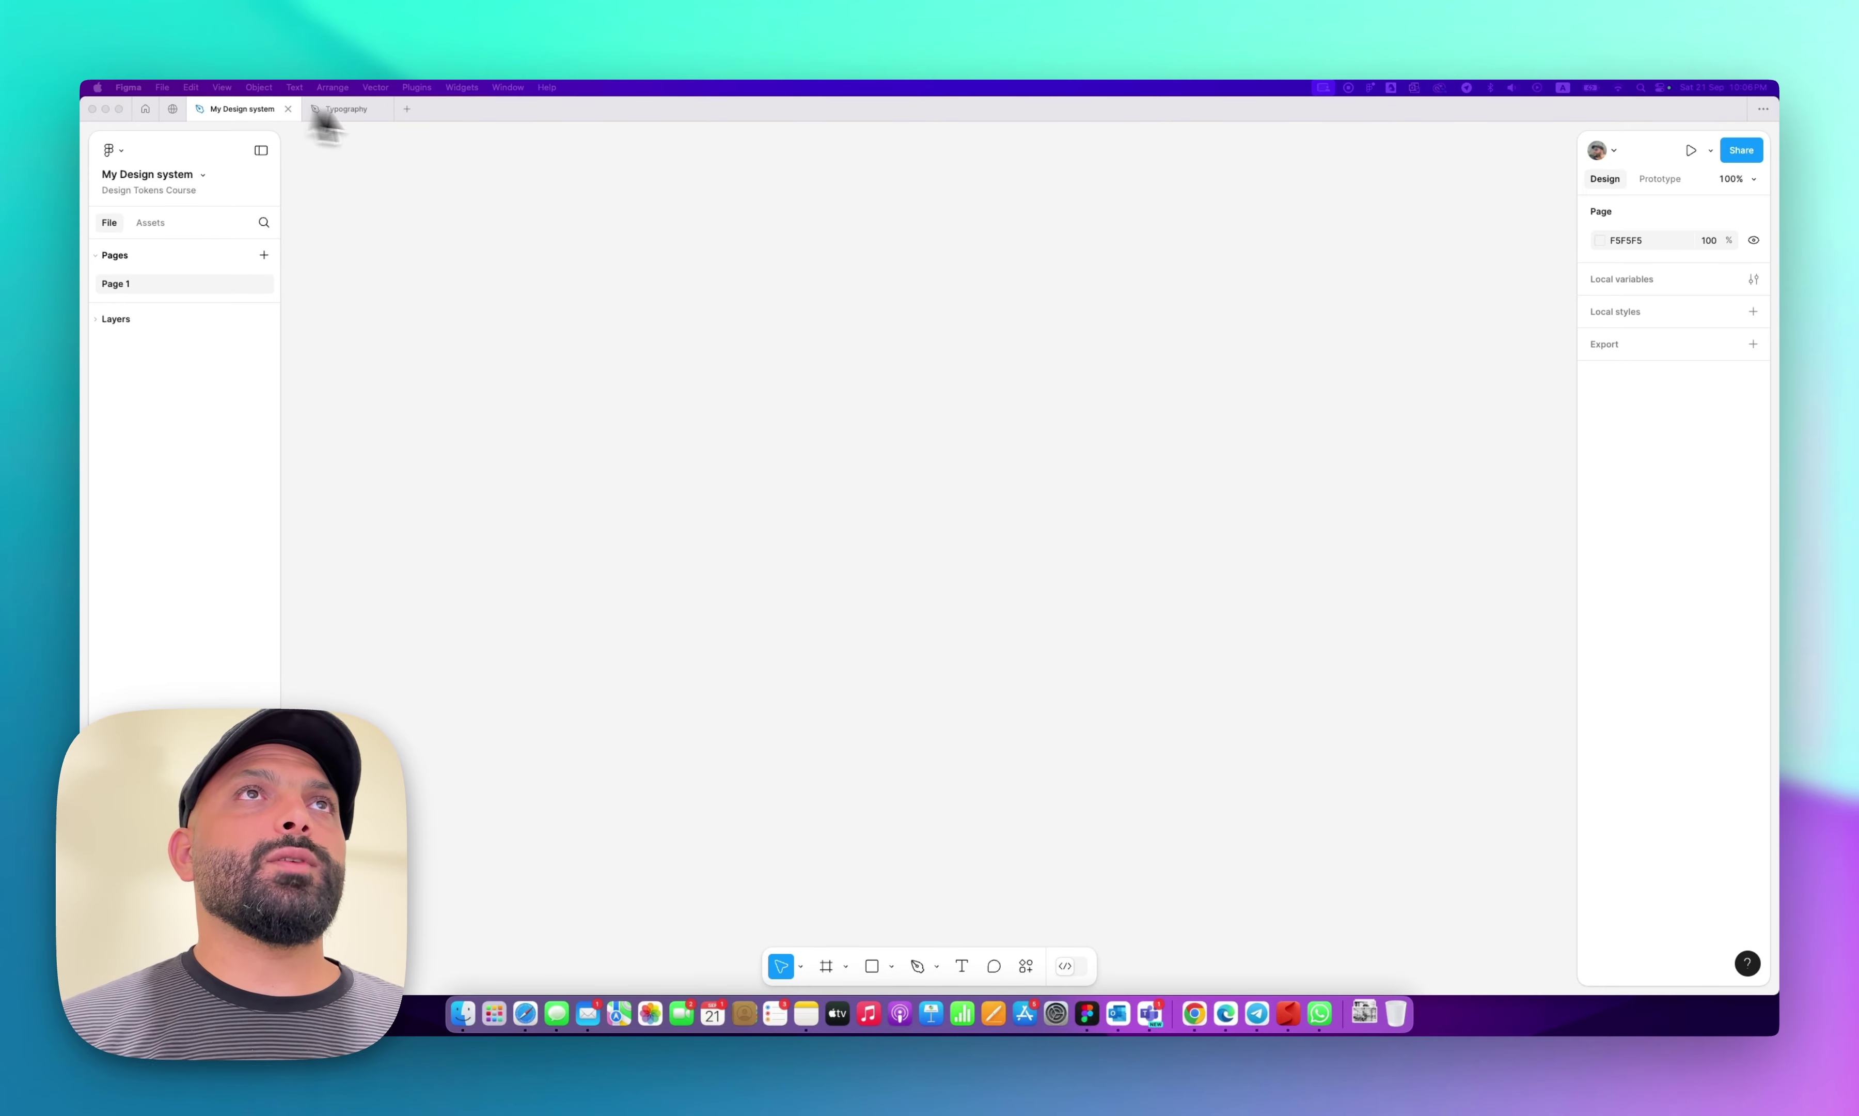
# Launch the Typescales plugin in the My Design system file.
pyautogui.click(353, 110)
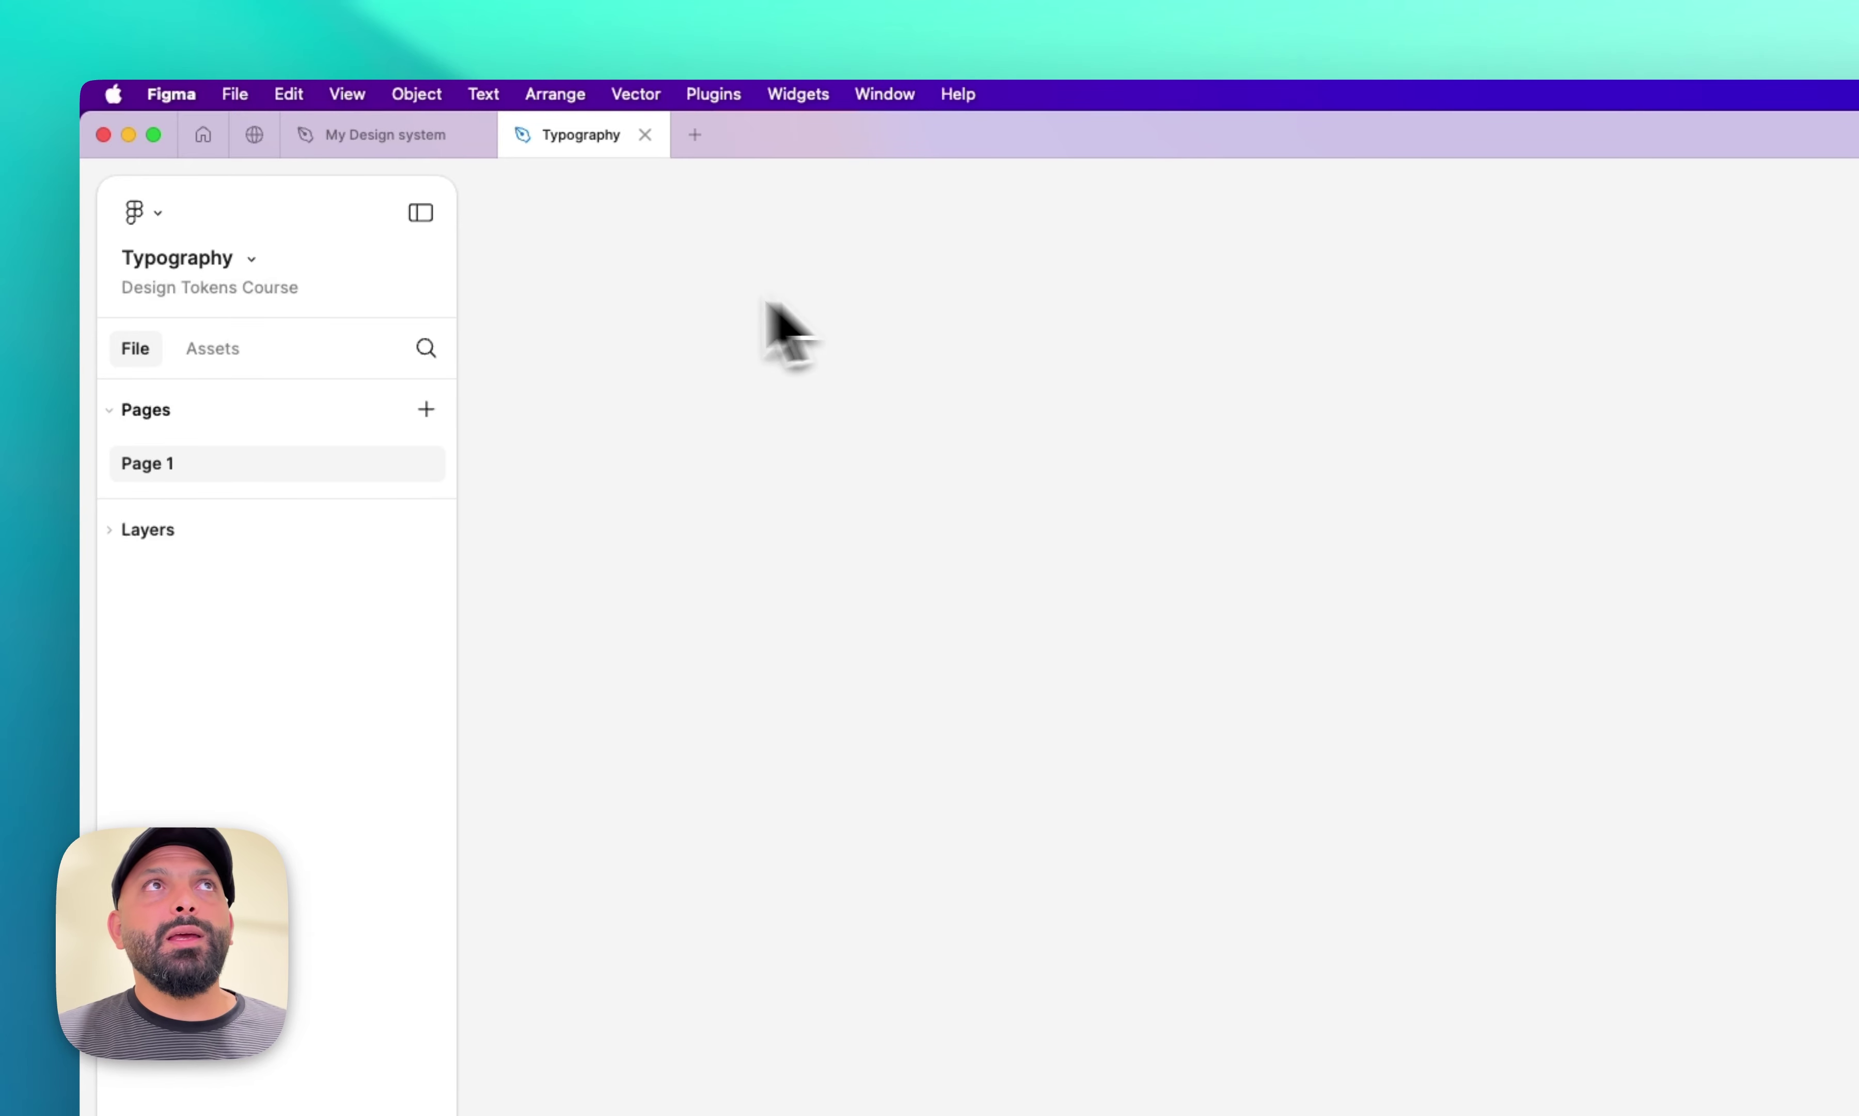
pyautogui.click(379, 140)
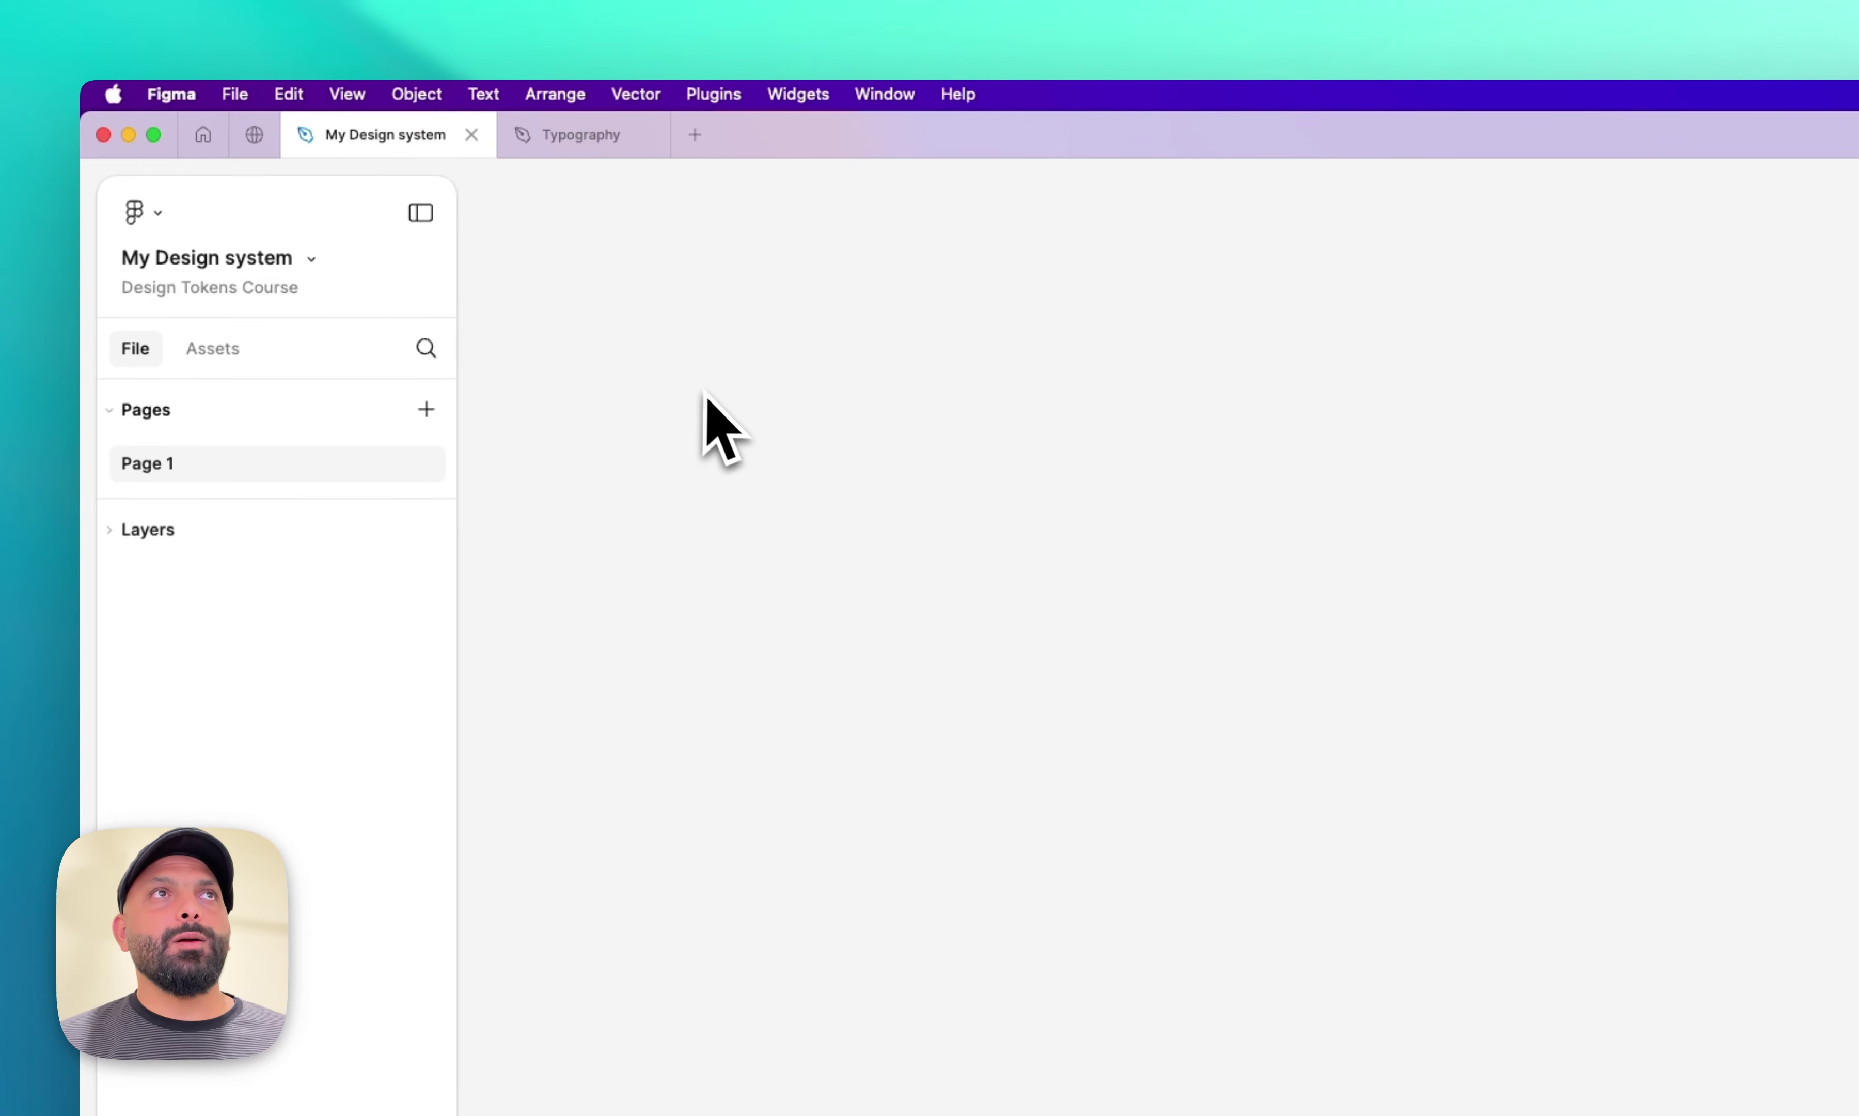
pyautogui.click(1066, 912)
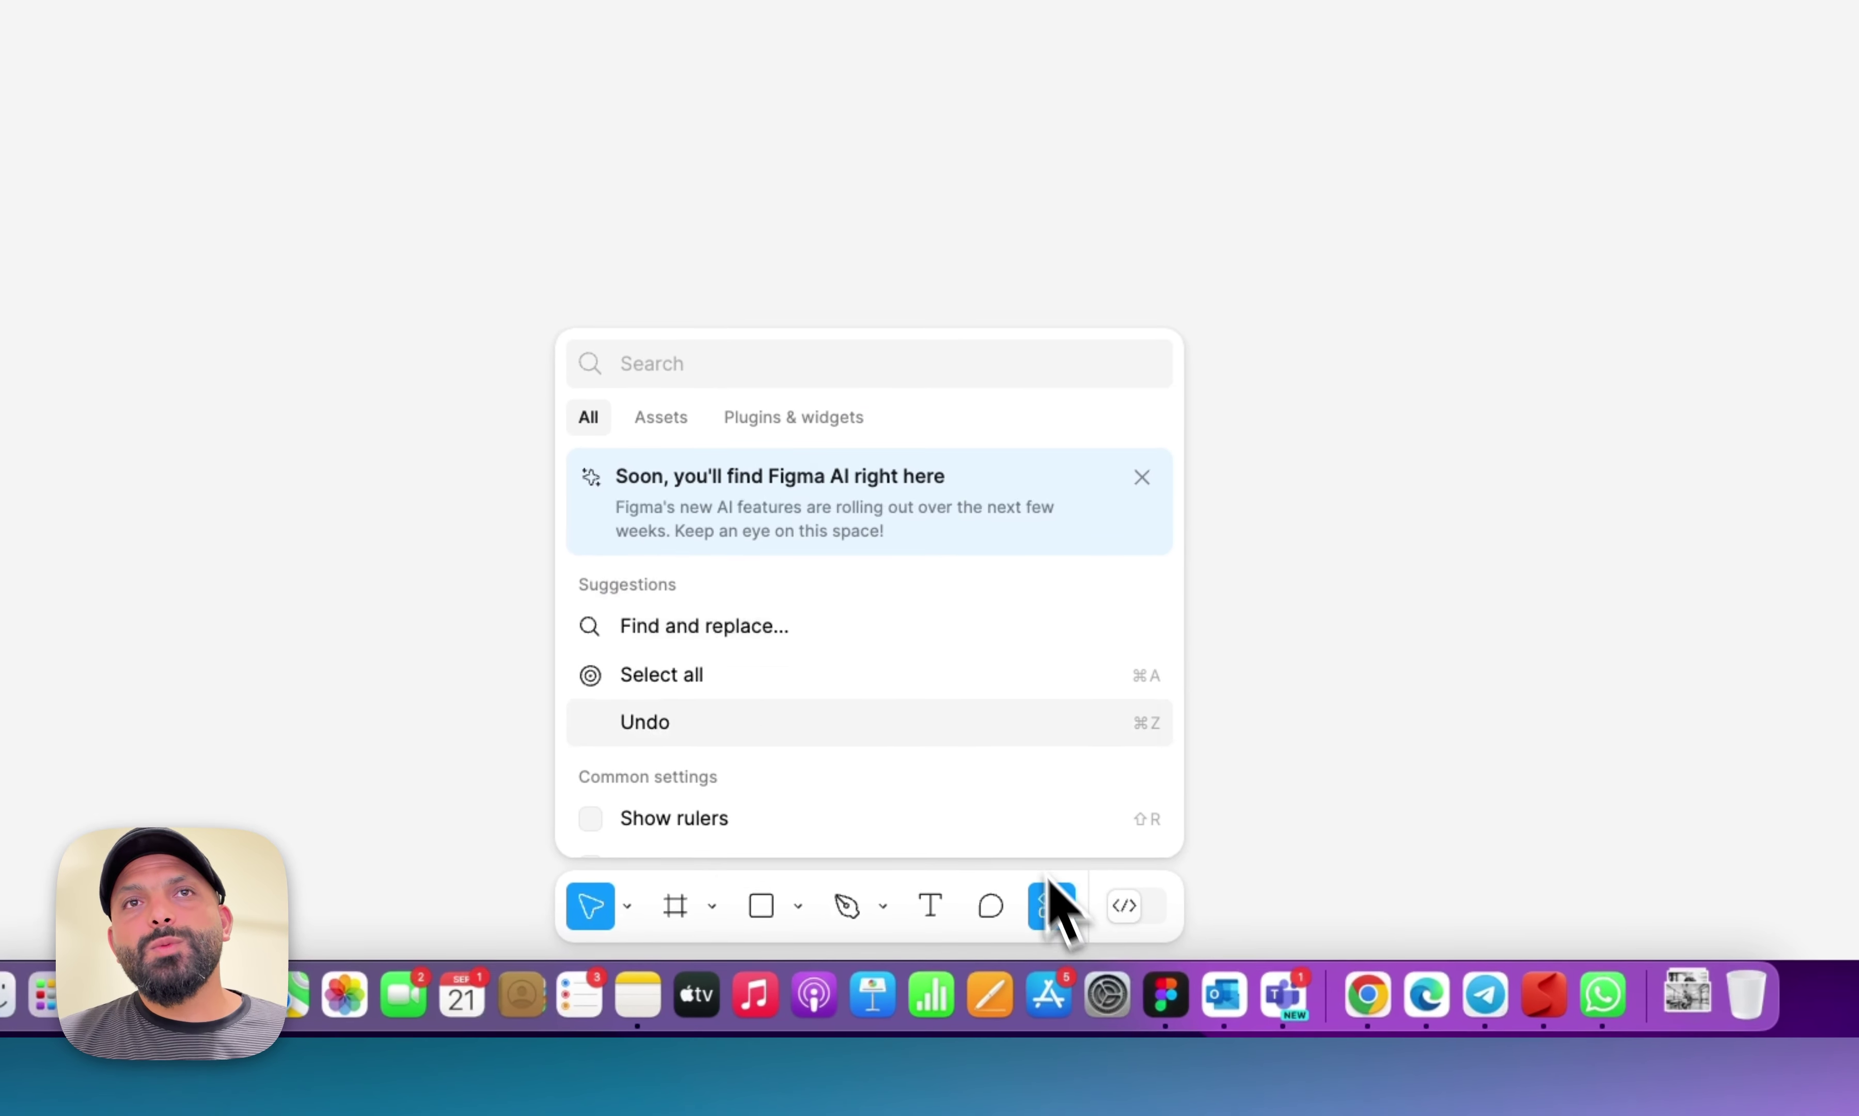
pyautogui.click(861, 417)
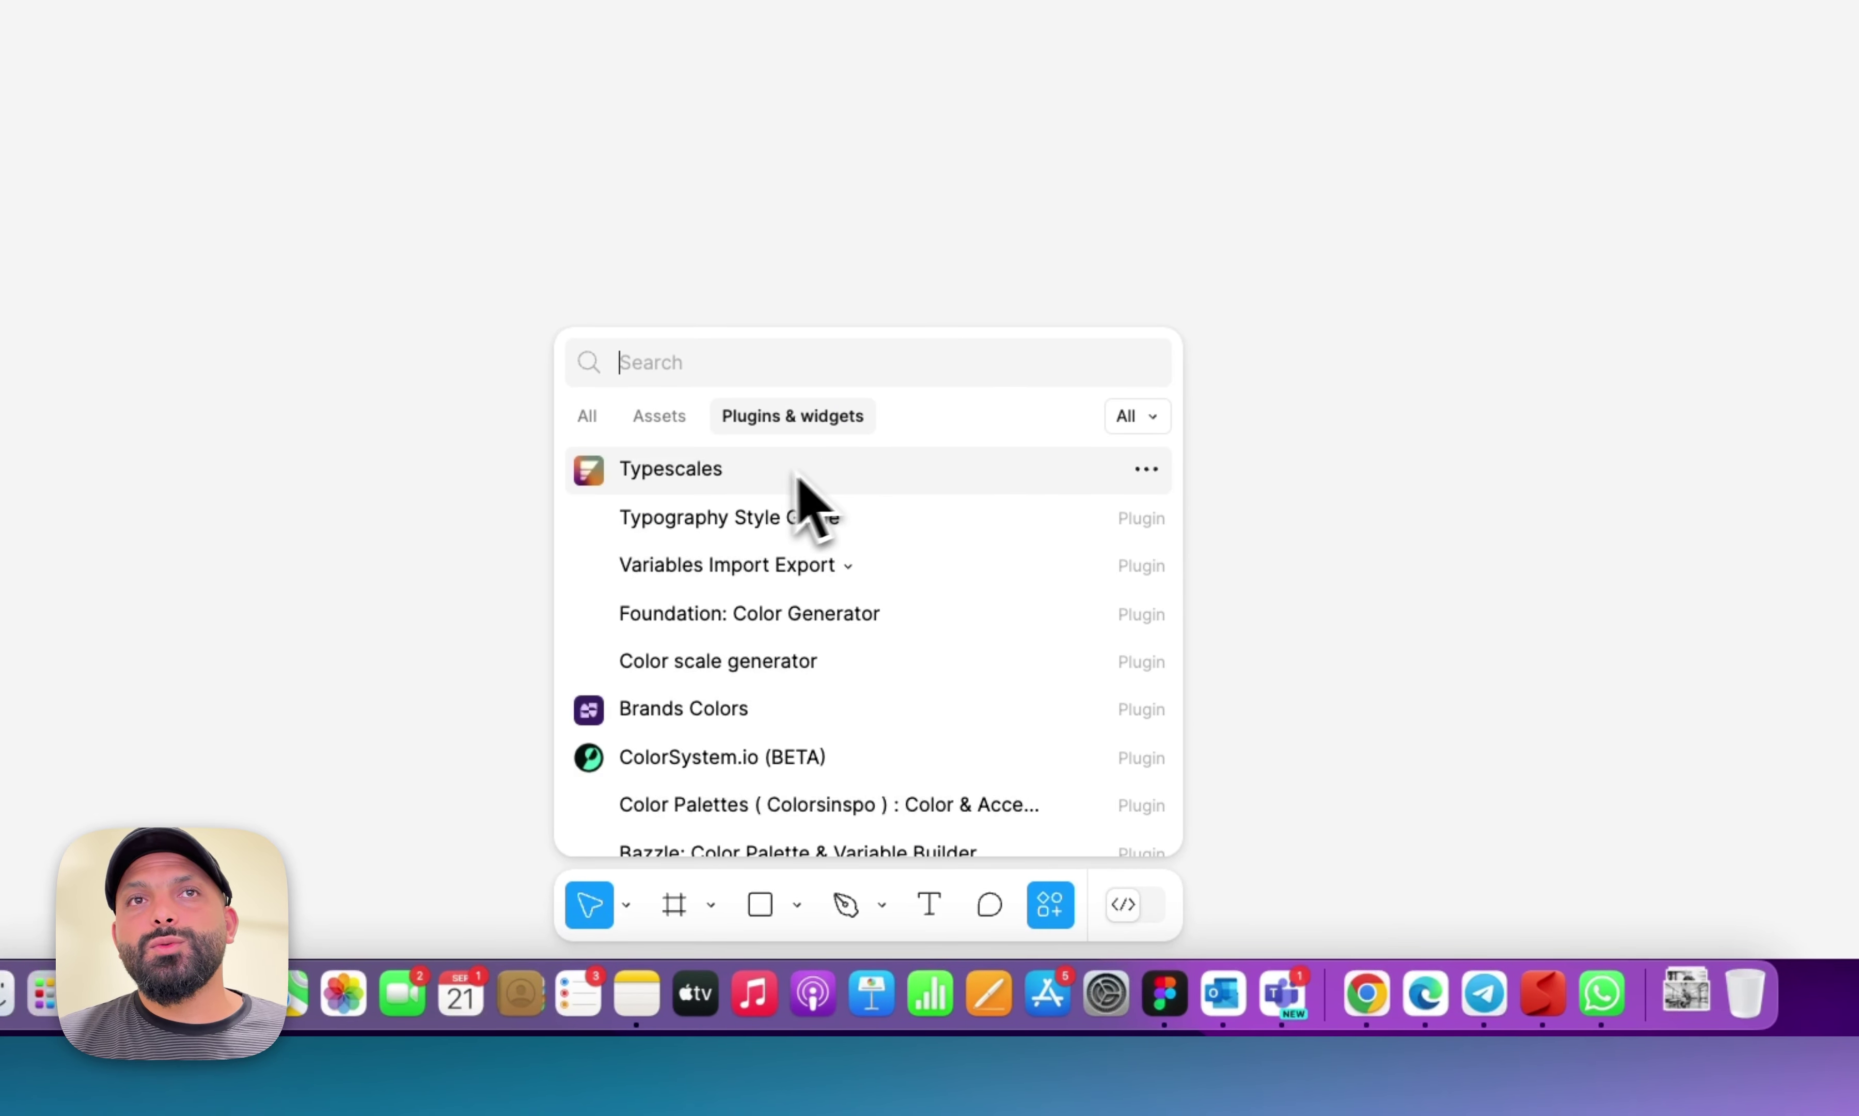
pyautogui.click(688, 482)
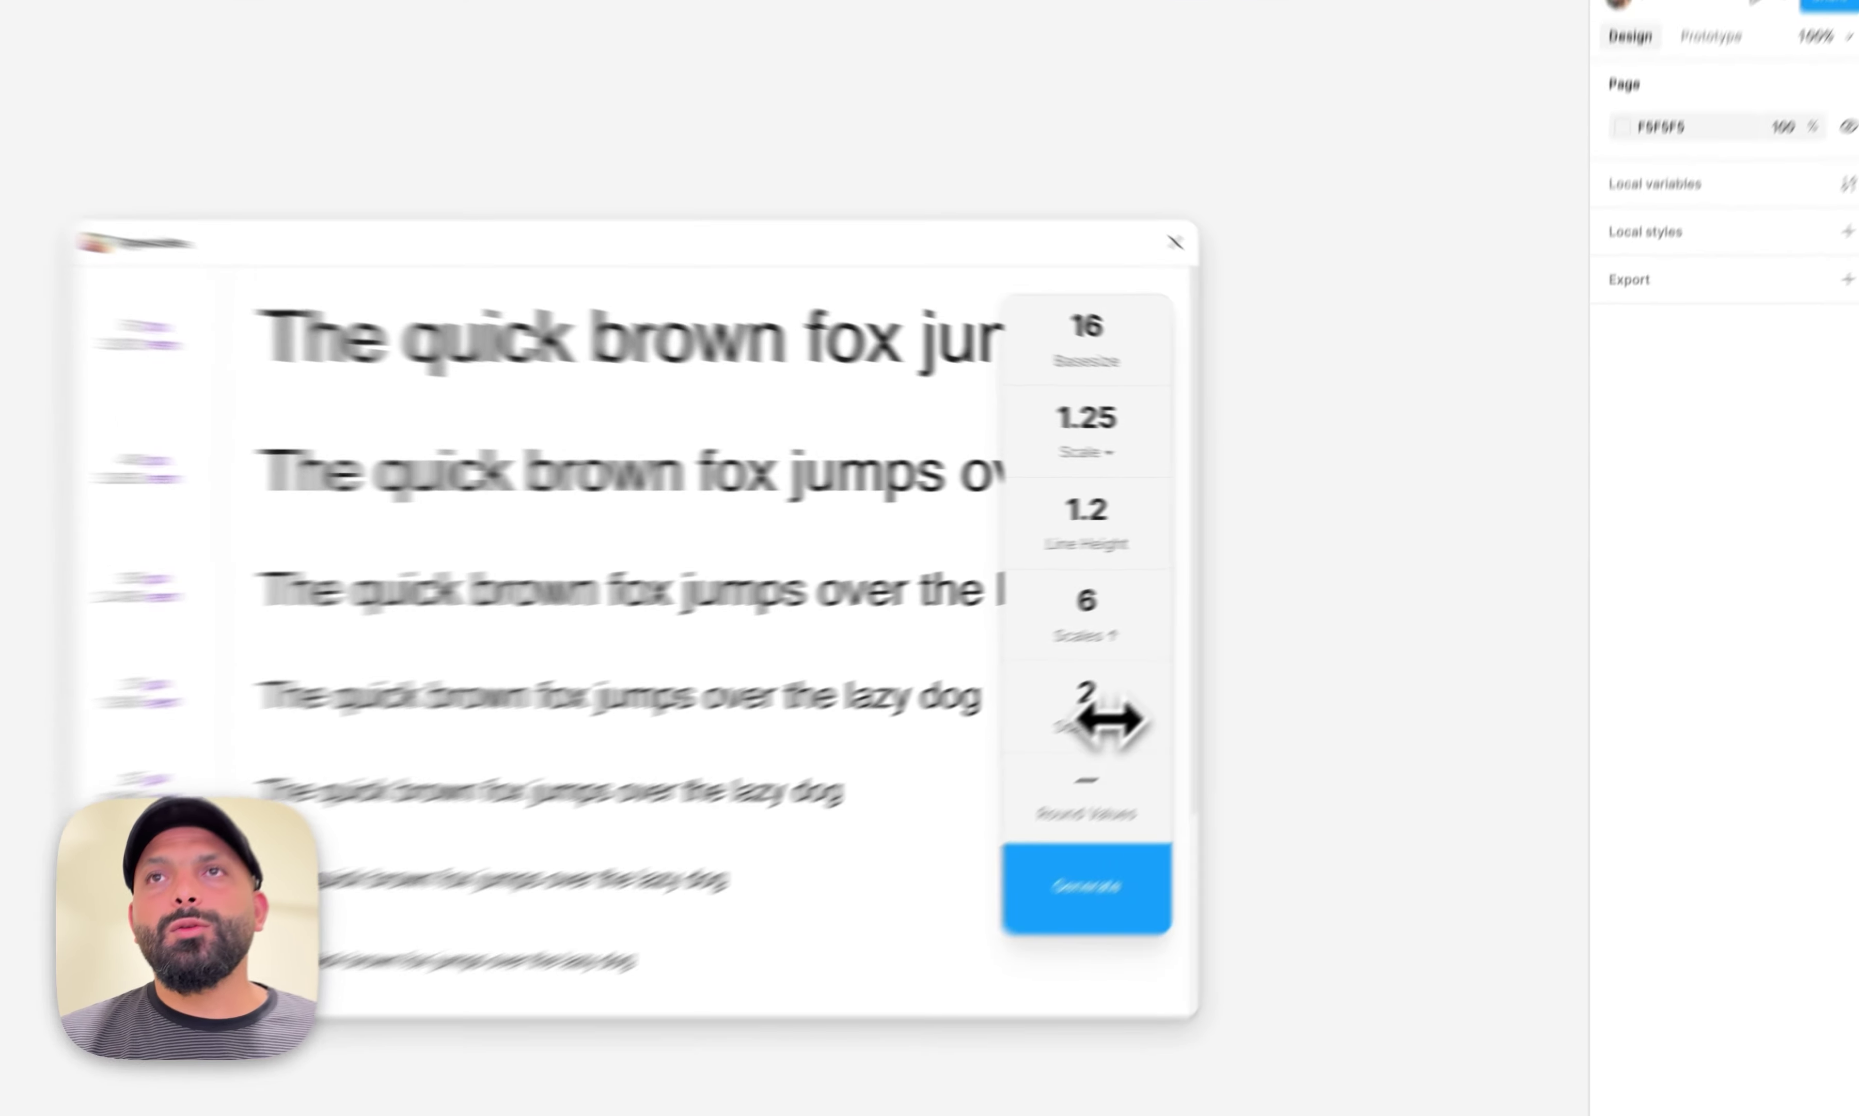
# Set the number of downward scales to 0 in Typescales and generate the type scale on the canvas.
pyautogui.click(1247, 652)
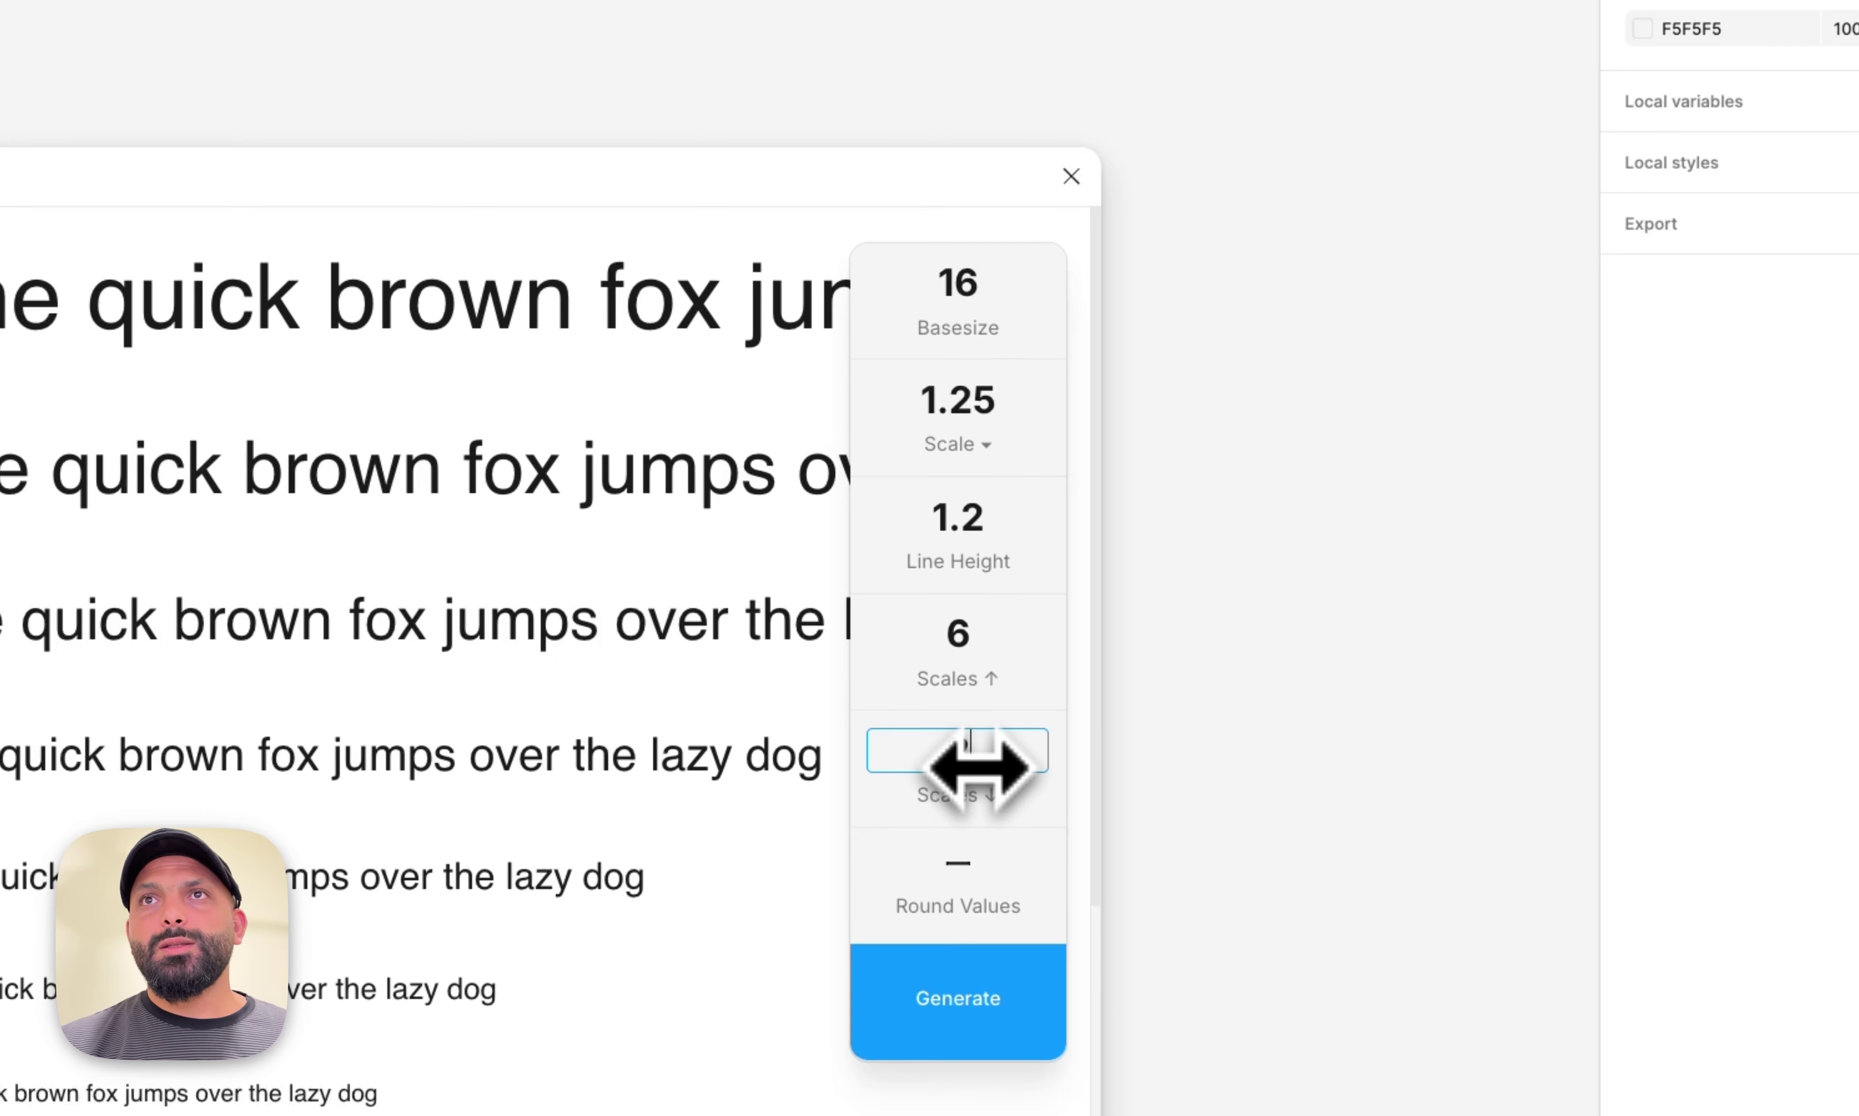
pyautogui.press('BackSpace')
pyautogui.write('0')
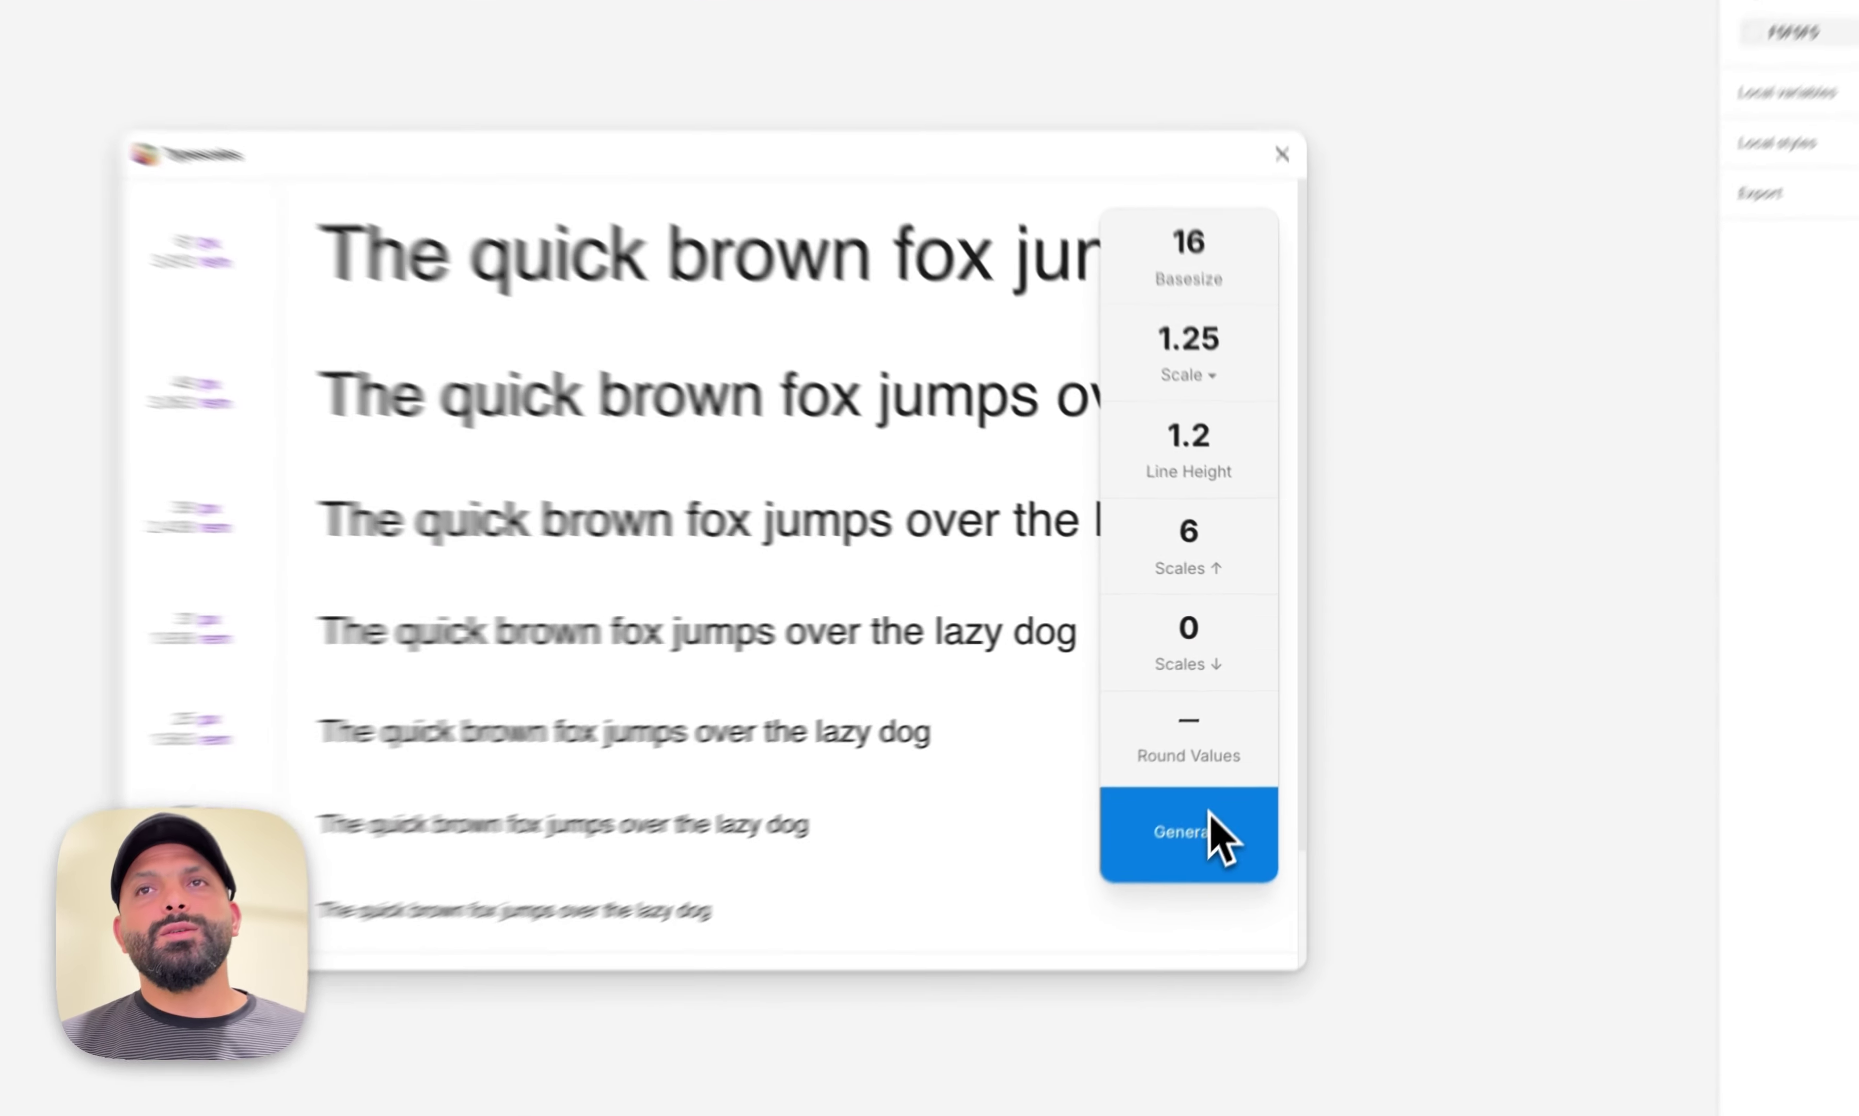
pyautogui.click(1241, 757)
pyautogui.scroll(-10, 1185, 895)
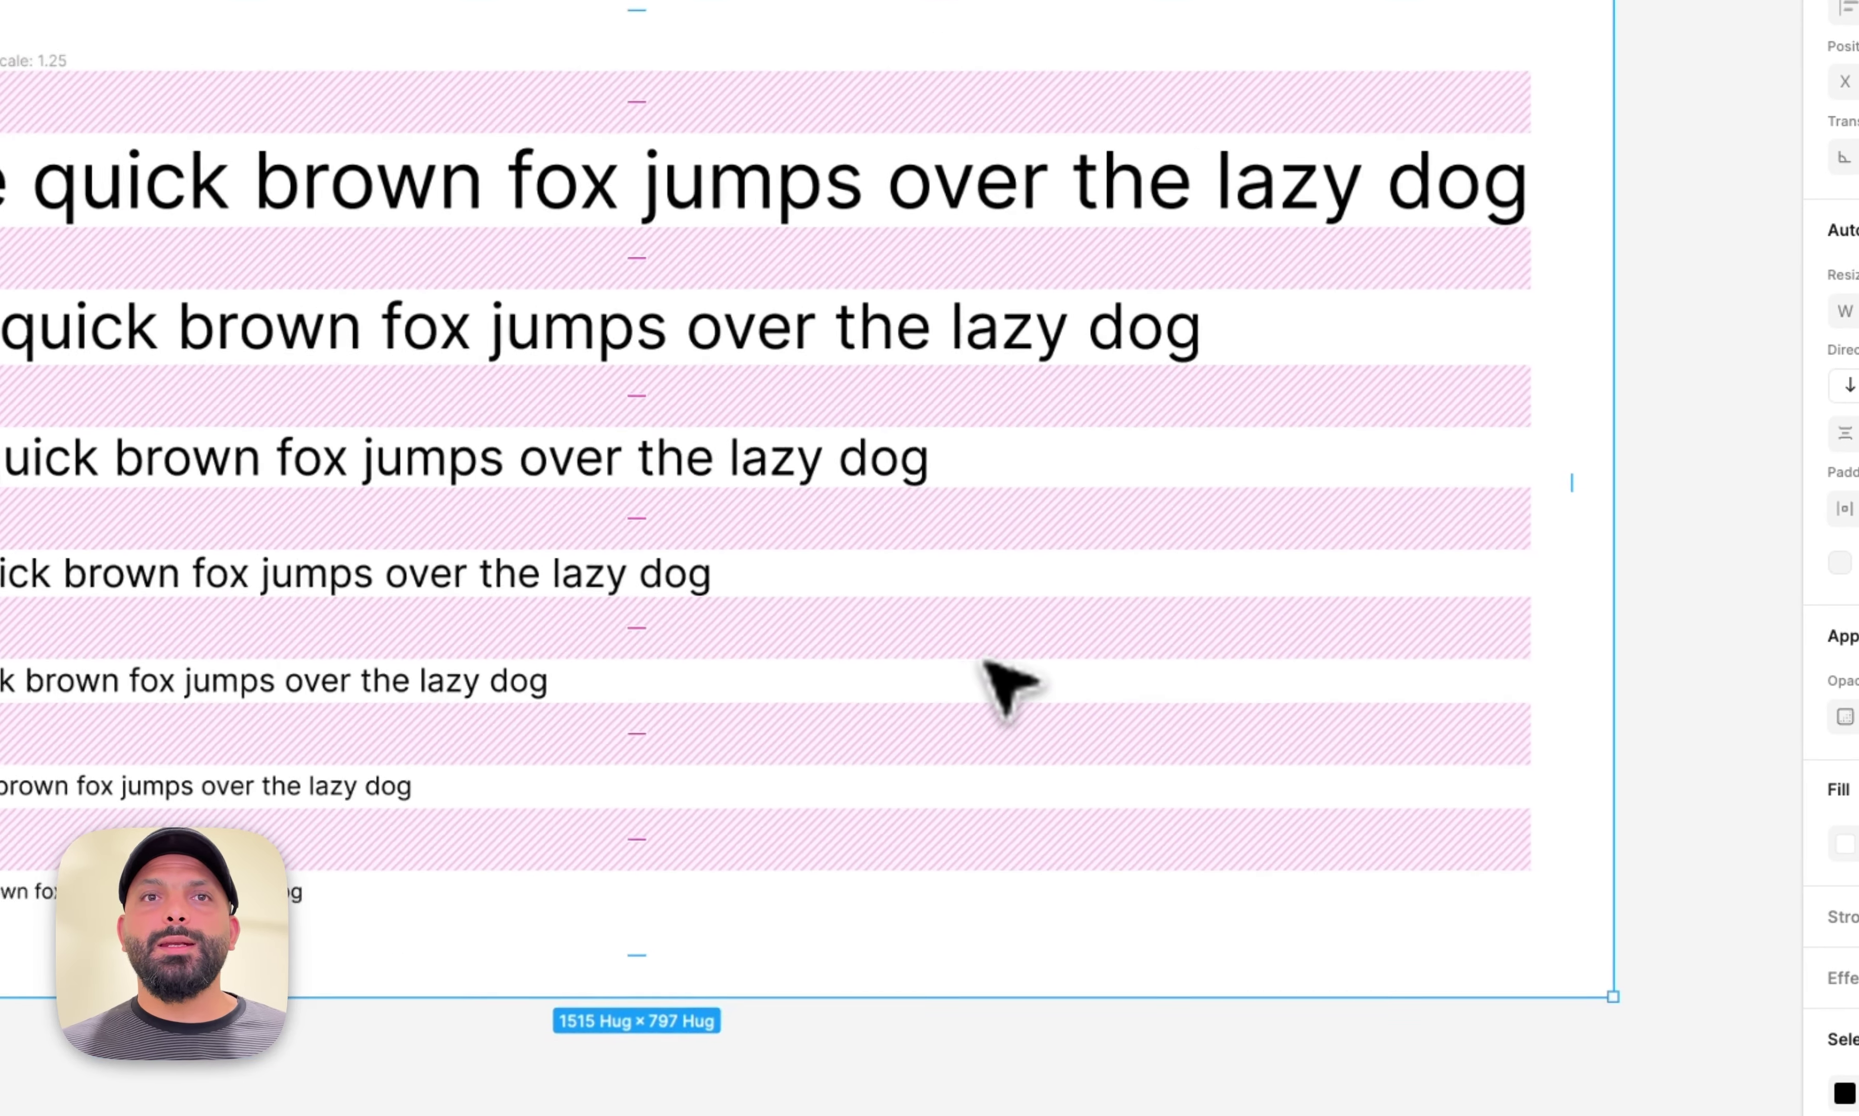
pyautogui.hotkey('ctrl', '\\')
pyautogui.press('Escape')
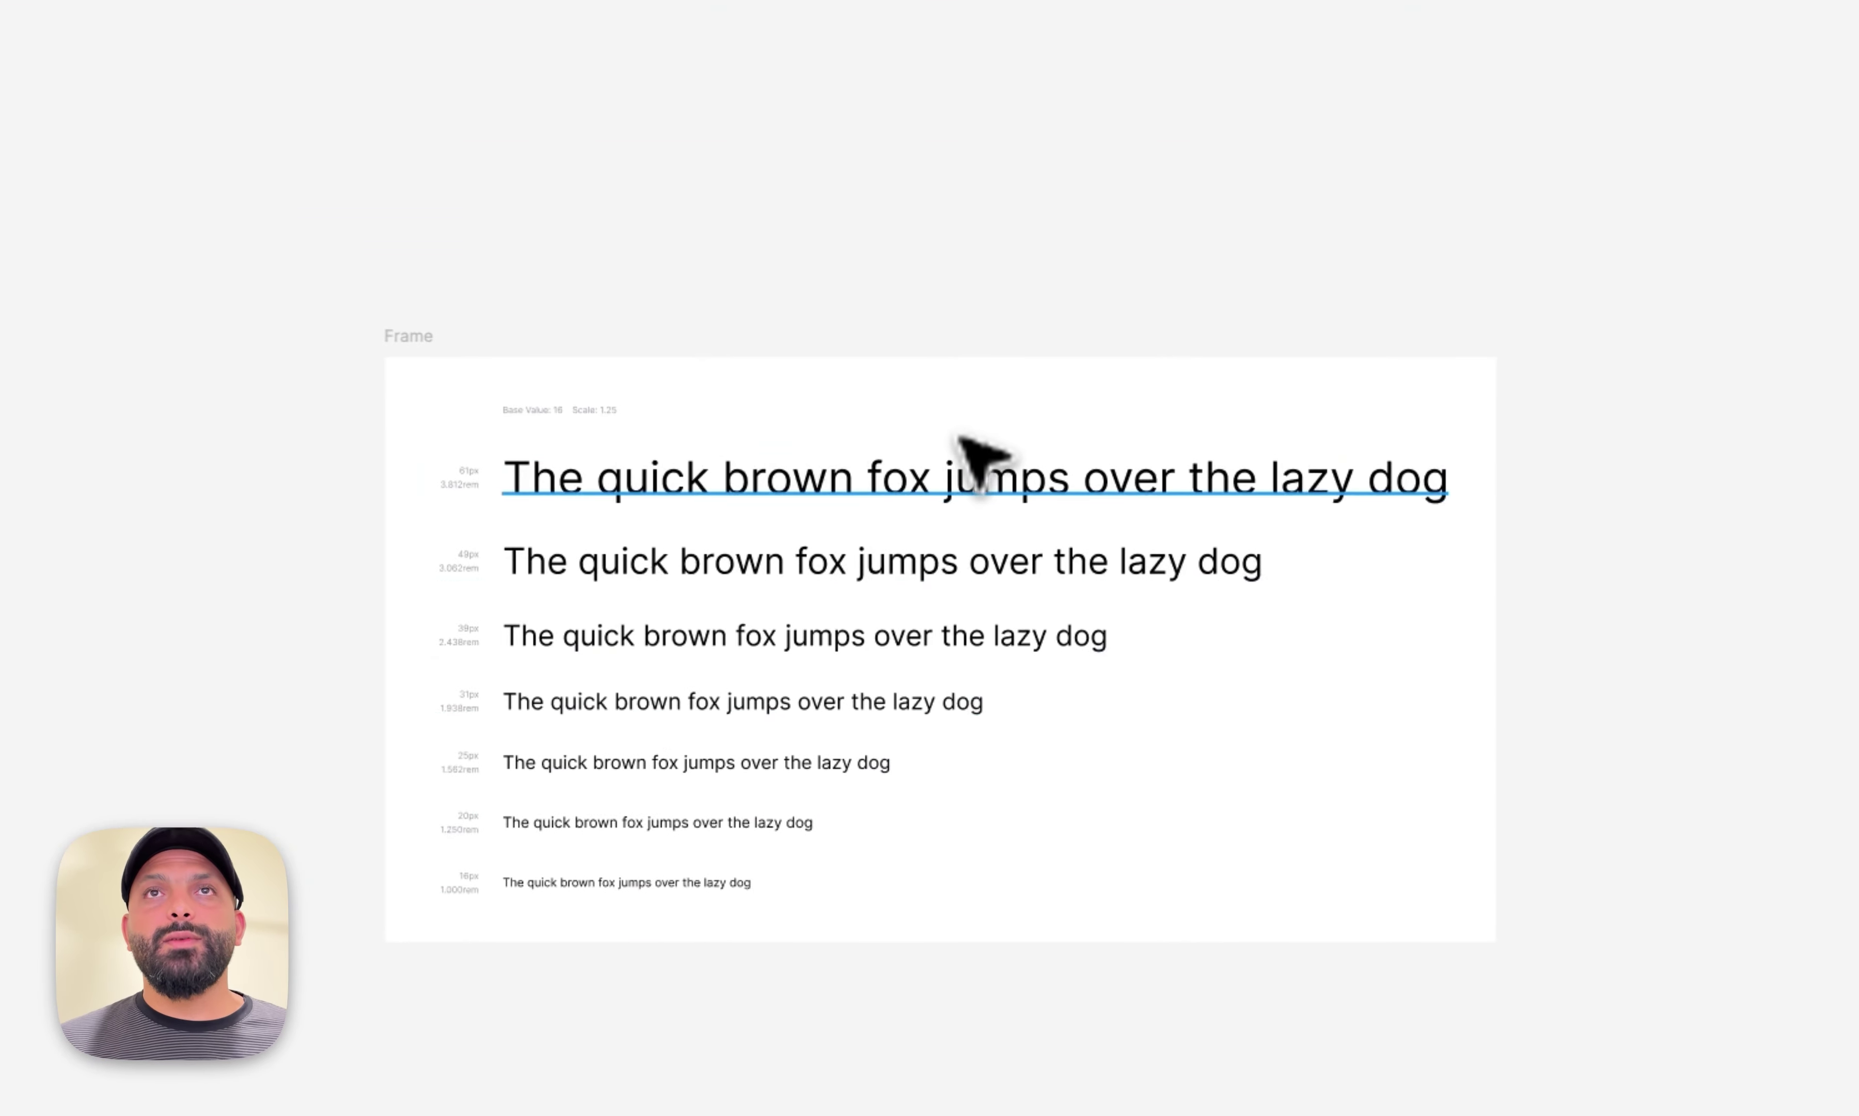
# Duplicate all seven sample sentences from the generated frame and place the copies on the empty canvas beside it.
pyautogui.click(943, 472)
pyautogui.keyDown('shift'); pyautogui.click(962, 558); pyautogui.keyUp('shift')
pyautogui.keyDown('shift'); pyautogui.click(952, 631); pyautogui.keyUp('shift')
pyautogui.keyDown('shift'); pyautogui.click(936, 699); pyautogui.keyUp('shift')
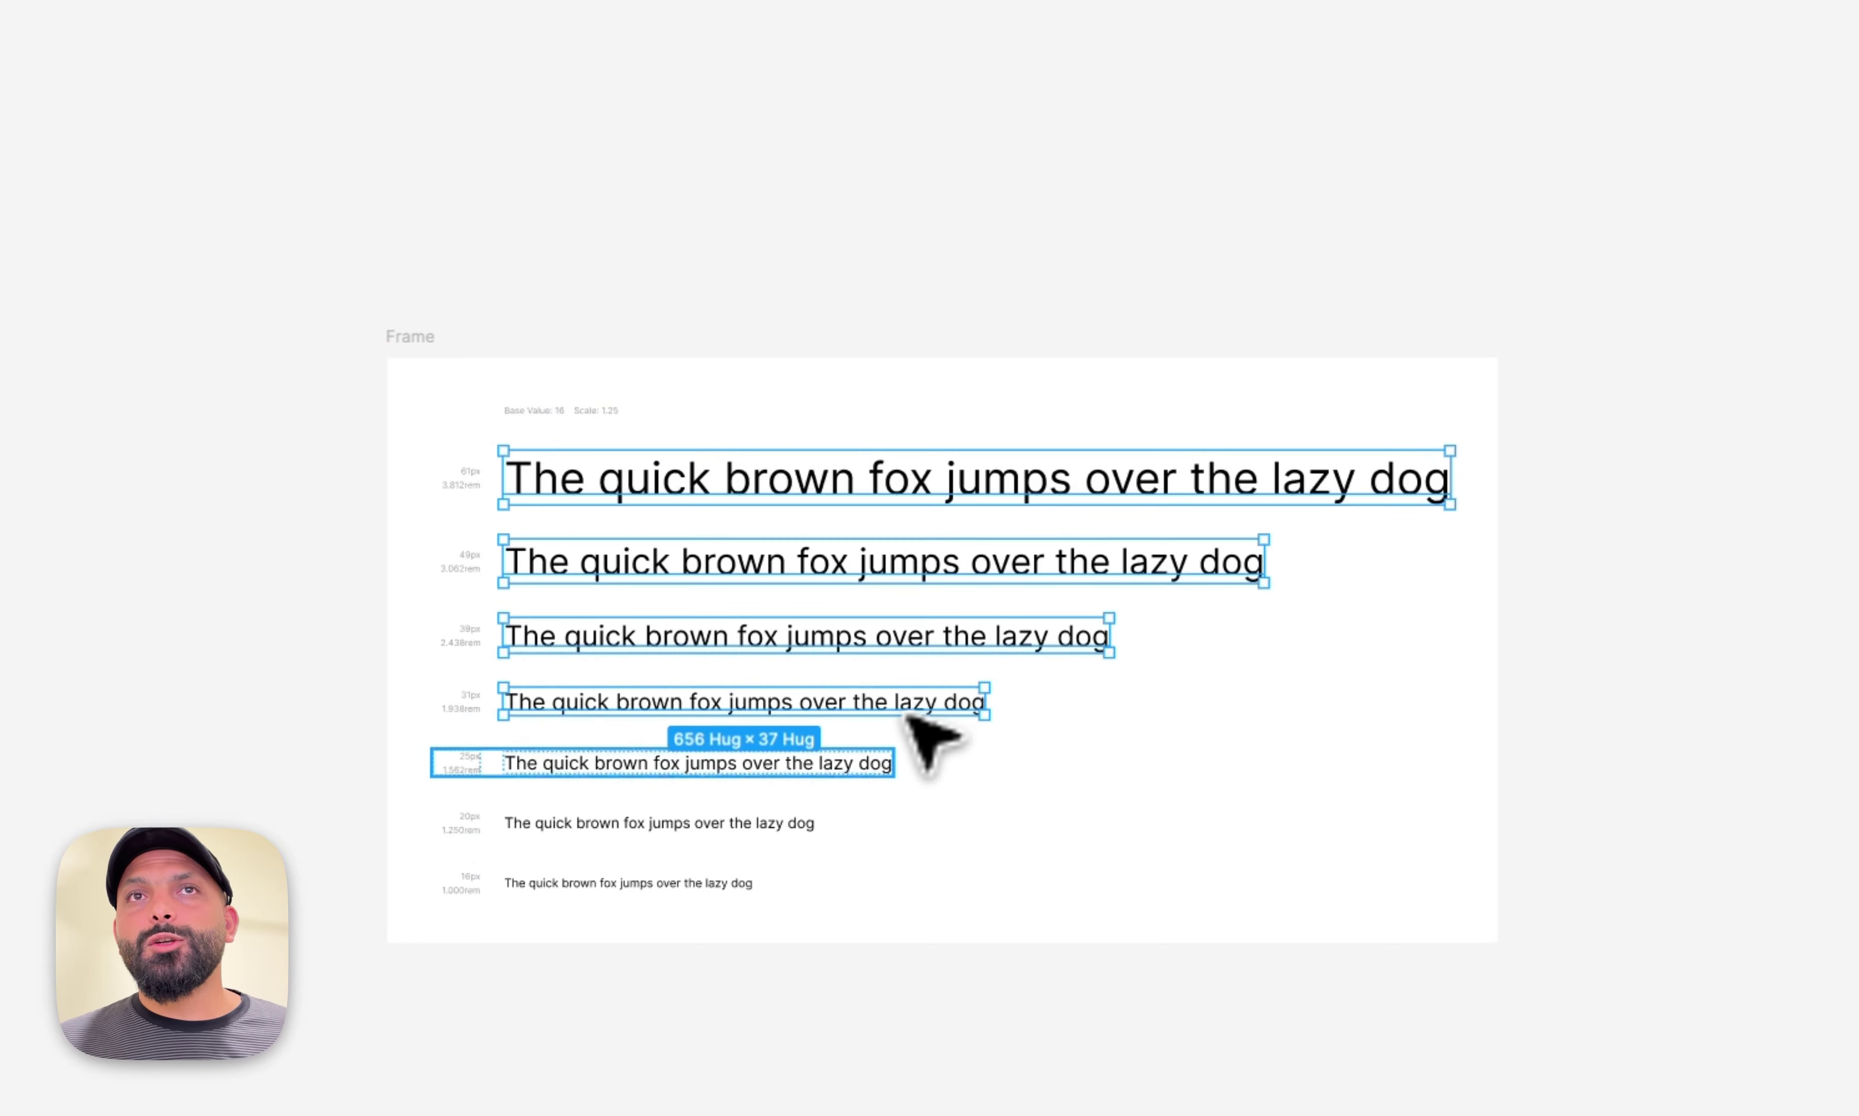
pyautogui.keyDown('shift'); pyautogui.click(868, 763); pyautogui.keyUp('shift')
pyautogui.keyDown('shift'); pyautogui.click(807, 822); pyautogui.keyUp('shift')
pyautogui.keyDown('shift'); pyautogui.click(747, 880); pyautogui.keyUp('shift')
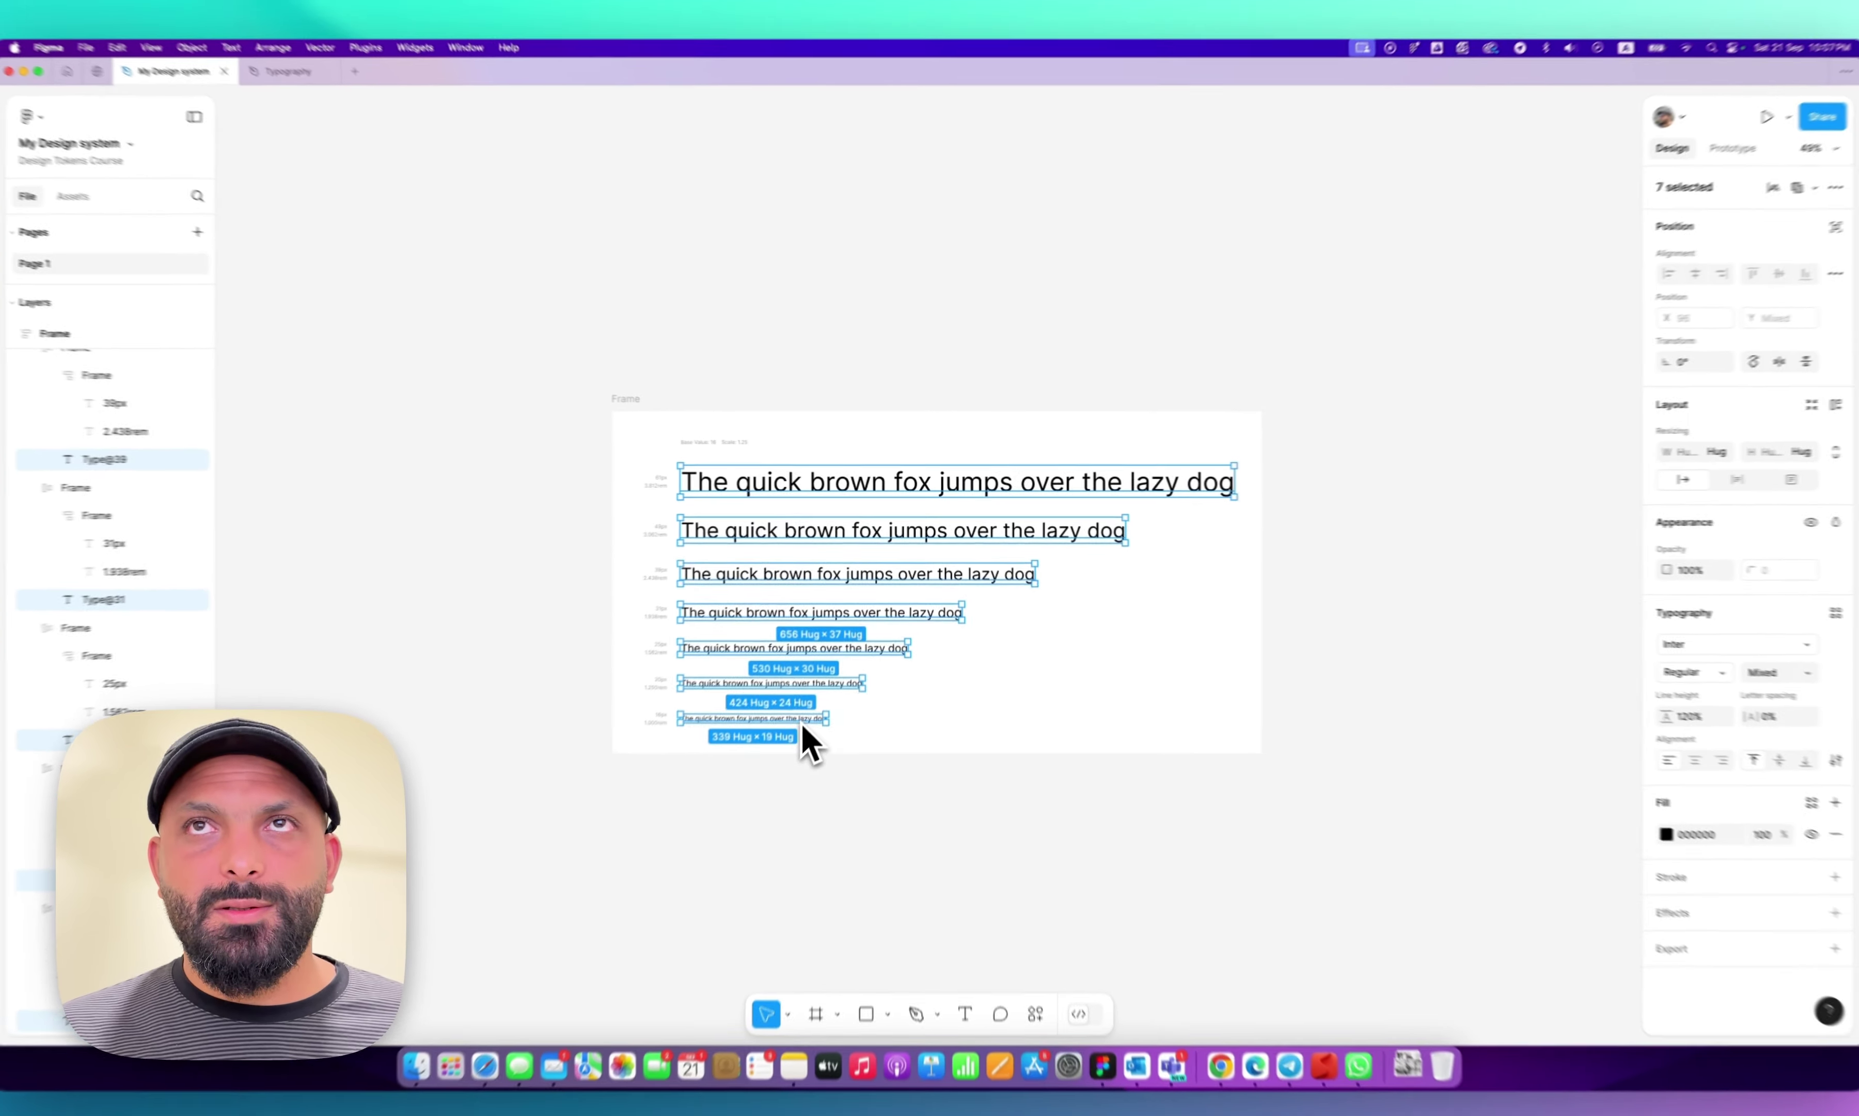
pyautogui.moveTo(770, 860); pyautogui.dragTo(1858, 798)
pyautogui.hscroll(8, 678, 681)
pyautogui.scroll(6, 924, 542)
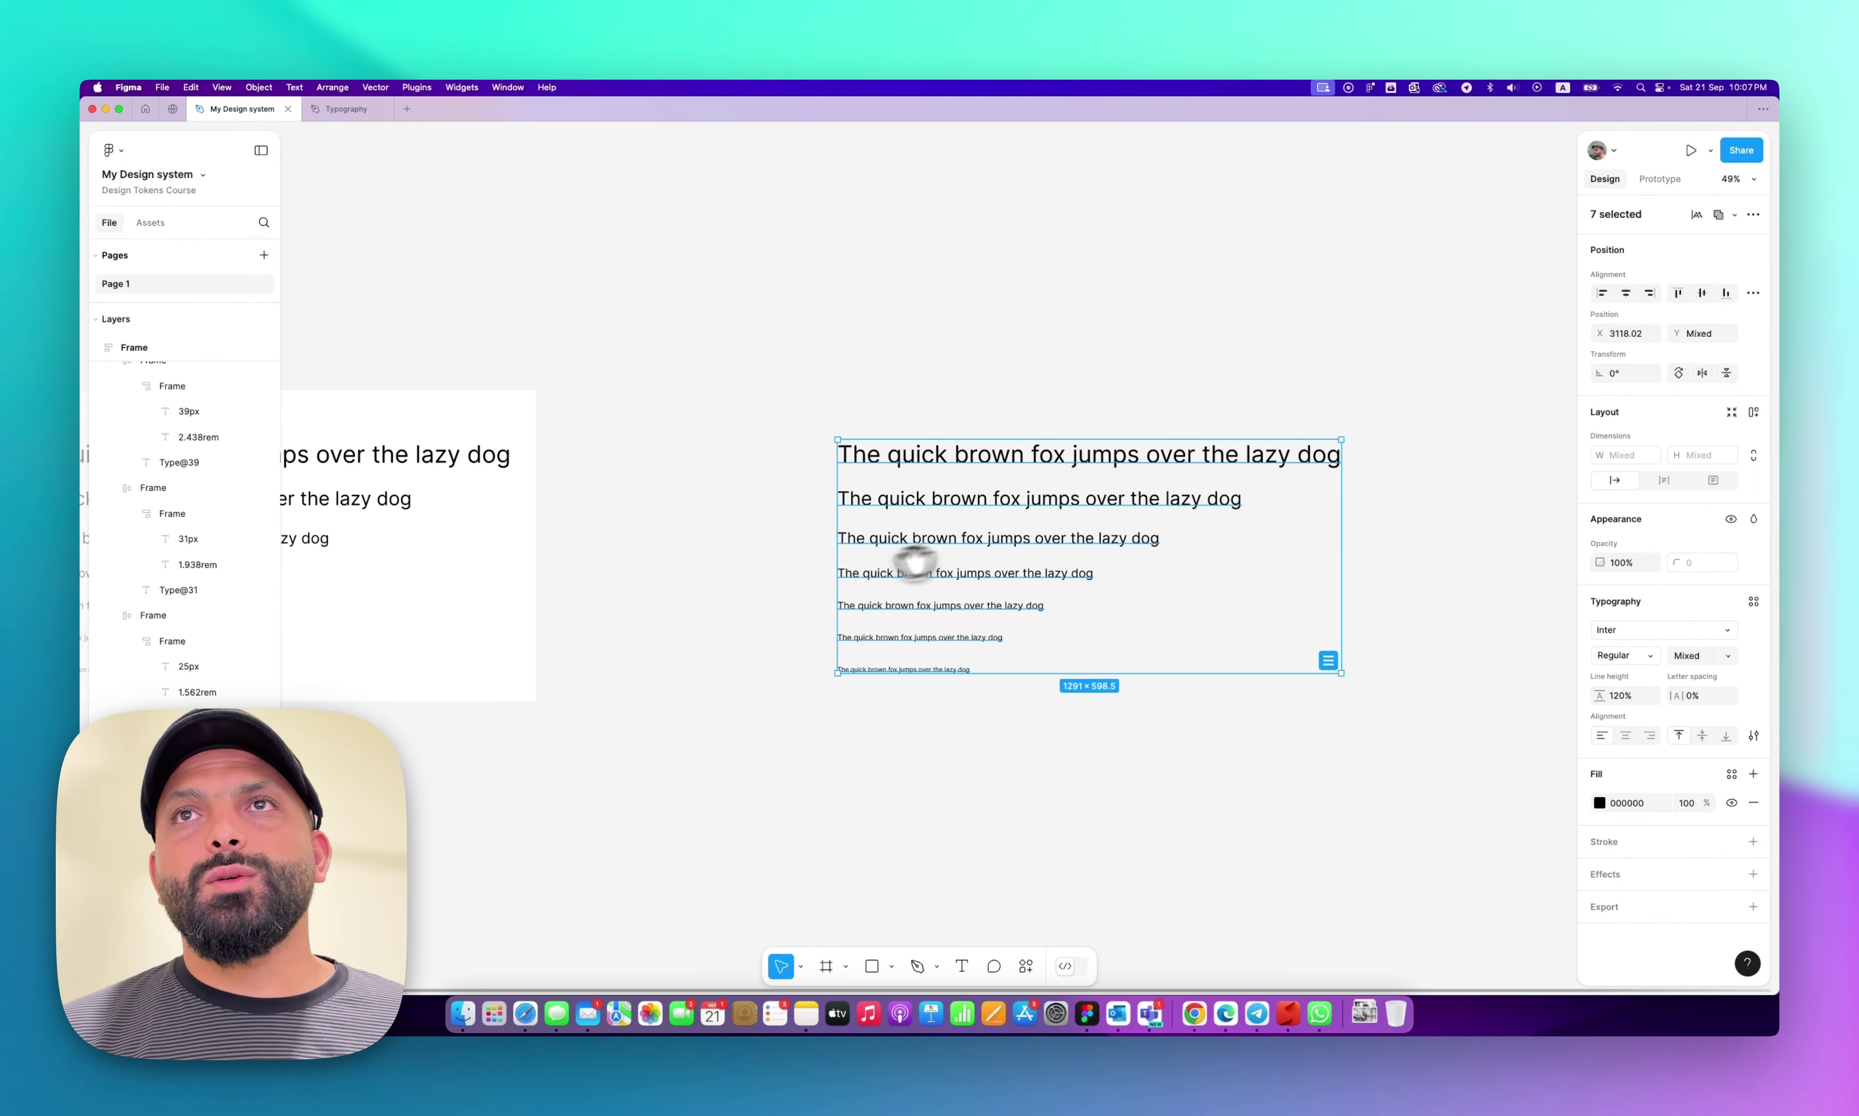
pyautogui.click(1008, 340)
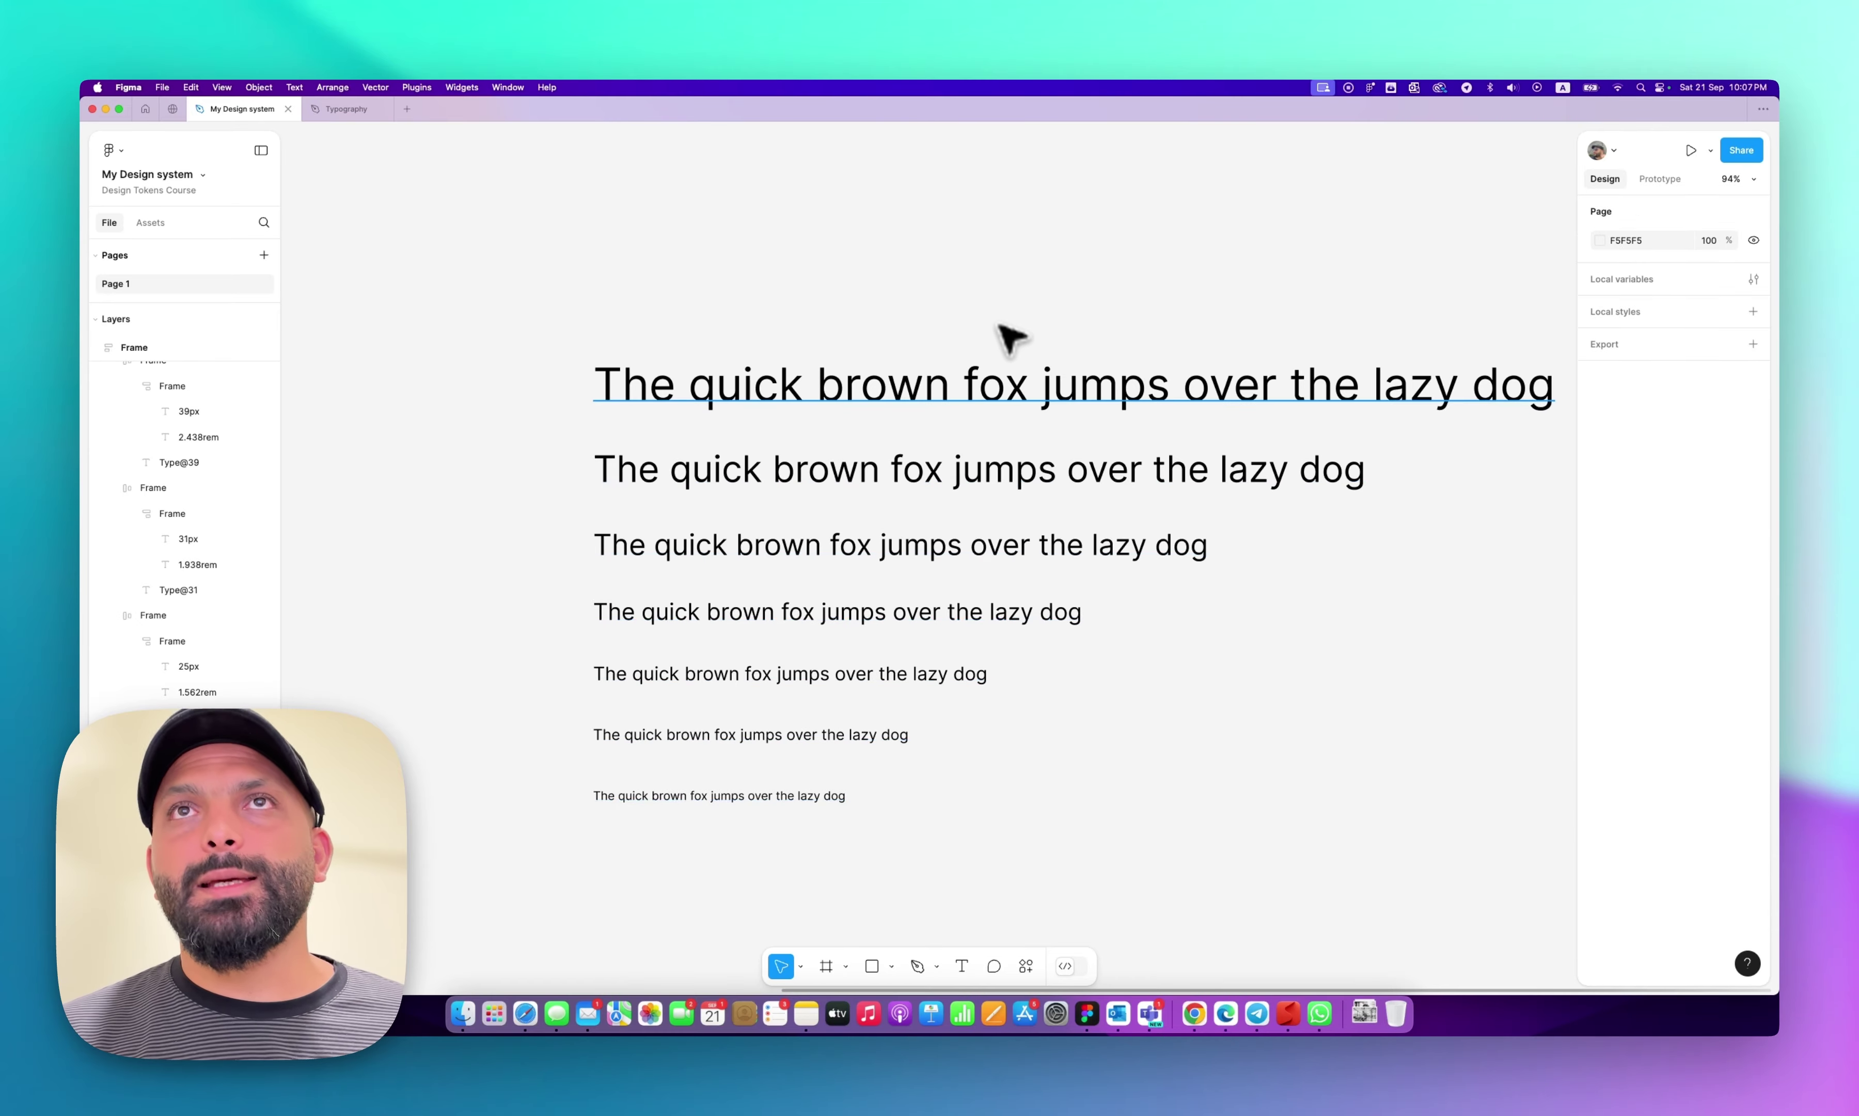
# Create a text style named H1 from the largest copied sample sentence.
pyautogui.click(1094, 385)
pyautogui.hscroll(1, 1290, 480)
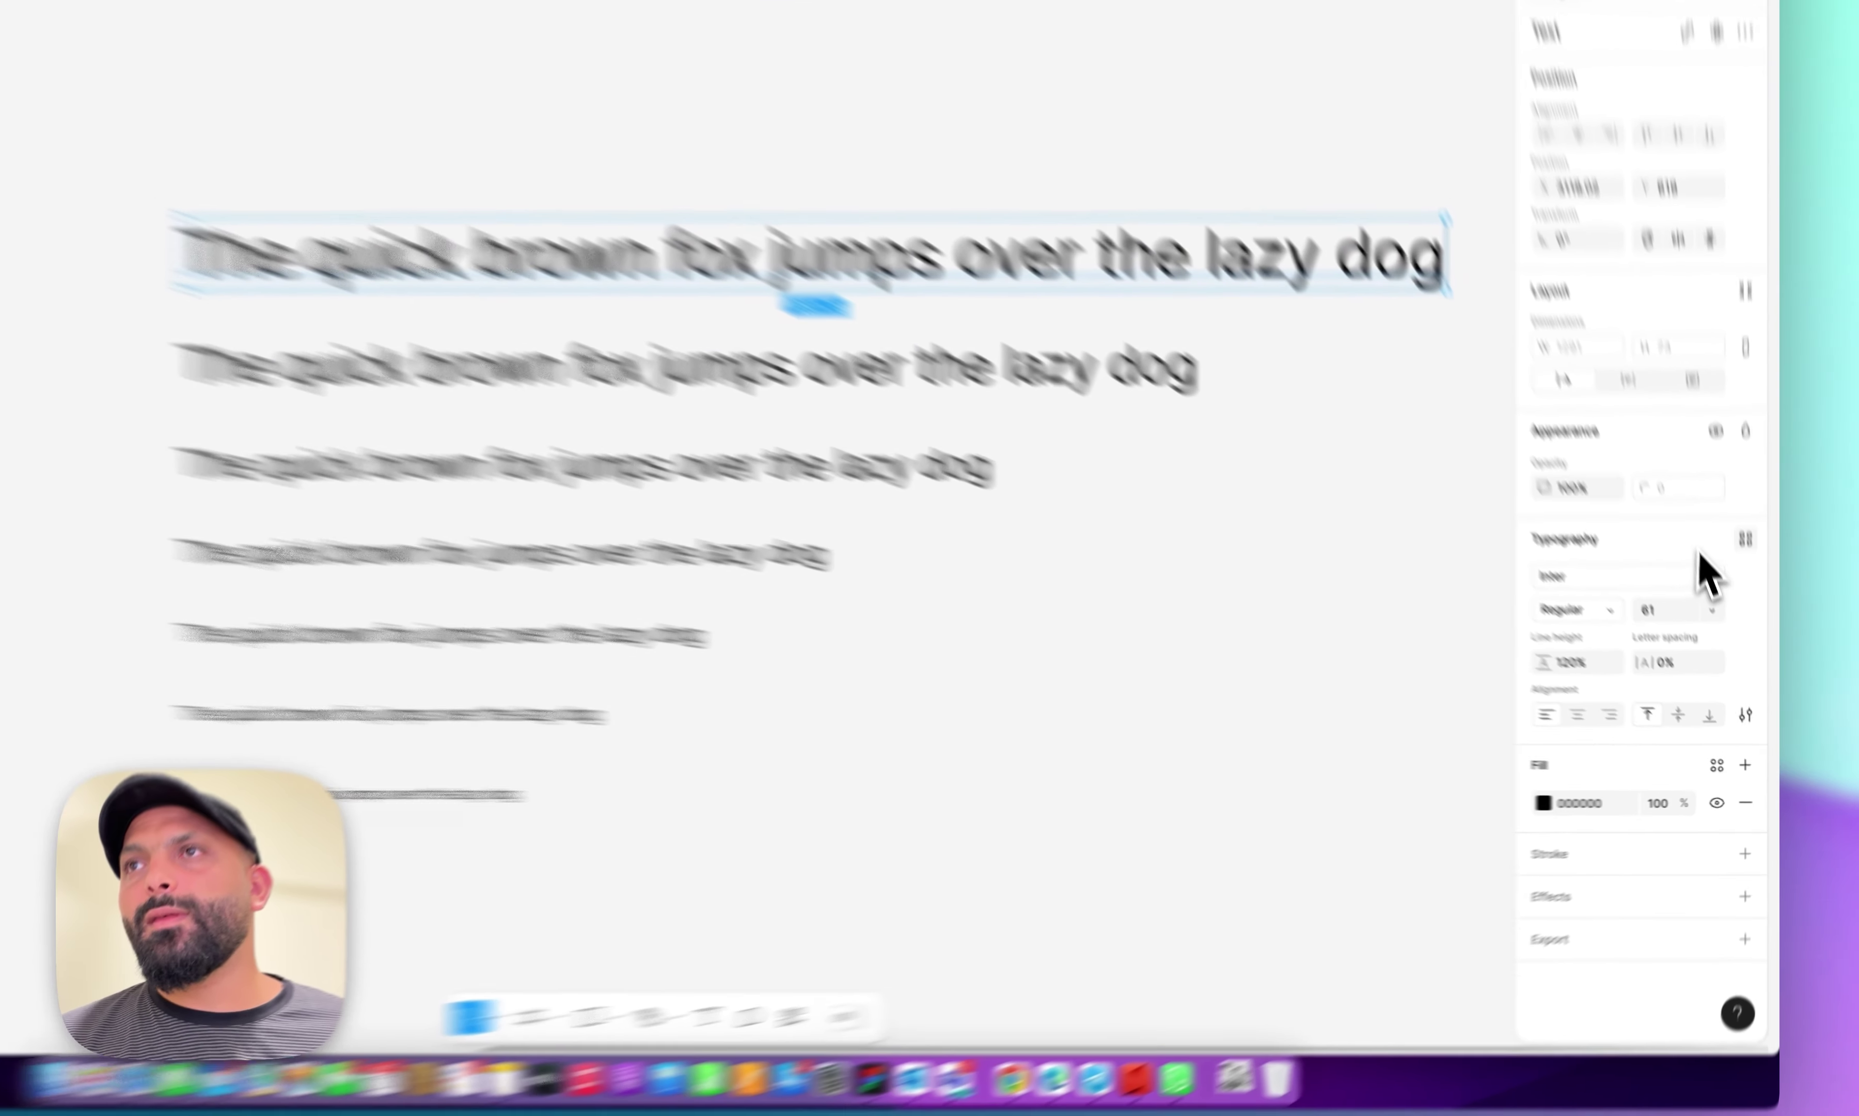
pyautogui.click(1753, 601)
pyautogui.click(1711, 484)
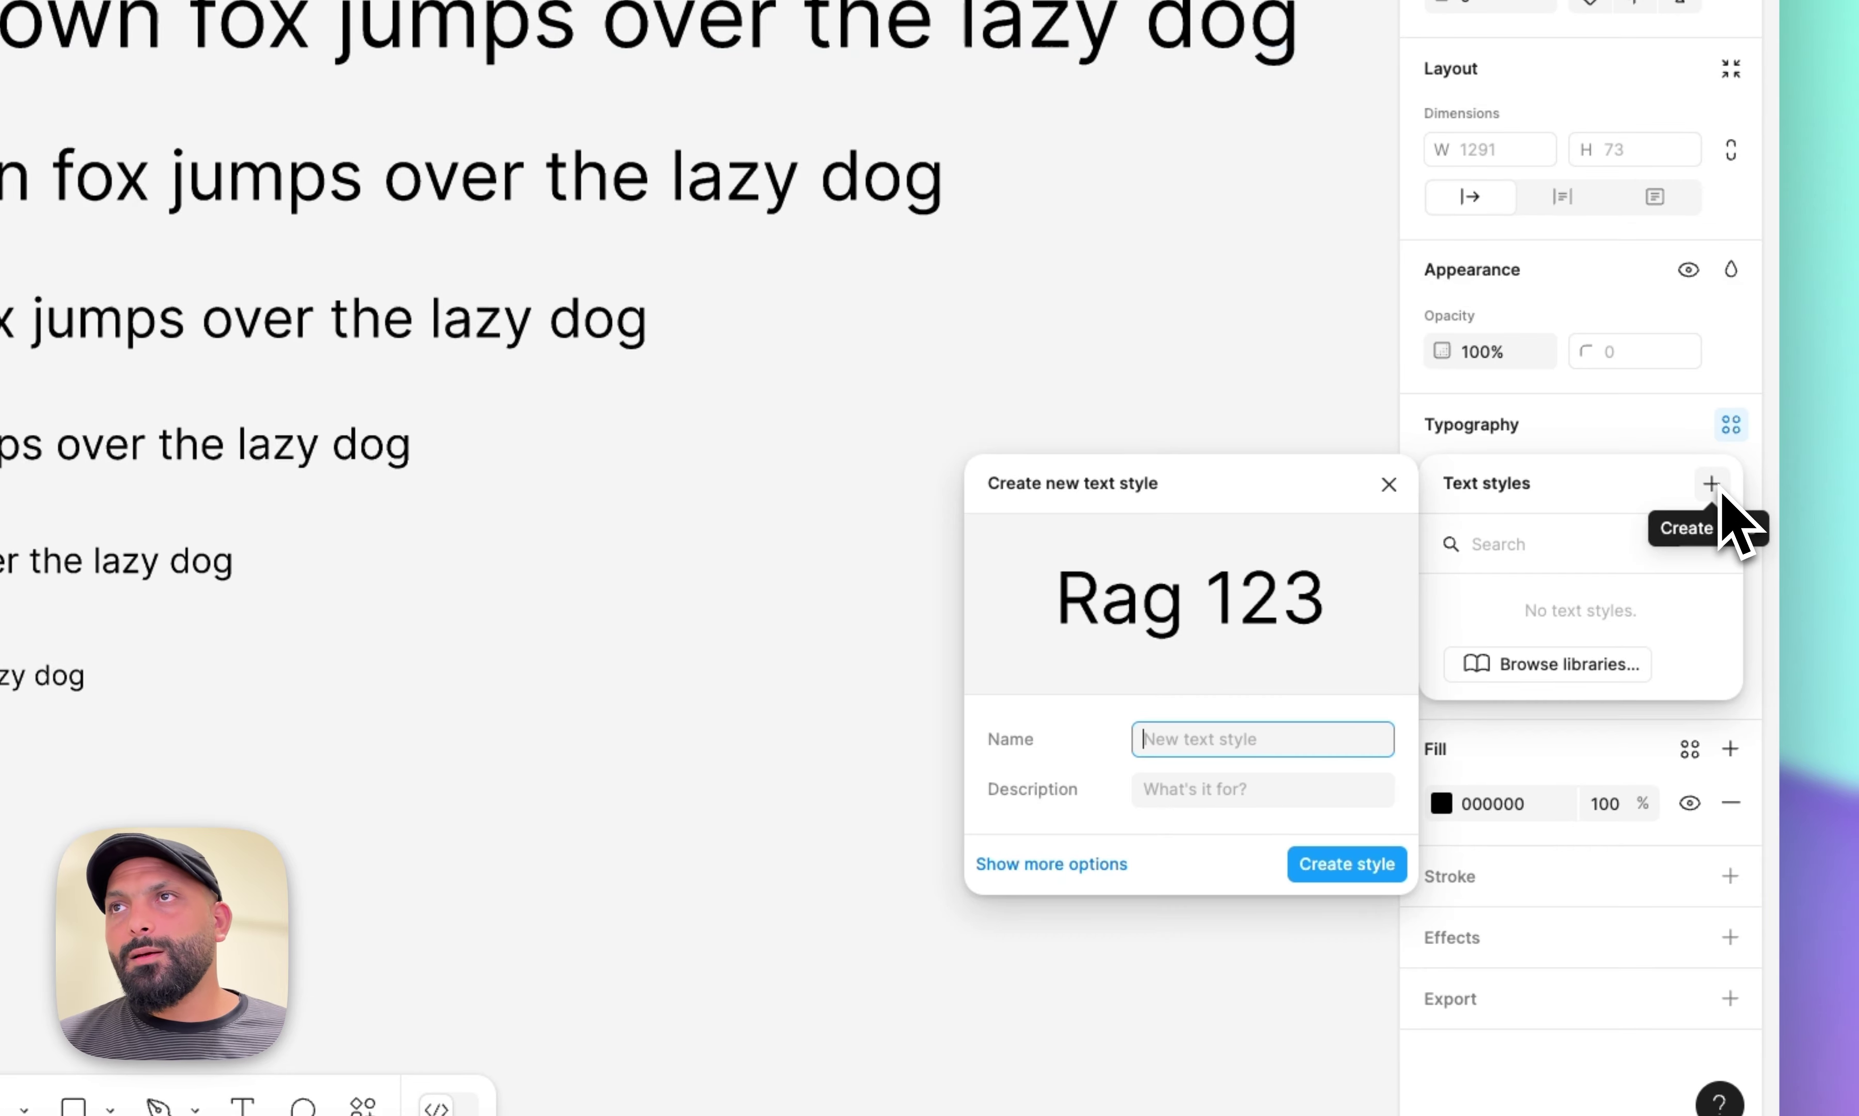
pyautogui.write('H1')
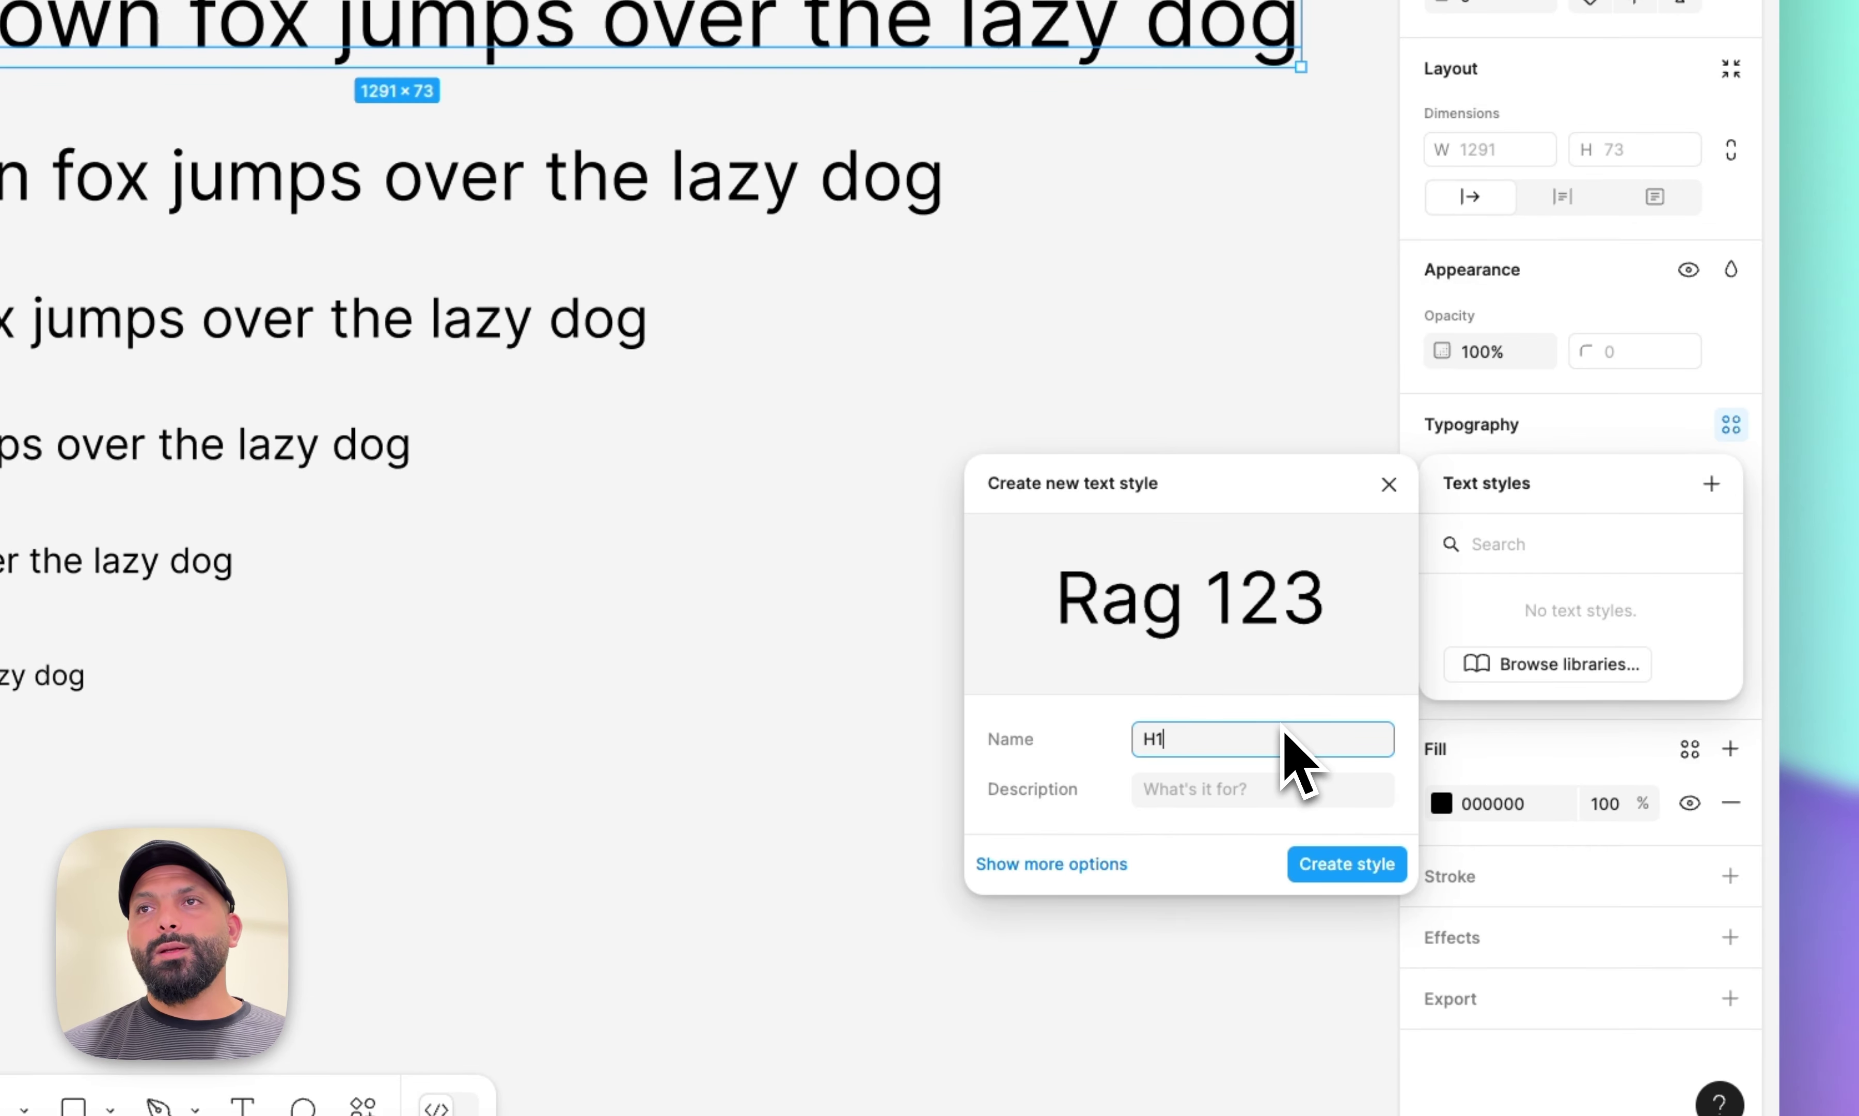
pyautogui.press('Return')
# Create a text style named H2 from the second-largest sample sentence.
pyautogui.press('Tab')
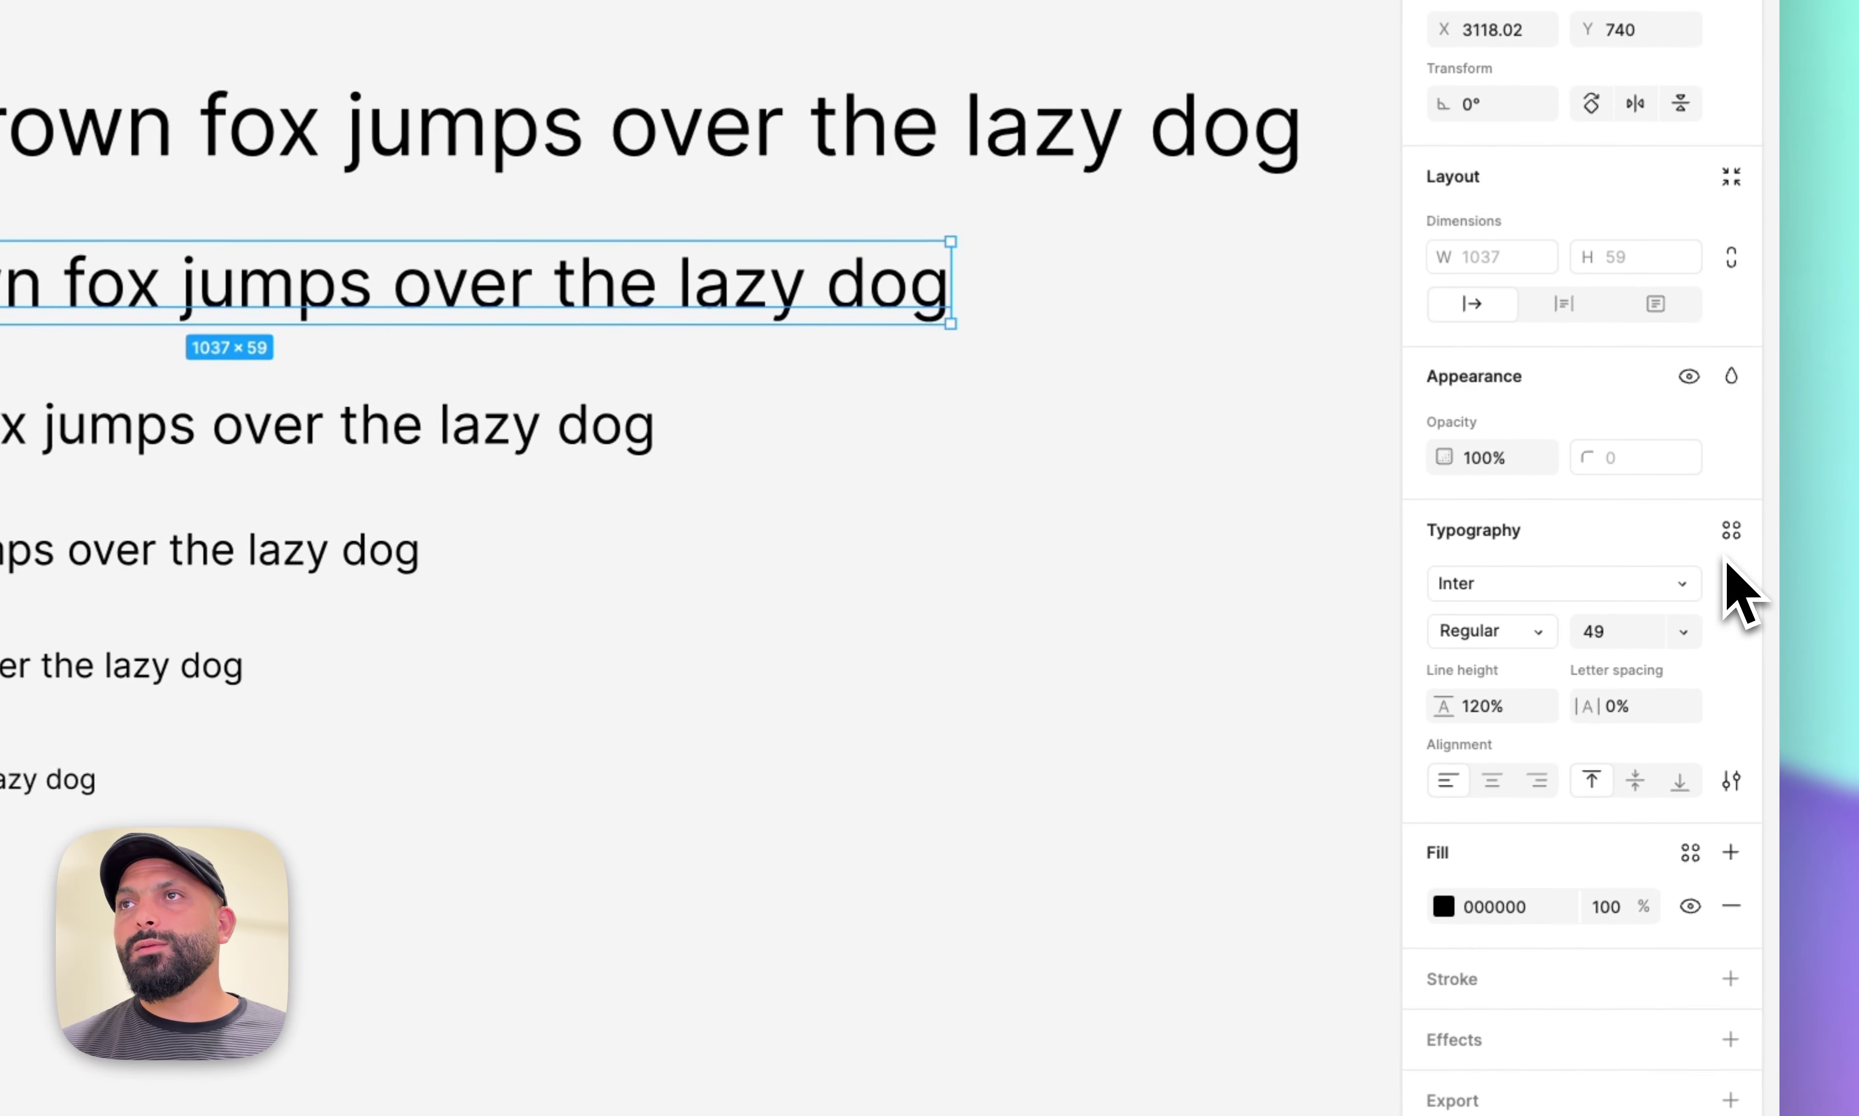
pyautogui.click(1730, 533)
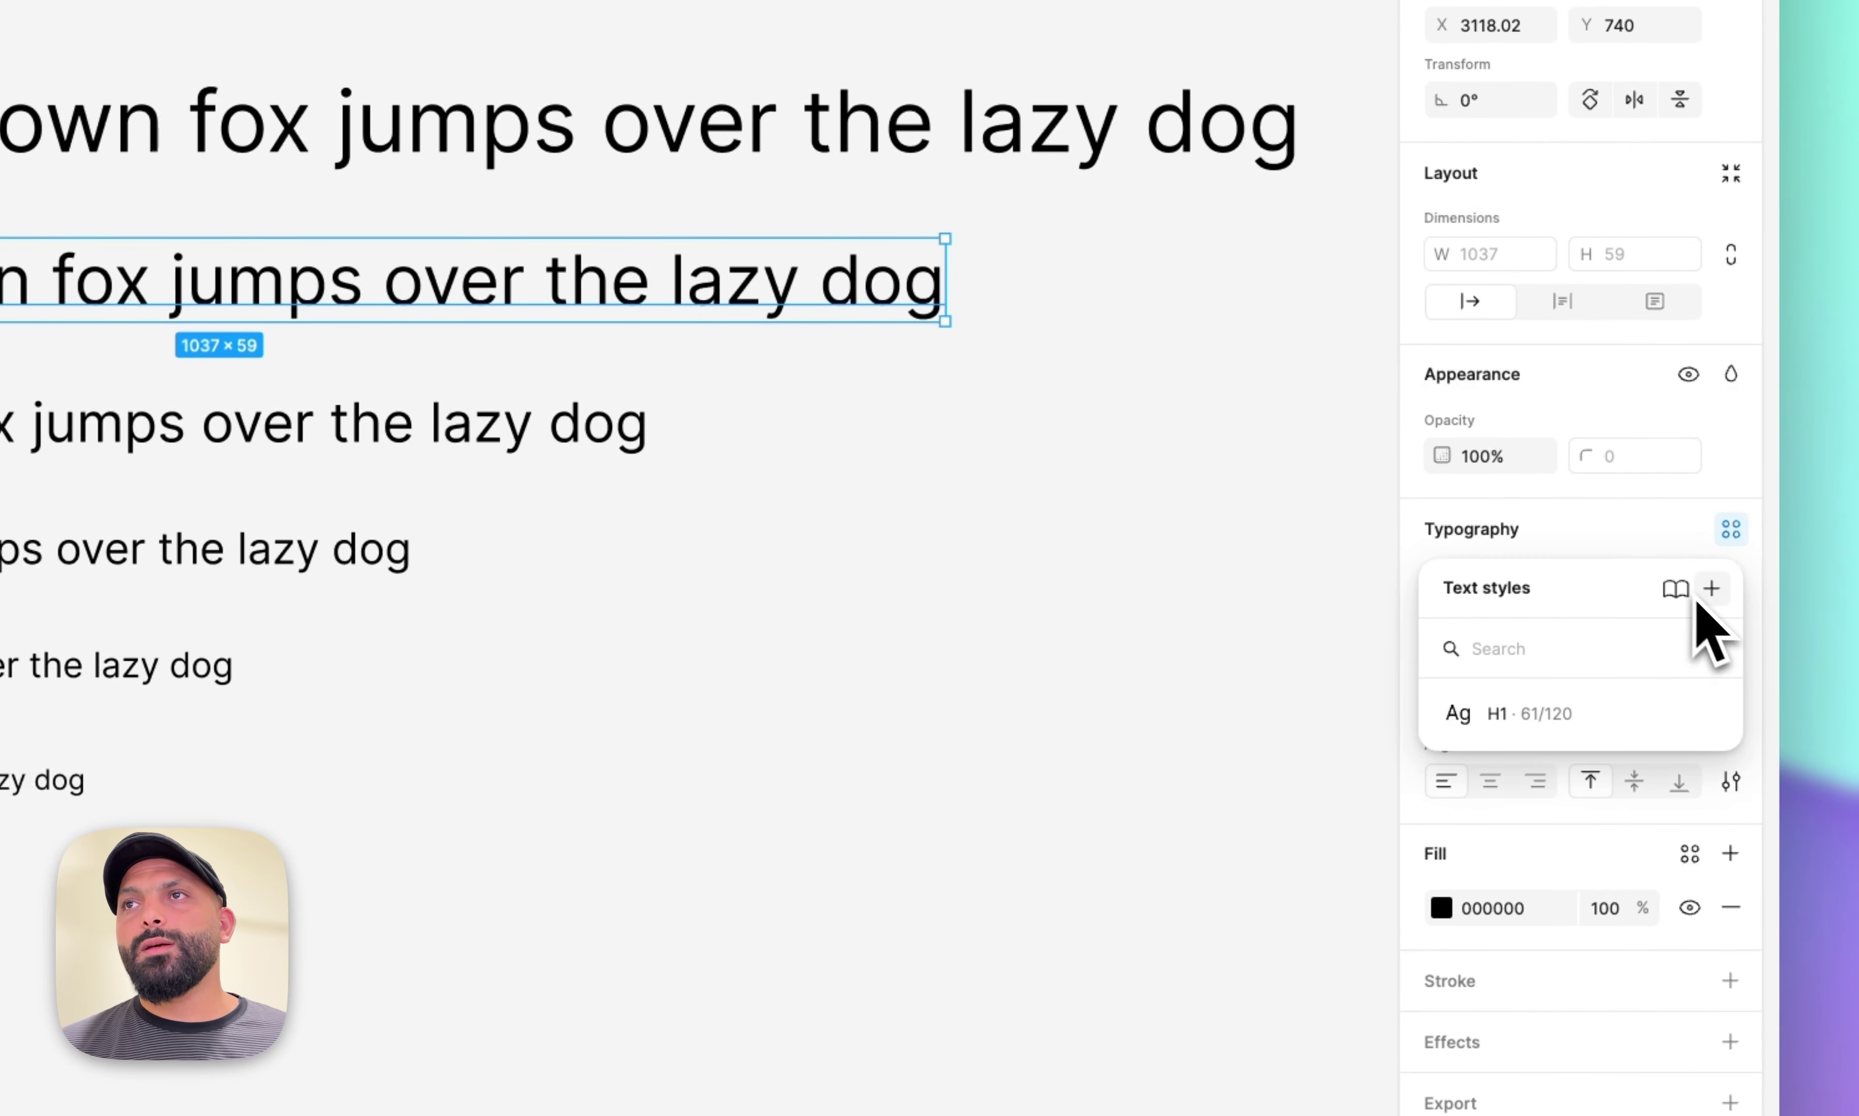
pyautogui.click(1710, 590)
pyautogui.write('H2')
pyautogui.press('Return')
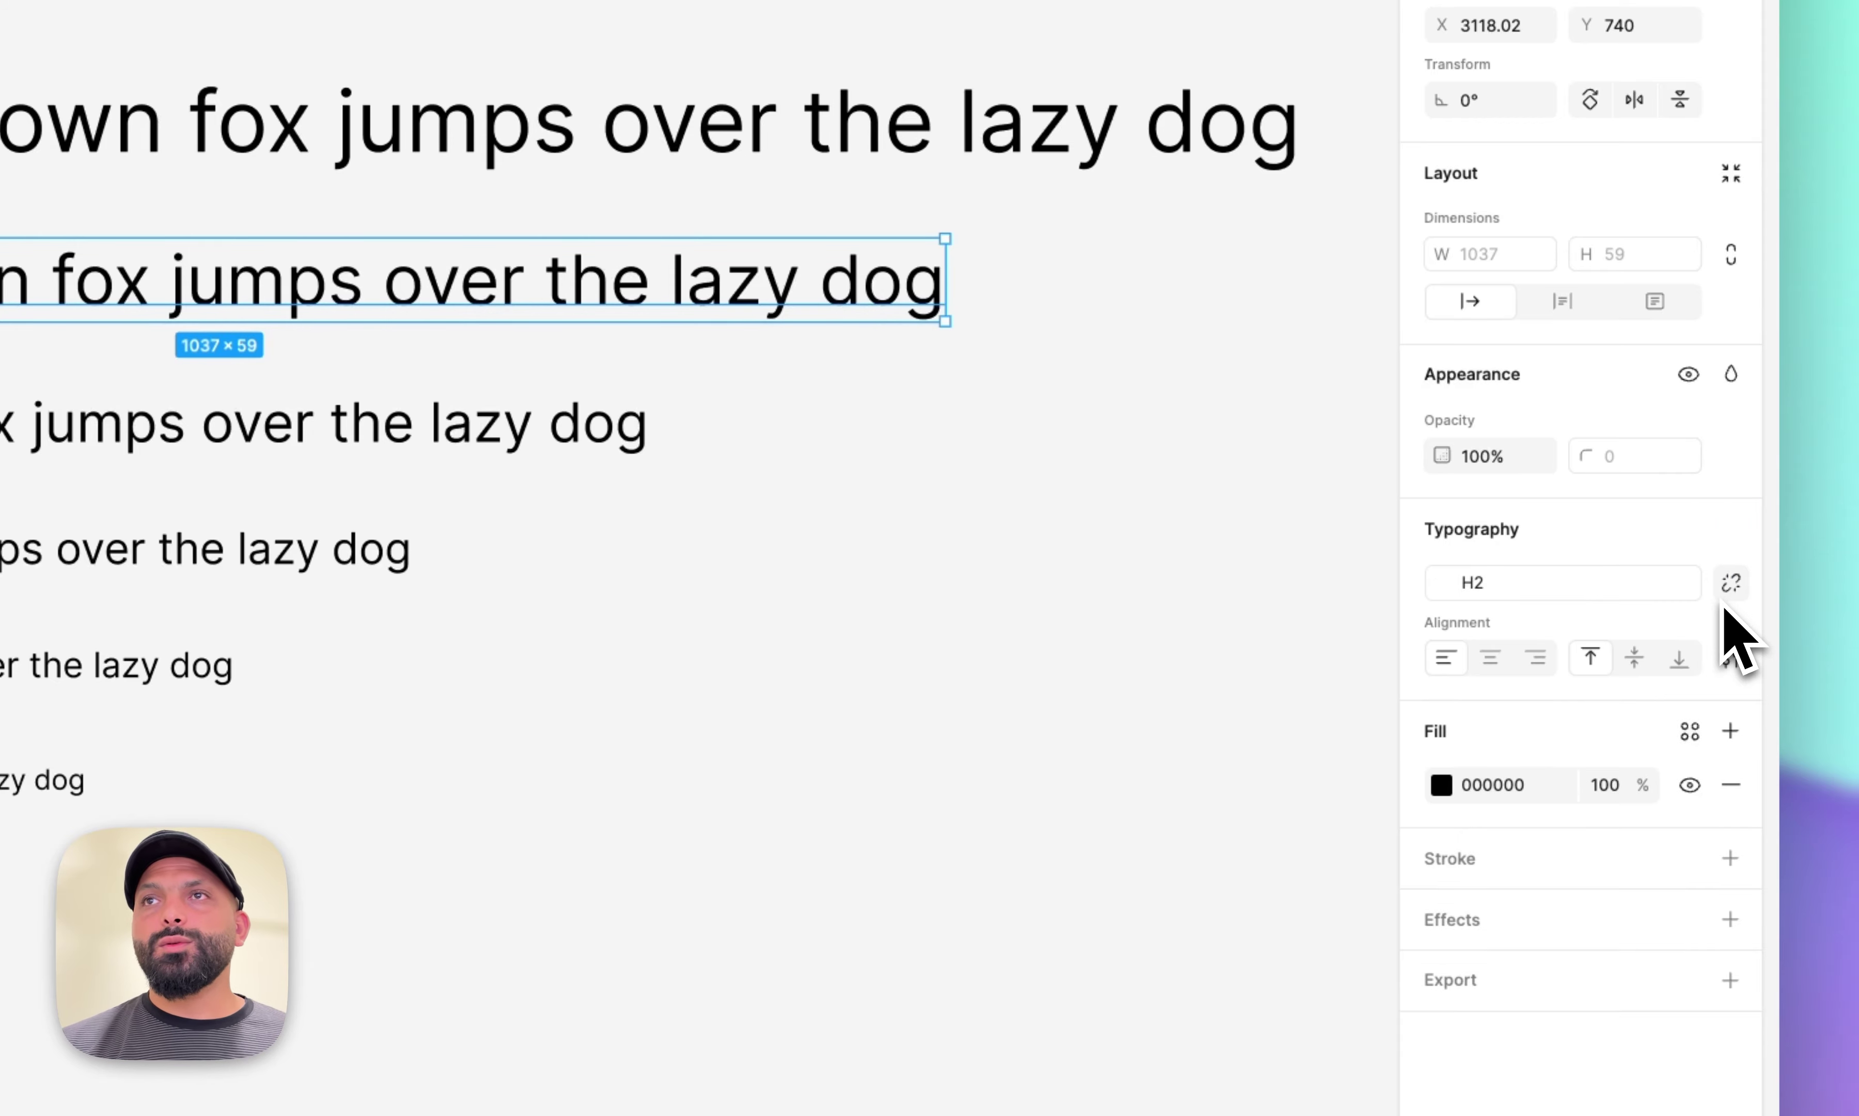
# Create text styles named H3, H4, H5 and H6 from the third to sixth sample sentences, one style each.
pyautogui.press('Tab')
pyautogui.click(1730, 528)
pyautogui.click(1711, 588)
pyautogui.write('H')
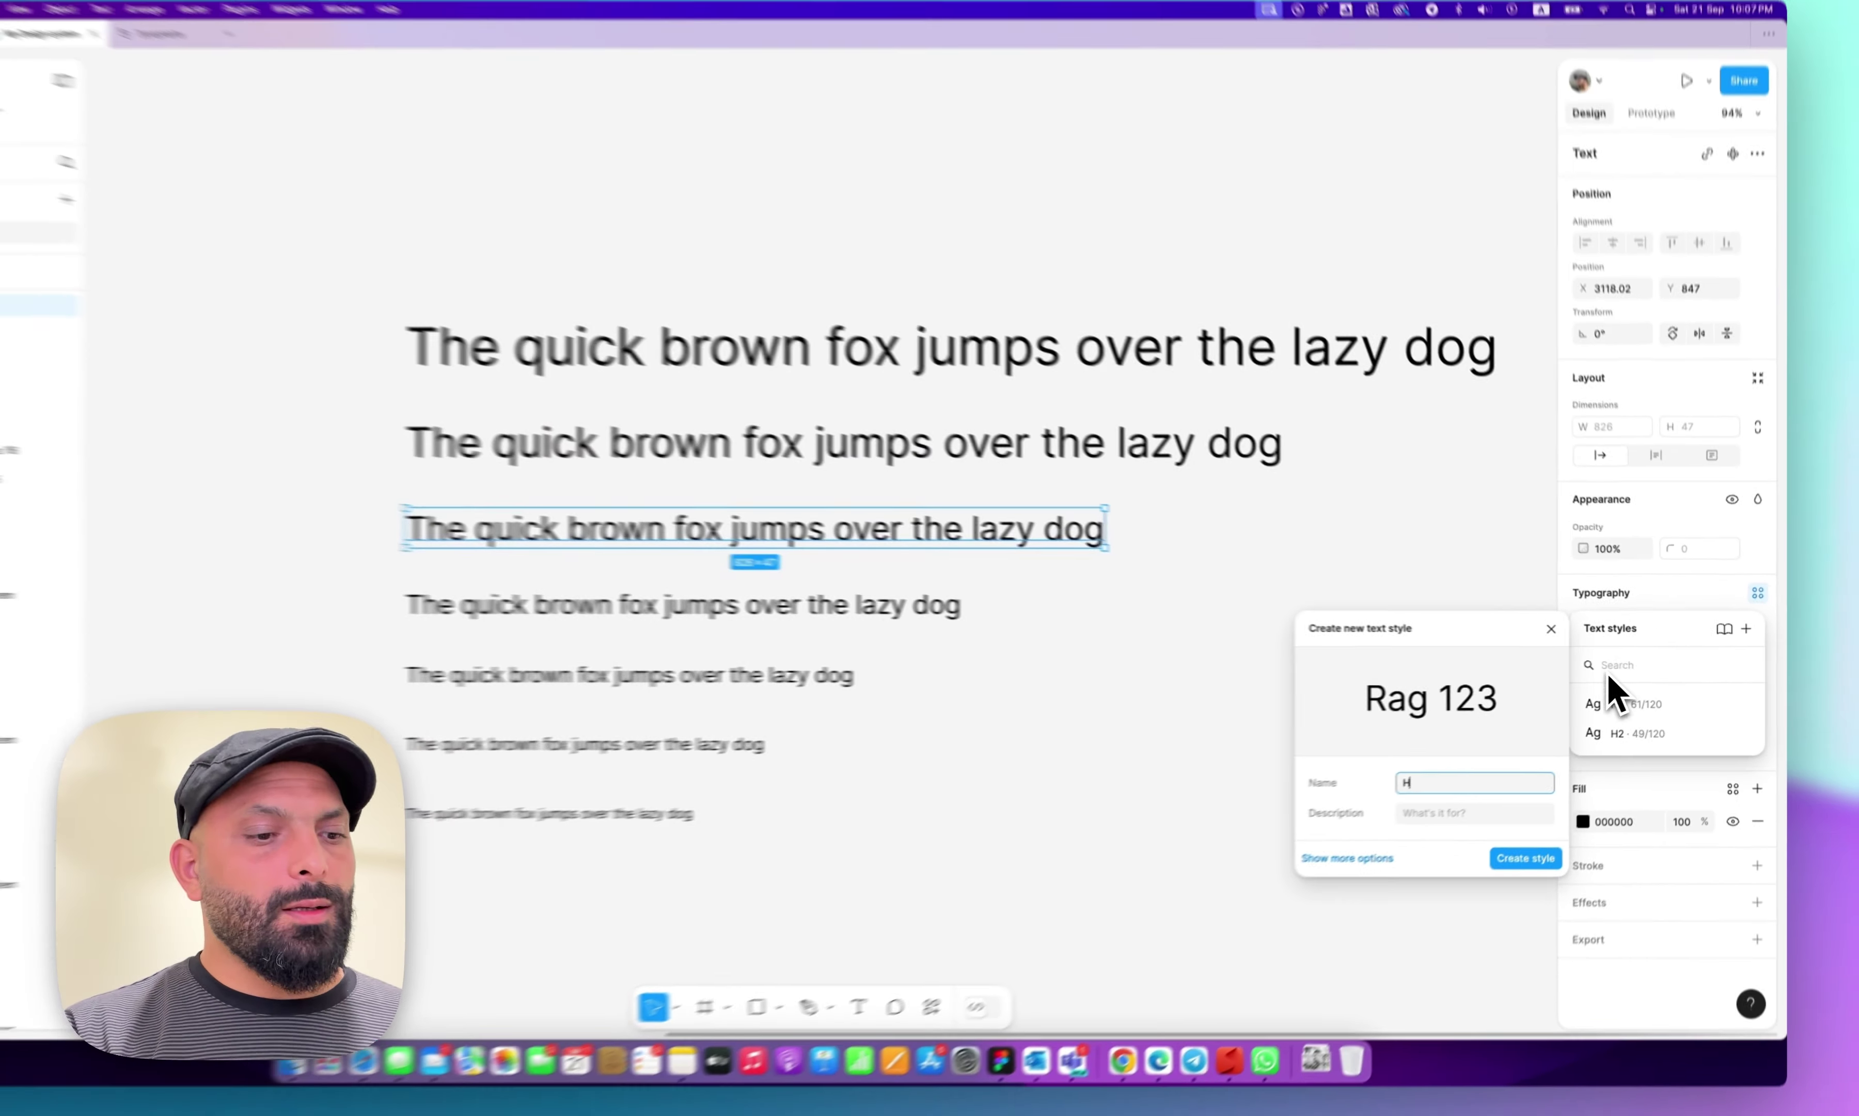
pyautogui.write('3')
pyautogui.press('Return')
pyautogui.press('Tab')
pyautogui.click(1746, 628)
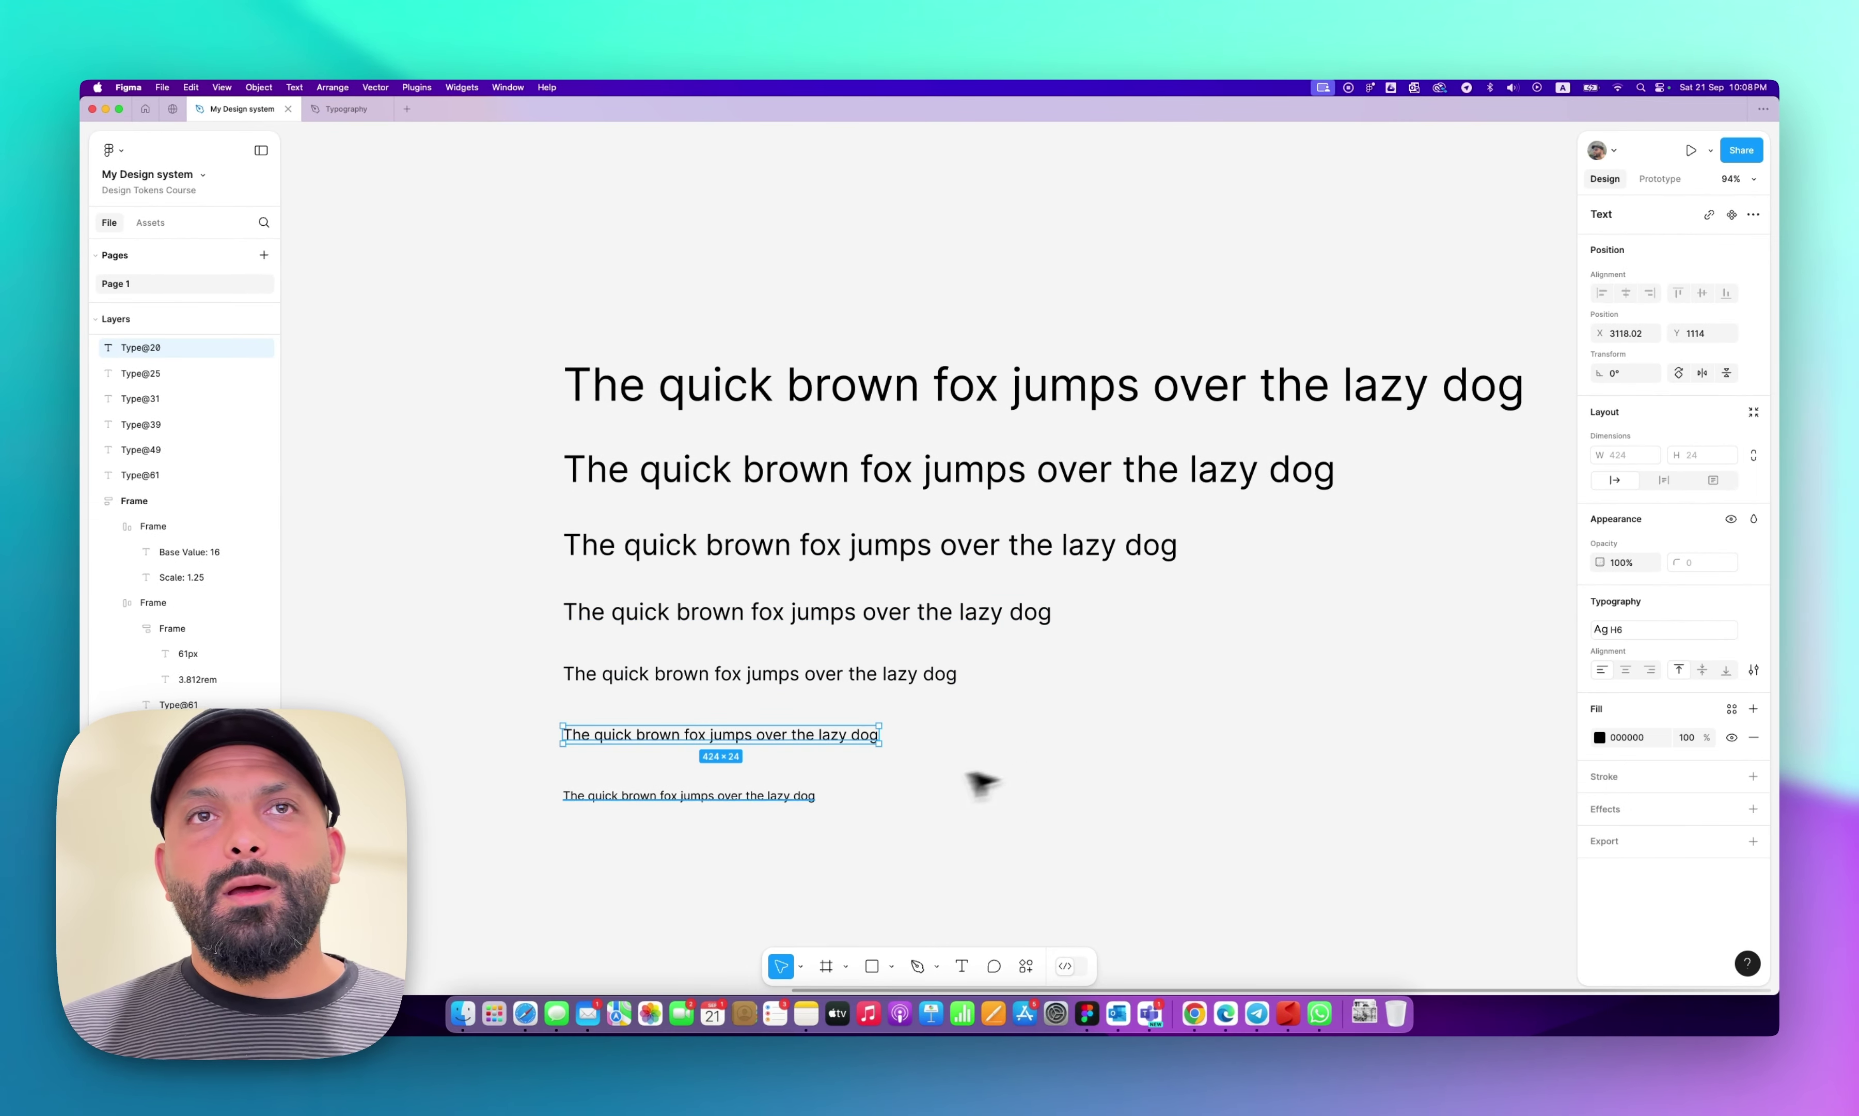
# Create a text style named Body Text from the smallest sample sentence.
pyautogui.press('Tab')
pyautogui.click(1753, 600)
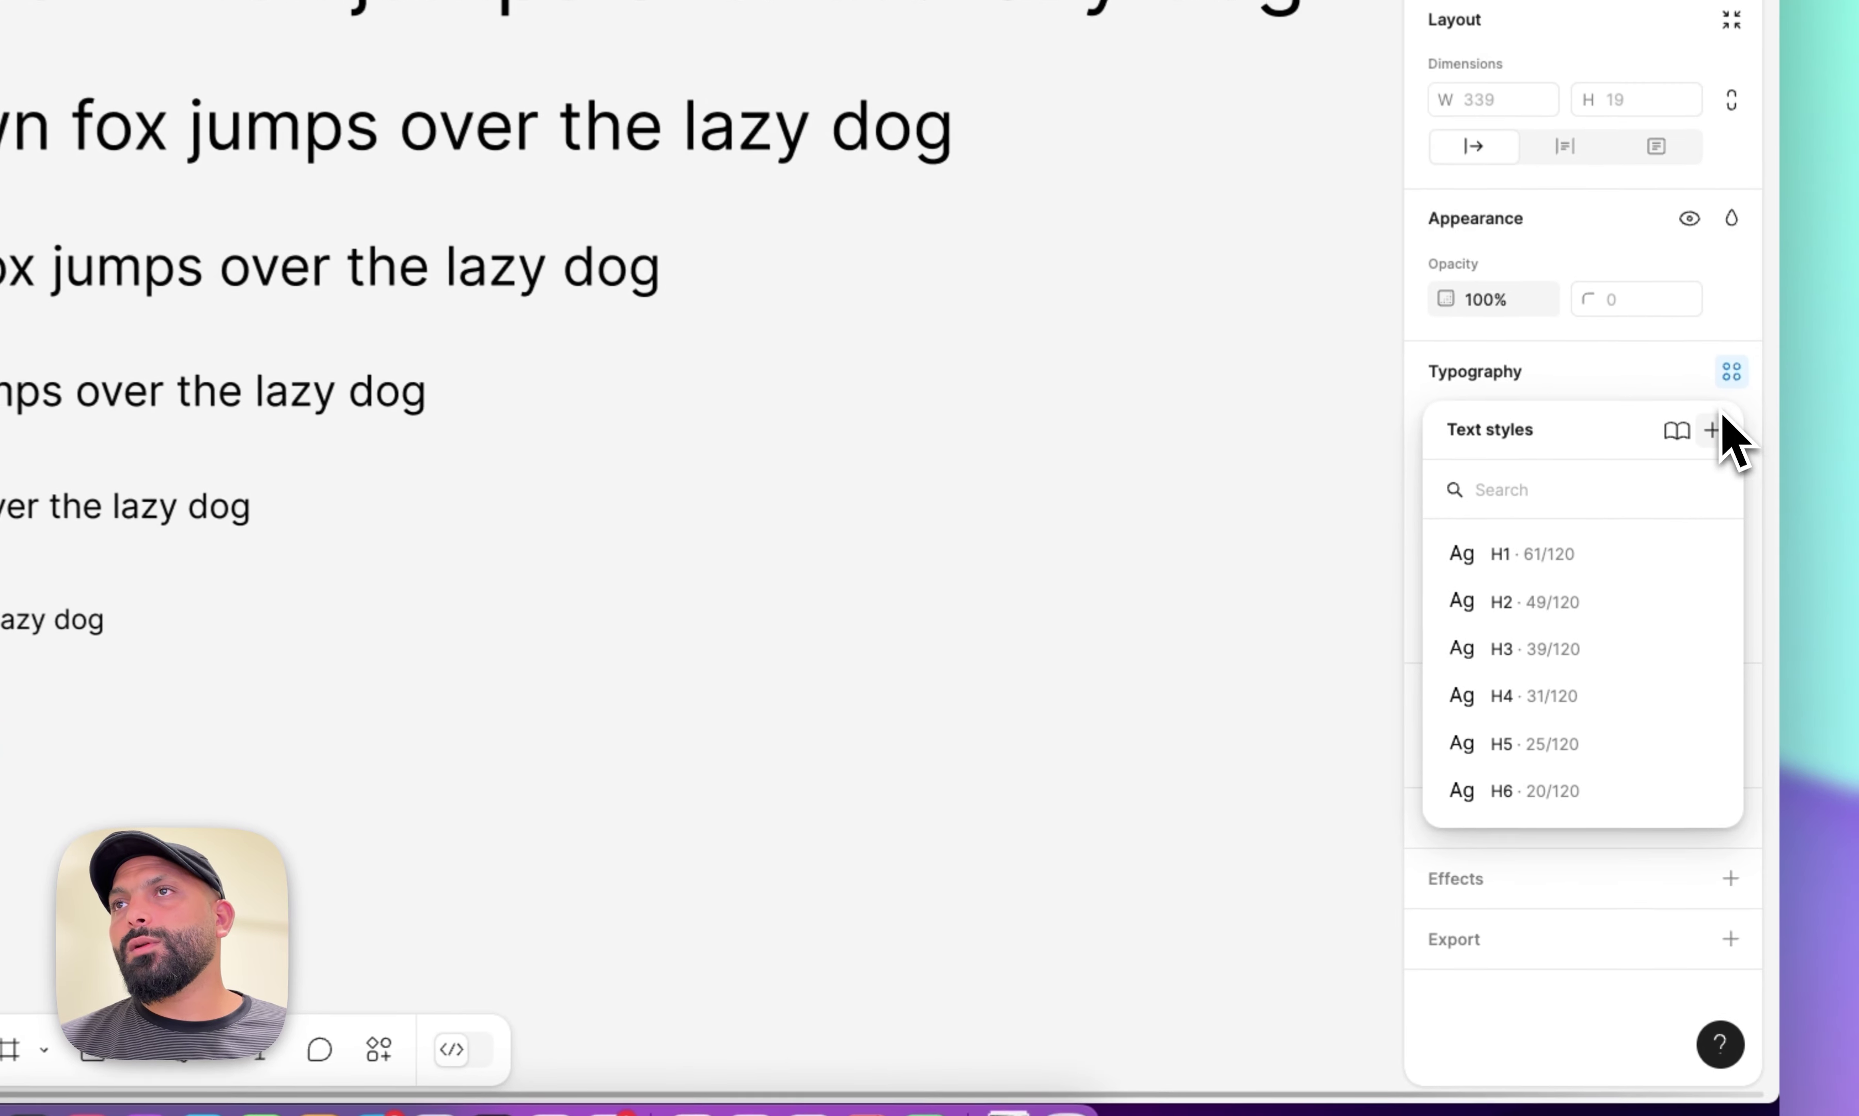
pyautogui.click(1743, 633)
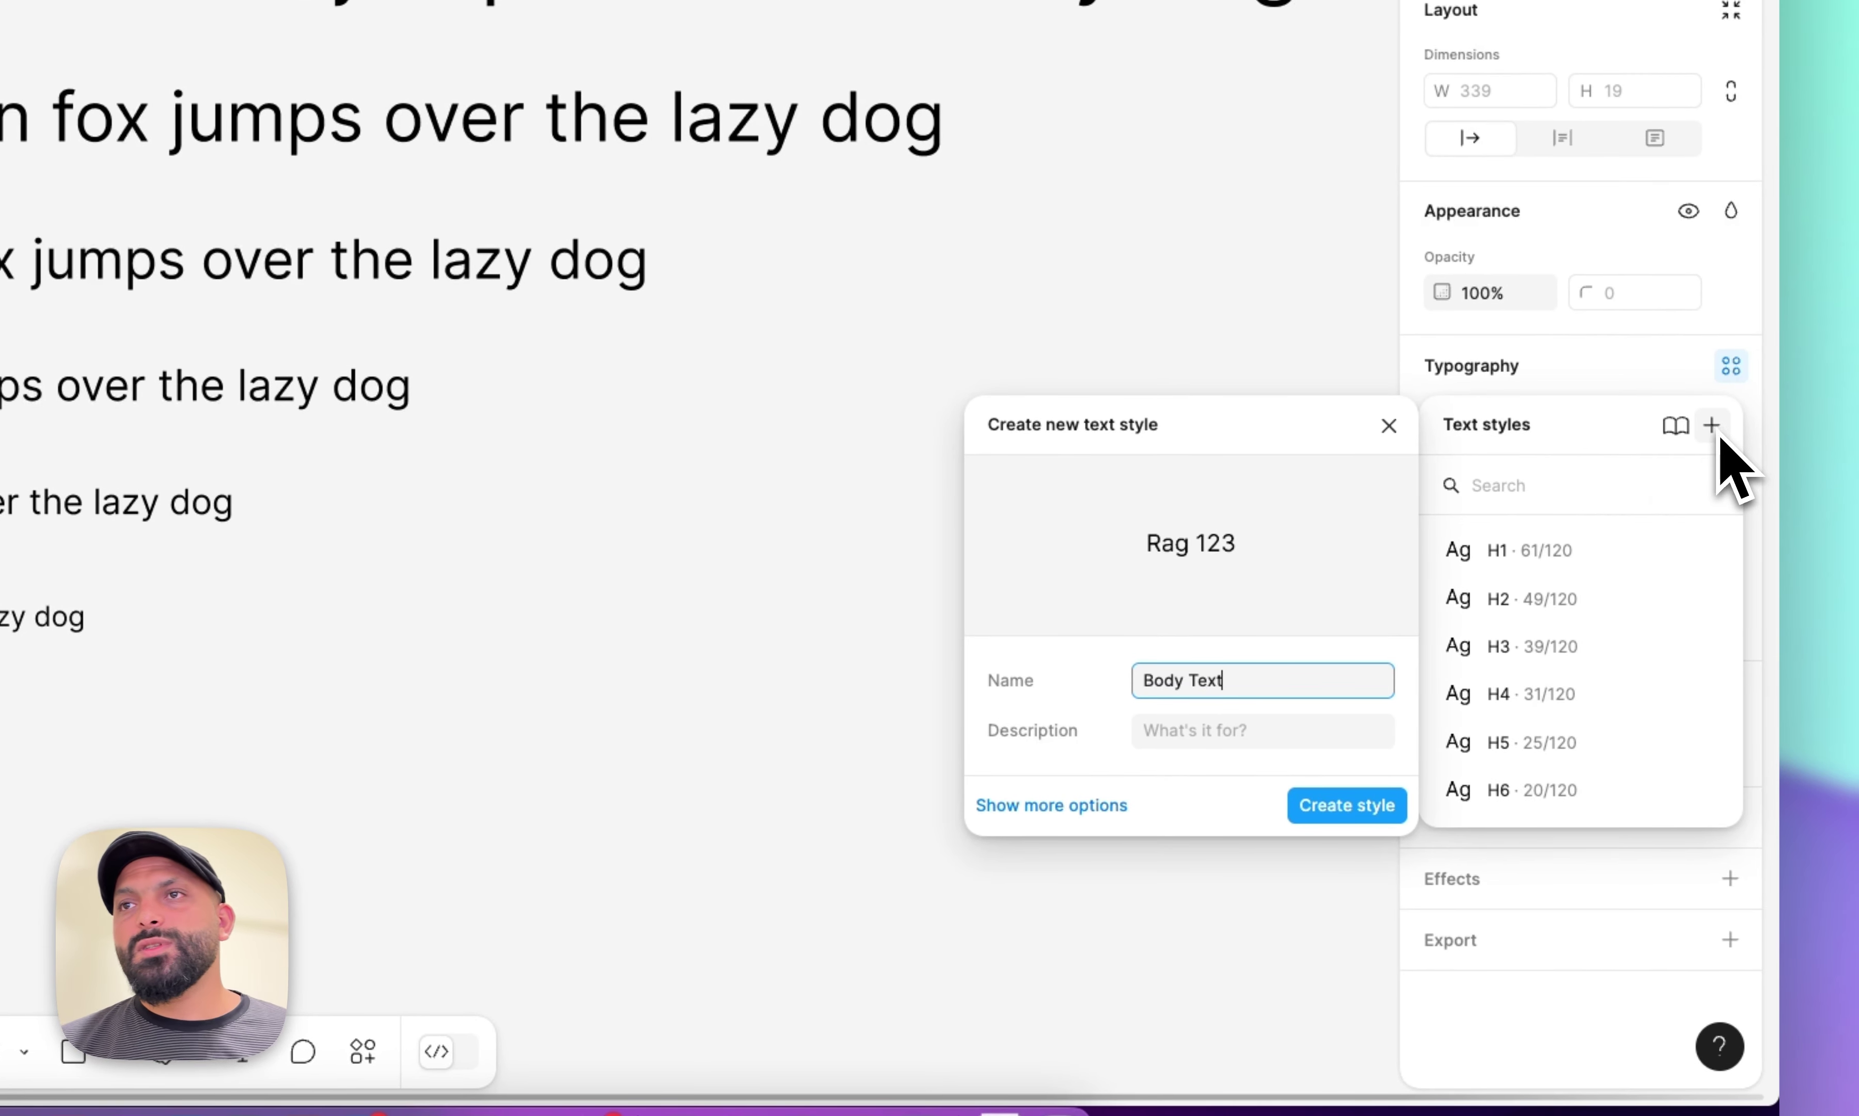
pyautogui.click(1402, 803)
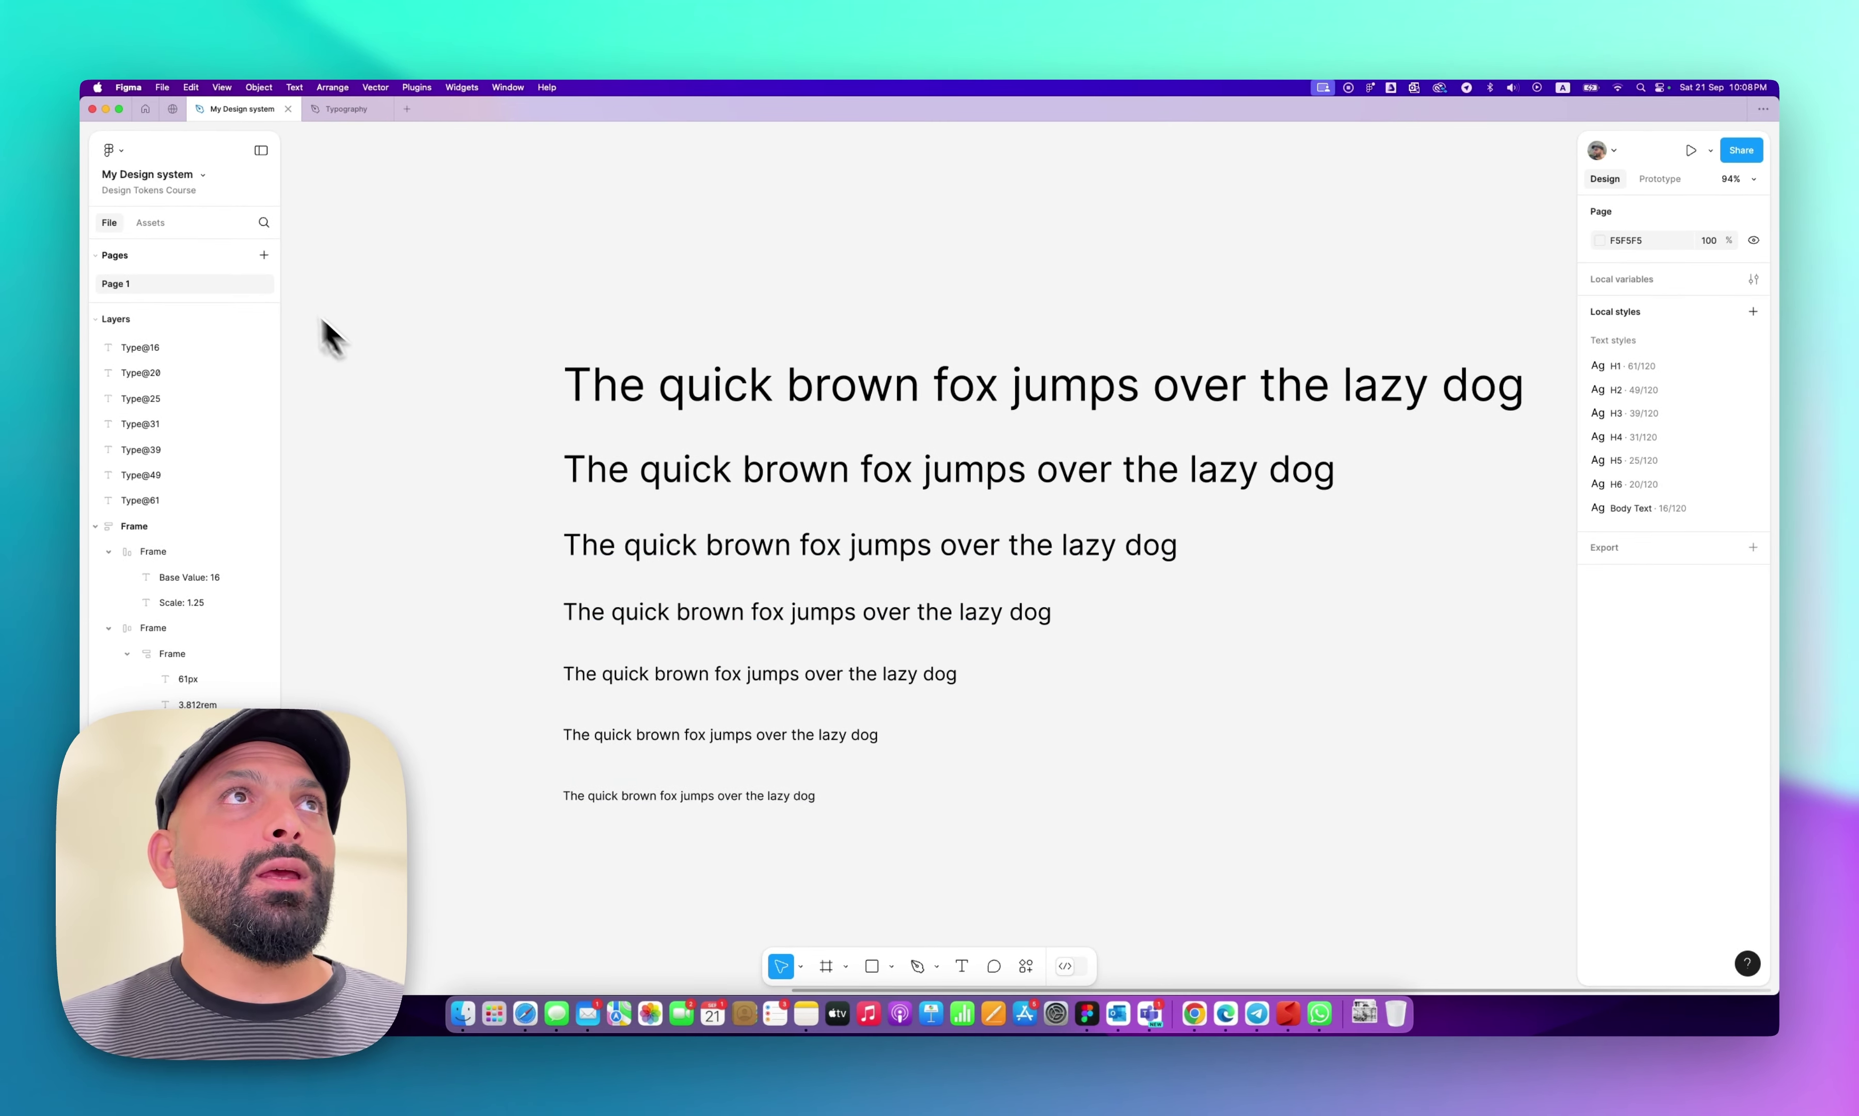
# Publish the text styles of My Design system as a library.
pyautogui.click(113, 150)
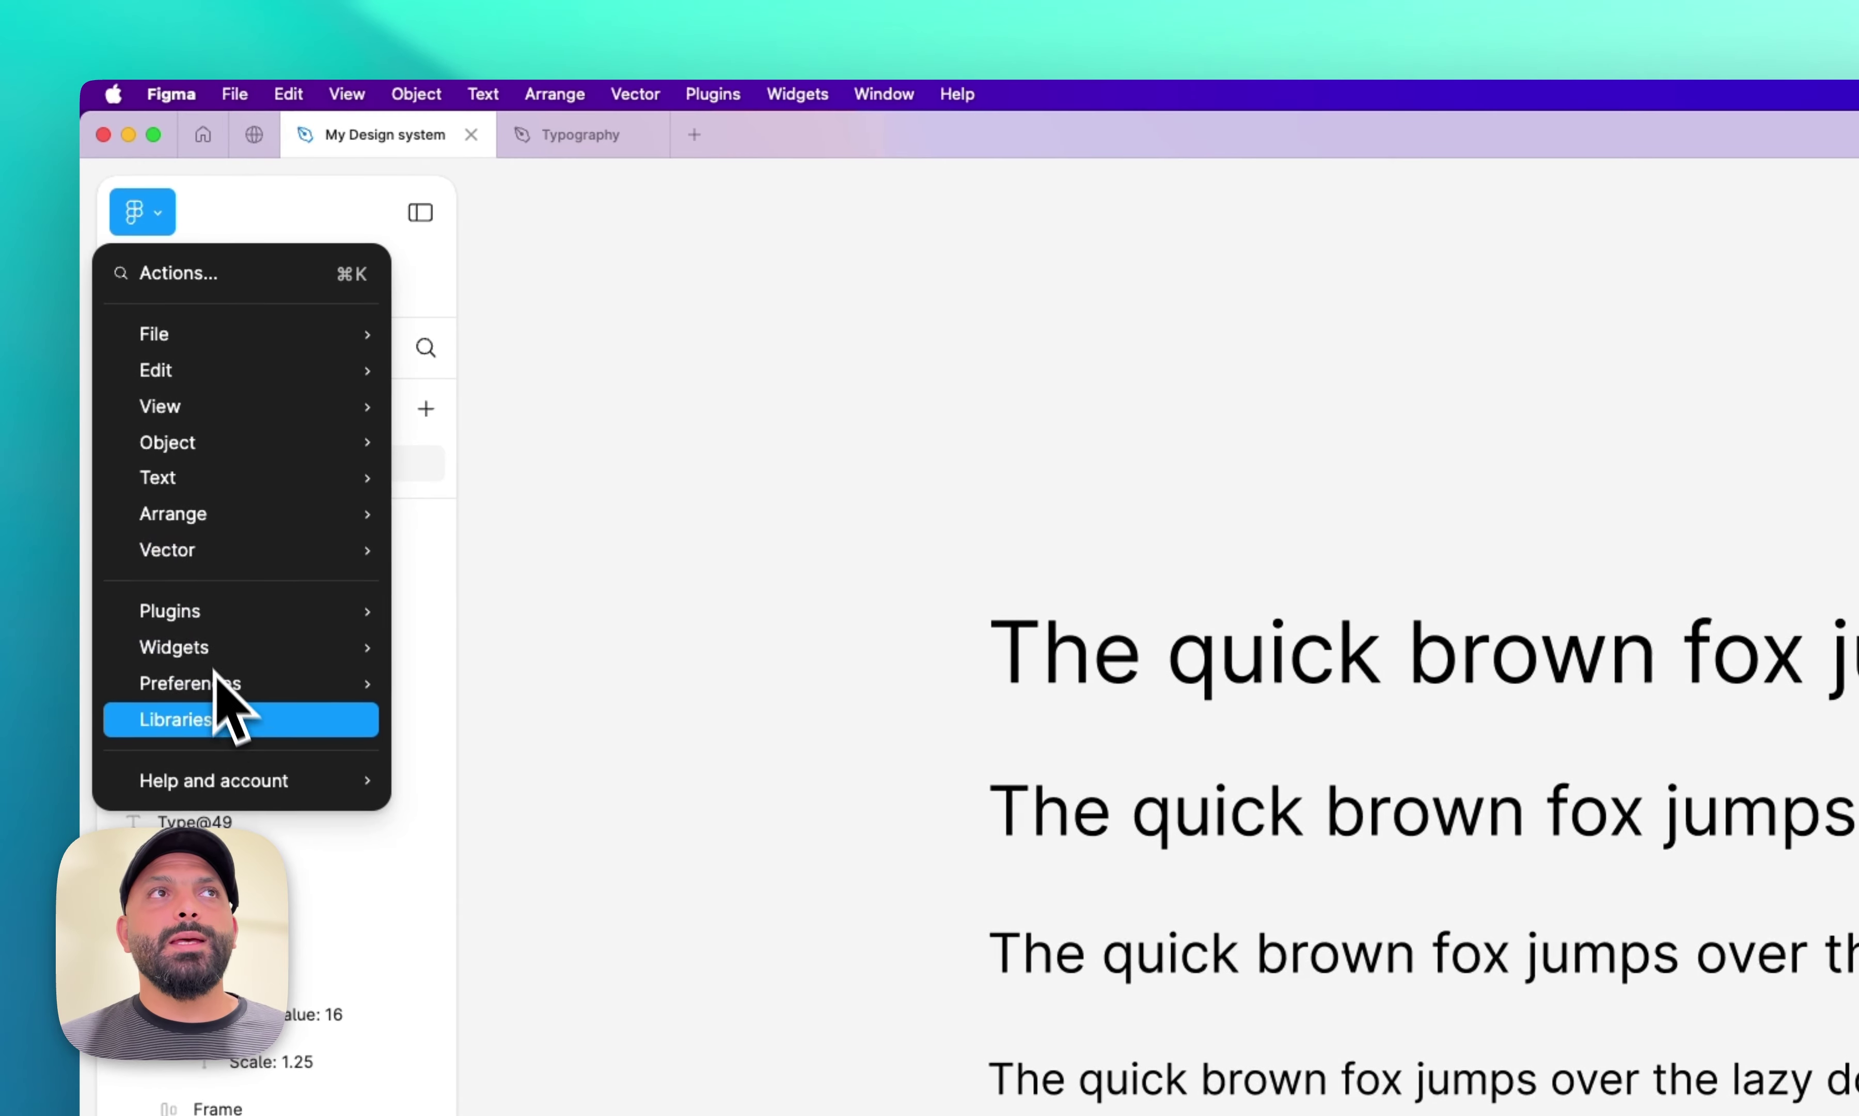
pyautogui.click(229, 721)
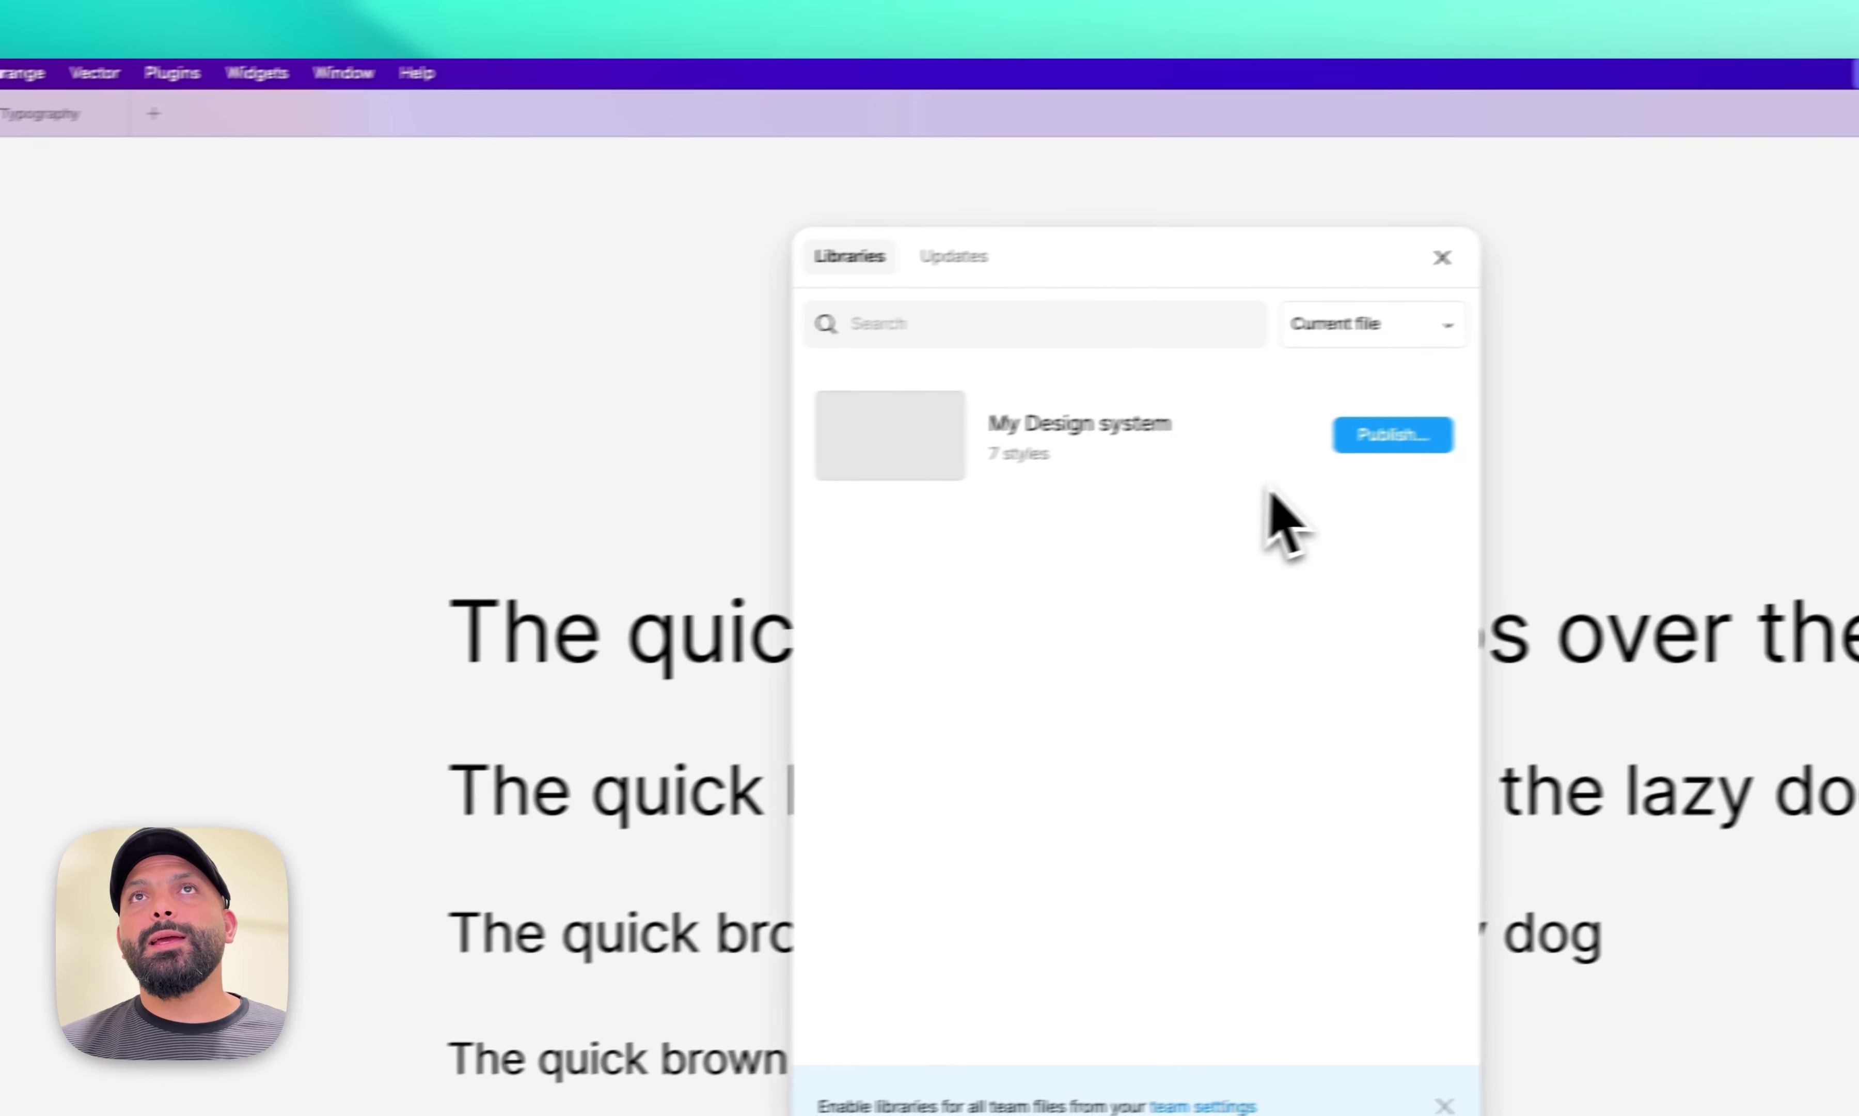
pyautogui.click(1208, 461)
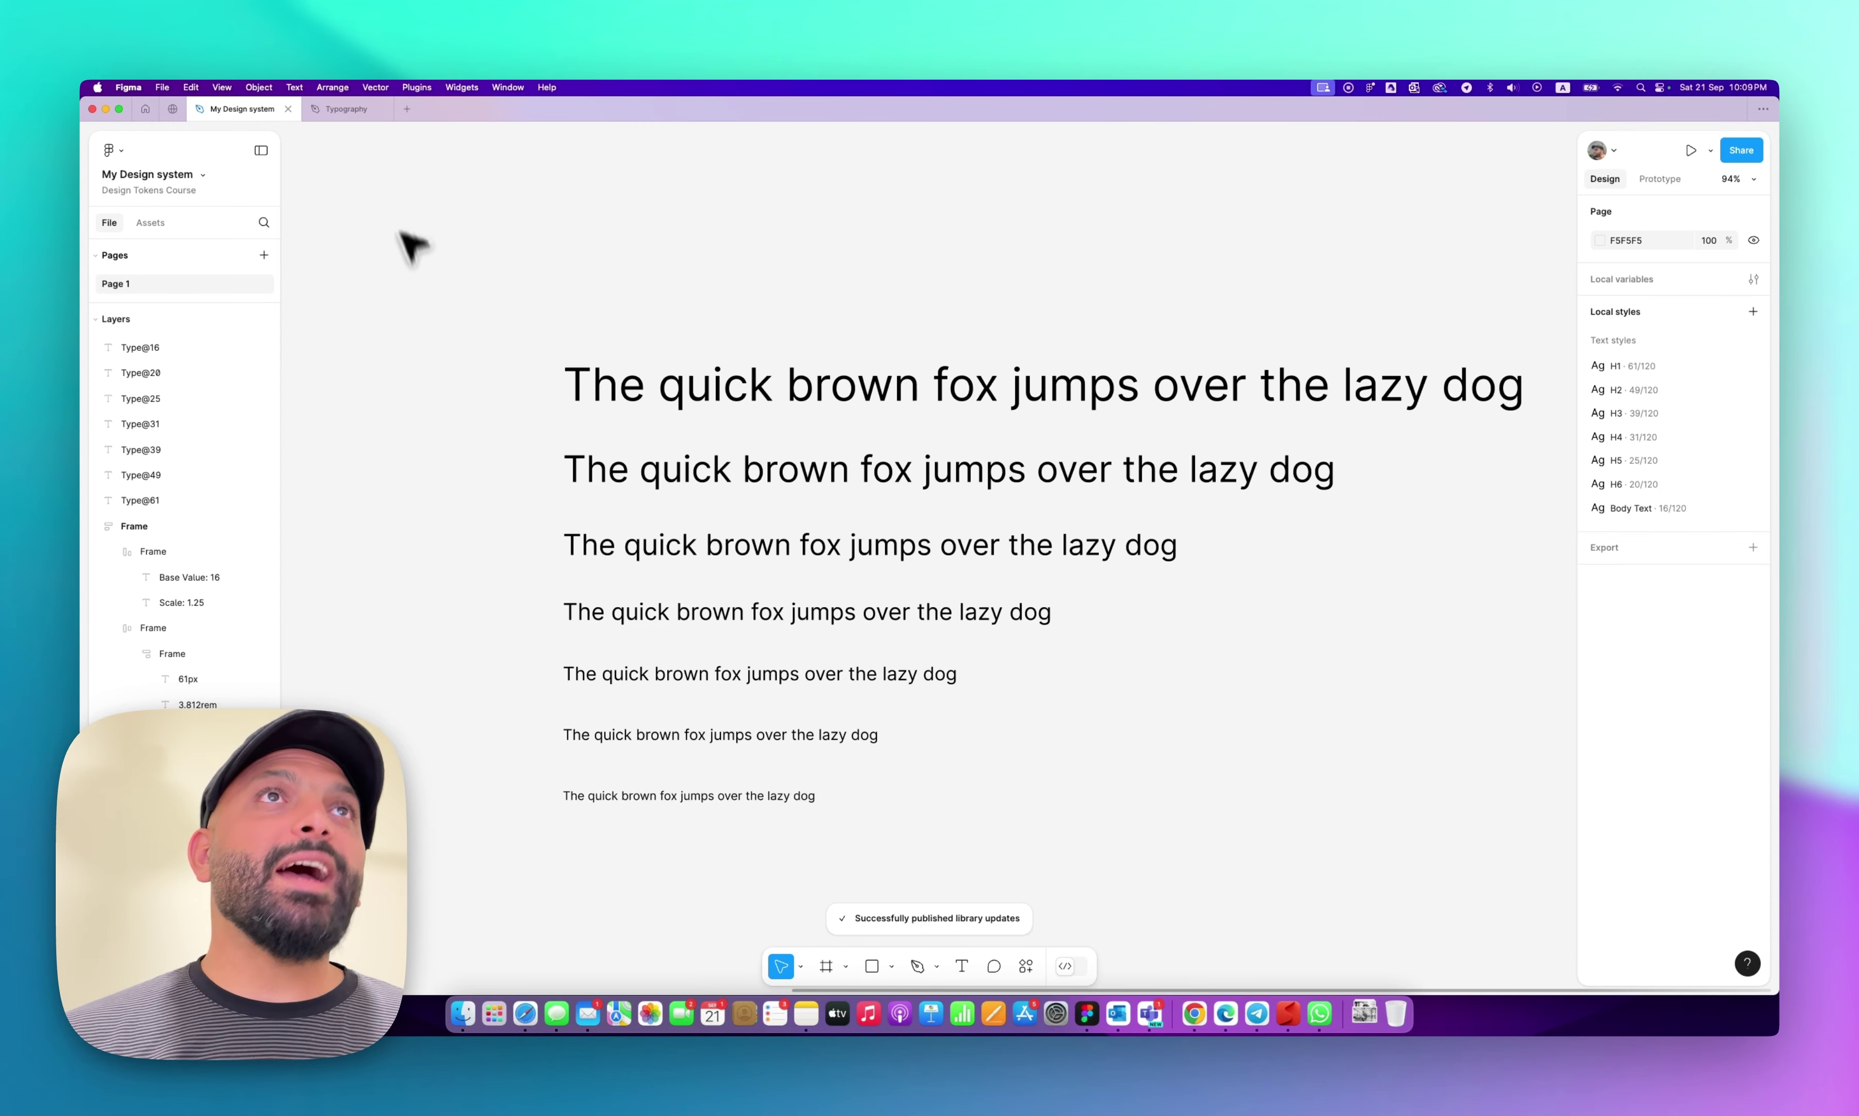
# Add the My Design system library from your teams' libraries to the Typography file.
pyautogui.hotkey('ctrl', 'Tab')
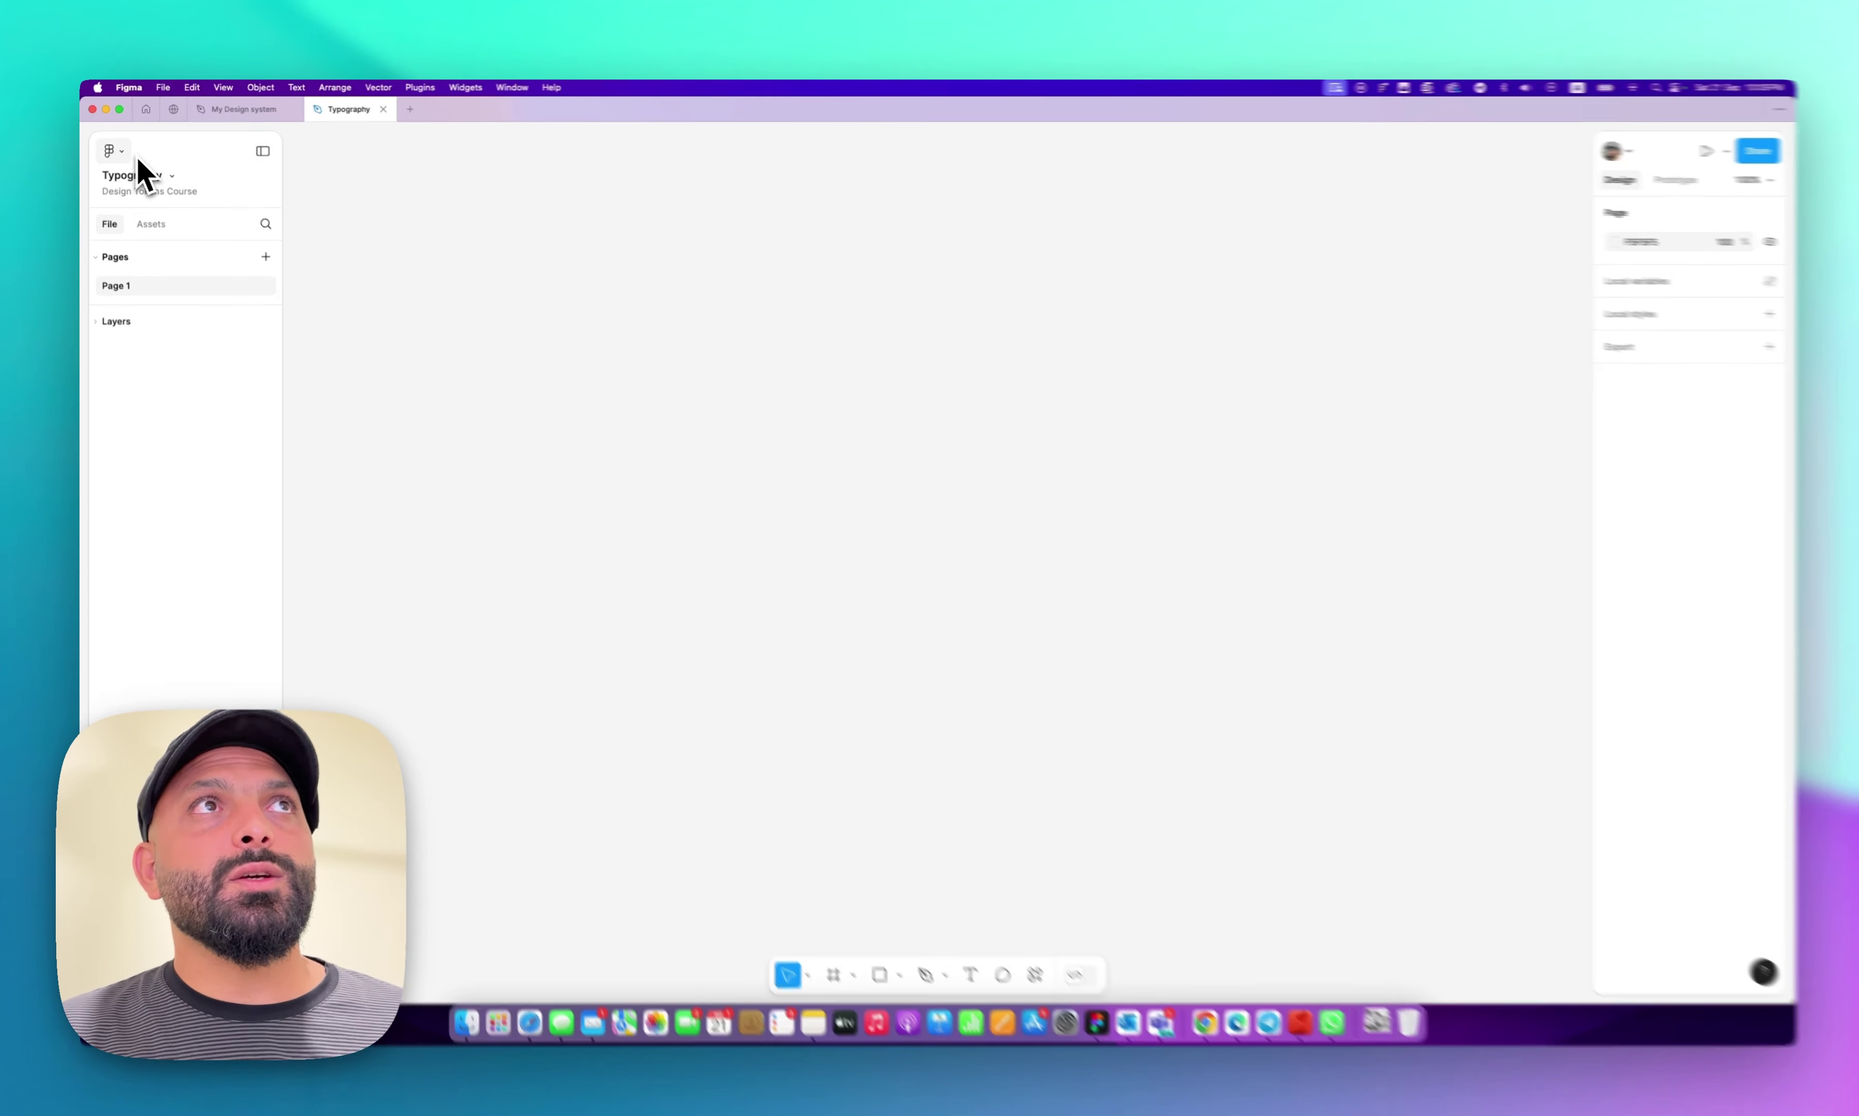
pyautogui.click(117, 150)
pyautogui.moveTo(174, 360)
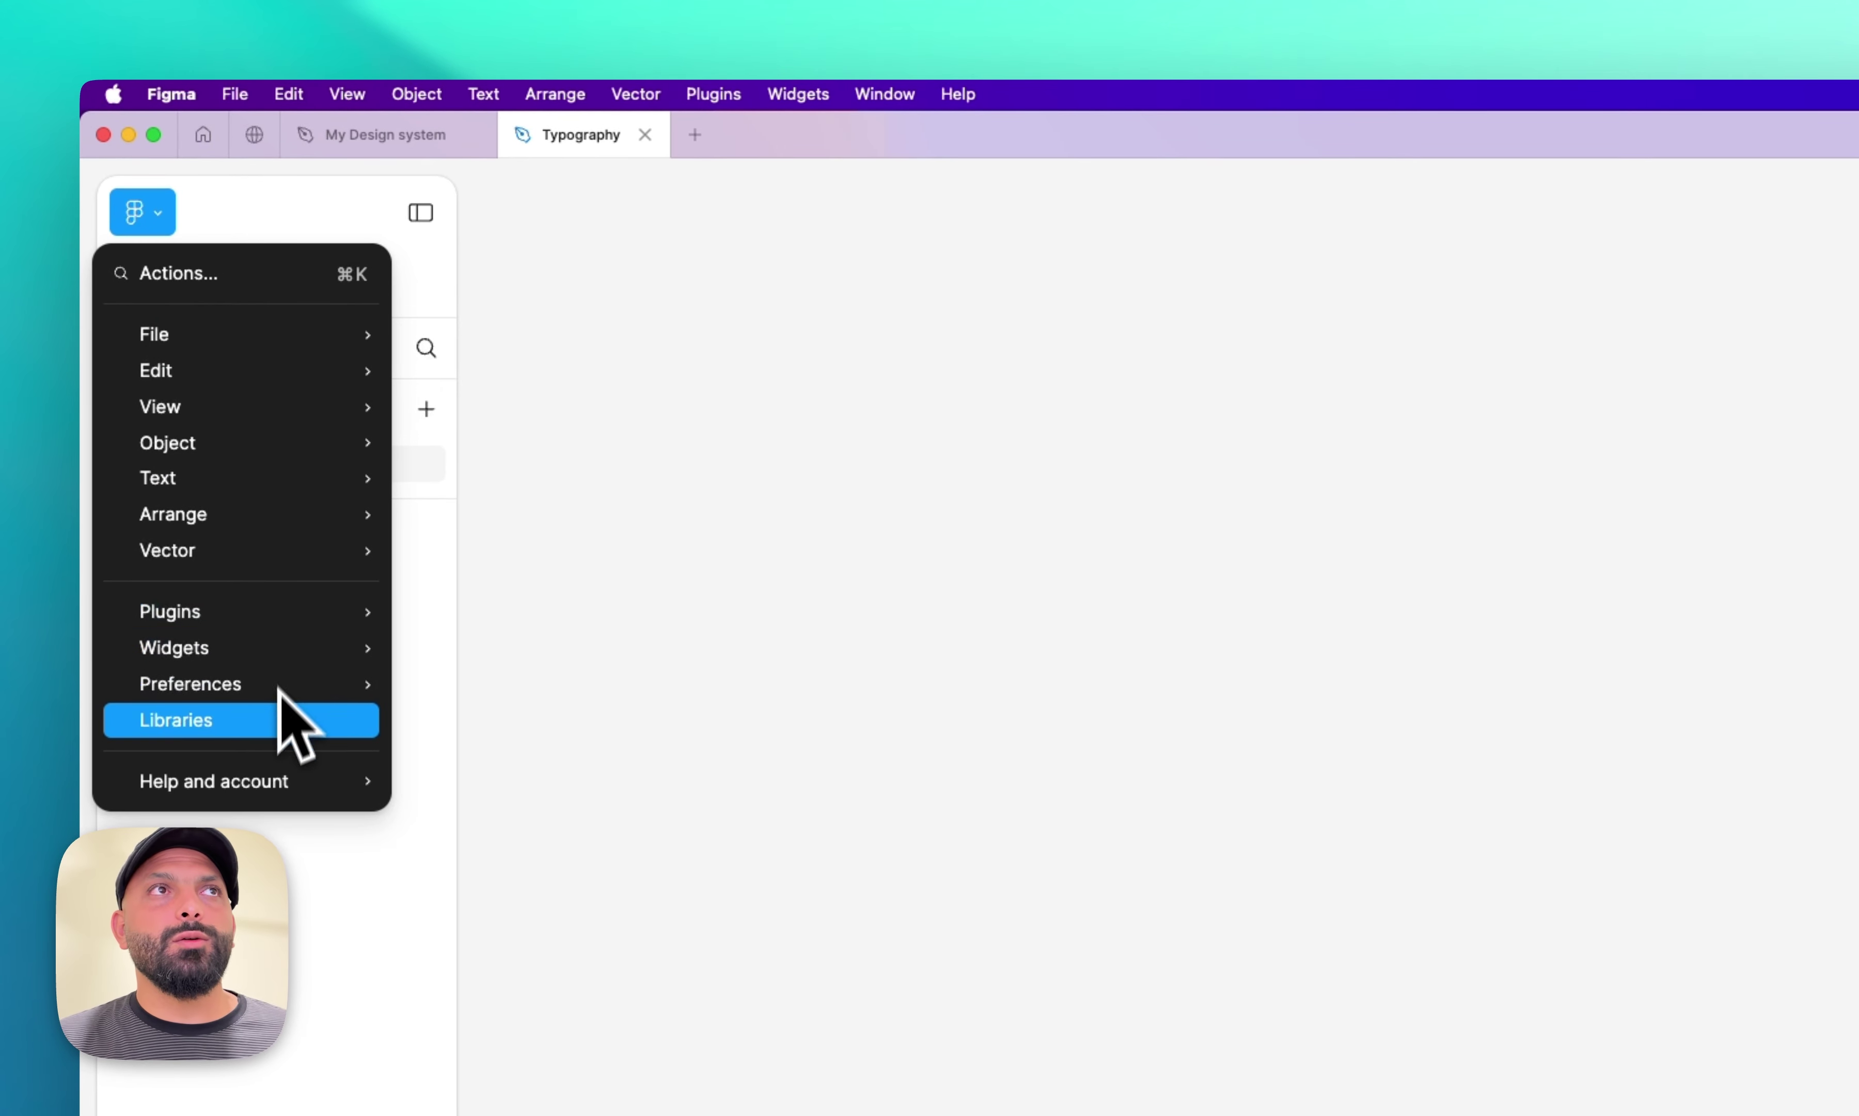
pyautogui.click(268, 723)
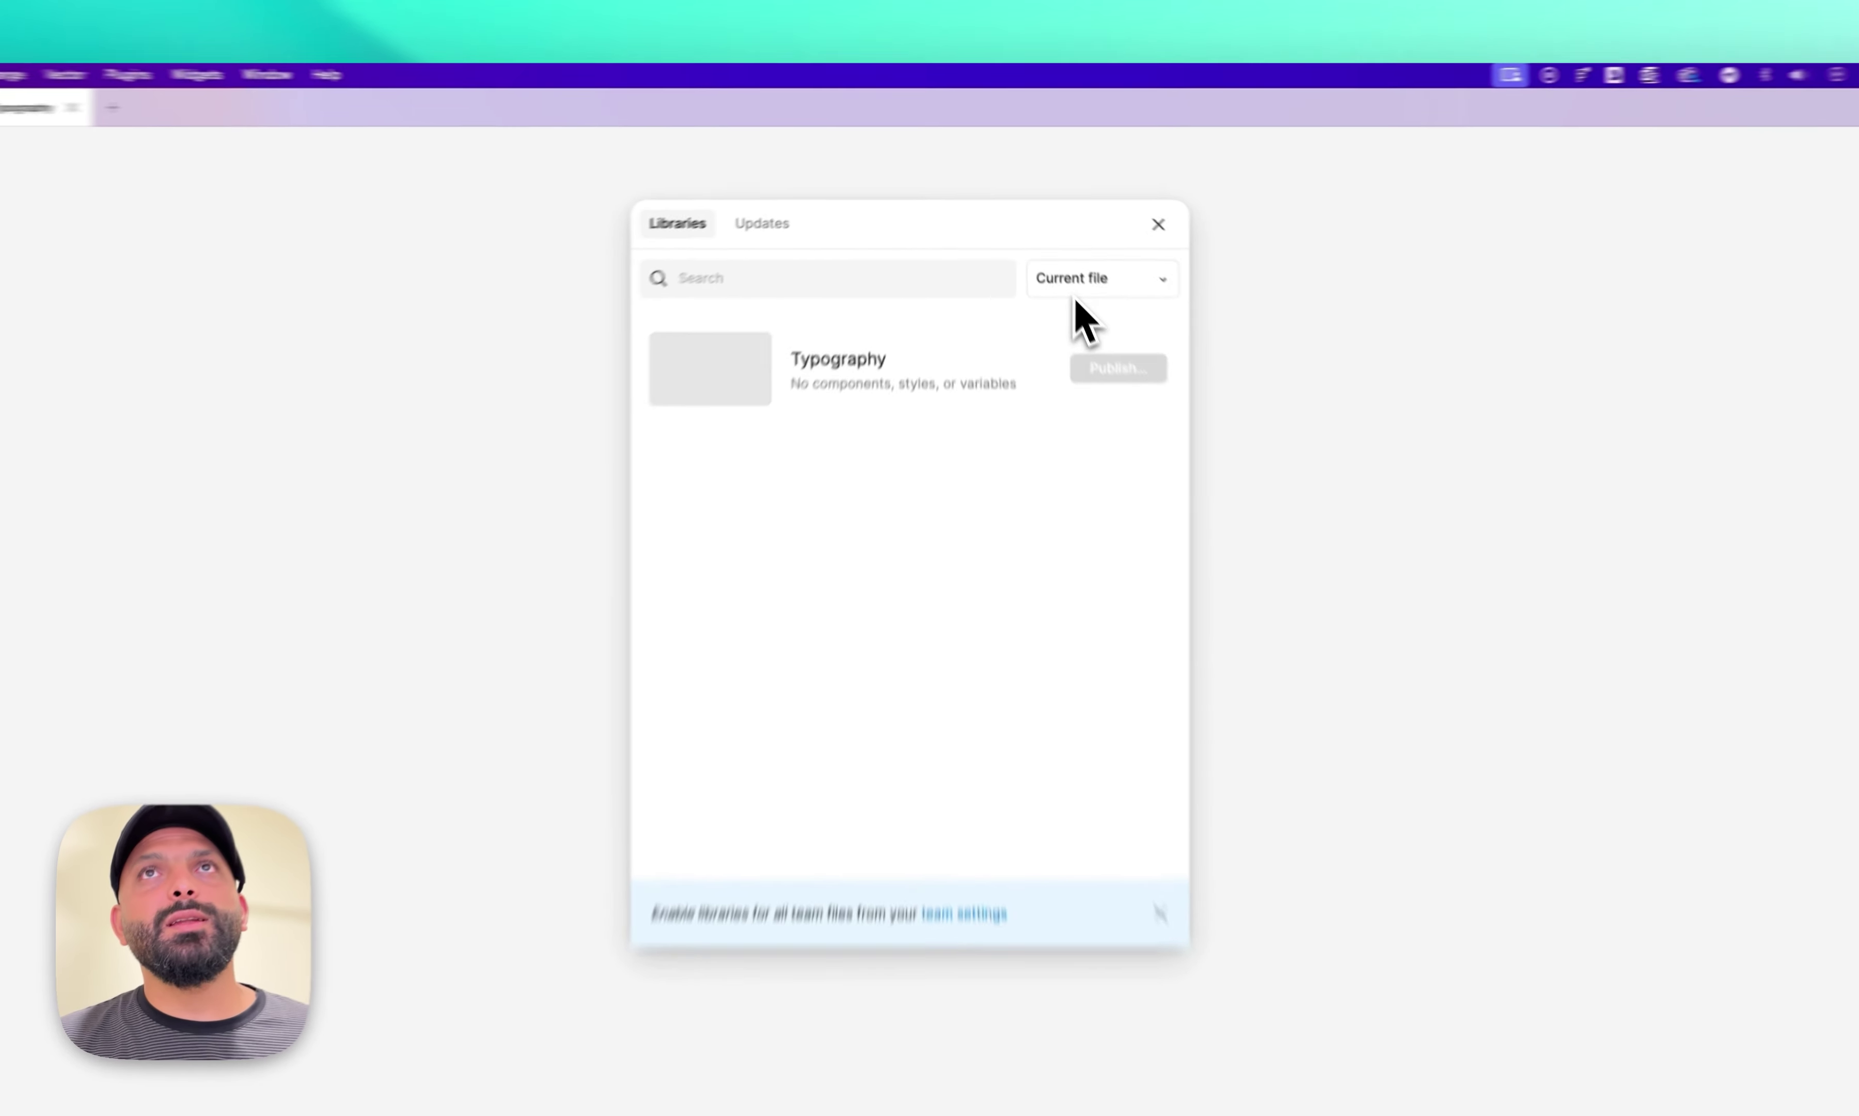
pyautogui.click(1078, 293)
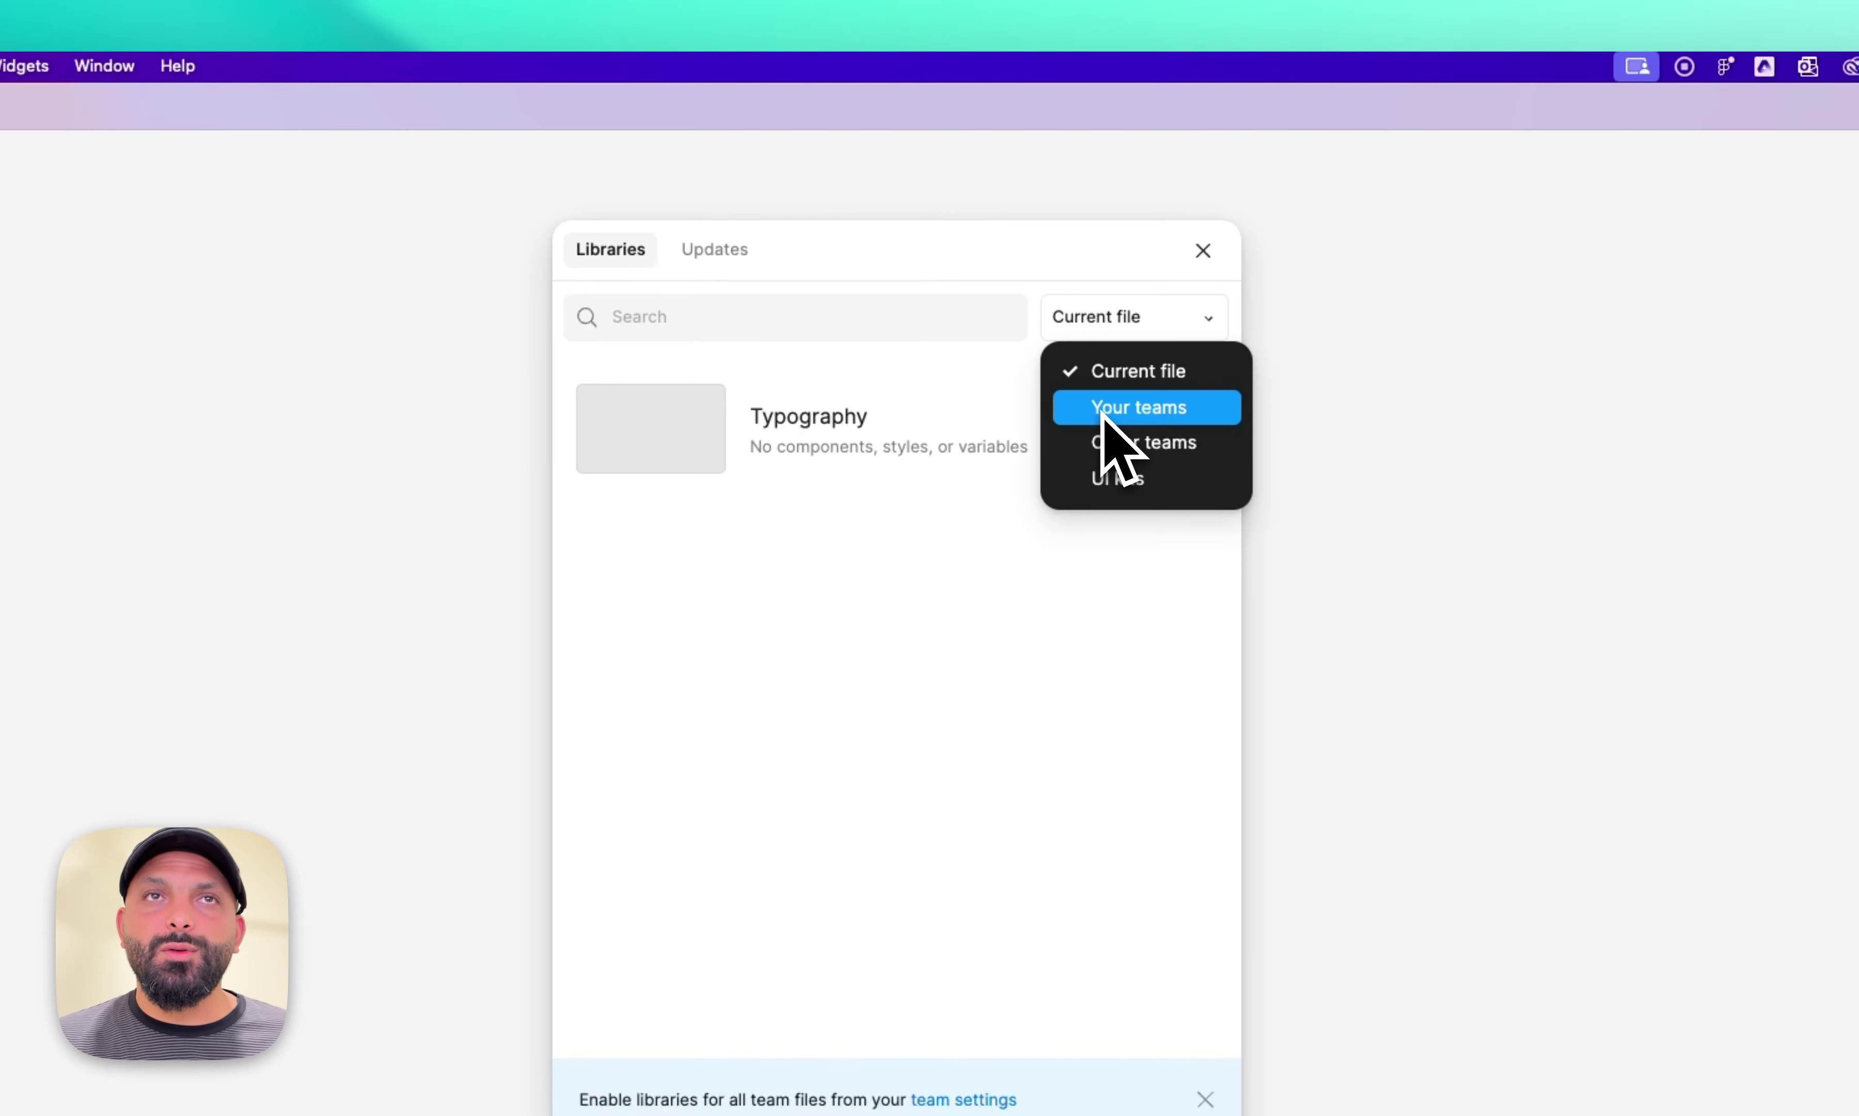
pyautogui.click(1103, 415)
pyautogui.scroll(-15, 1056, 521)
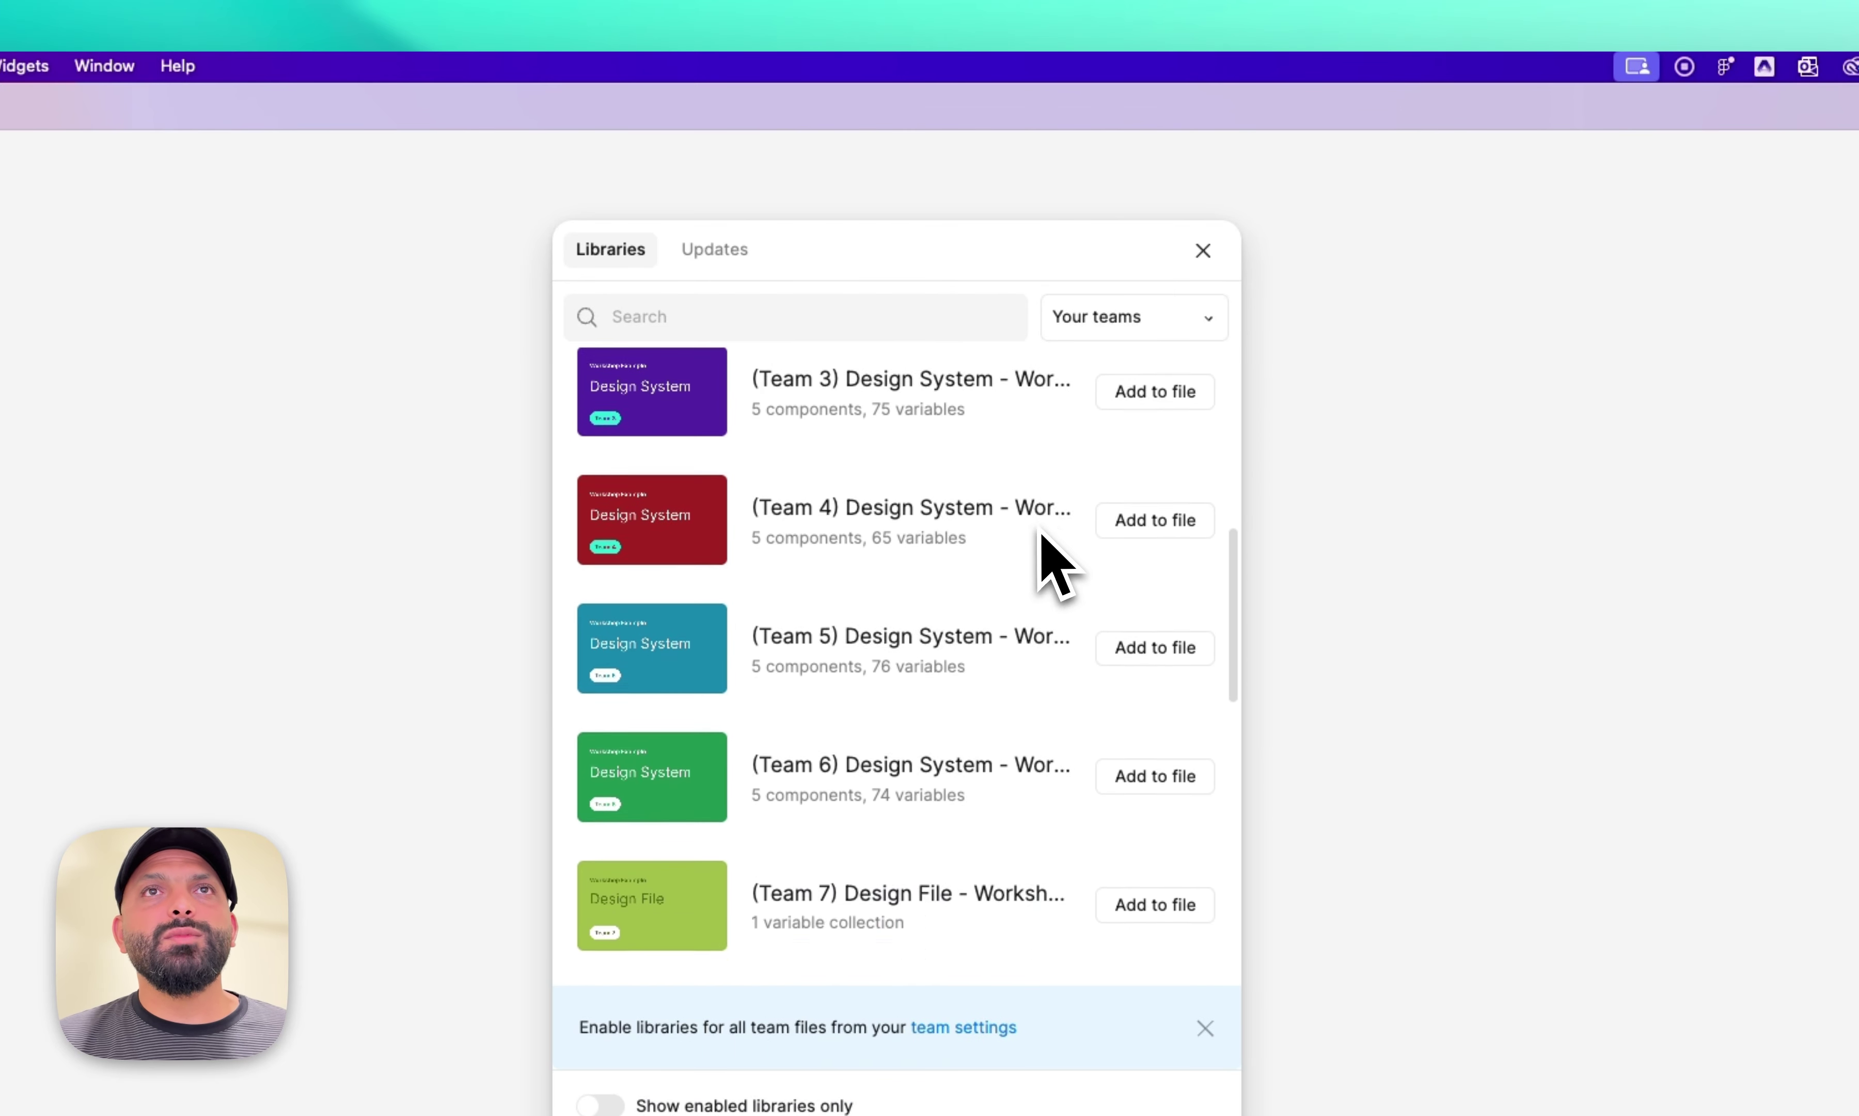
pyautogui.scroll(-15, 1037, 544)
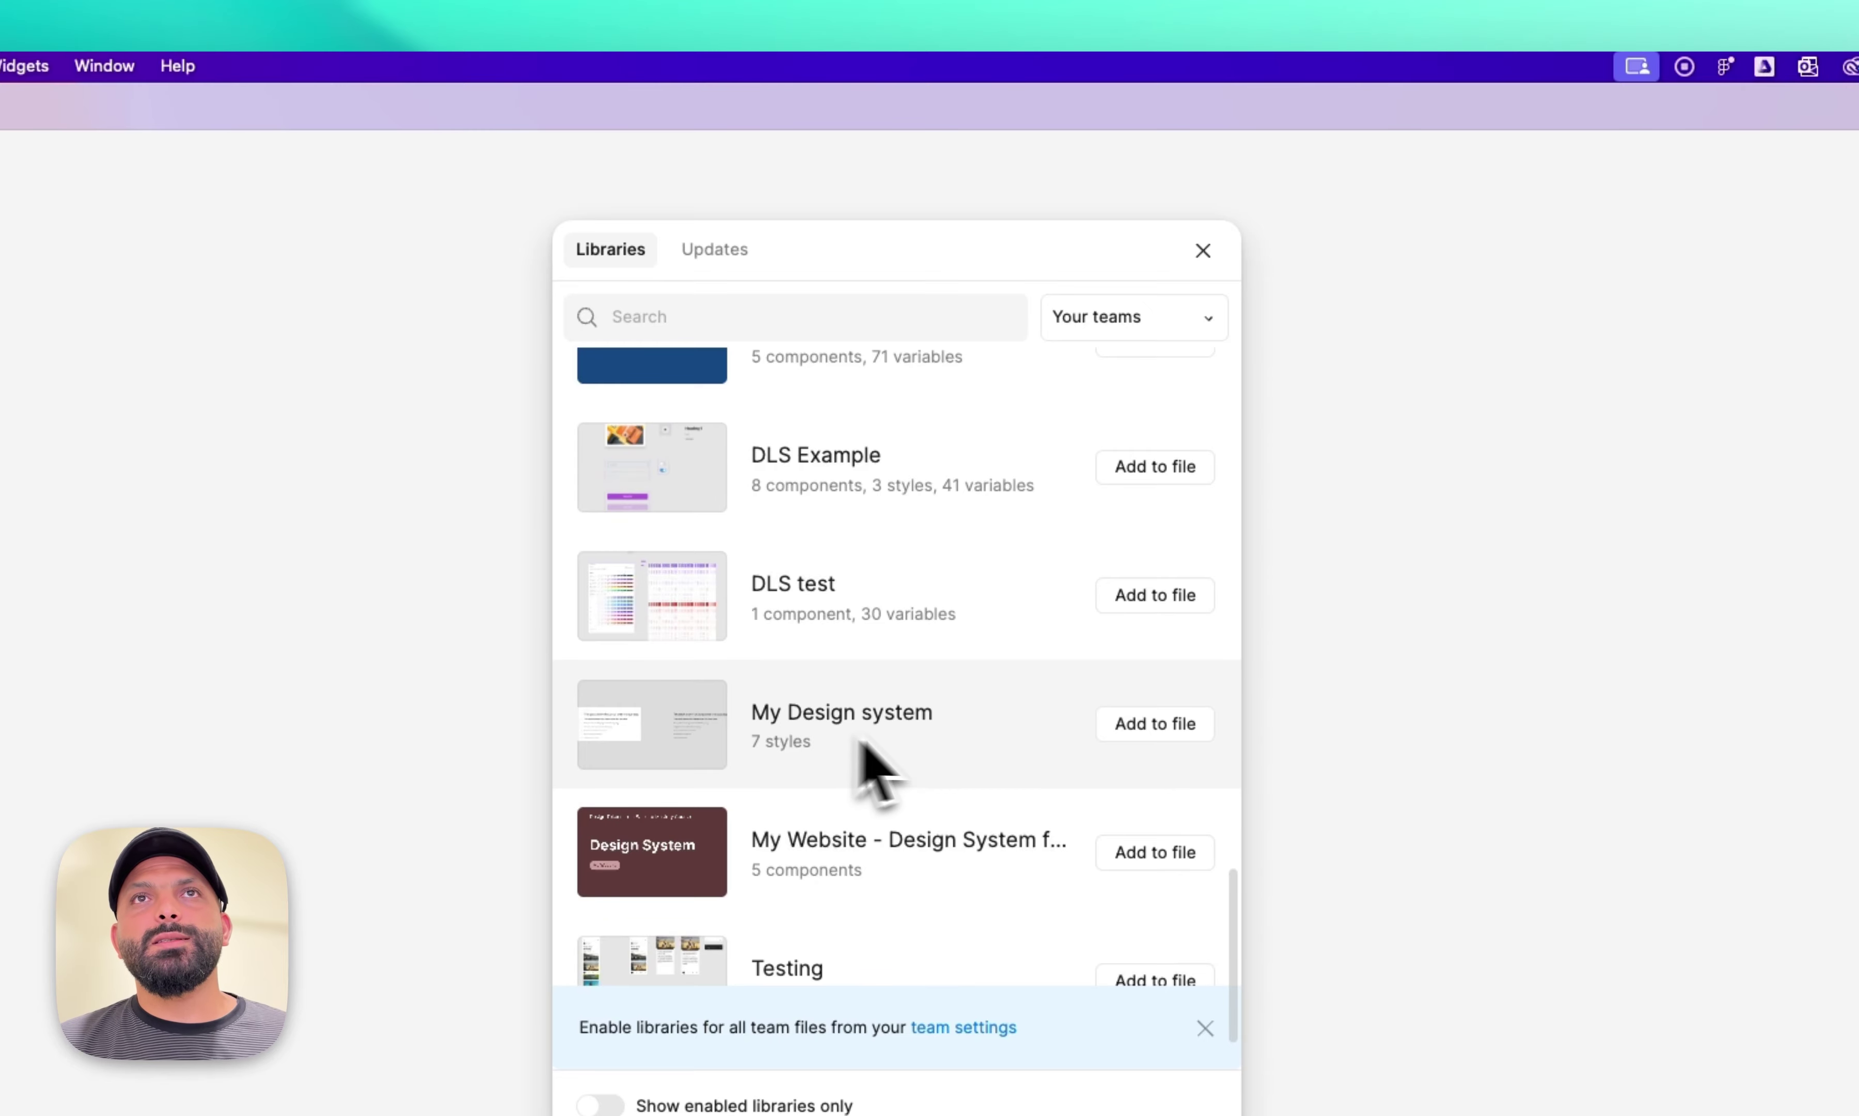
pyautogui.click(1139, 728)
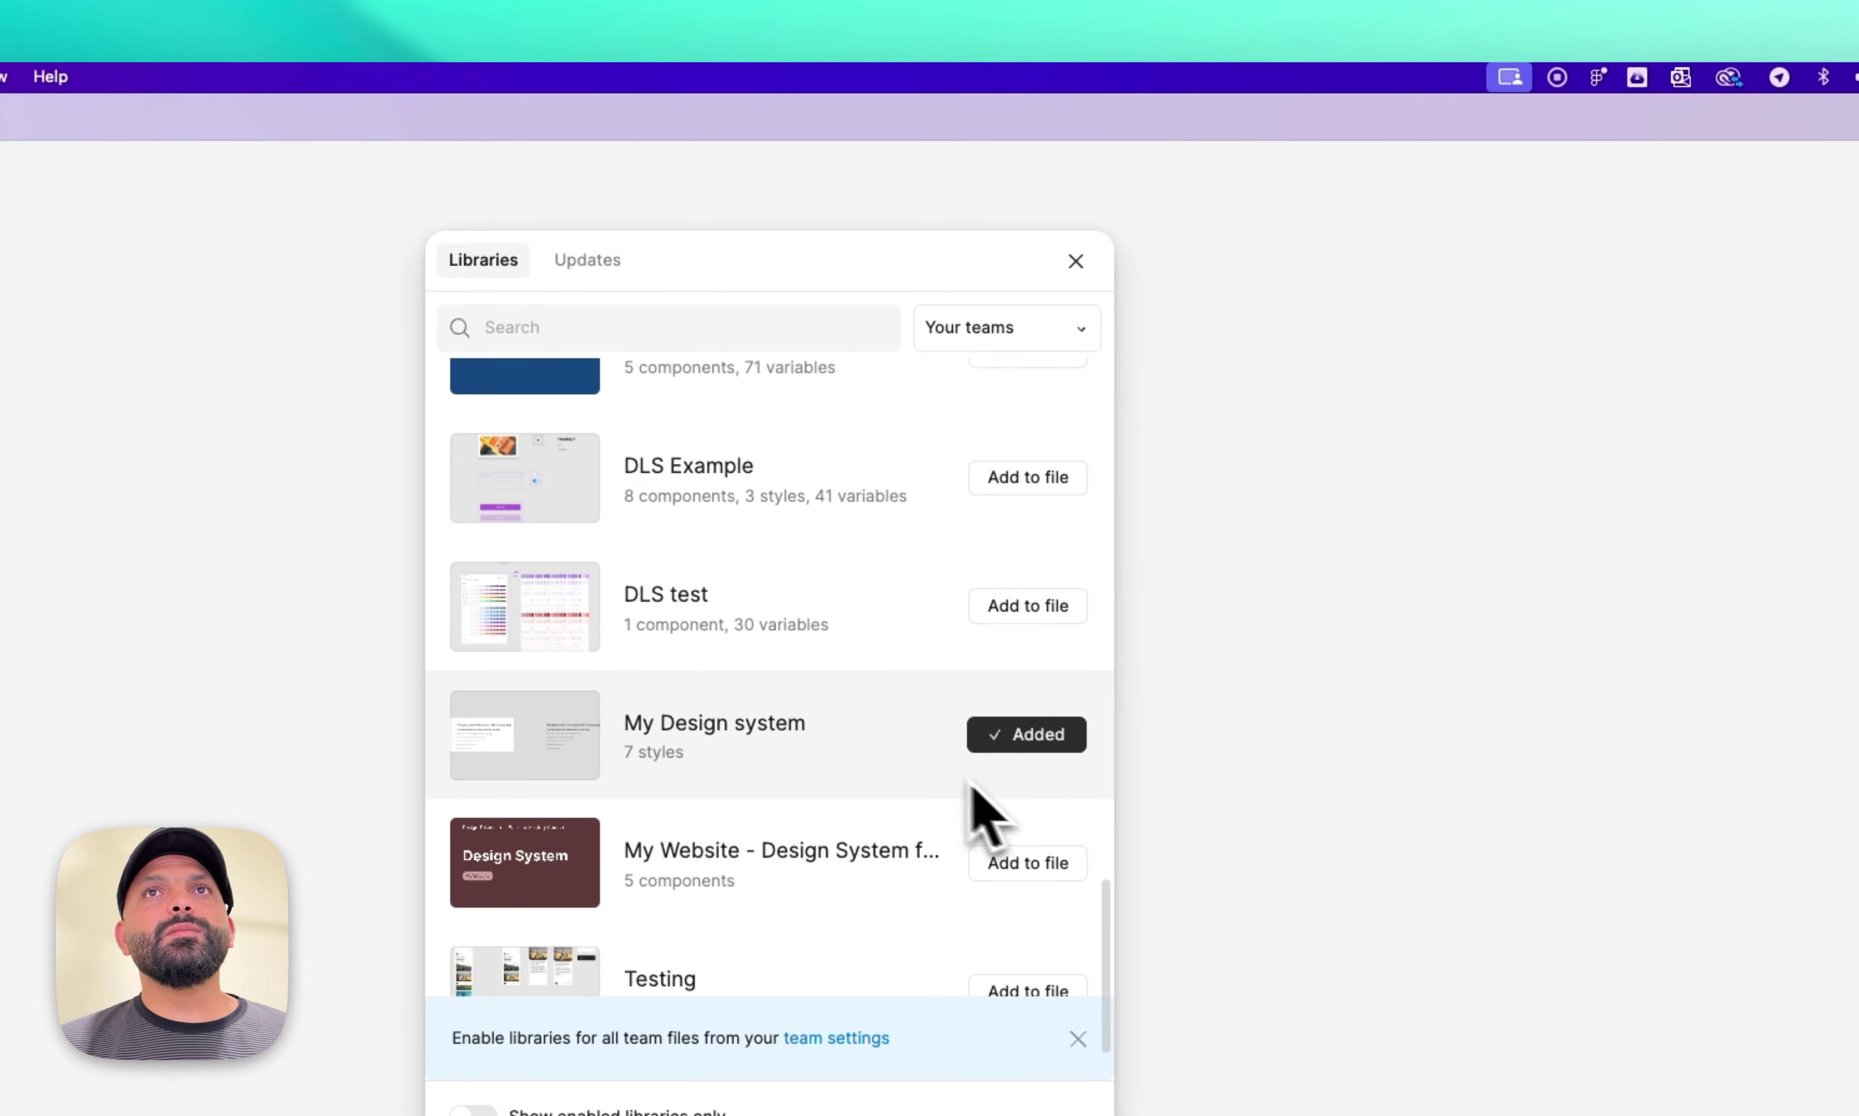
pyautogui.click(1076, 261)
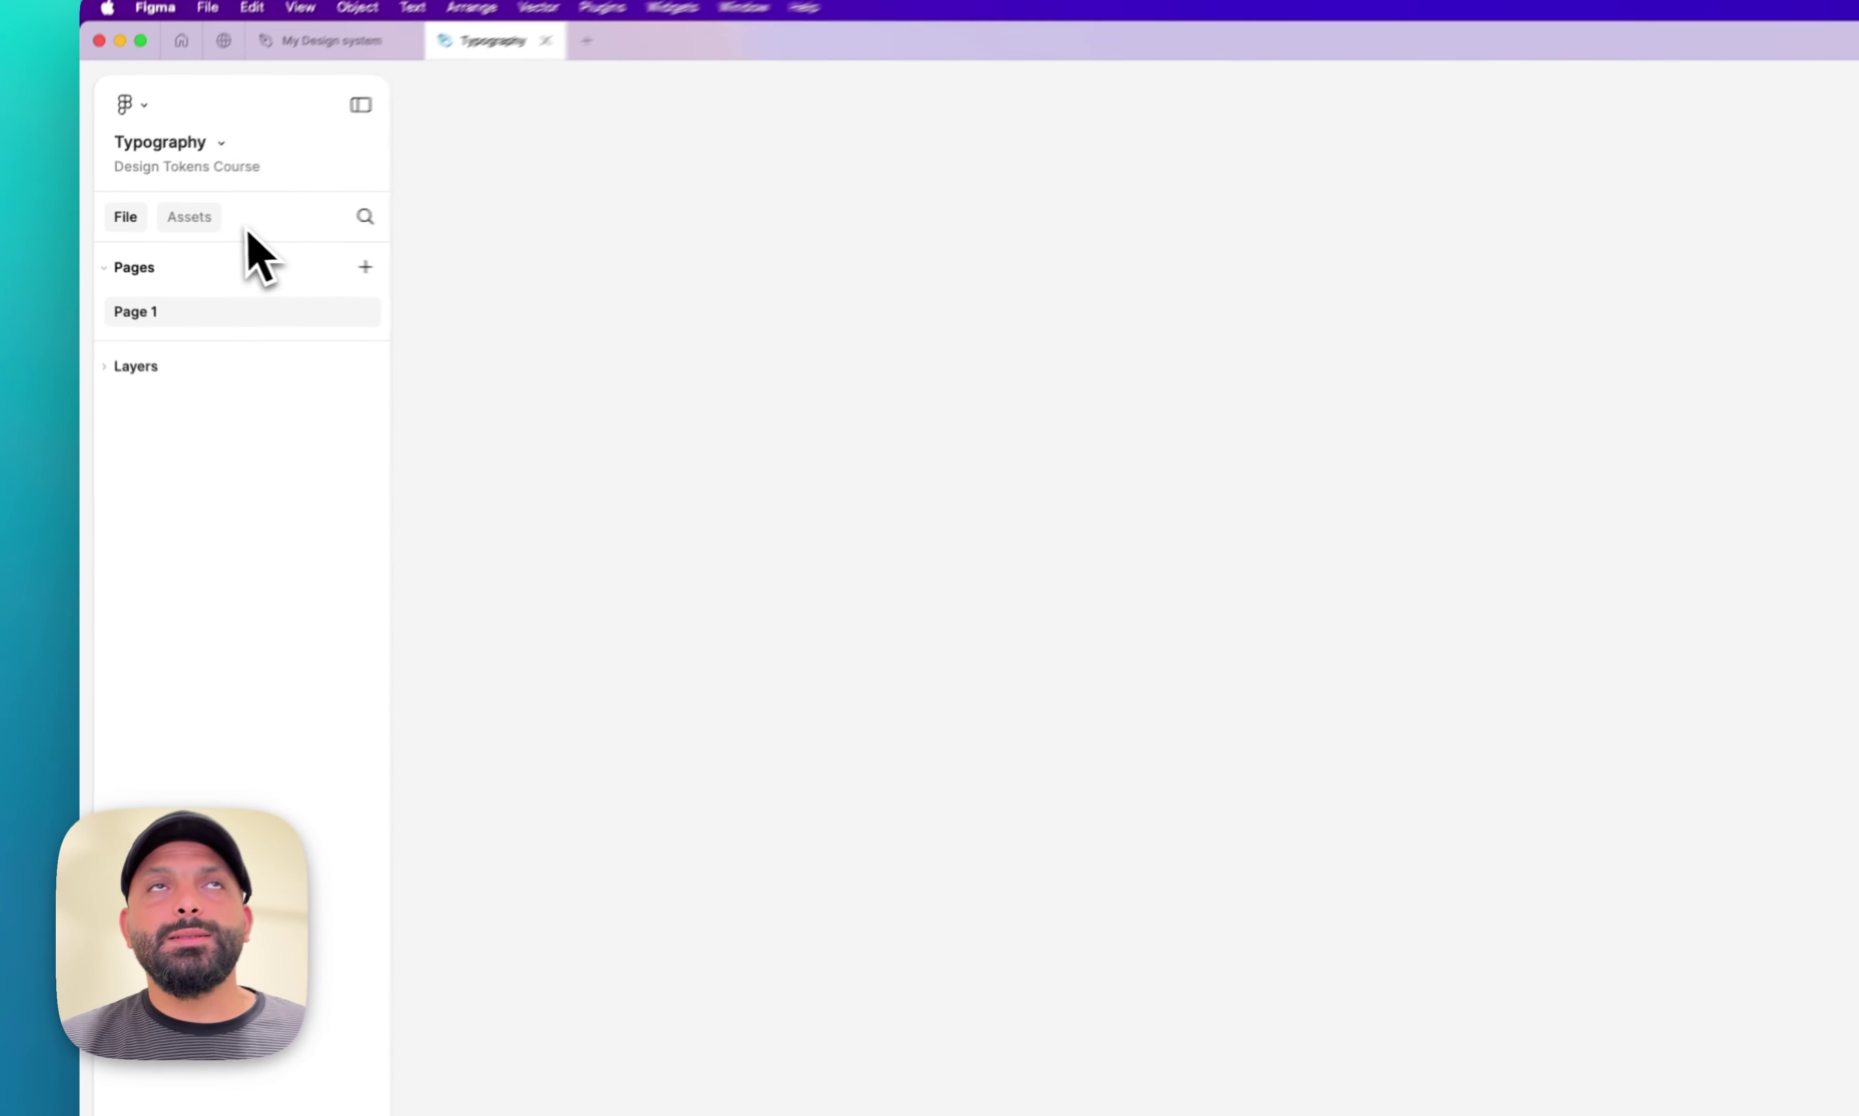
# Check the My Design system text styles on a temporary "Text" sample, and delete that sample.
pyautogui.click(155, 224)
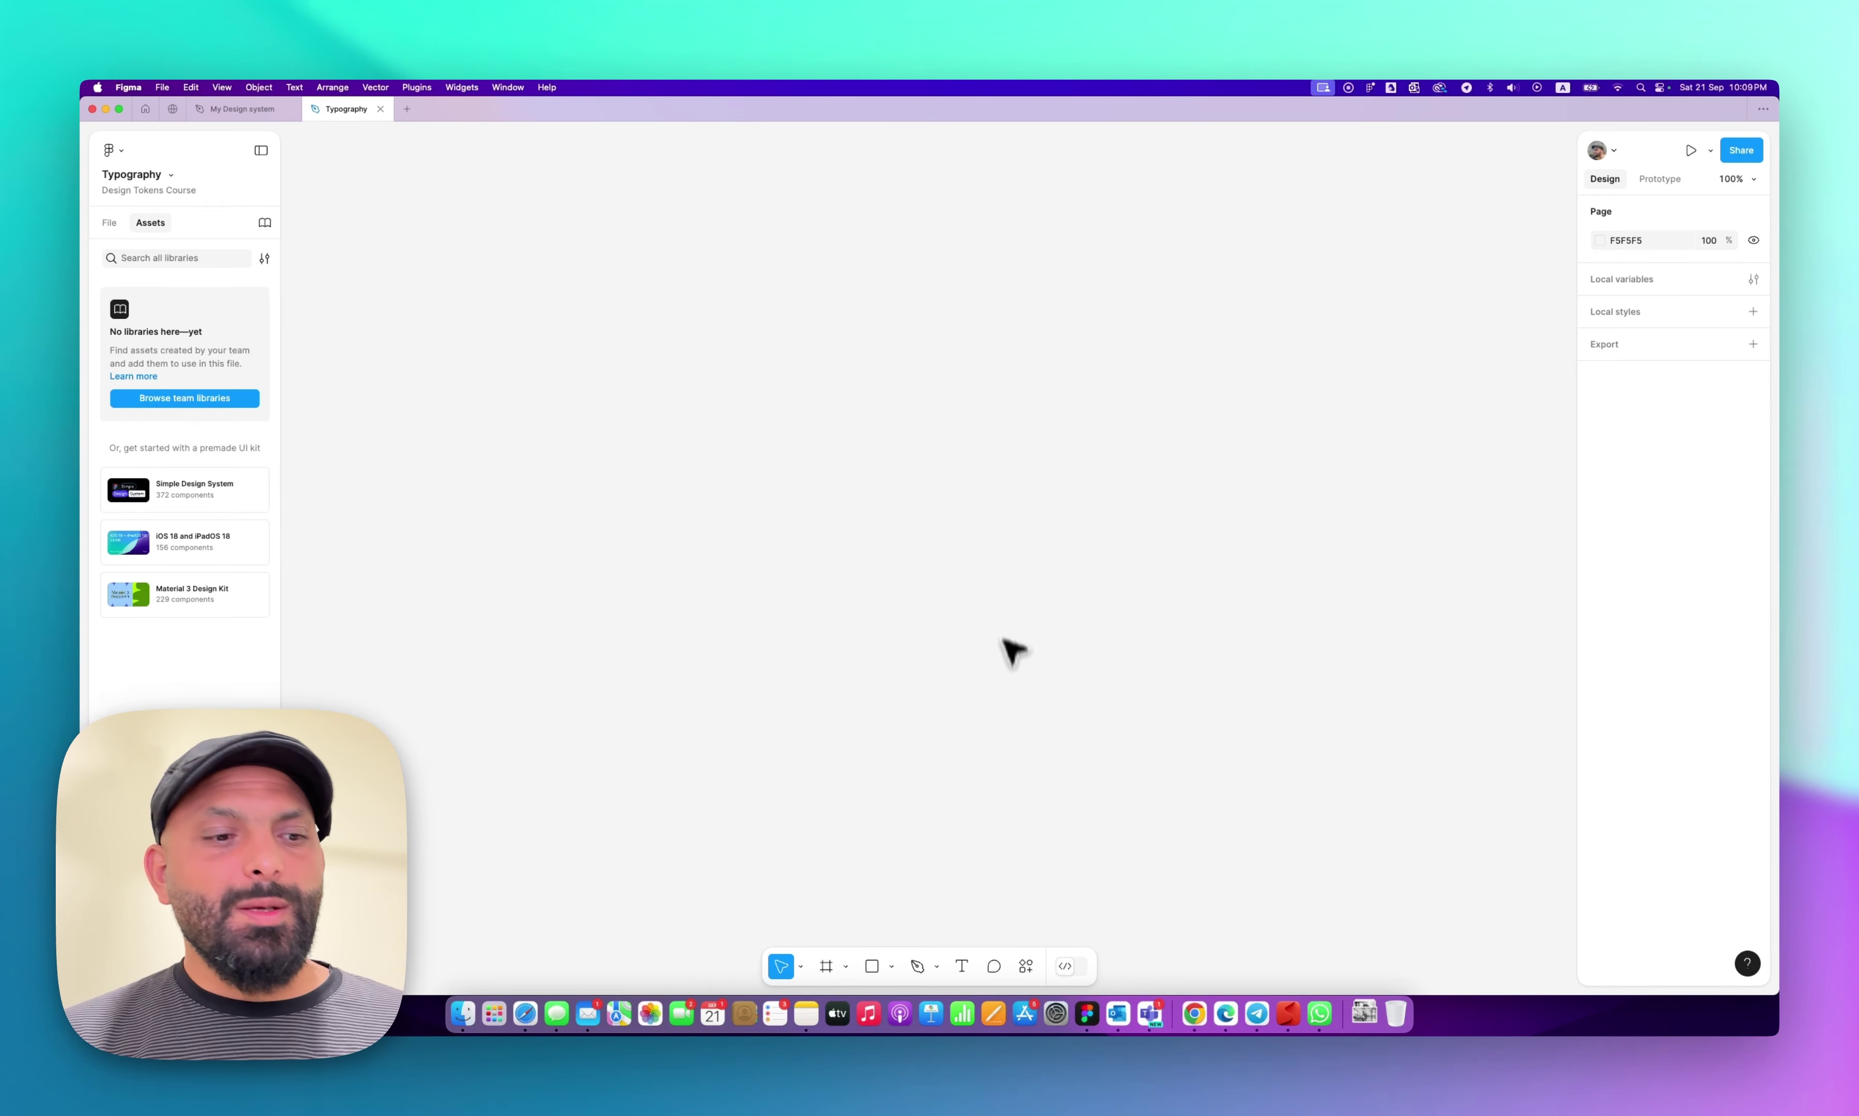
pyautogui.click(1004, 552)
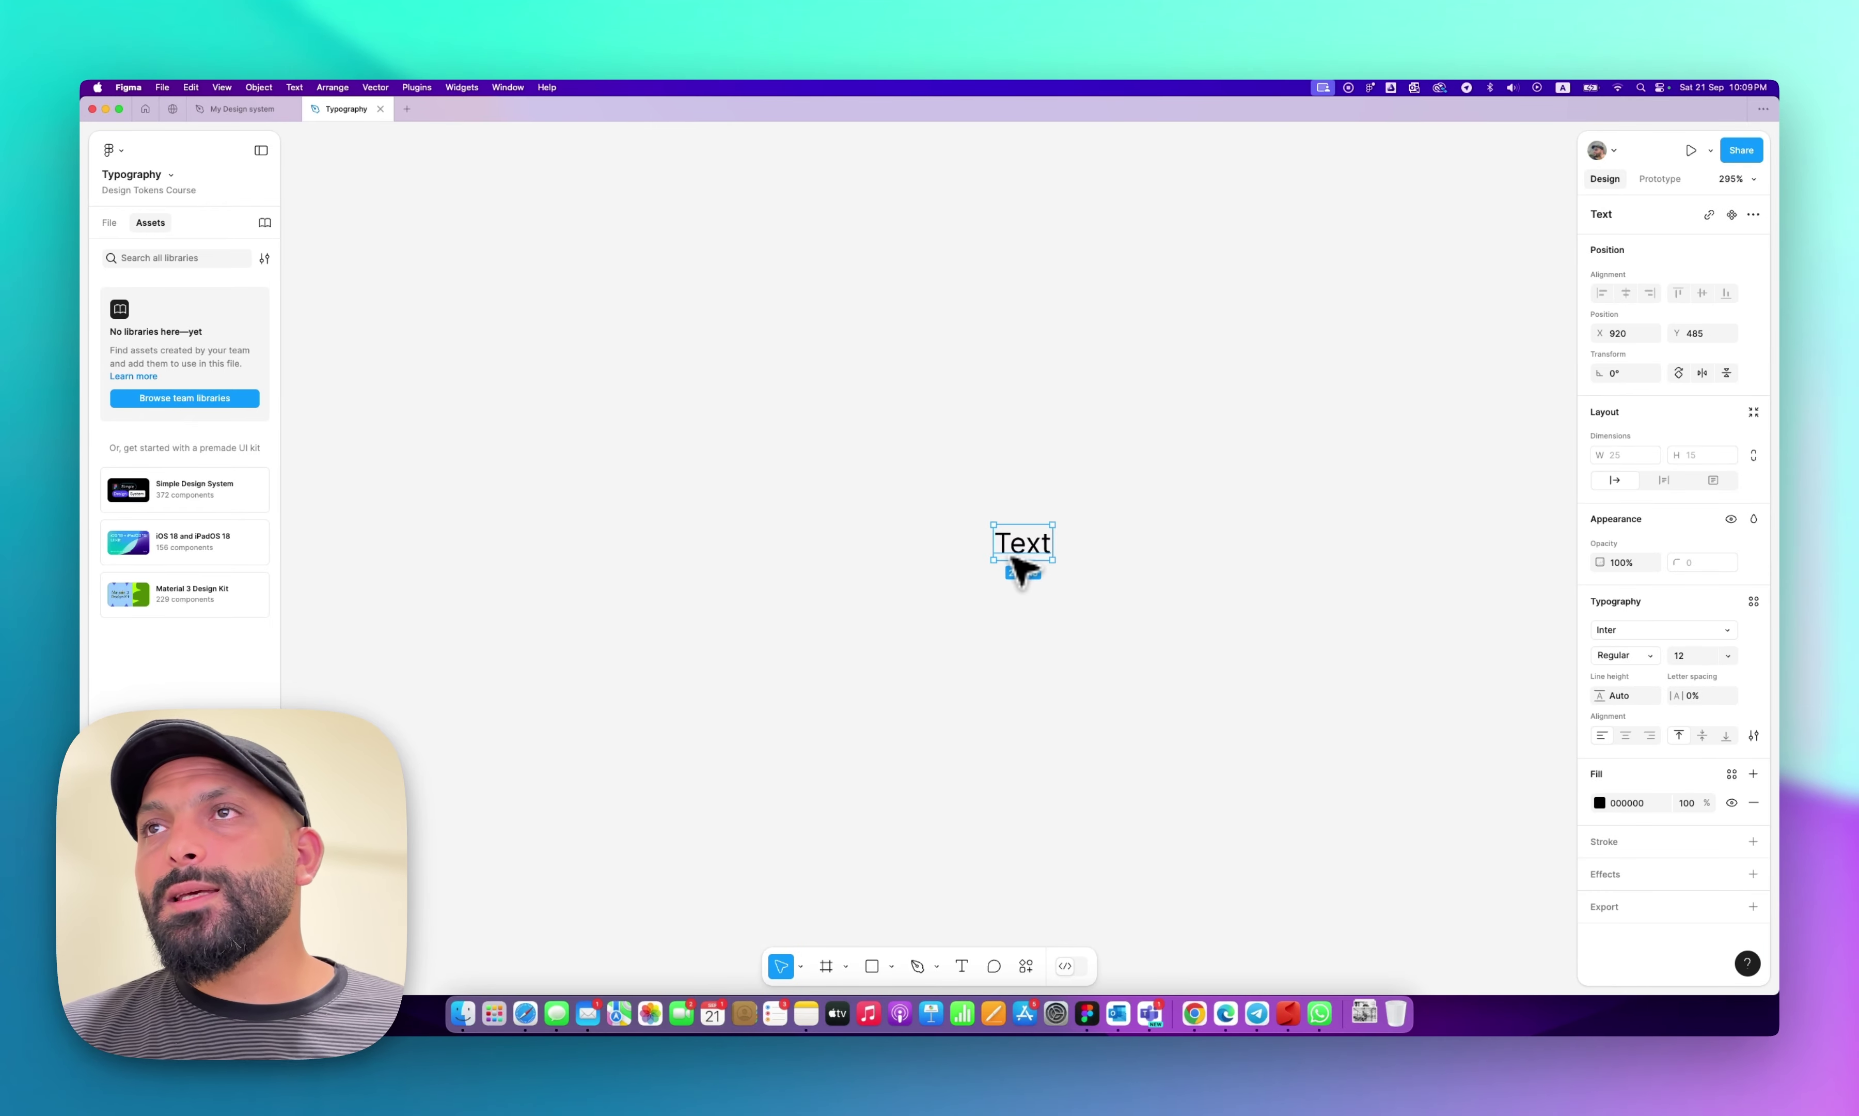
pyautogui.click(1753, 601)
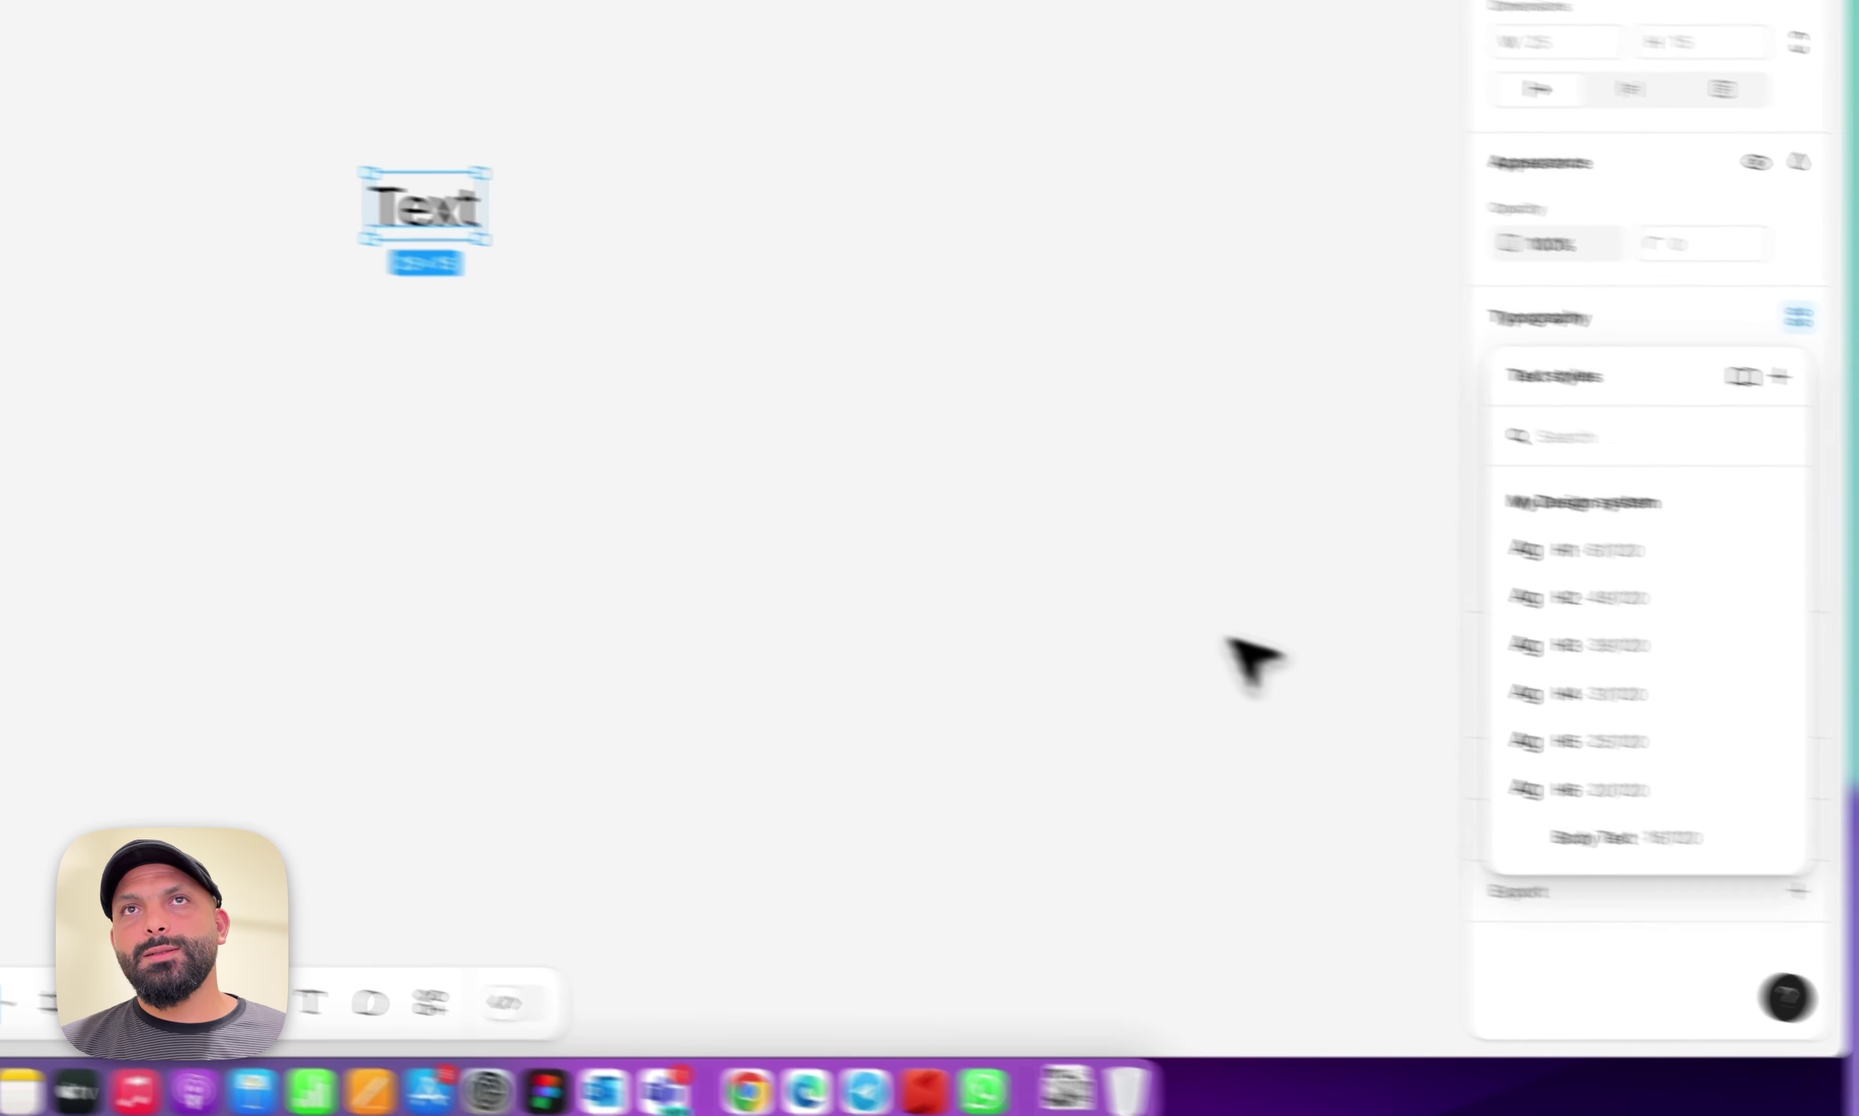
pyautogui.press('Escape')
pyautogui.press('BackSpace')
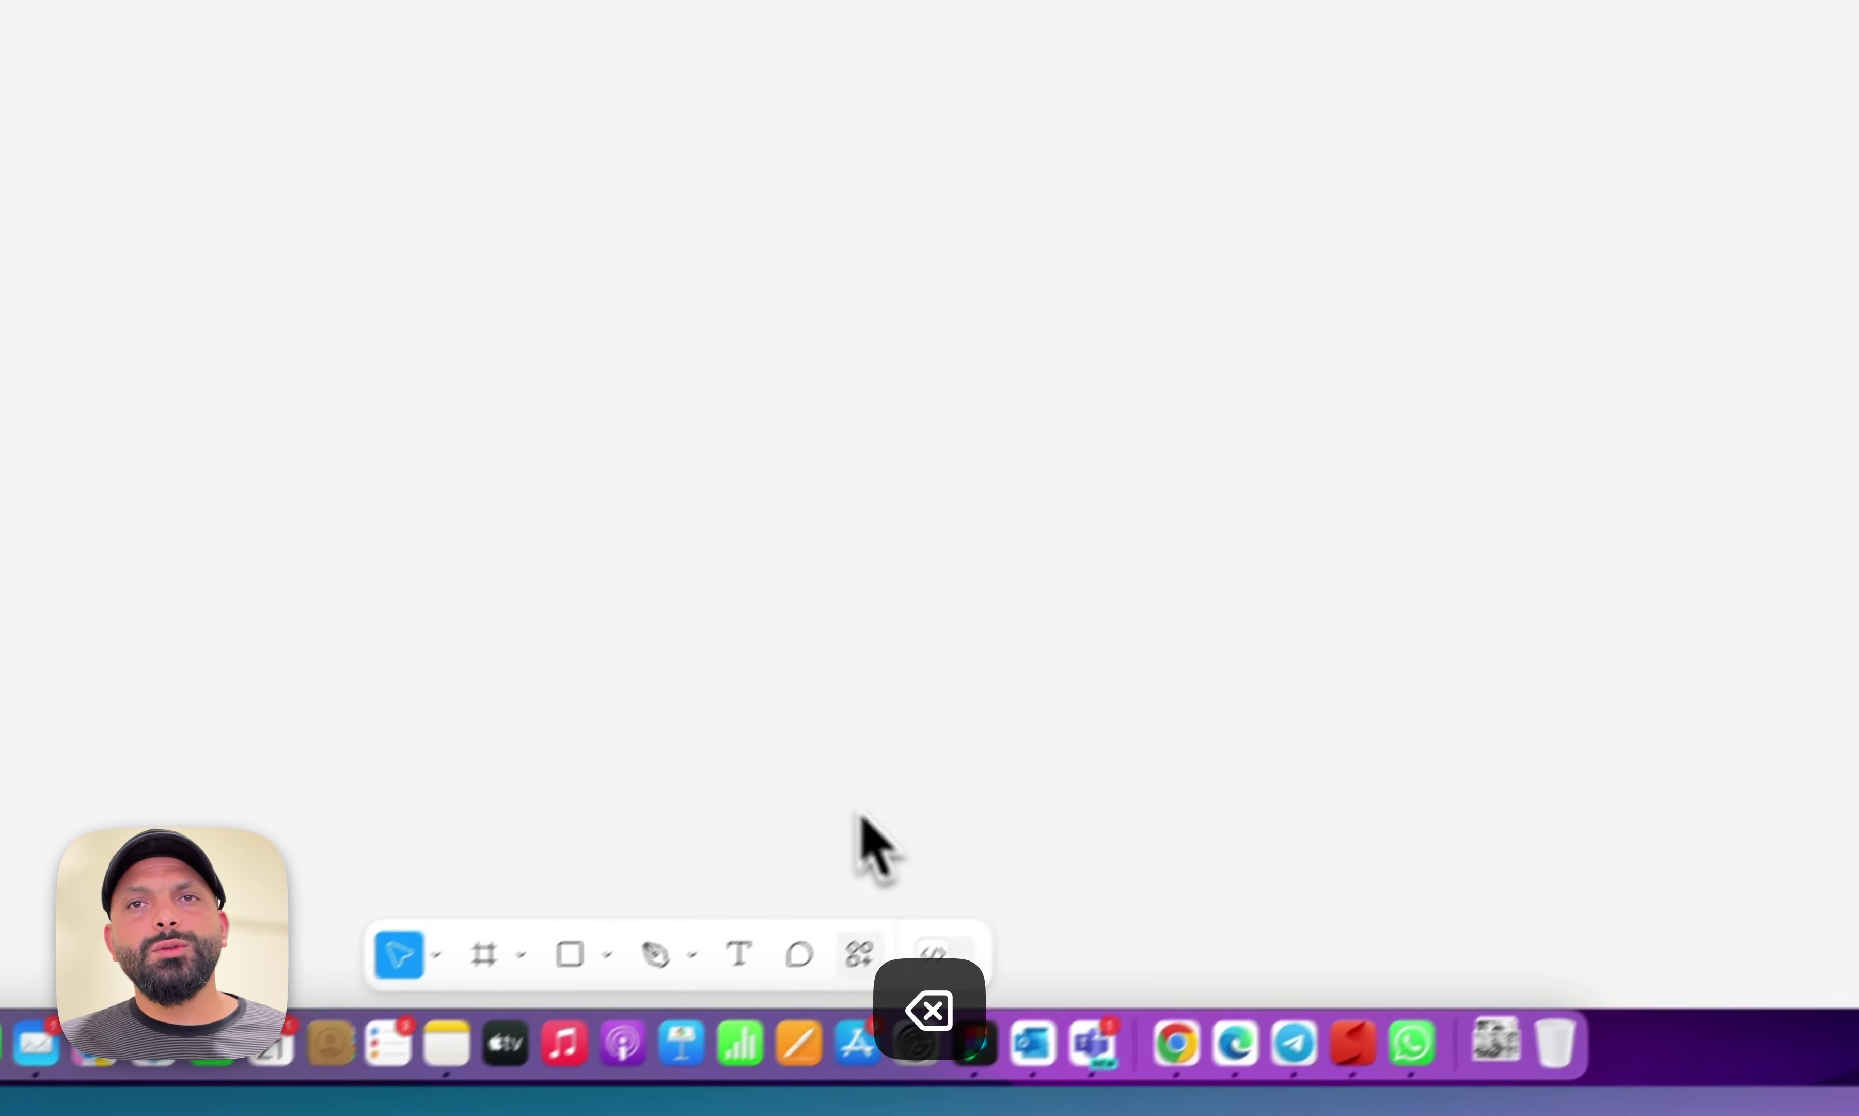
# Generate a type scale with the type scale plugin, setting the number of downward scales to 0.
pyautogui.click(859, 954)
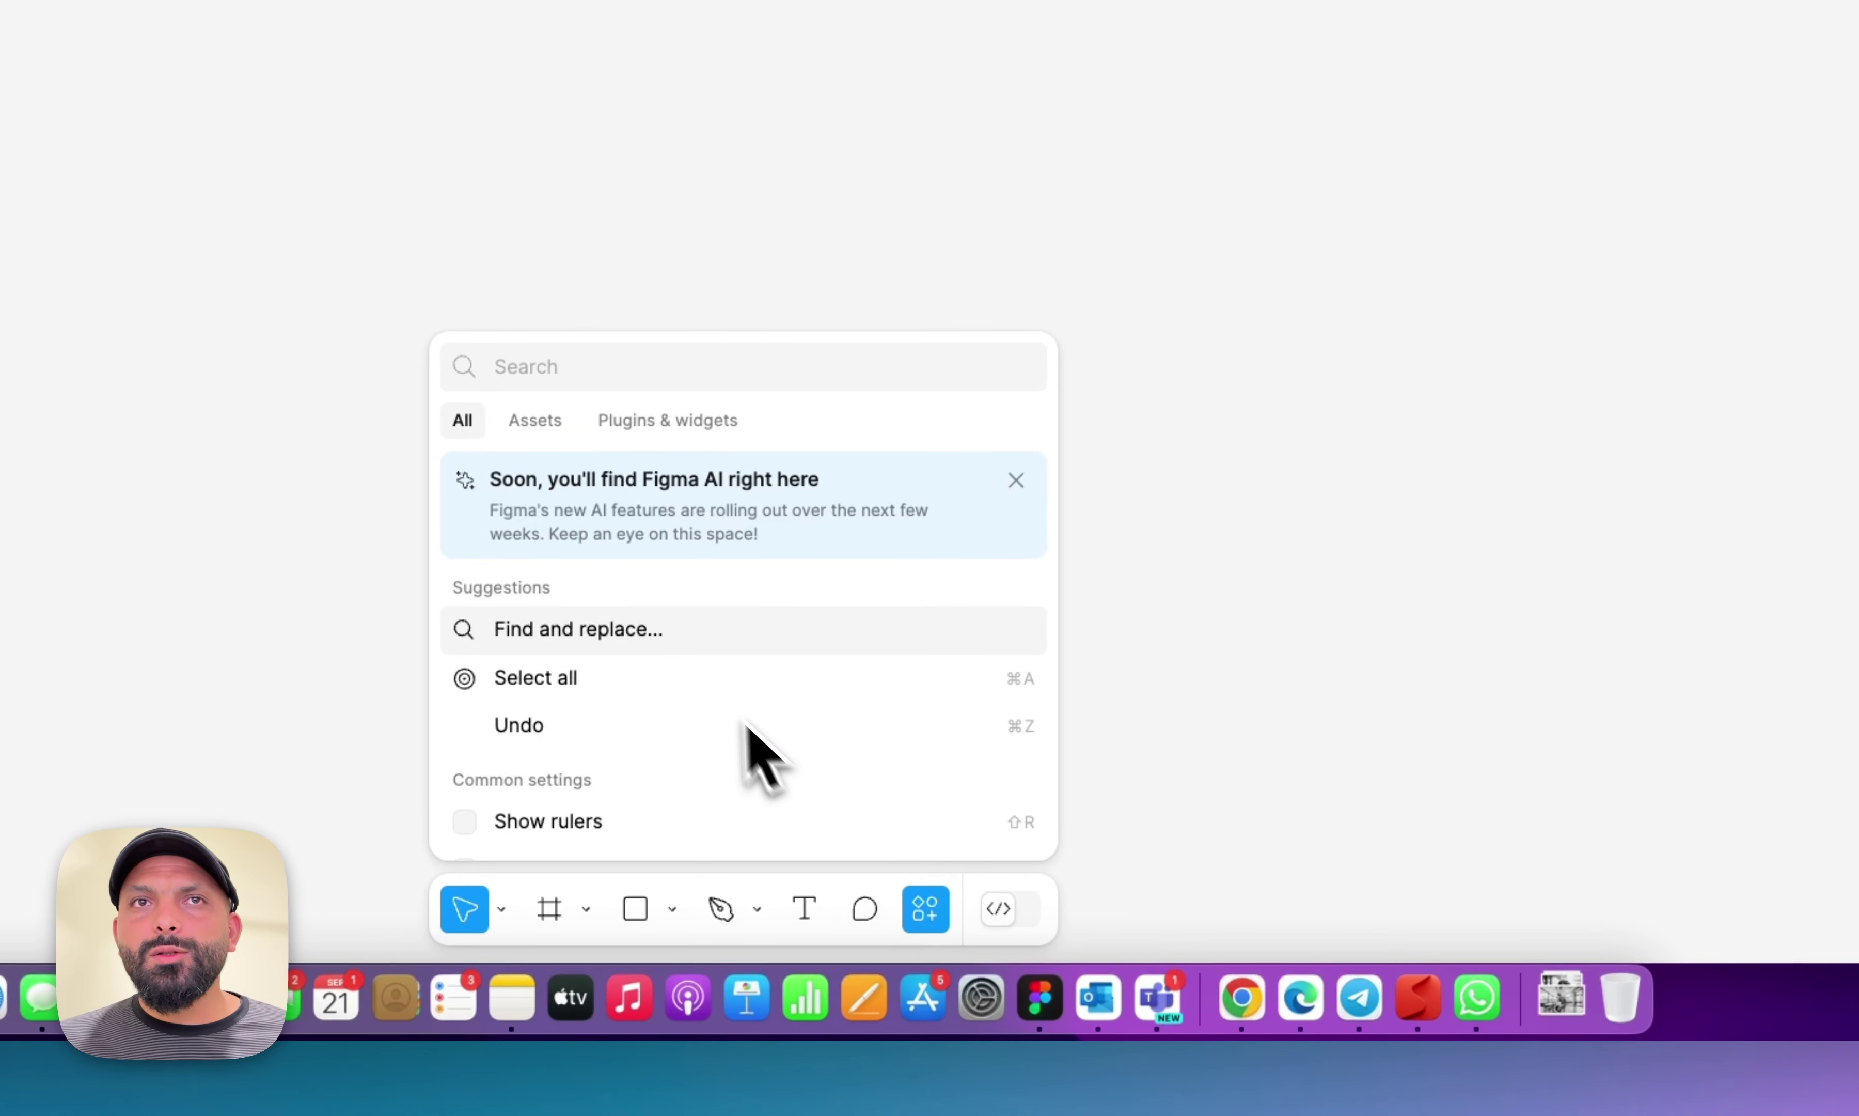
pyautogui.click(611, 468)
pyautogui.click(624, 474)
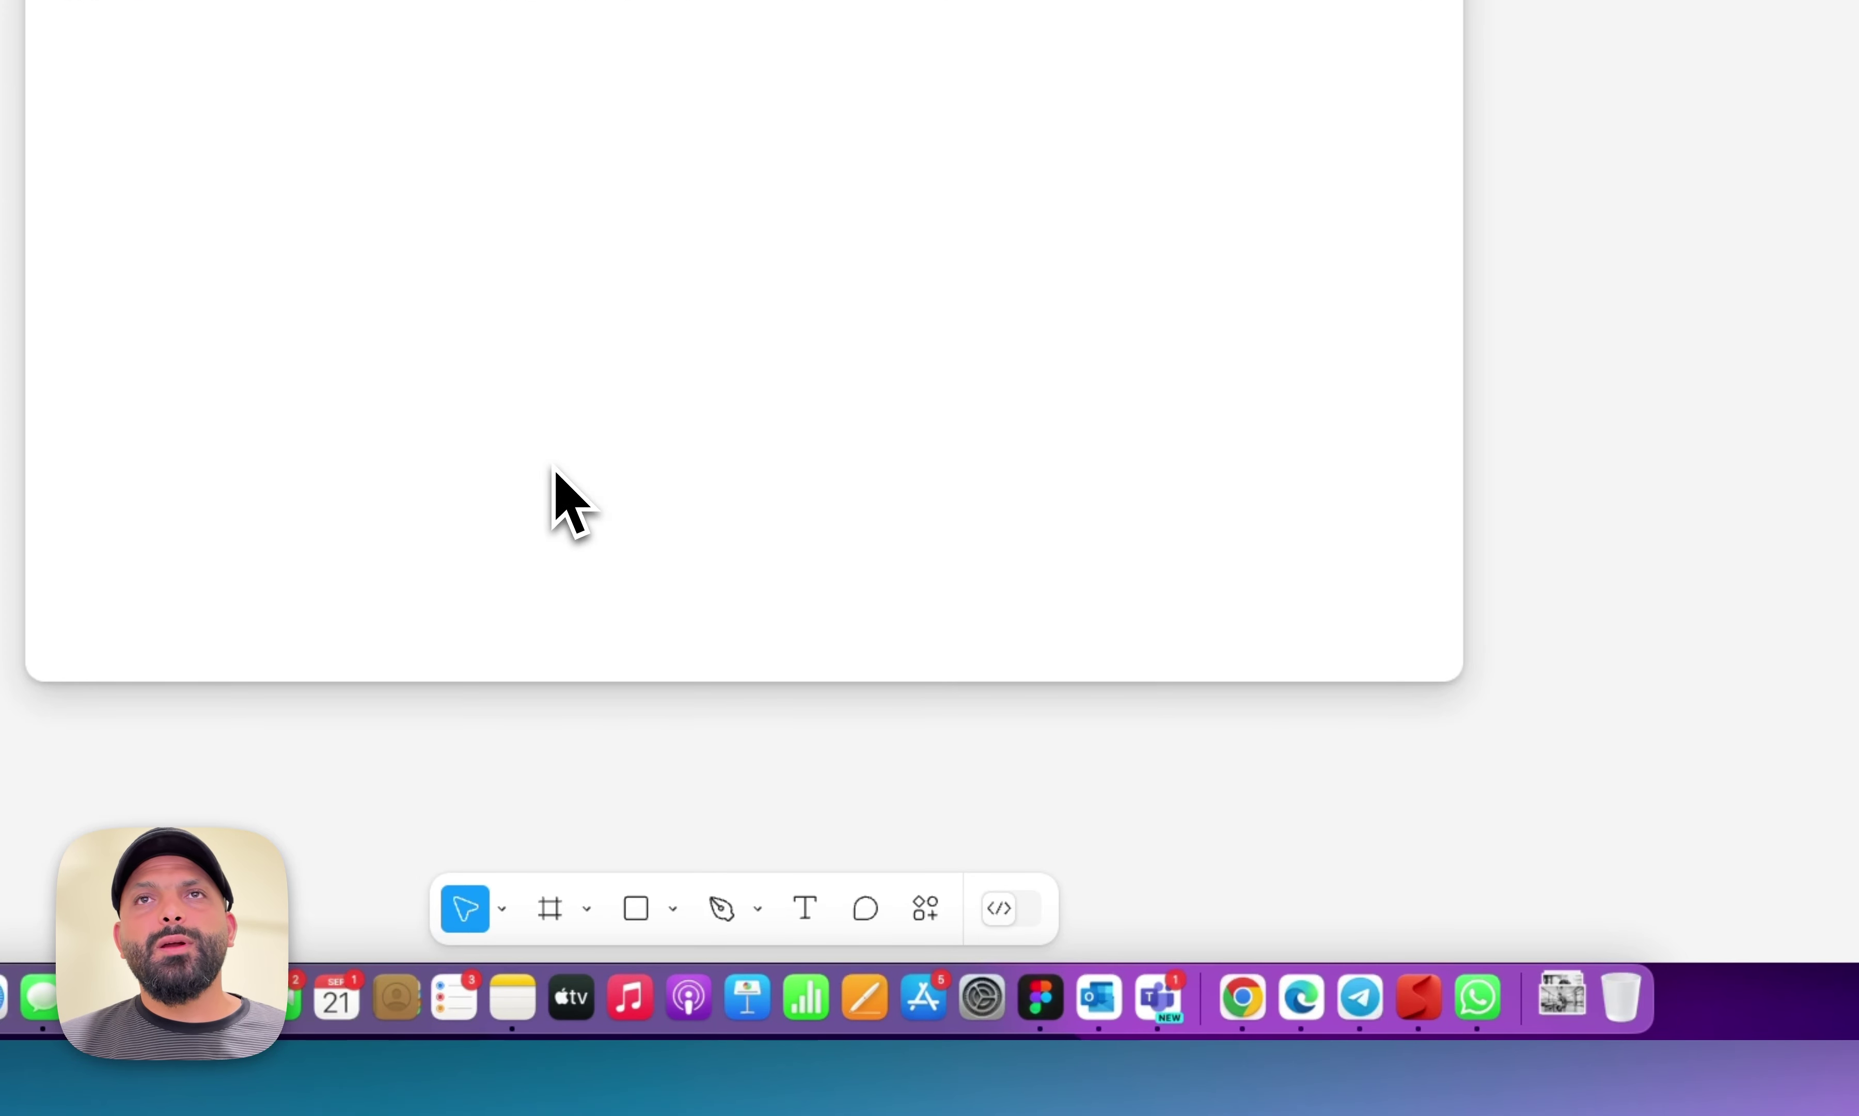
pyautogui.click(1326, 285)
pyautogui.press('cmd+a')
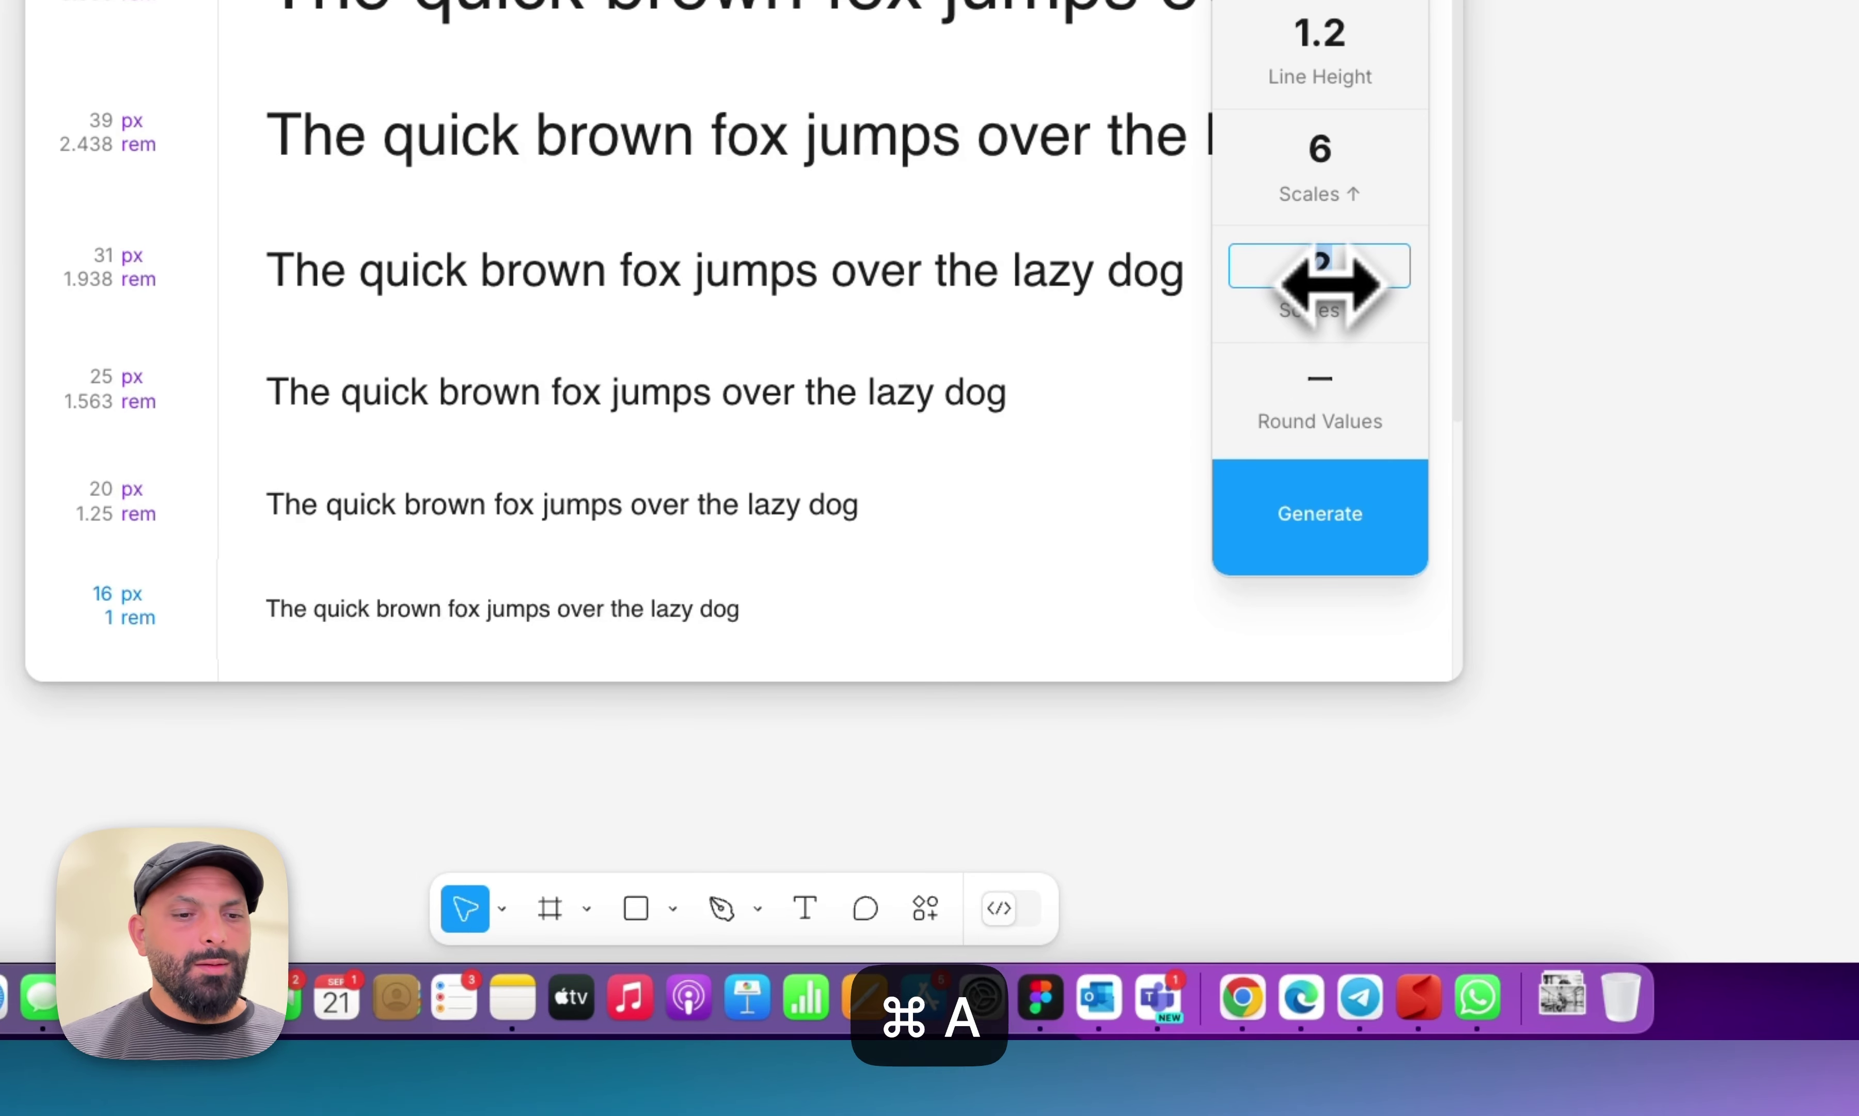
pyautogui.write('0')
pyautogui.click(1347, 521)
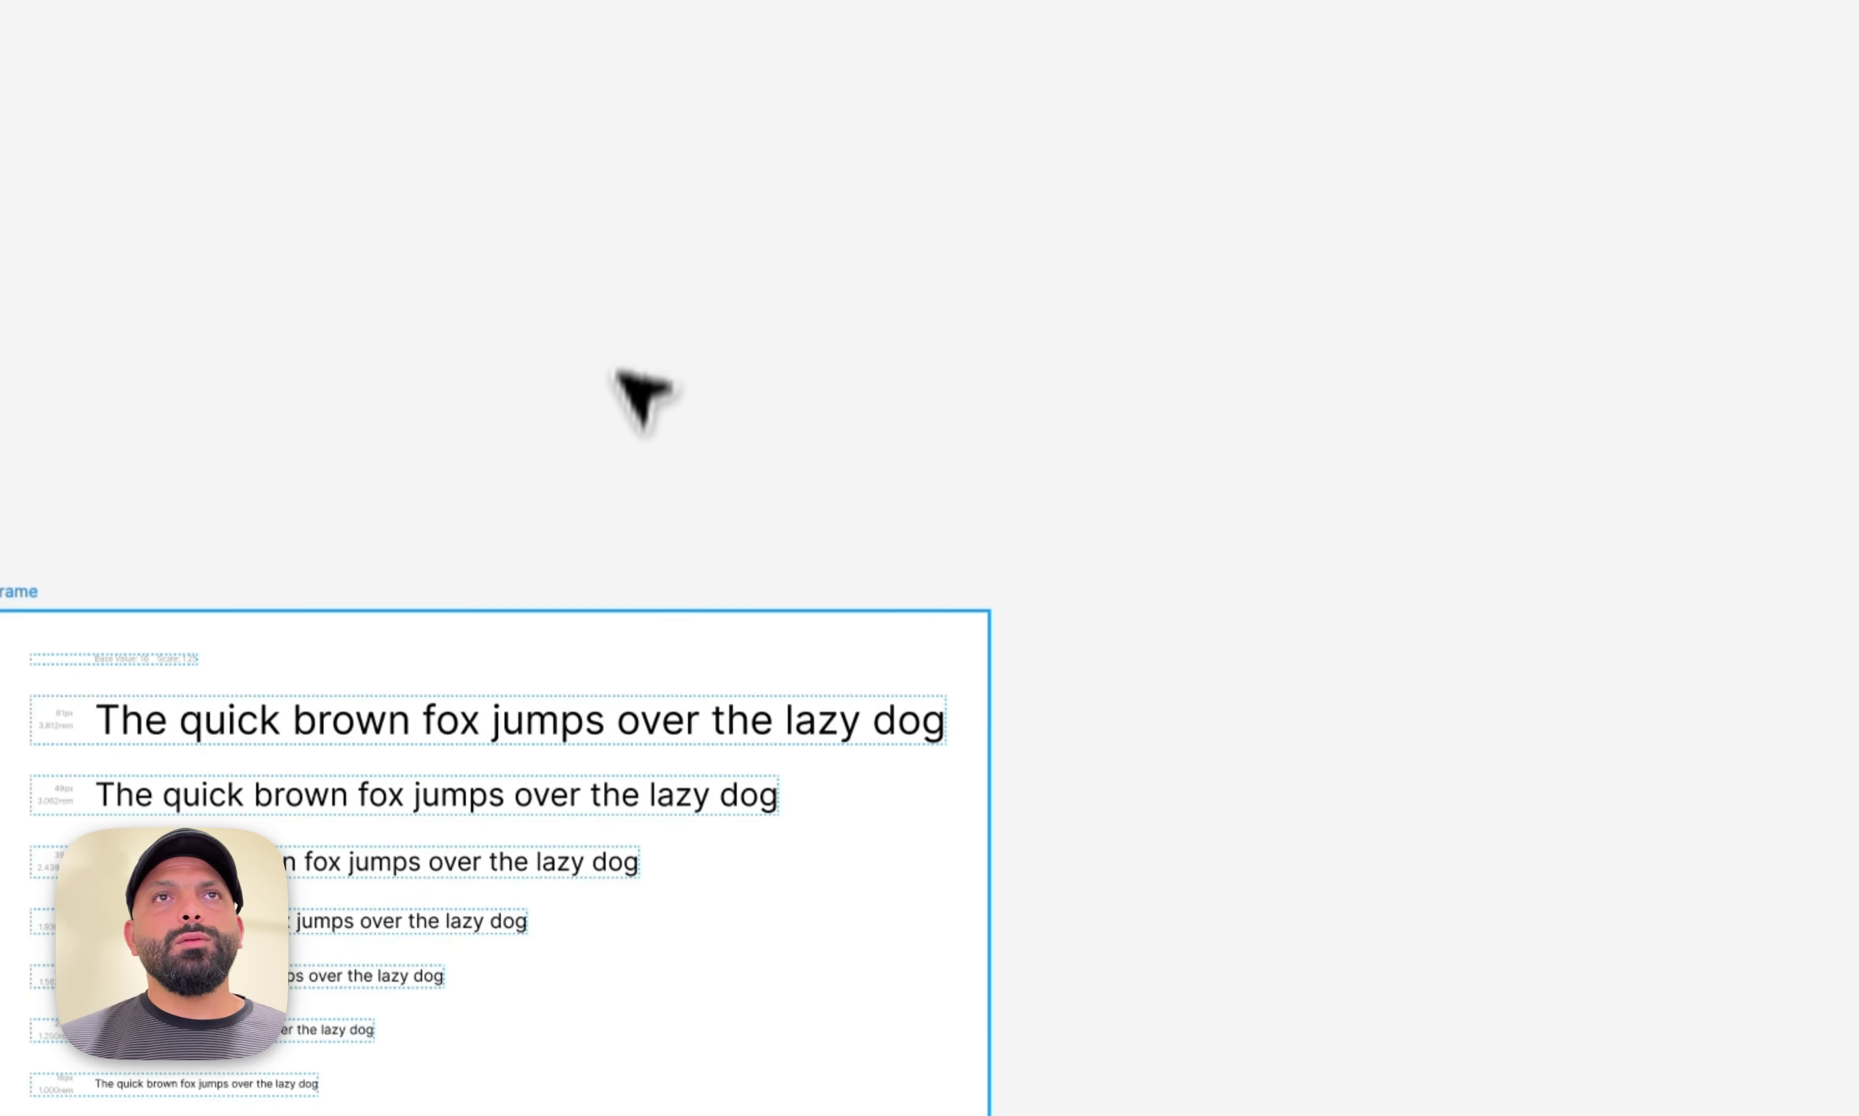
# Copy the largest sample sentence outside the generated frame and duplicate it downward into an evenly spaced column of seven lines.
pyautogui.doubleClick(585, 717)
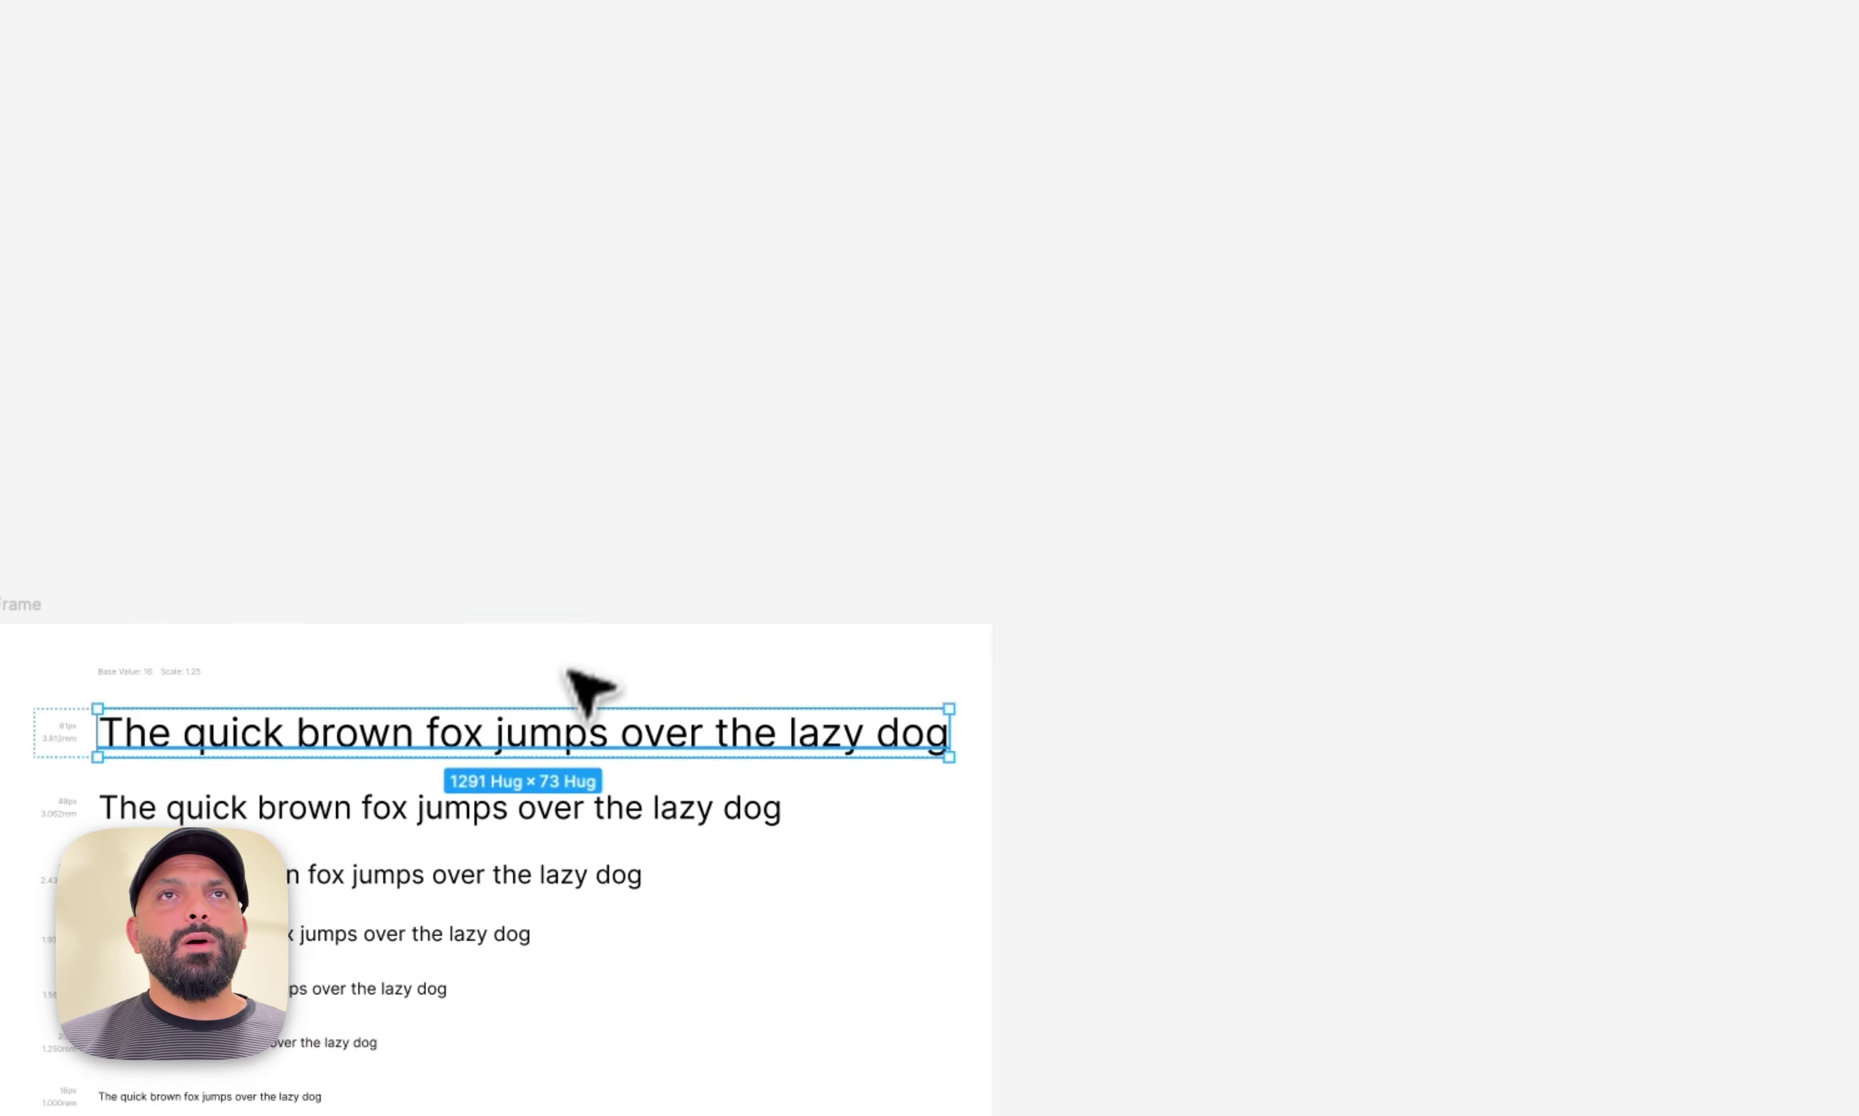
pyautogui.moveTo(618, 719); pyautogui.dragTo(592, 427)
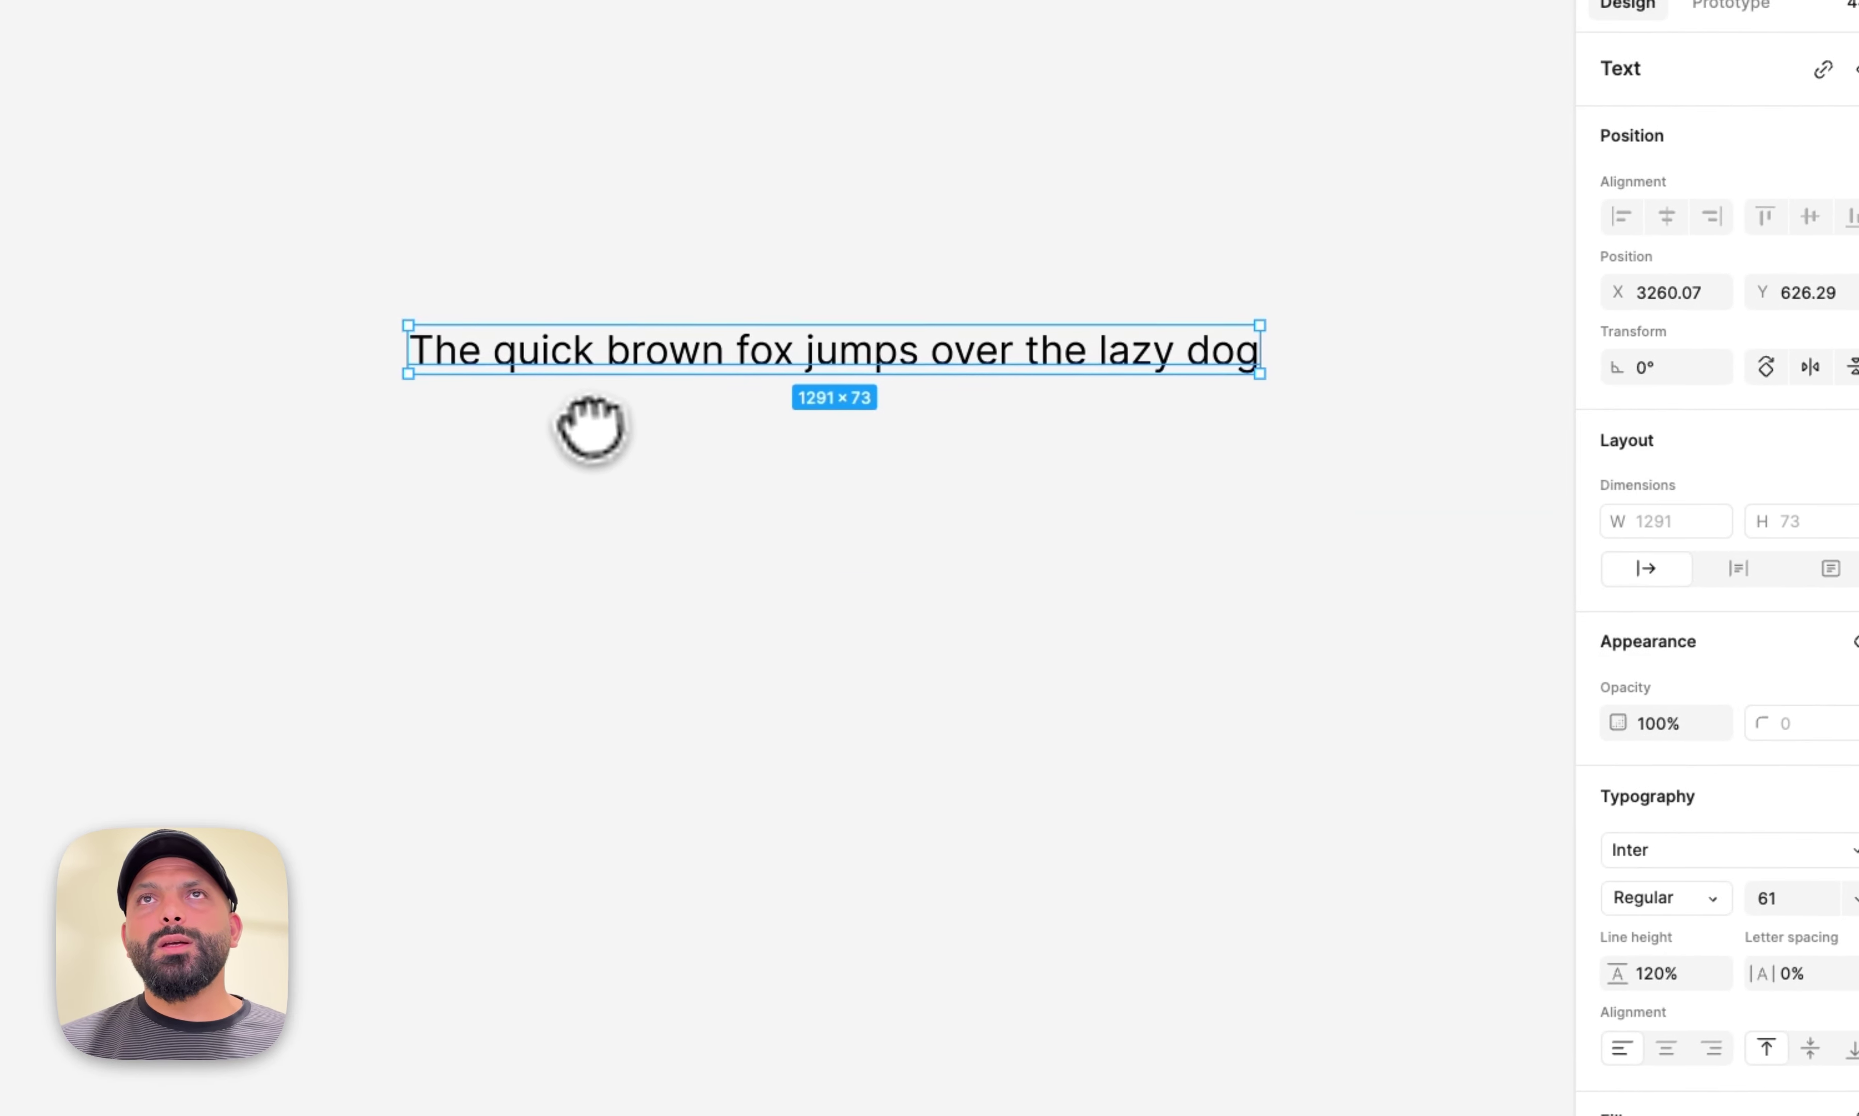
pyautogui.moveTo(594, 357); pyautogui.dragTo(610, 441)
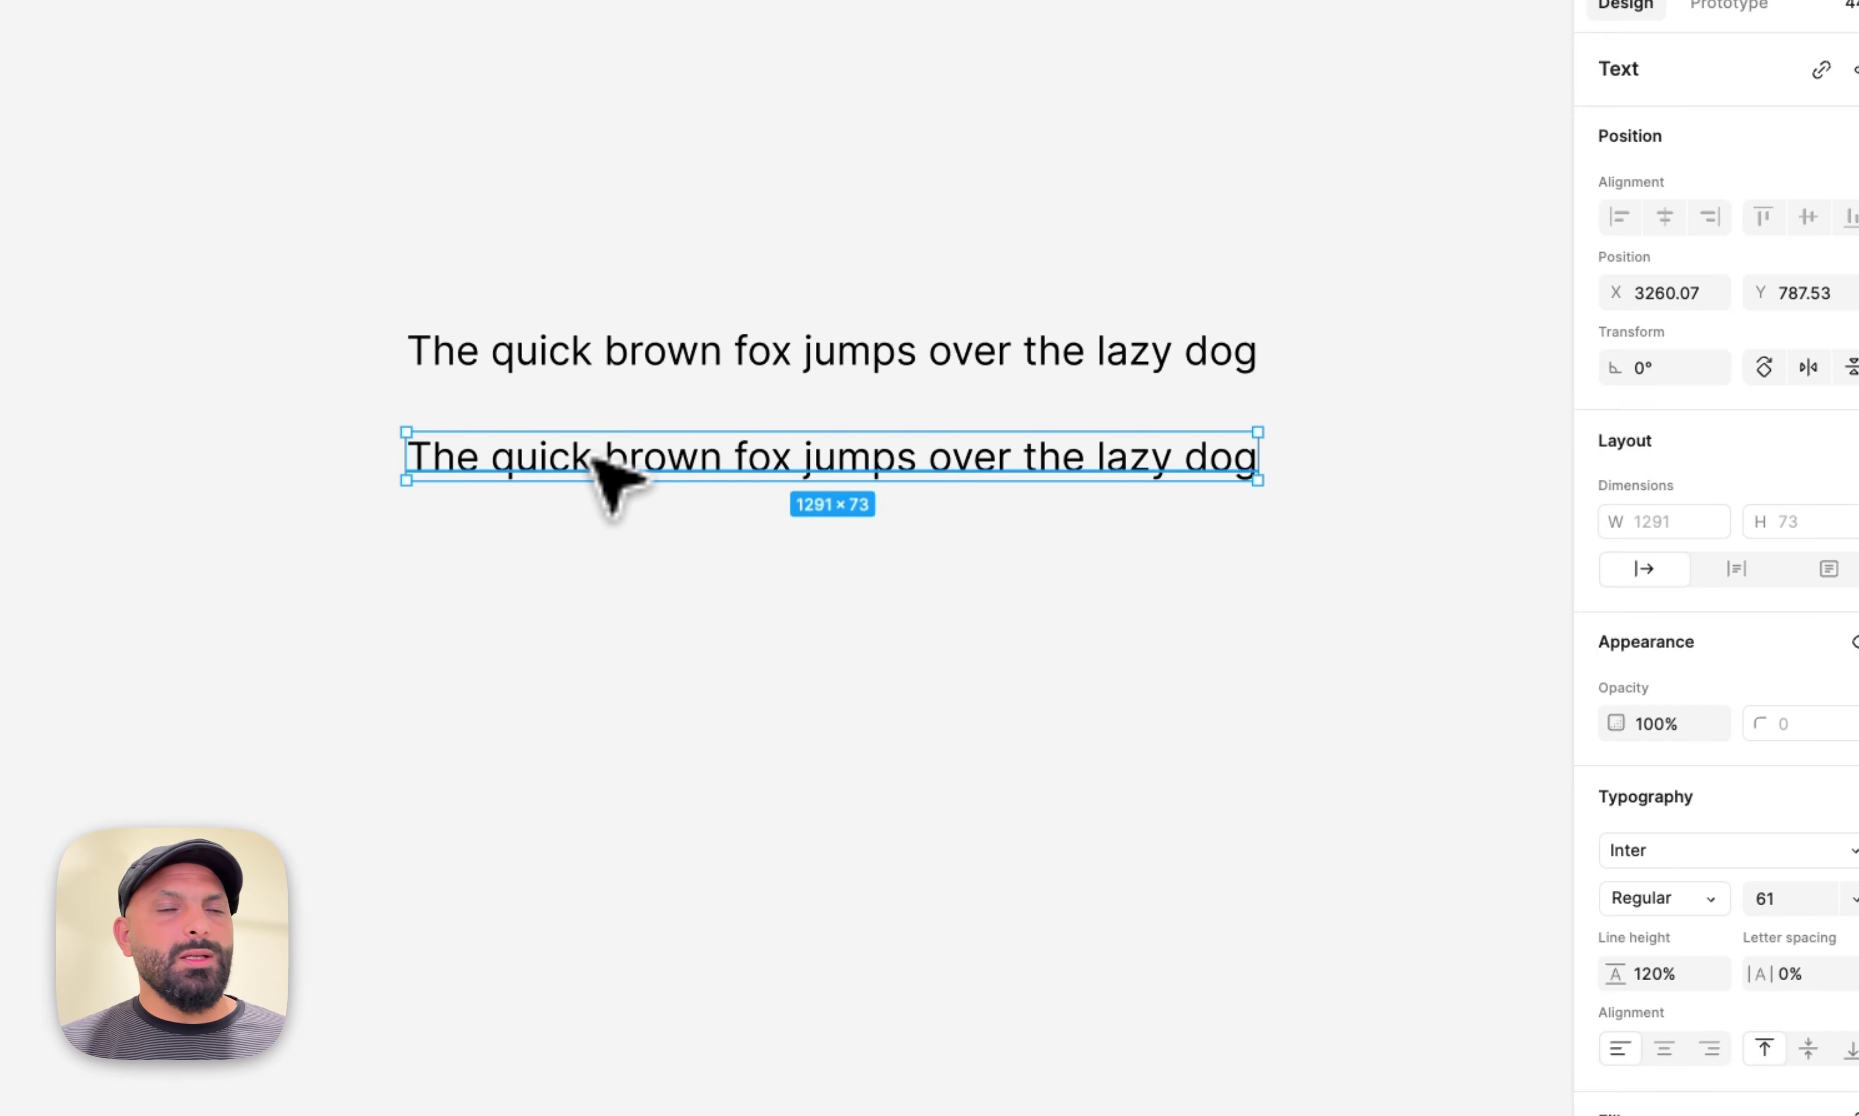
pyautogui.press('super+d')
pyautogui.press('super+d')
pyautogui.press('super+d')
pyautogui.press('super+d')
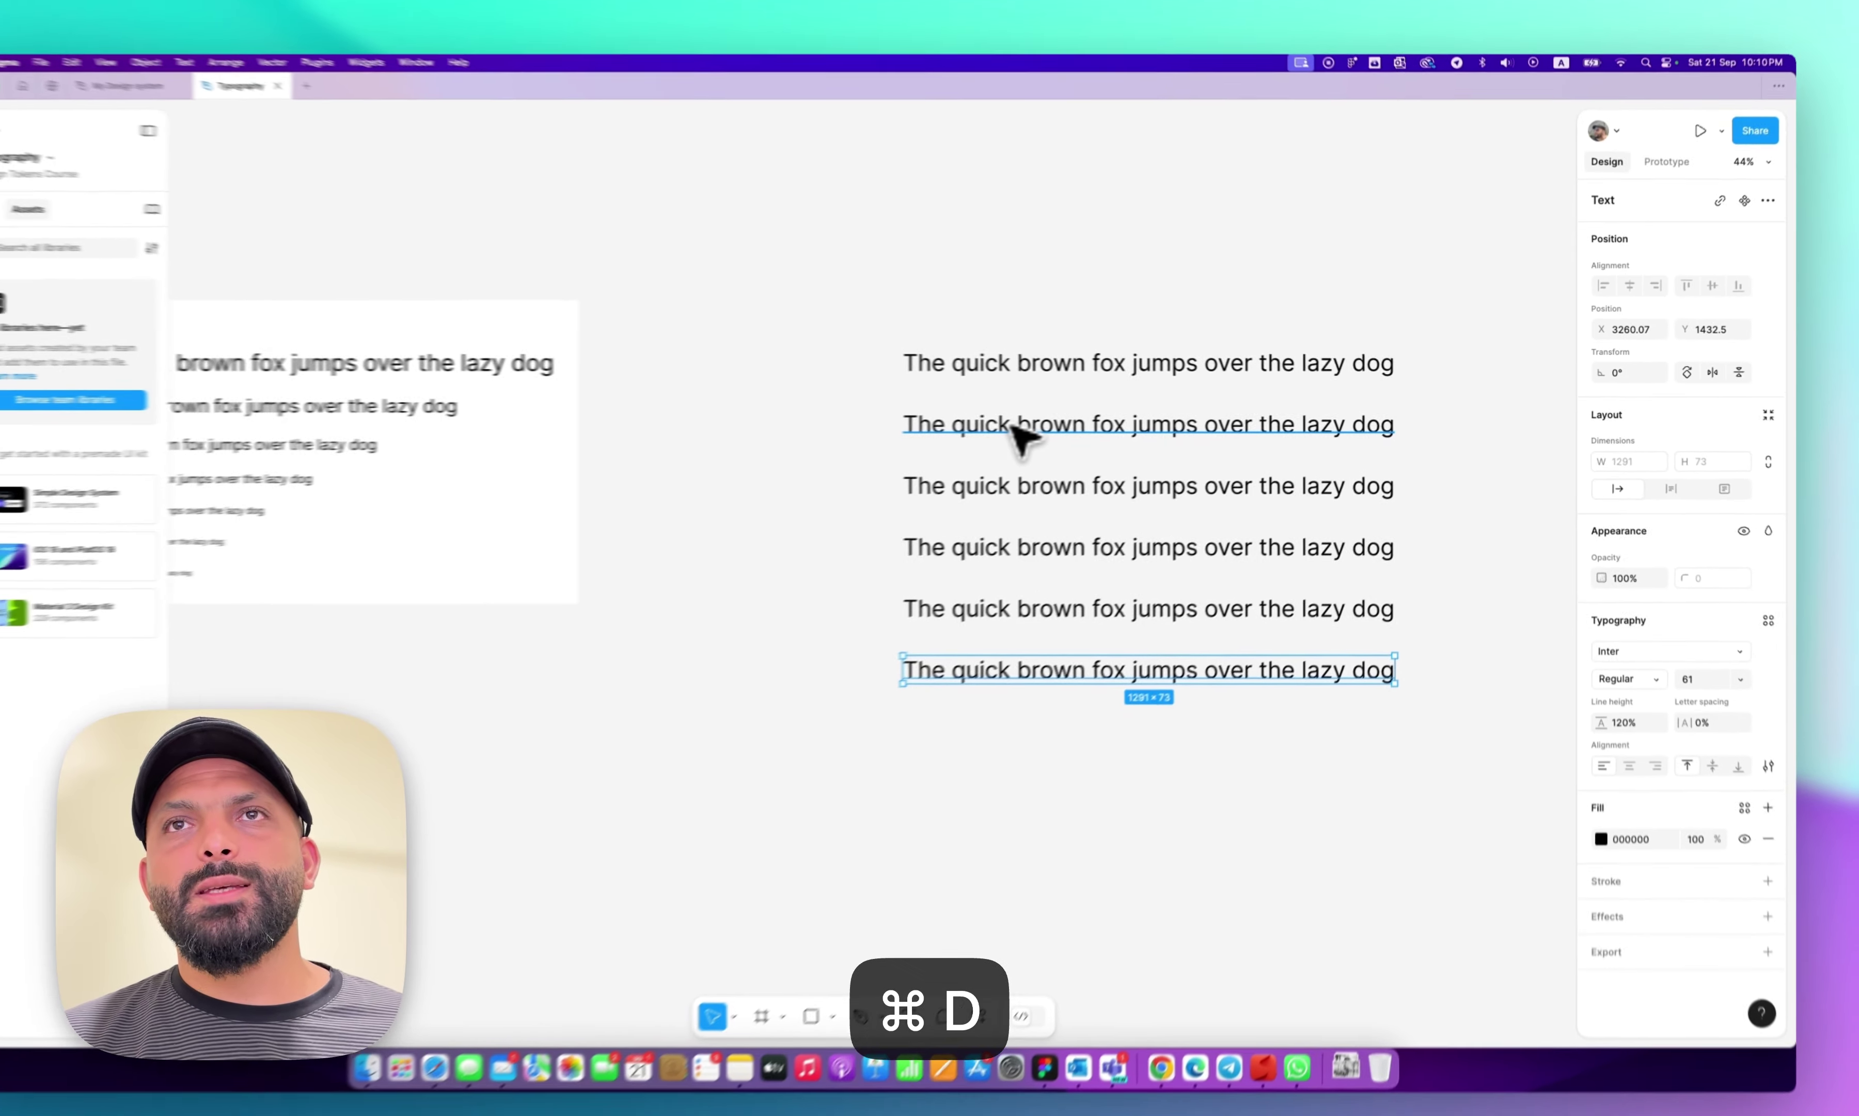
pyautogui.press('super+d')
pyautogui.scroll(3, 1529, 359)
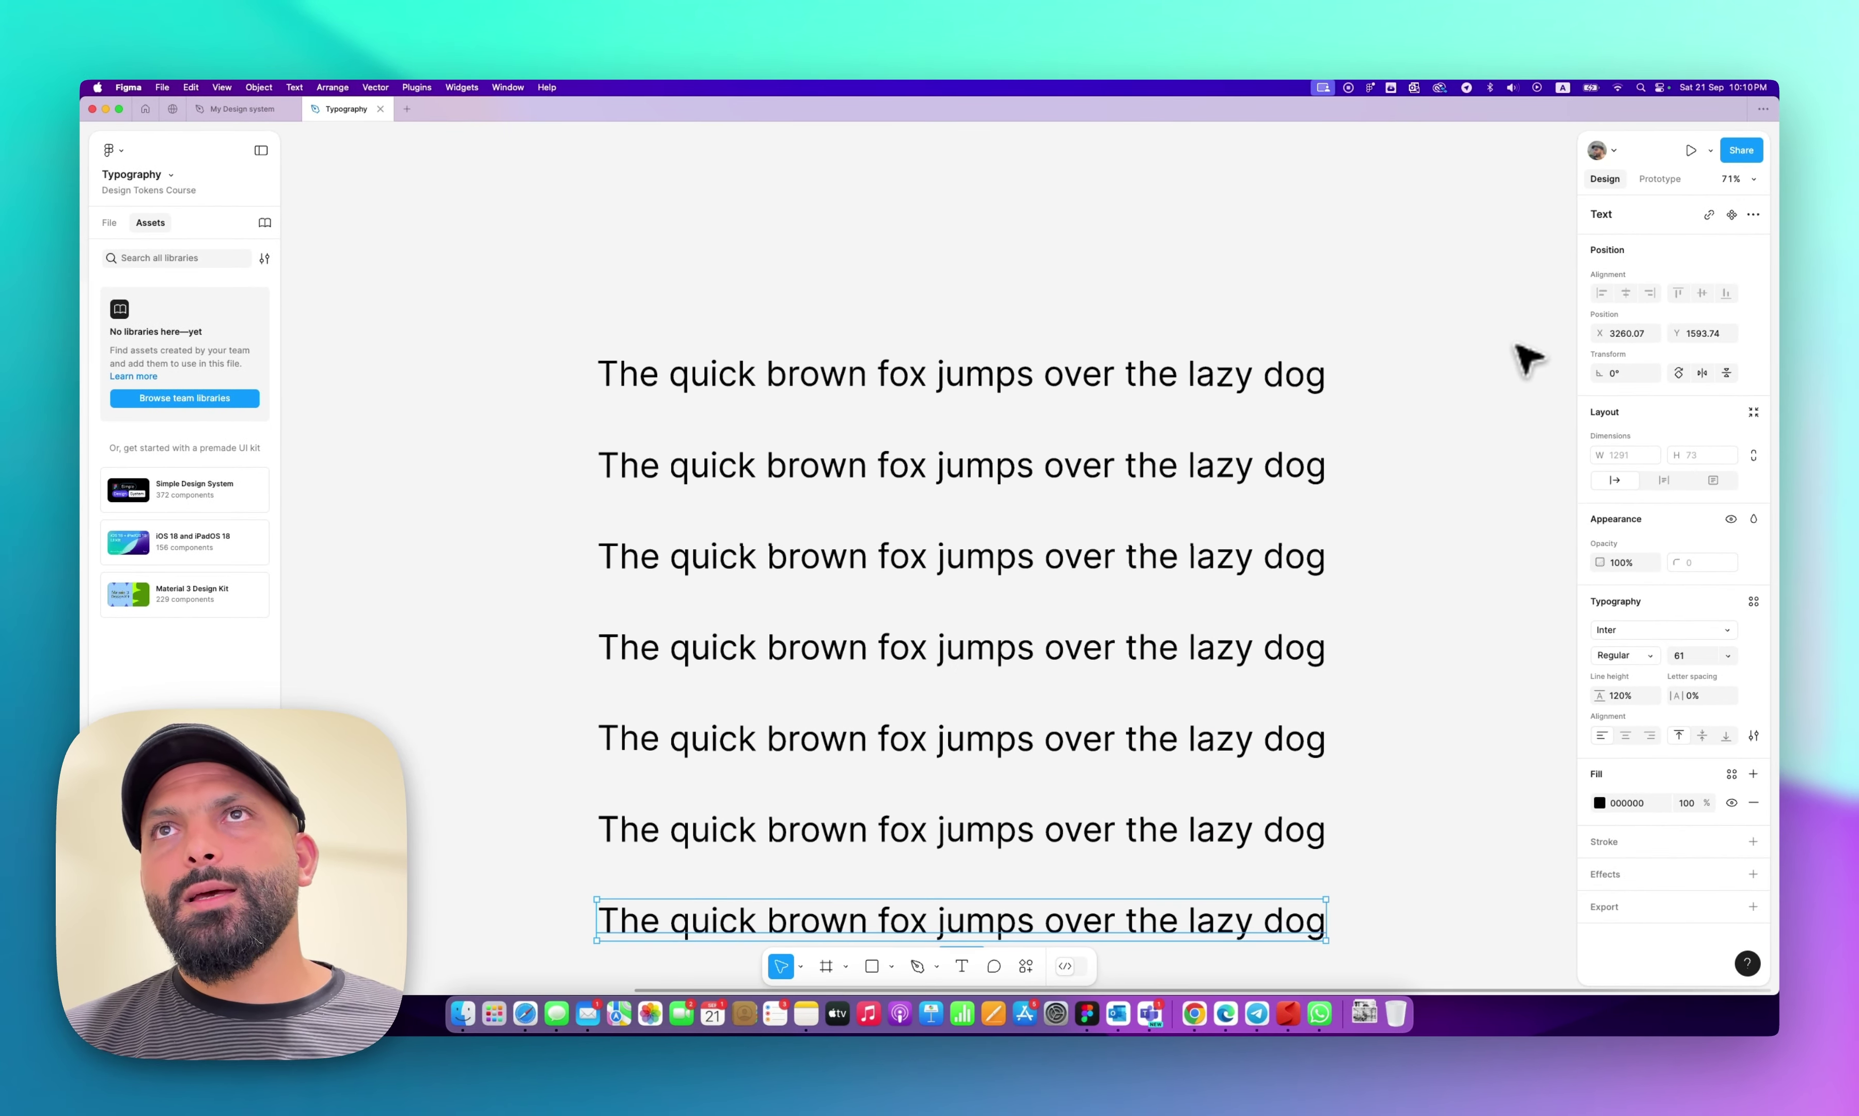
# Apply the H1 library text style to the first line of the column and H2 to the second.
pyautogui.scroll(-3, 1270, 386)
pyautogui.click(1290, 298)
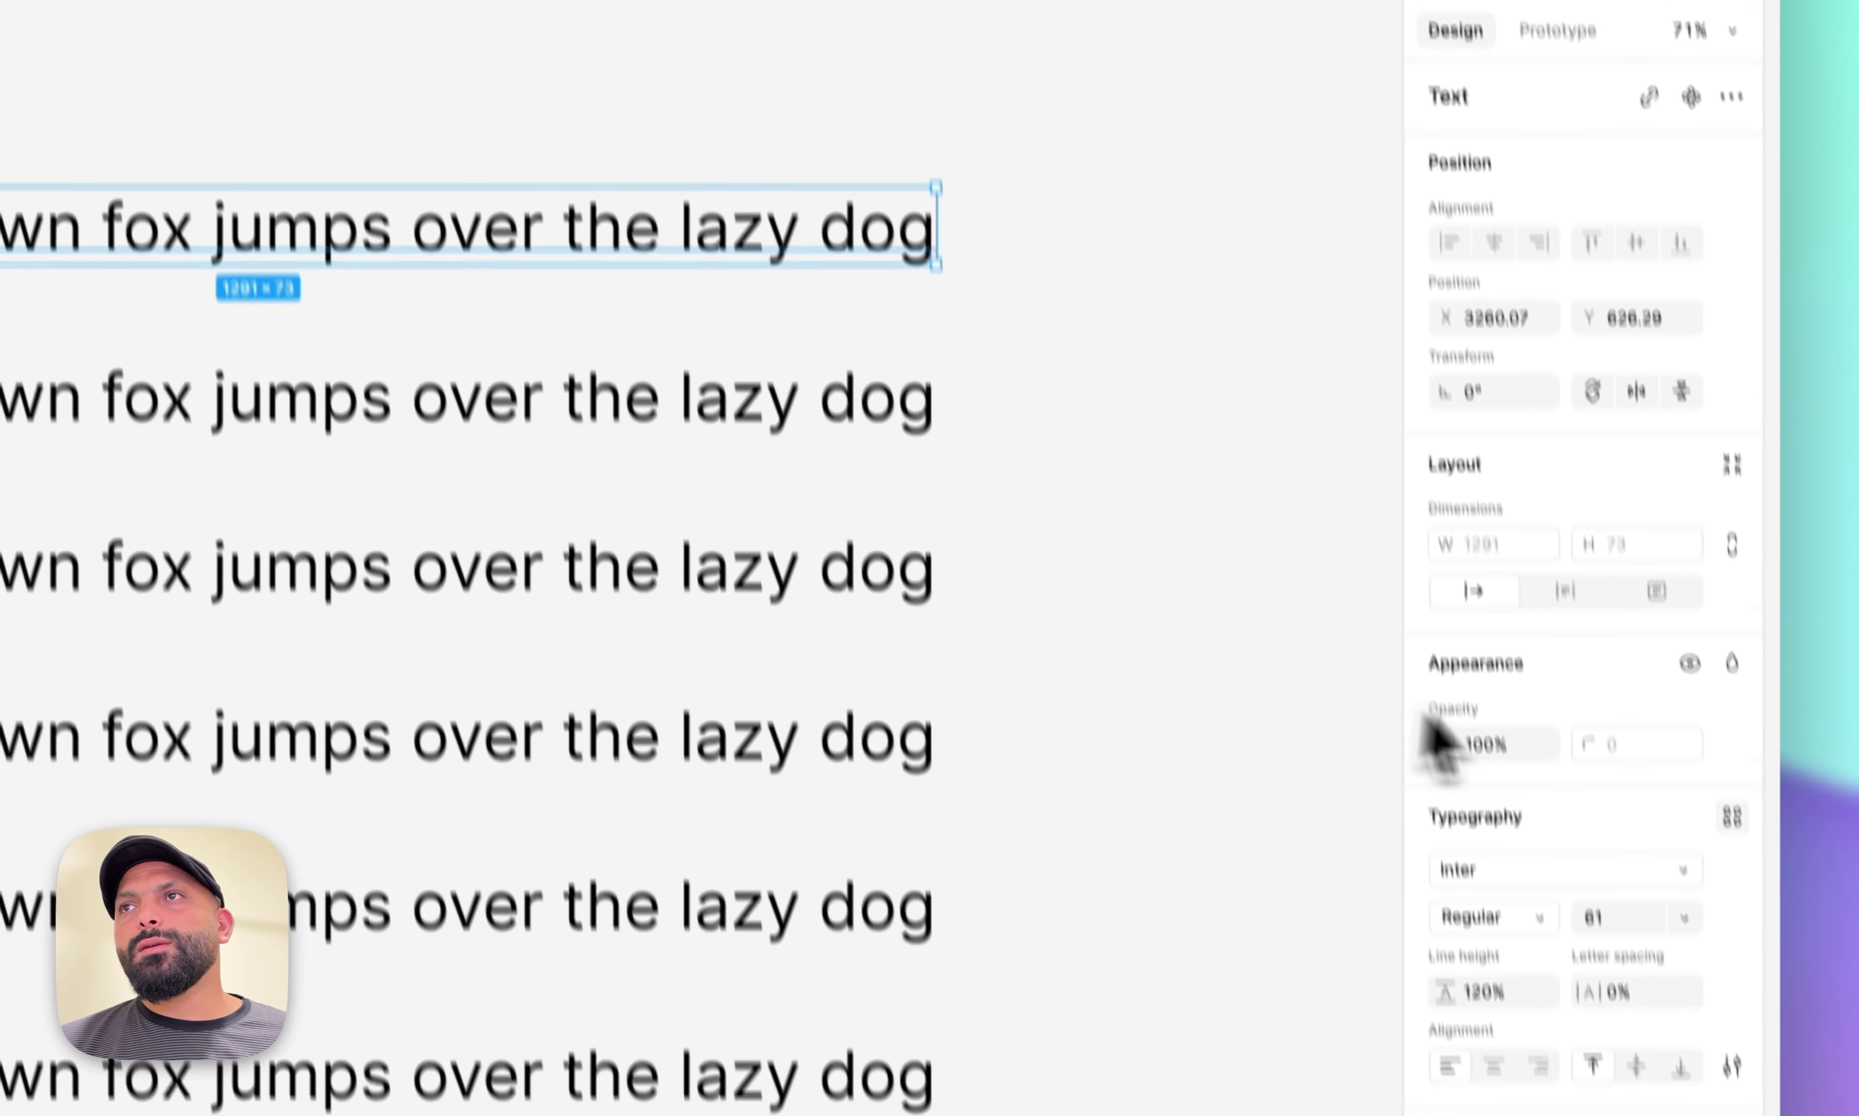
pyautogui.click(1732, 816)
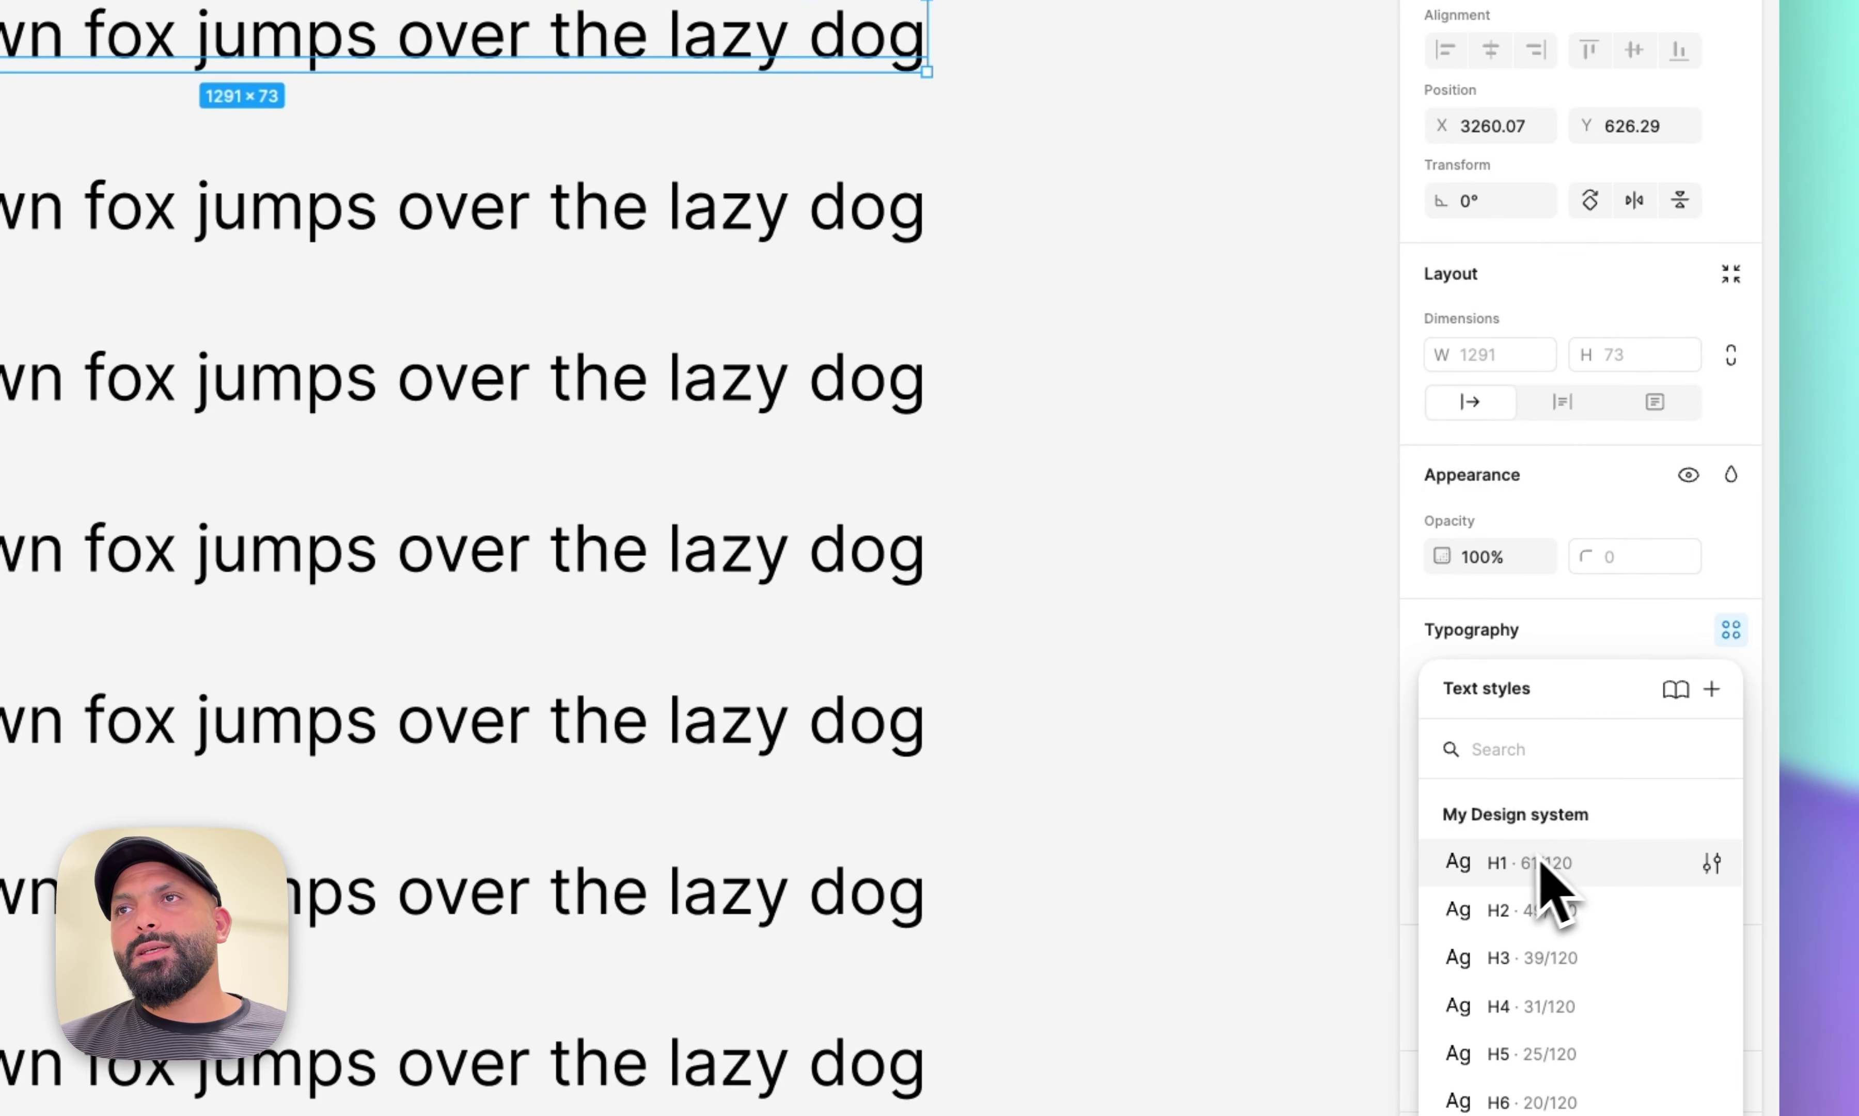
pyautogui.click(1497, 864)
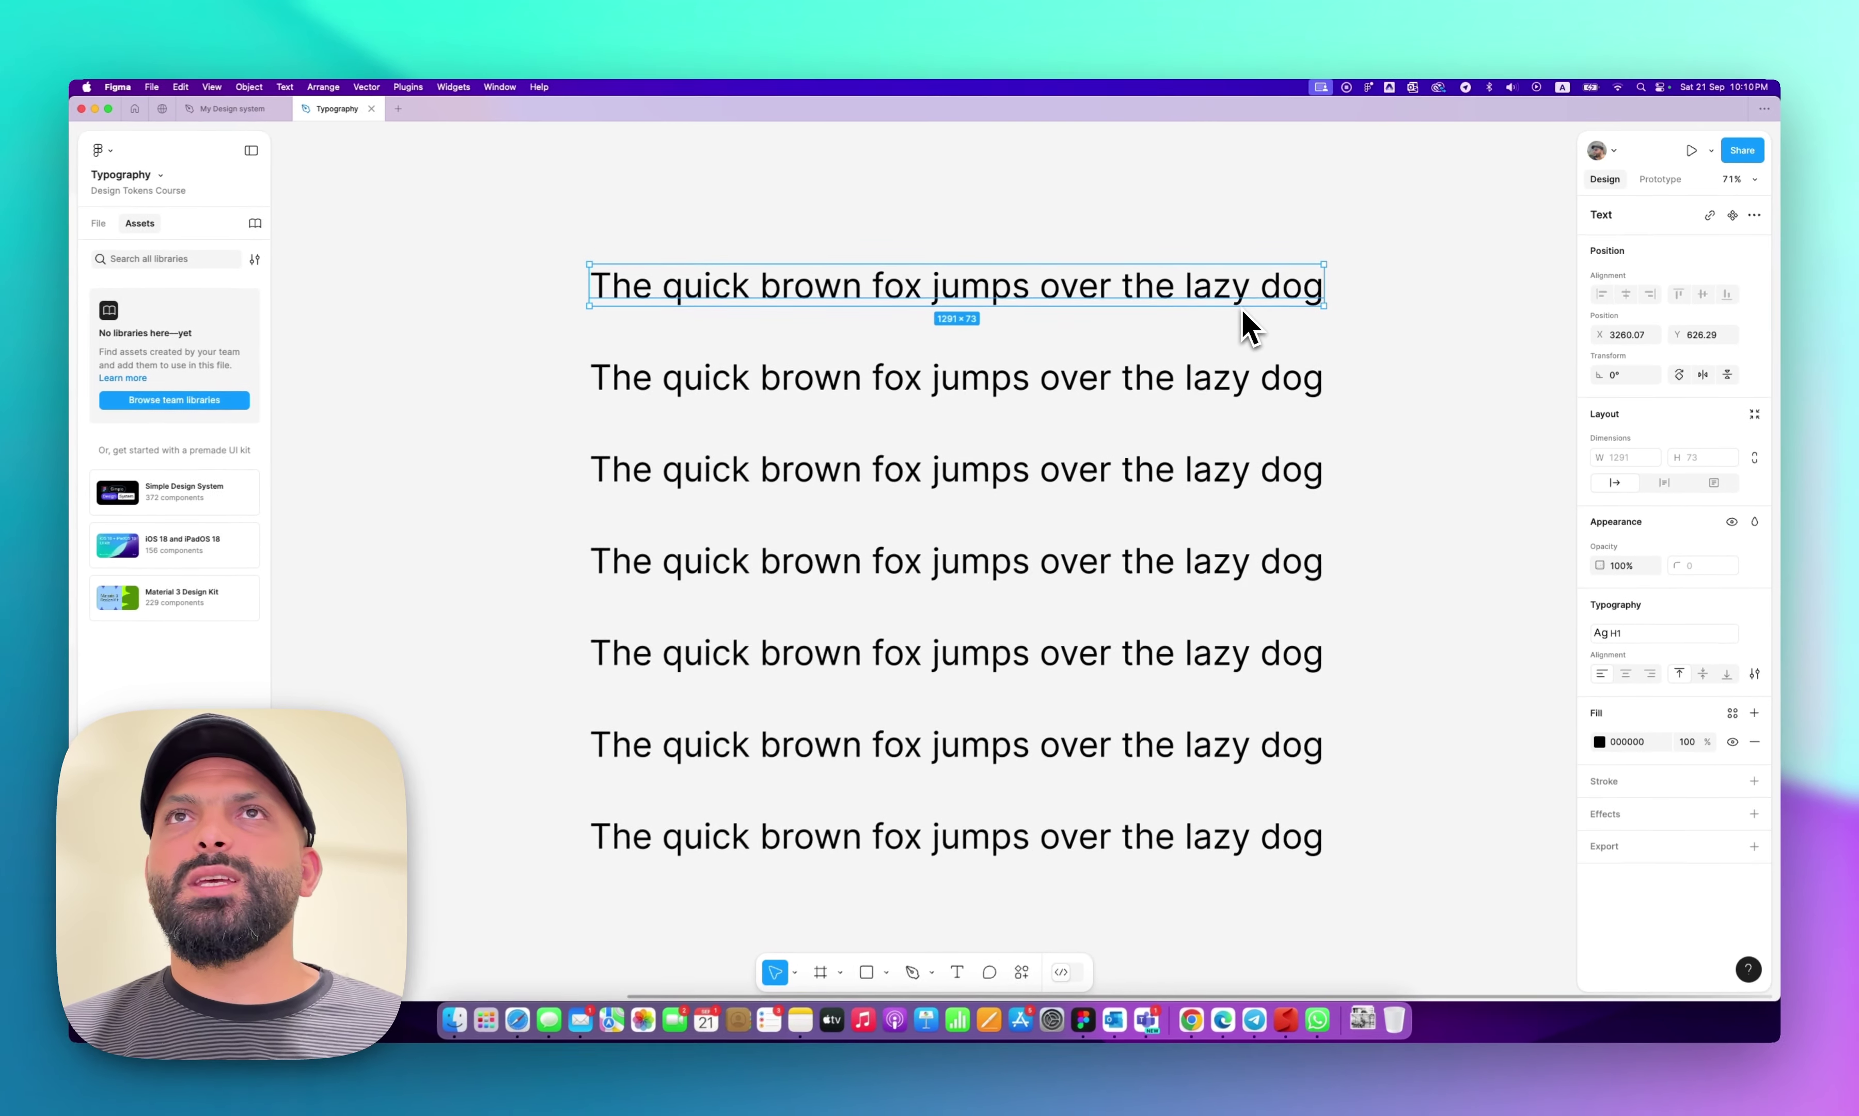
pyautogui.click(1314, 385)
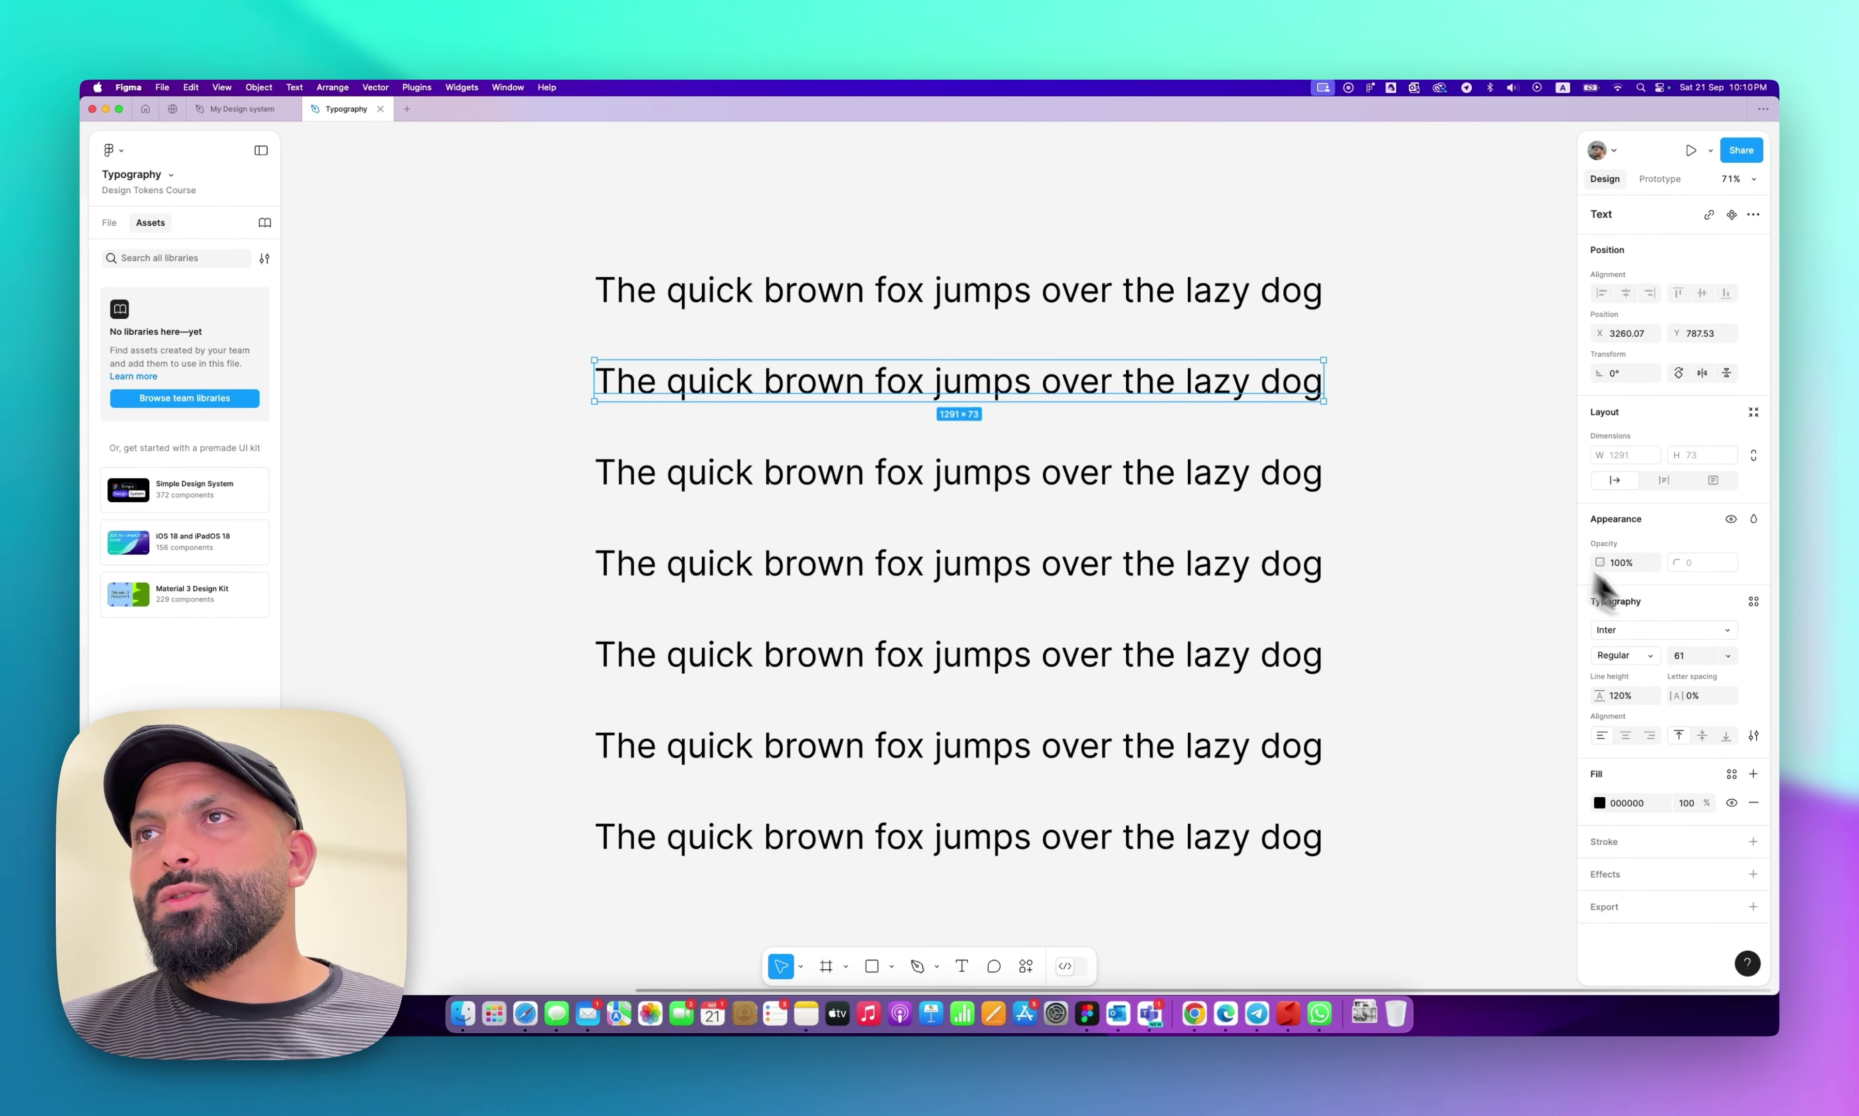
pyautogui.click(1753, 602)
pyautogui.click(1645, 750)
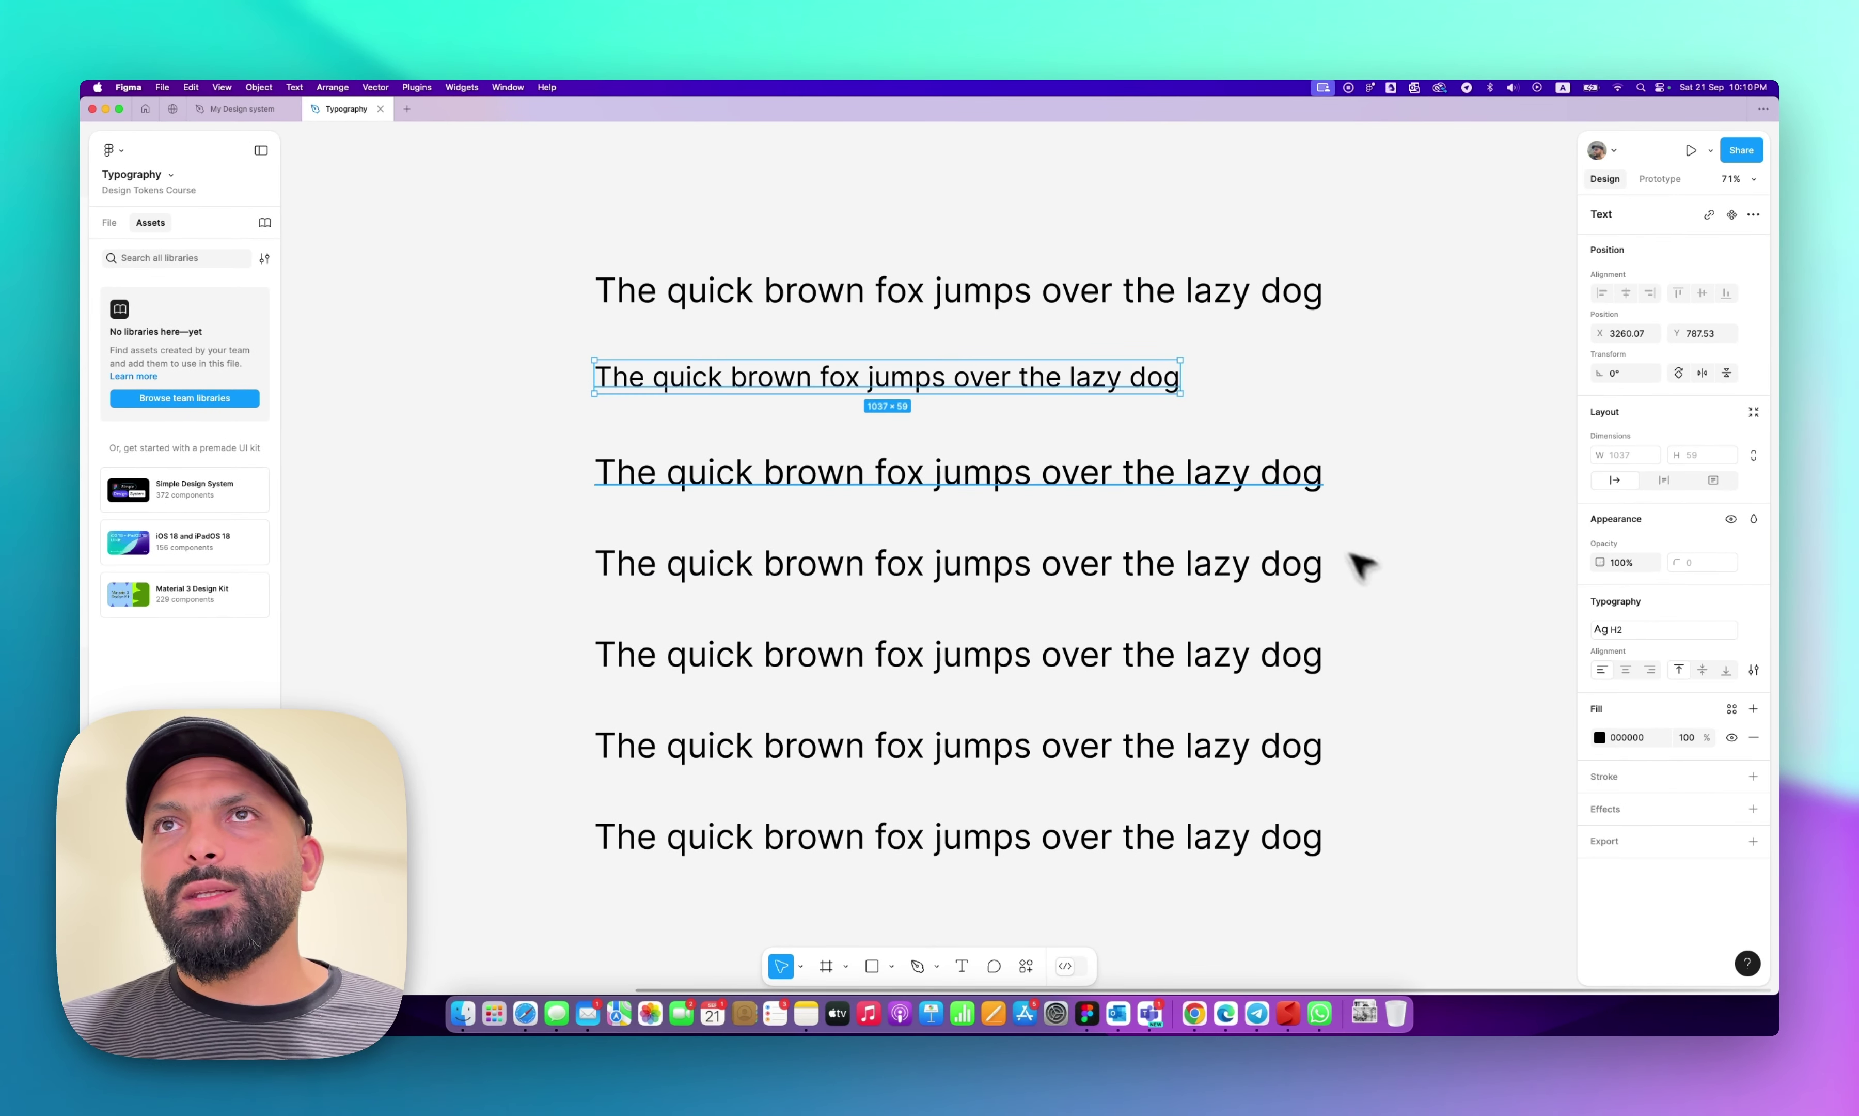
# Apply the H3, H4, H5 and H6 library text styles to the third through sixth lines, one style each.
pyautogui.press('Tab')
pyautogui.click(1753, 602)
pyautogui.click(1649, 775)
pyautogui.press('Tab')
pyautogui.click(1753, 601)
pyautogui.click(1646, 801)
pyautogui.press('Tab')
pyautogui.click(1752, 602)
pyautogui.click(1647, 827)
pyautogui.press('Tab')
pyautogui.click(1753, 602)
pyautogui.click(1646, 853)
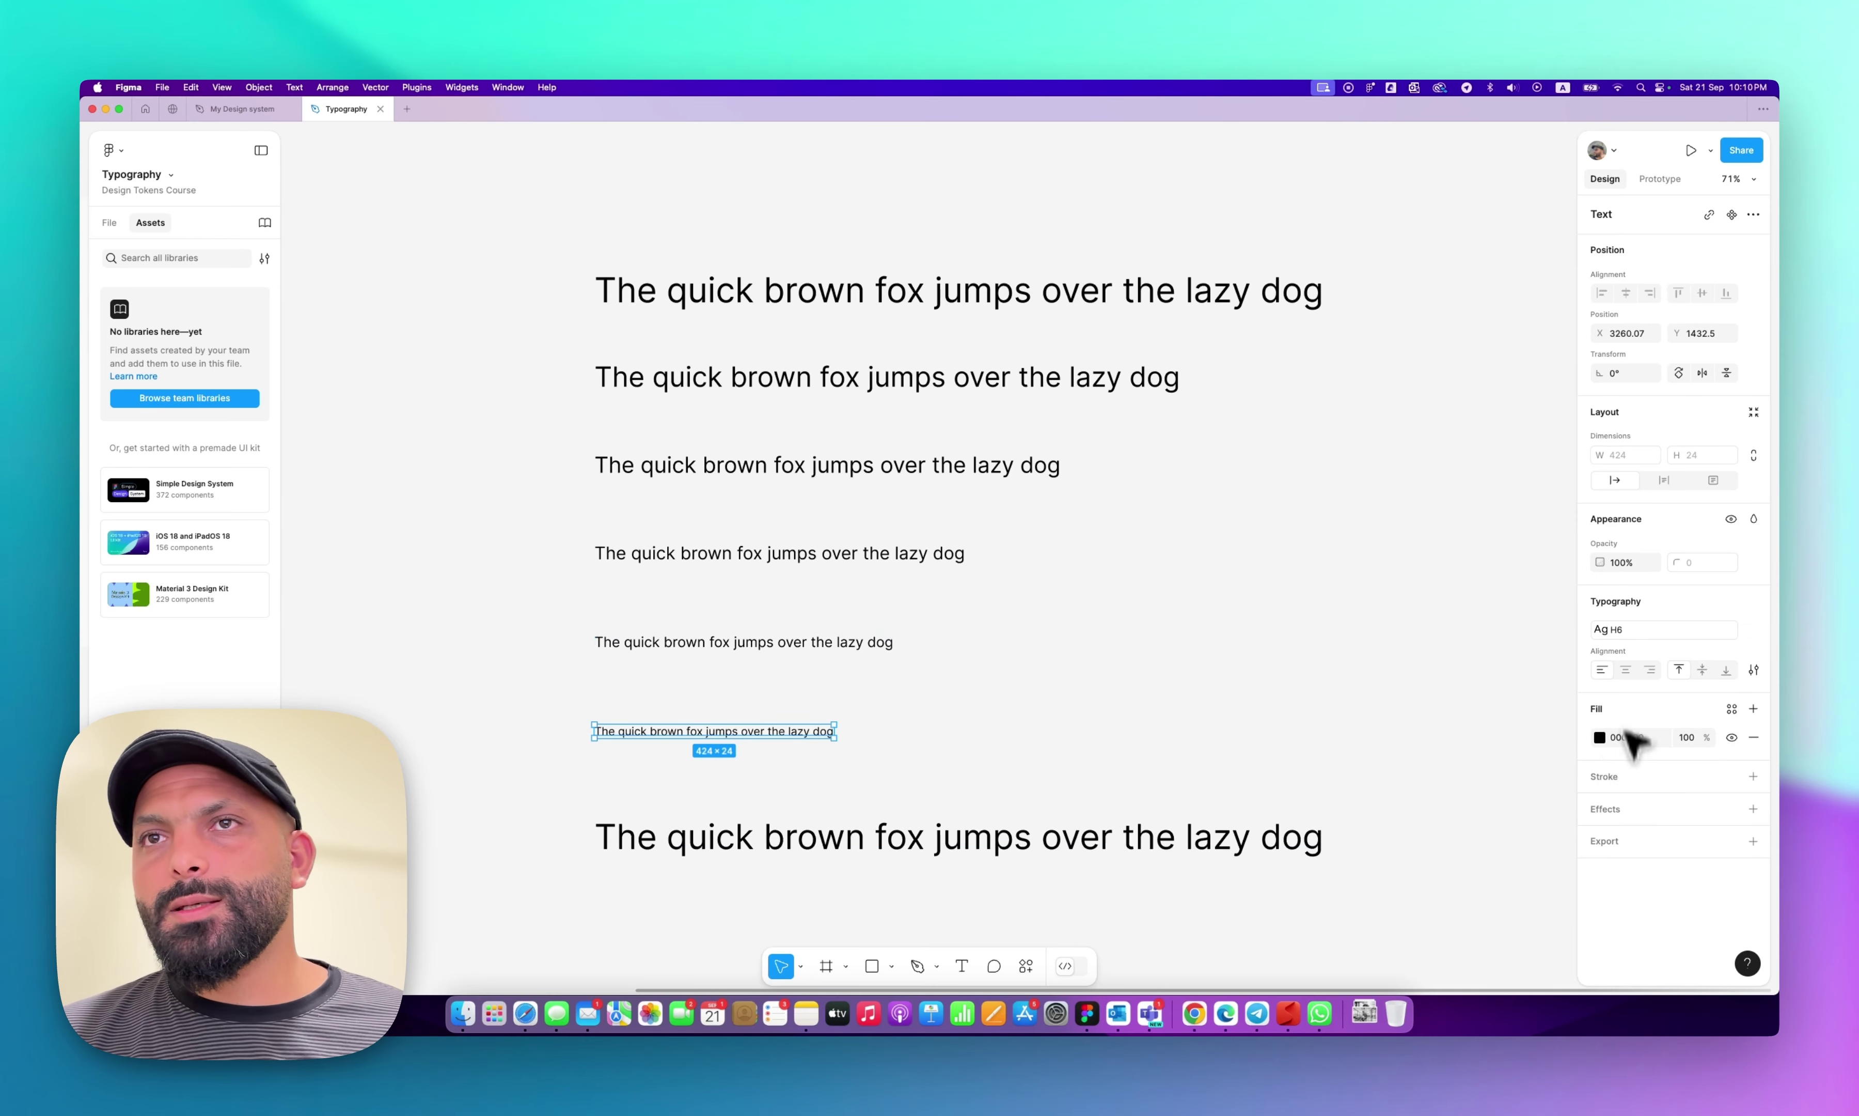
# Apply the Body Text library style to the seventh line of the column.
pyautogui.press('Tab')
pyautogui.click(1753, 601)
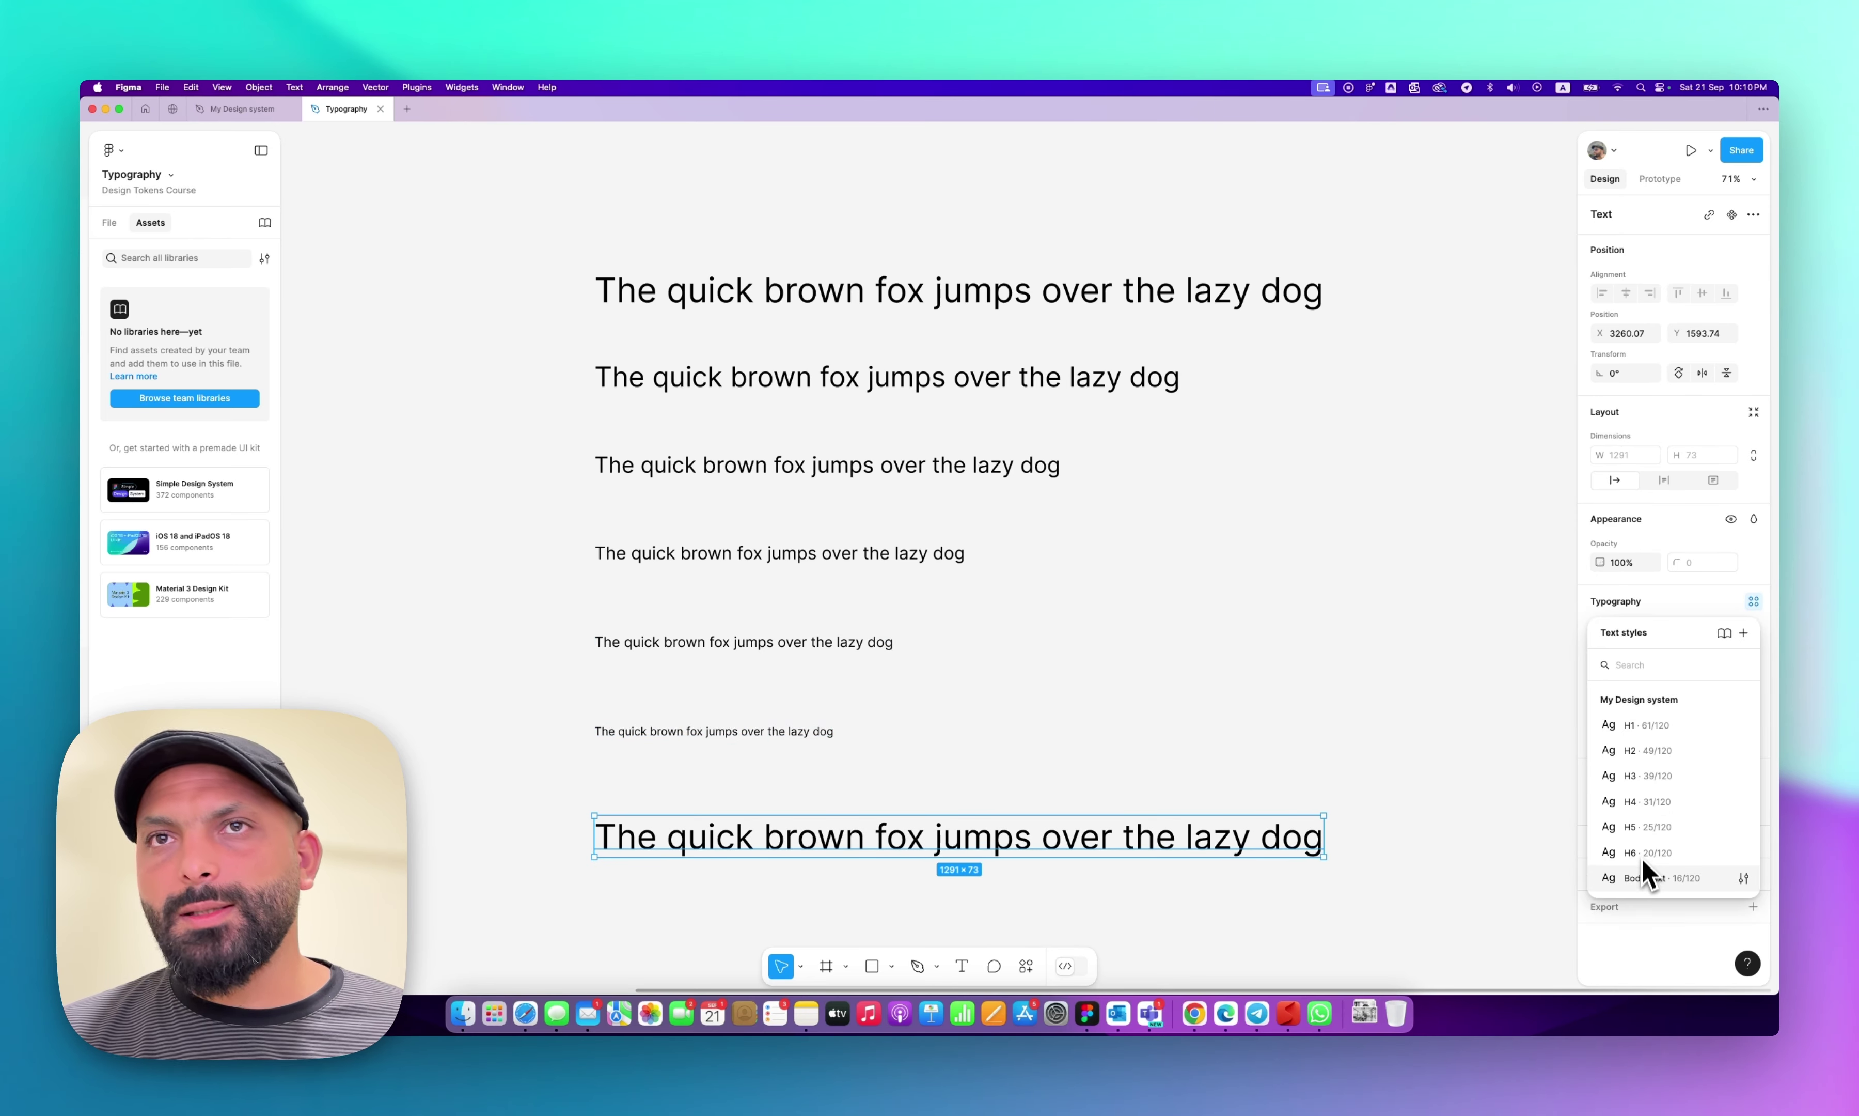
pyautogui.click(1646, 878)
pyautogui.click(1522, 841)
# Wrap all seven styled lines in a vertical auto layout frame.
pyautogui.hscroll(-4, 1246, 751)
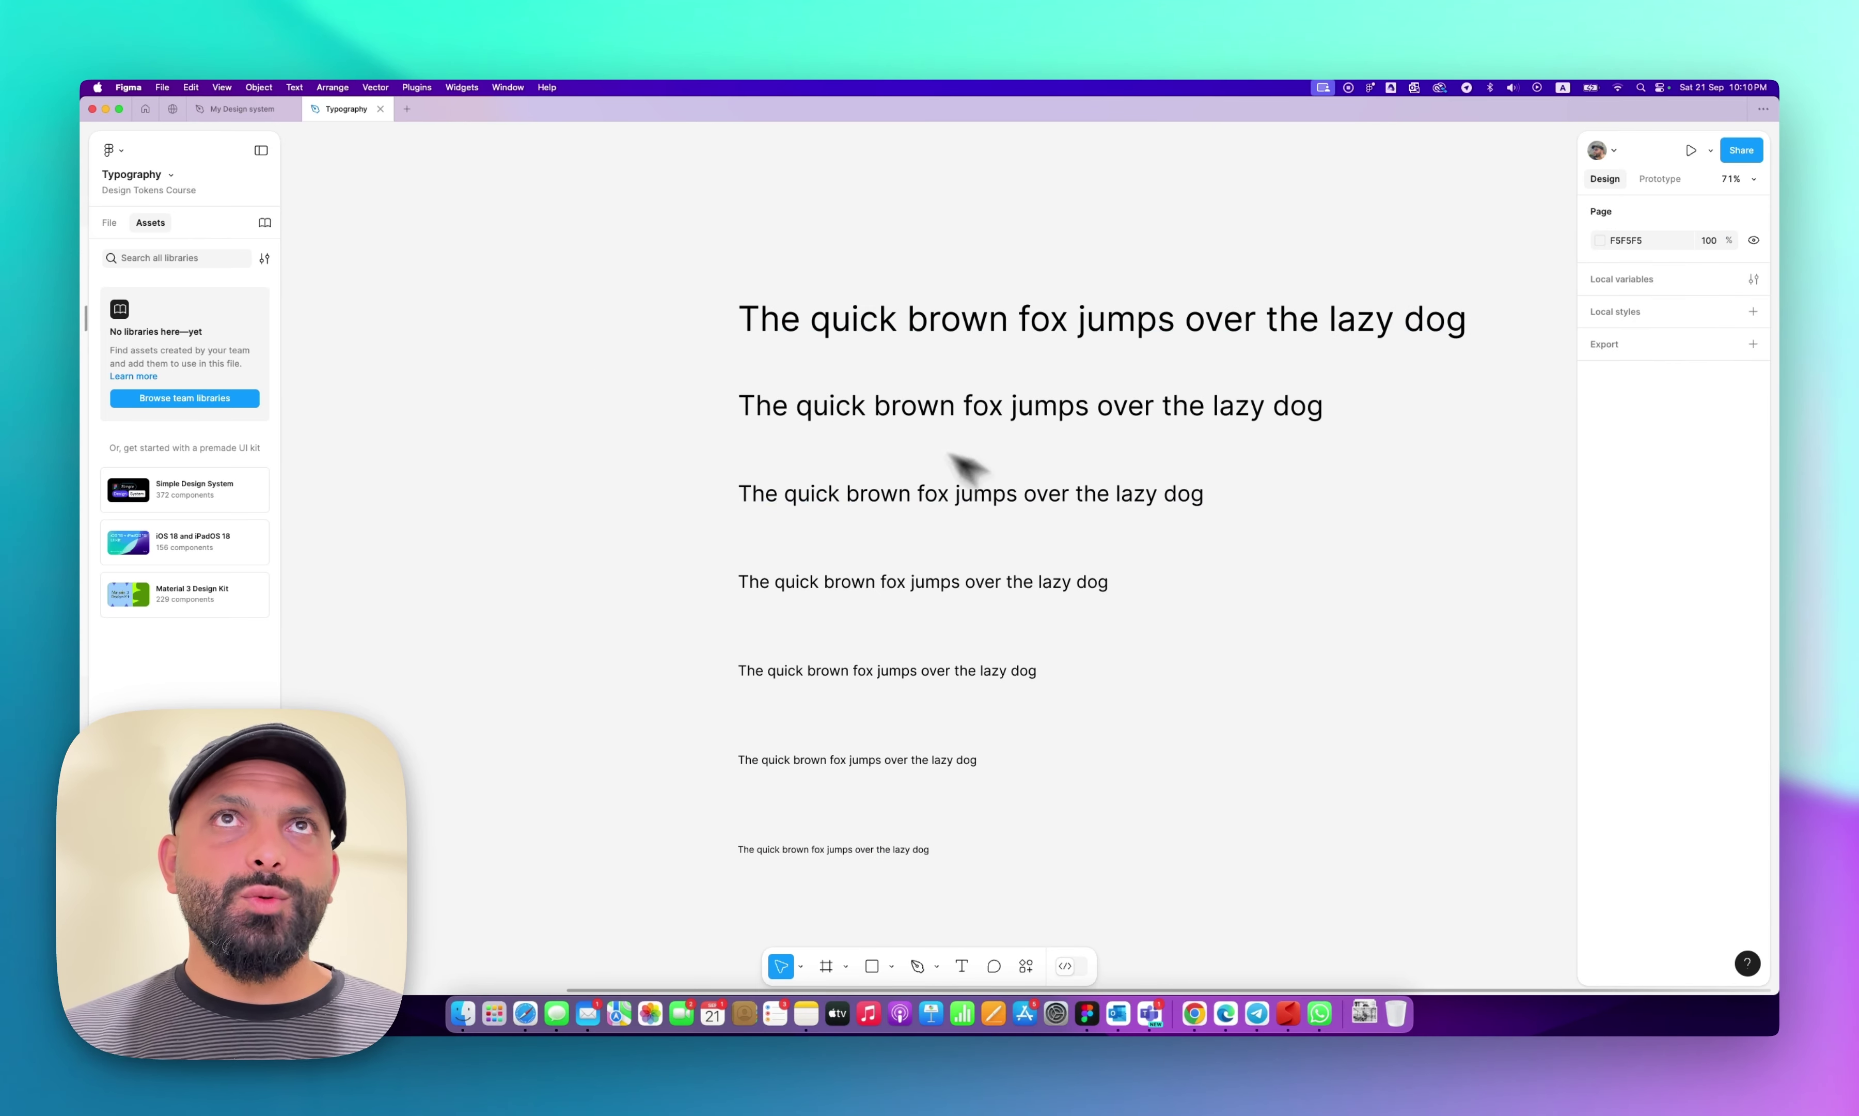
pyautogui.moveTo(681, 268); pyautogui.dragTo(1507, 882)
pyautogui.hotkey('shift', 'a')
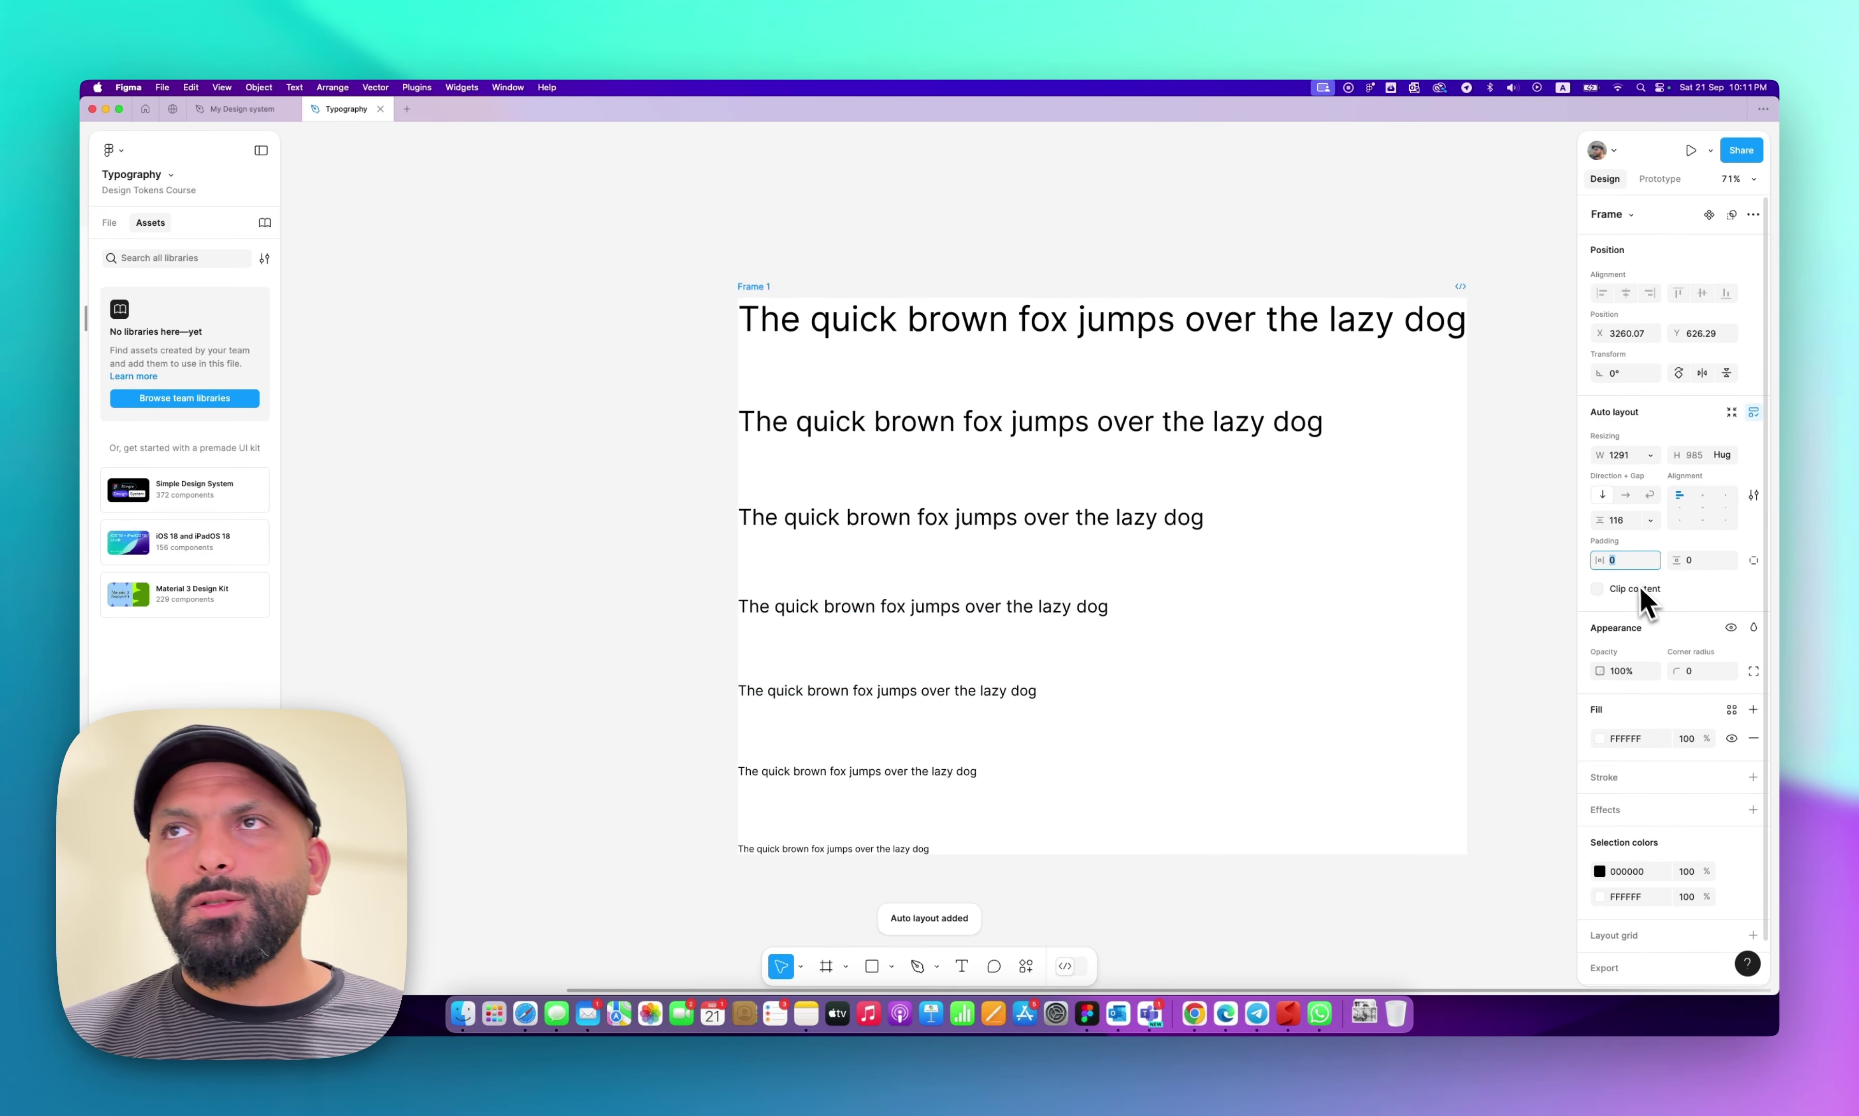
# Set the auto layout frame's horizontal and vertical padding to 50 each.
pyautogui.click(1626, 562)
pyautogui.hotkey('shift', 'Up')
pyautogui.hotkey('shift', 'Up')
pyautogui.hotkey('shift', 'Up')
pyautogui.hotkey('shift', 'Up')
pyautogui.hotkey('shift', 'Up')
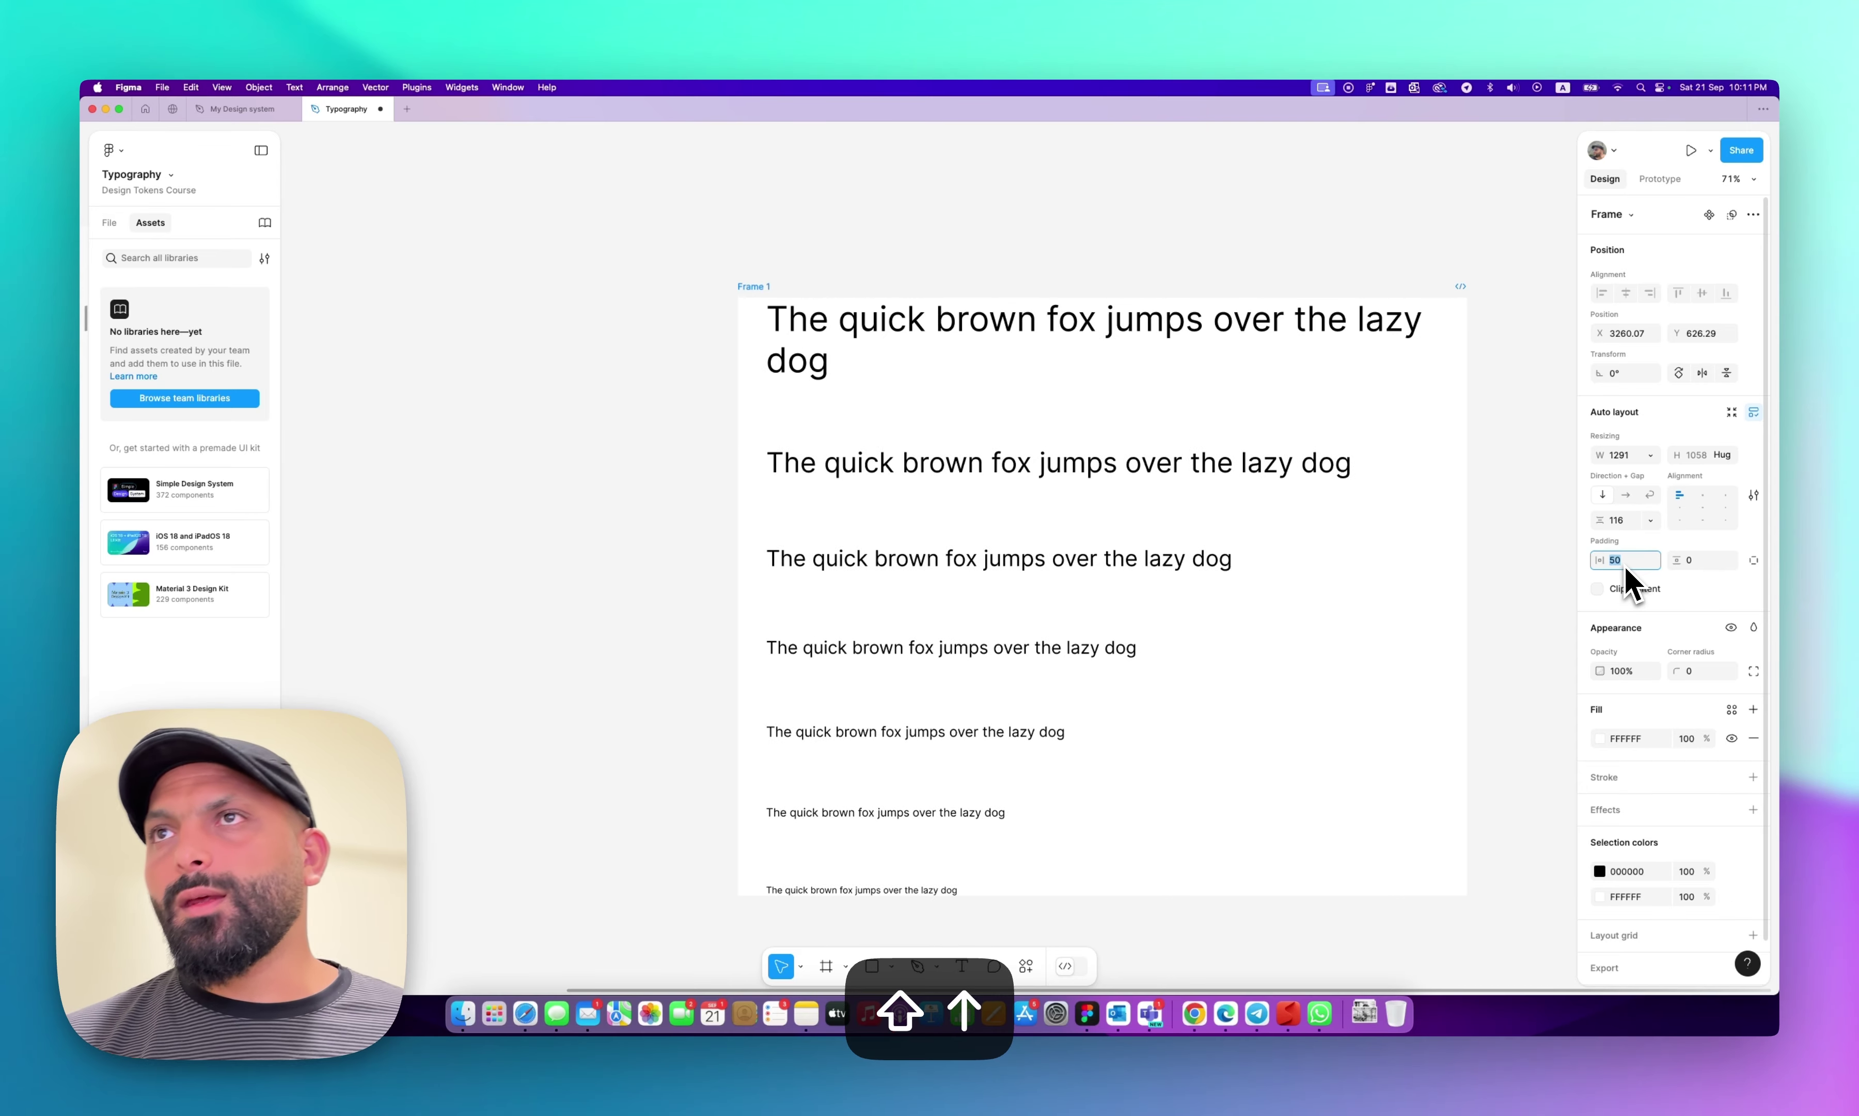
pyautogui.click(1686, 559)
pyautogui.hotkey('shift', 'Up')
pyautogui.hotkey('shift', 'Up')
pyautogui.hotkey('shift', 'Up')
pyautogui.hotkey('shift', 'Up')
pyautogui.hotkey('shift', 'Up')
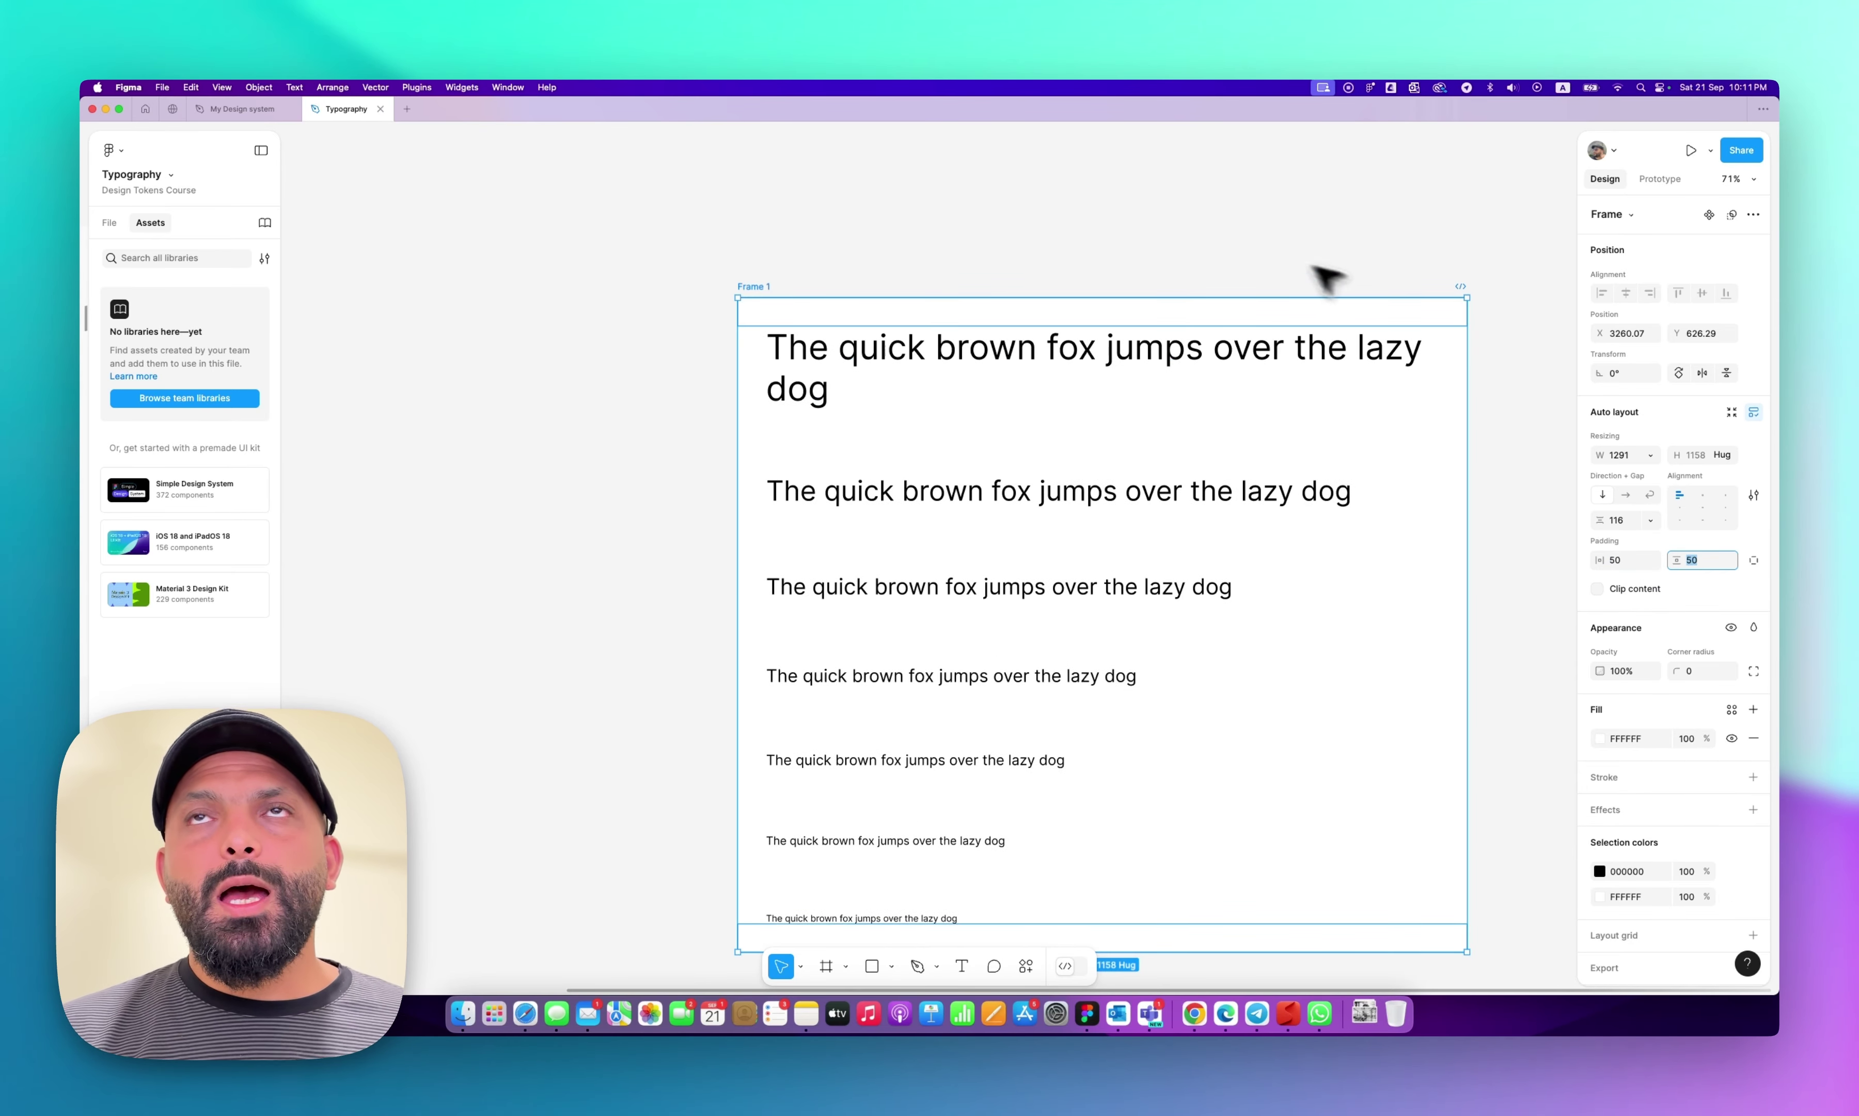
pyautogui.click(1191, 234)
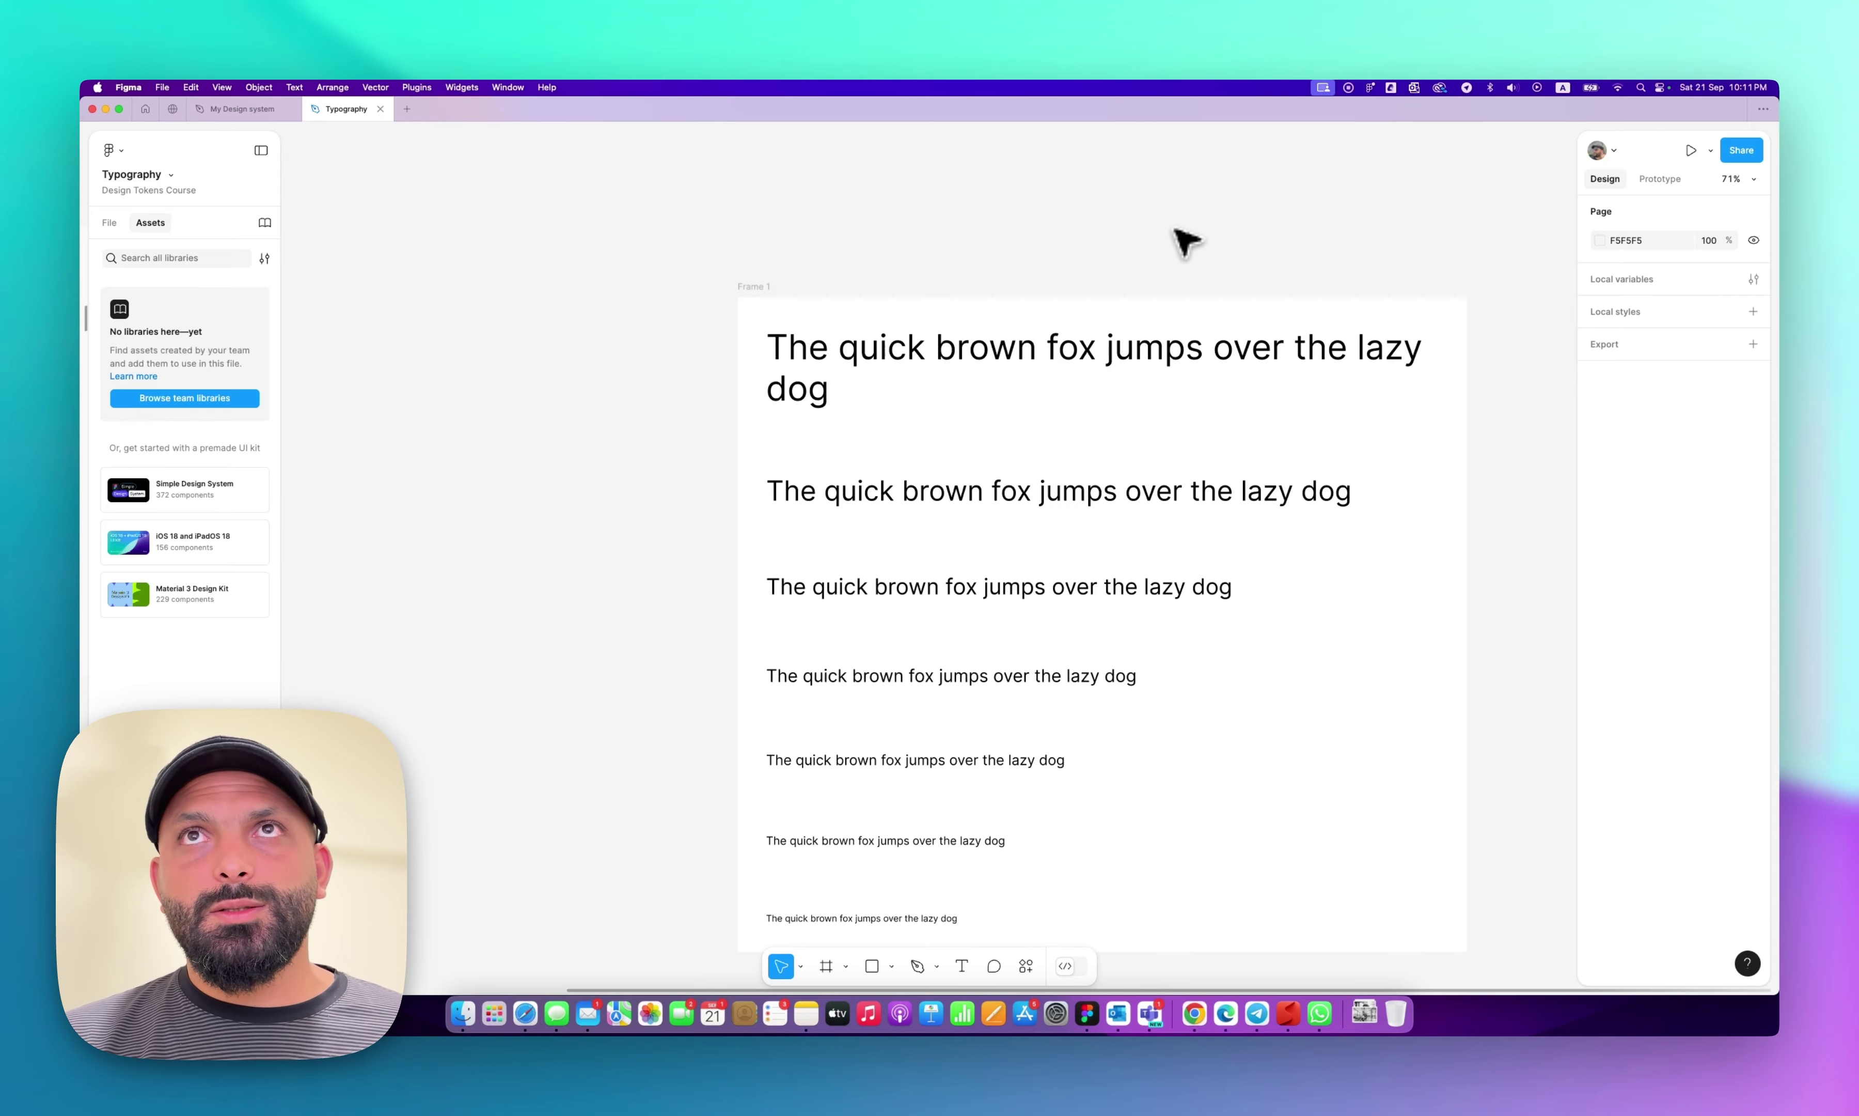
# Replace the H1 line's text with "This is my new content" and repeat that phrase until there are seven copies.
pyautogui.doubleClick(1132, 364)
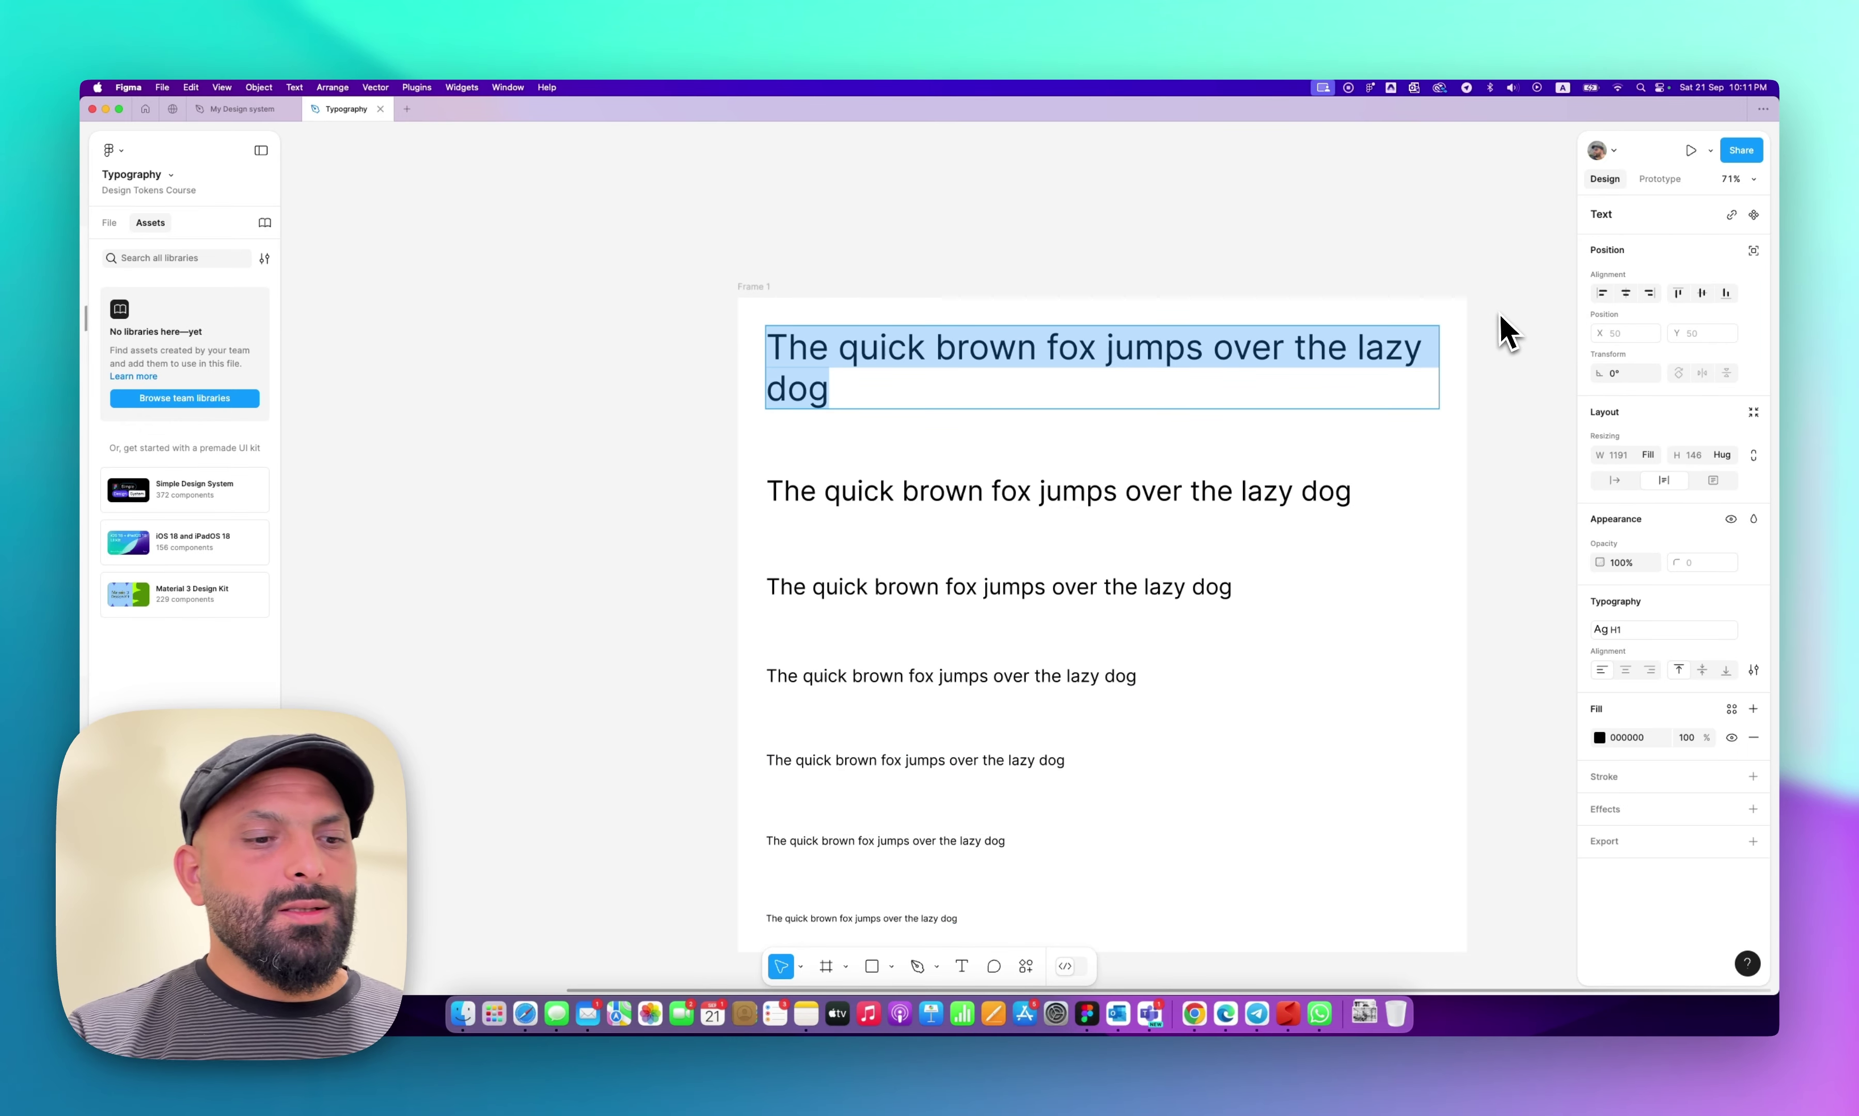
pyautogui.write('This is my new content')
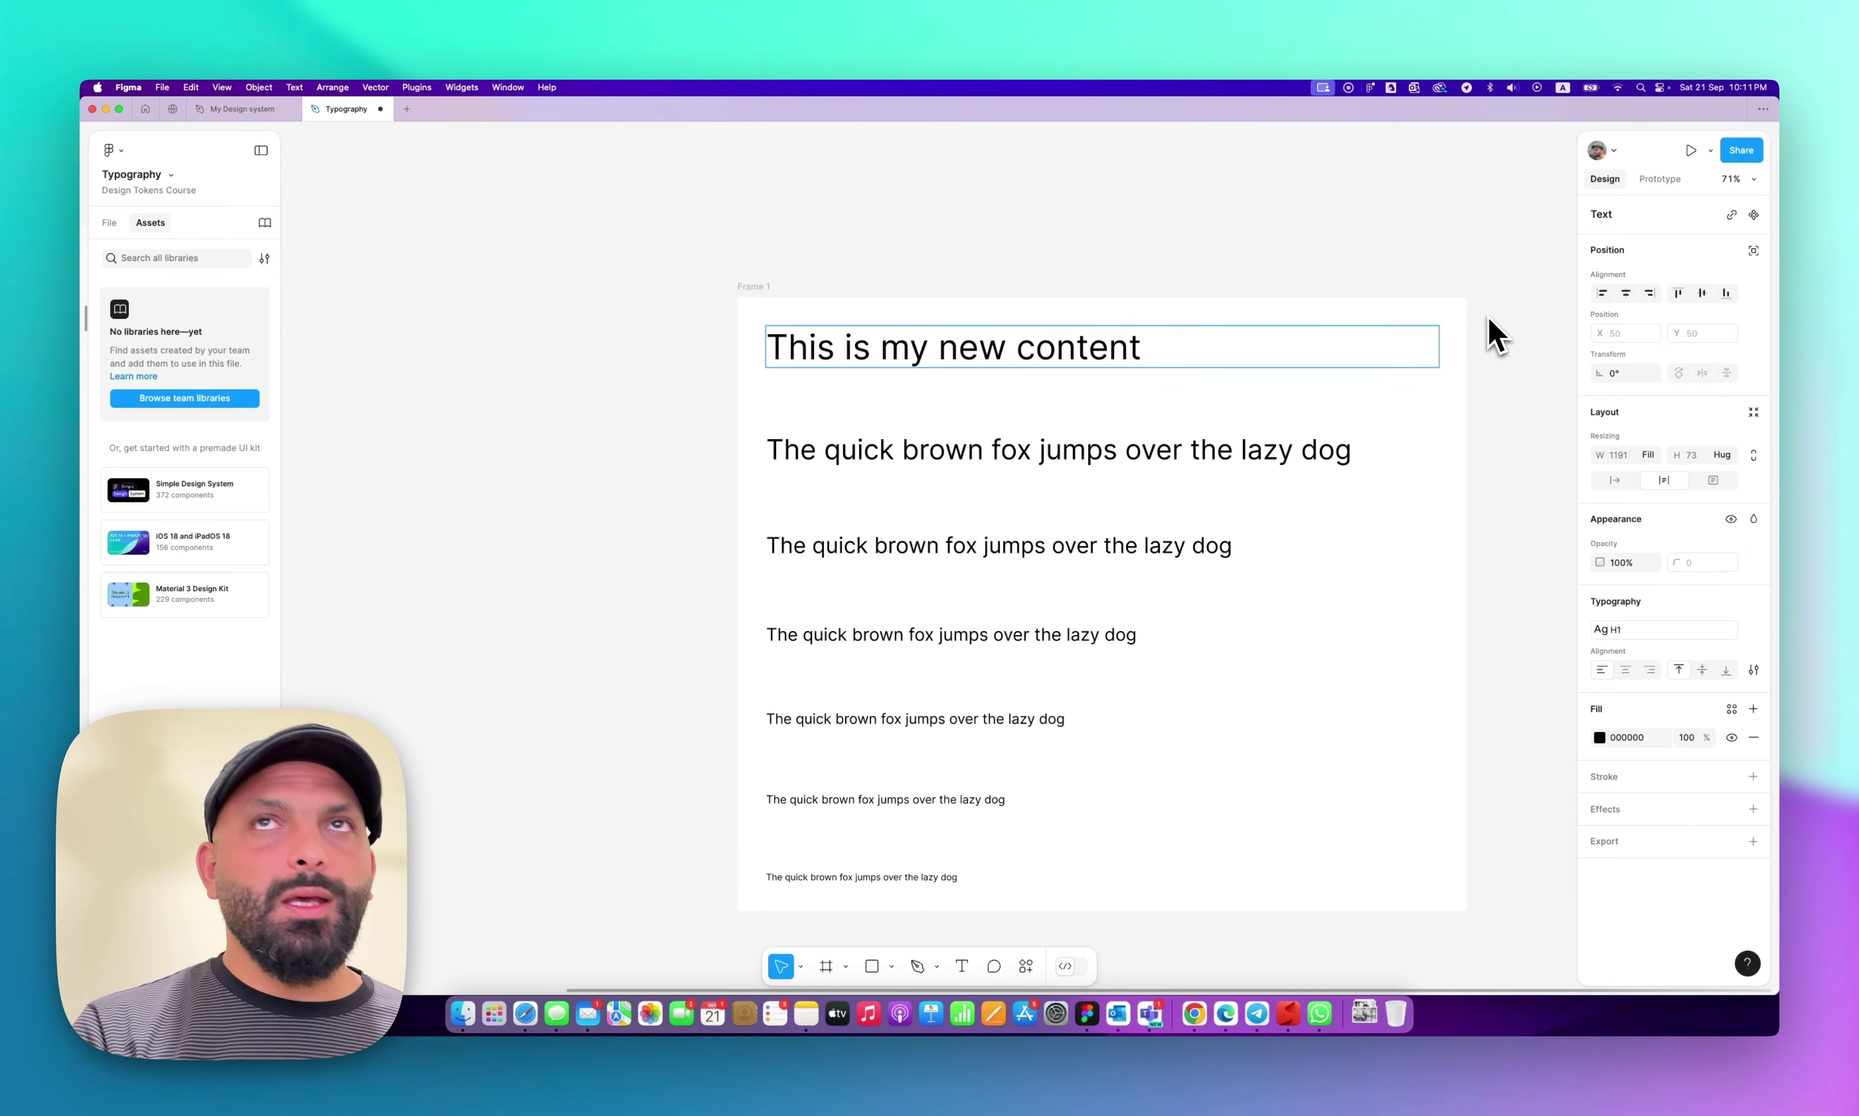
pyautogui.hotkey('ctrl', 'a')
pyautogui.hotkey('ctrl', 'c')
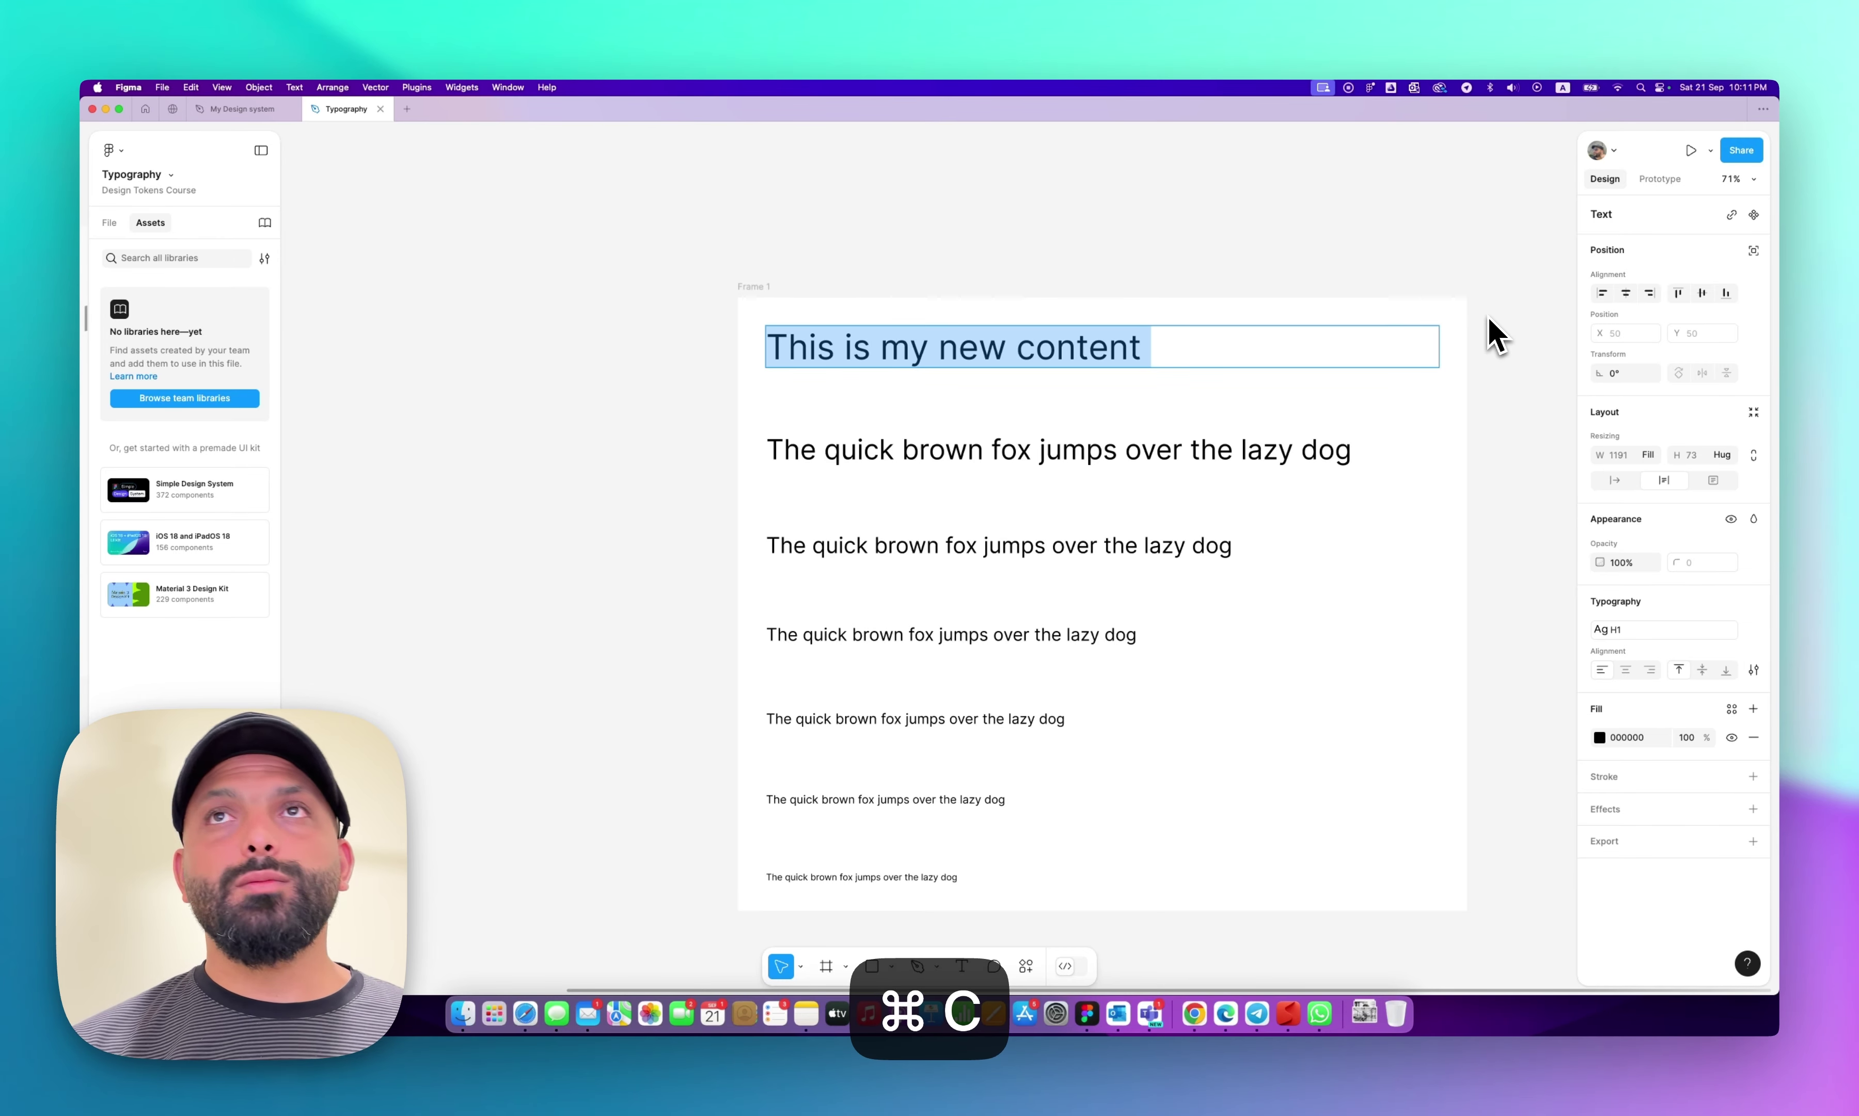
pyautogui.hotkey('ctrl', 'v')
pyautogui.hotkey('ctrl', 'v')
pyautogui.hotkey('ctrl', 'v')
pyautogui.hotkey('ctrl', 'v')
pyautogui.hotkey('ctrl', 'v')
pyautogui.hotkey('ctrl', 'v')
pyautogui.hotkey('ctrl', 'v')
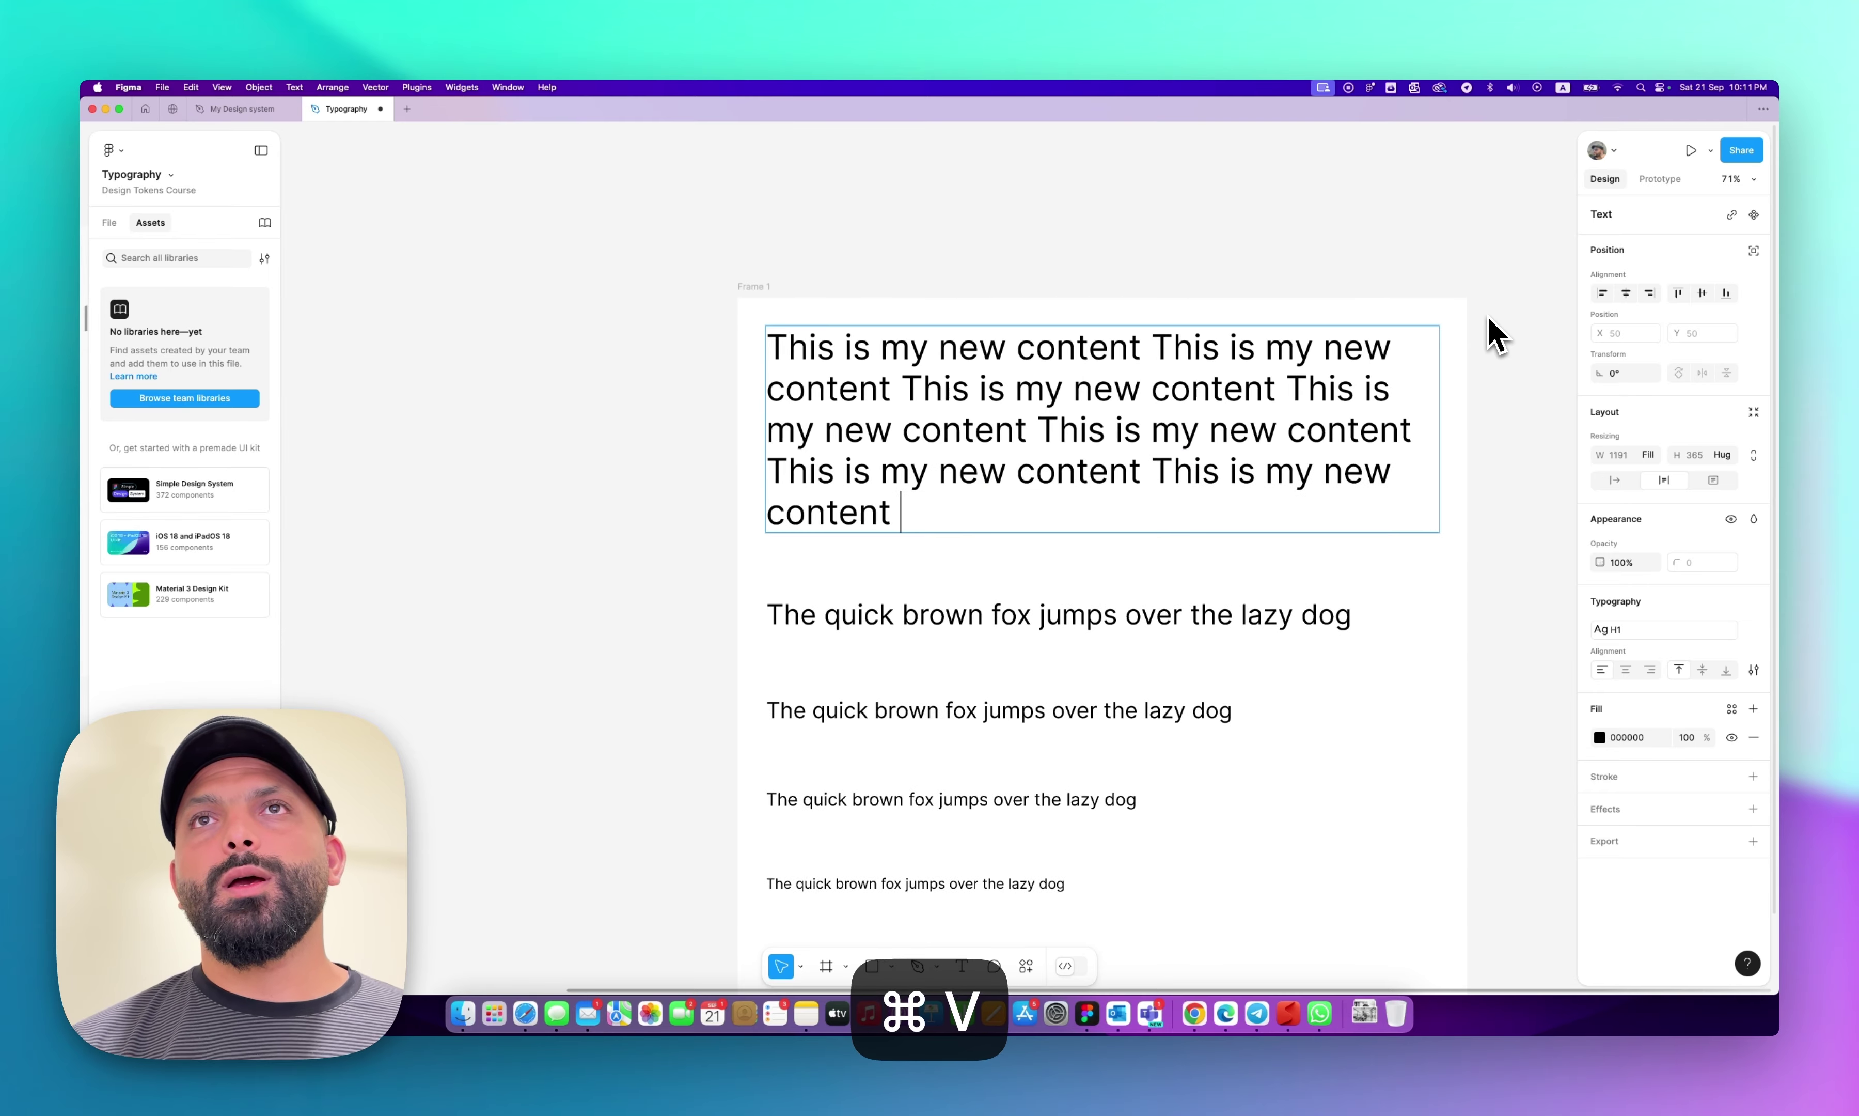
pyautogui.press('Escape')
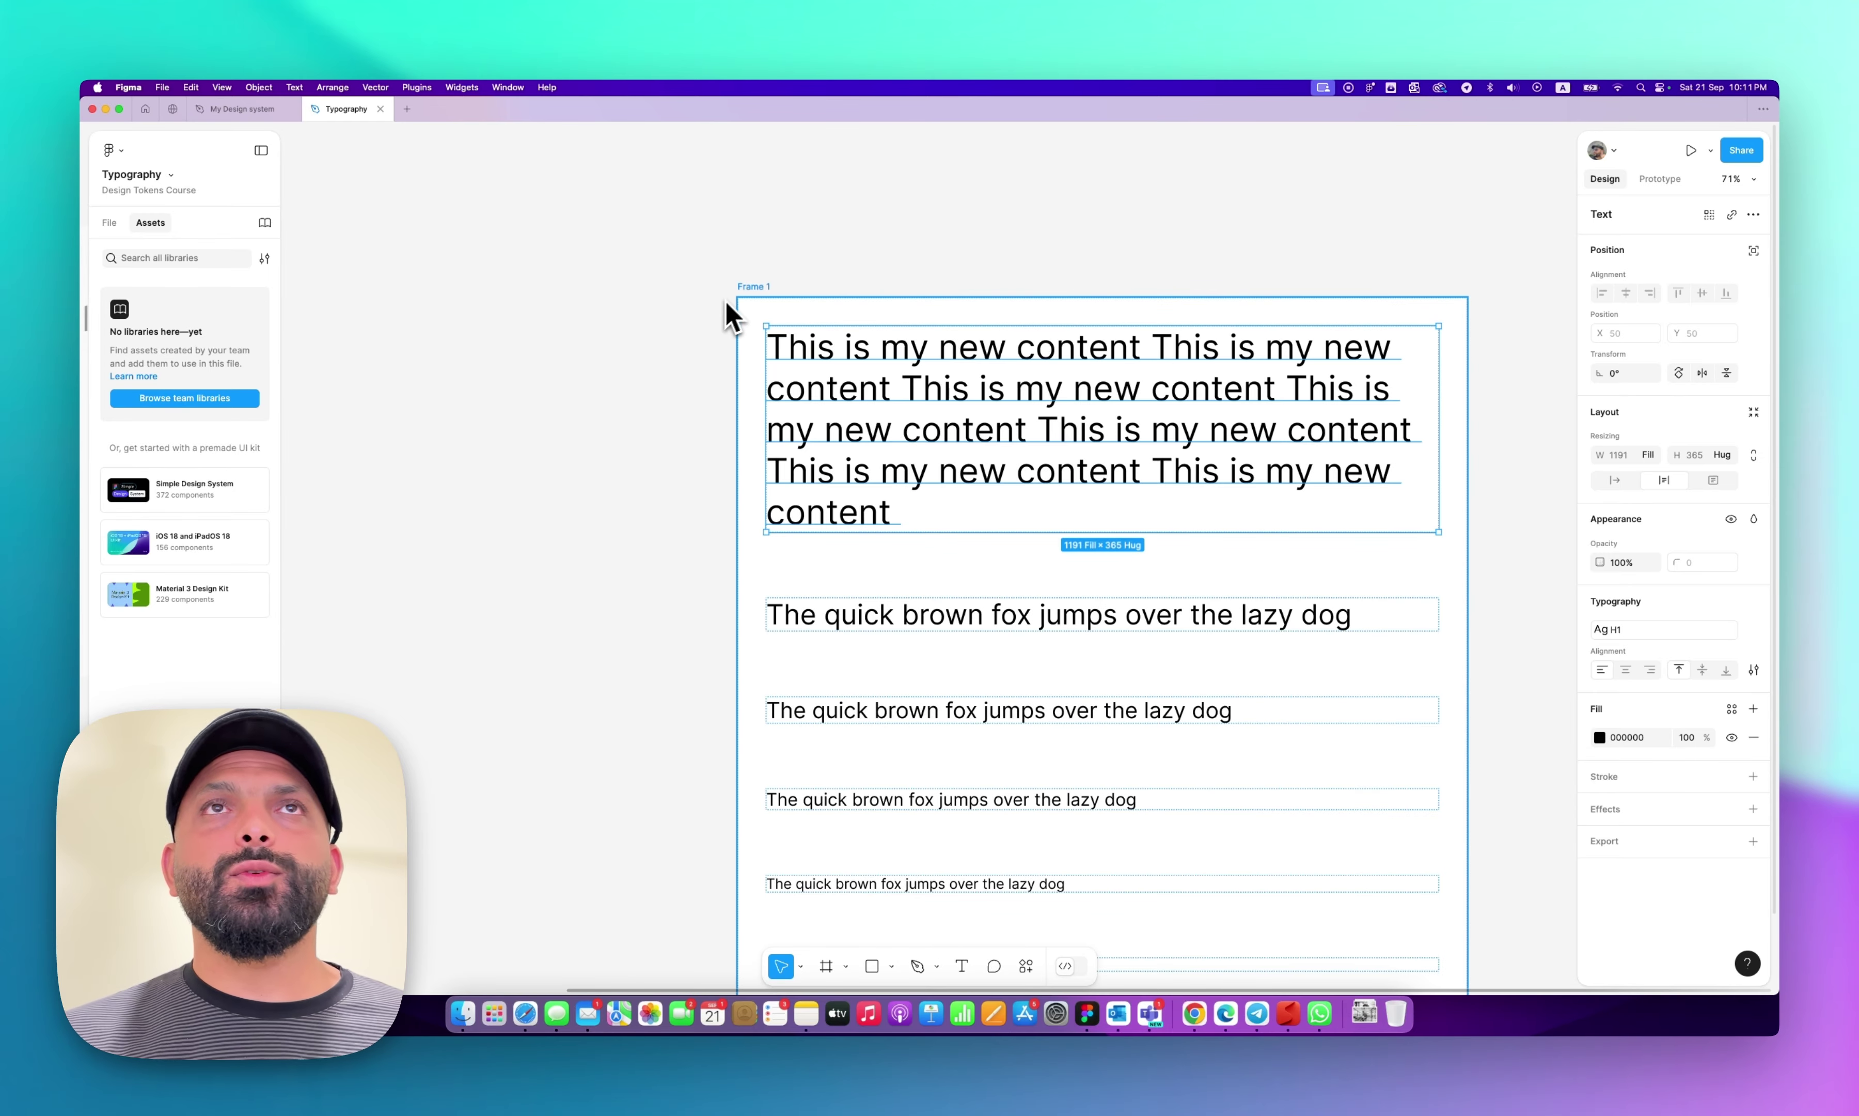
# Test how the text reflows by widening the auto layout frame to about 1325 and narrowing it to about 1149.
pyautogui.scroll(-2, 727, 313)
pyautogui.click(746, 299)
pyautogui.moveTo(1320, 507)
pyautogui.mouseDown()
pyautogui.moveTo(1604, 520)
pyautogui.moveTo(1152, 488)
pyautogui.moveTo(1350, 487)
pyautogui.mouseUp()
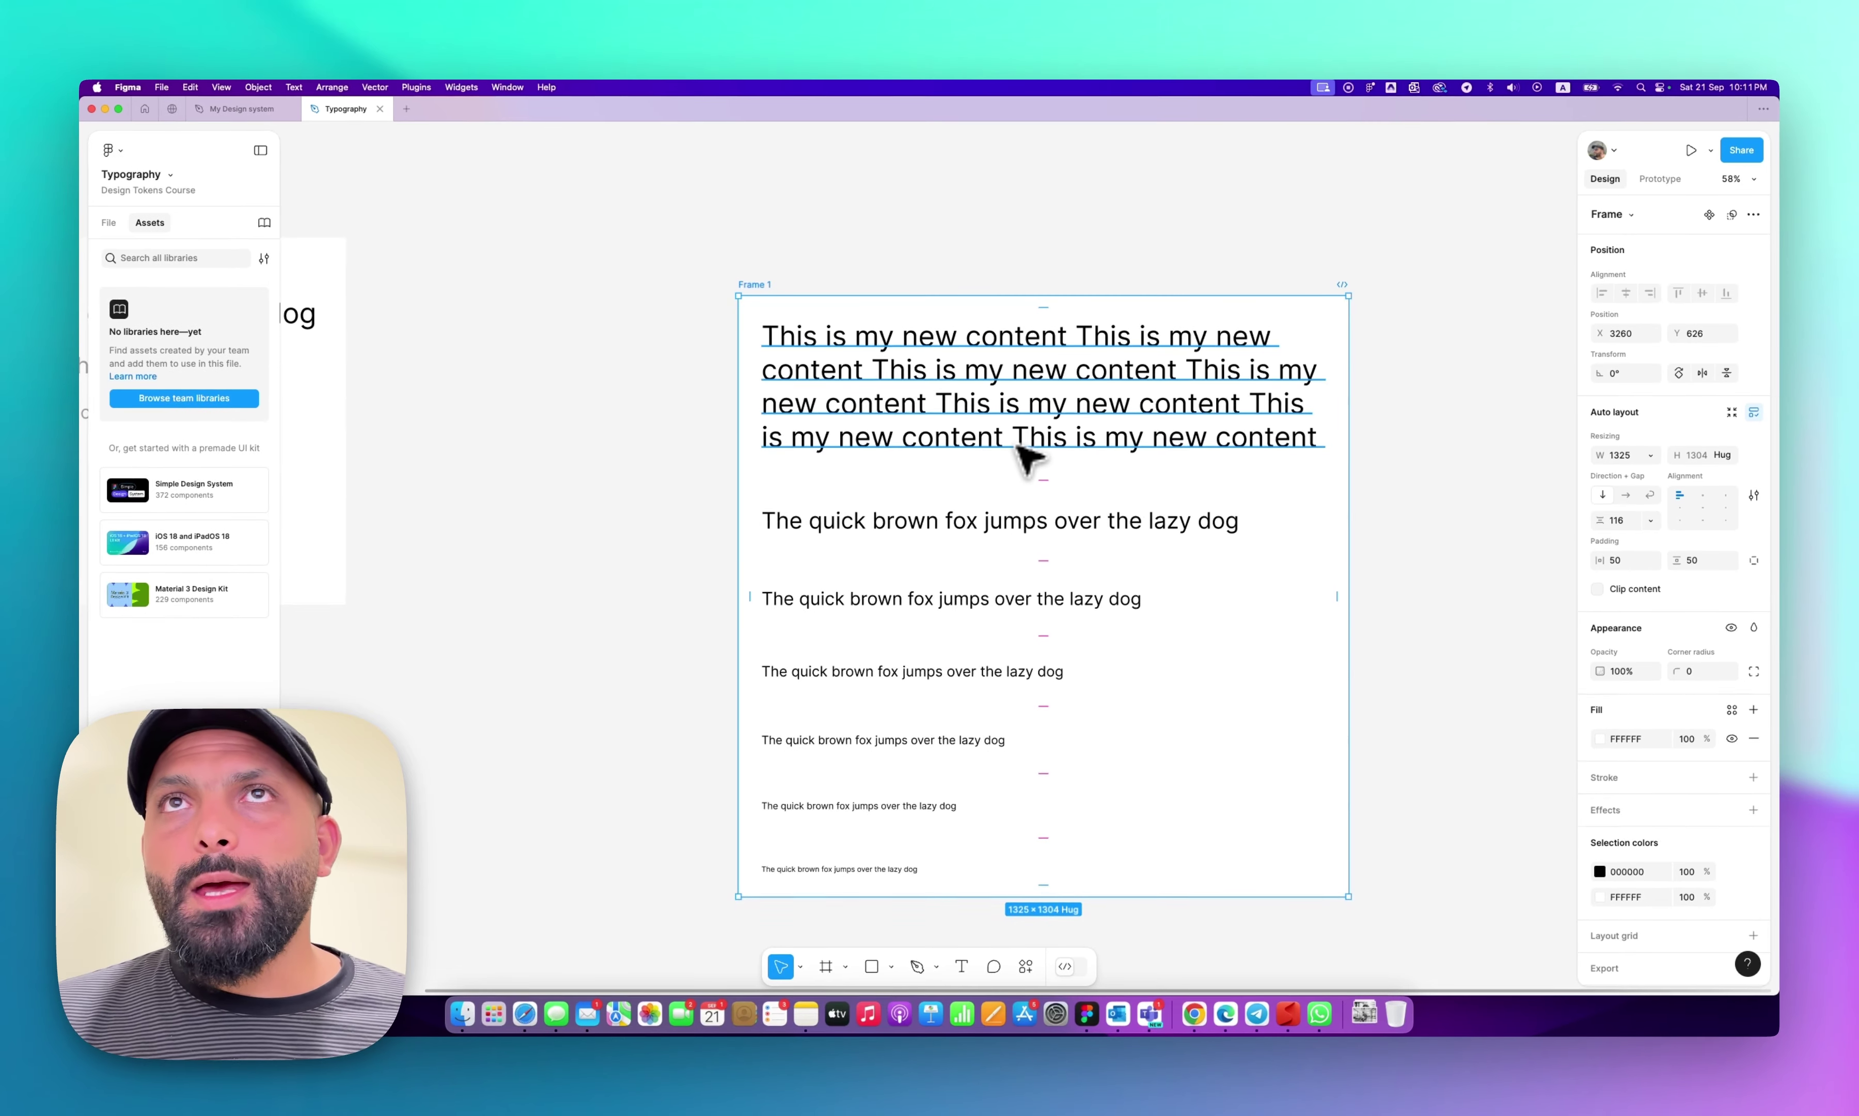
pyautogui.click(1351, 450)
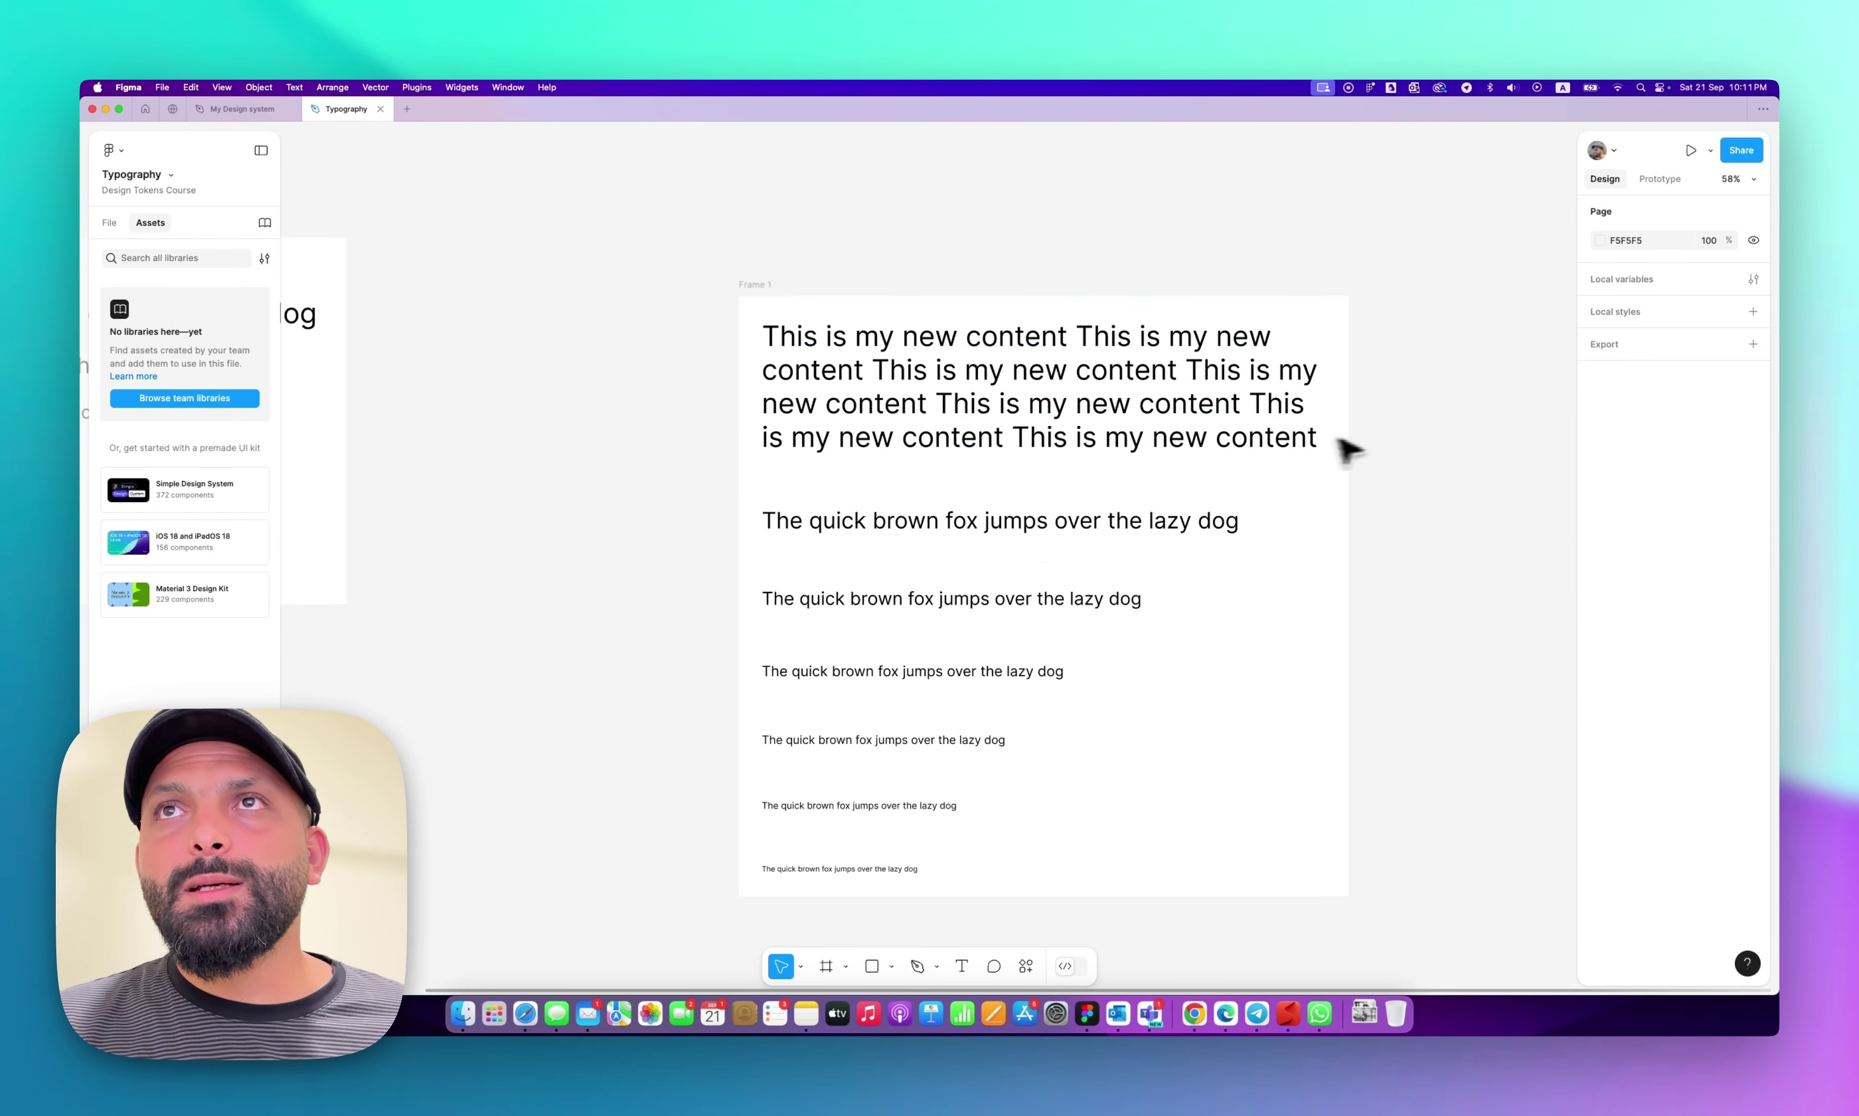
pyautogui.click(1348, 460)
pyautogui.moveTo(1351, 473); pyautogui.dragTo(1270, 478)
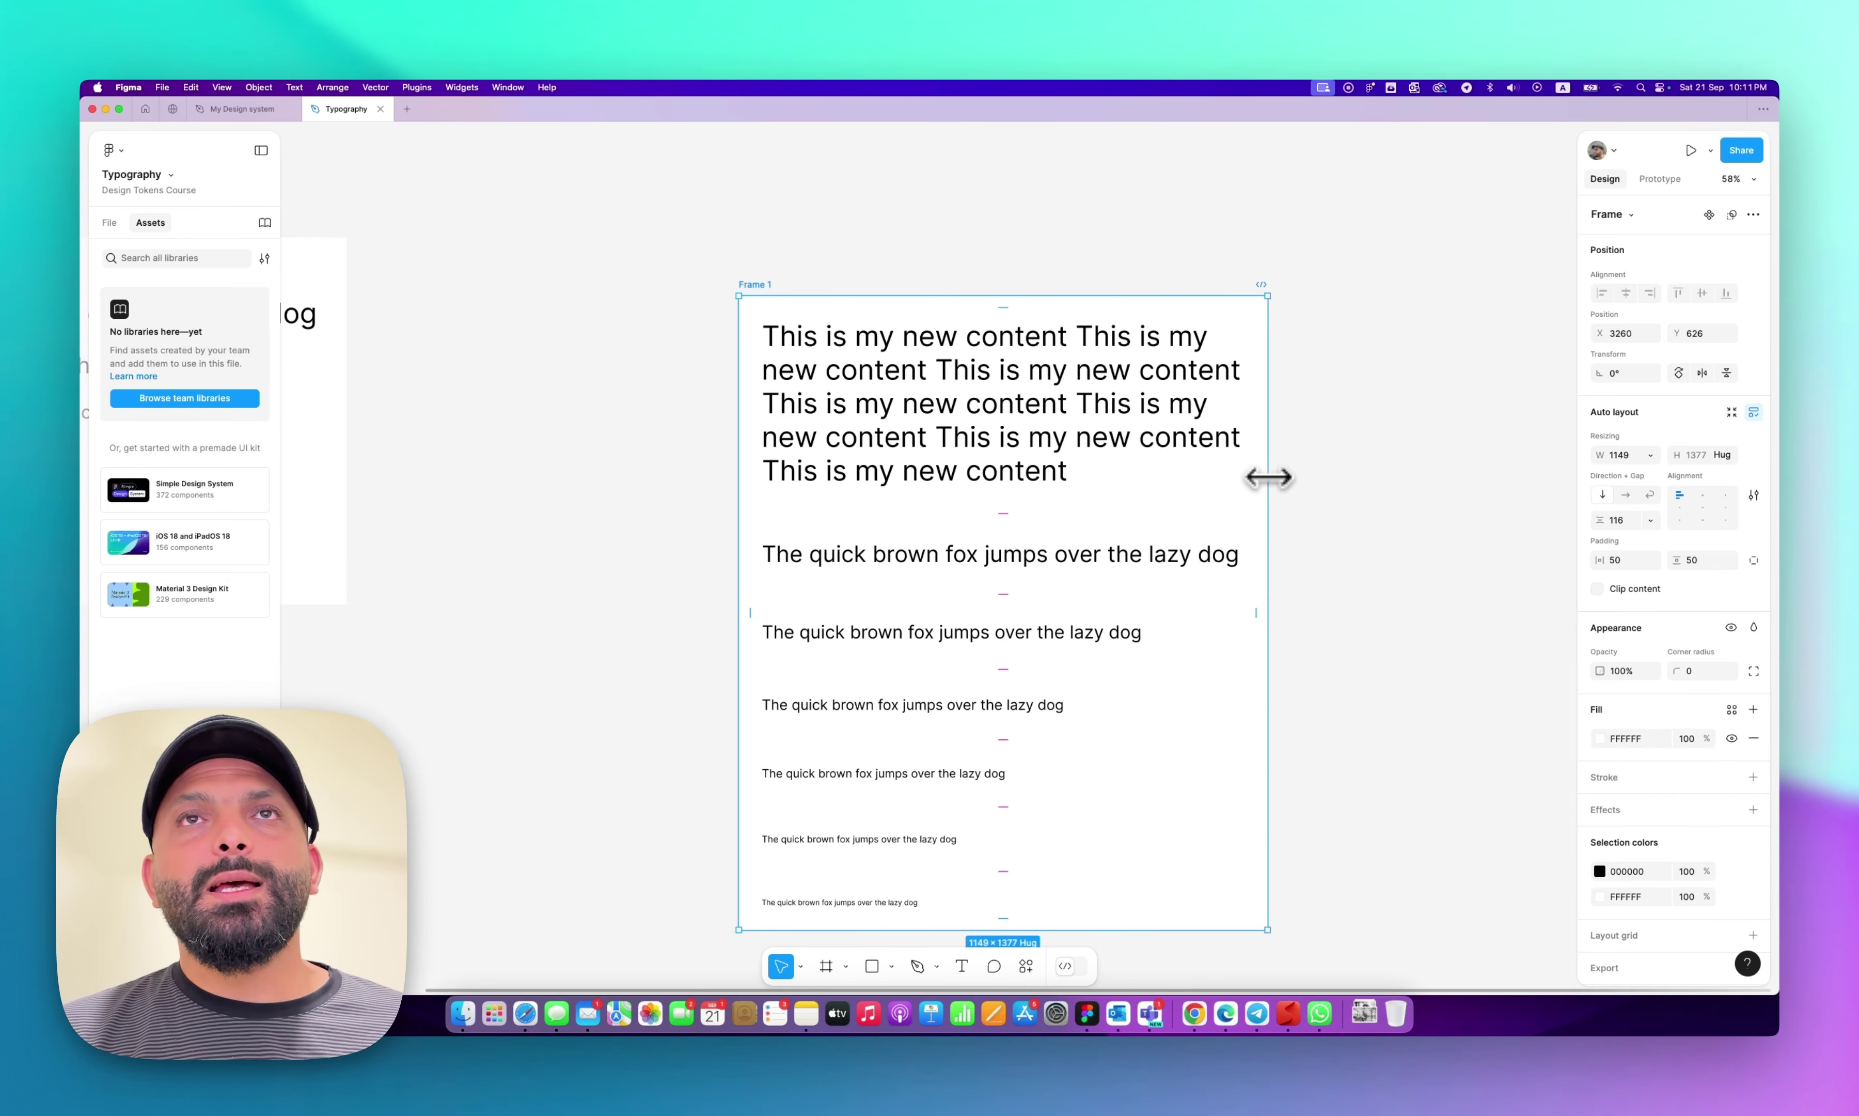
# Switch to the My Design system file and recolour all seven sample text lines with the blue fill 5060DC.
pyautogui.click(242, 109)
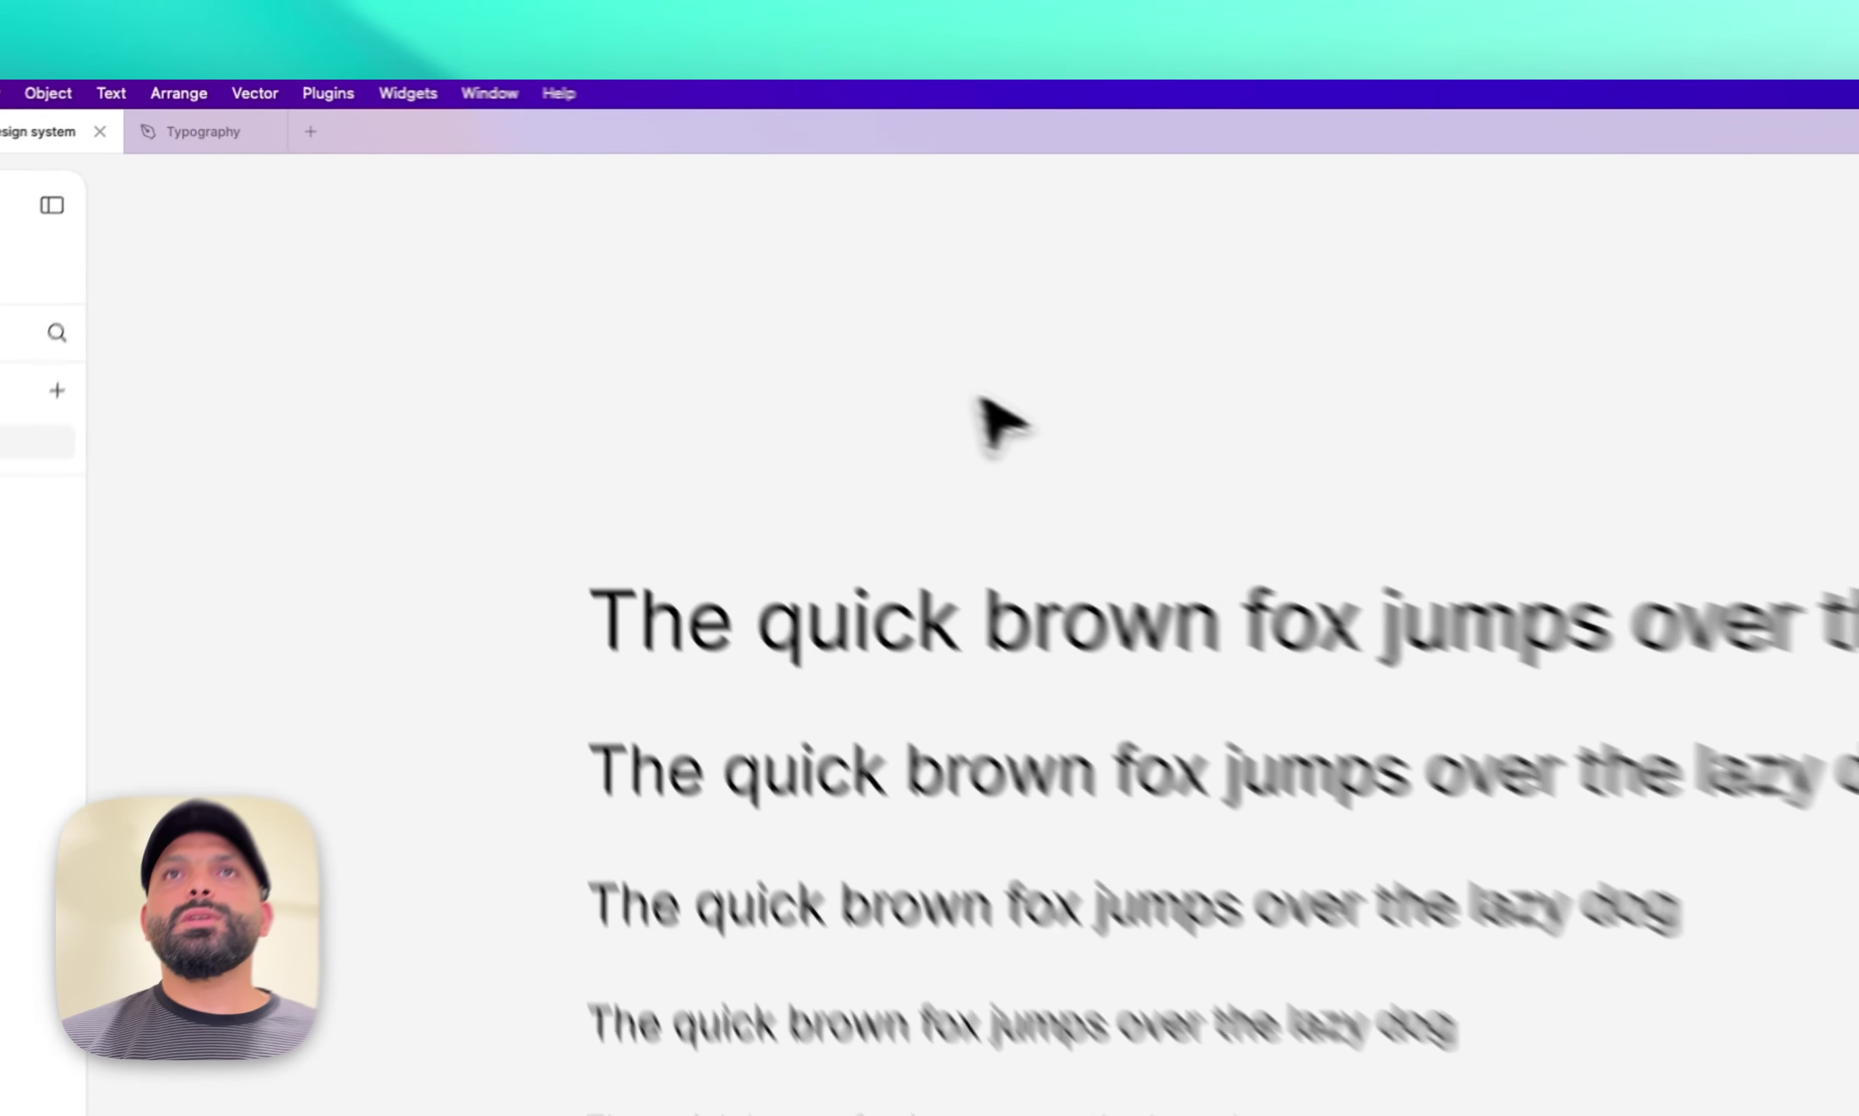
pyautogui.moveTo(981, 400); pyautogui.dragTo(1439, 983)
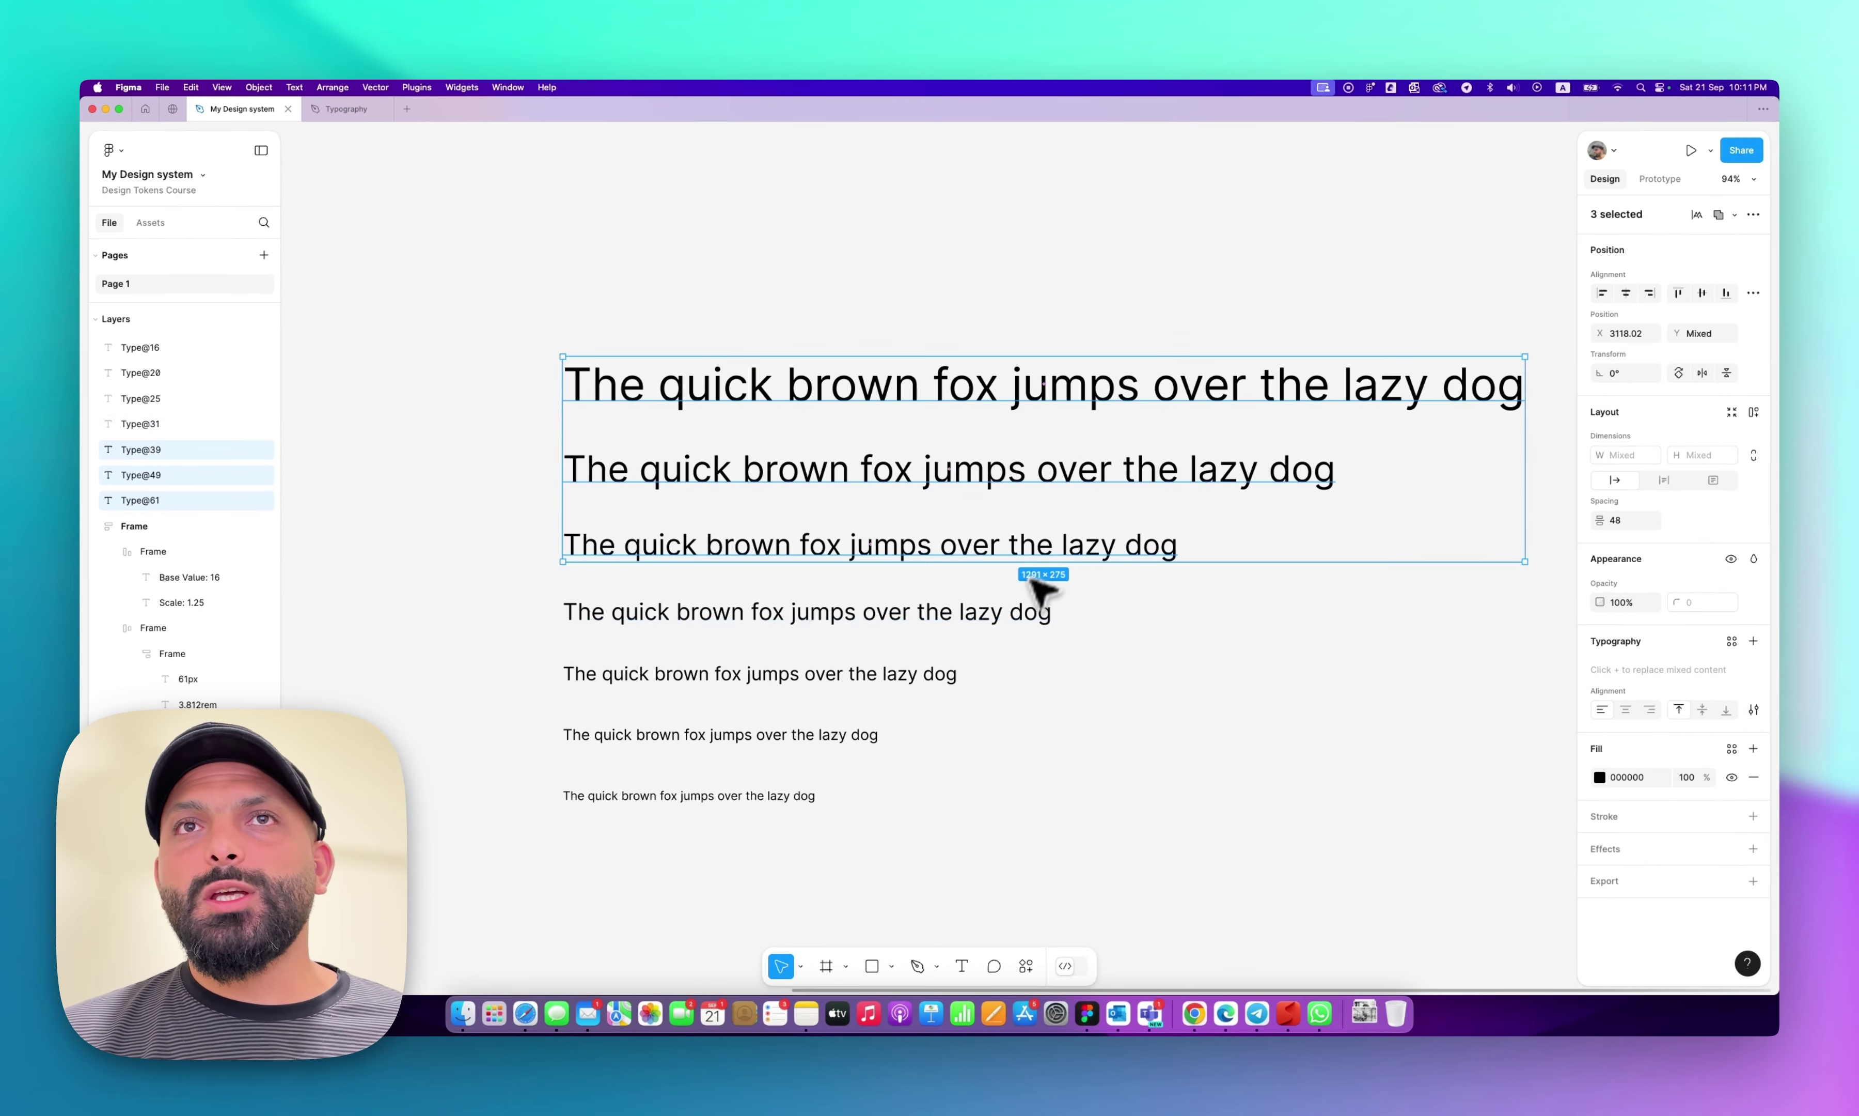
pyautogui.moveTo(1040, 590); pyautogui.dragTo(830, 792)
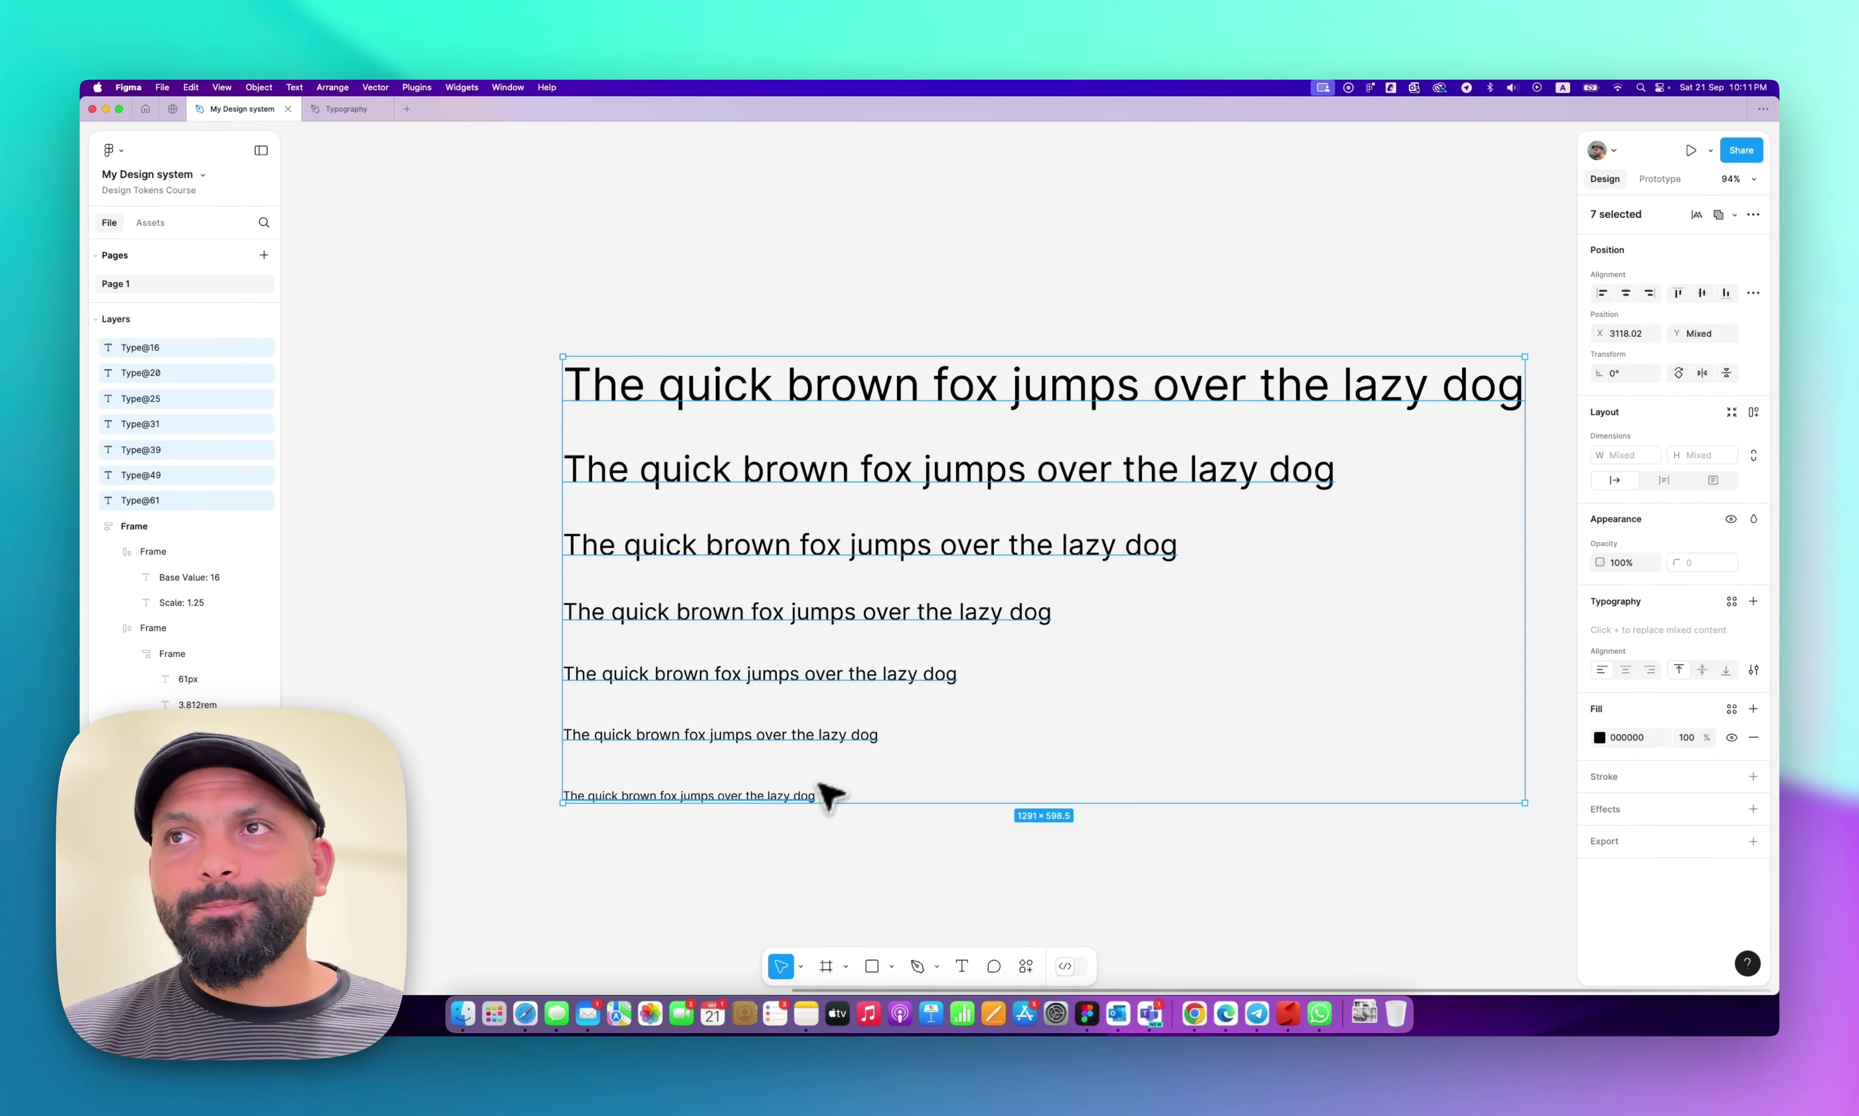
pyautogui.click(1599, 737)
pyautogui.moveTo(1552, 803); pyautogui.dragTo(1517, 806)
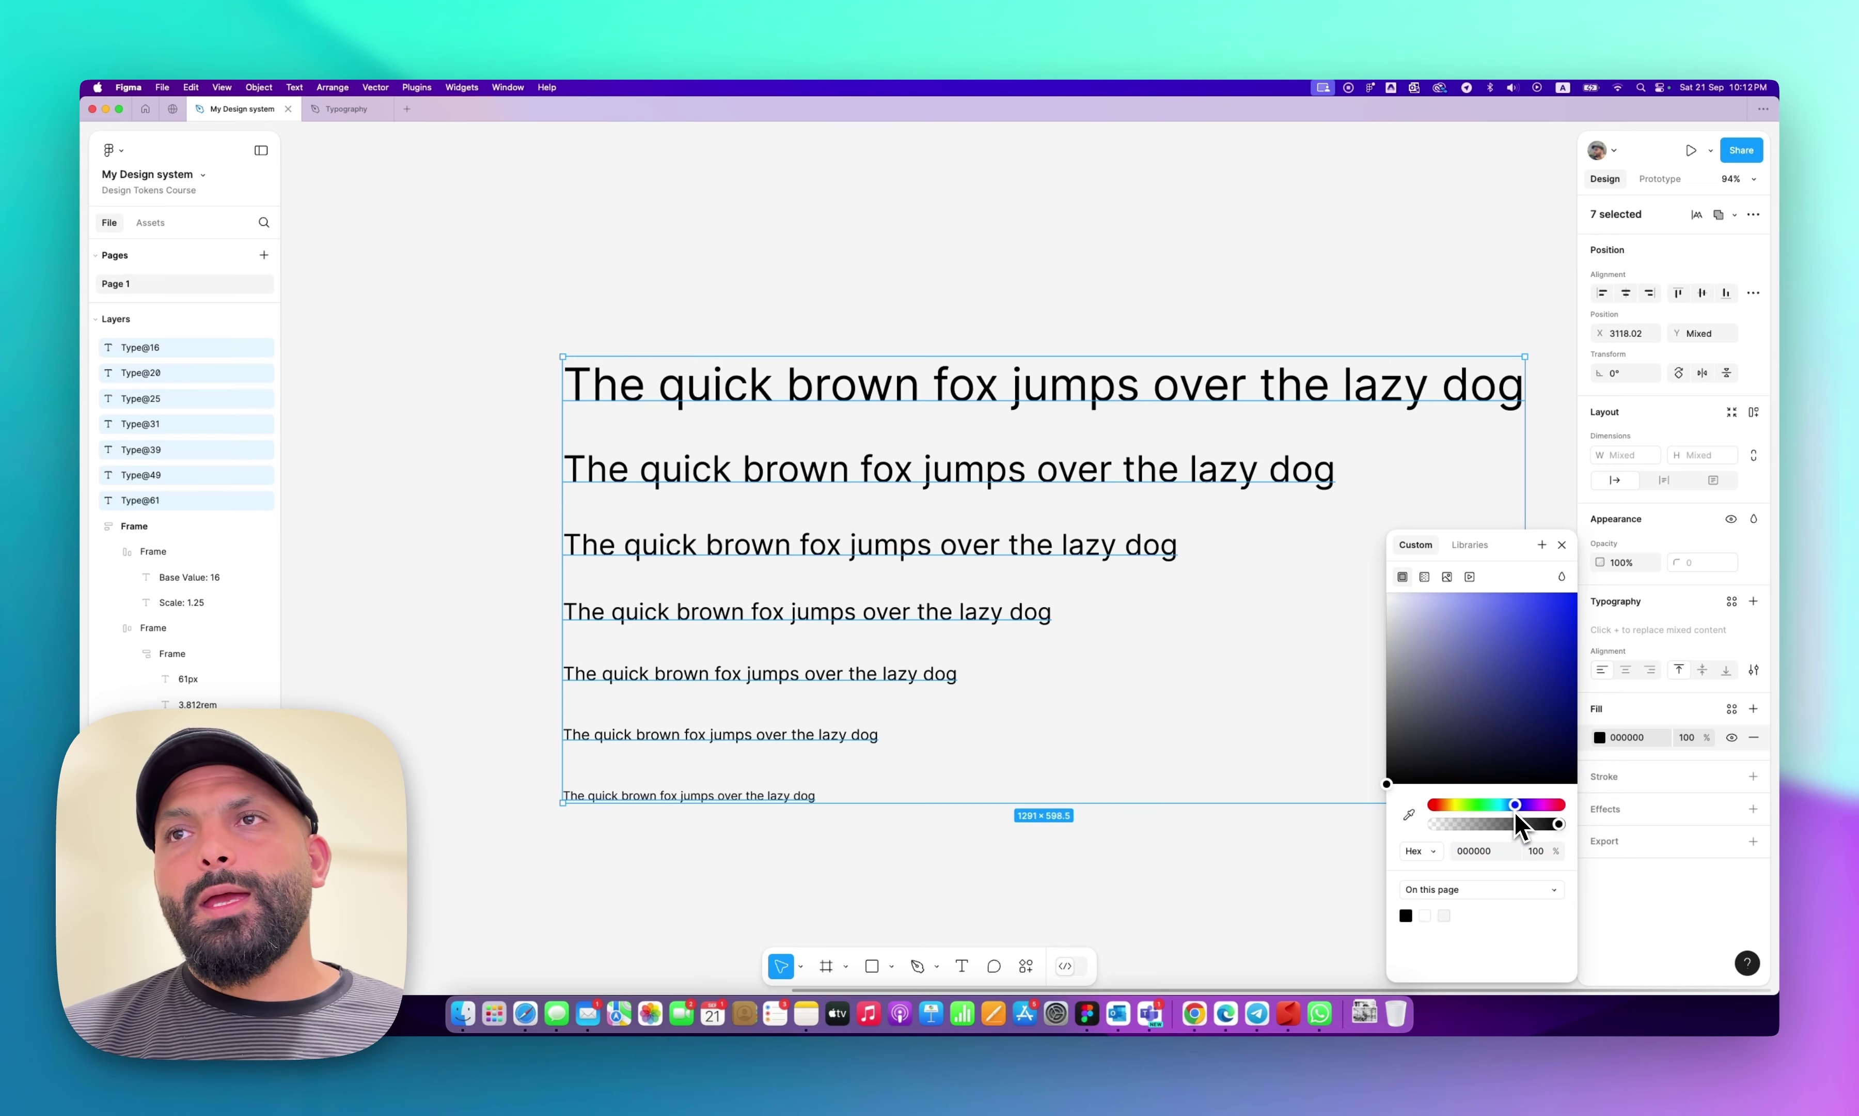
pyautogui.click(1508, 619)
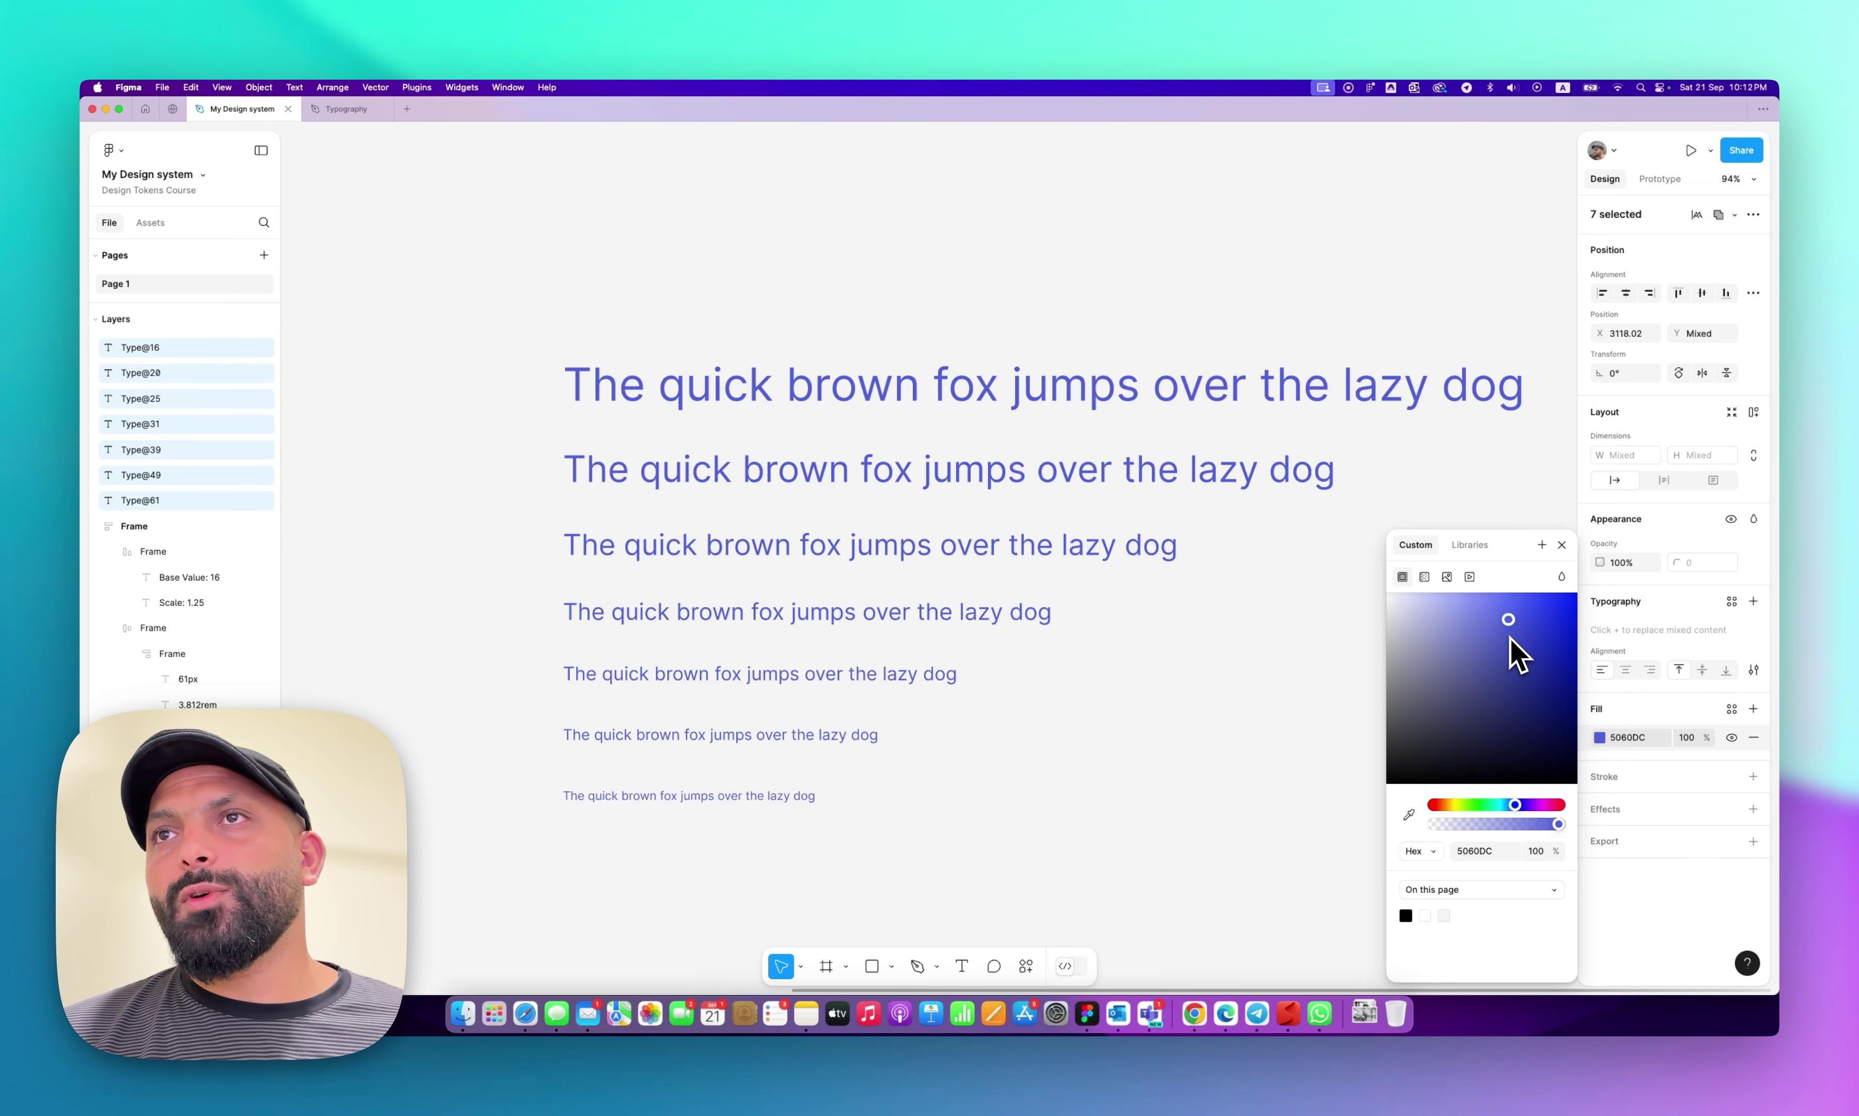
pyautogui.click(1298, 672)
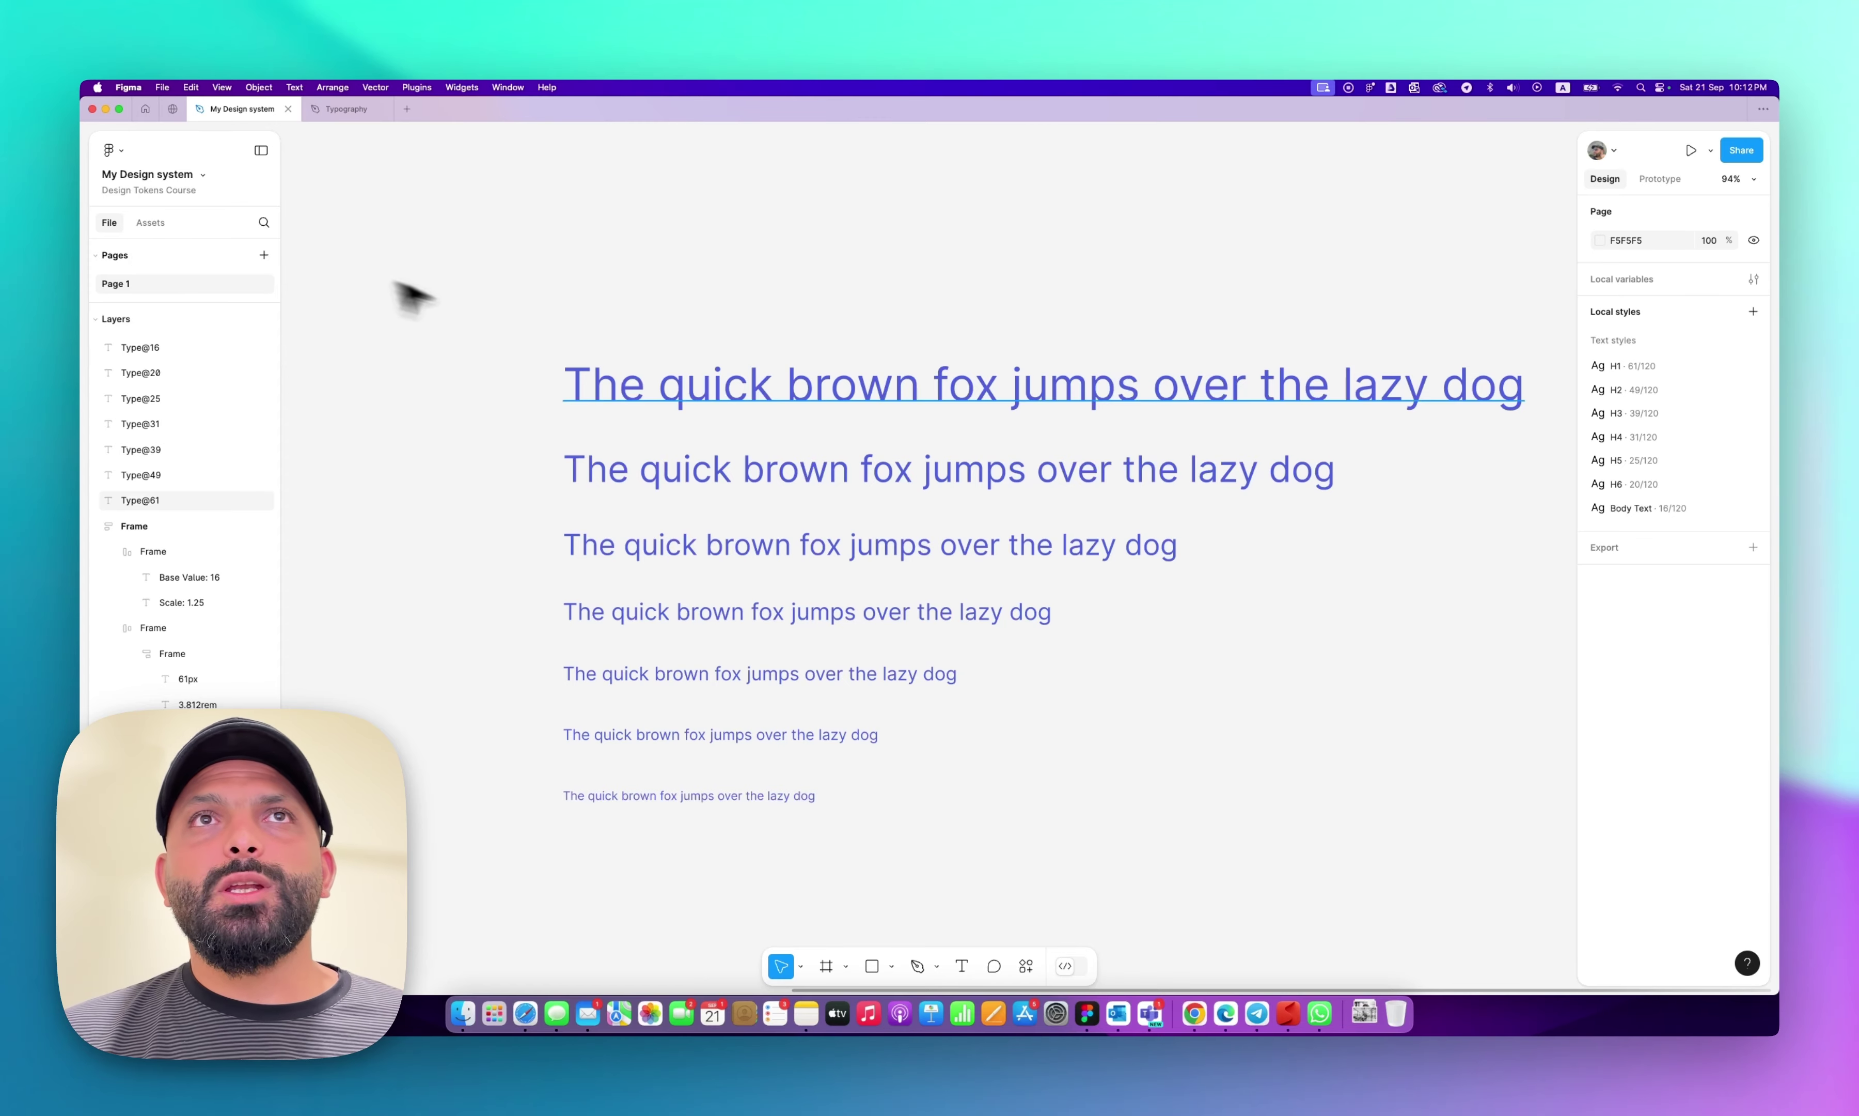
pyautogui.click(707, 368)
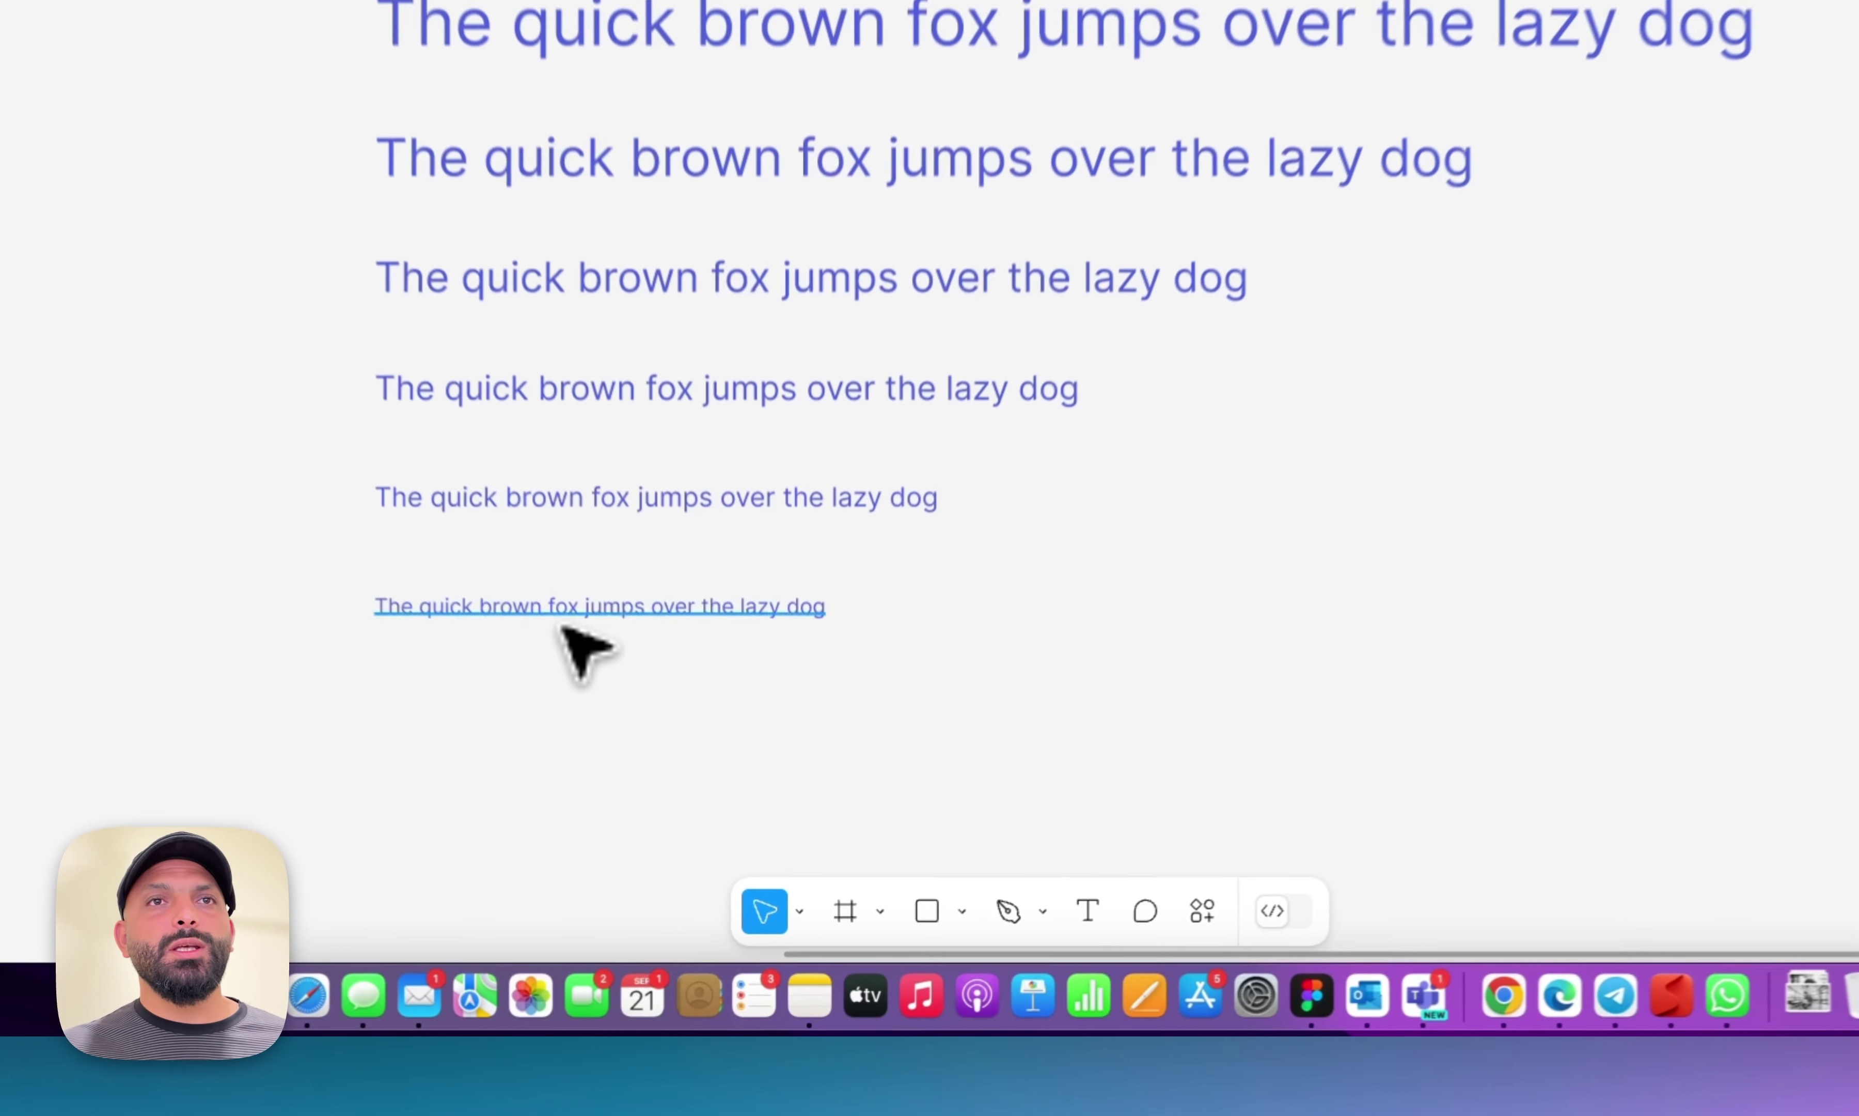
# Duplicate the smallest sample line just below itself and detach the copy from its text style.
pyautogui.click(688, 798)
pyautogui.moveTo(699, 796); pyautogui.dragTo(699, 821)
pyautogui.moveTo(607, 627); pyautogui.dragTo(604, 623)
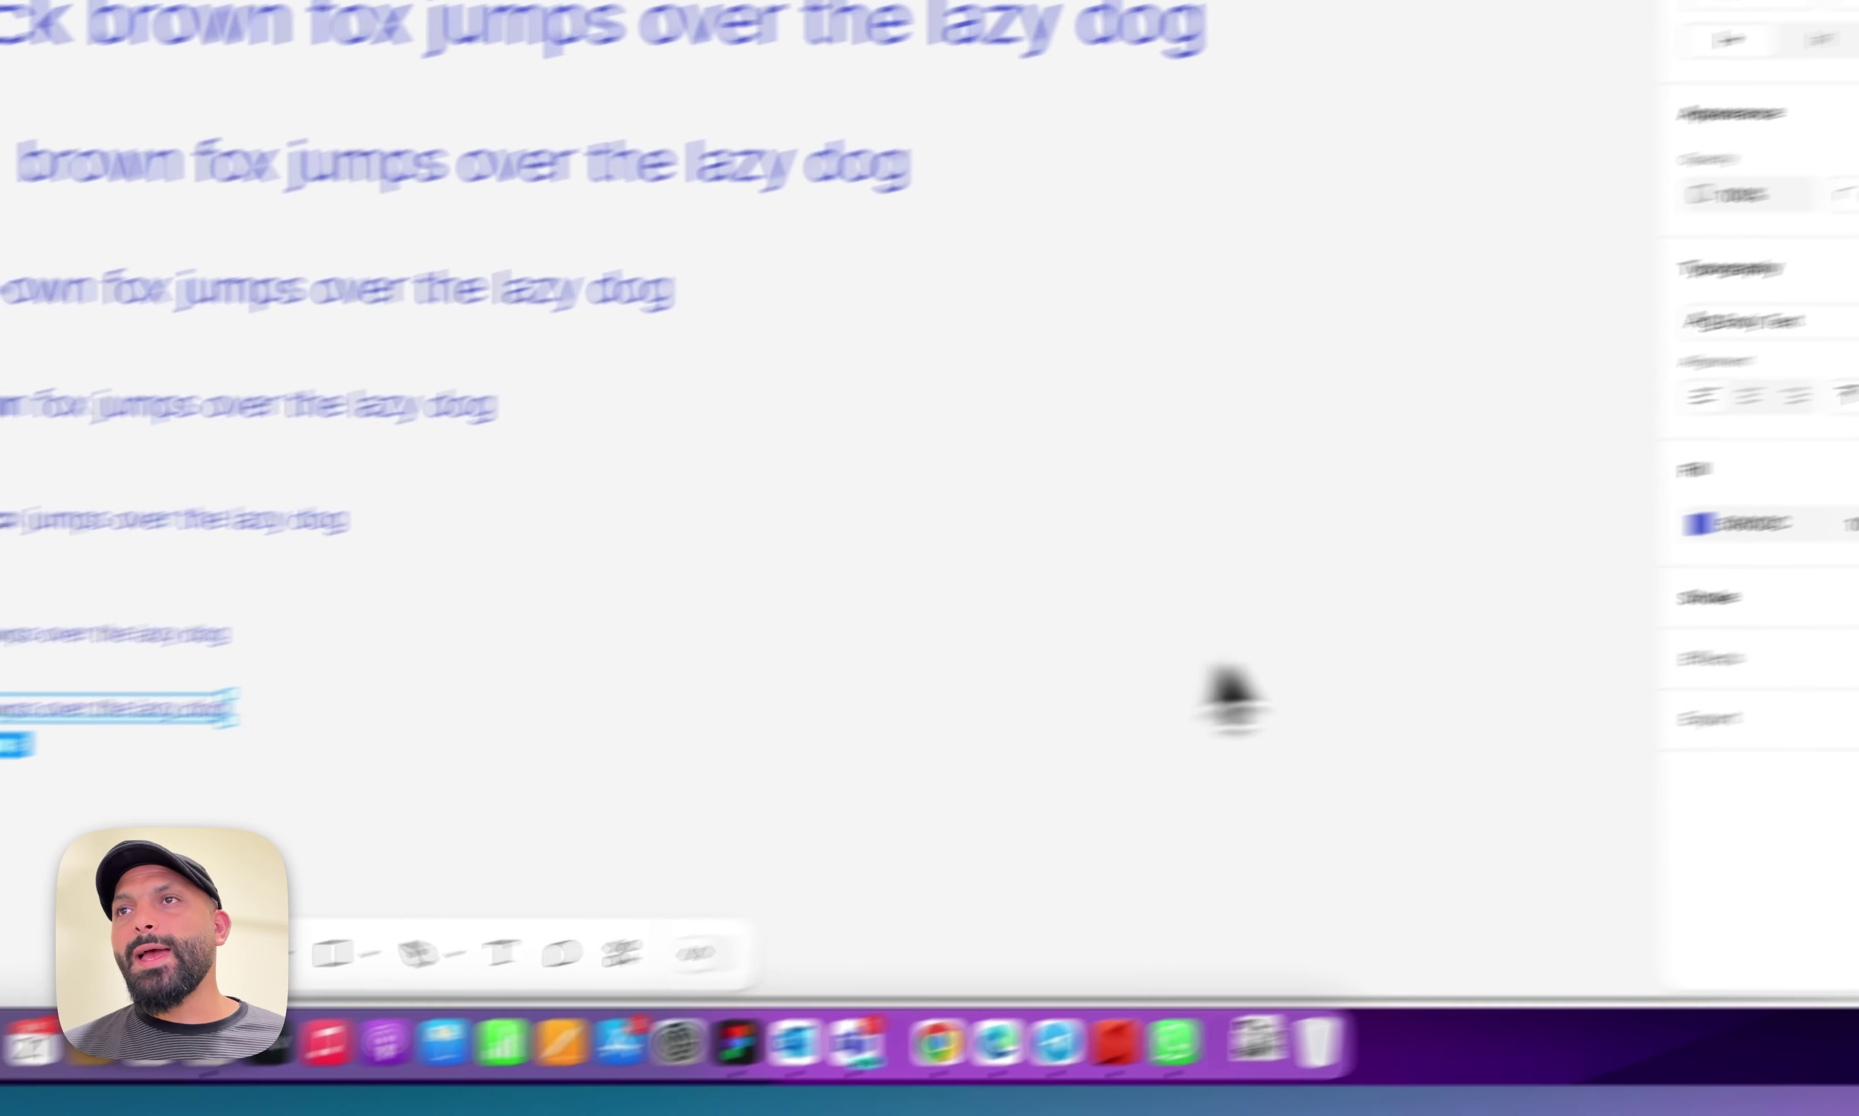
pyautogui.click(1728, 382)
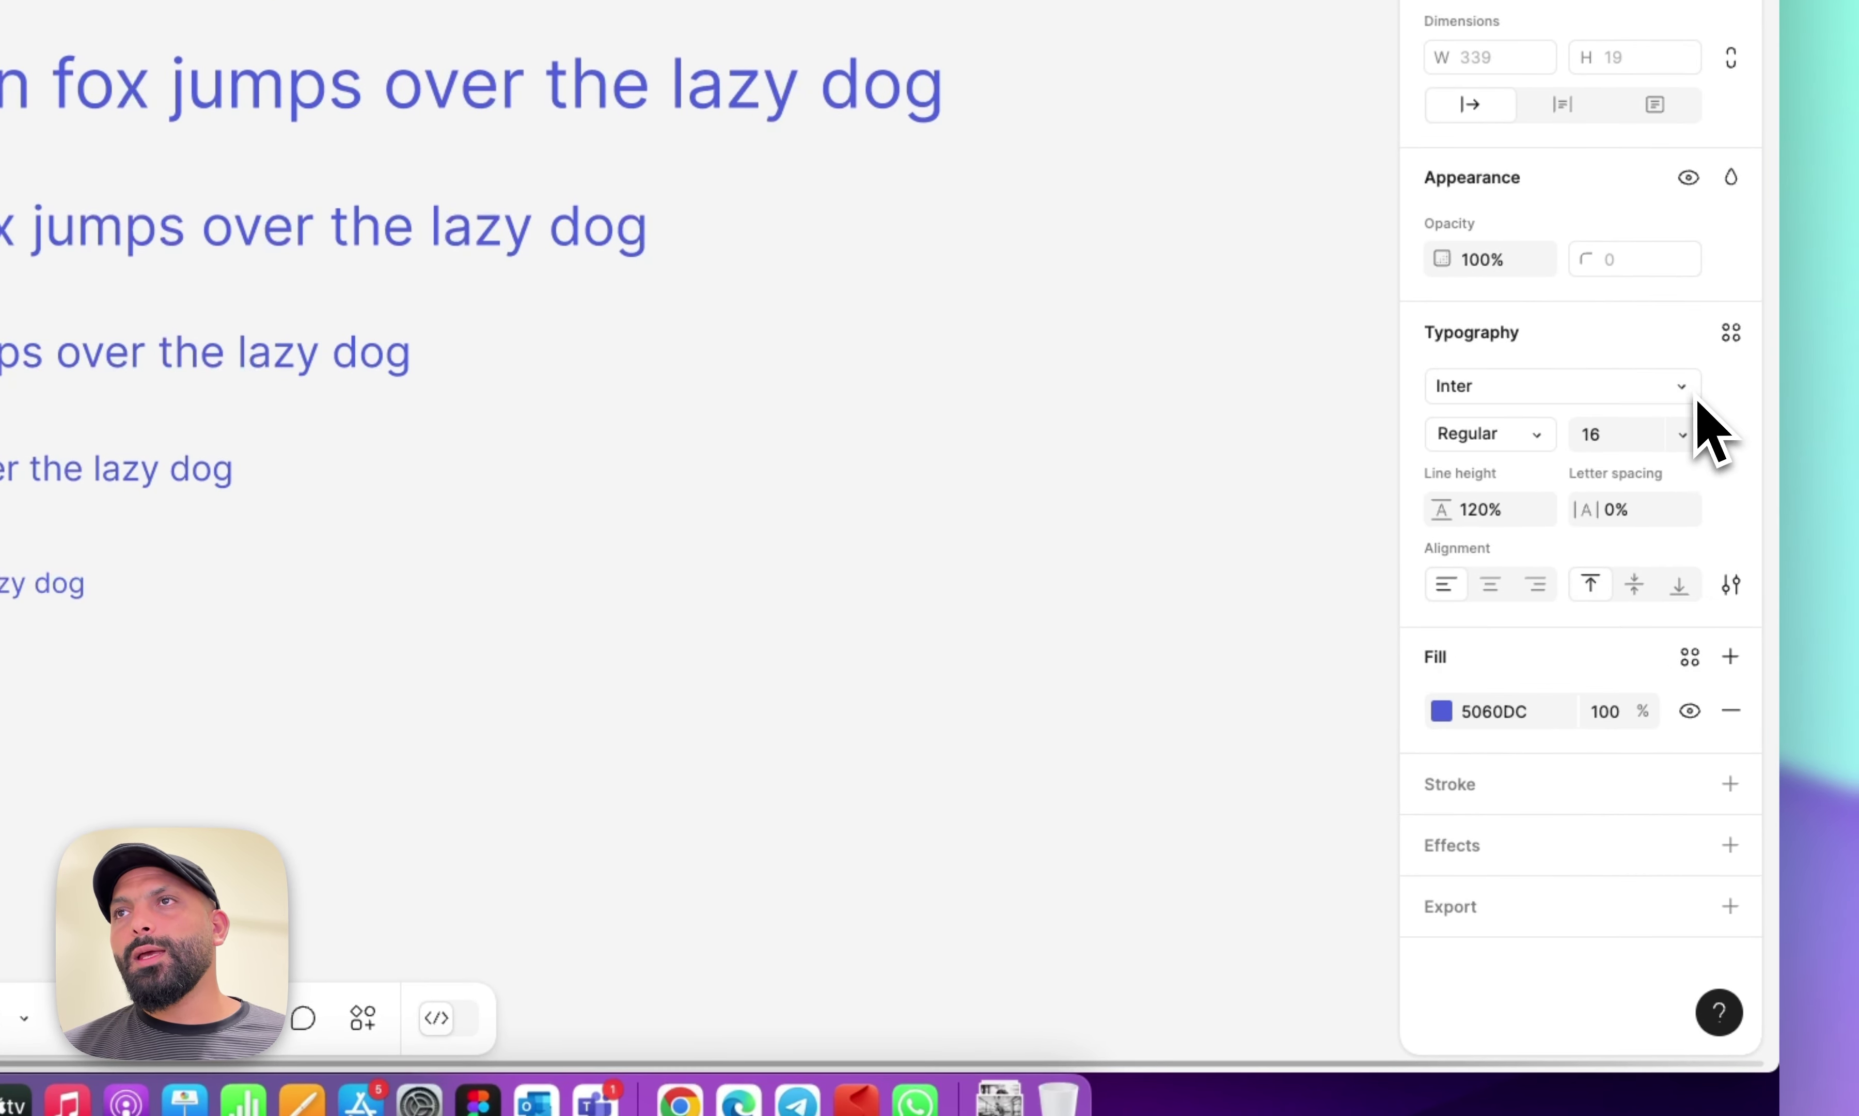
# Create a new text style named "XS text" from the detached copy.
pyautogui.click(1731, 334)
pyautogui.click(1711, 391)
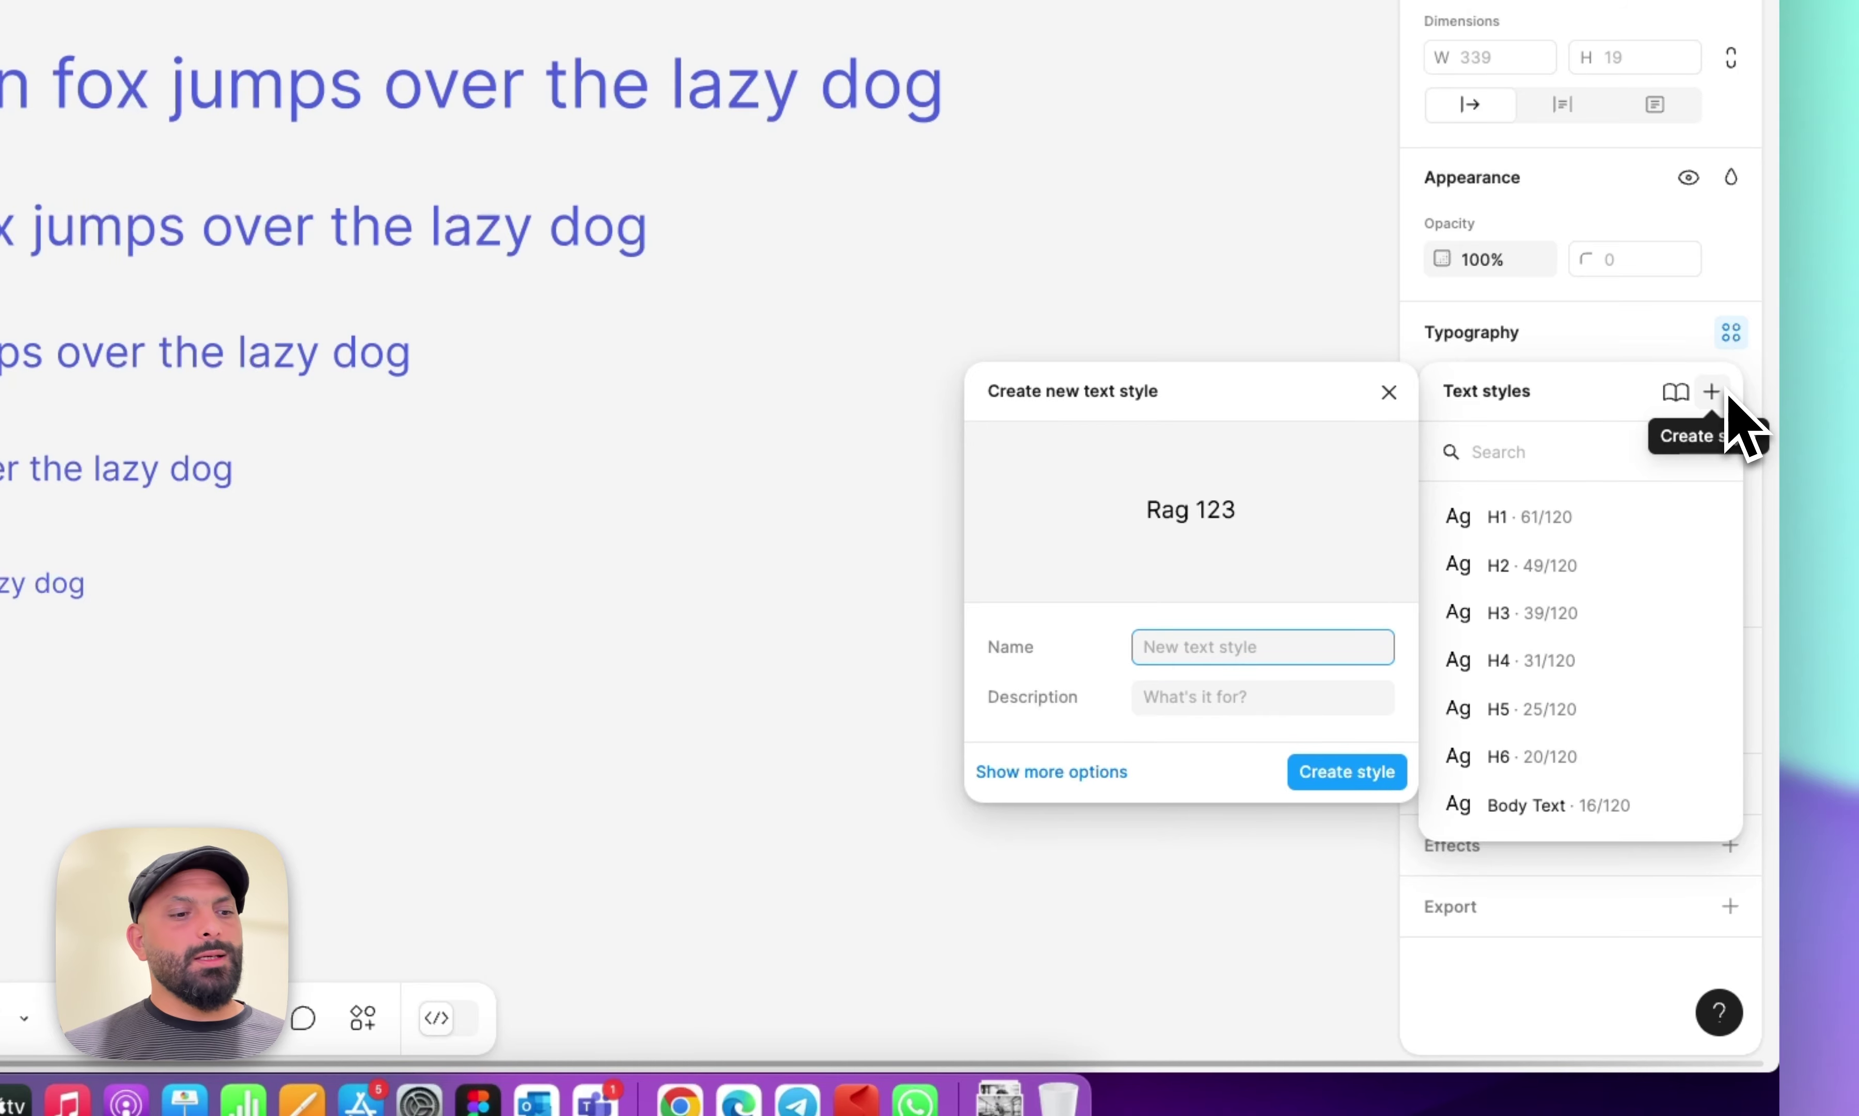
pyautogui.write('XS')
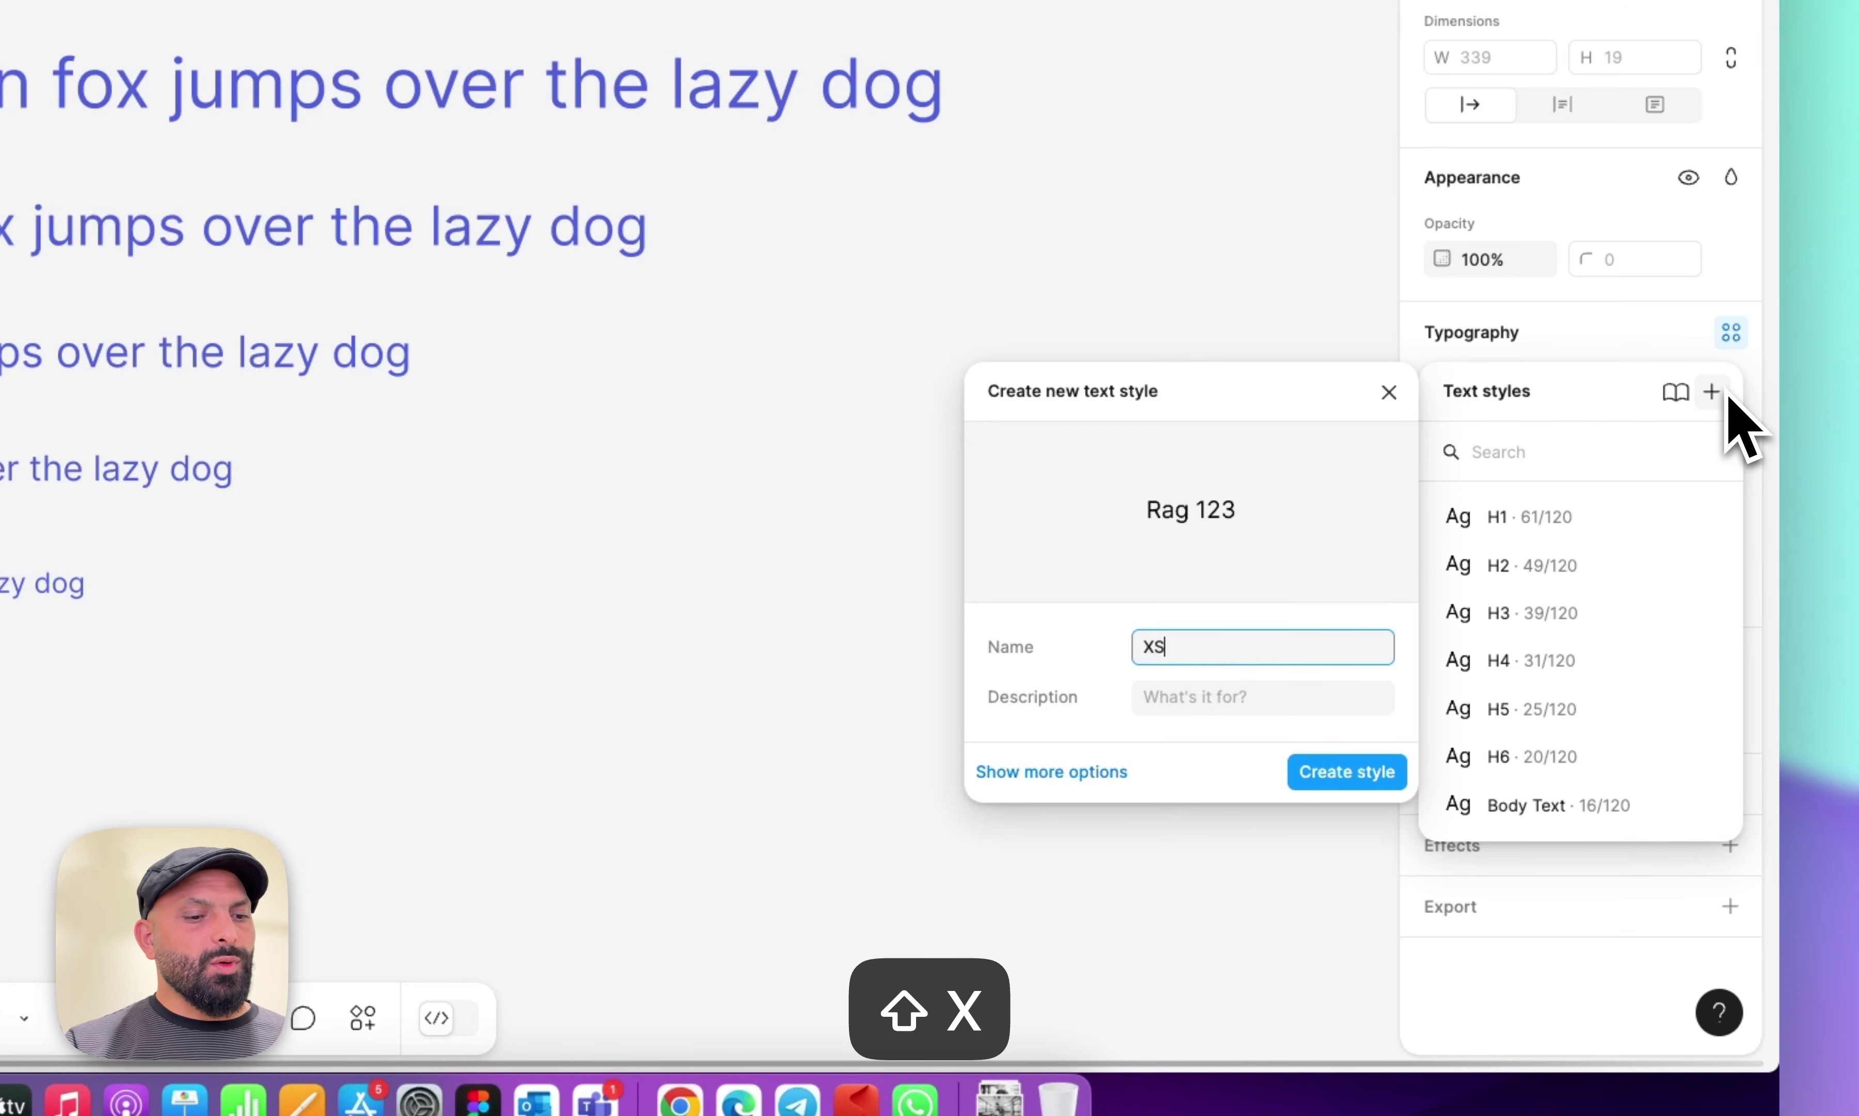
pyautogui.write(' text')
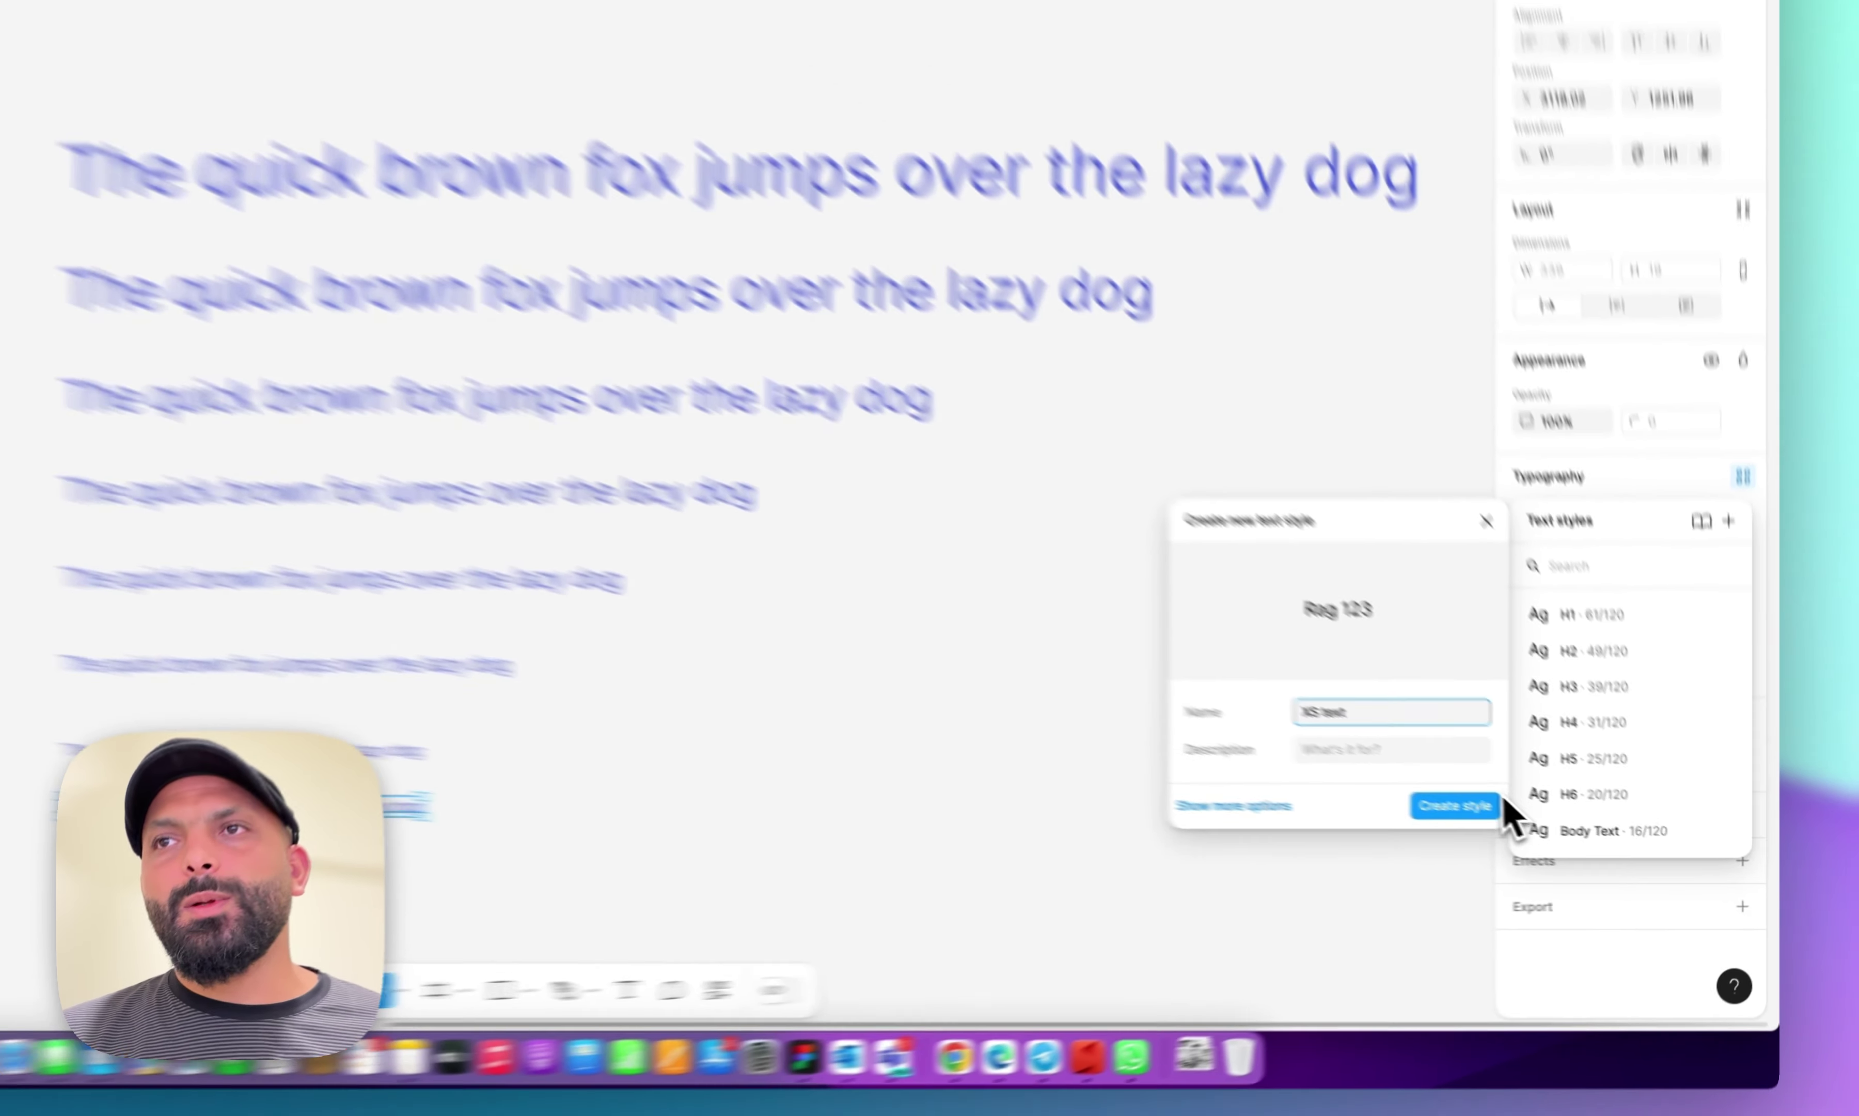
pyautogui.click(1347, 771)
pyautogui.click(479, 355)
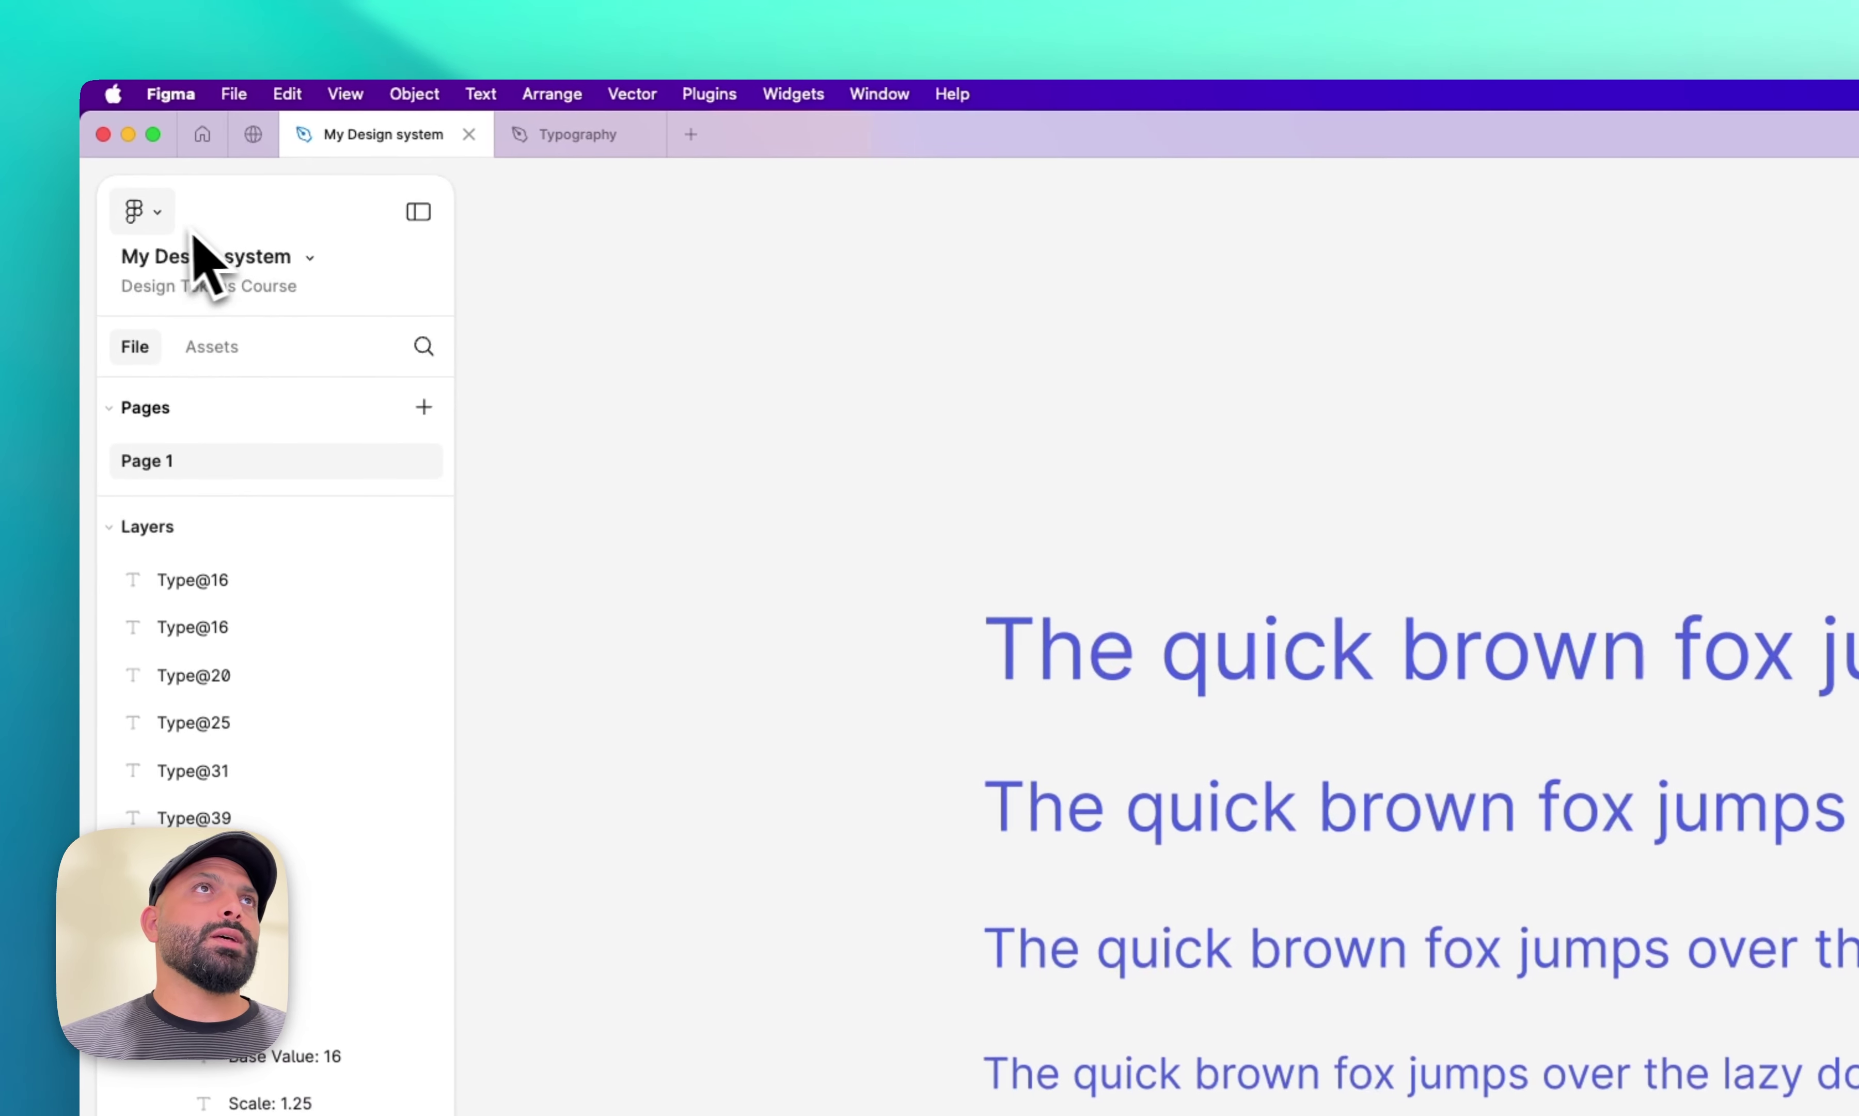
# Publish the My Design system library with the added XS text style.
pyautogui.click(150, 216)
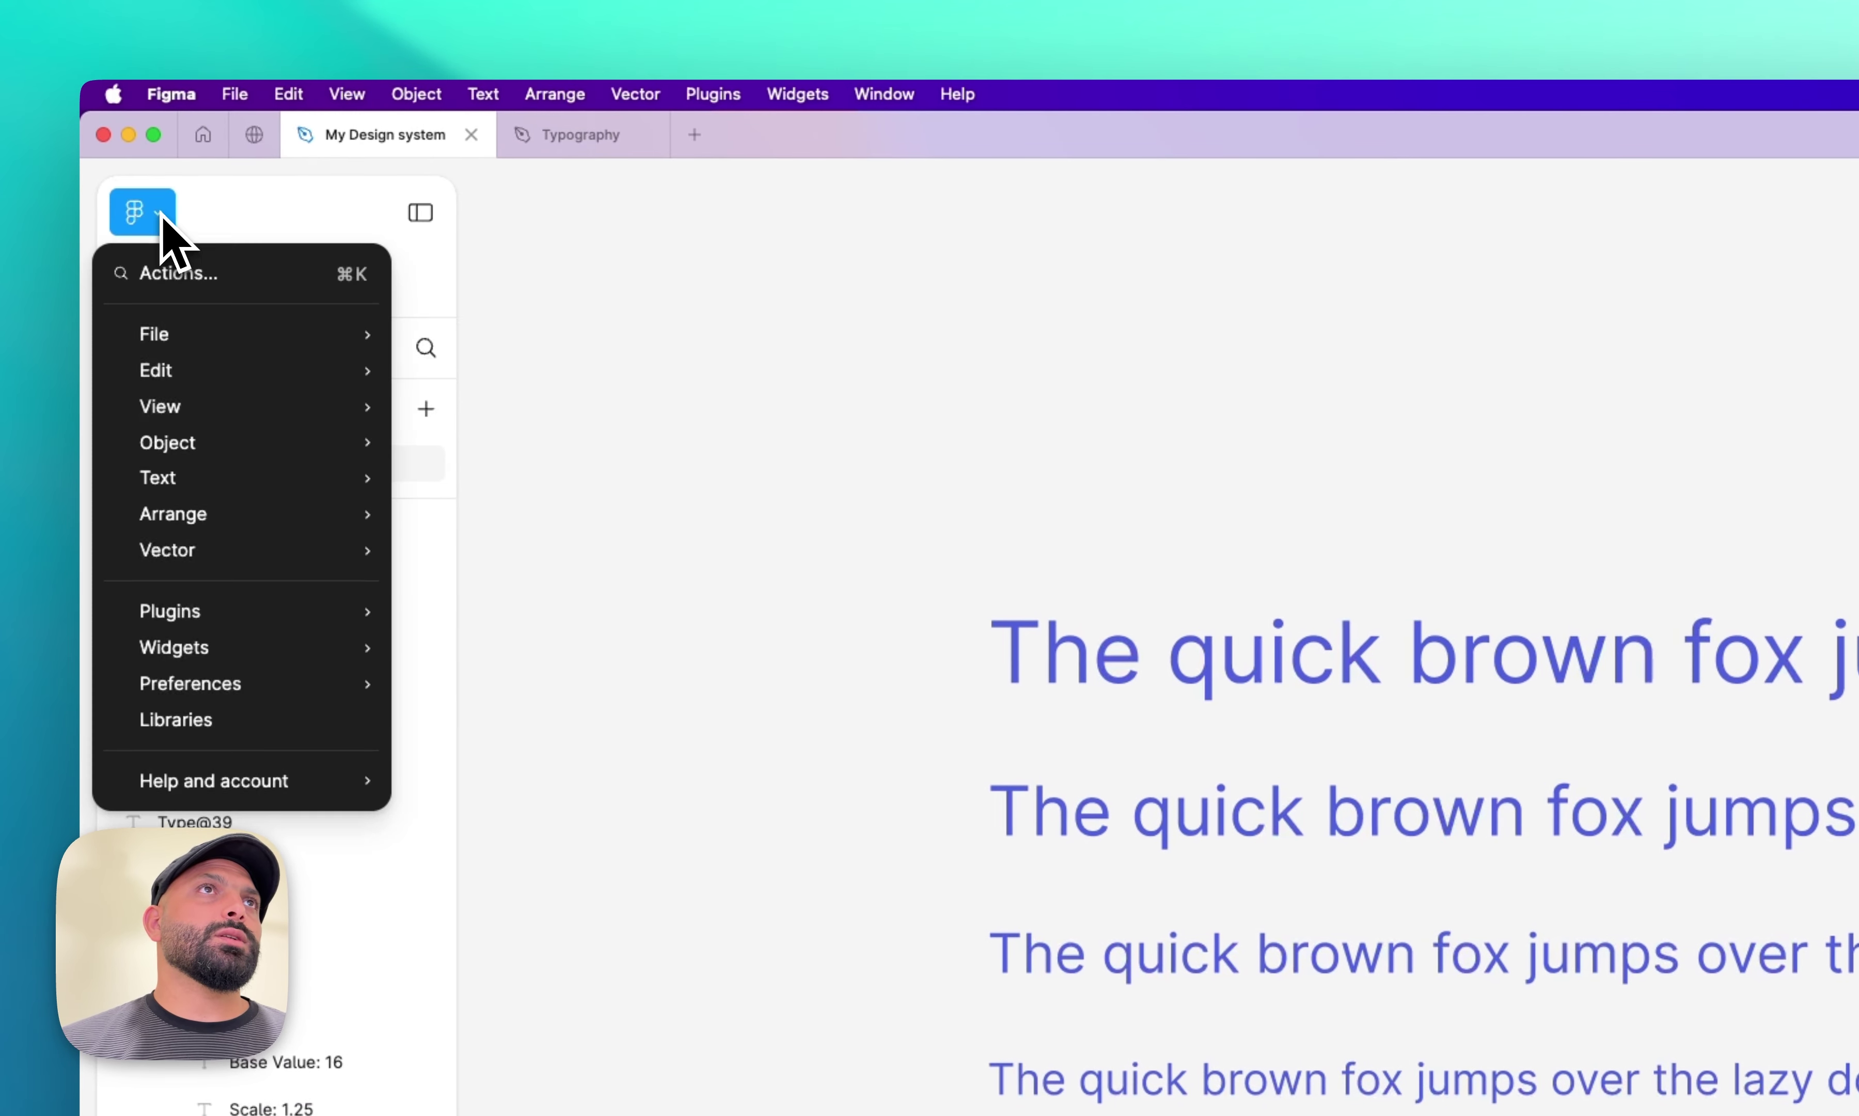
pyautogui.click(226, 713)
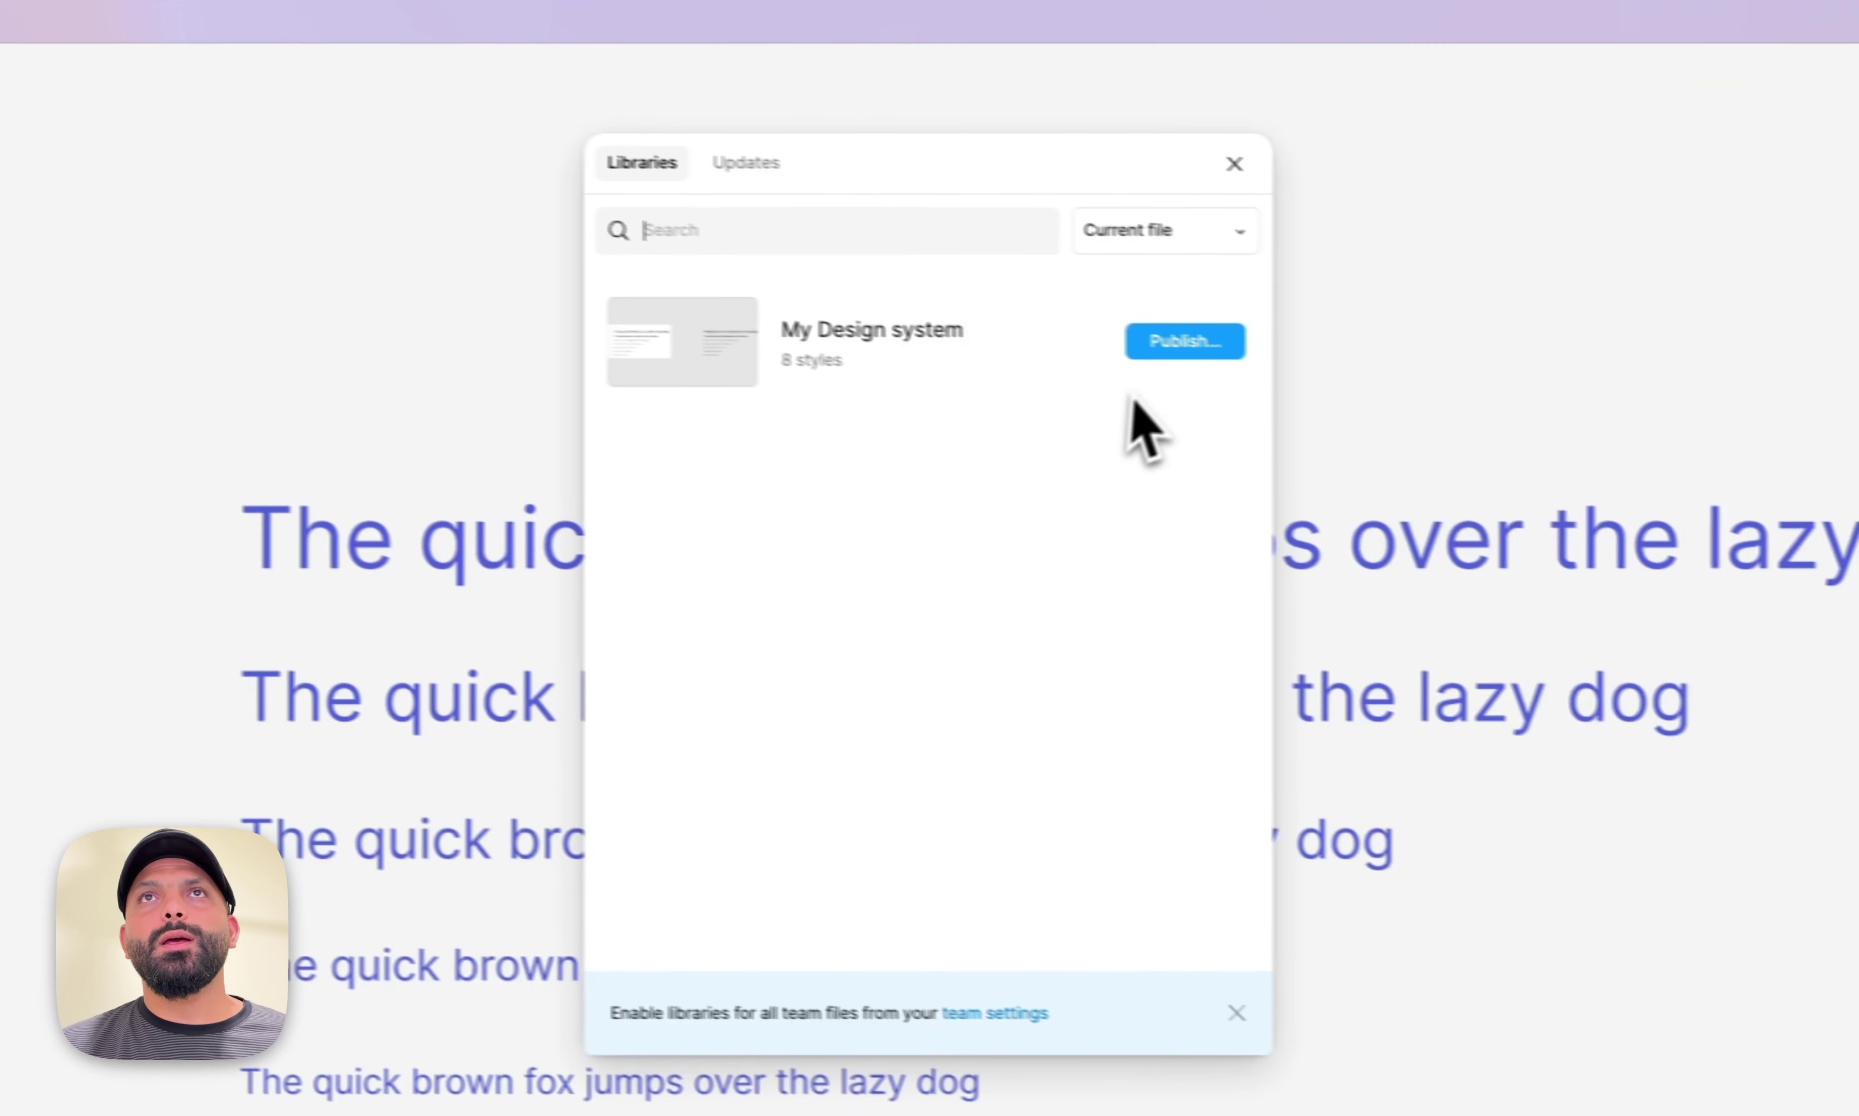
pyautogui.click(1594, 401)
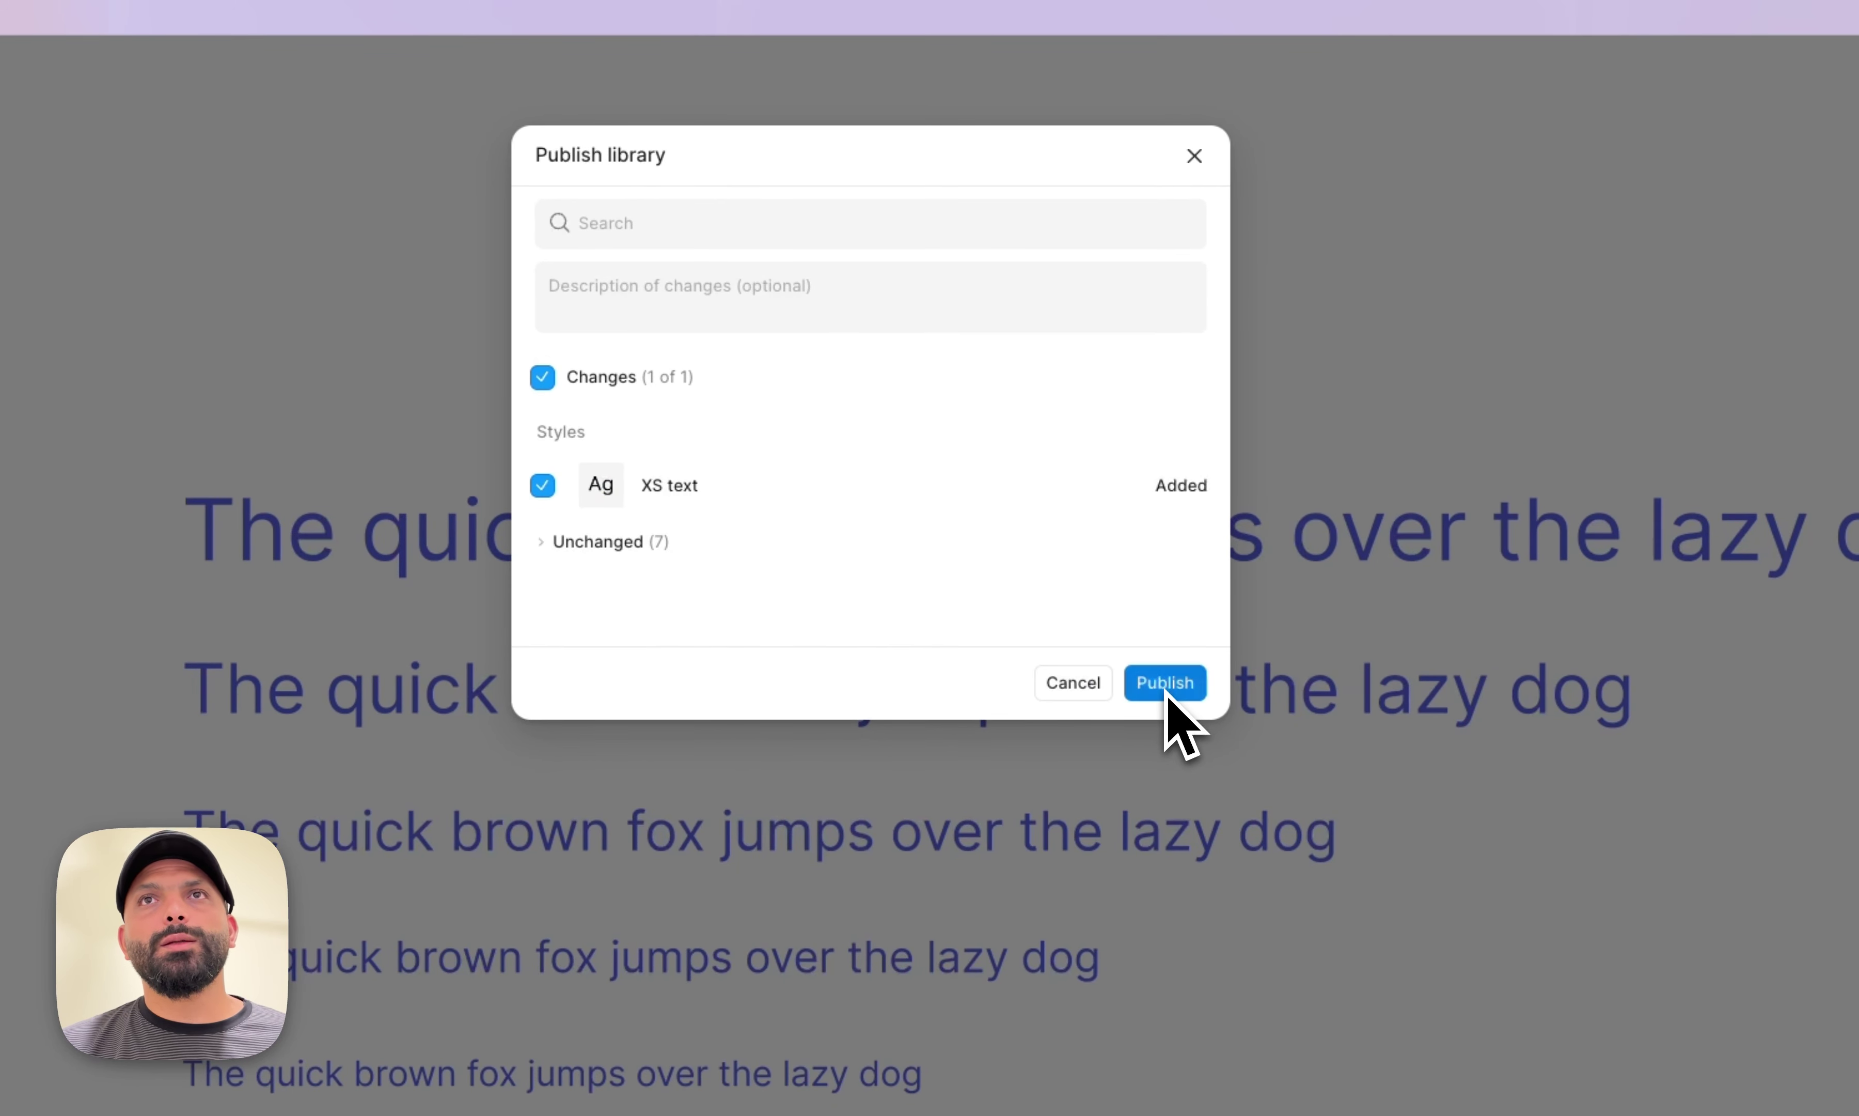
pyautogui.click(1164, 688)
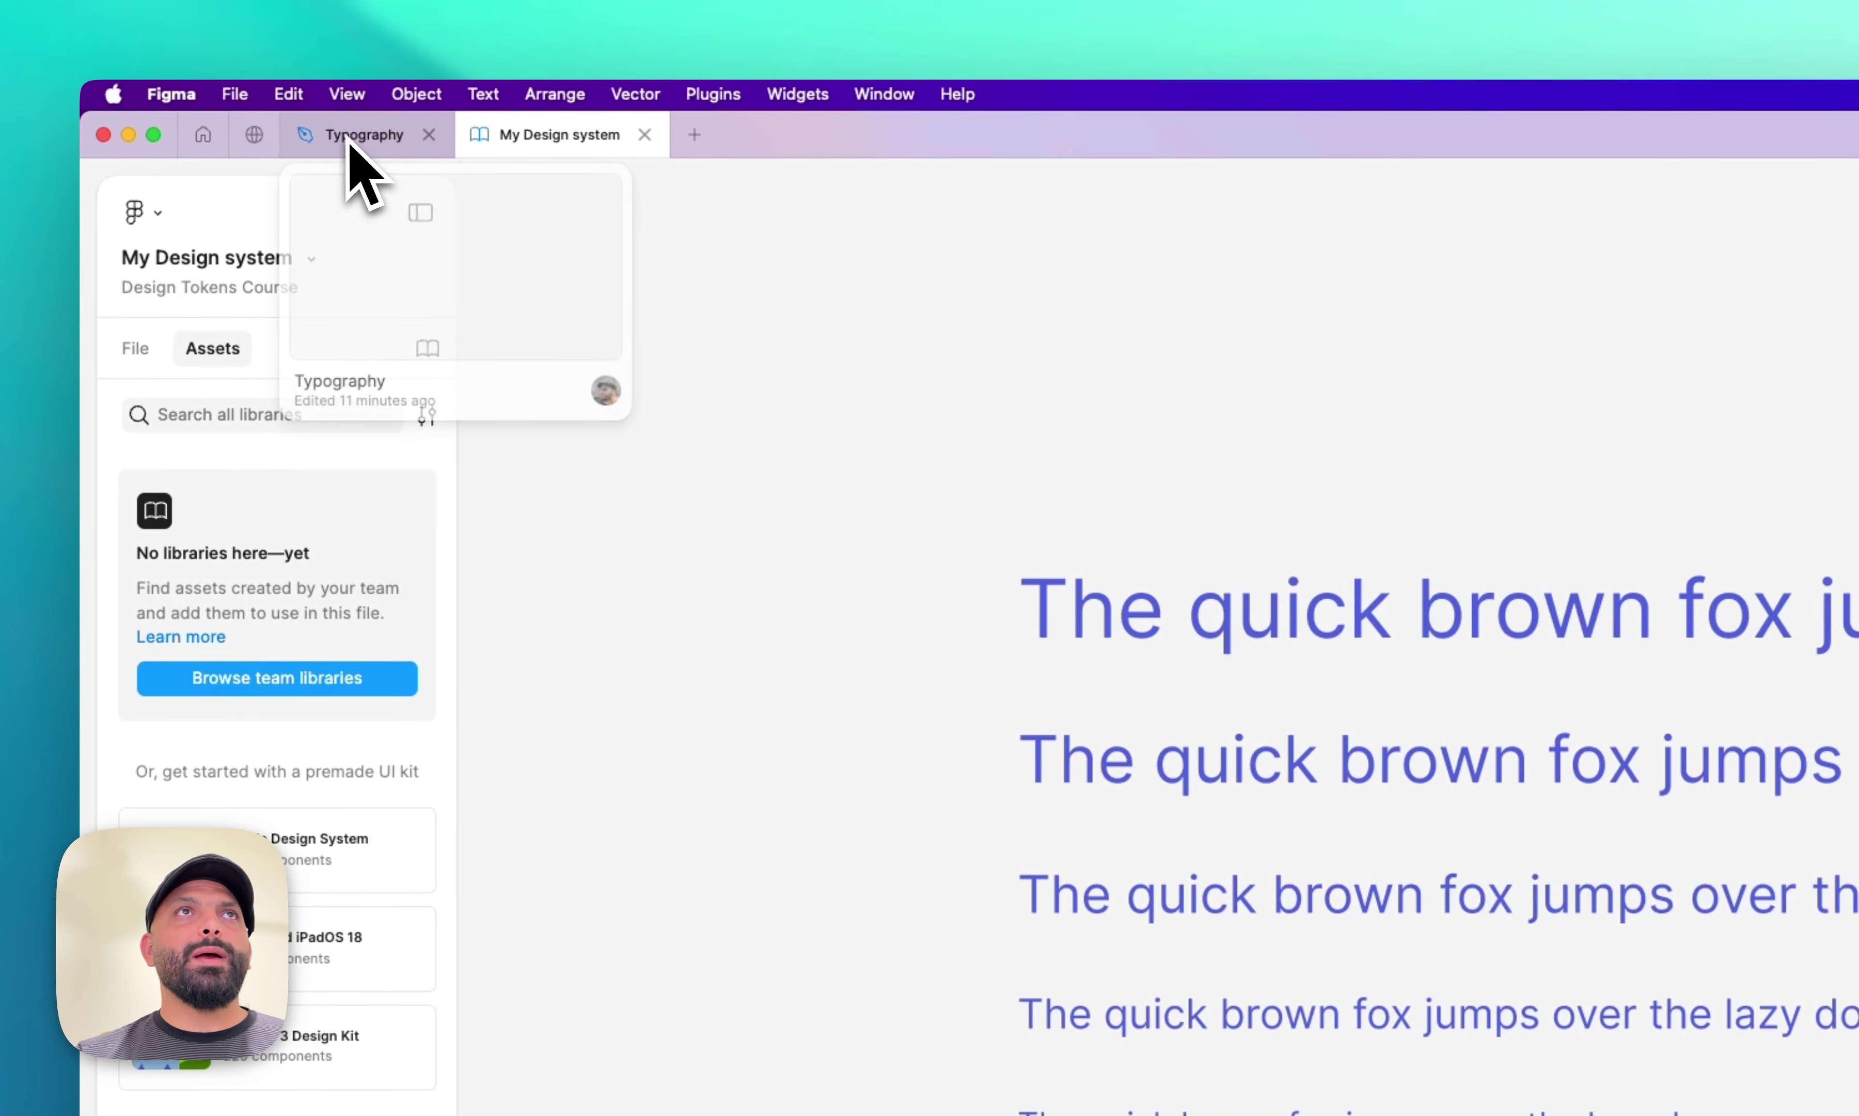
# In the Typography file, duplicate the last Body Text line inside the frame and apply the XS text style to the copy.
pyautogui.moveTo(351, 142); pyautogui.dragTo(630, 174)
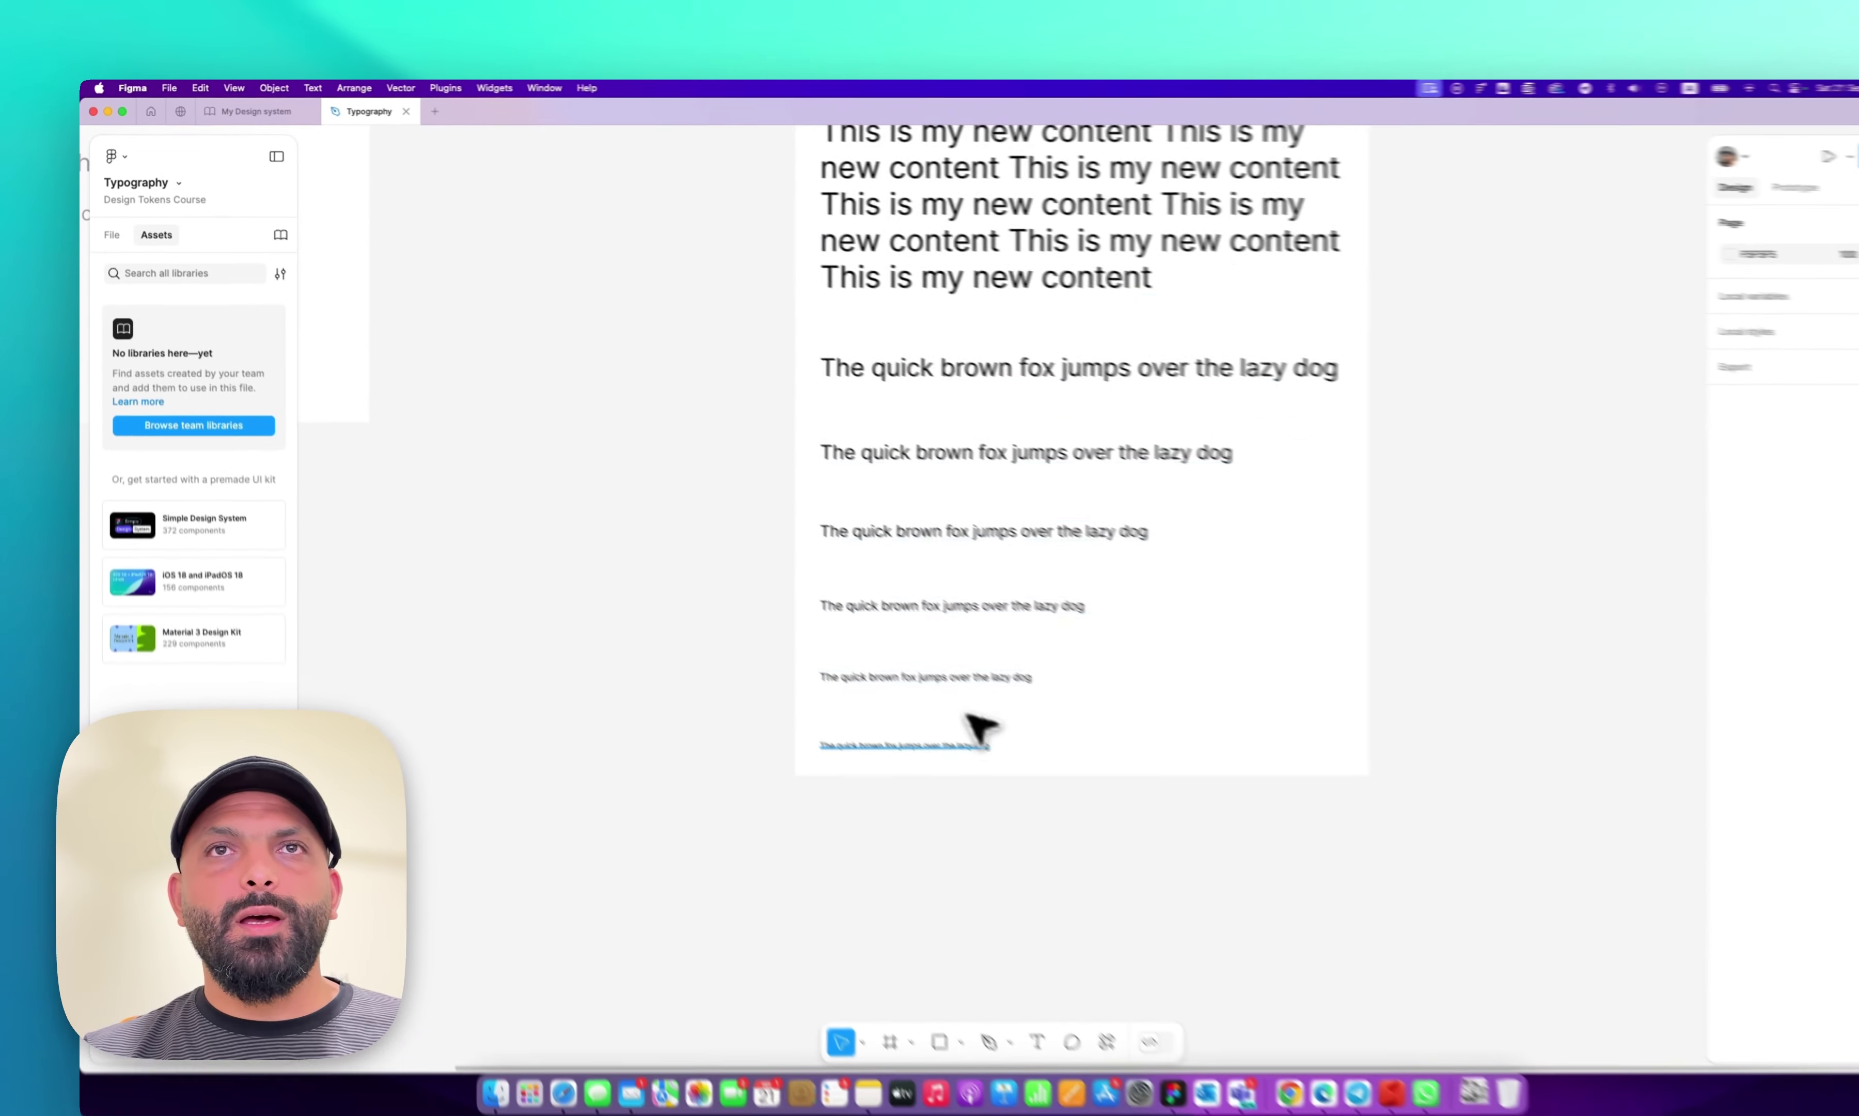
pyautogui.click(921, 705)
pyautogui.press('super+d')
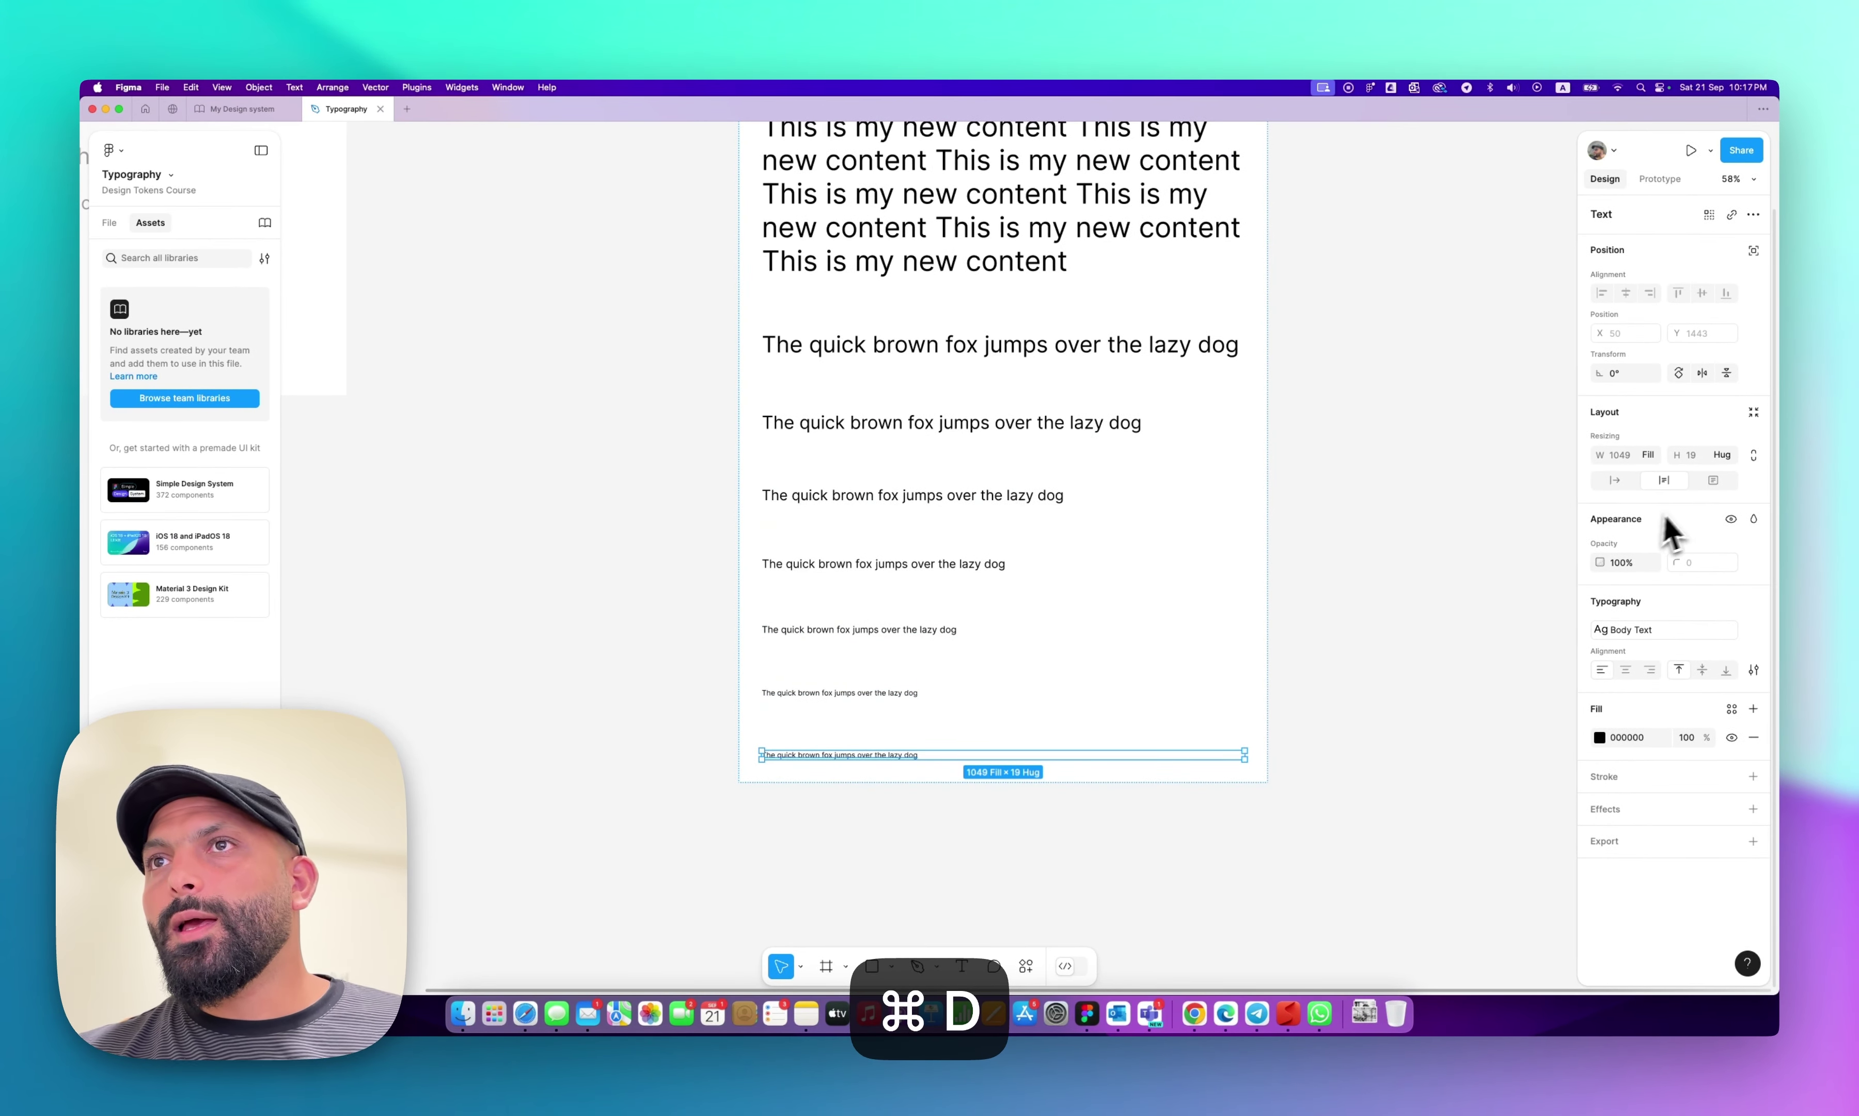
pyautogui.click(1687, 631)
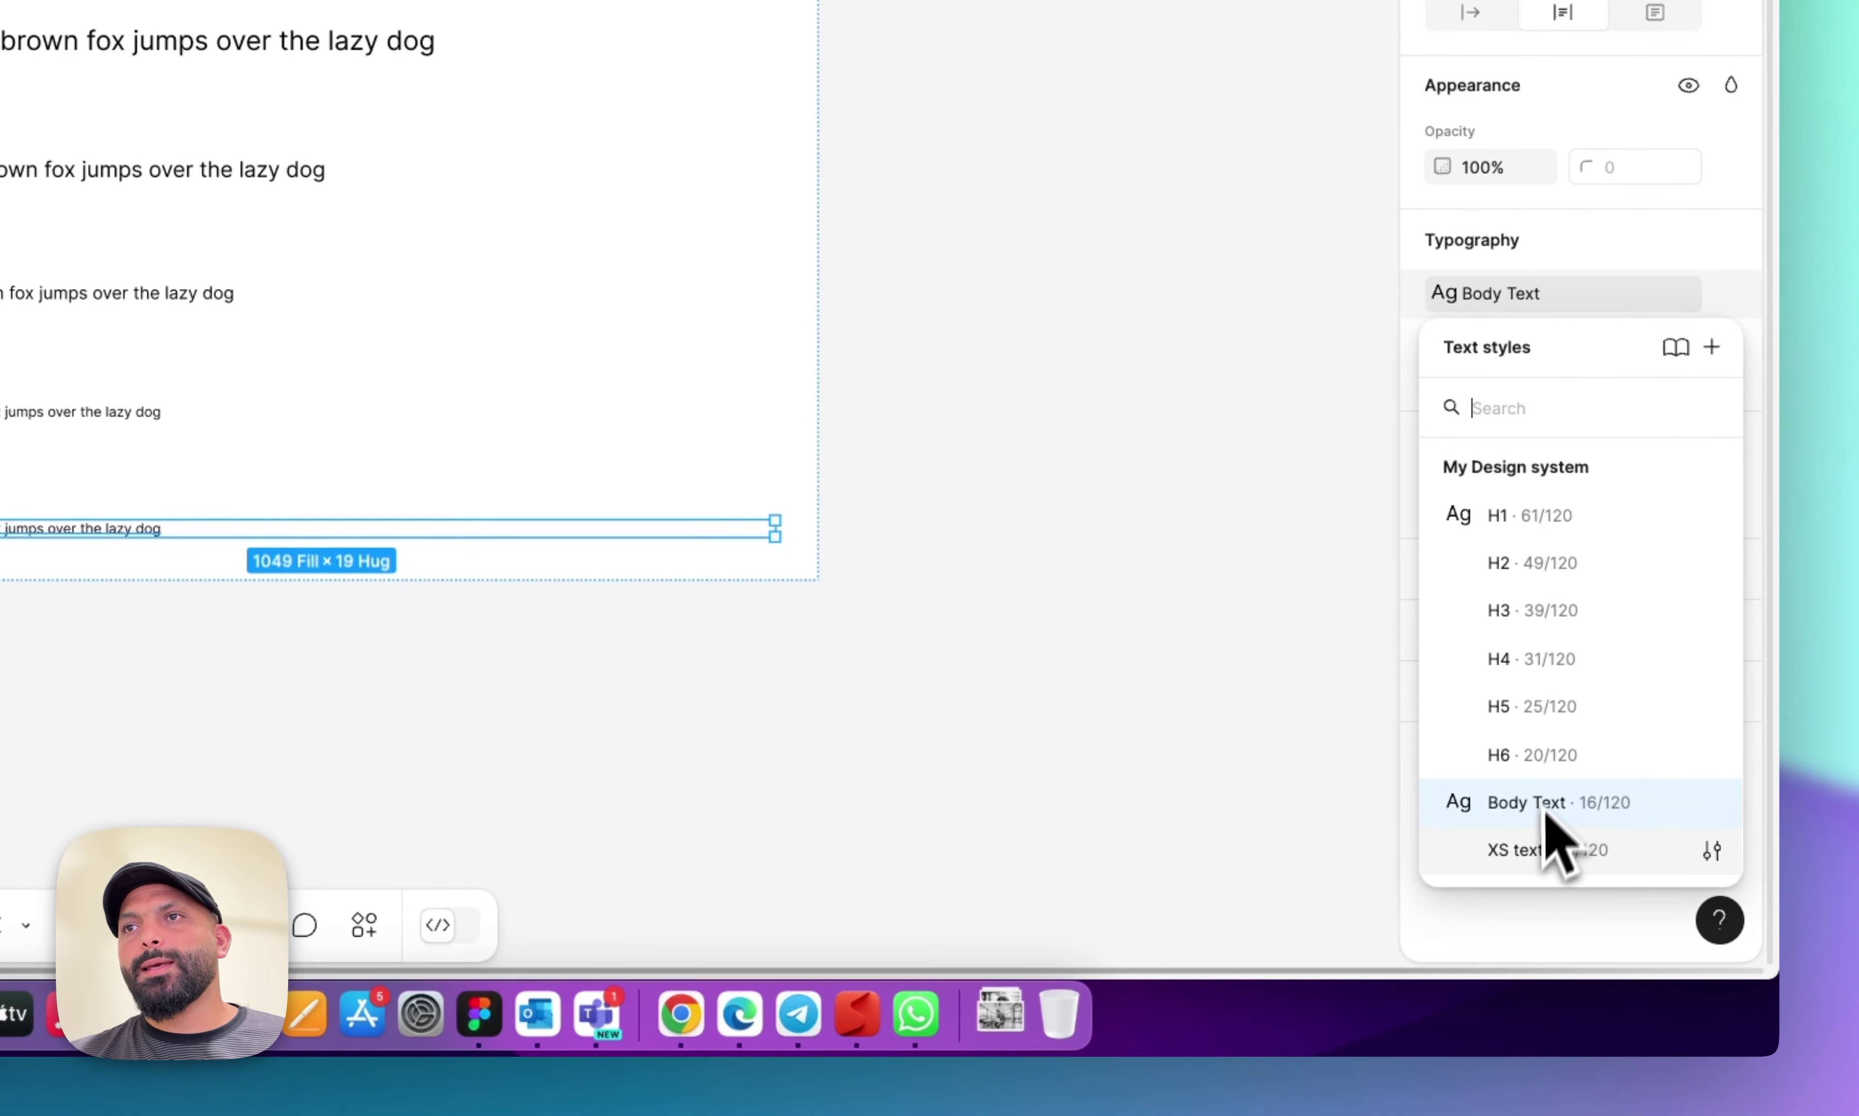
pyautogui.click(1539, 862)
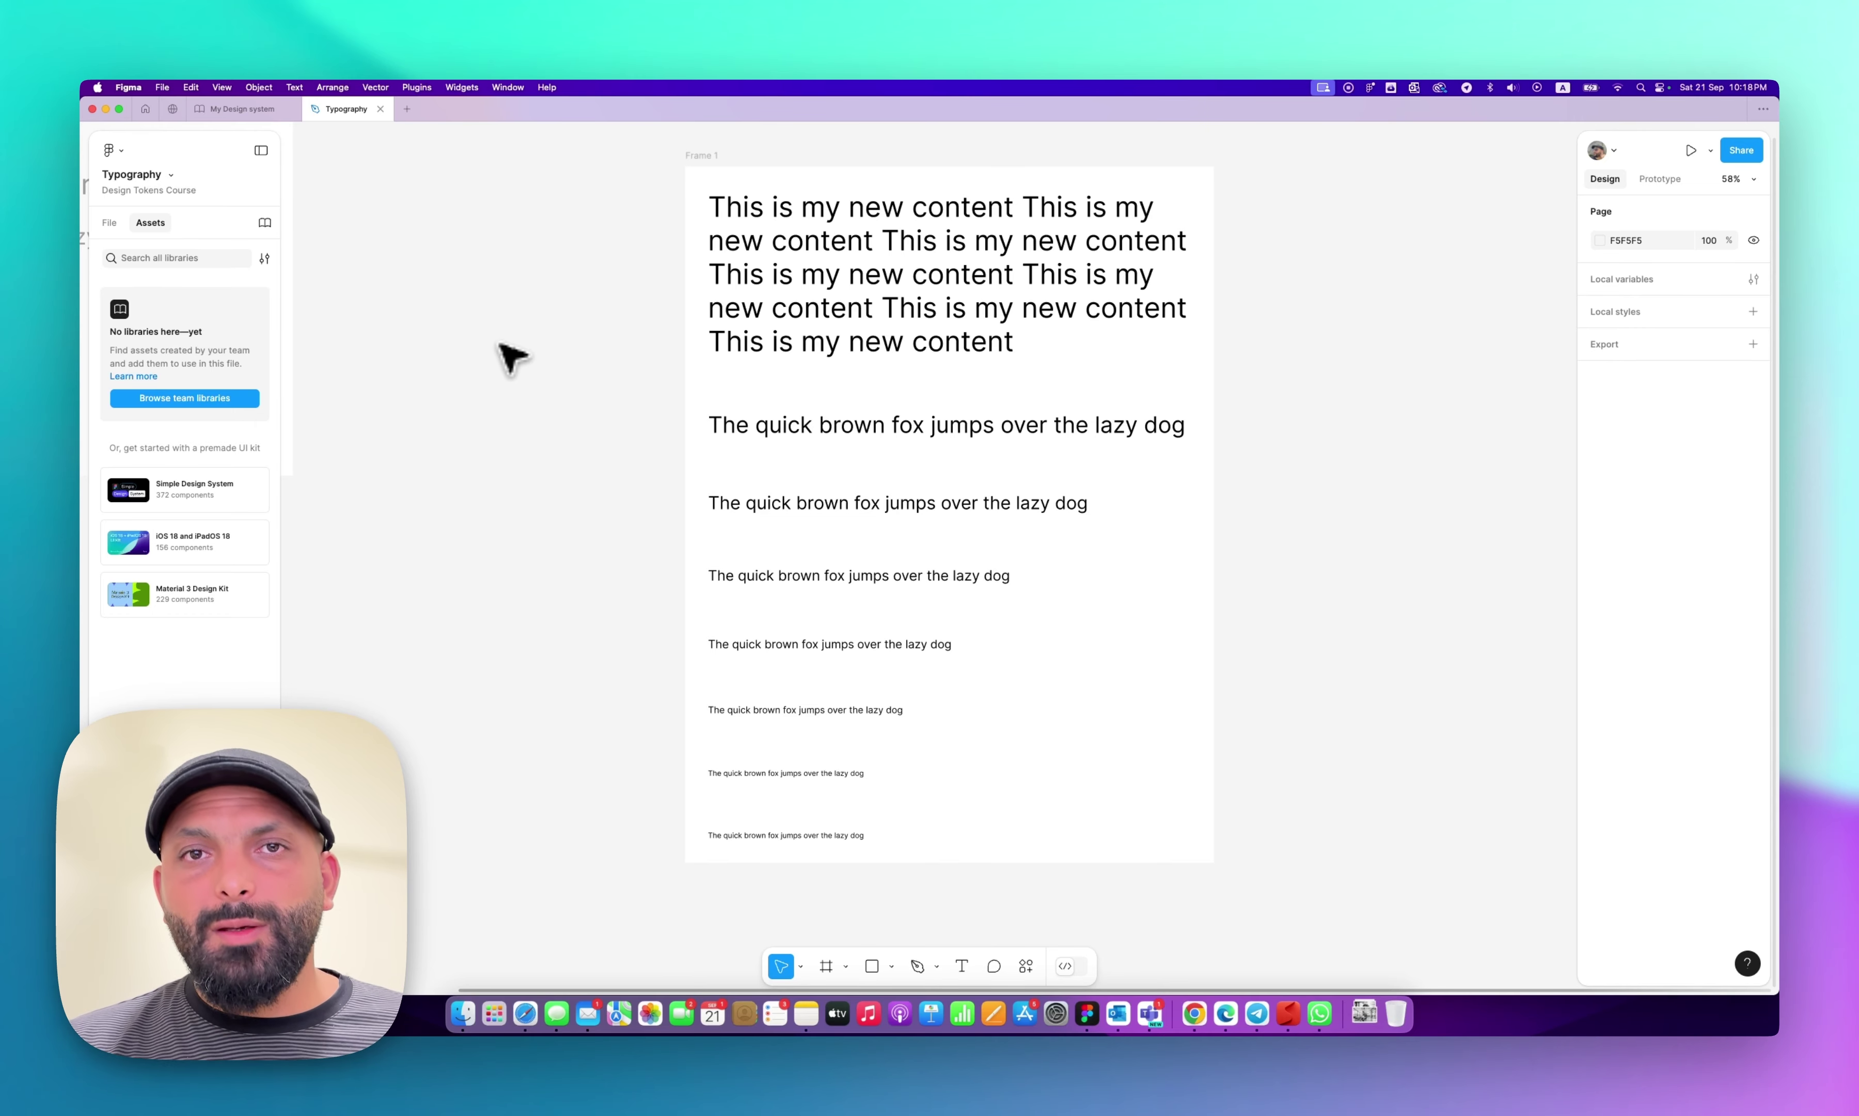
pyautogui.scroll(1, 513, 356)
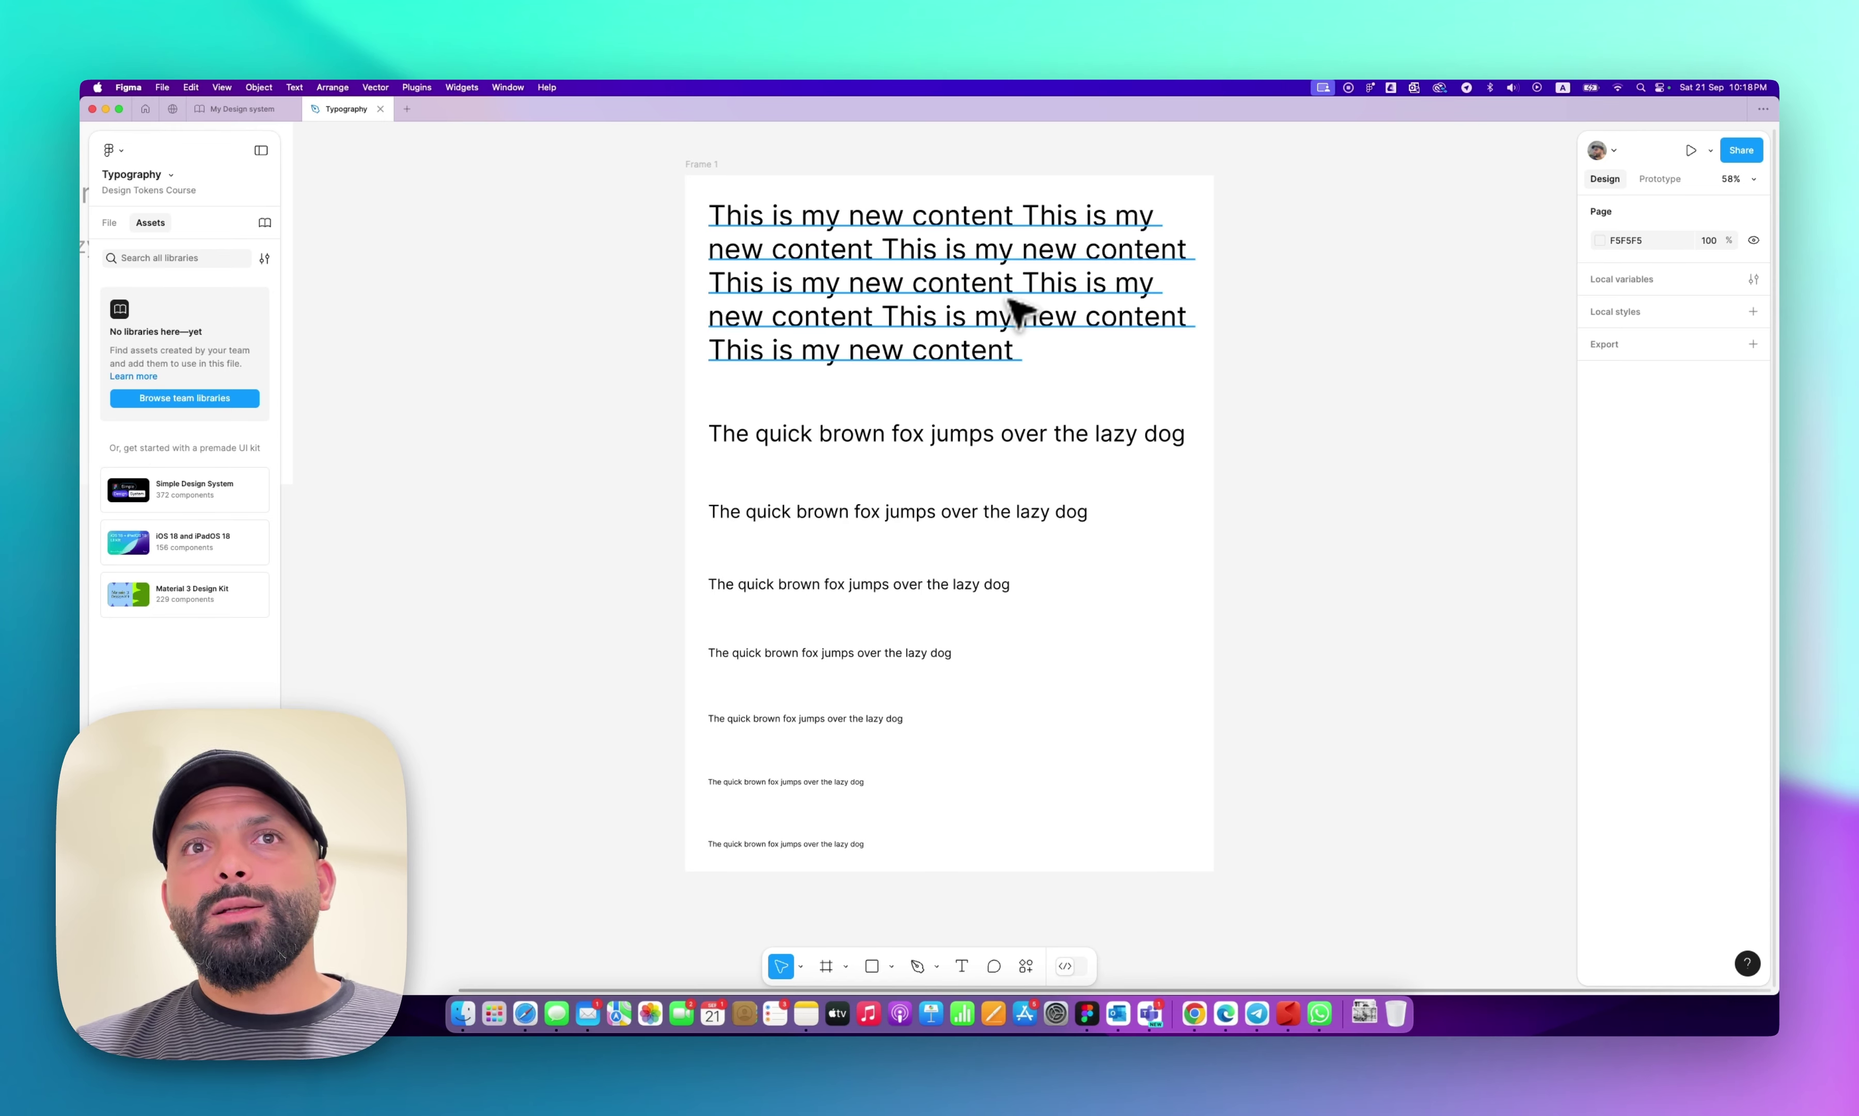
# Return to the My Design system file and check the typography settings of the three largest text lines together.
pyautogui.click(270, 114)
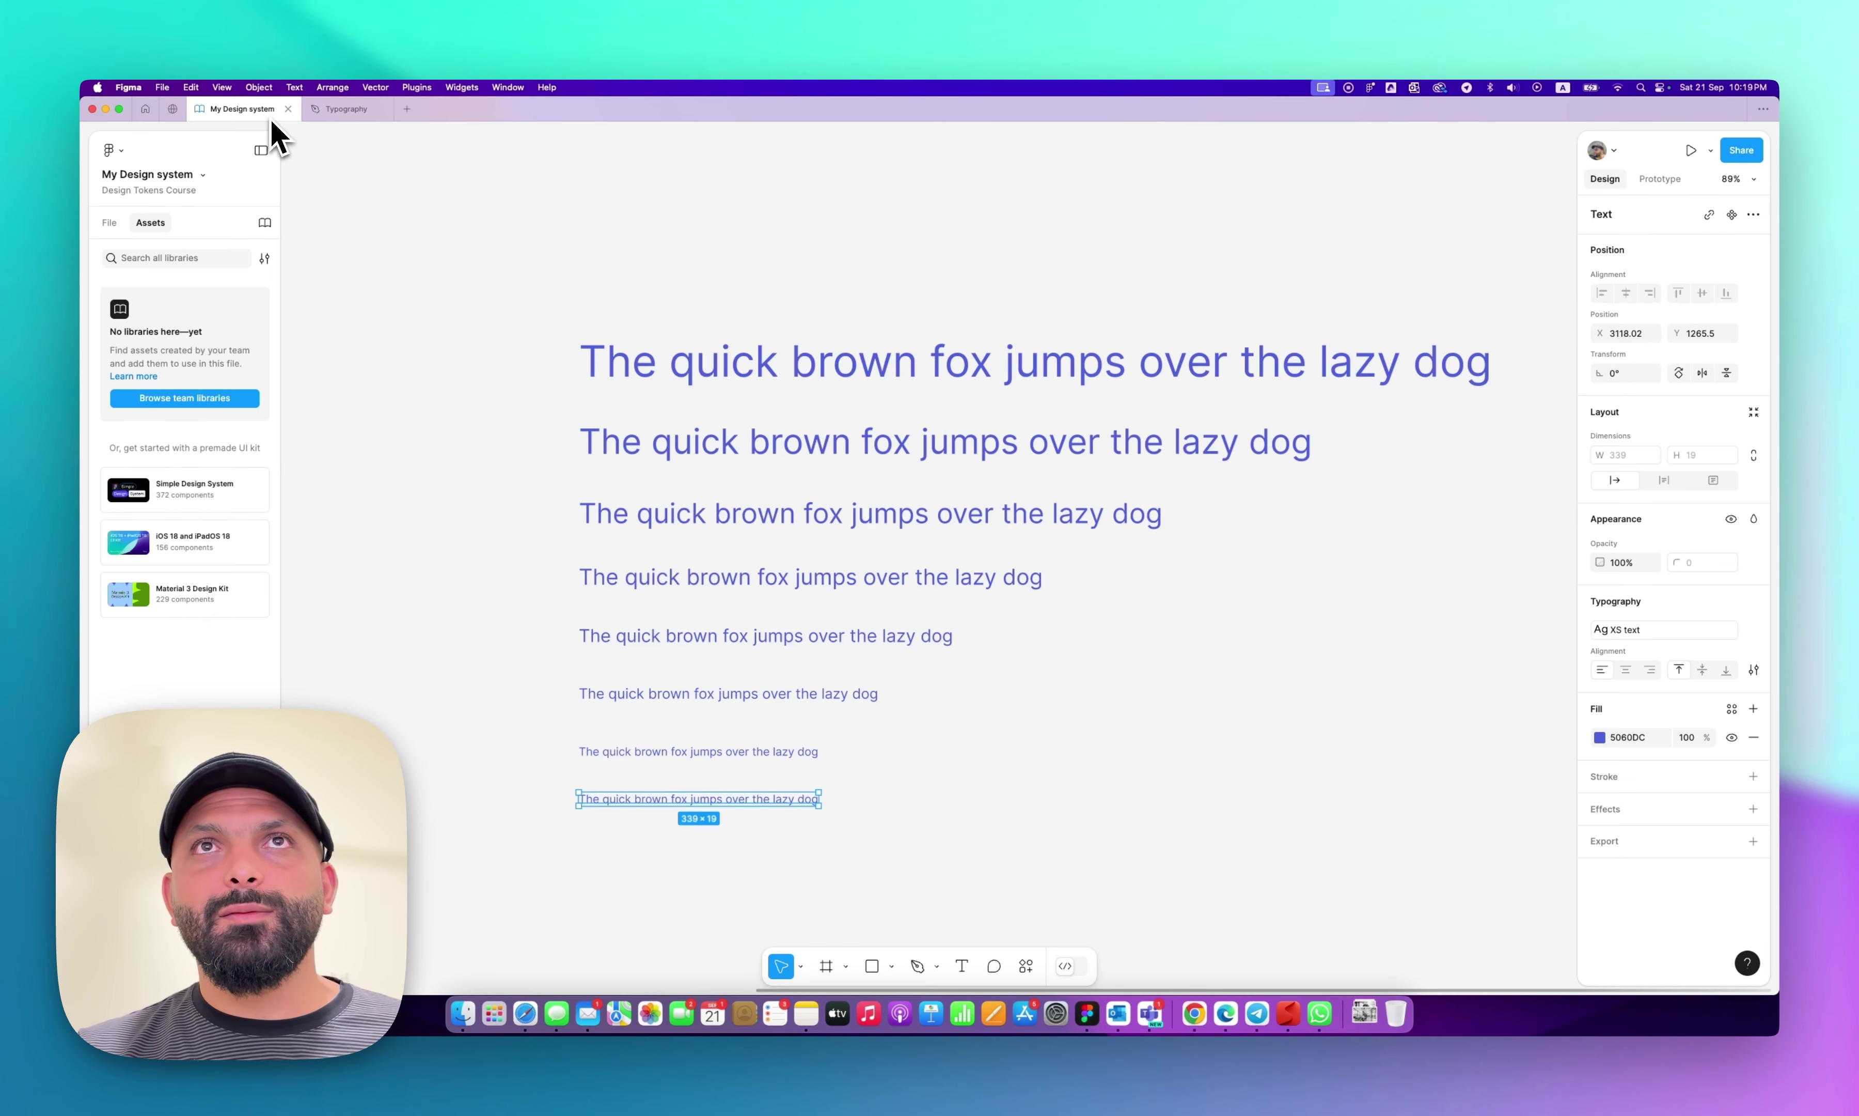
pyautogui.click(665, 220)
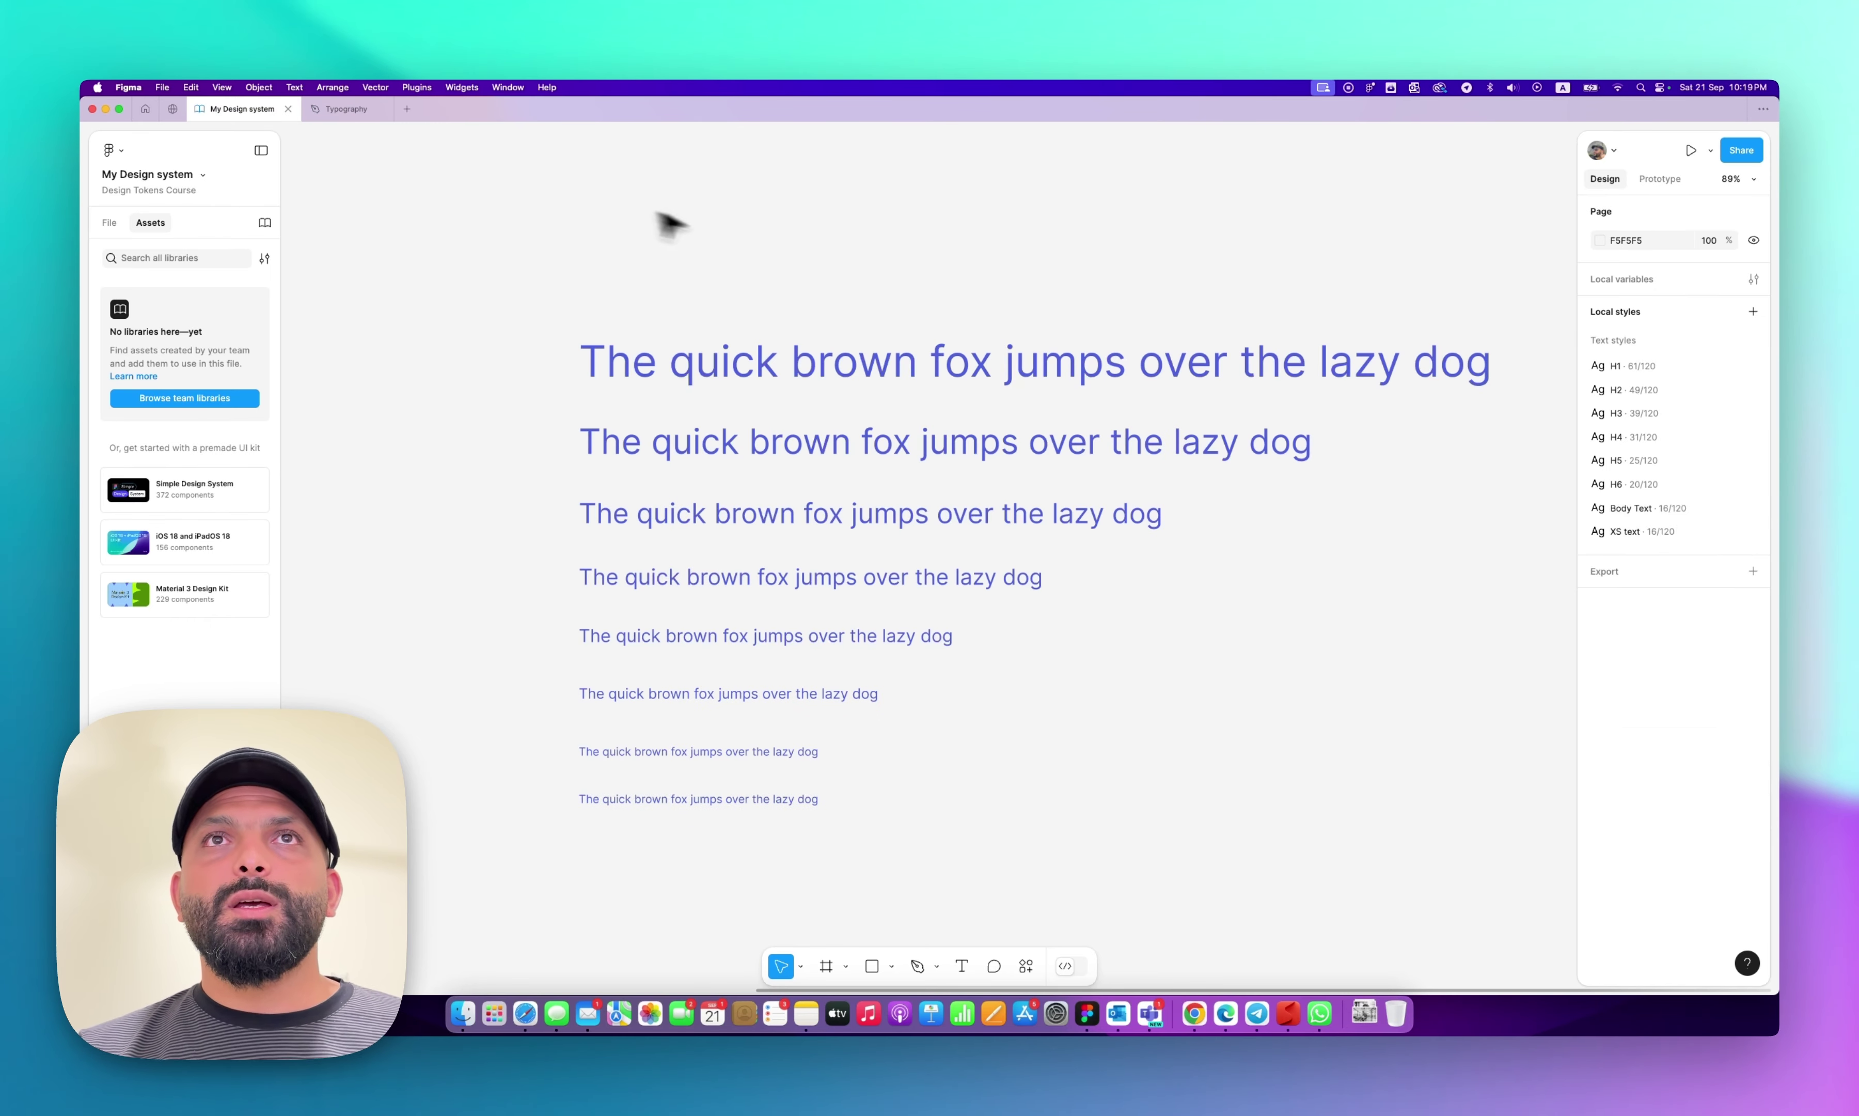
pyautogui.click(980, 365)
pyautogui.keyDown('shift'); pyautogui.click(979, 427); pyautogui.keyUp('shift')
pyautogui.keyDown('shift'); pyautogui.click(990, 519); pyautogui.keyUp('shift')
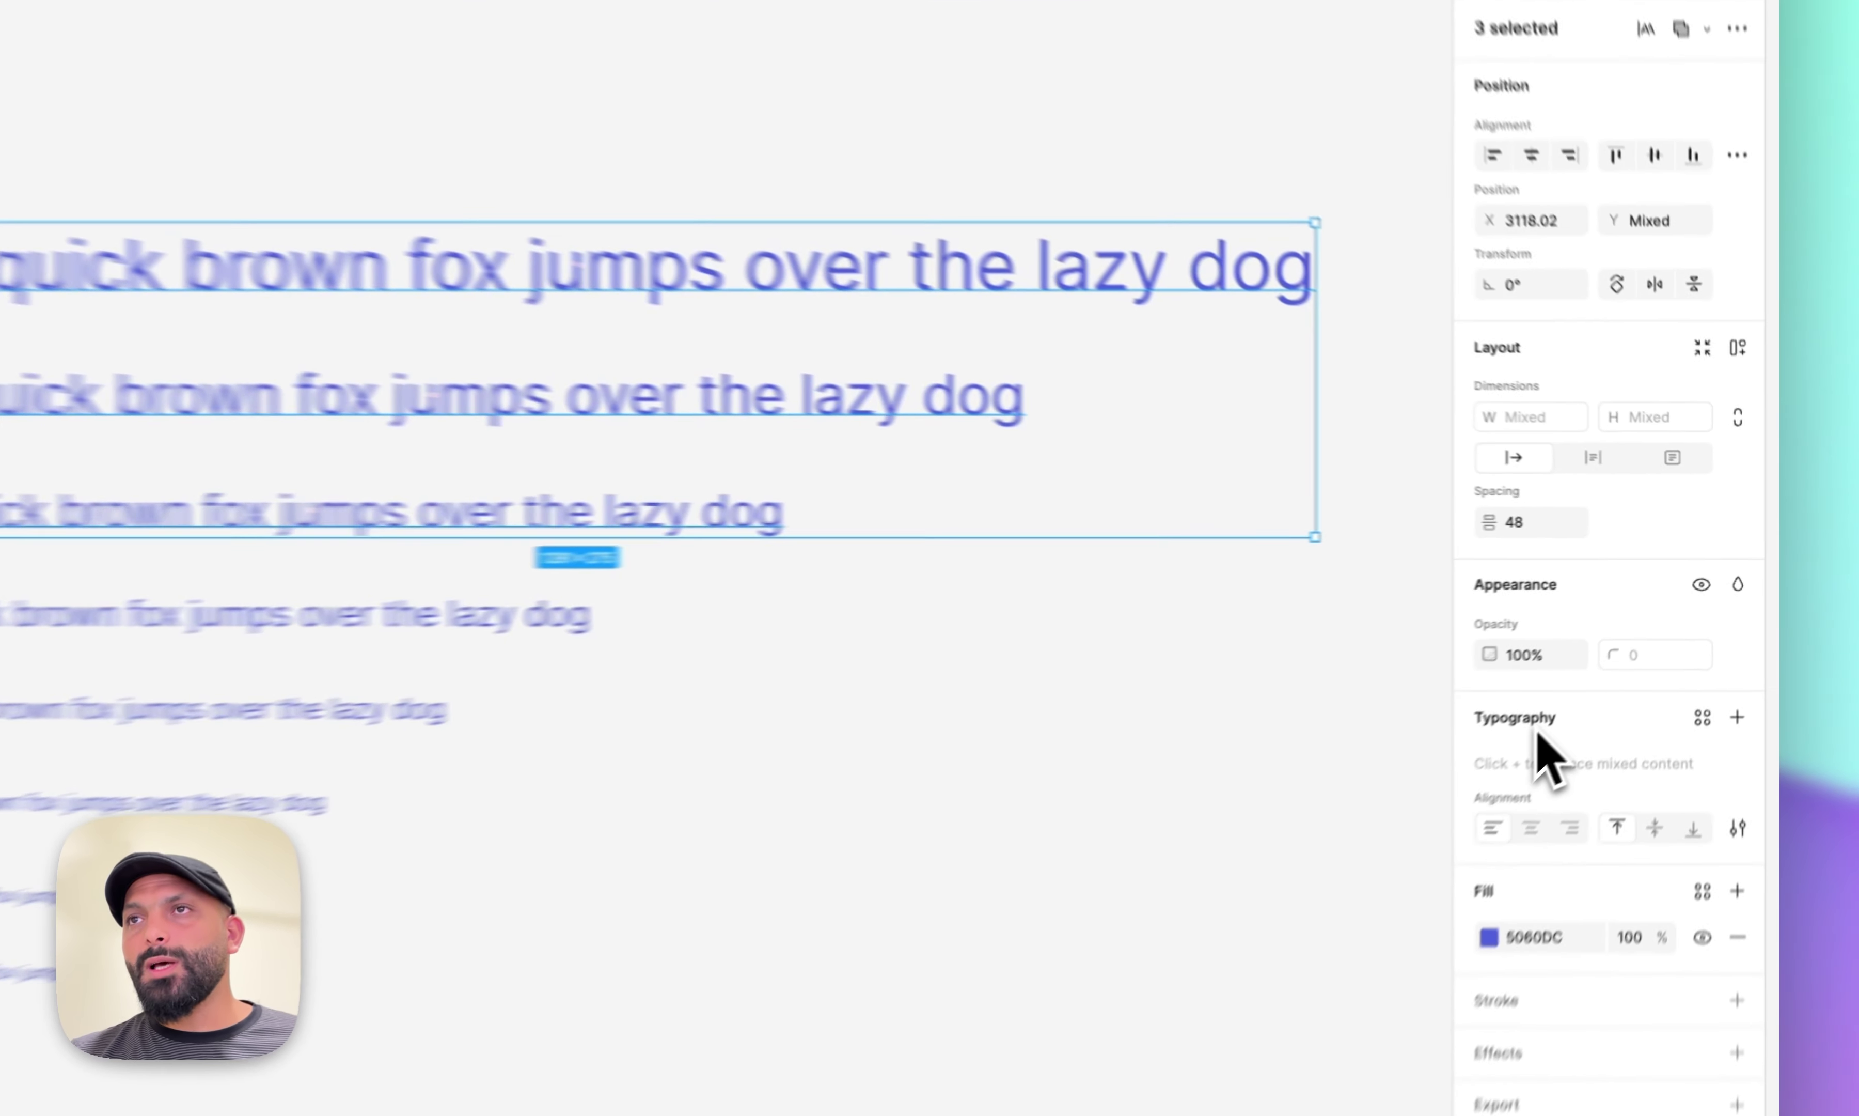
pyautogui.click(1260, 744)
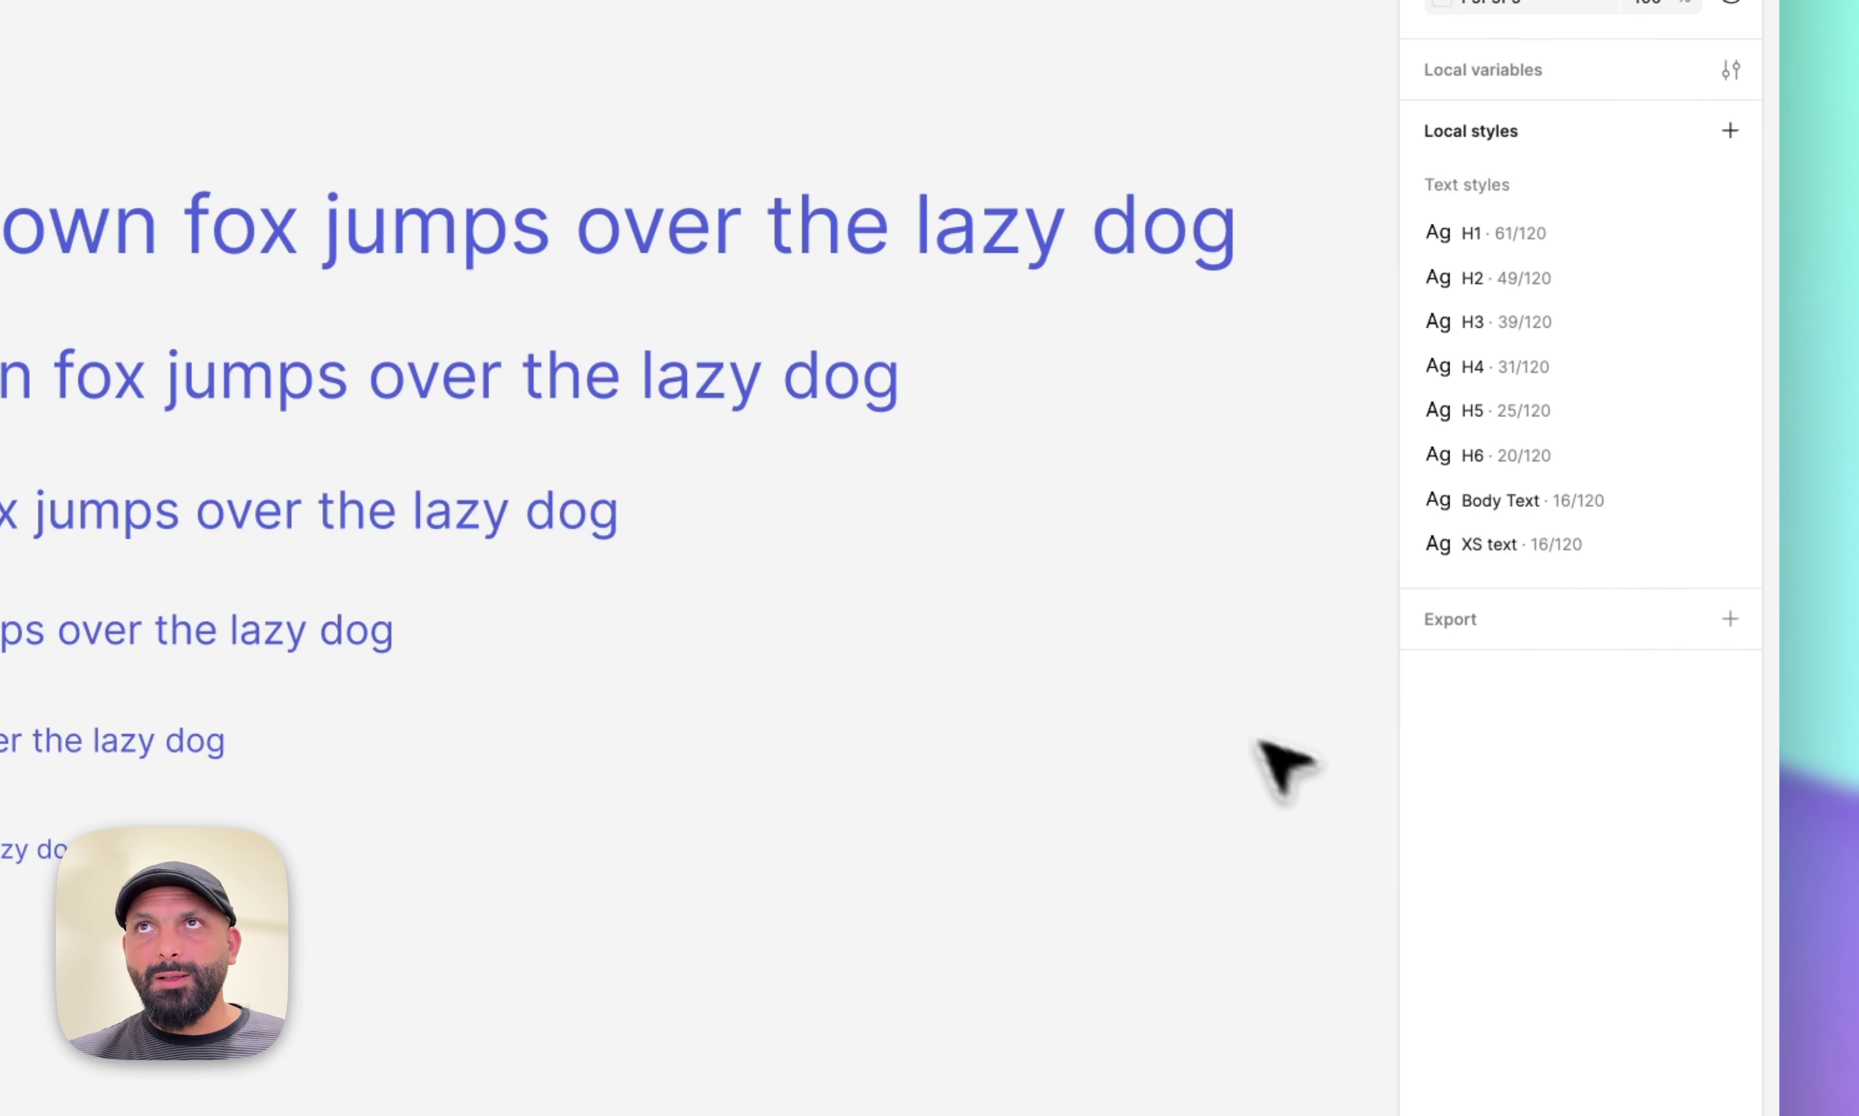
# Edit the H1 text style so that its font is Whyte Inktrap.
pyautogui.click(1018, 257)
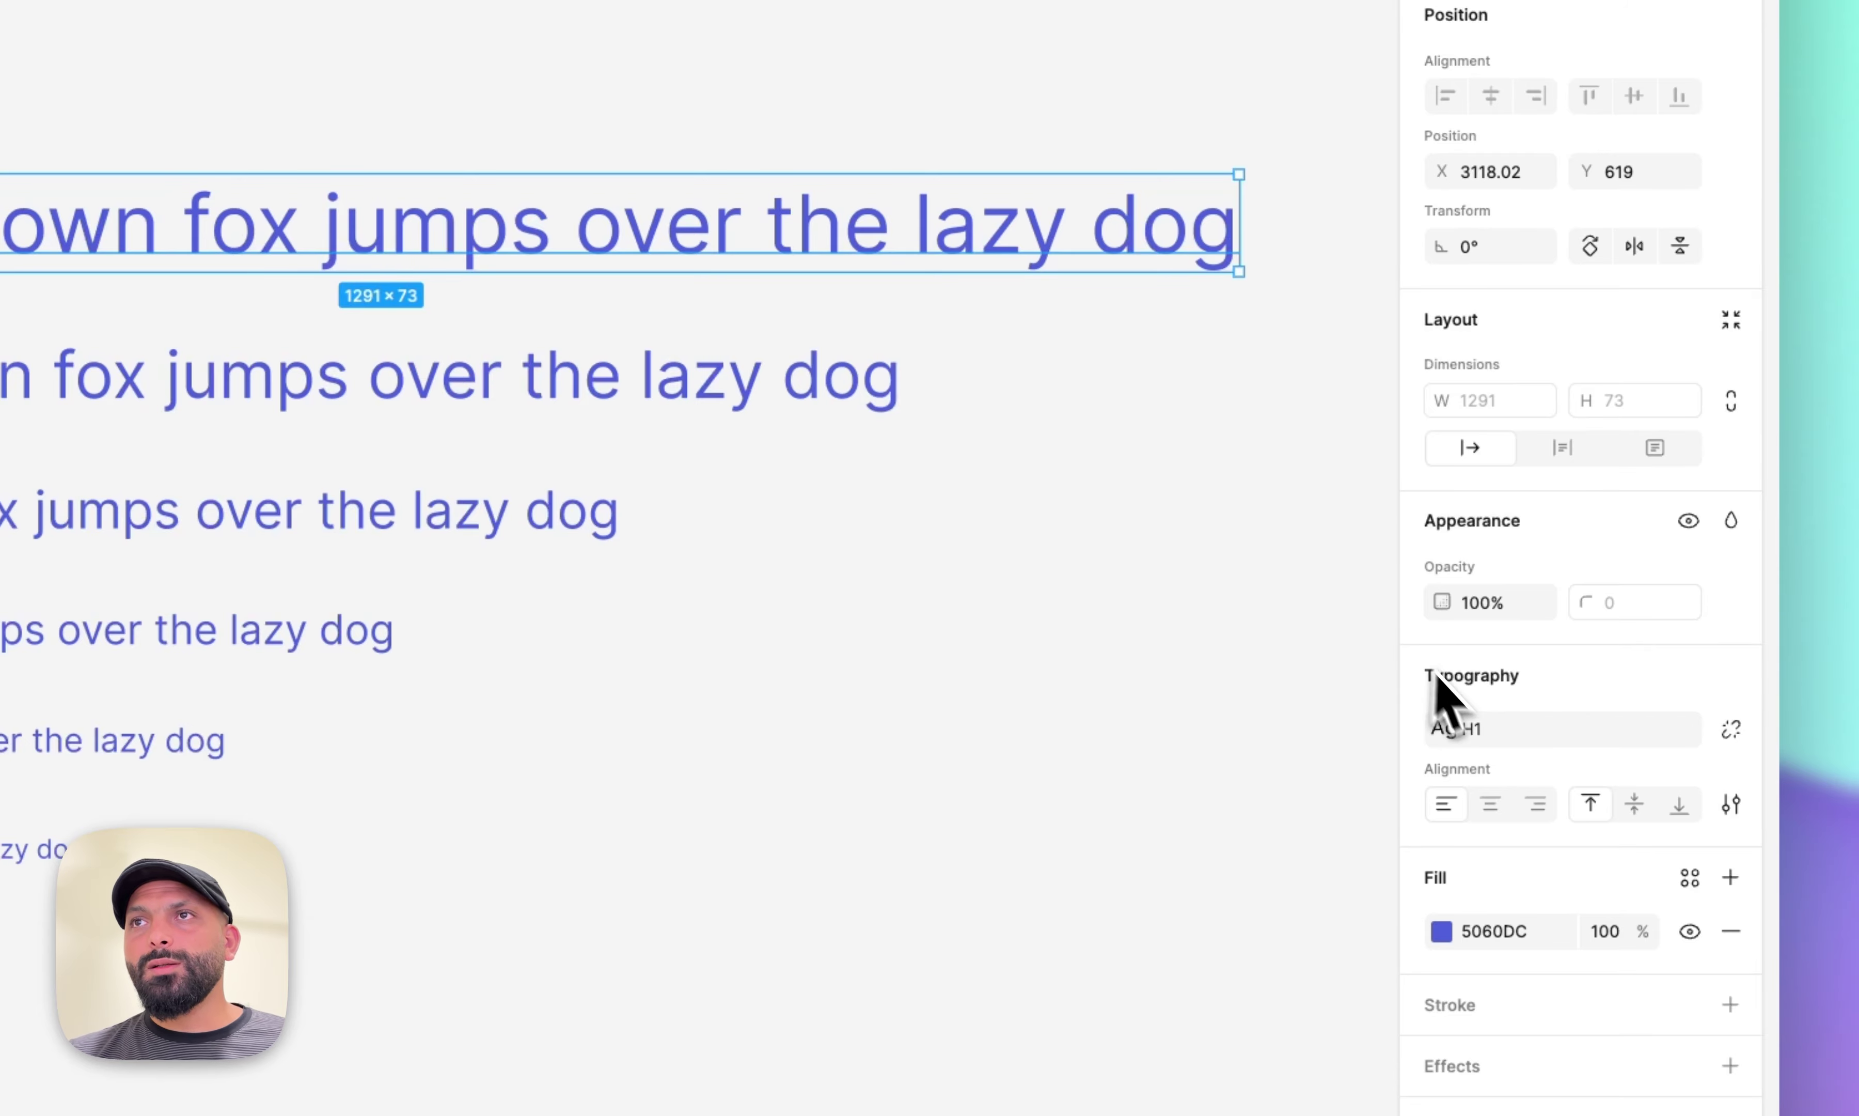
pyautogui.click(1491, 729)
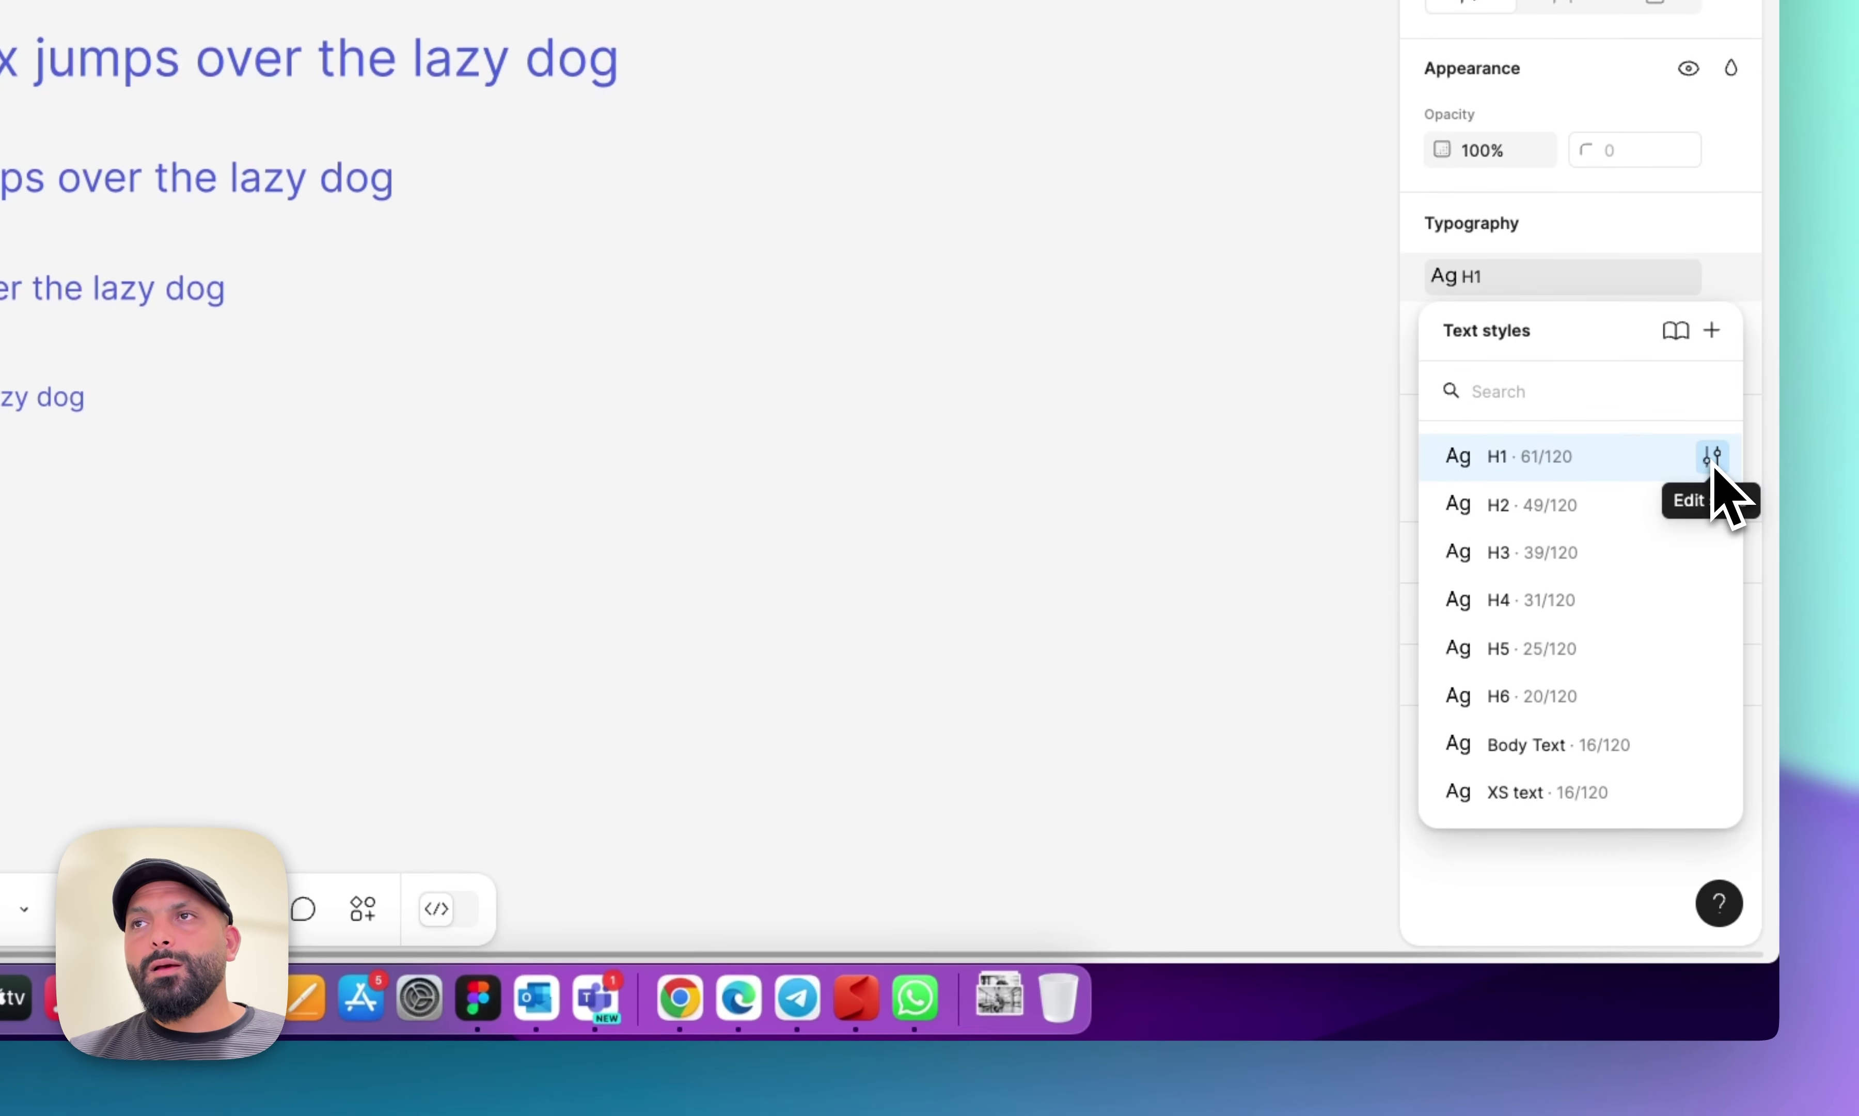
pyautogui.click(1712, 460)
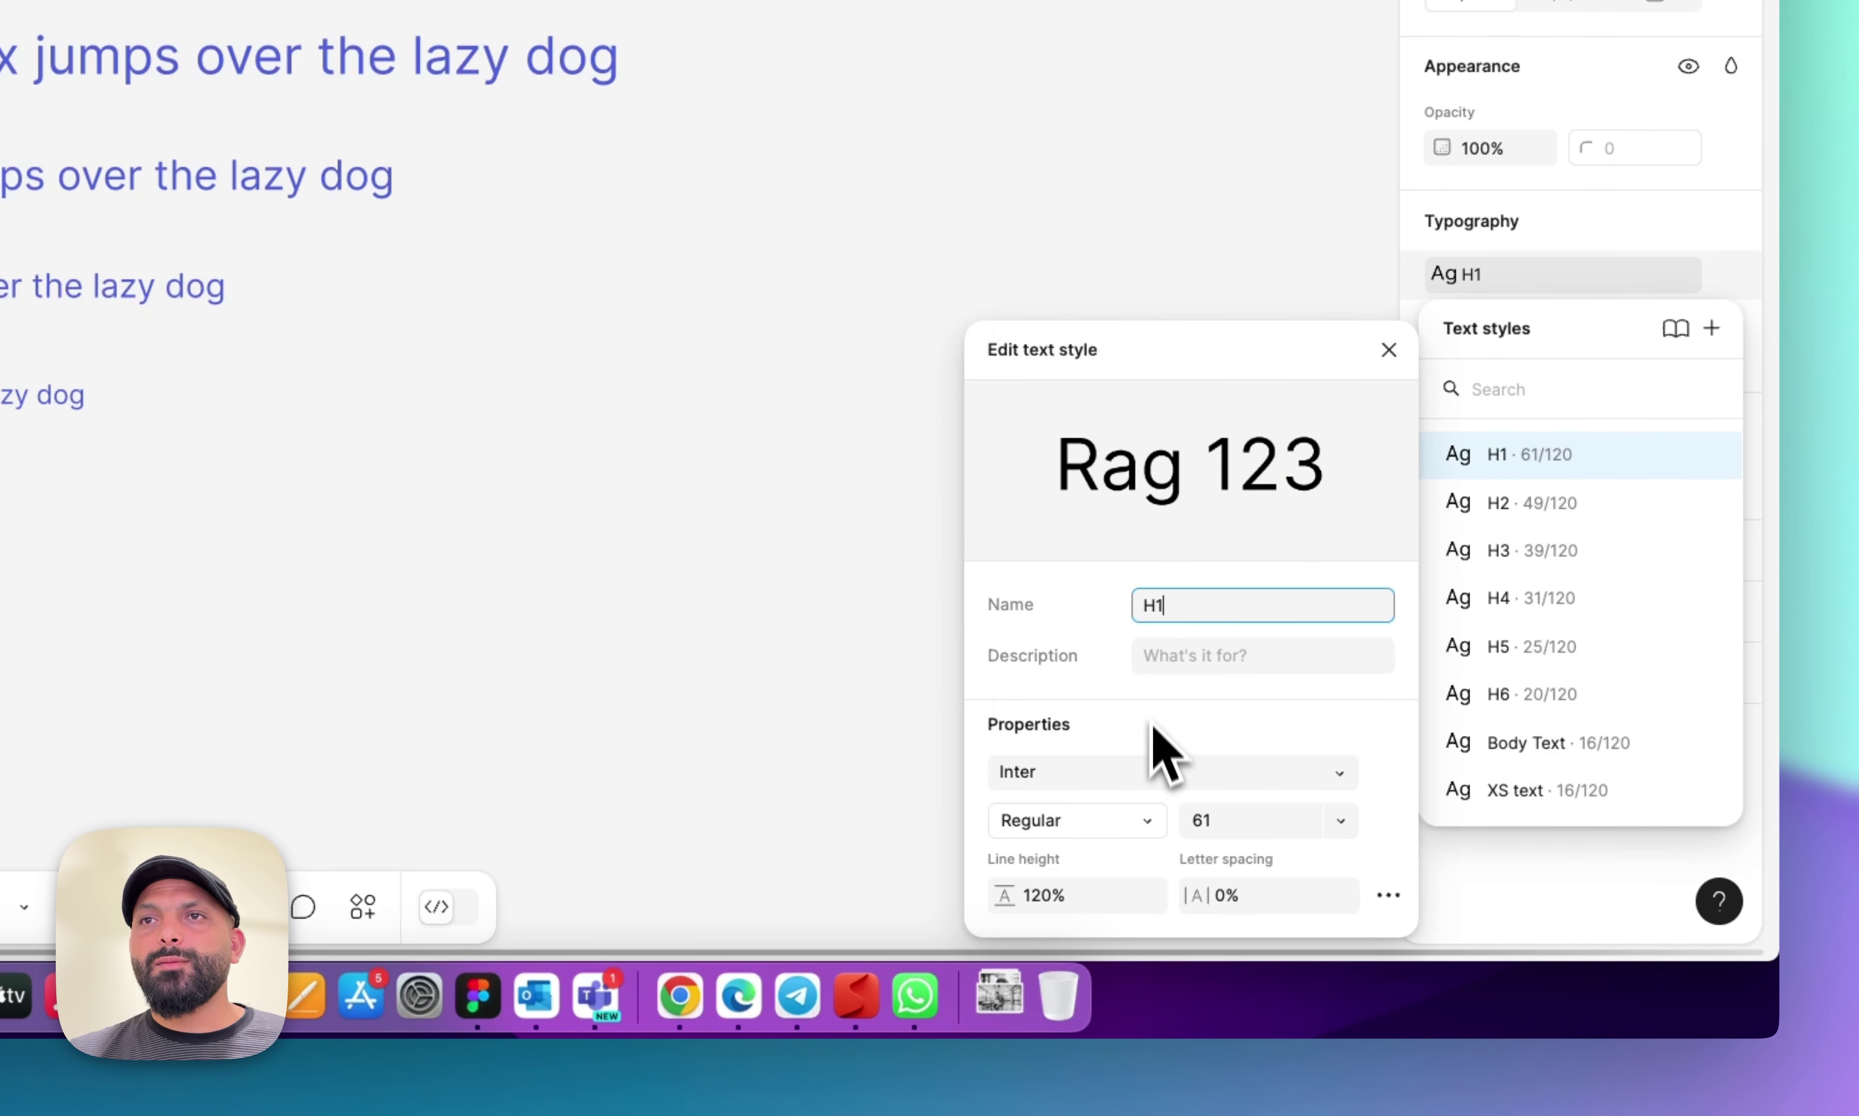
pyautogui.click(1154, 770)
pyautogui.write('why')
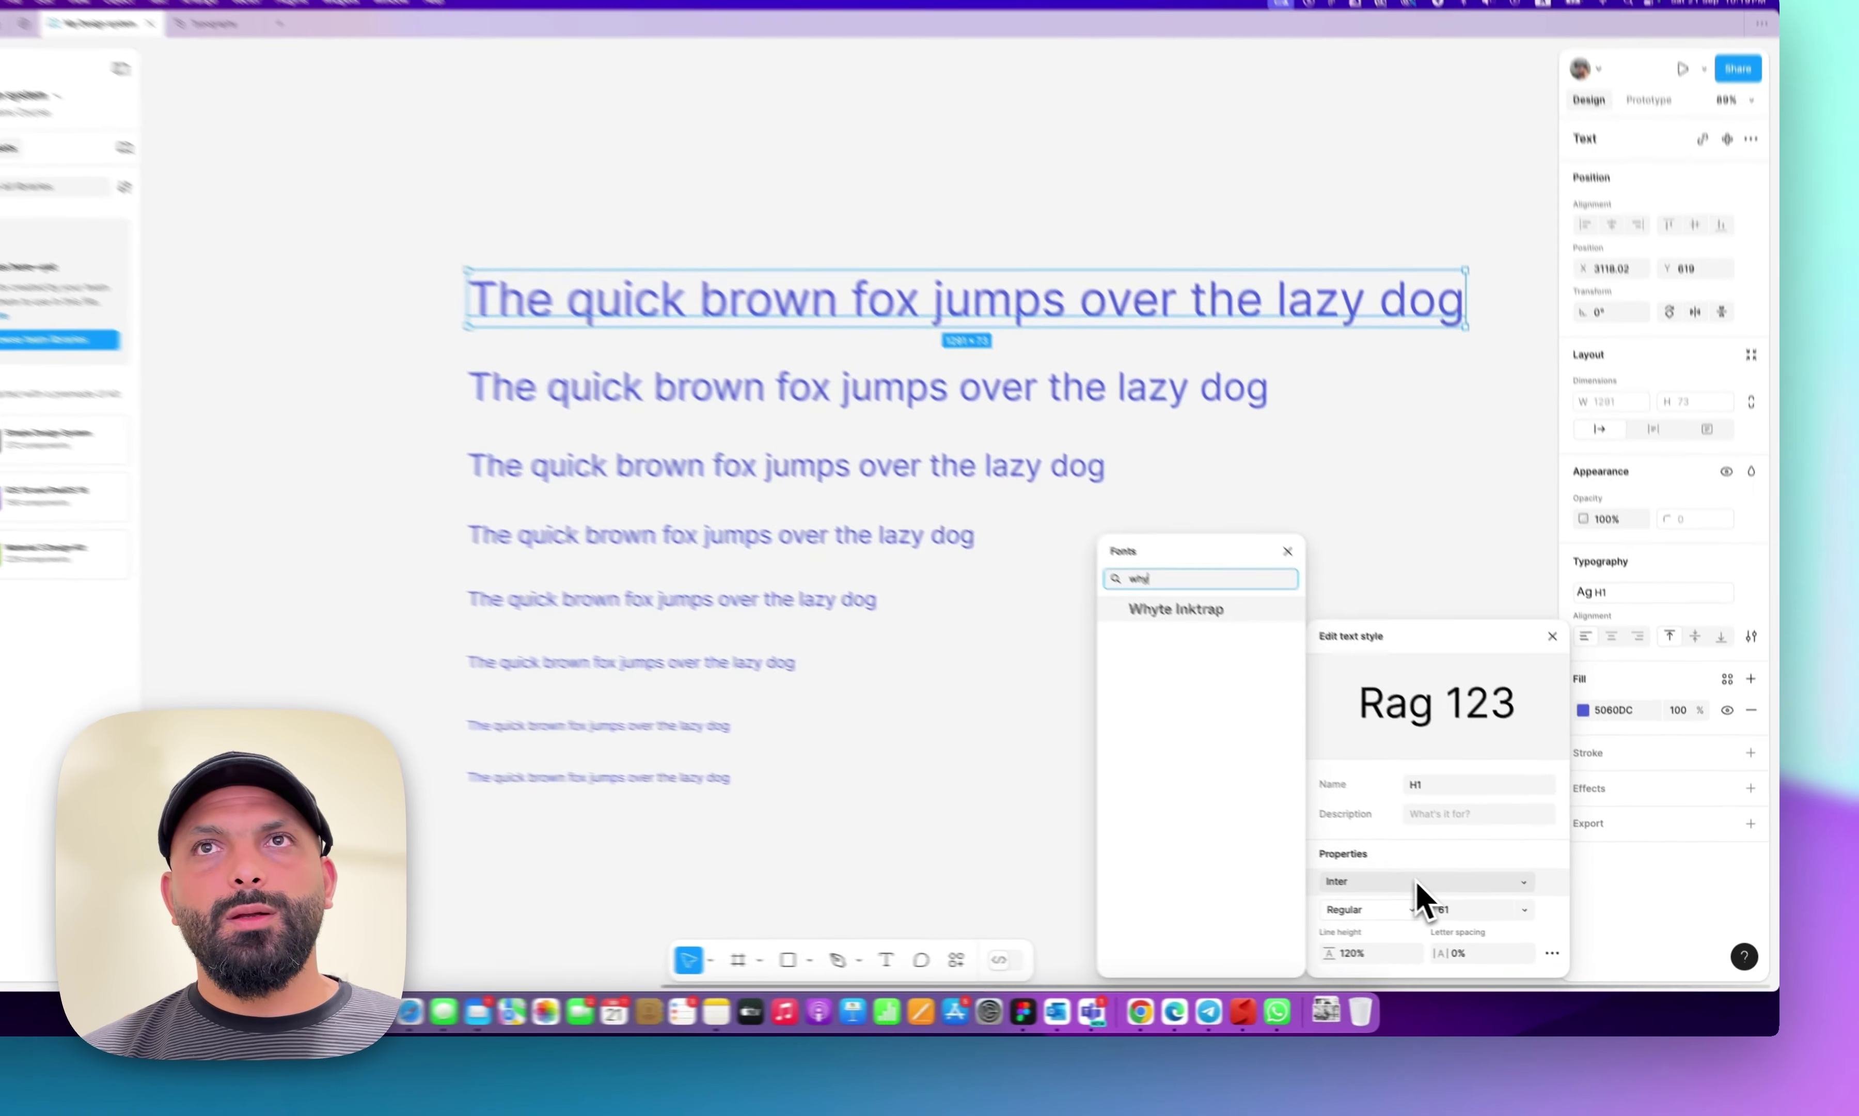
pyautogui.press('Return')
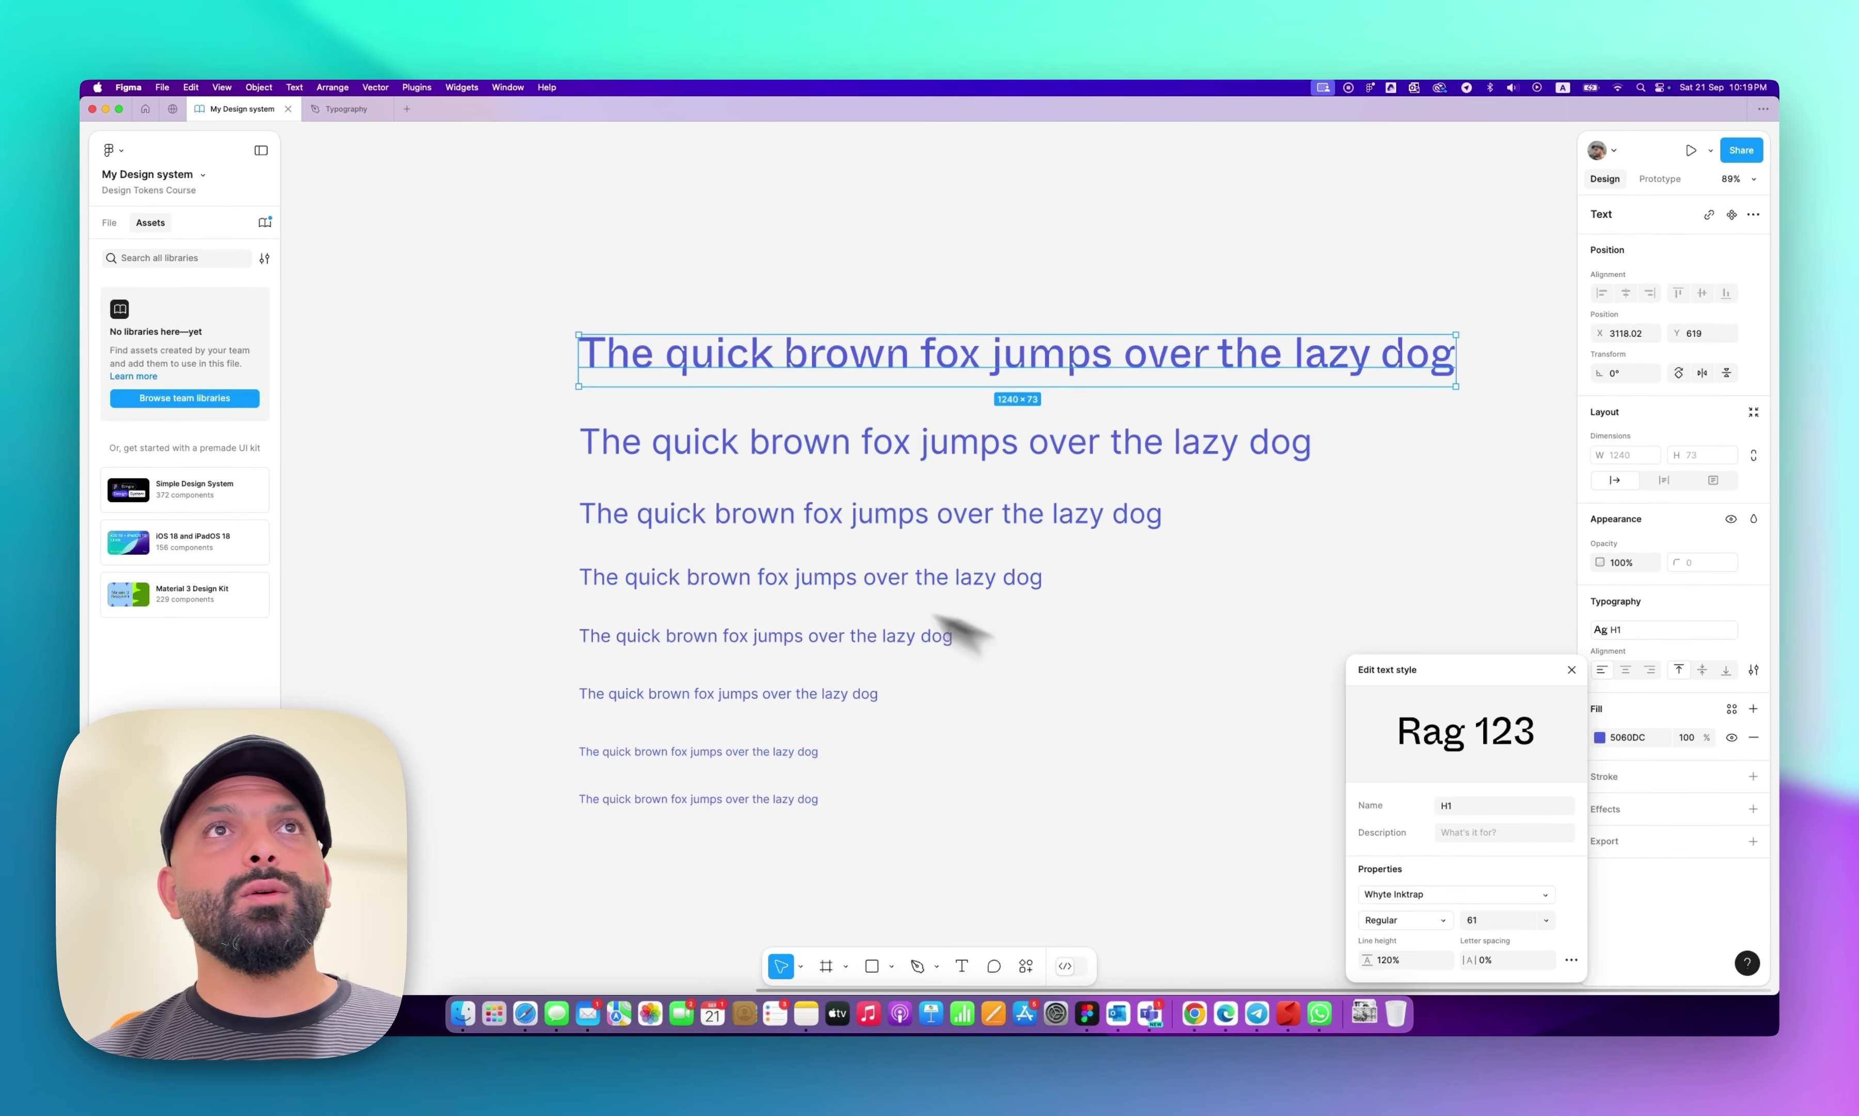
pyautogui.click(940, 617)
# Publish the H1 style change to the library and switch to the Typography file.
pyautogui.click(265, 222)
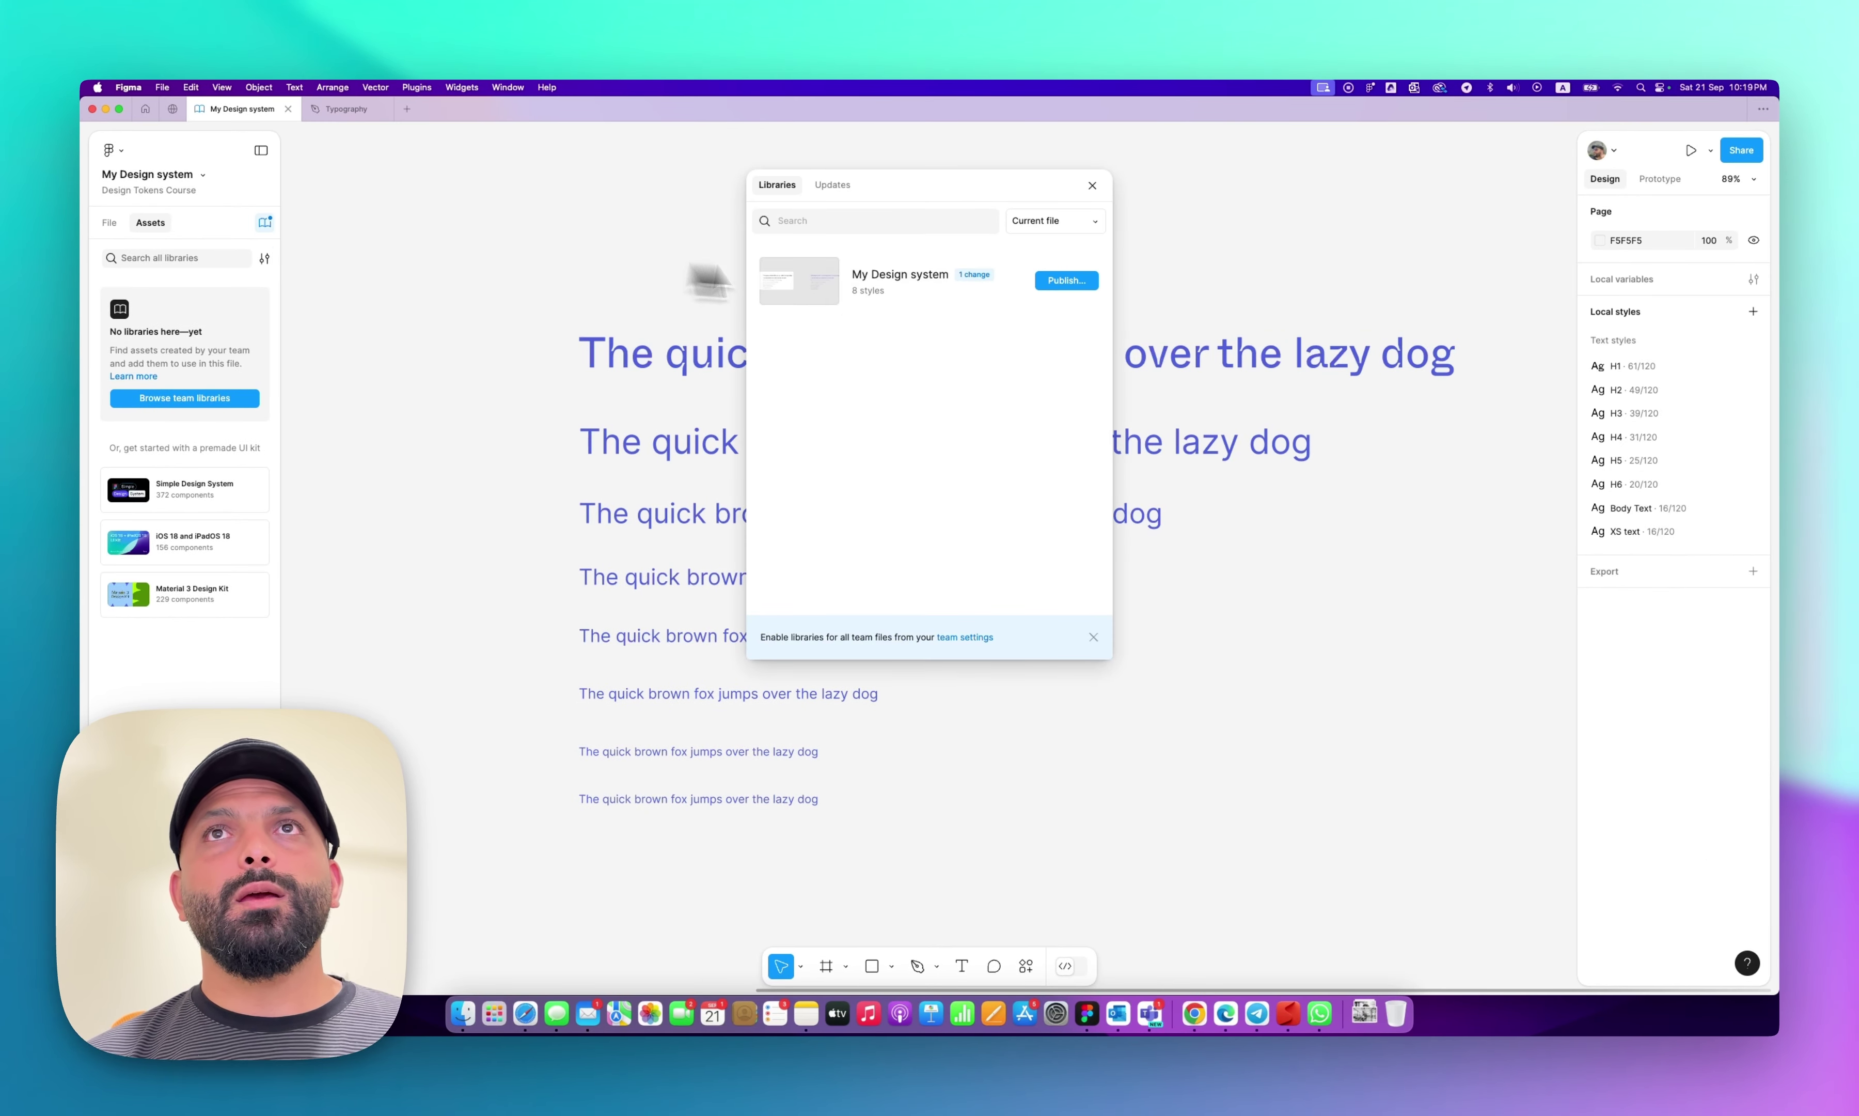
pyautogui.click(1066, 281)
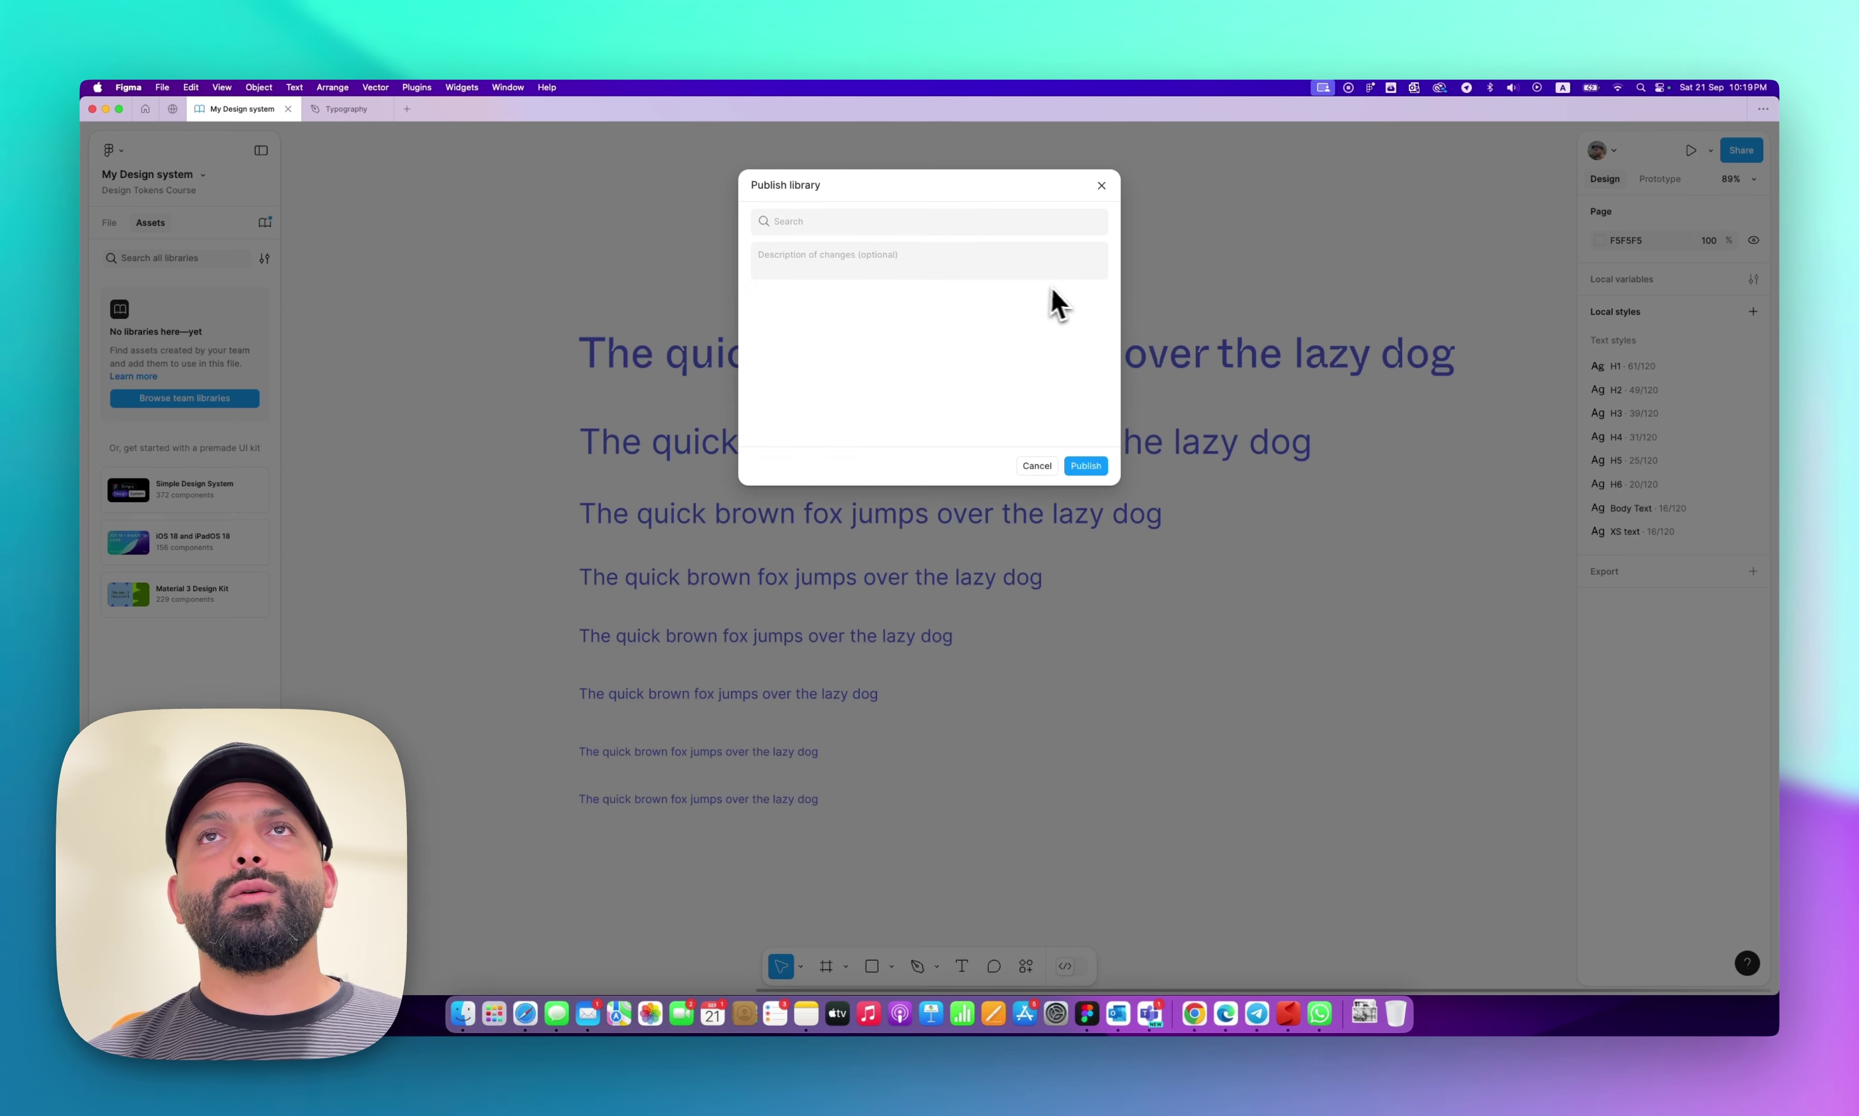
pyautogui.click(1098, 468)
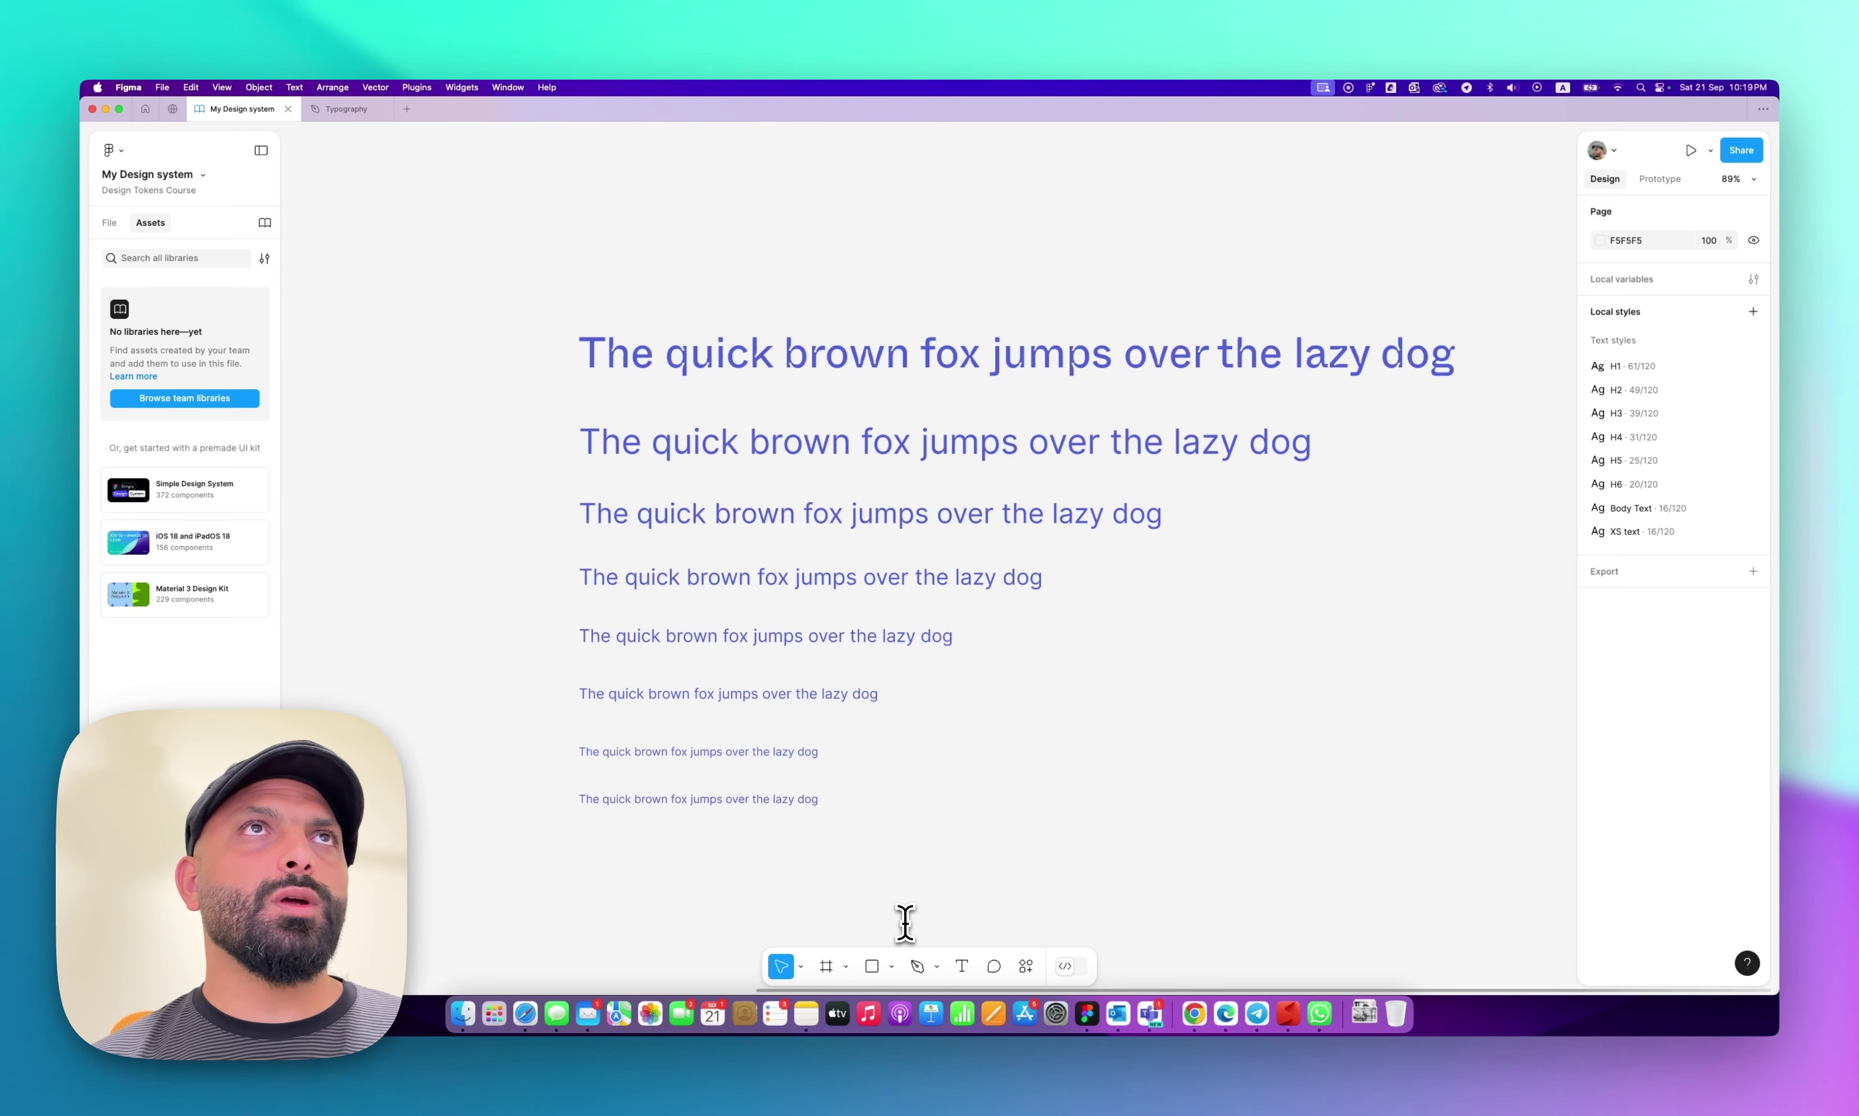
pyautogui.click(353, 111)
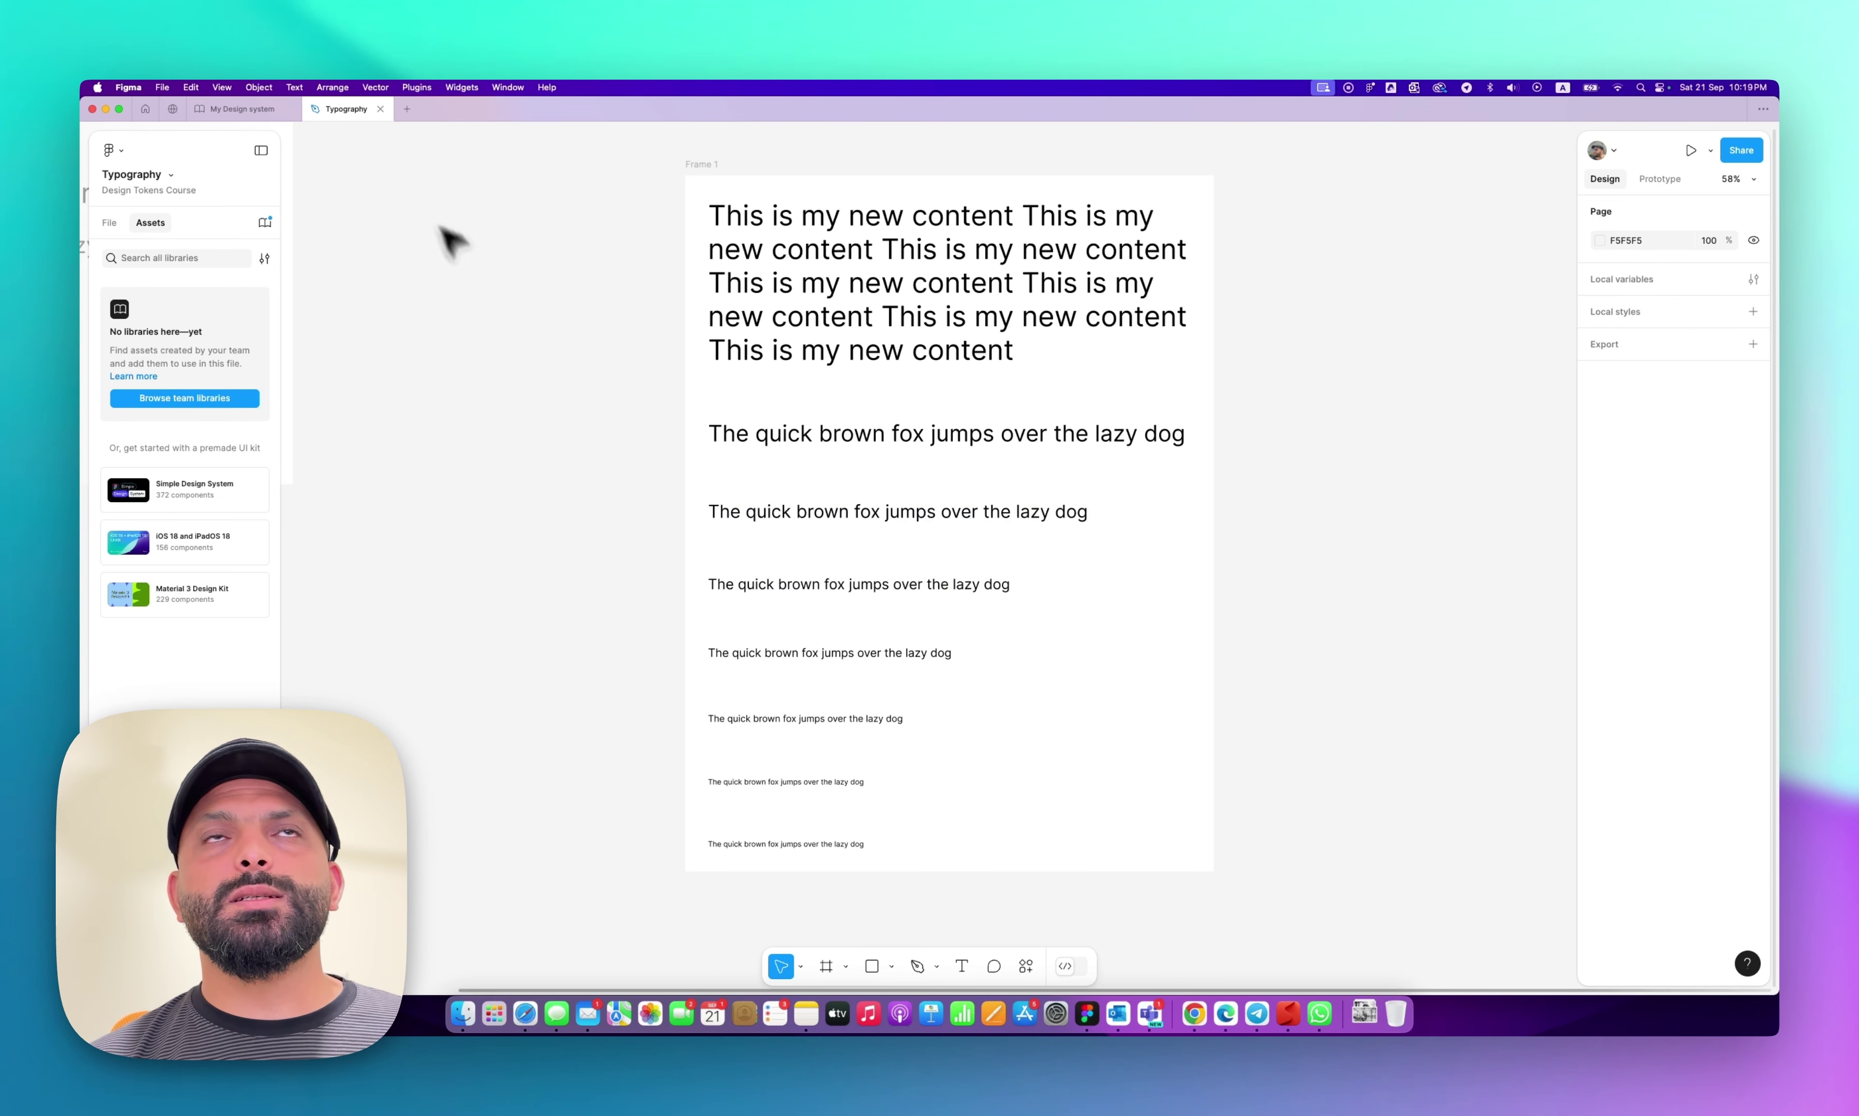
# Open the library updates in the Typography file and accept all of them.
pyautogui.click(265, 223)
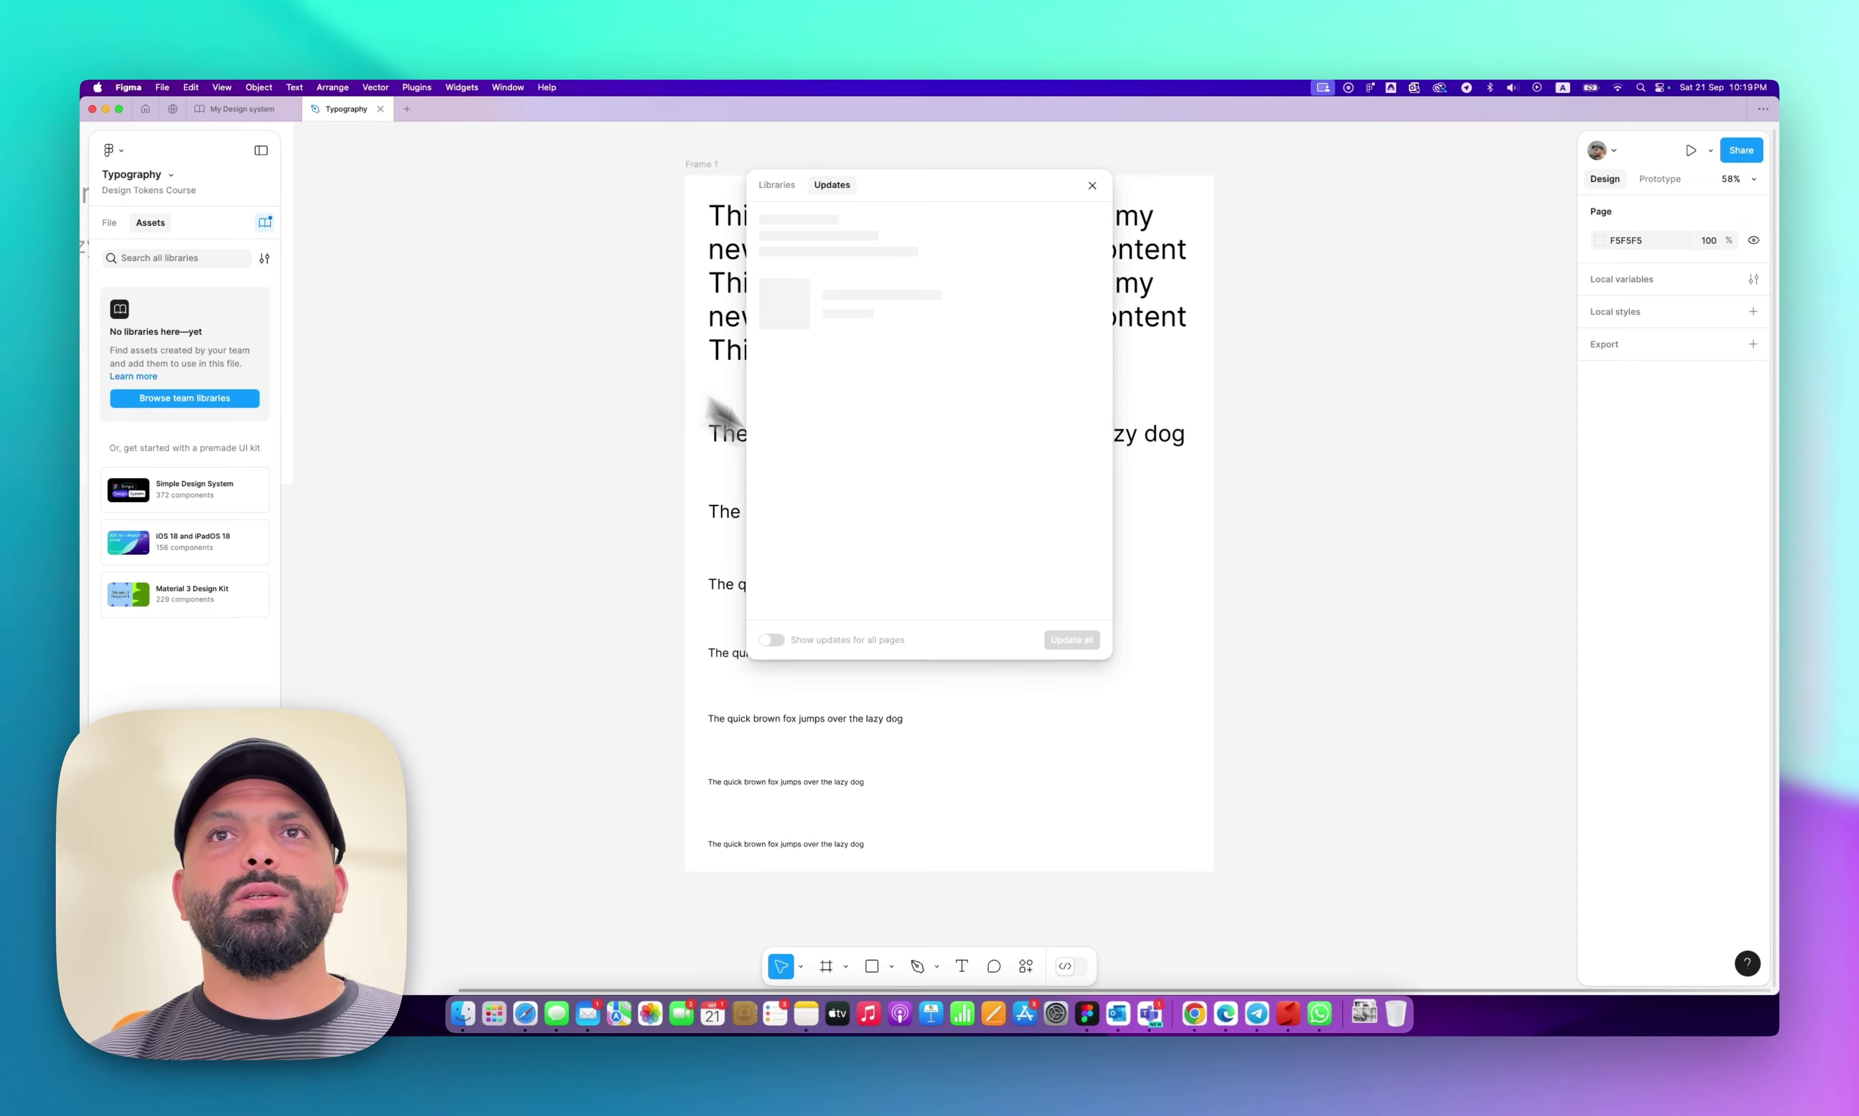
pyautogui.click(1072, 640)
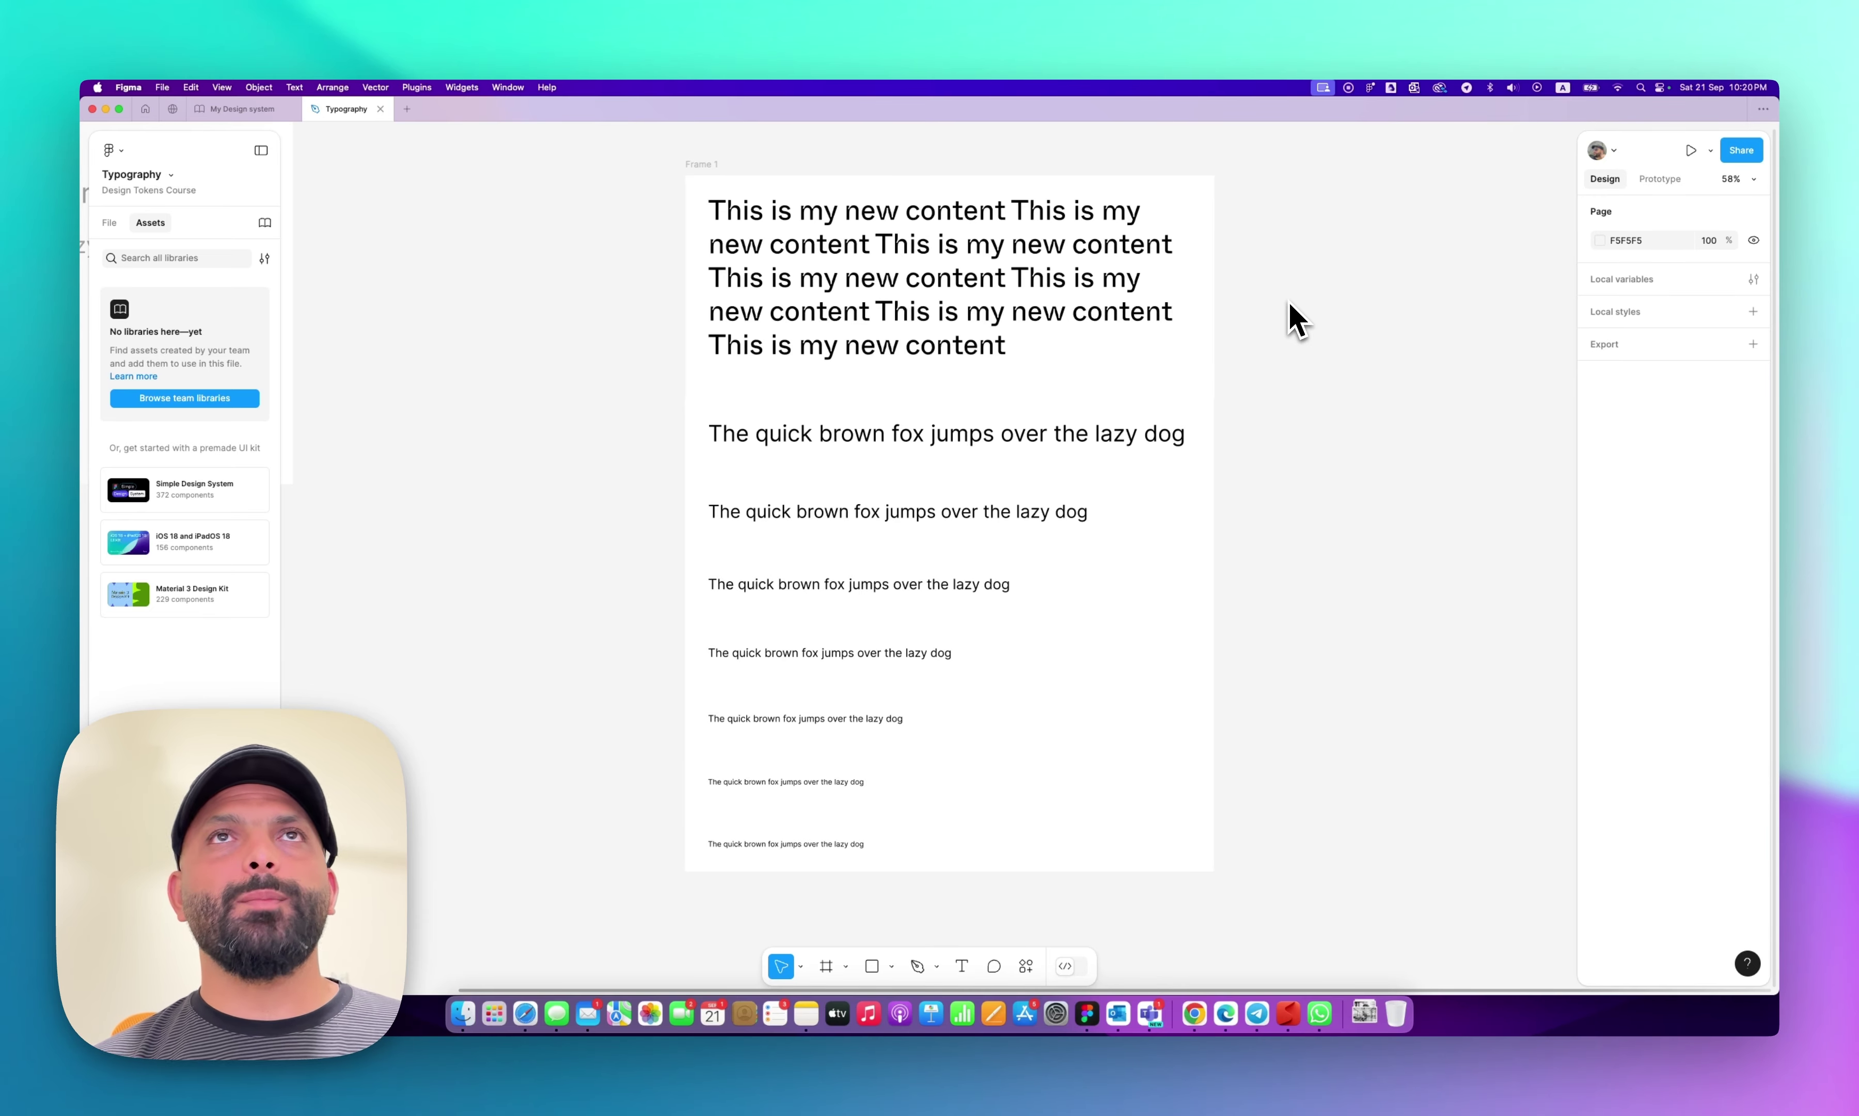
# Return to the My Design system file and delete the eight purple sample text lines.
pyautogui.click(255, 113)
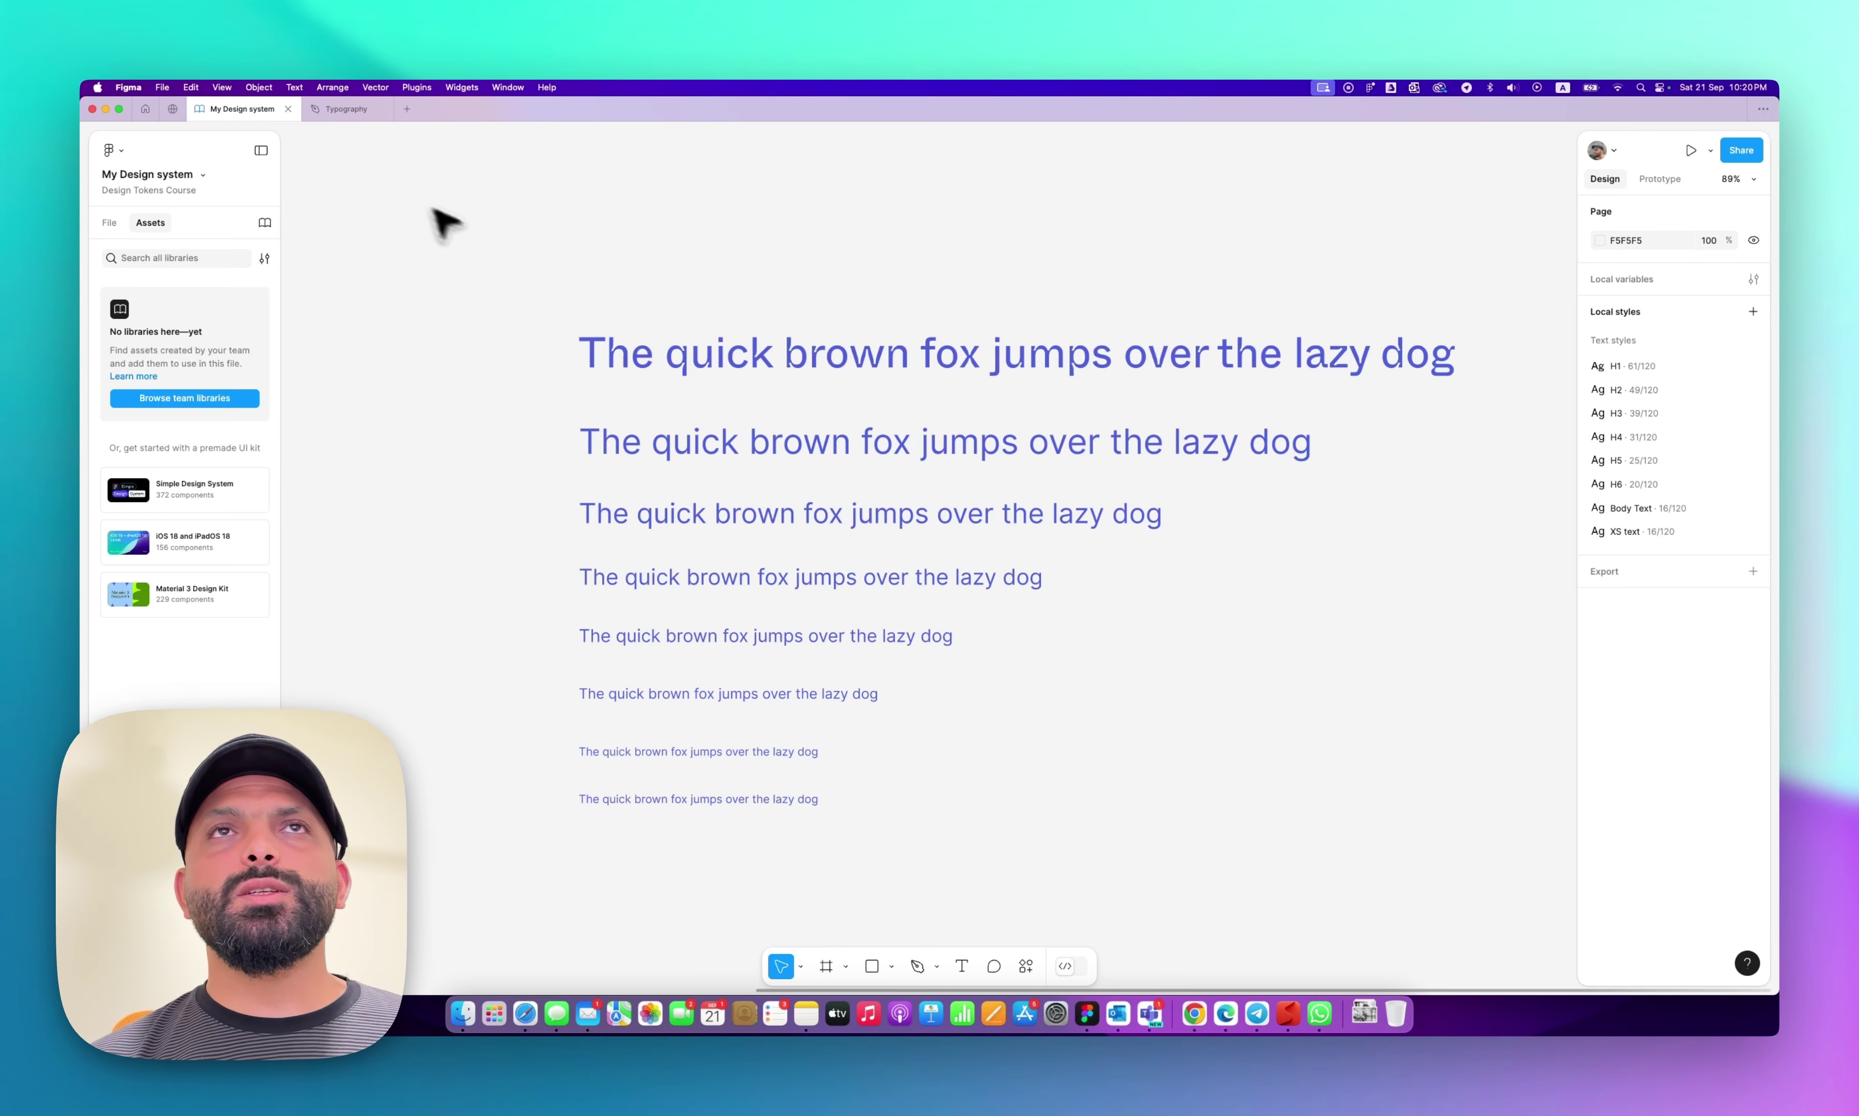
pyautogui.scroll(-5, 501, 263)
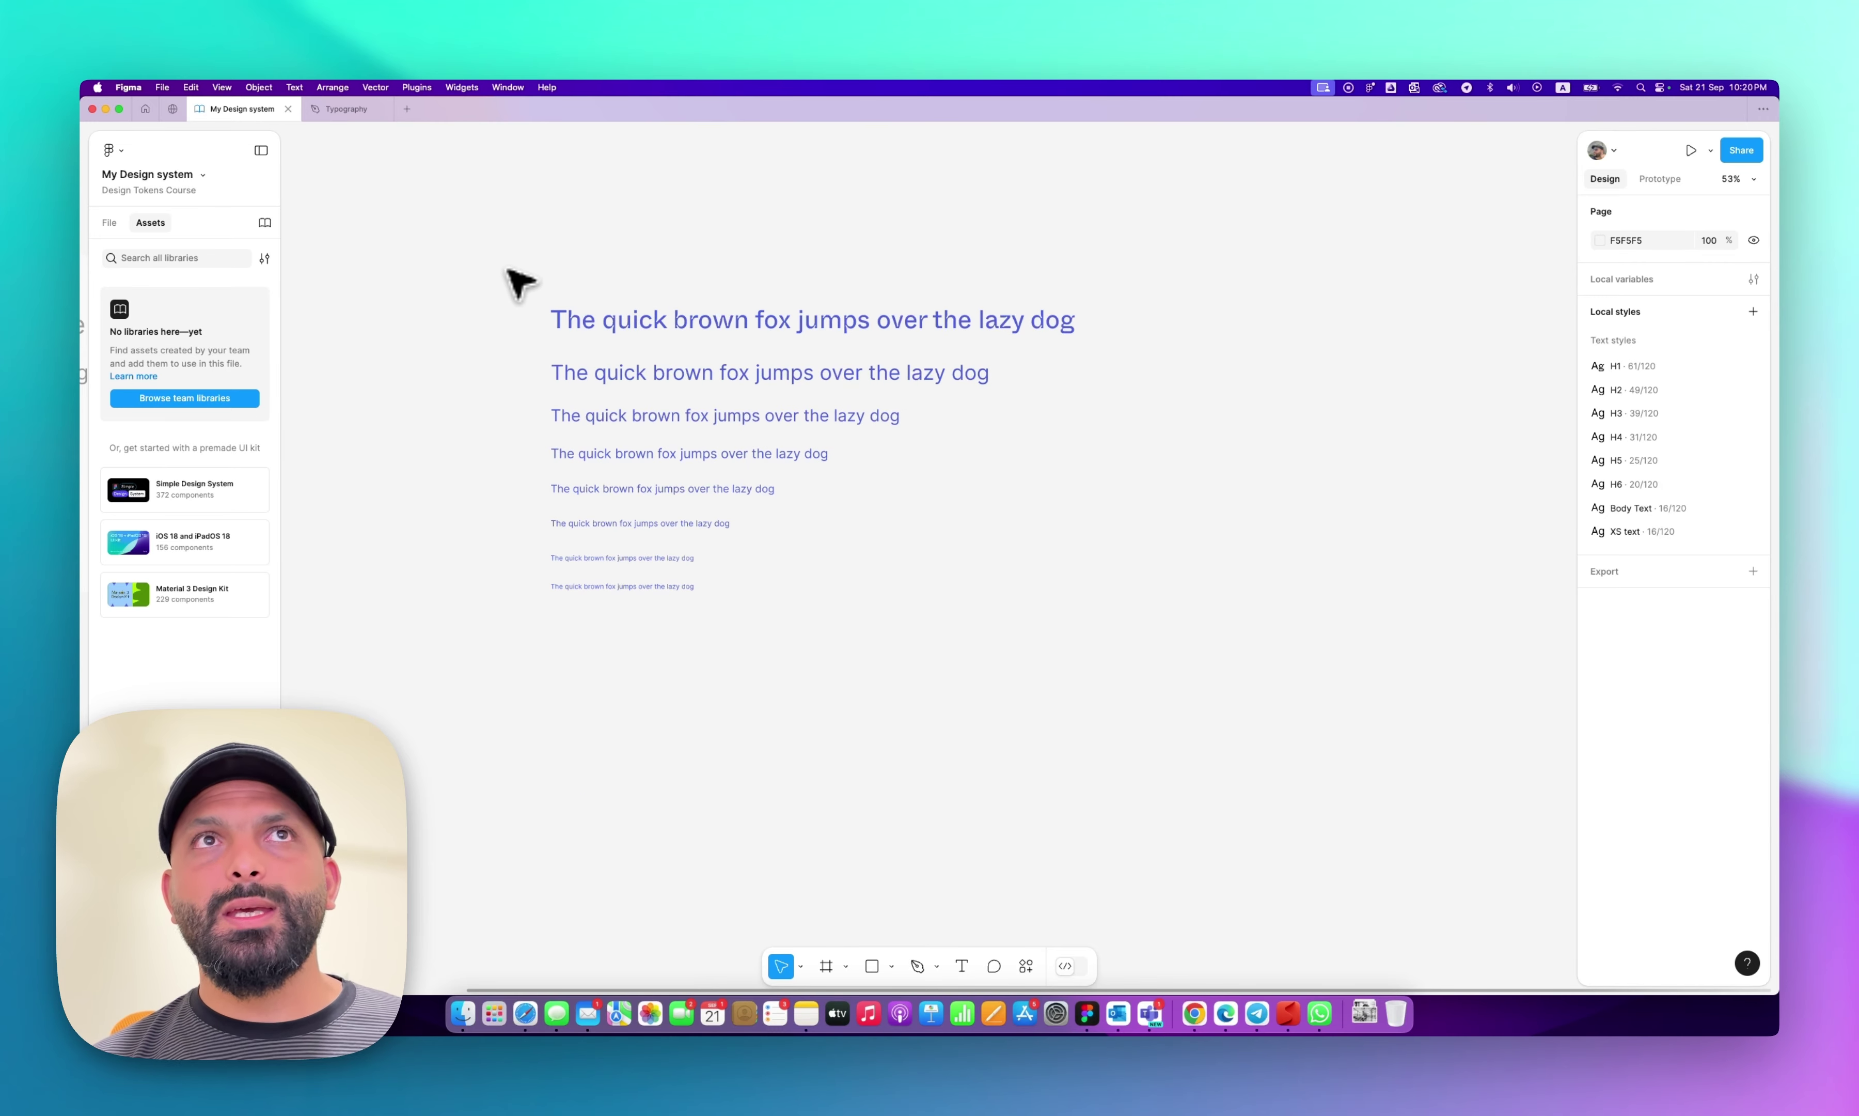
pyautogui.moveTo(509, 269); pyautogui.dragTo(922, 679)
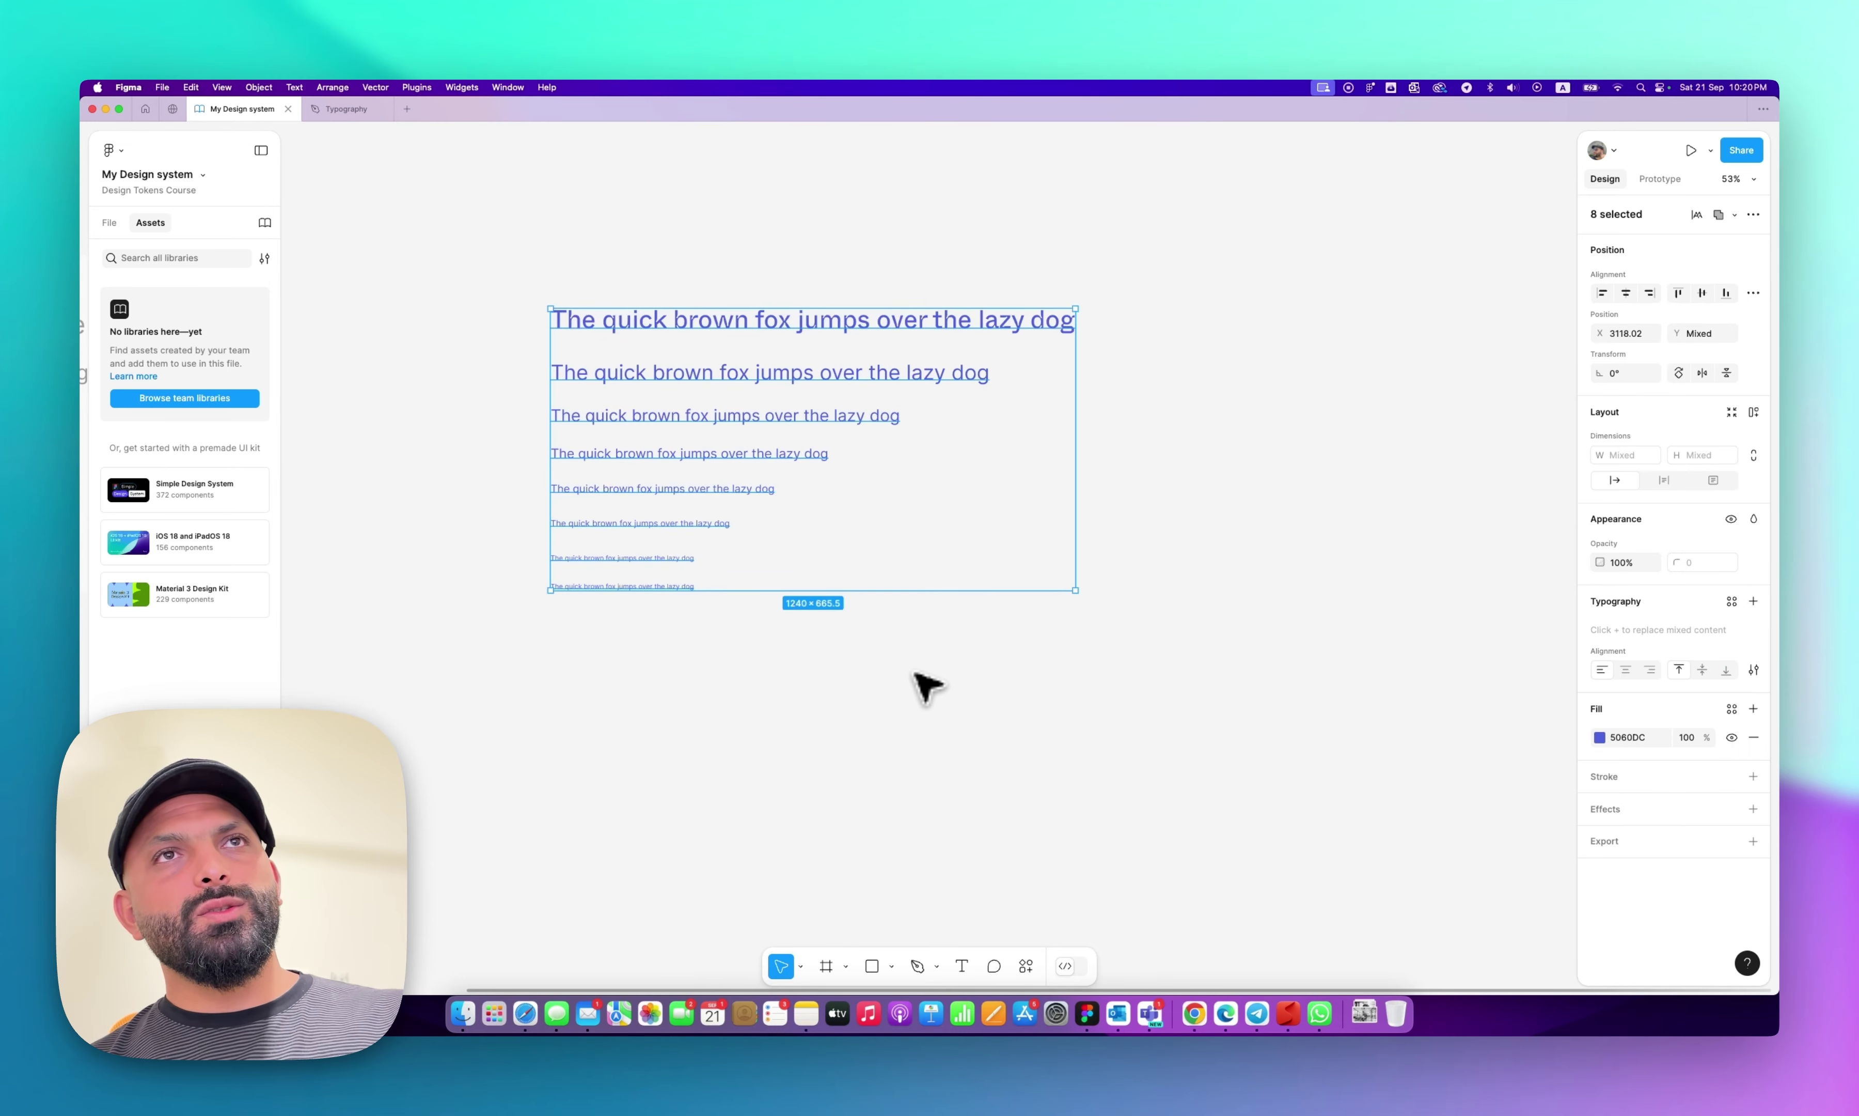
pyautogui.press('BackSpace')
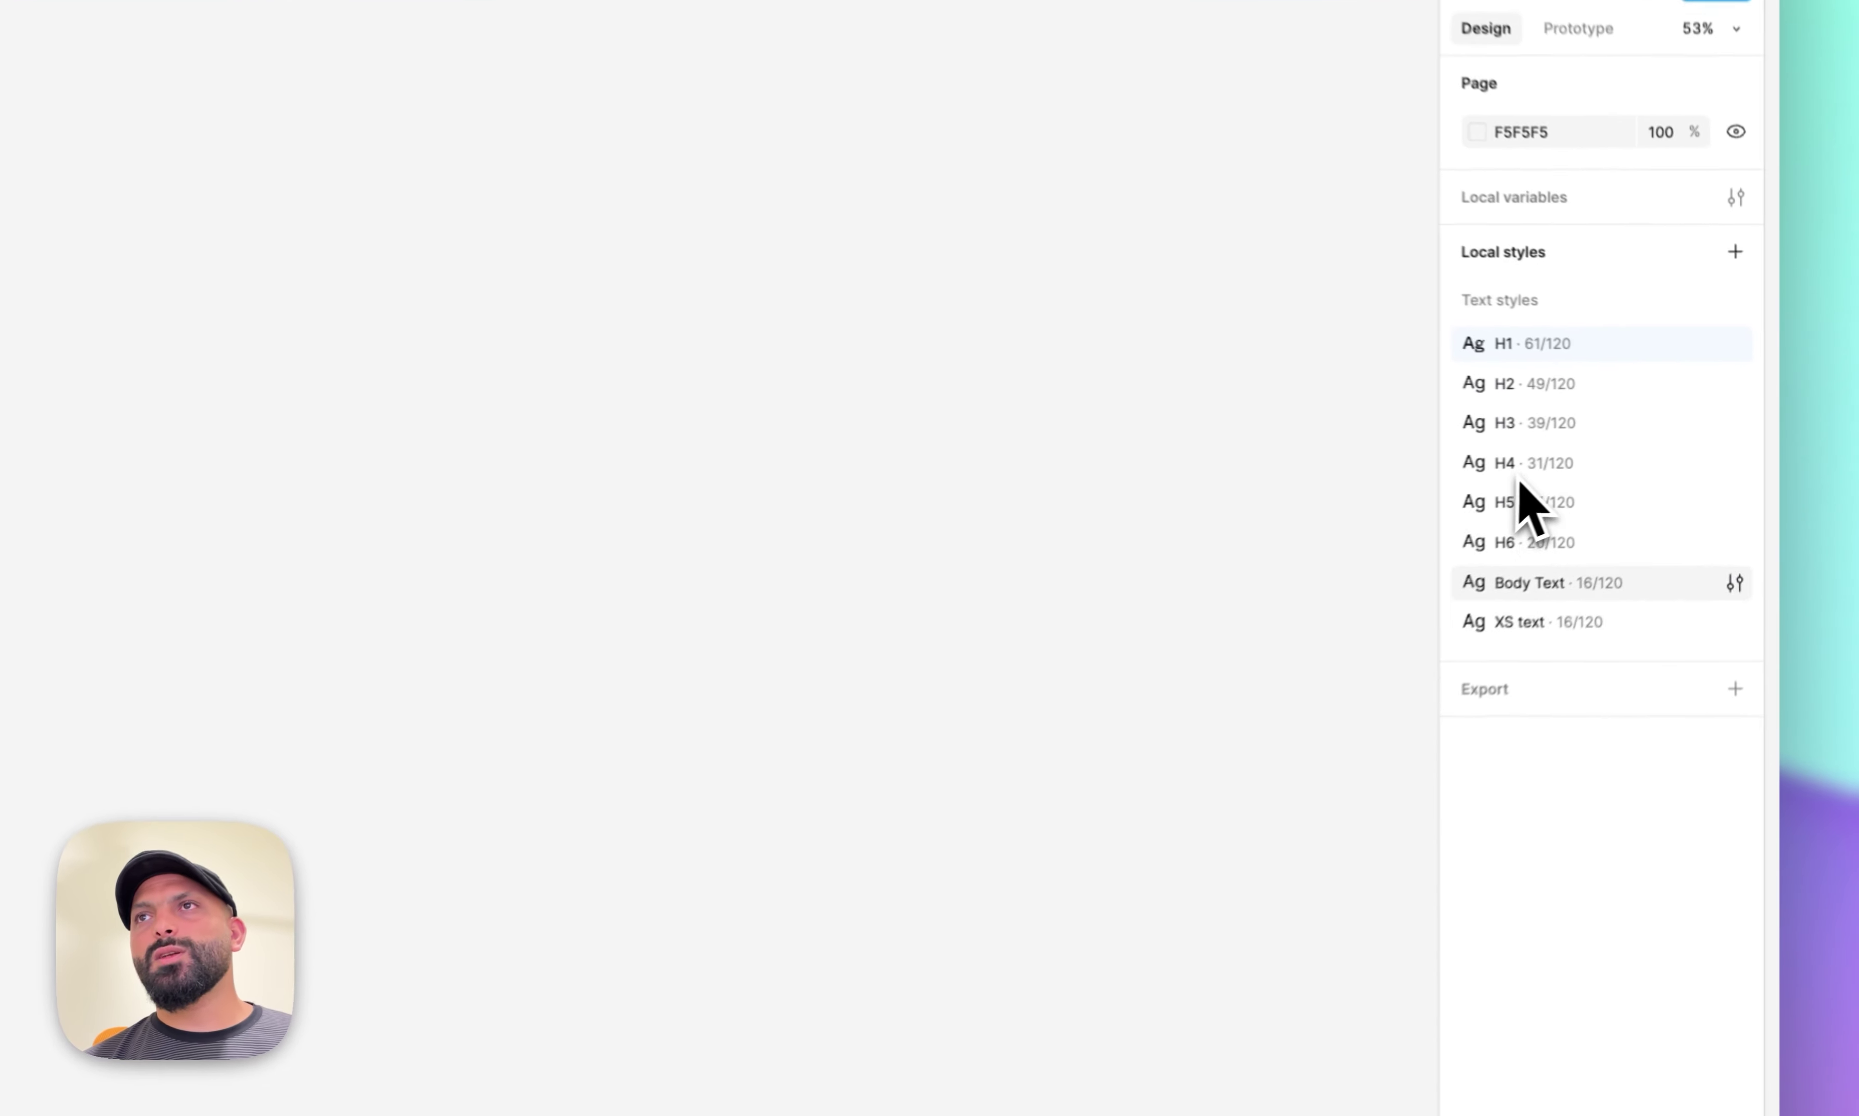
# Delete all local text styles, from H1 through XS text.
pyautogui.keyDown('shift'); pyautogui.click(1532, 621); pyautogui.keyUp('shift')
pyautogui.rightClick(1532, 627)
pyautogui.click(1566, 683)
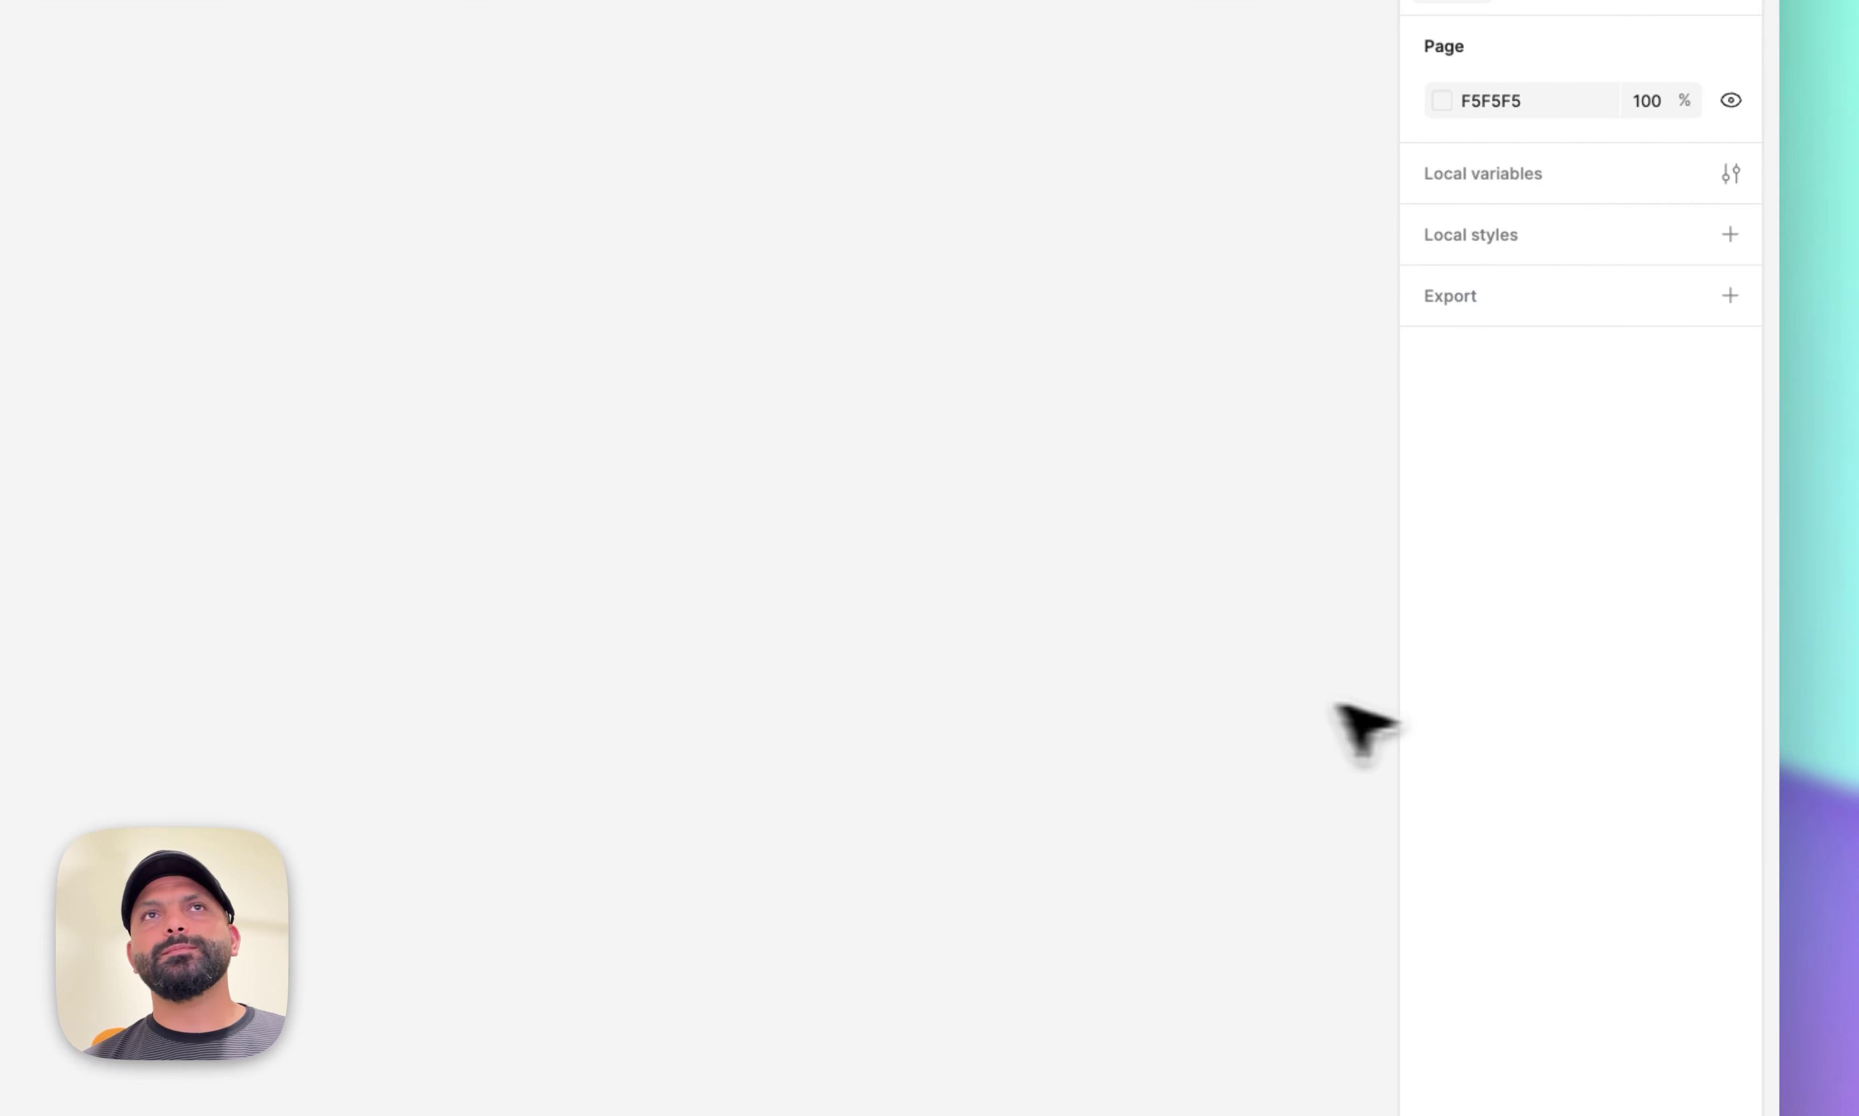
# Copy the seven sample text lines, without their size labels, from the type-scale frame onto the empty canvas beside it.
pyautogui.press('super+z')
pyautogui.click(833, 445)
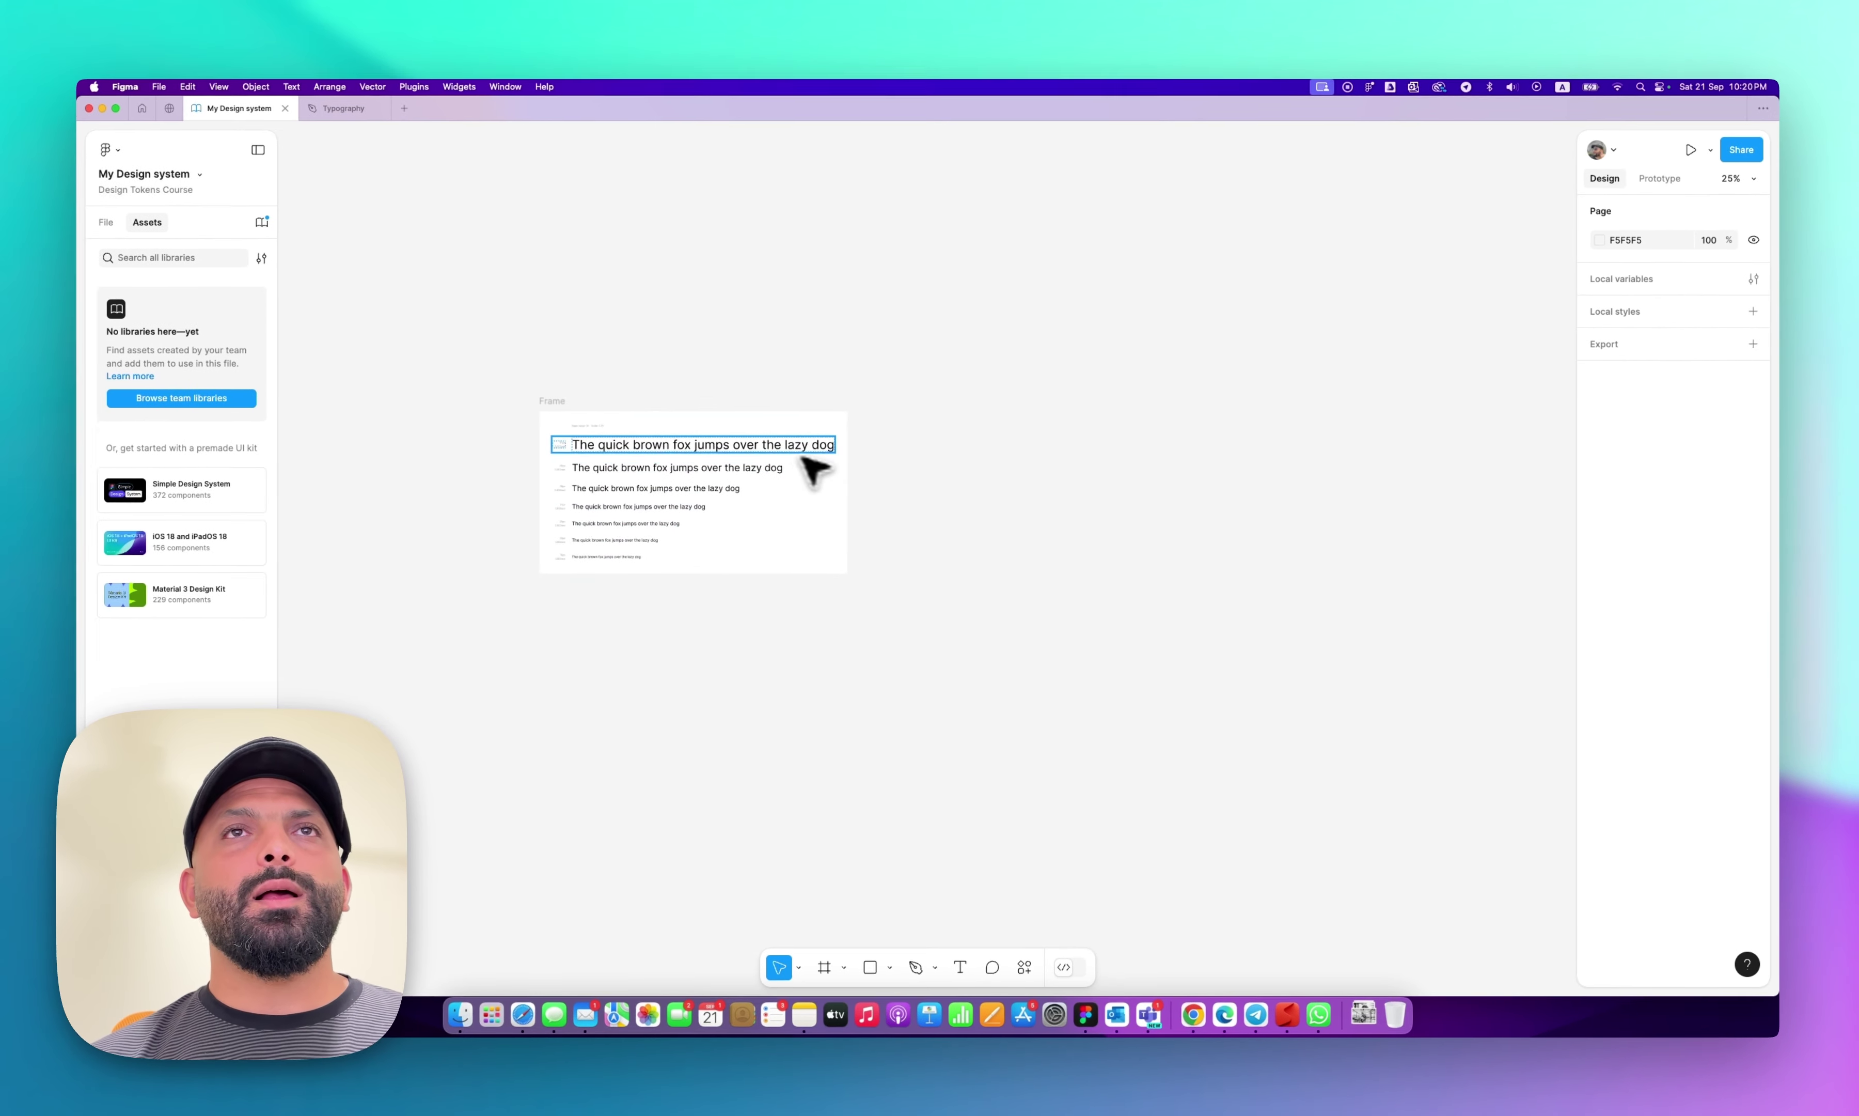
pyautogui.keyDown('shift'); pyautogui.click(771, 461); pyautogui.keyUp('shift')
pyautogui.scroll(5, 747, 485)
pyautogui.keyDown('shift'); pyautogui.click(714, 479); pyautogui.keyUp('shift')
pyautogui.keyDown('shift'); pyautogui.click(683, 529); pyautogui.keyUp('shift')
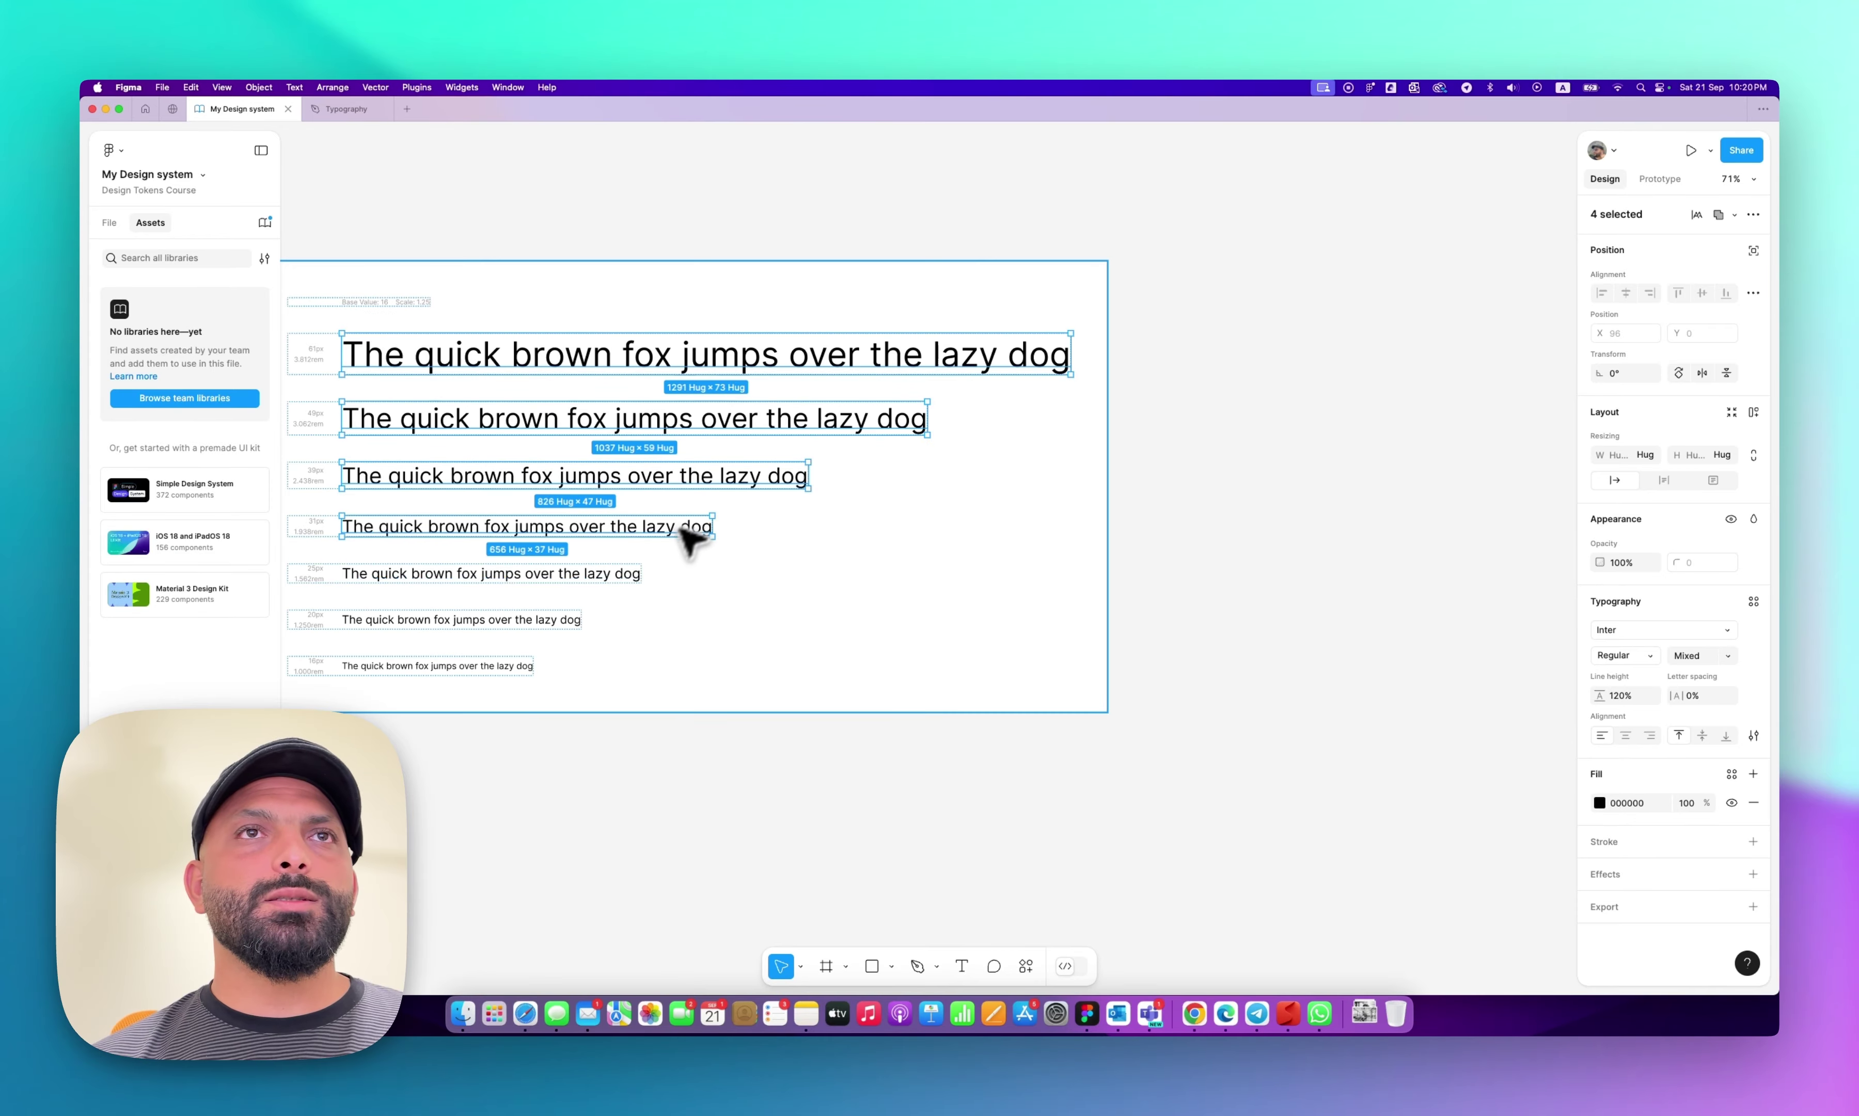
pyautogui.keyDown('shift'); pyautogui.click(611, 574); pyautogui.keyUp('shift')
pyautogui.keyDown('shift'); pyautogui.click(570, 617); pyautogui.keyUp('shift')
pyautogui.keyDown('shift'); pyautogui.click(529, 664); pyautogui.keyUp('shift')
pyautogui.scroll(-5, 536, 664)
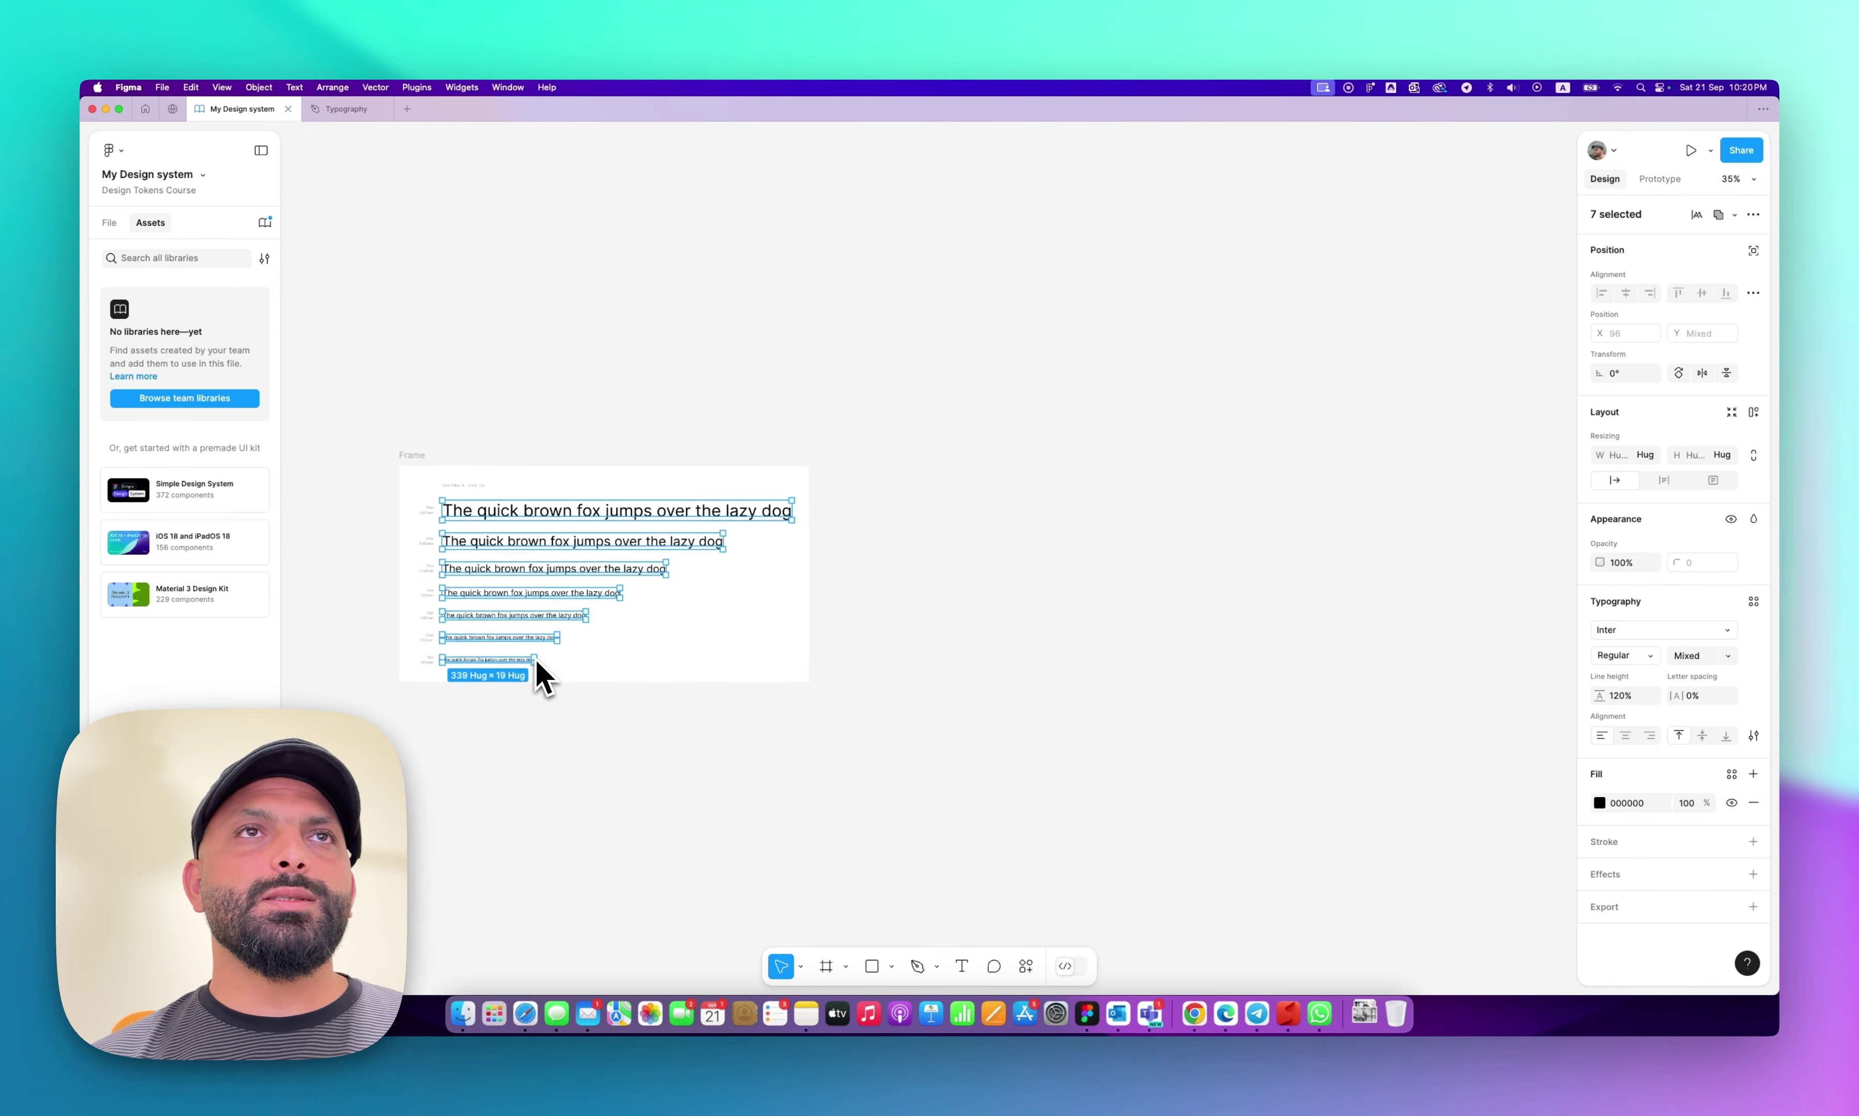
pyautogui.scroll(-2, 535, 664)
pyautogui.moveTo(540, 568); pyautogui.dragTo(1136, 521)
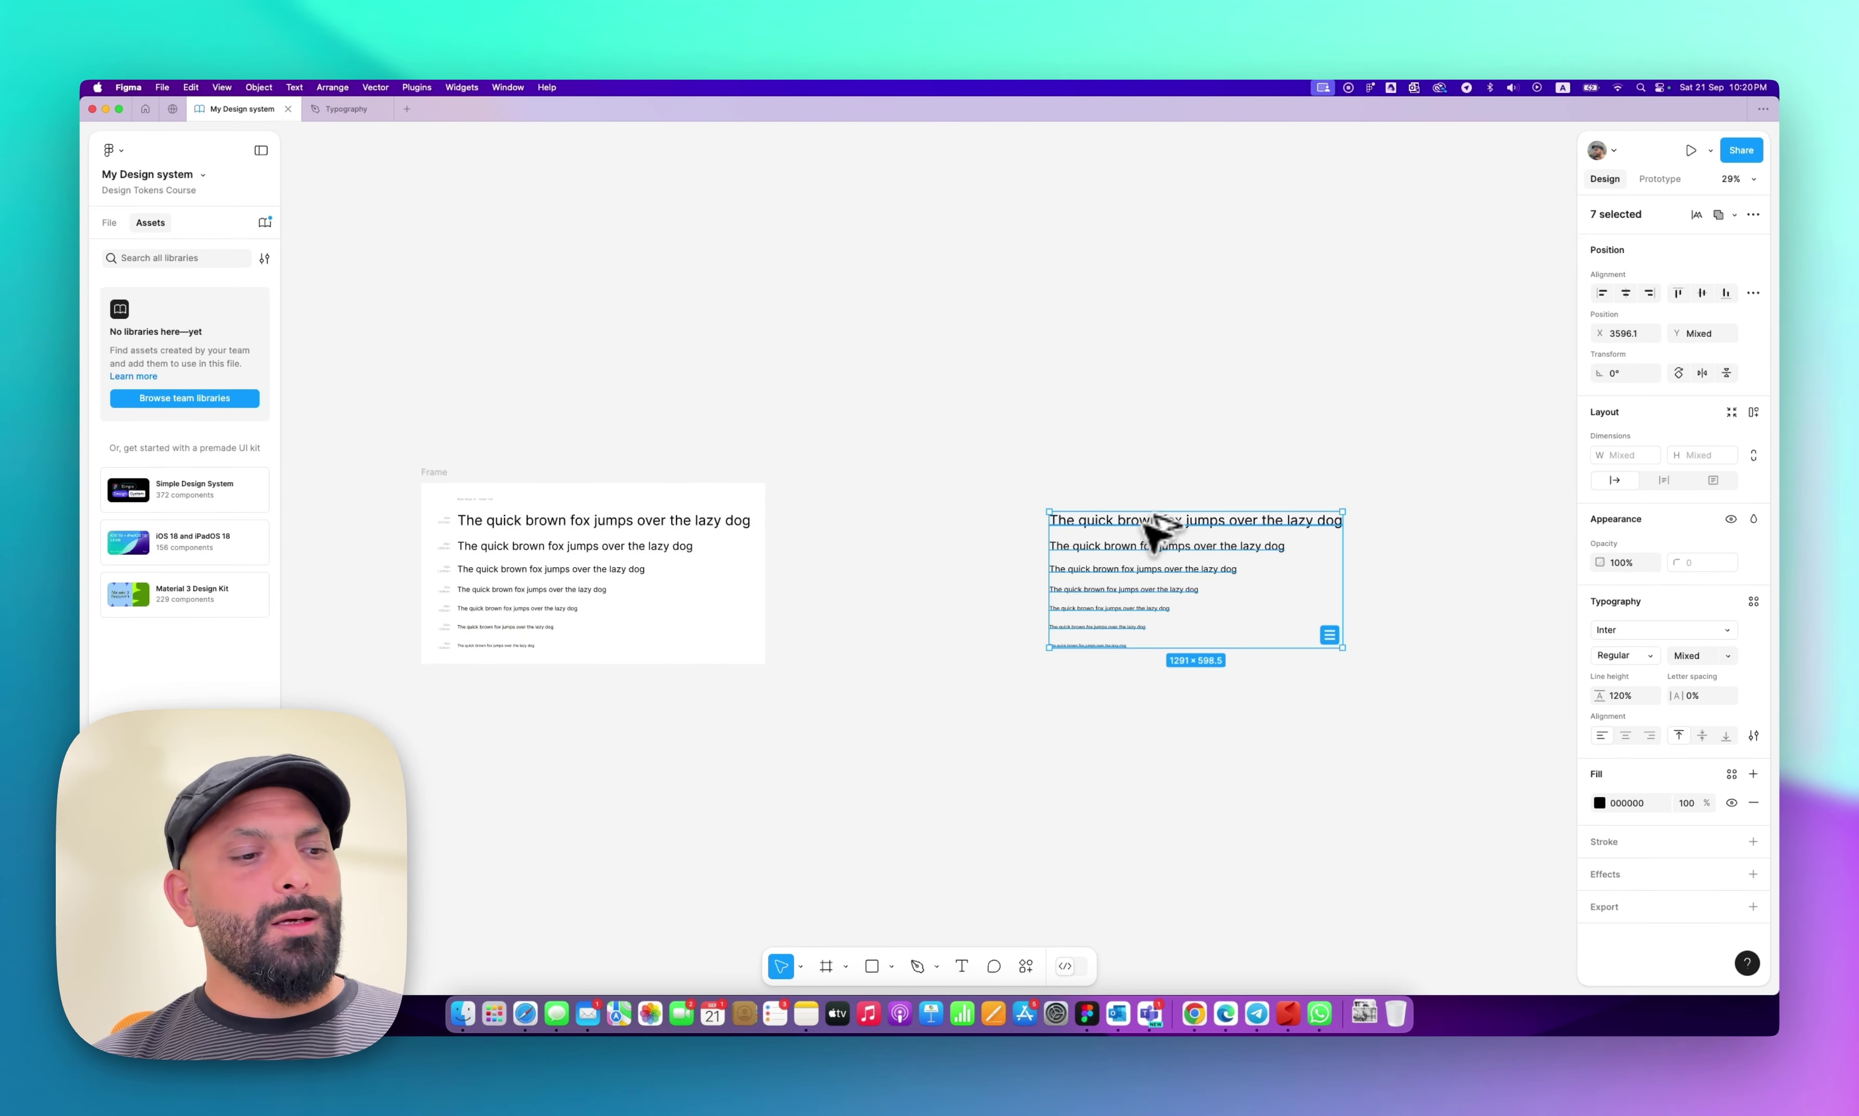
# Add auto layout to the seven copied text lines and set the vertical gap to 92.
pyautogui.hotkey('shift', 'a')
pyautogui.scroll(5, 1396, 581)
pyautogui.click(1622, 521)
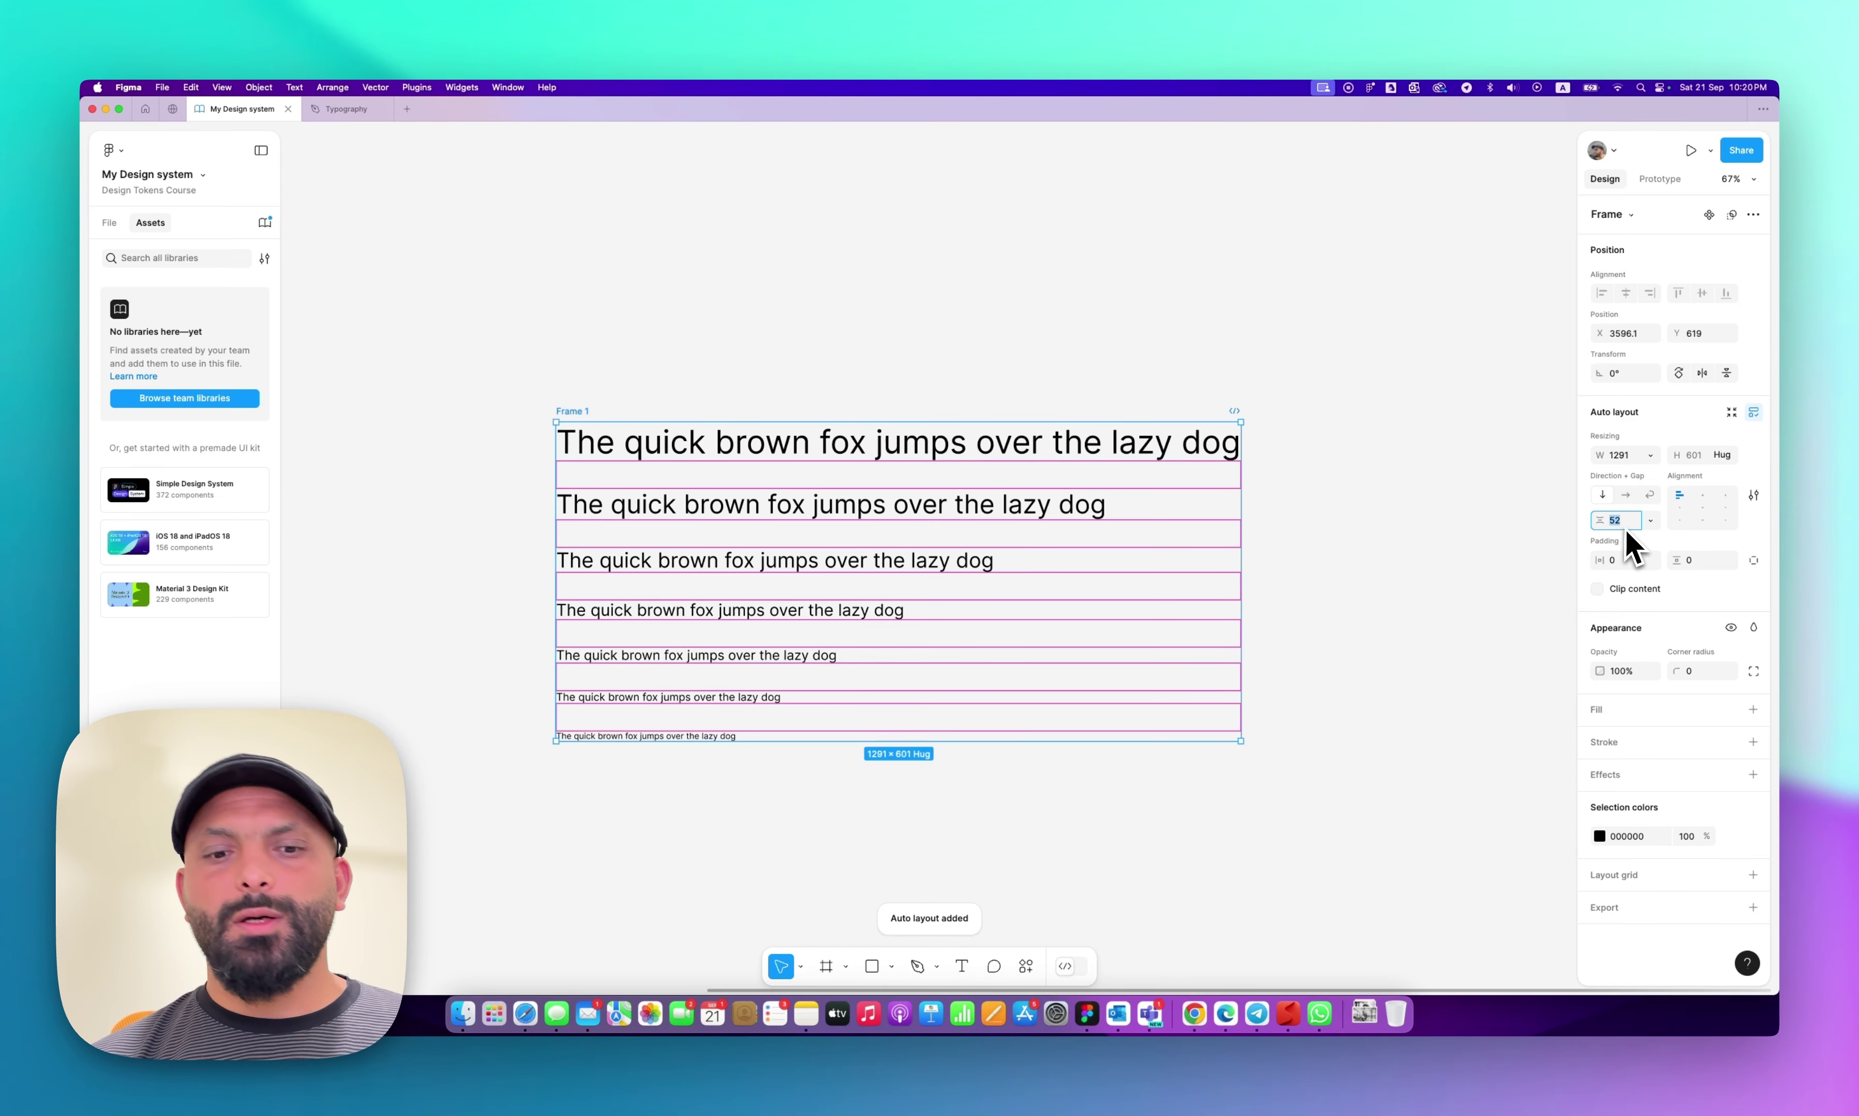
pyautogui.hotkey('shift', 'Up')
pyautogui.hotkey('shift', 'Up')
pyautogui.hotkey('shift', 'Up')
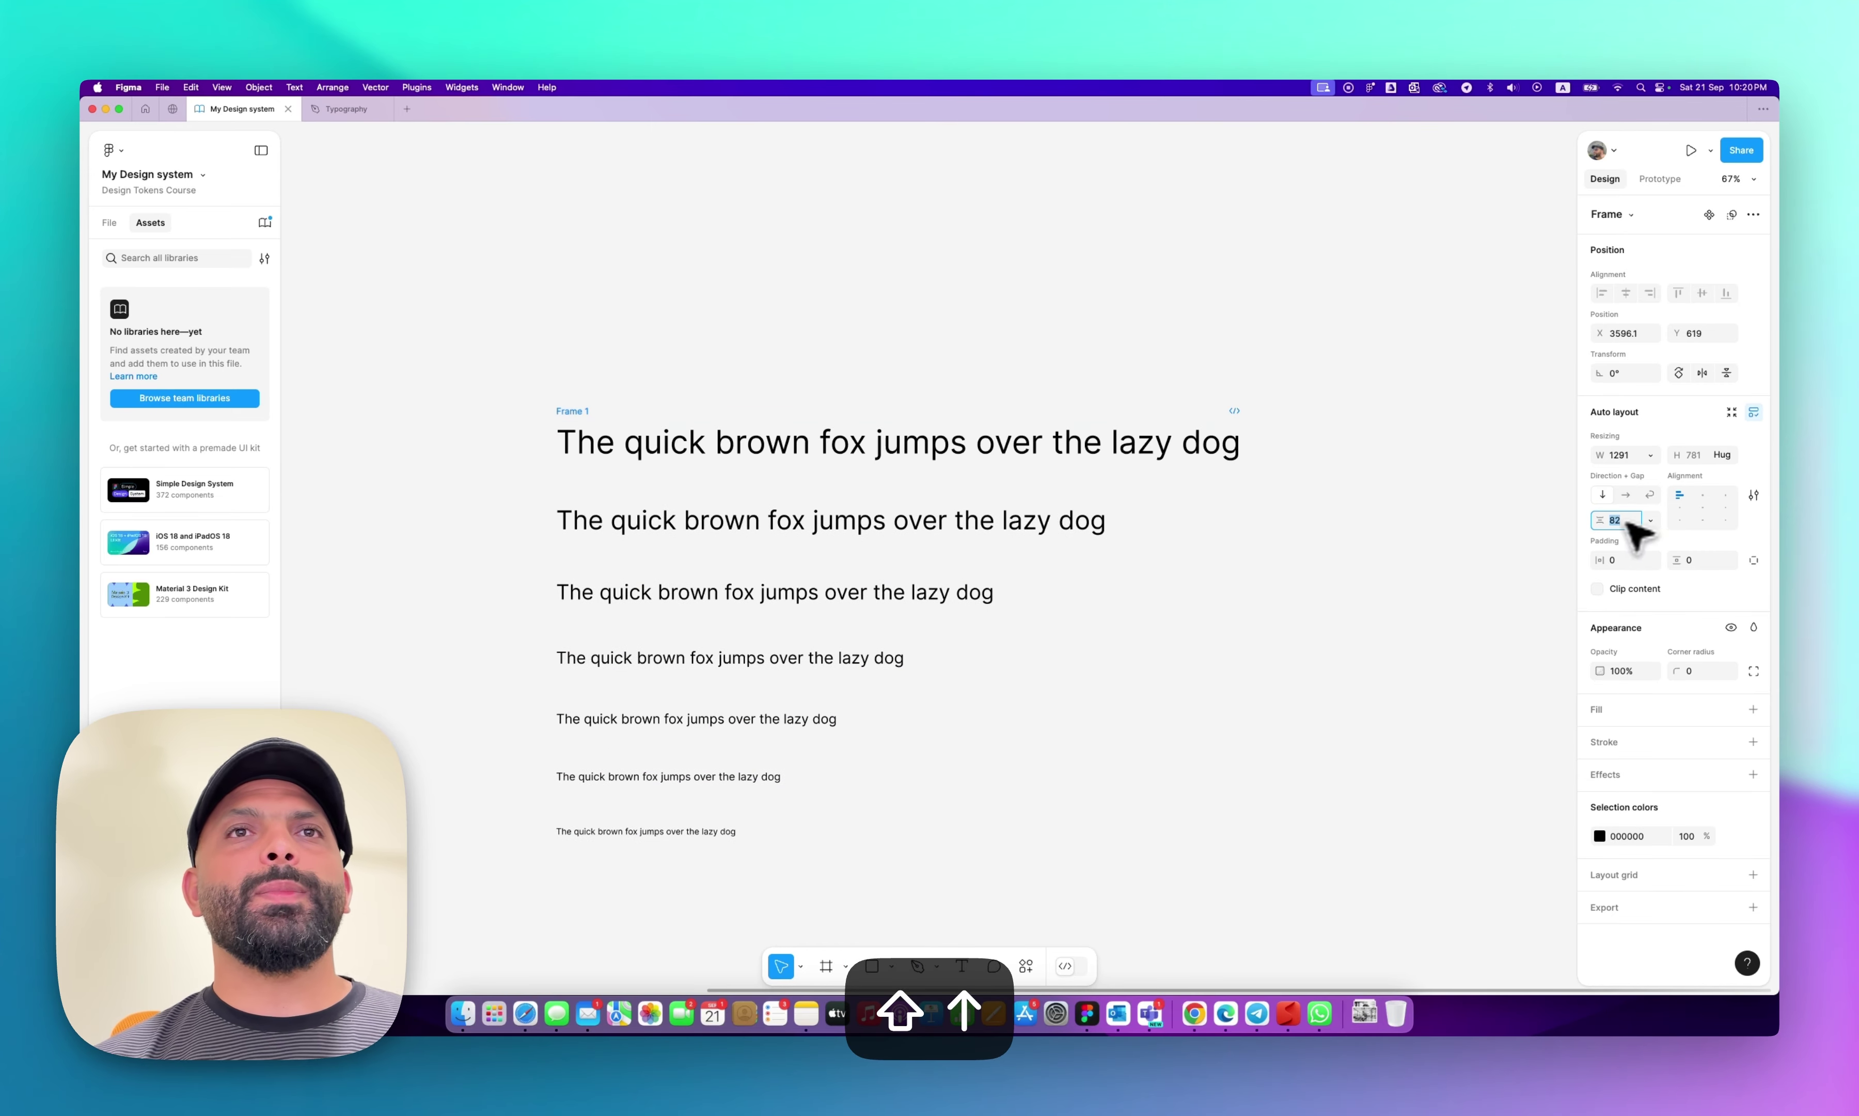
pyautogui.hotkey('shift', 'Up')
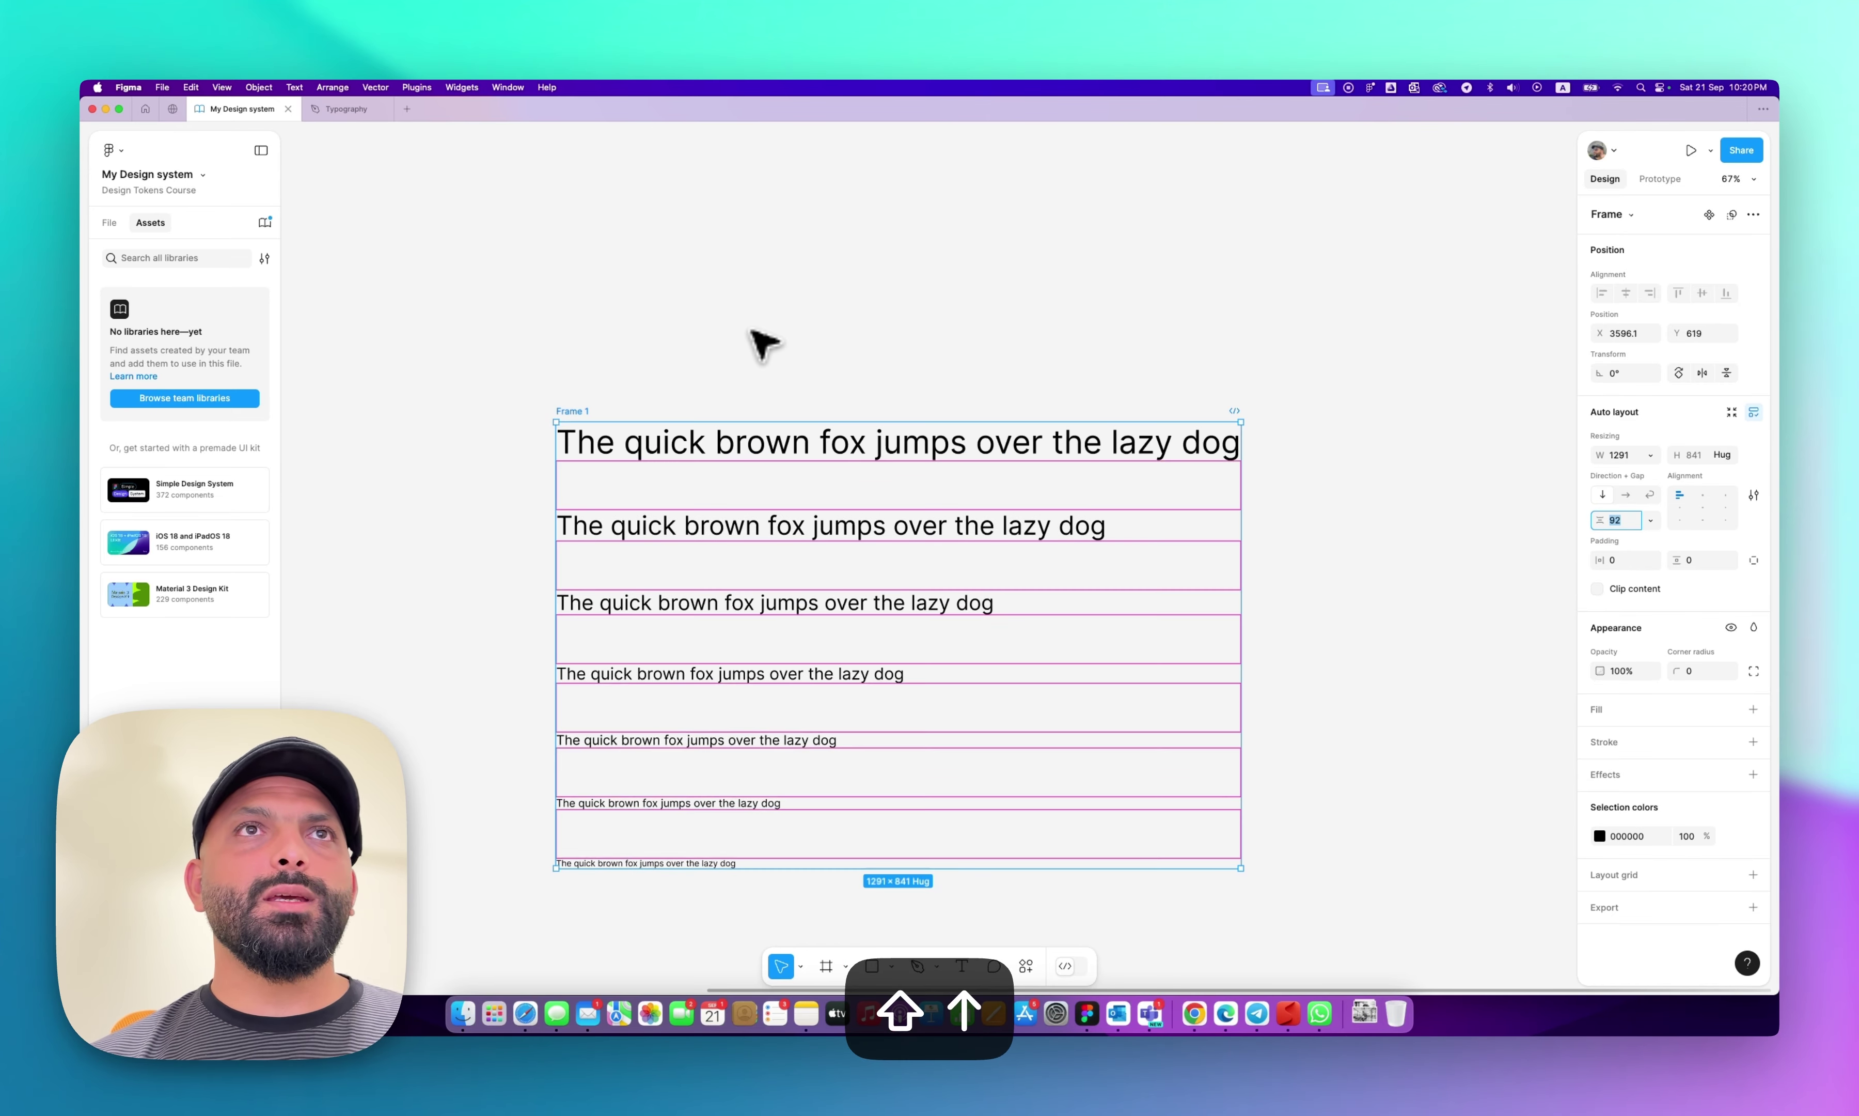
# Ungroup the auto layout frame so the seven copied text lines stand directly on the canvas.
pyautogui.click(590, 361)
pyautogui.click(584, 411)
pyautogui.press('Escape')
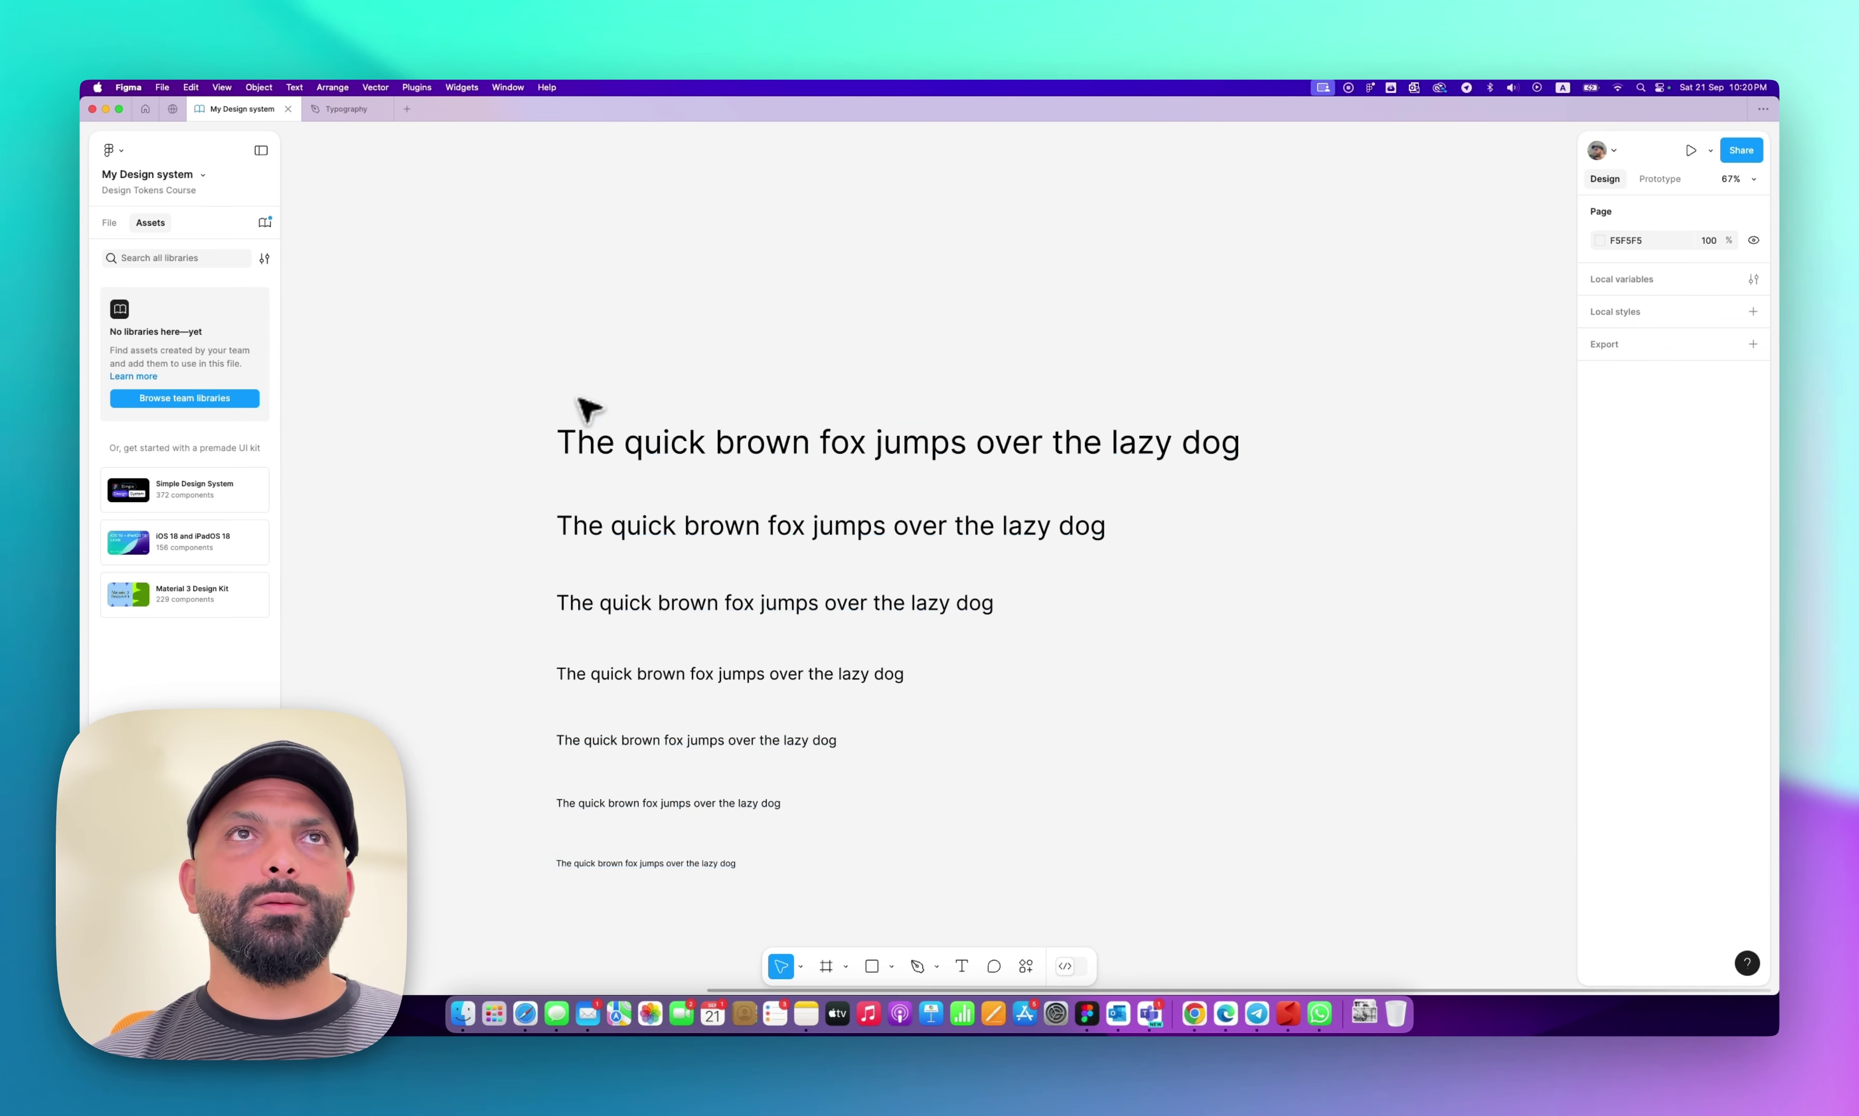
pyautogui.scroll(-2, 631, 324)
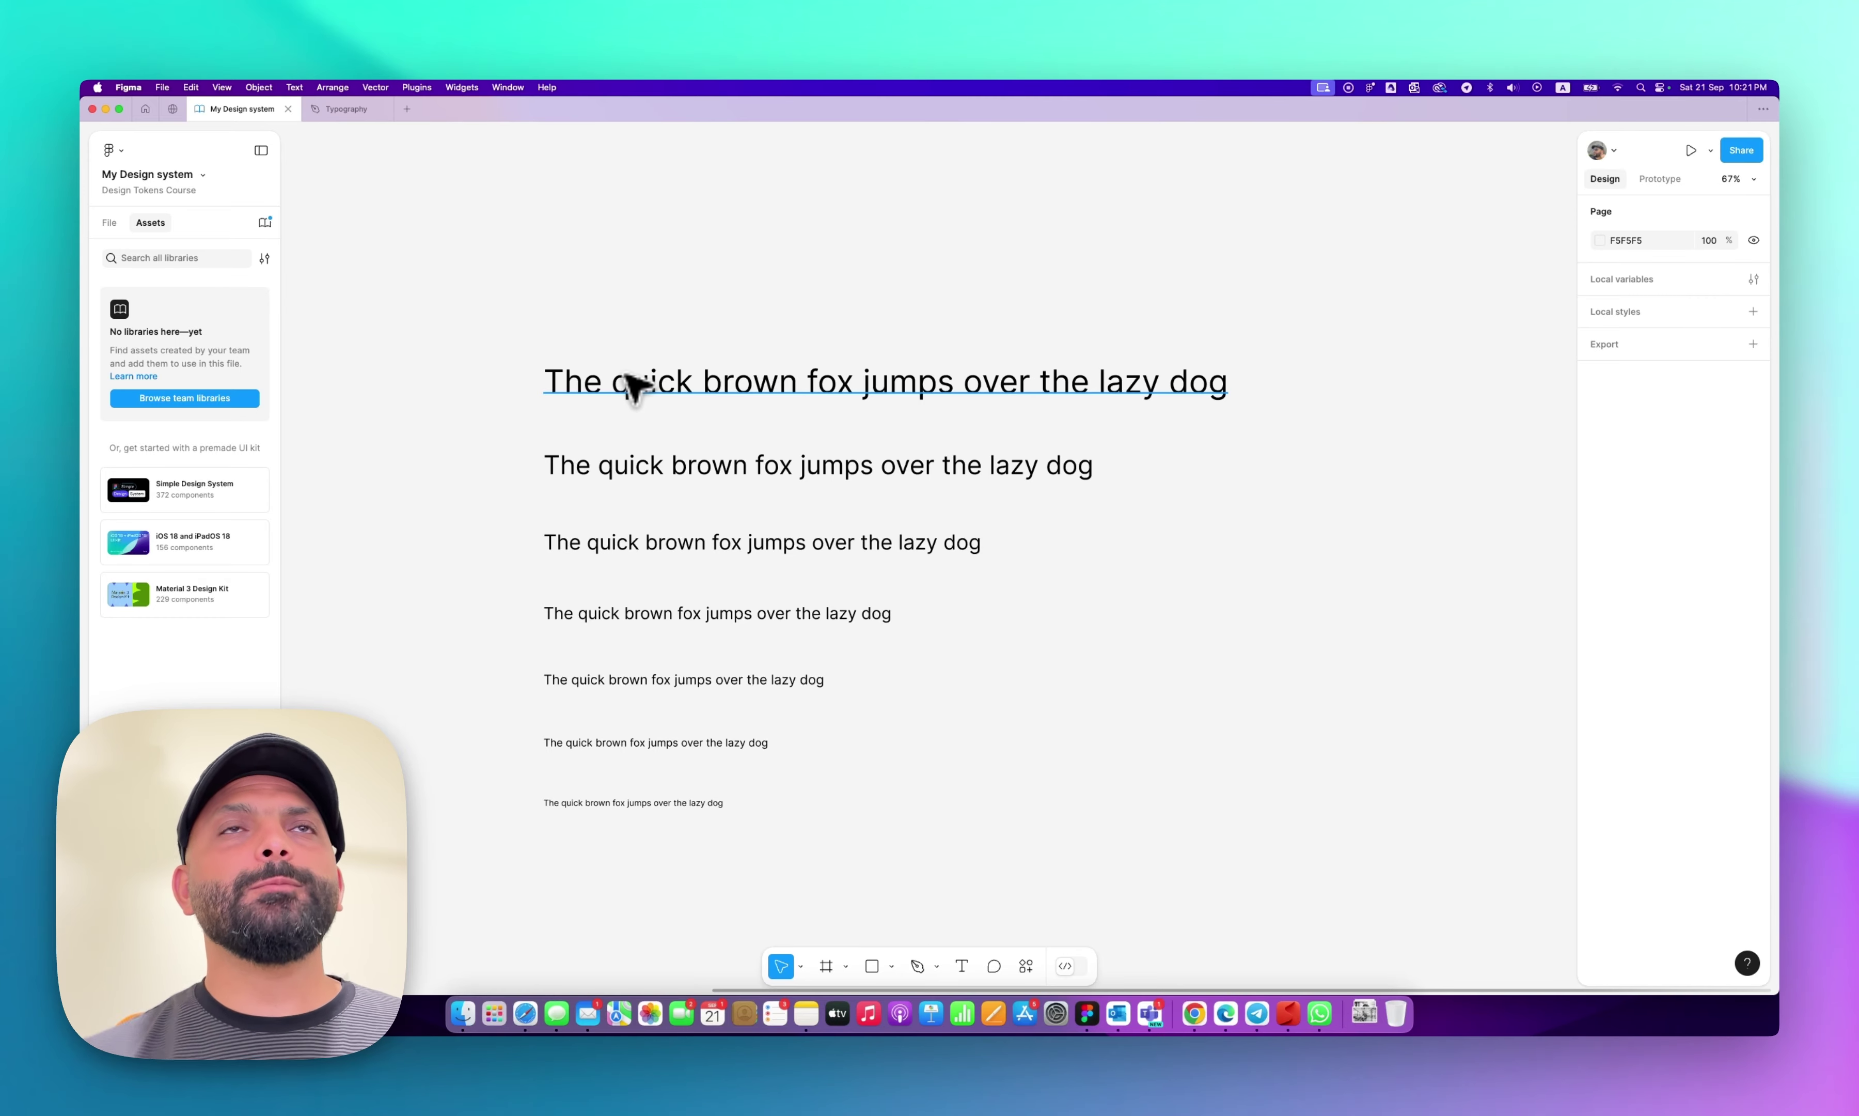
# Create a separate component from each of the three largest text lines.
pyautogui.click(597, 378)
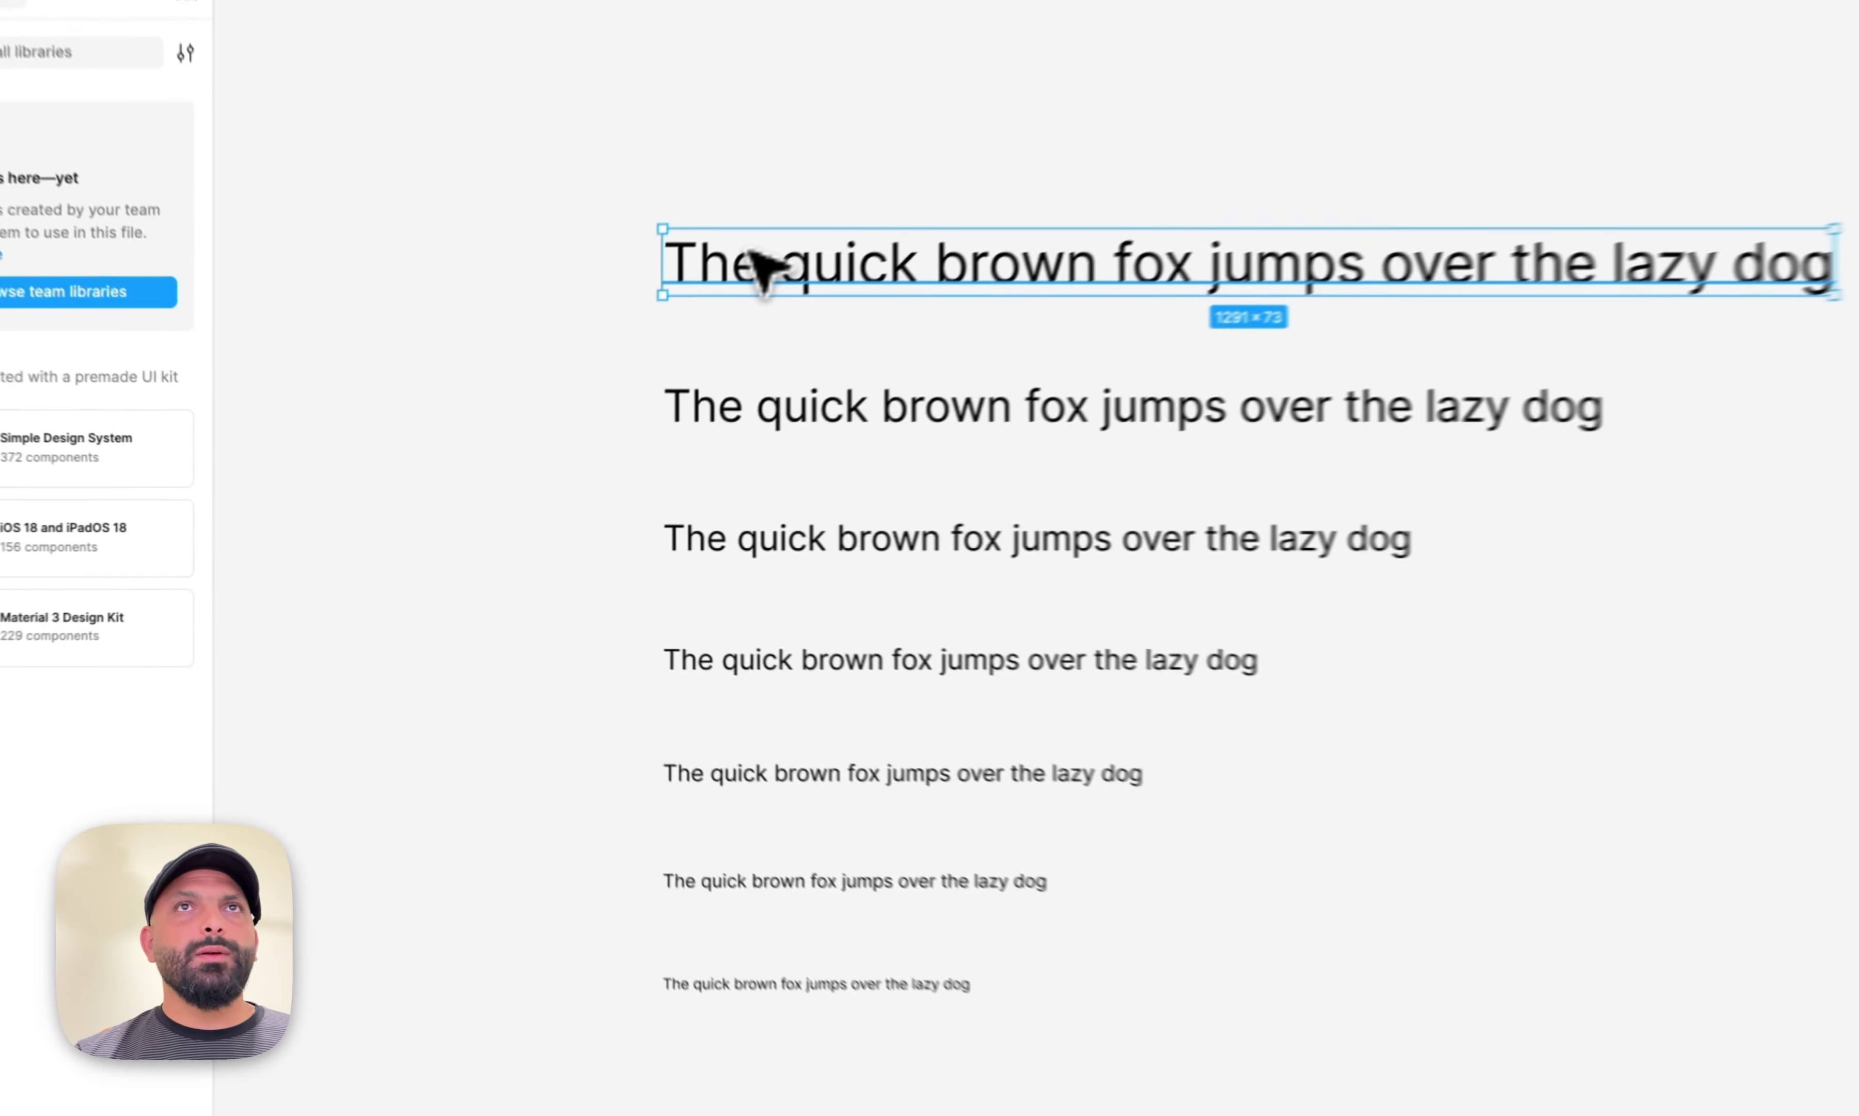
pyautogui.rightClick(600, 375)
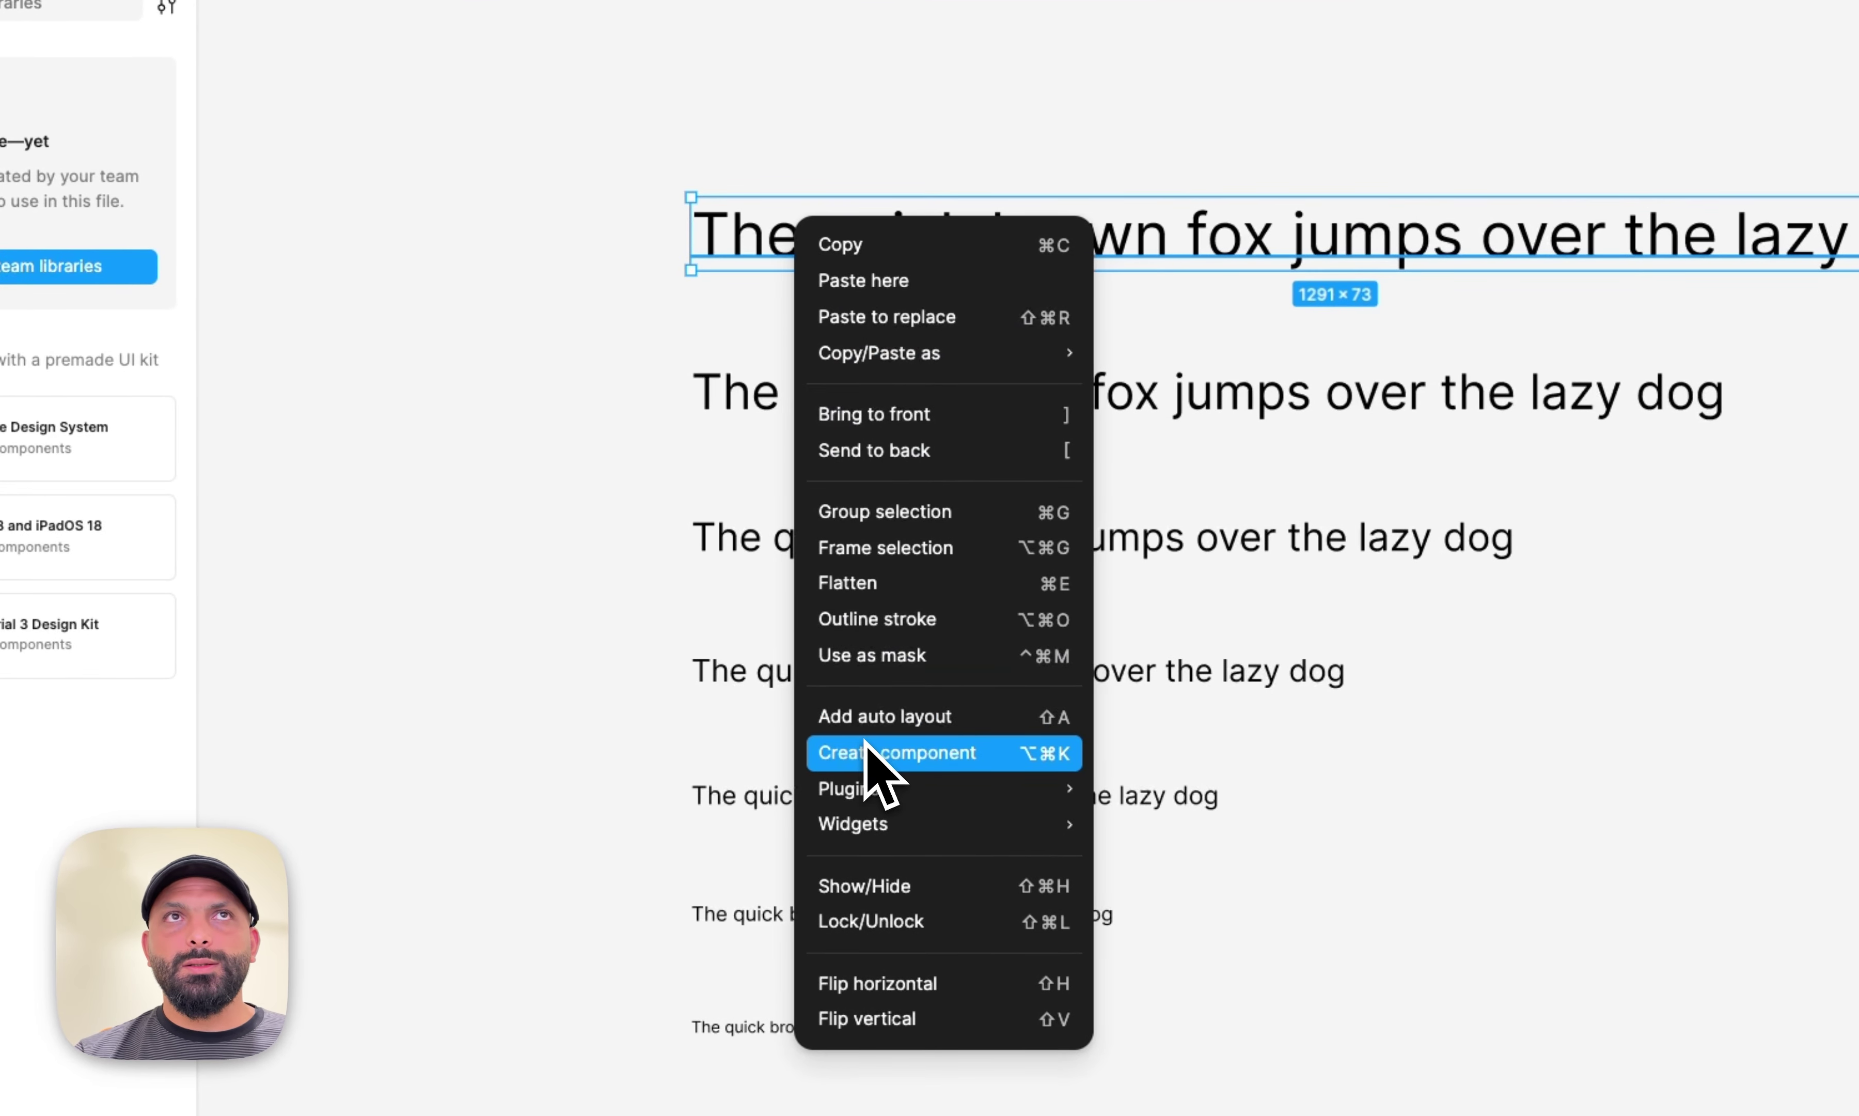
pyautogui.click(867, 752)
pyautogui.rightClick(845, 404)
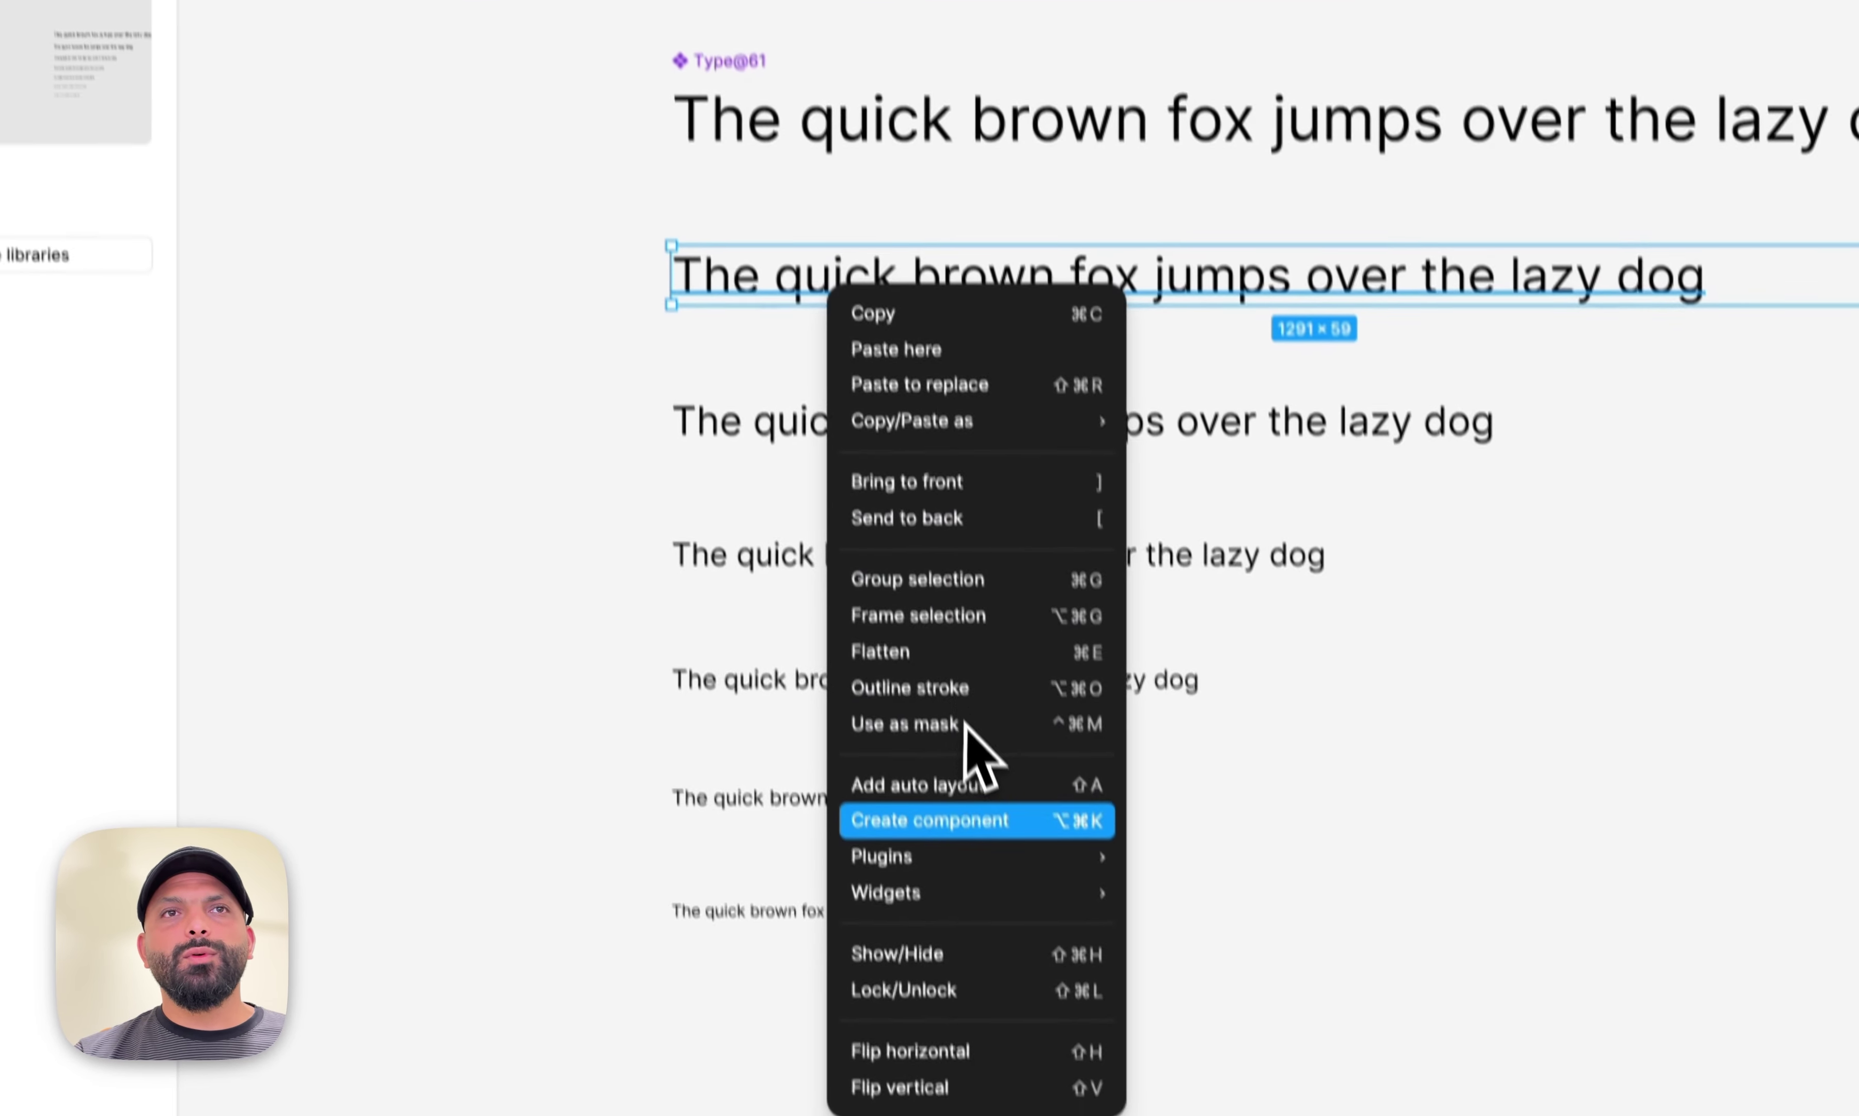
pyautogui.click(966, 755)
pyautogui.rightClick(879, 430)
pyautogui.click(1008, 846)
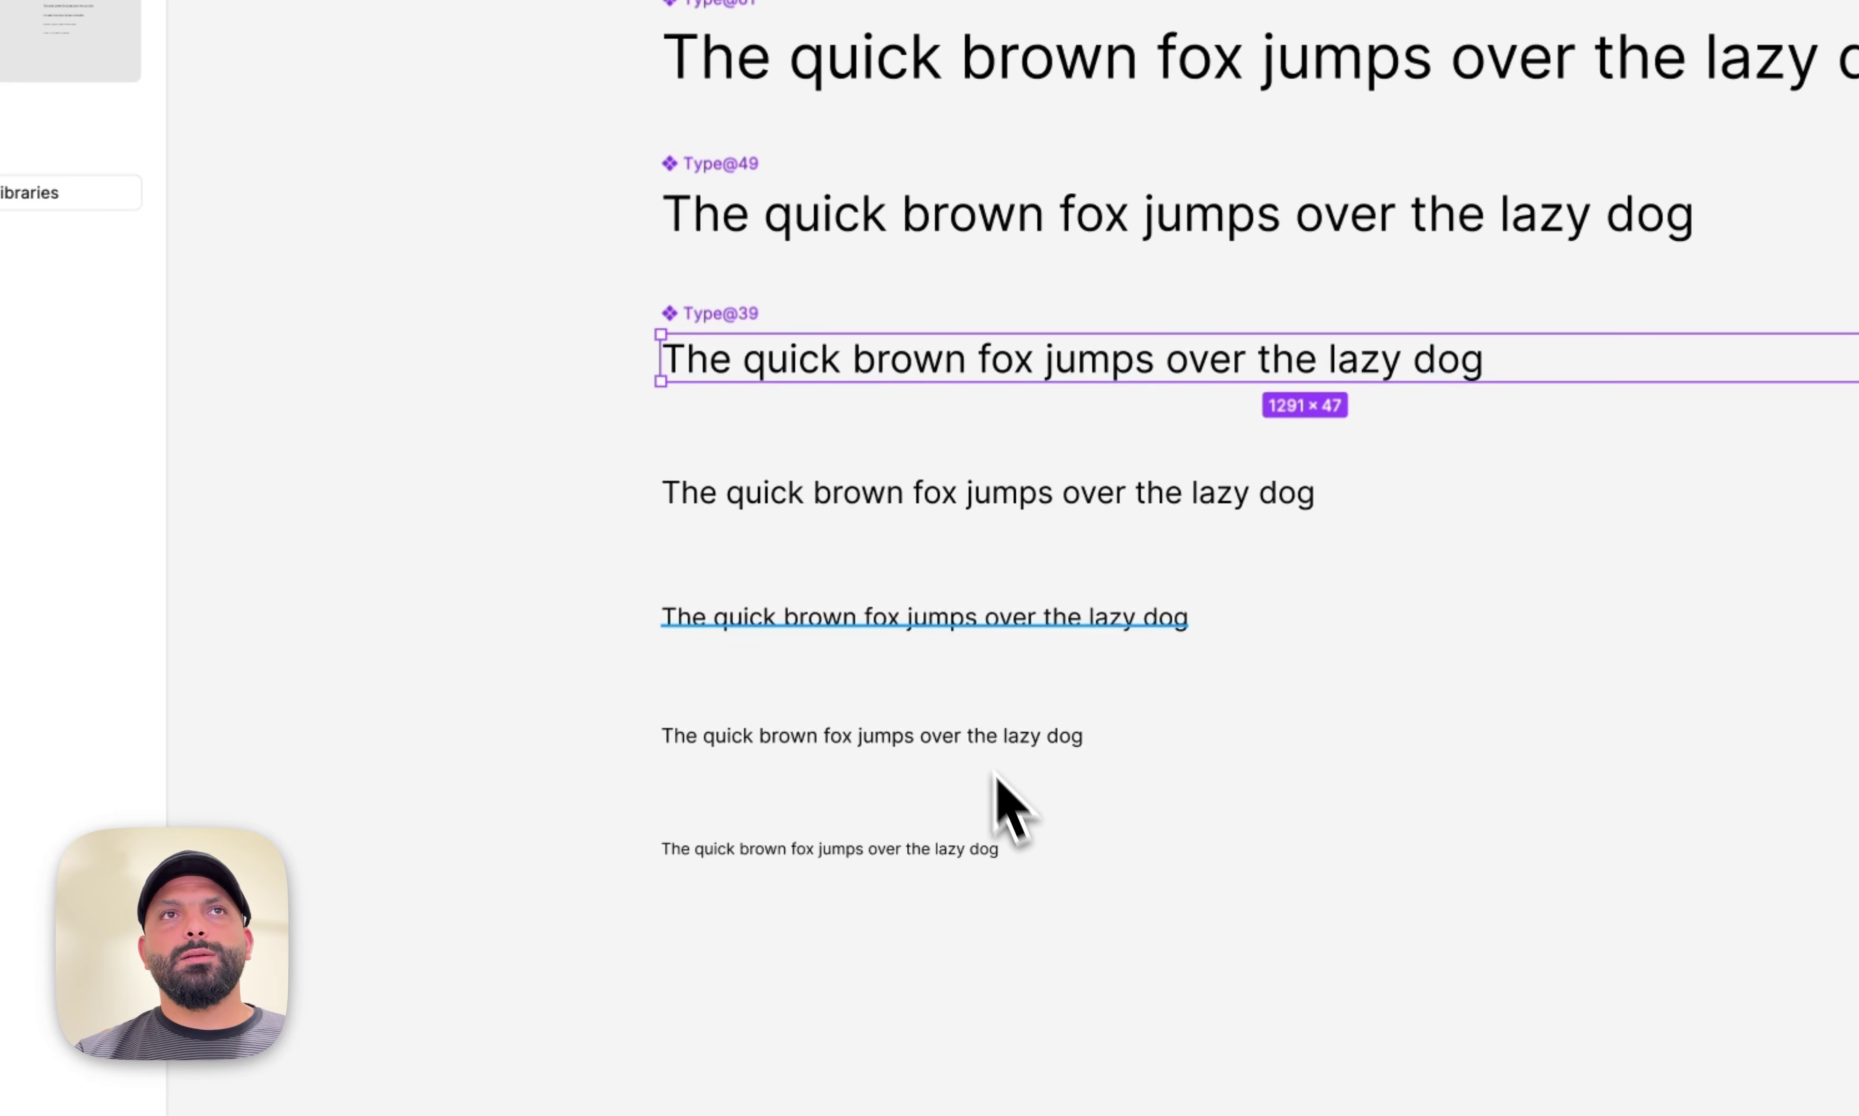
# Create a separate component from each of the four remaining smaller text lines.
pyautogui.rightClick(868, 495)
pyautogui.click(1011, 812)
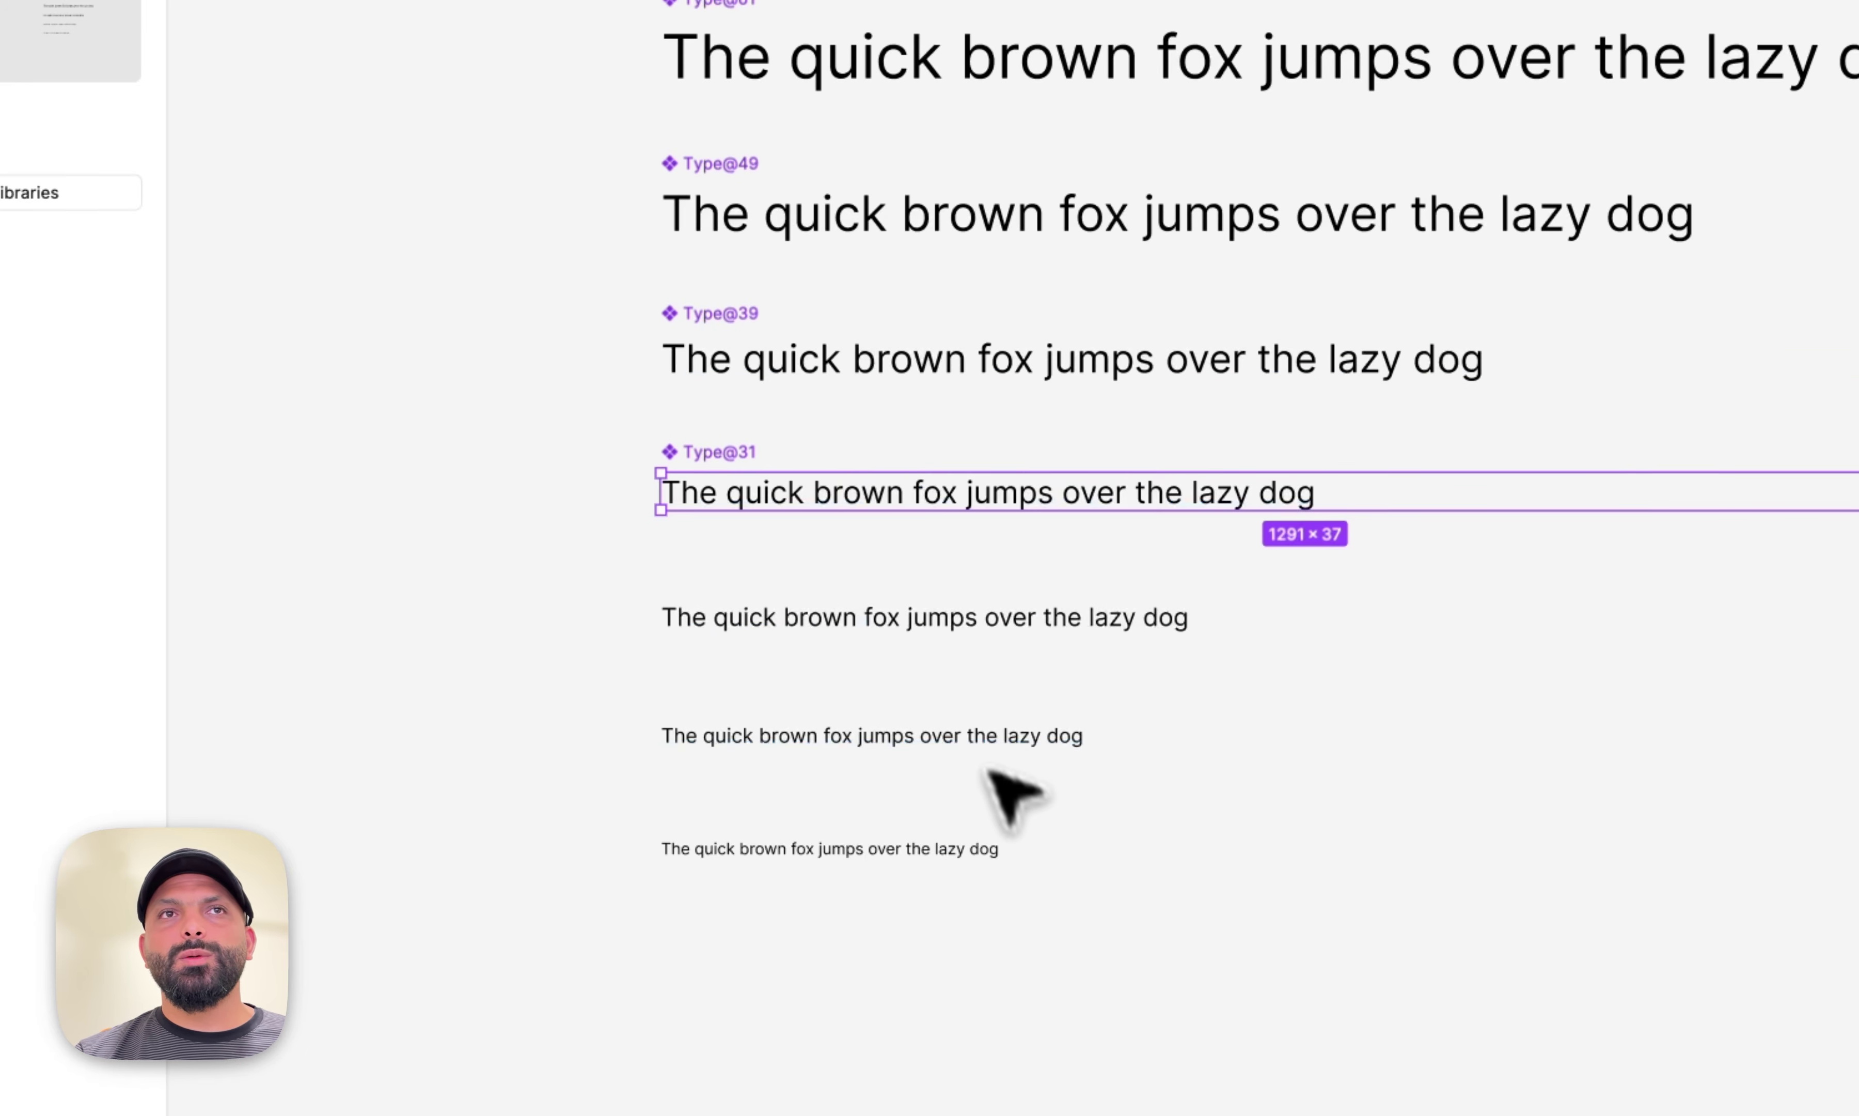
pyautogui.rightClick(884, 619)
pyautogui.click(1011, 807)
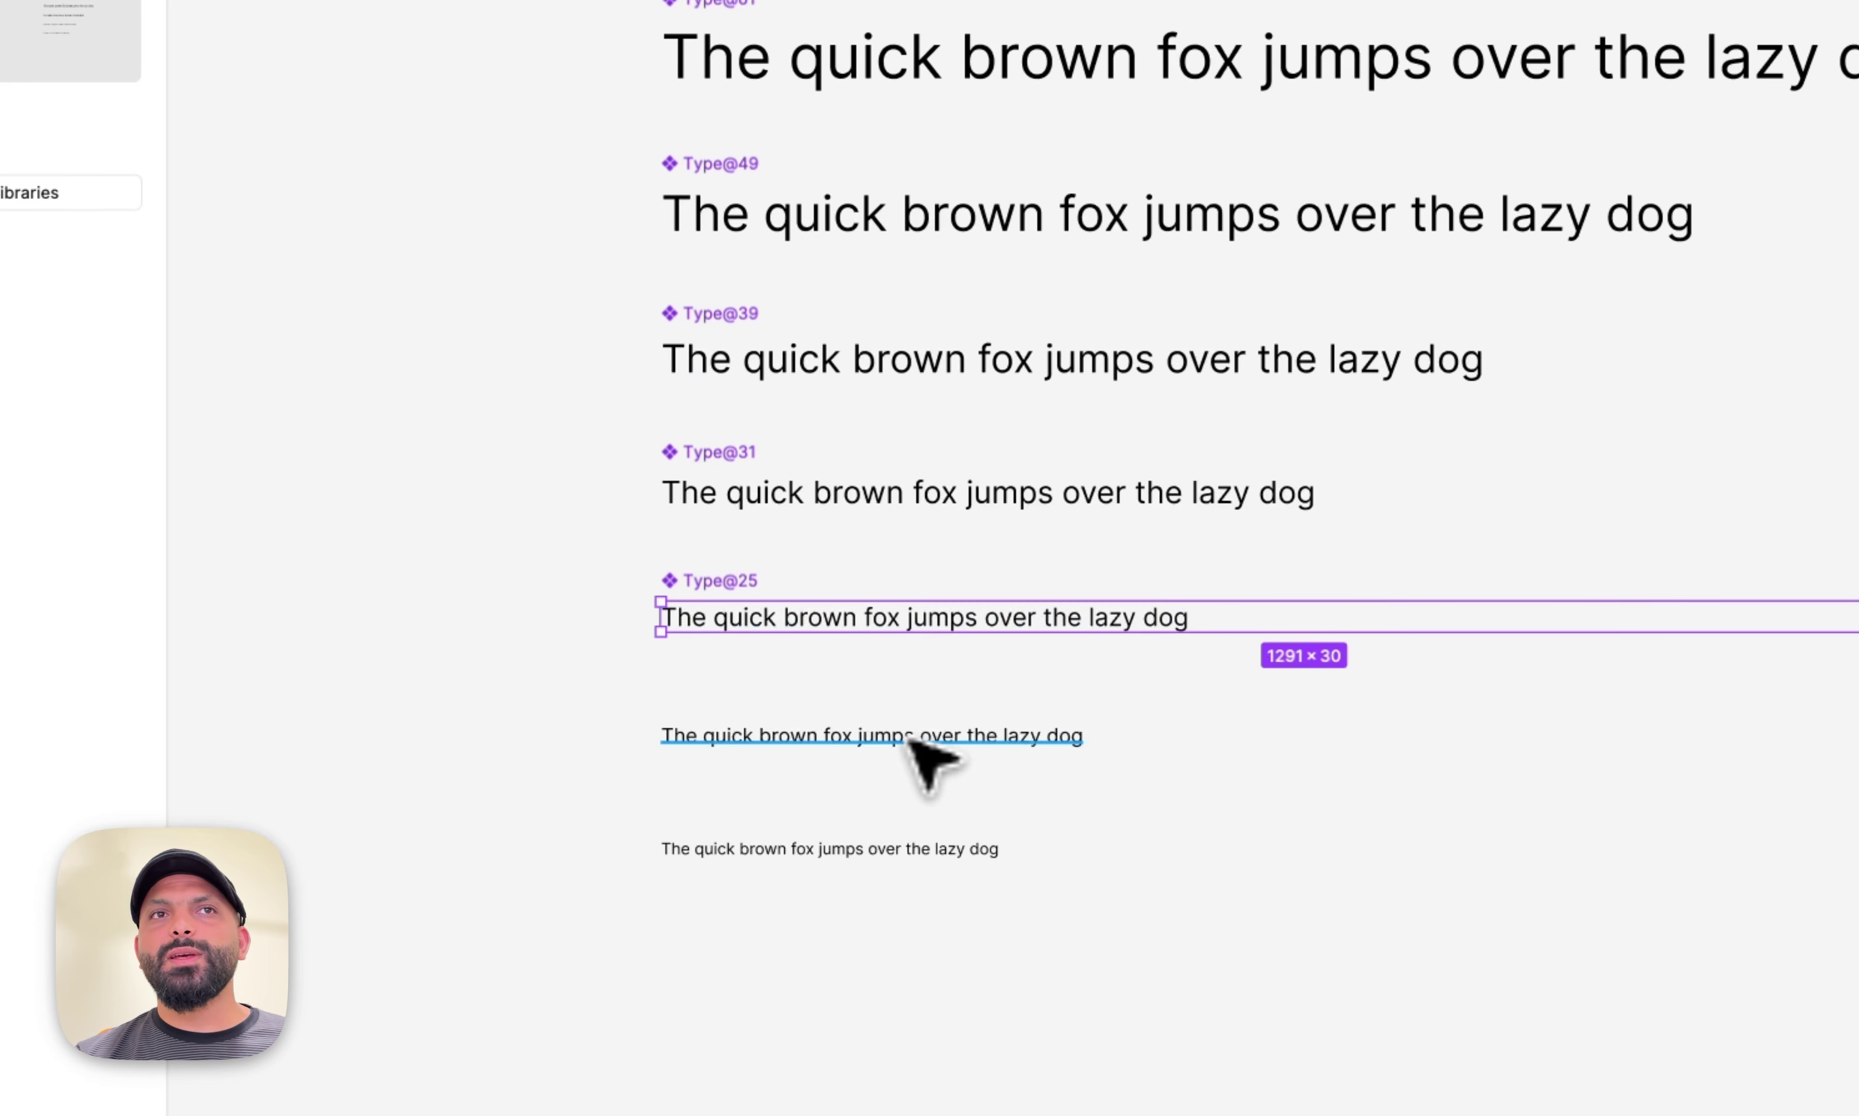
pyautogui.rightClick(910, 741)
pyautogui.click(1020, 820)
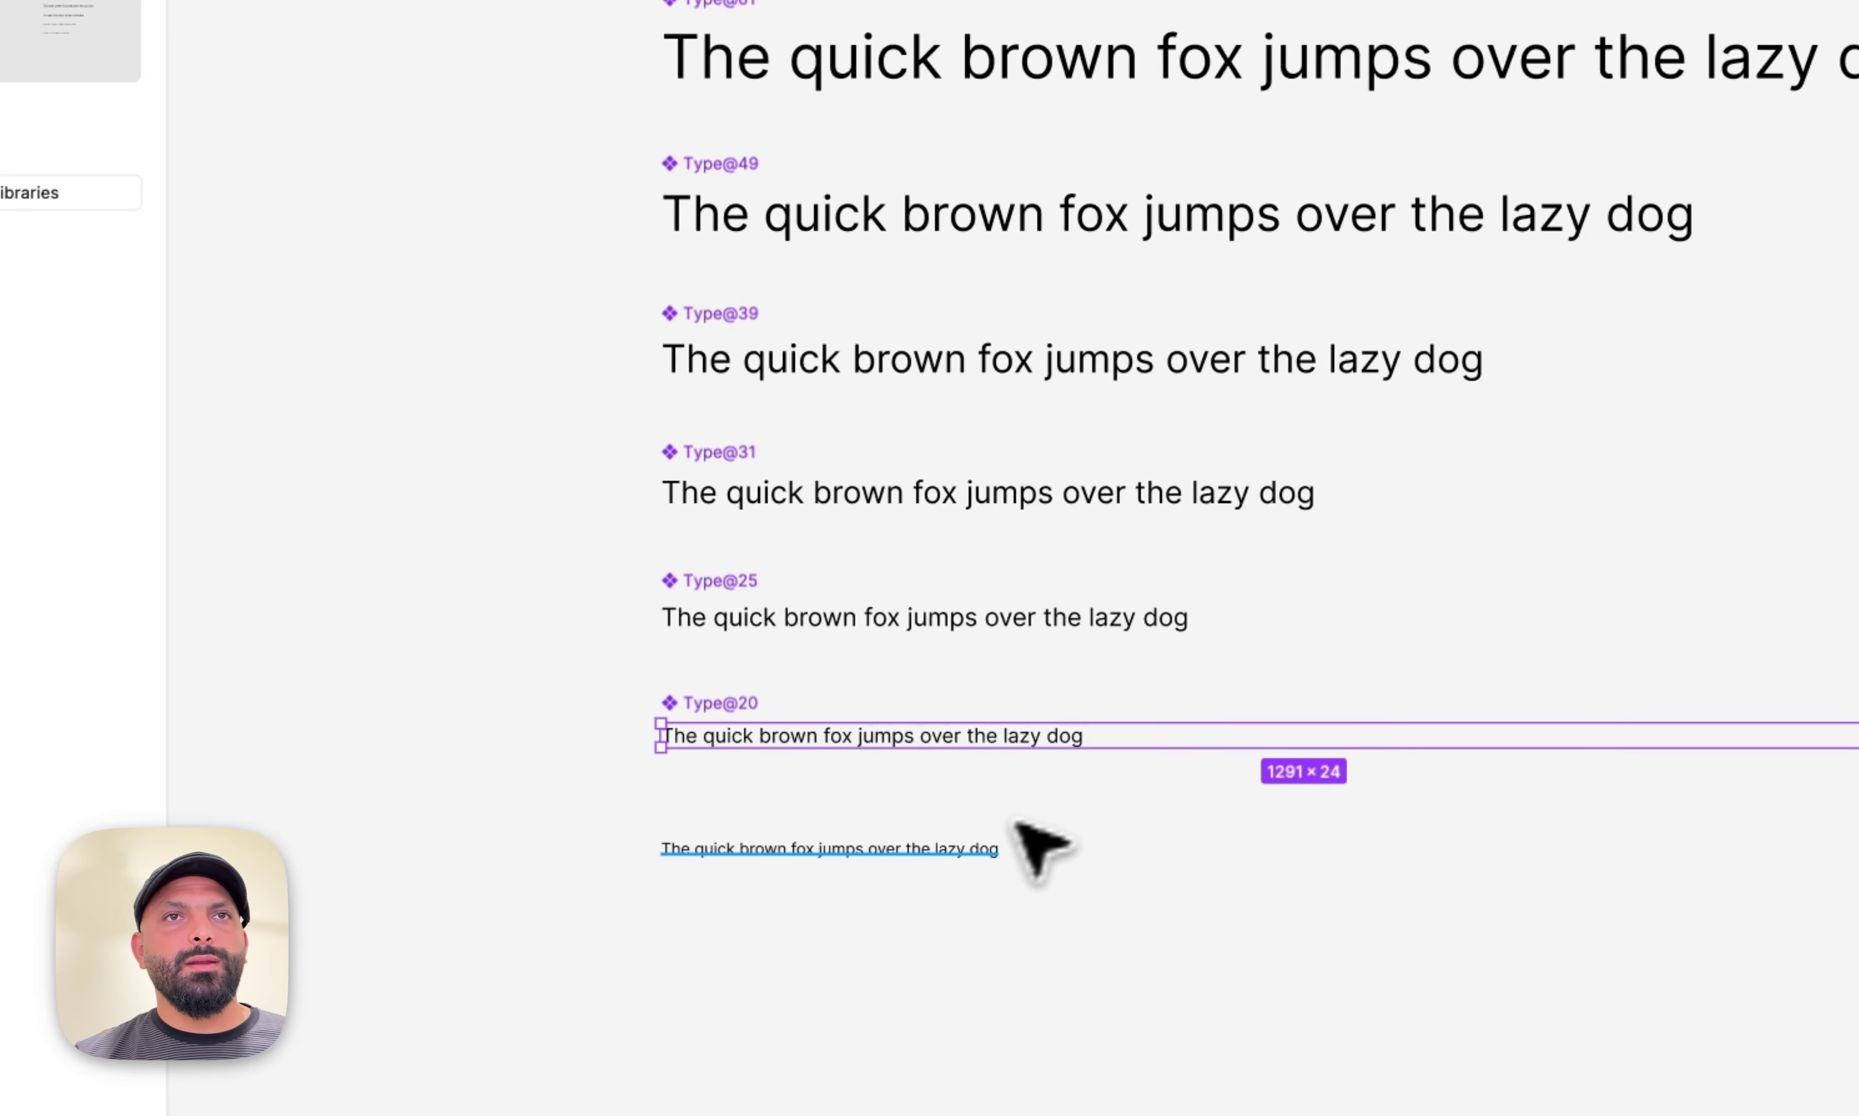
pyautogui.rightClick(1015, 838)
pyautogui.click(1019, 810)
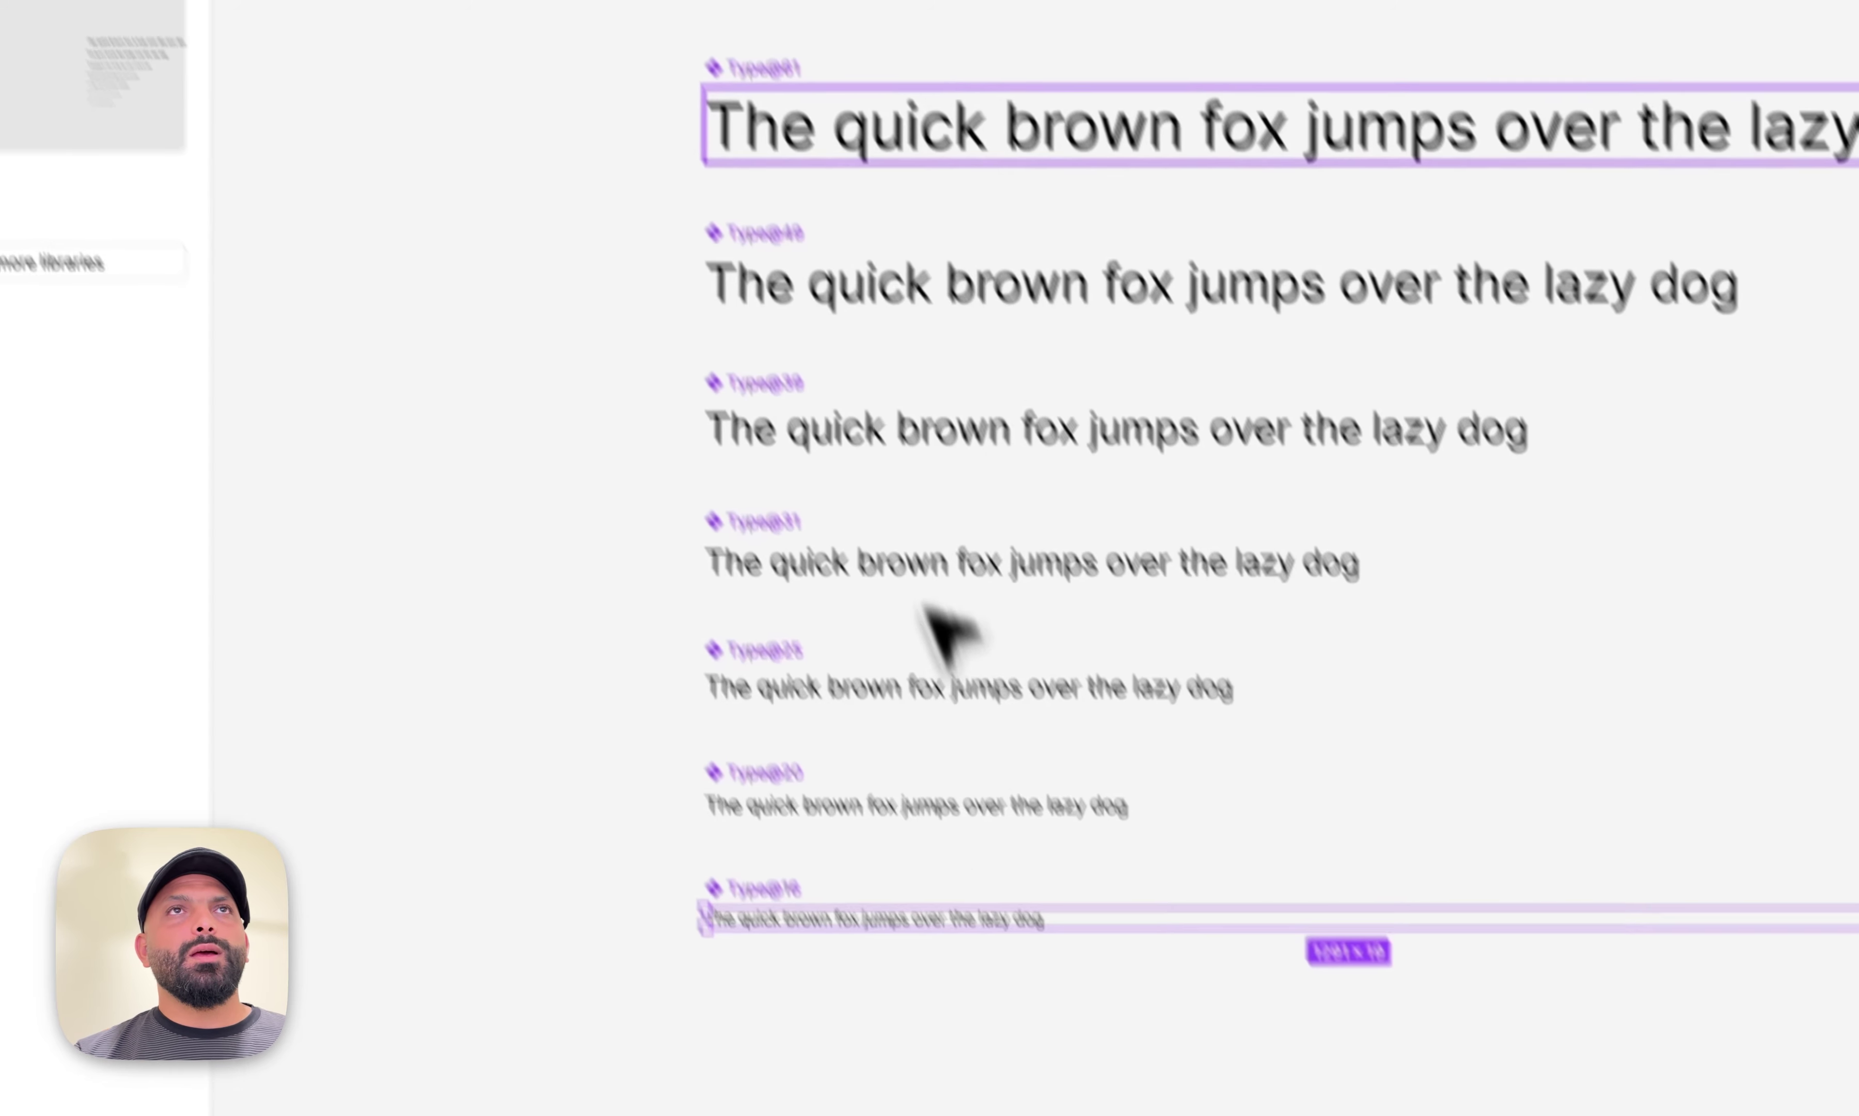
# Rename the four largest text components H1, H2, H3 and H4 in descending size order.
pyautogui.doubleClick(793, 69)
pyautogui.write('H')
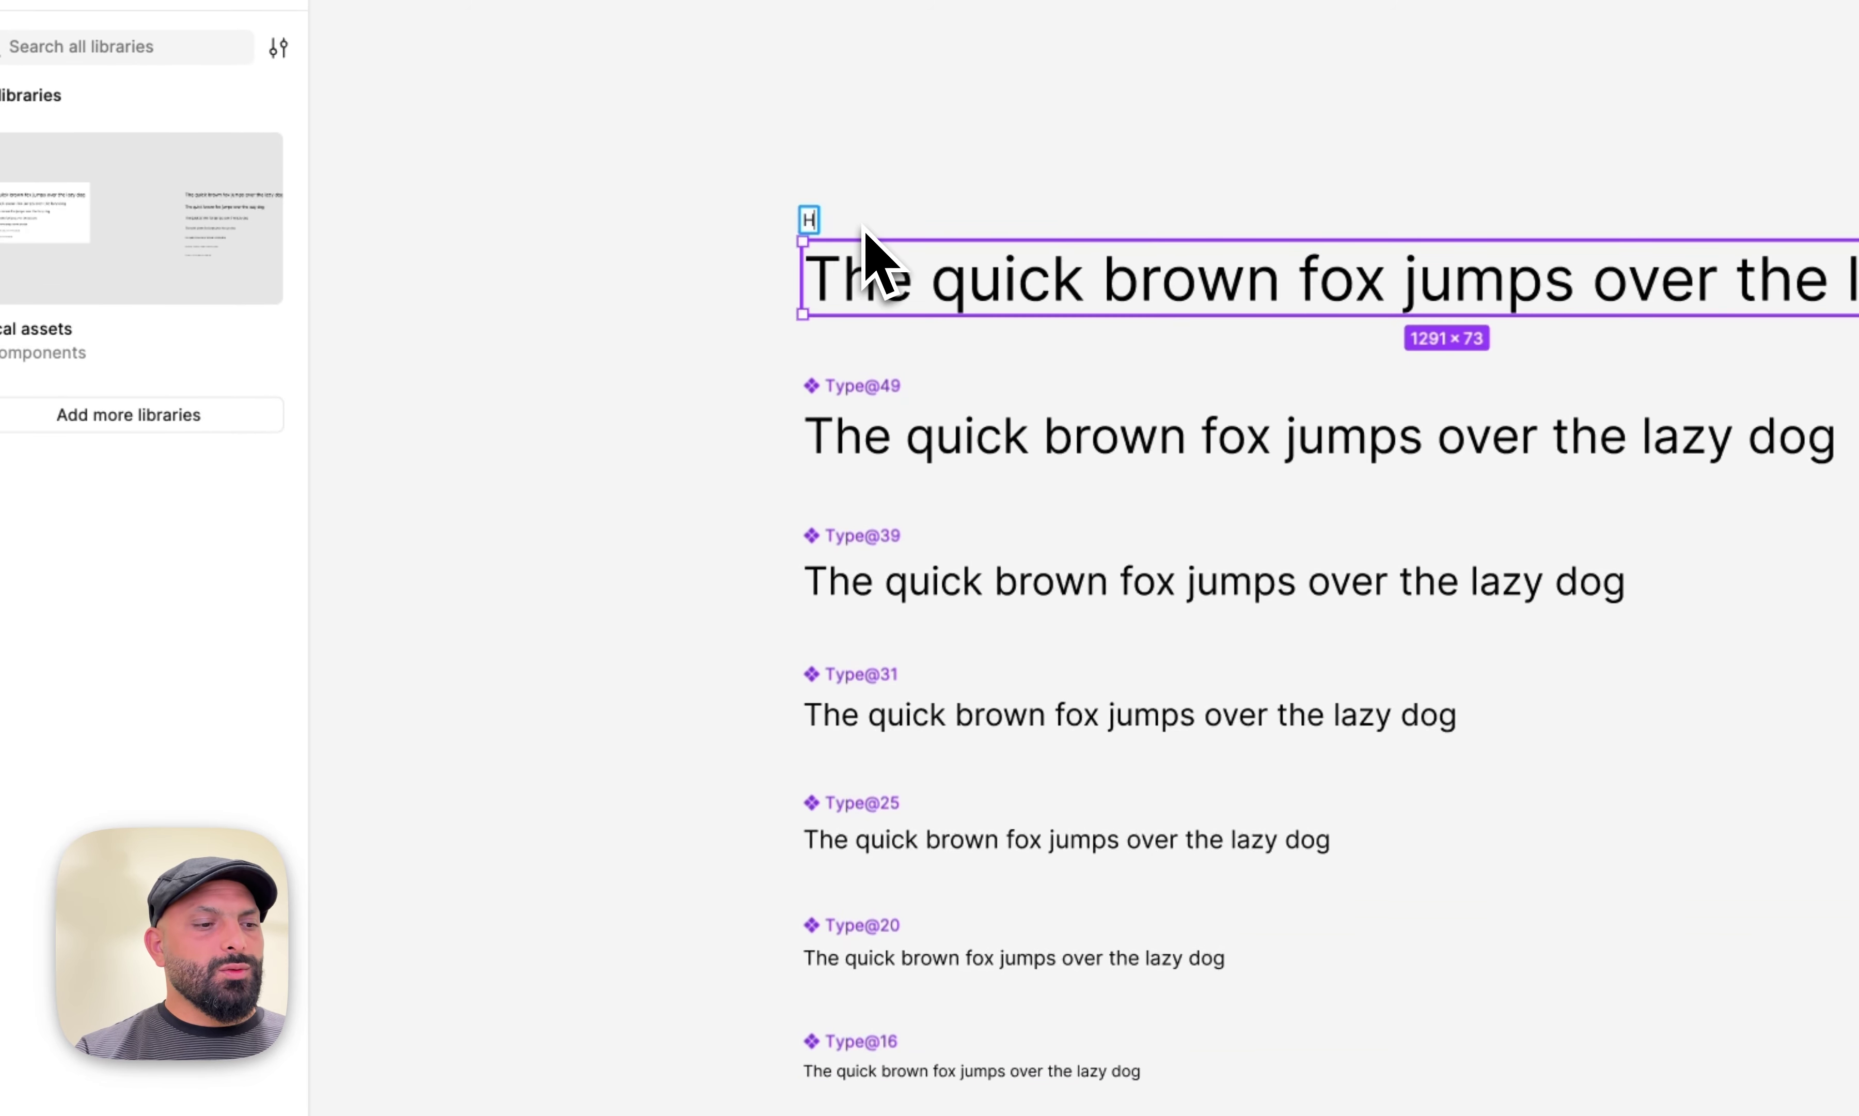
pyautogui.write('1')
pyautogui.press('Tab')
pyautogui.write('2')
pyautogui.press('Tab')
pyautogui.write('3')
pyautogui.press('Tab')
pyautogui.write('4')
pyautogui.press('Return')
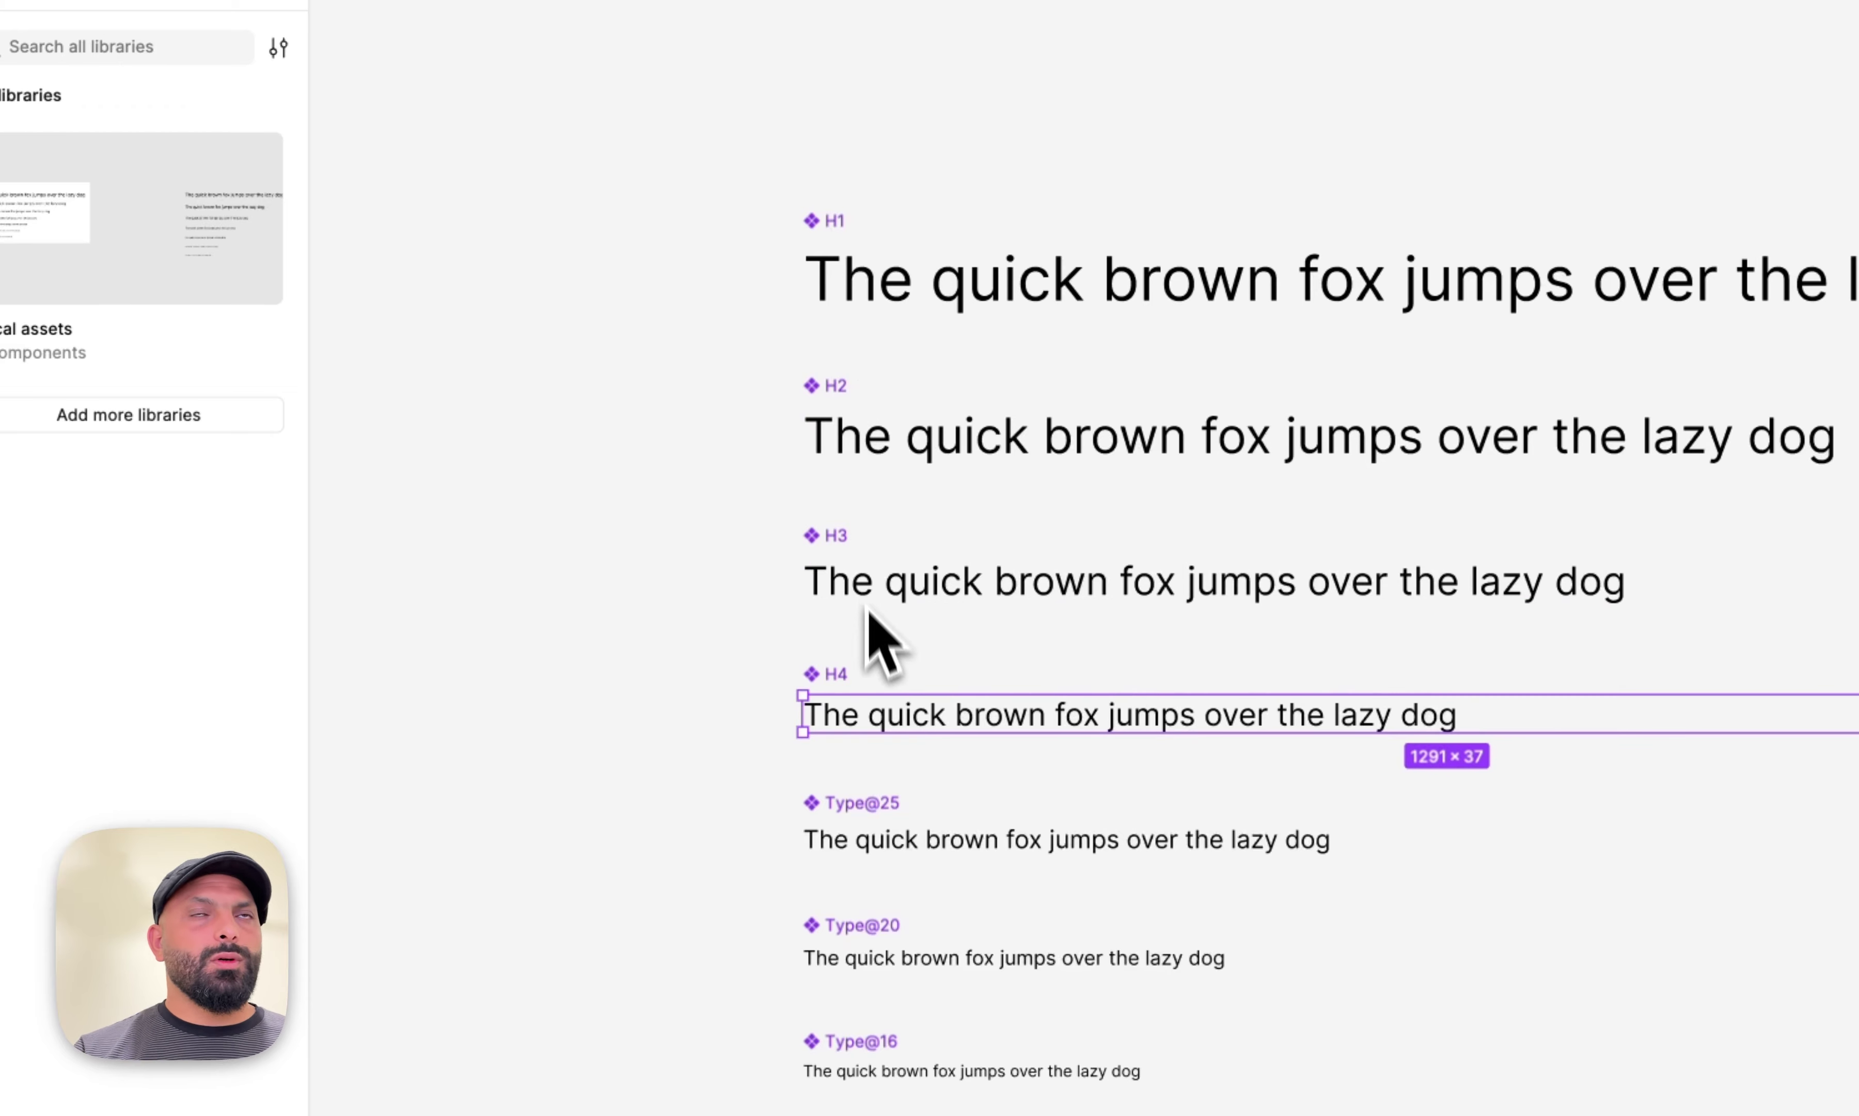
# Rename the three smallest text components H5, H6 and Body text.
pyautogui.doubleClick(875, 800)
pyautogui.write('H5')
pyautogui.press('Tab')
pyautogui.write('H6')
pyautogui.press('Tab')
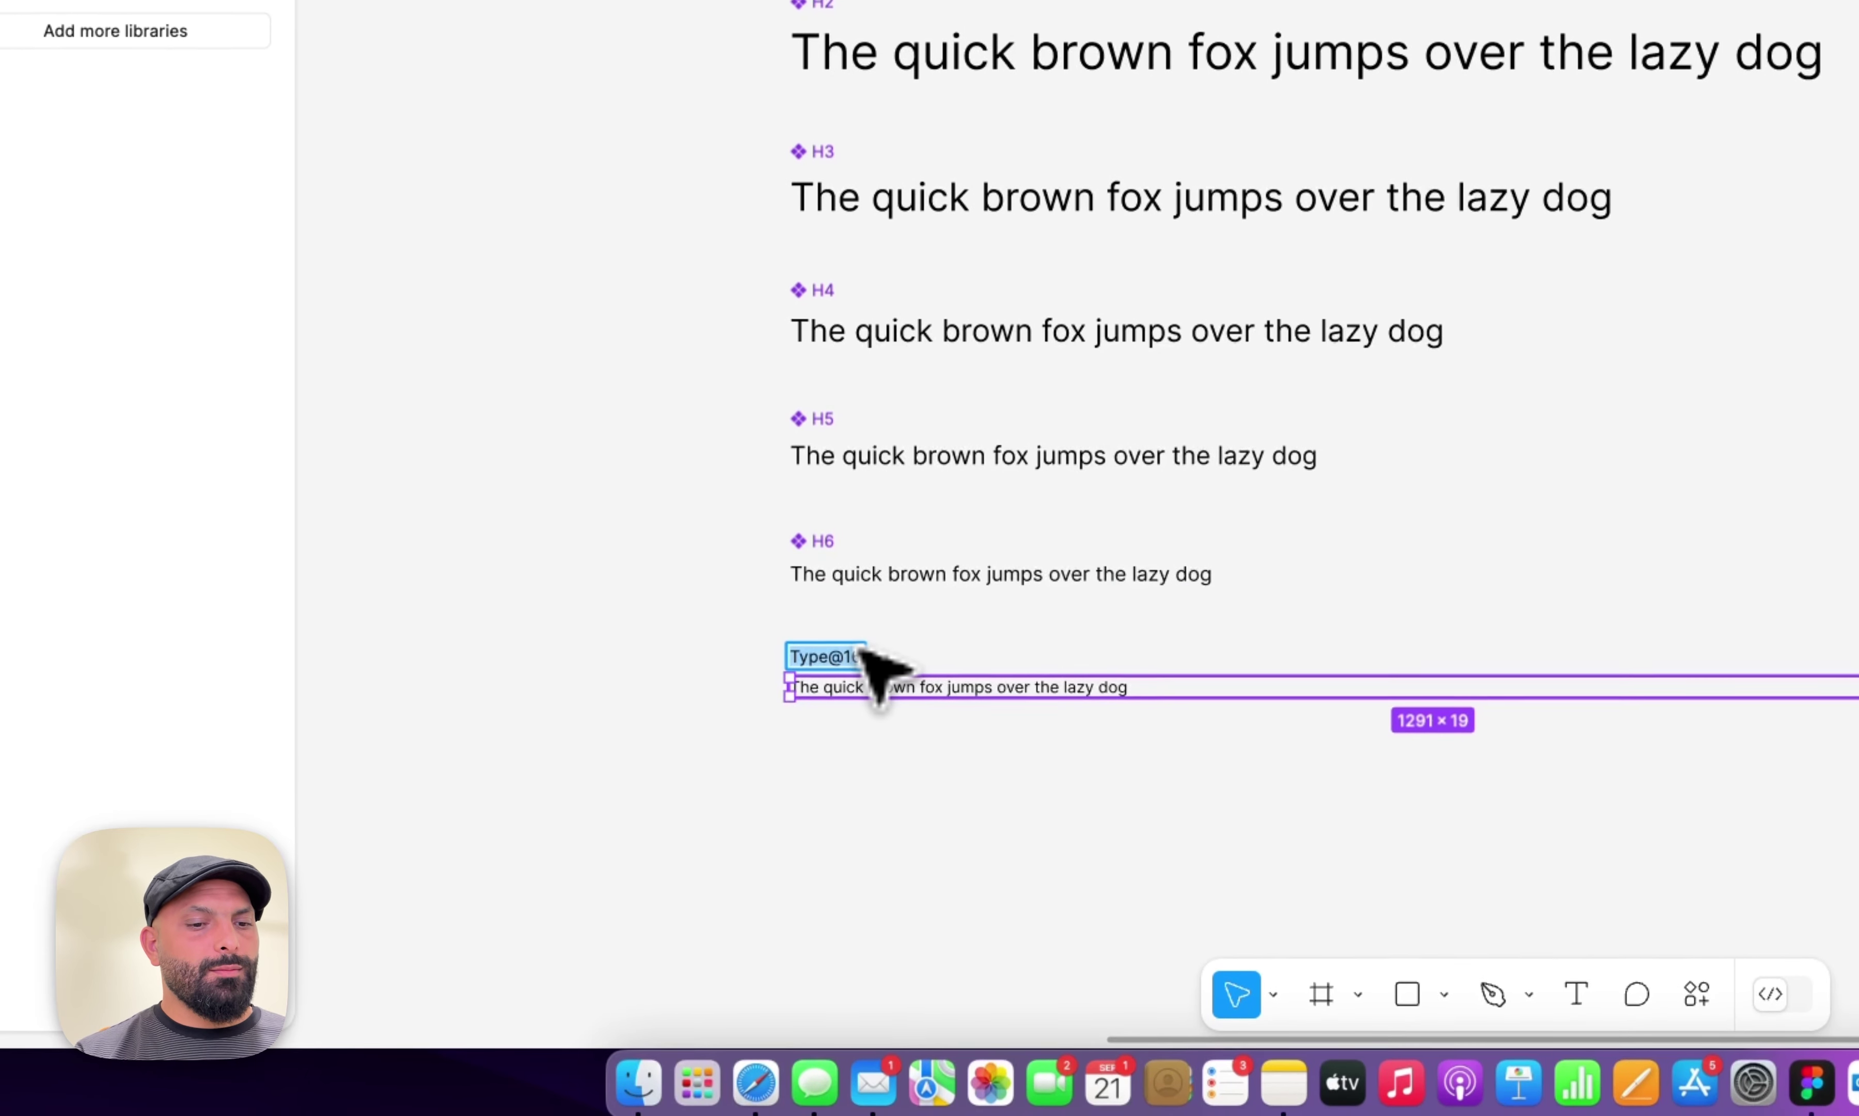
pyautogui.write('Body text')
pyautogui.press('Return')
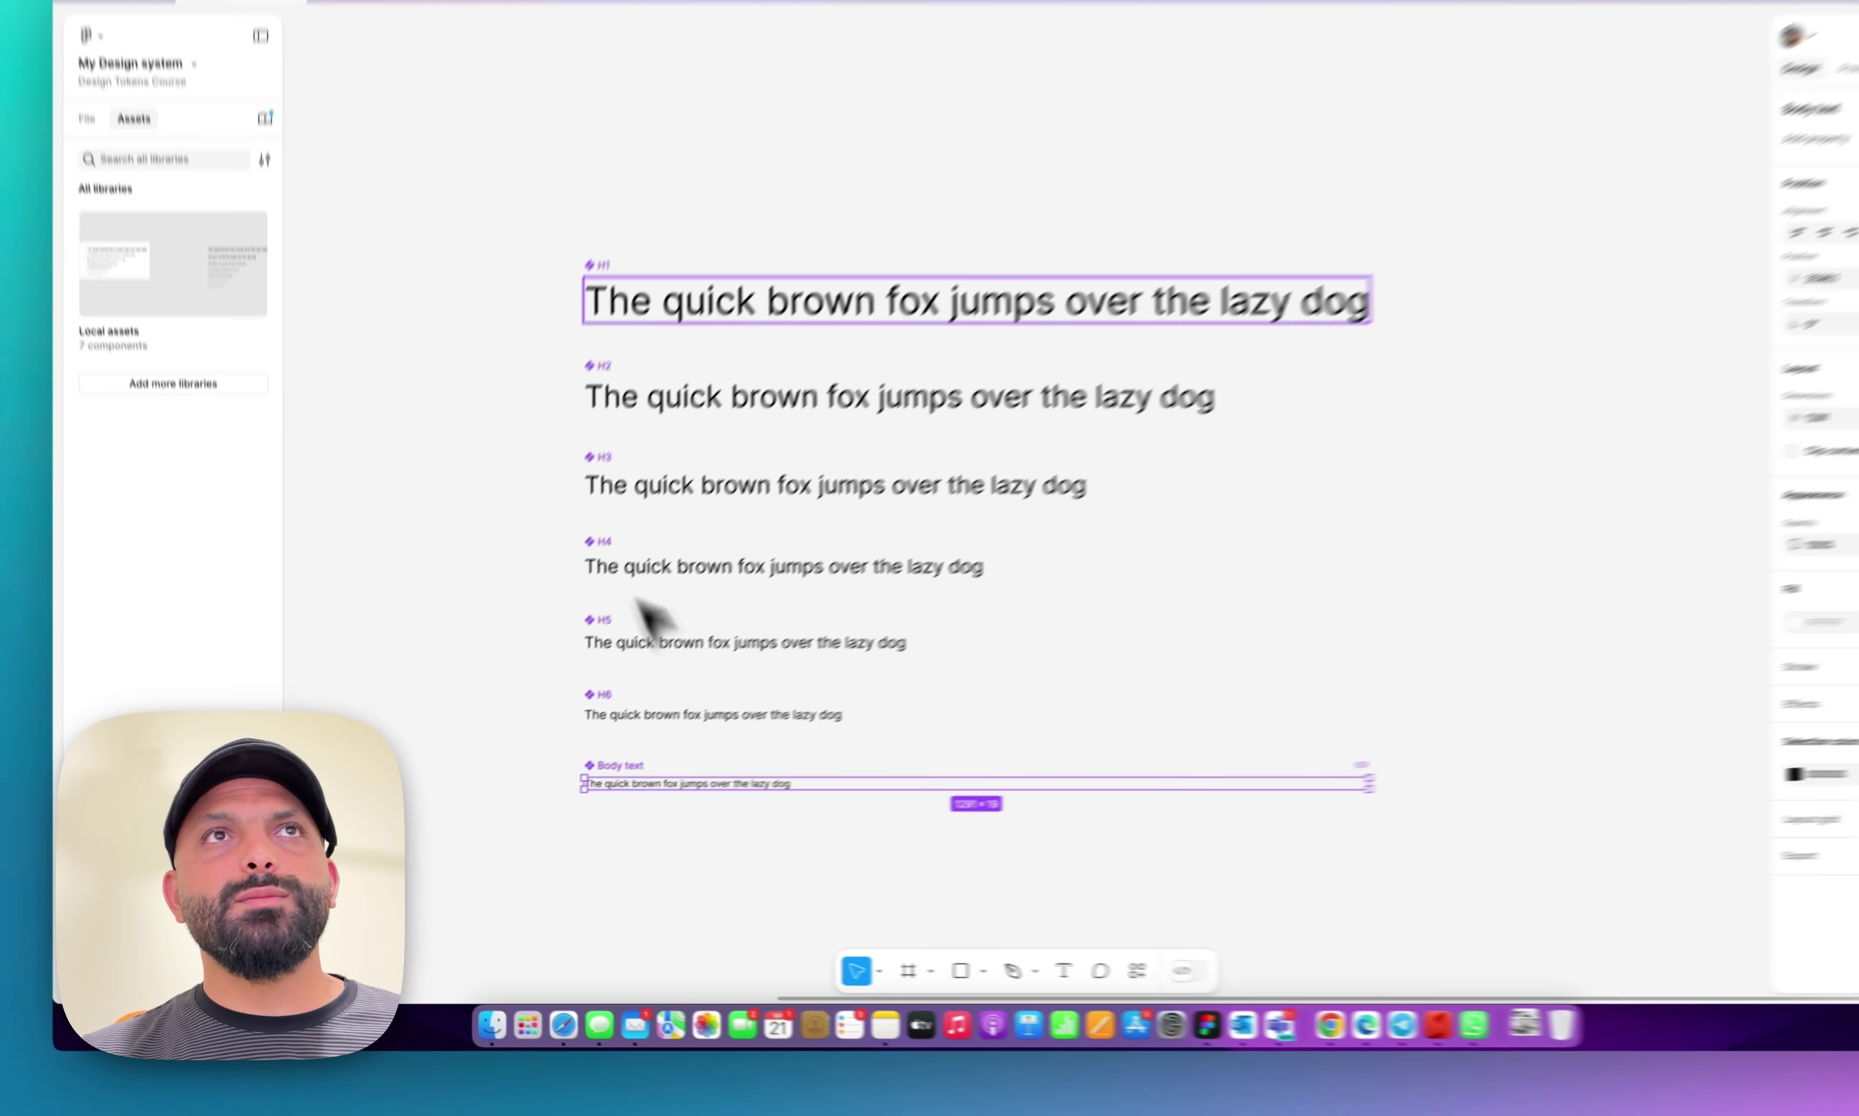
pyautogui.press('Escape')
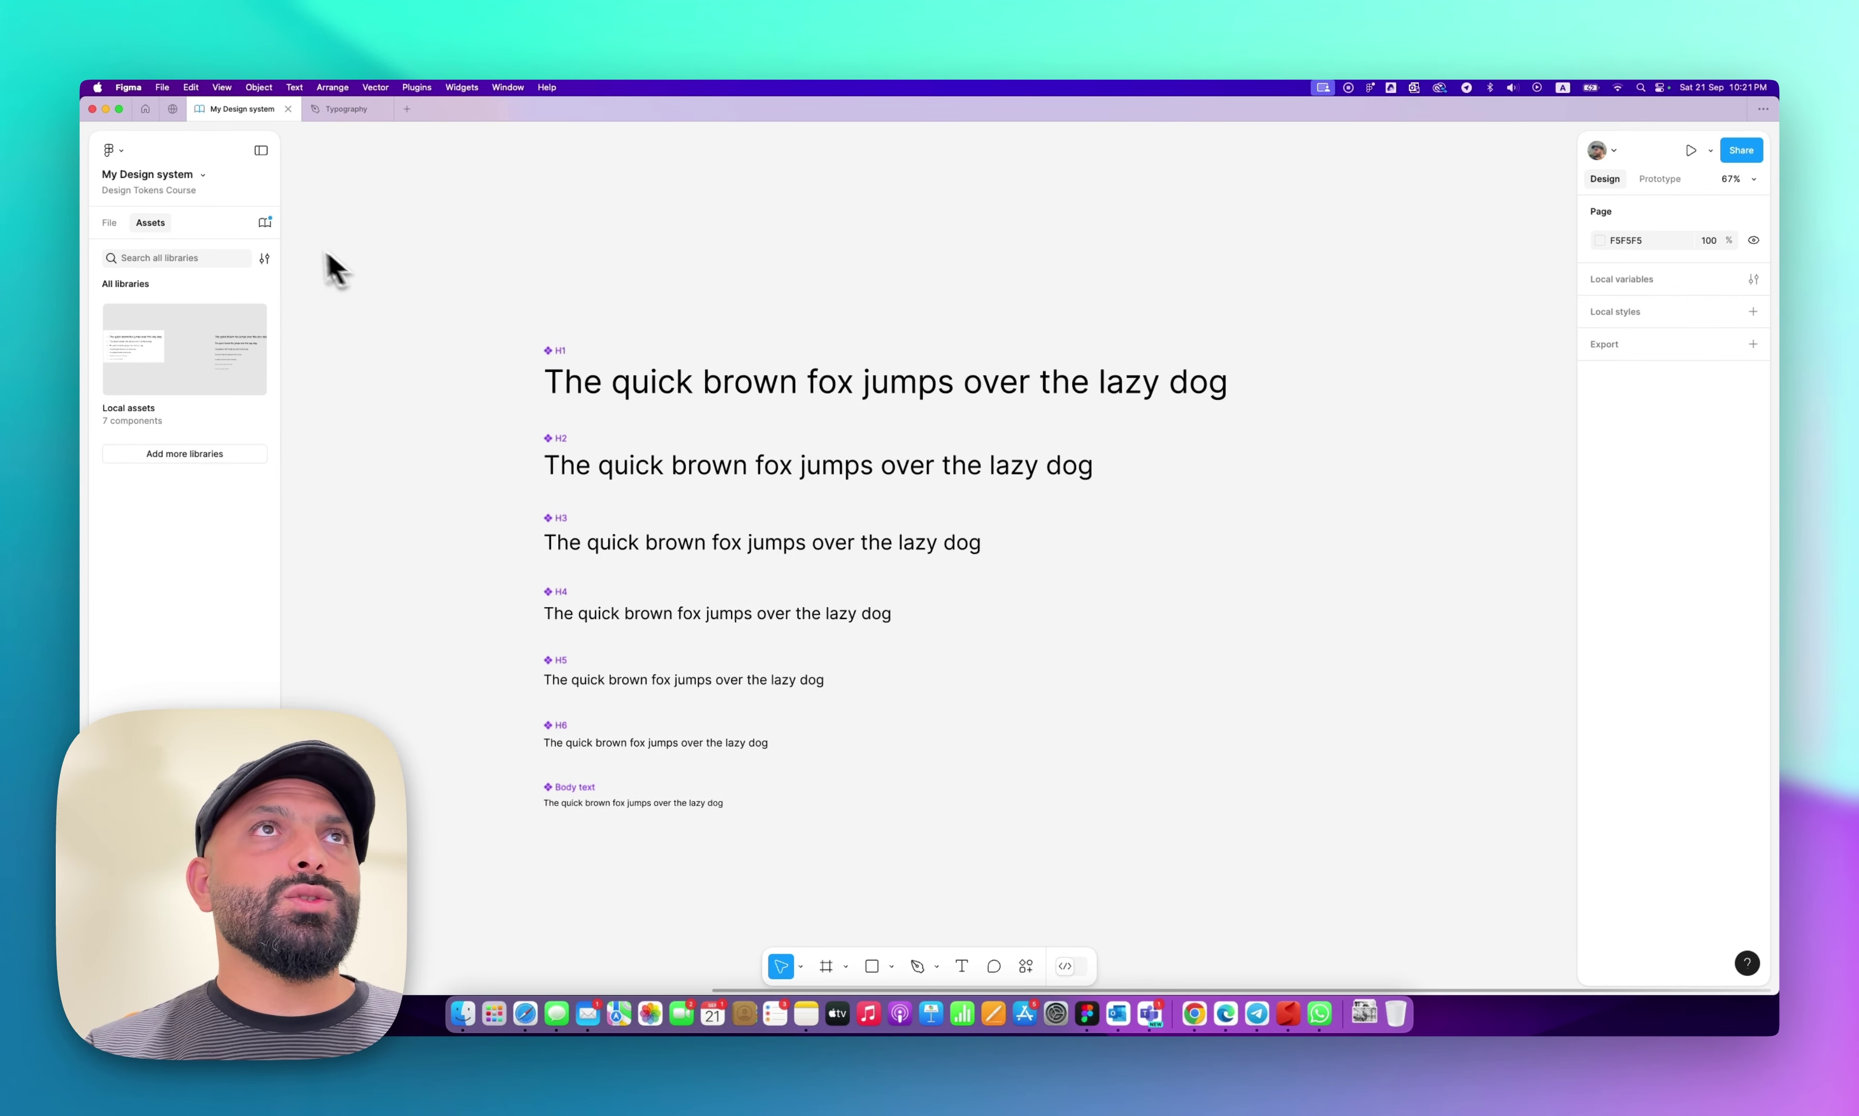
# Publish the removed text styles and the seven new components to the library, and switch to the Typography file.
pyautogui.click(264, 222)
pyautogui.click(1056, 280)
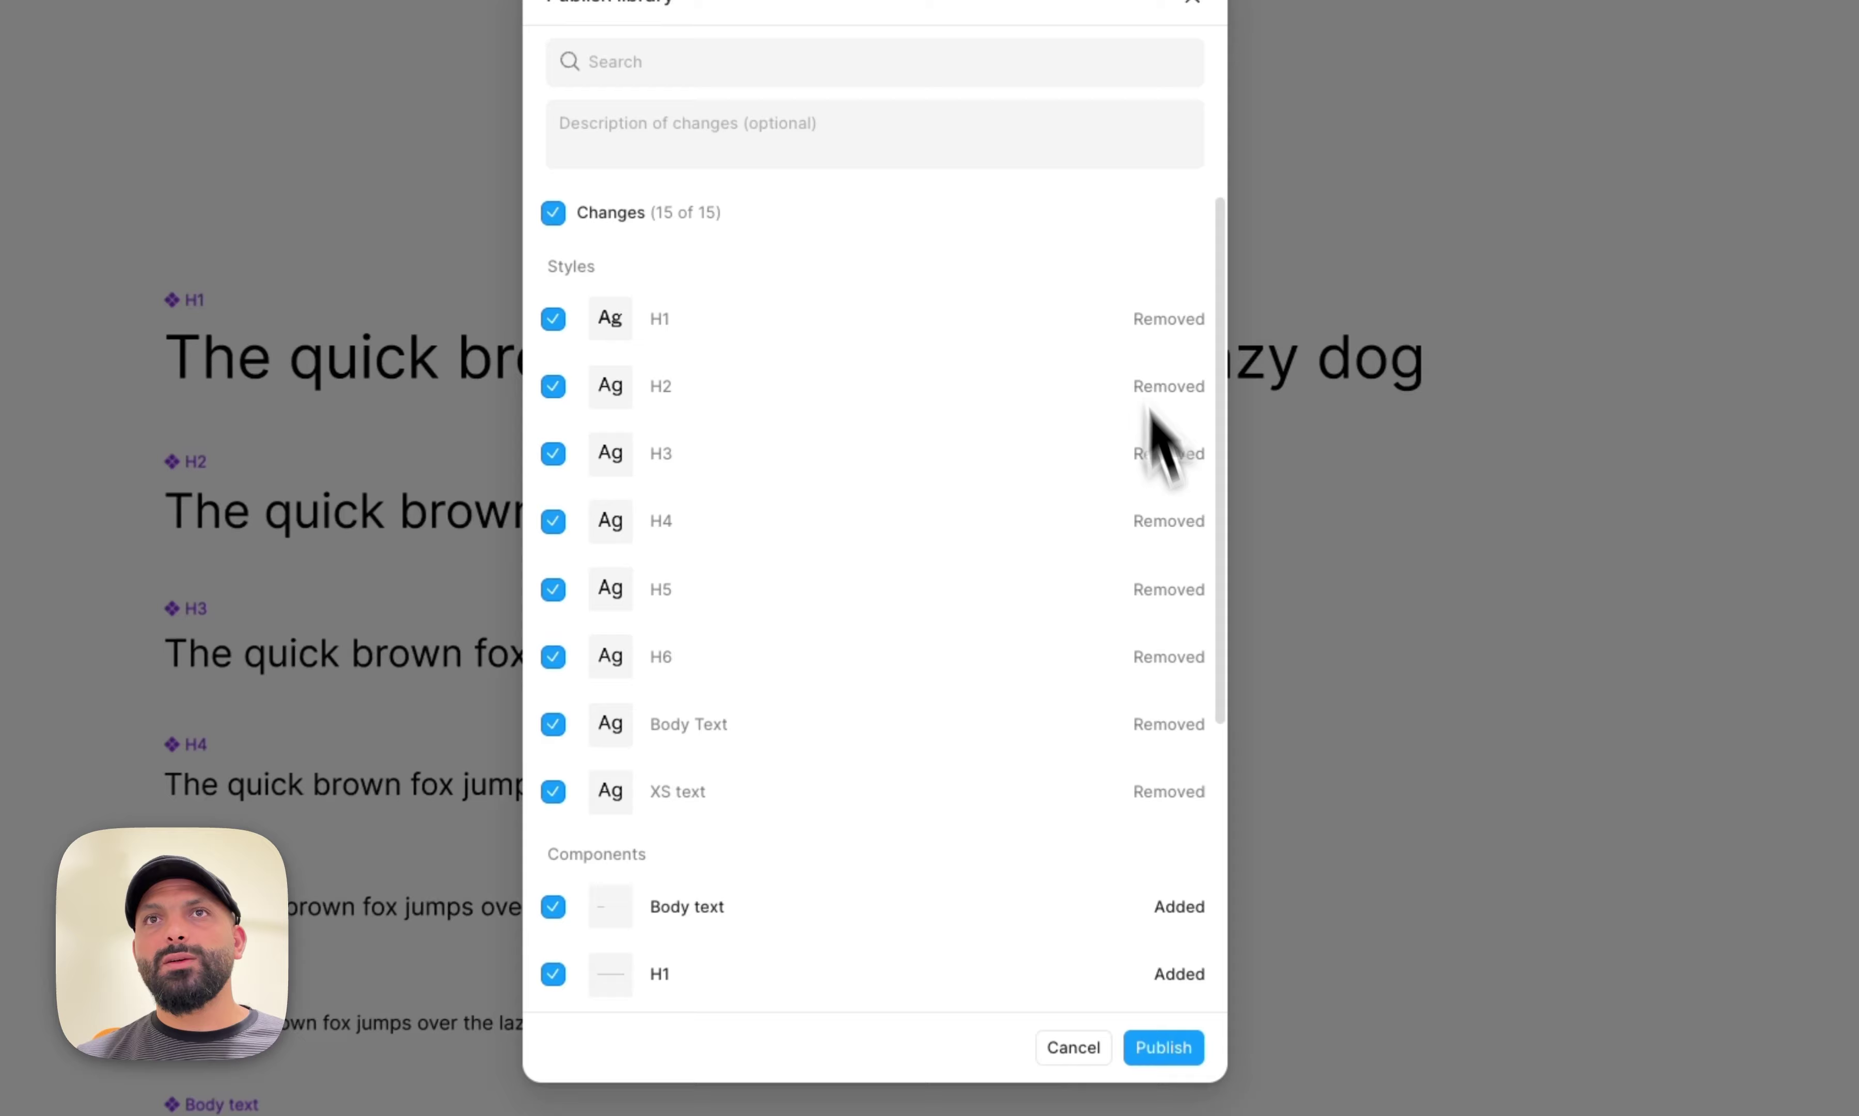
pyautogui.scroll(-2, 1082, 528)
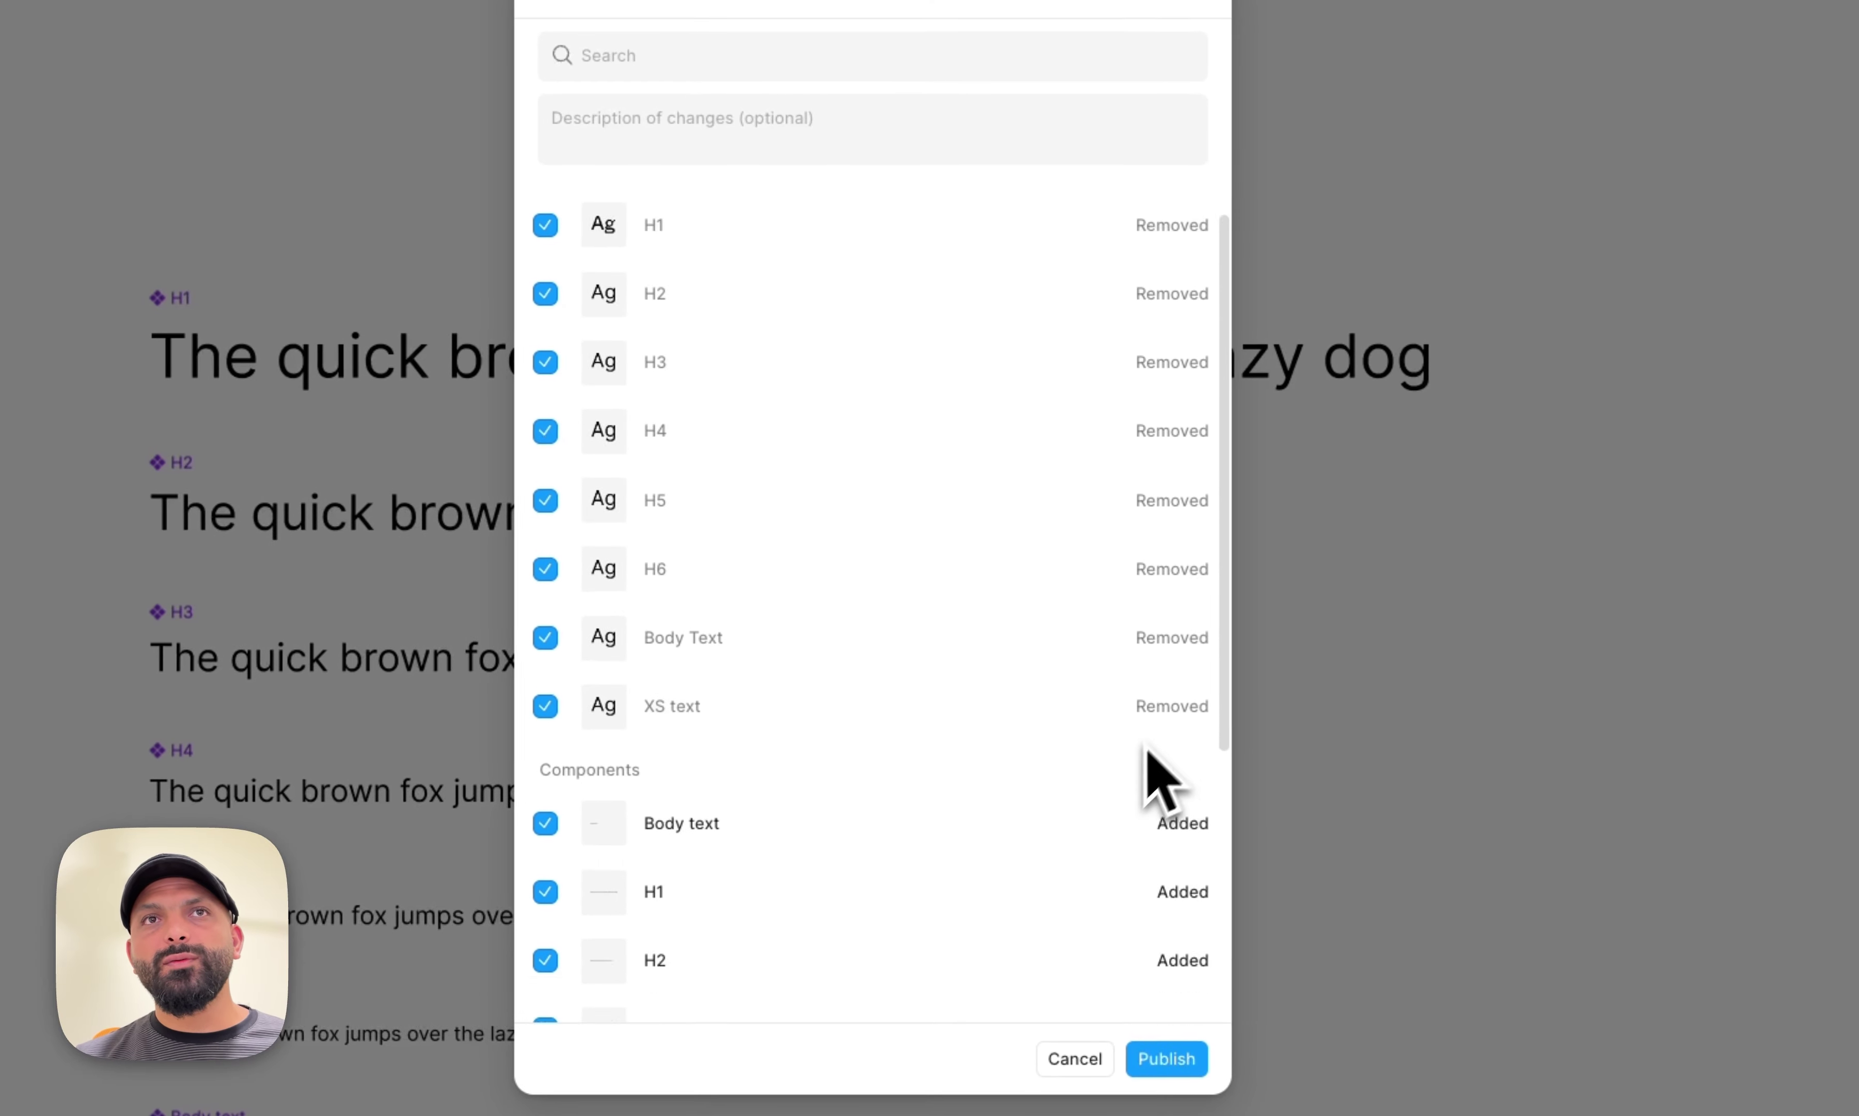
pyautogui.scroll(-5, 1056, 762)
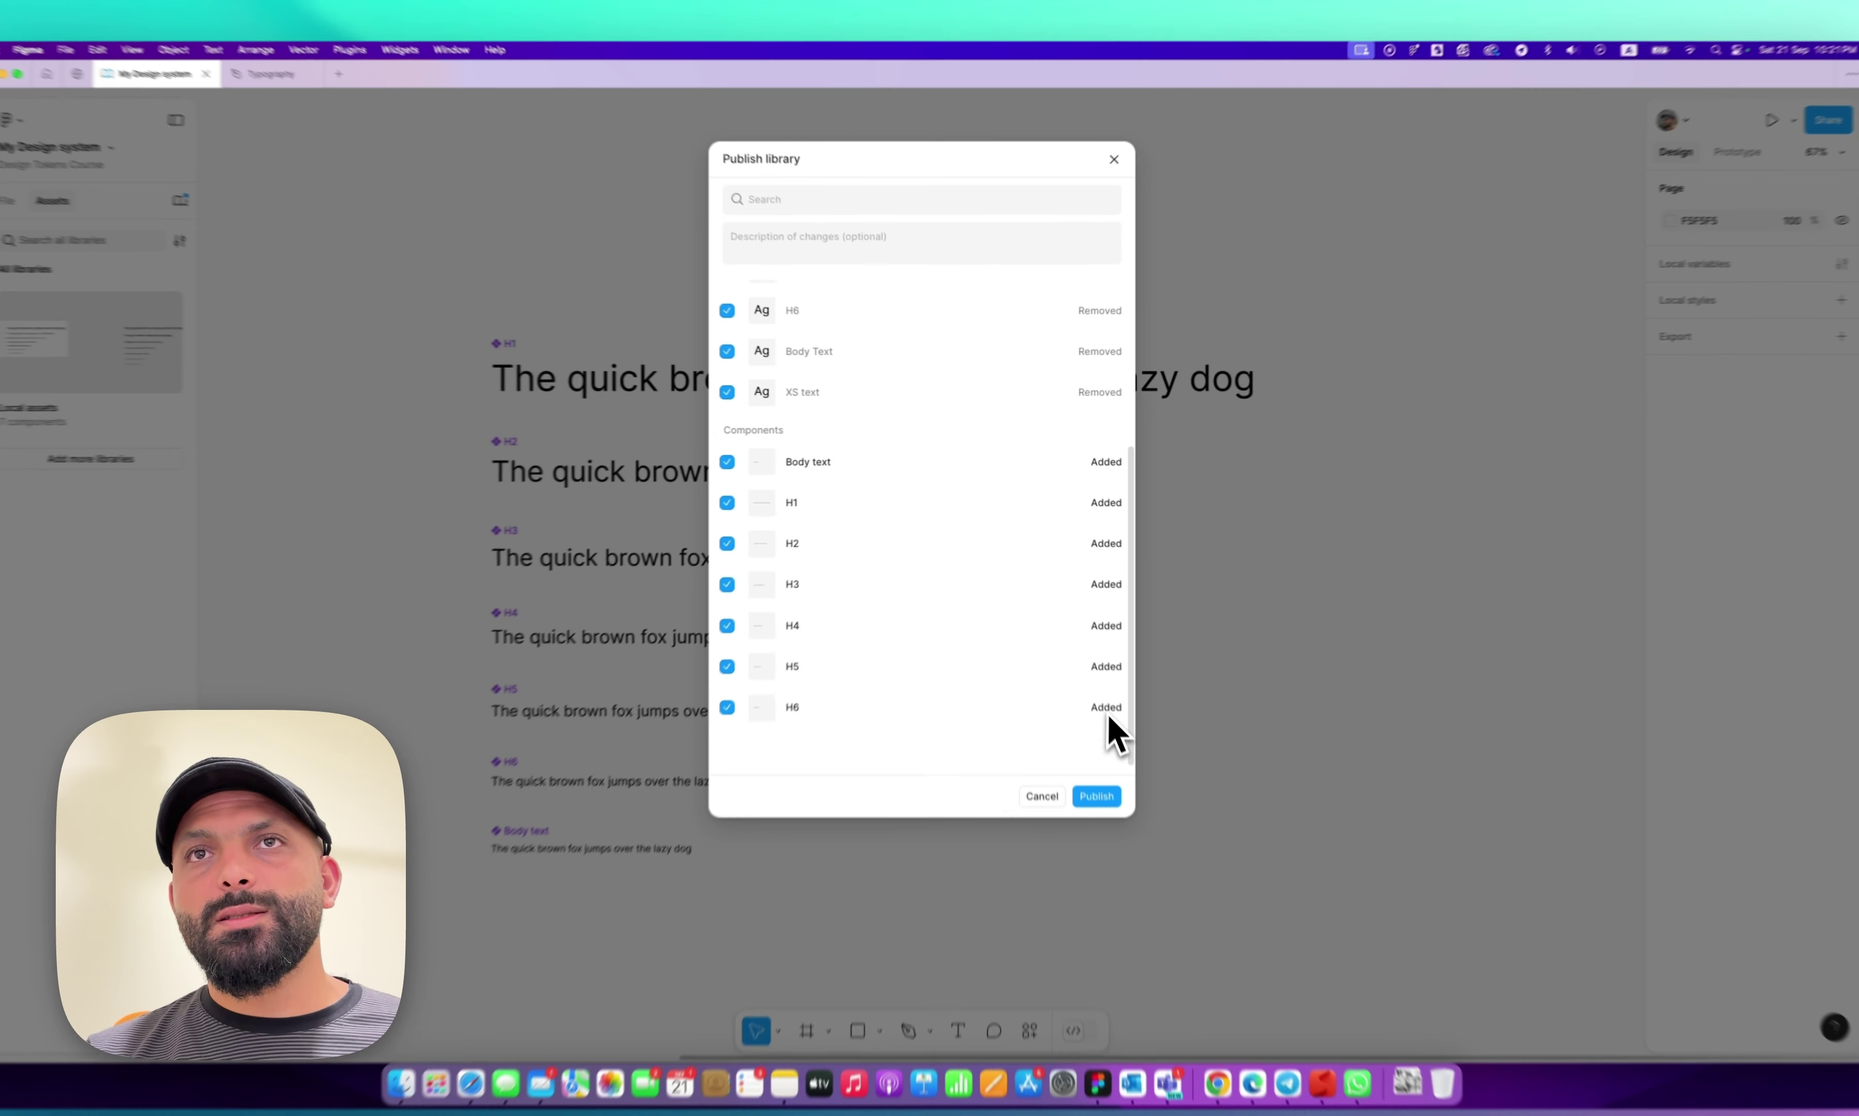
pyautogui.click(1097, 795)
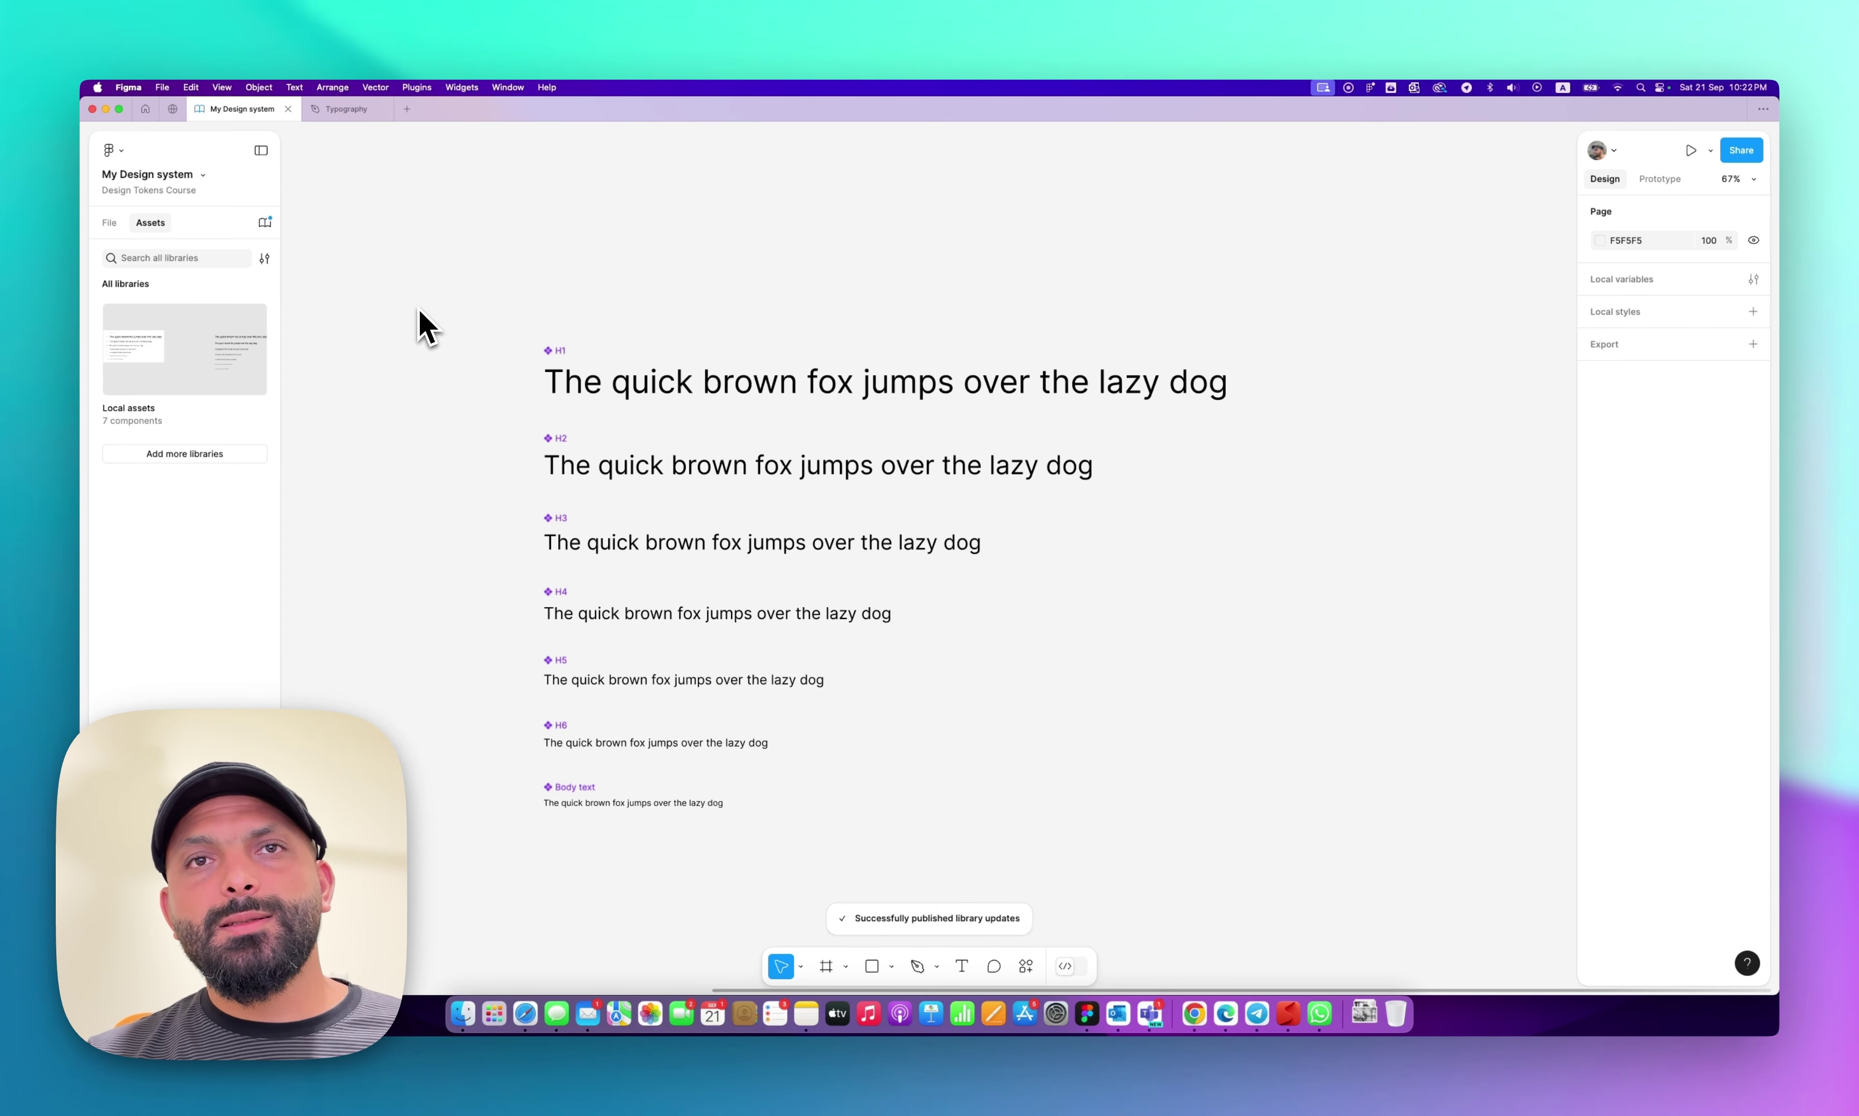
pyautogui.scroll(1, 803, 687)
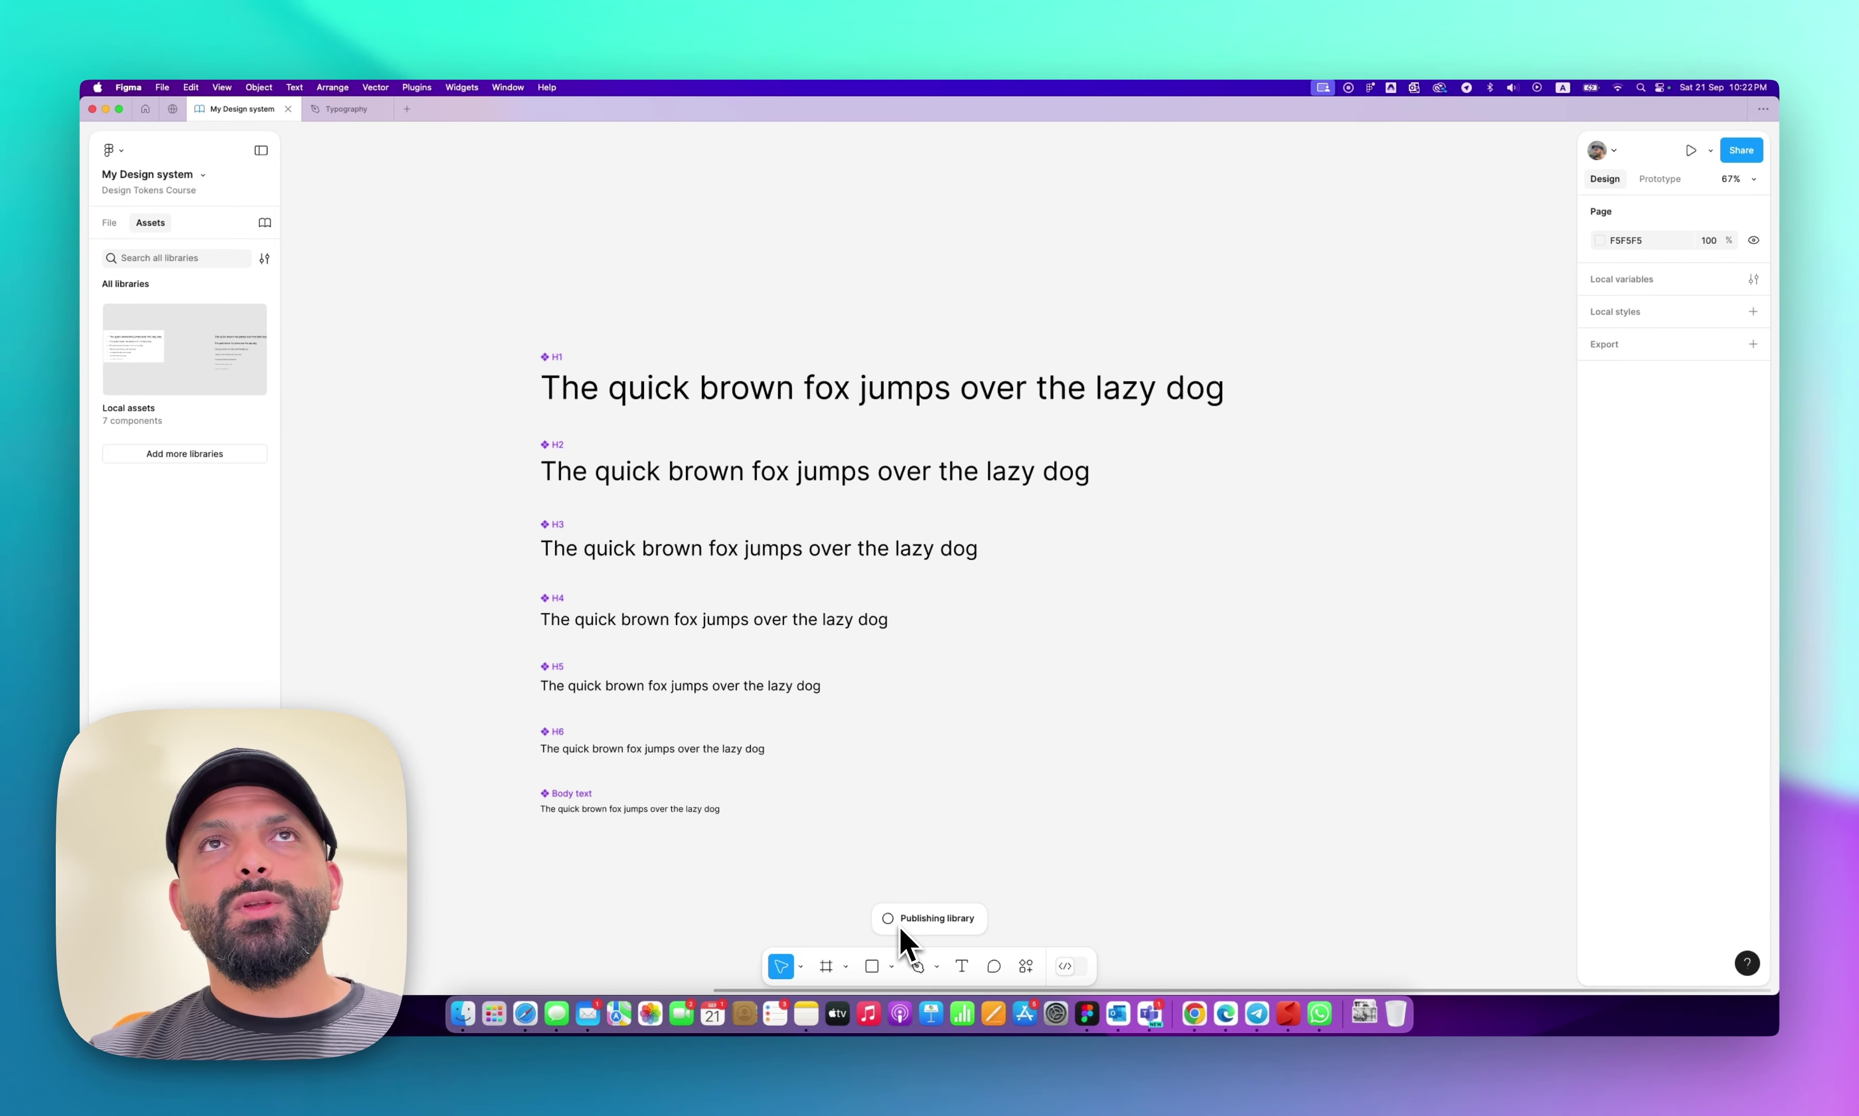
pyautogui.click(345, 110)
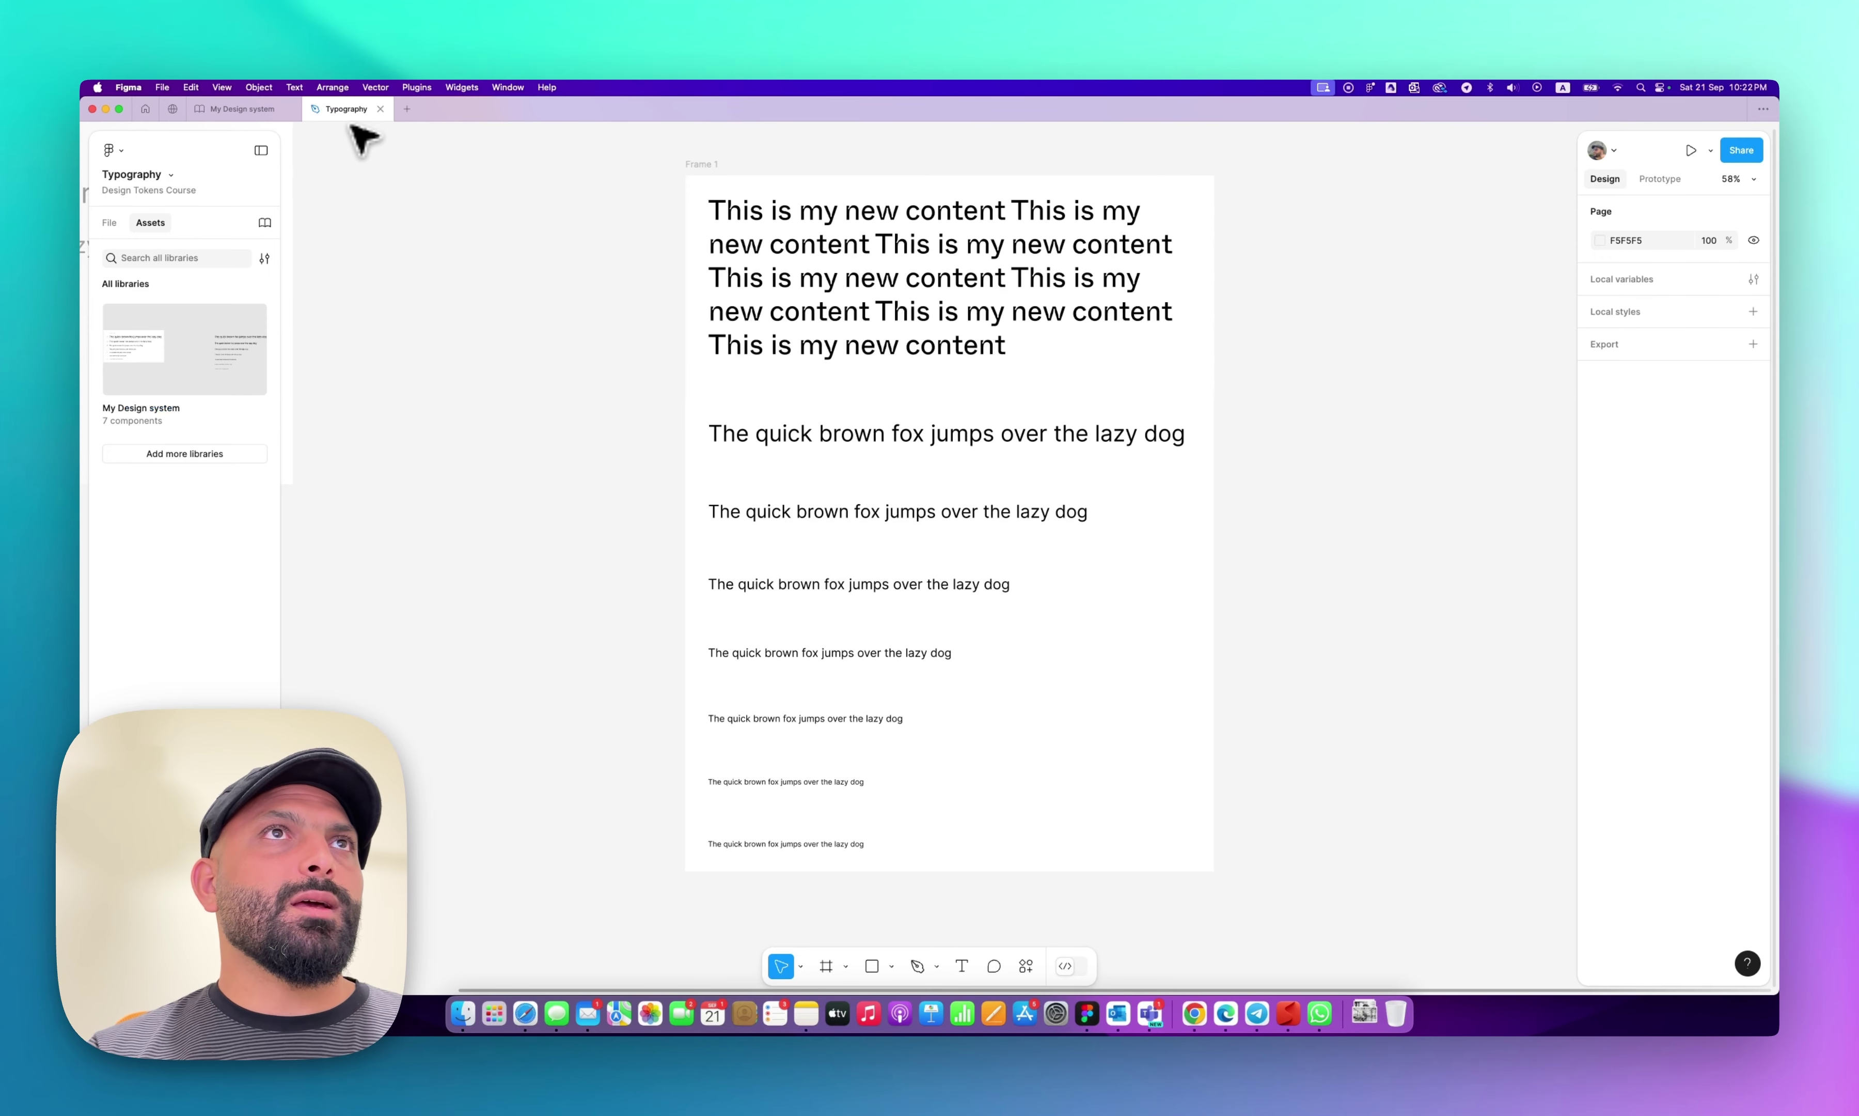
# Check which libraries are available to the Typography file.
pyautogui.scroll(1, 317, 249)
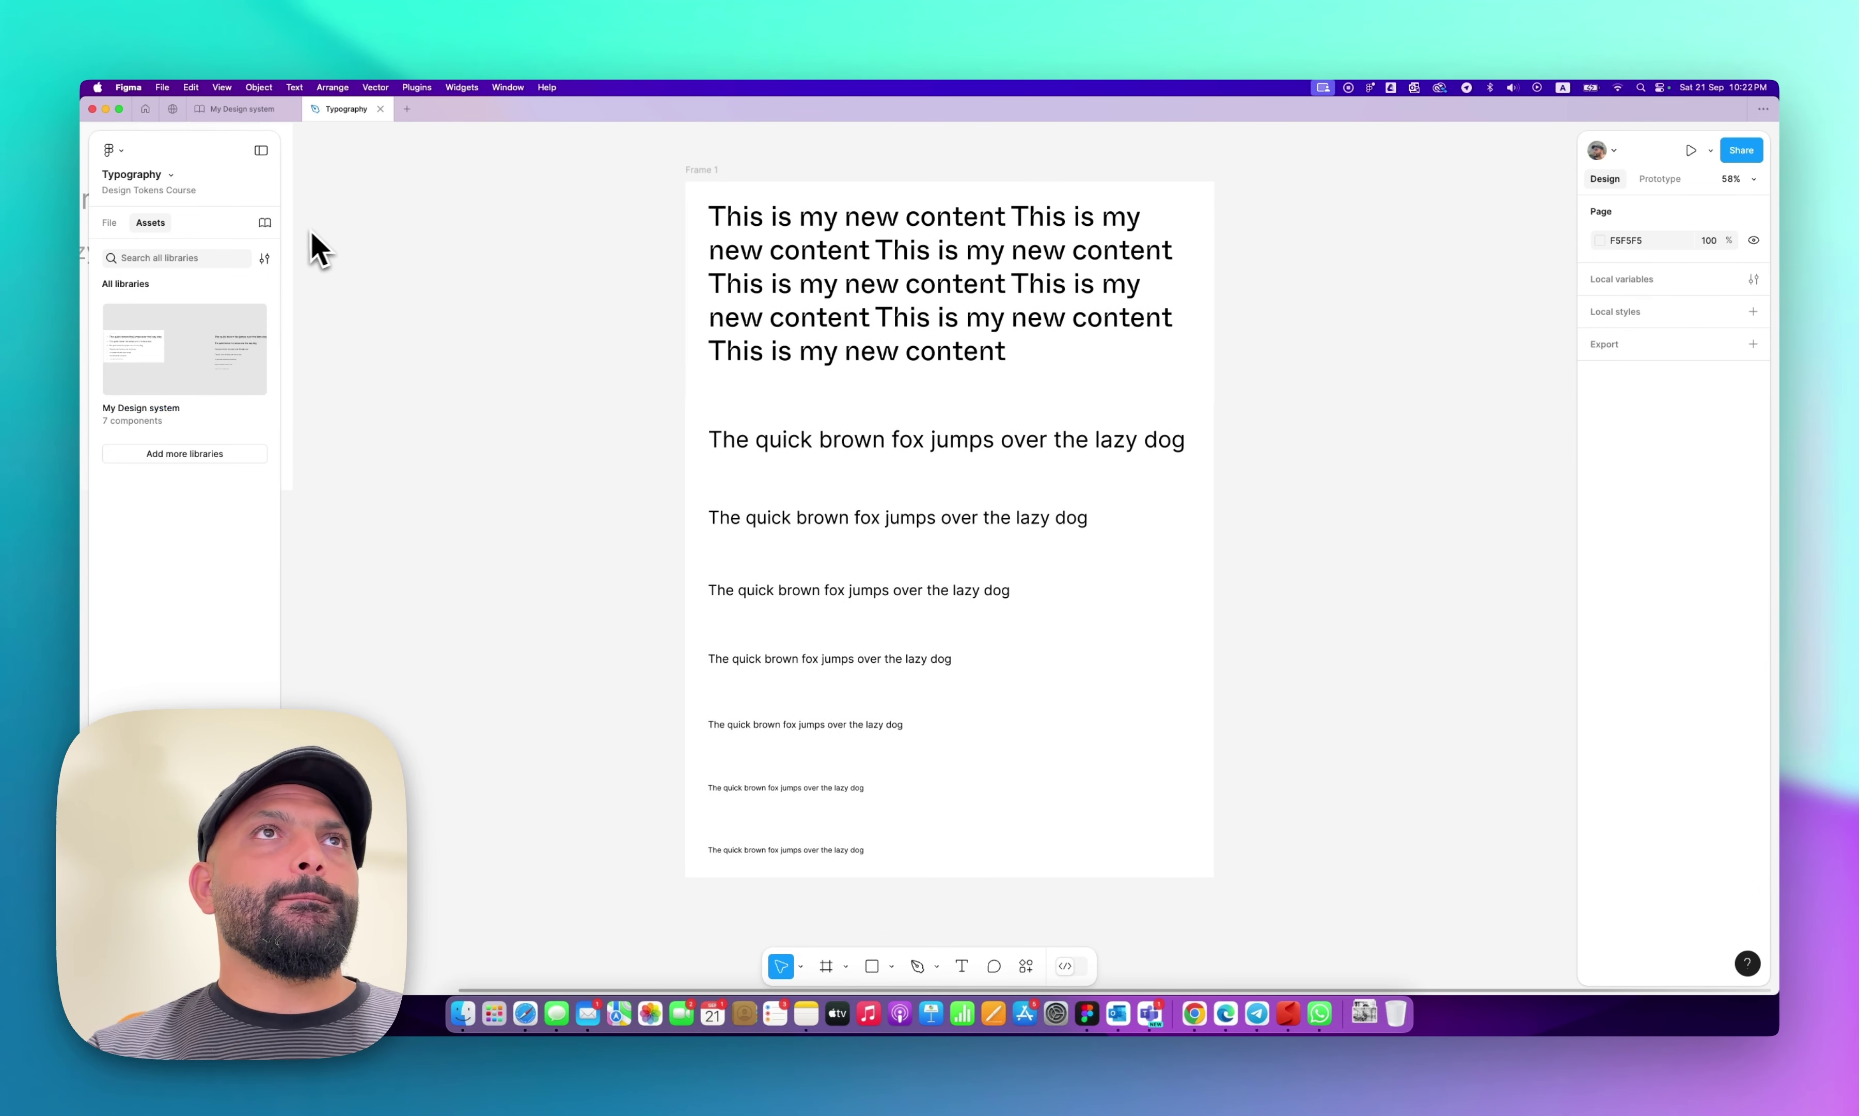
pyautogui.click(268, 225)
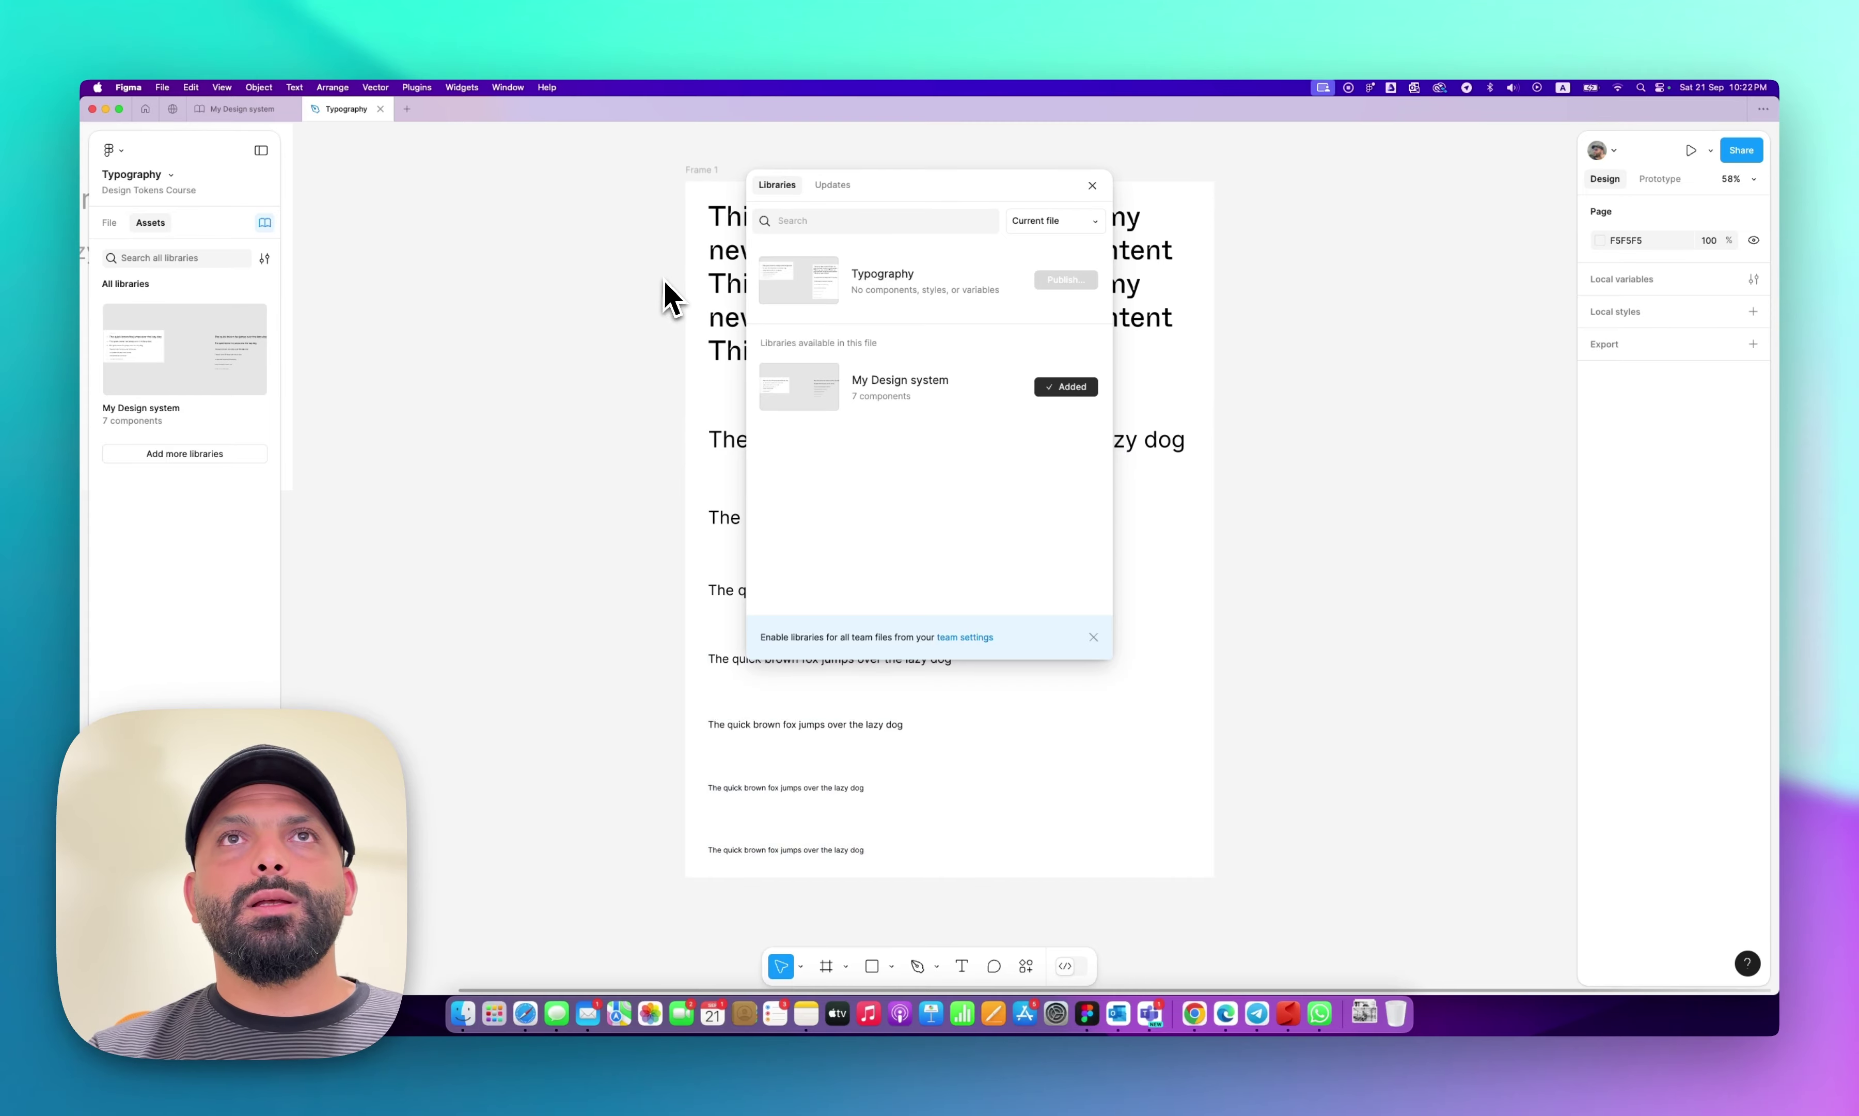
pyautogui.click(1091, 186)
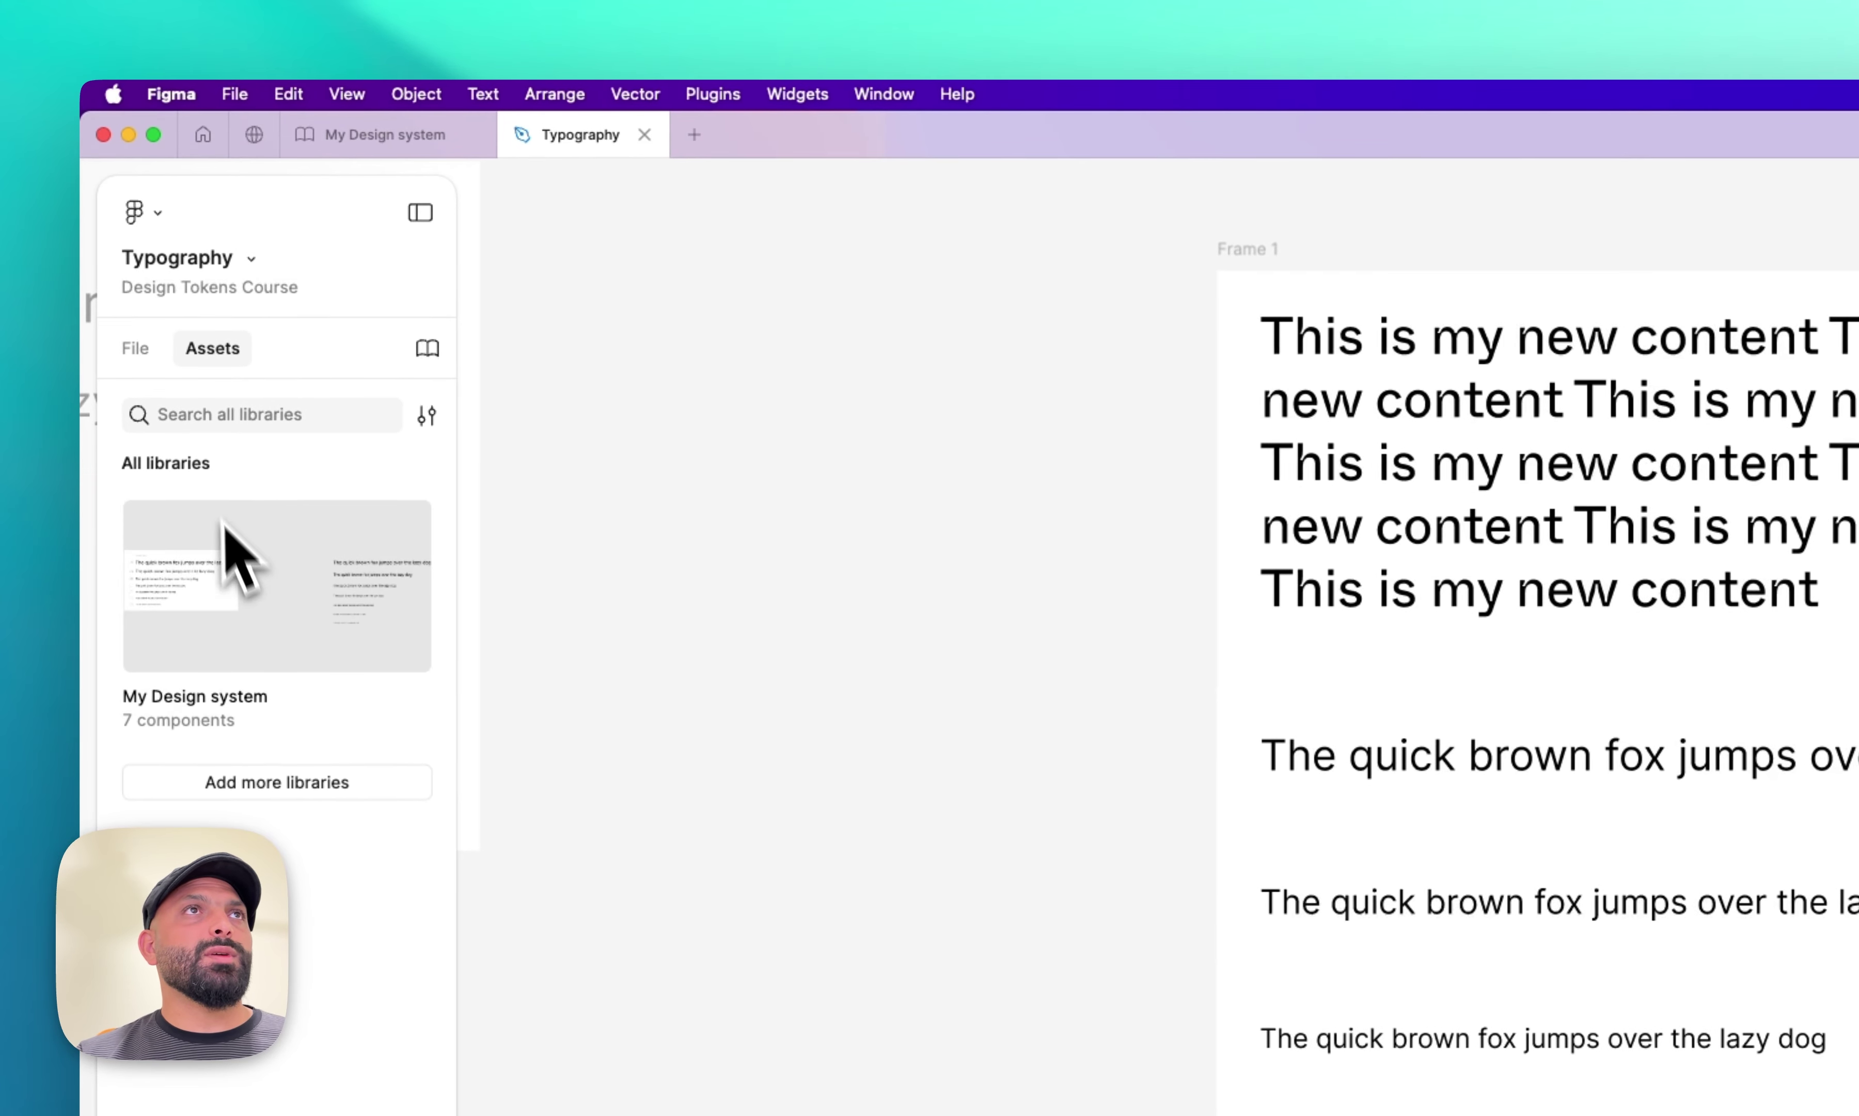
# Show the components of the My Design system library and delete the existing Frame 1 from the canvas.
pyautogui.click(238, 574)
pyautogui.click(1245, 249)
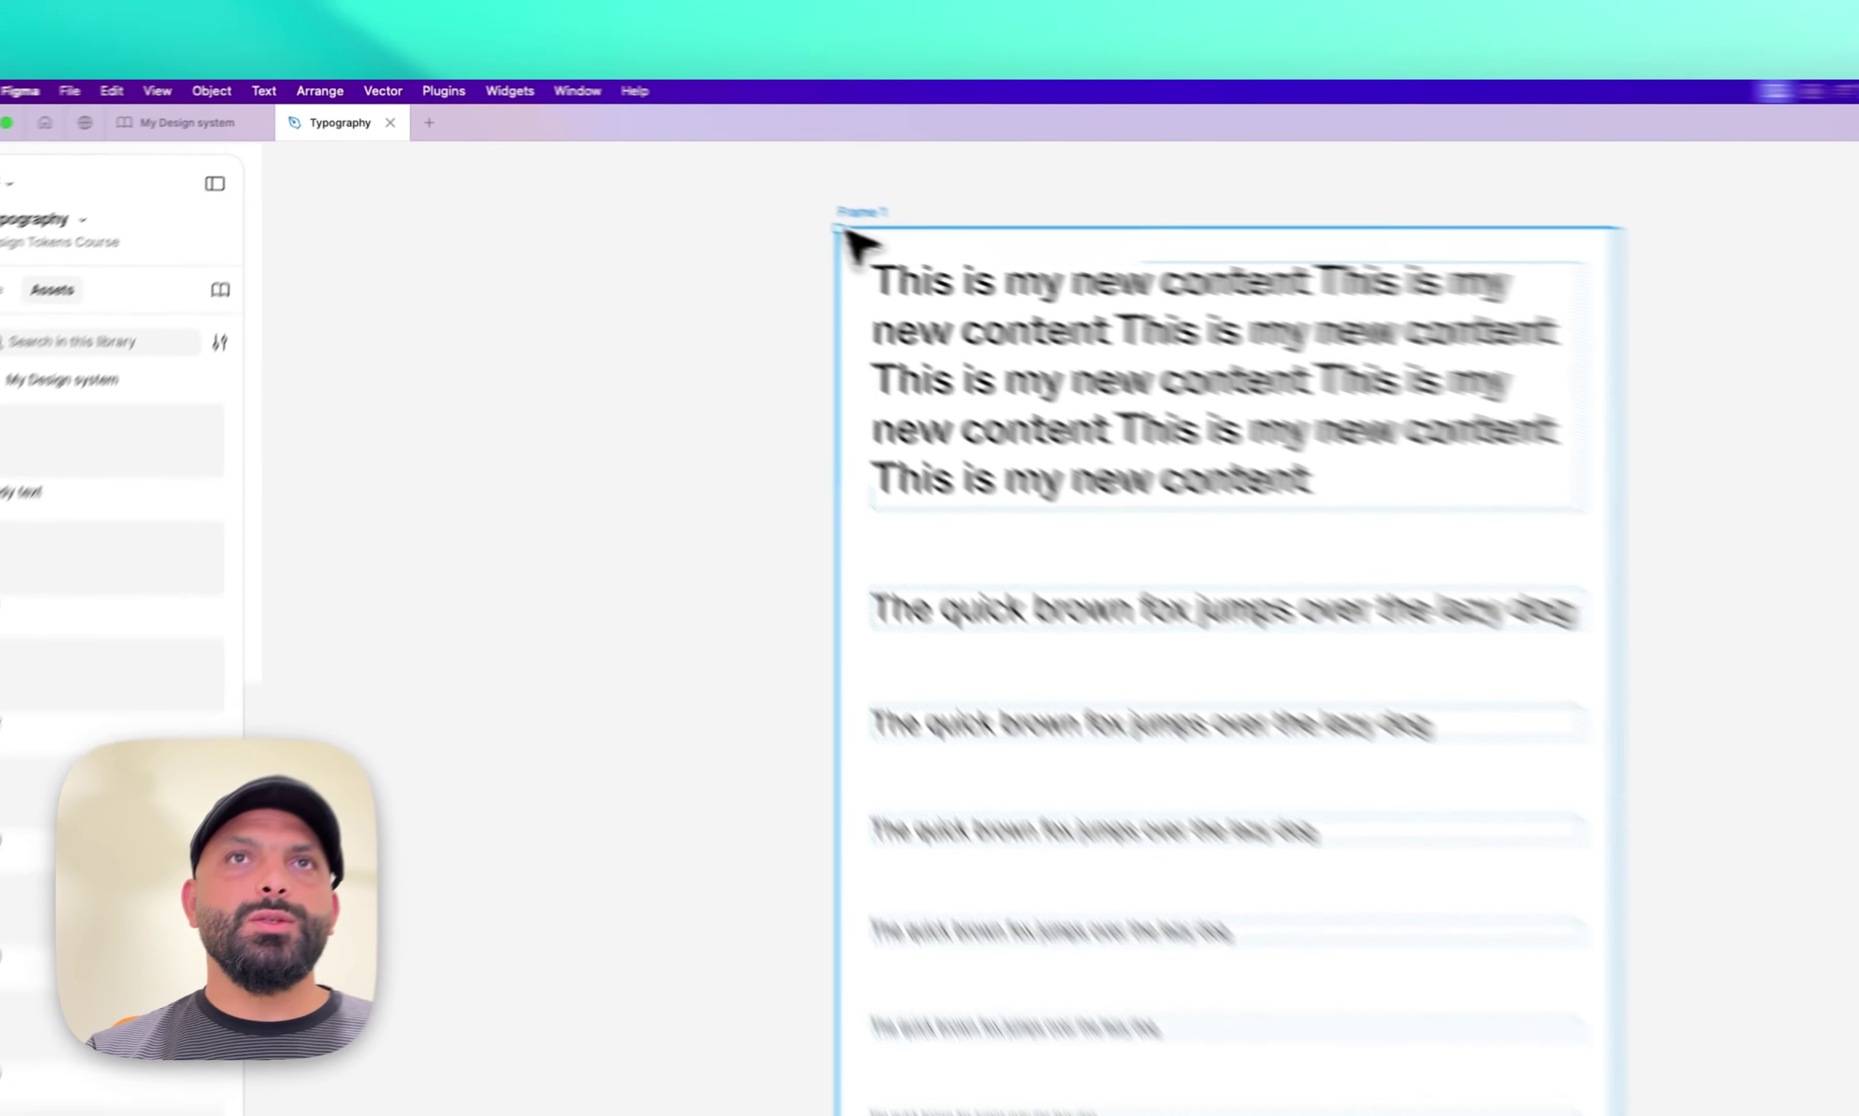
pyautogui.press('BackSpace')
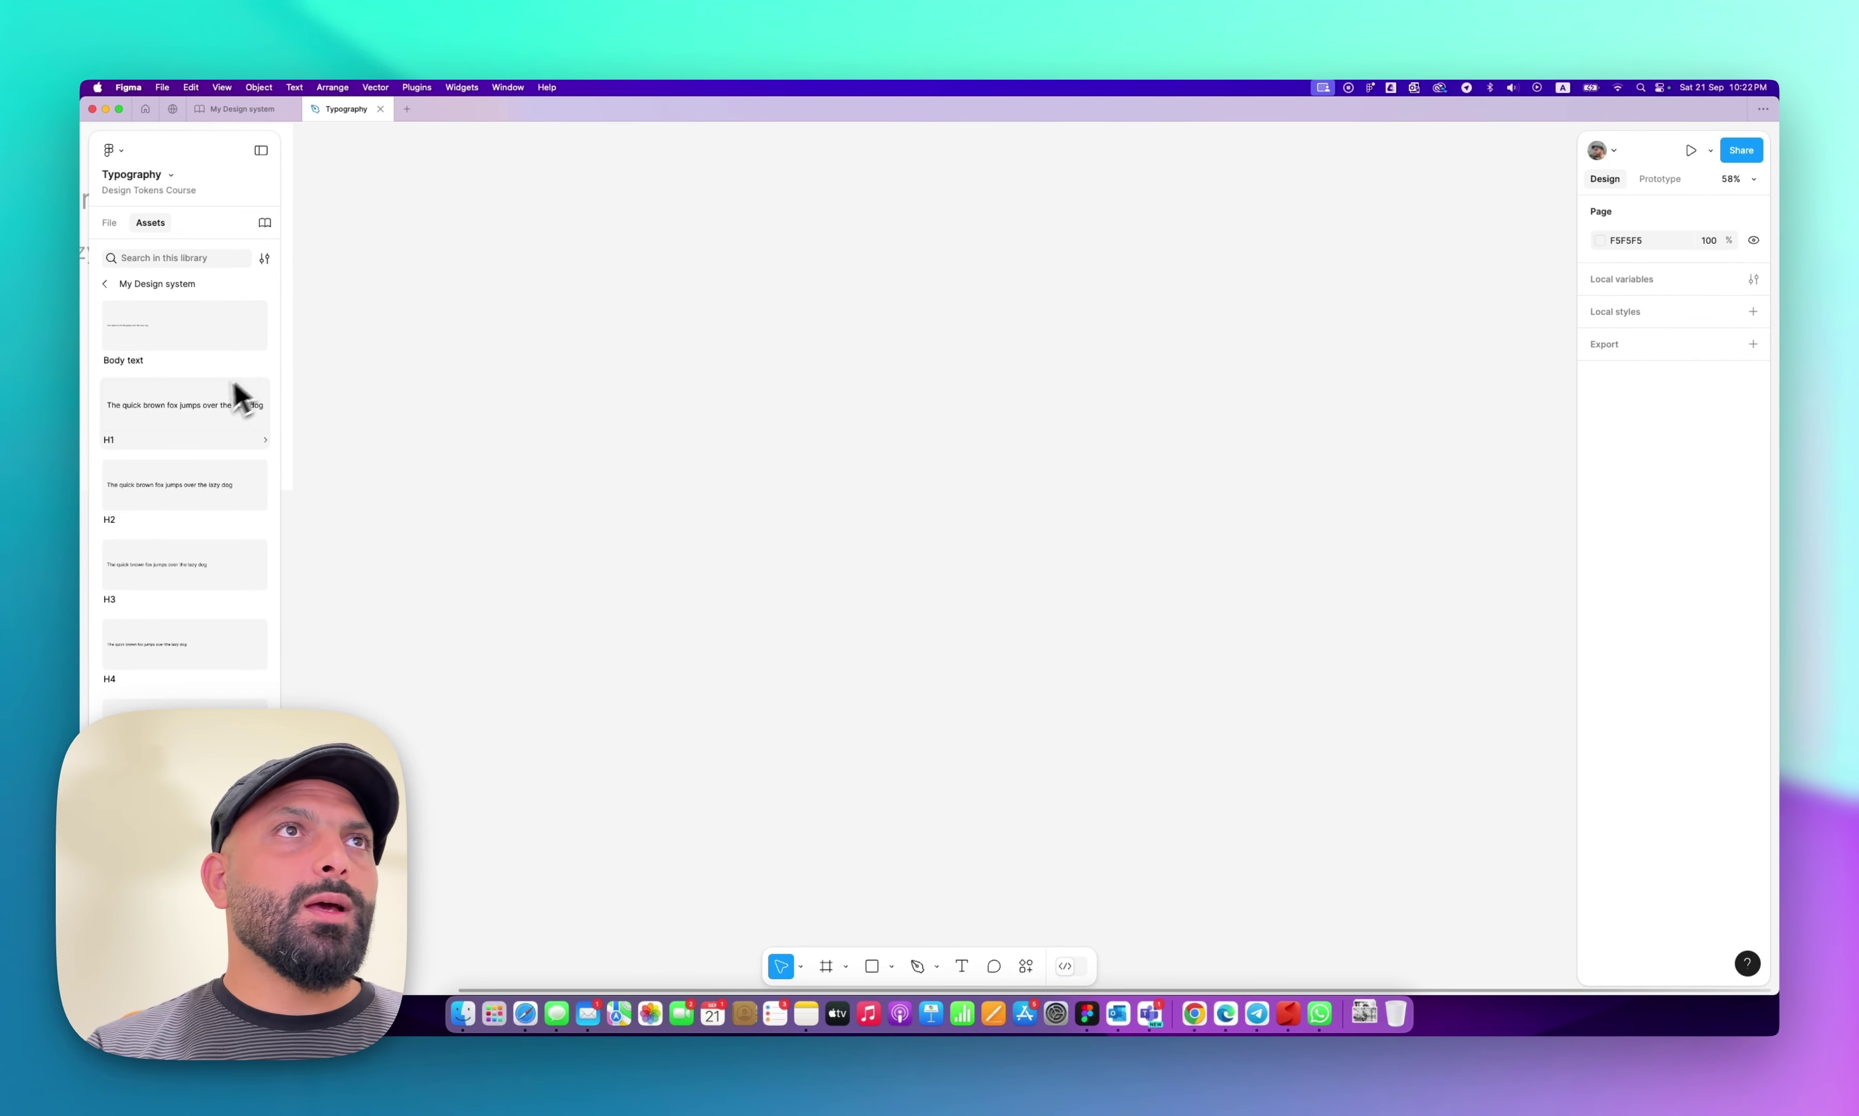
# Place instances of H1, H2, H3, H4, H5, H6 and Body text on the canvas, stacked in descending size order.
pyautogui.moveTo(226, 410); pyautogui.dragTo(875, 379)
pyautogui.moveTo(185, 485); pyautogui.dragTo(740, 404)
pyautogui.moveTo(188, 543); pyautogui.dragTo(981, 457)
pyautogui.moveTo(185, 643); pyautogui.dragTo(809, 504)
pyautogui.moveTo(381, 684); pyautogui.dragTo(938, 525)
pyautogui.click(638, 620)
pyautogui.moveTo(634, 615); pyautogui.dragTo(1041, 577)
pyautogui.moveTo(184, 324); pyautogui.dragTo(860, 613)
pyautogui.click(640, 515)
# Wrap all seven text instances in a vertical auto layout frame with a gap of 95.
pyautogui.moveTo(514, 233); pyautogui.dragTo(1287, 868)
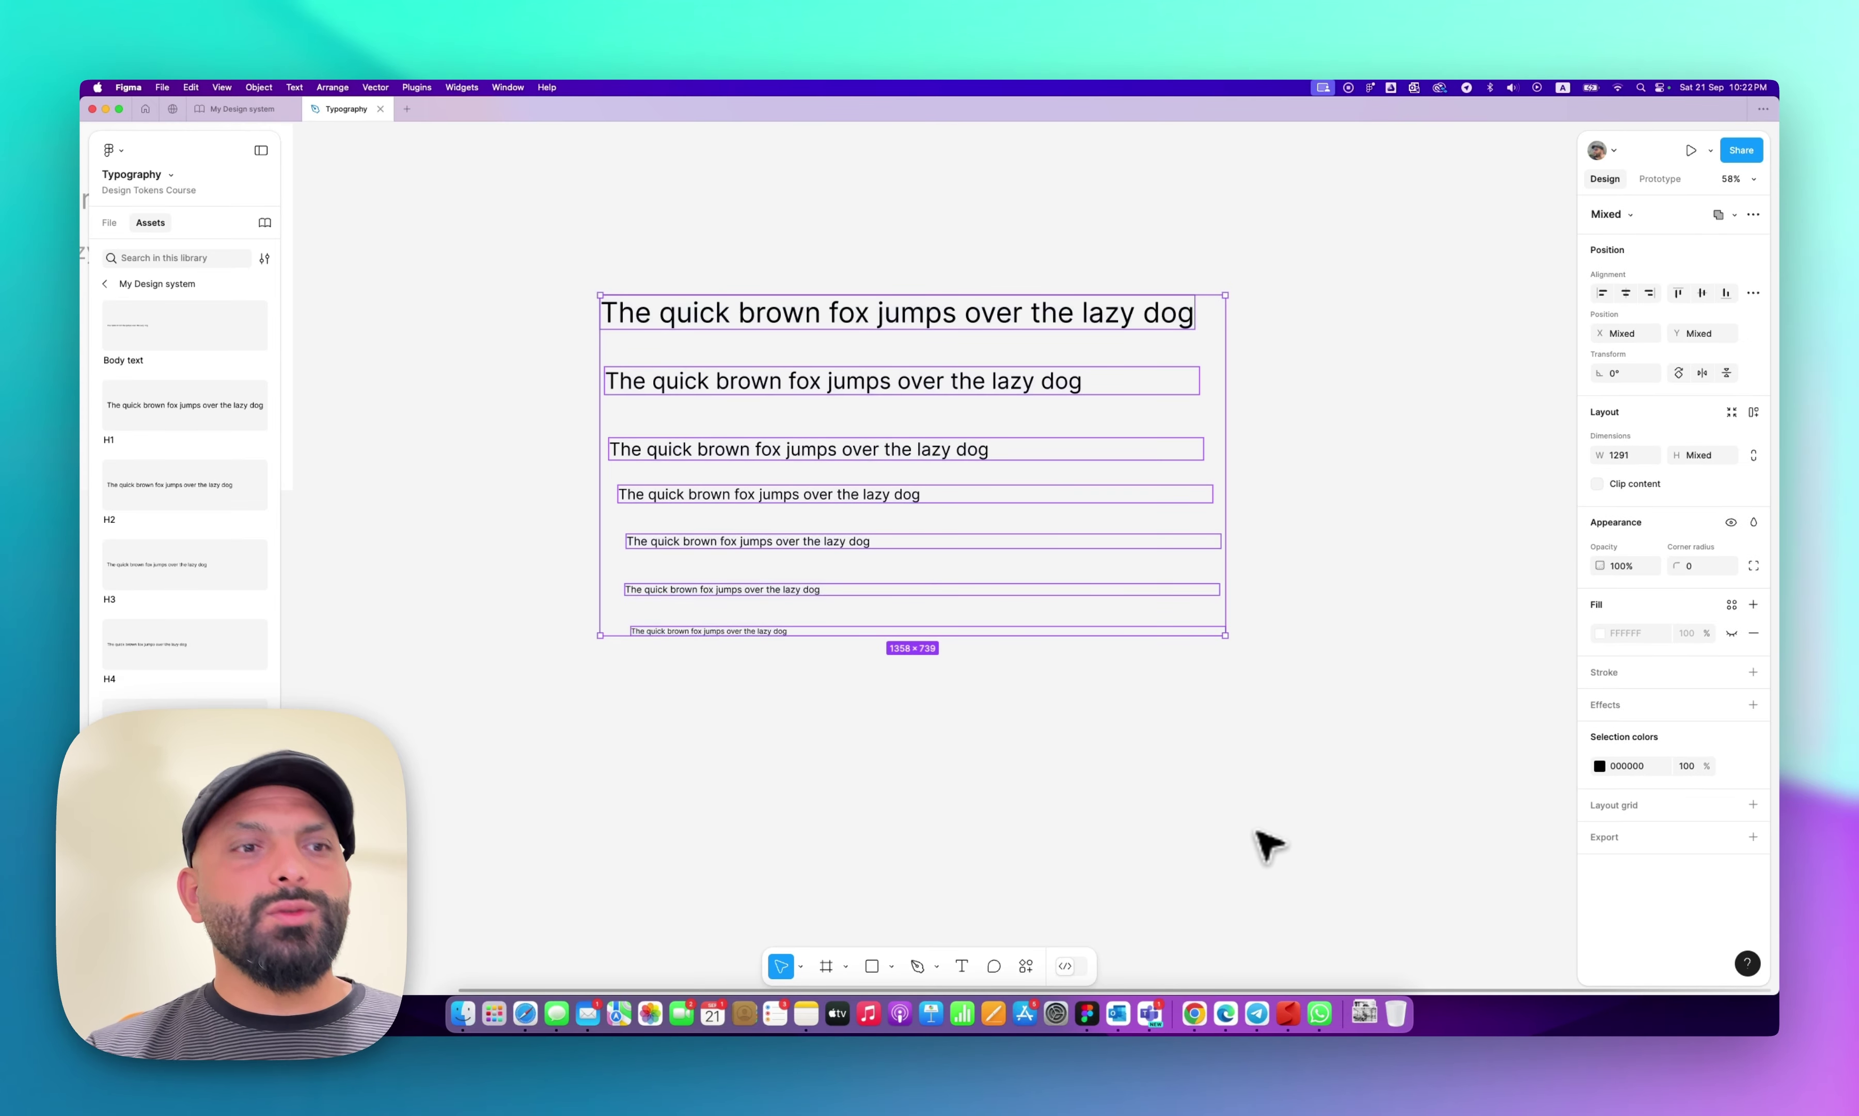
pyautogui.hotkey('shift', 'a')
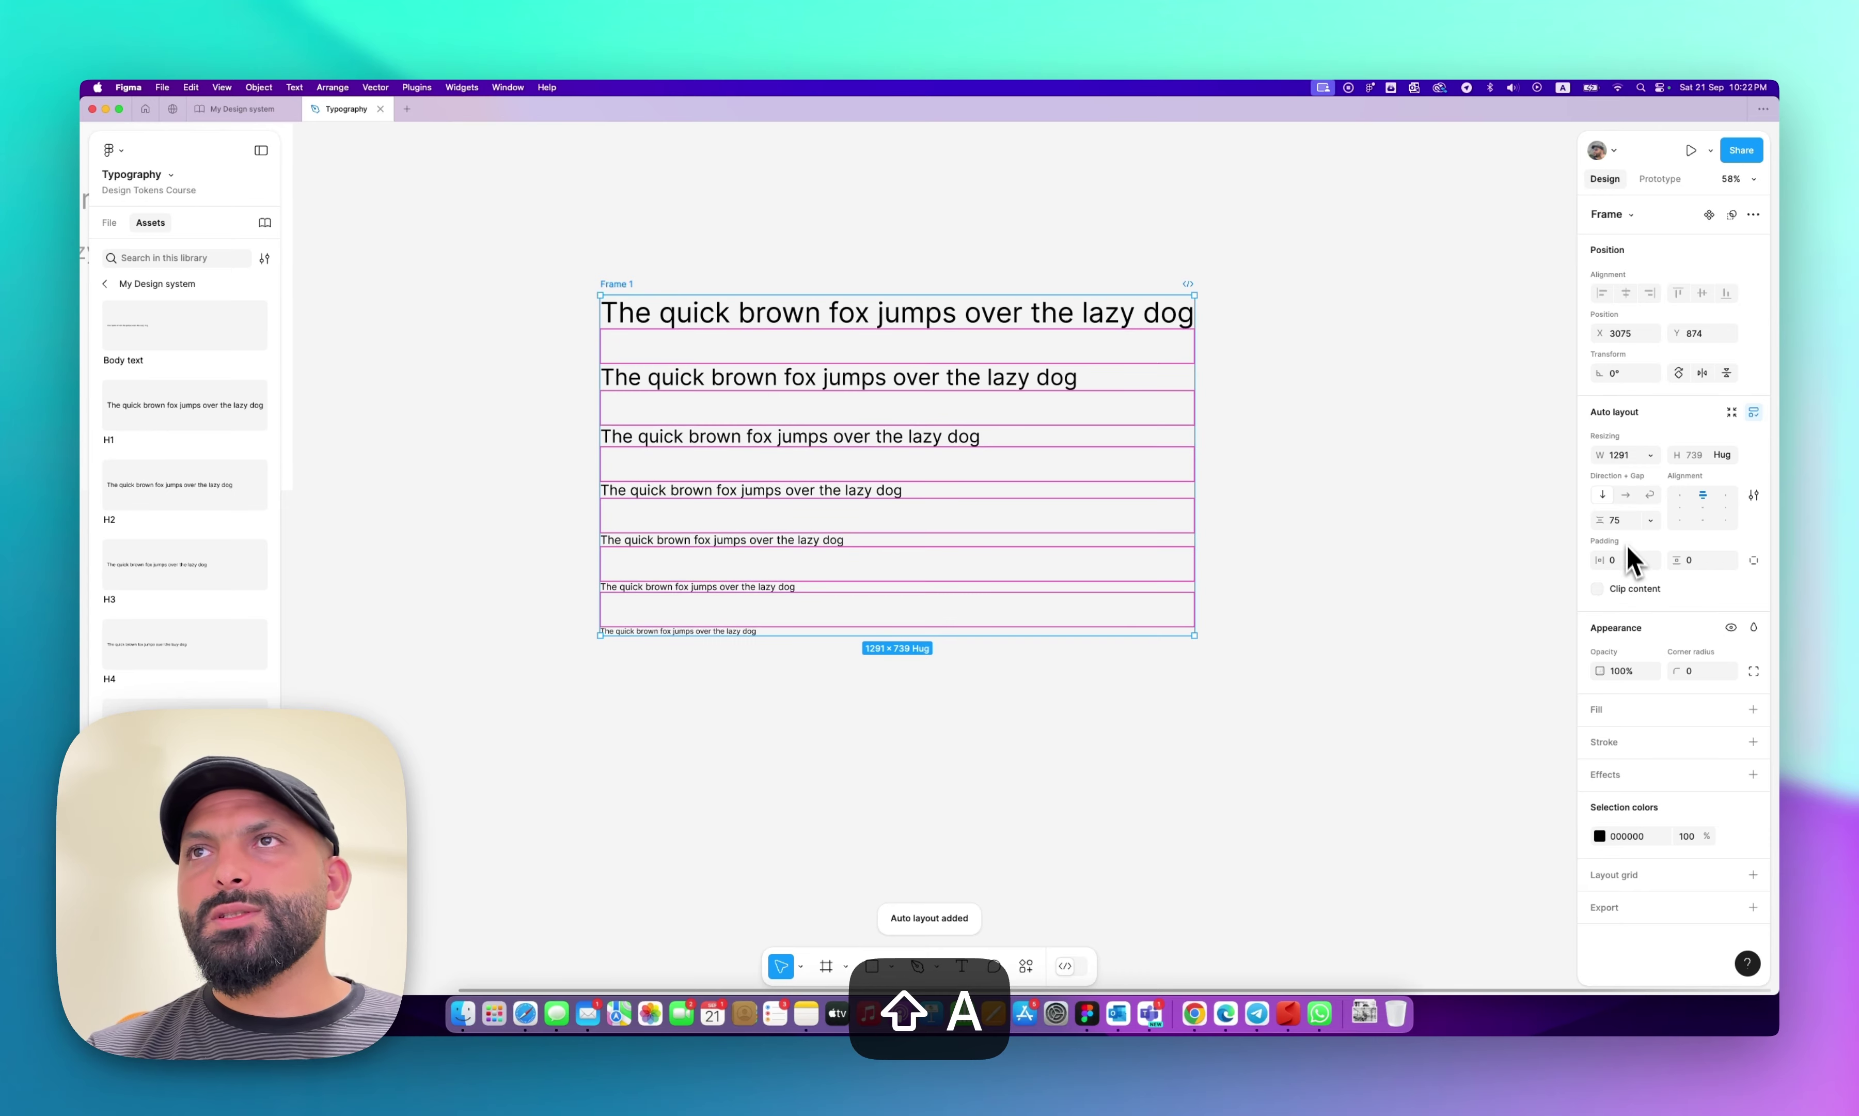
pyautogui.click(1620, 521)
pyautogui.hotkey('shift', 'Up')
pyautogui.hotkey('shift', 'Up')
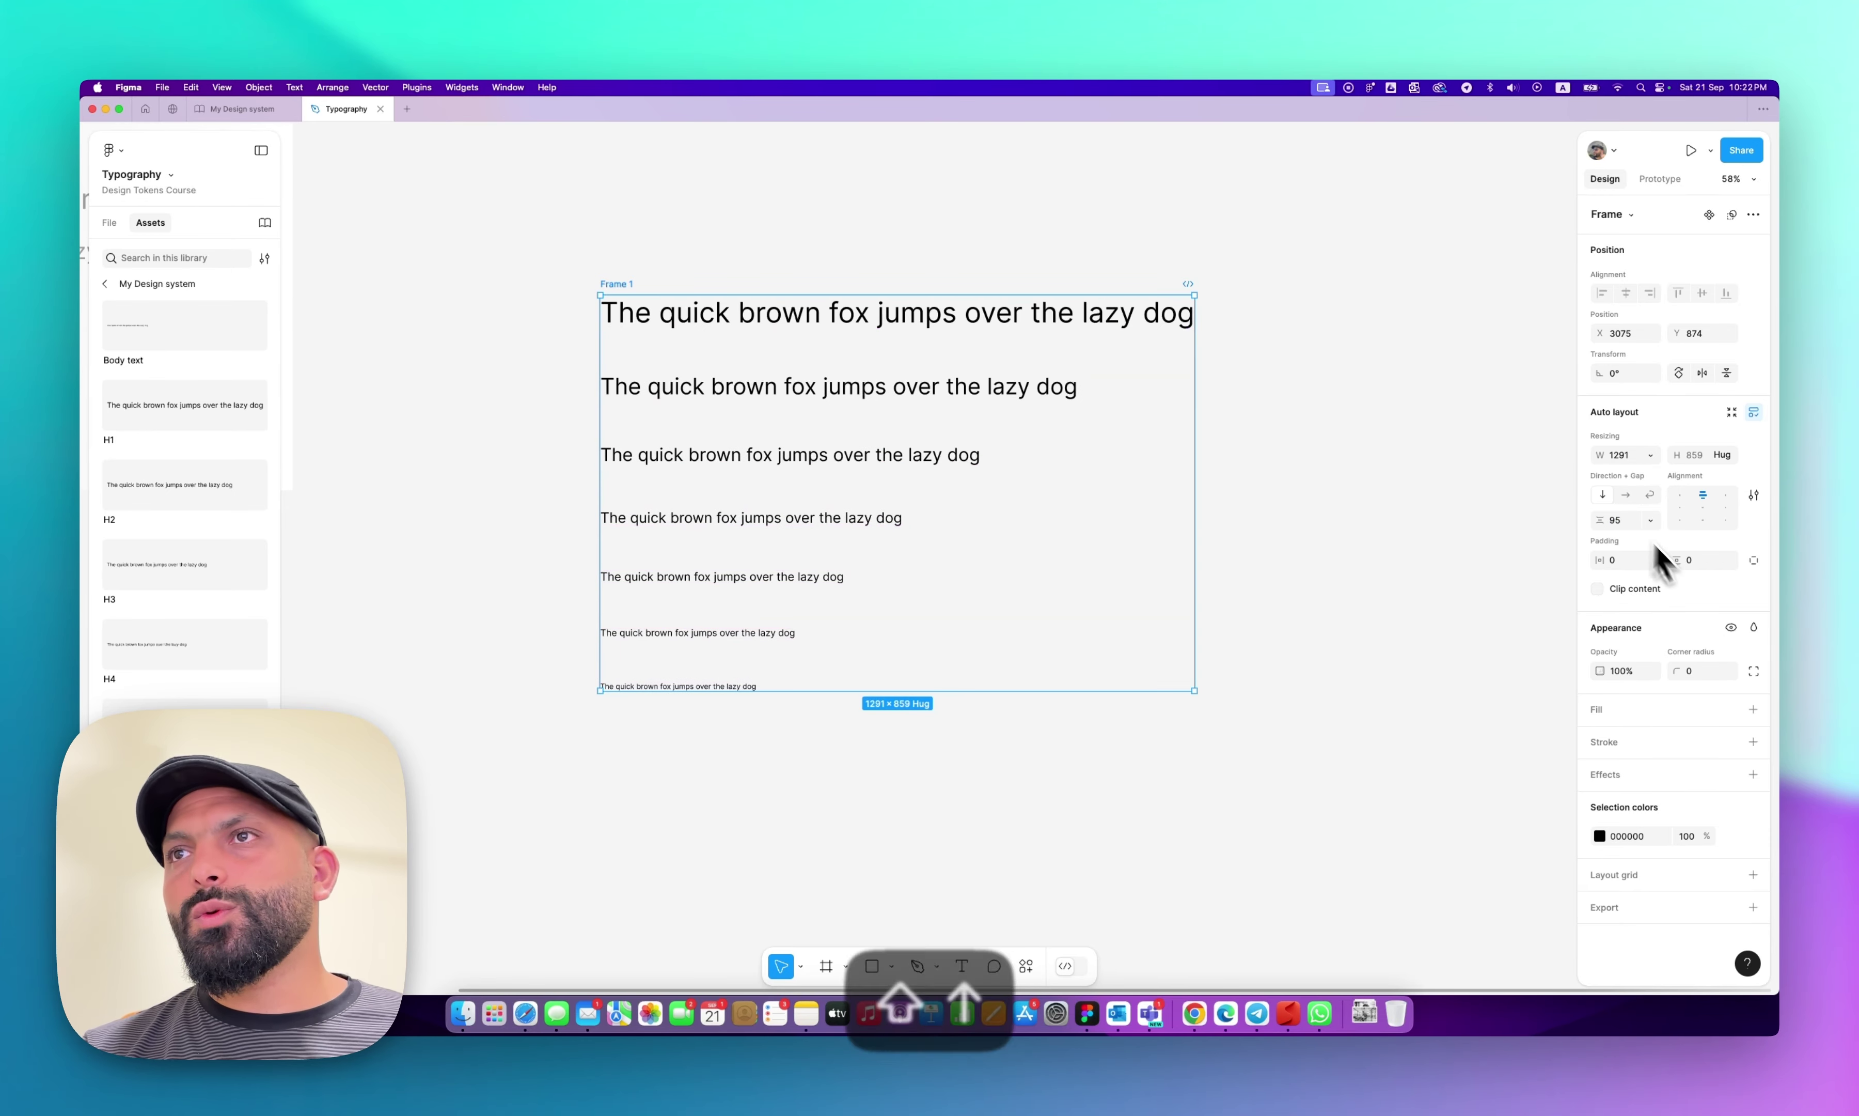
# Give the auto layout frame an FFFFFF fill and set its horizontal and vertical padding to 50.
pyautogui.click(1753, 710)
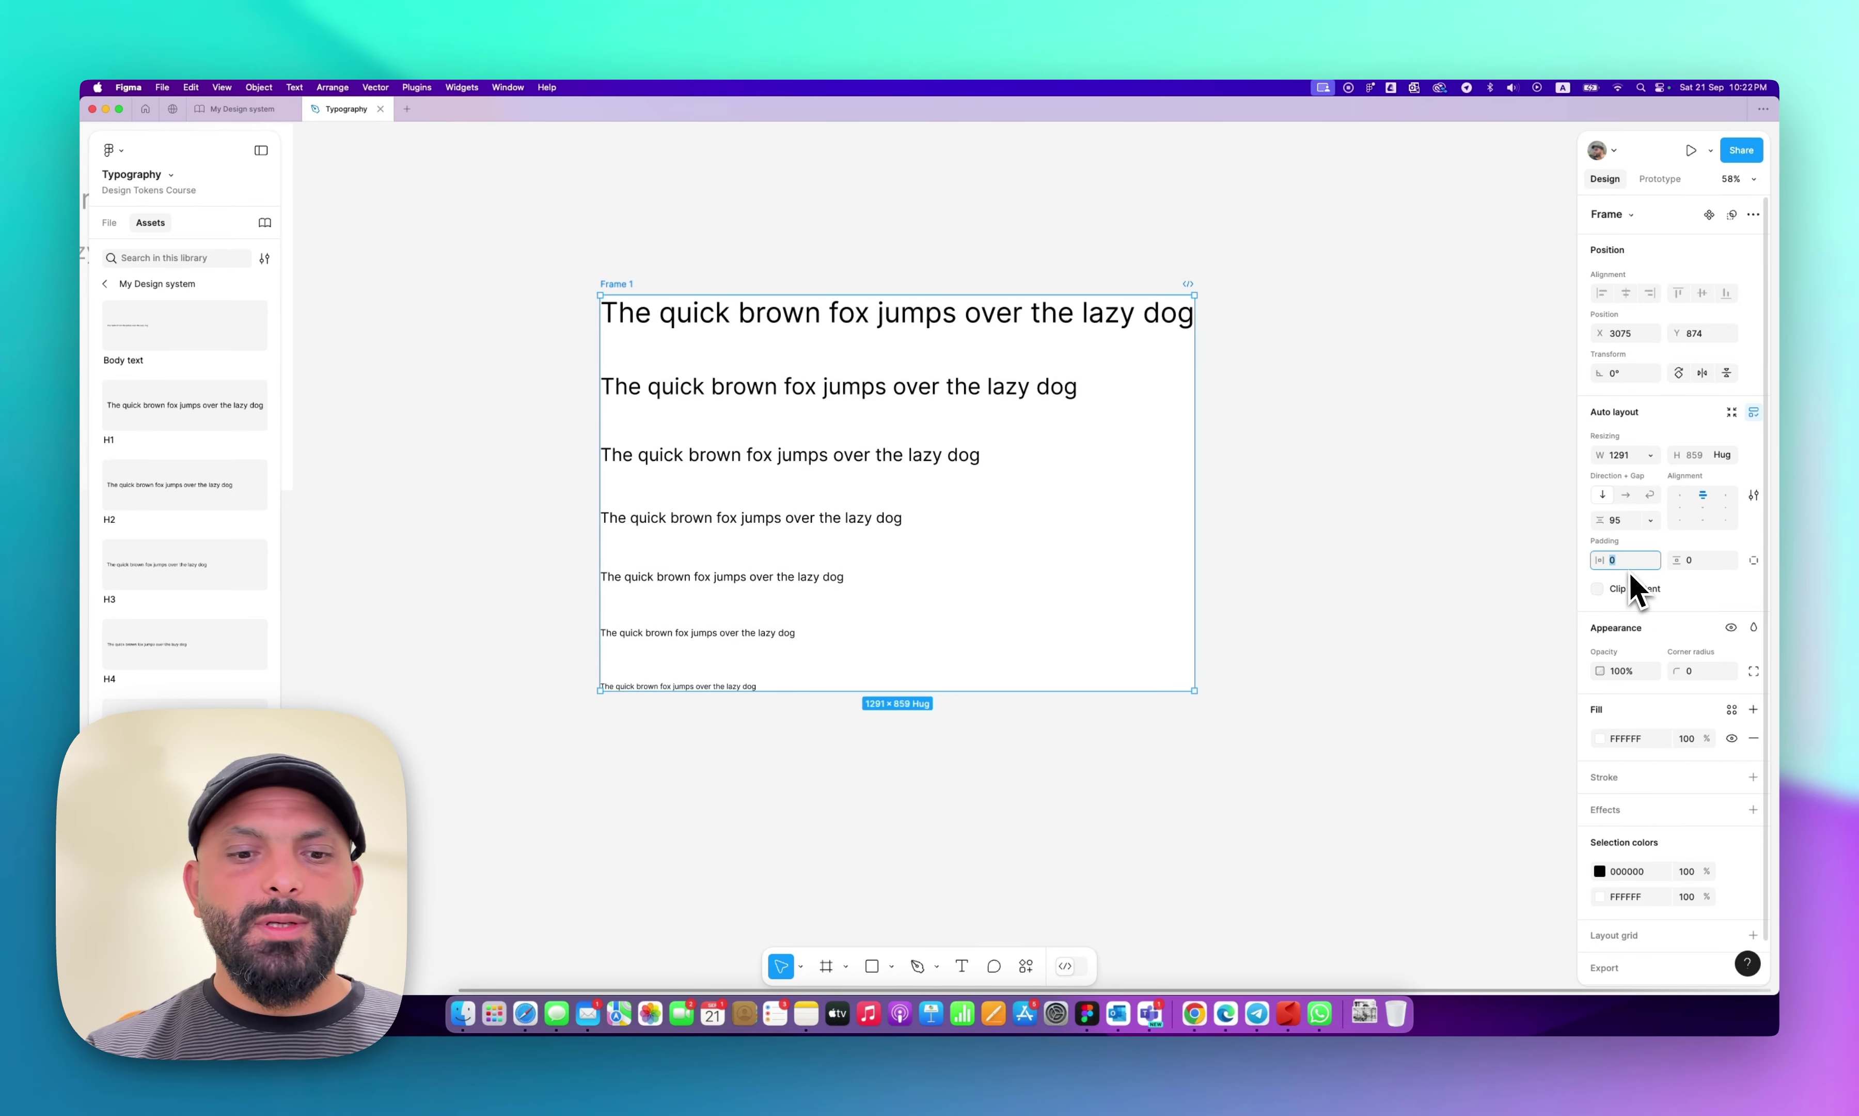
pyautogui.hotkey('shift', 'Up')
pyautogui.hotkey('shift', 'Up')
pyautogui.hotkey('shift', 'Up')
pyautogui.hotkey('shift', 'Up')
pyautogui.hotkey('shift', 'Up')
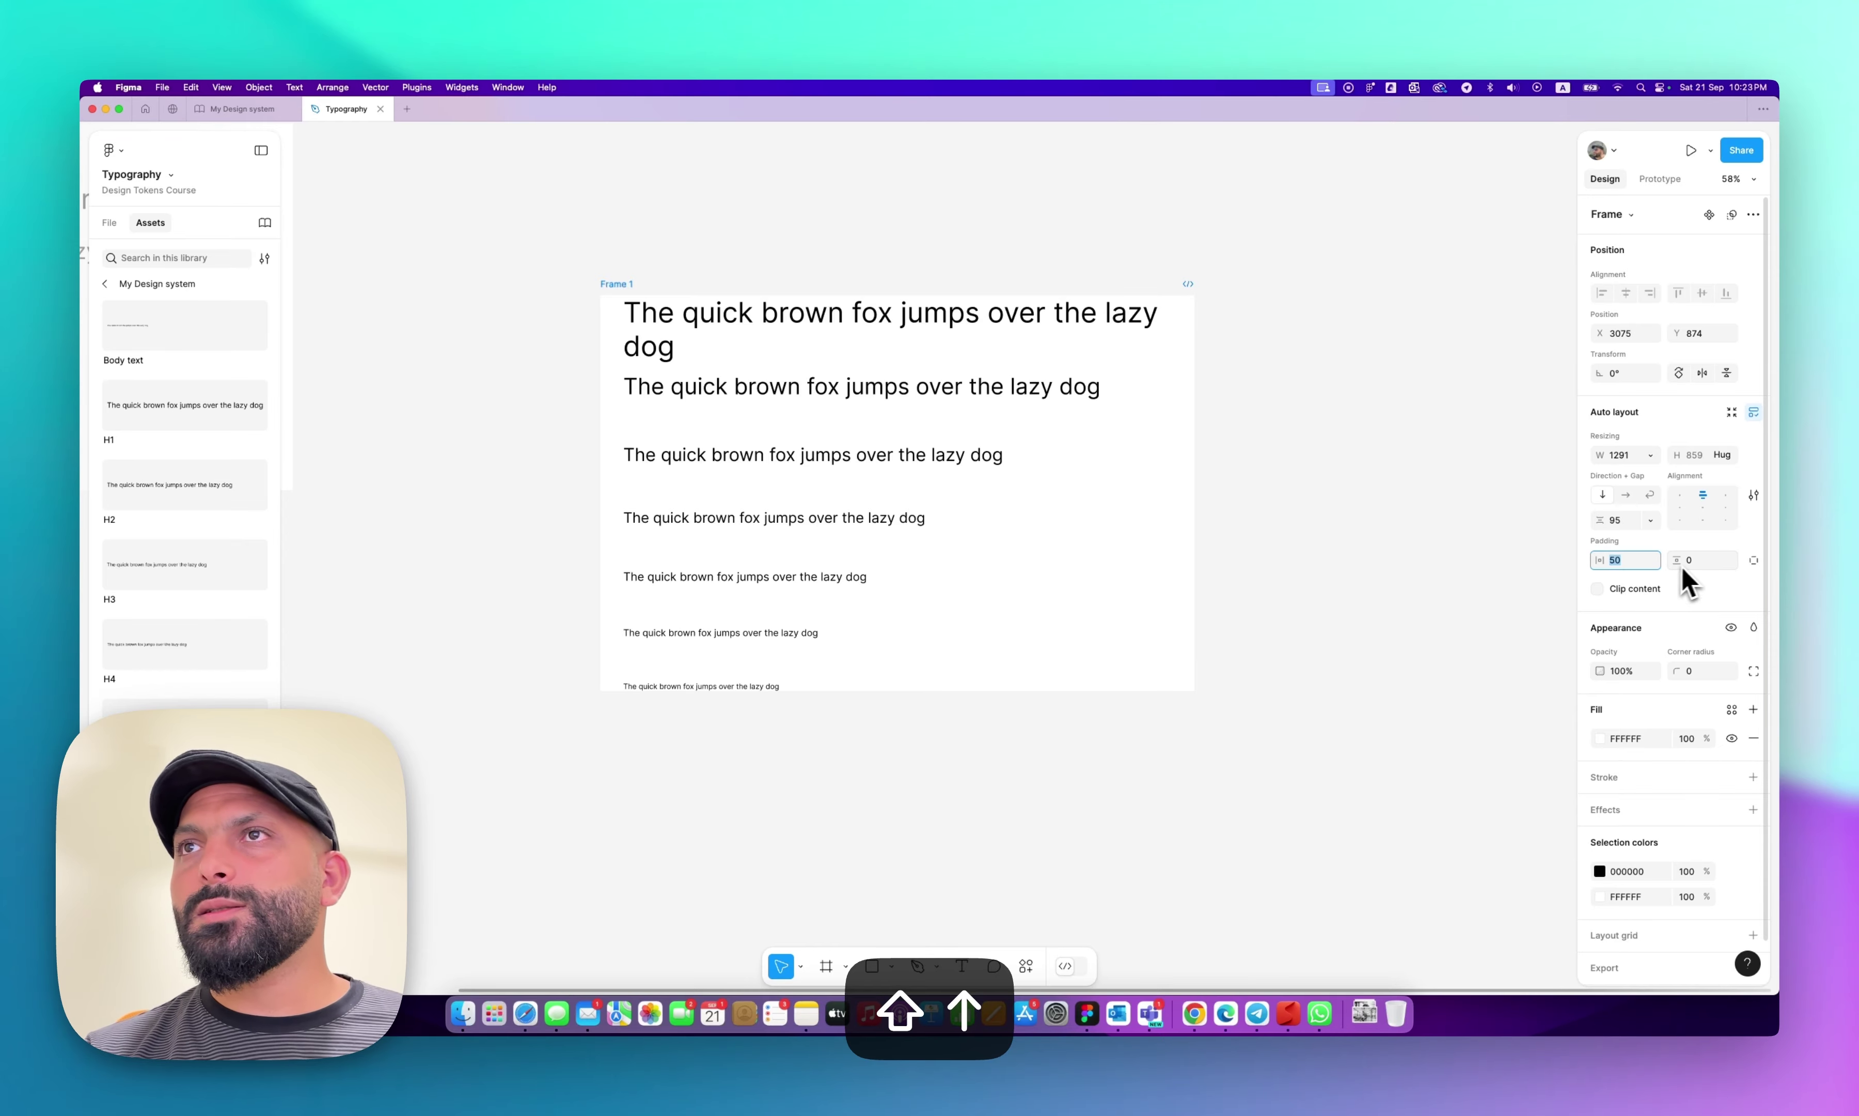
pyautogui.click(1704, 561)
pyautogui.hotkey('shift', 'Up')
pyautogui.hotkey('shift', 'Up')
pyautogui.hotkey('shift', 'Up')
pyautogui.hotkey('shift', 'Up')
pyautogui.hotkey('shift', 'Up')
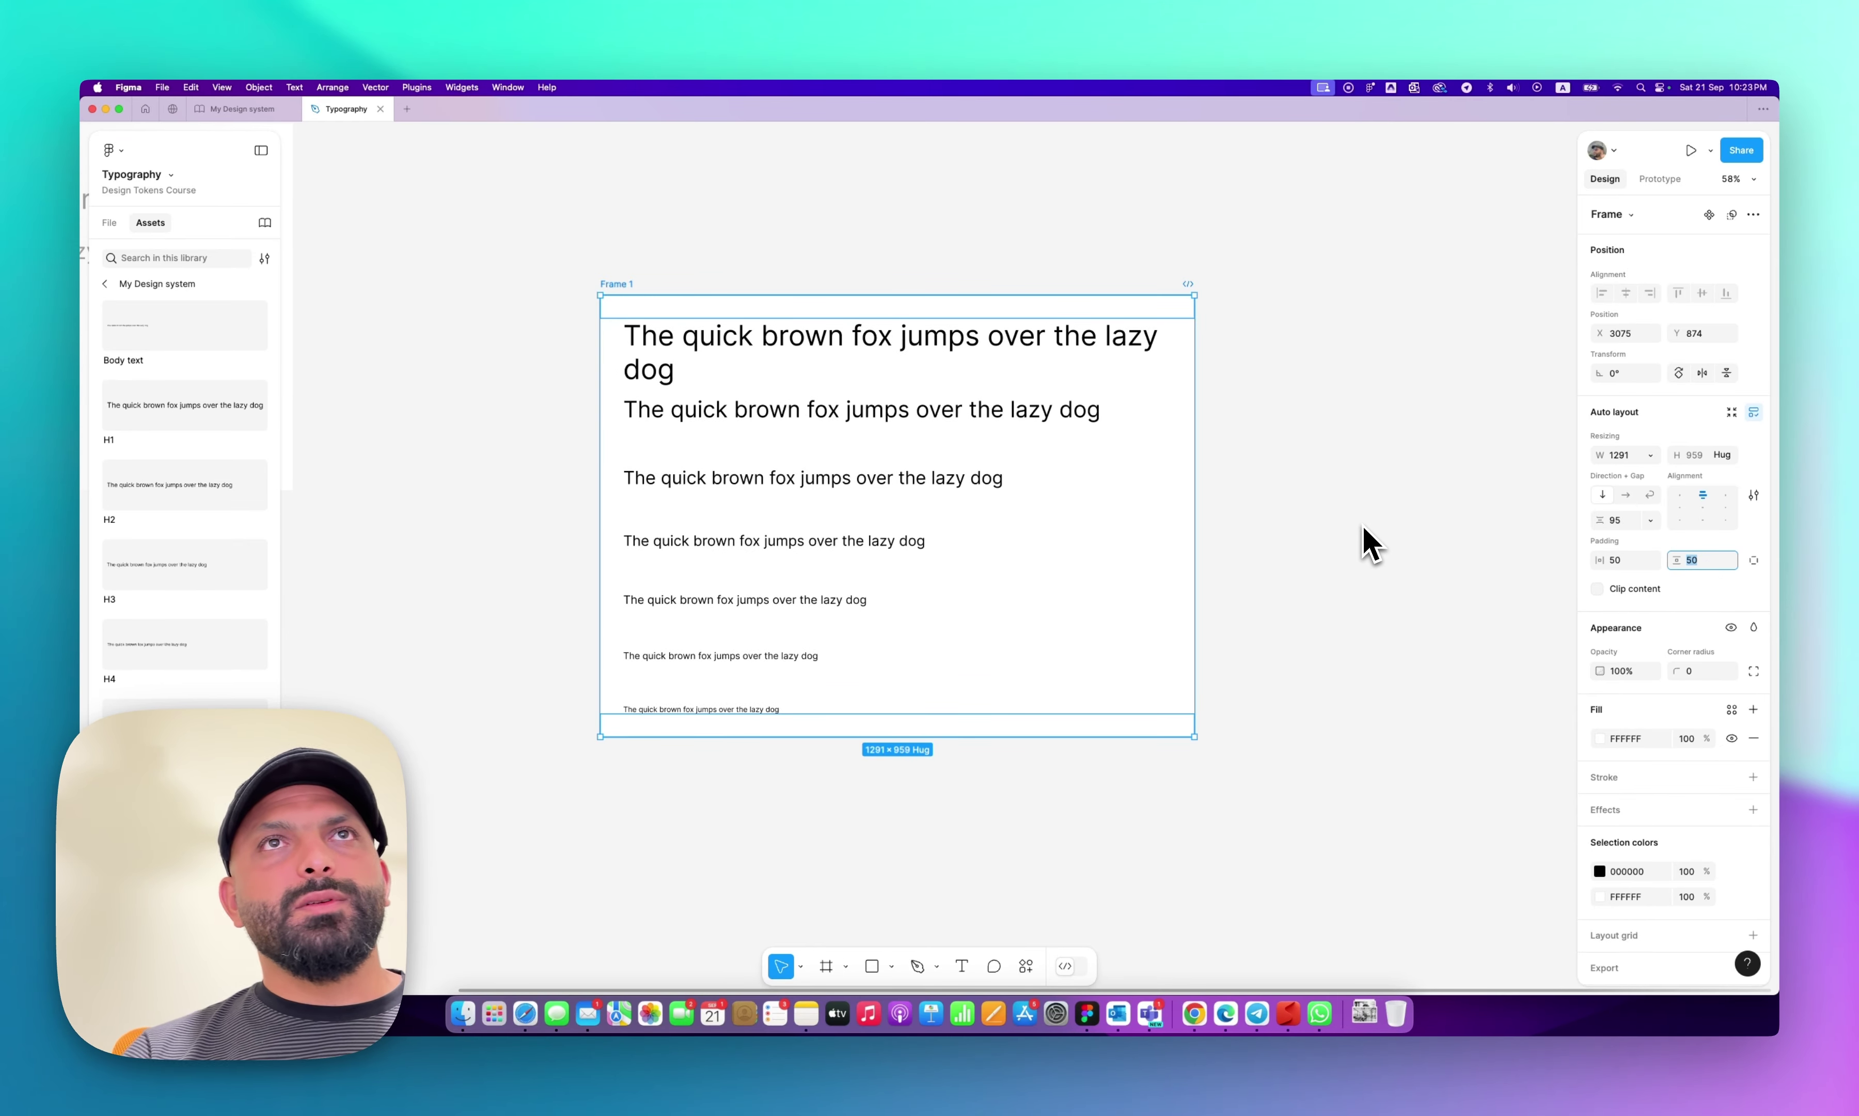
pyautogui.click(1369, 544)
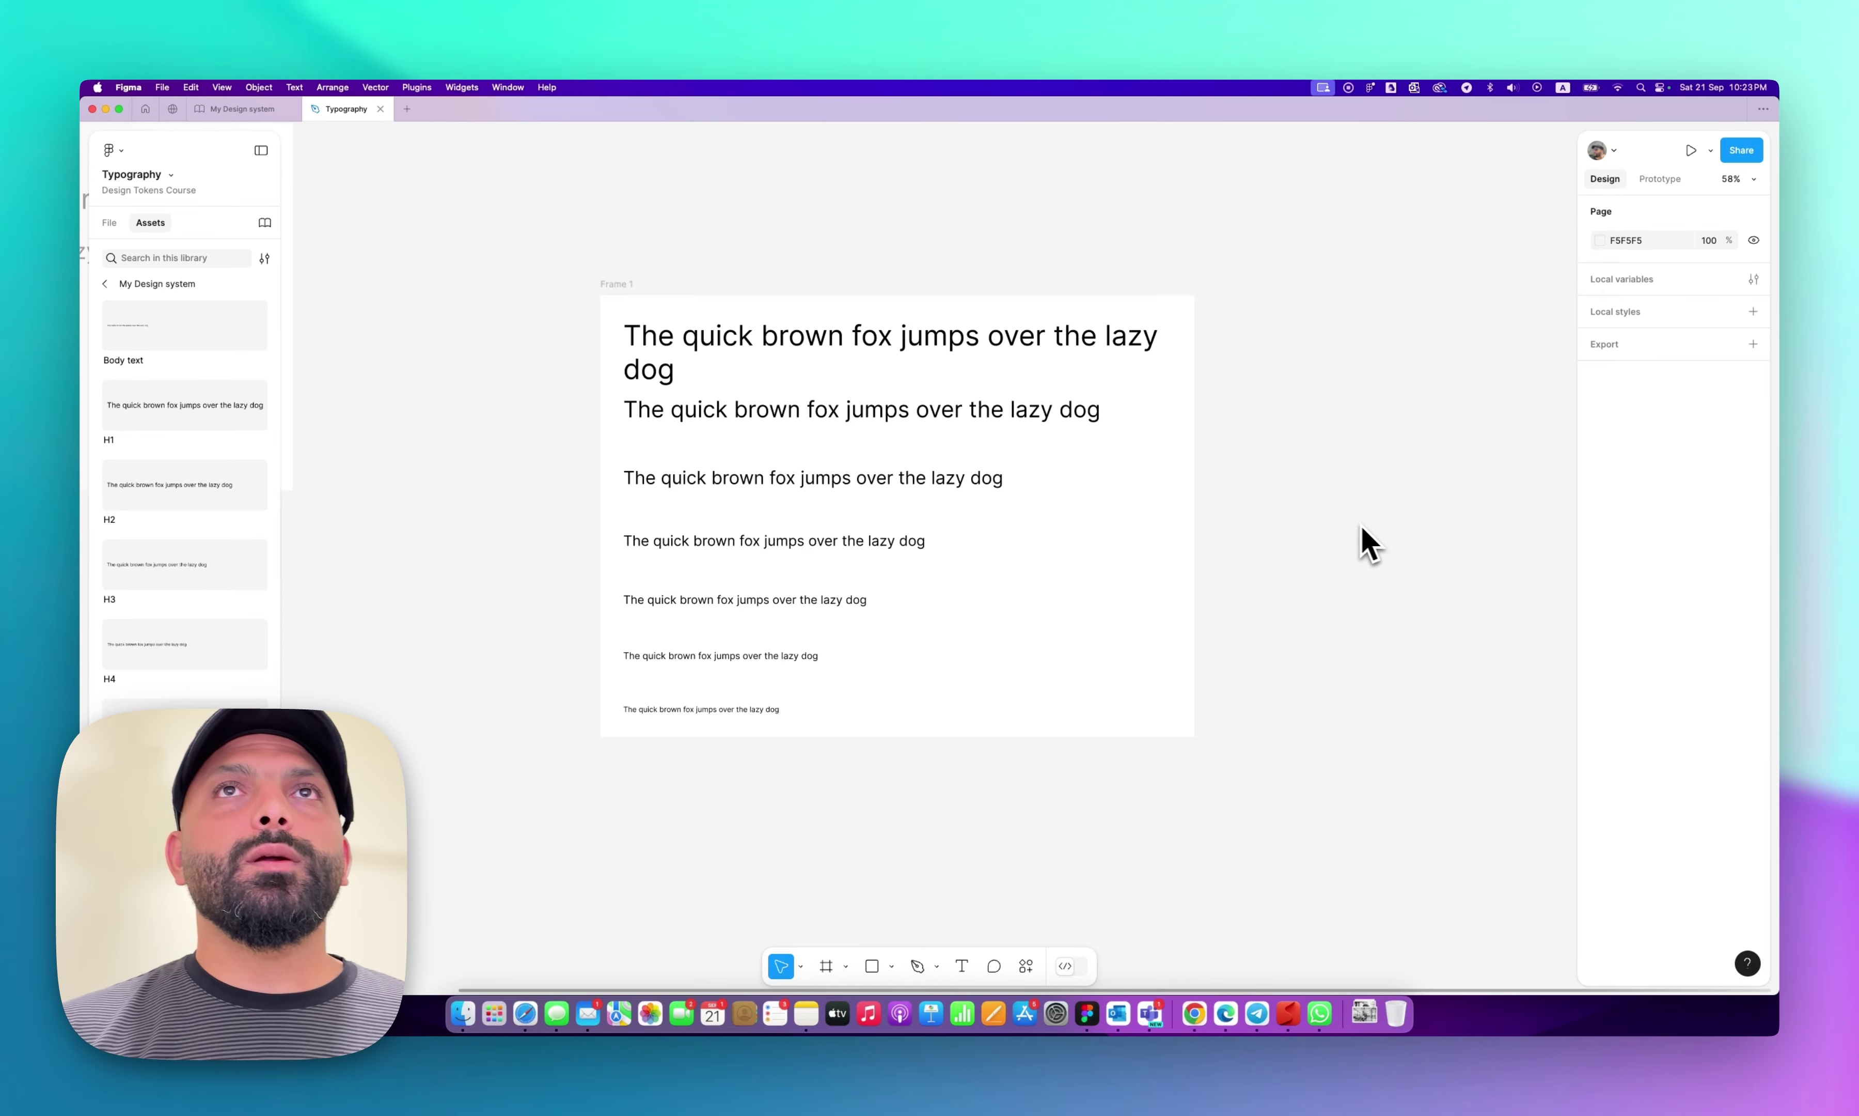
# Inspect the H1 instance and its nested text layer for layer naming and editable properties.
pyautogui.click(1056, 369)
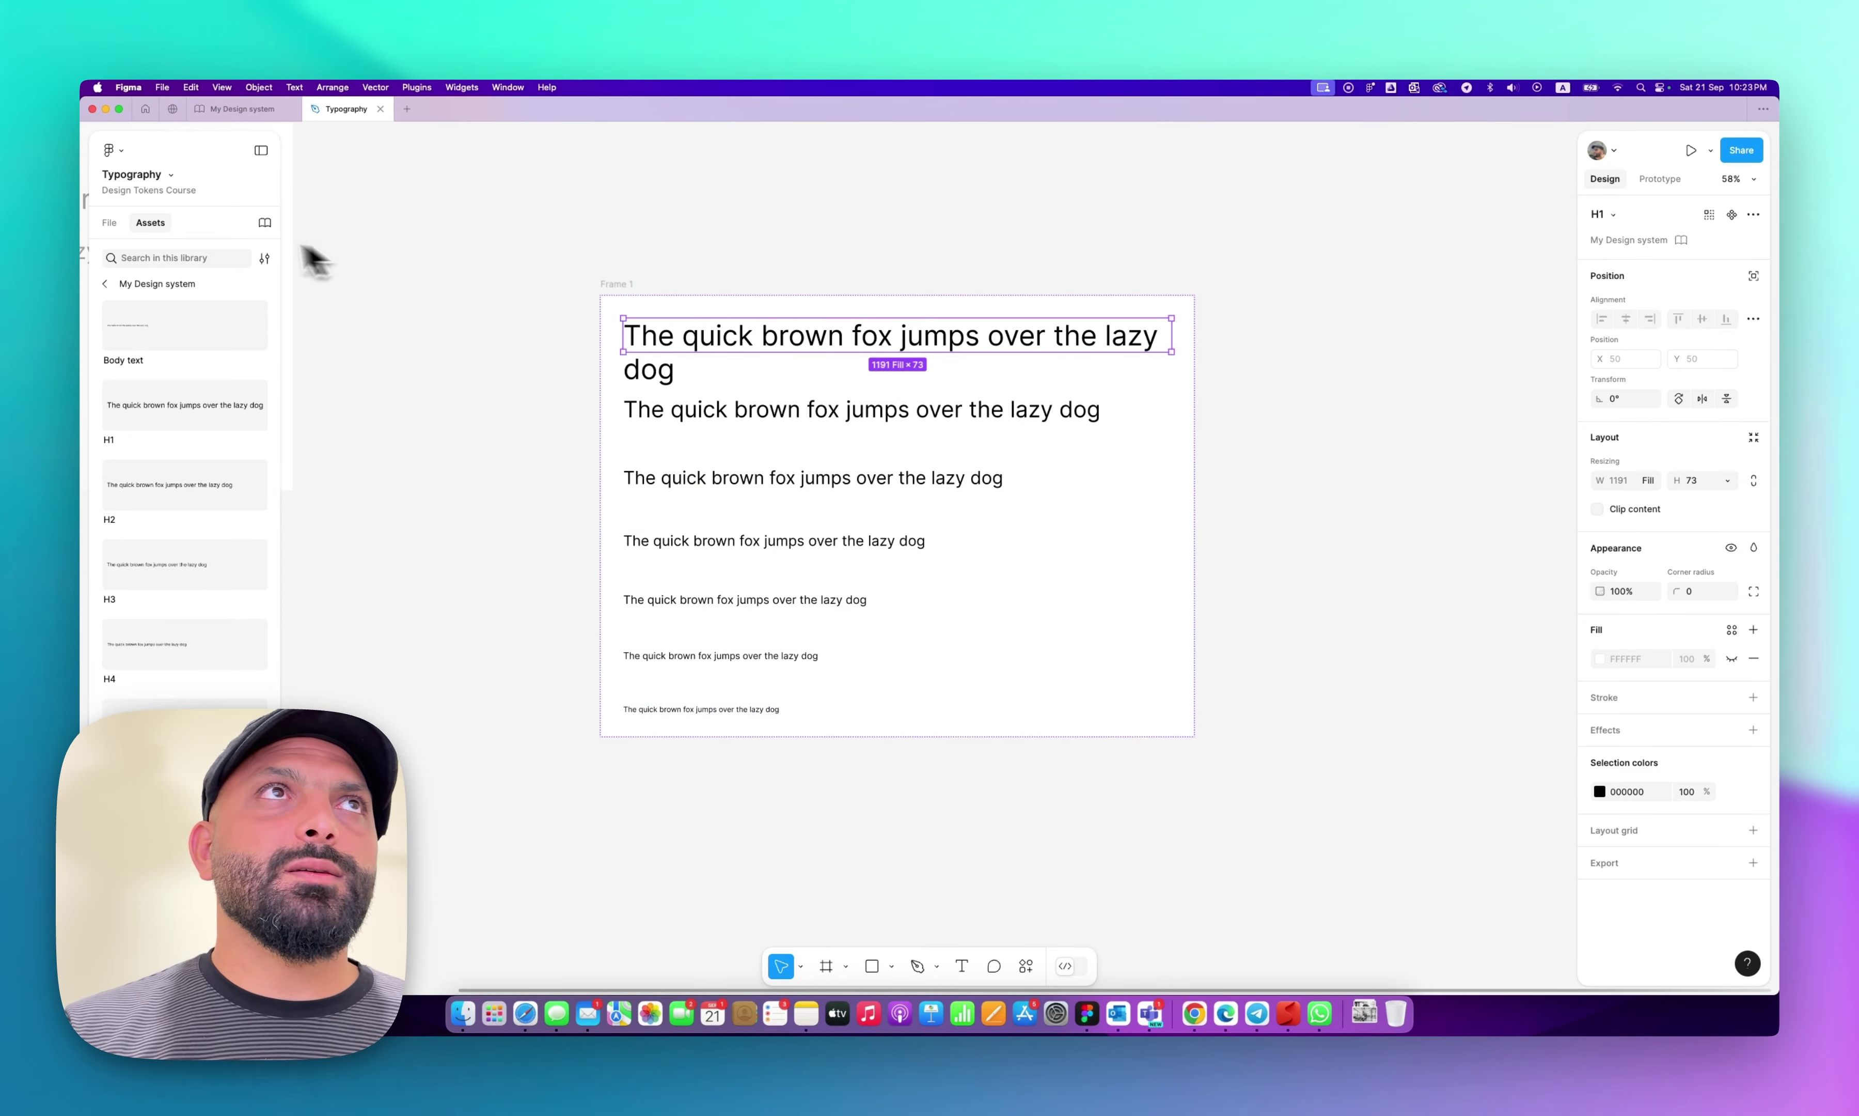
pyautogui.click(109, 222)
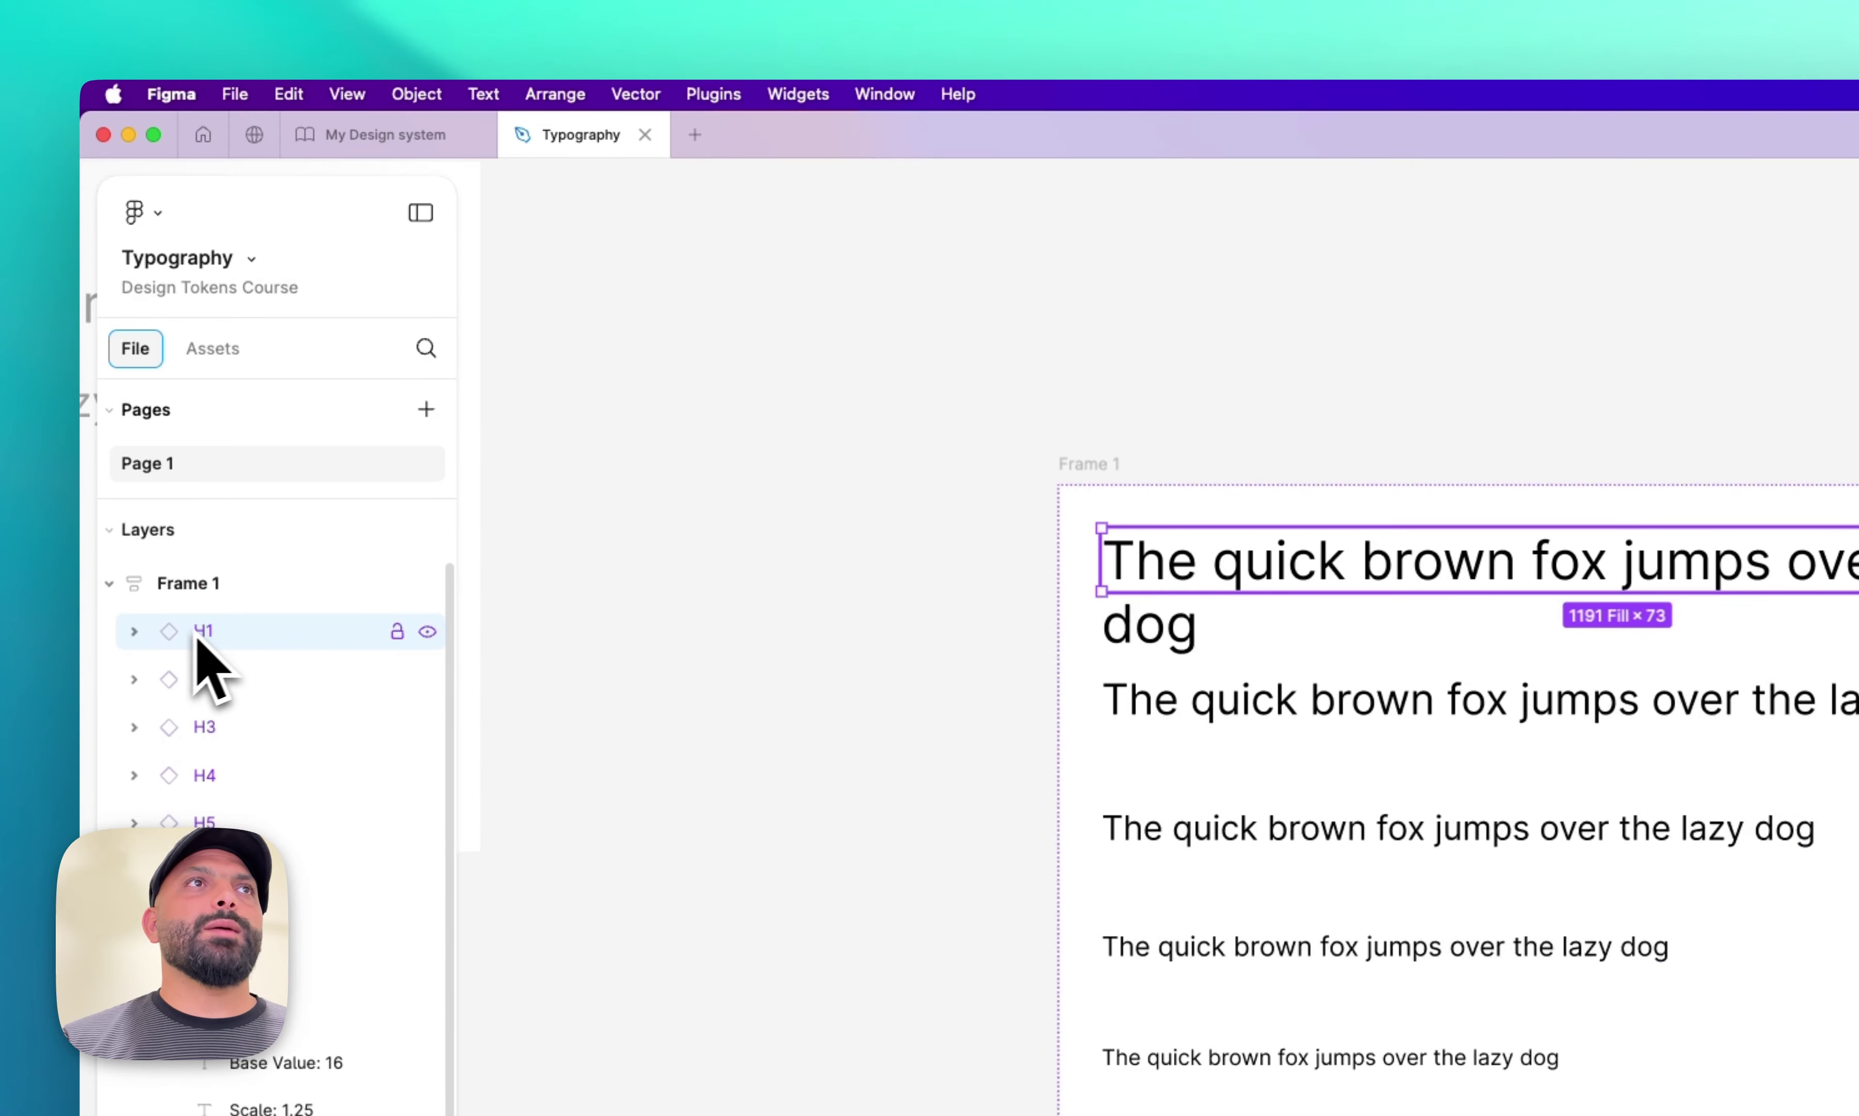
pyautogui.click(137, 633)
pyautogui.click(198, 677)
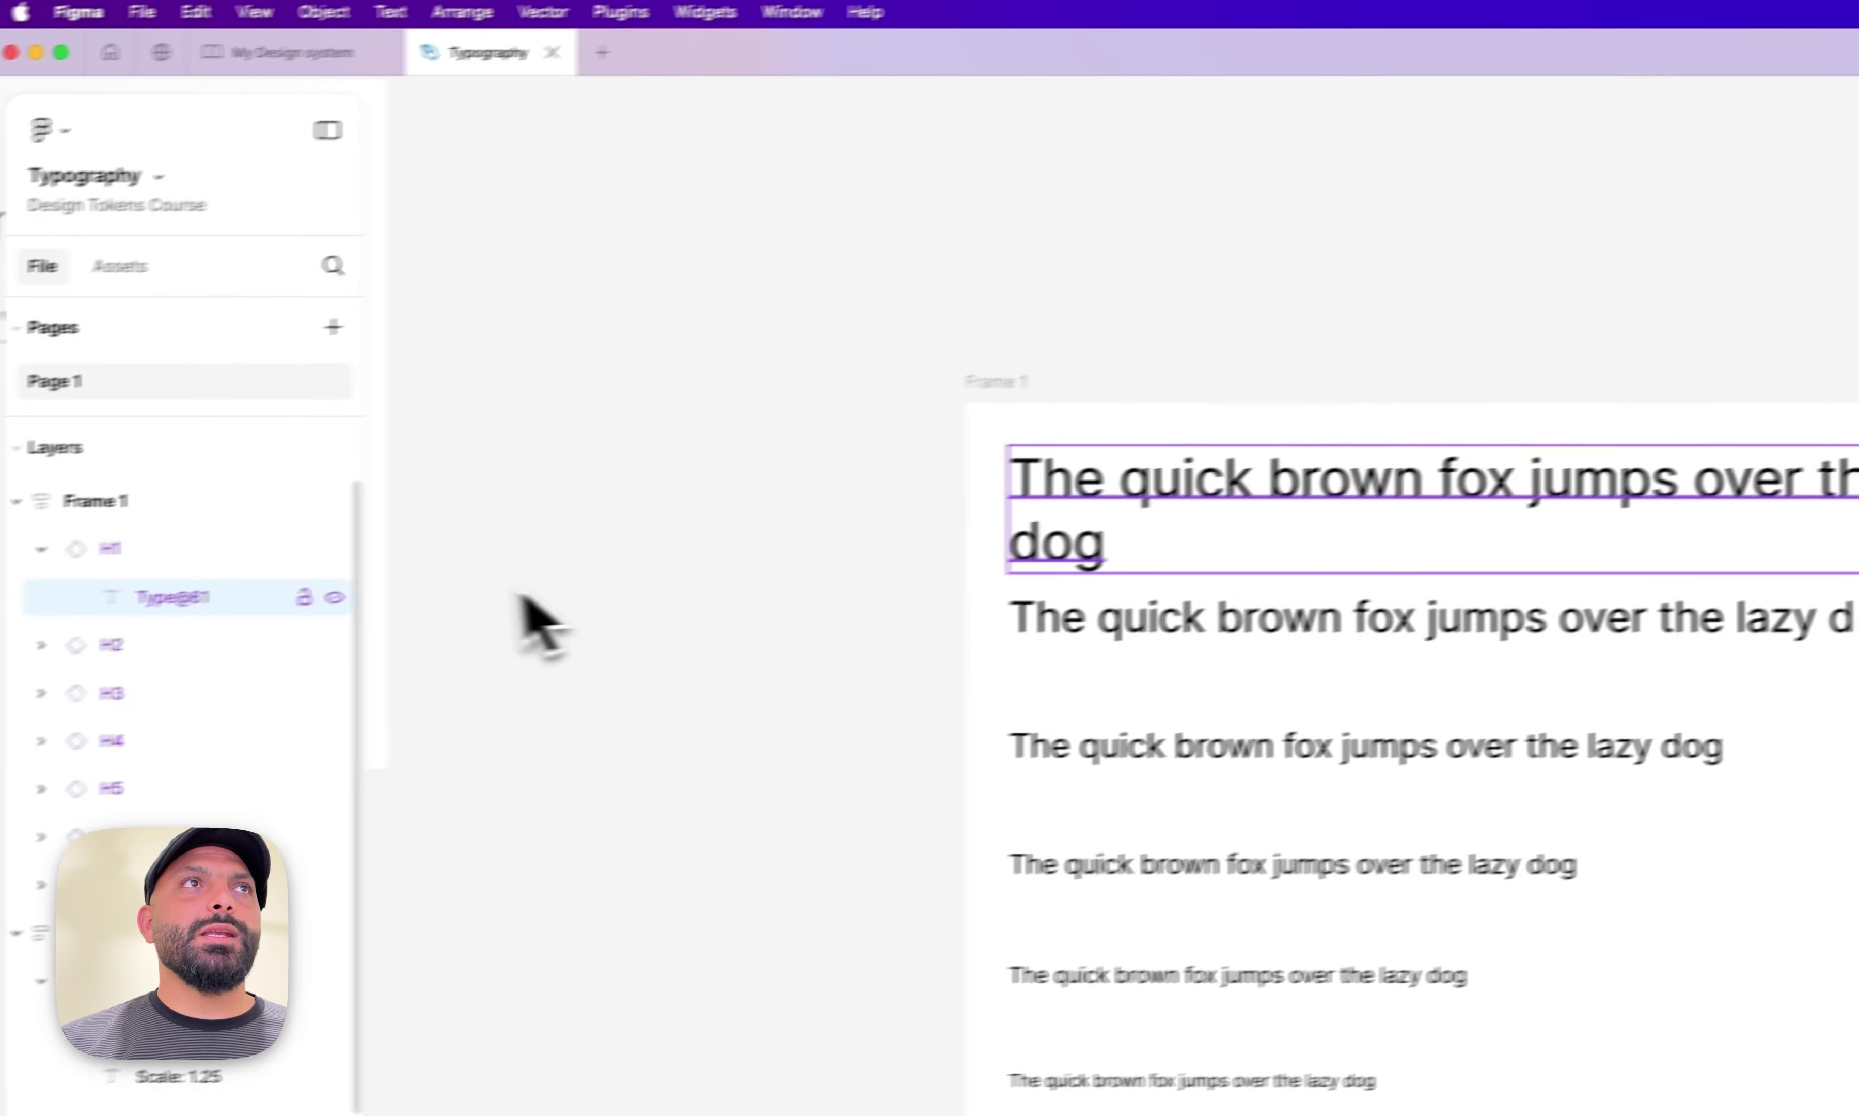
pyautogui.click(359, 545)
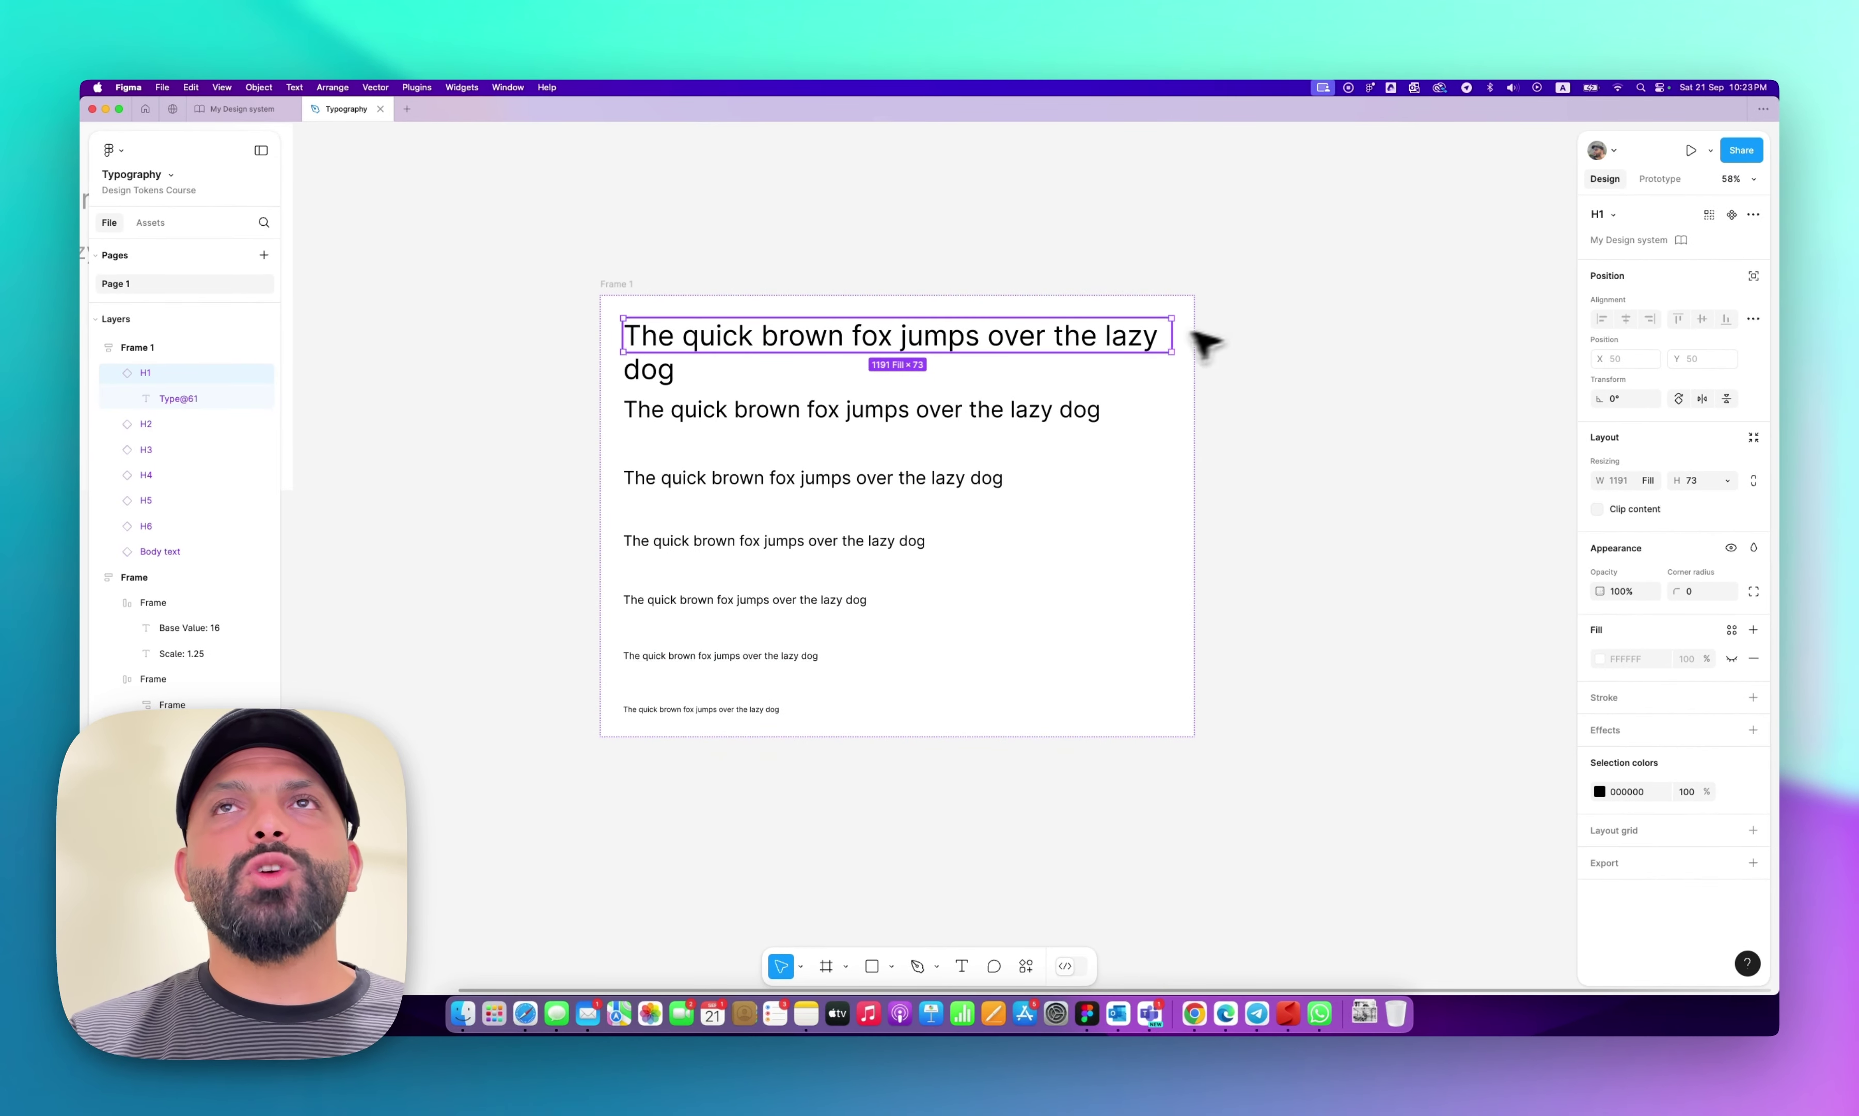
pyautogui.doubleClick(1102, 349)
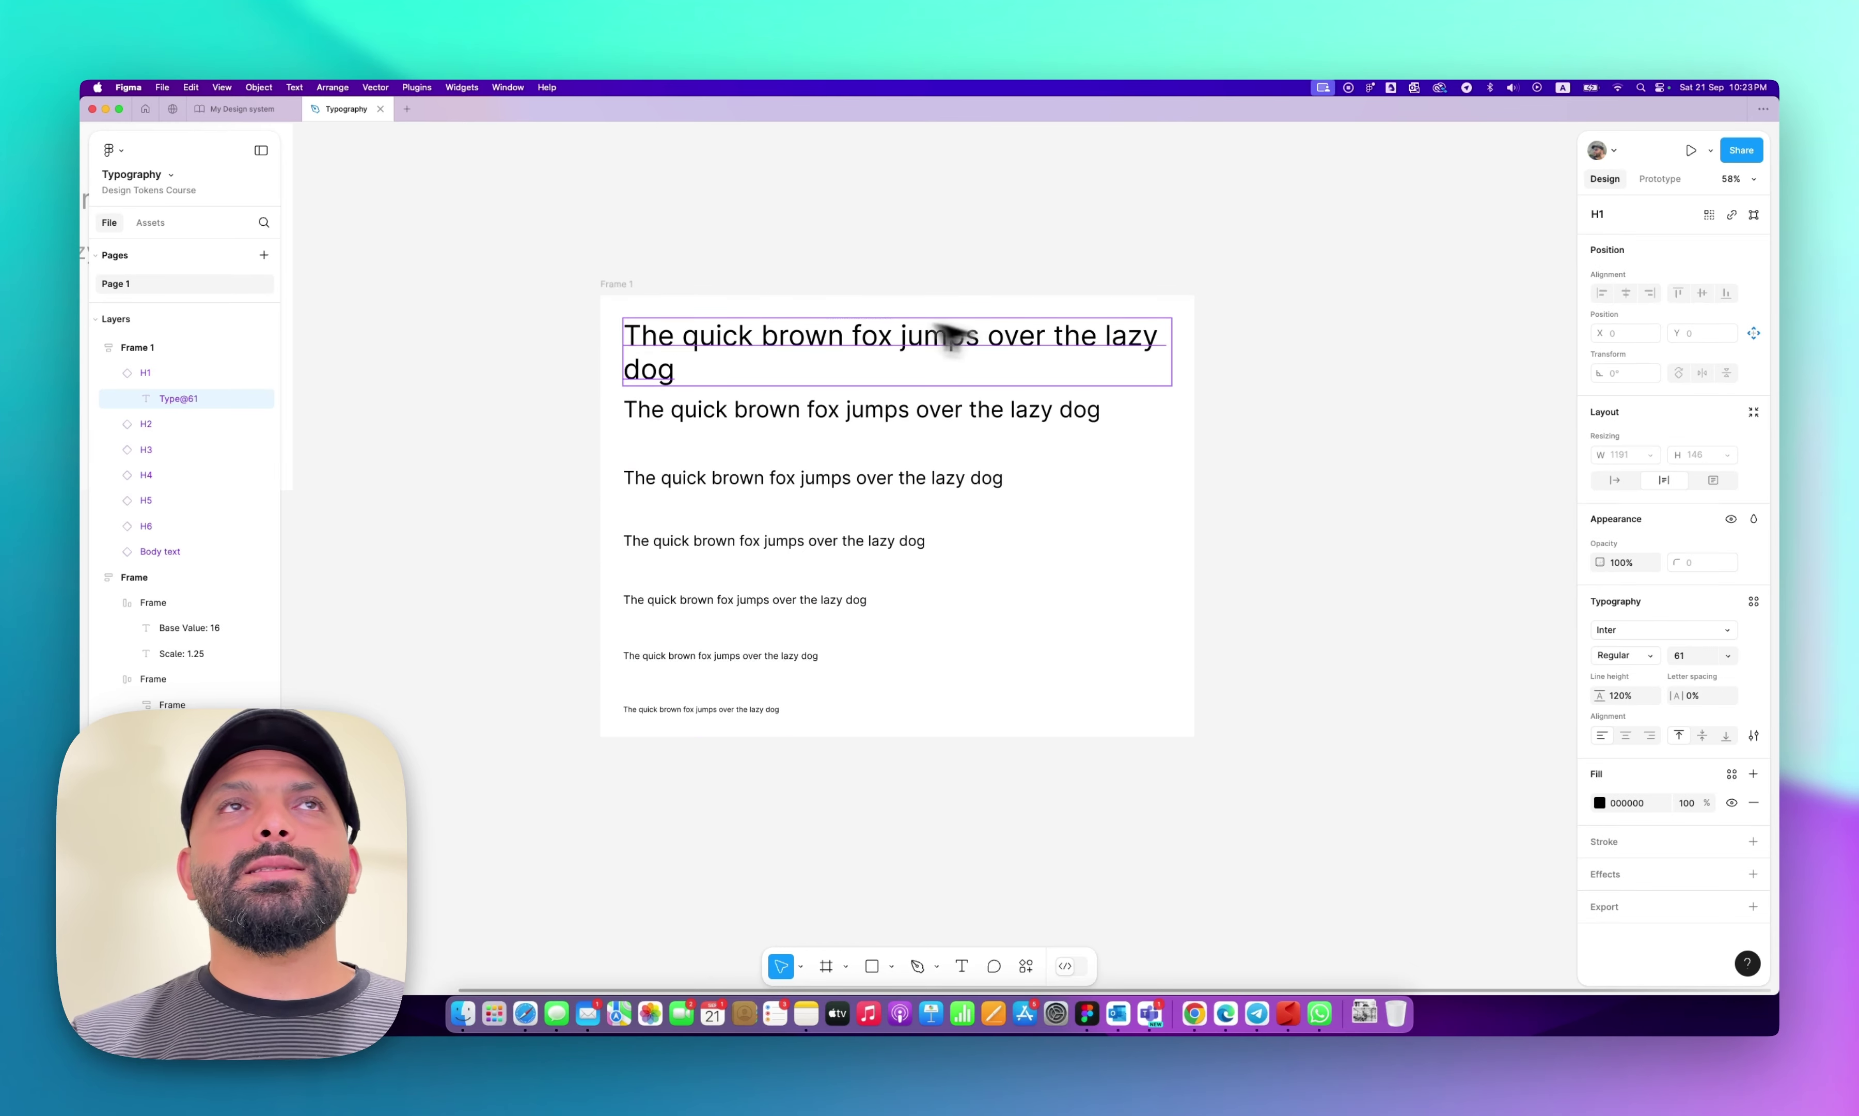
pyautogui.click(594, 271)
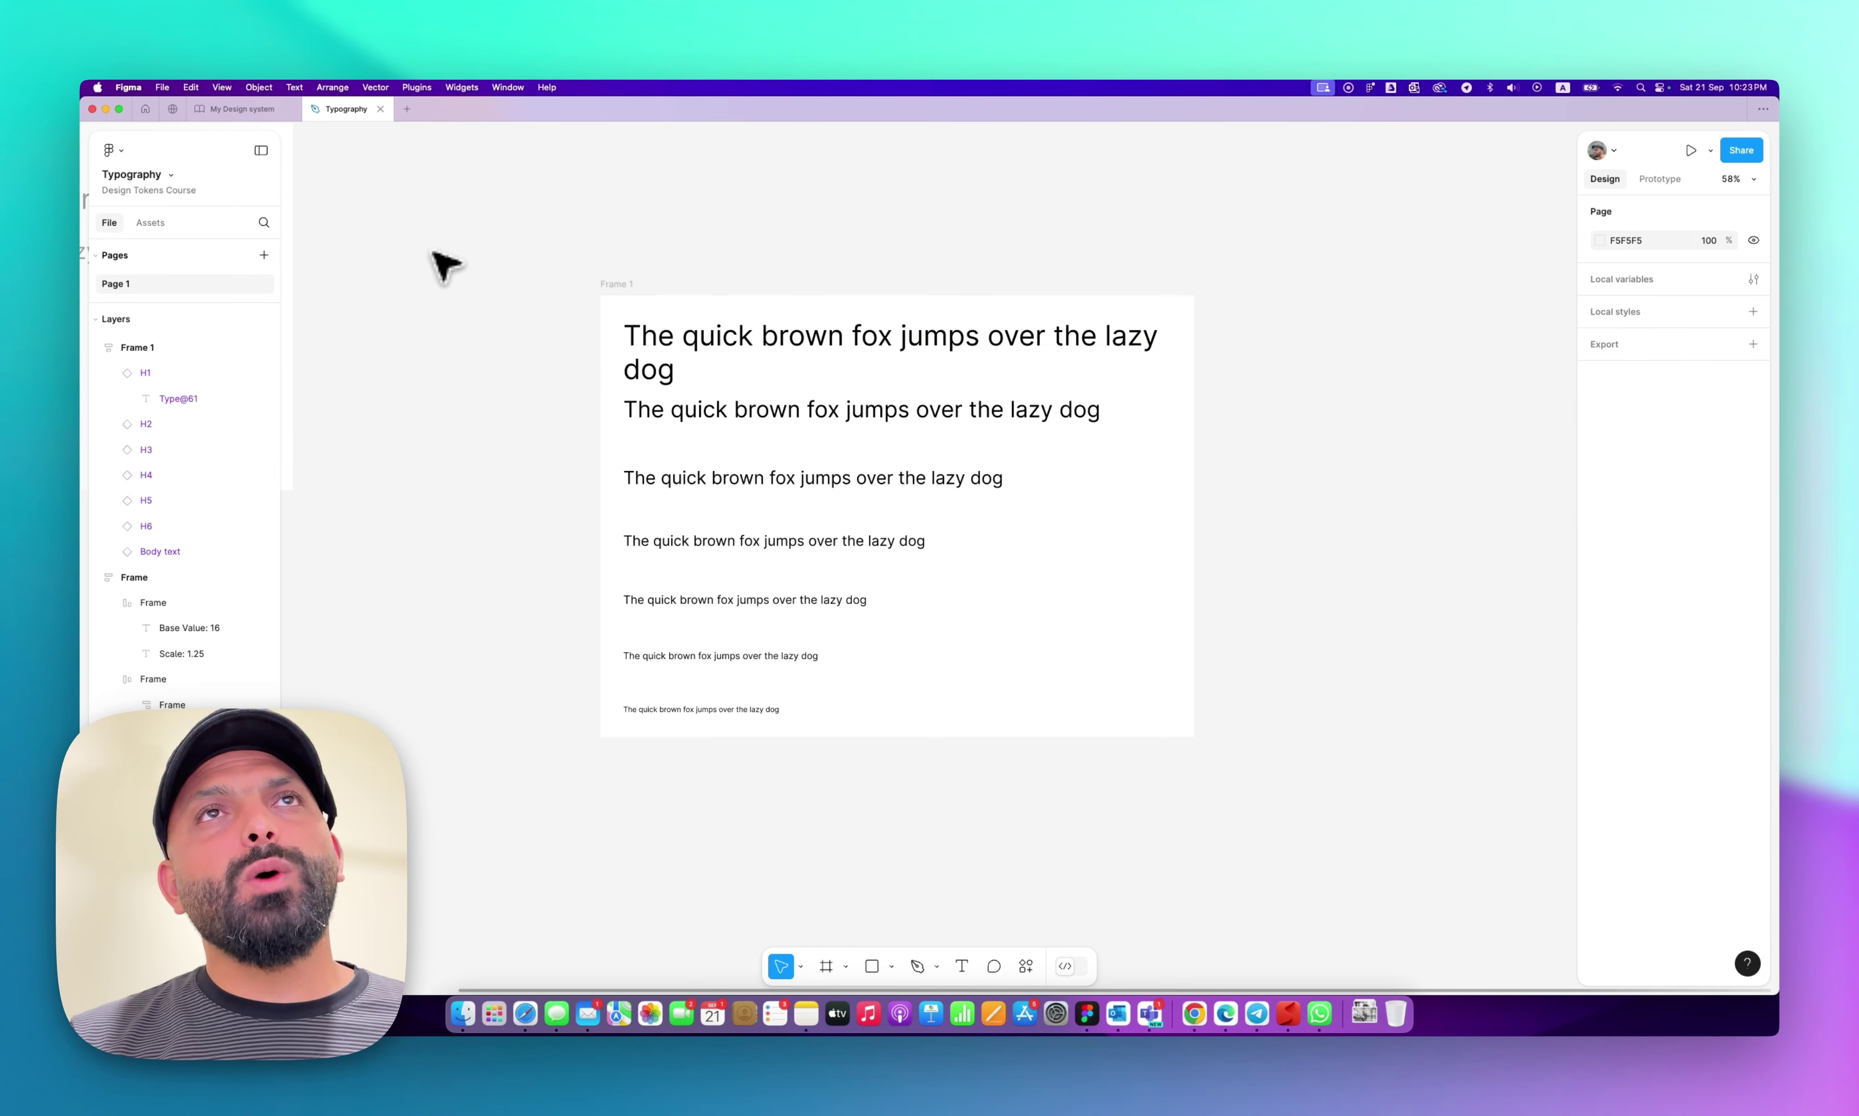
# Switch to the My Design system file and create a component property named Text for the H1 text layer.
pyautogui.click(242, 109)
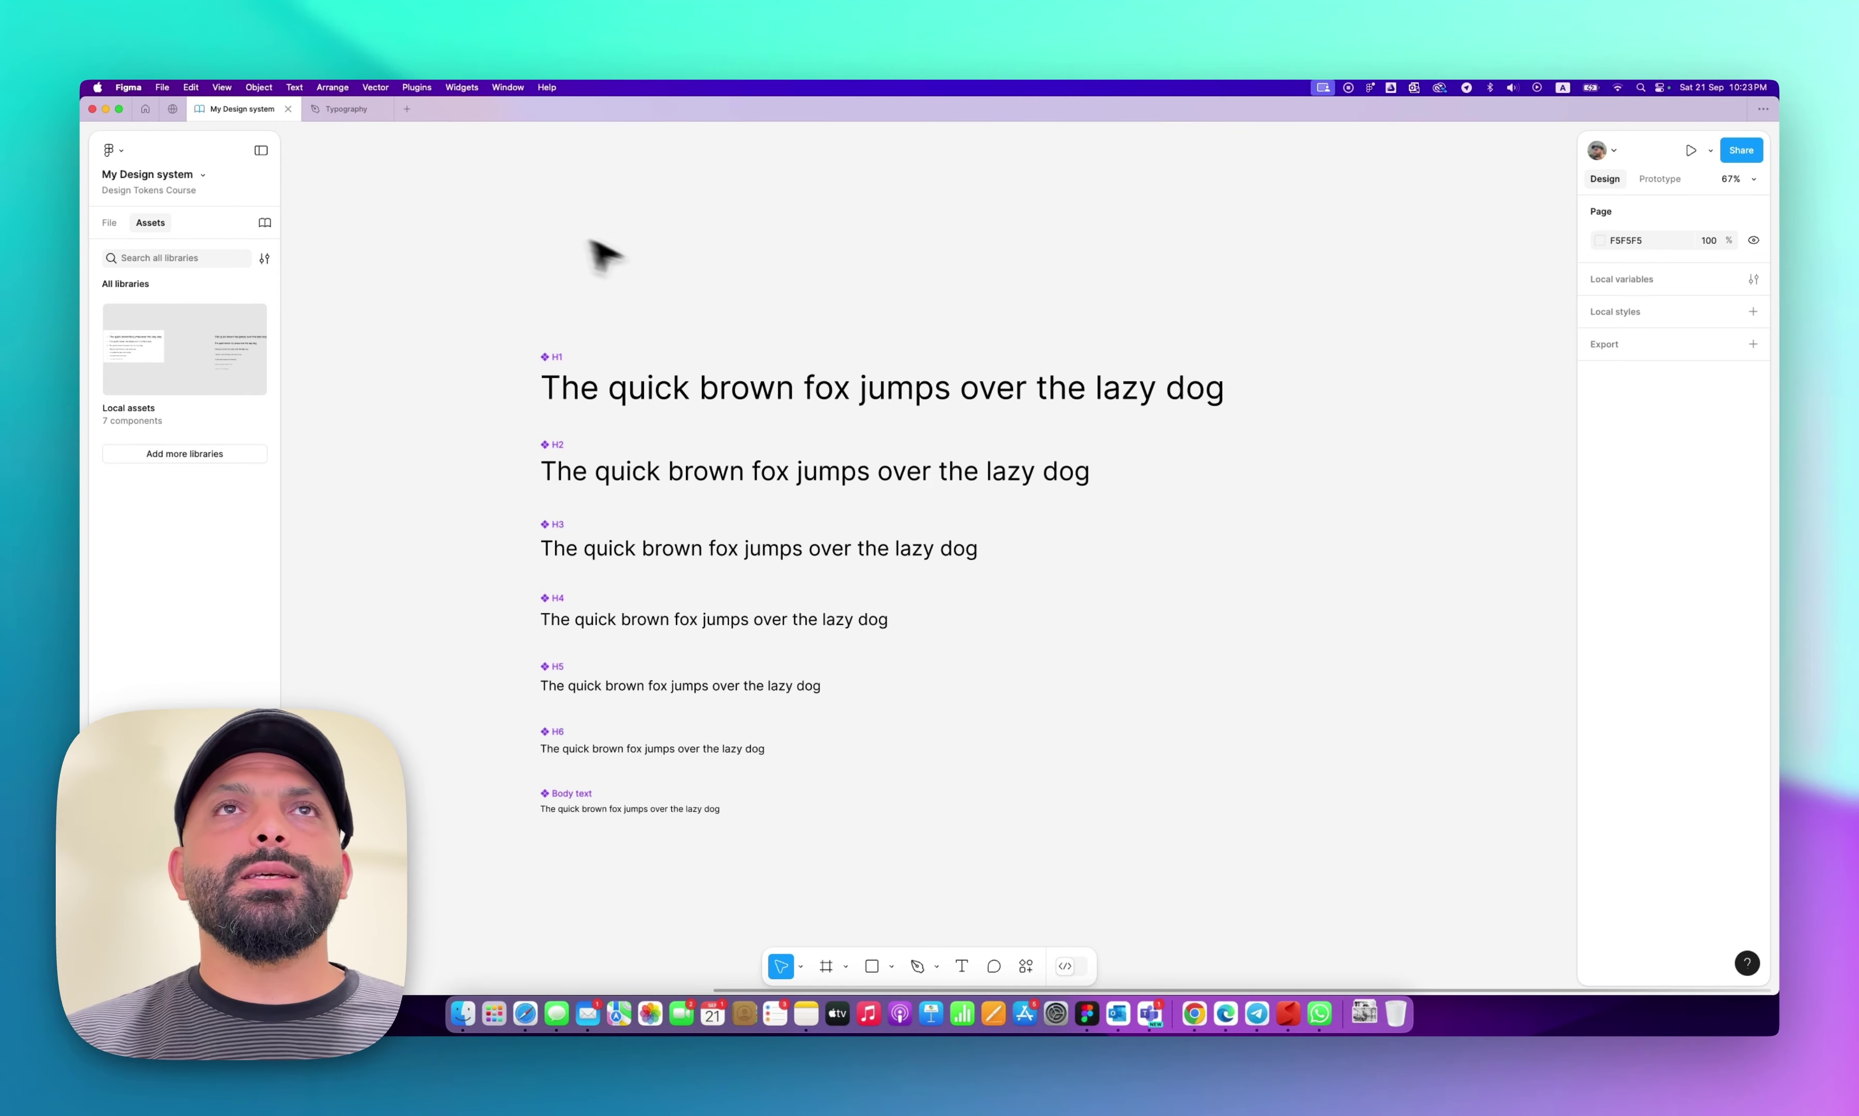
pyautogui.click(806, 386)
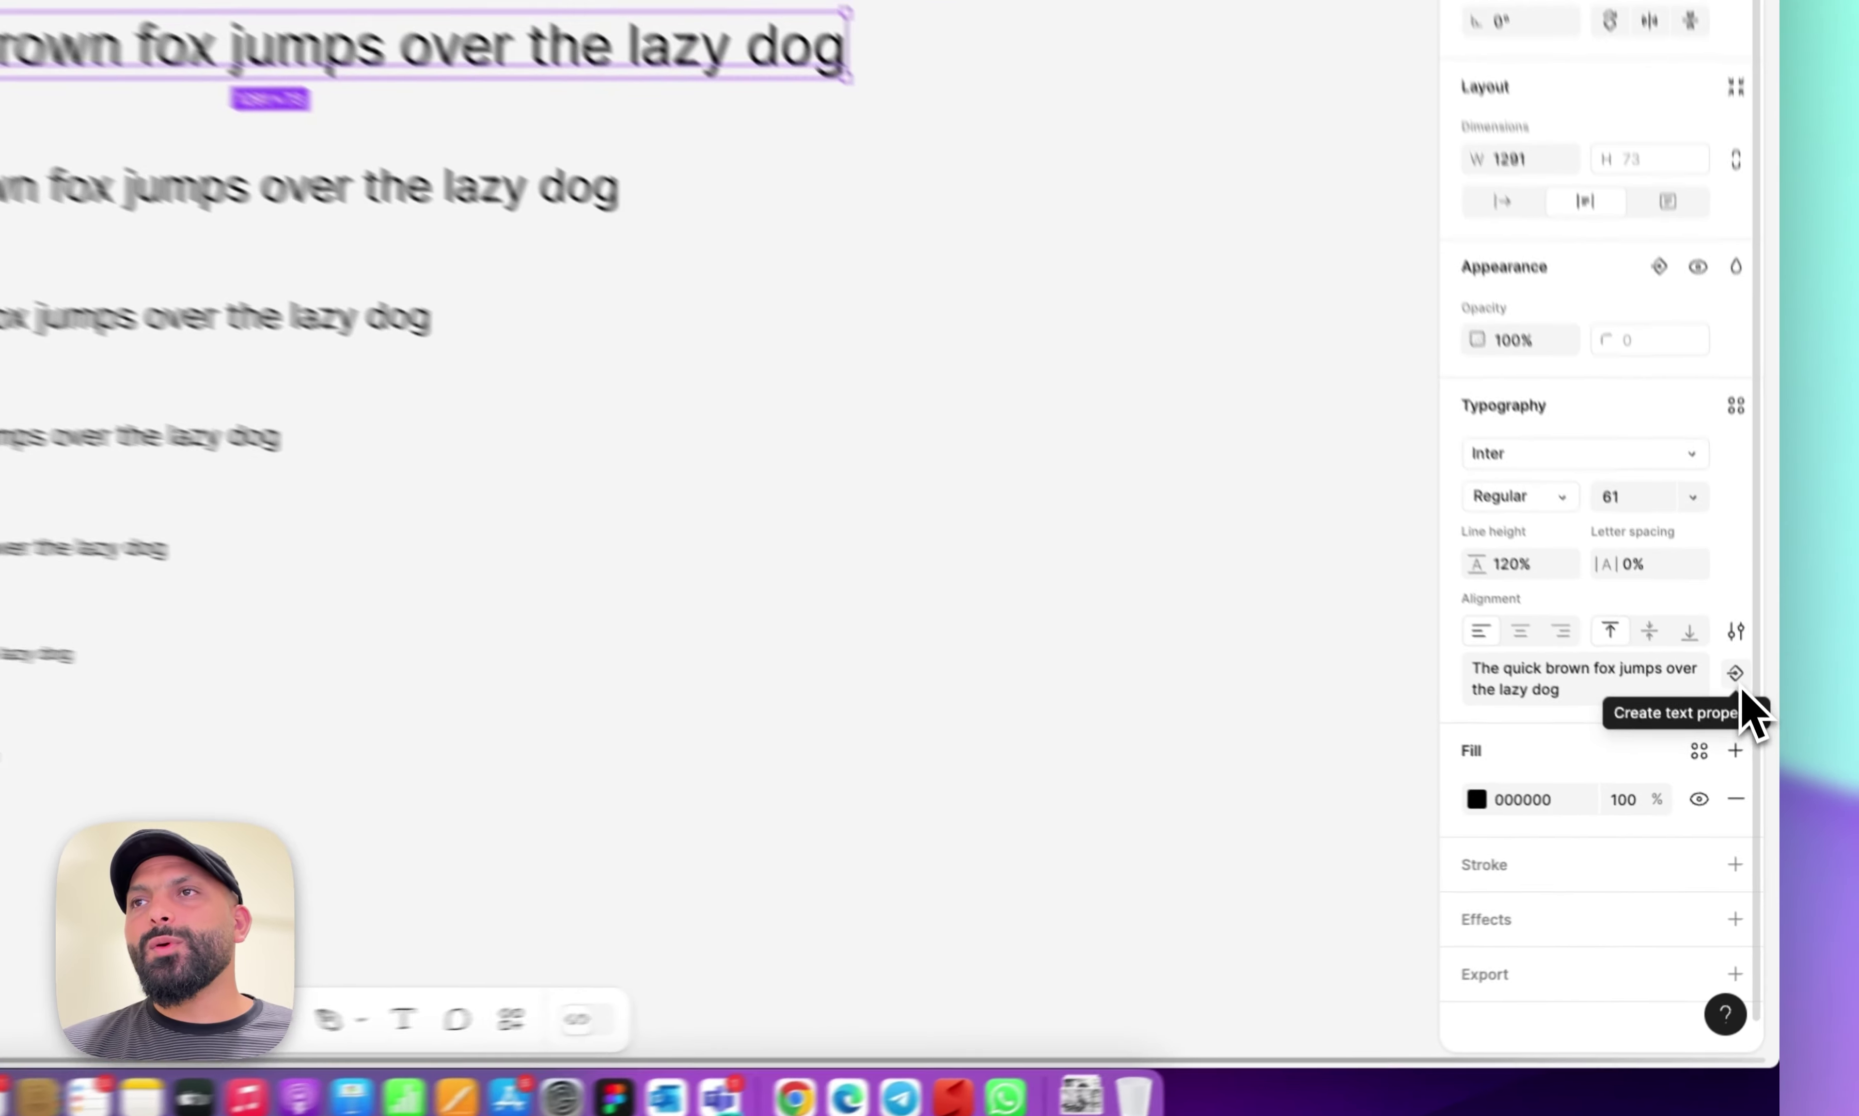
pyautogui.click(1753, 761)
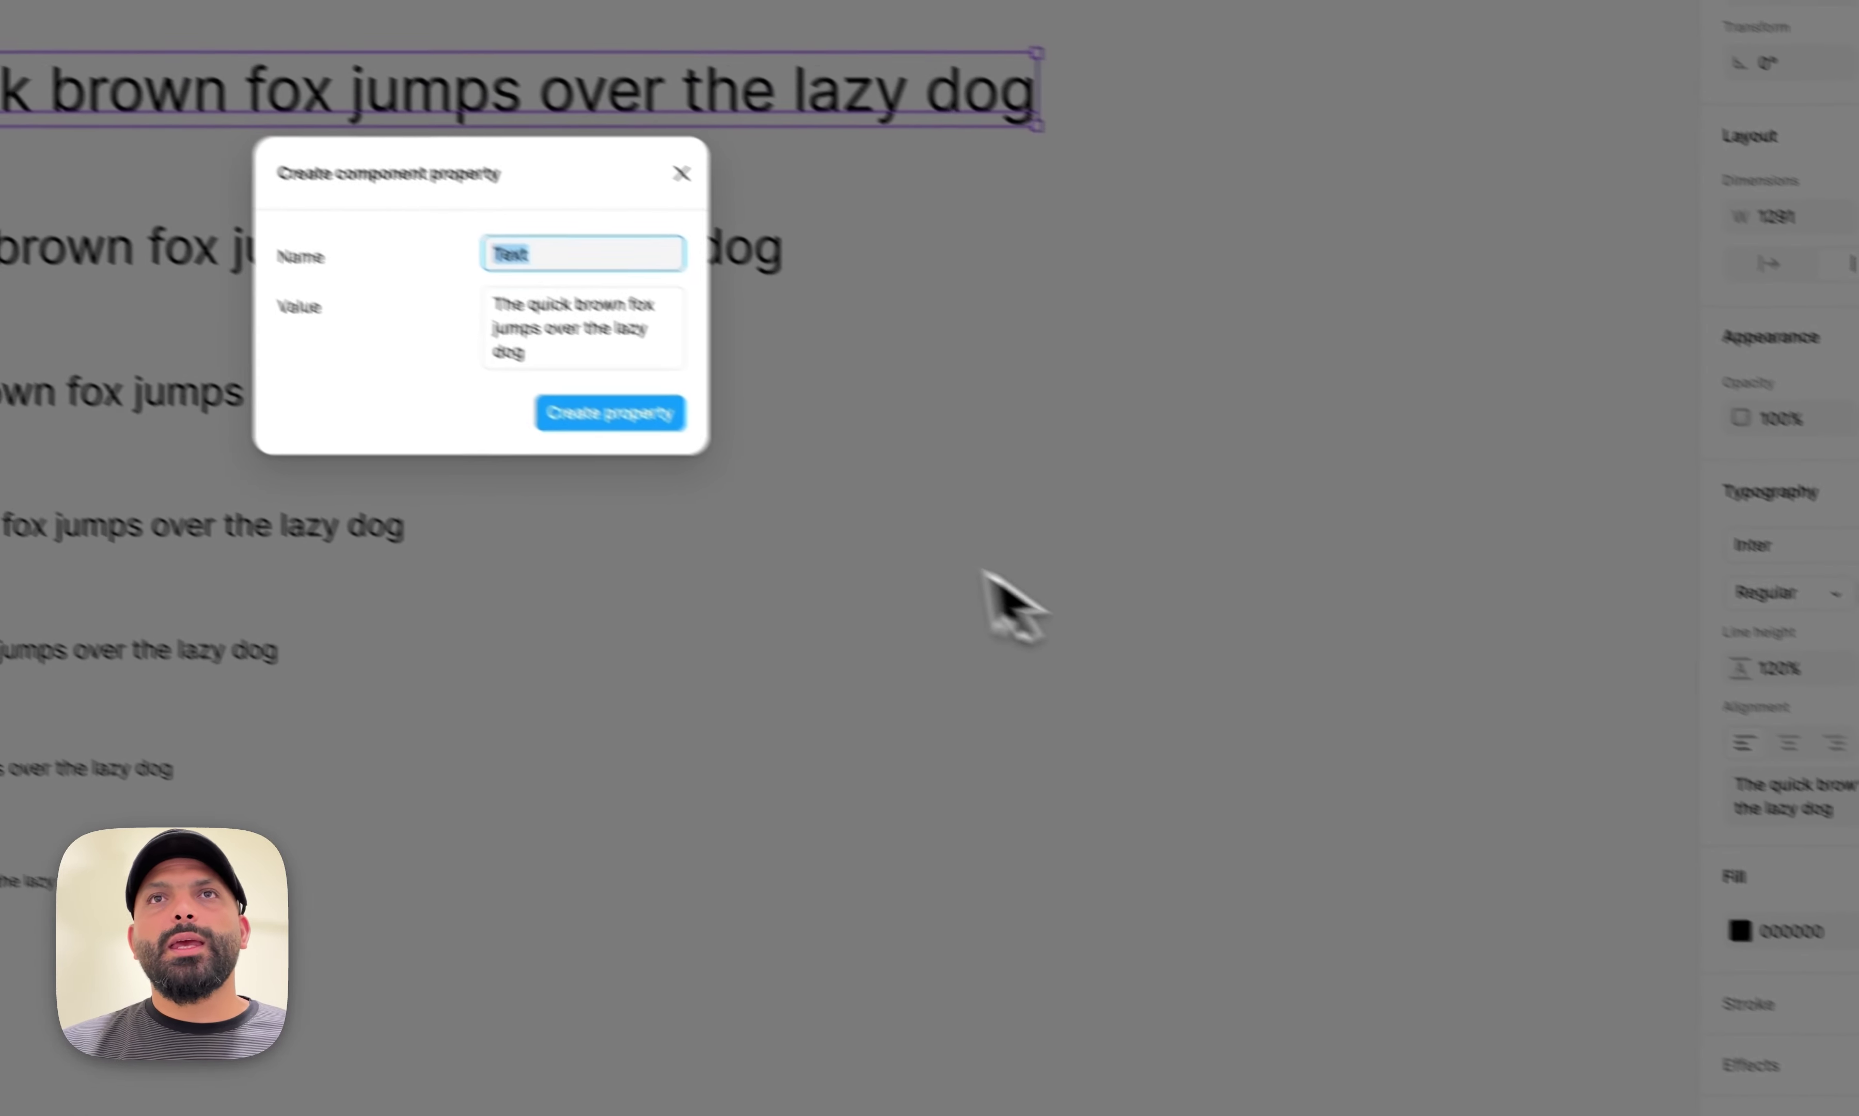
pyautogui.click(721, 460)
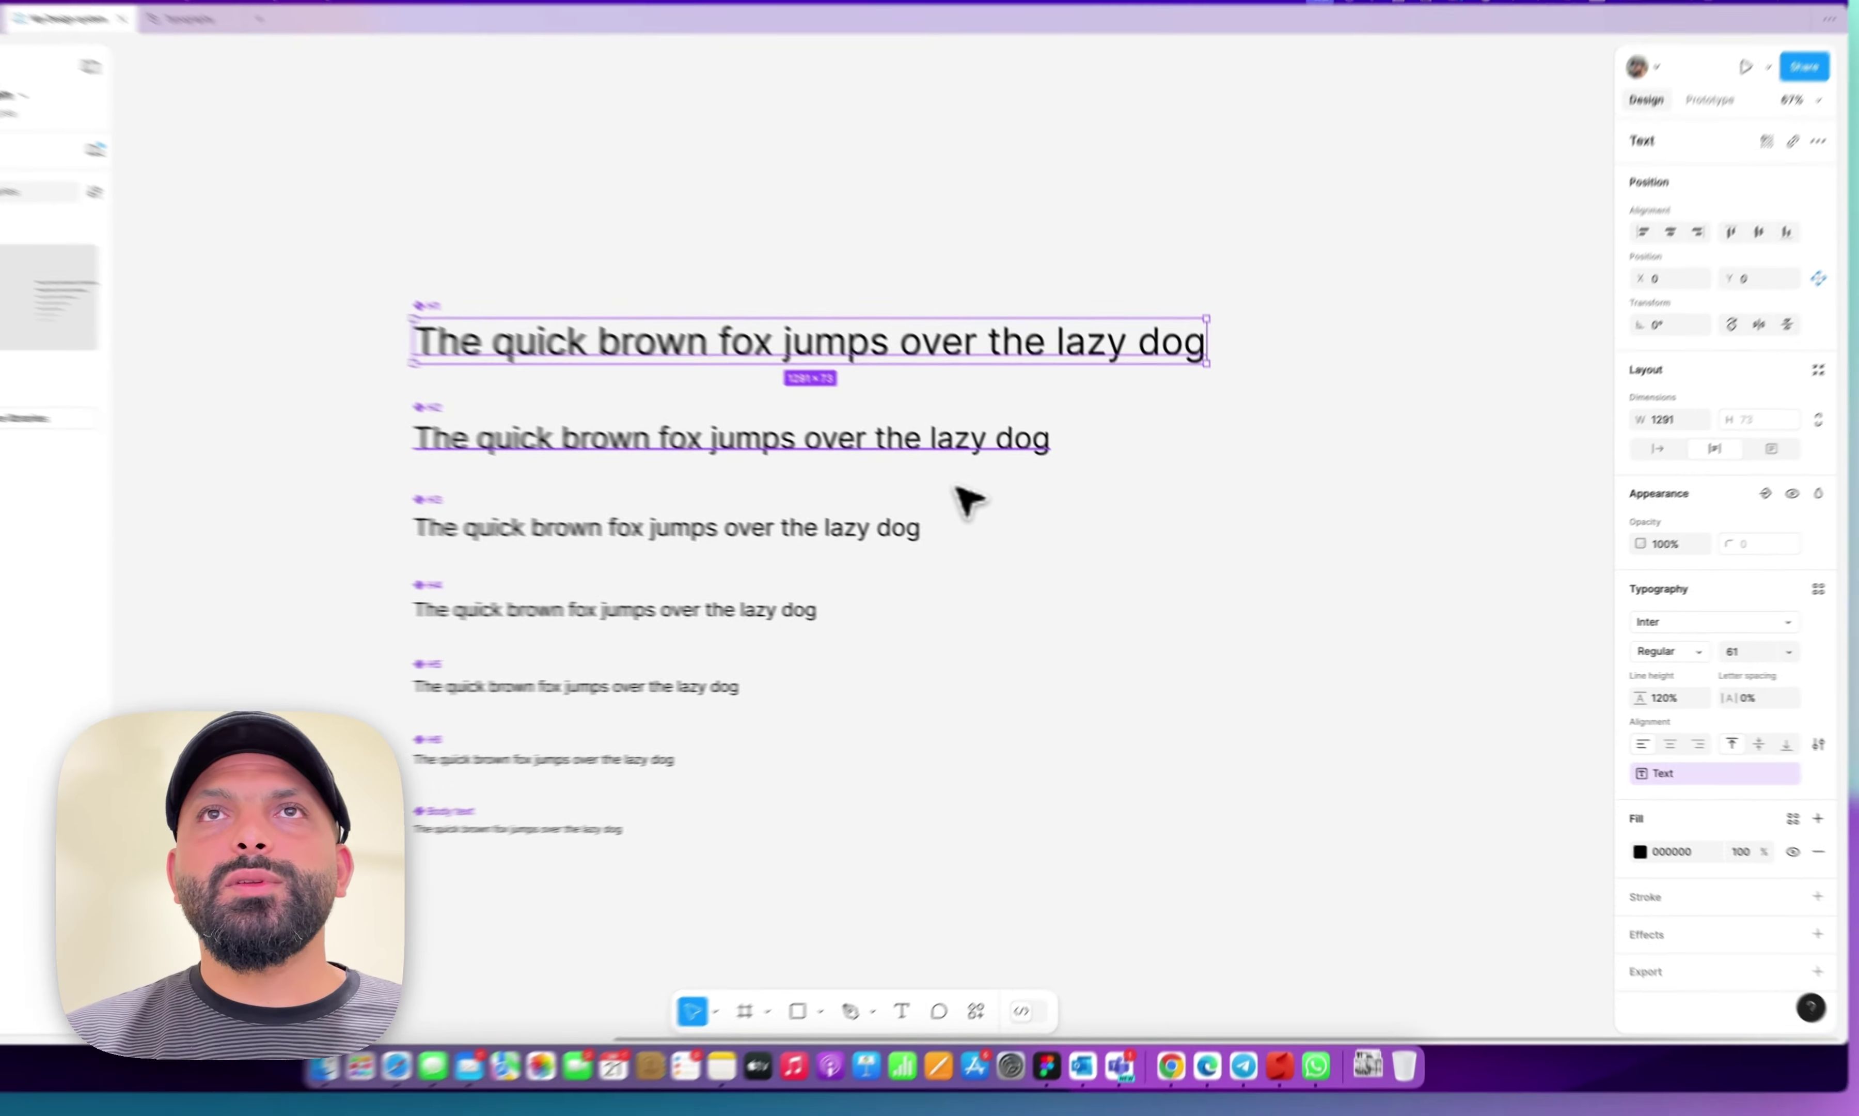
# Create a component property named Text for each of the H2, H3 and H4 text layers.
pyautogui.click(698, 288)
pyautogui.click(1760, 761)
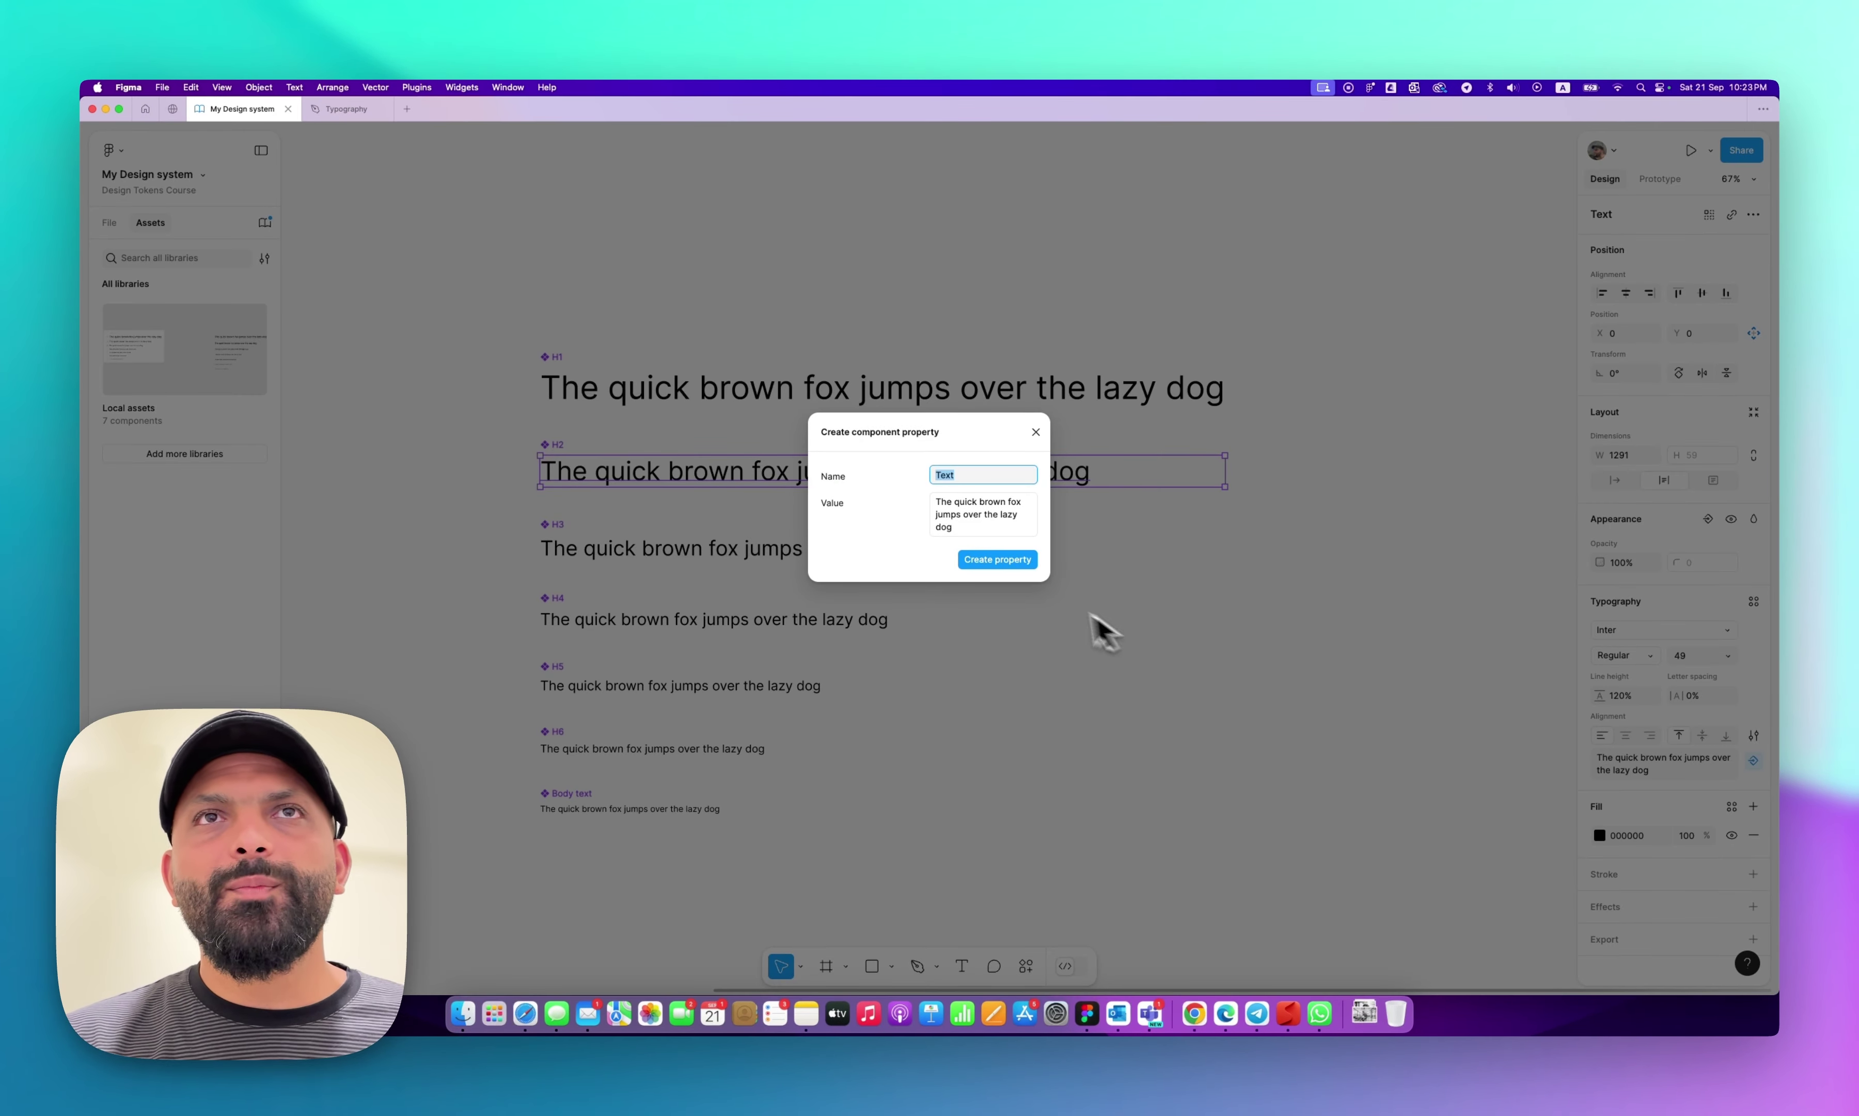
pyautogui.press('Escape')
pyautogui.click(951, 558)
pyautogui.click(1753, 760)
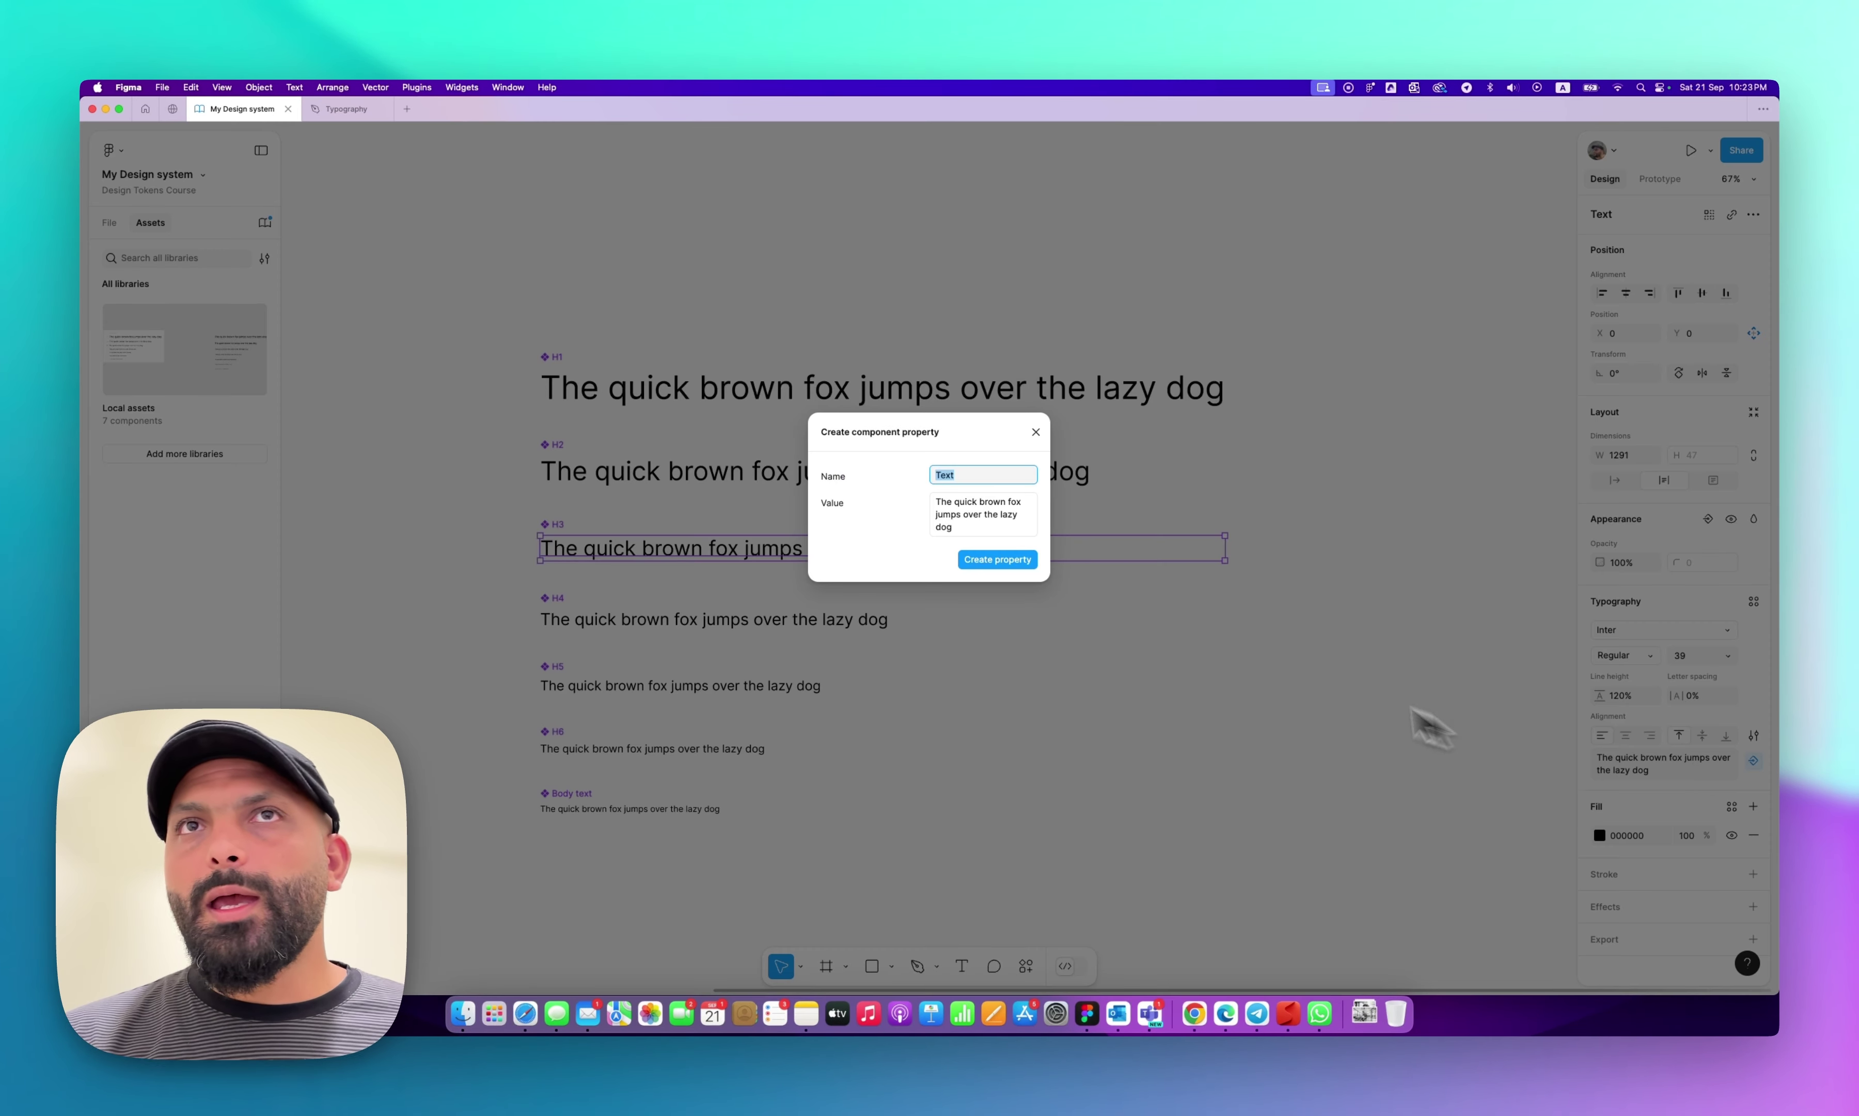
pyautogui.press('Escape')
pyautogui.click(905, 623)
pyautogui.click(1734, 761)
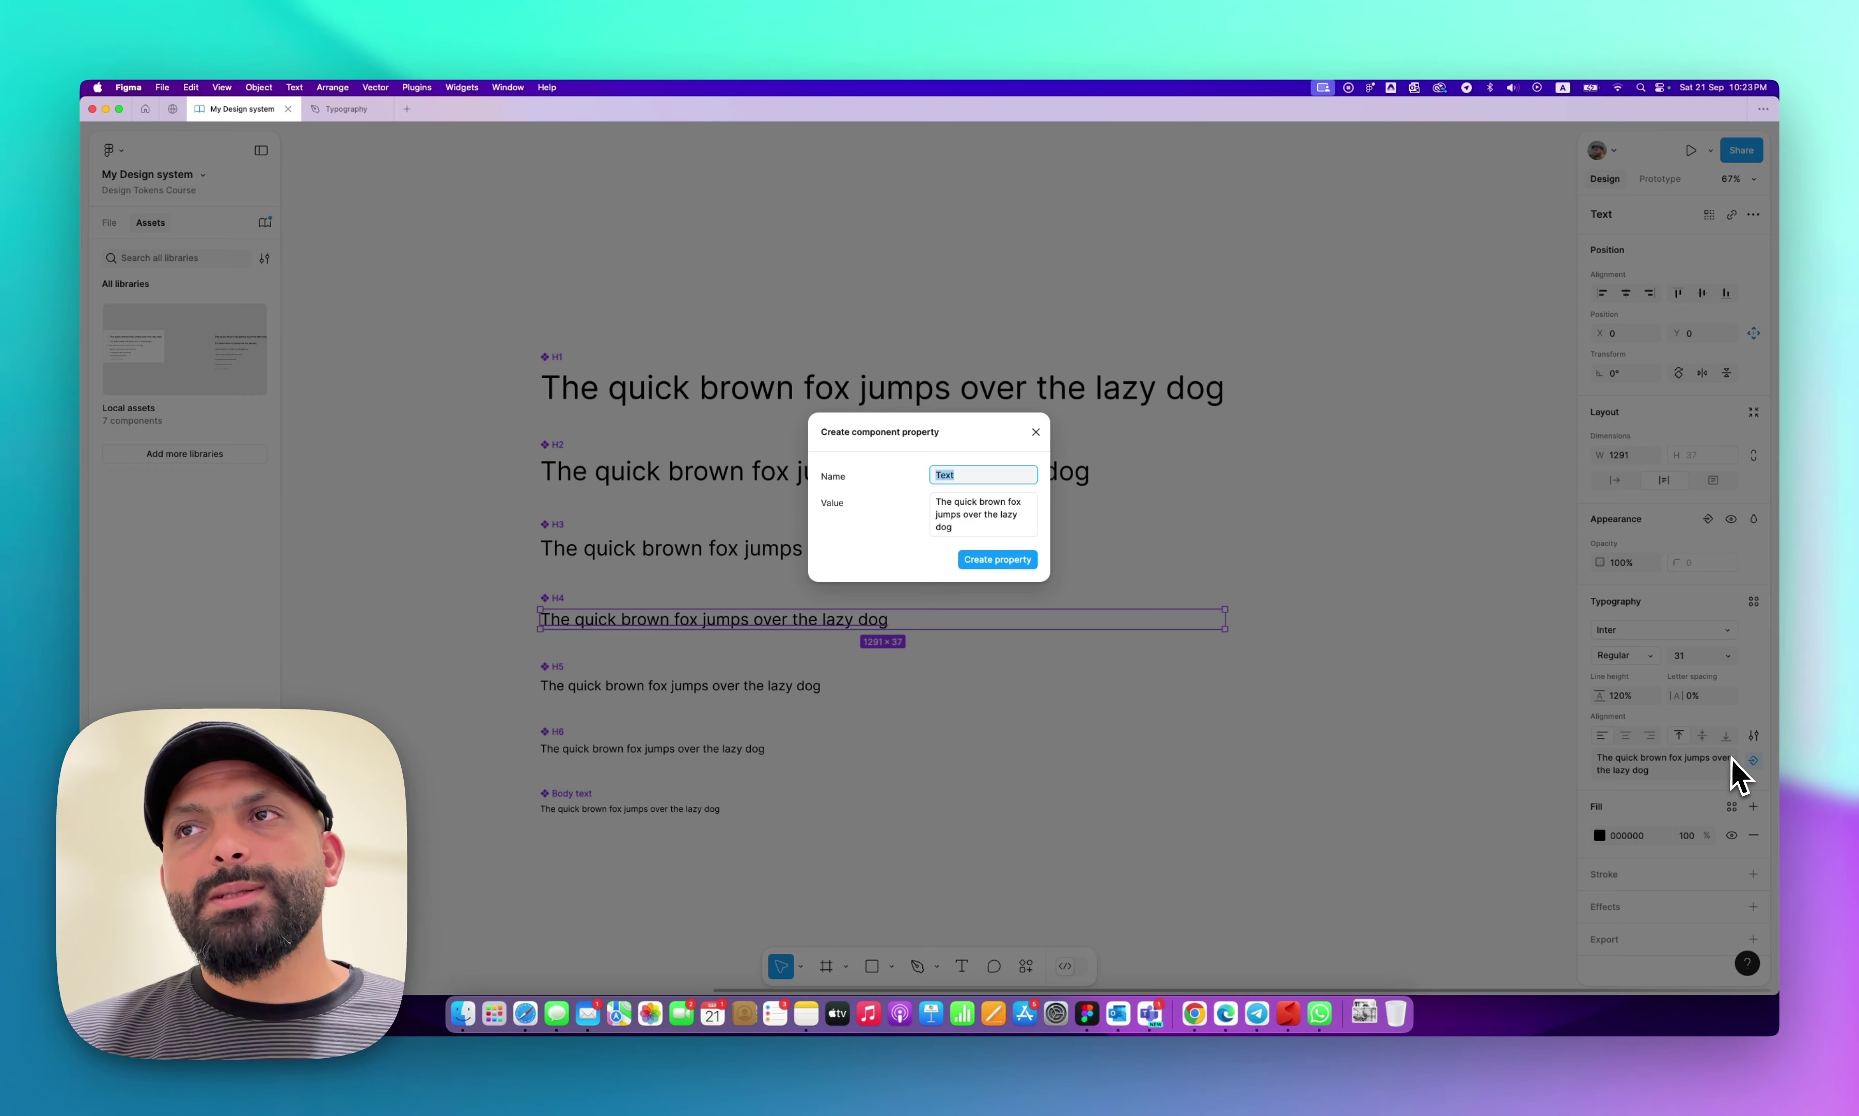
pyautogui.press('Escape')
# Create a component property named Text for each of the H5, H6 and Body text layers.
pyautogui.click(875, 683)
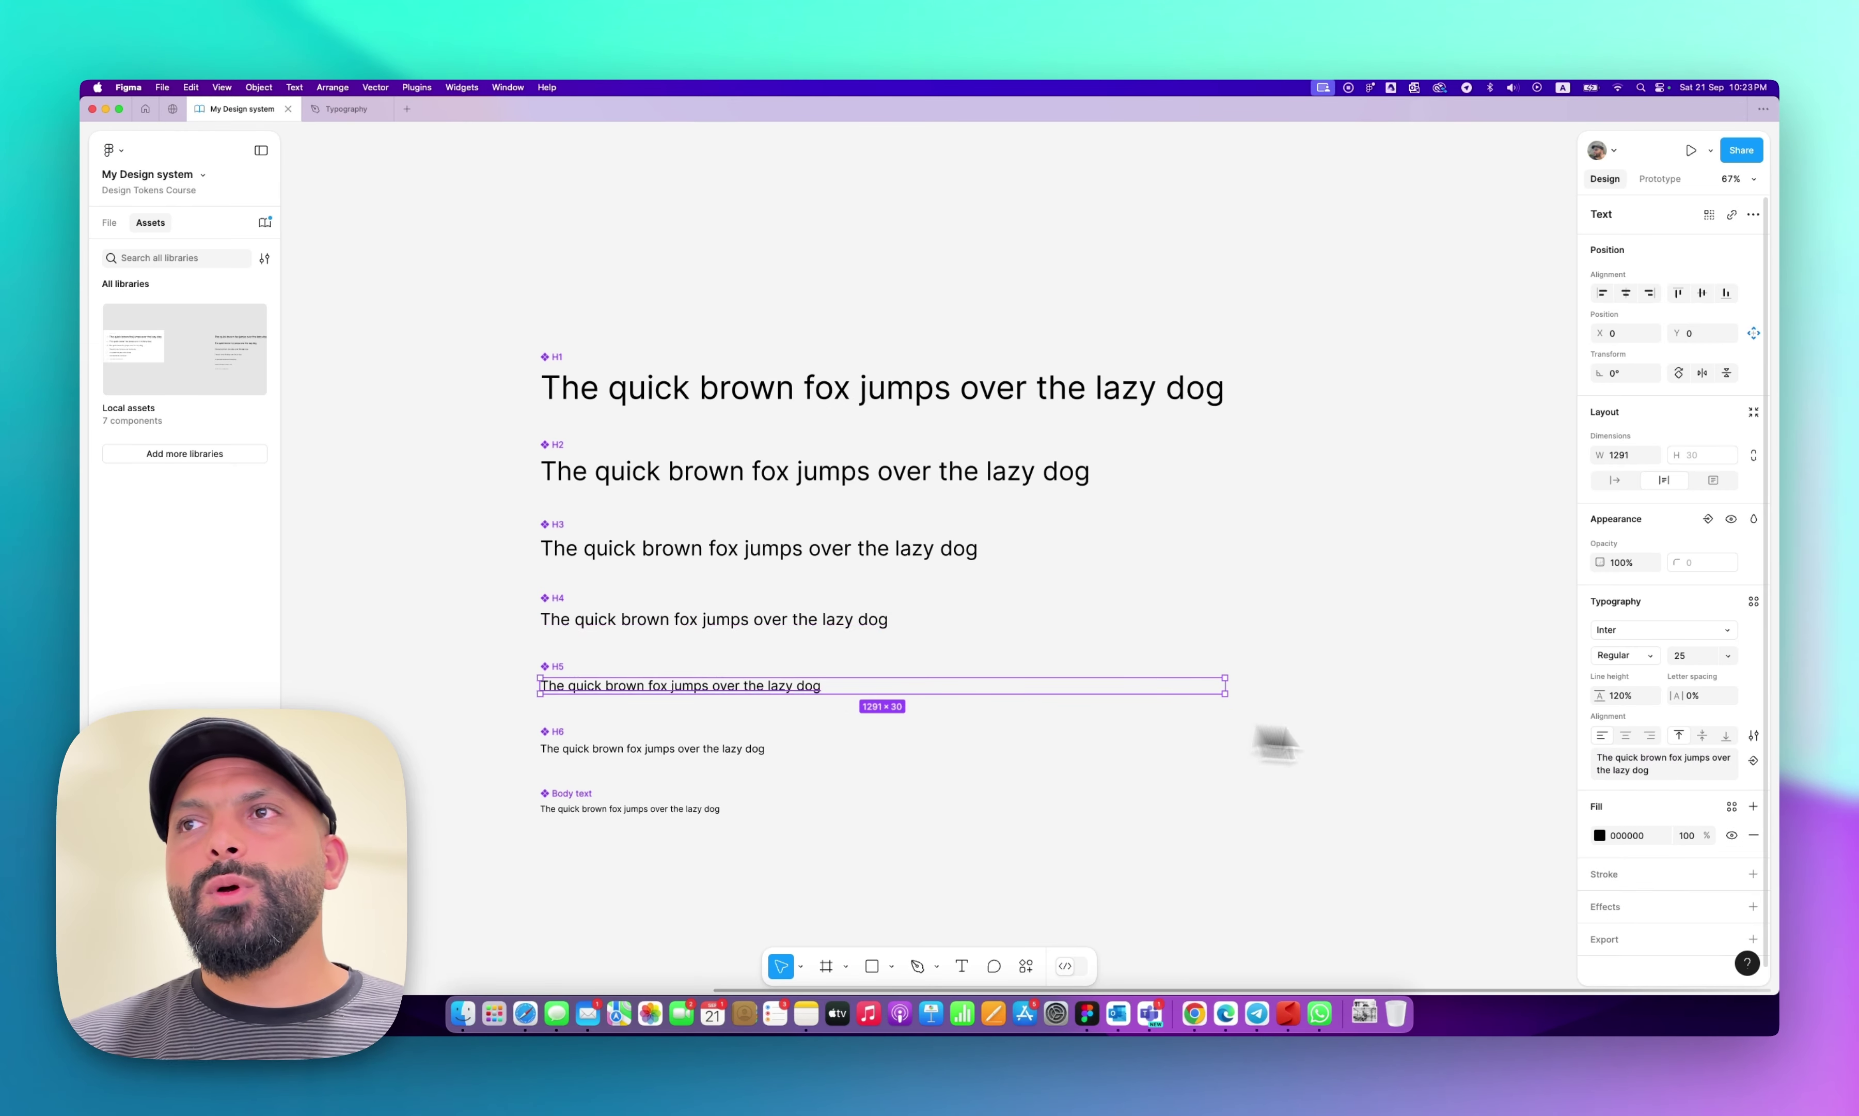
pyautogui.click(1707, 762)
pyautogui.press('Return')
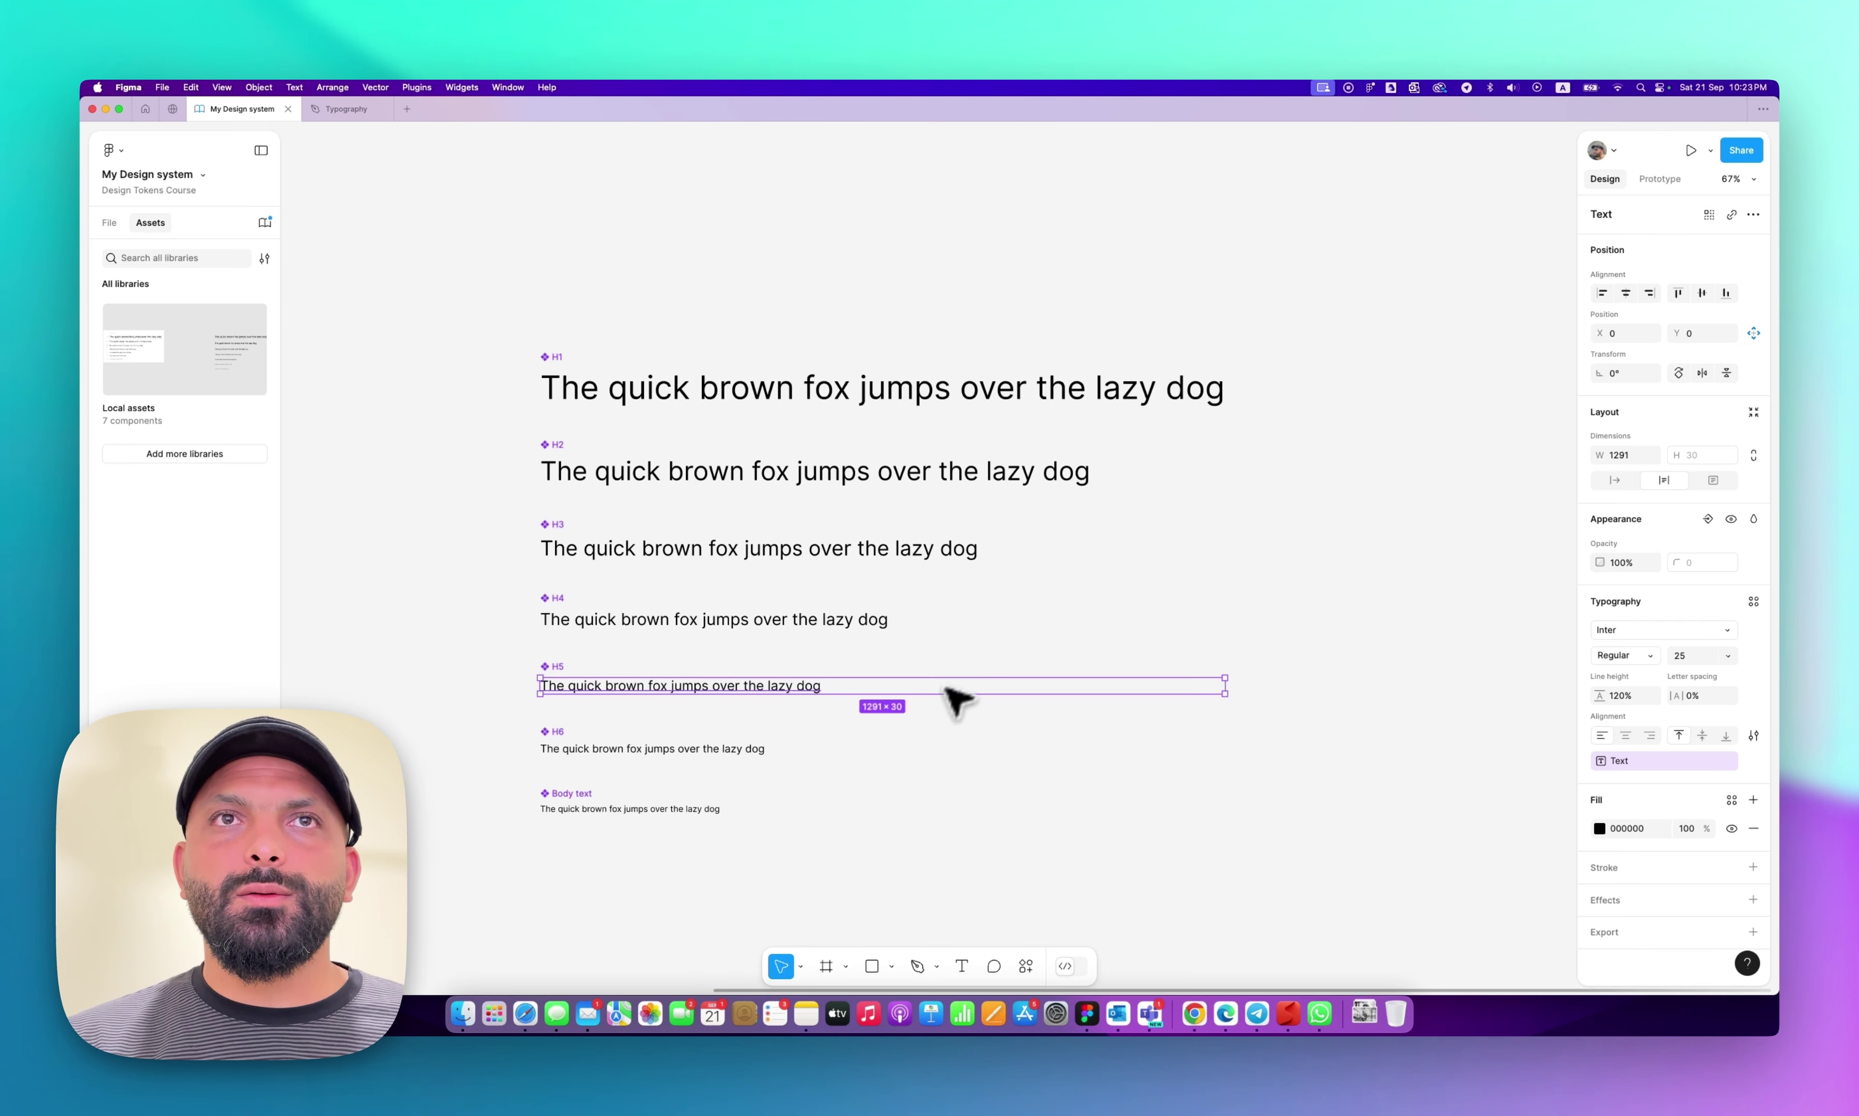
pyautogui.click(766, 749)
pyautogui.click(1717, 763)
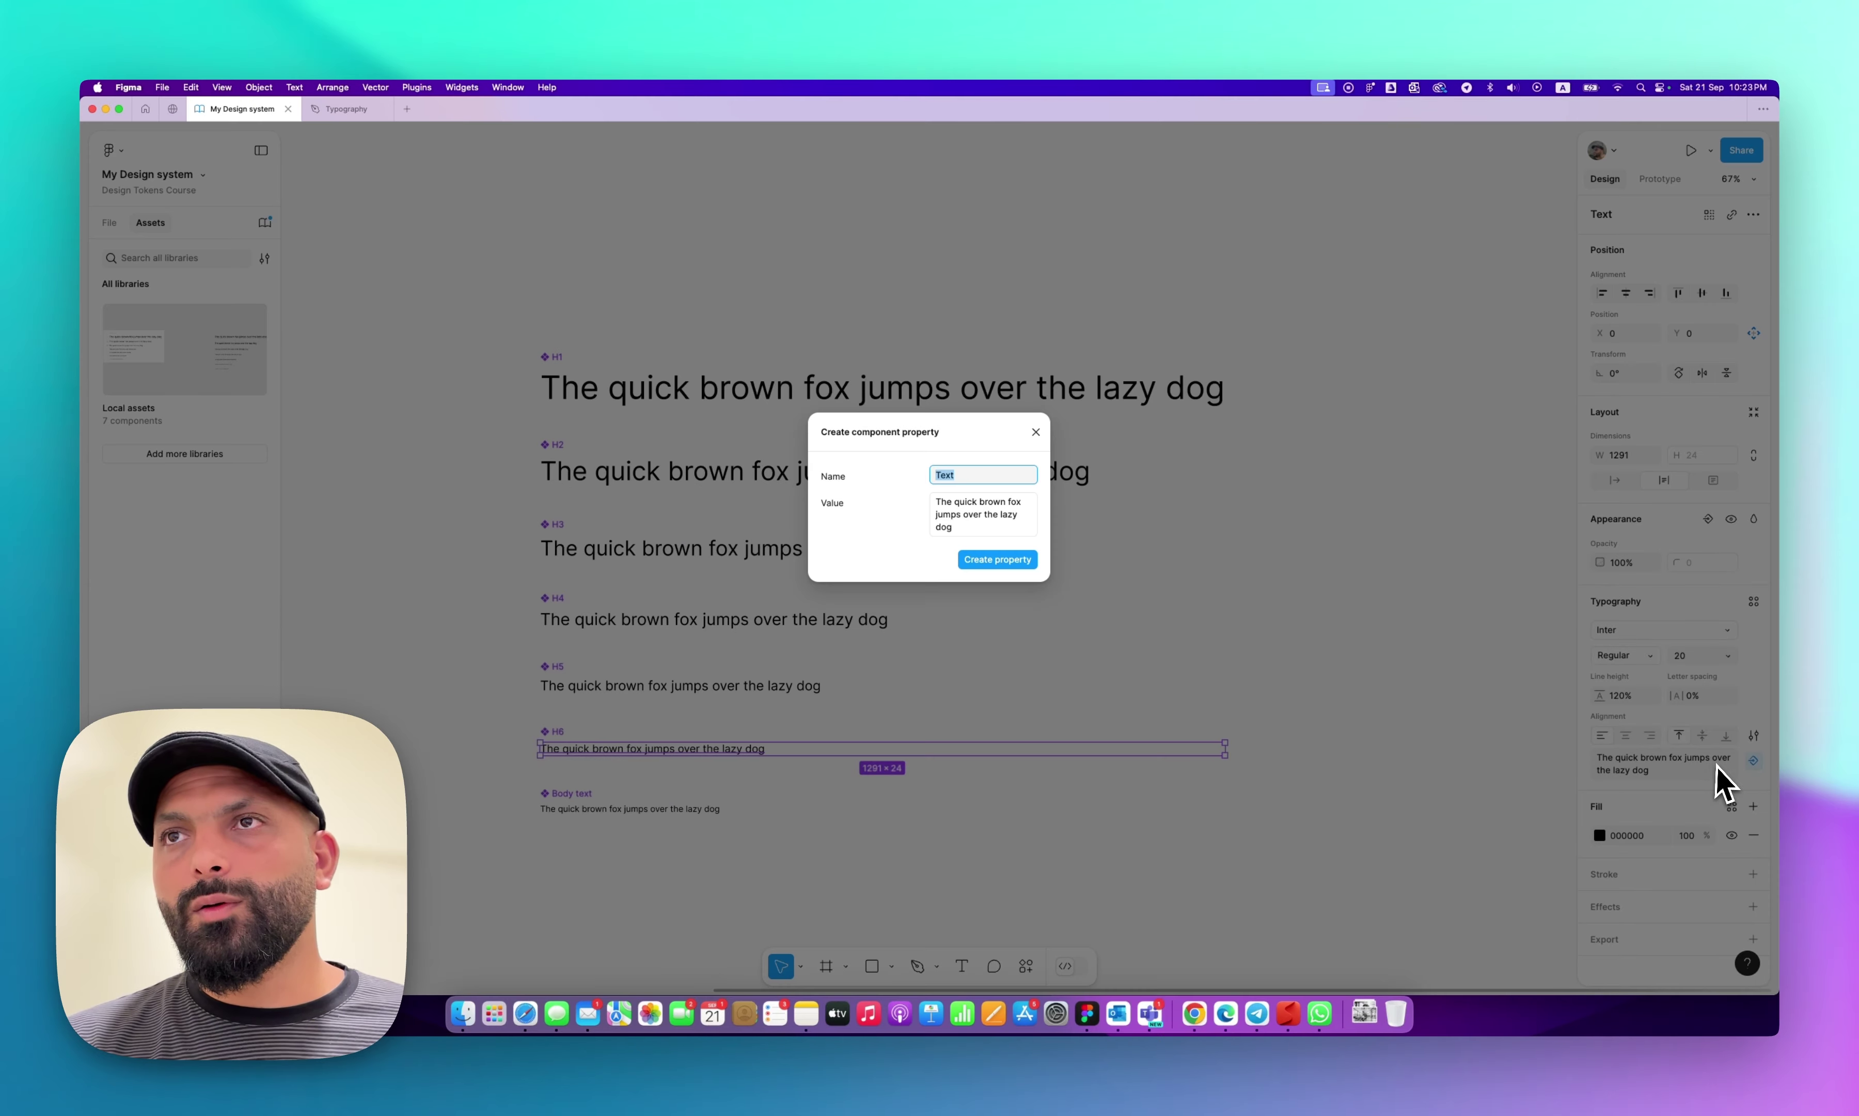
pyautogui.click(998, 559)
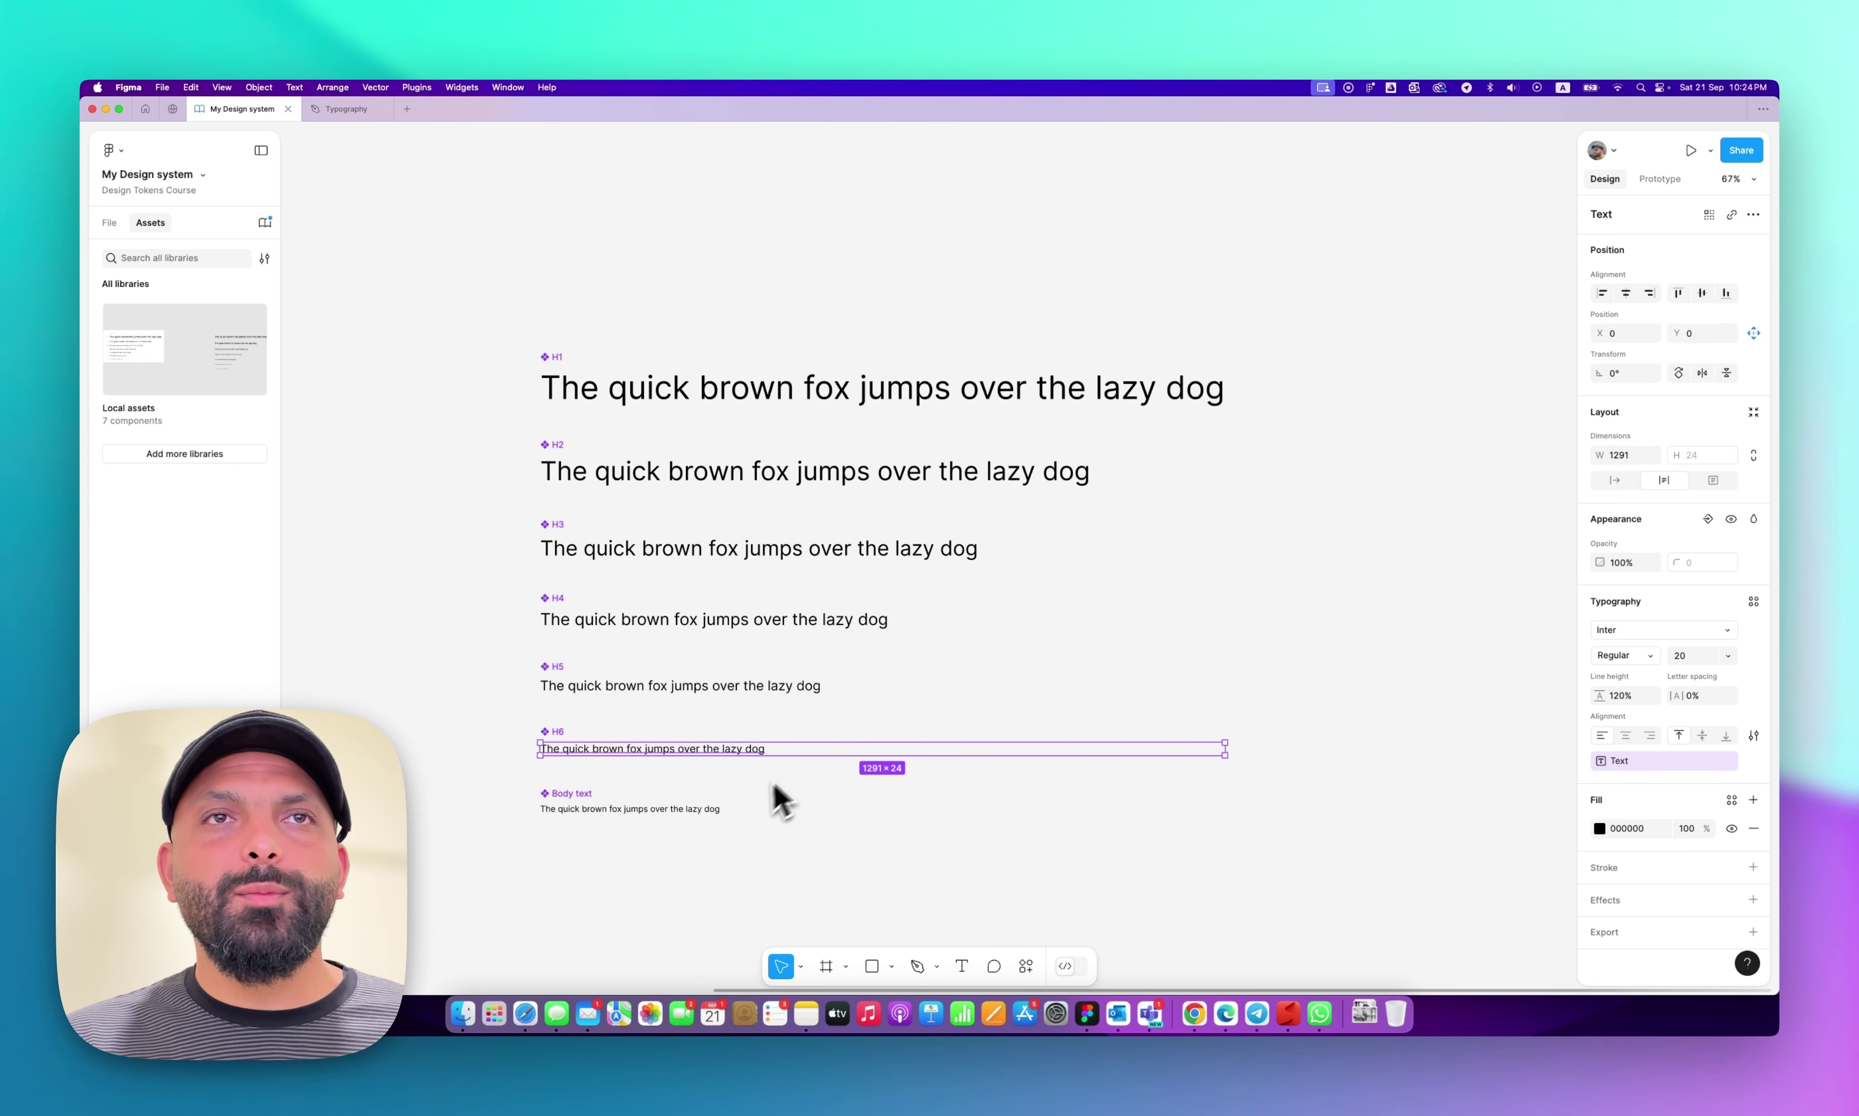
pyautogui.click(723, 810)
pyautogui.click(1664, 772)
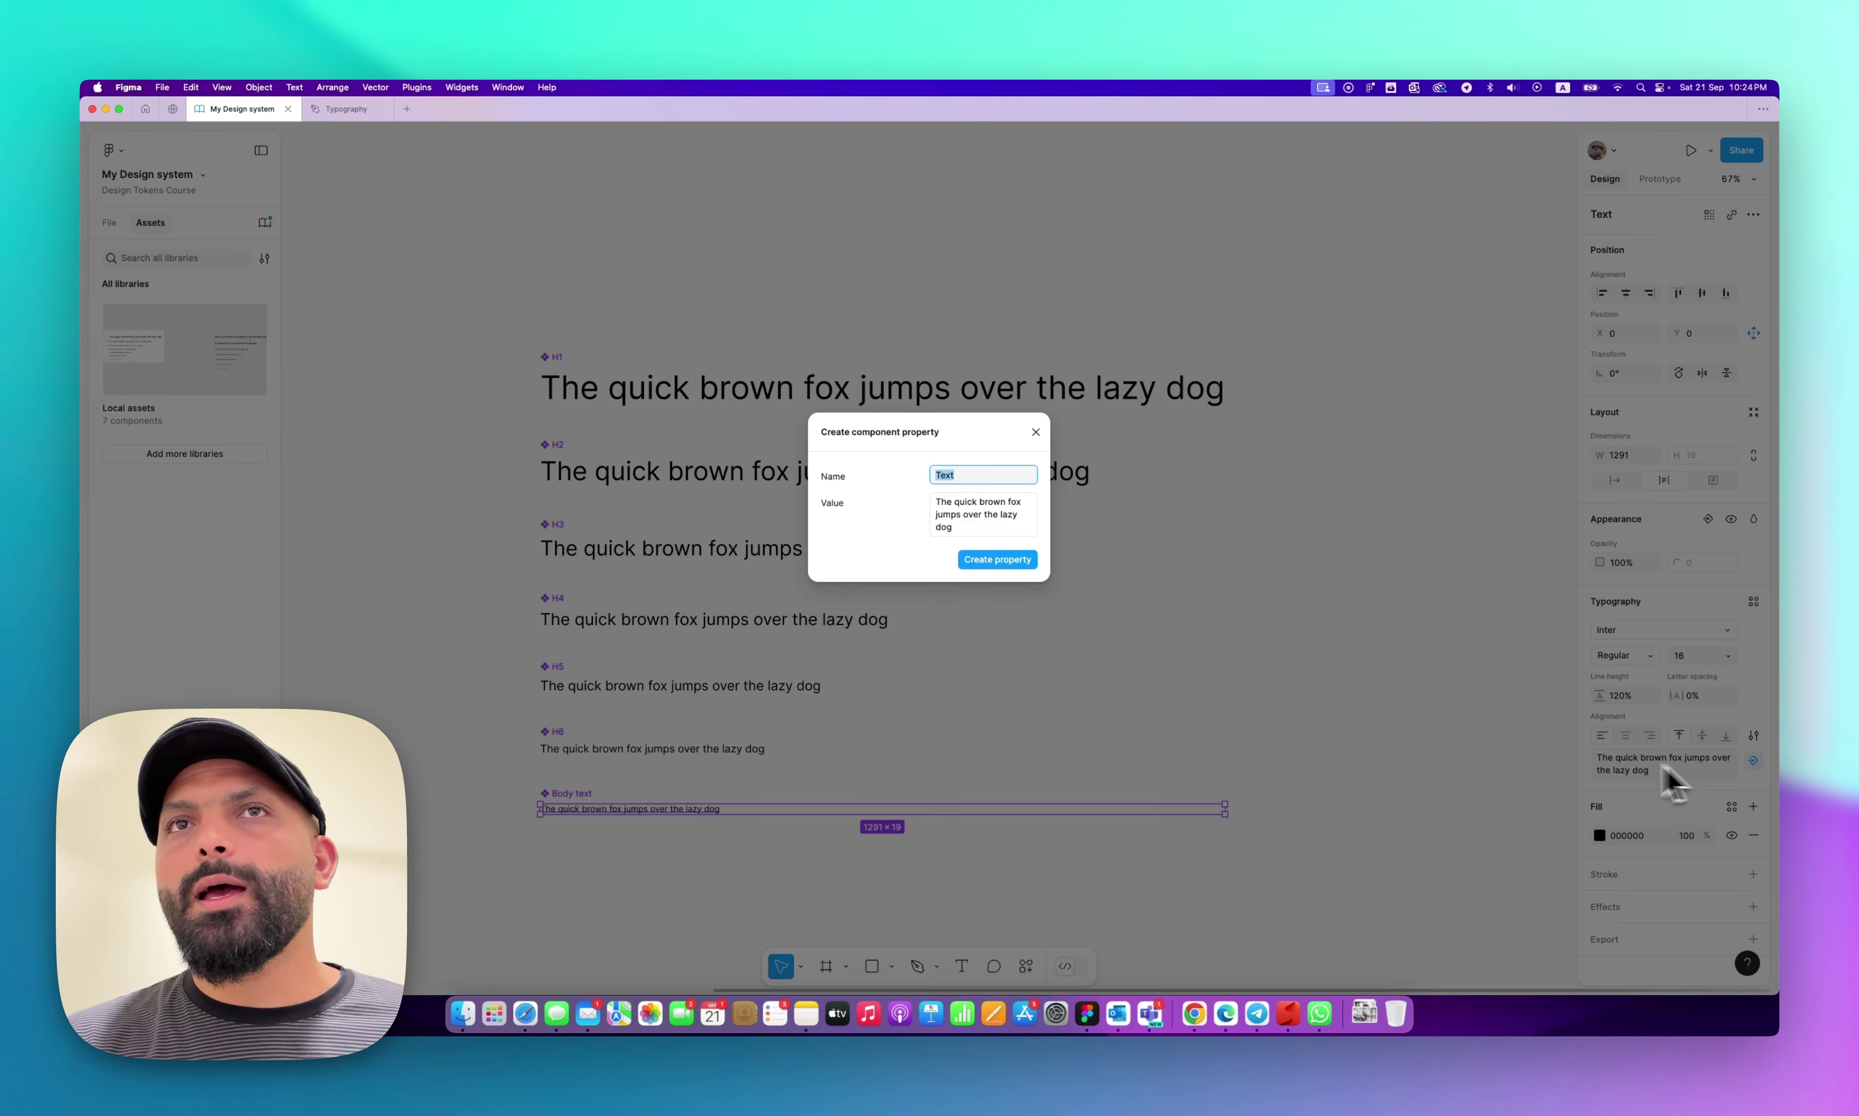
pyautogui.click(1003, 560)
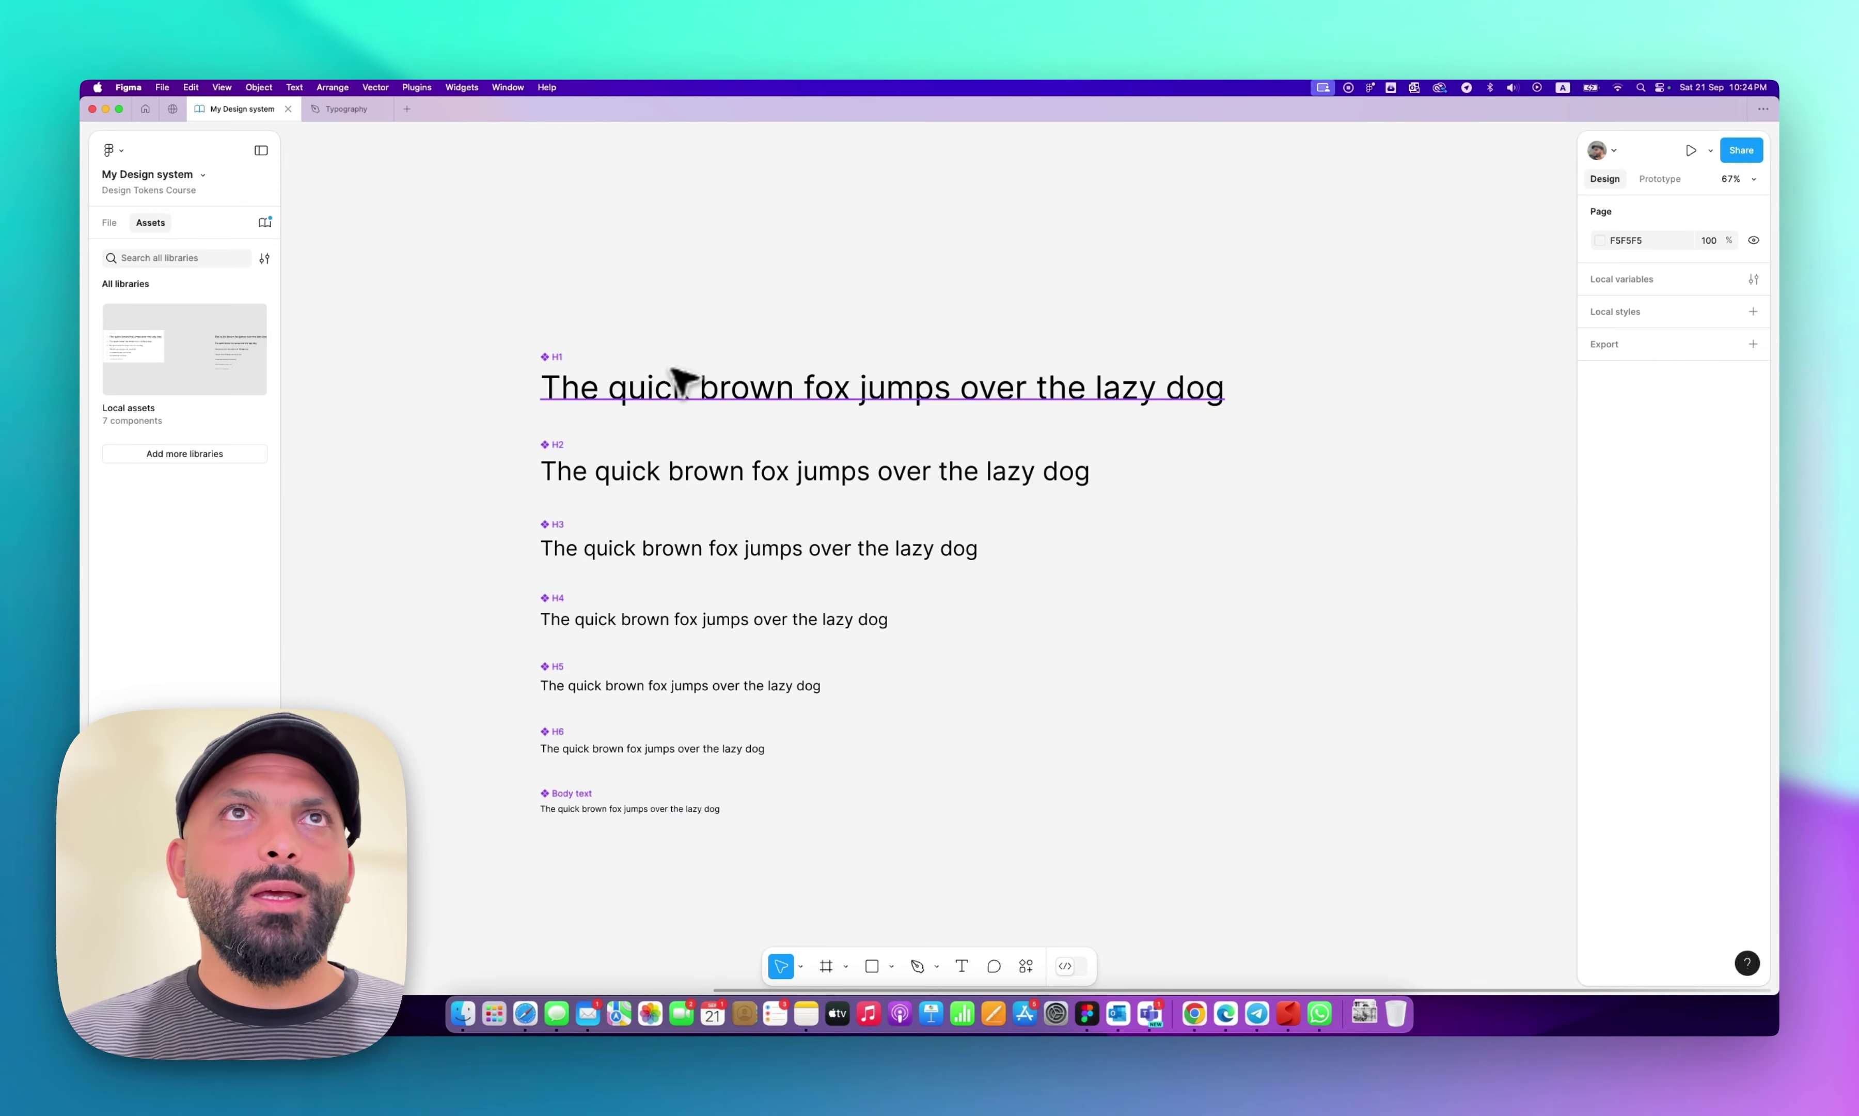
# Select the text layers of all seven components and change their fill to the blue 4160D3.
pyautogui.click(677, 385)
pyautogui.keyDown('shift'); pyautogui.click(679, 470); pyautogui.keyUp('shift')
pyautogui.keyDown('shift'); pyautogui.click(728, 550); pyautogui.keyUp('shift')
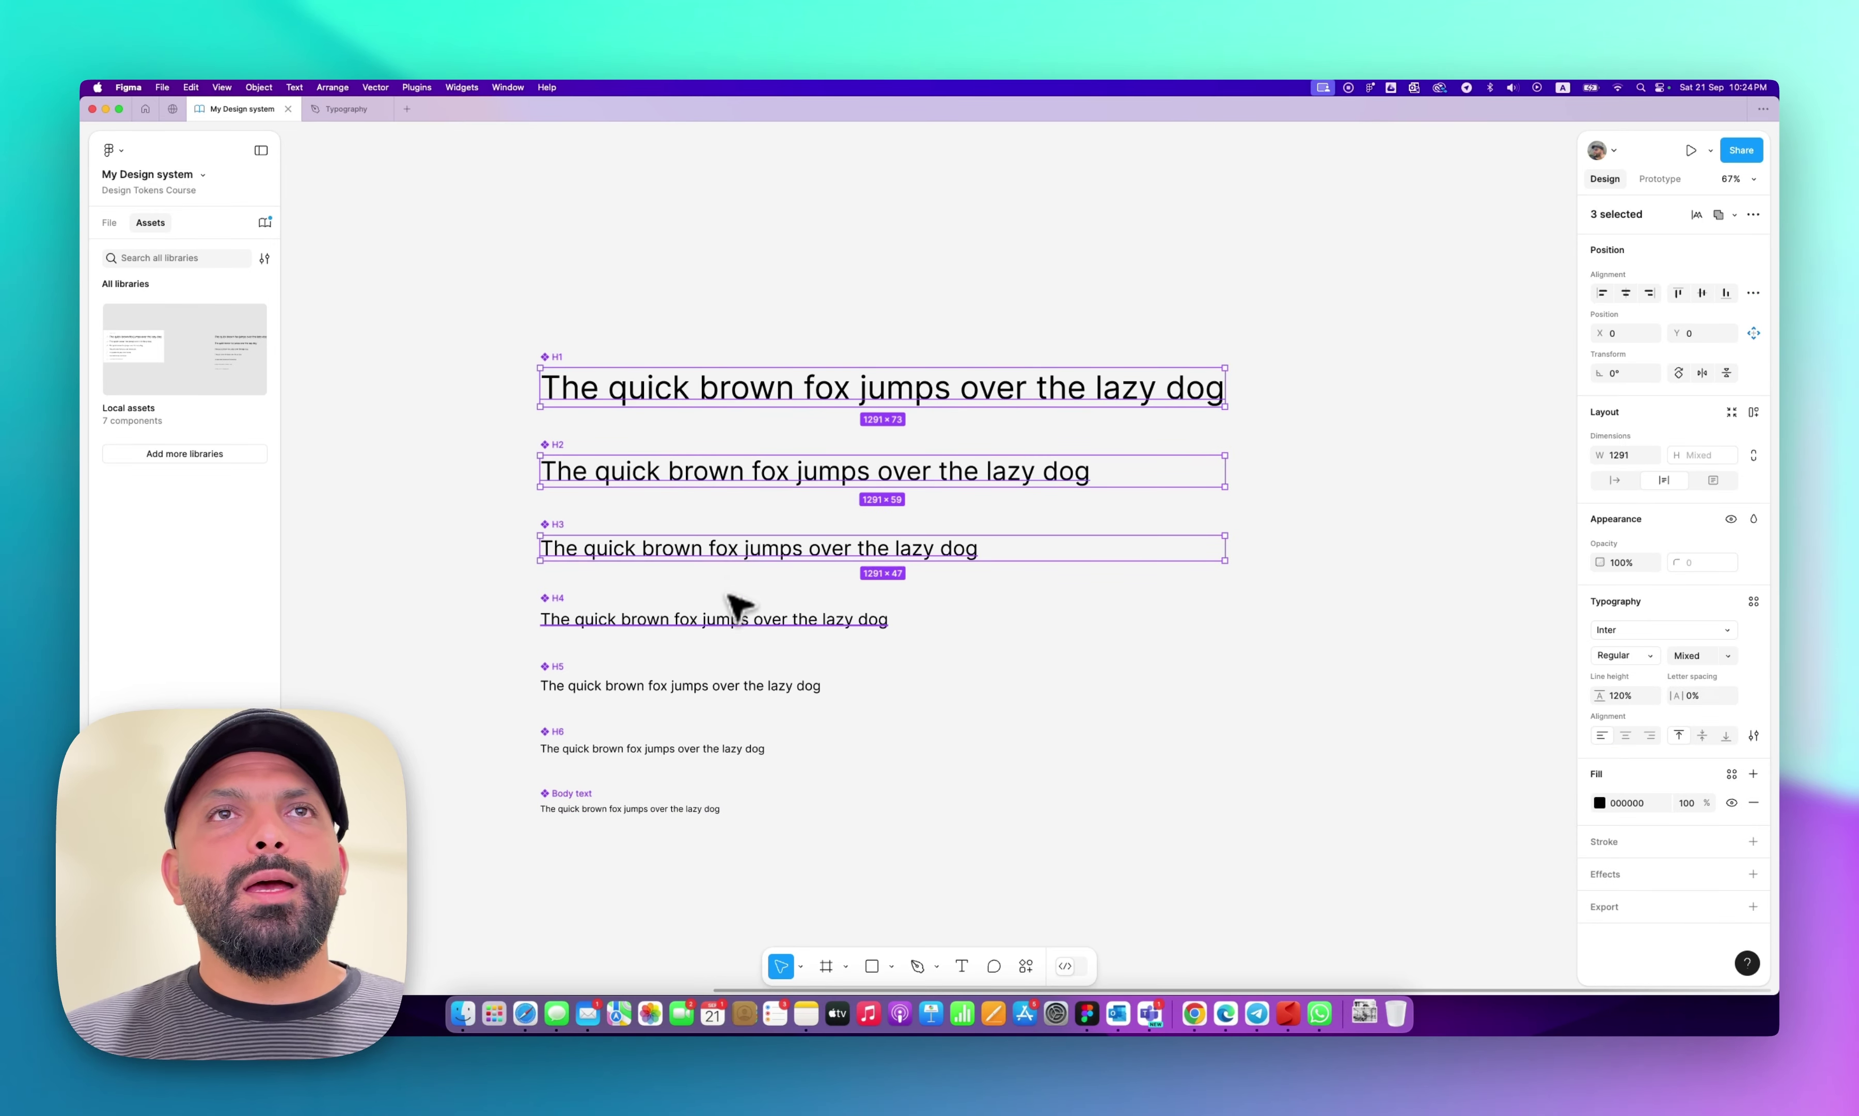
pyautogui.keyDown('shift'); pyautogui.click(740, 617); pyautogui.keyUp('shift')
pyautogui.keyDown('shift'); pyautogui.click(743, 685); pyautogui.keyUp('shift')
pyautogui.keyDown('shift'); pyautogui.click(748, 748); pyautogui.keyUp('shift')
pyautogui.keyDown('shift'); pyautogui.click(702, 808); pyautogui.keyUp('shift')
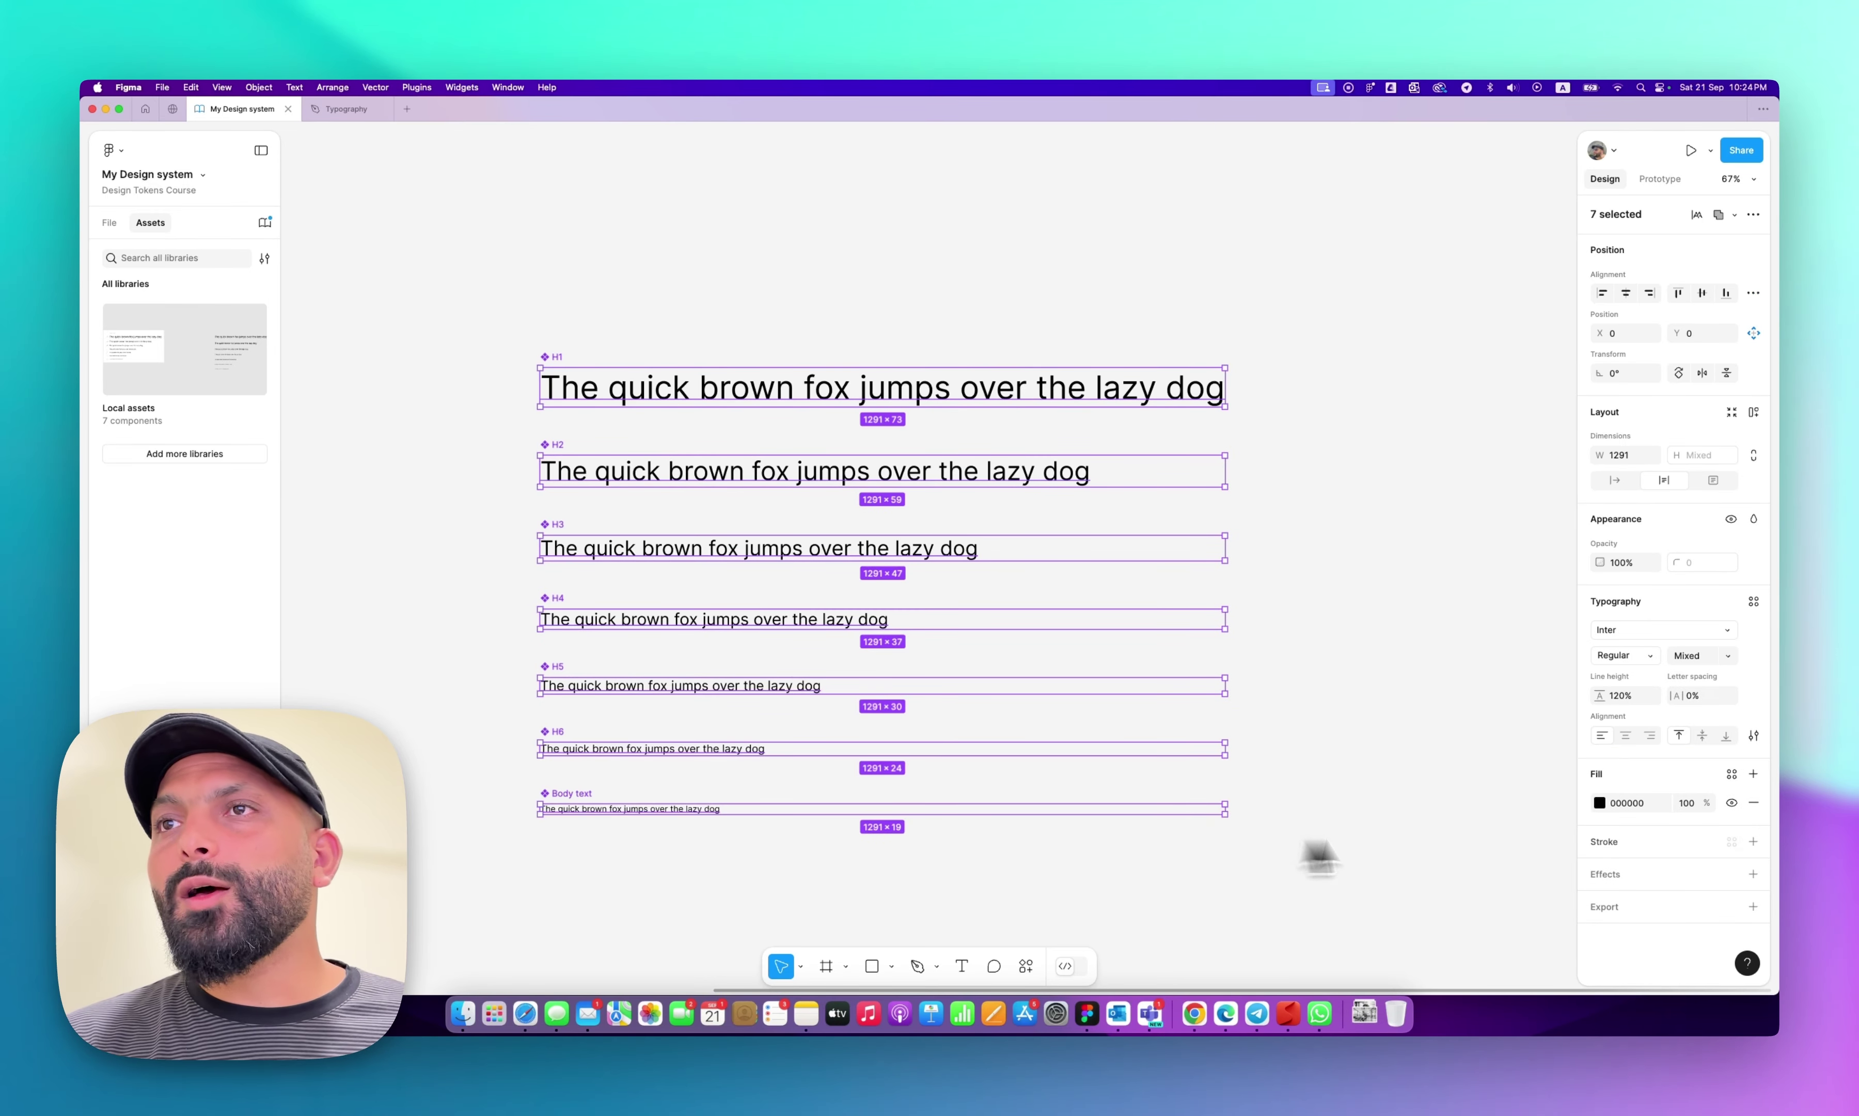
pyautogui.click(1599, 803)
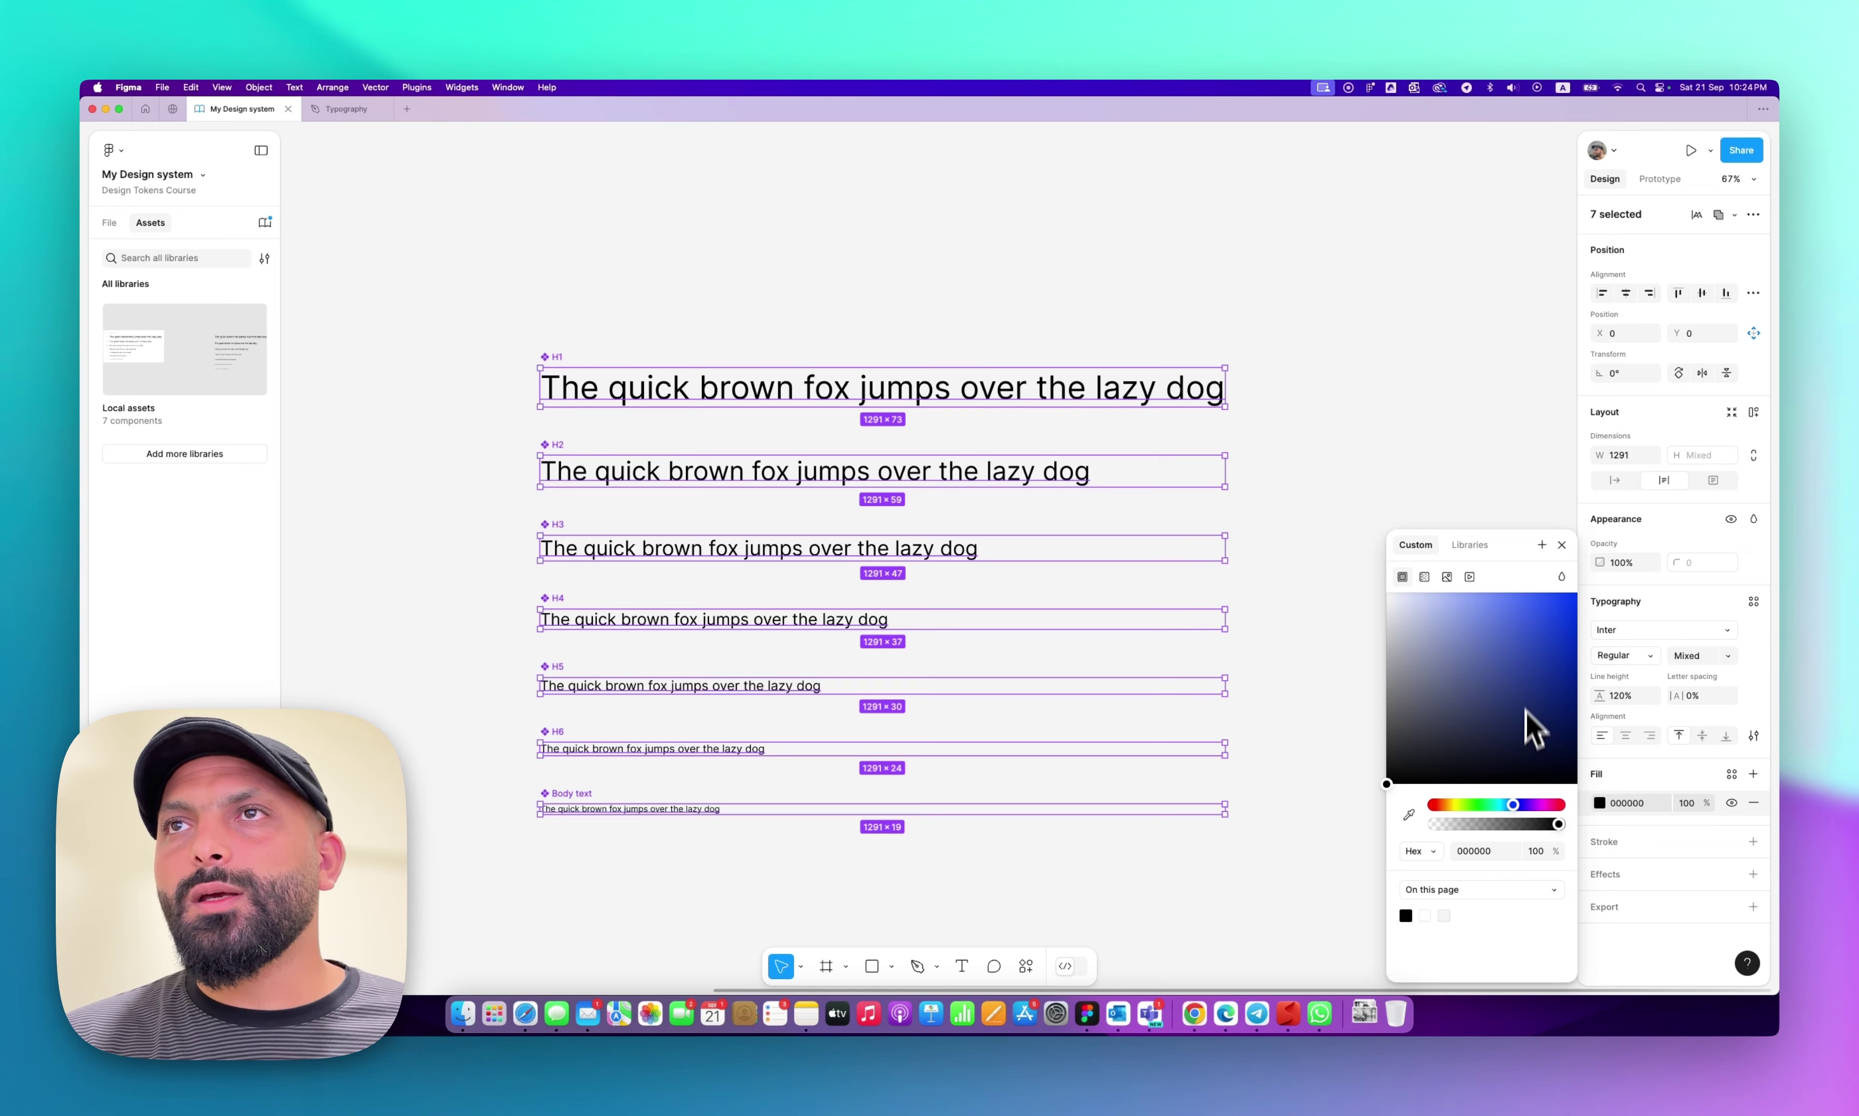
pyautogui.click(1507, 613)
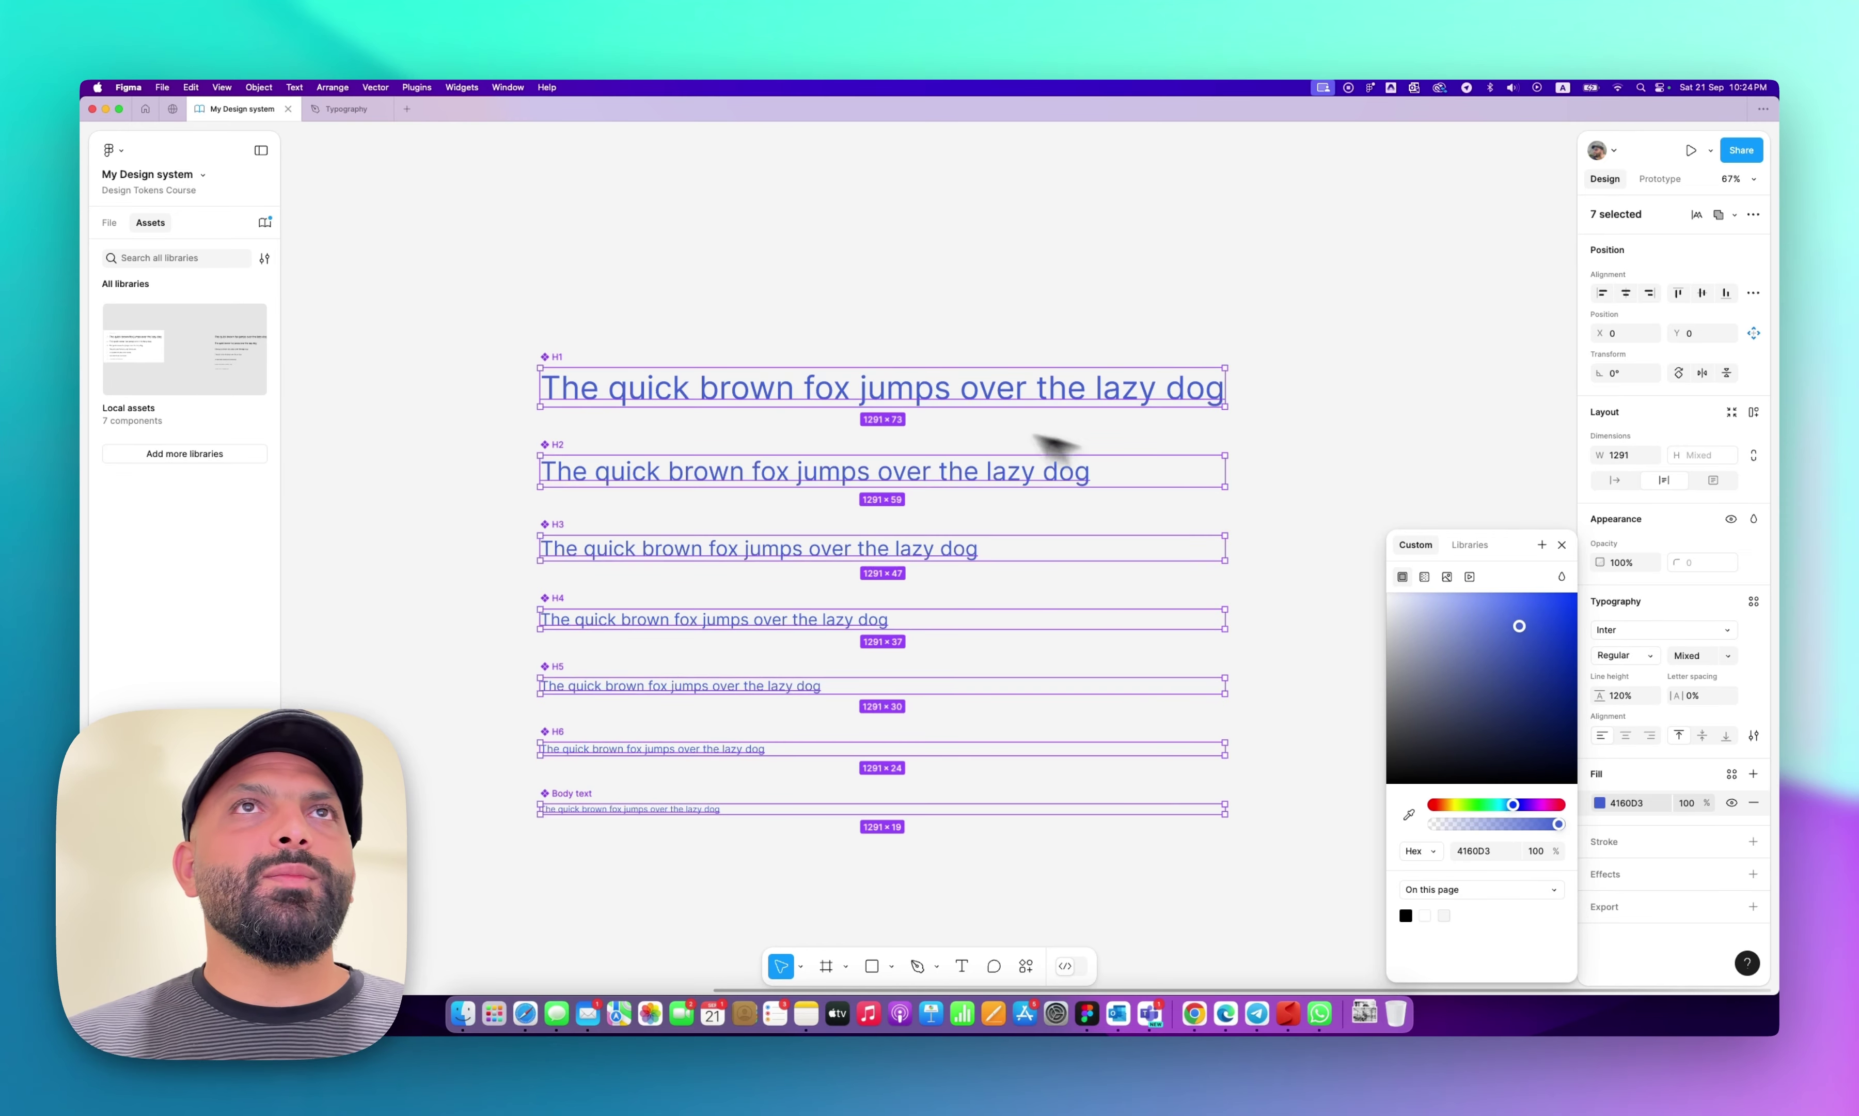
# Publish the seven component changes from My Design system and apply all library updates in the Typography file.
pyautogui.click(789, 348)
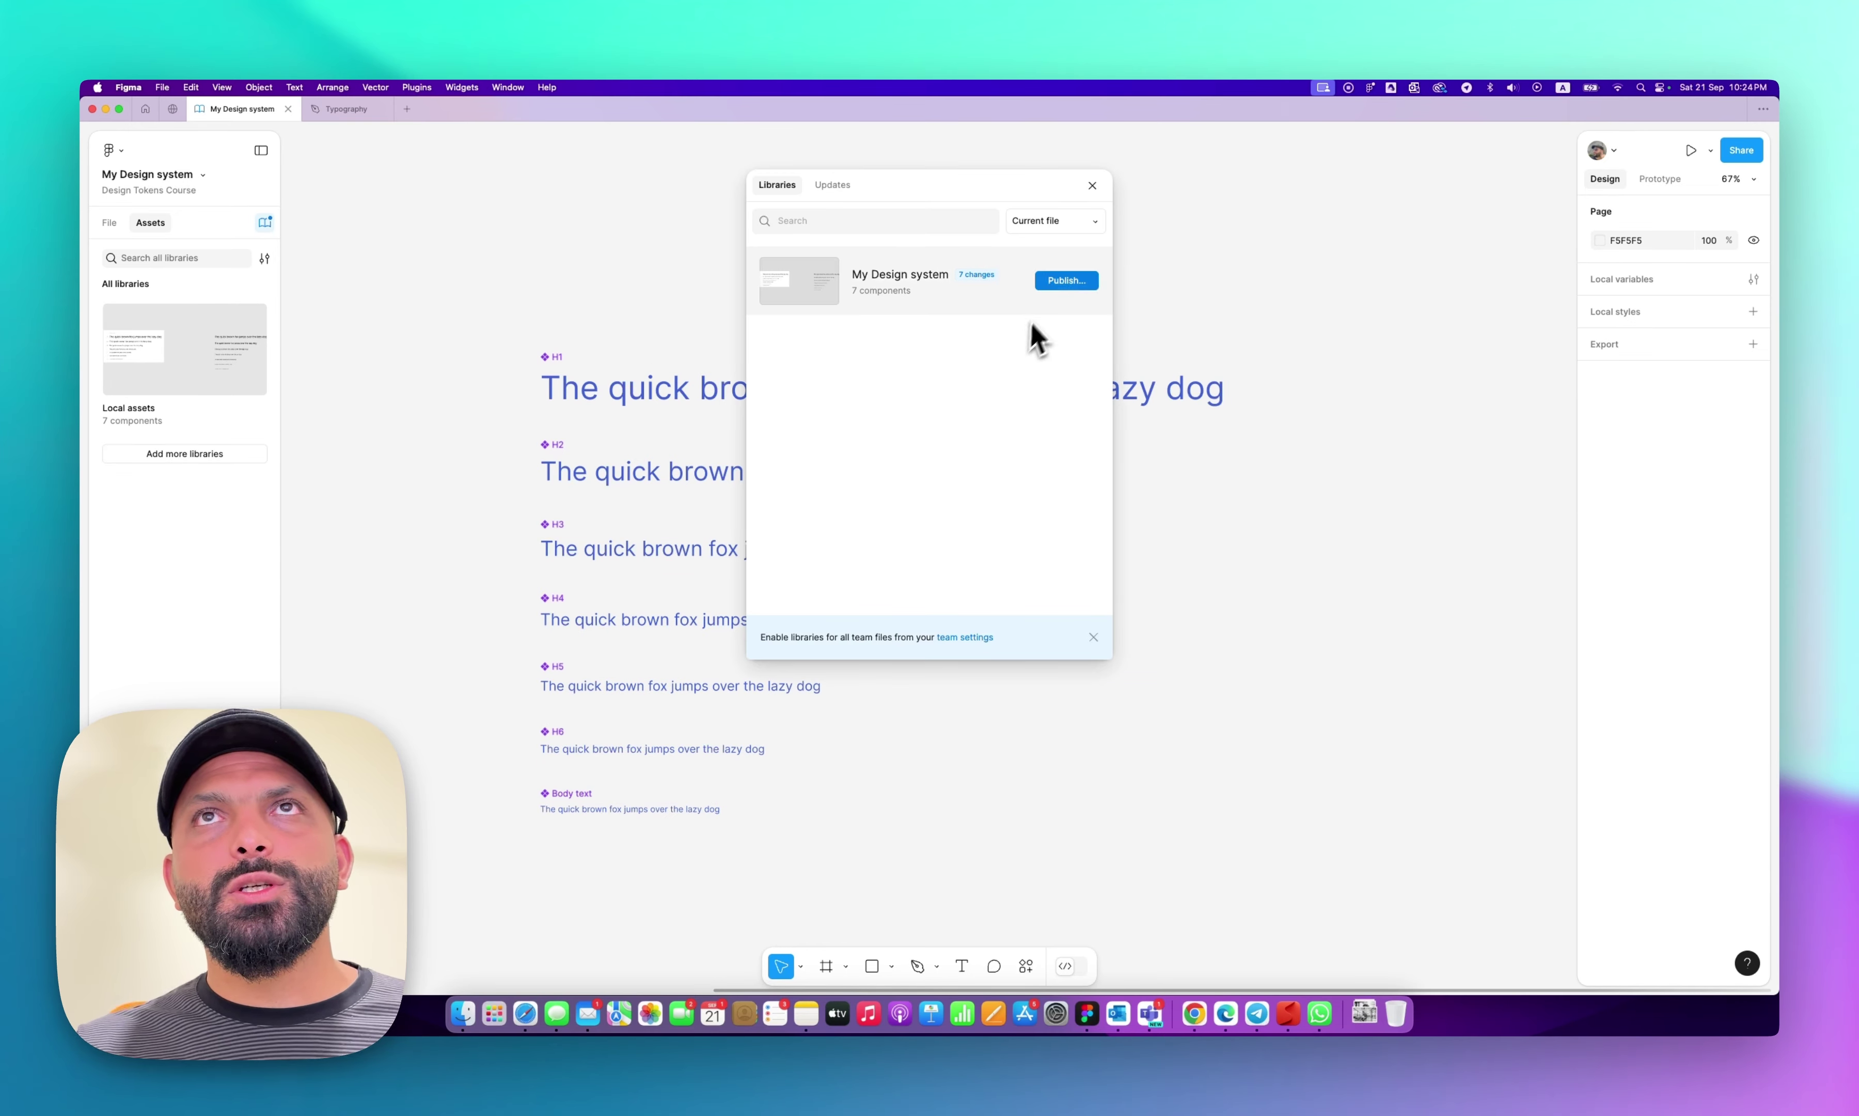
pyautogui.click(1028, 319)
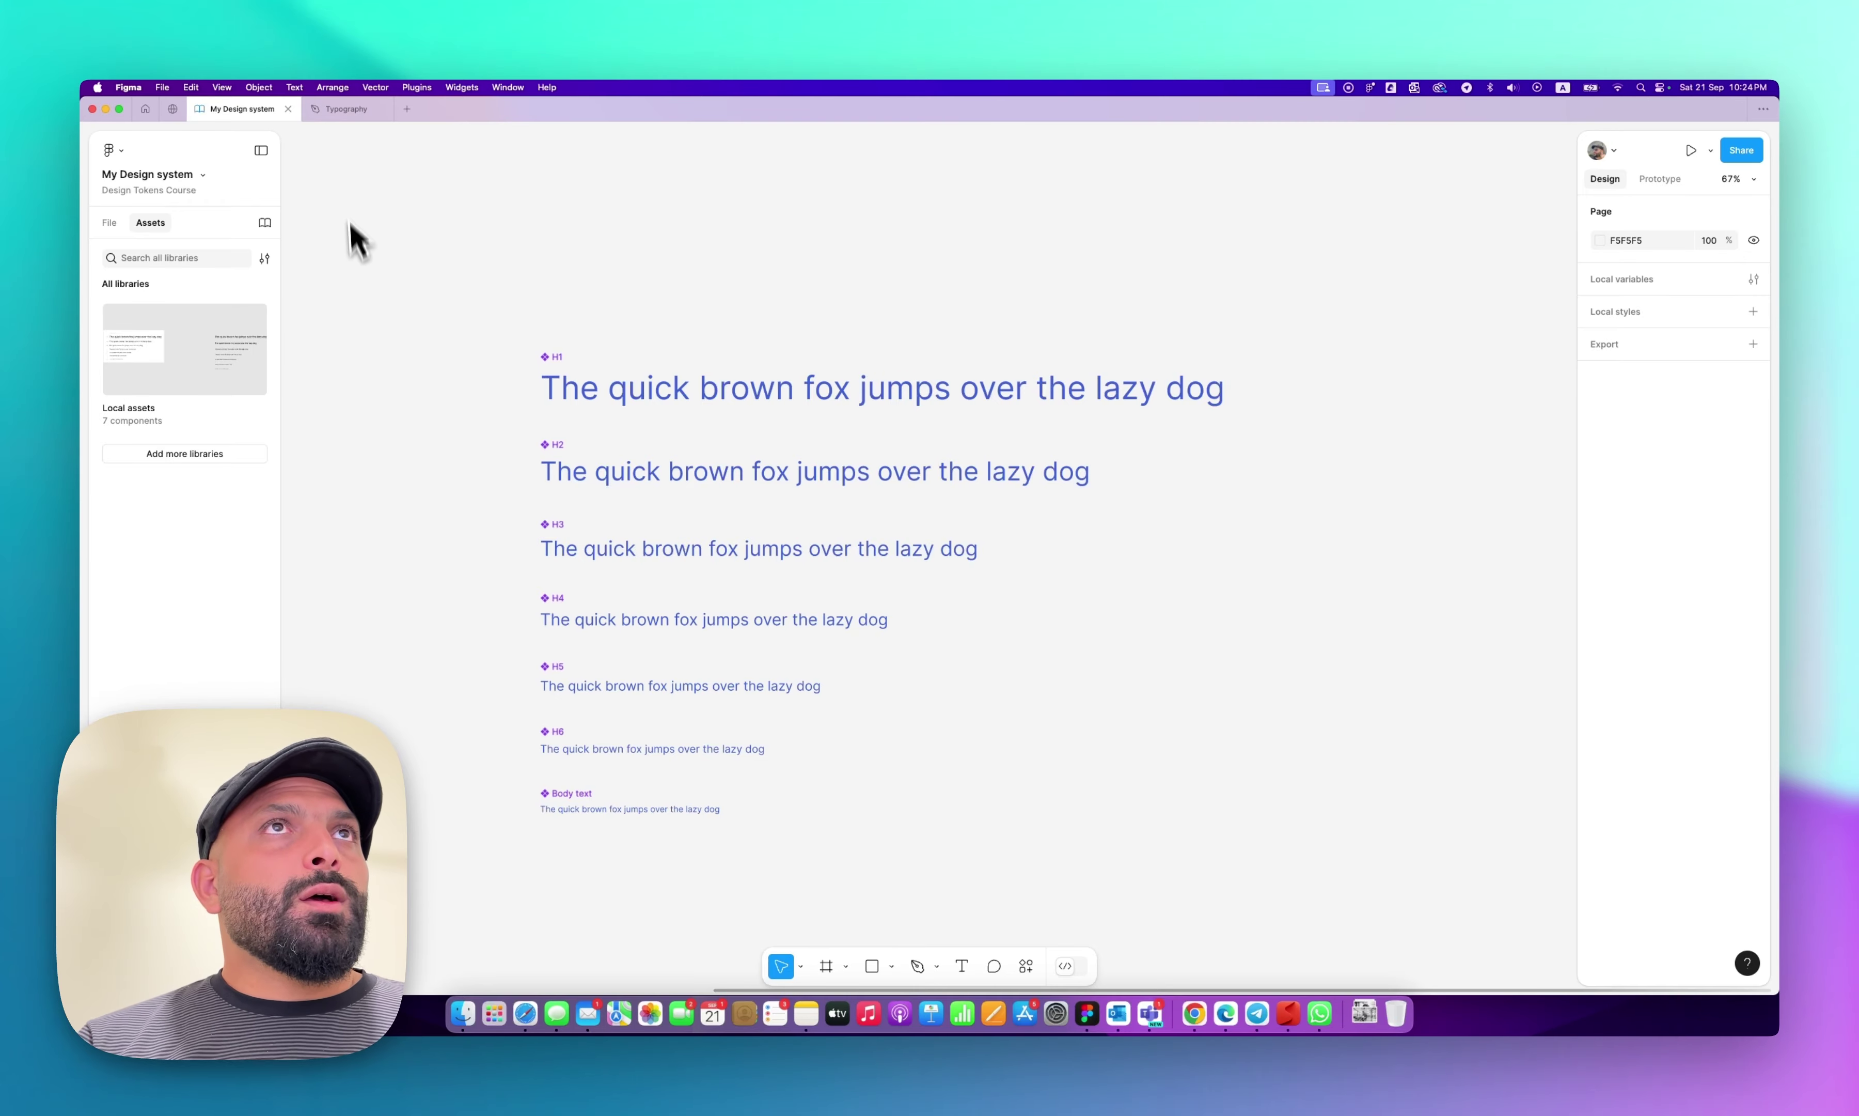
pyautogui.click(349, 114)
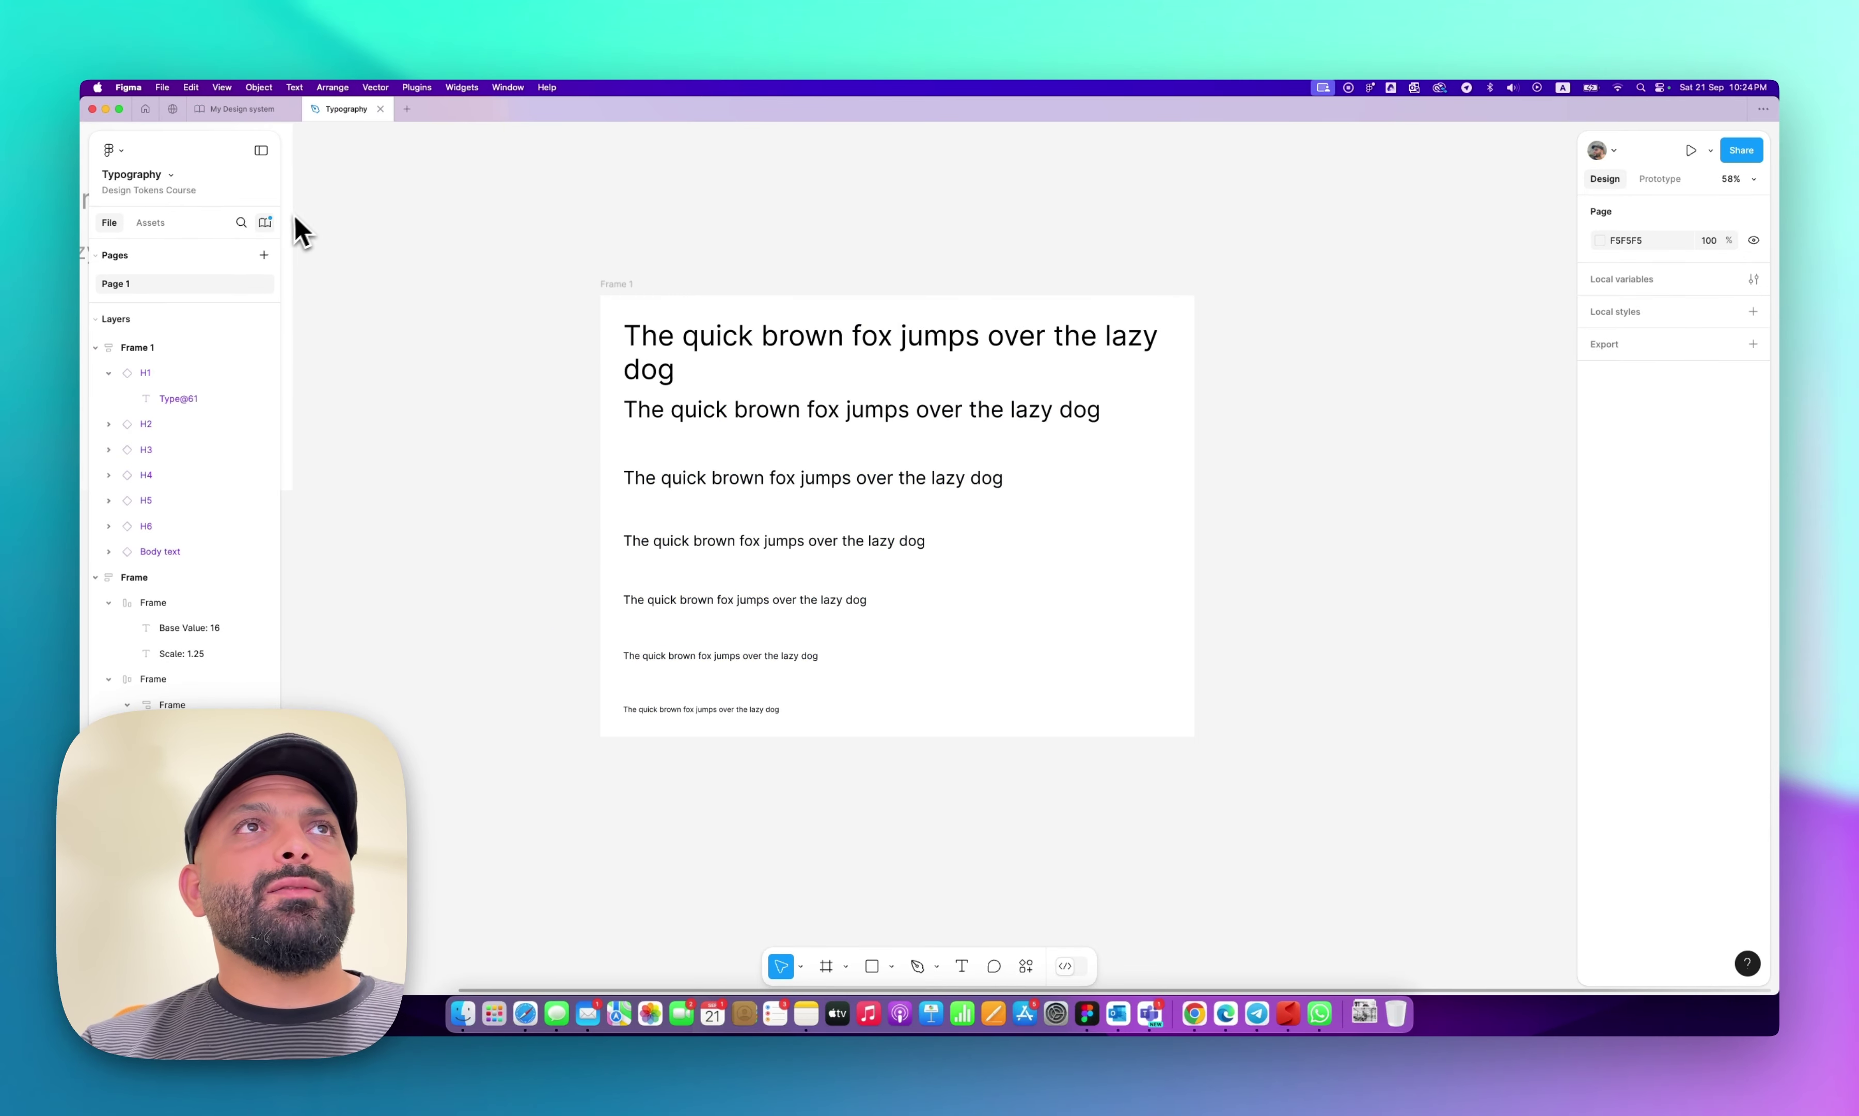
pyautogui.click(265, 222)
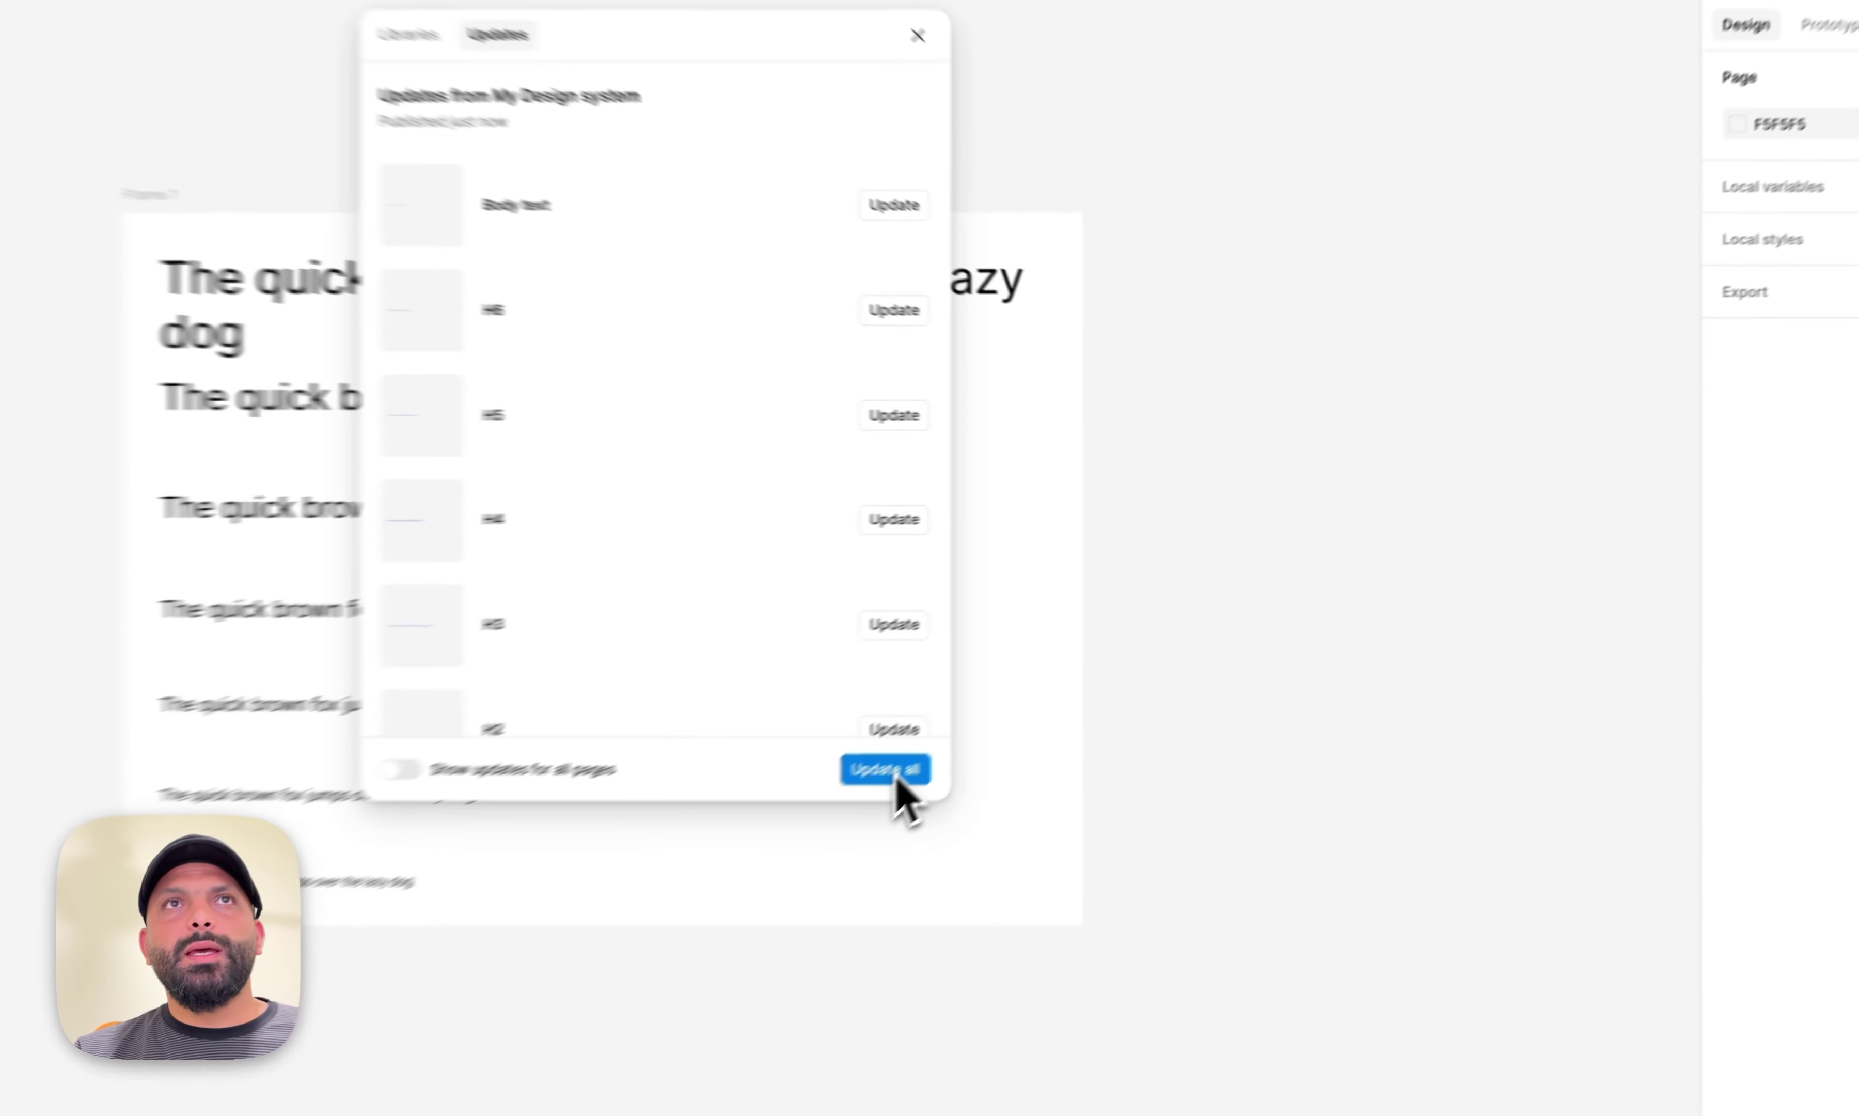
pyautogui.click(897, 774)
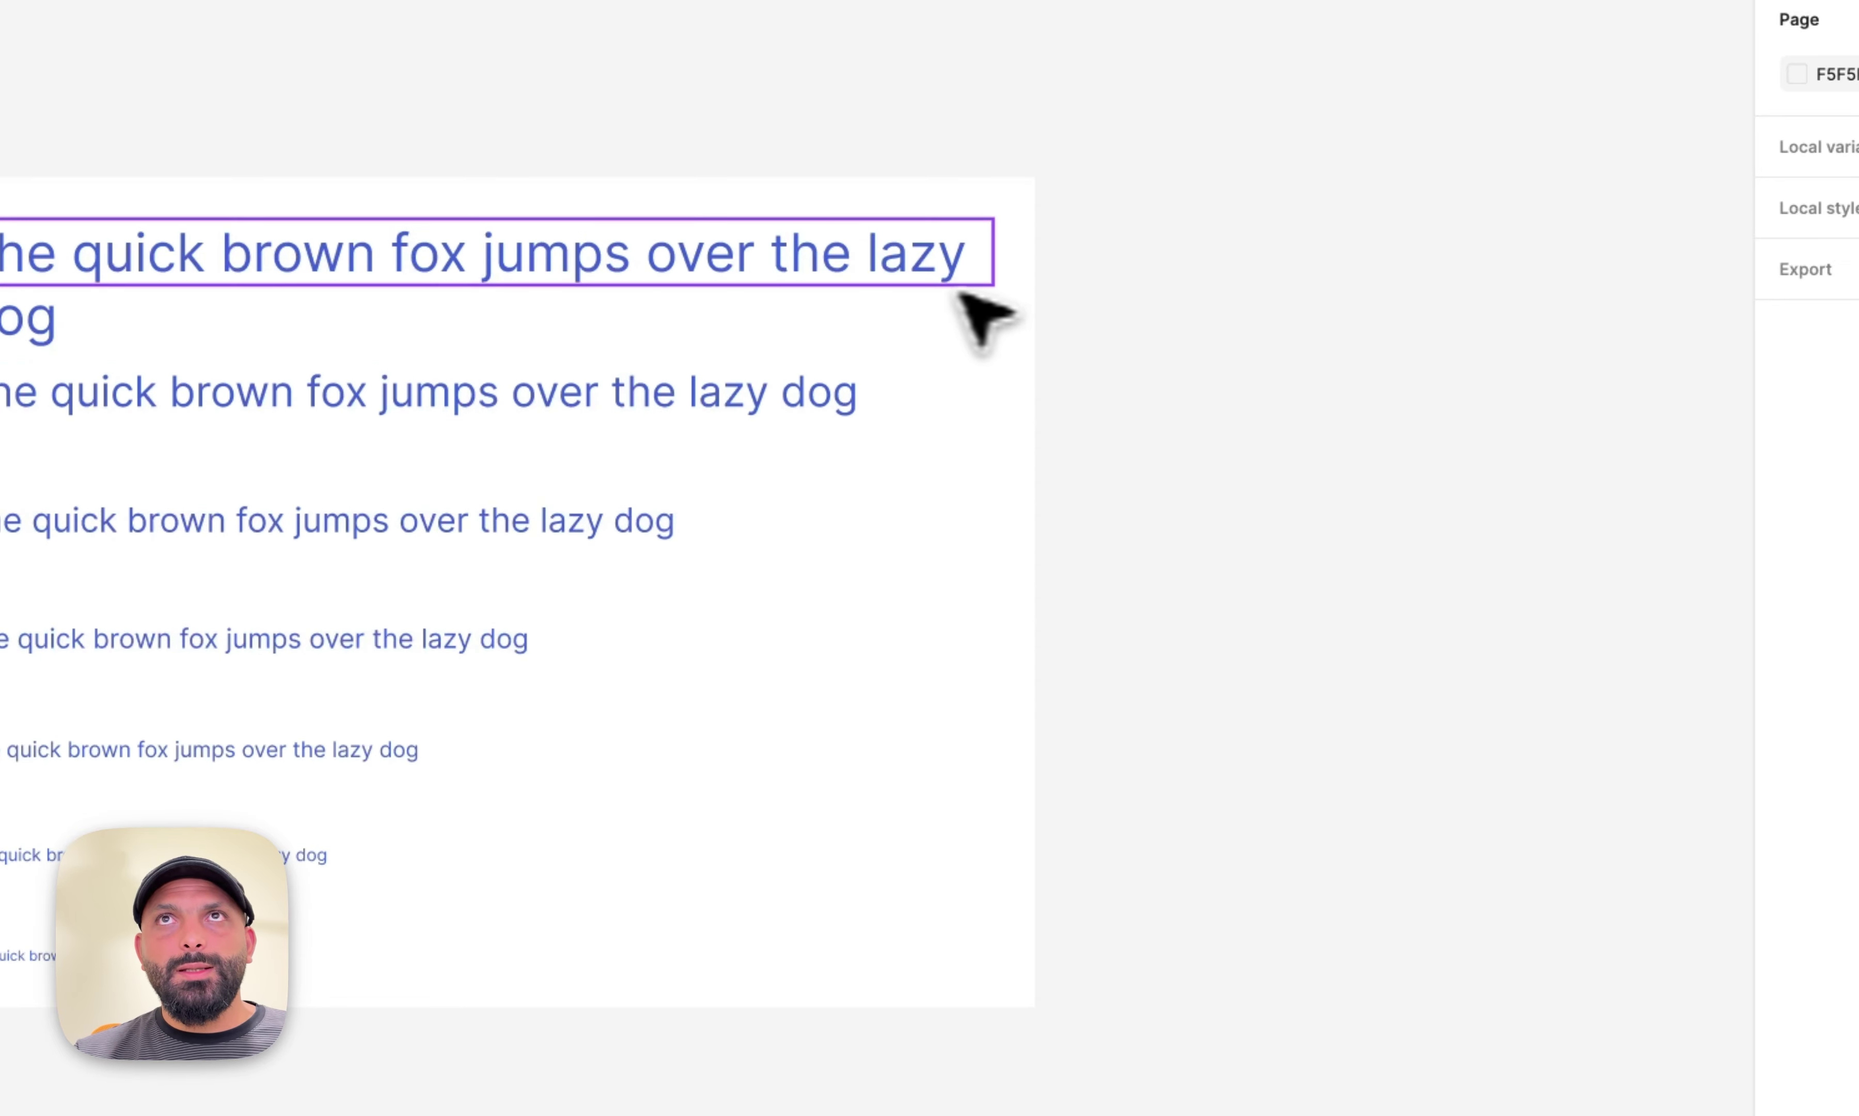
# Set the Text property of the H1 instance to "this is my new content".
pyautogui.click(868, 270)
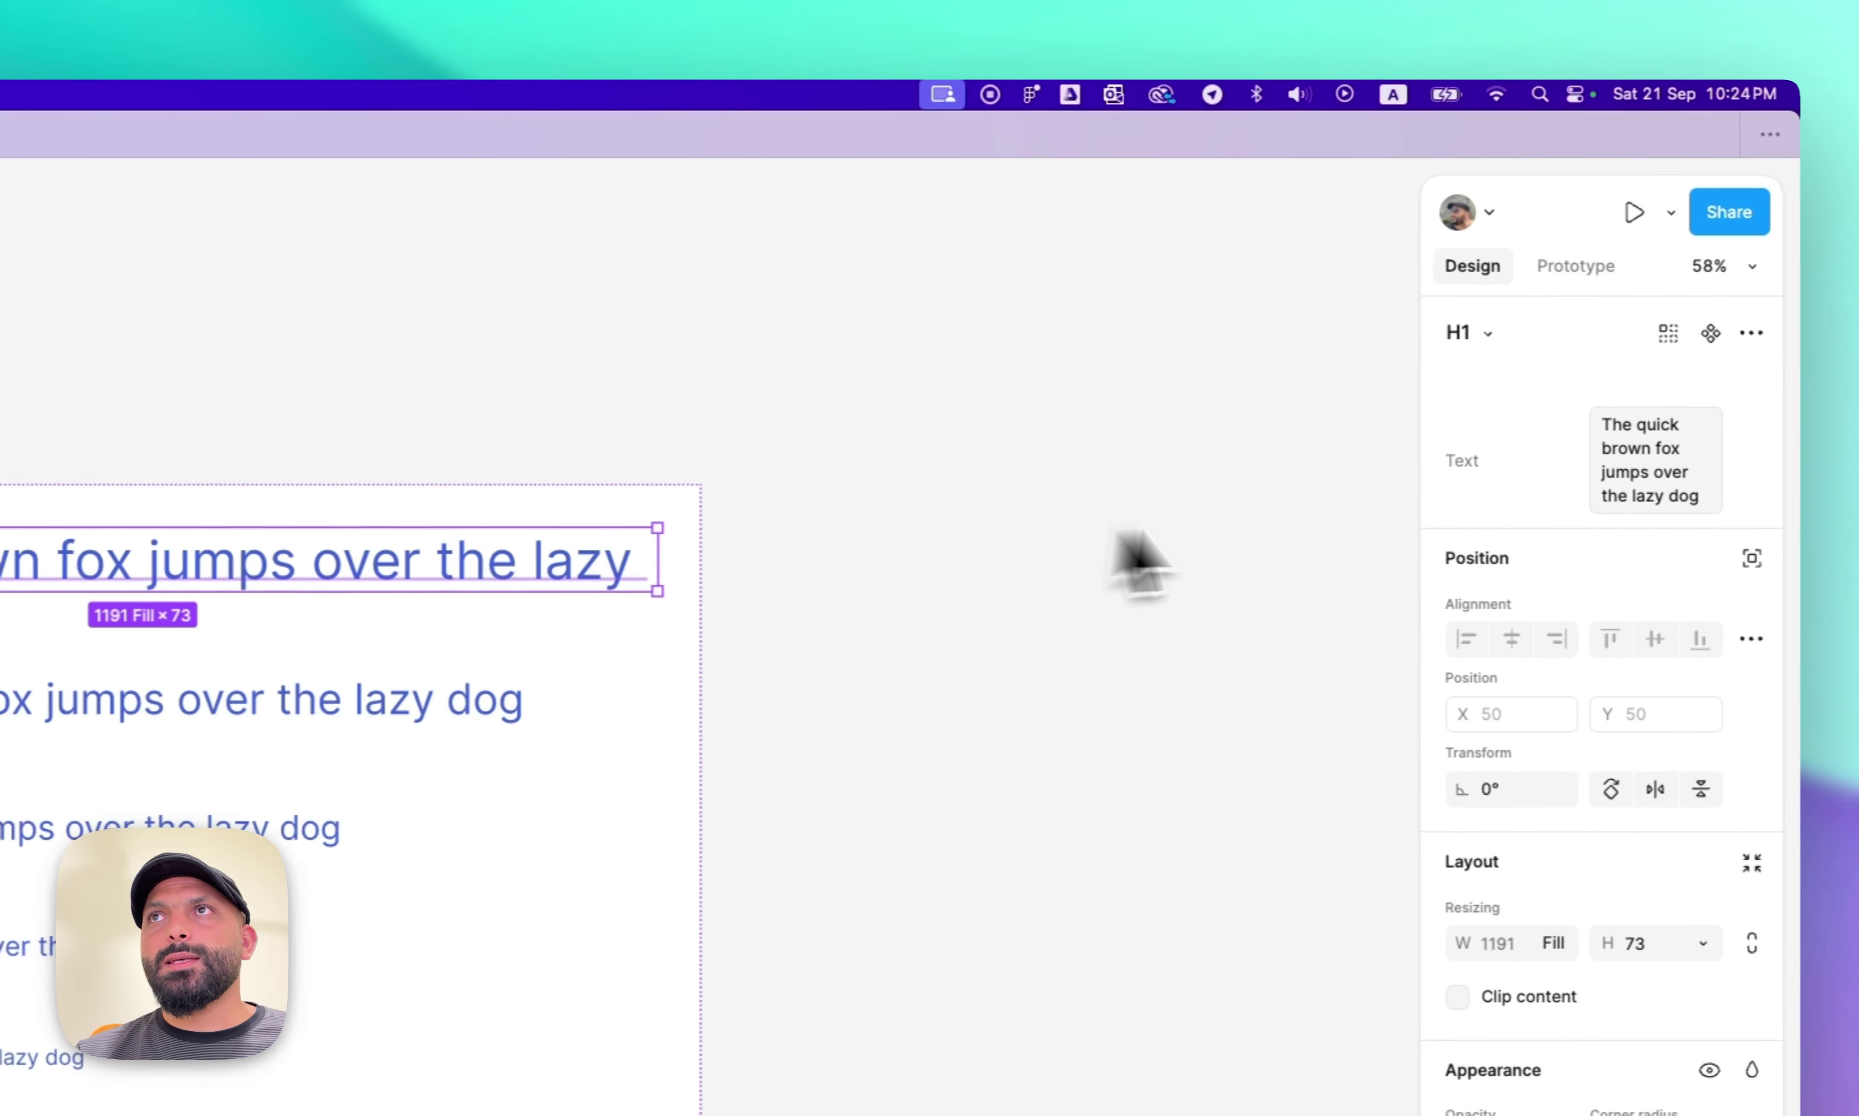
pyautogui.click(1643, 471)
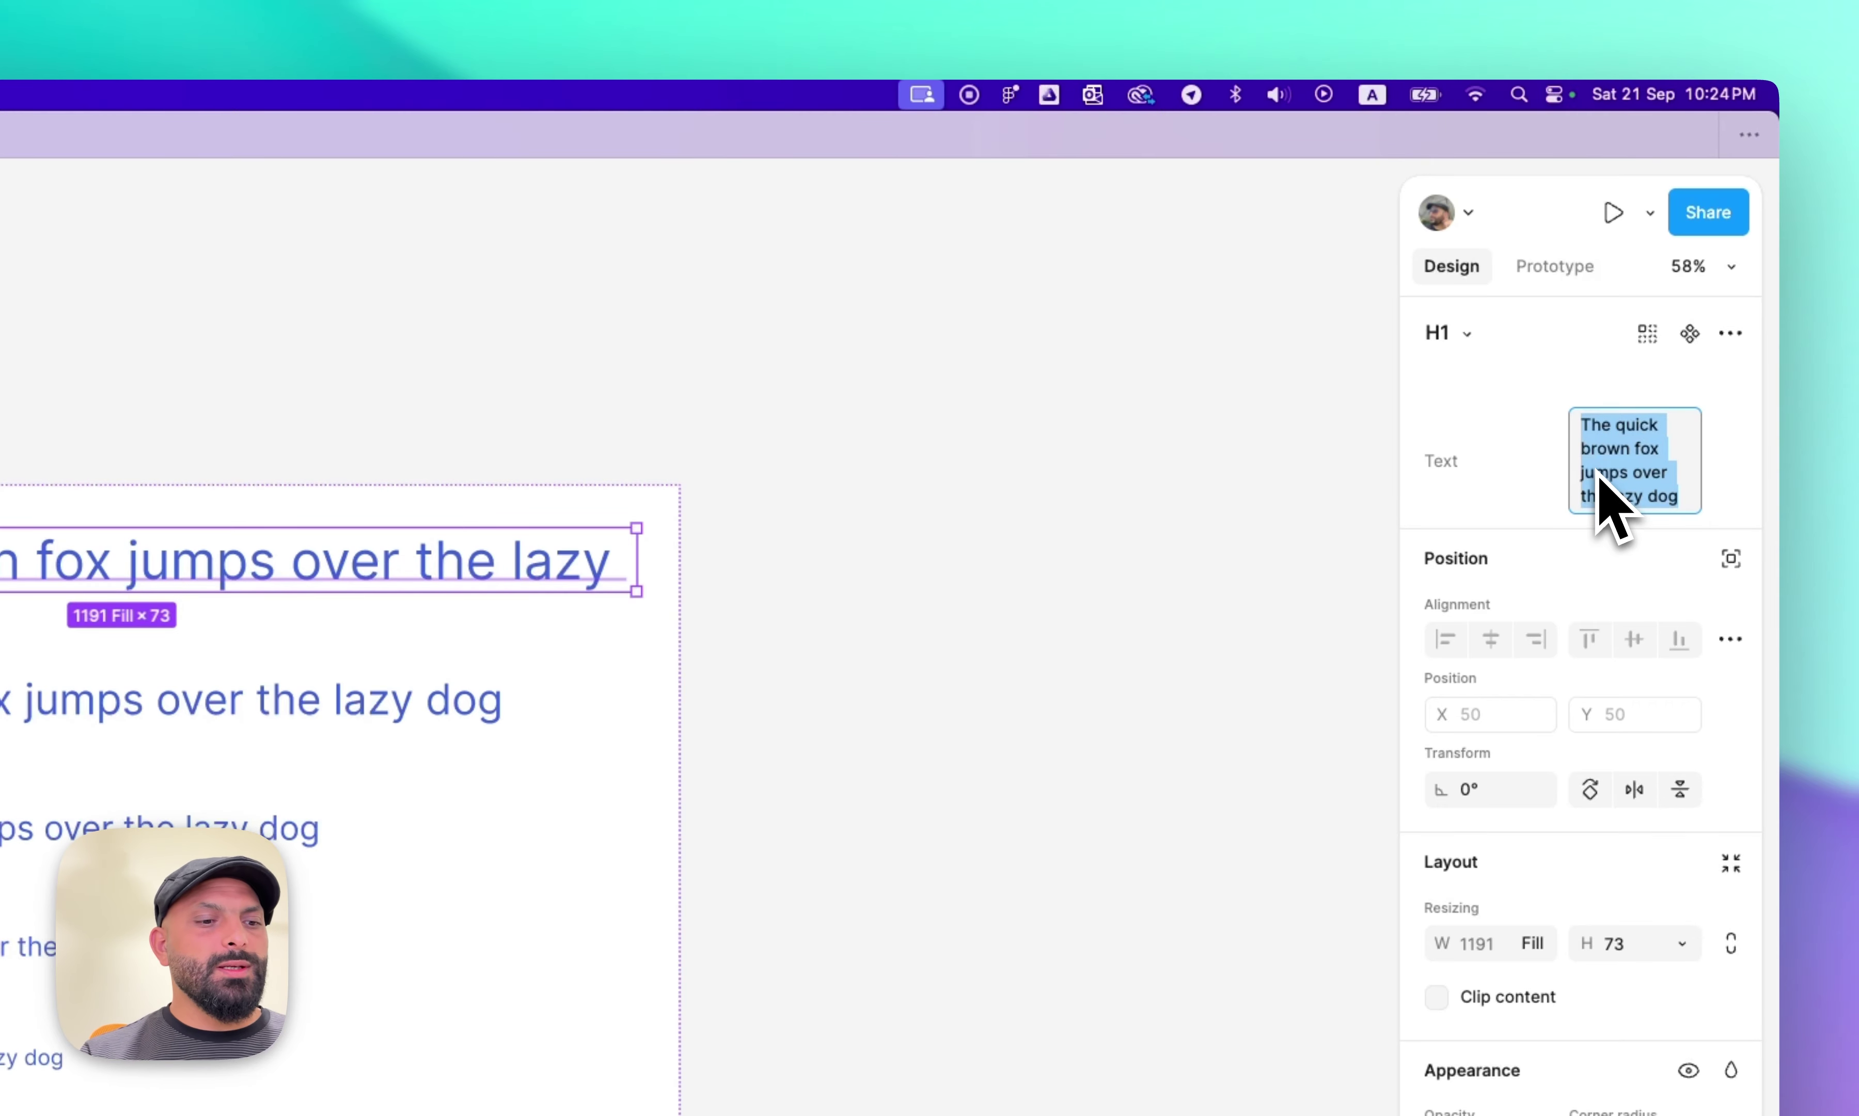
pyautogui.write('this is my')
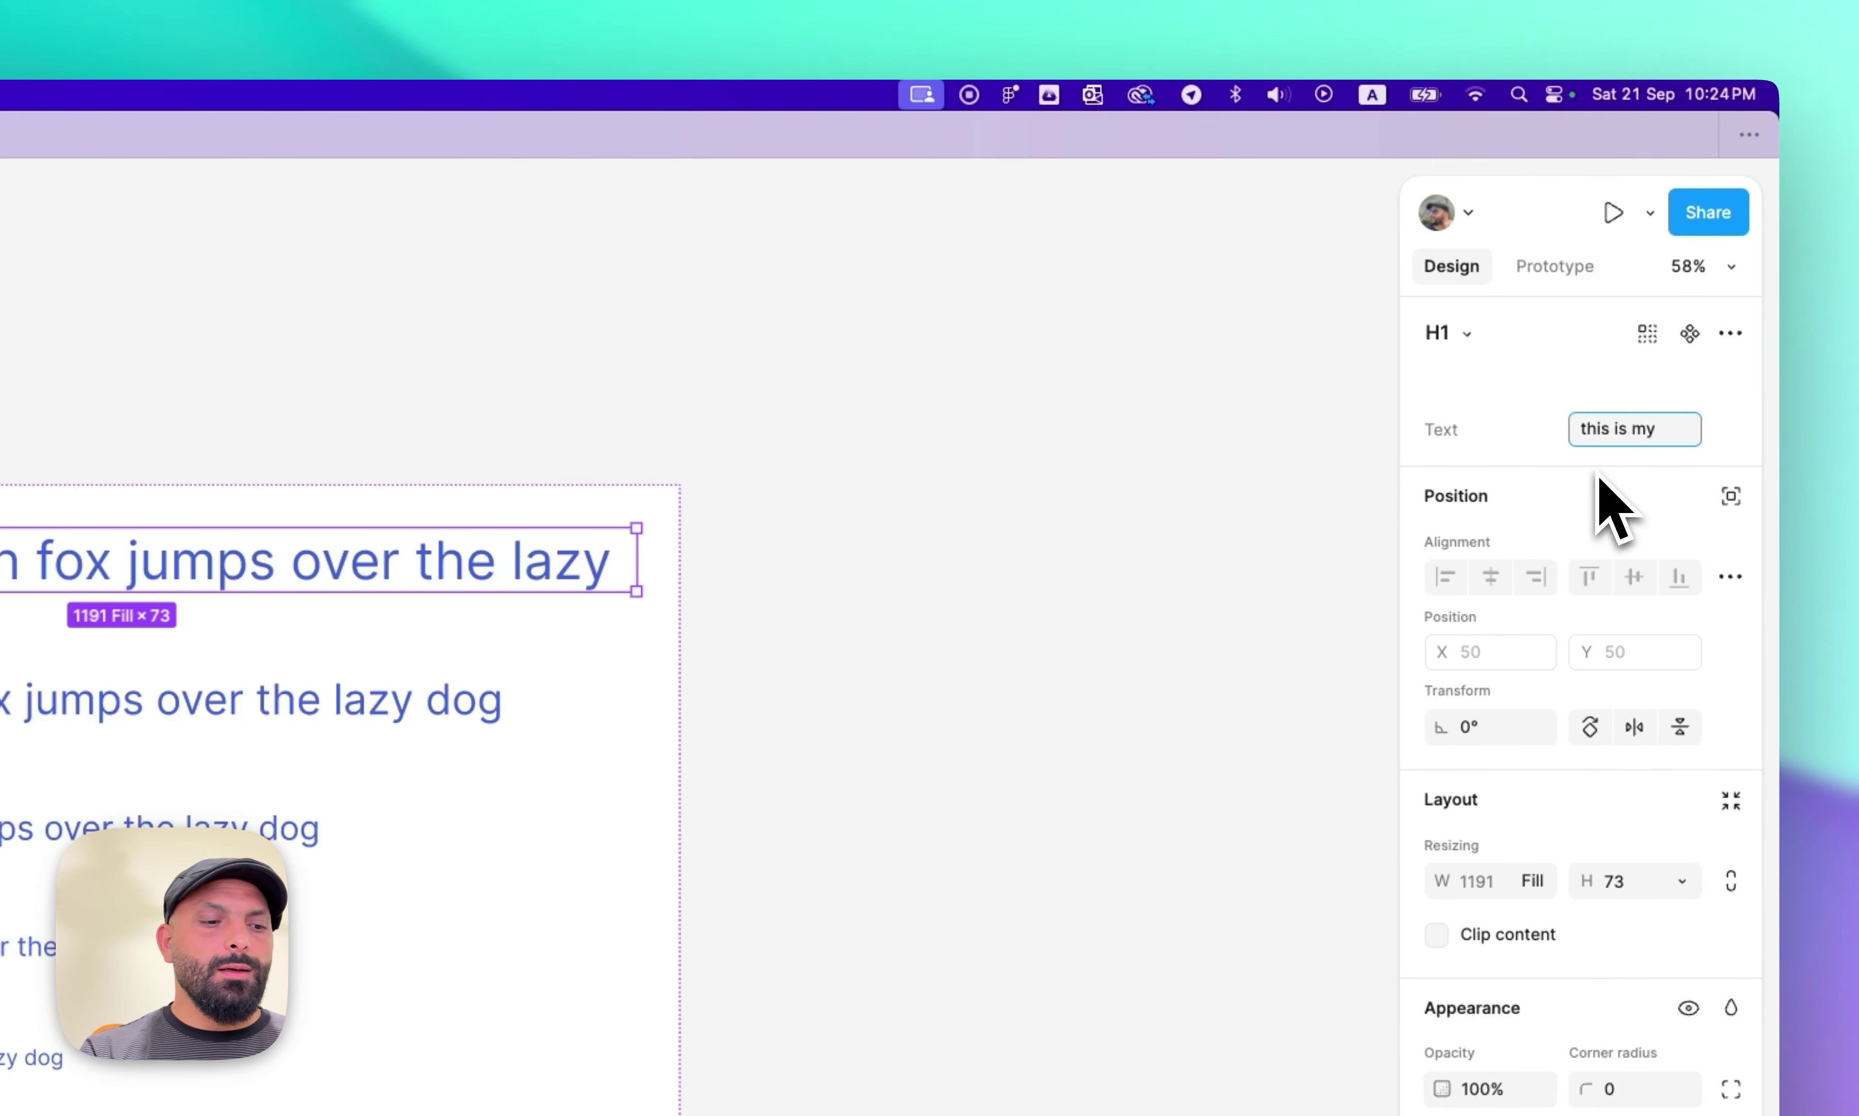
pyautogui.write(' new c')
pyautogui.press('BackSpace')
pyautogui.write('new contewnt')
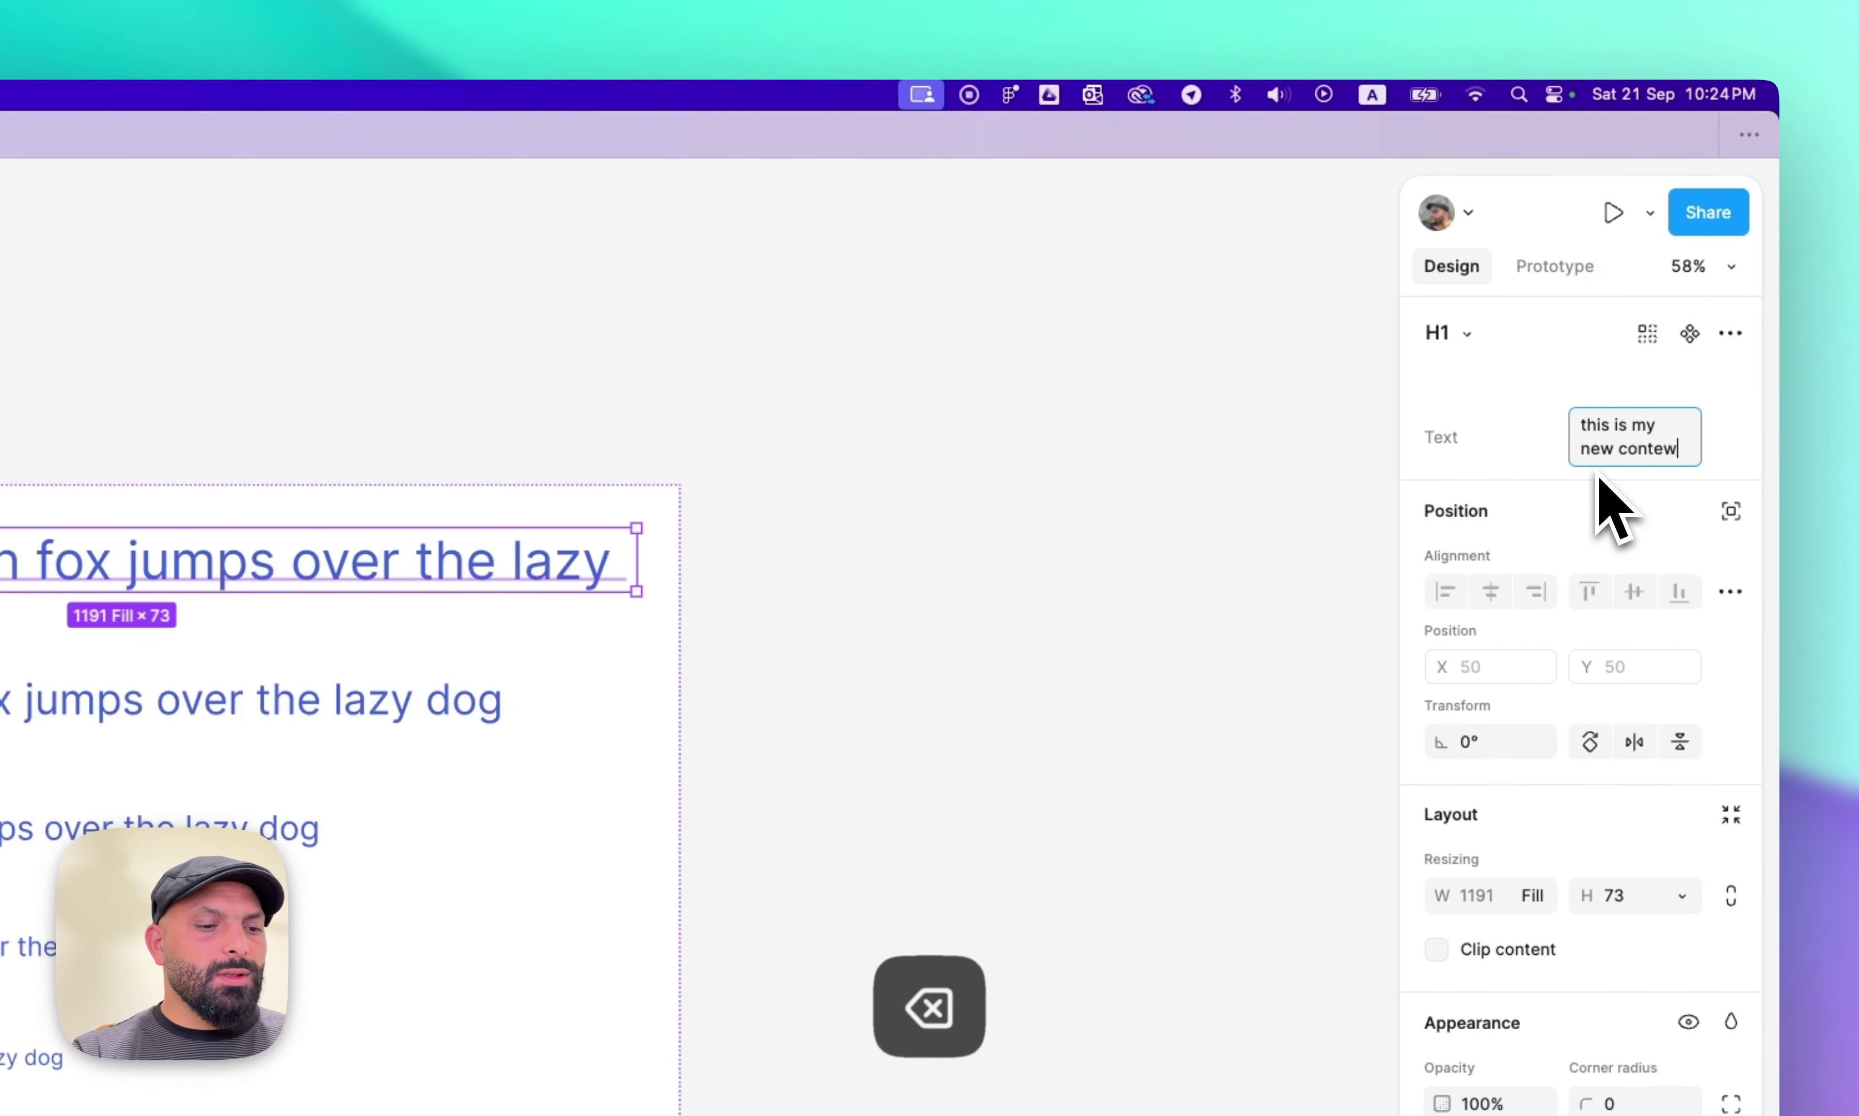
pyautogui.press('BackSpace')
pyautogui.press('BackSpace')
pyautogui.press('BackSpace')
pyautogui.press('BackSpace')
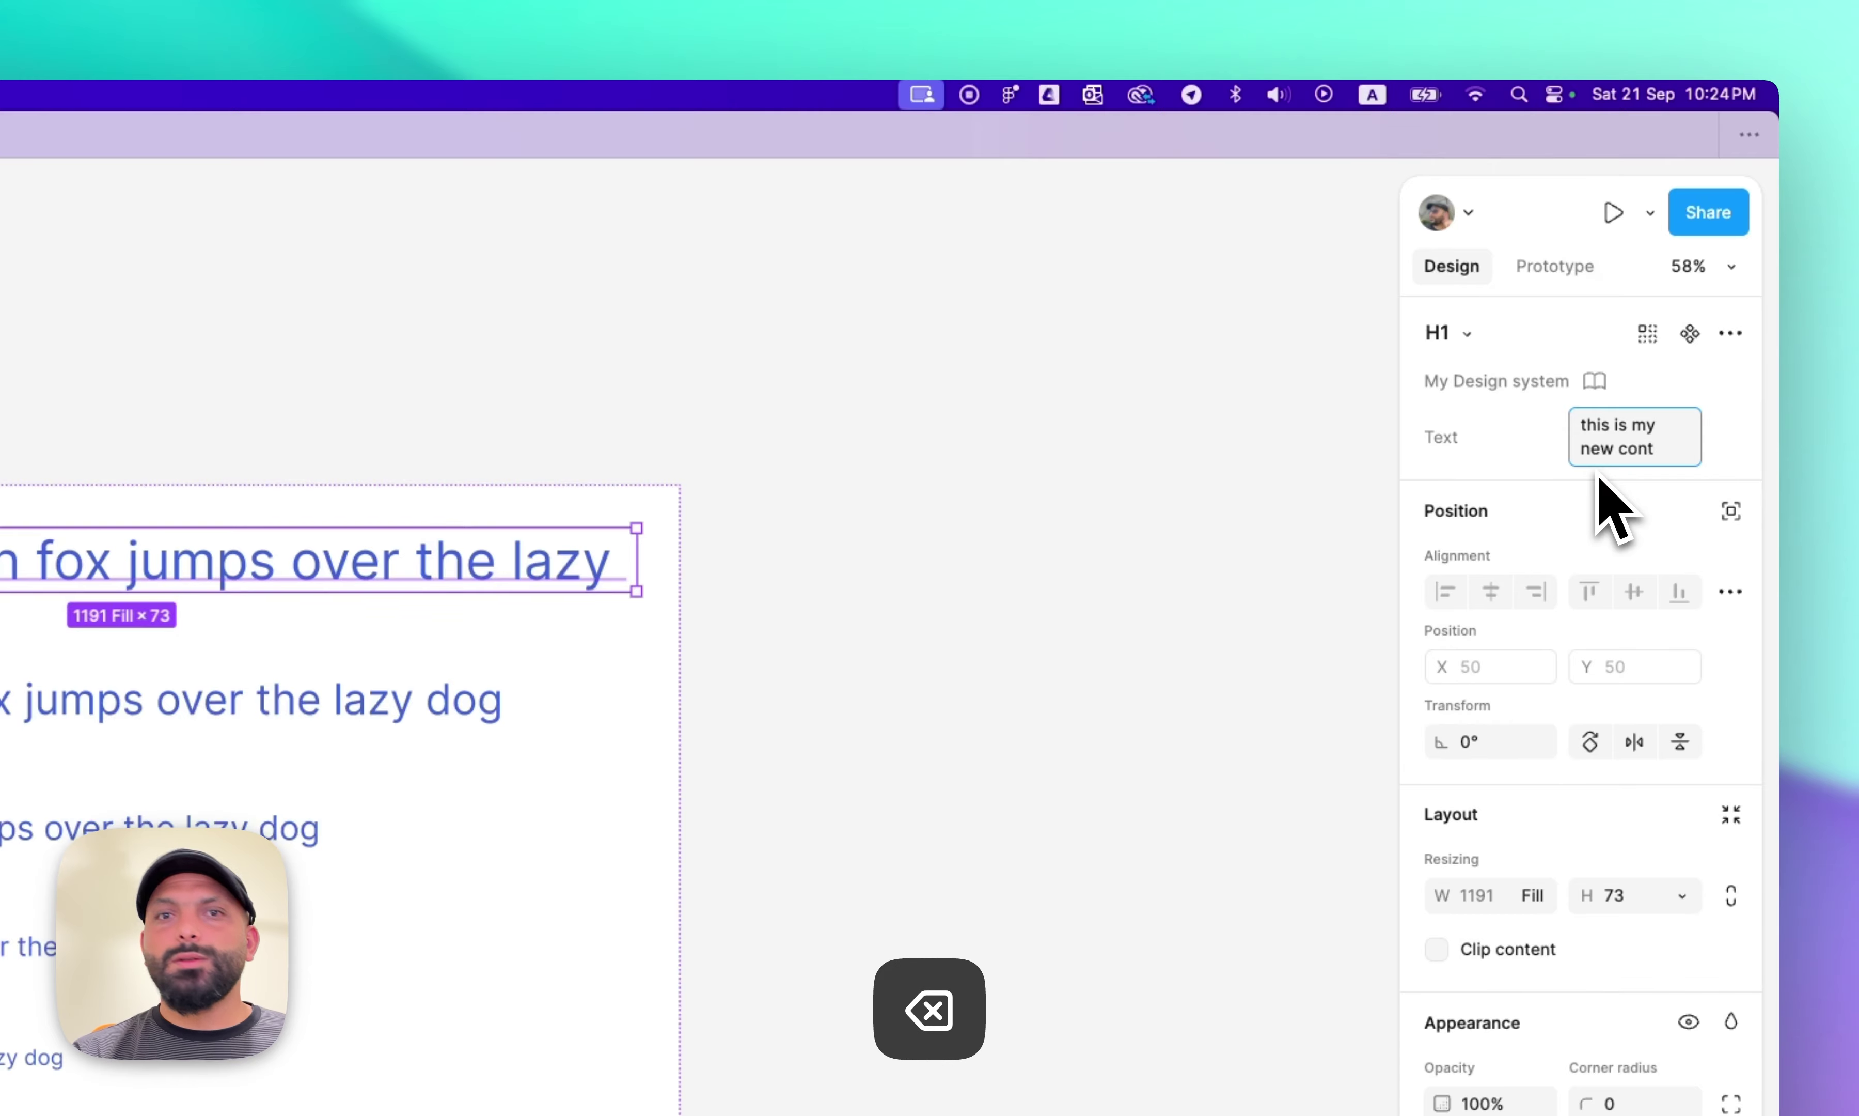
pyautogui.write('ent')
# Copy the H1 instance's Text property value and paste it repeatedly into the same property to make a multi-line heading.
pyautogui.press('super+a')
pyautogui.press('super+c')
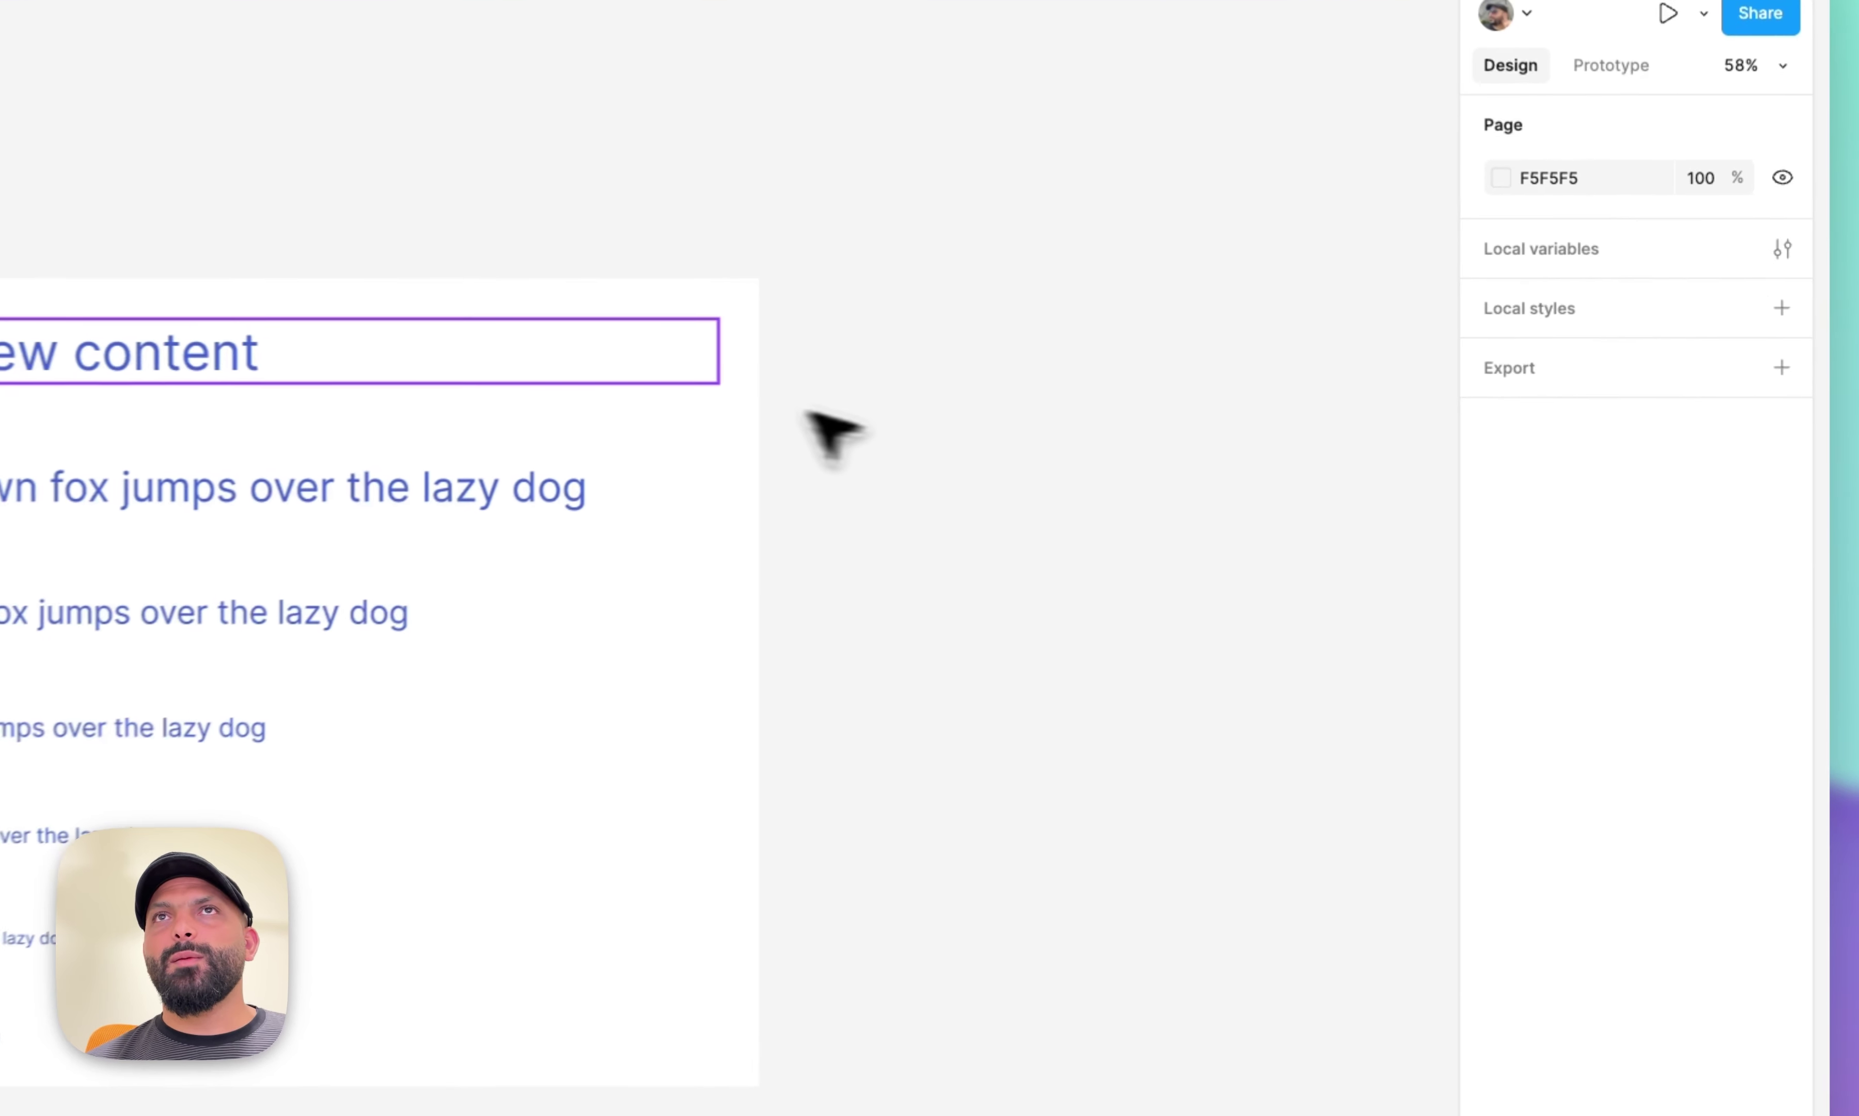
pyautogui.click(1543, 569)
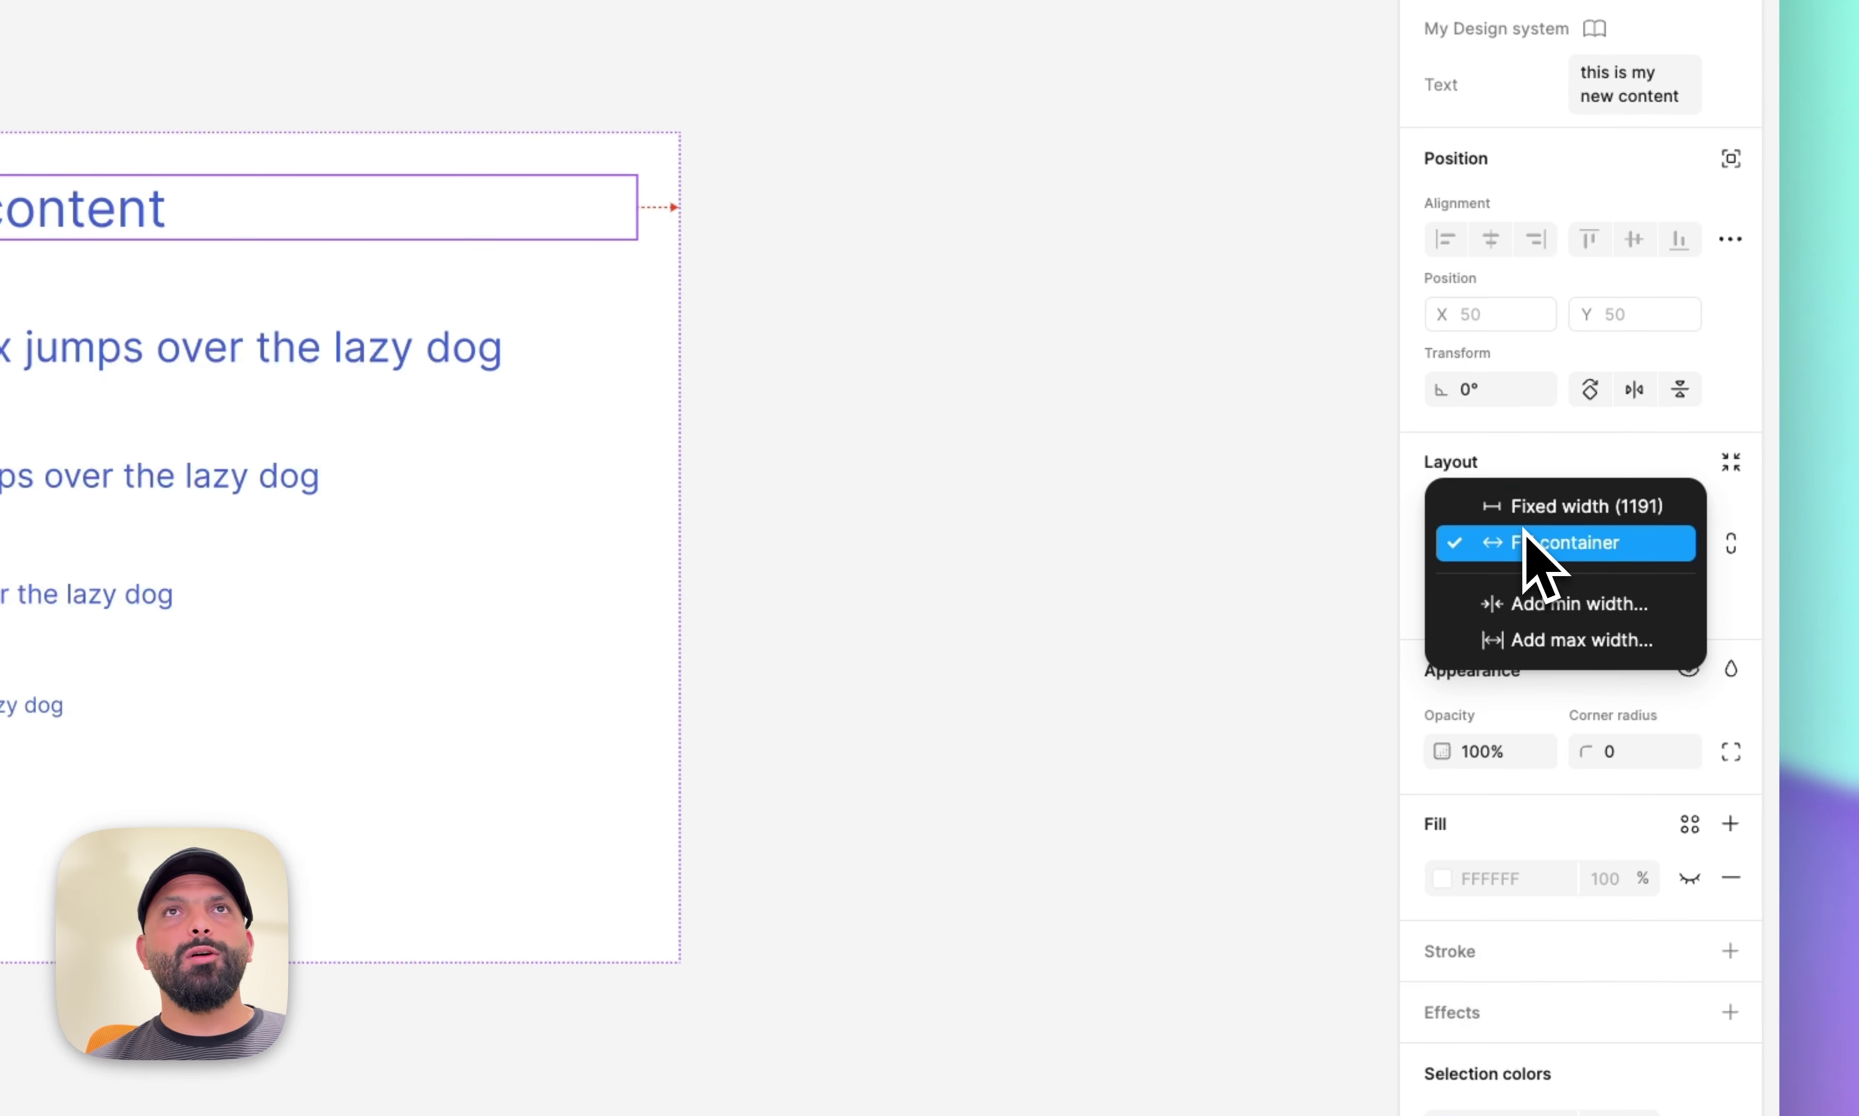
pyautogui.press('Escape')
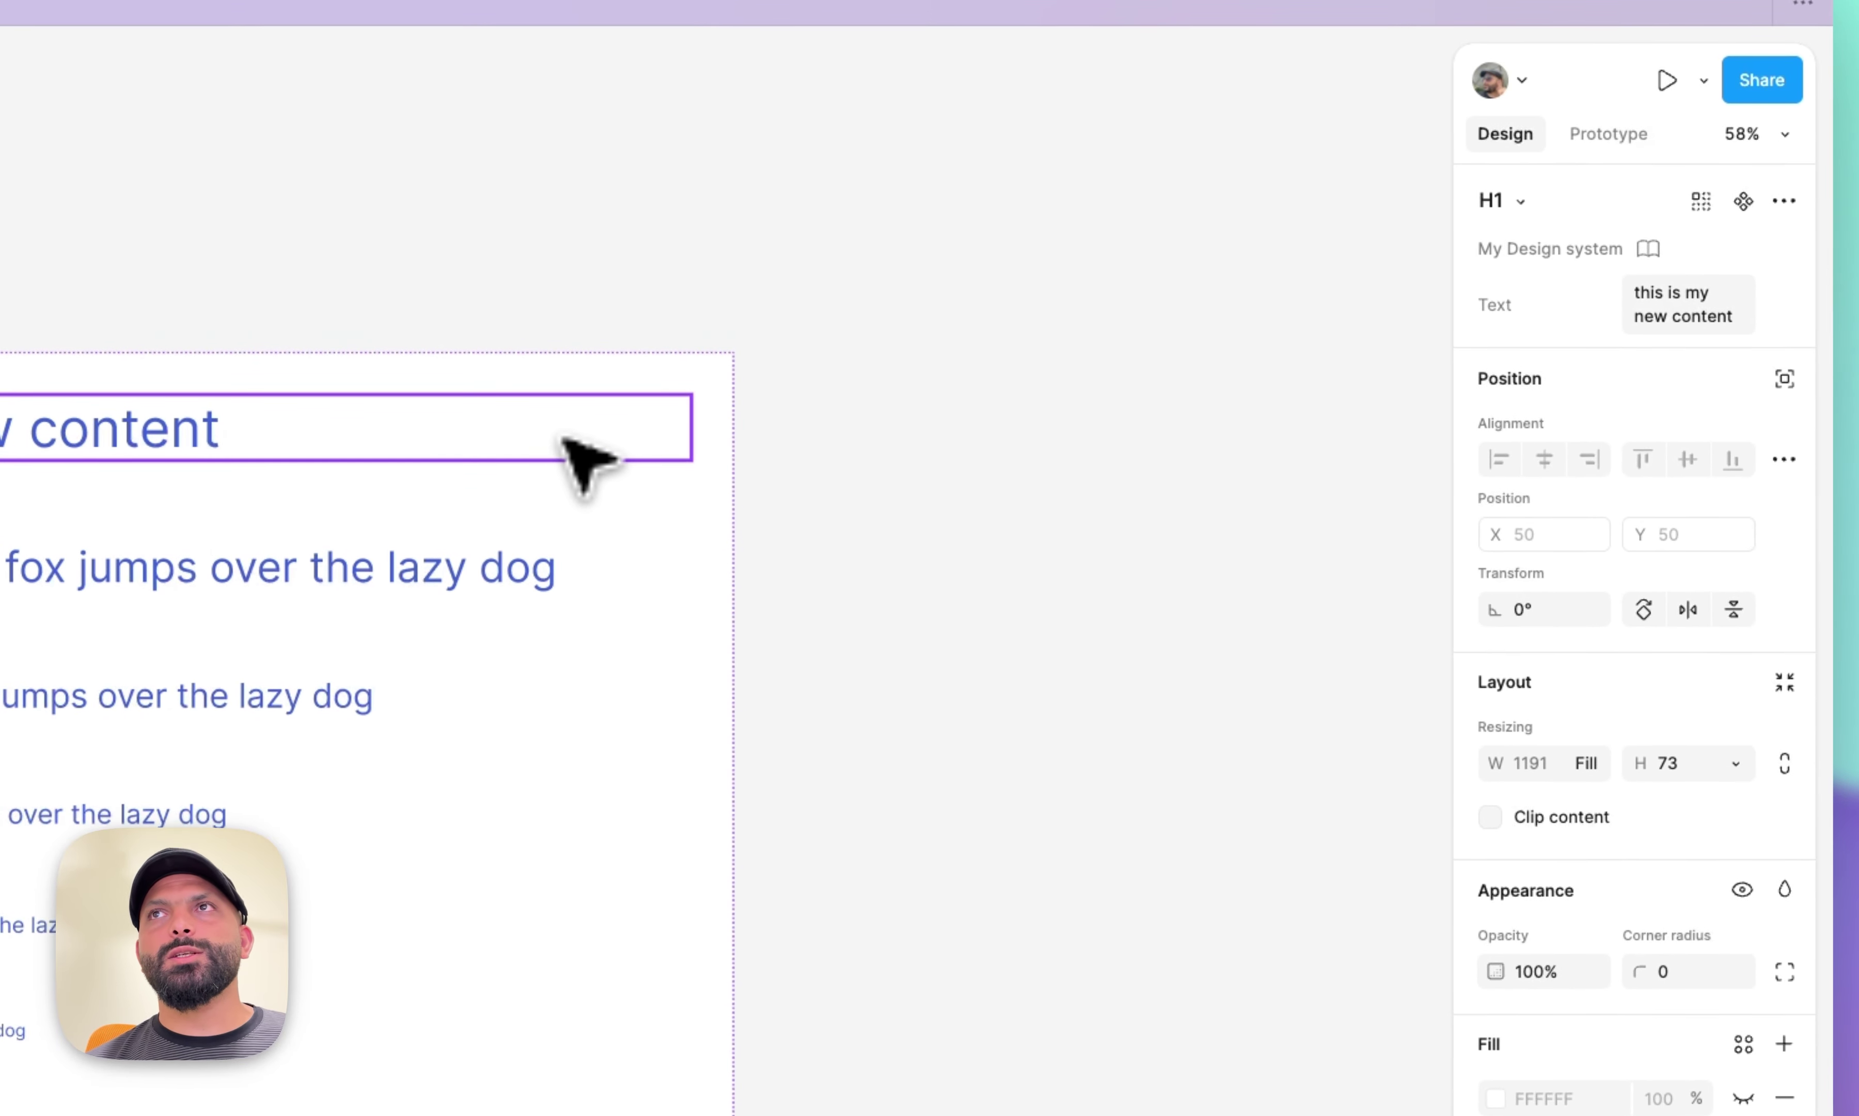
pyautogui.click(1652, 313)
pyautogui.hotkey('ctrl', 'v')
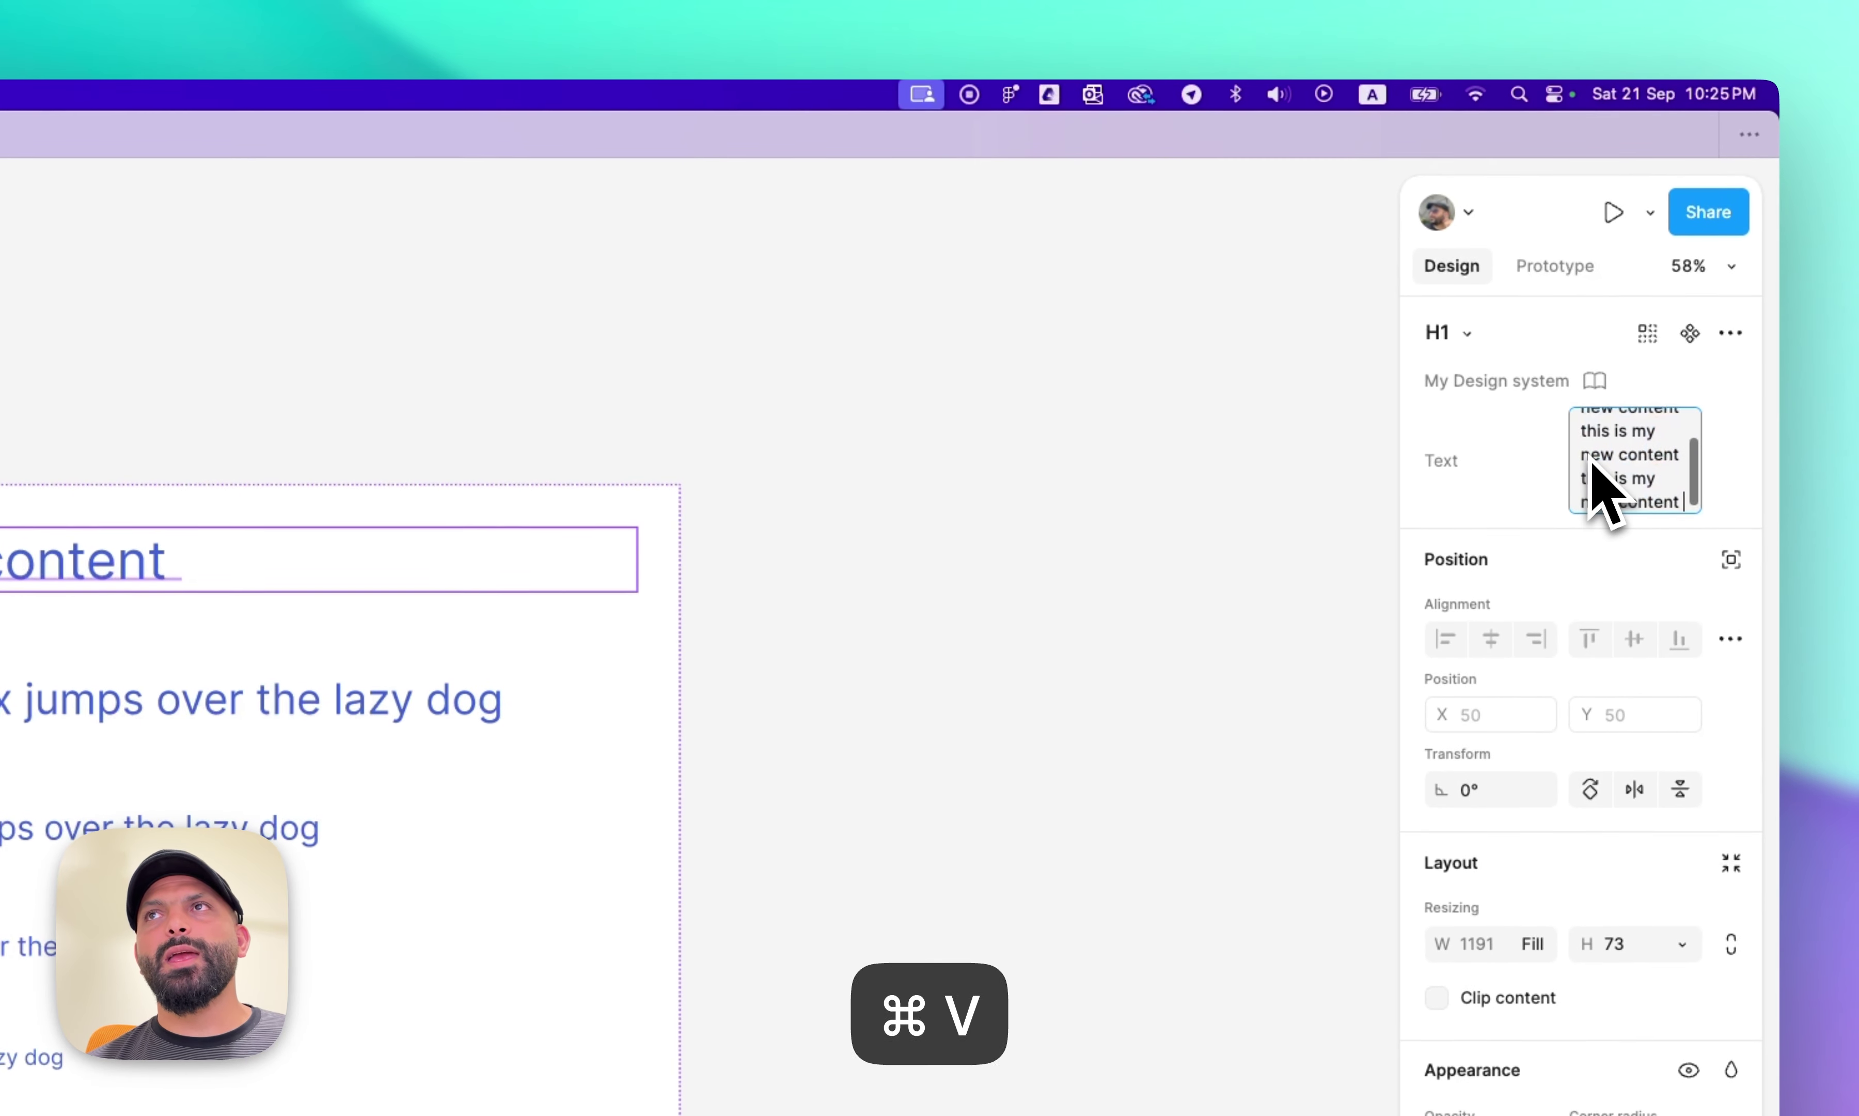
pyautogui.press('super+v')
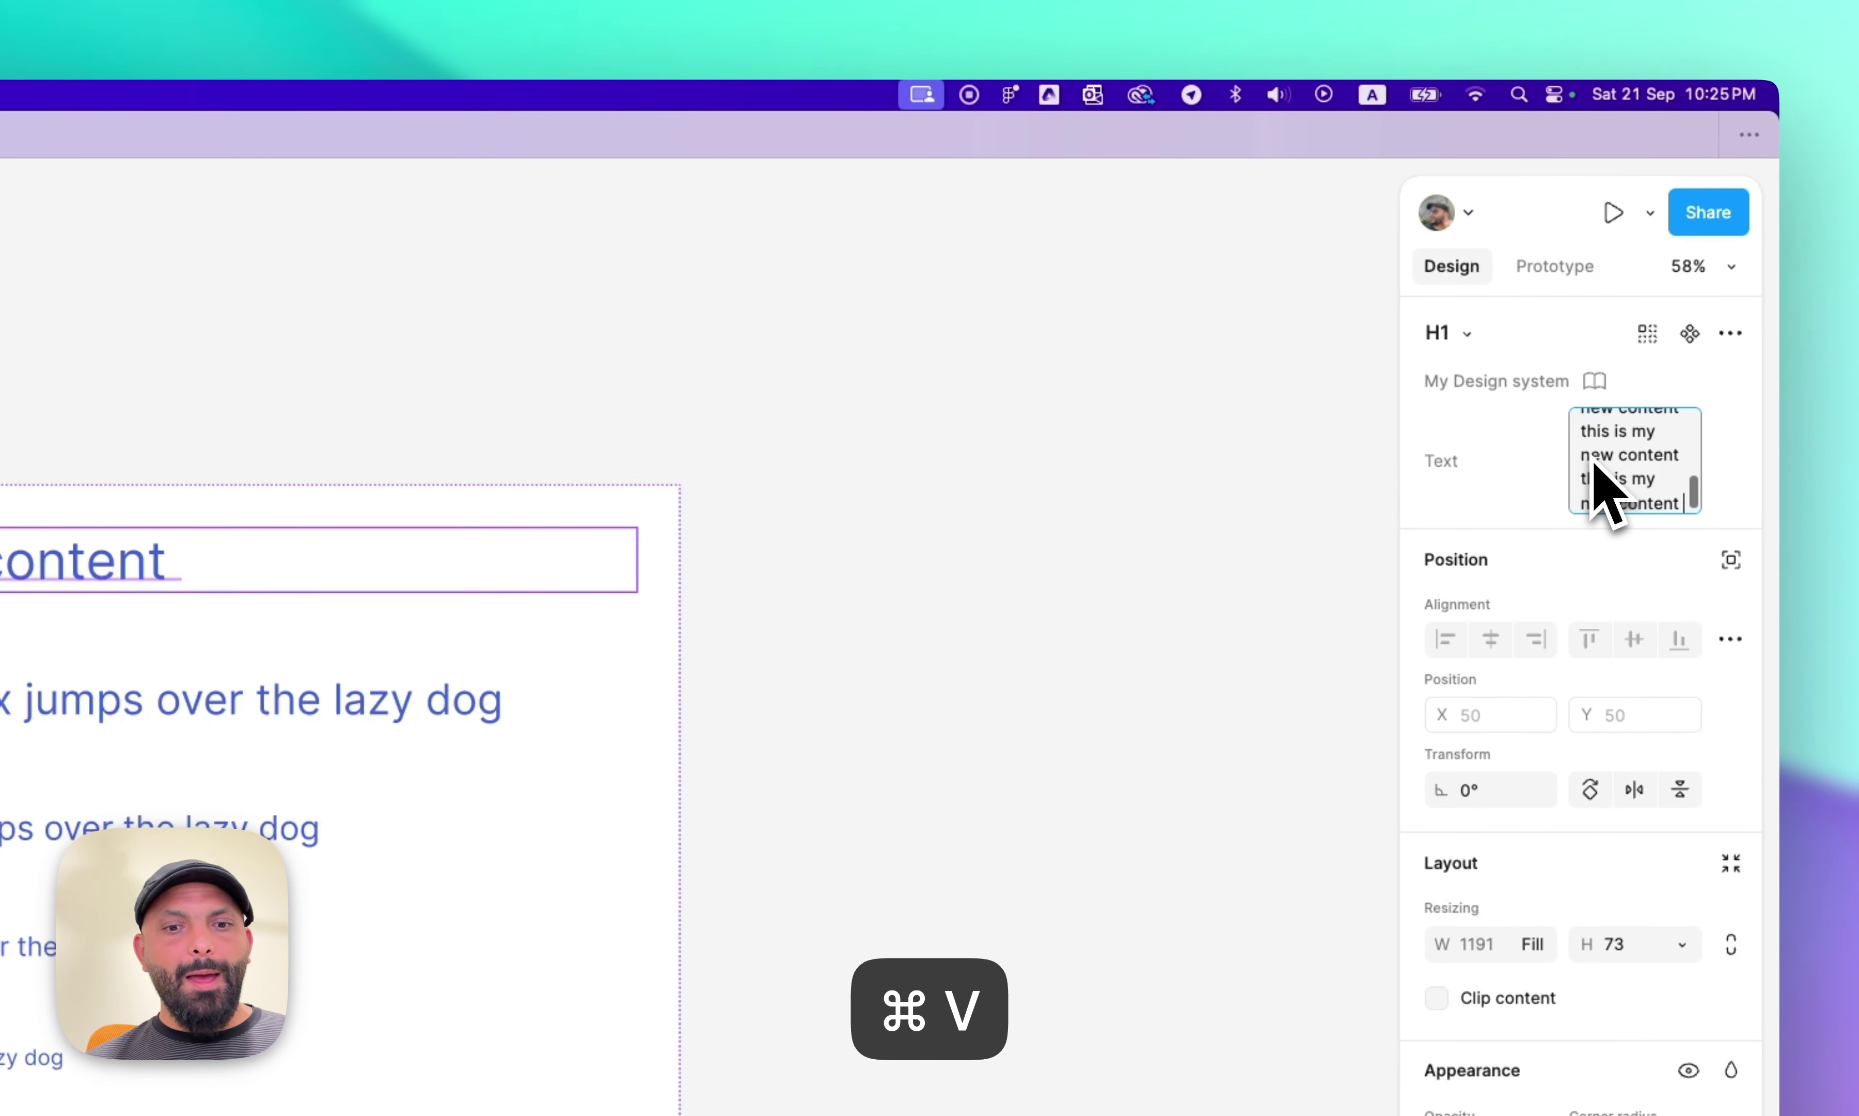
pyautogui.click(1245, 562)
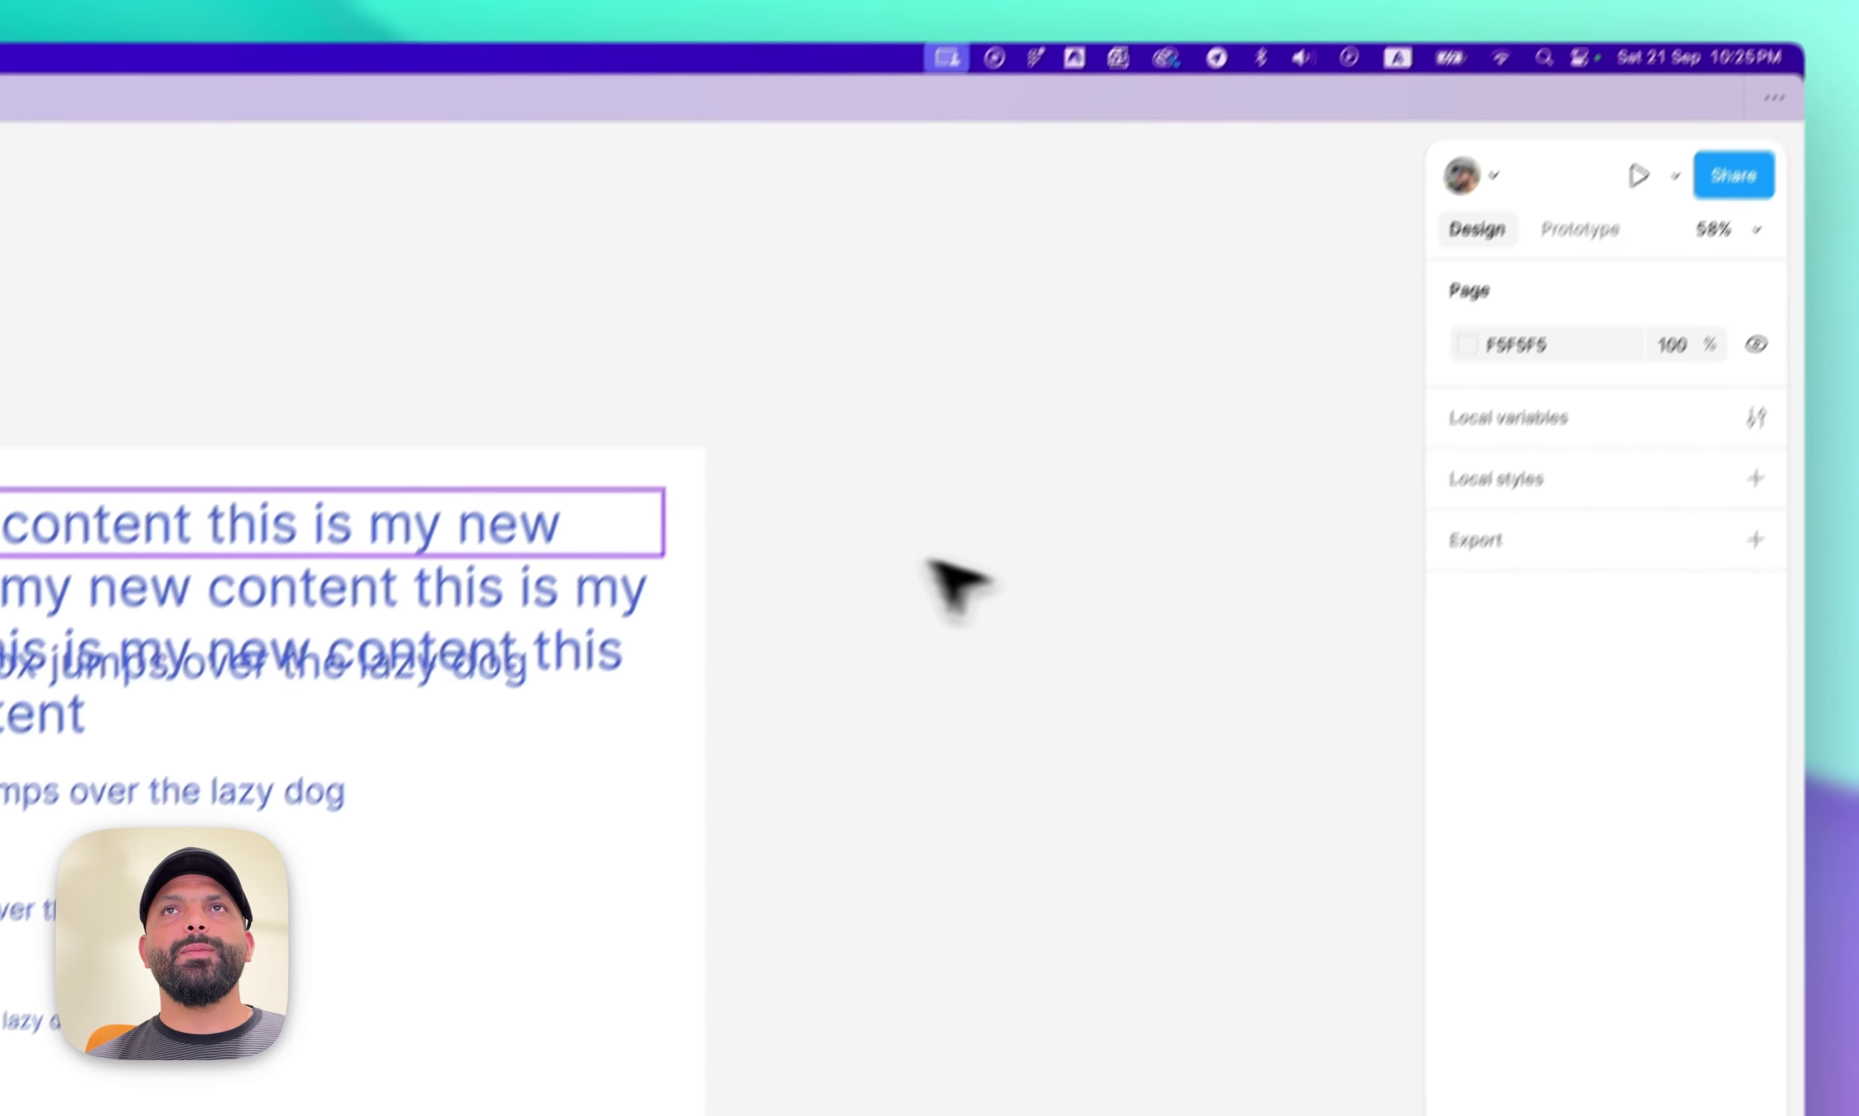
# Try setting the H1 instance's height to Fill container and undo it.
pyautogui.click(594, 577)
pyautogui.click(1704, 904)
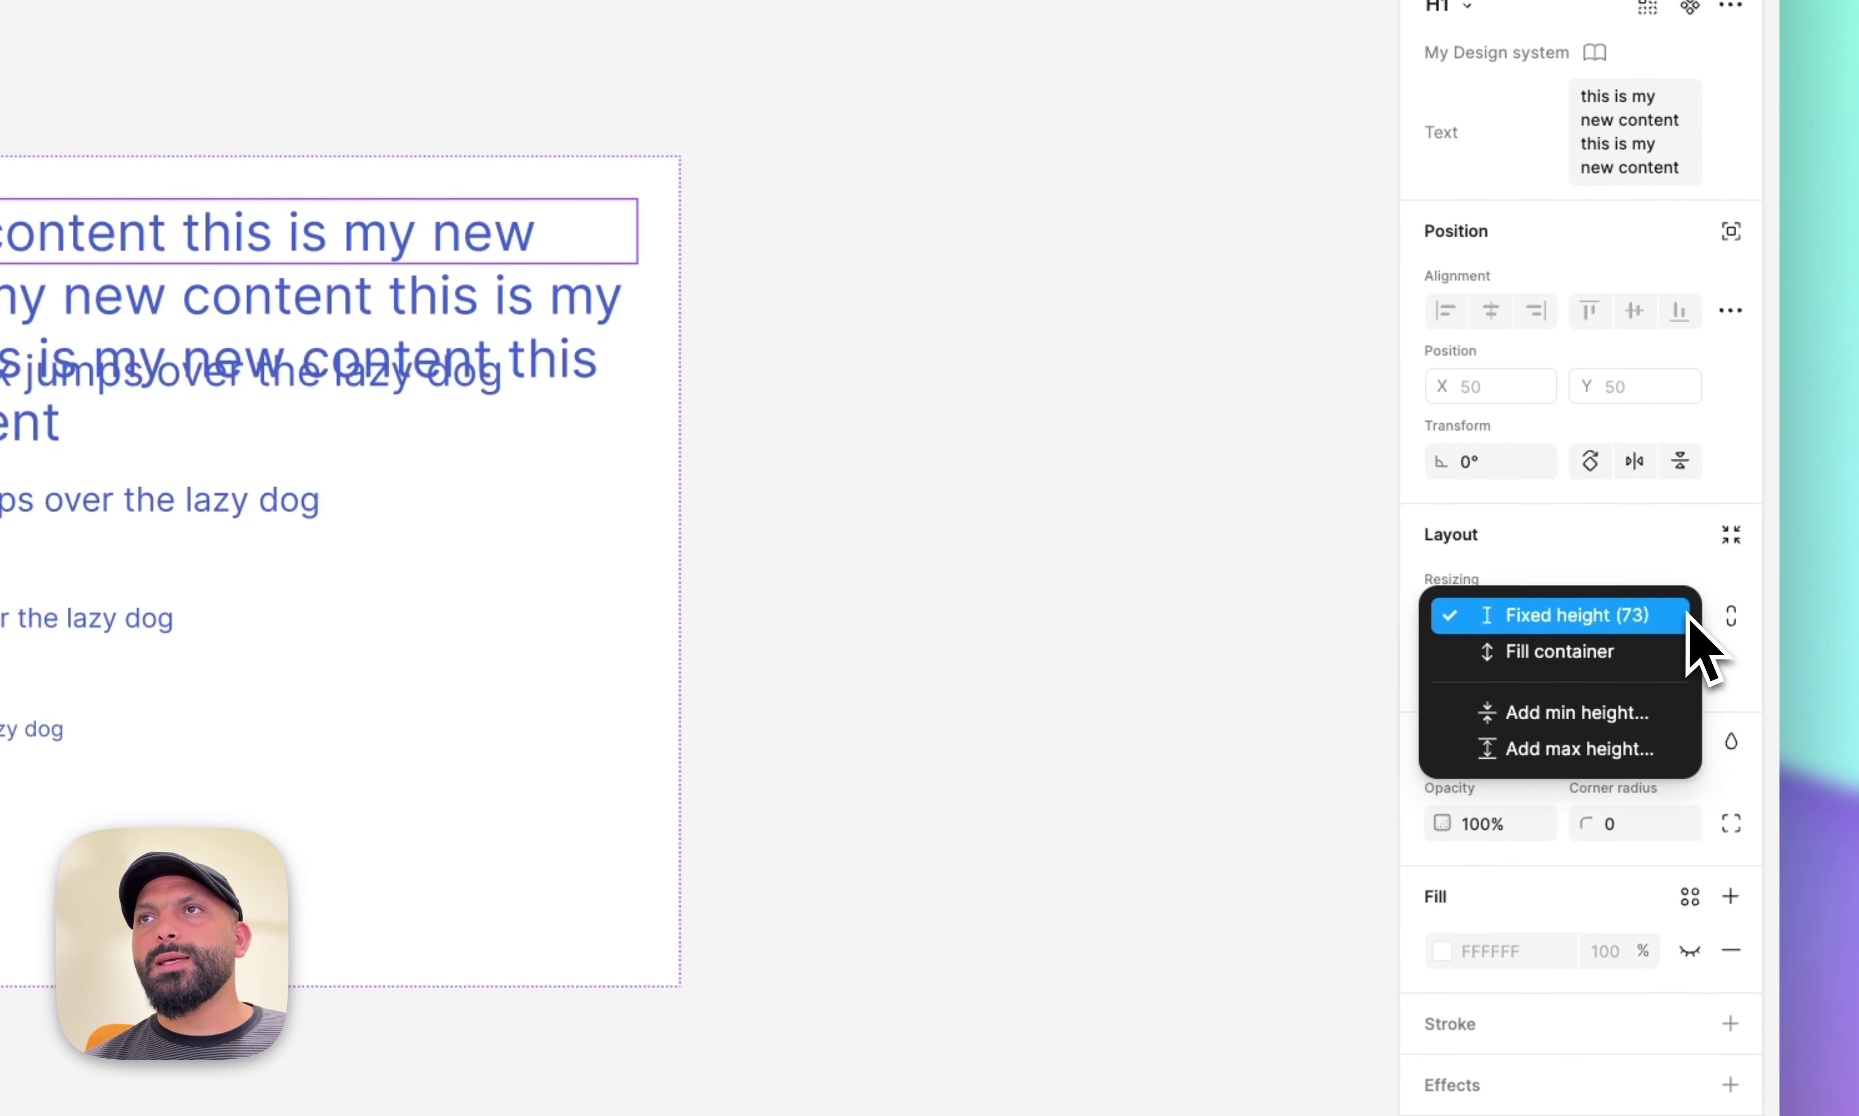
pyautogui.click(1583, 662)
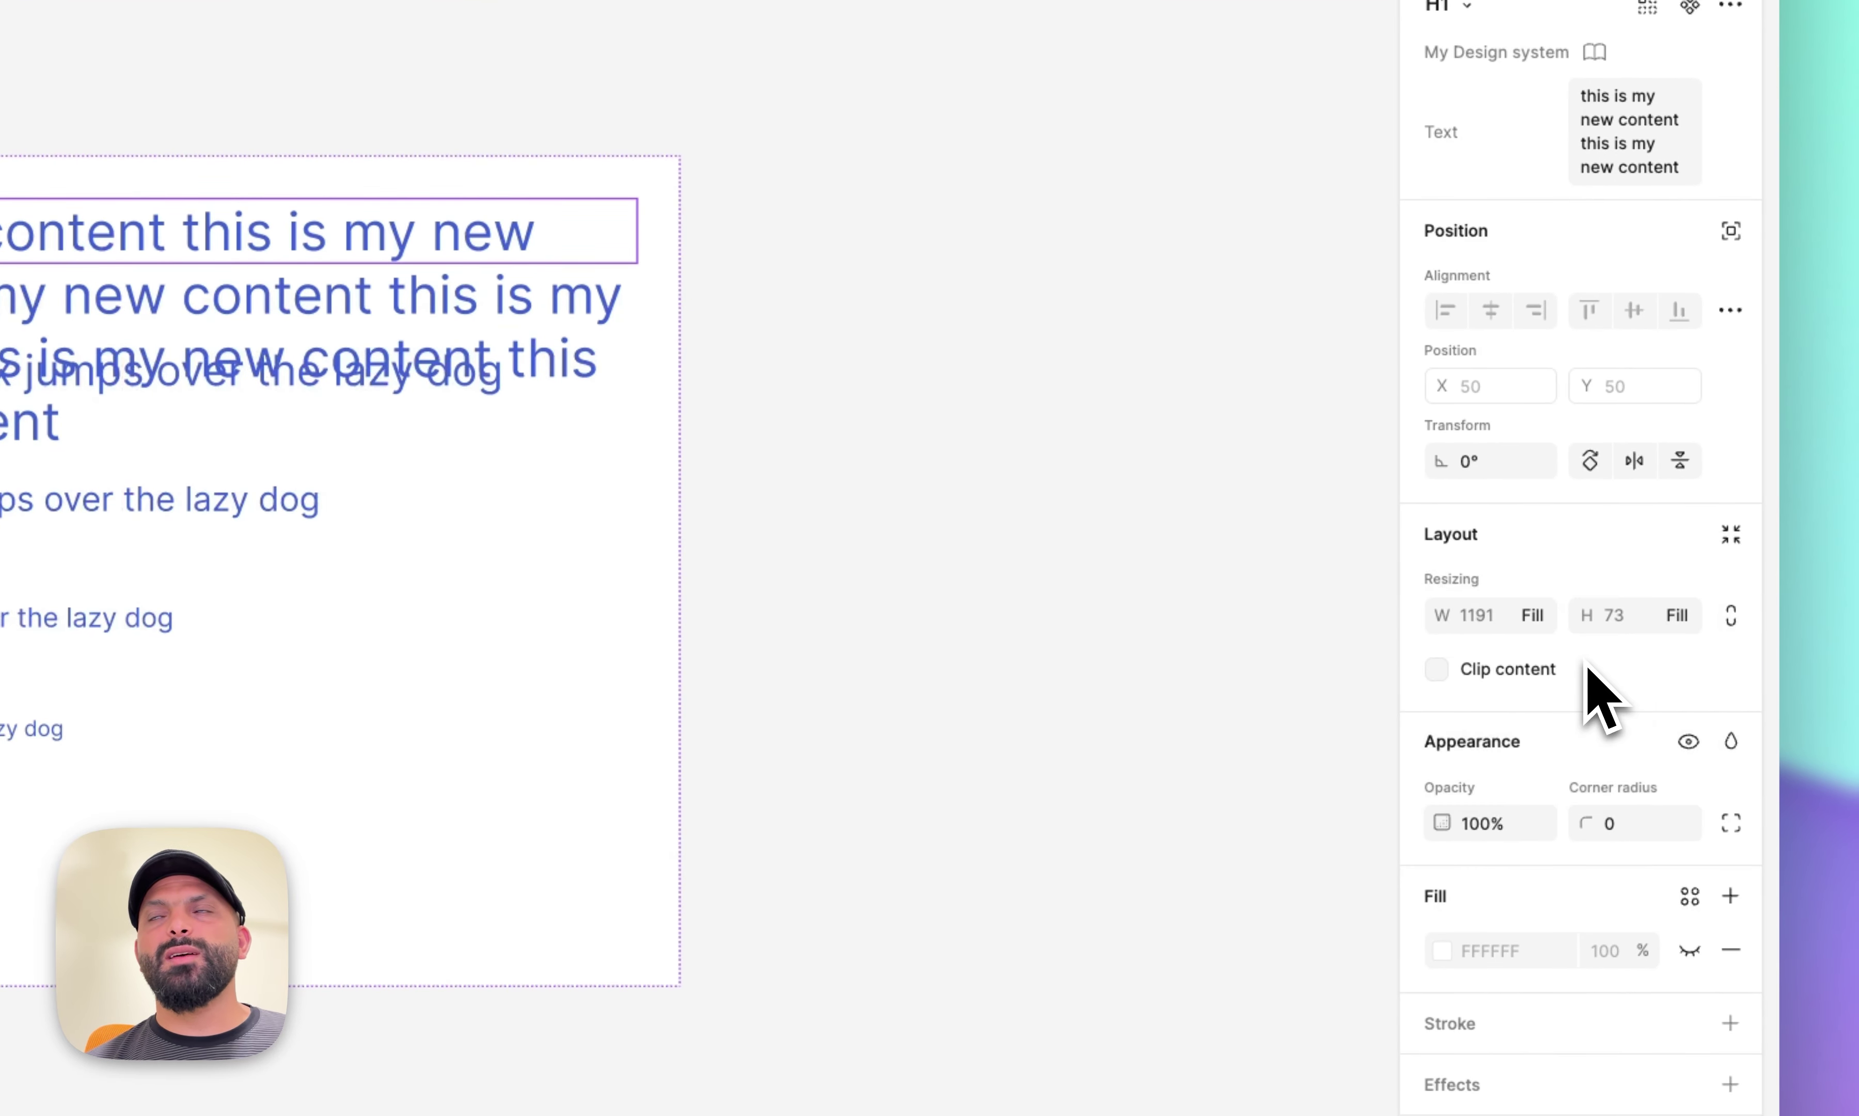
pyautogui.press('super+z')
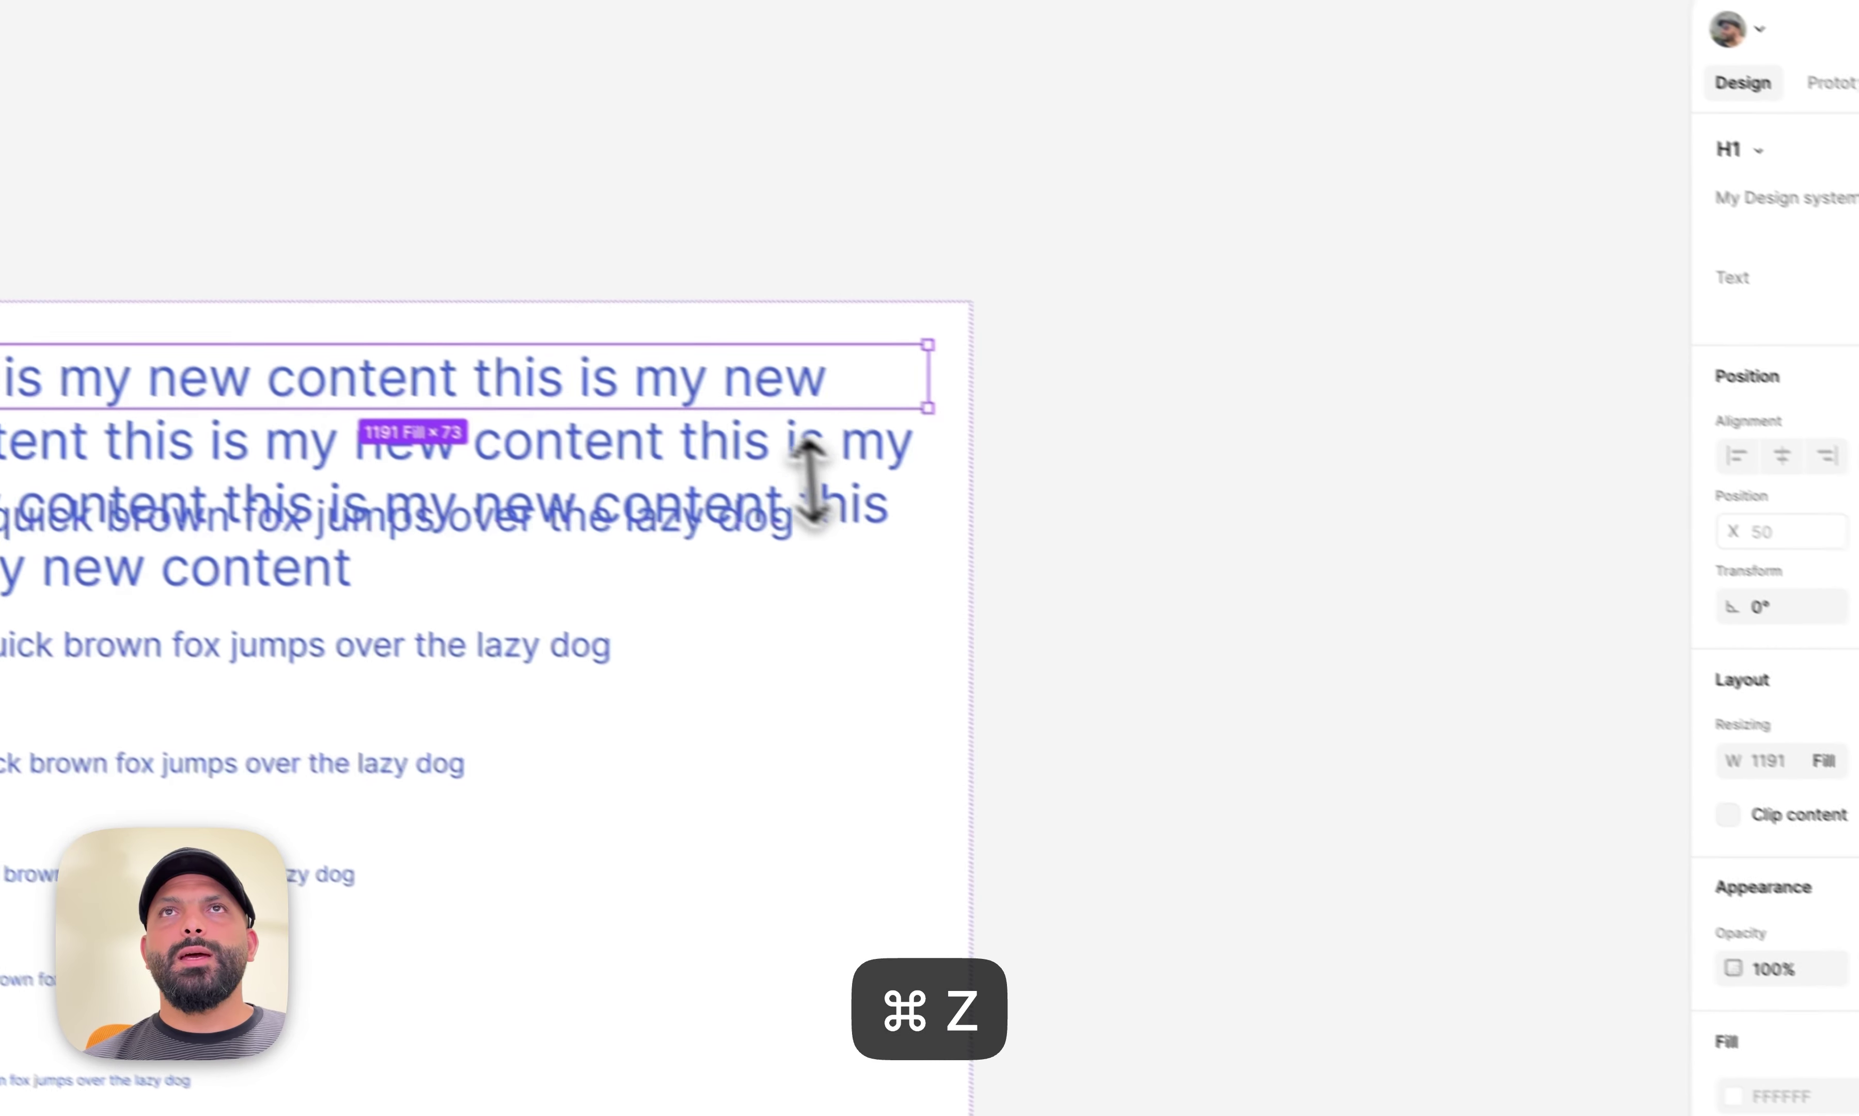
# Increase the H1 instance's height to 291 and switch to the My Design system file.
pyautogui.moveTo(404, 273); pyautogui.dragTo(393, 469)
pyautogui.moveTo(736, 640); pyautogui.dragTo(740, 628)
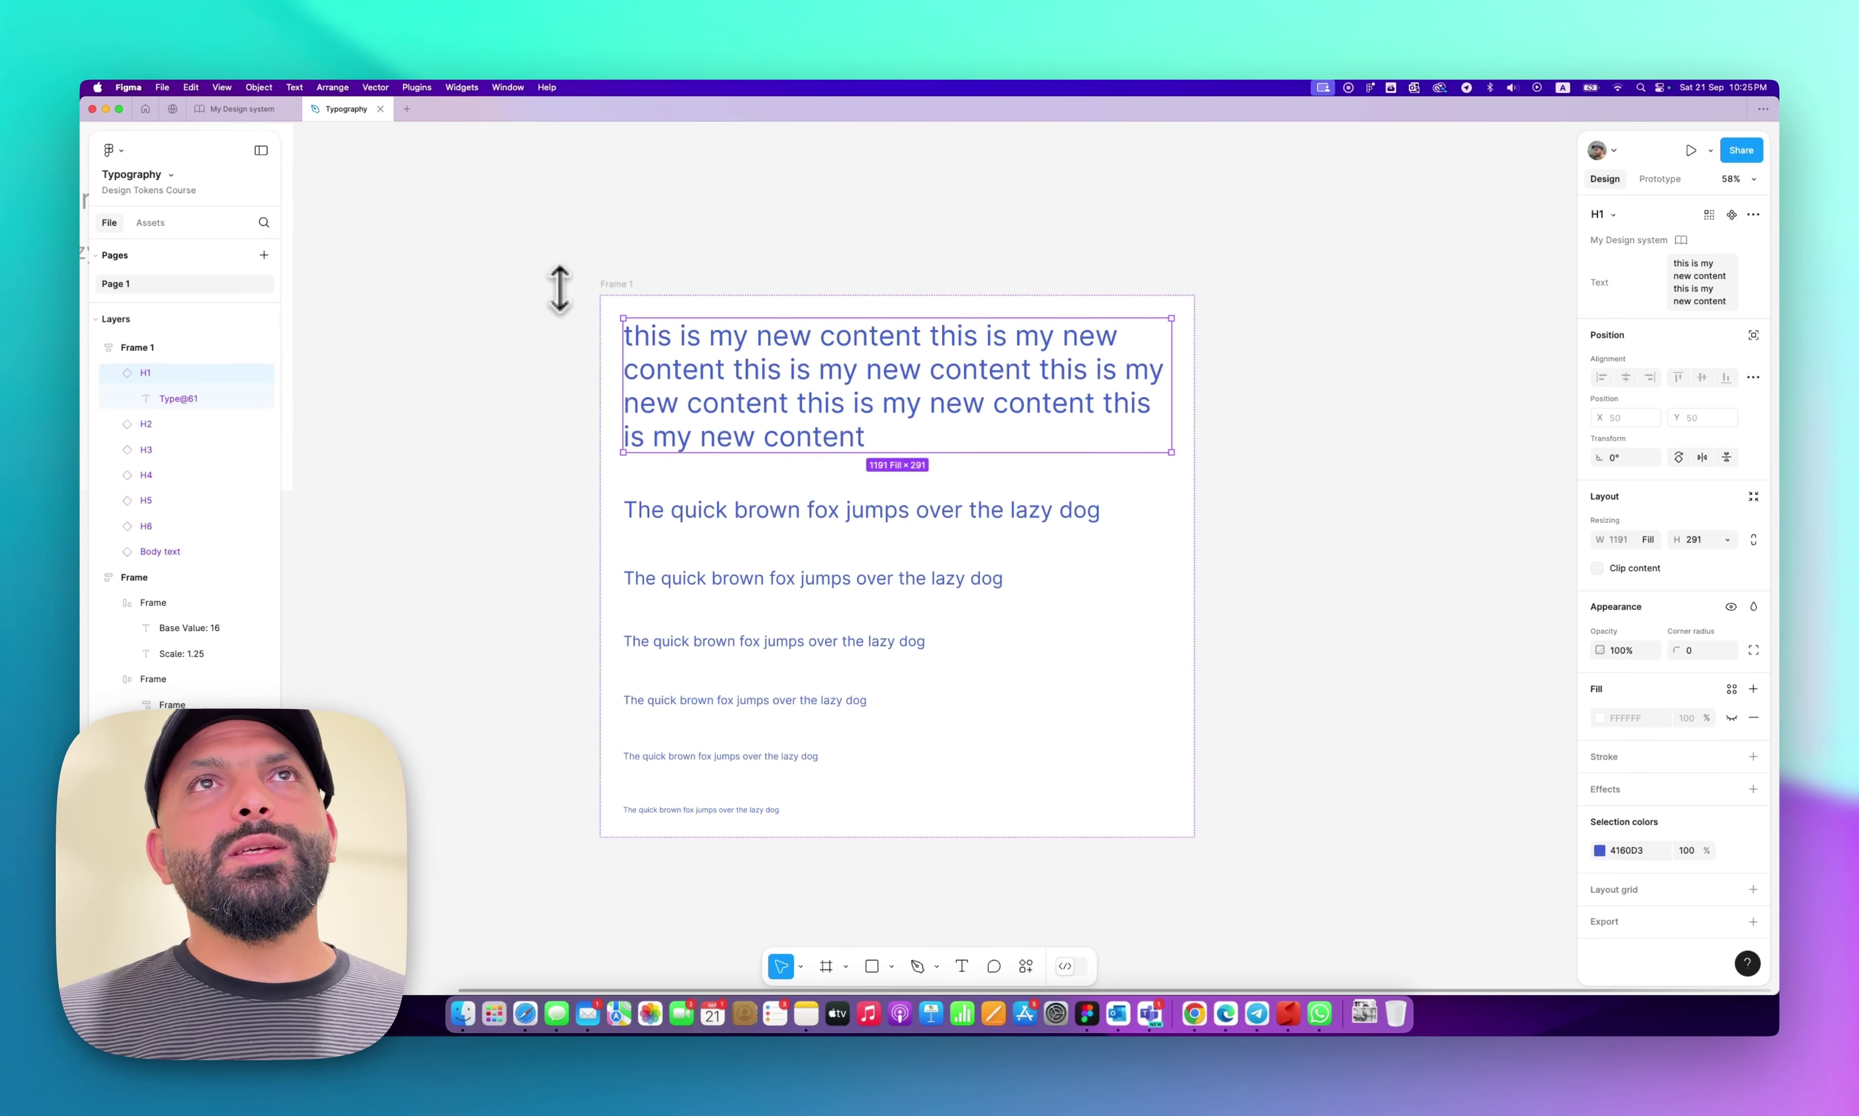
pyautogui.click(242, 109)
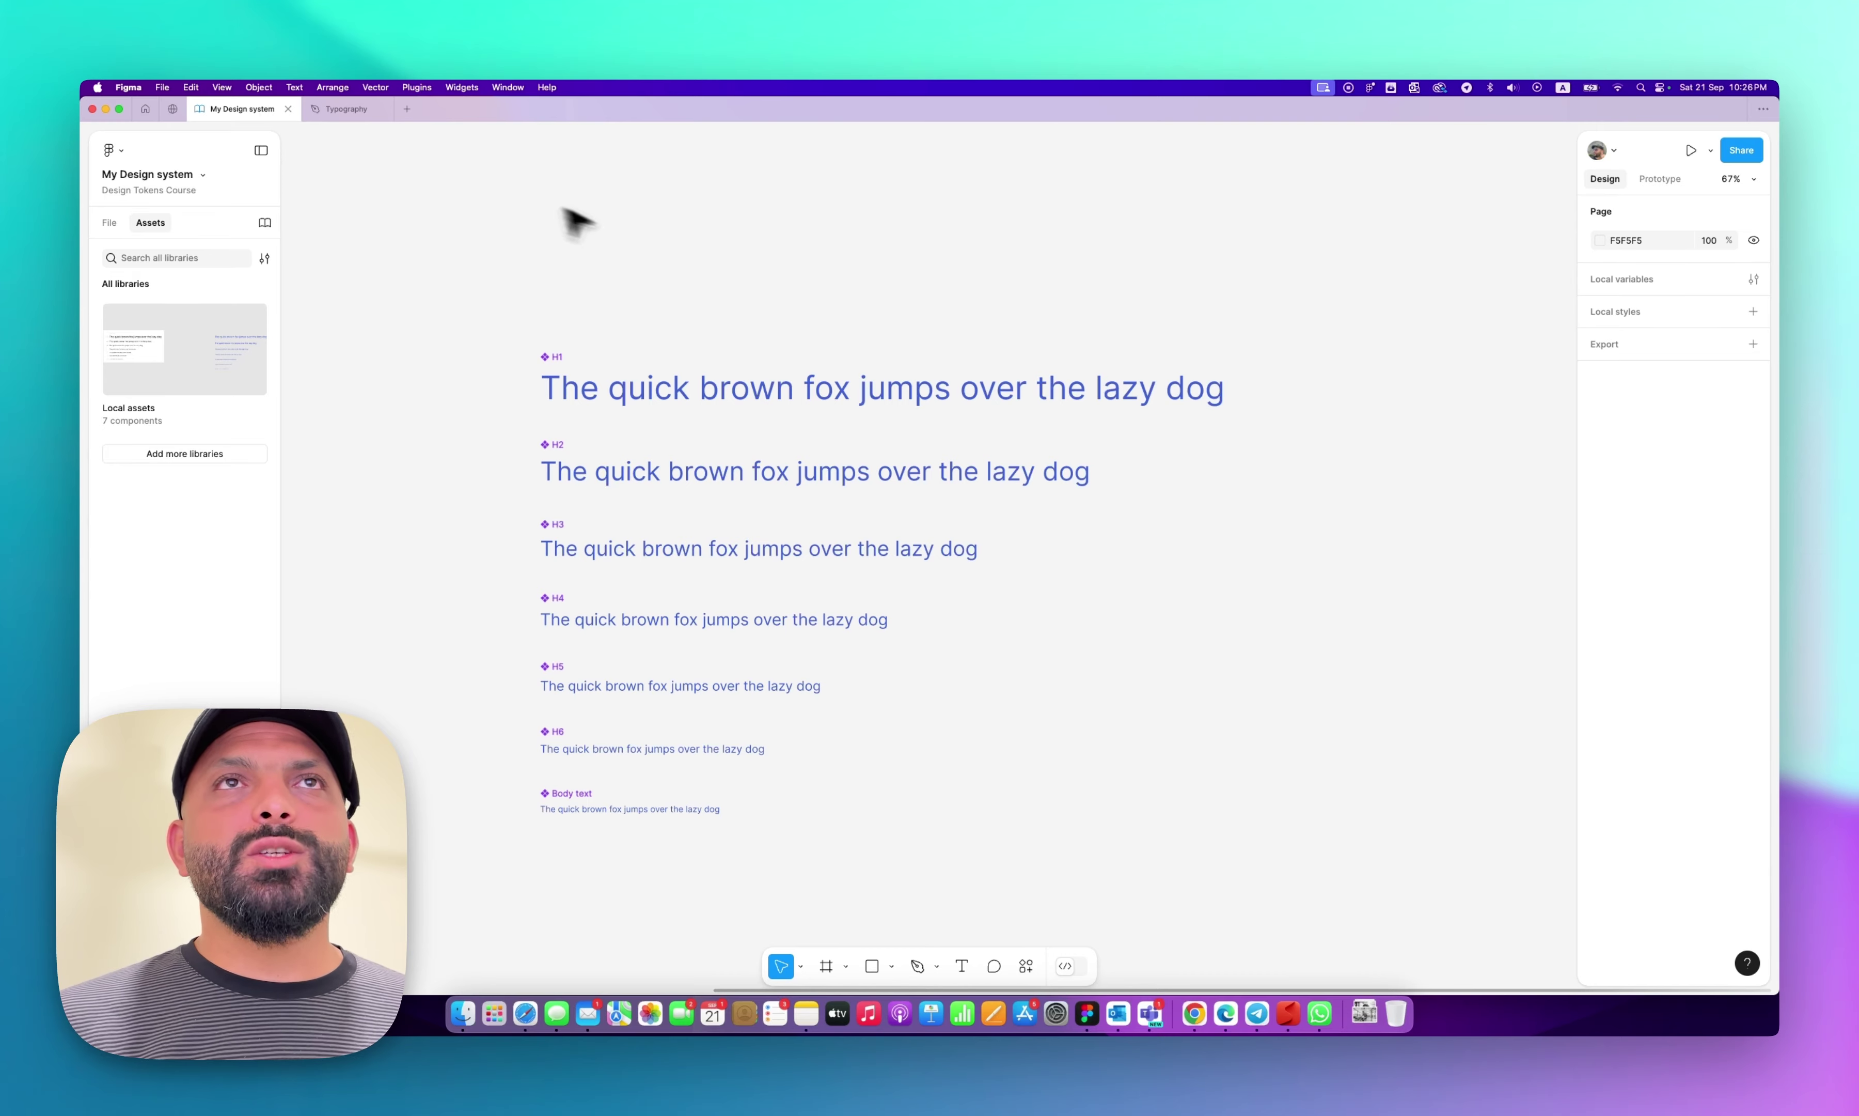
# Add auto layout to the text layer inside the H1 component.
pyautogui.click(713, 406)
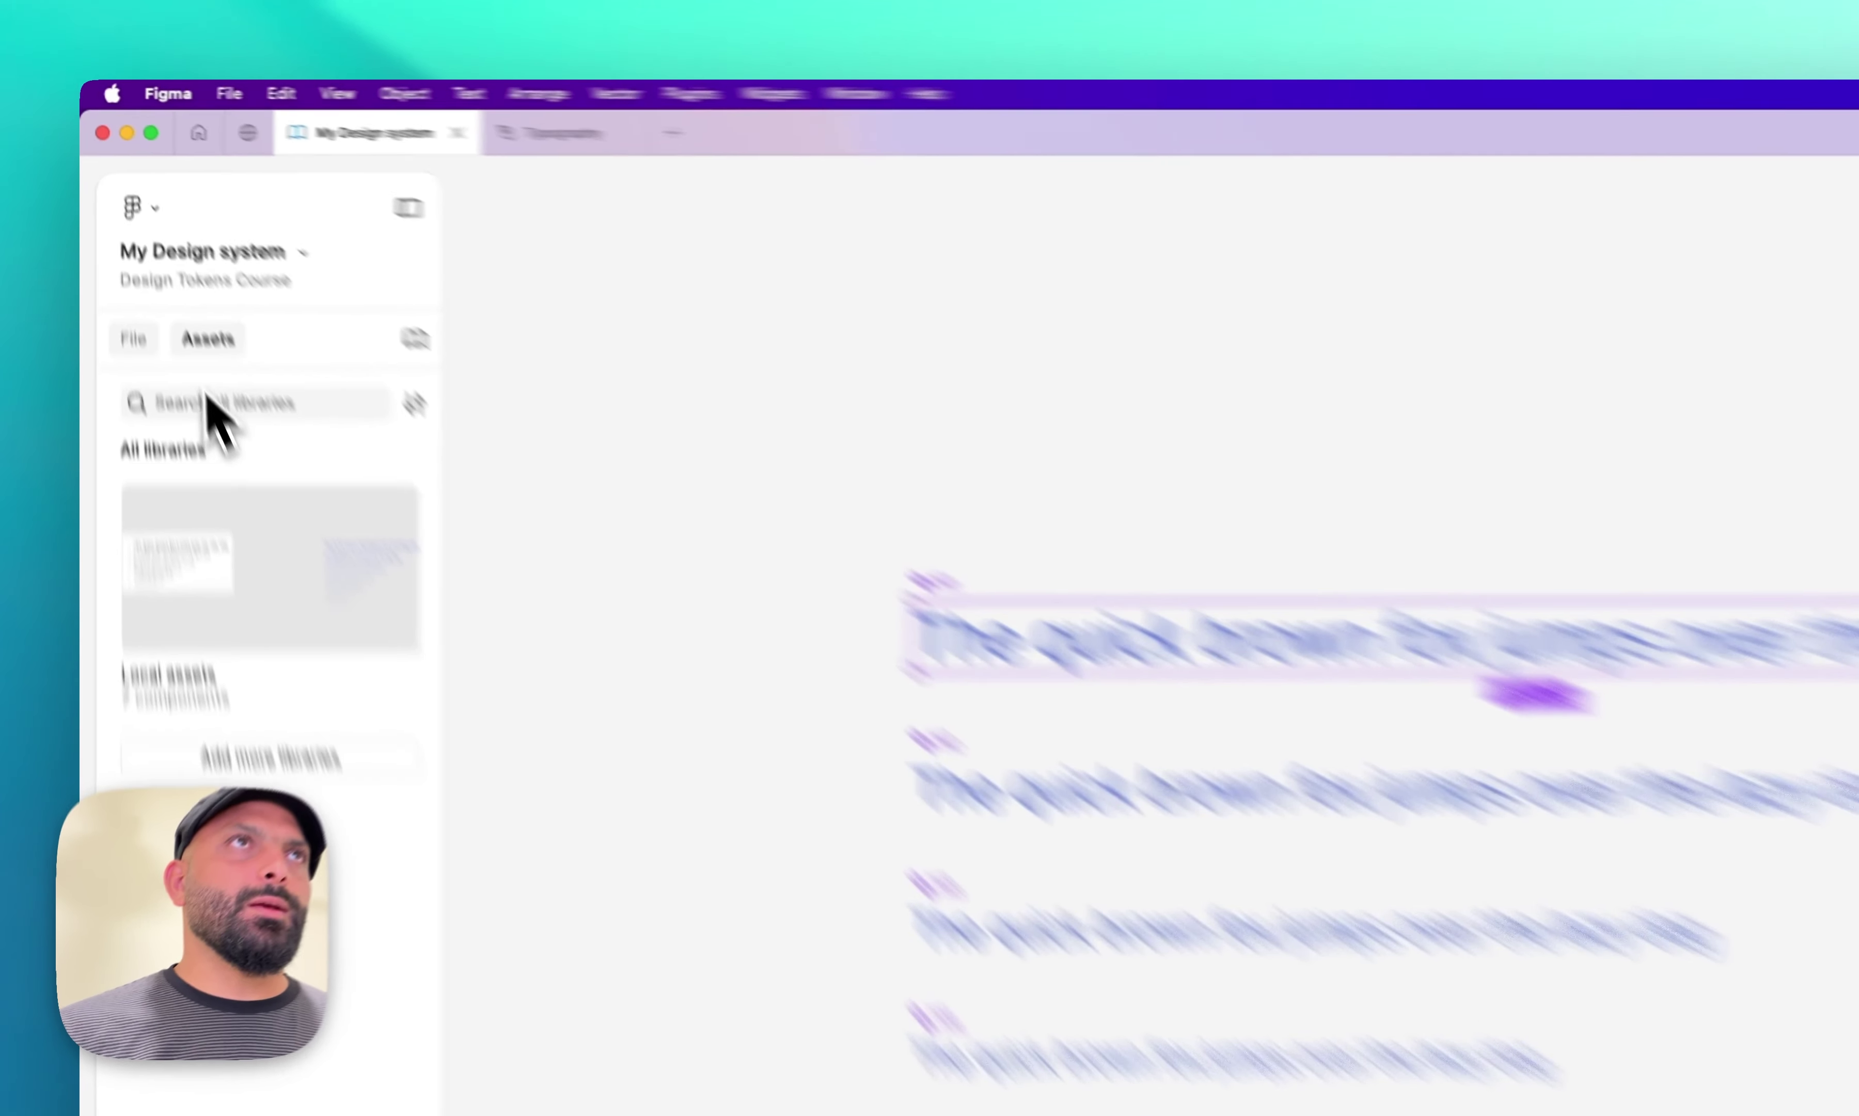
pyautogui.click(109, 222)
pyautogui.click(1539, 664)
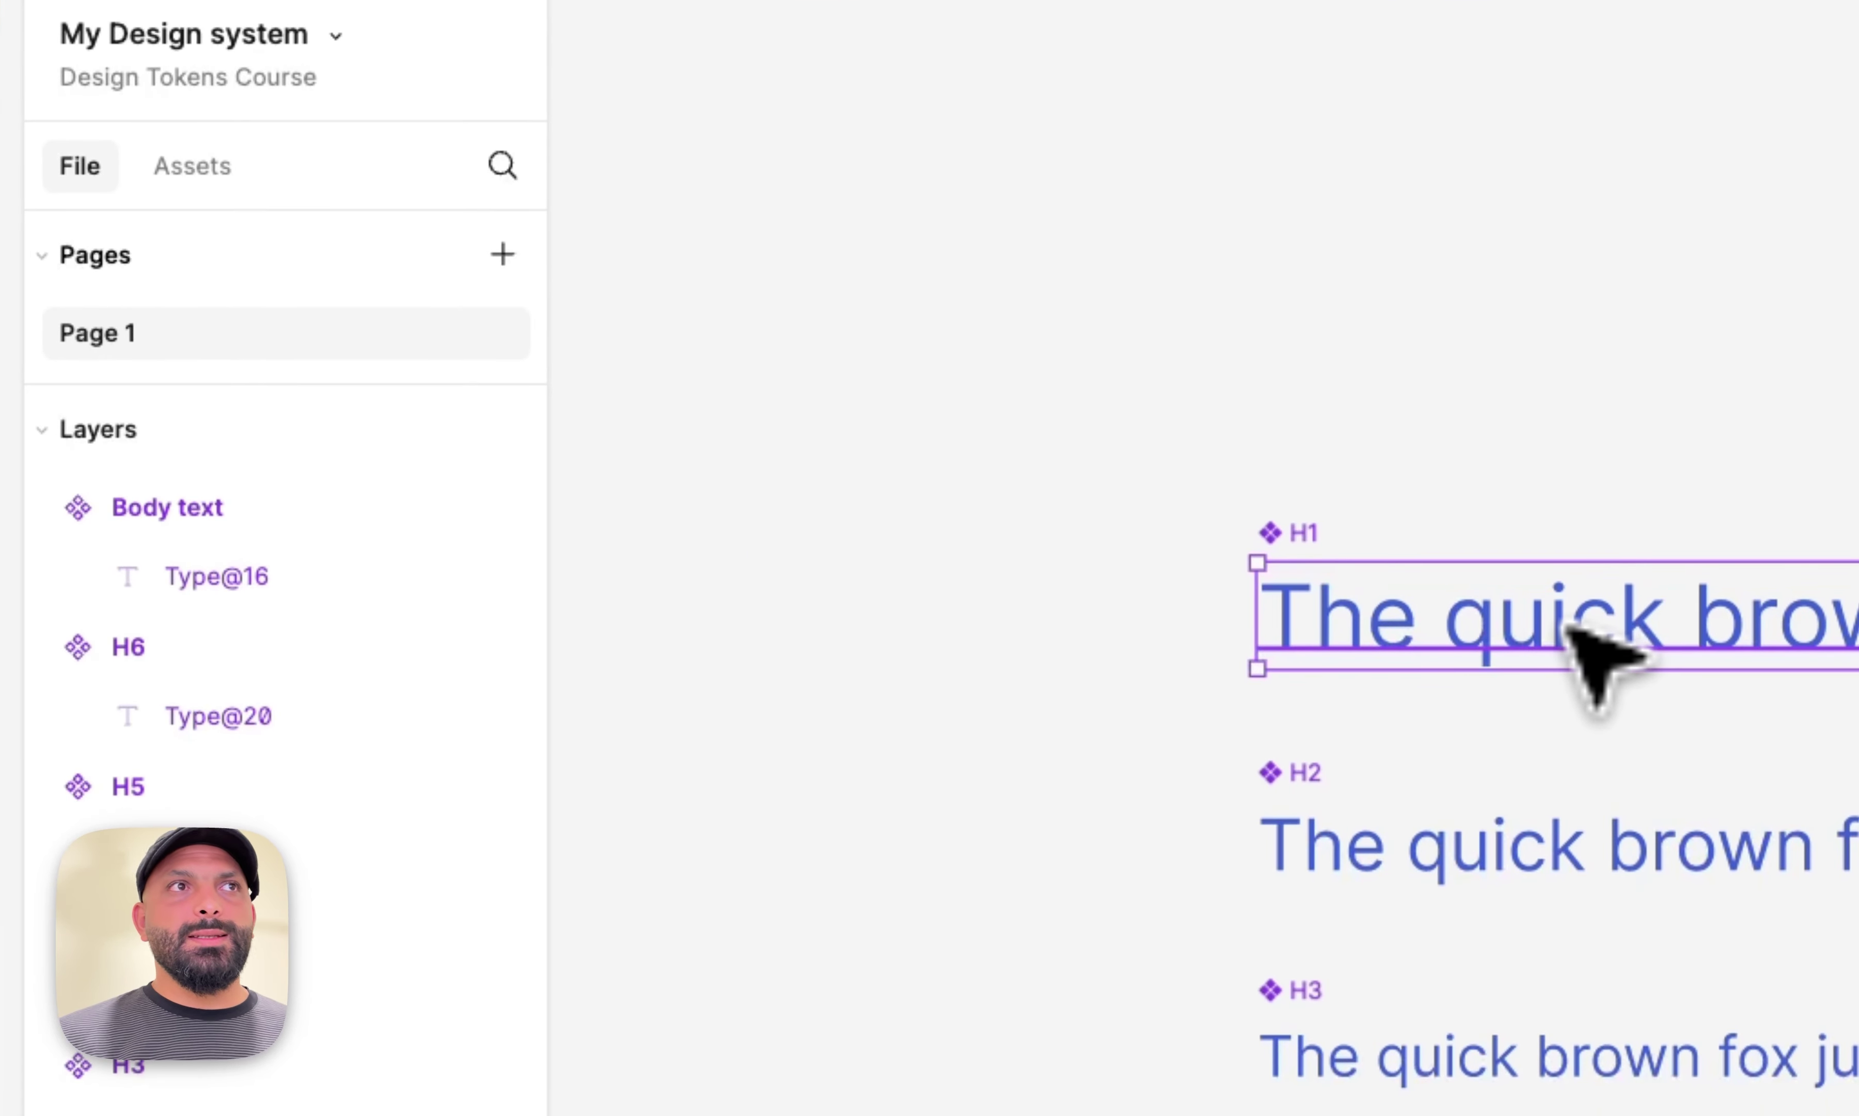
pyautogui.rightClick(1472, 633)
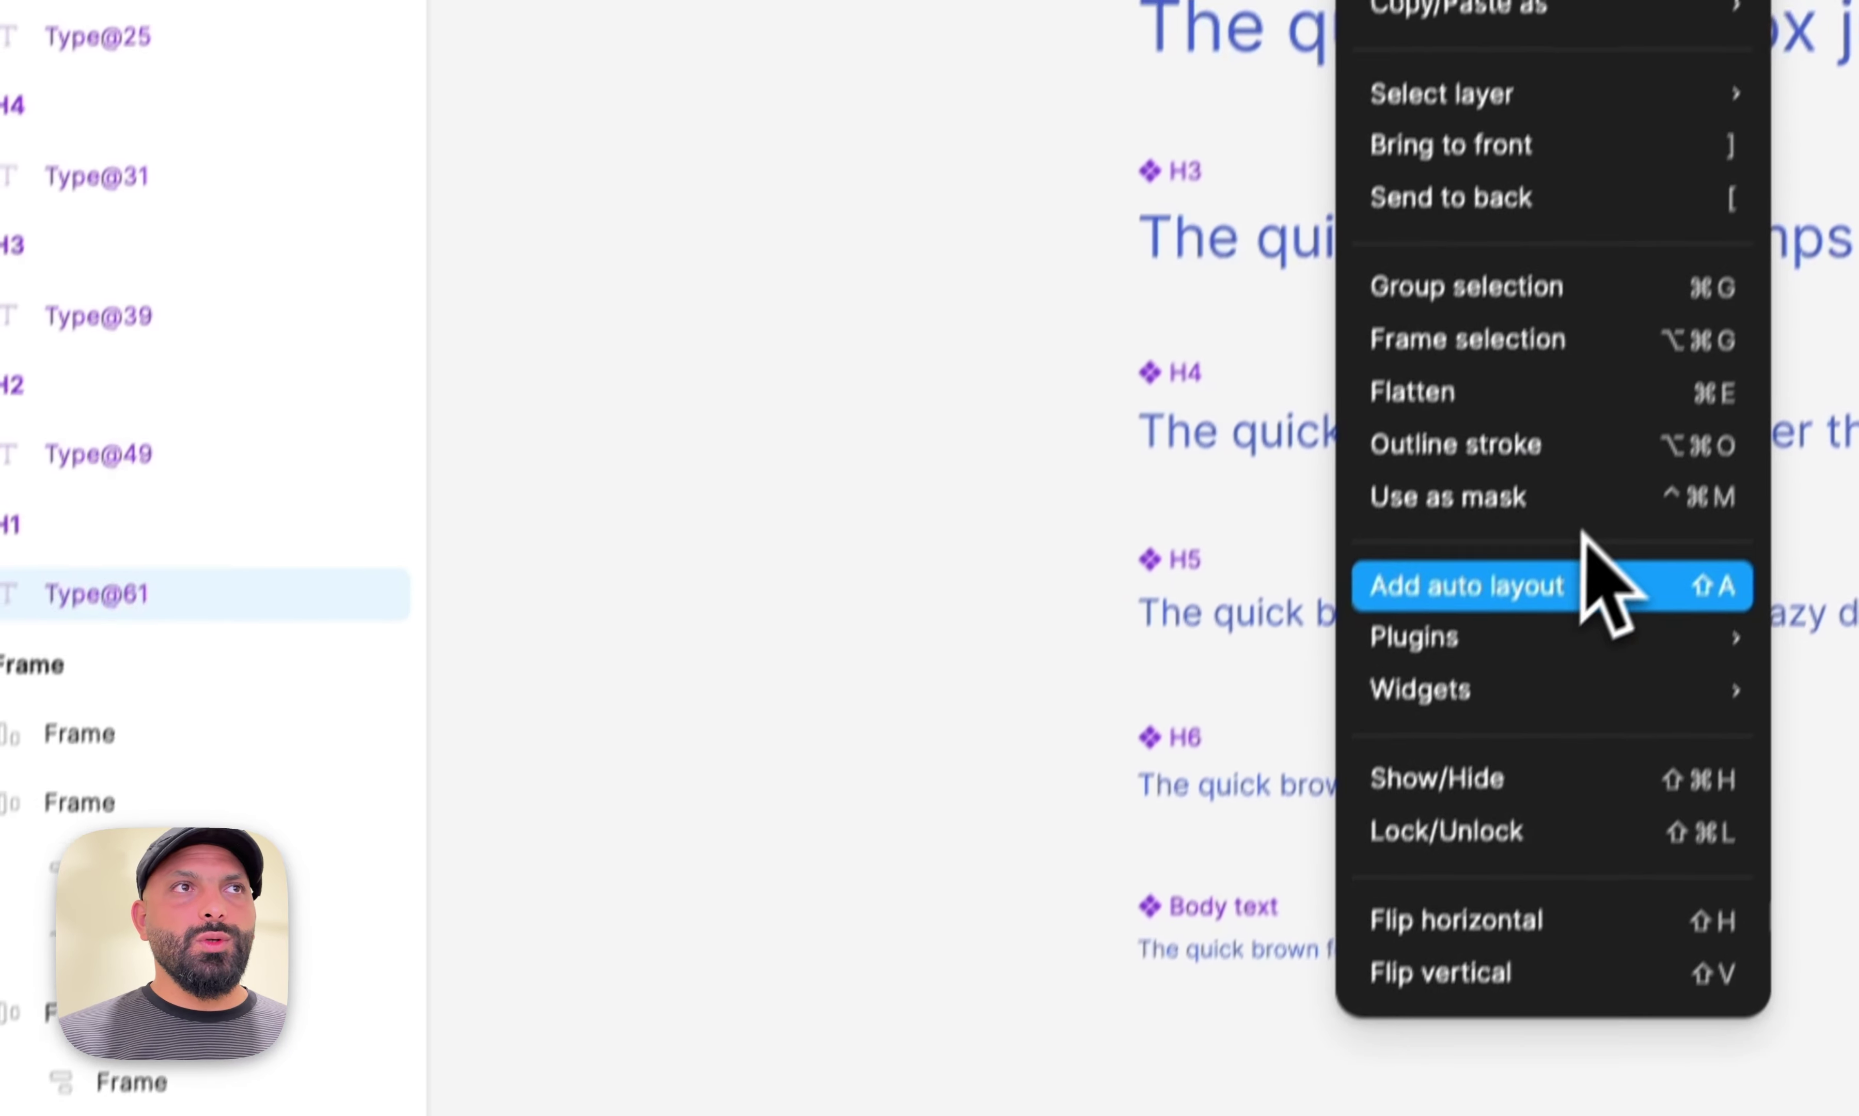
pyautogui.click(1345, 1003)
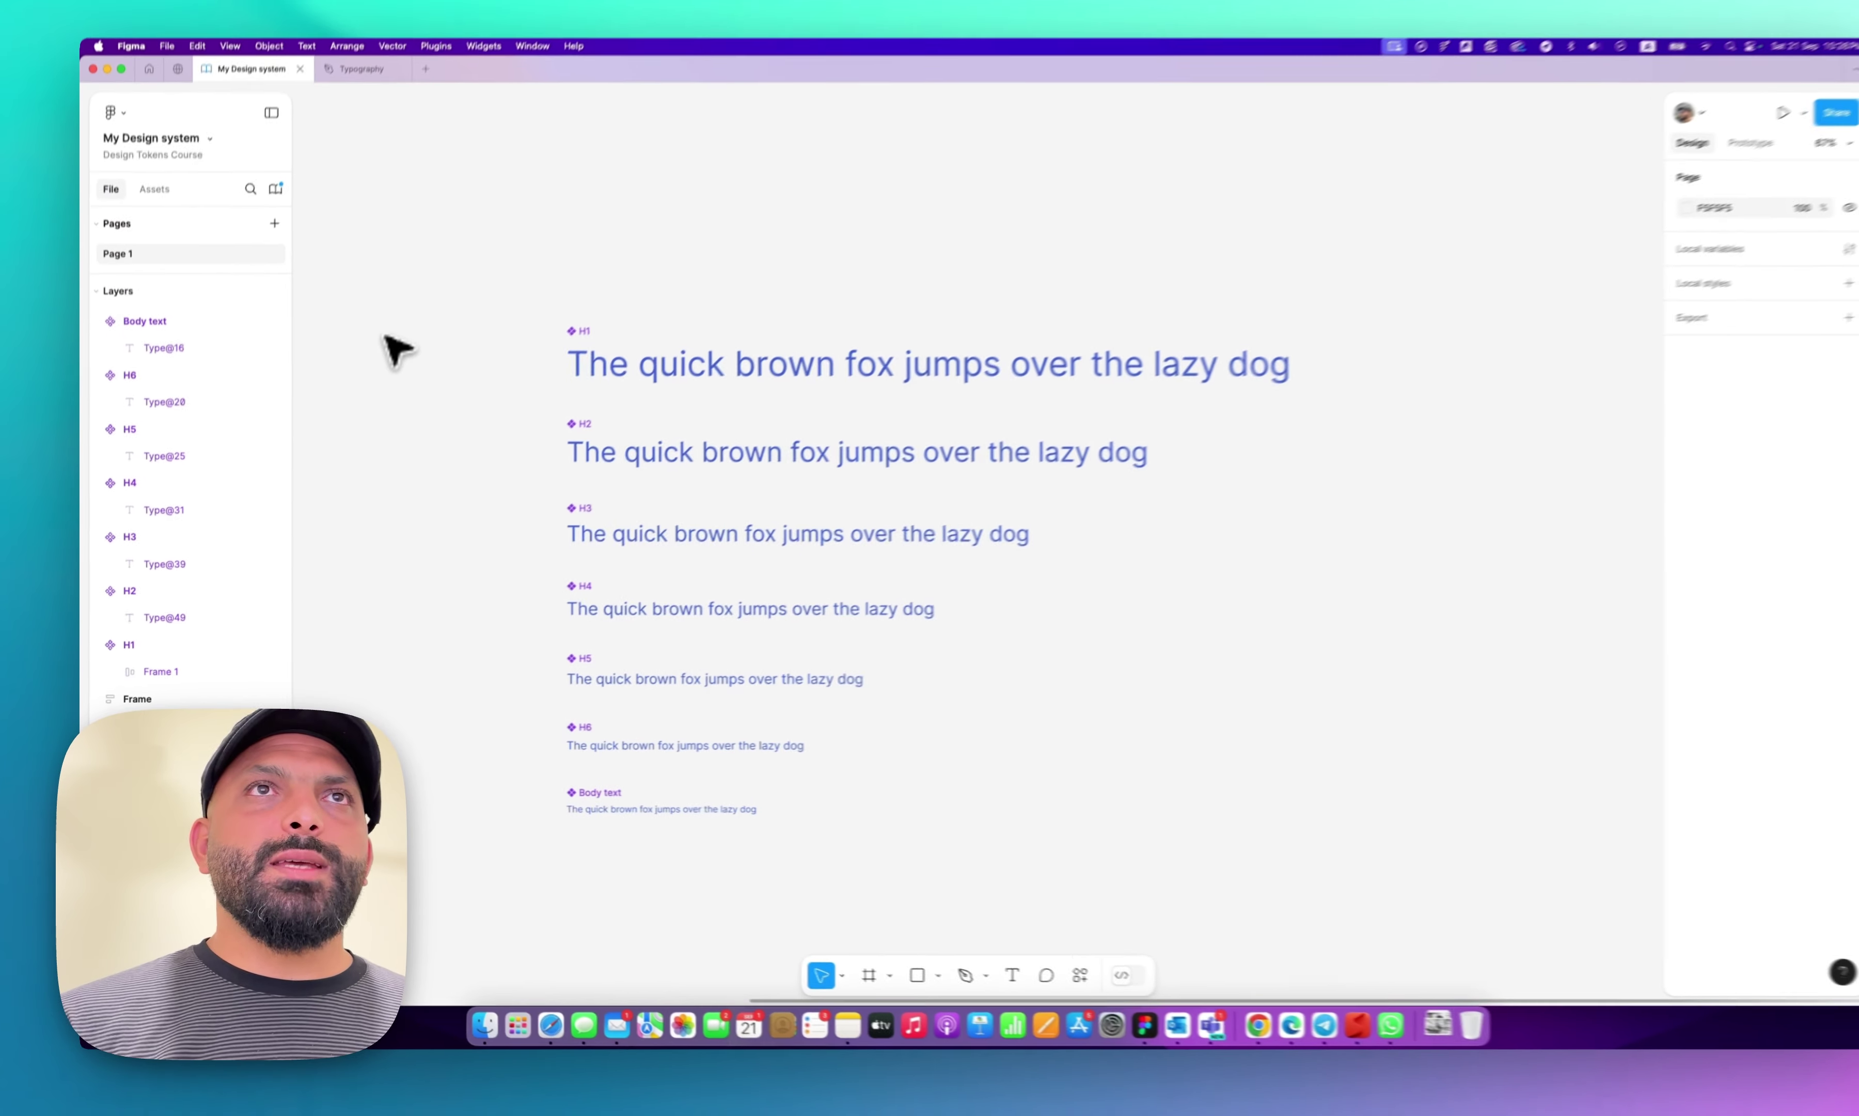
# Delete the seven text components and duplicate the type scale frame's seven sample text layers onto the canvas beside it.
pyautogui.moveTo(515, 299); pyautogui.dragTo(925, 834)
pyautogui.press('BackSpace')
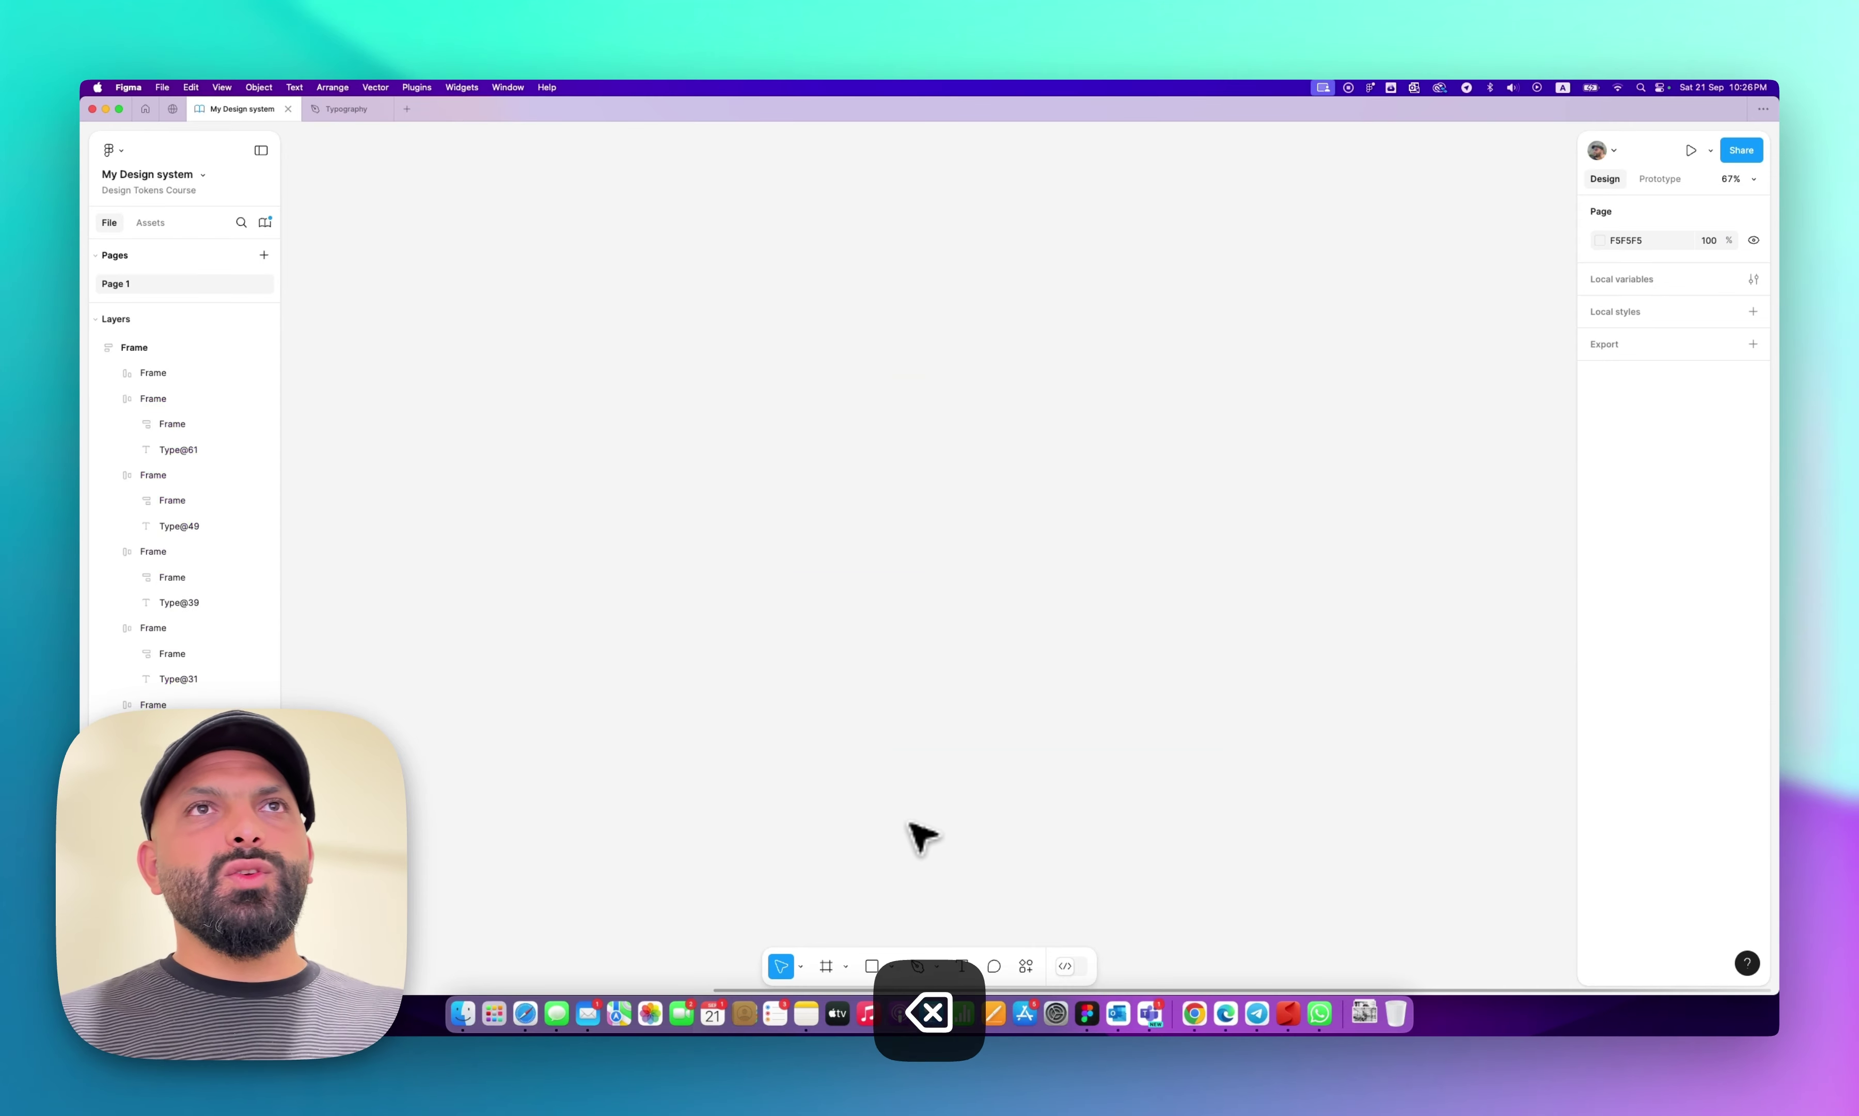
pyautogui.scroll(-6, 879, 634)
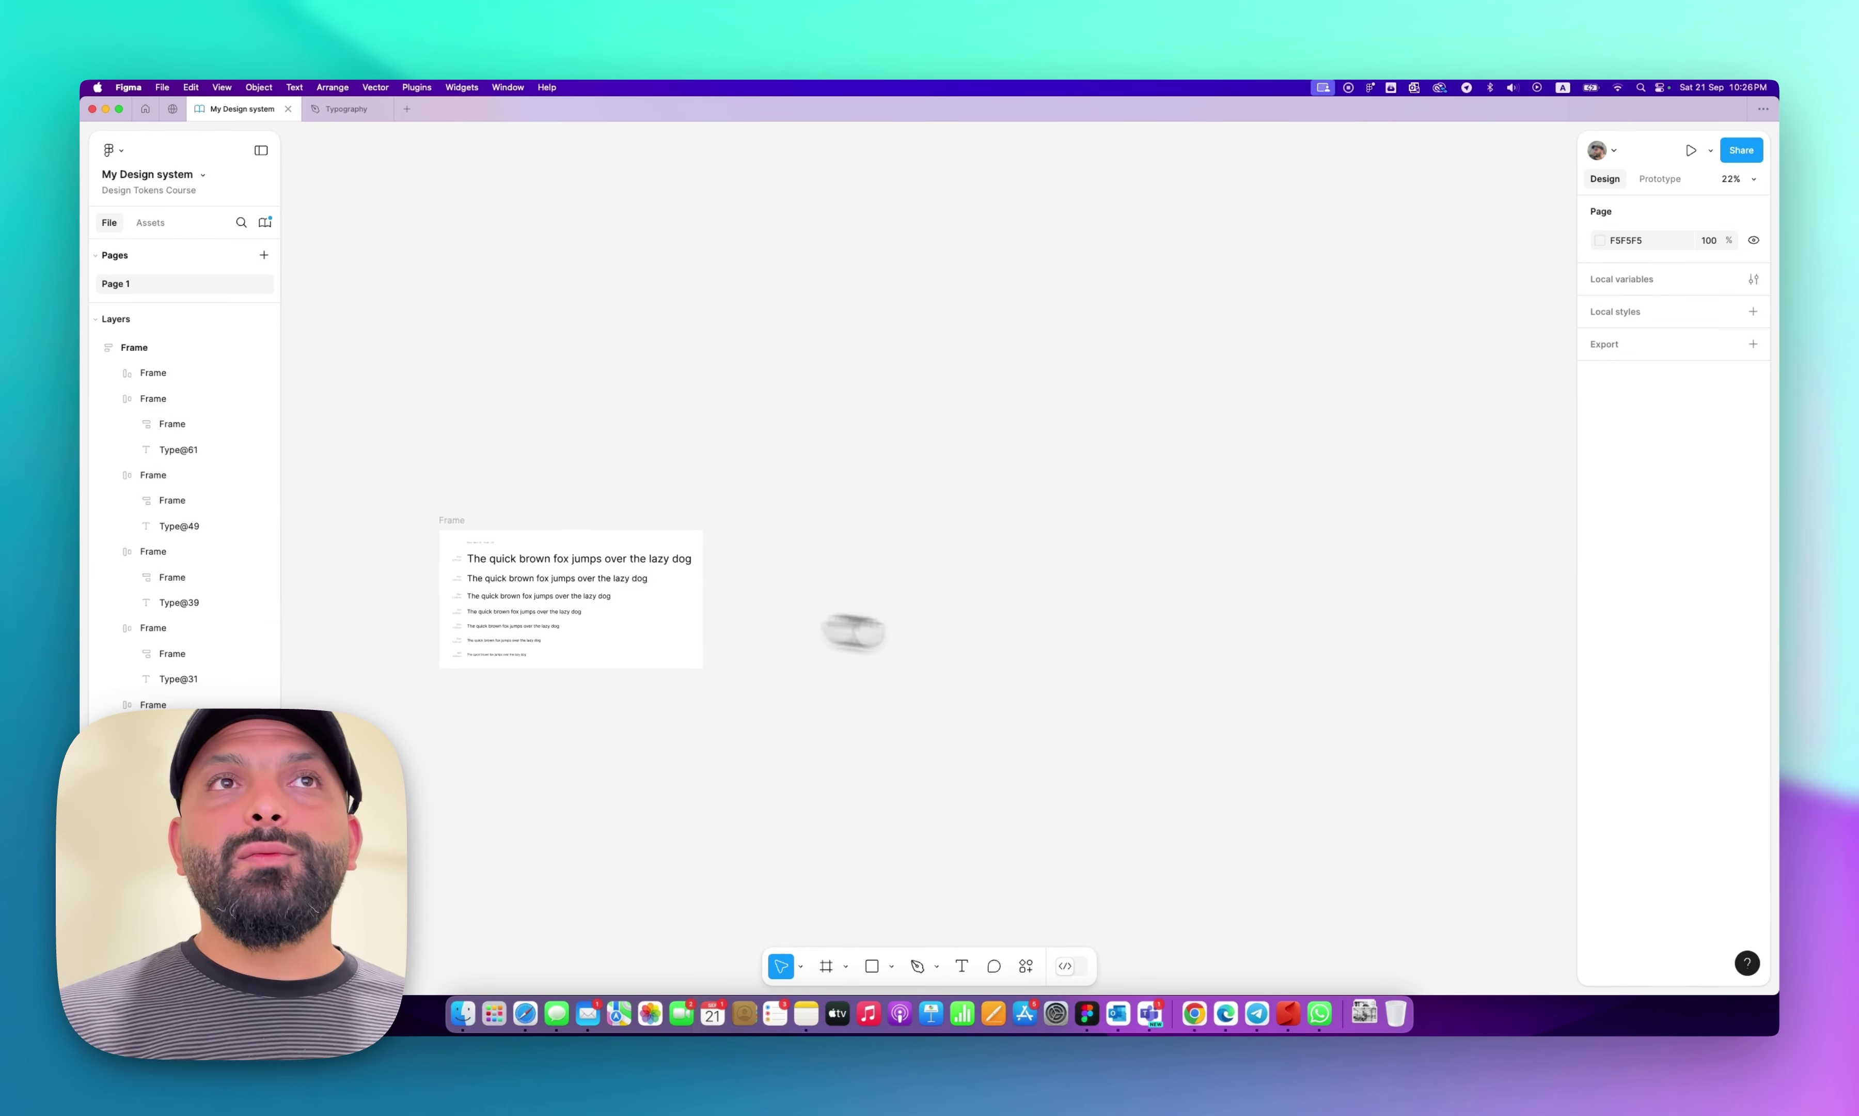
pyautogui.scroll(5, 889, 613)
pyautogui.click(744, 563)
pyautogui.keyDown('shift'); pyautogui.click(655, 602); pyautogui.keyUp('shift')
pyautogui.keyDown('shift'); pyautogui.click(574, 639); pyautogui.keyUp('shift')
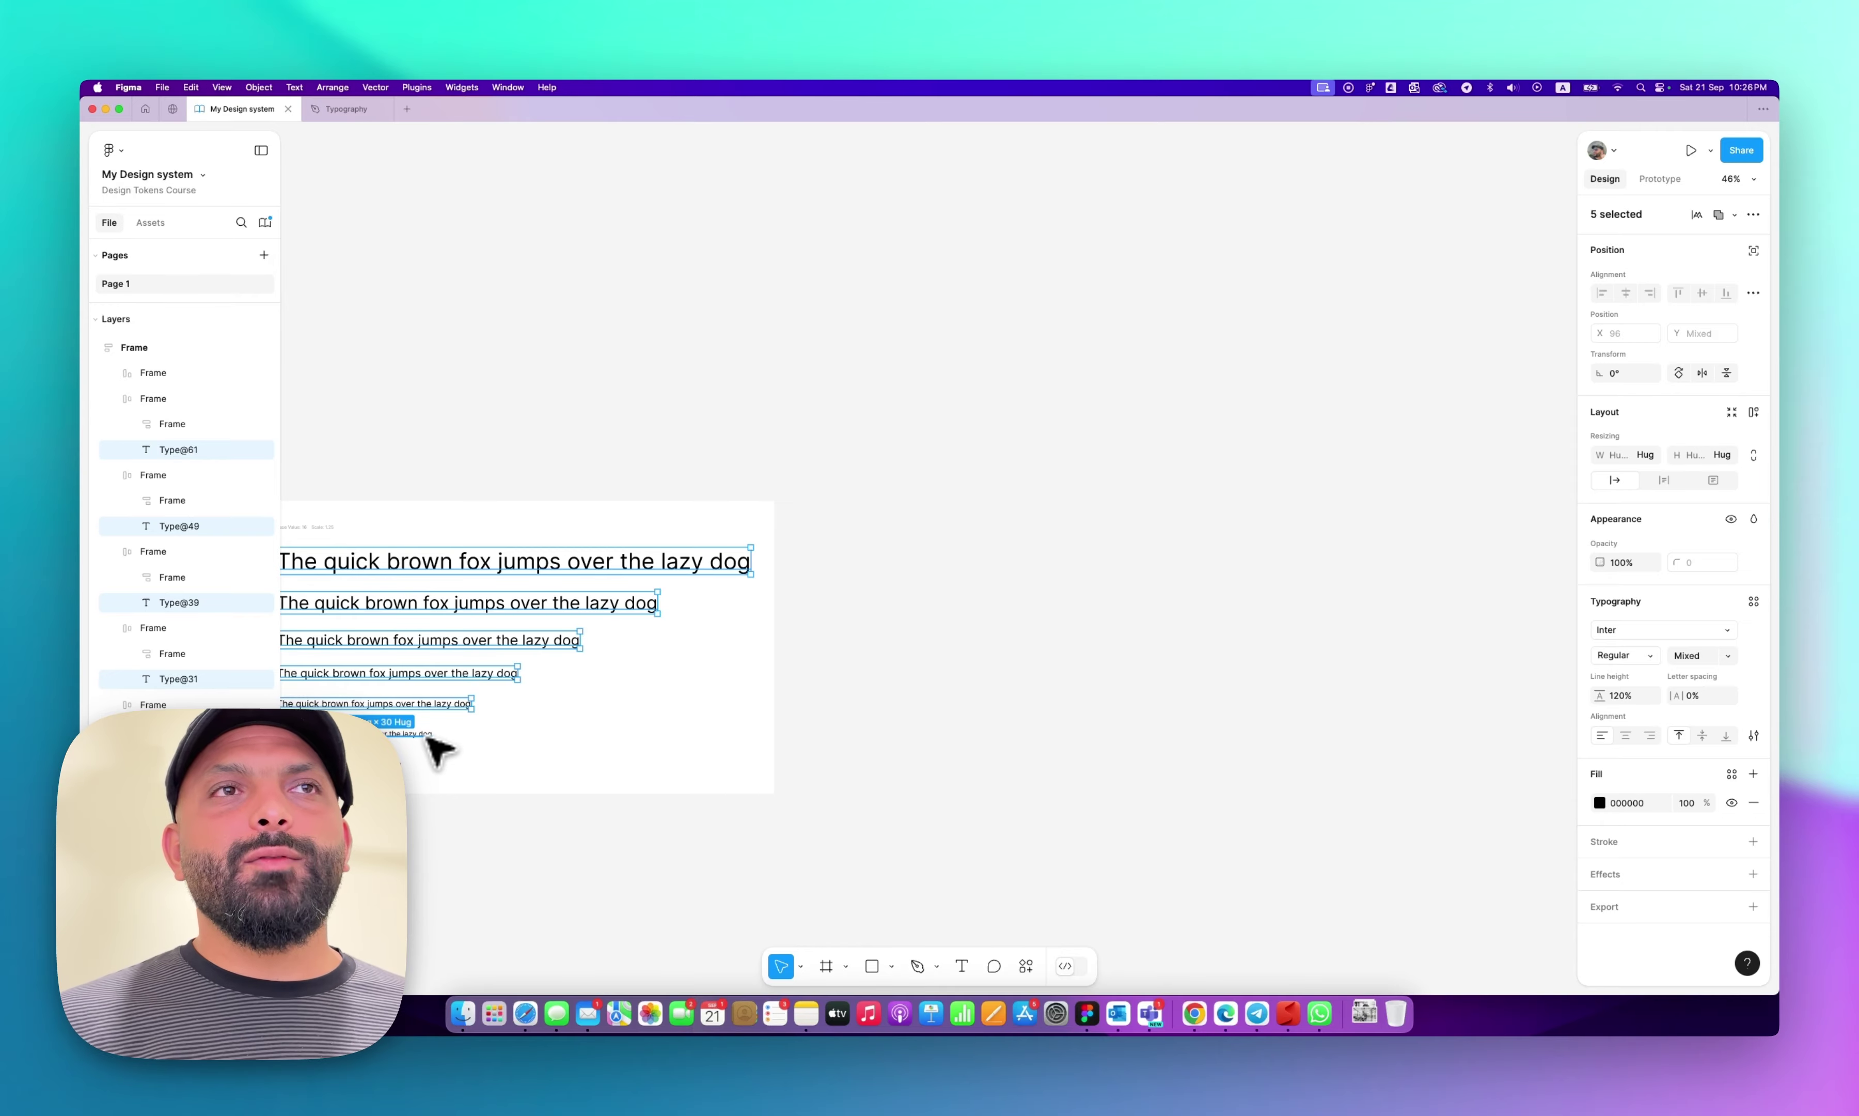
pyautogui.moveTo(411, 762); pyautogui.dragTo(1238, 705)
# Add auto layout around the seven copied text layers and set their vertical gap to 102.
pyautogui.hotkey('shift', 'a')
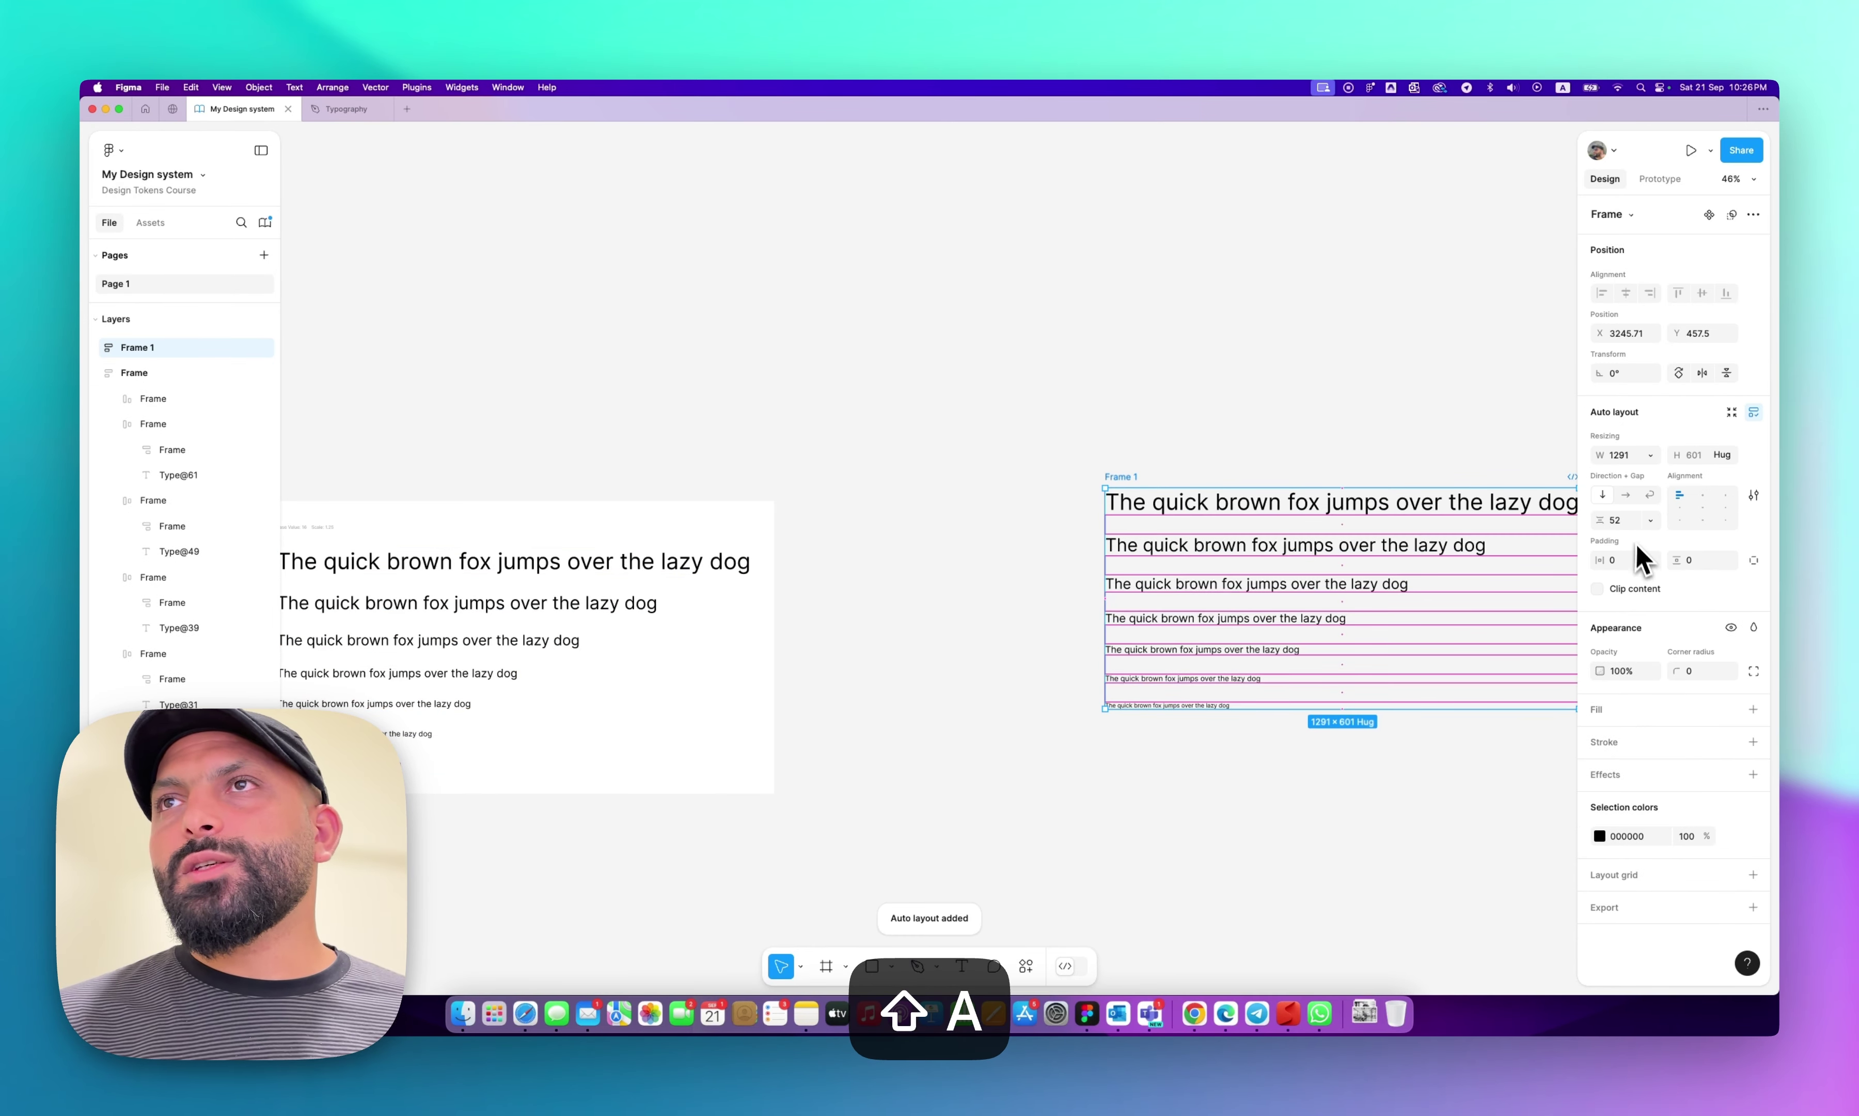
pyautogui.click(1622, 520)
pyautogui.hotkey('shift', 'Up')
pyautogui.hotkey('shift', 'Up')
pyautogui.hotkey('shift', 'Up')
pyautogui.hotkey('shift', 'Up')
pyautogui.hotkey('shift', 'Up')
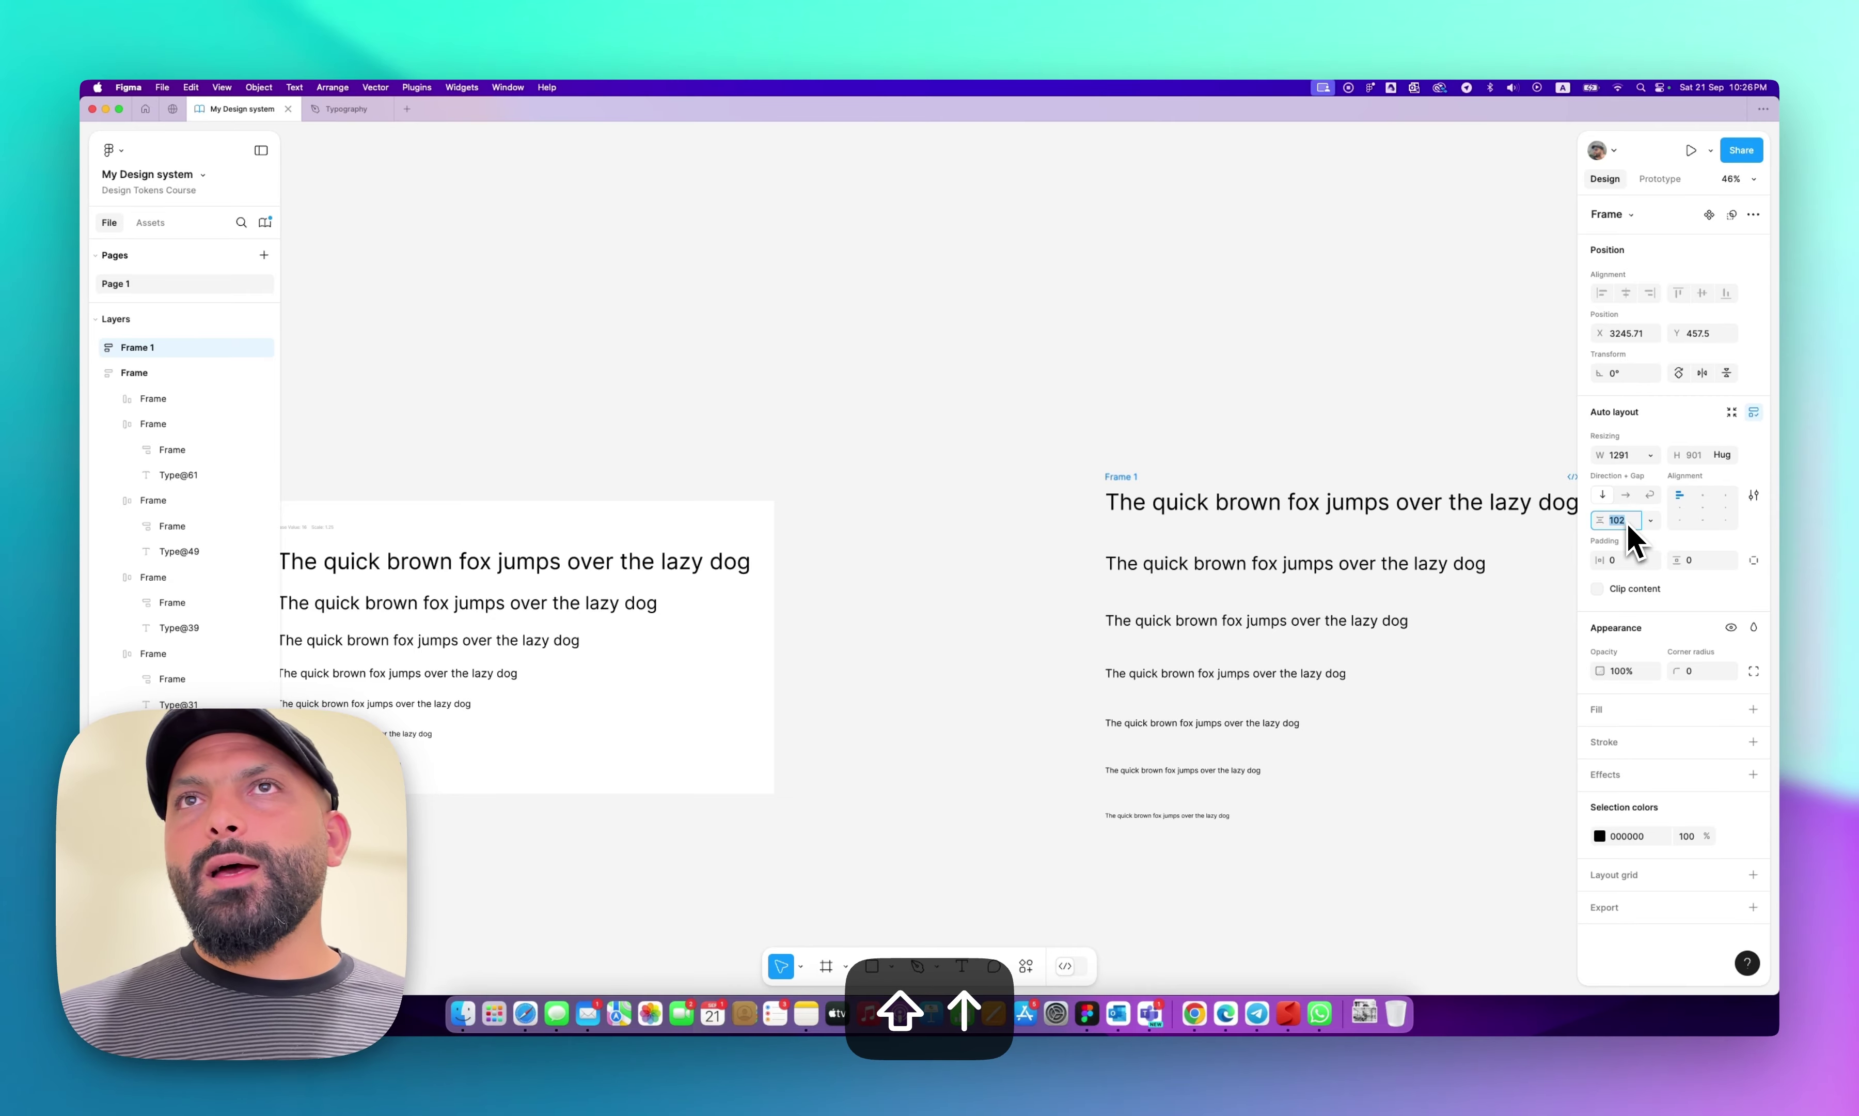
pyautogui.click(1349, 428)
# Ungroup the auto layout frame into seven separate text layers.
pyautogui.click(1121, 469)
pyautogui.moveTo(1121, 469); pyautogui.dragTo(897, 356)
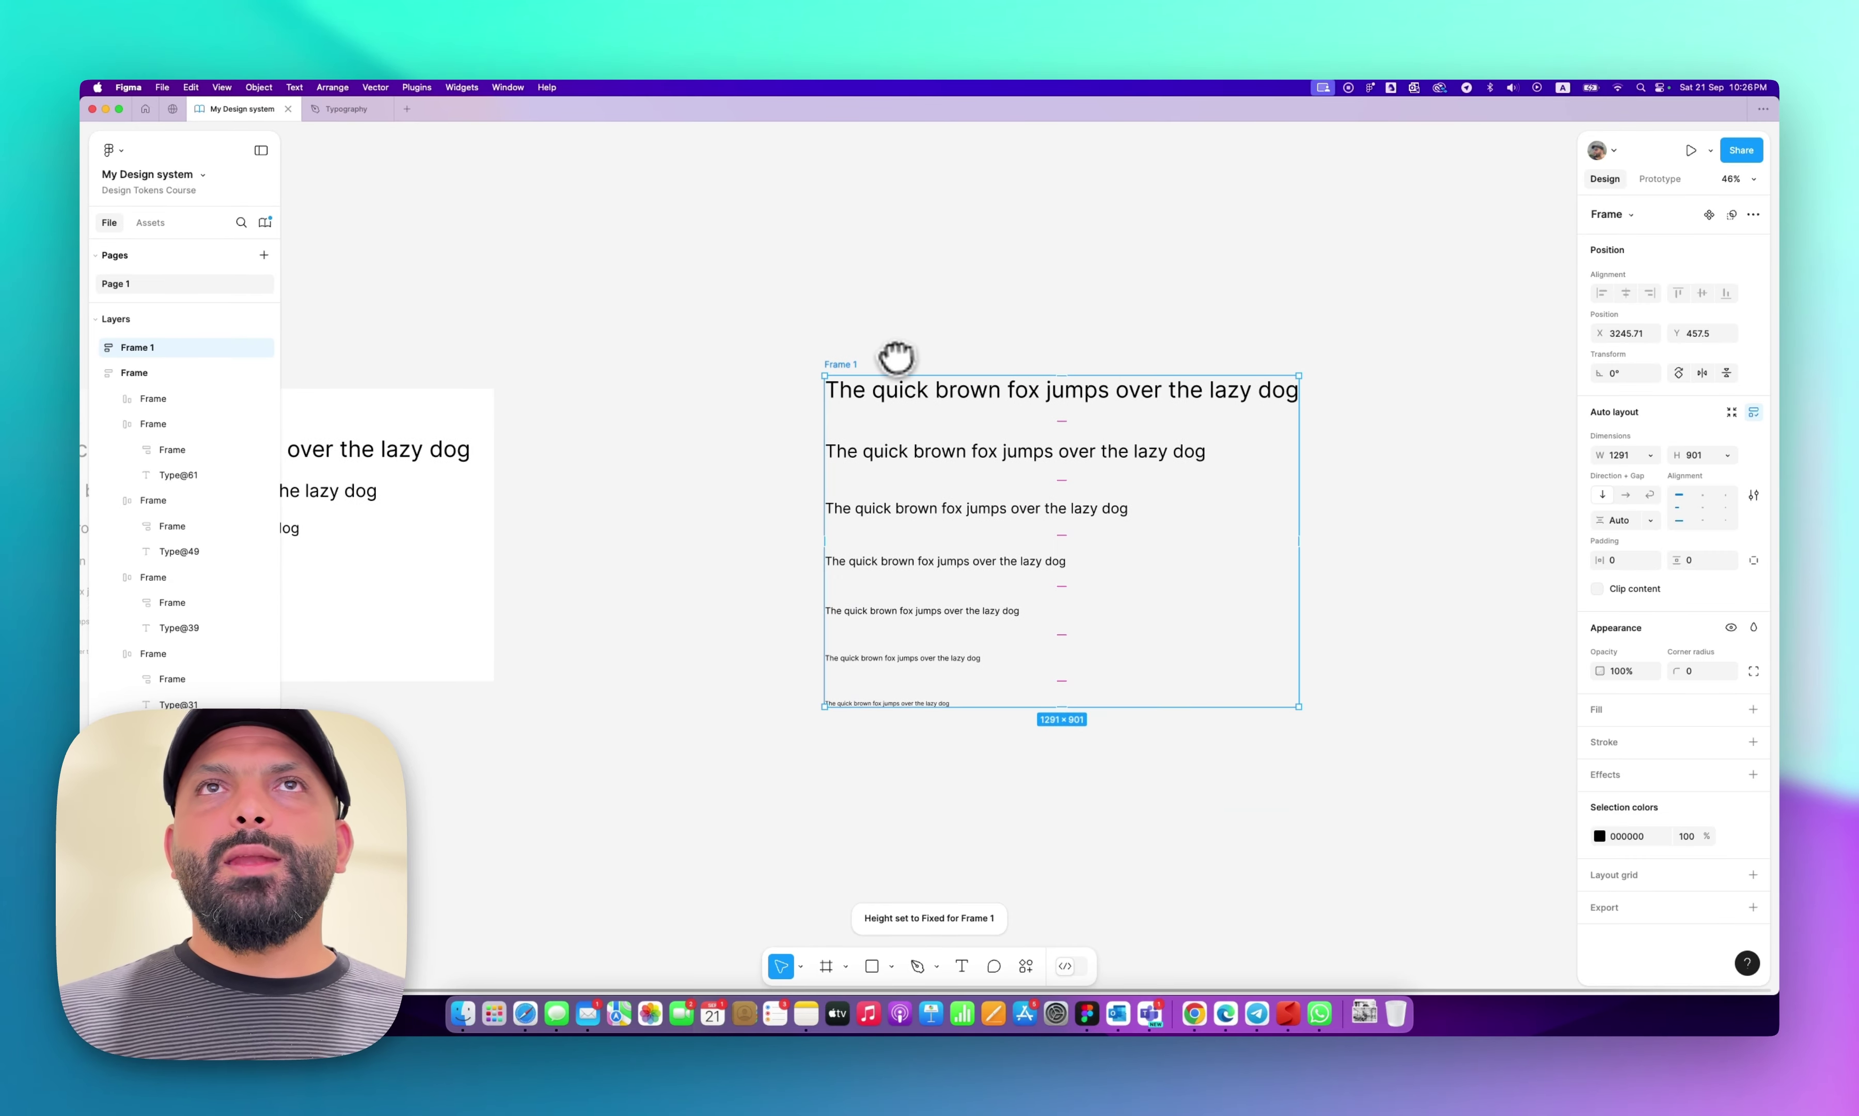
pyautogui.scroll(3, 971, 369)
pyautogui.press('super+shift+g')
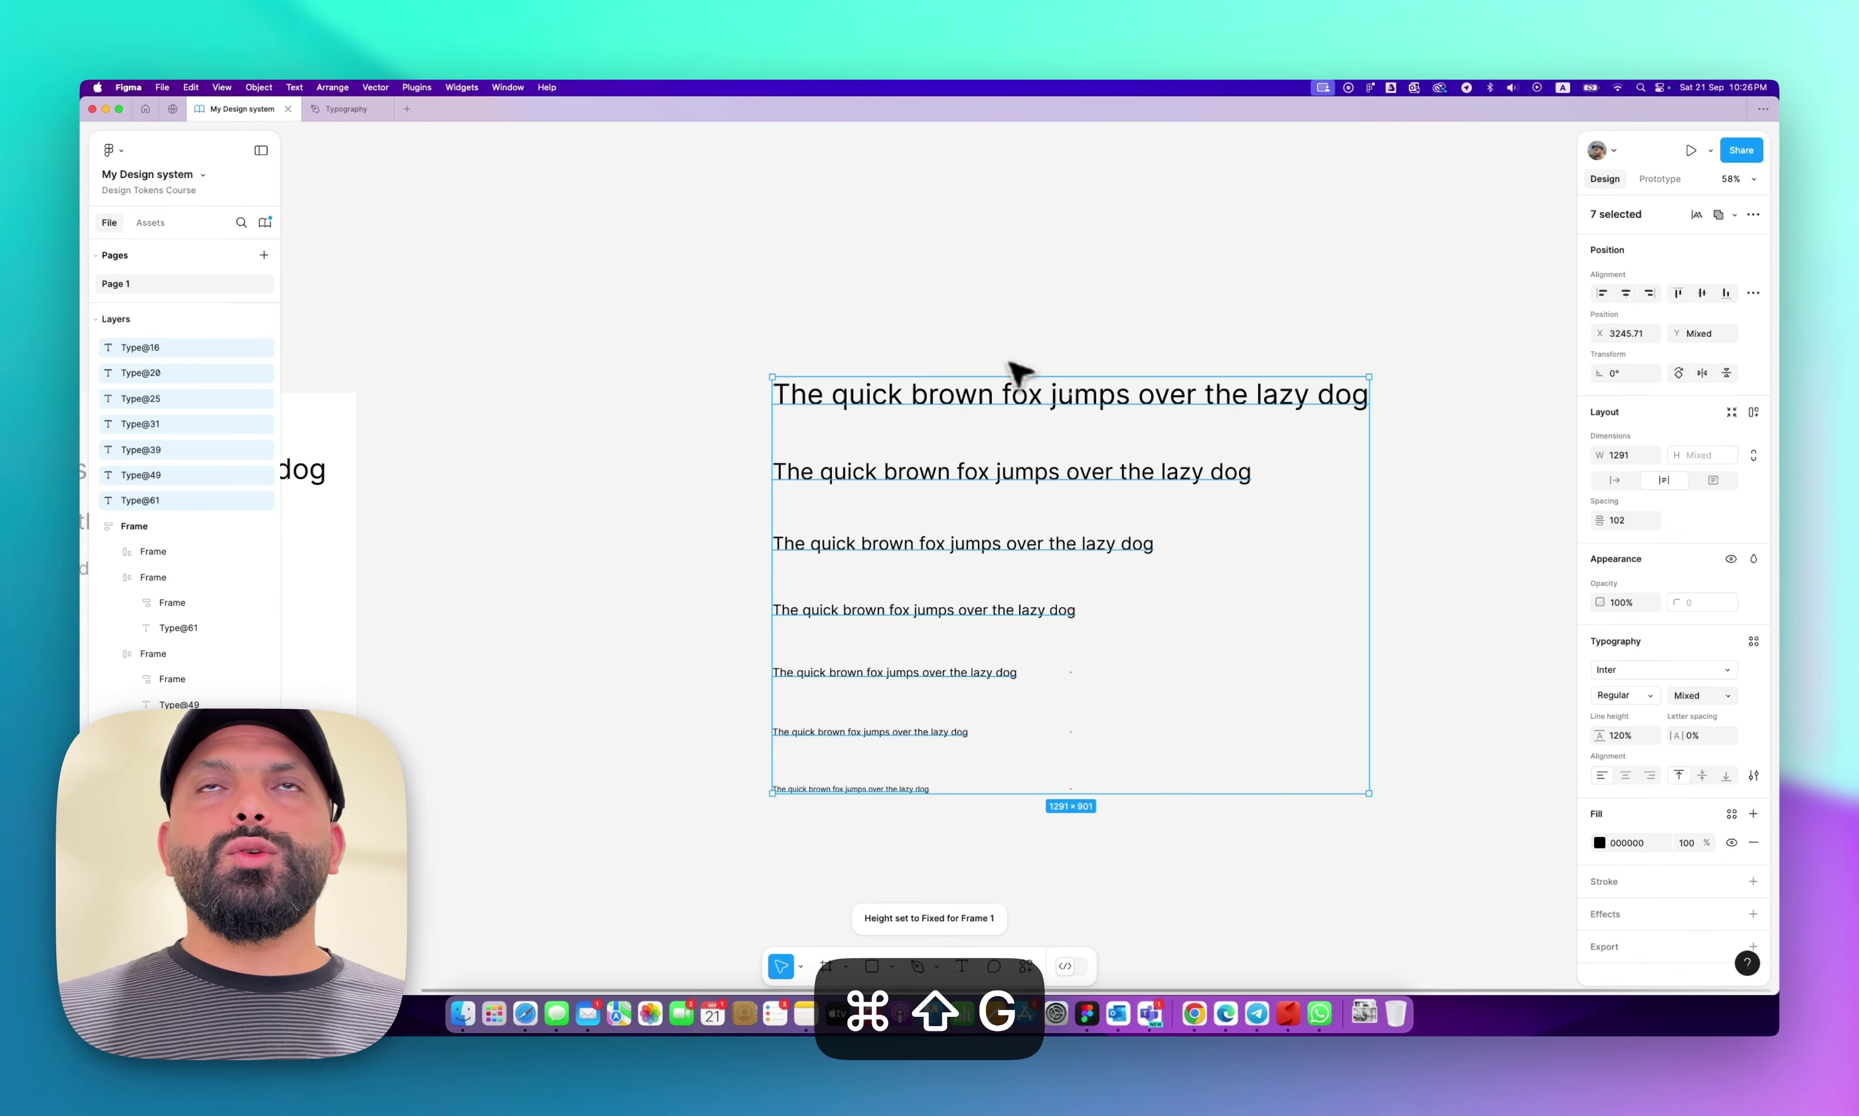
# Wrap each of the three largest text layers in its own auto layout frame.
pyautogui.click(981, 389)
pyautogui.rightClick(973, 393)
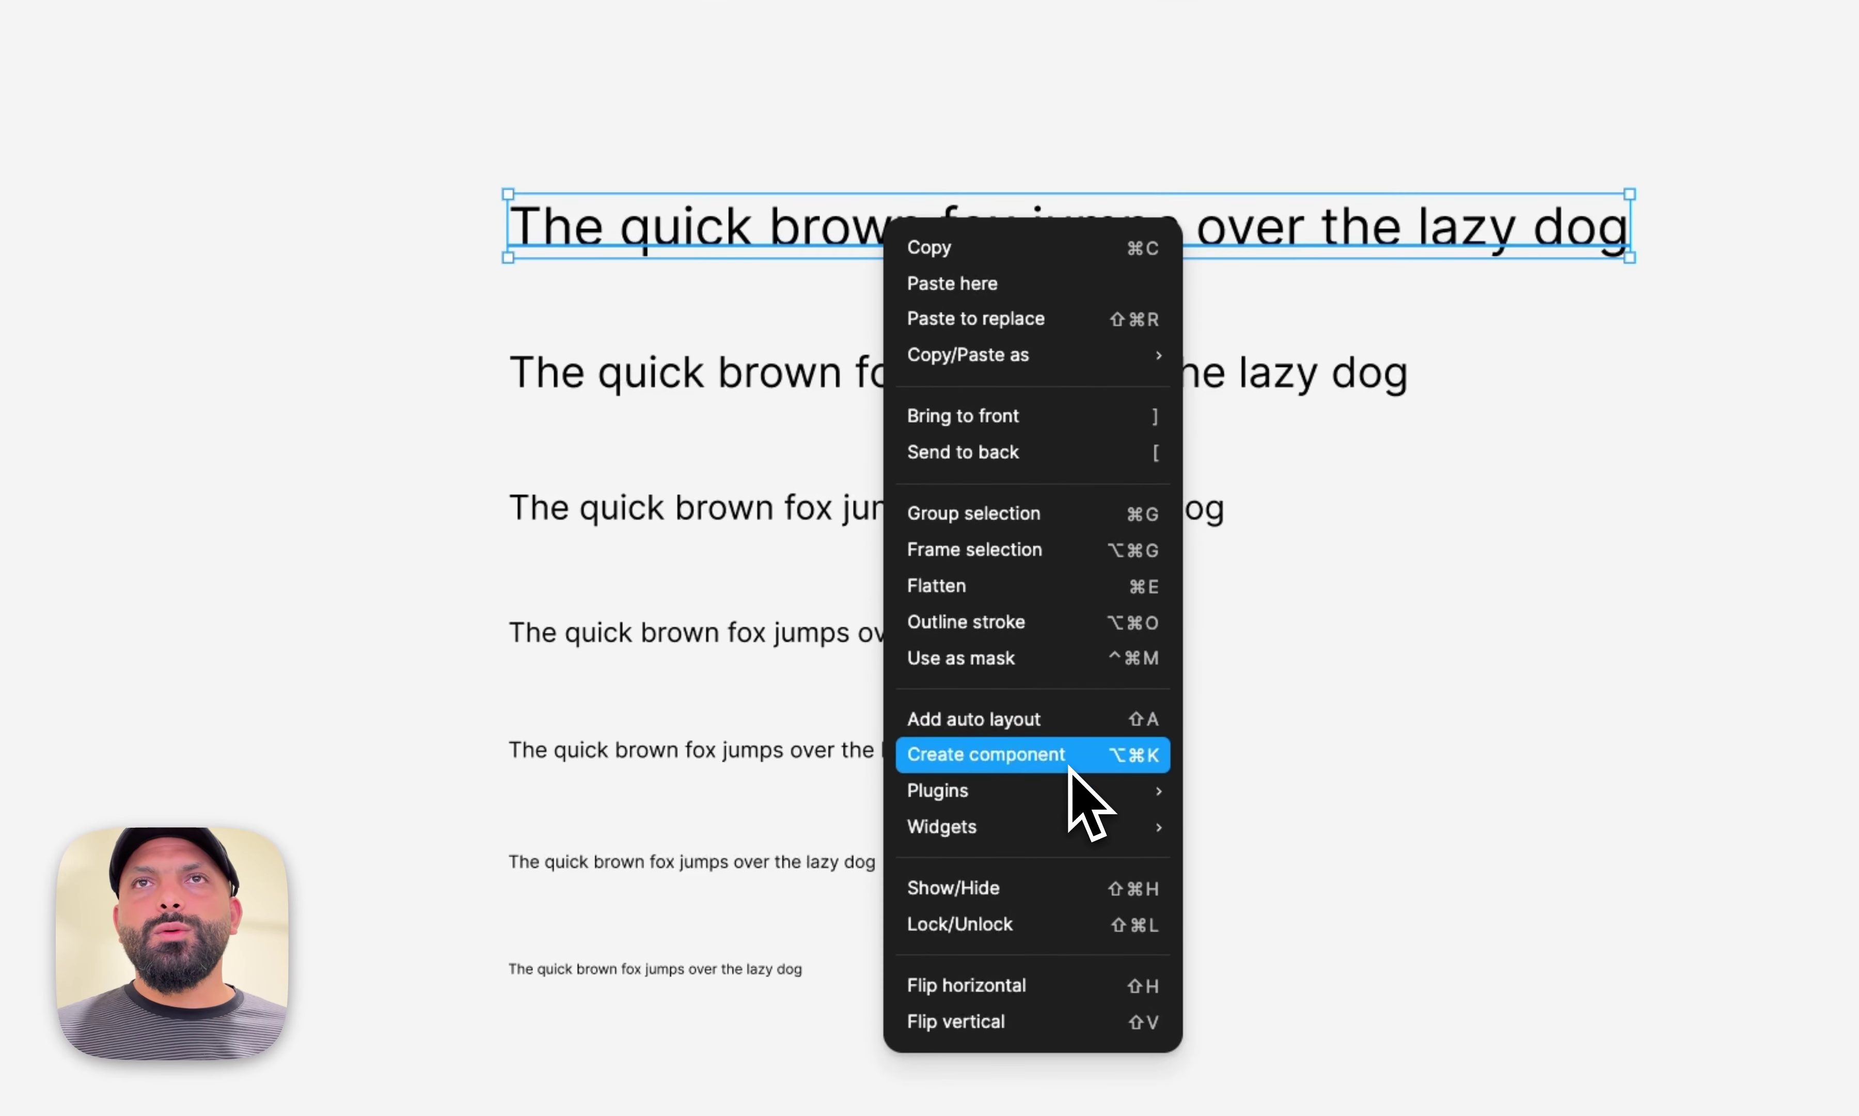
pyautogui.click(1040, 723)
pyautogui.click(815, 381)
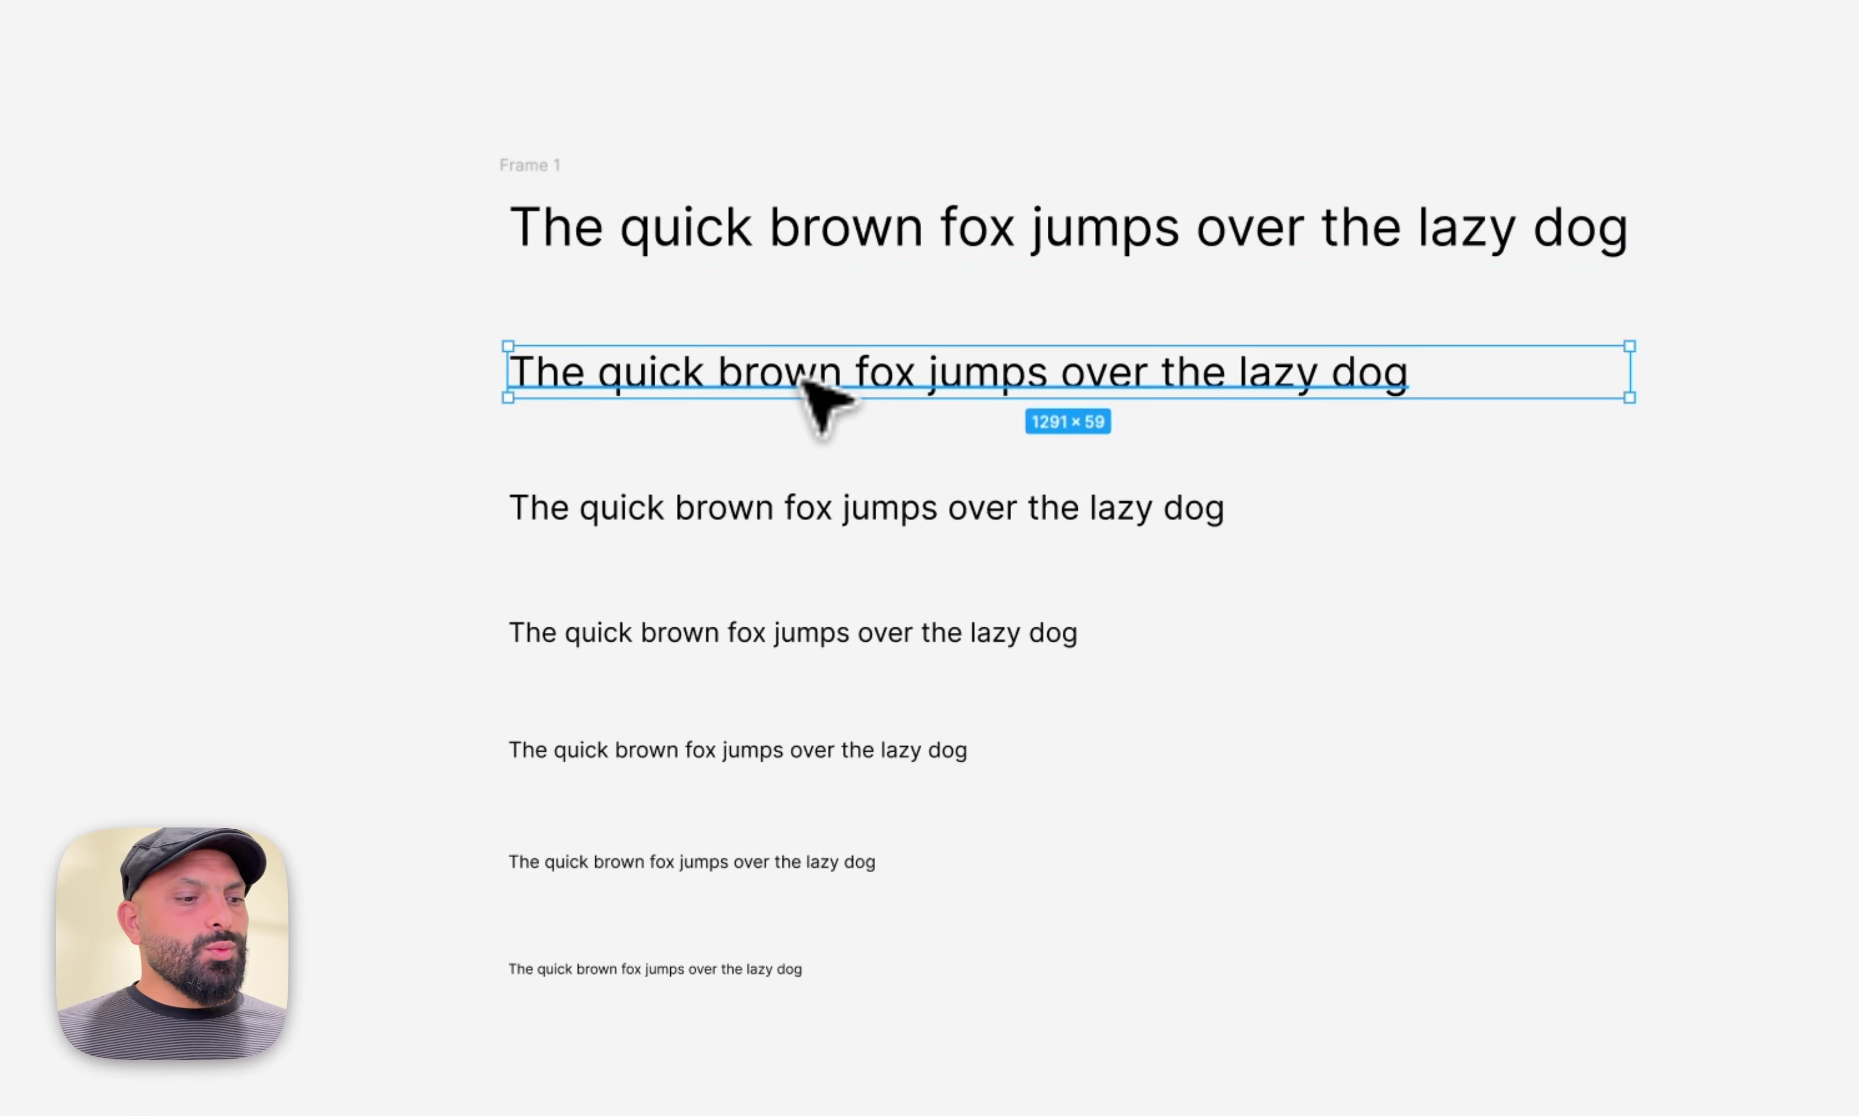
pyautogui.hotkey('shift', 'a')
pyautogui.click(830, 511)
pyautogui.hotkey('shift', 'a')
# Wrap each of the four smaller text layers in its own auto layout frame.
pyautogui.click(865, 631)
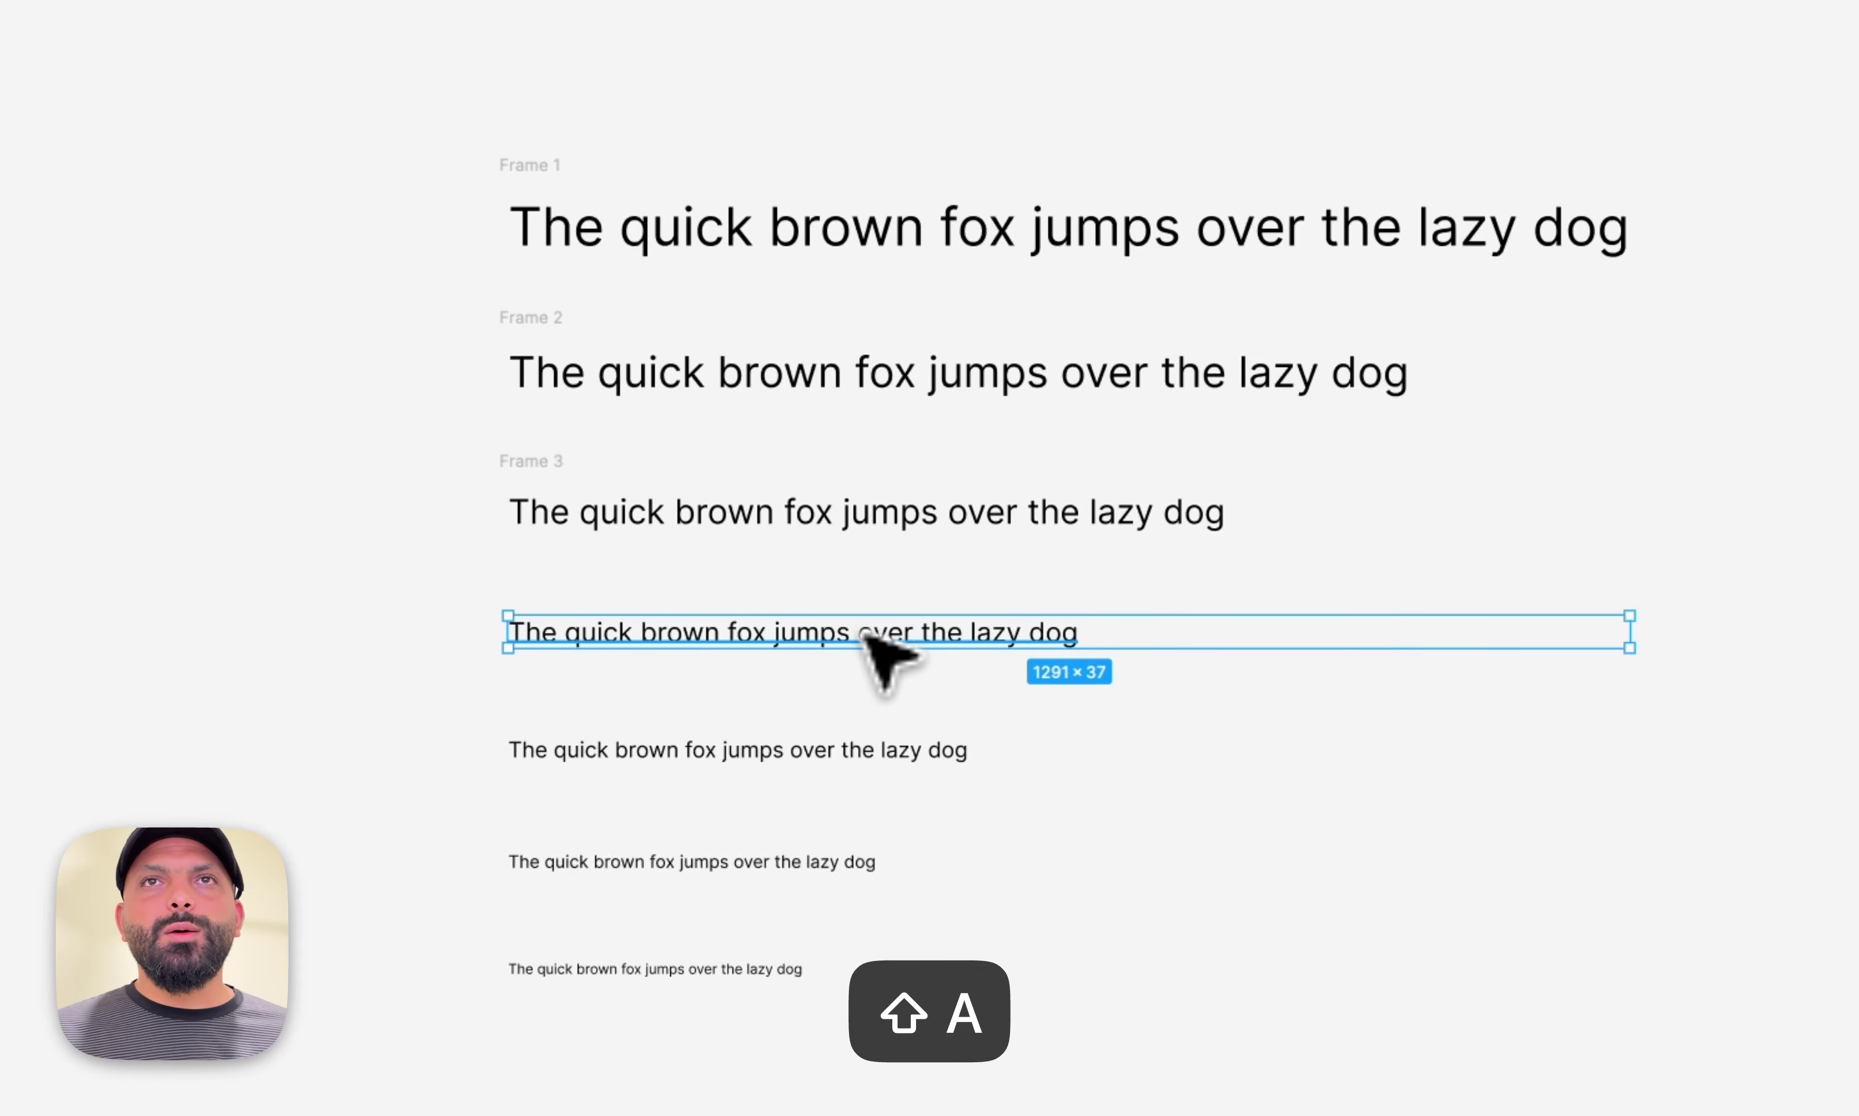
pyautogui.hotkey('shift', 'a')
pyautogui.click(868, 747)
pyautogui.hotkey('shift', 'a')
pyautogui.click(867, 857)
pyautogui.hotkey('shift', 'a')
pyautogui.click(966, 814)
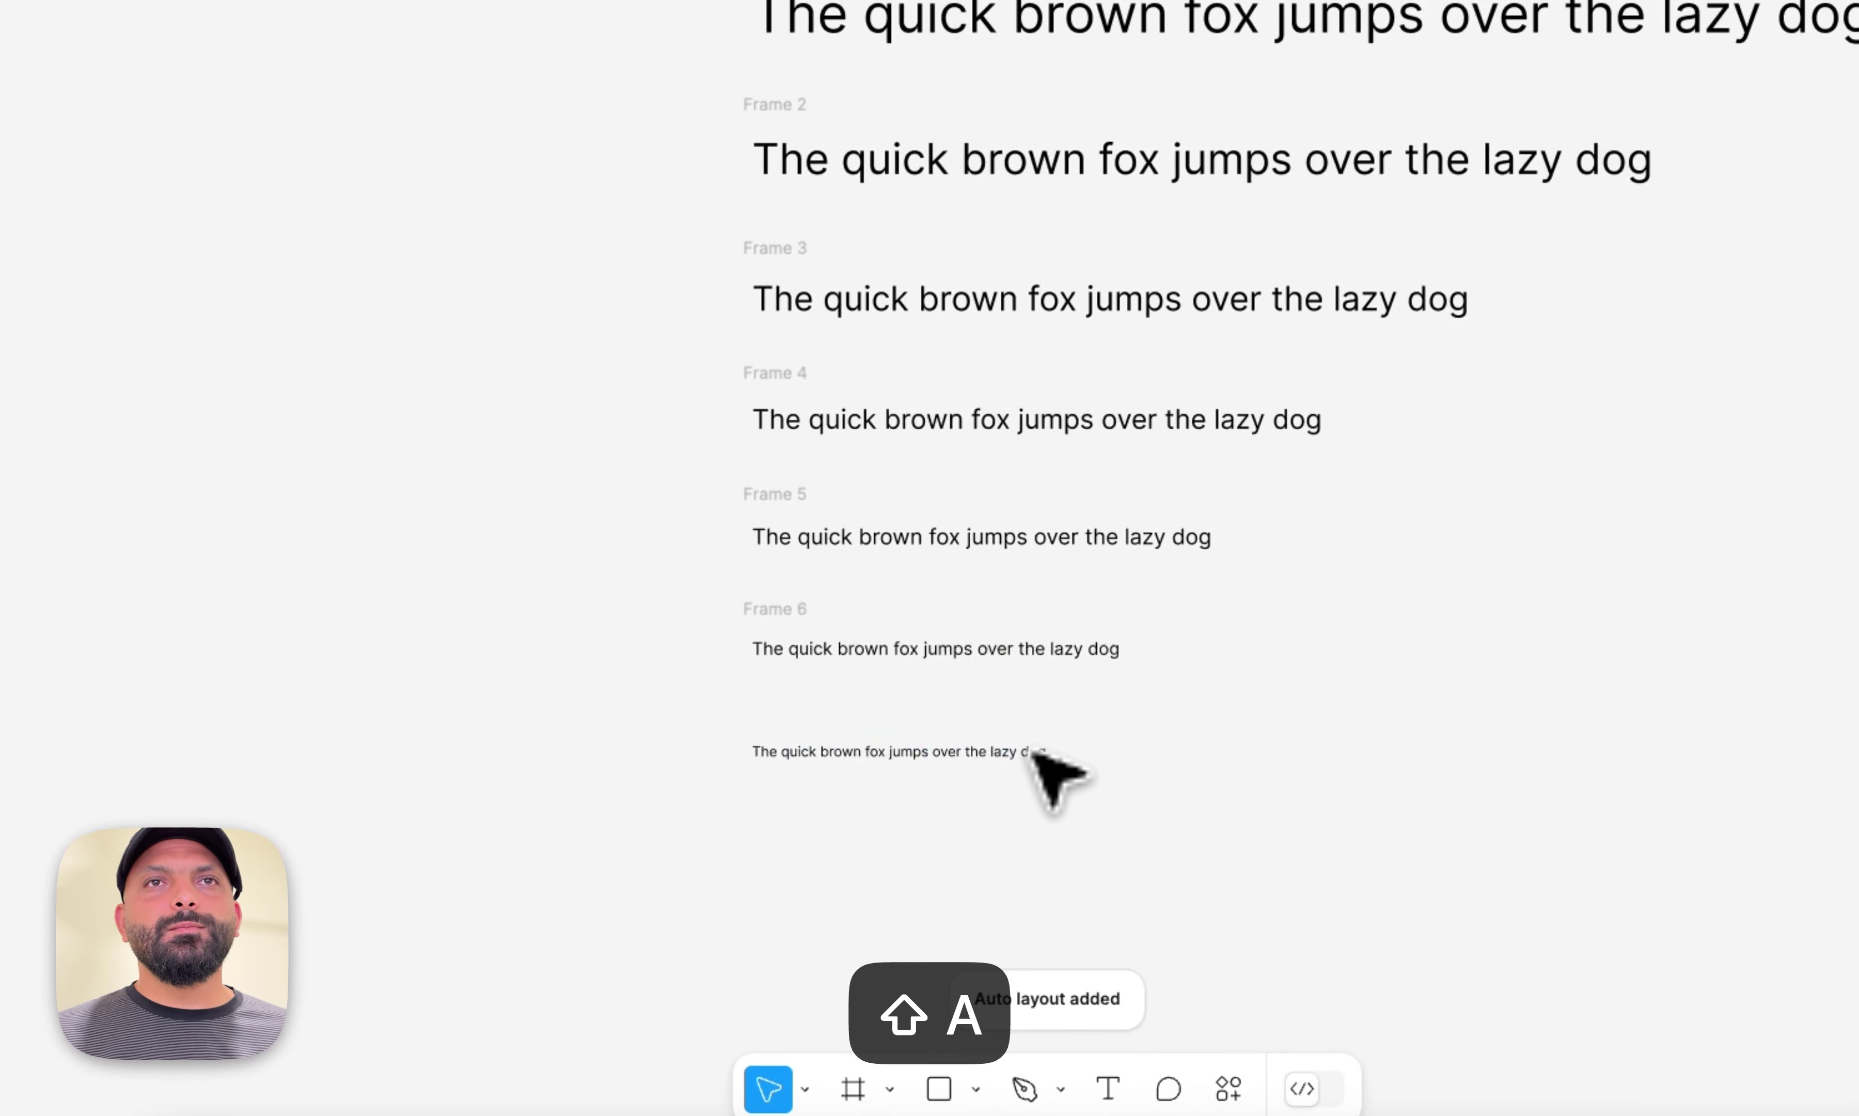
pyautogui.hotkey('shift', 'a')
# Select all seven auto layout frames and set their horizontal and vertical padding to 0.
pyautogui.moveTo(722, 310); pyautogui.dragTo(1365, 943)
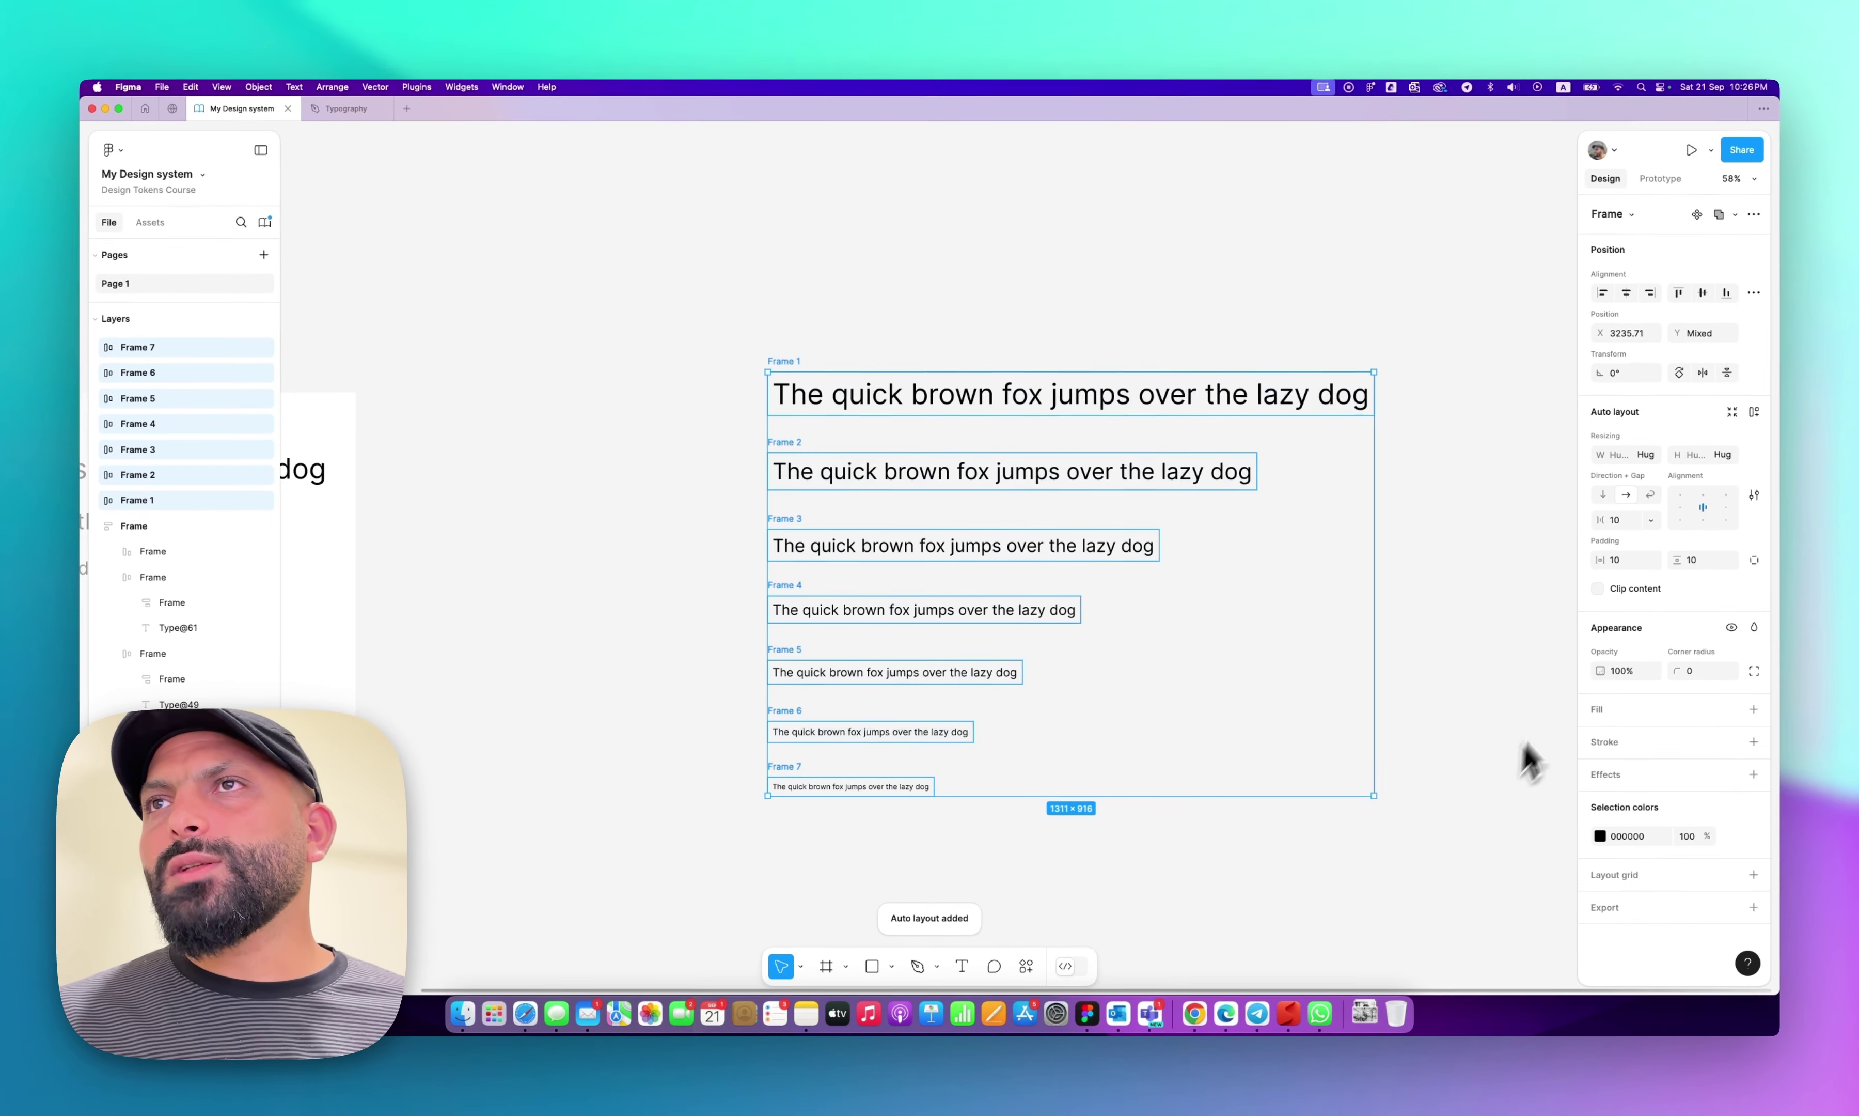
pyautogui.click(1628, 565)
pyautogui.write('0')
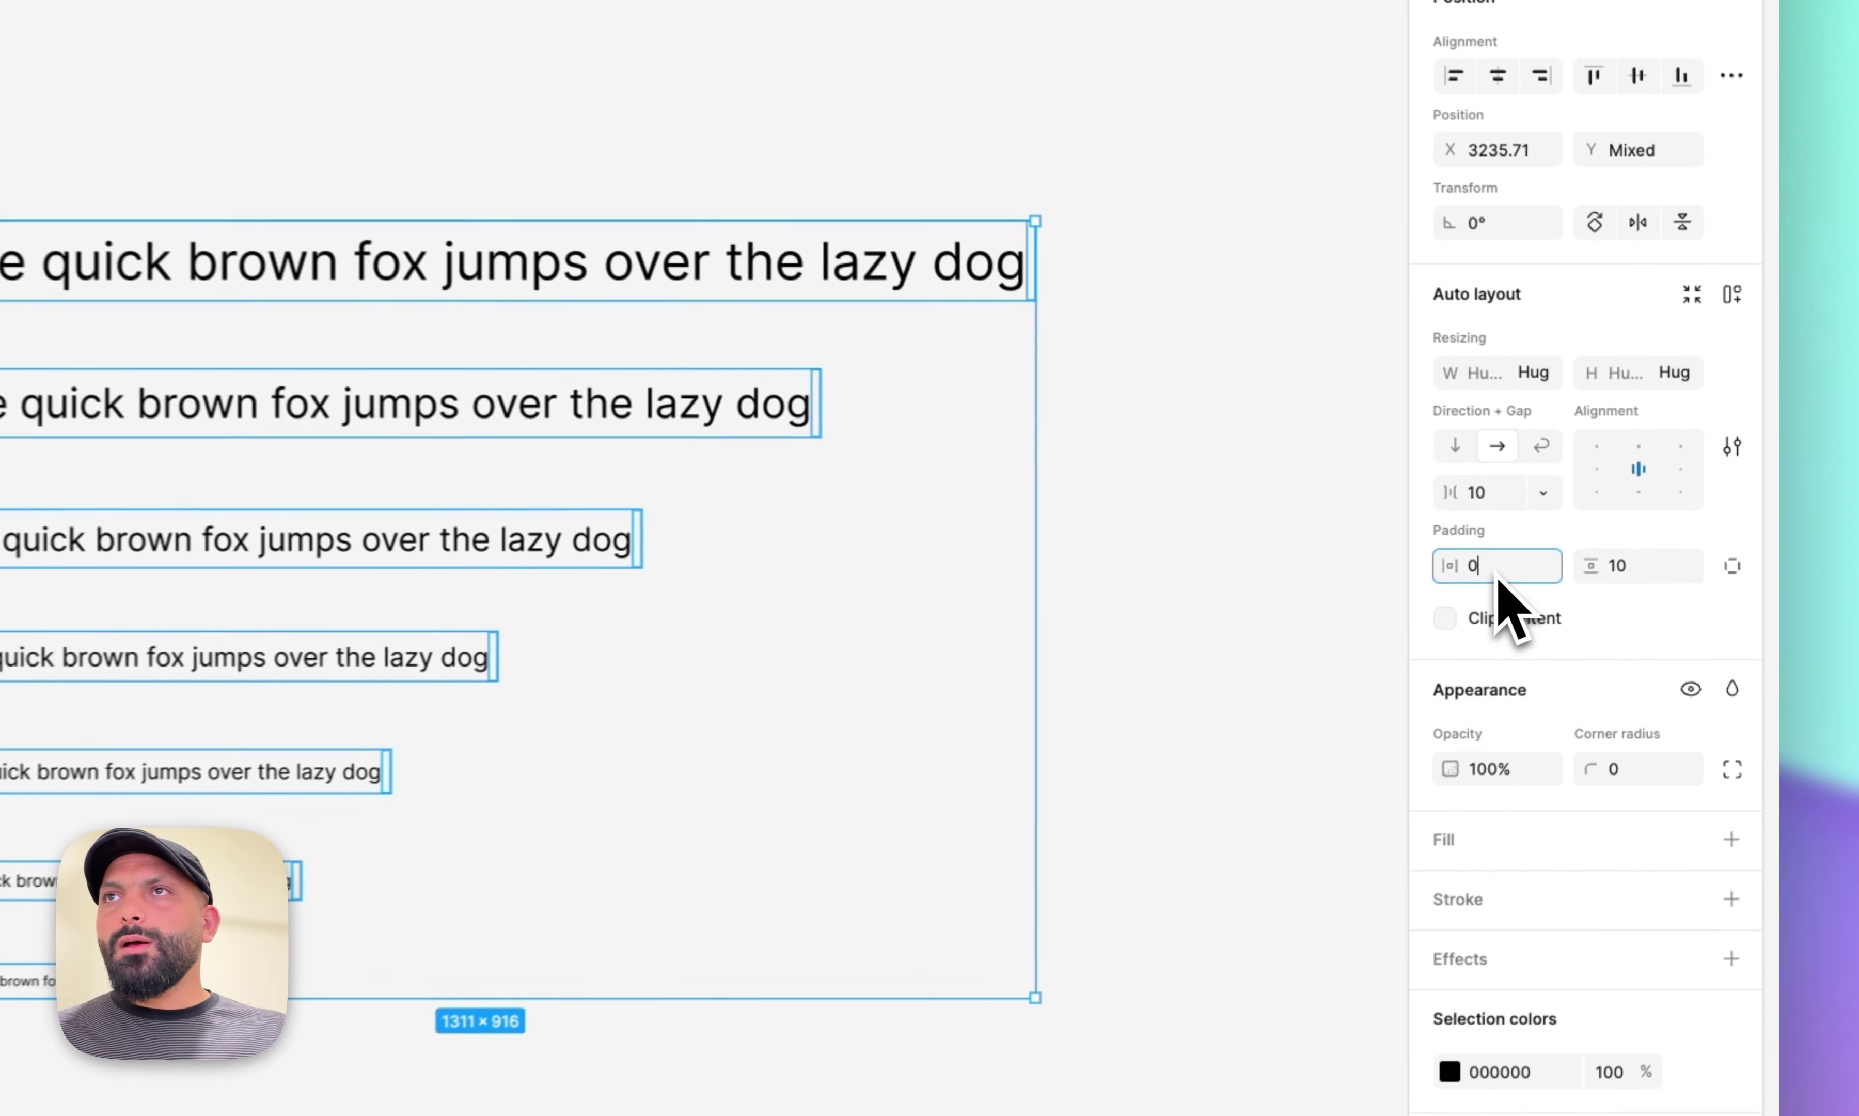
pyautogui.click(1664, 564)
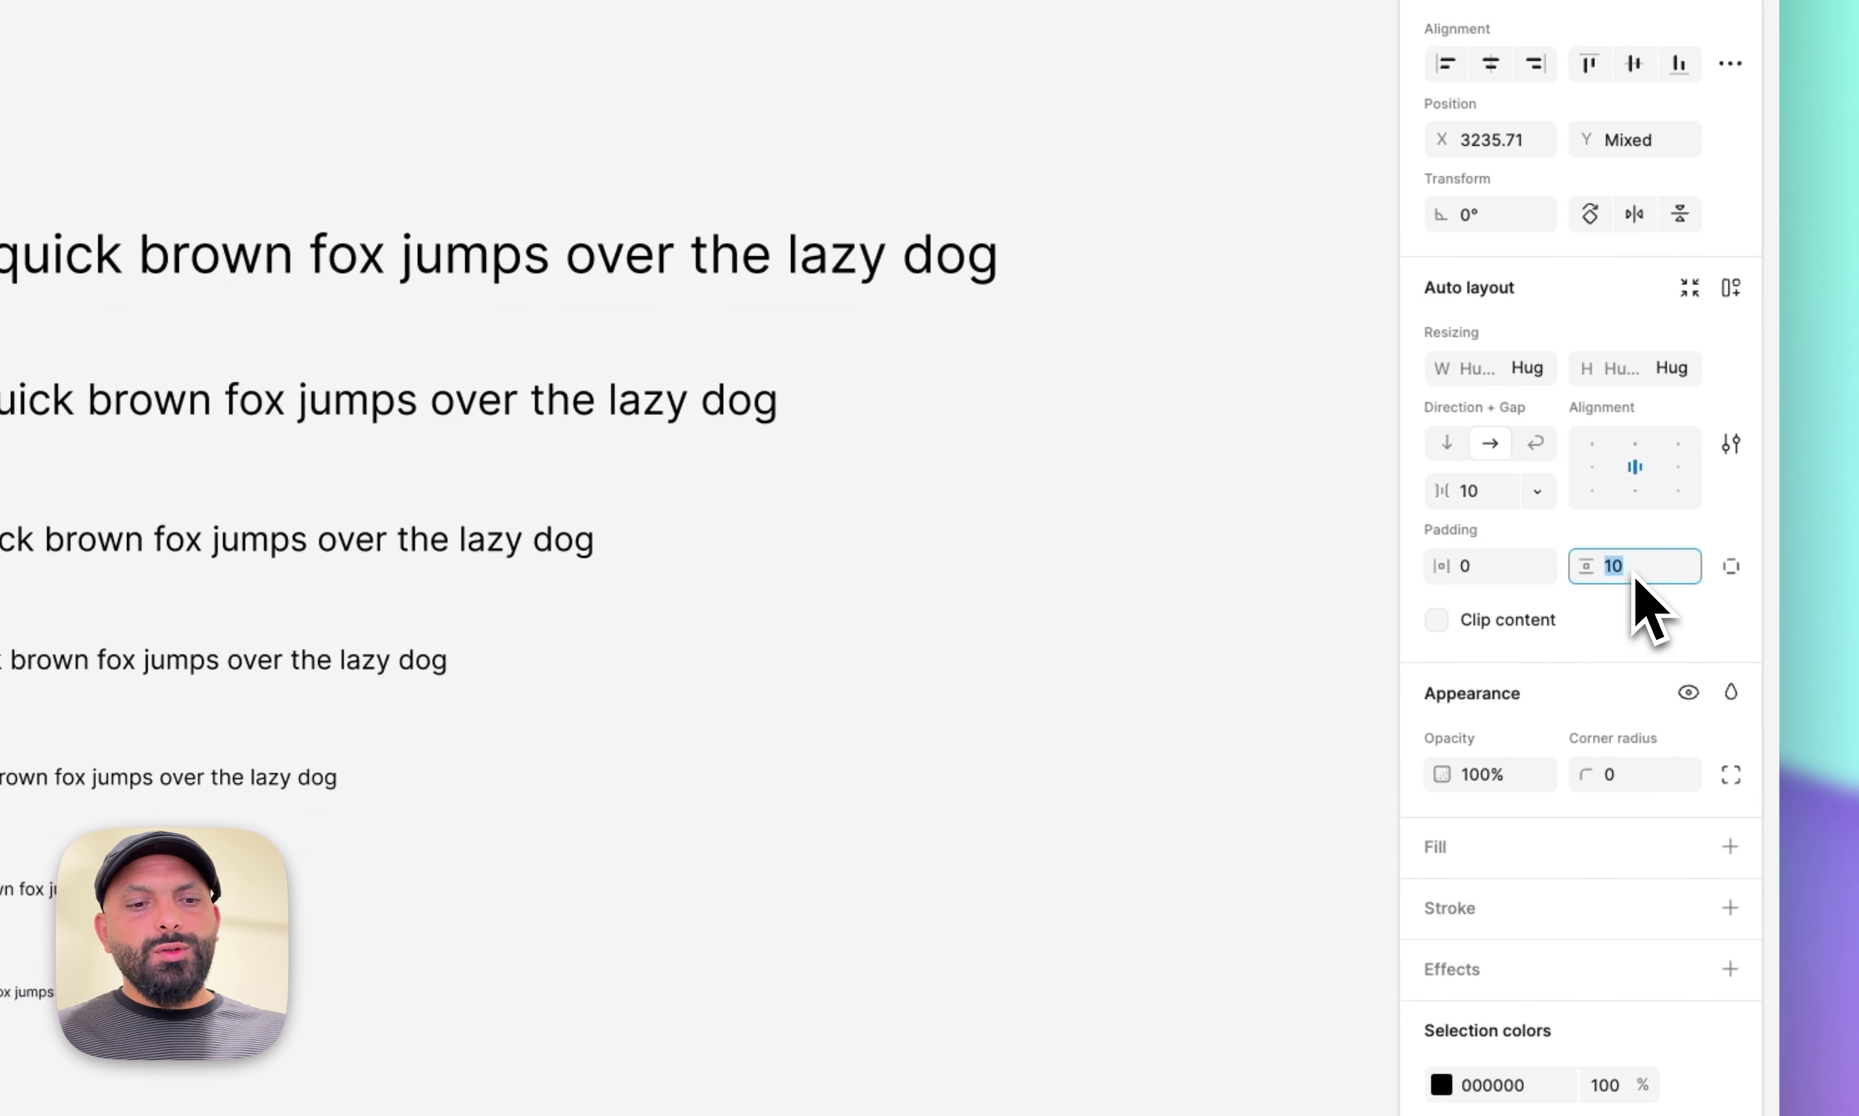
pyautogui.write('0')
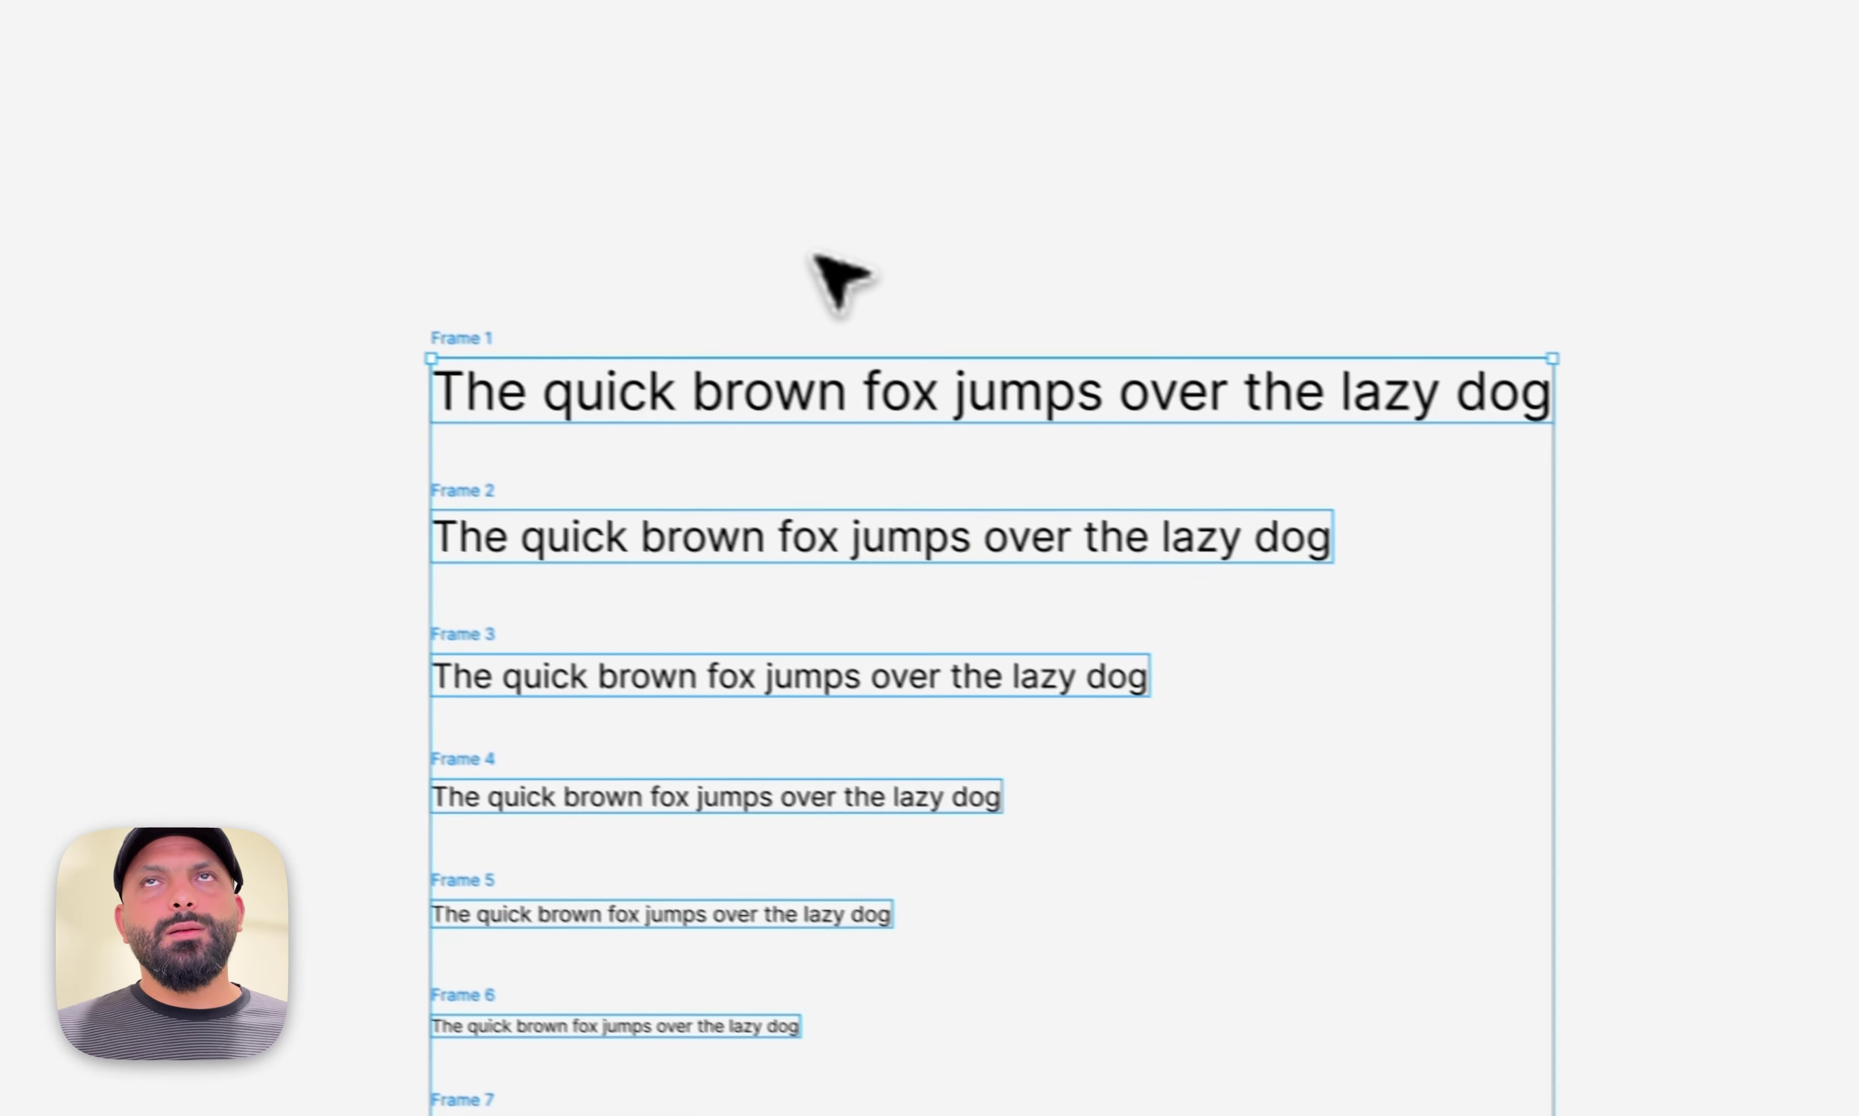
# Turn each of the seven text frames, Frame 1 through Frame 7, into its own component.
pyautogui.click(656, 270)
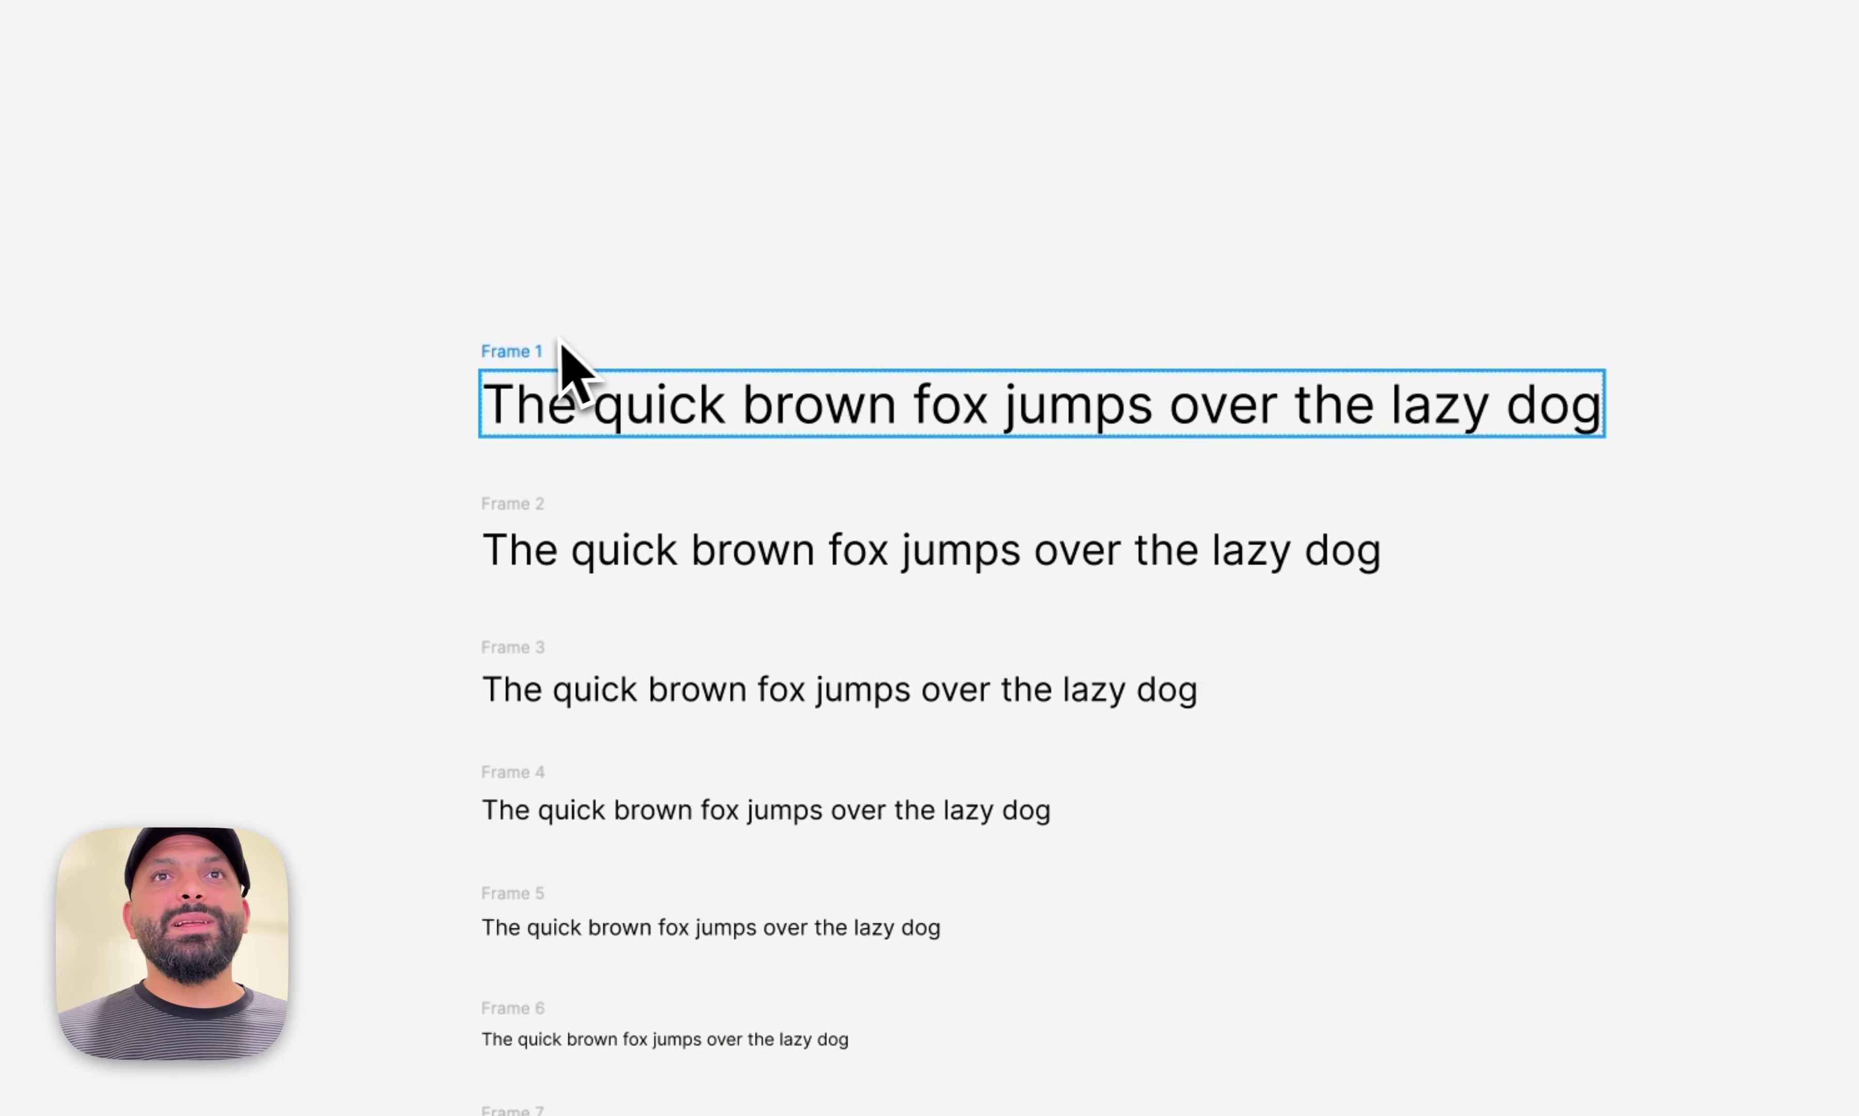
pyautogui.rightClick(539, 347)
pyautogui.click(655, 1019)
pyautogui.rightClick(521, 504)
pyautogui.click(978, 898)
pyautogui.rightClick(514, 648)
pyautogui.click(942, 898)
pyautogui.rightClick(848, 566)
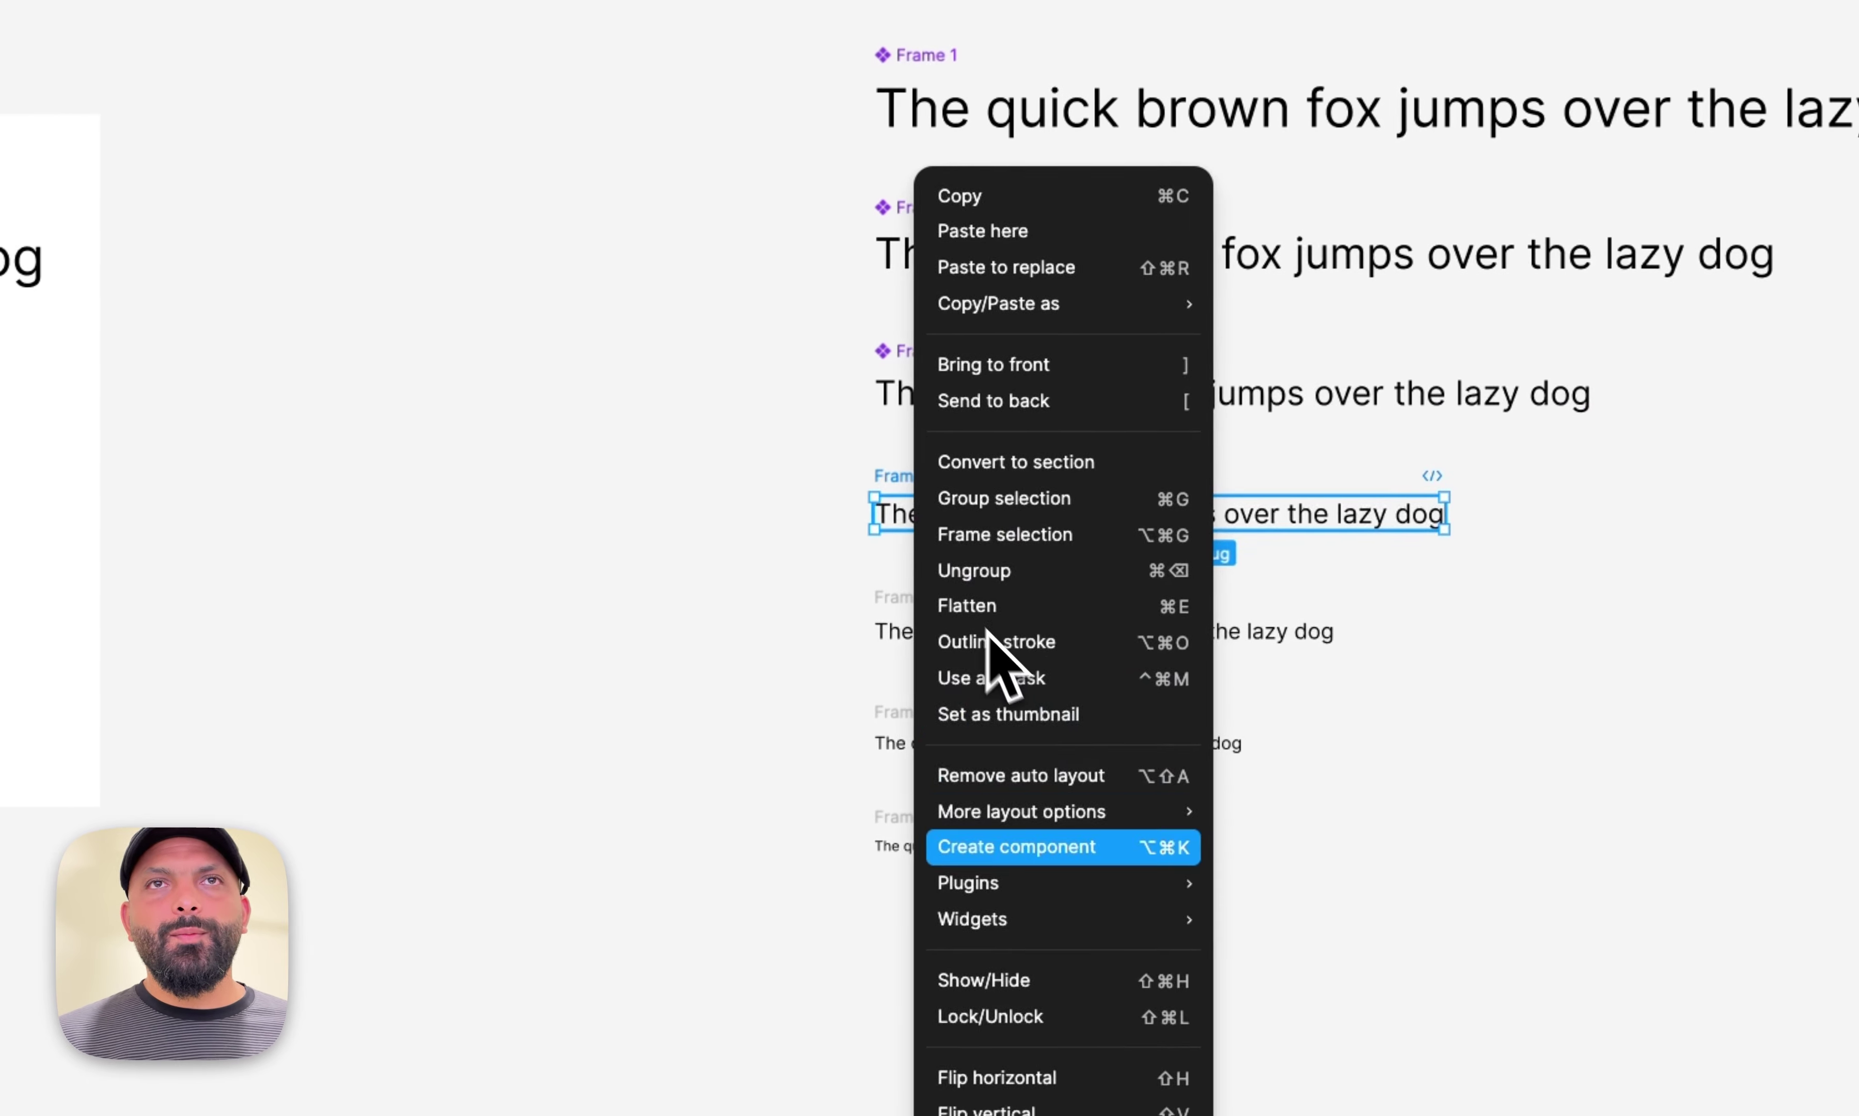
pyautogui.click(949, 899)
pyautogui.rightClick(853, 683)
pyautogui.click(954, 898)
pyautogui.rightClick(859, 794)
pyautogui.click(963, 898)
pyautogui.rightClick(906, 897)
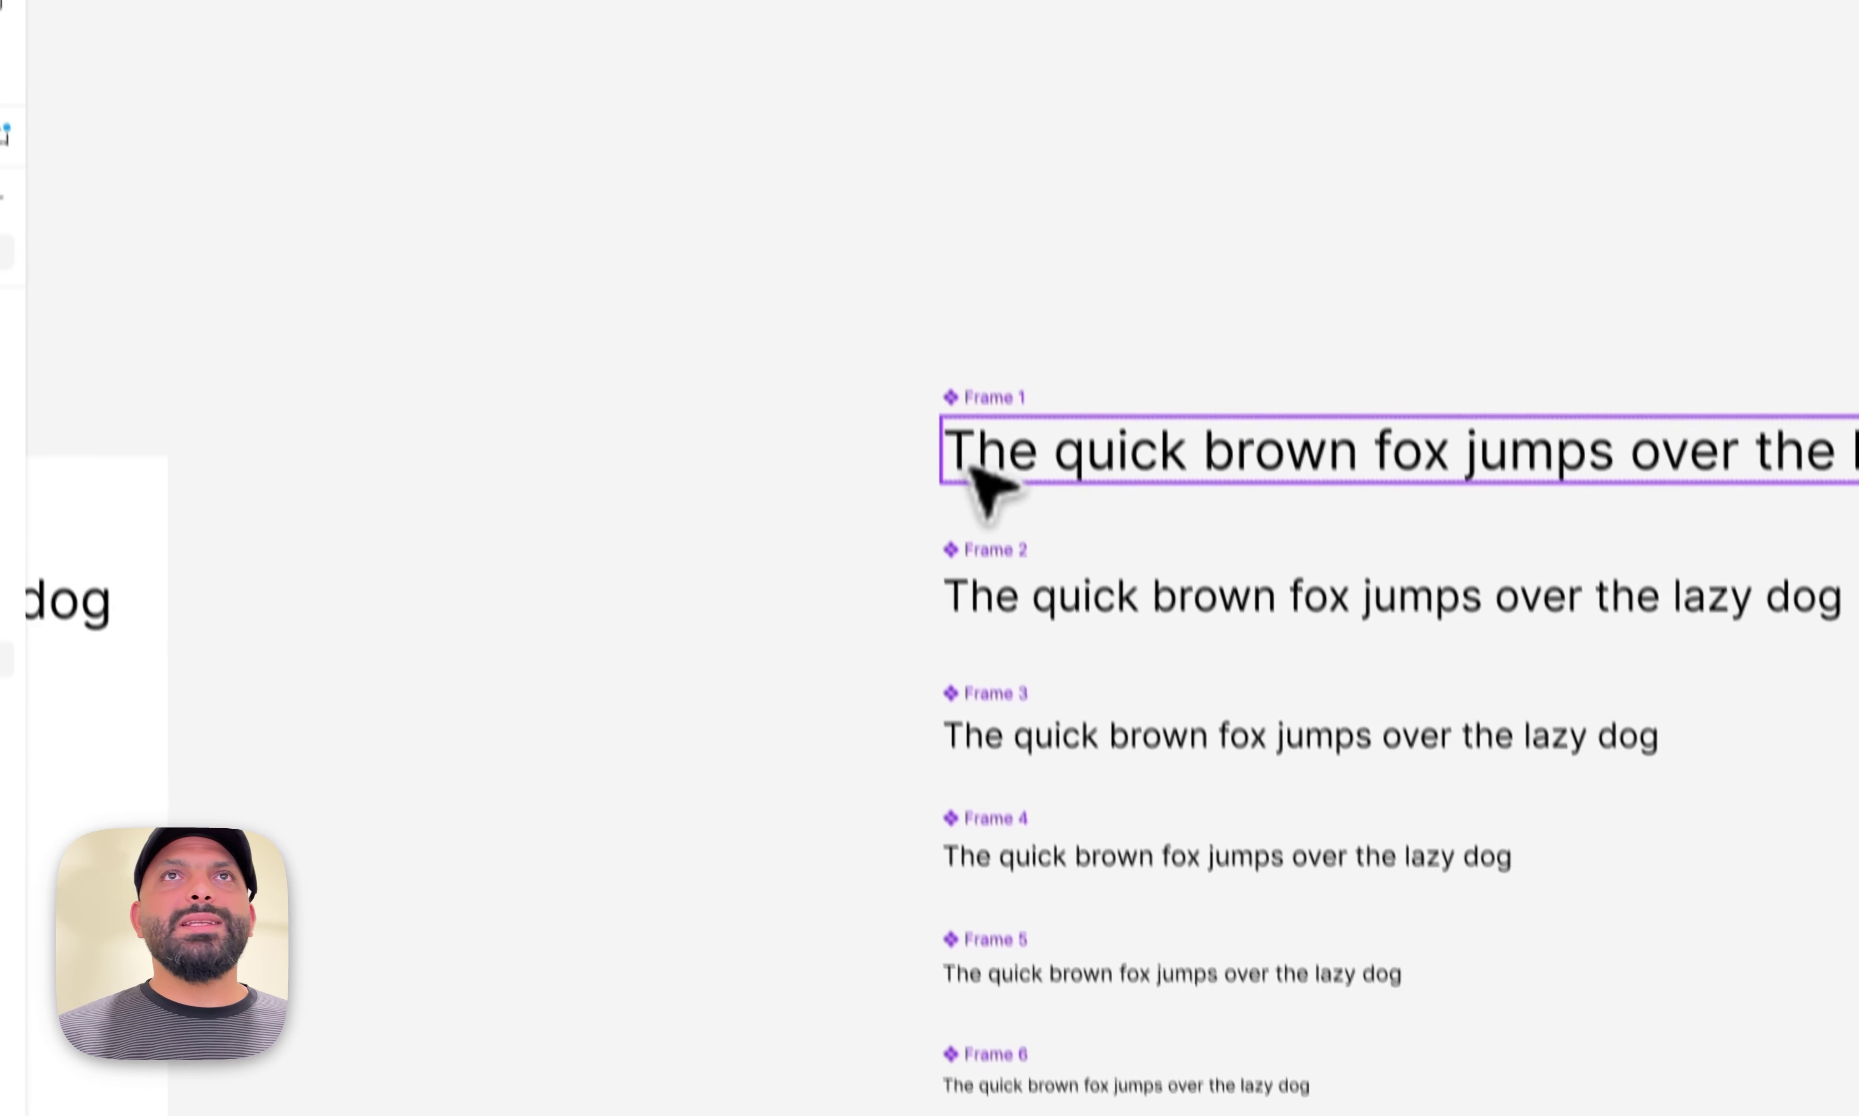
# Rename the Frame 1 component to "H1 new" and the Frame 2 component to "H2 new".
pyautogui.doubleClick(994, 397)
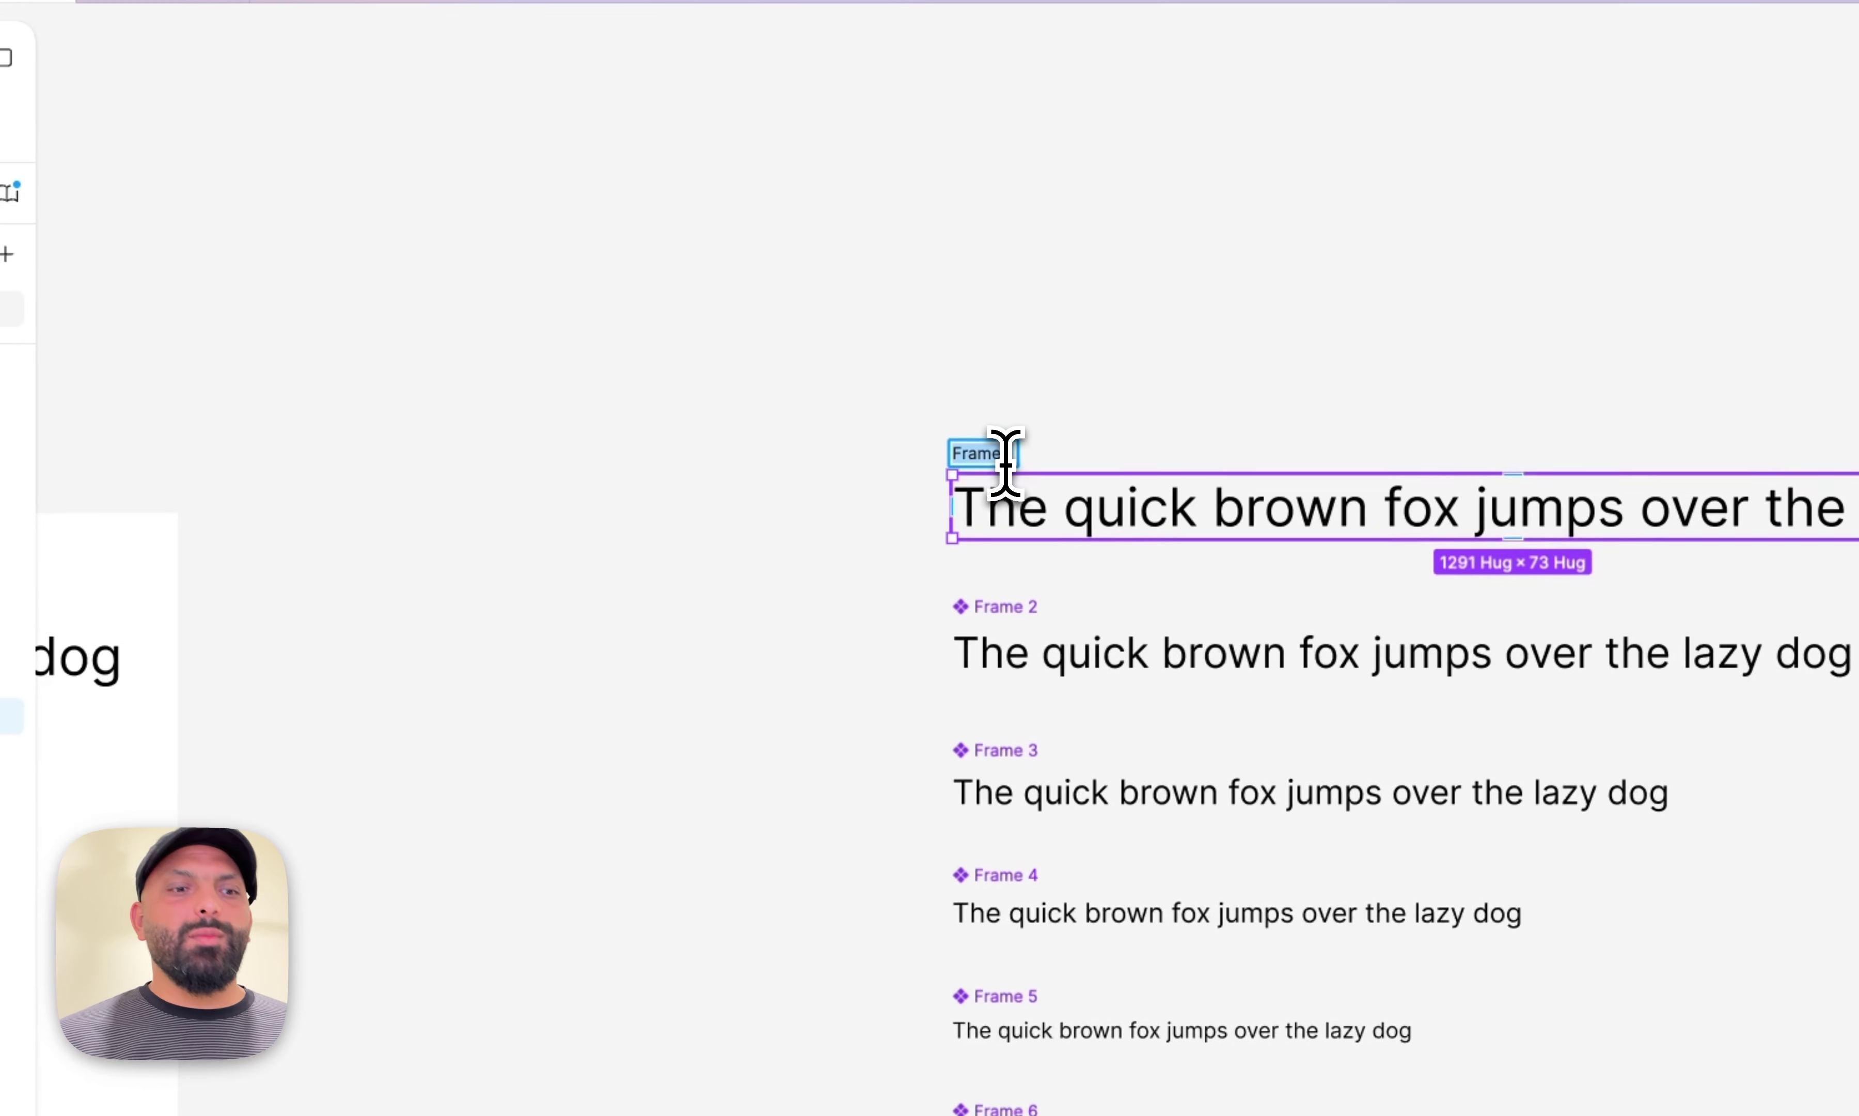
pyautogui.write('H1 new')
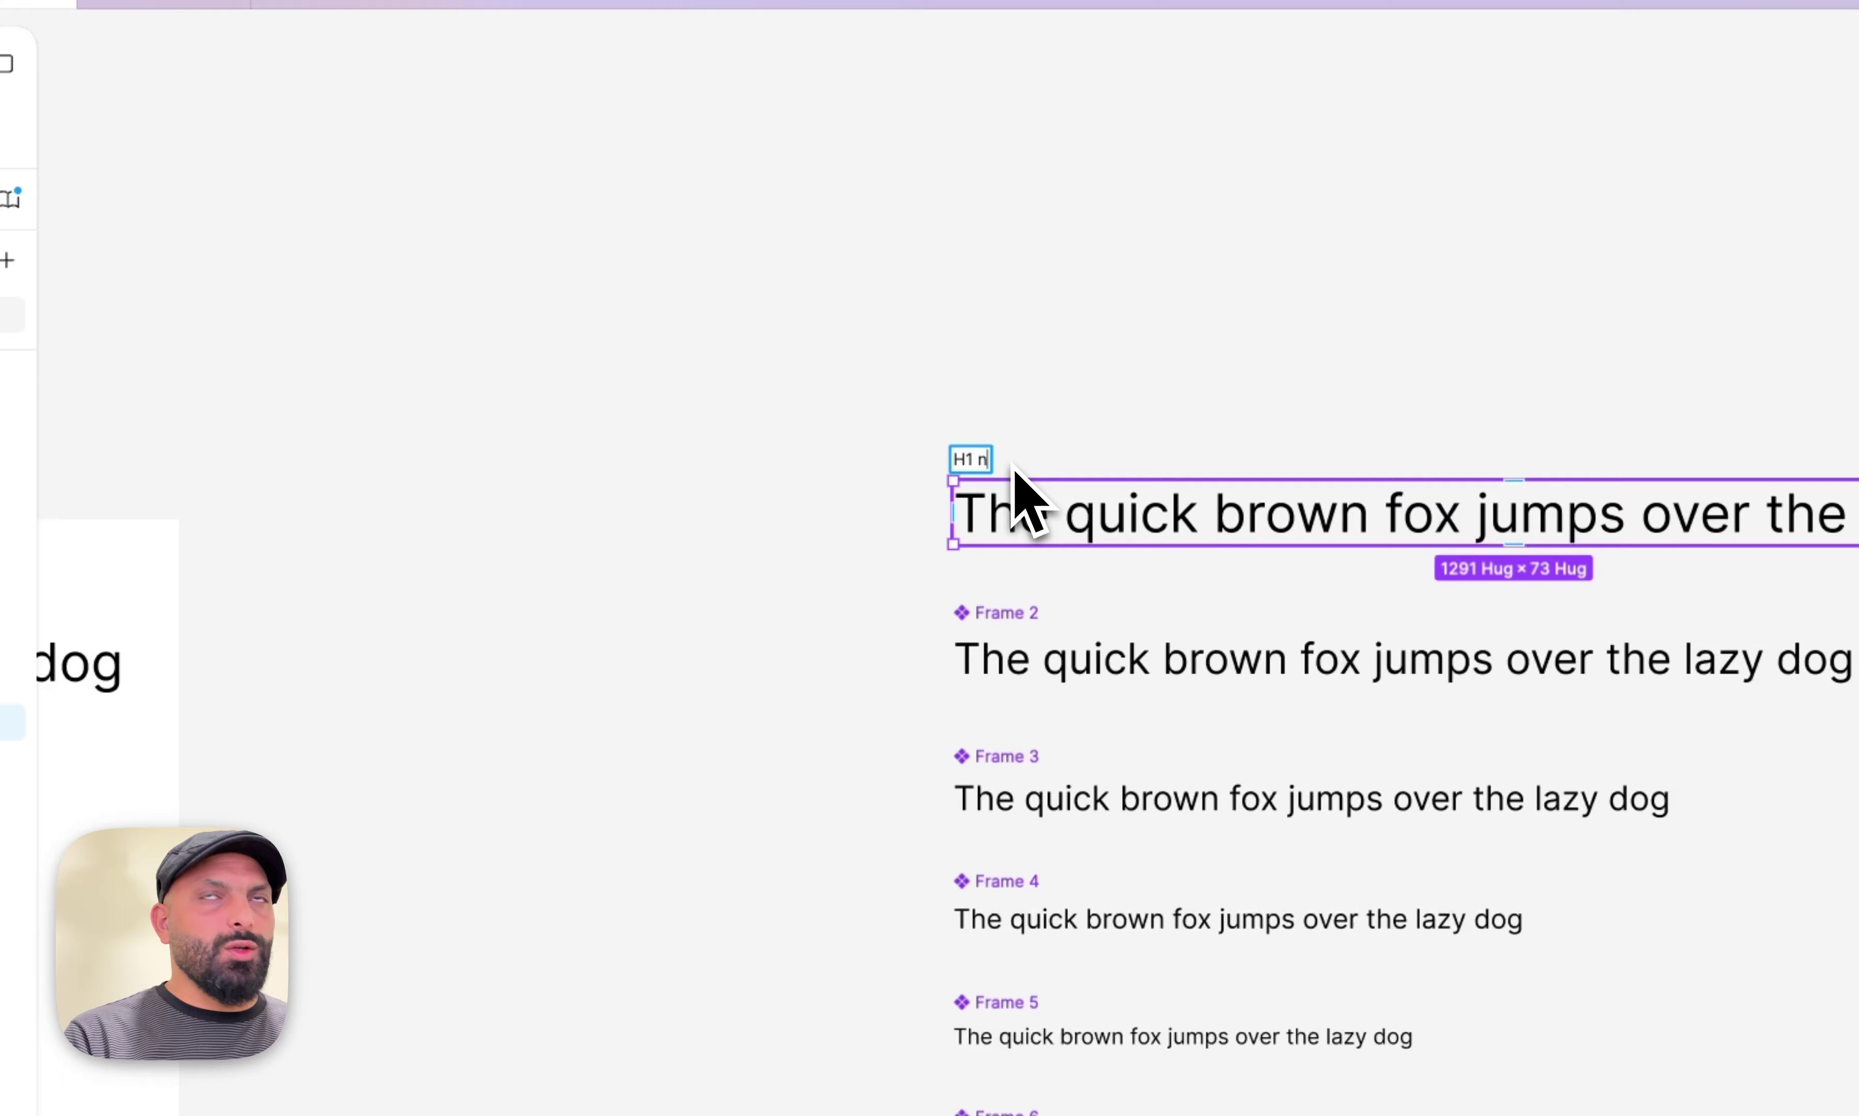
pyautogui.press('Return')
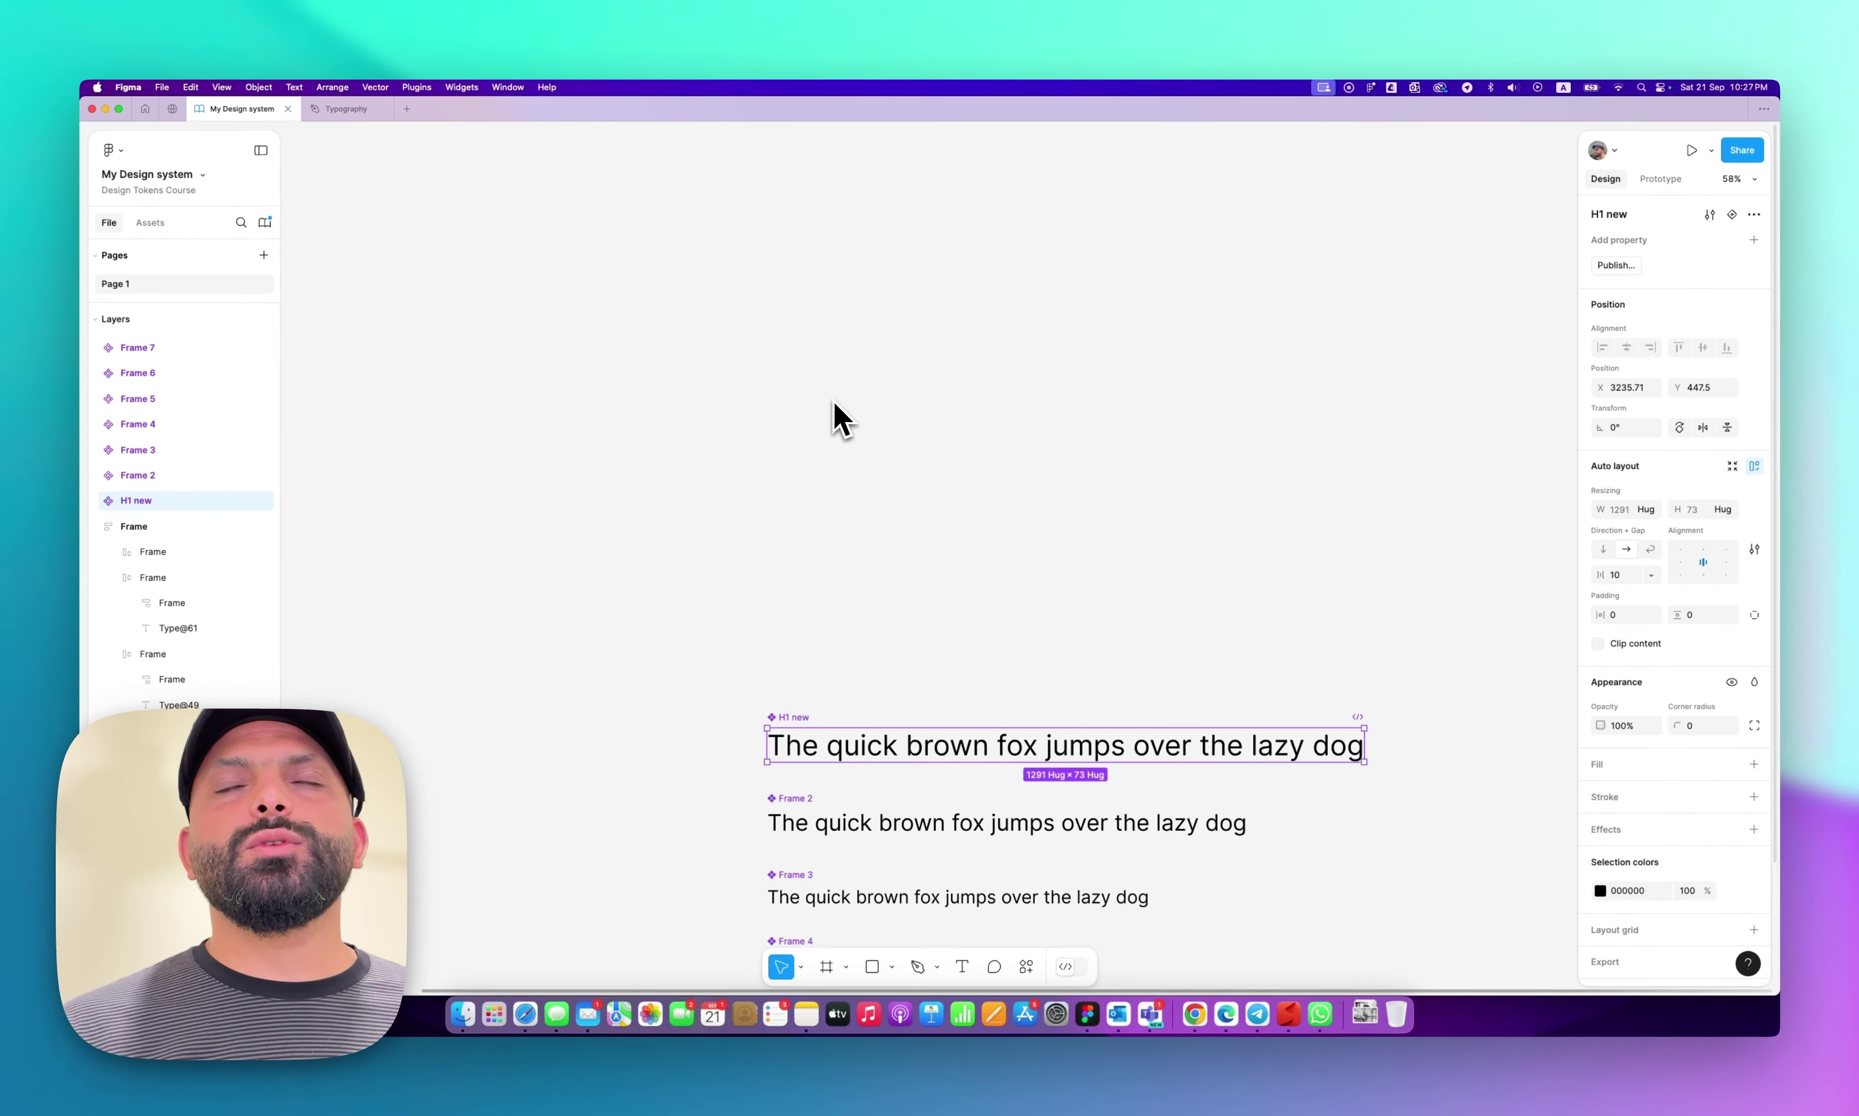
pyautogui.scroll(-5, 837, 411)
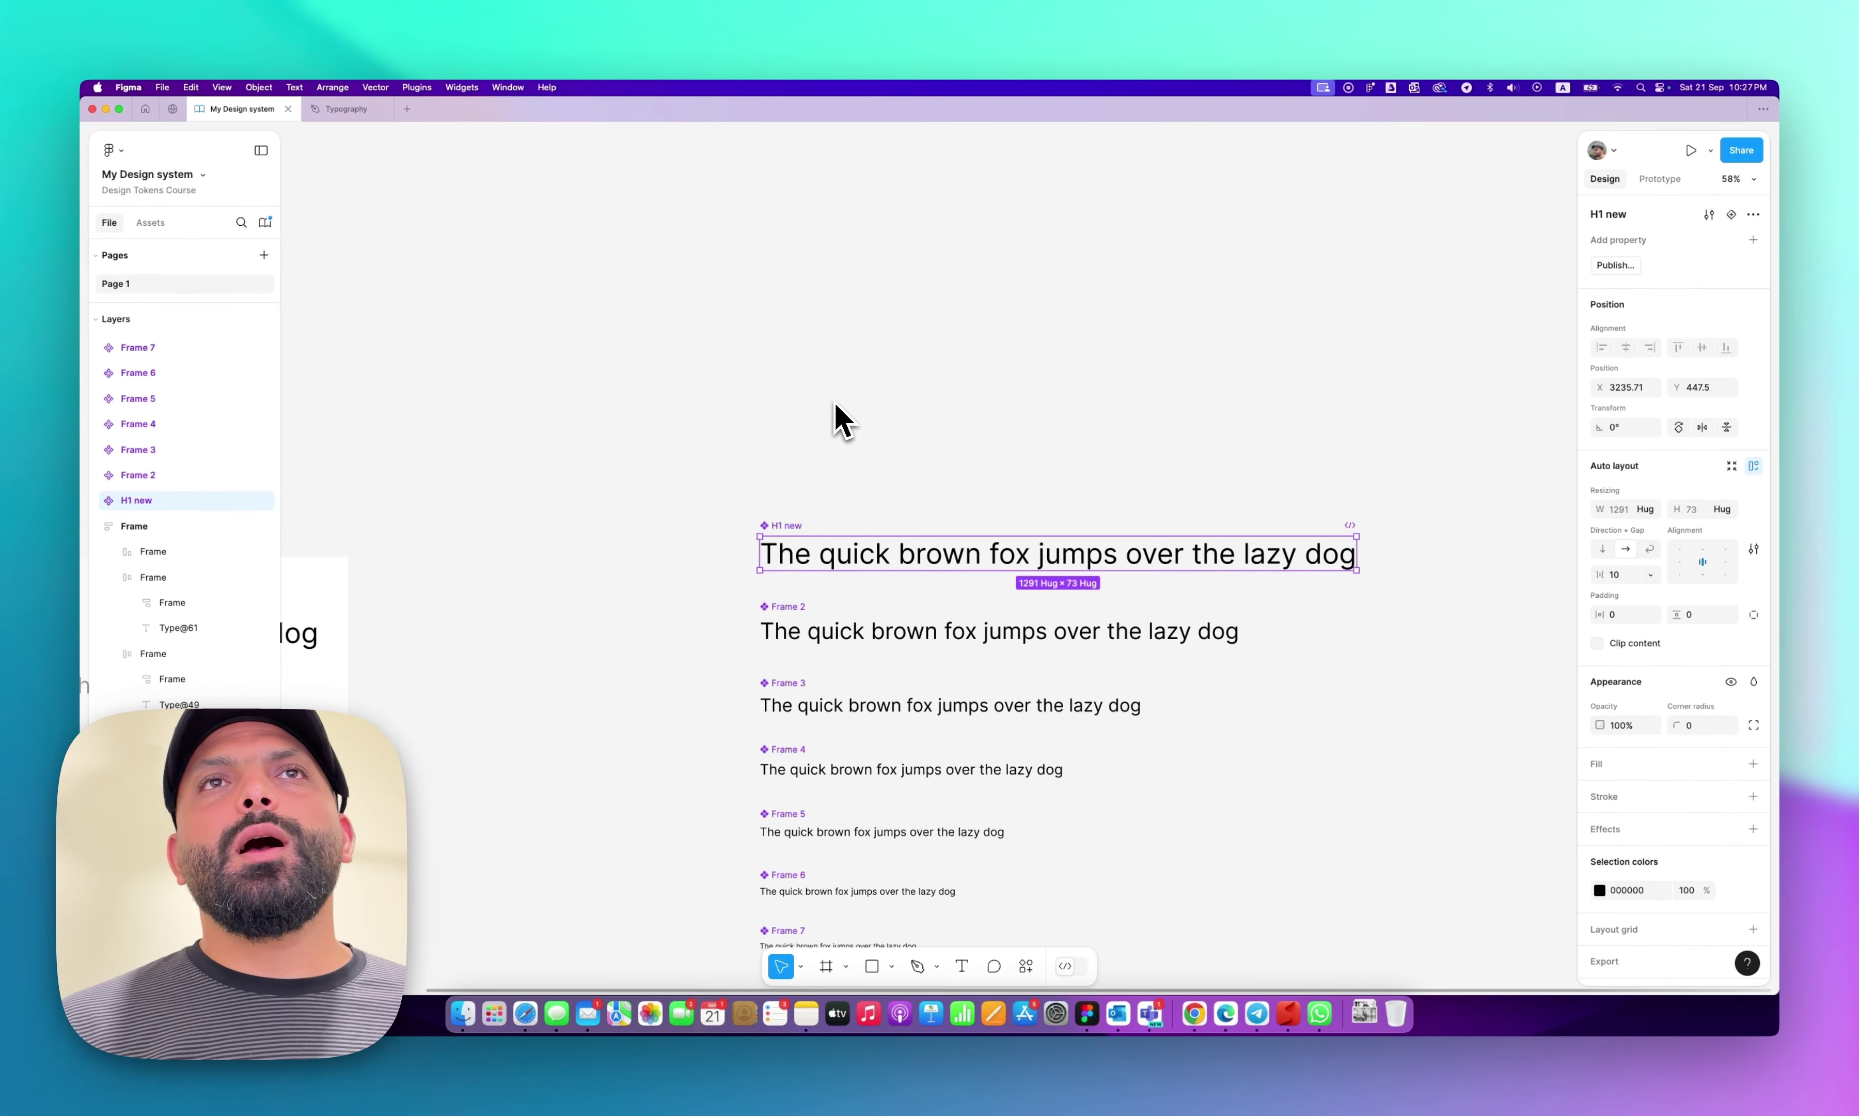
pyautogui.doubleClick(800, 434)
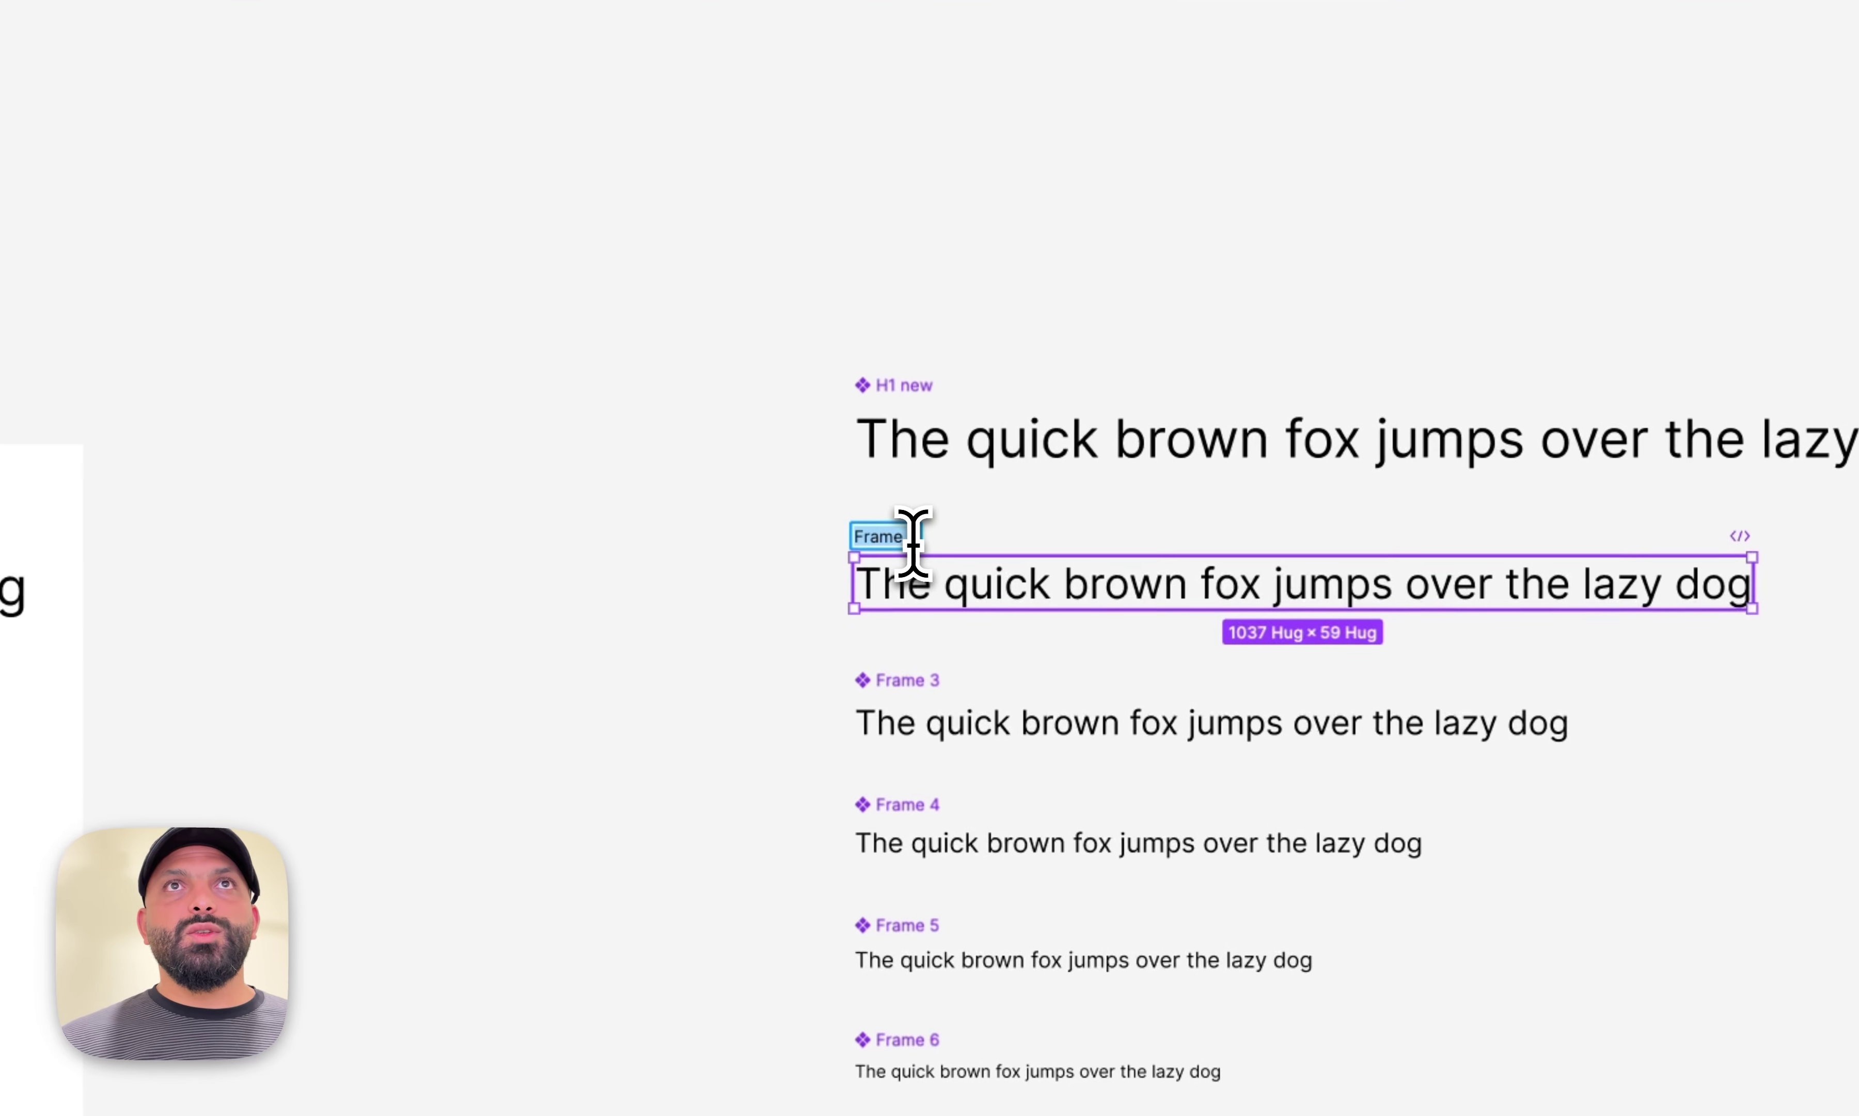
pyautogui.press('BackSpace')
pyautogui.write('H2 new')
pyautogui.press('Tab')
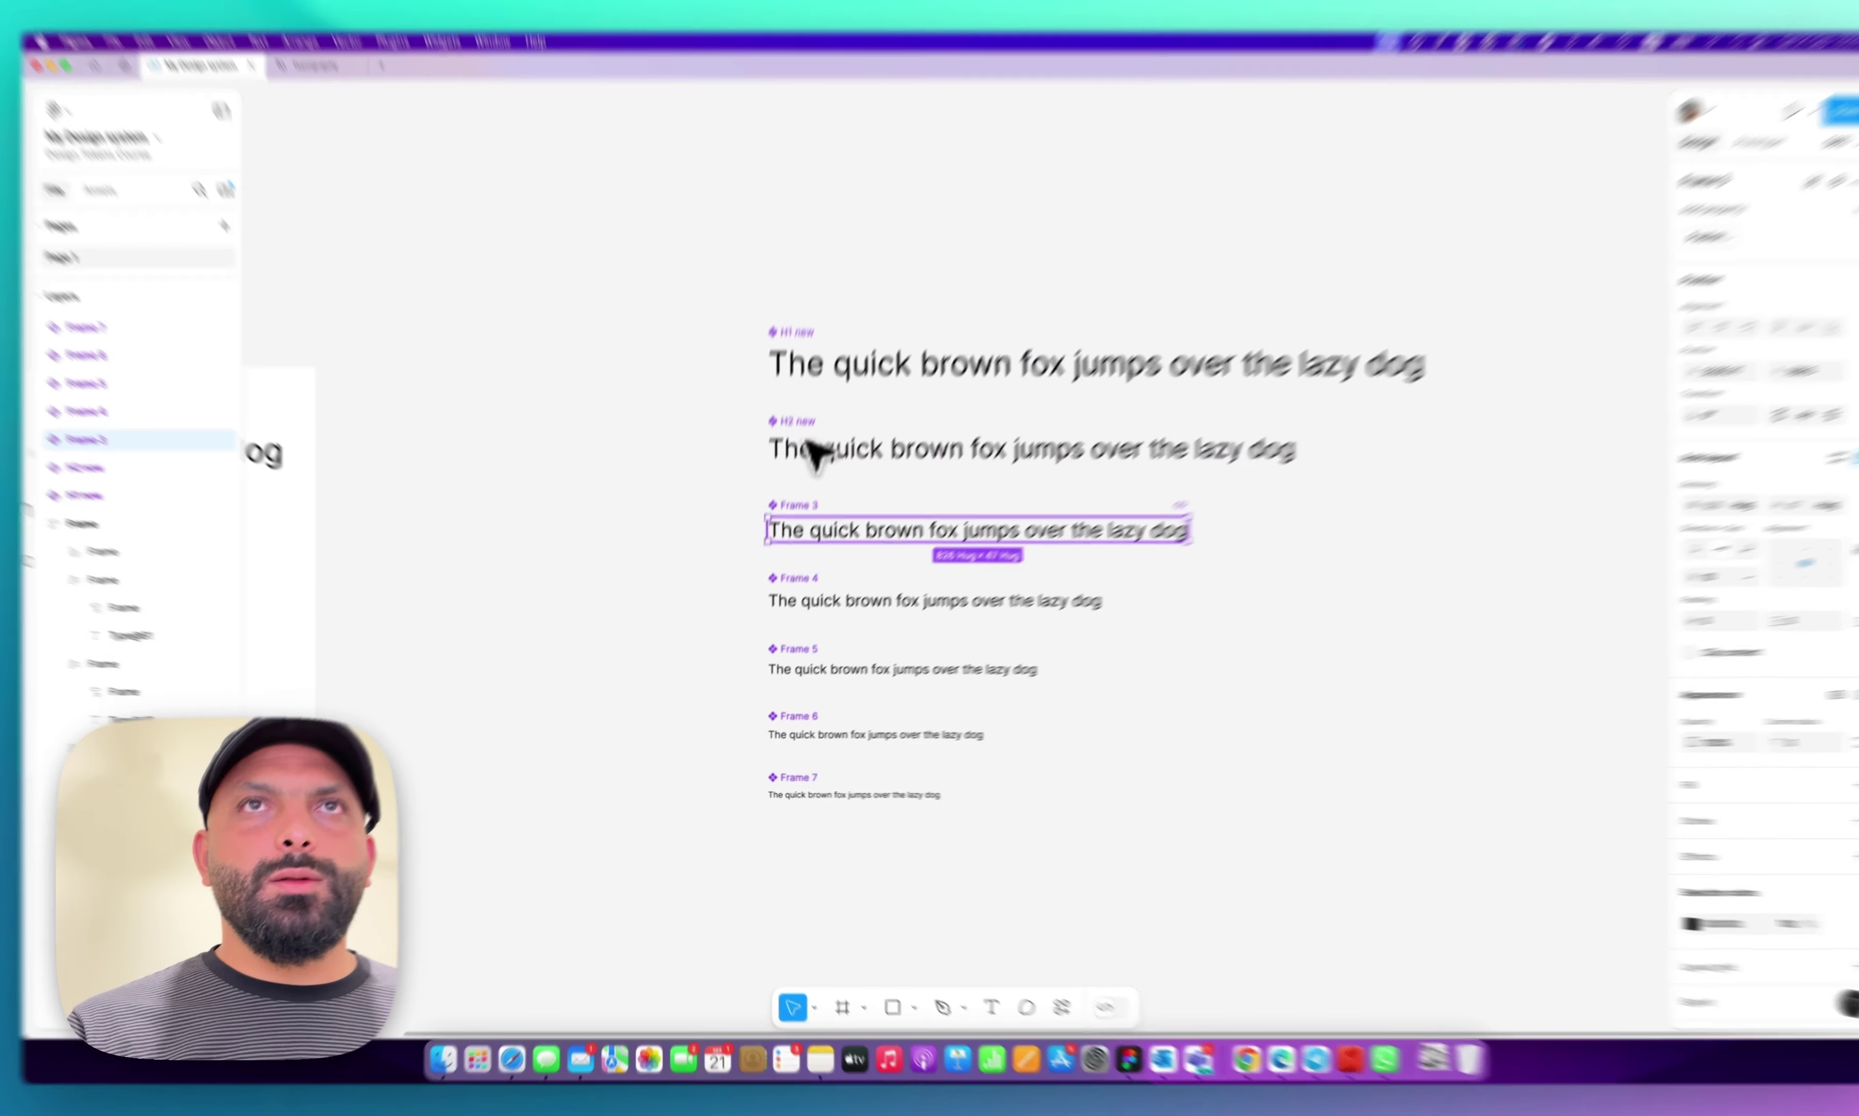
# Rename the Frame 3 to Frame 7 components "H3 new", "H4 new", "H5 new", "H6 new" and "body text new".
pyautogui.write('H3 new')
pyautogui.press('Tab')
pyautogui.write('H4 new')
pyautogui.press('Tab')
pyautogui.write('H5 new')
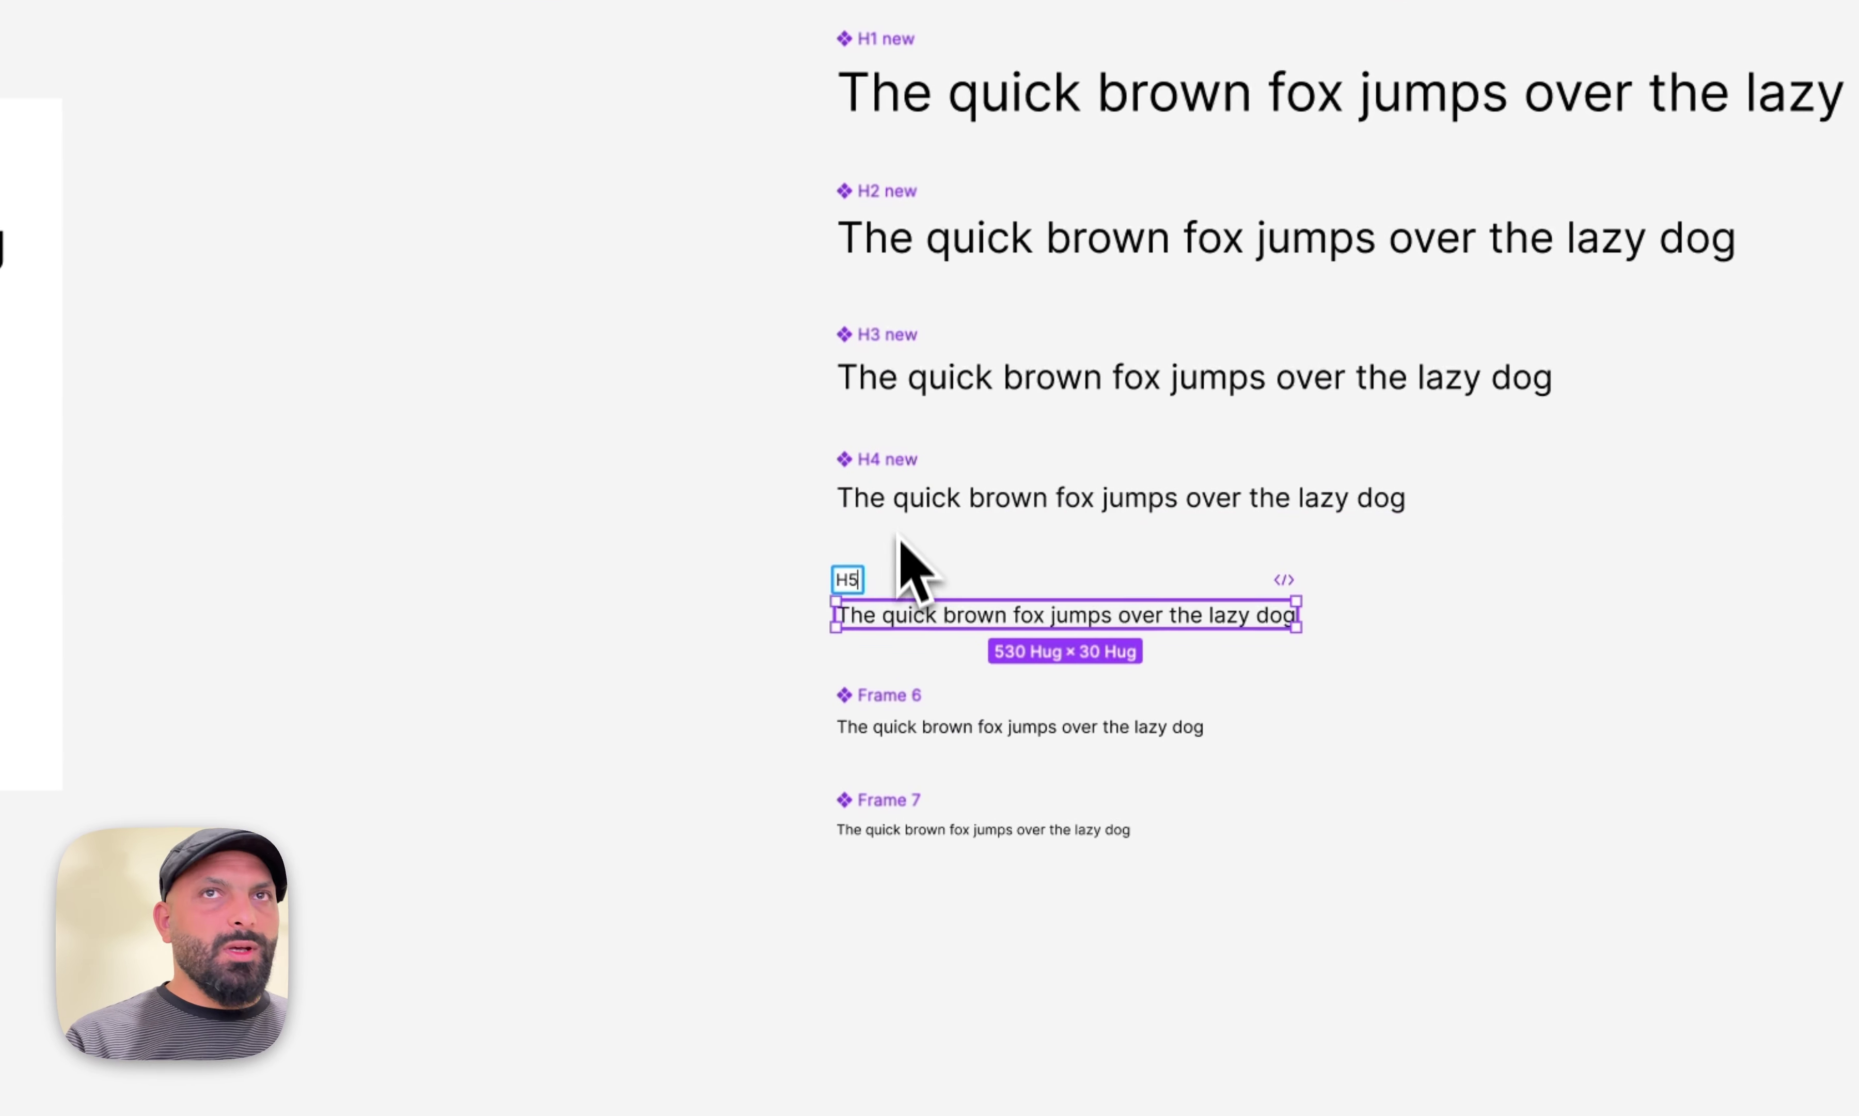
pyautogui.press('Tab')
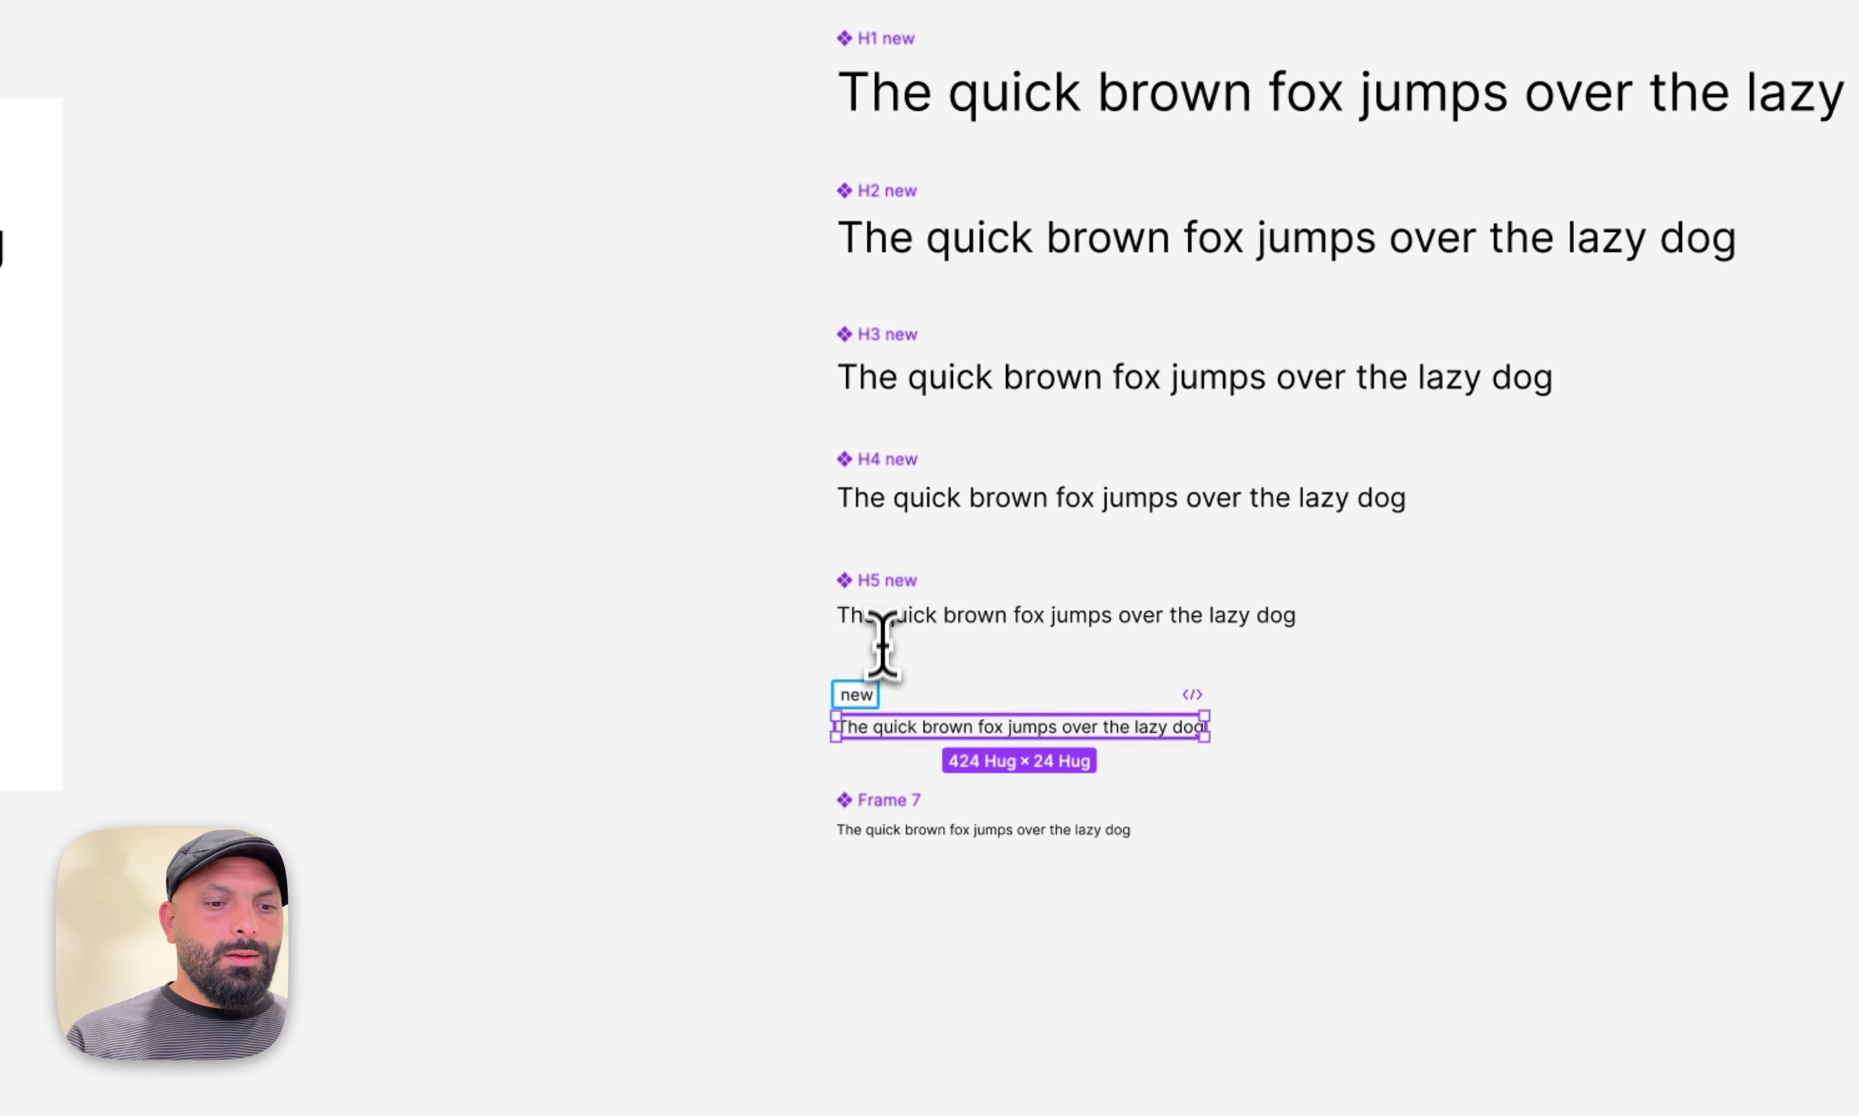
pyautogui.write('H6 new')
pyautogui.press('Tab')
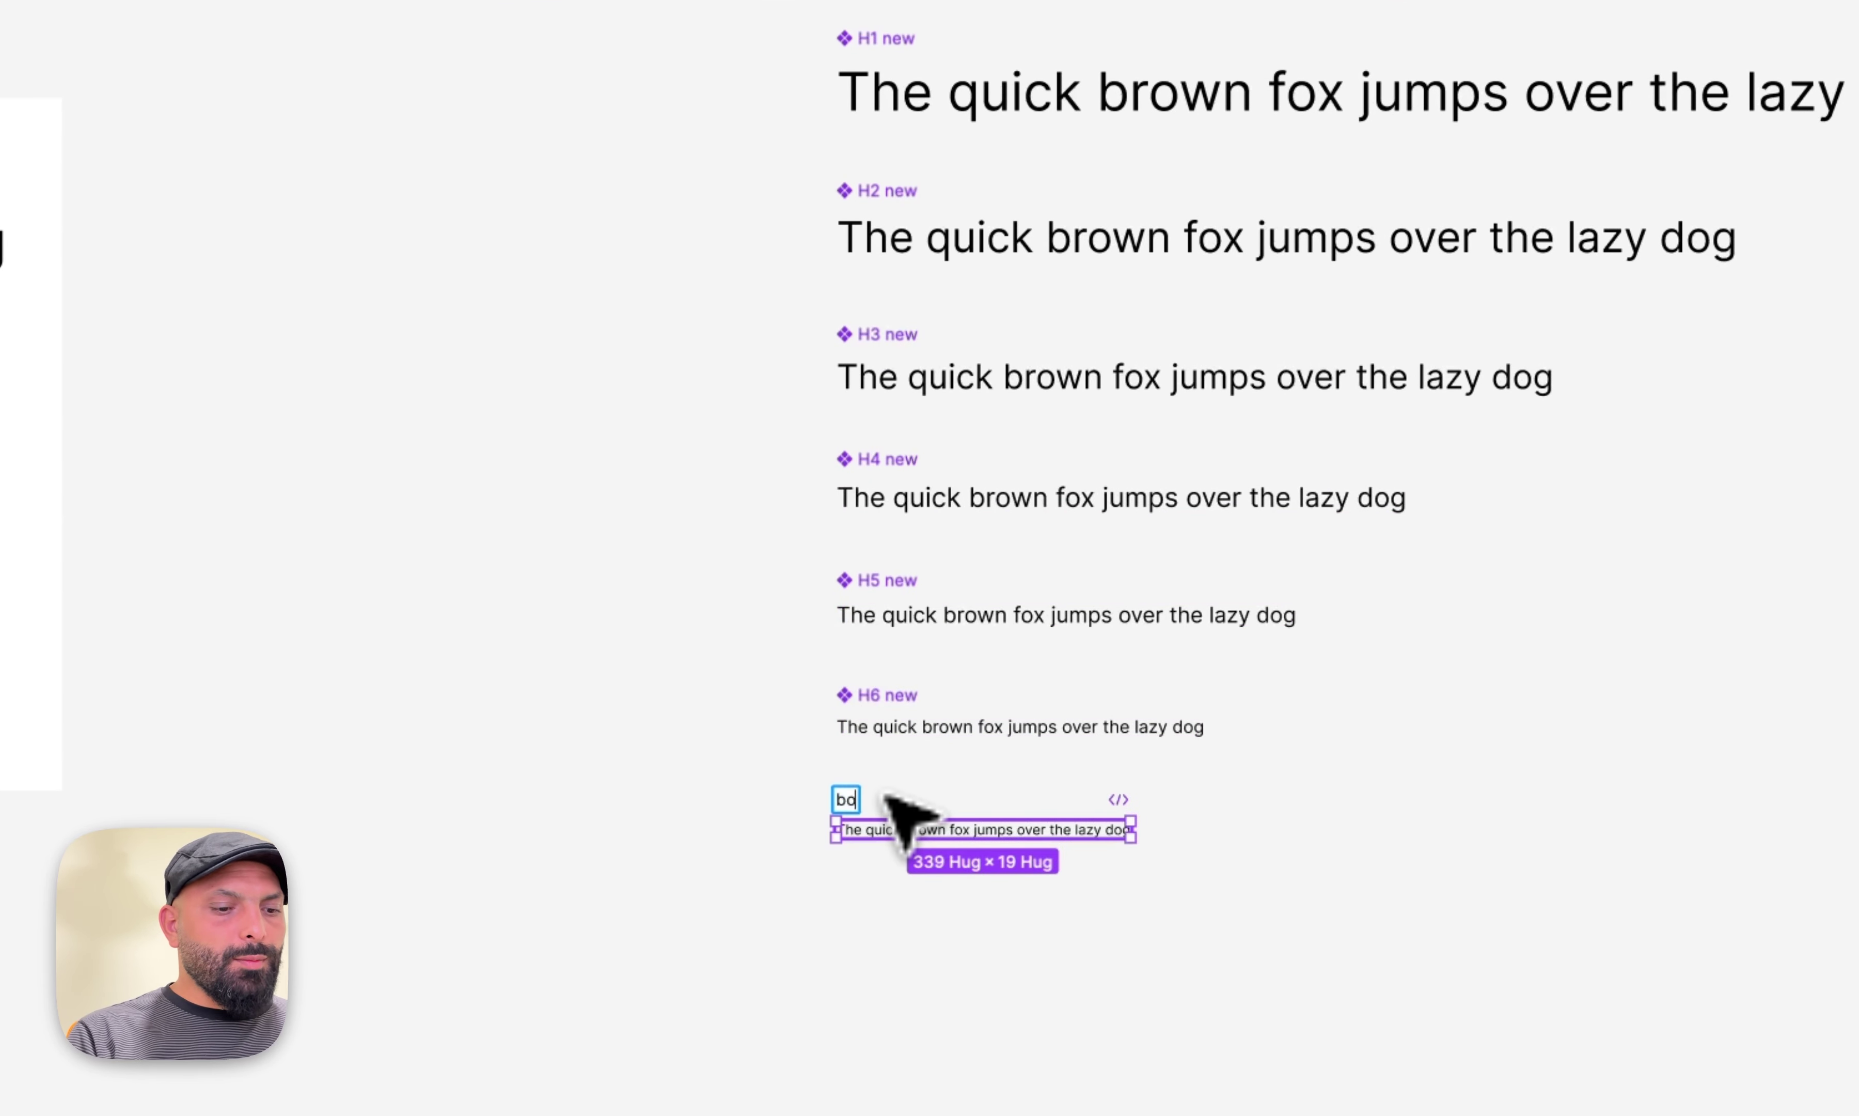
pyautogui.write('body text')
pyautogui.write('new')
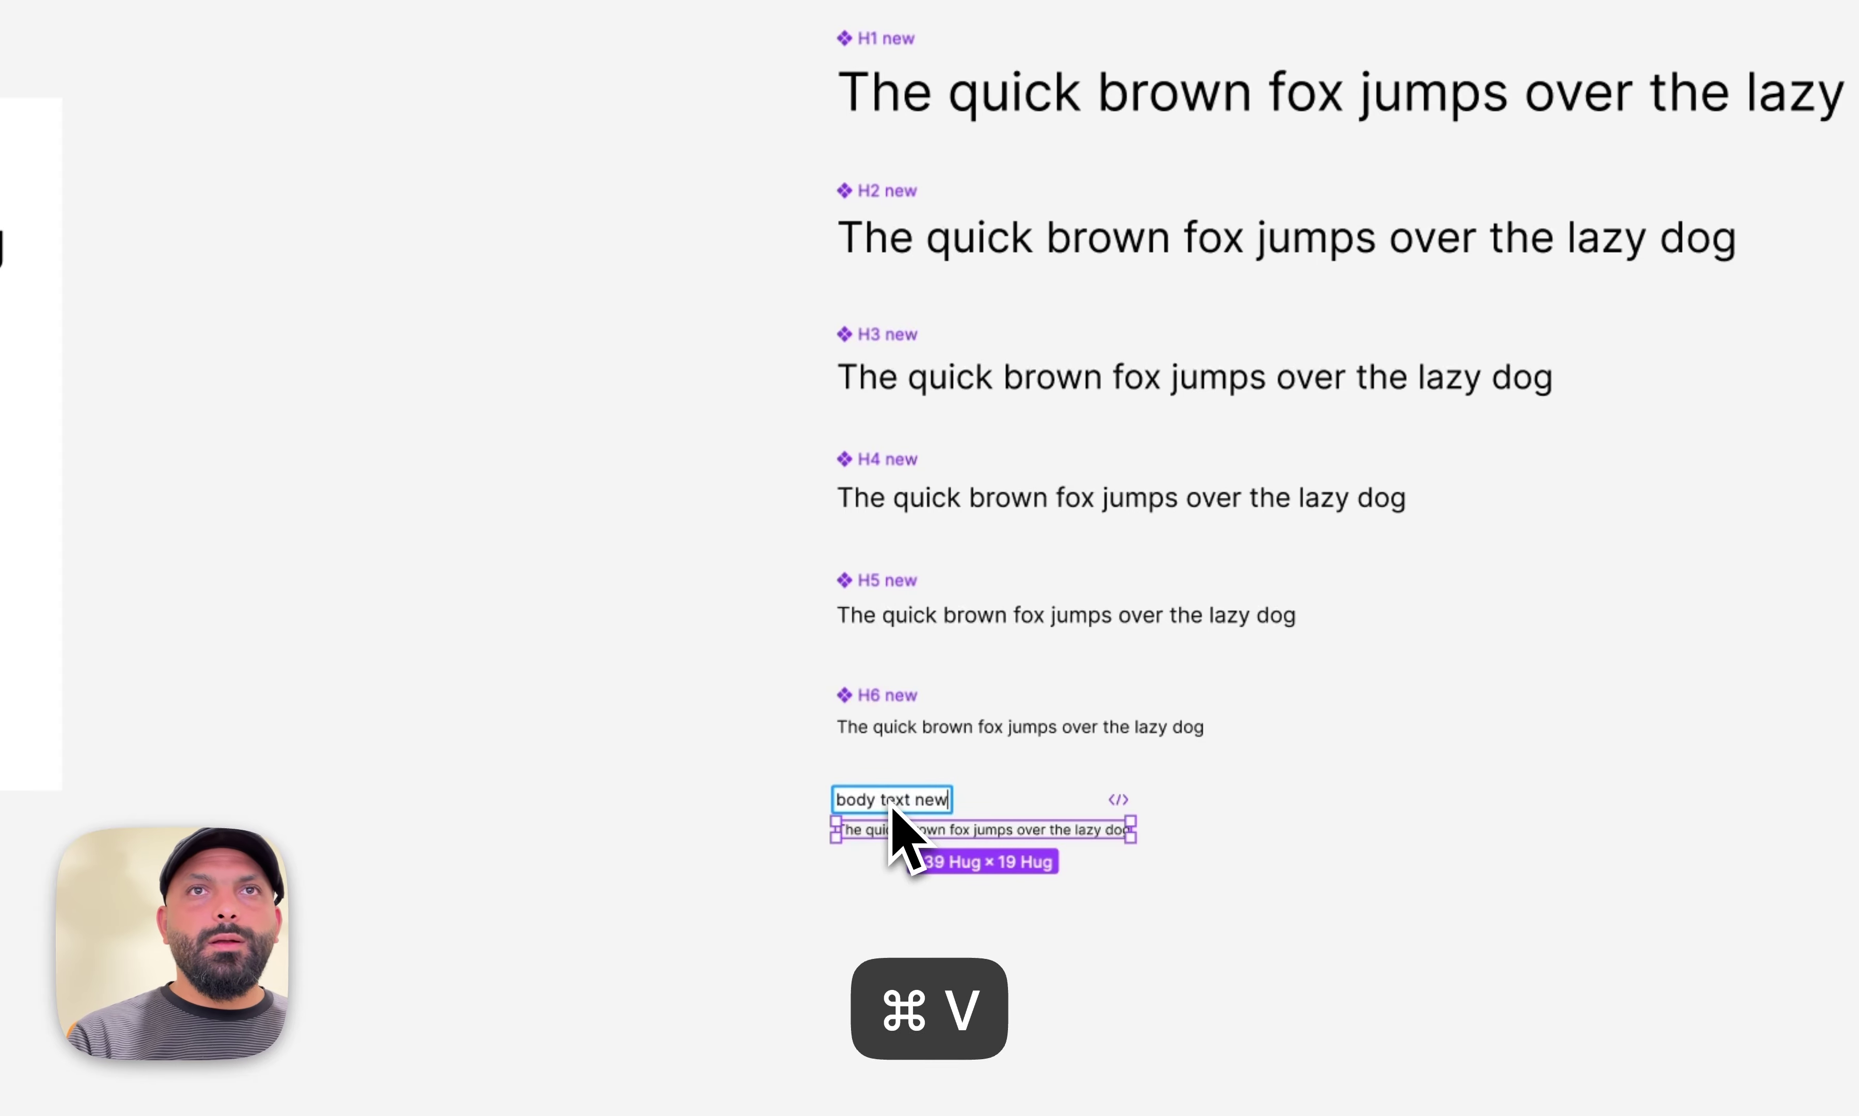
pyautogui.press('Return')
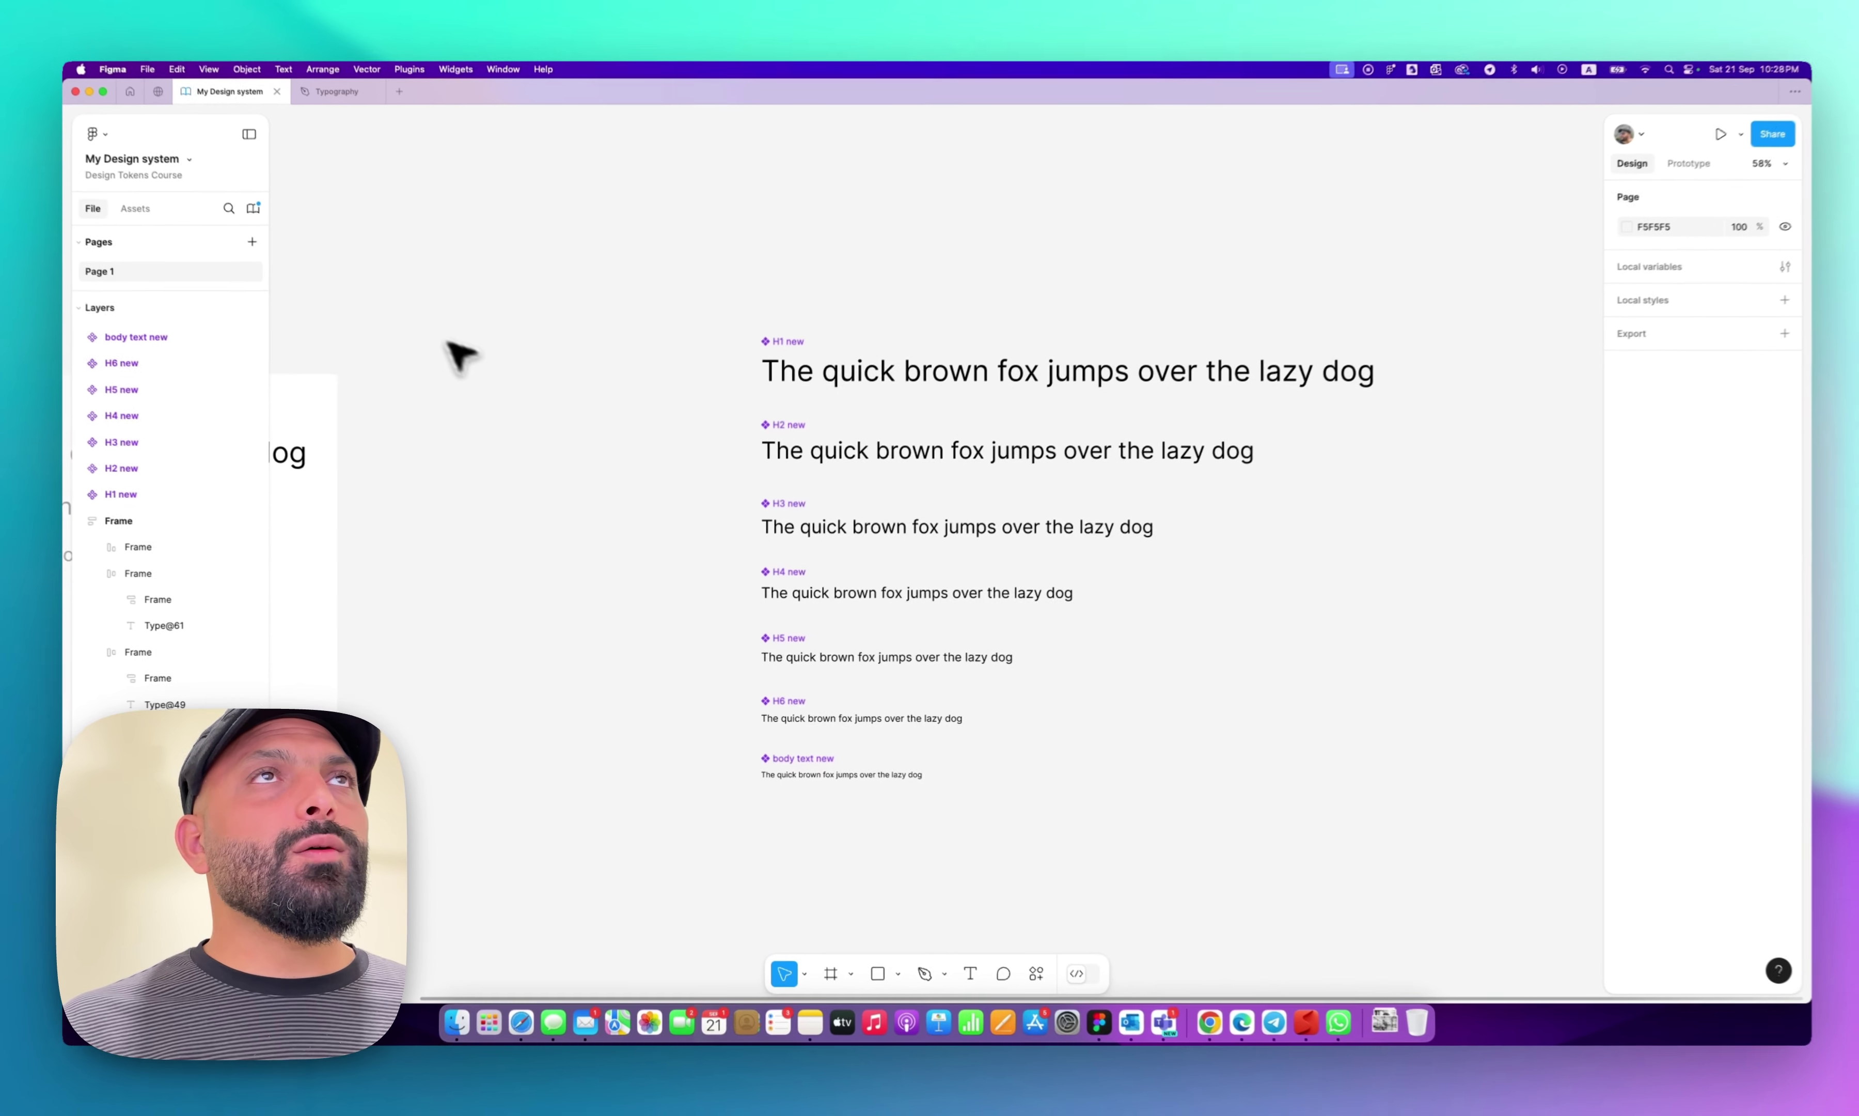
# Publish the component changes of the My Design system library.
pyautogui.click(149, 82)
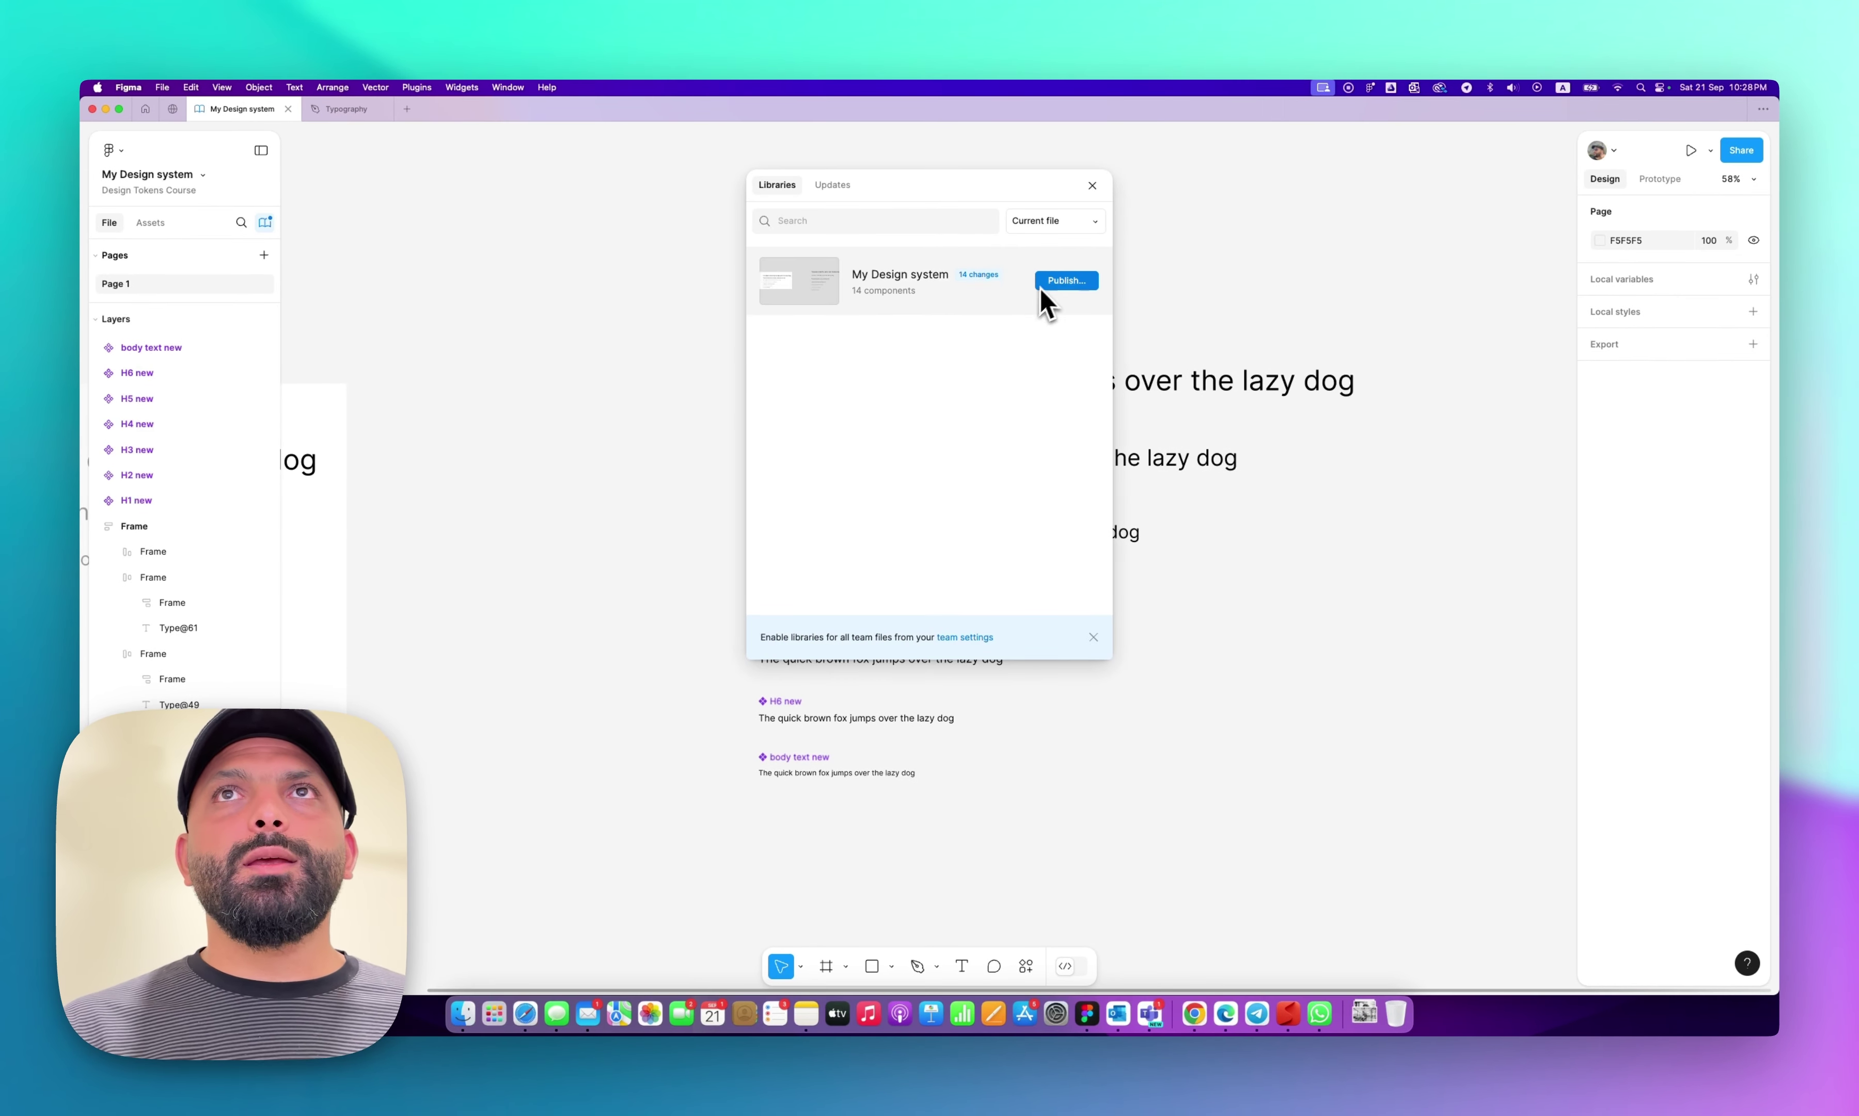
pyautogui.click(1066, 281)
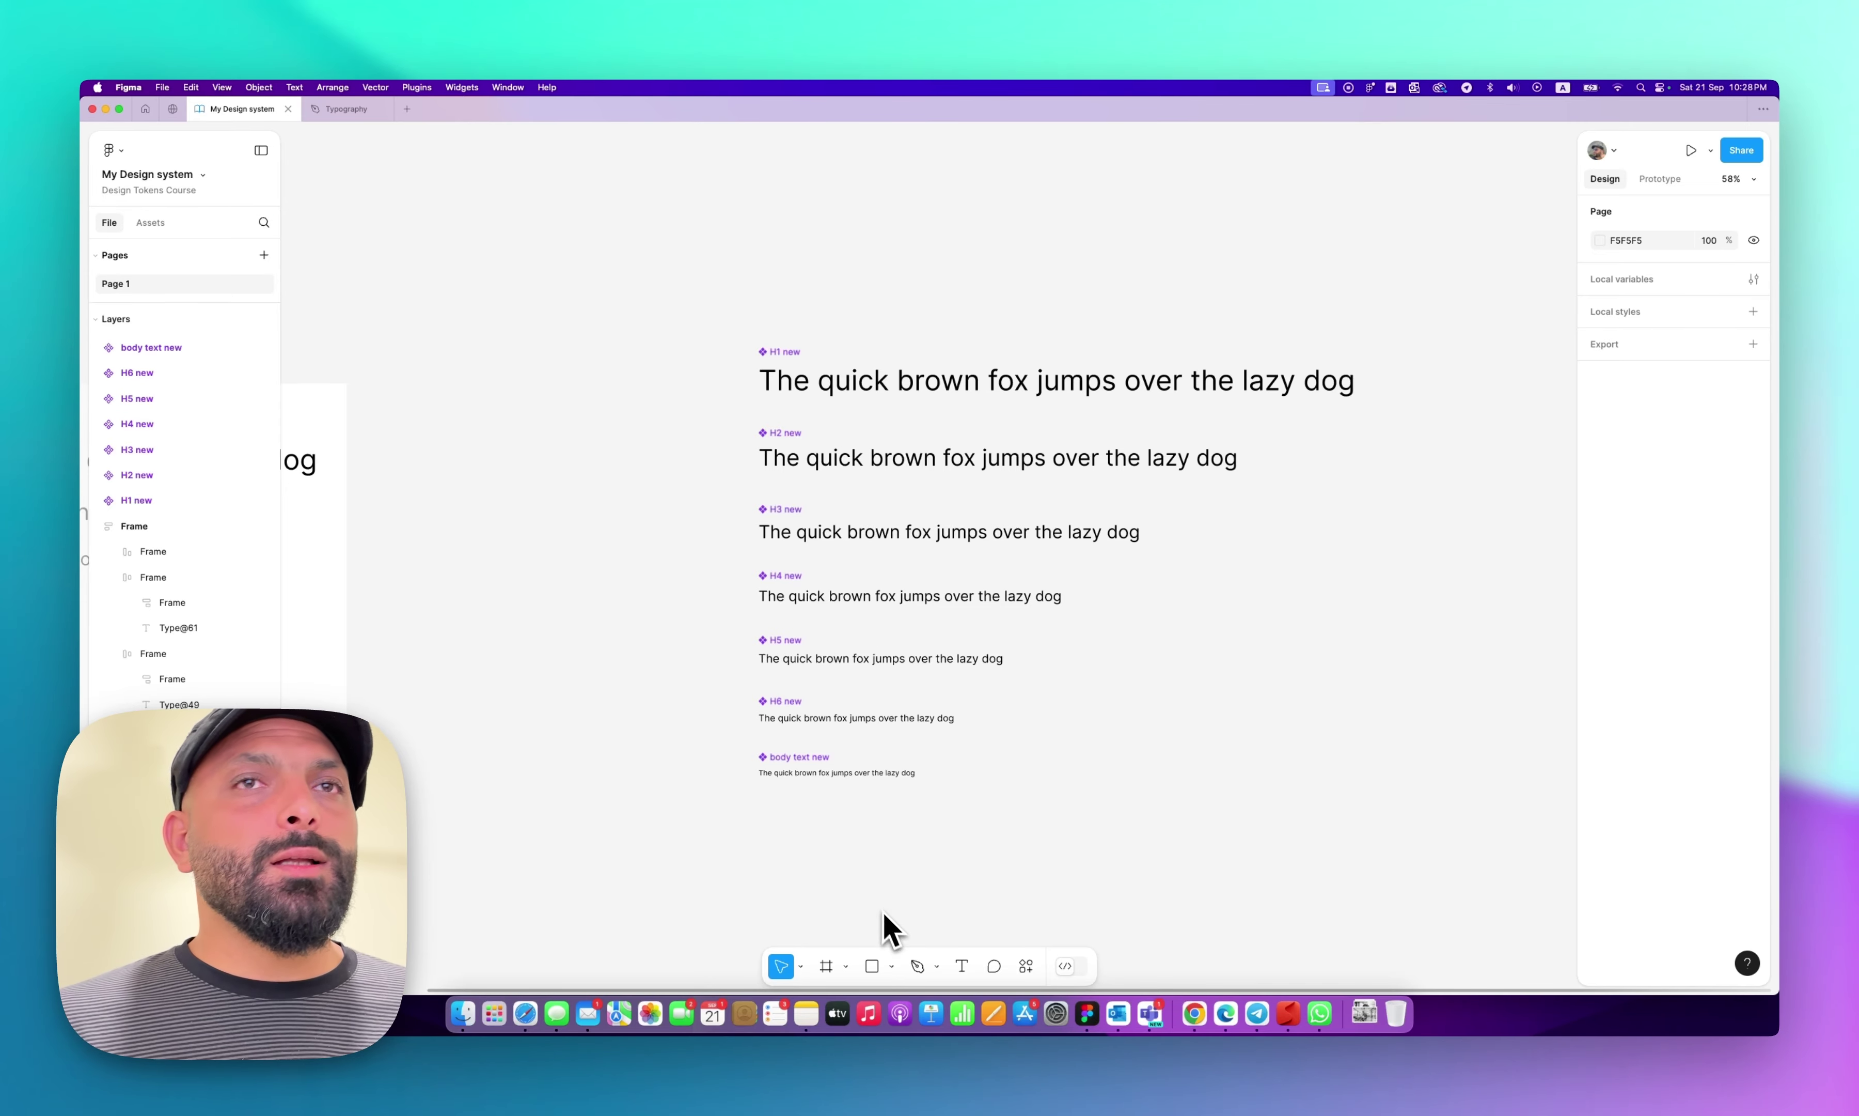
# Switch to the Typography file and delete Frame 1 with its old heading instances.
pyautogui.hotkey('ctrl', 'Tab')
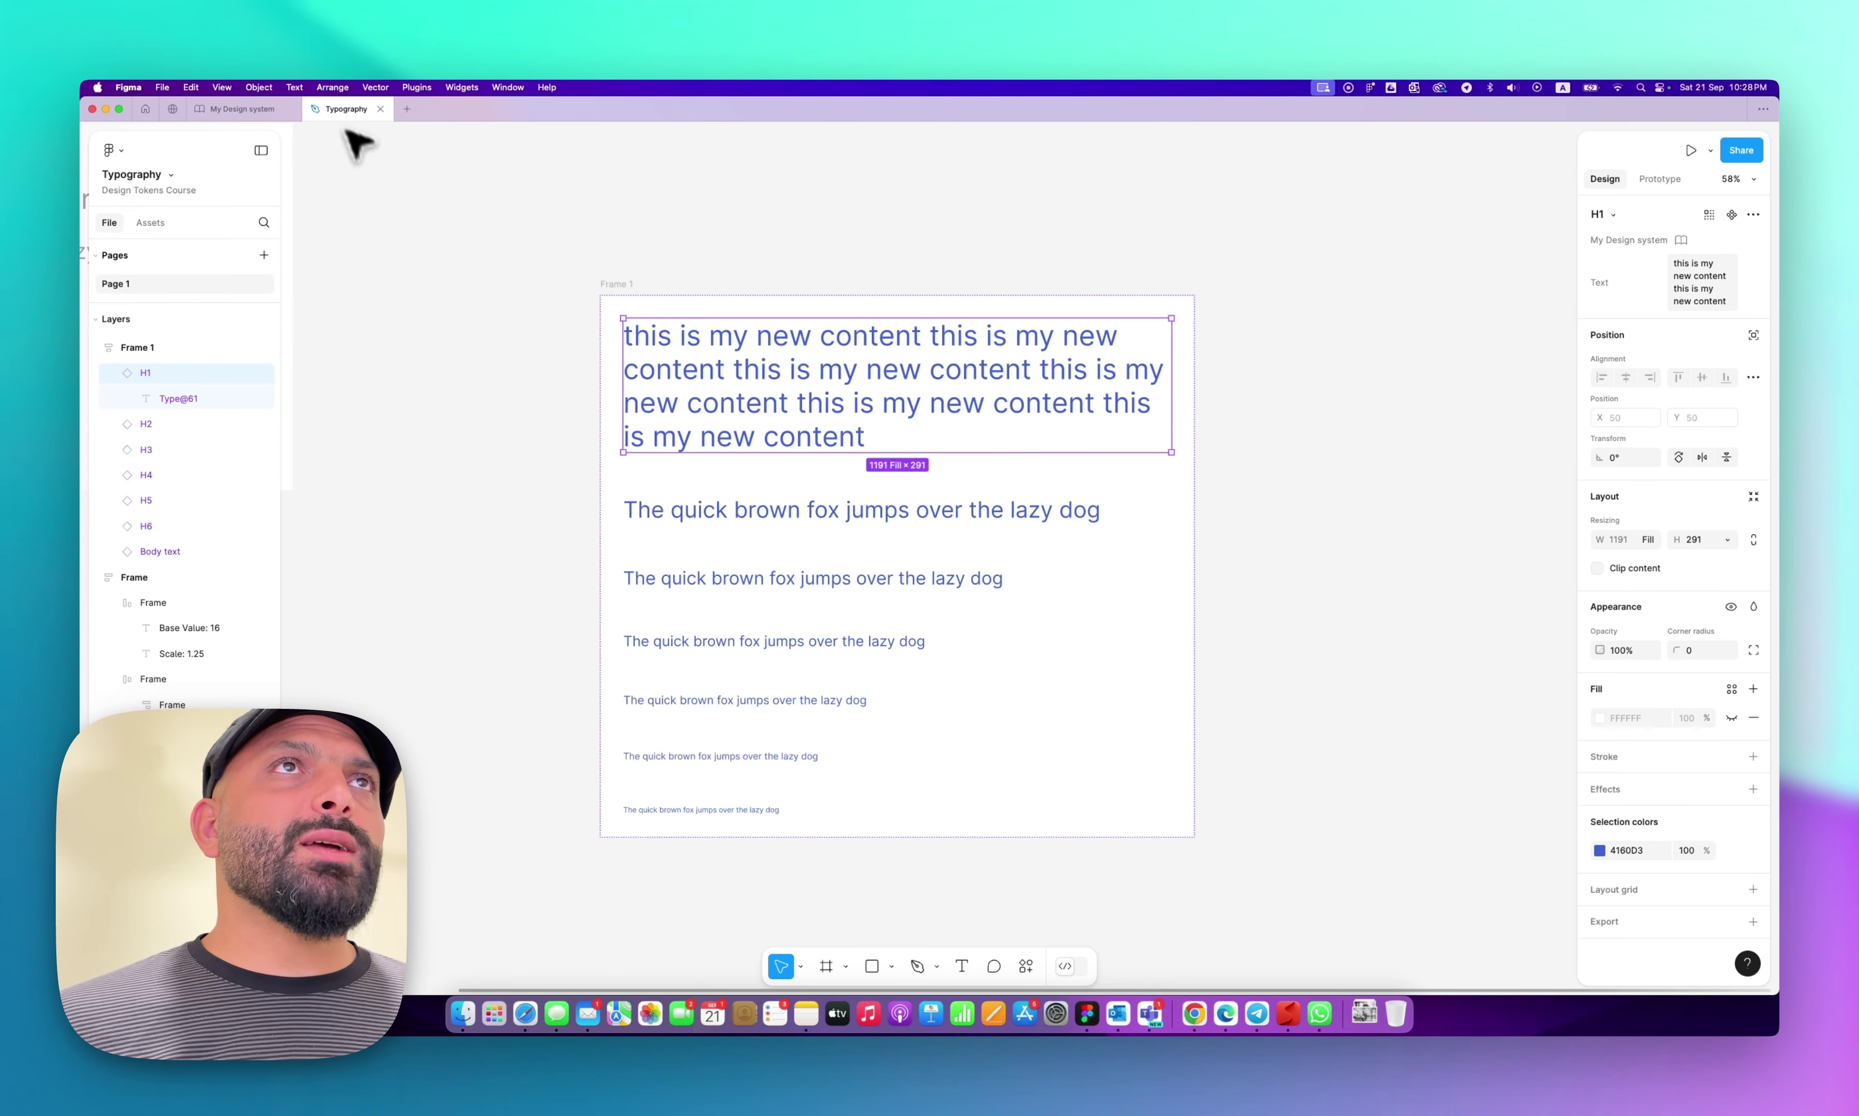
pyautogui.click(608, 283)
pyautogui.press('BackSpace')
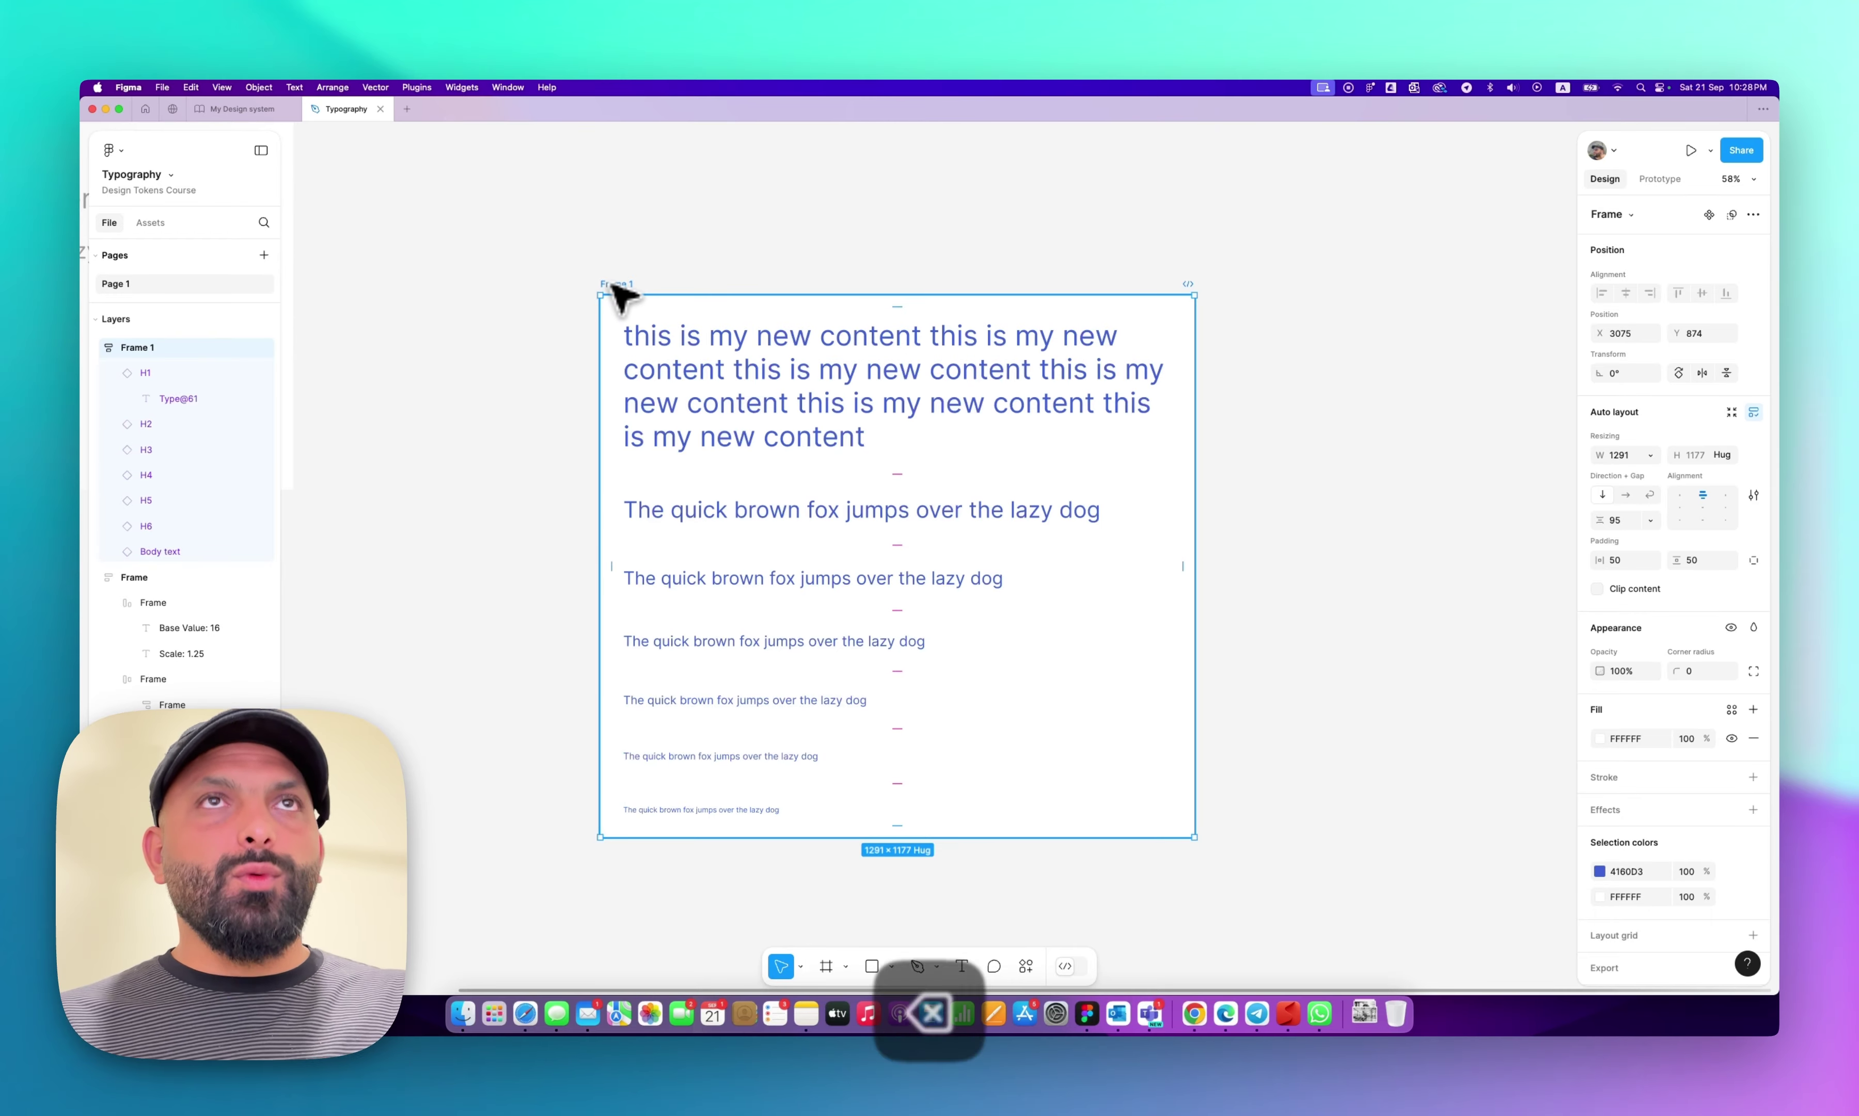
# Place instances of H1 new through H6 new from the My Design system library on the canvas, stacked vertically in order.
pyautogui.click(155, 224)
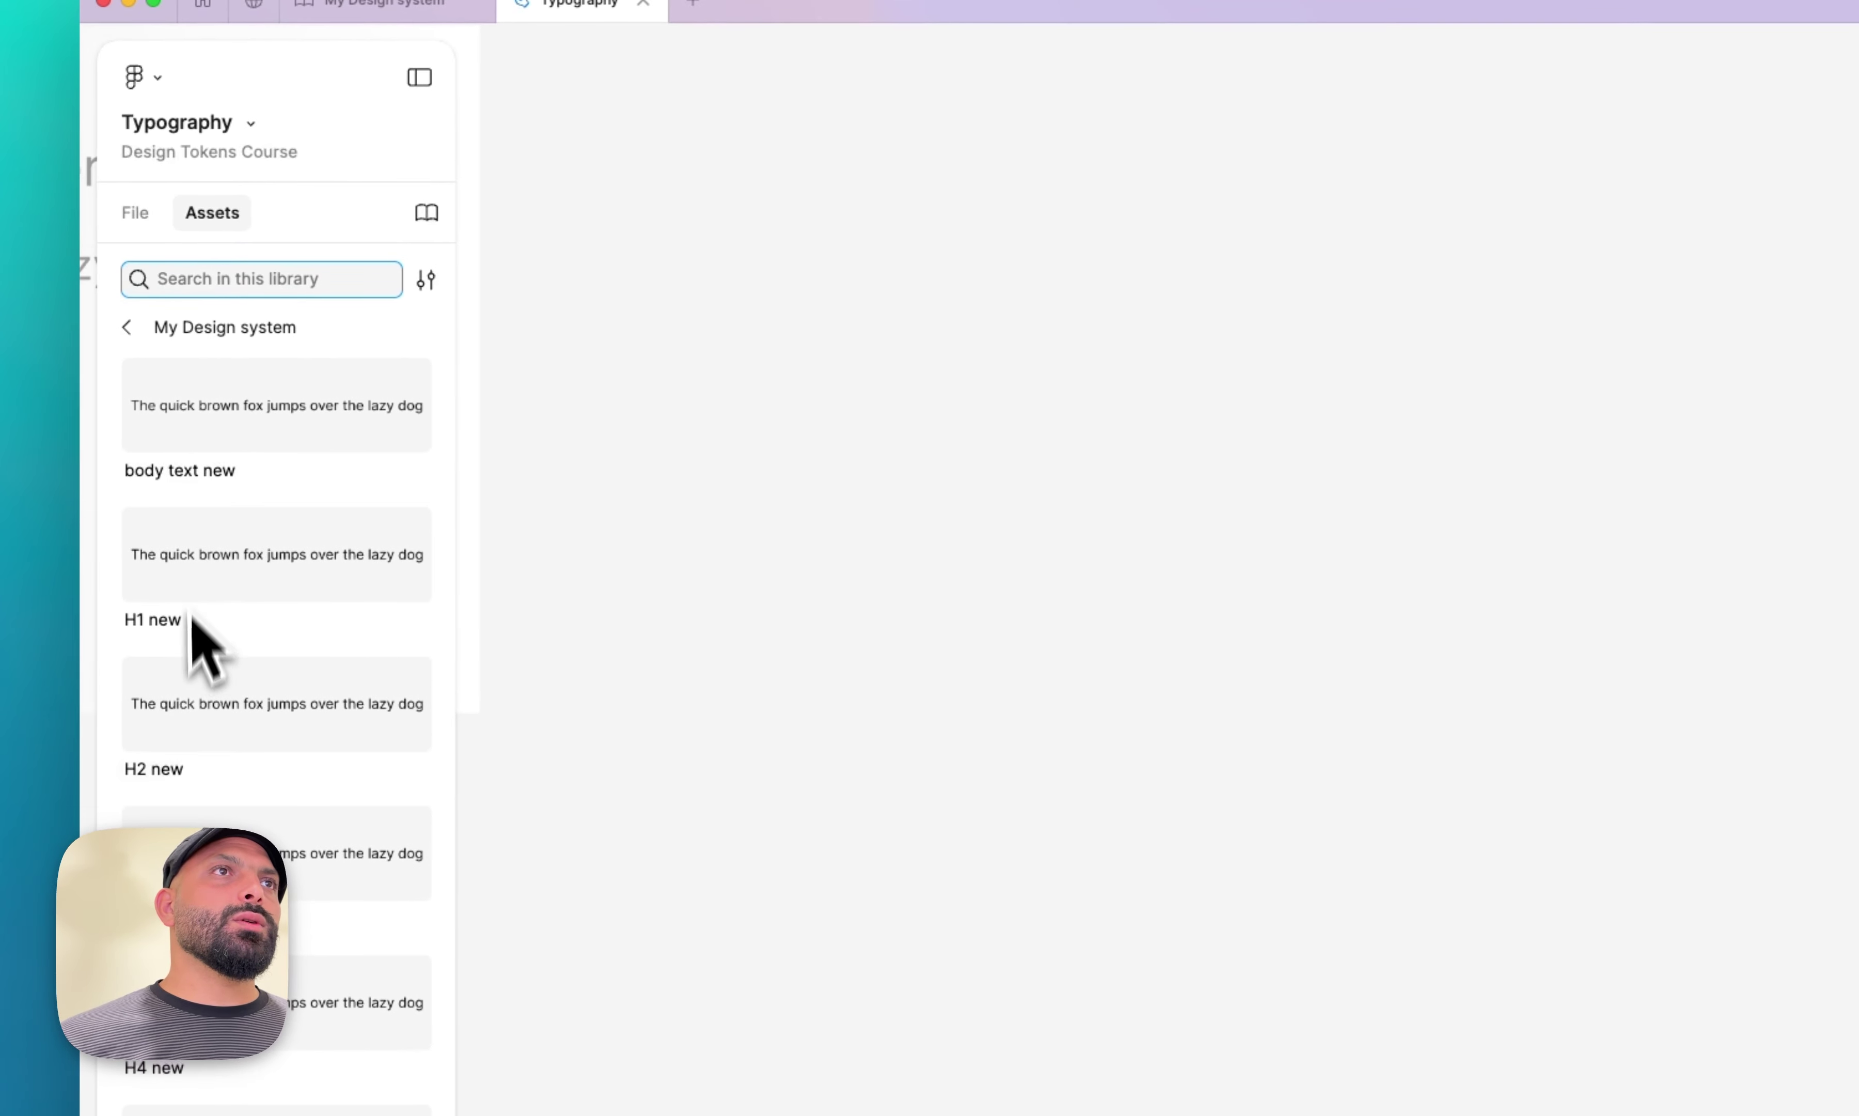
pyautogui.moveTo(227, 560); pyautogui.dragTo(863, 494)
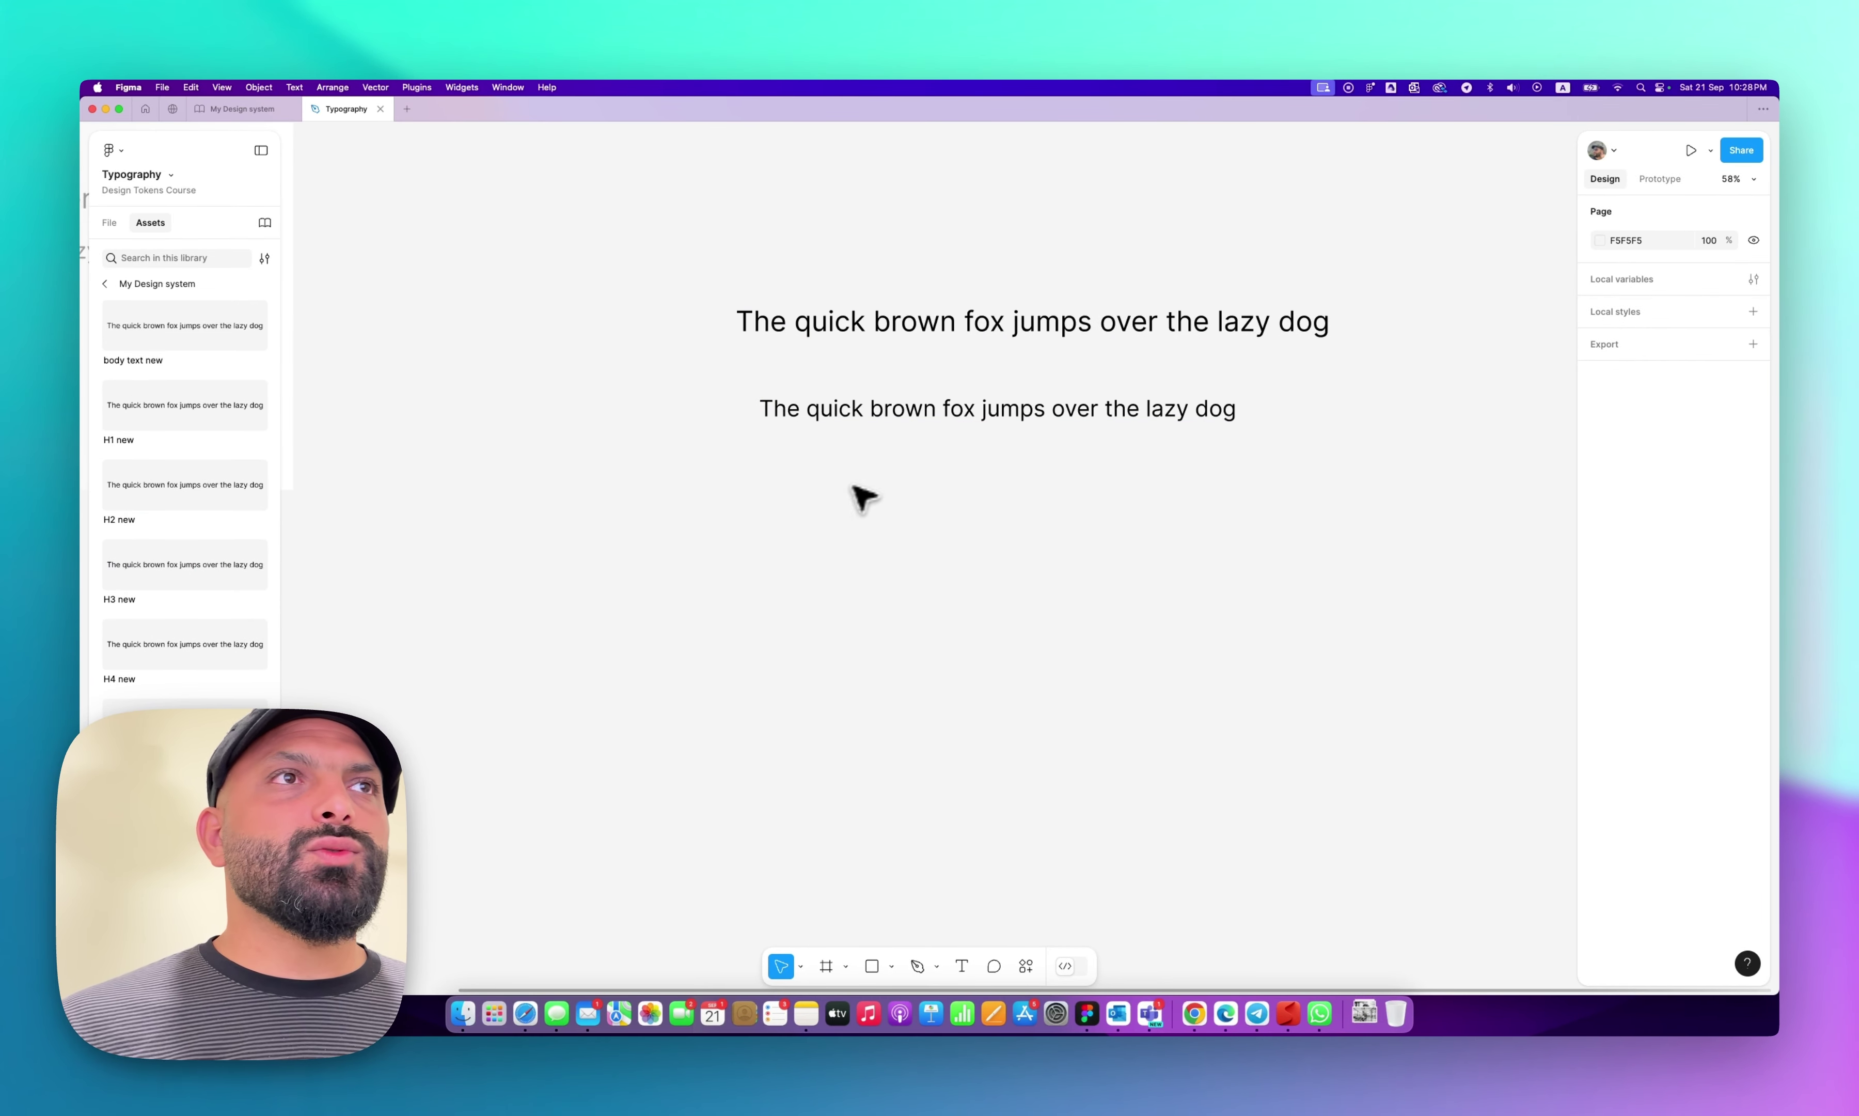
pyautogui.moveTo(249, 651); pyautogui.dragTo(833, 573)
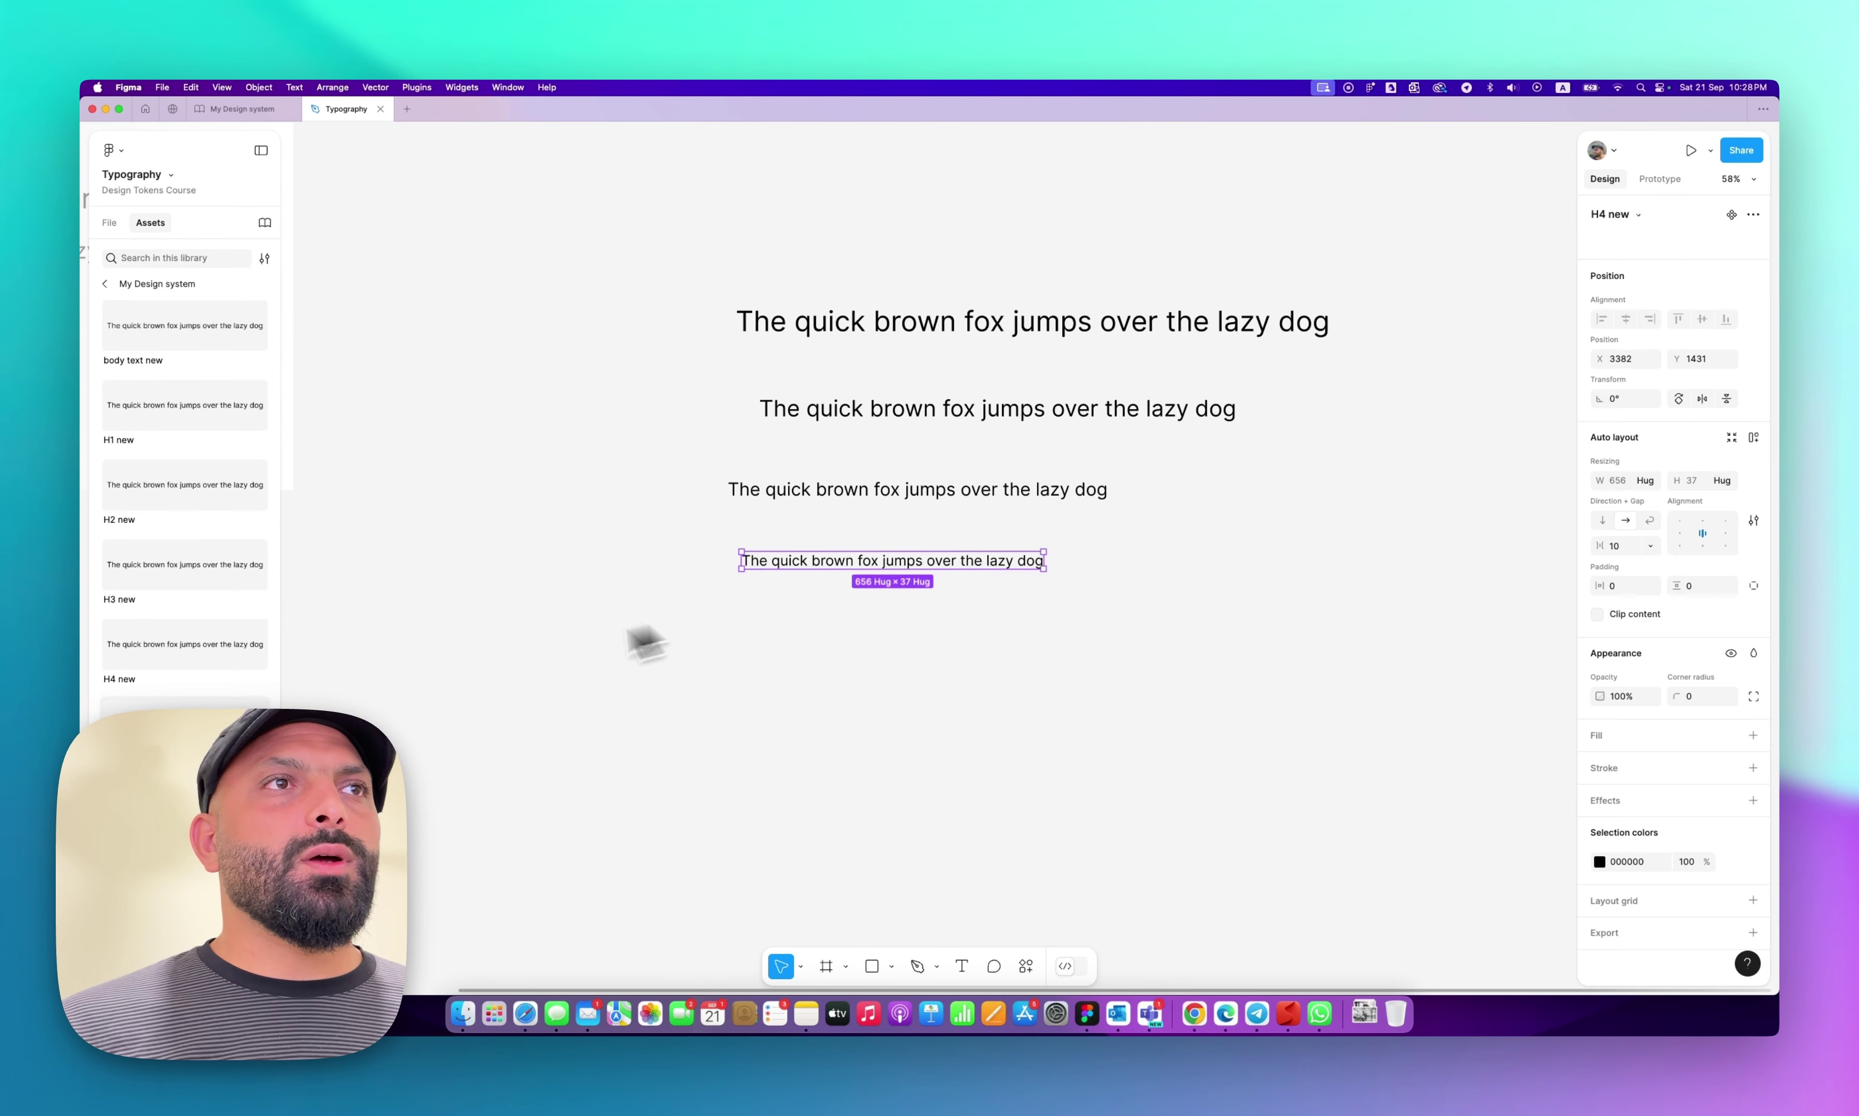
pyautogui.moveTo(185, 723); pyautogui.dragTo(789, 634)
pyautogui.moveTo(173, 801); pyautogui.dragTo(772, 705)
# Wrap the six heading instances in a vertical auto layout frame.
pyautogui.click(706, 407)
pyautogui.moveTo(674, 255); pyautogui.dragTo(1283, 815)
pyautogui.hotkey('shift', 'a')
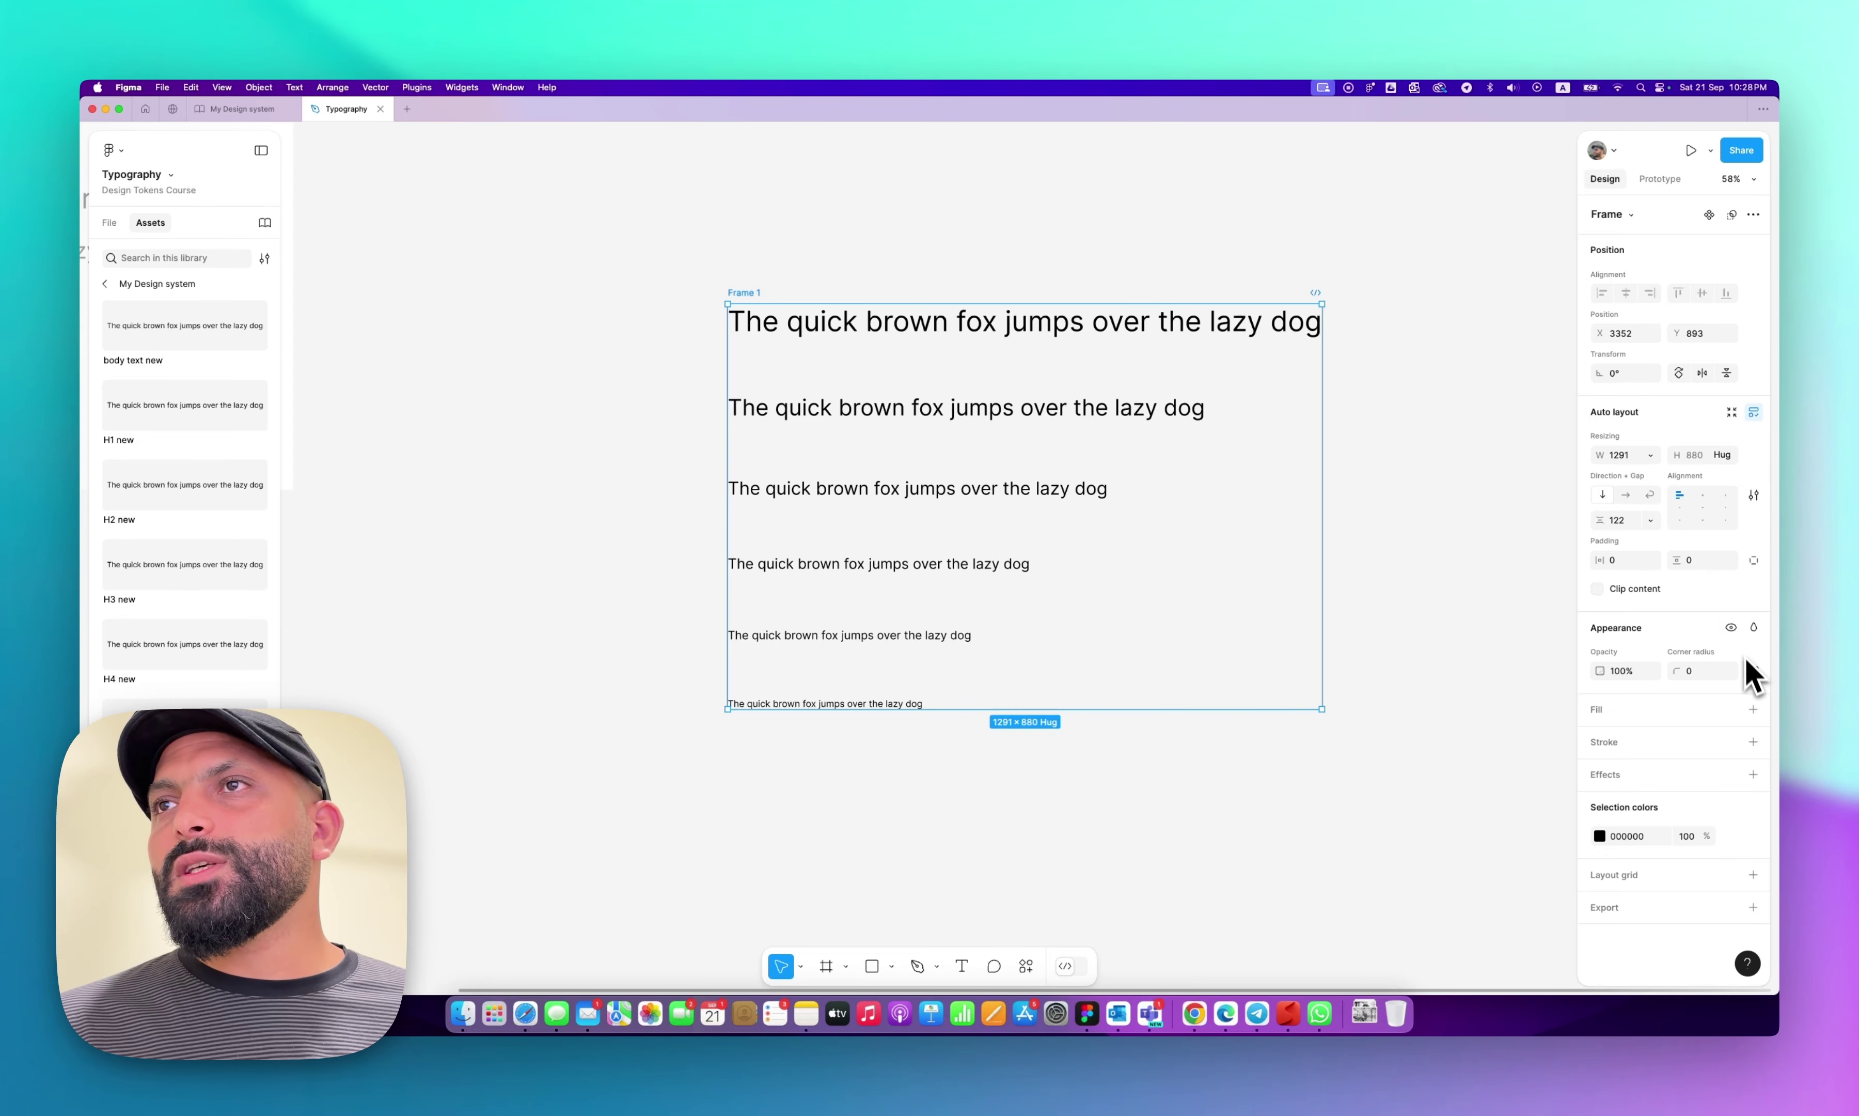
# Give the auto layout frame a white FFFFFF fill and set its horizontal and vertical padding to 40.
pyautogui.click(1753, 709)
pyautogui.click(1629, 563)
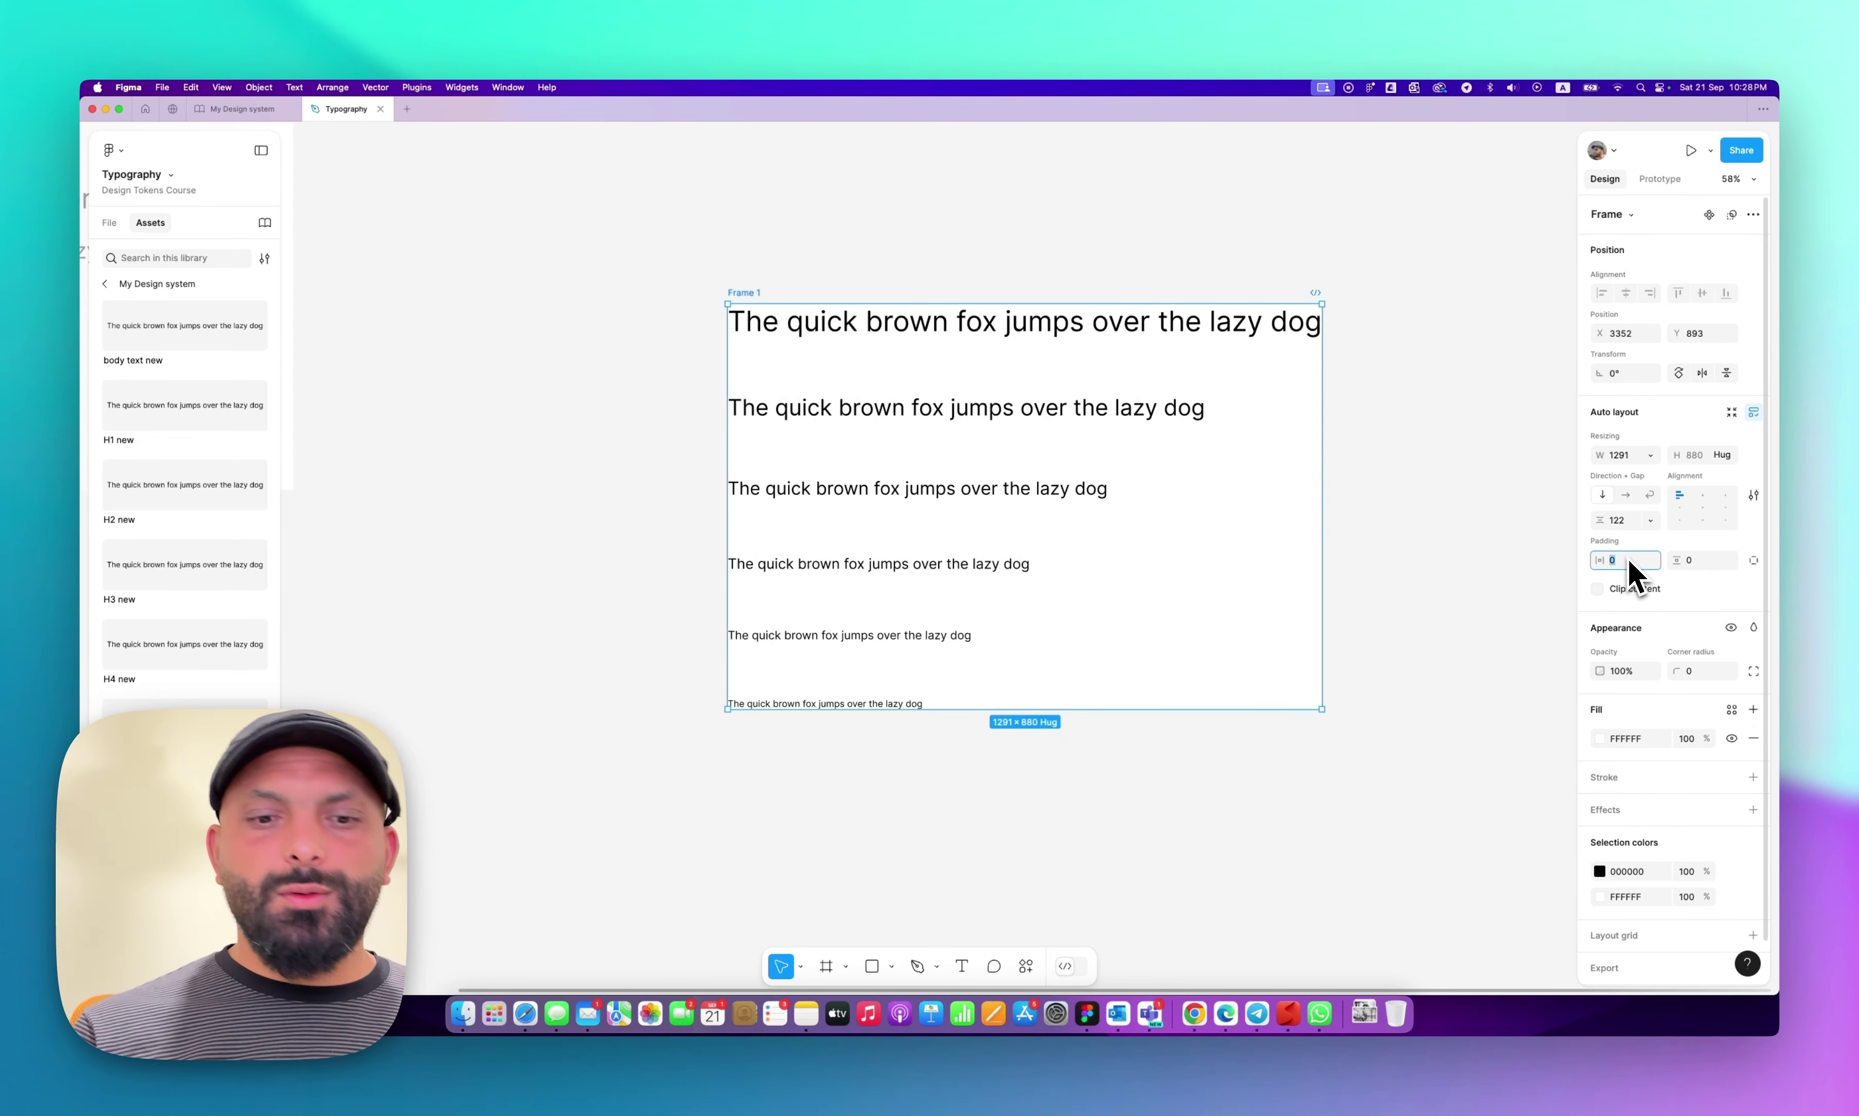
pyautogui.hotkey('shift', 'Up')
pyautogui.hotkey('shift', 'Up')
pyautogui.hotkey('shift', 'Up')
pyautogui.hotkey('shift', 'Up')
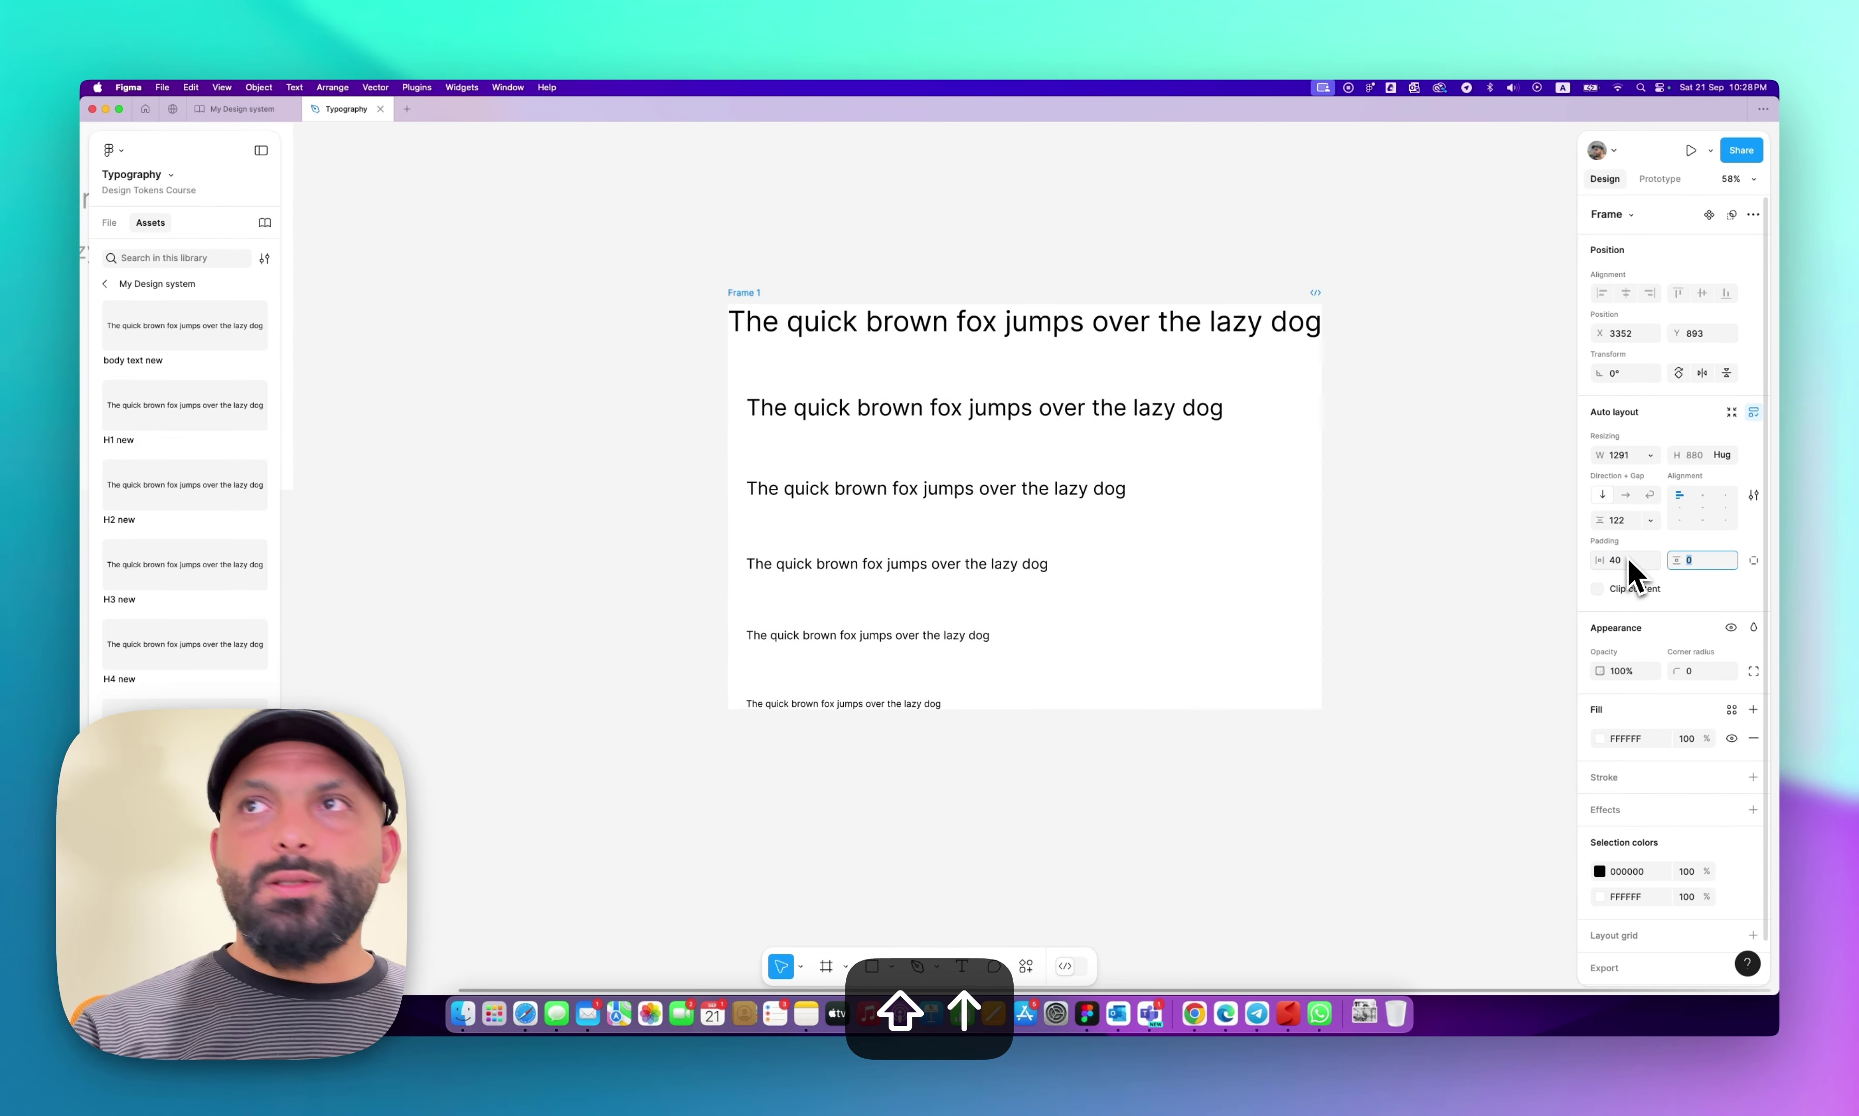
pyautogui.hotkey('shift', 'Up')
pyautogui.hotkey('shift', 'Up')
pyautogui.hotkey('shift', 'Up')
pyautogui.hotkey('shift', 'Up')
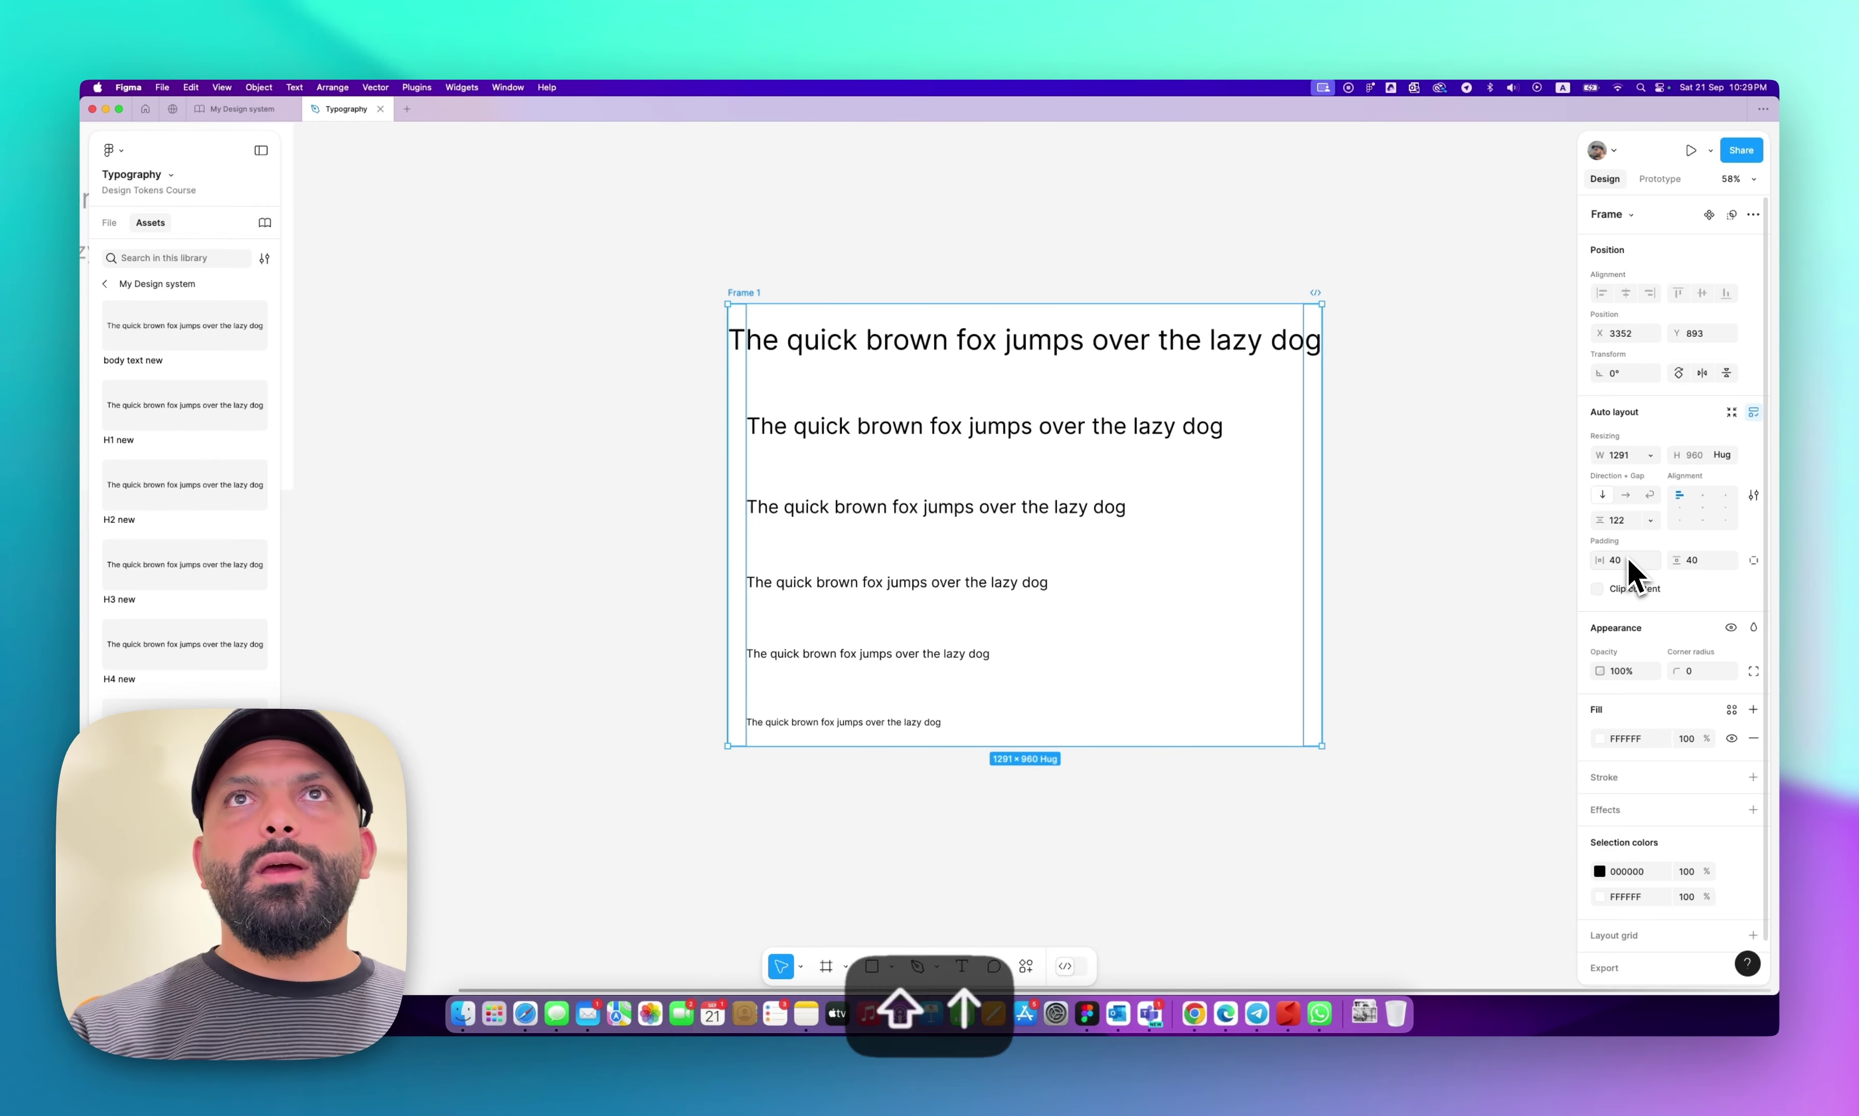
pyautogui.click(1527, 532)
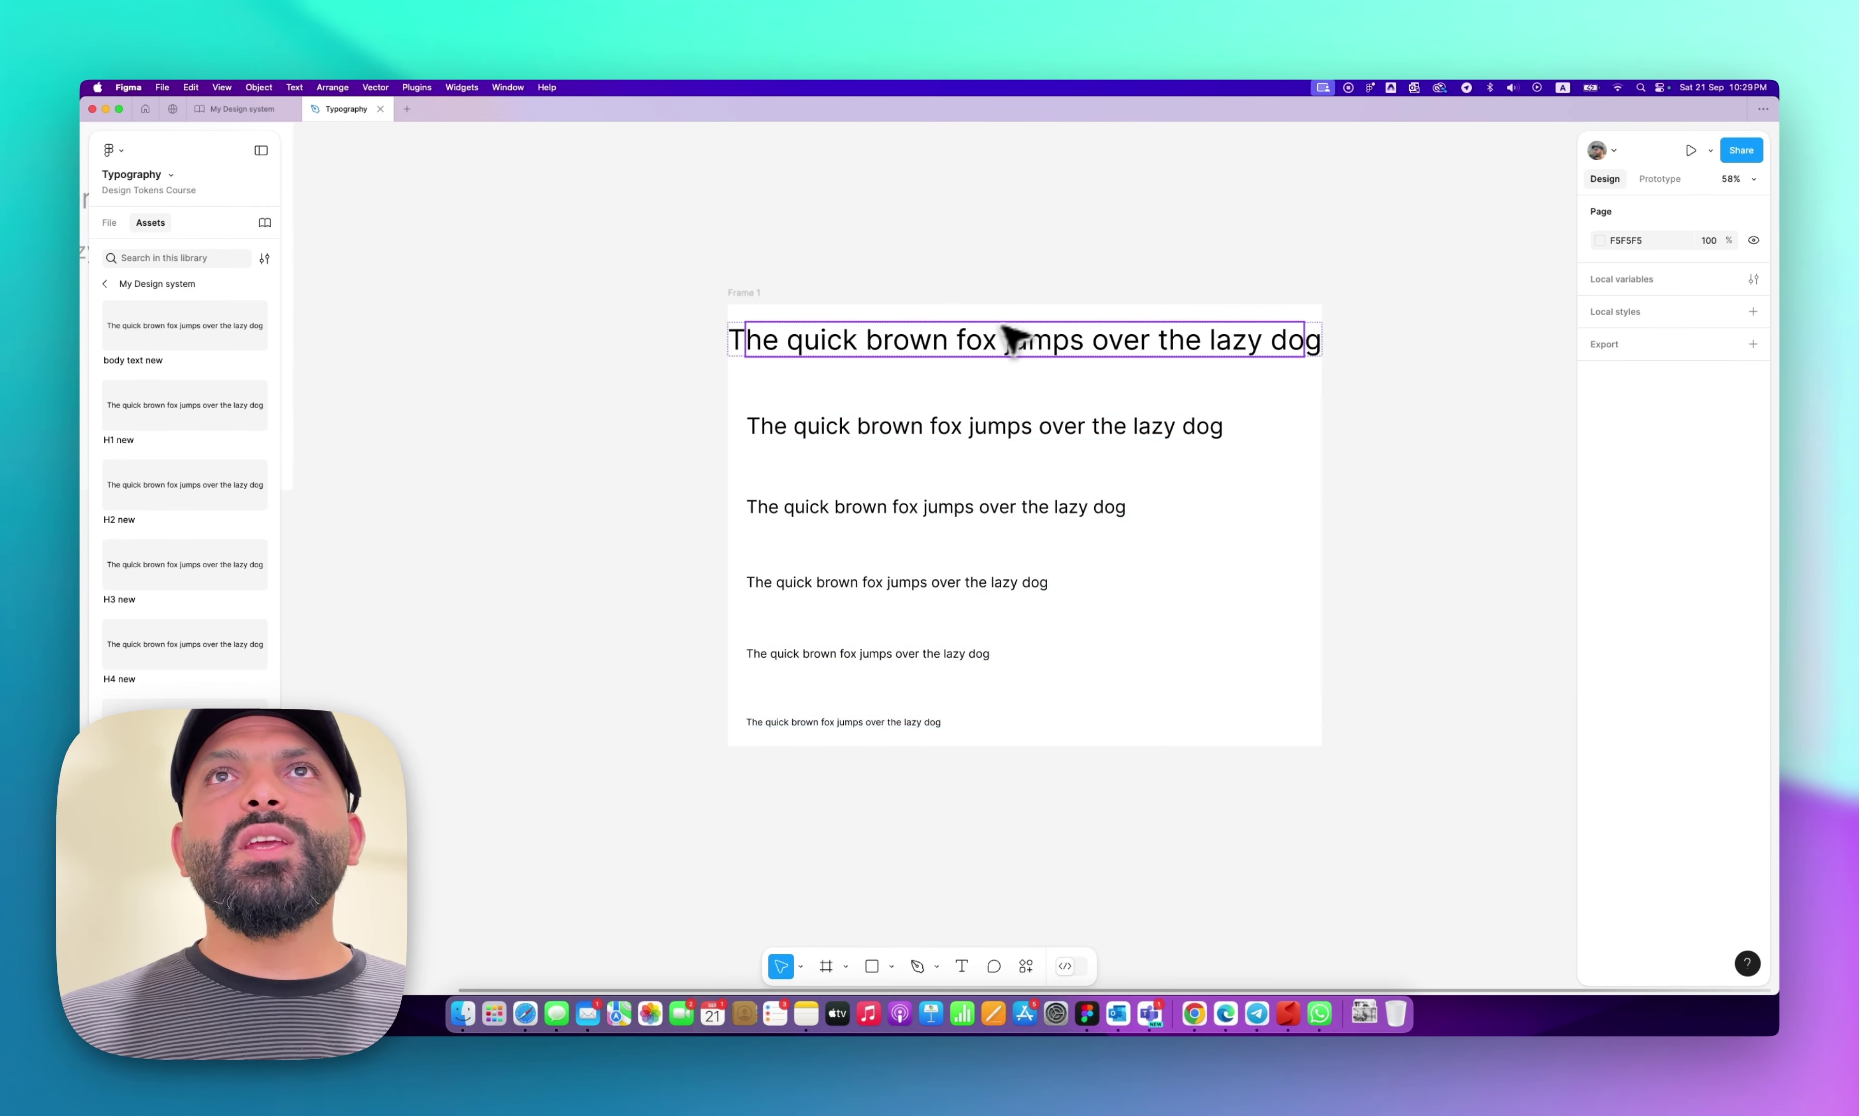
# Widen Frame 1 to 1655 so the H1 new instance fits within its padding.
pyautogui.click(974, 352)
pyautogui.scroll(5, 976, 356)
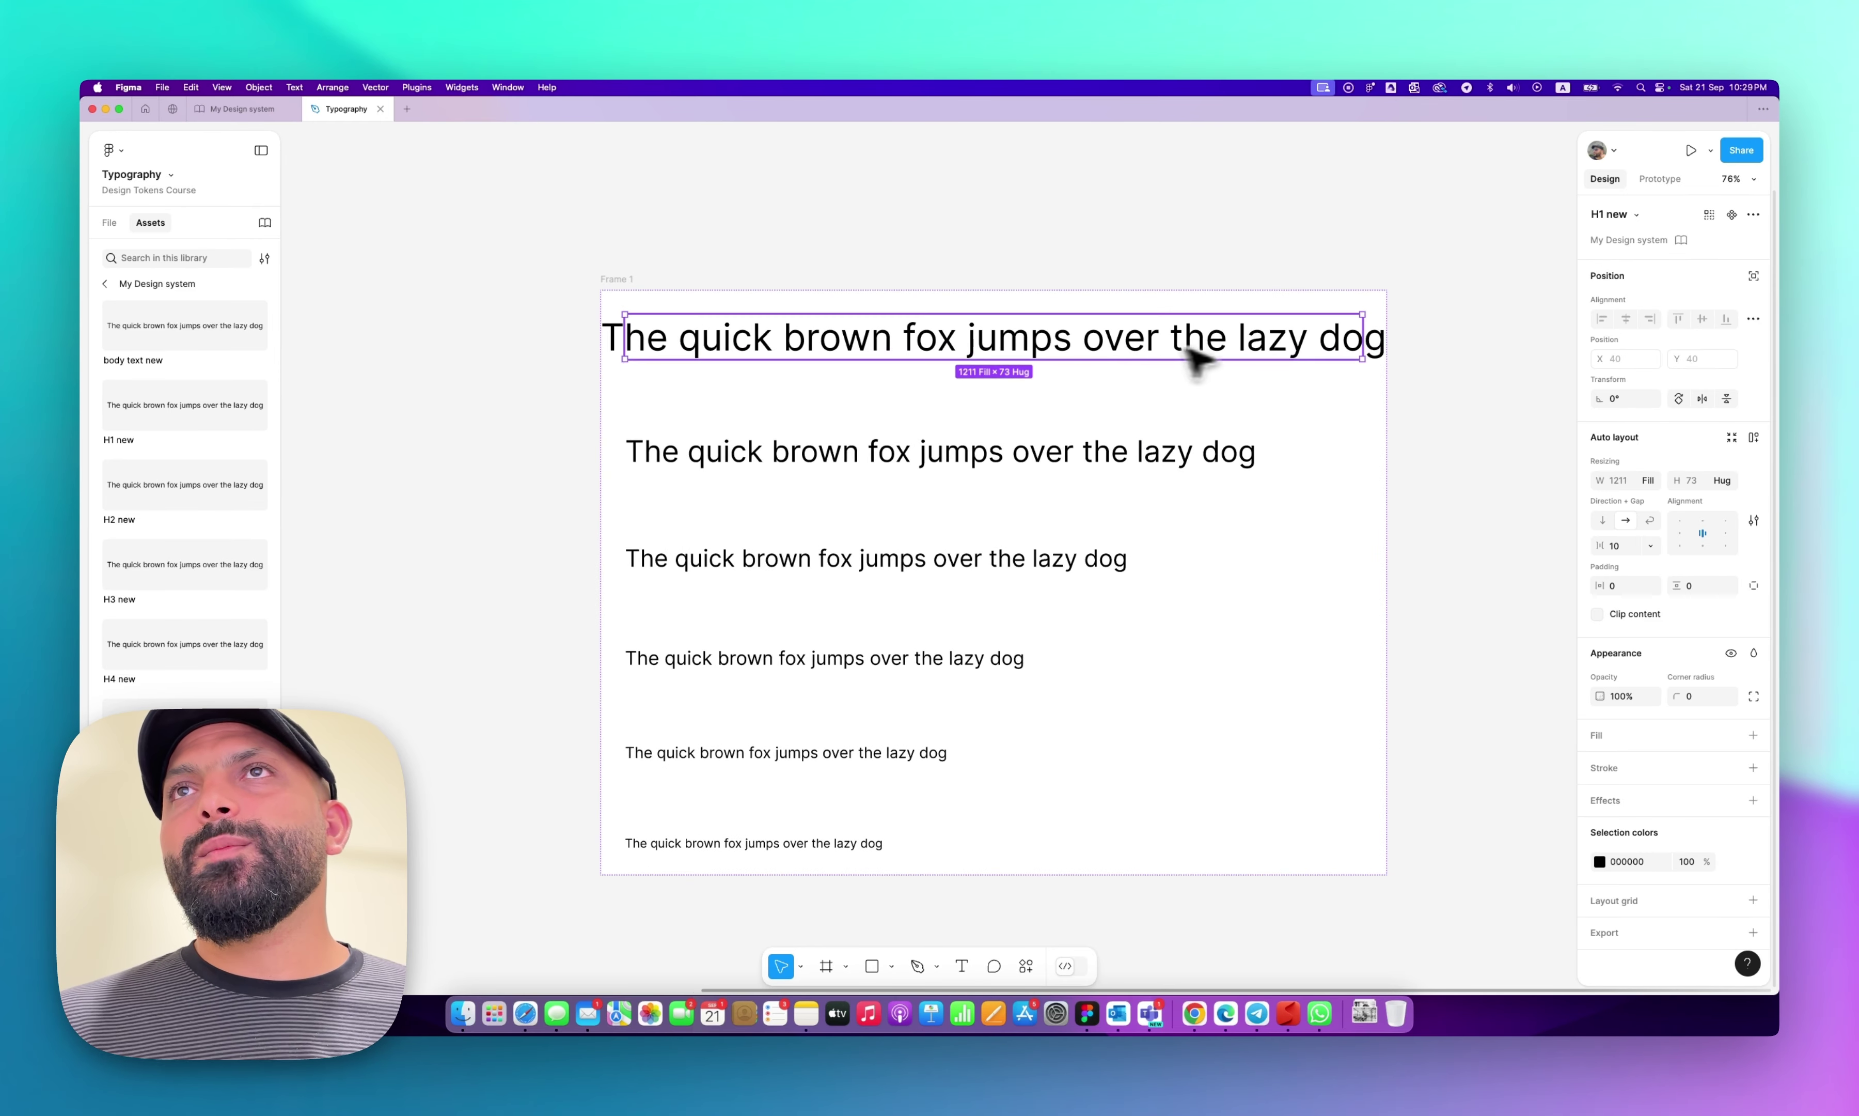
pyautogui.click(1124, 256)
pyautogui.click(1234, 396)
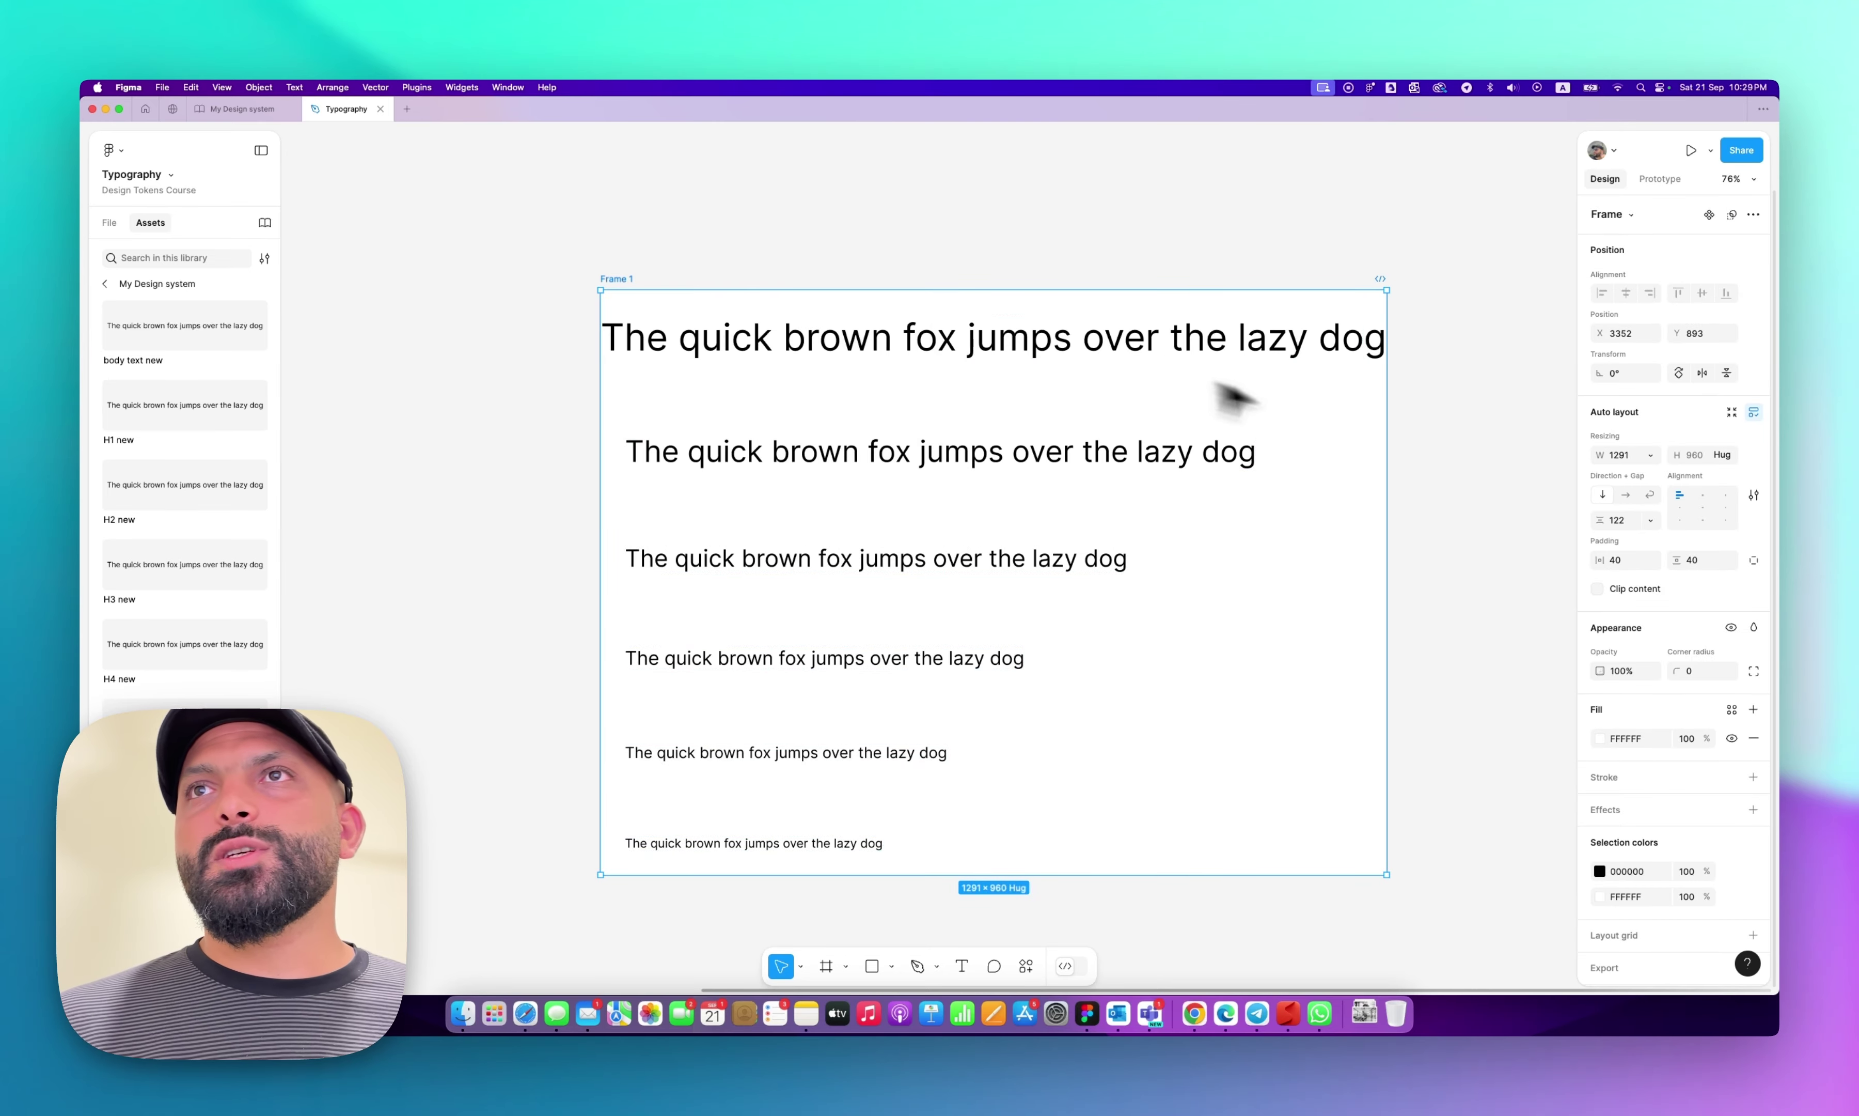
pyautogui.moveTo(1400, 483); pyautogui.dragTo(1611, 482)
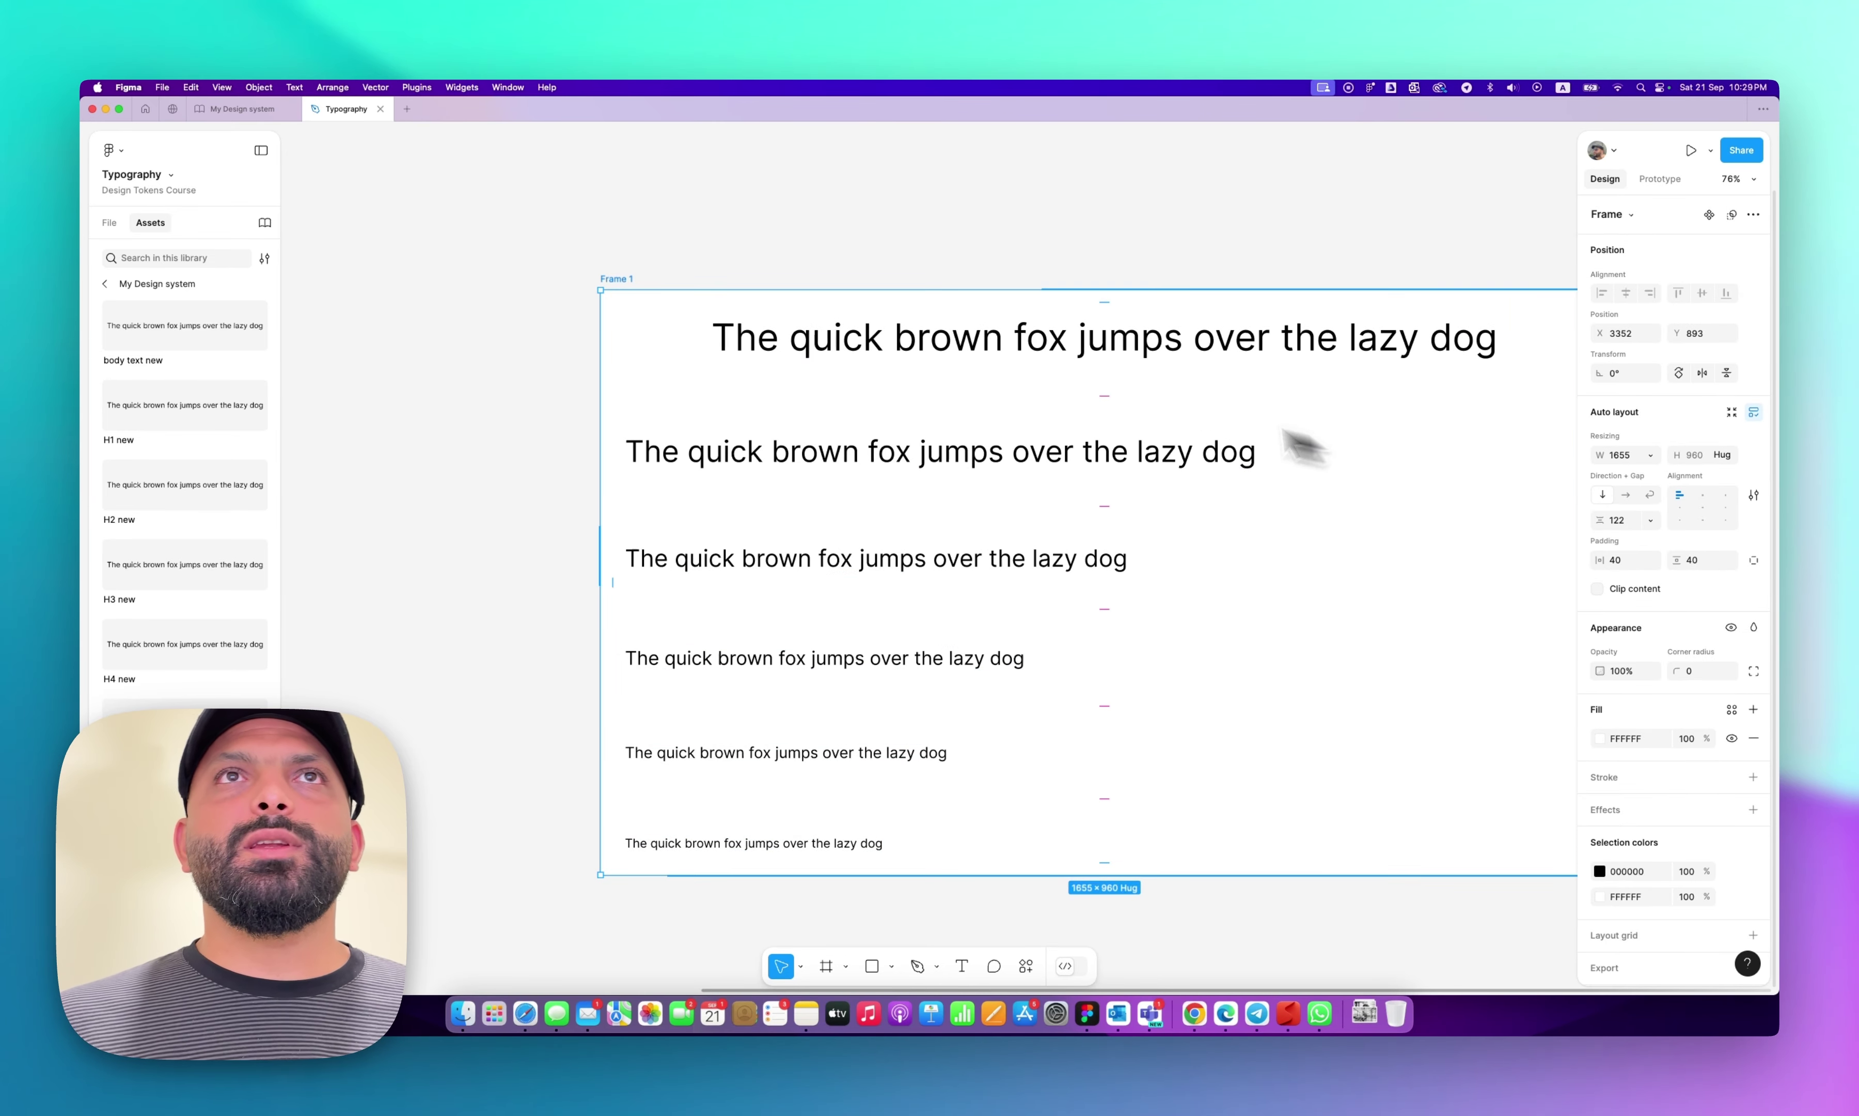
pyautogui.press('Escape')
pyautogui.click(679, 313)
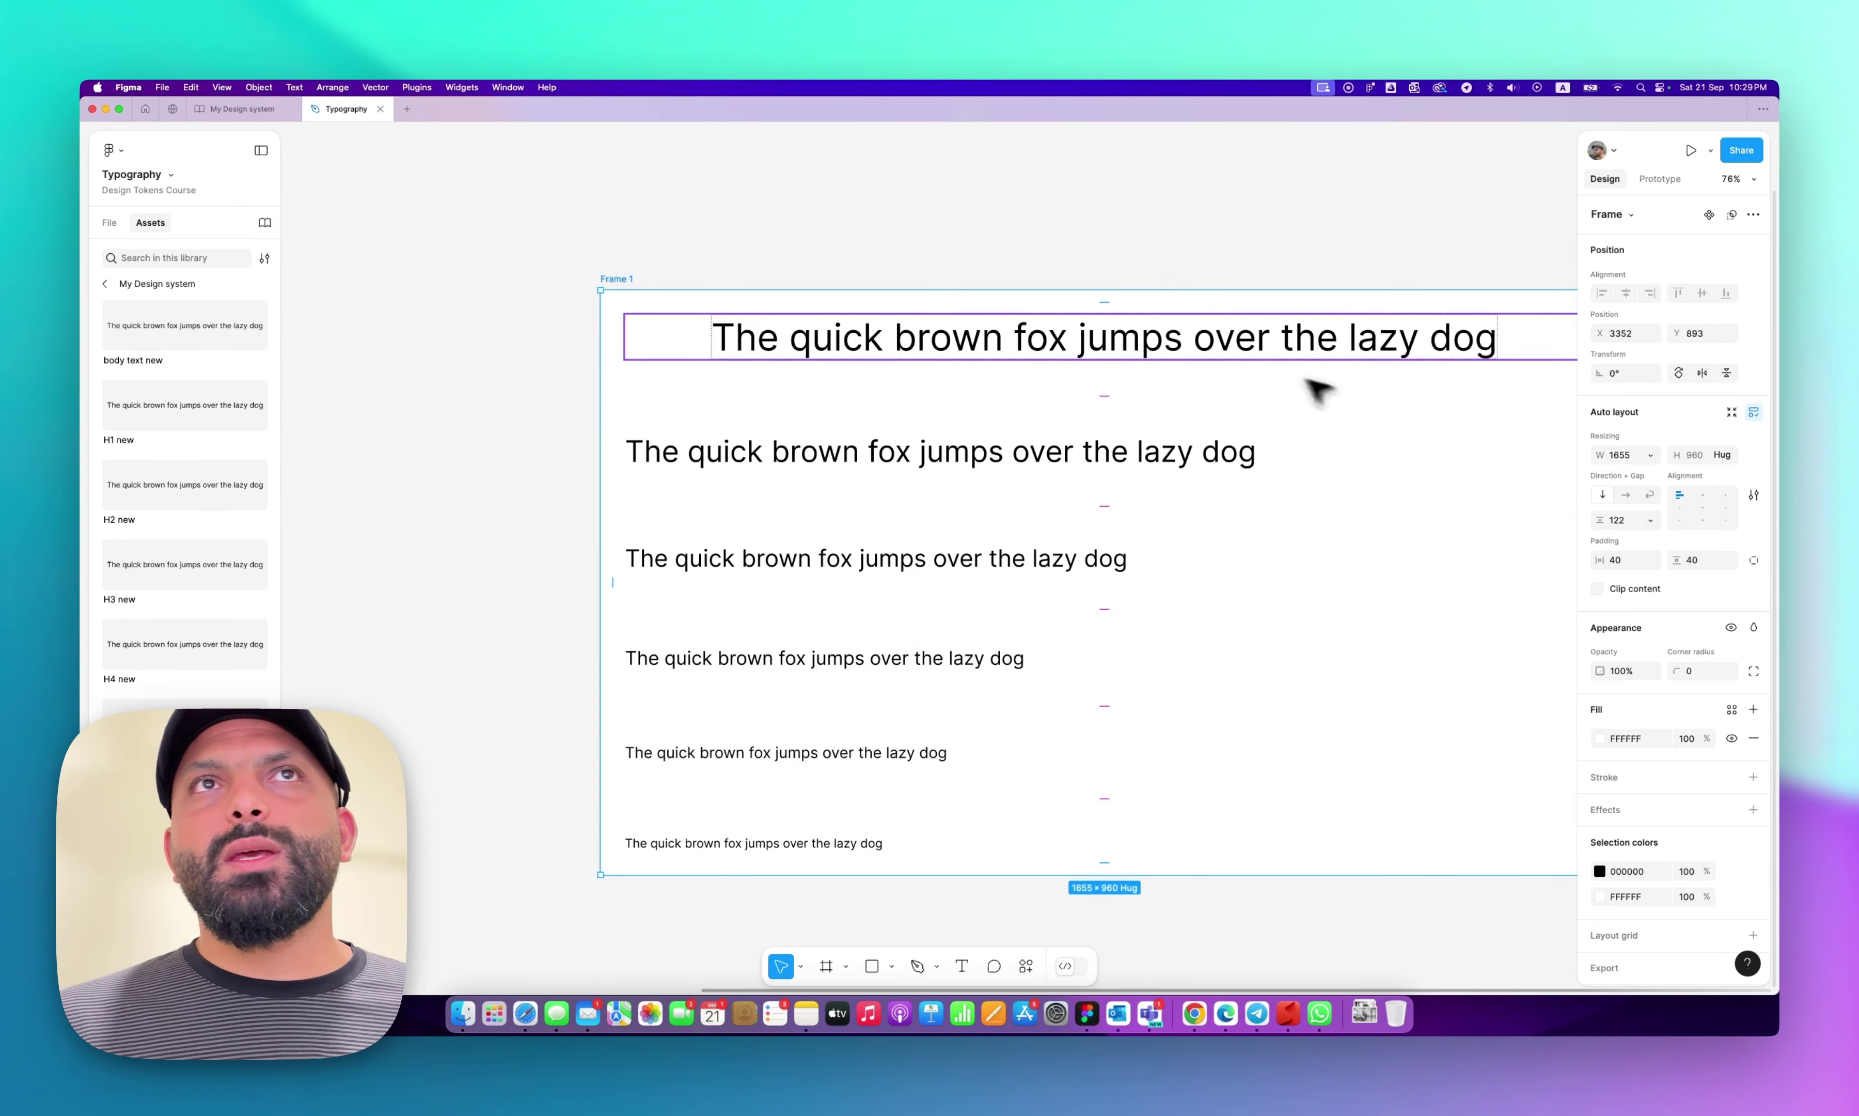
# Try left-aligning the content of the H1 new instance within its auto layout.
pyautogui.click(1208, 344)
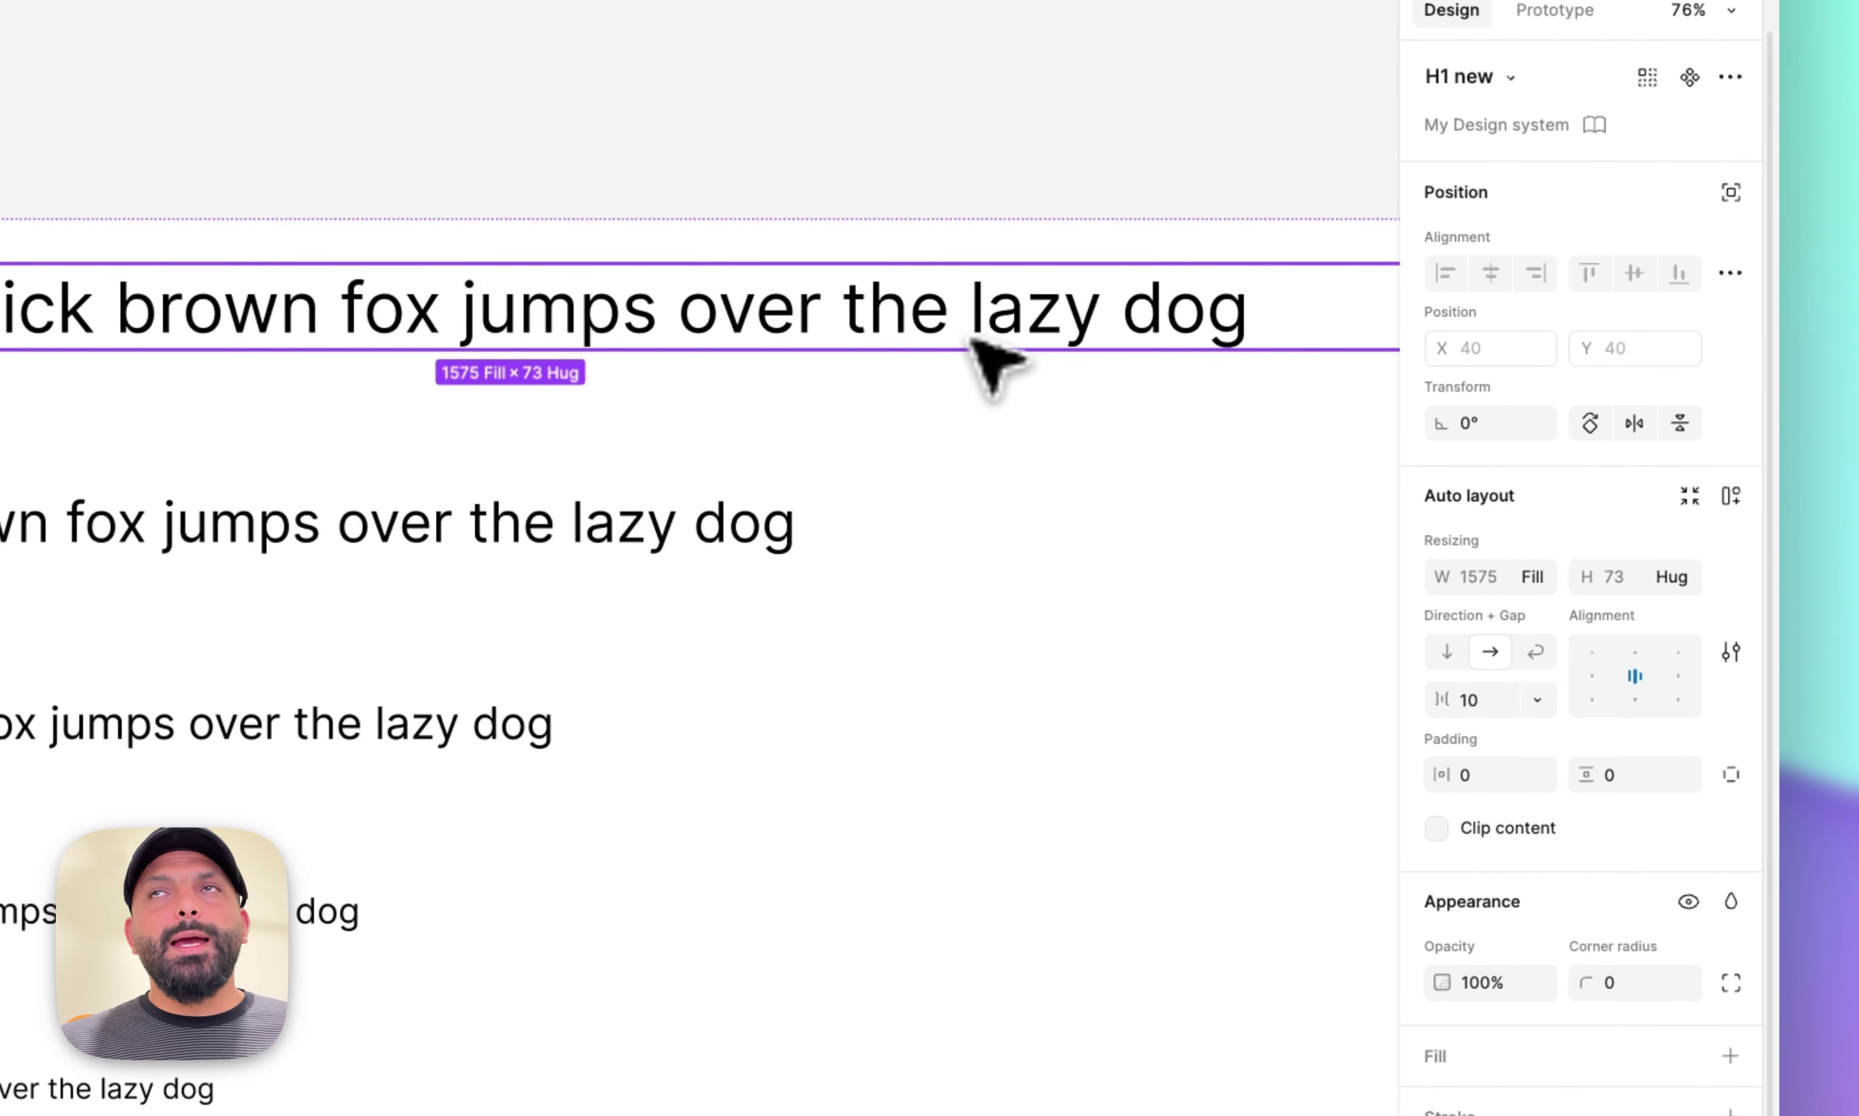
pyautogui.click(1595, 679)
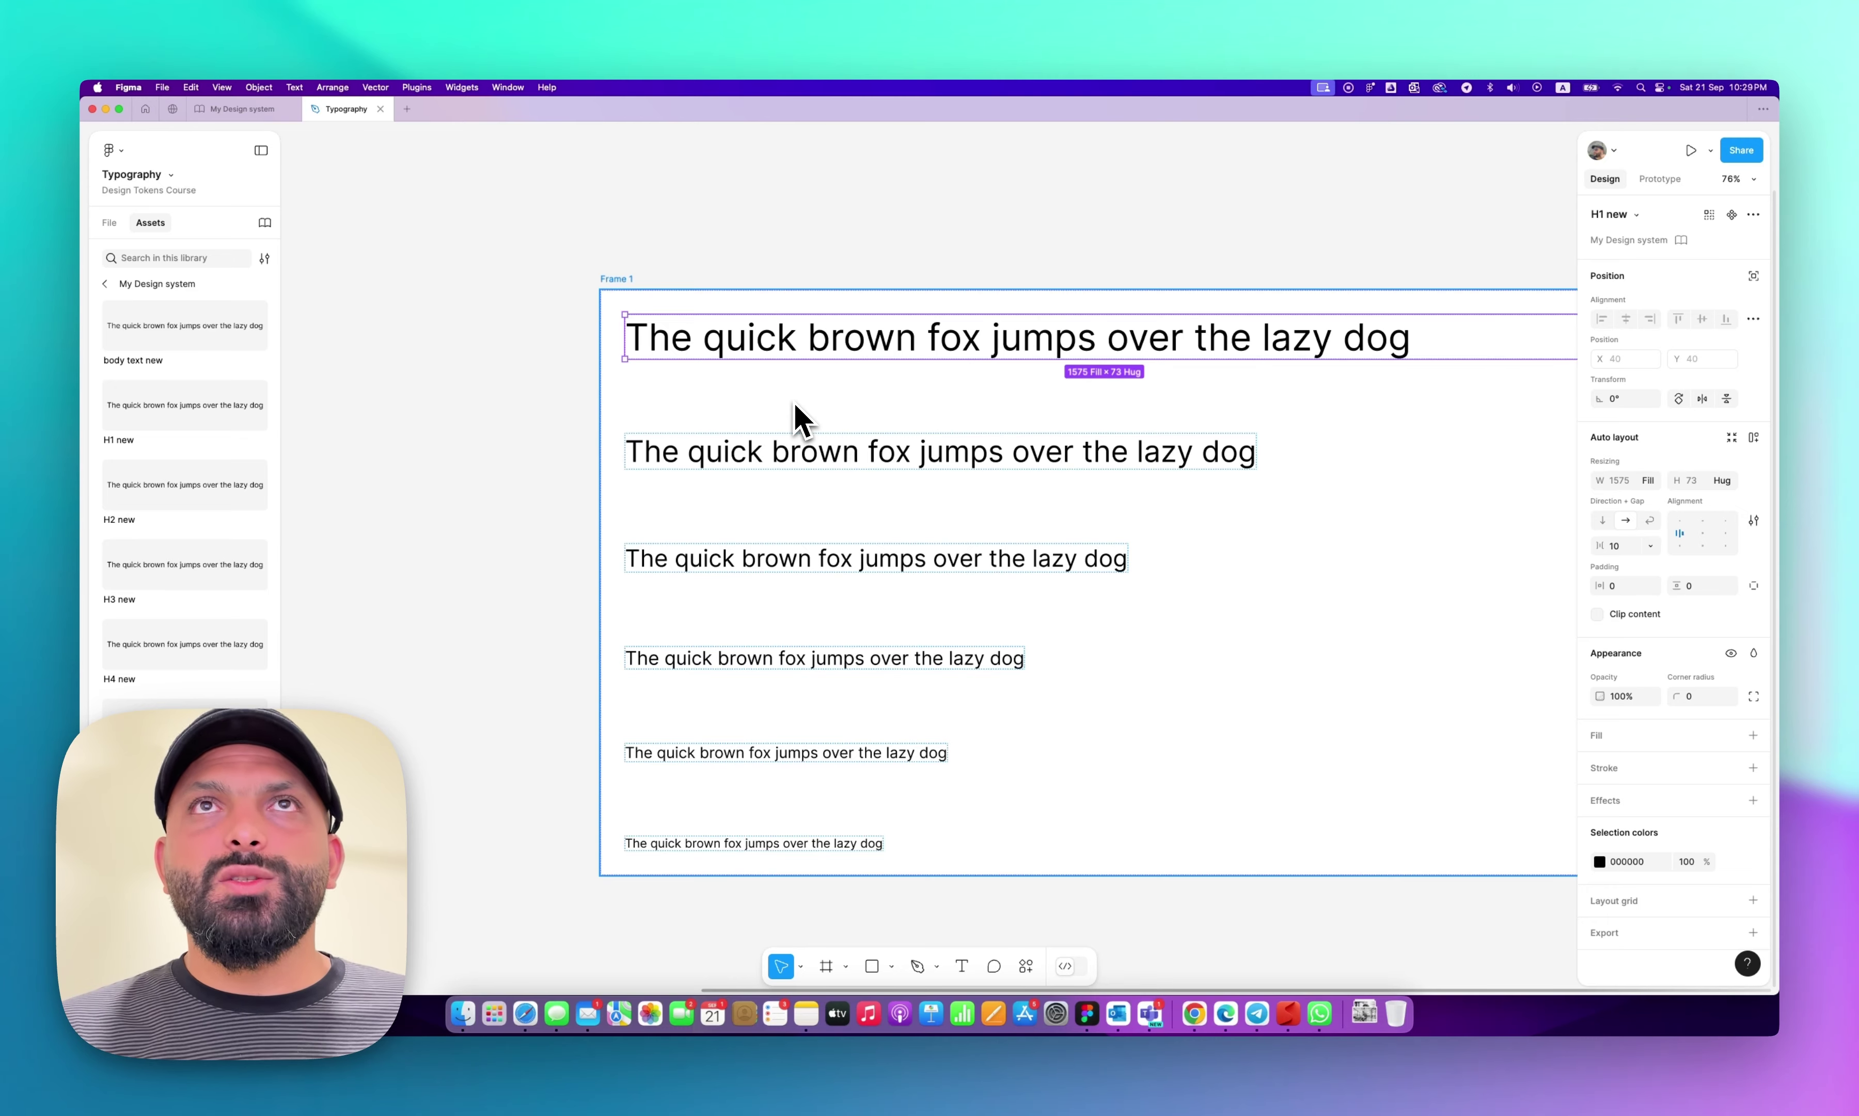
pyautogui.press('cmd+z')
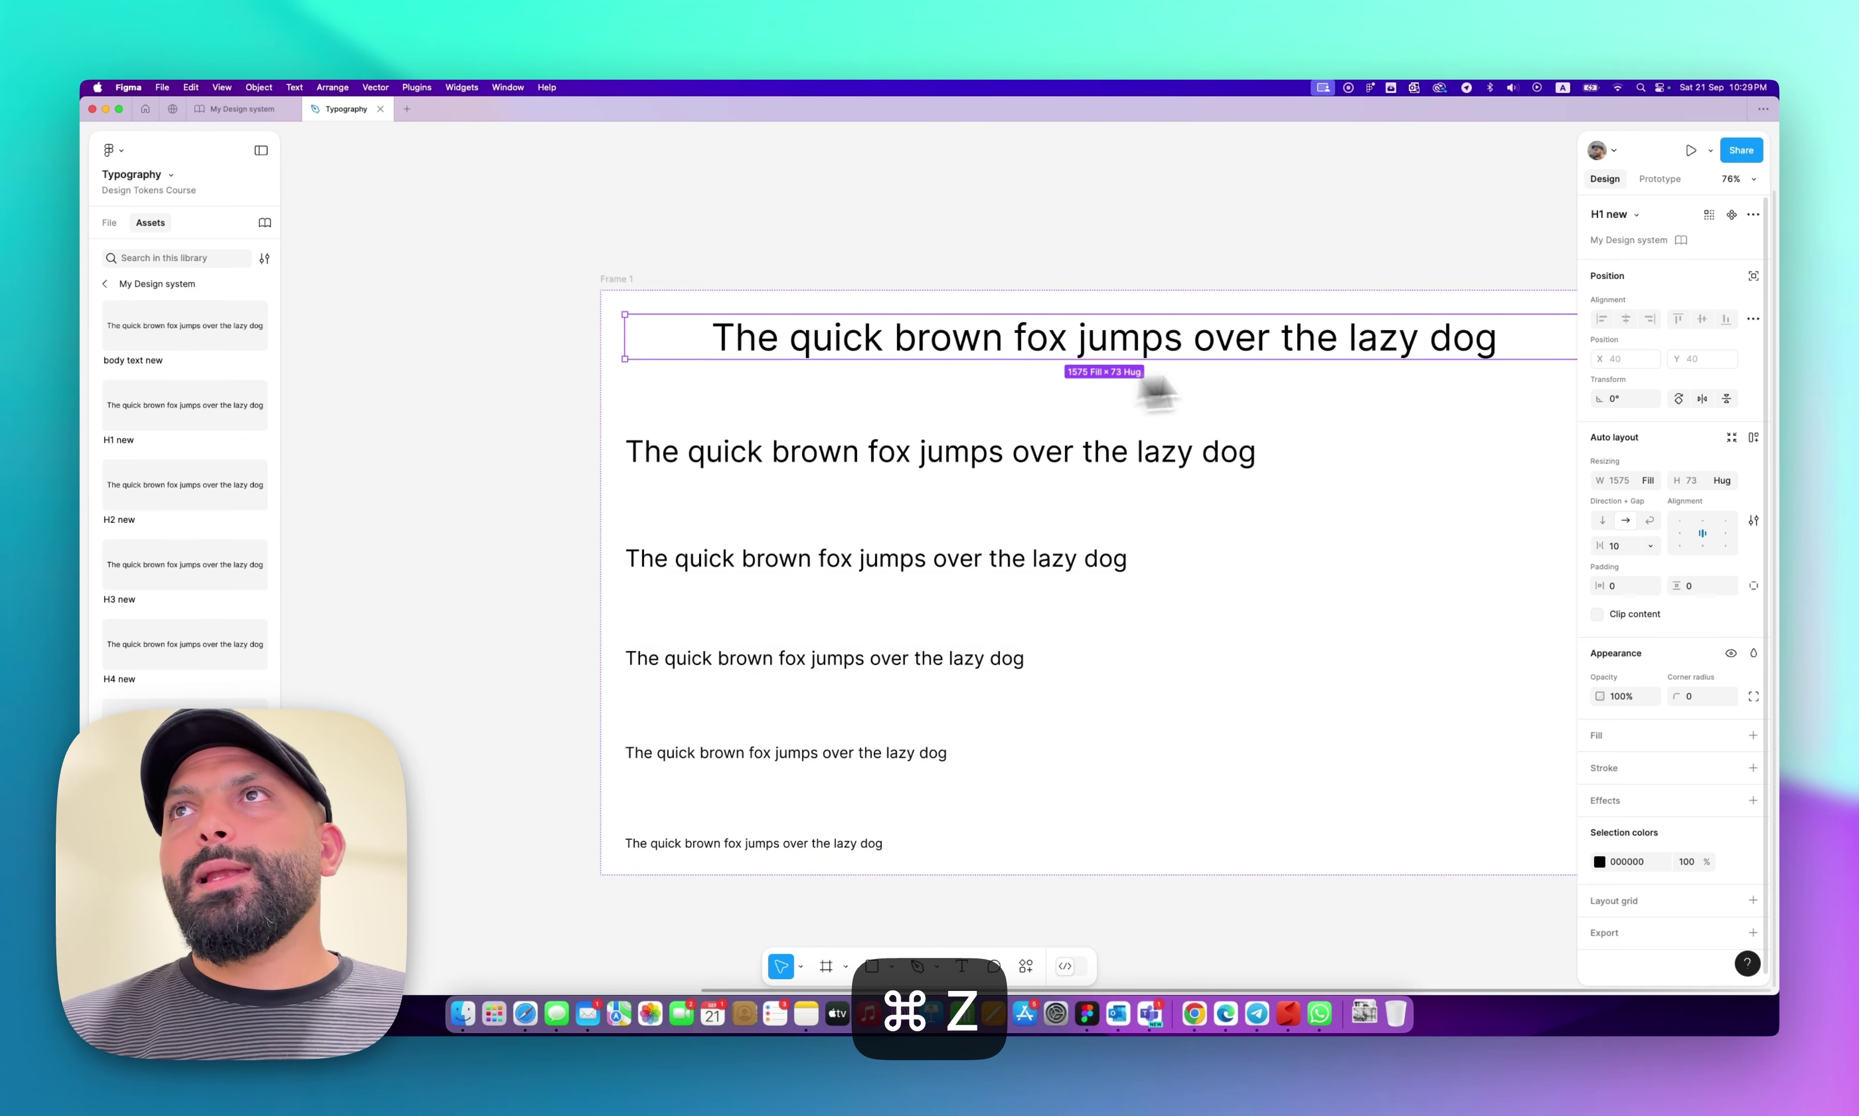
pyautogui.click(593, 185)
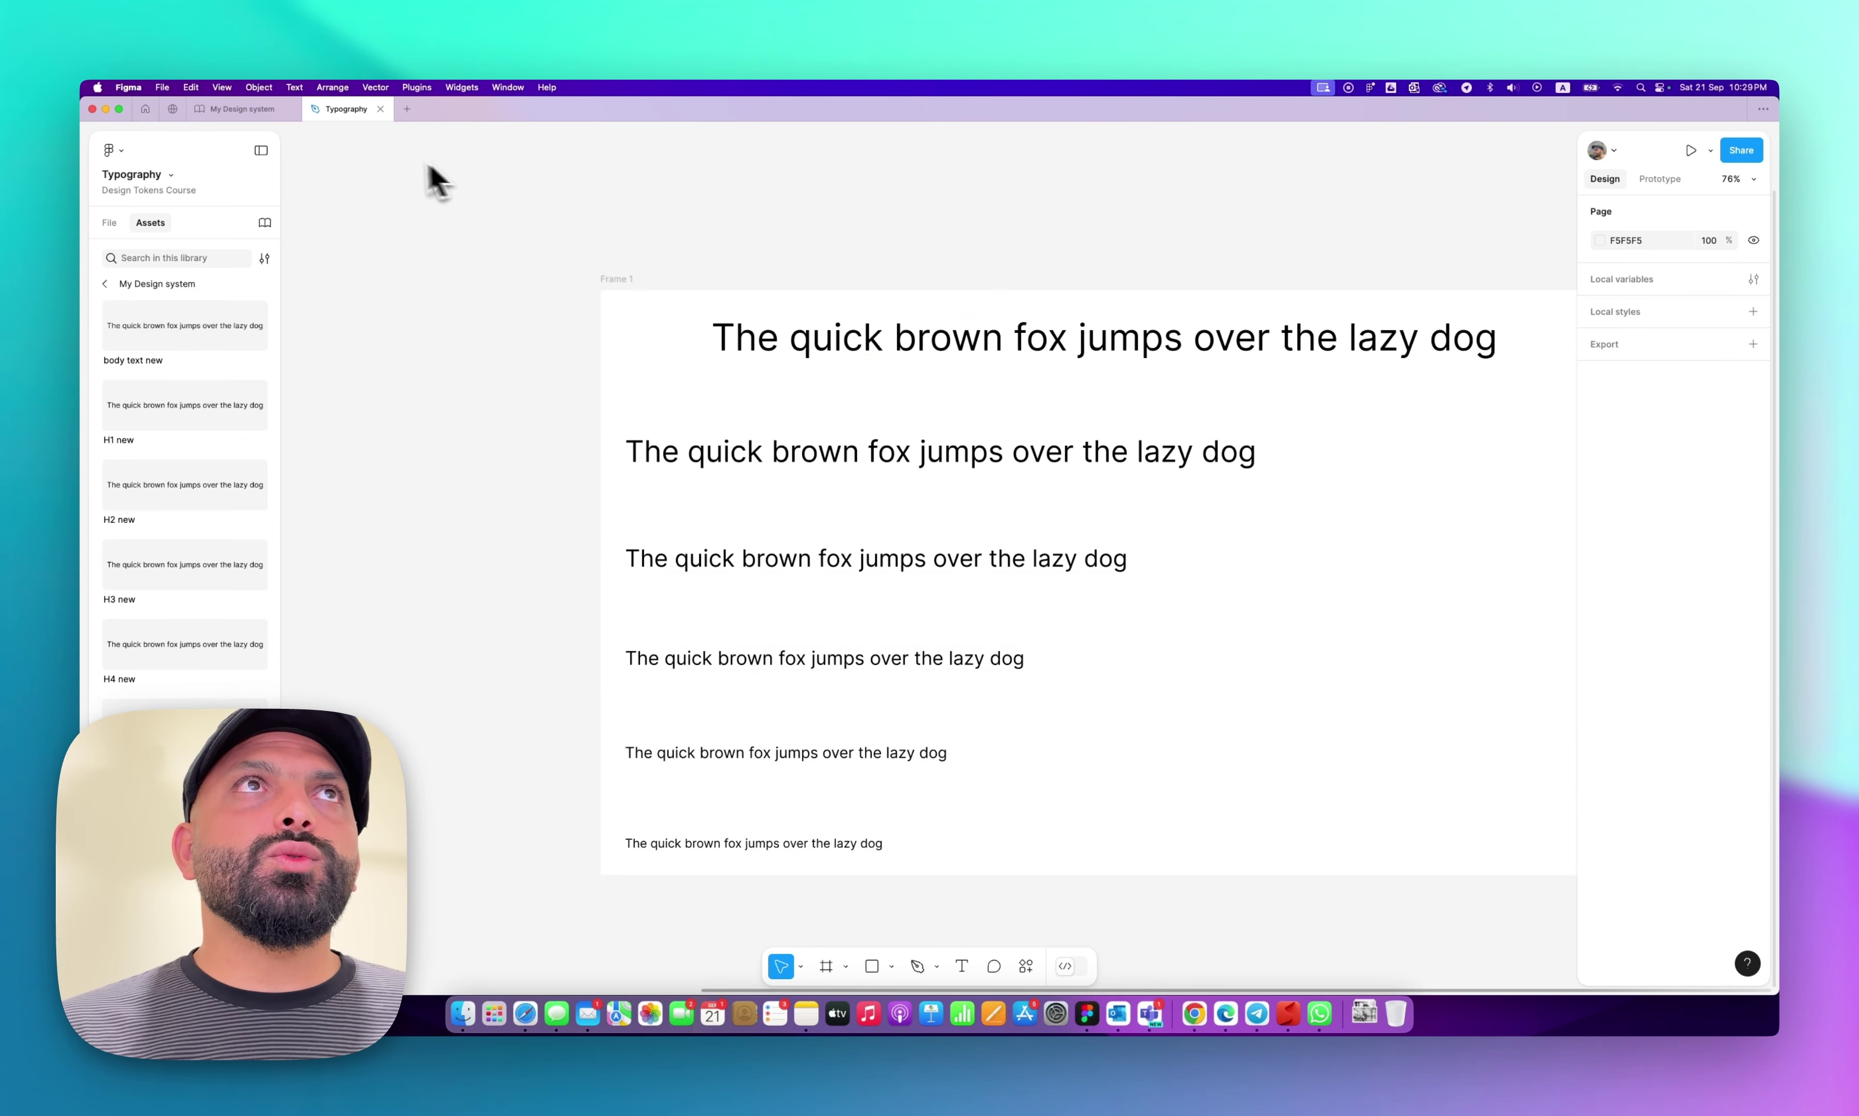
# In the My Design system file, create a Text component property for the text in the H1 new and H2 new components.
pyautogui.click(264, 109)
pyautogui.click(860, 374)
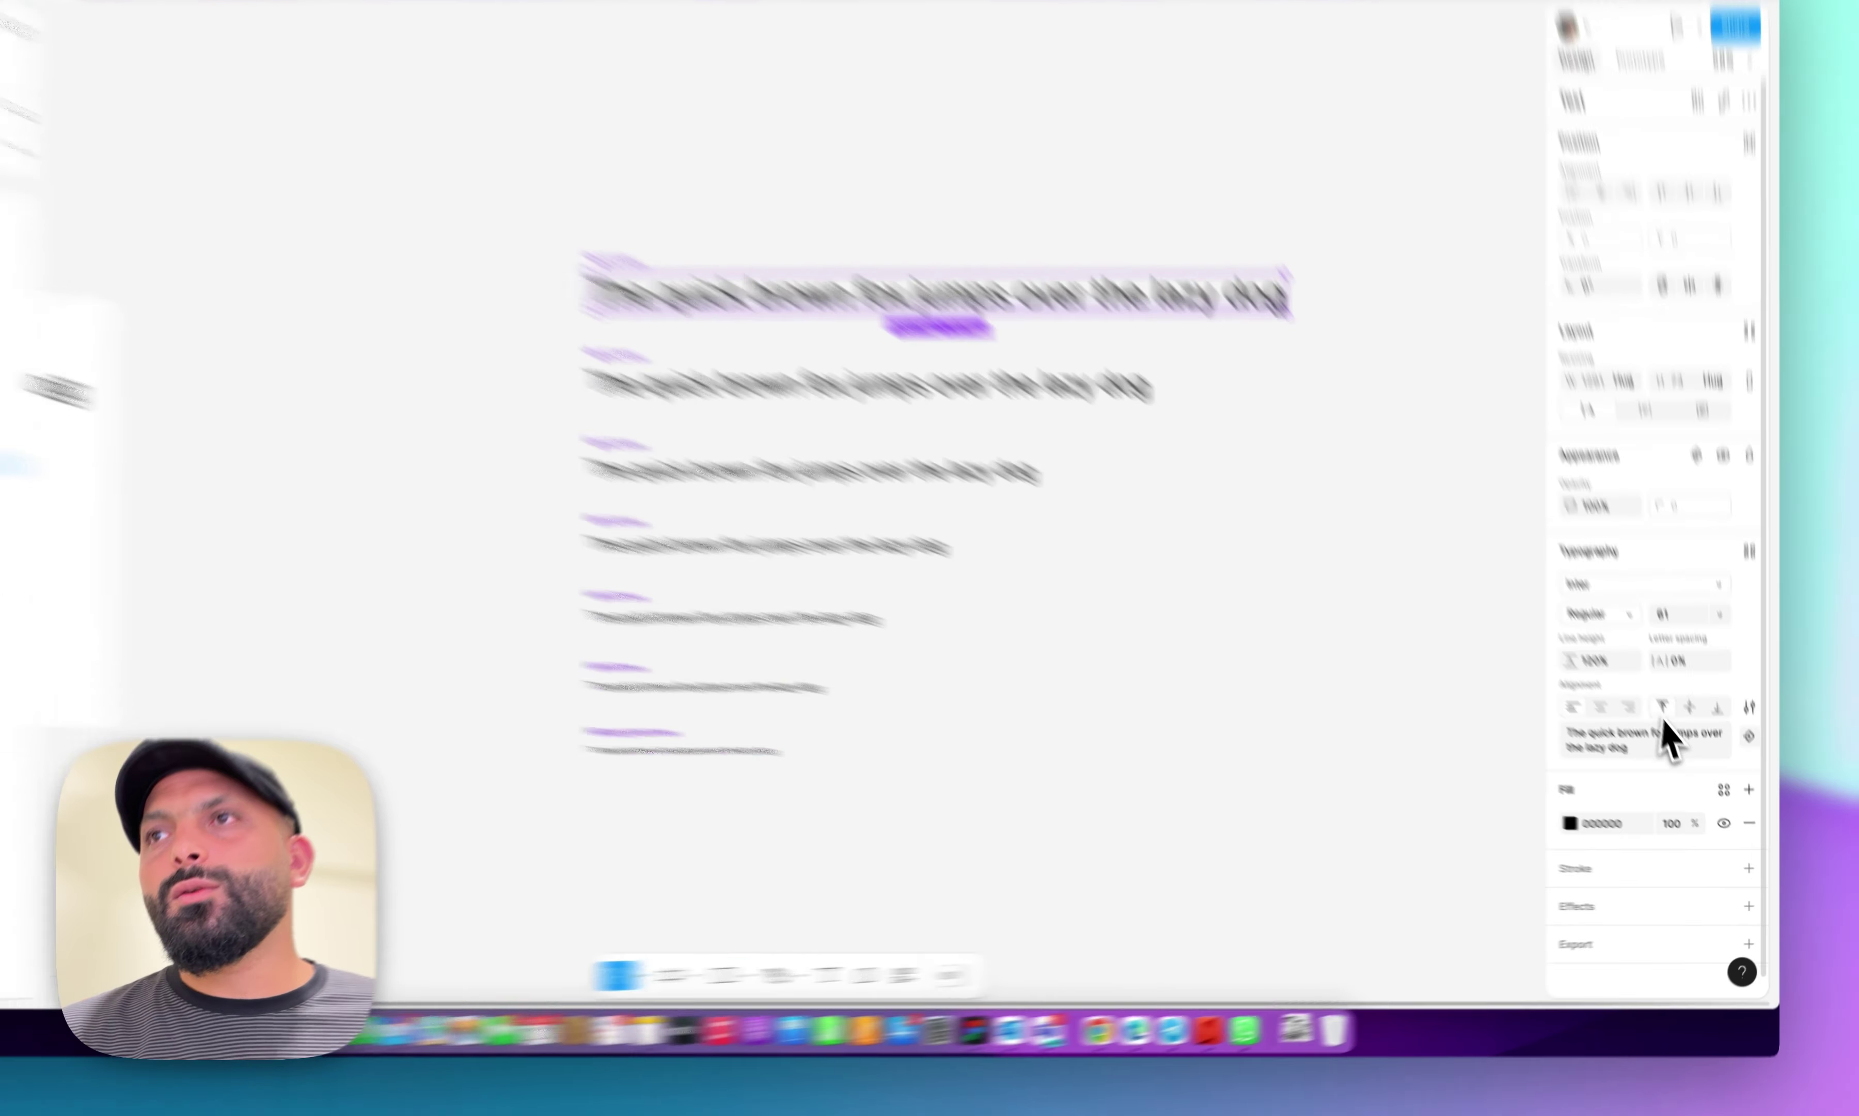
pyautogui.click(1752, 757)
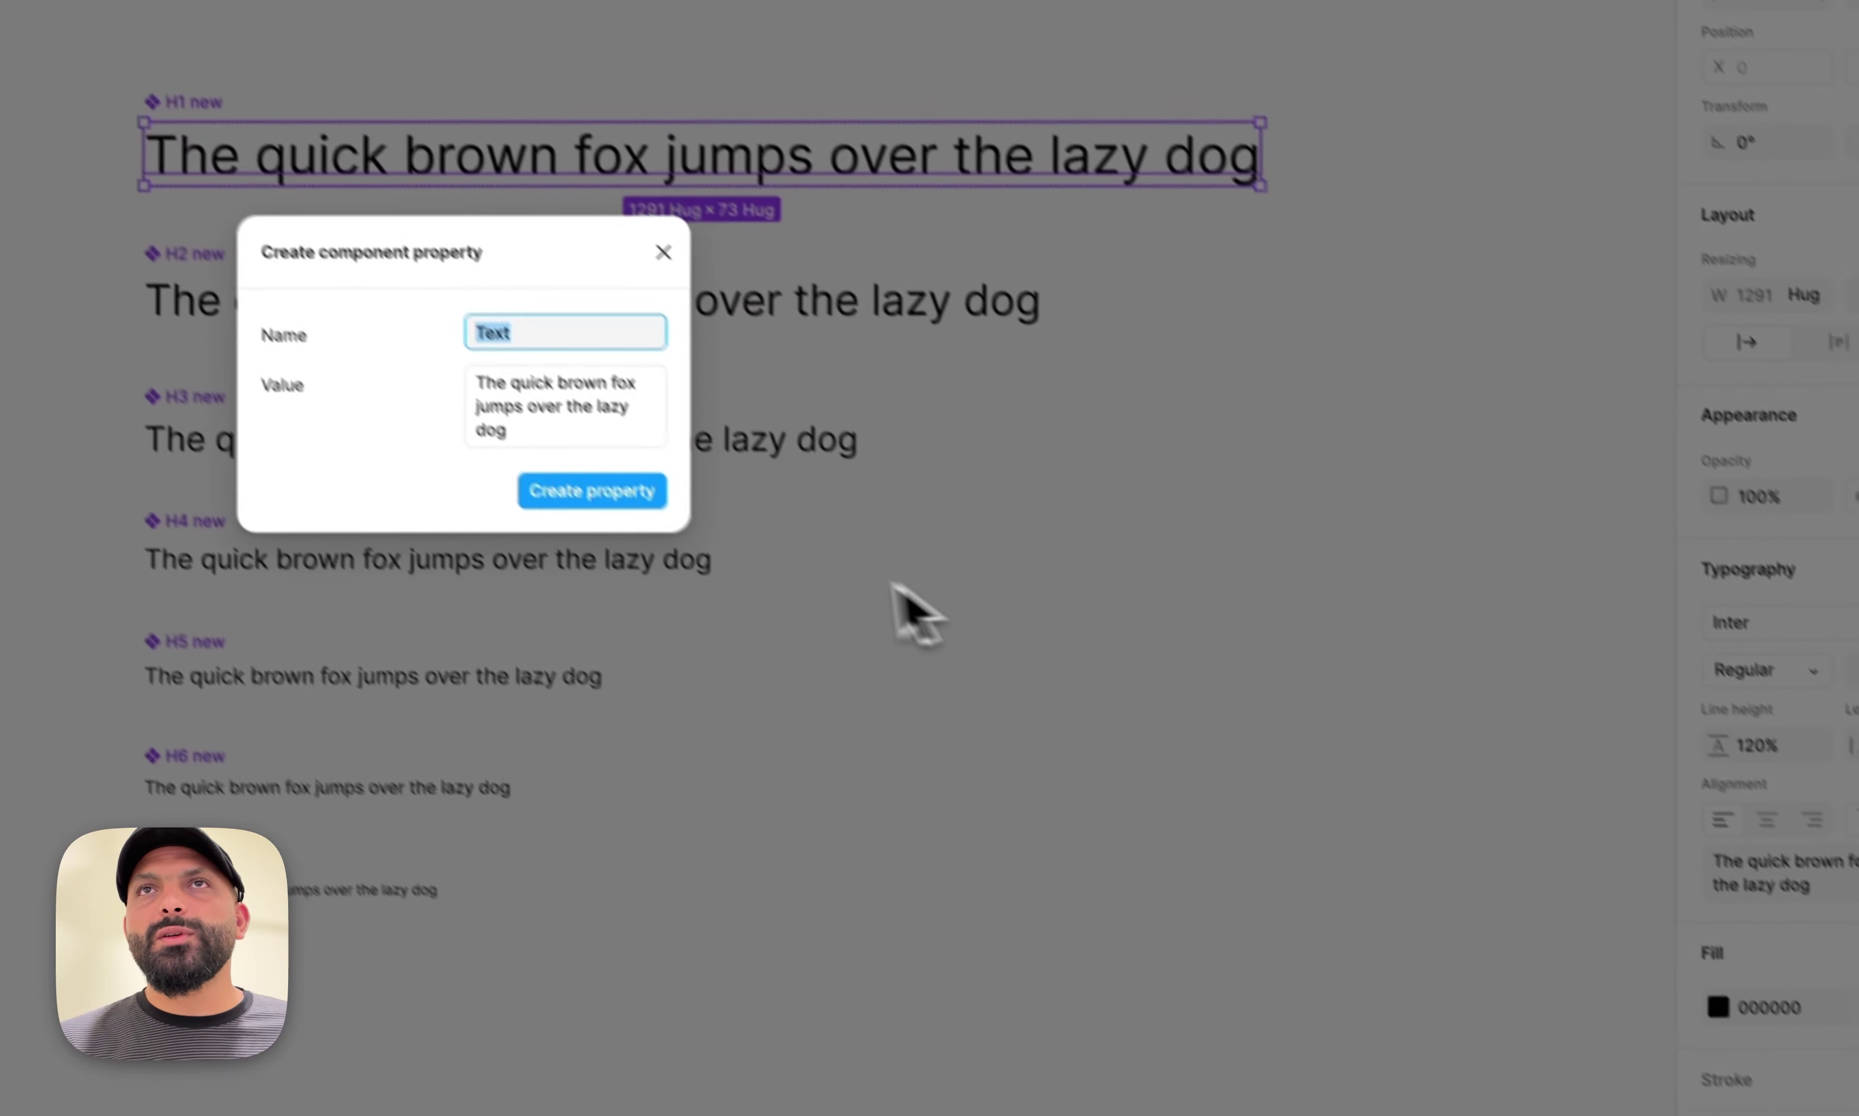
pyautogui.press('Return')
pyautogui.click(287, 235)
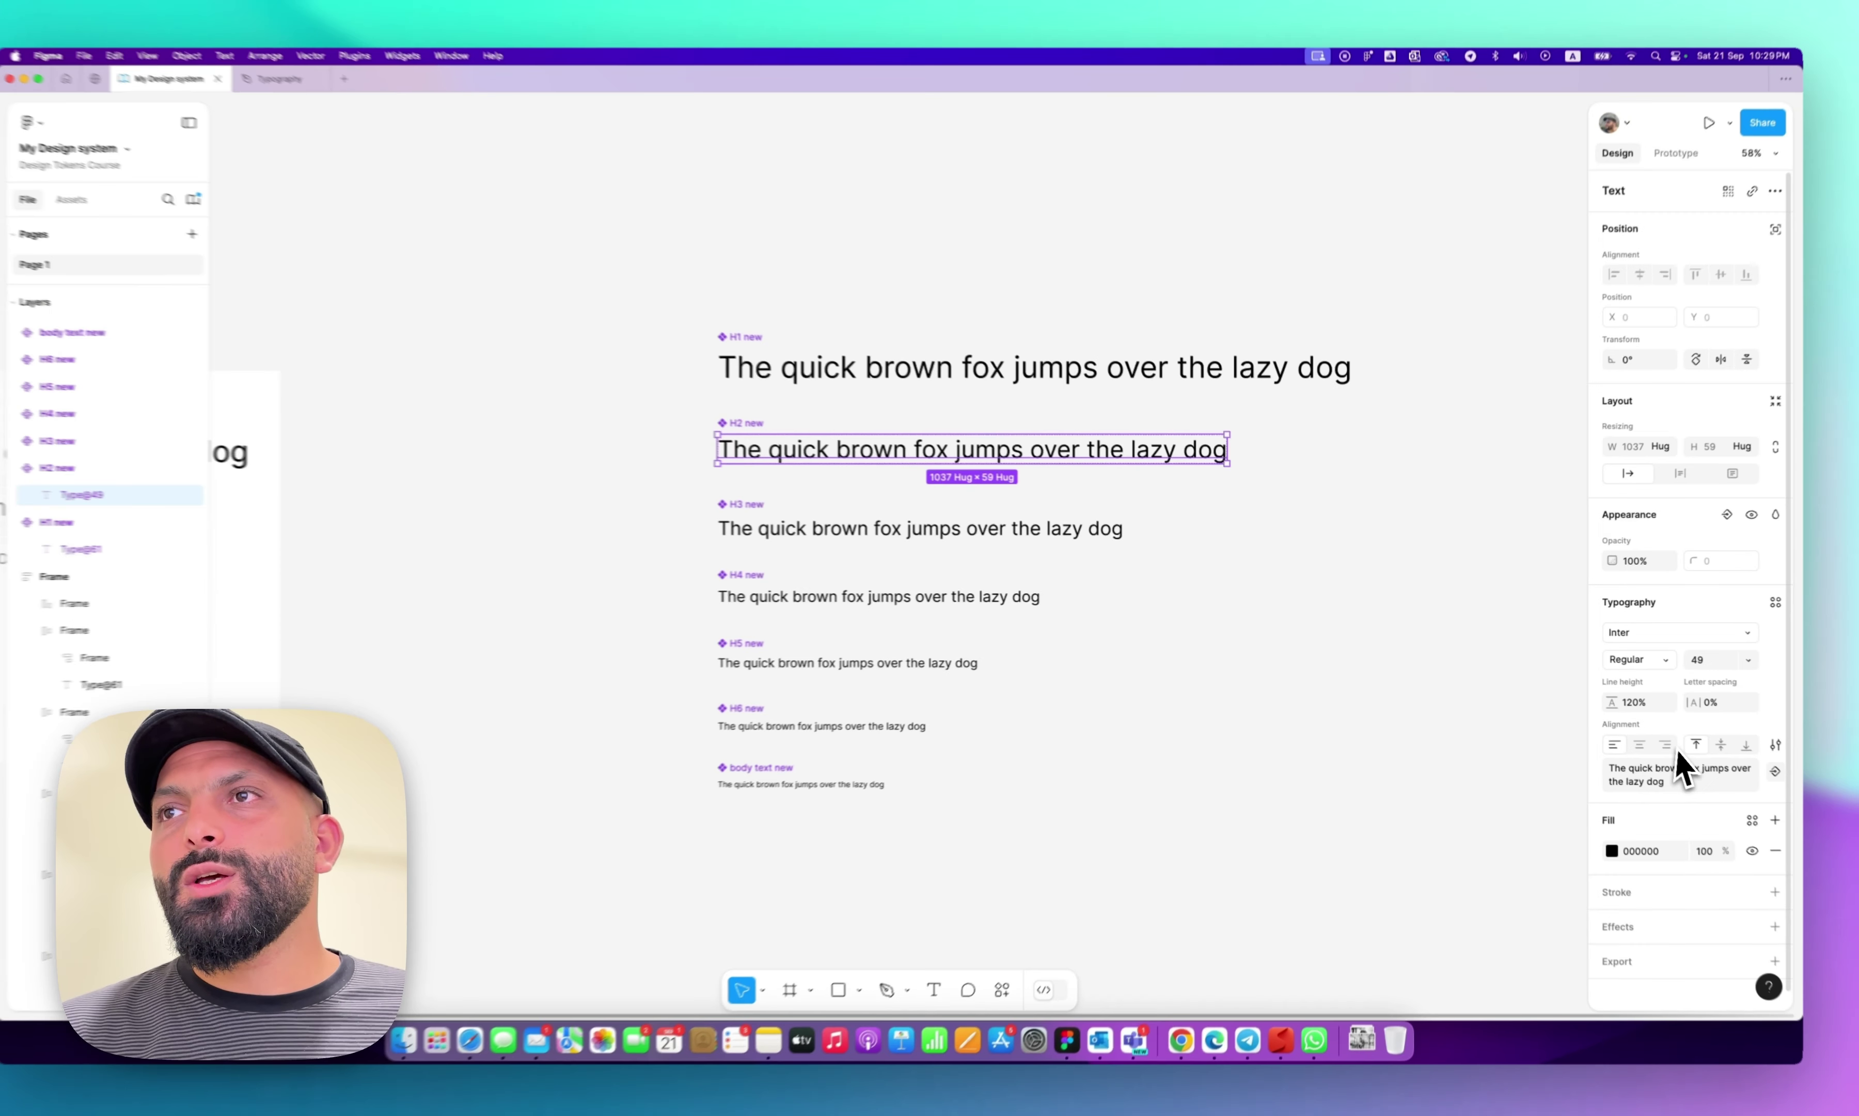
pyautogui.click(1775, 771)
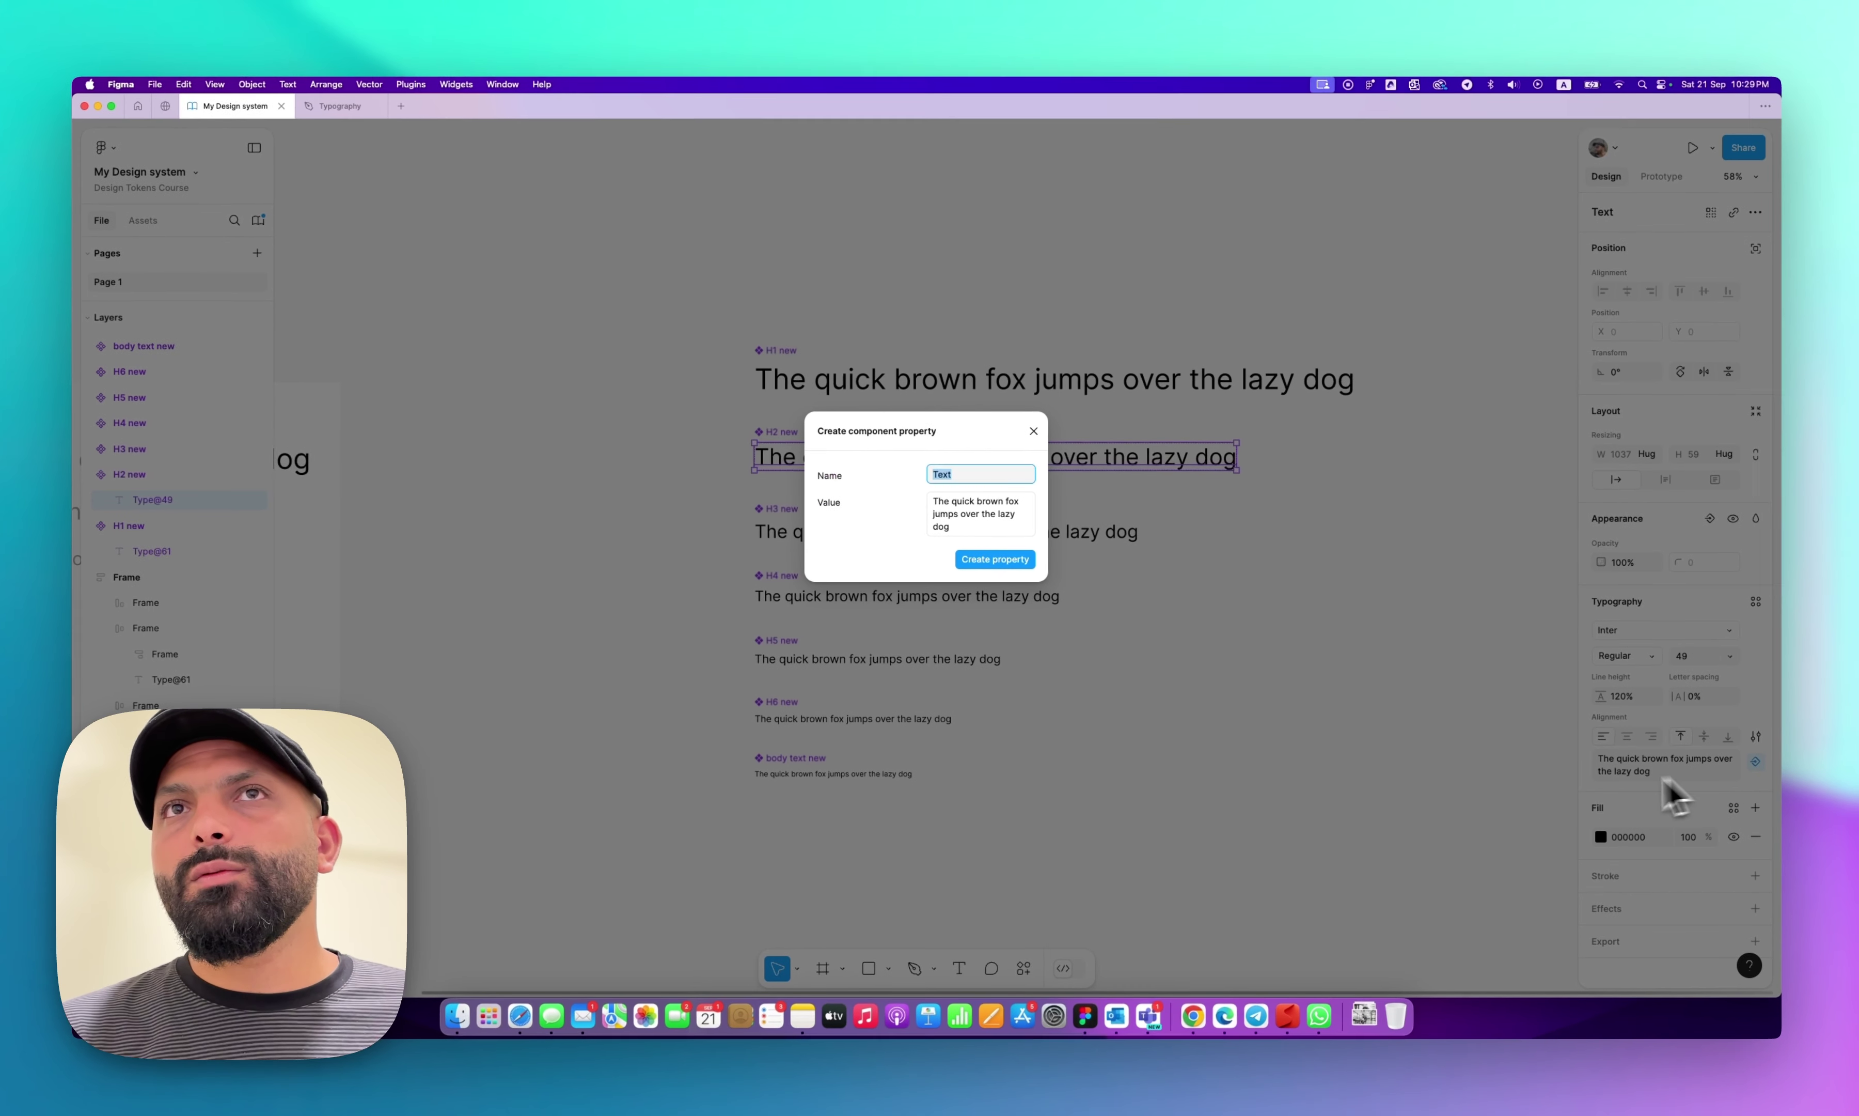
pyautogui.press('Return')
# Create a Text component property for the text in the H3 new, H4 new, H5 new, H6 new and body text new components.
pyautogui.click(981, 528)
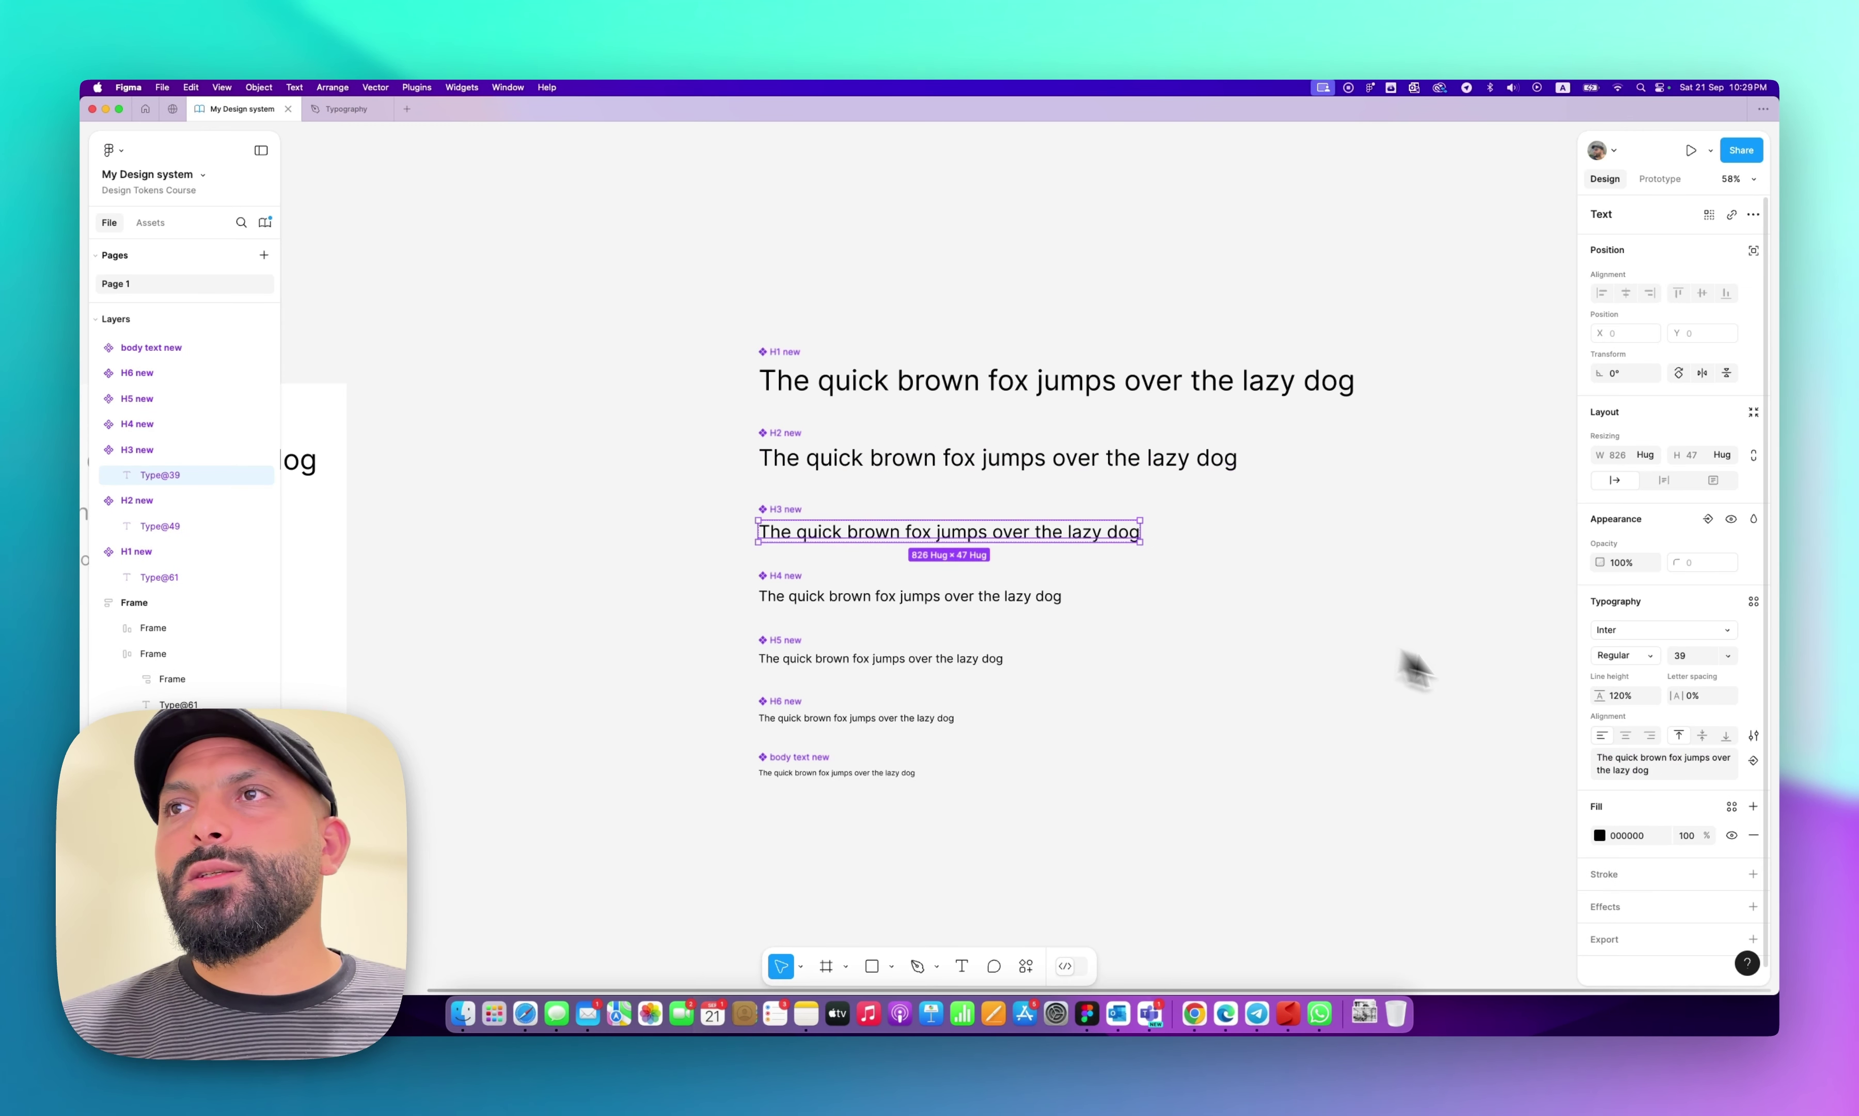
pyautogui.click(1753, 760)
pyautogui.press('Return')
pyautogui.click(910, 596)
pyautogui.click(1753, 760)
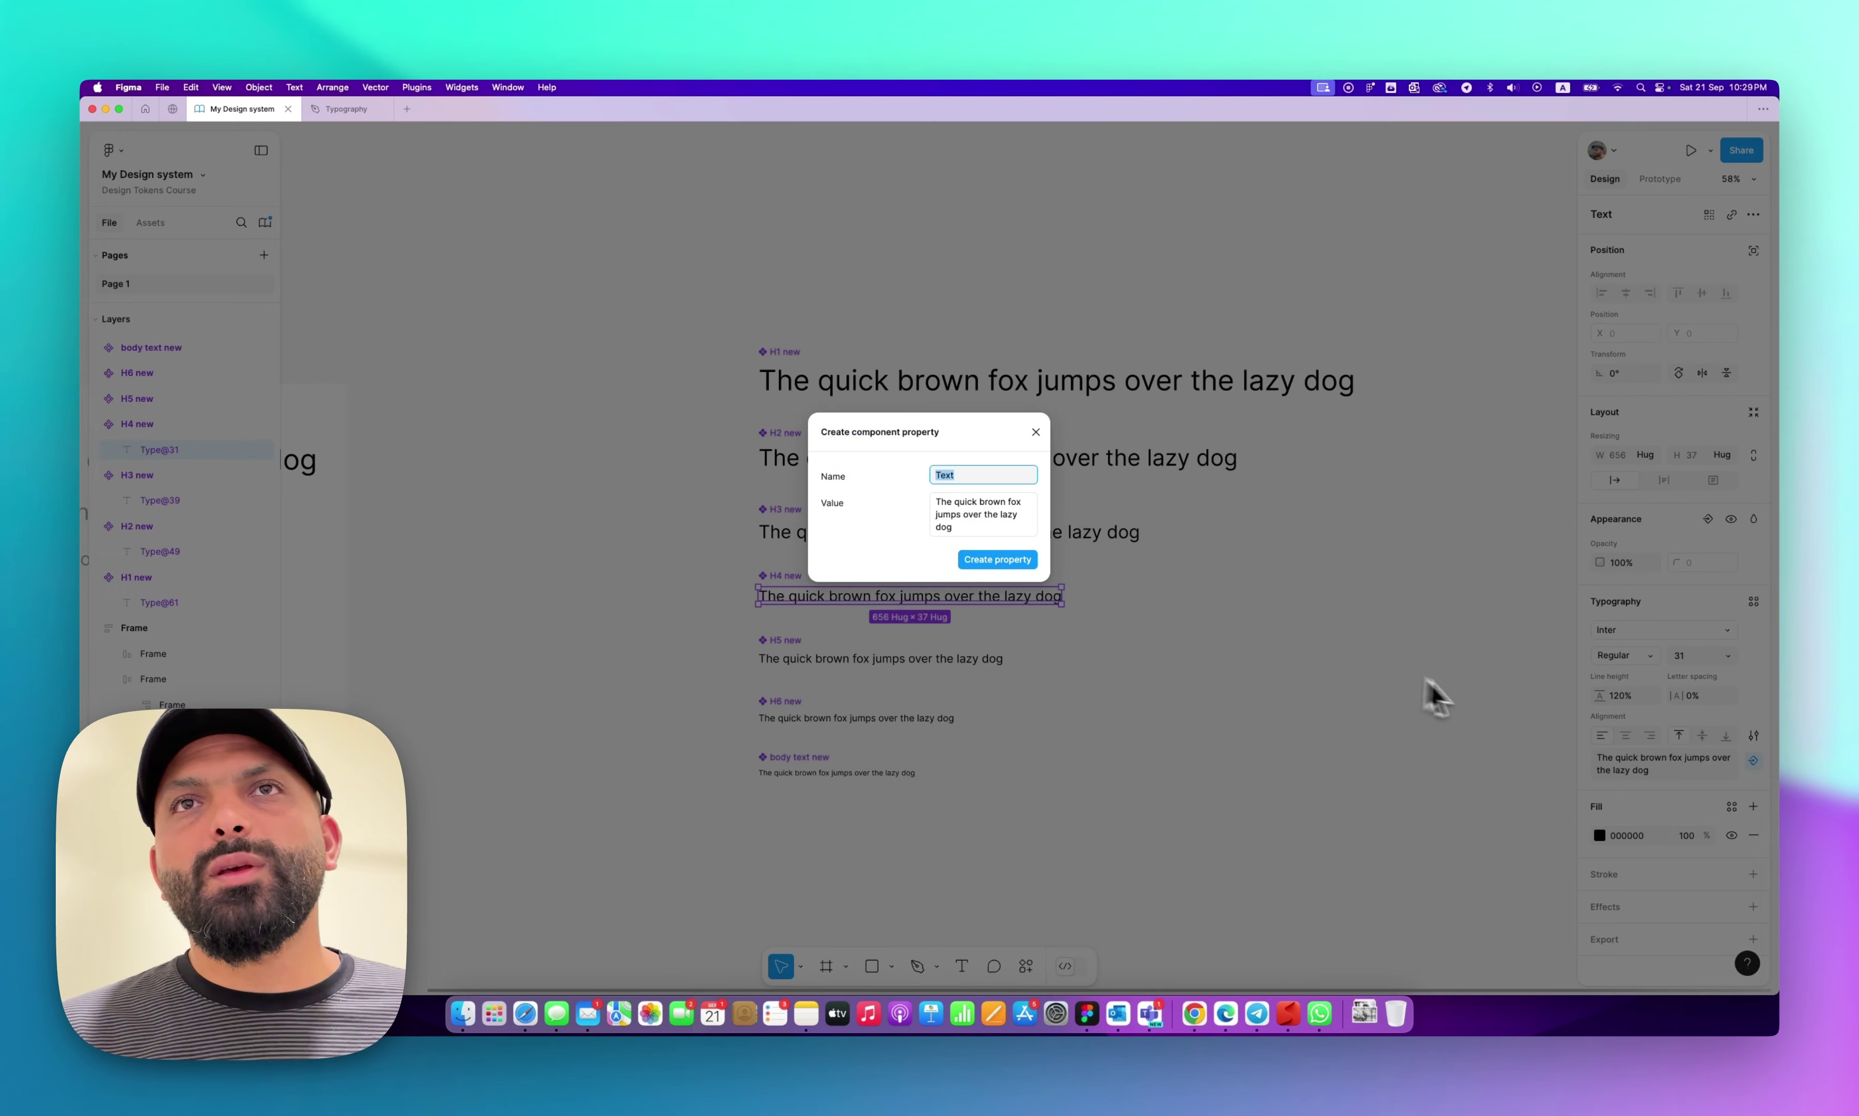
pyautogui.press('Return')
pyautogui.click(881, 658)
pyautogui.click(836, 772)
pyautogui.click(1753, 760)
# Set the fill of all seven component text layers, H1 new through body text new, to purple 9D3BB6.
pyautogui.click(1094, 381)
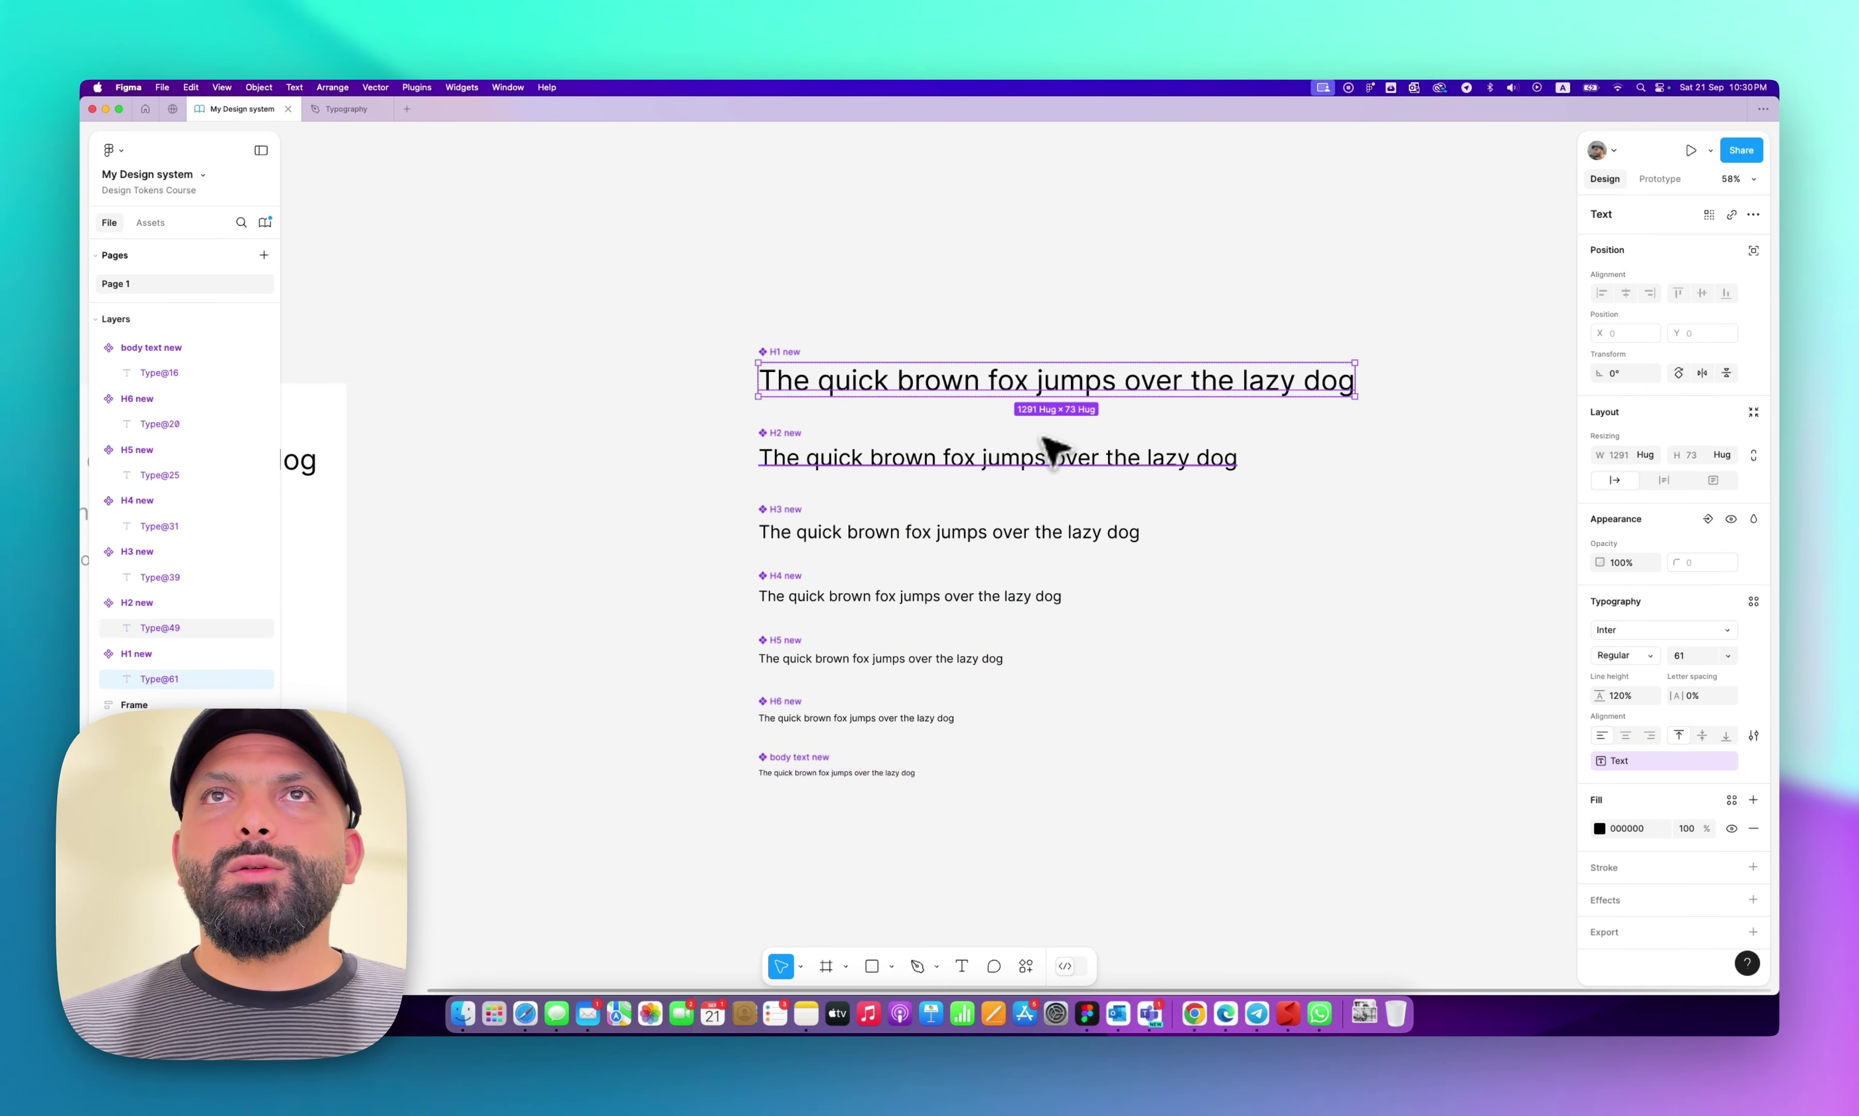
pyautogui.keyDown('shift'); pyautogui.click(1046, 453); pyautogui.keyUp('shift')
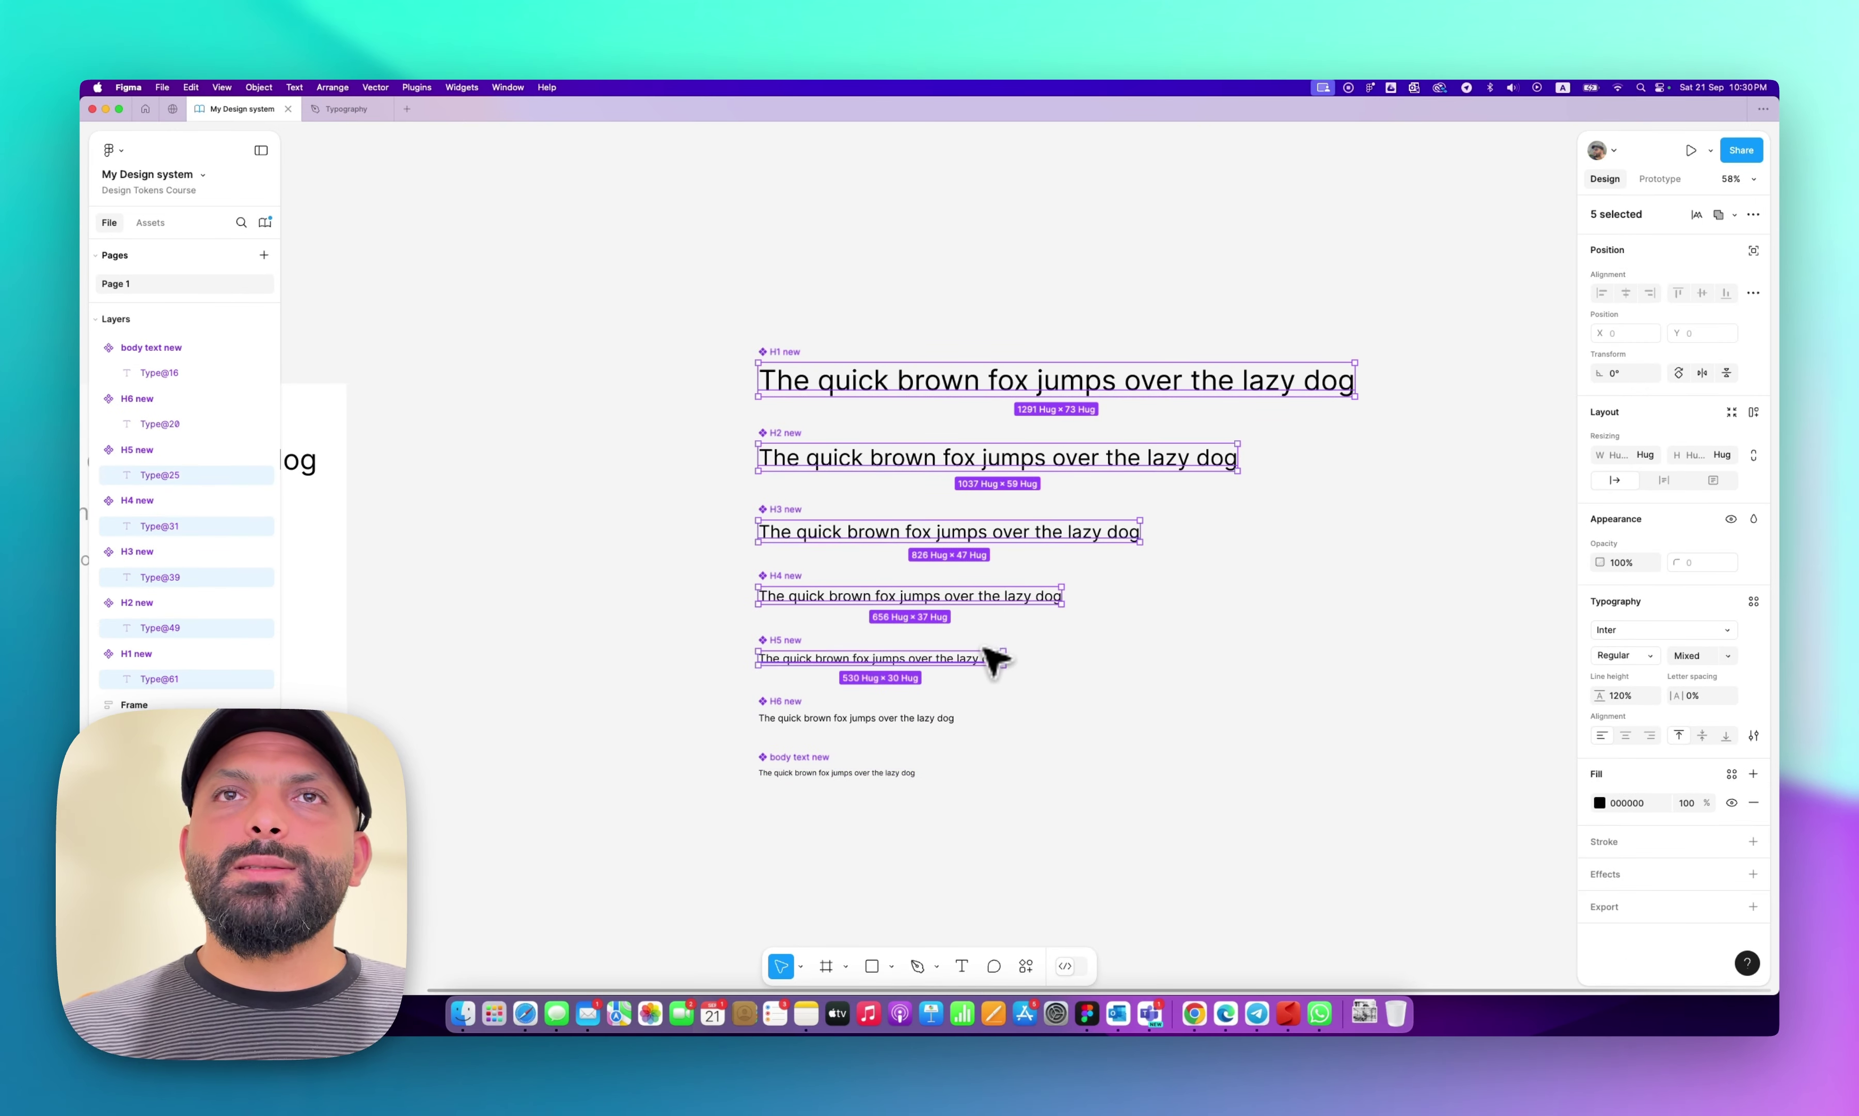
pyautogui.scroll(2, 989, 662)
pyautogui.keyDown('shift'); pyautogui.click(930, 723); pyautogui.keyUp('shift')
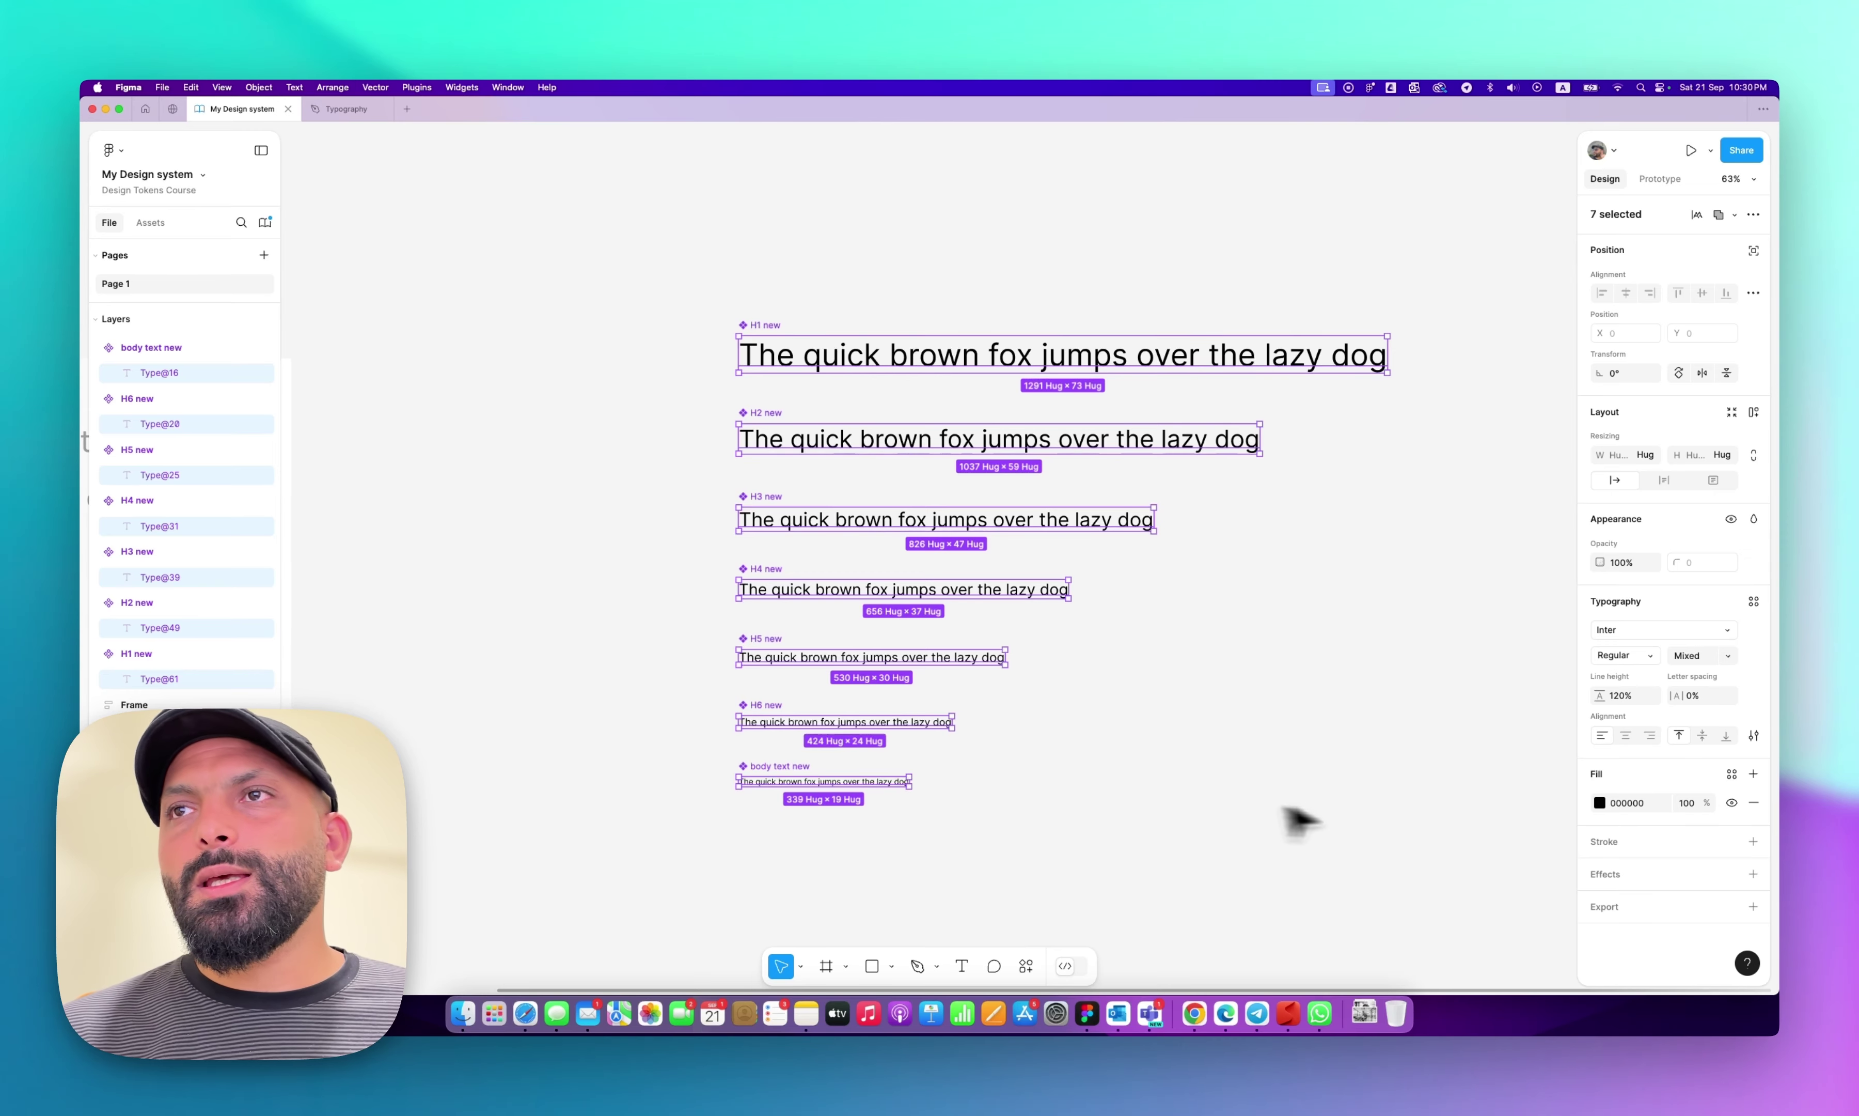
pyautogui.click(1599, 803)
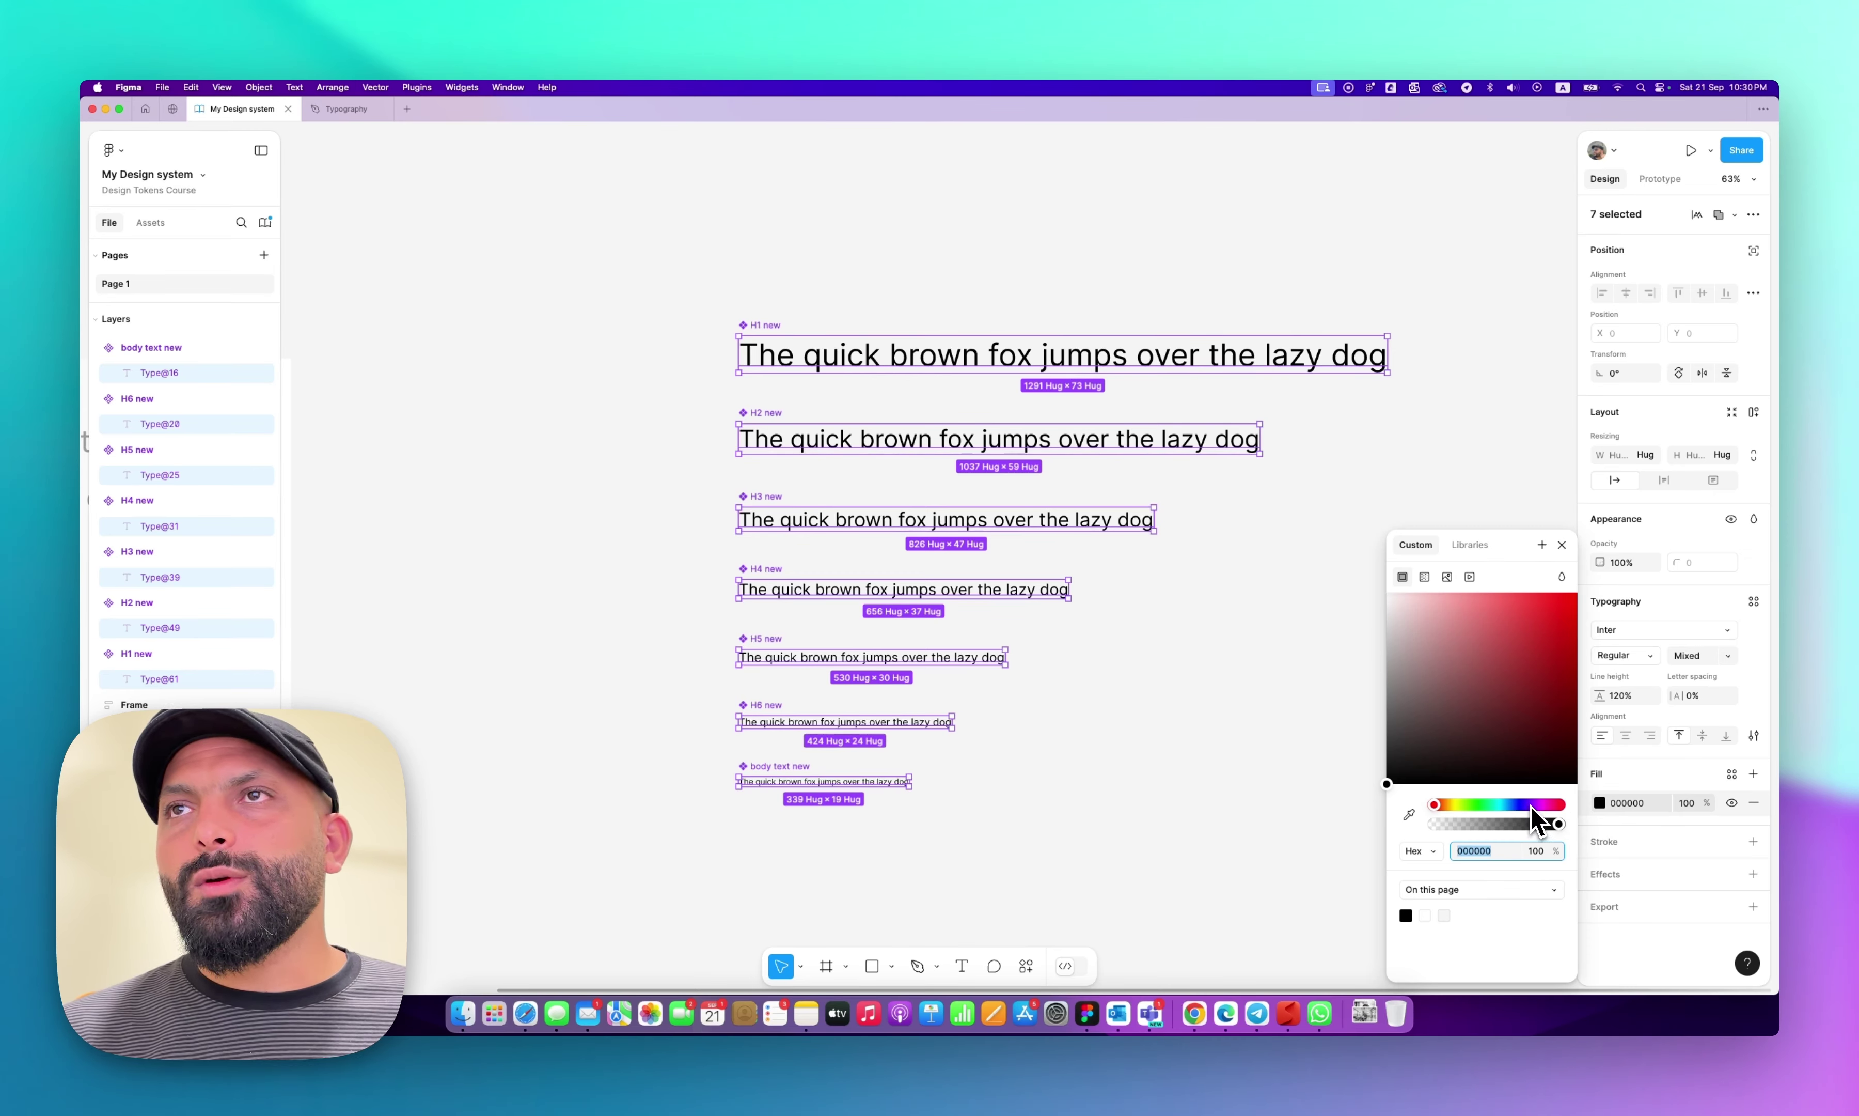
pyautogui.click(1516, 615)
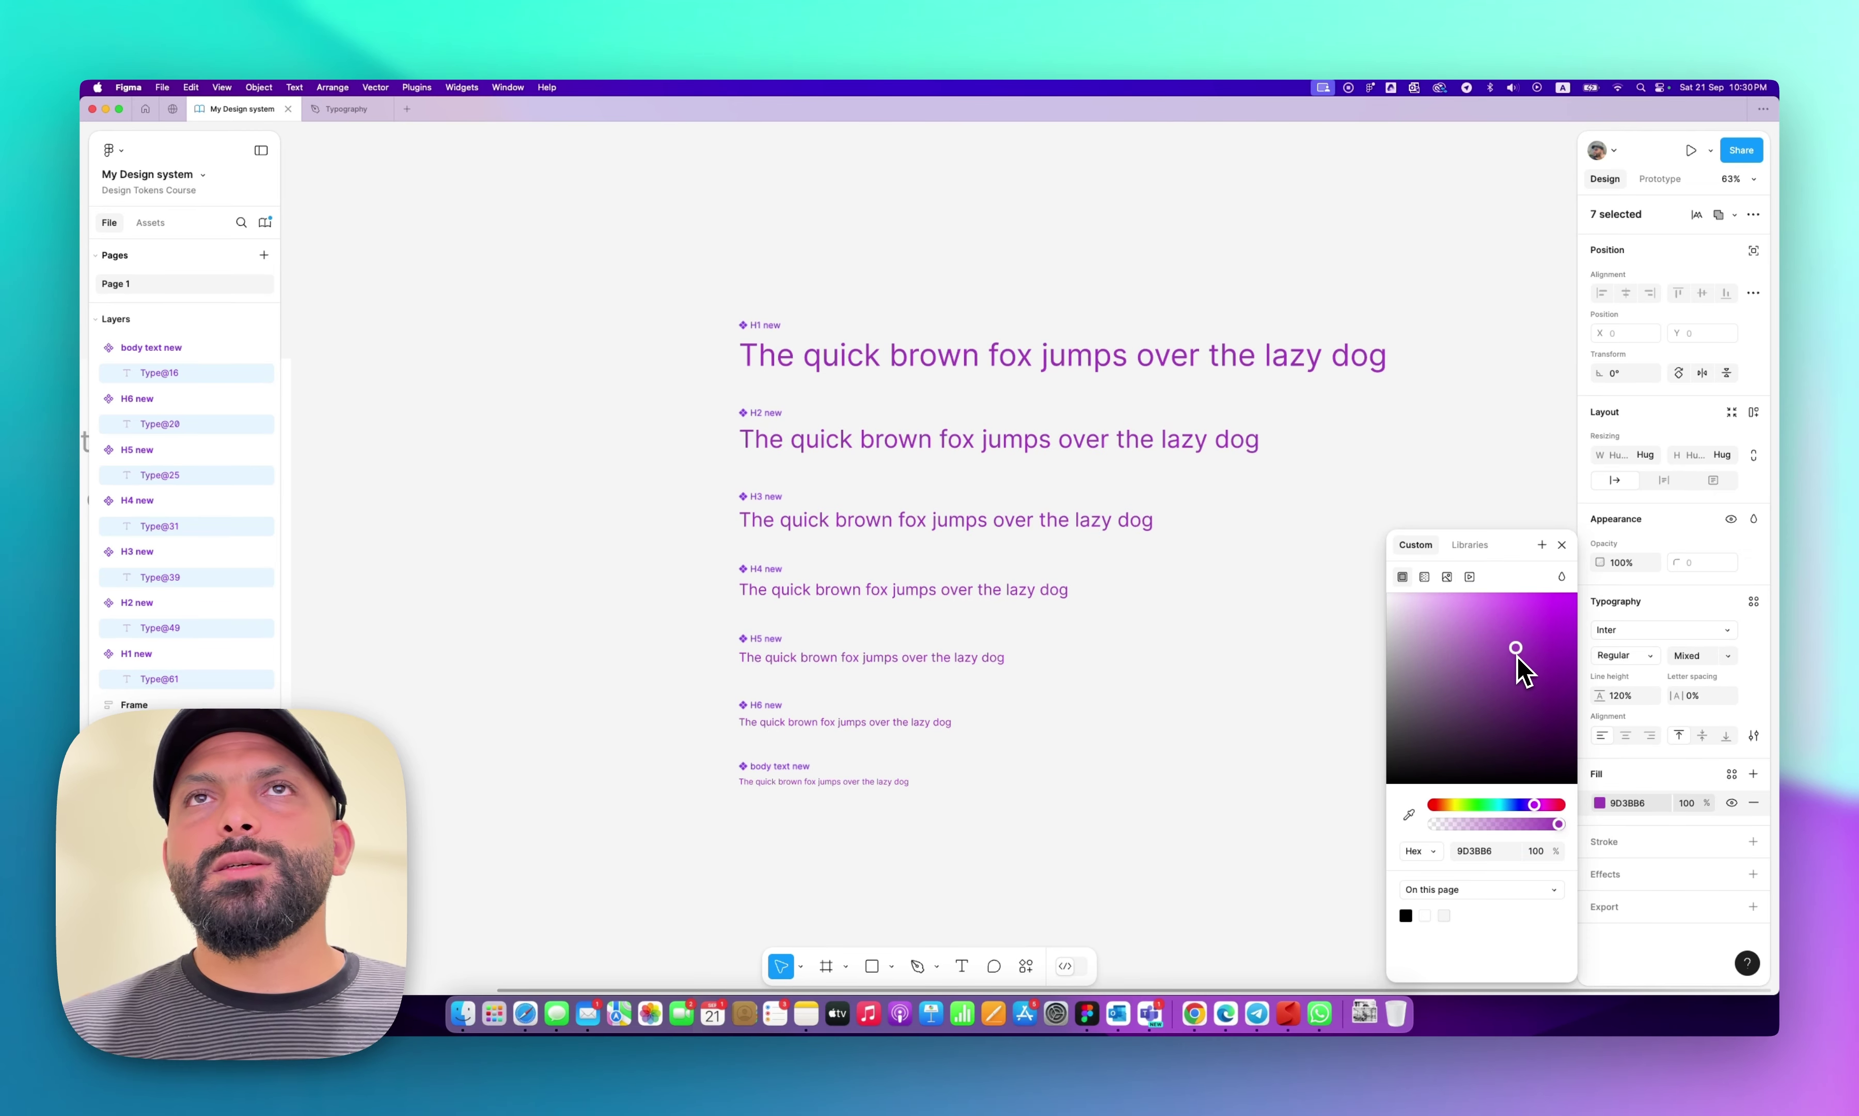
pyautogui.click(1312, 677)
# Publish the changes to all seven modified components to the My Design system library.
pyautogui.click(265, 222)
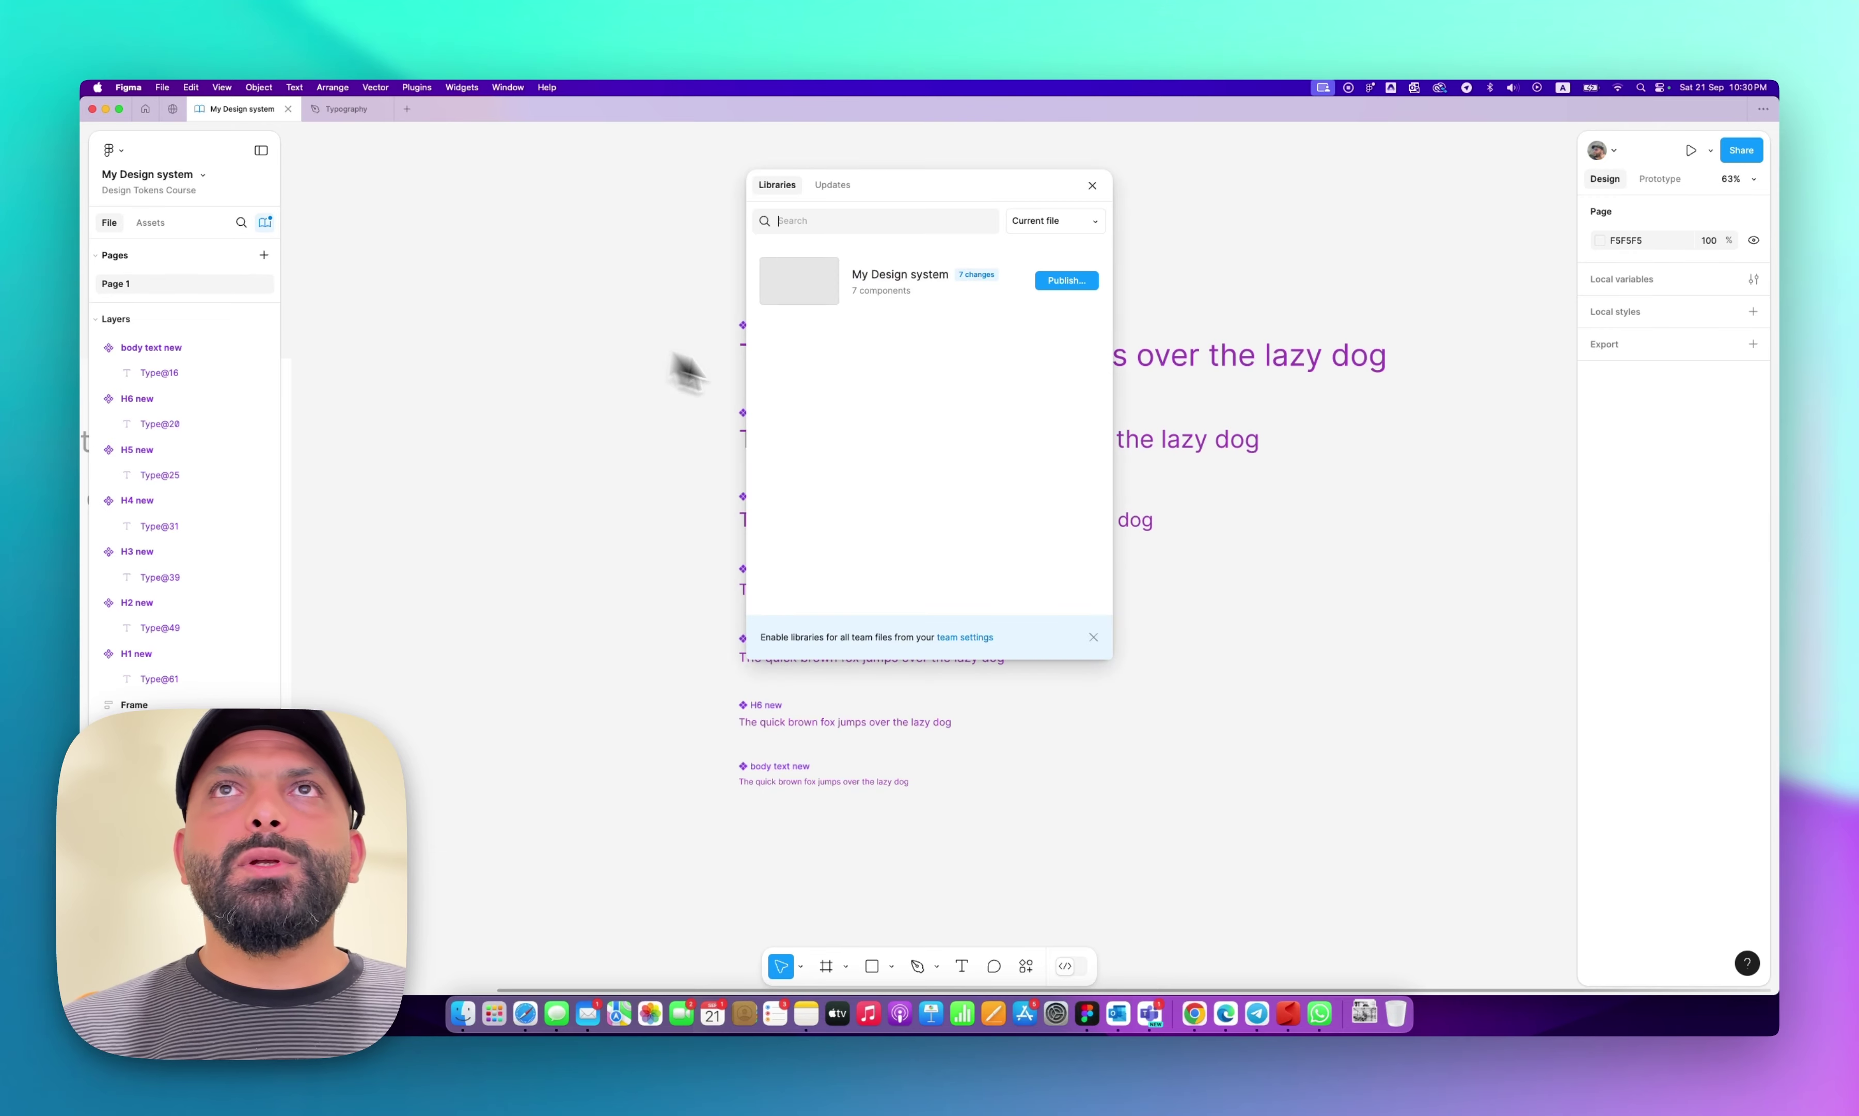
pyautogui.click(1067, 280)
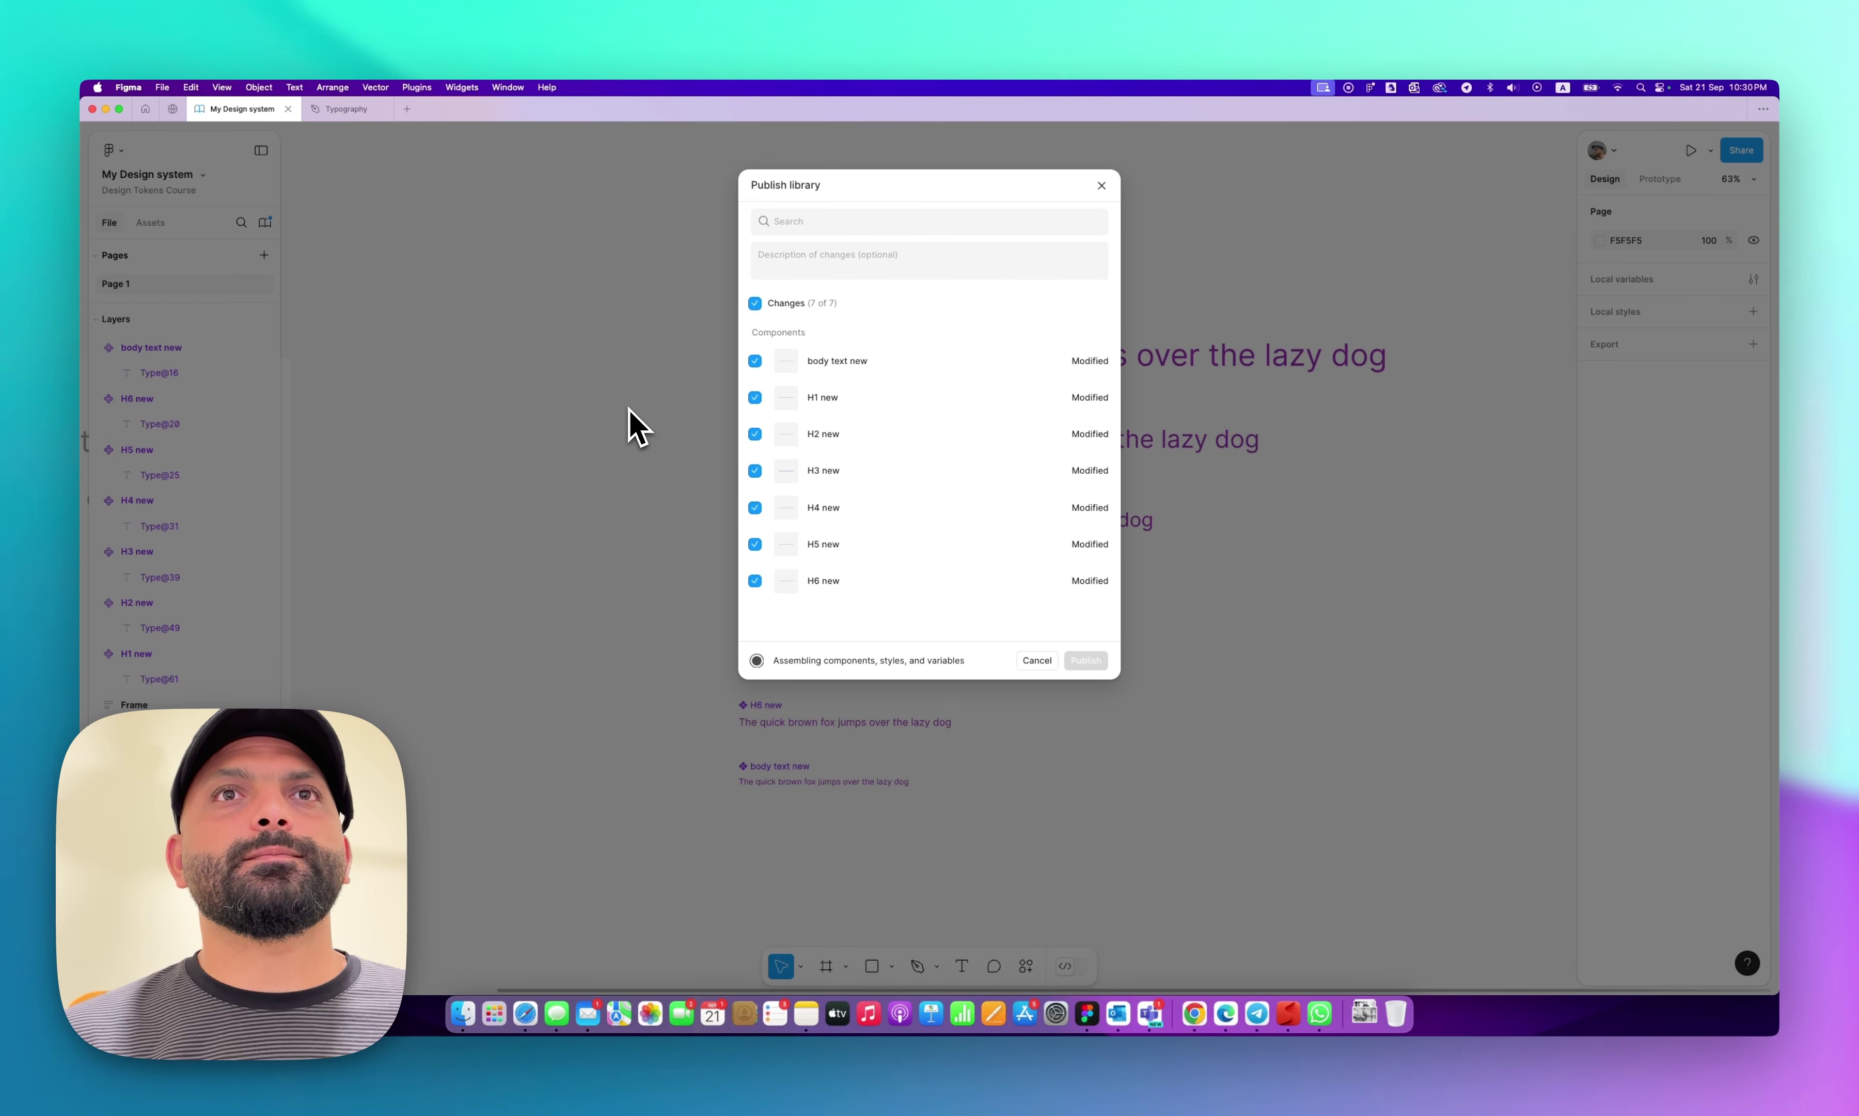
pyautogui.press('Return')
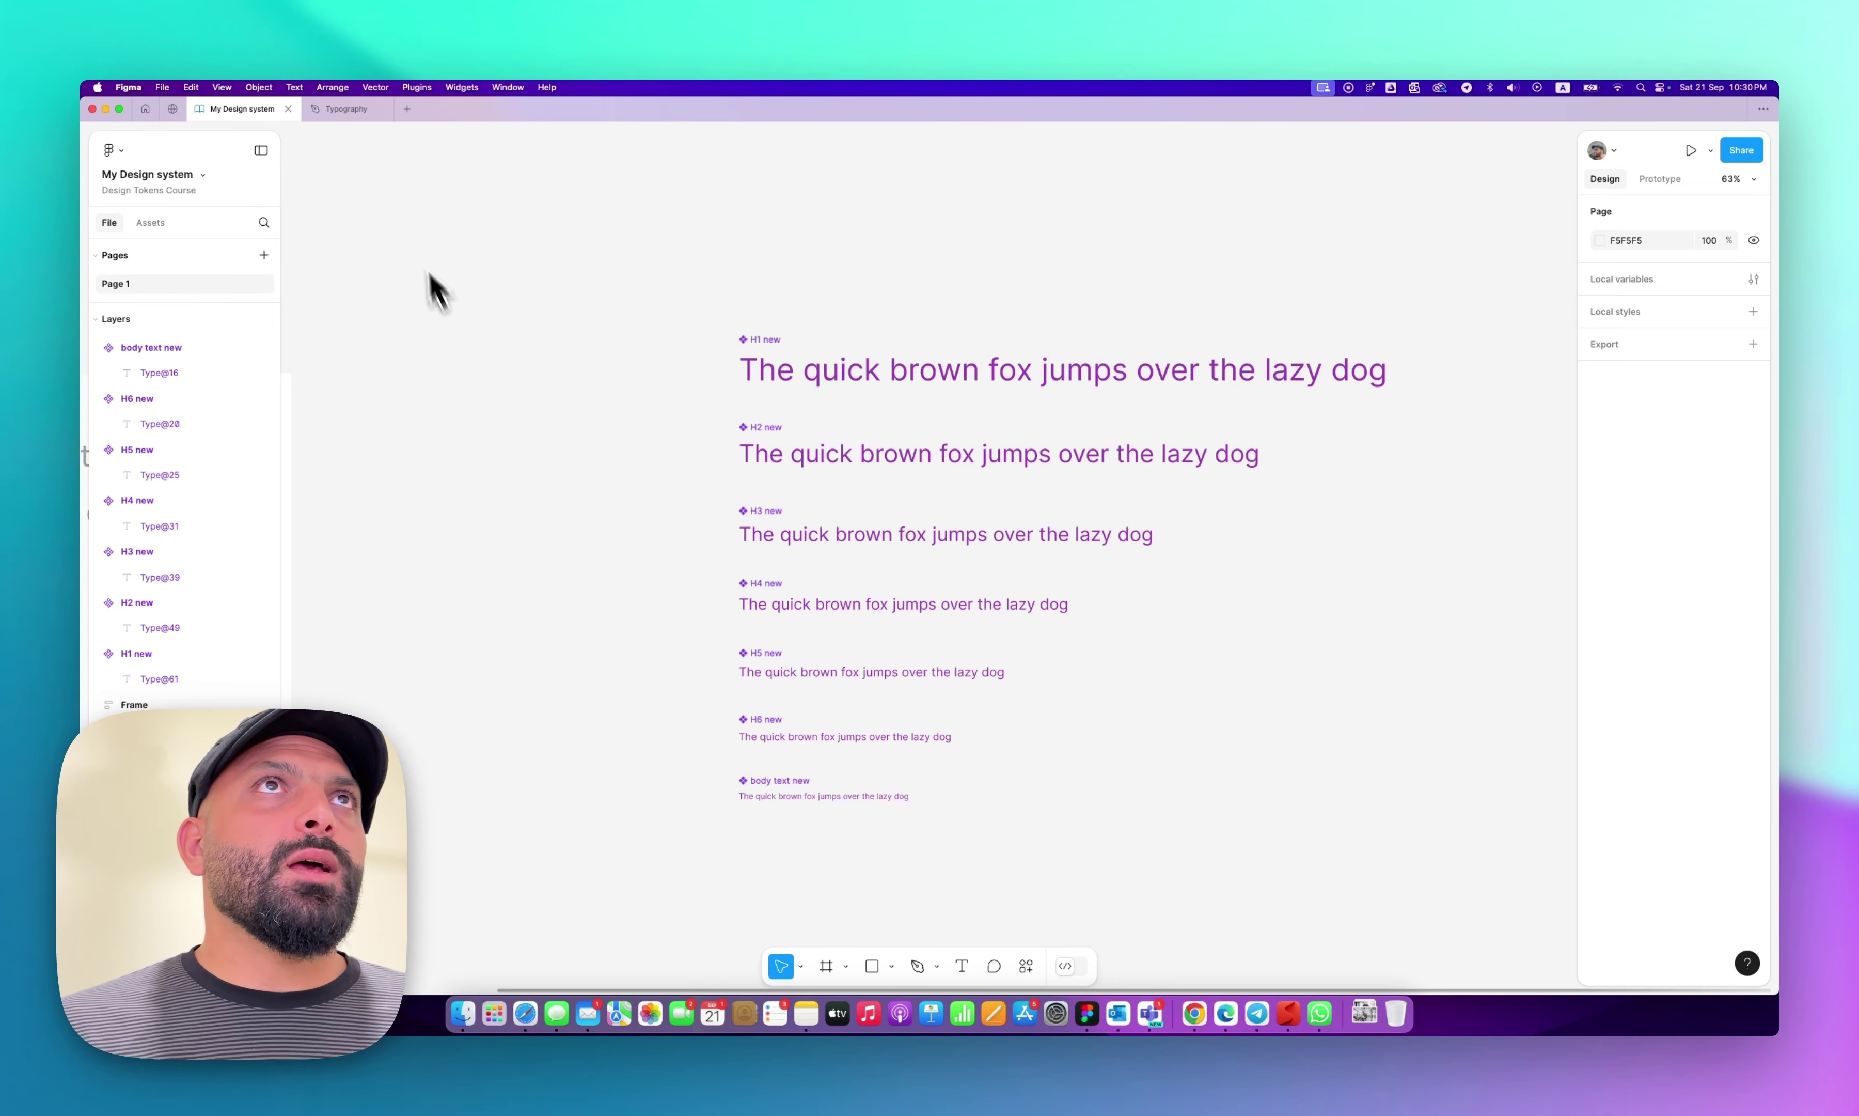
# Update all library assets in the Typography file with the published component changes.
pyautogui.click(361, 111)
pyautogui.click(265, 222)
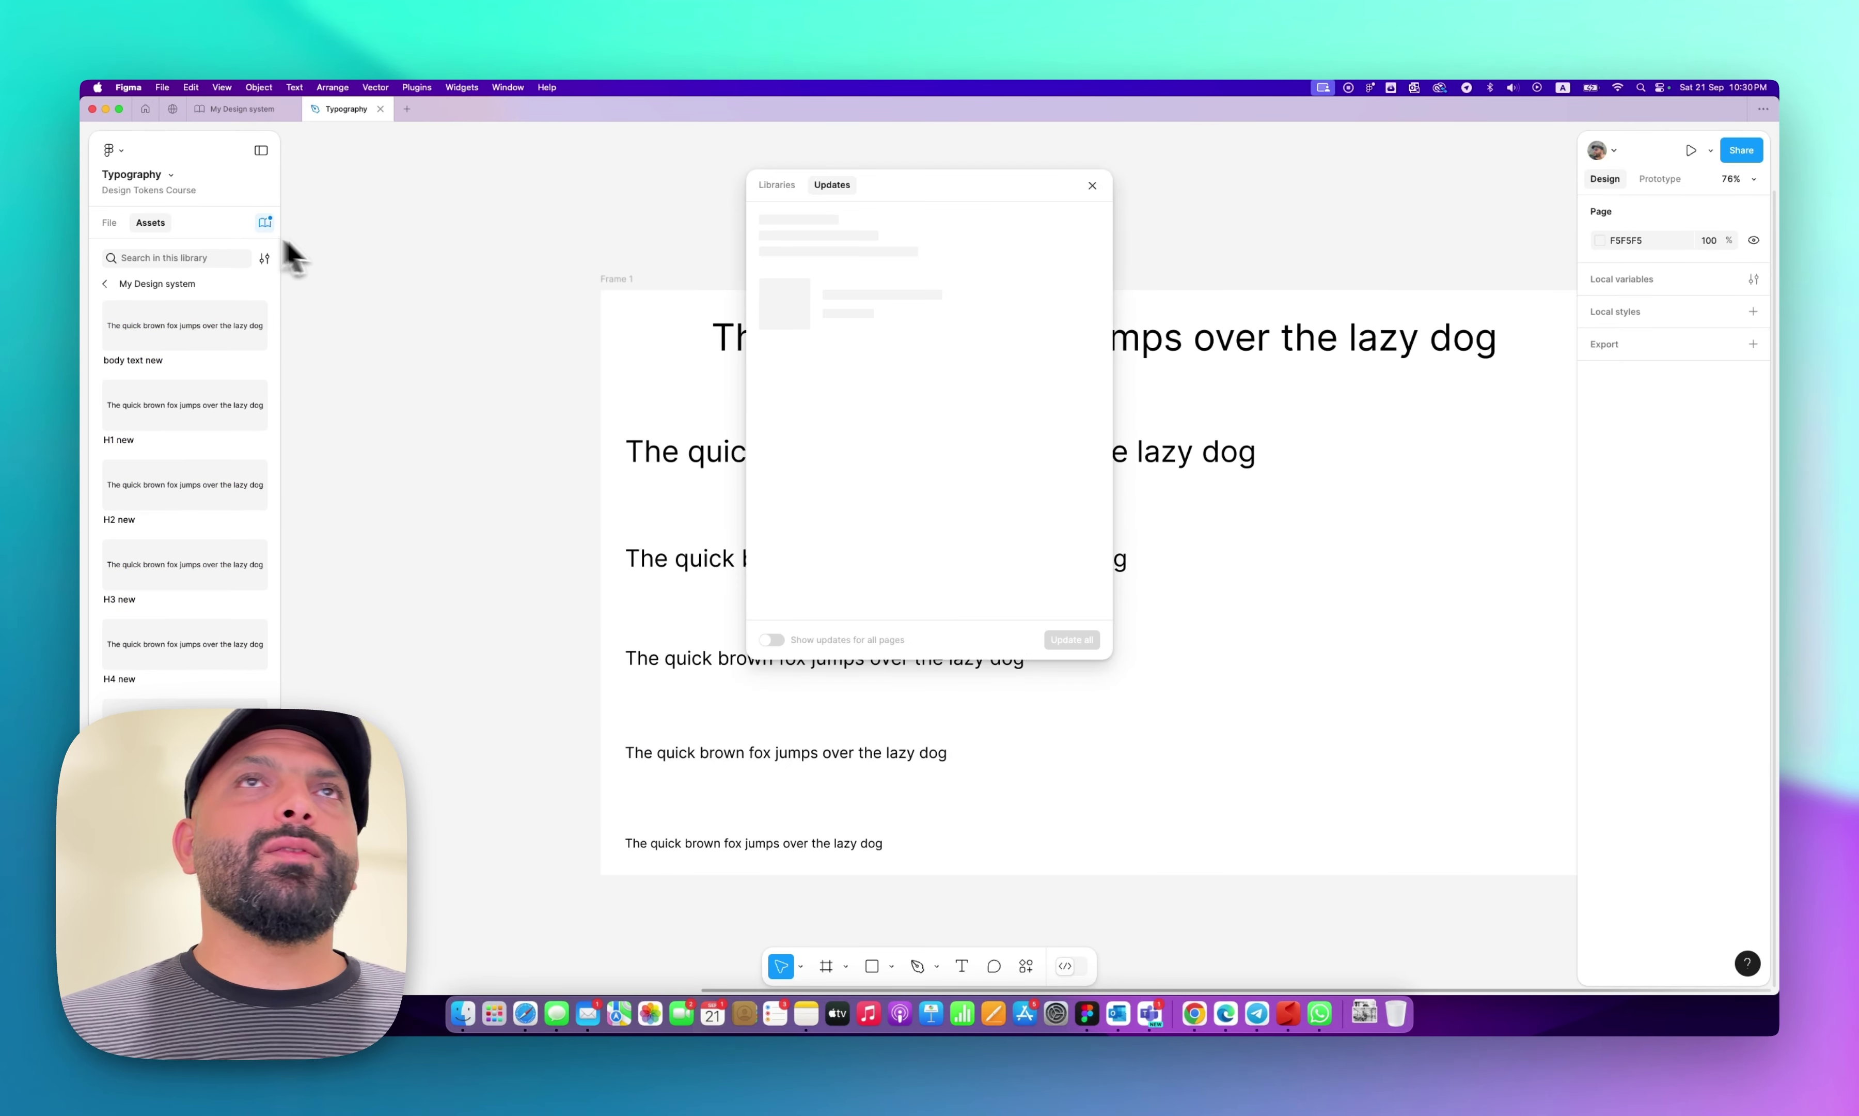
pyautogui.click(1072, 642)
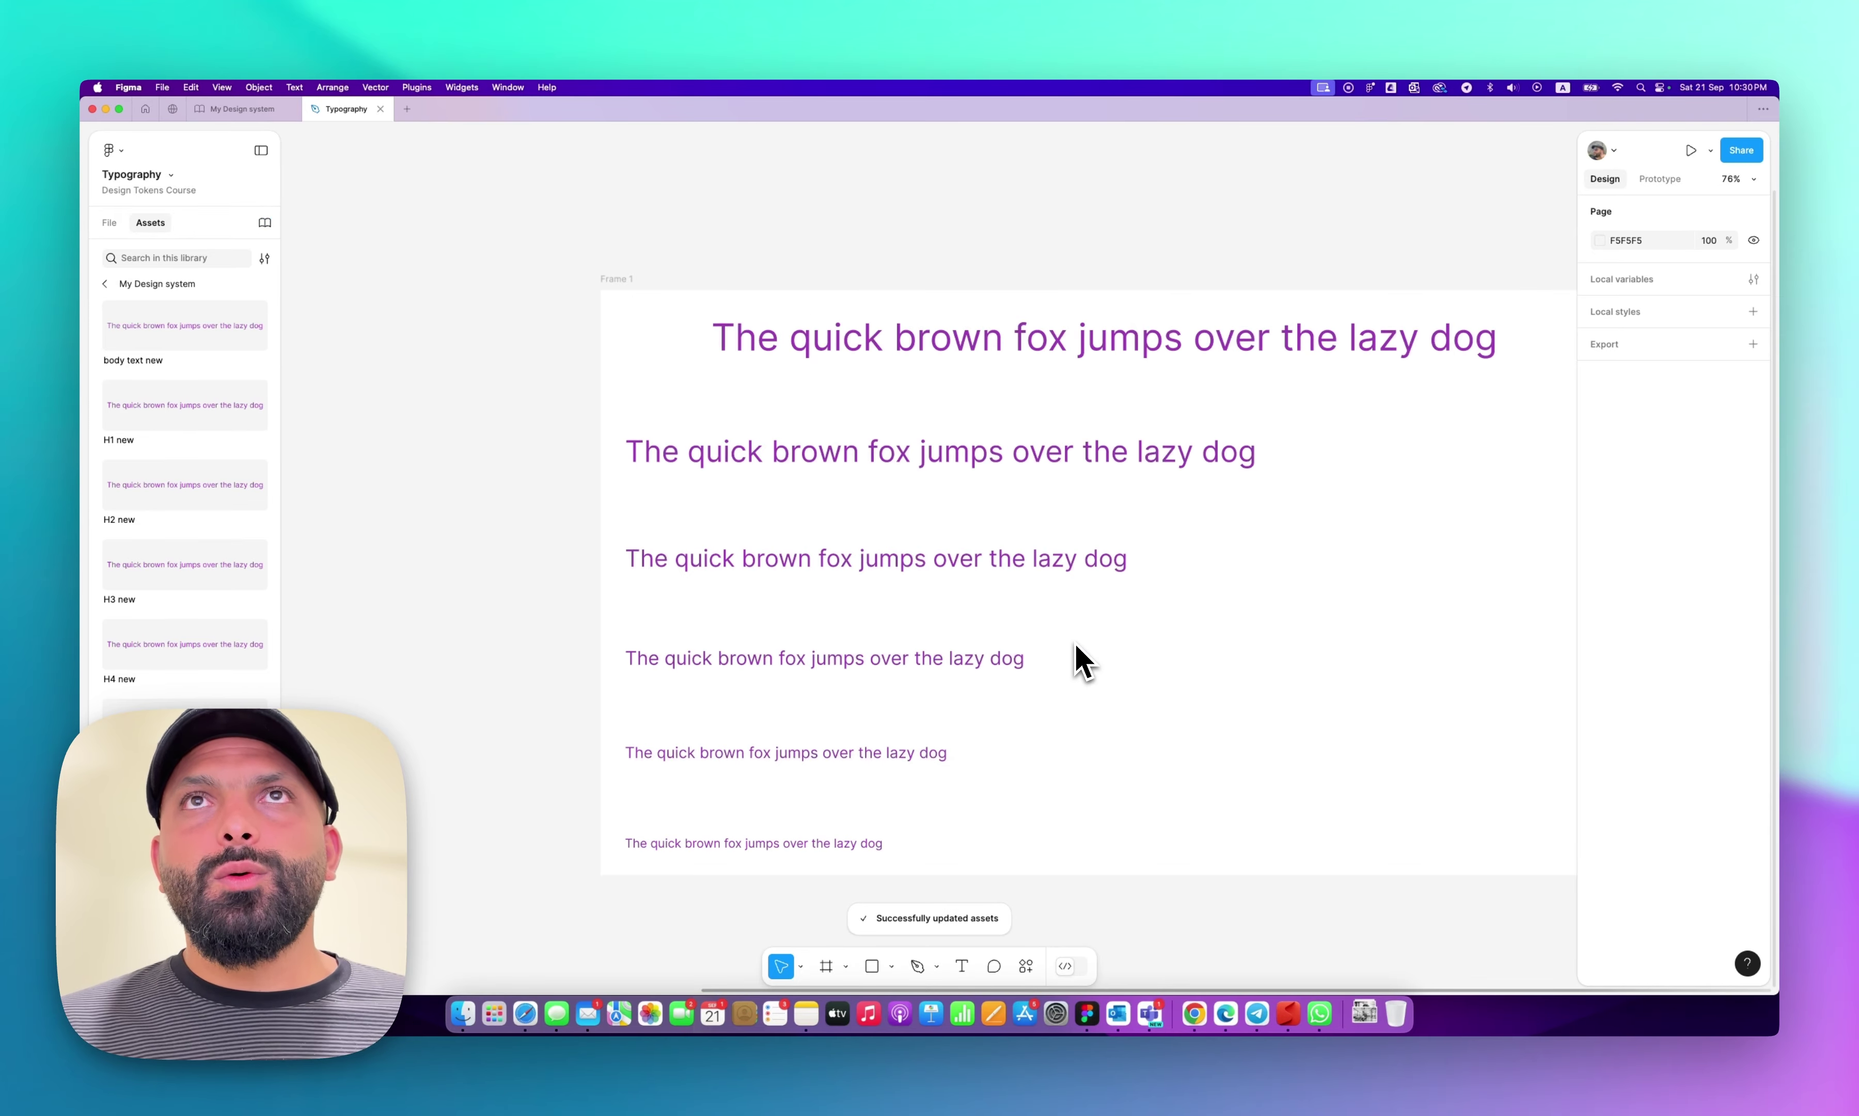
# Replace the H1 new instance's Text property with "this is my new content", repeated several times to overflow the frame.
pyautogui.scroll(-2, 1075, 643)
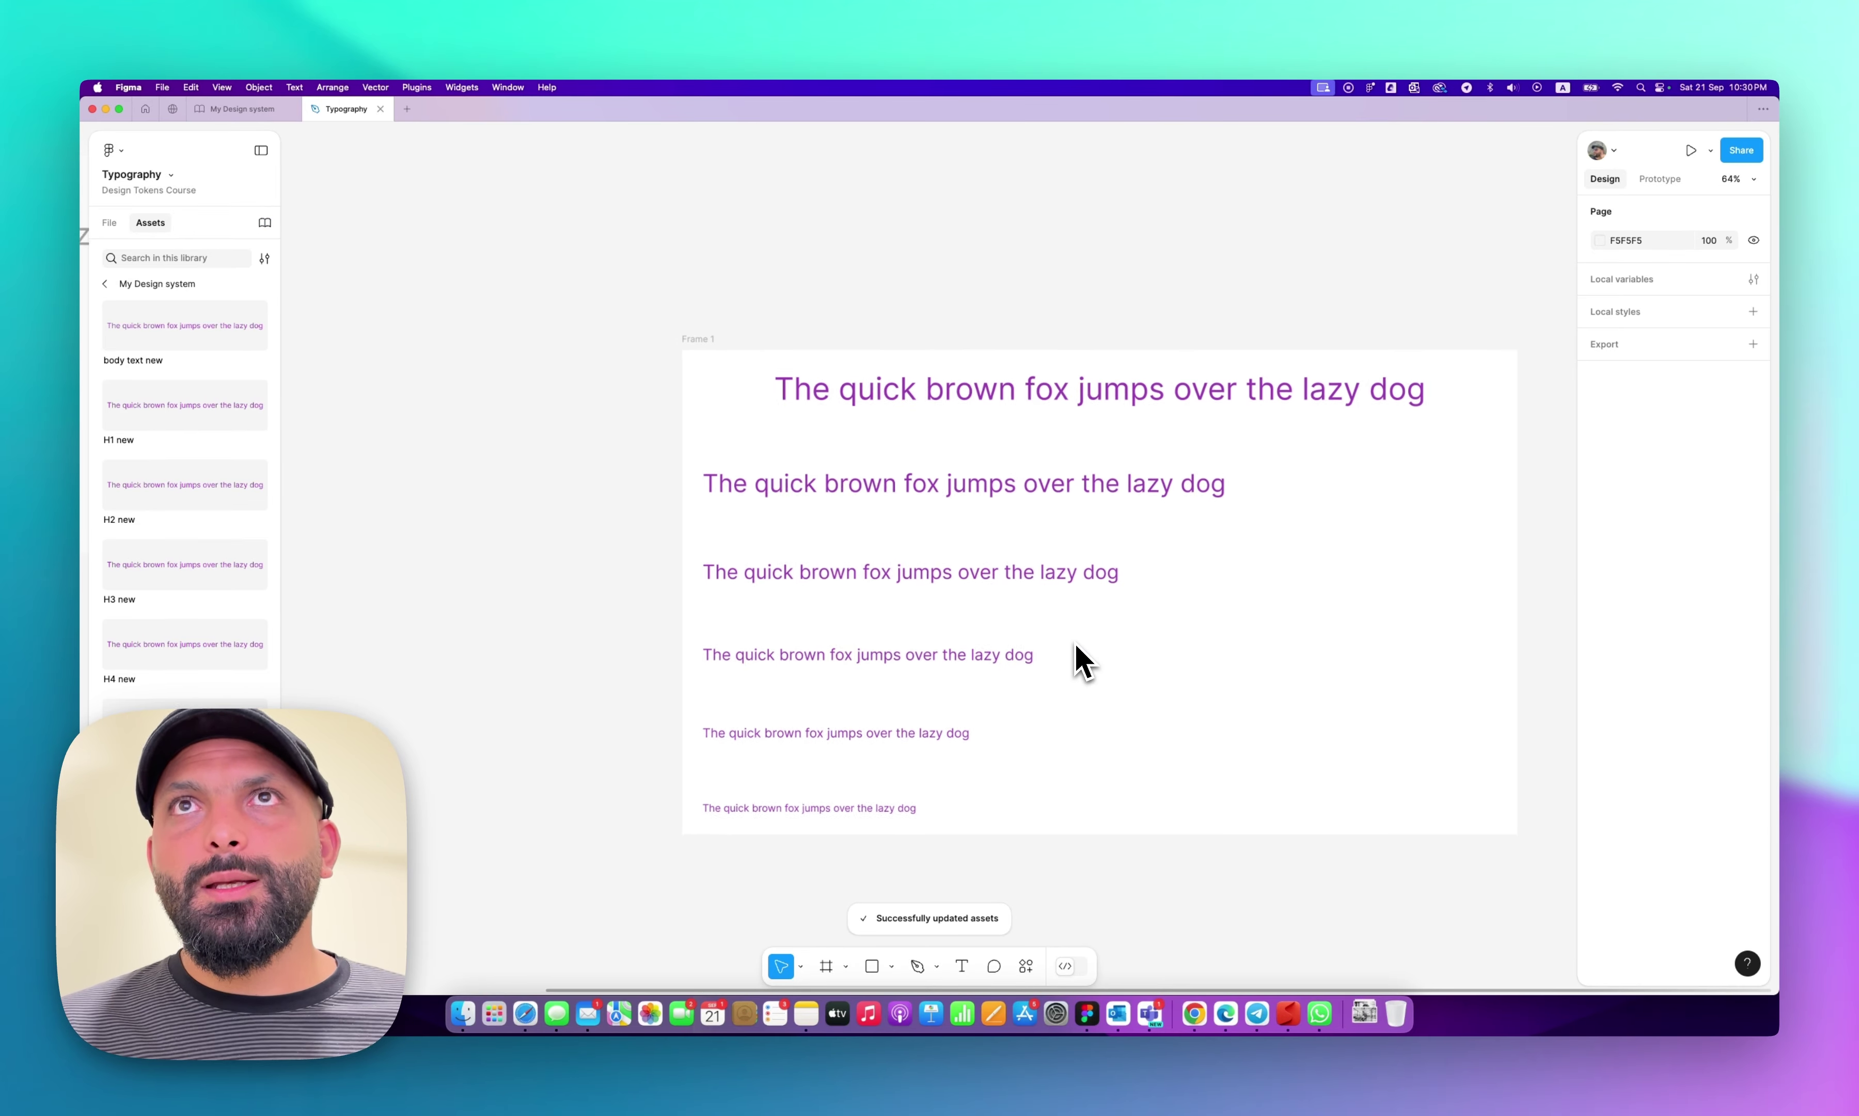
pyautogui.click(981, 441)
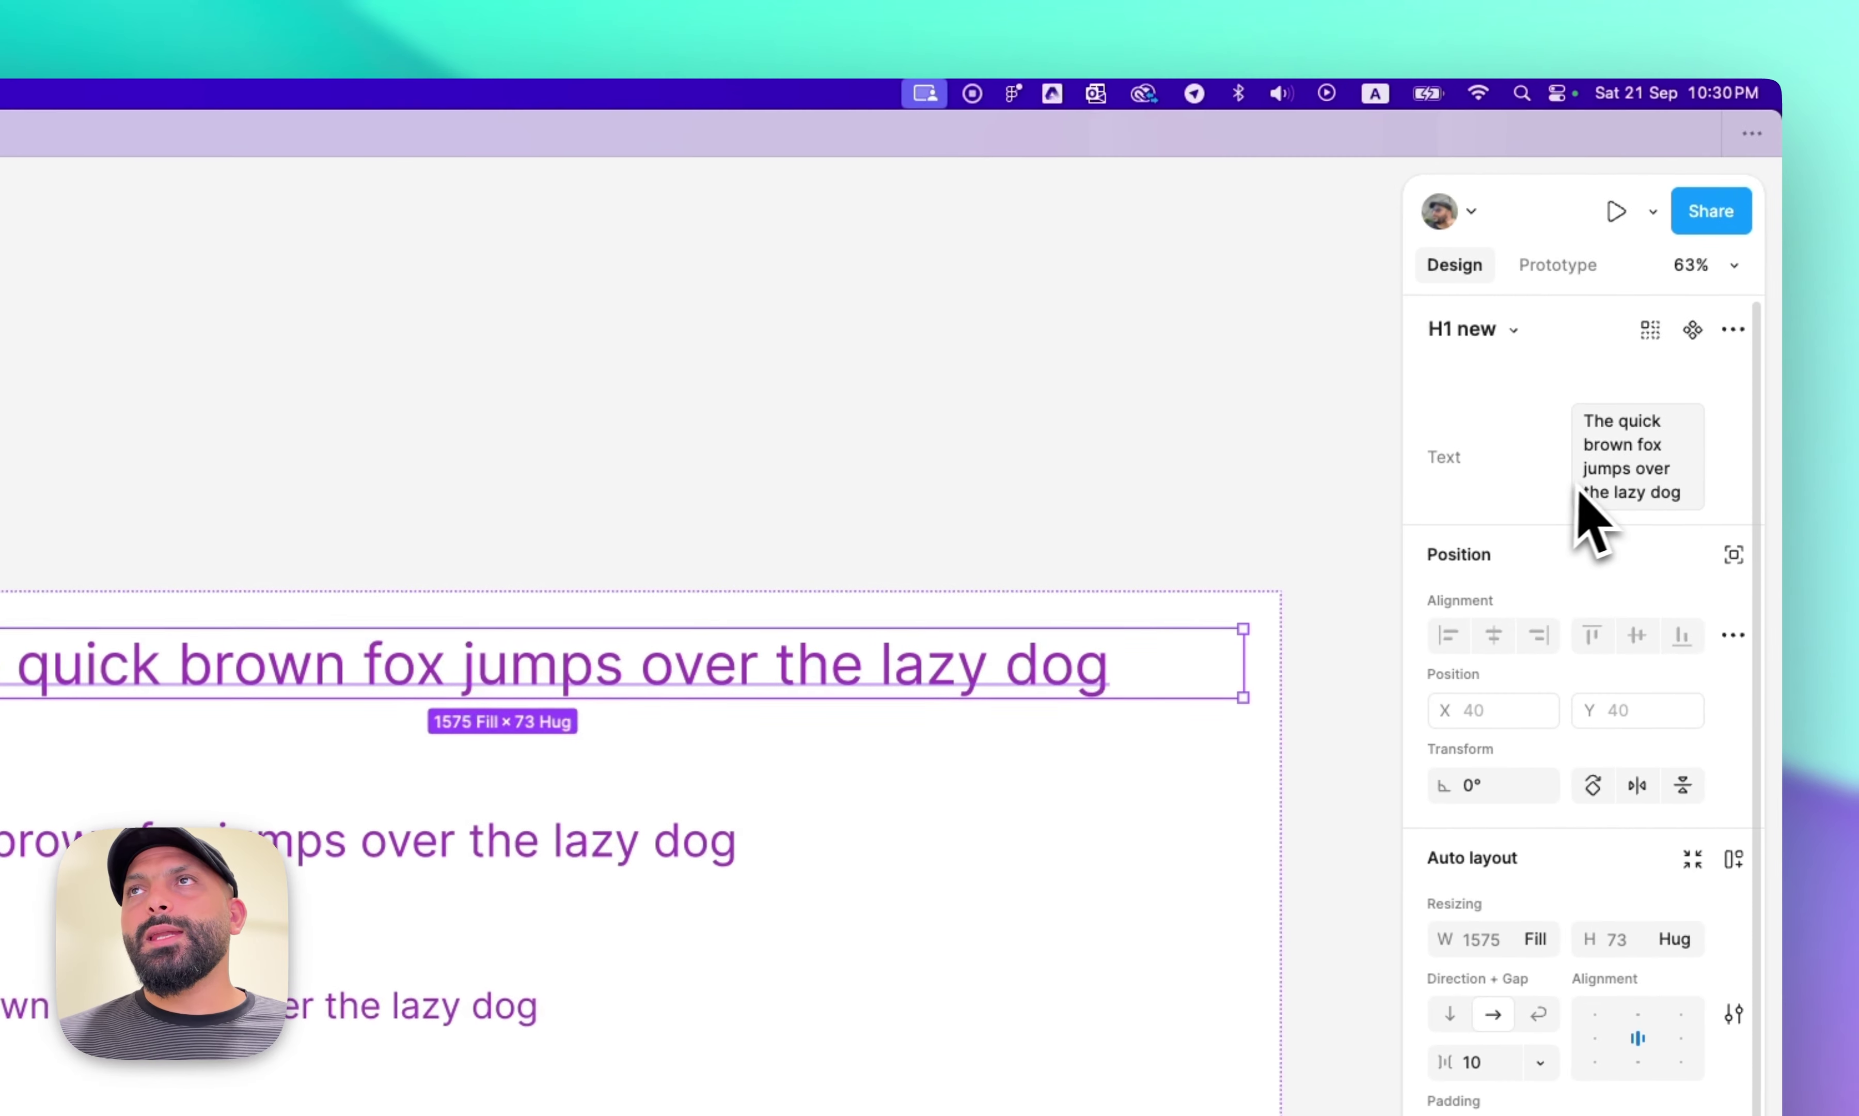
pyautogui.click(1605, 487)
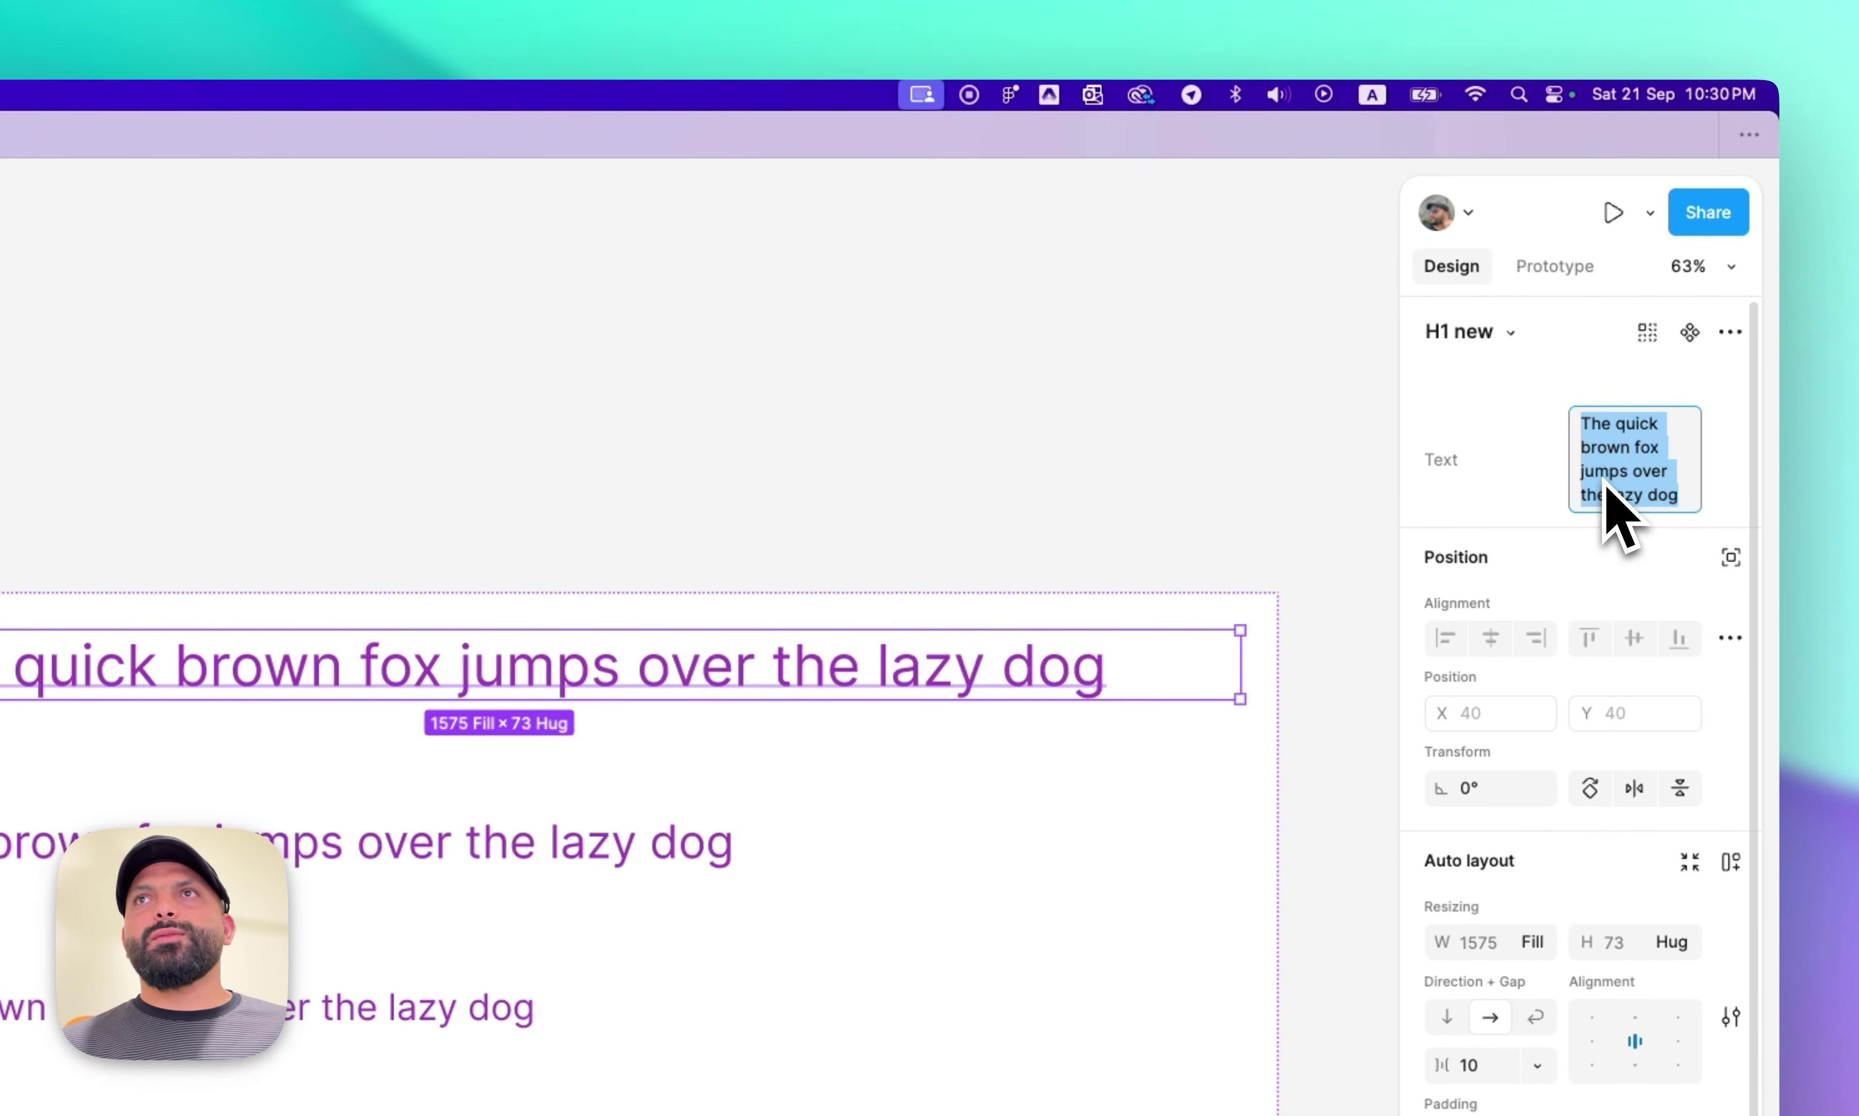
pyautogui.write('this is my new co')
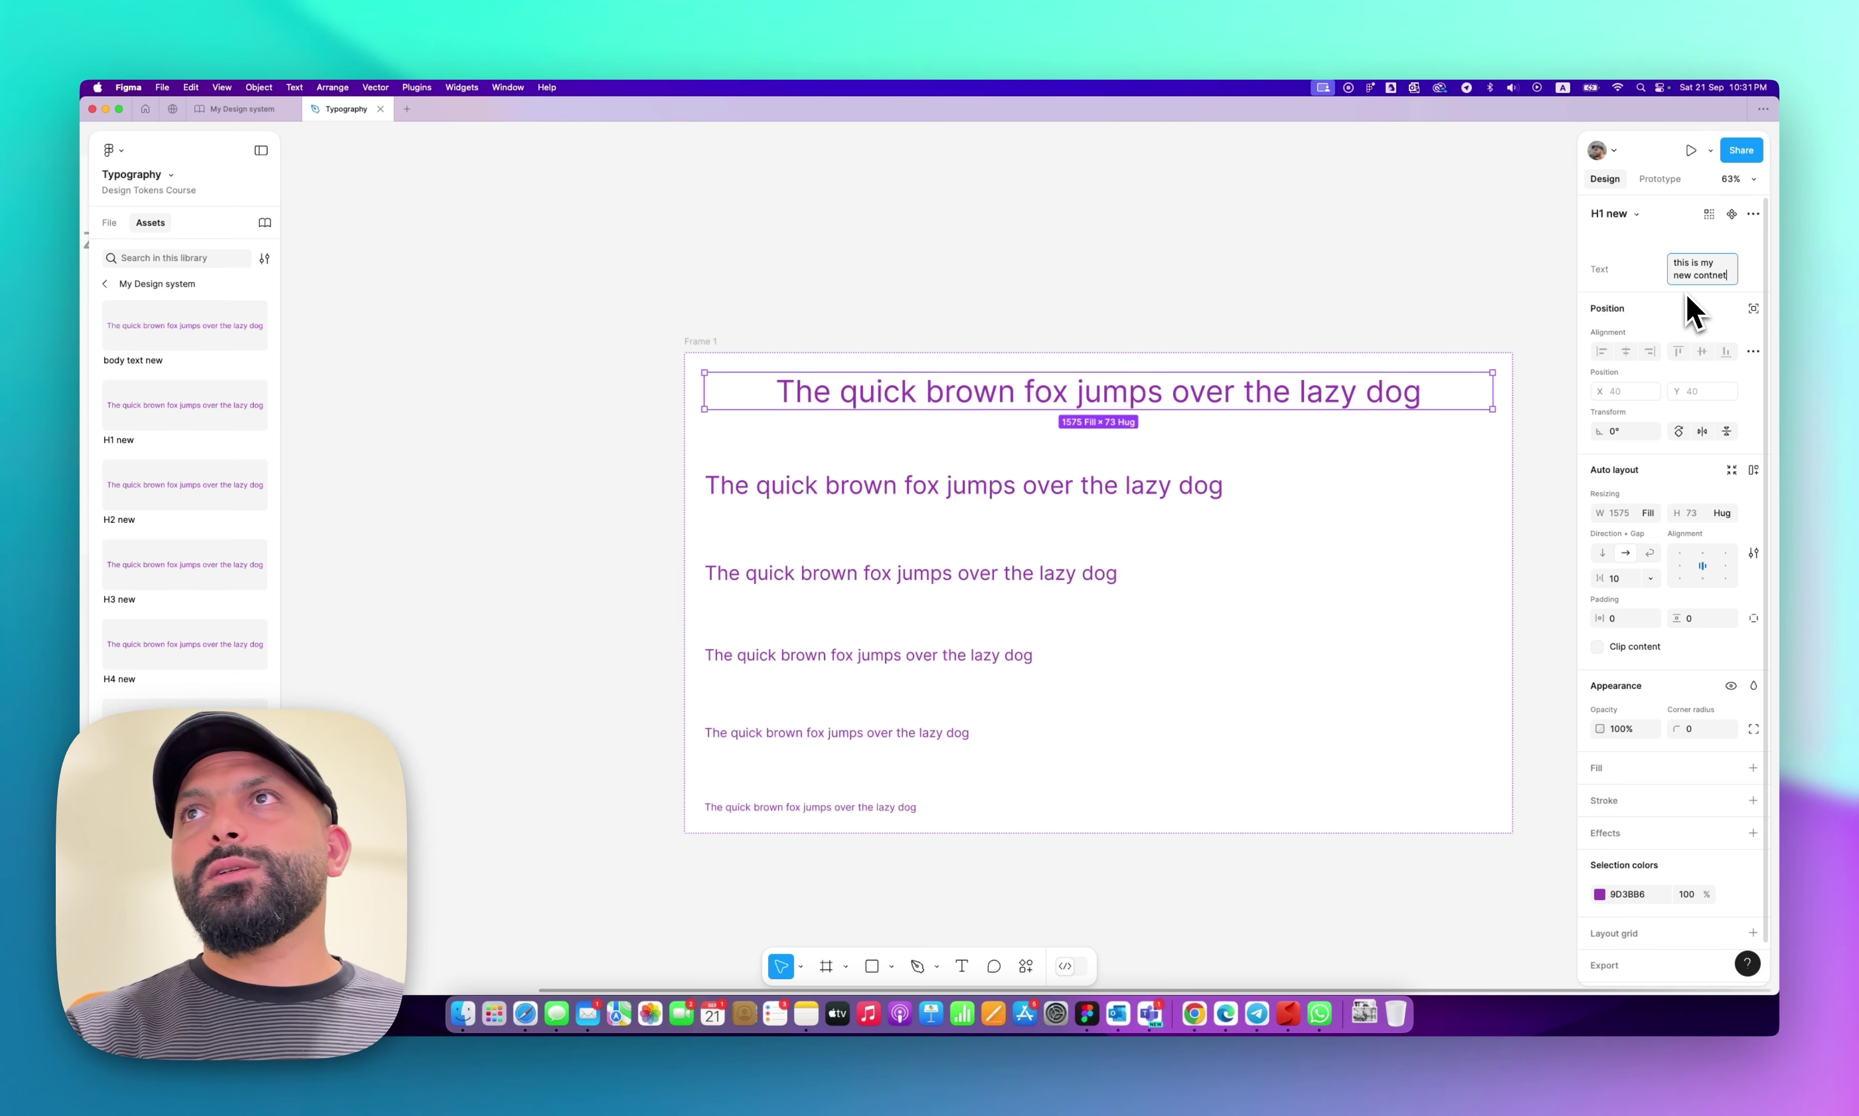
pyautogui.write('ntnet')
pyautogui.press('BackSpace')
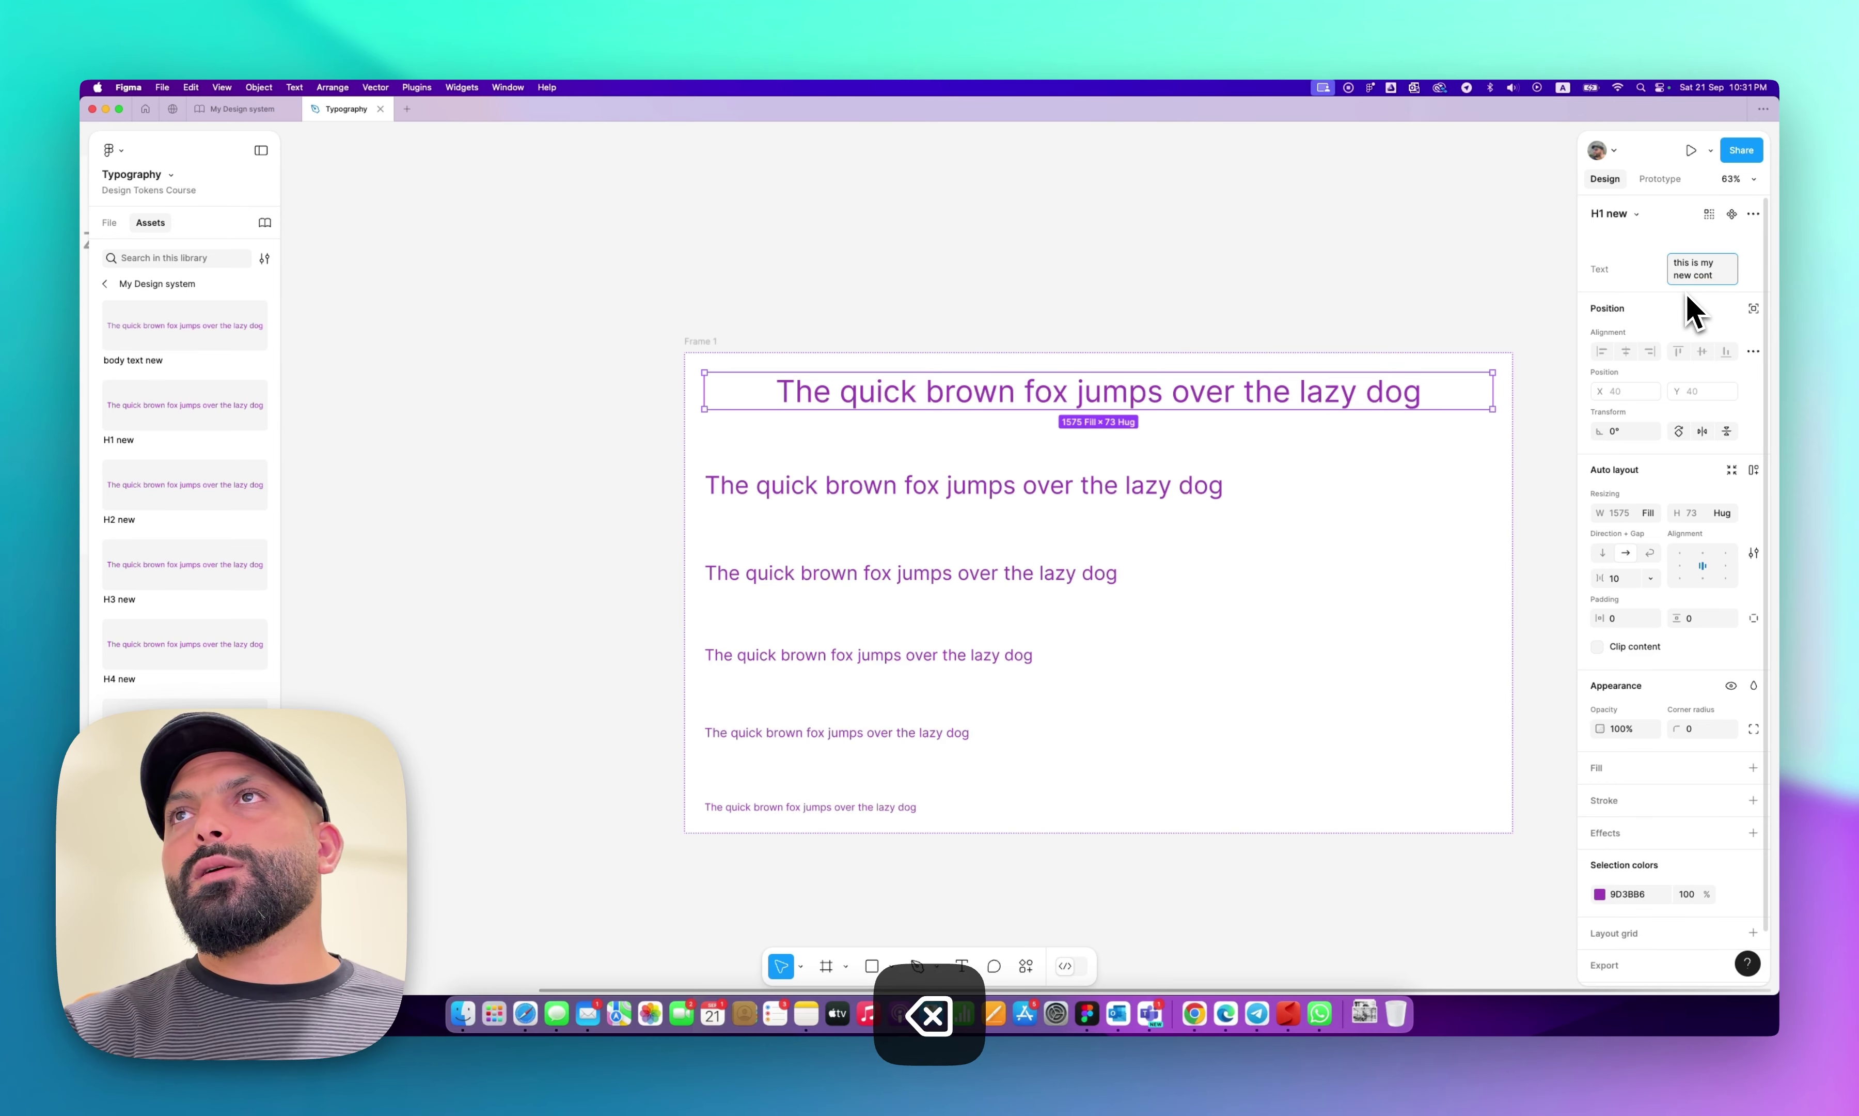
pyautogui.press('super+a')
pyautogui.press('super+c')
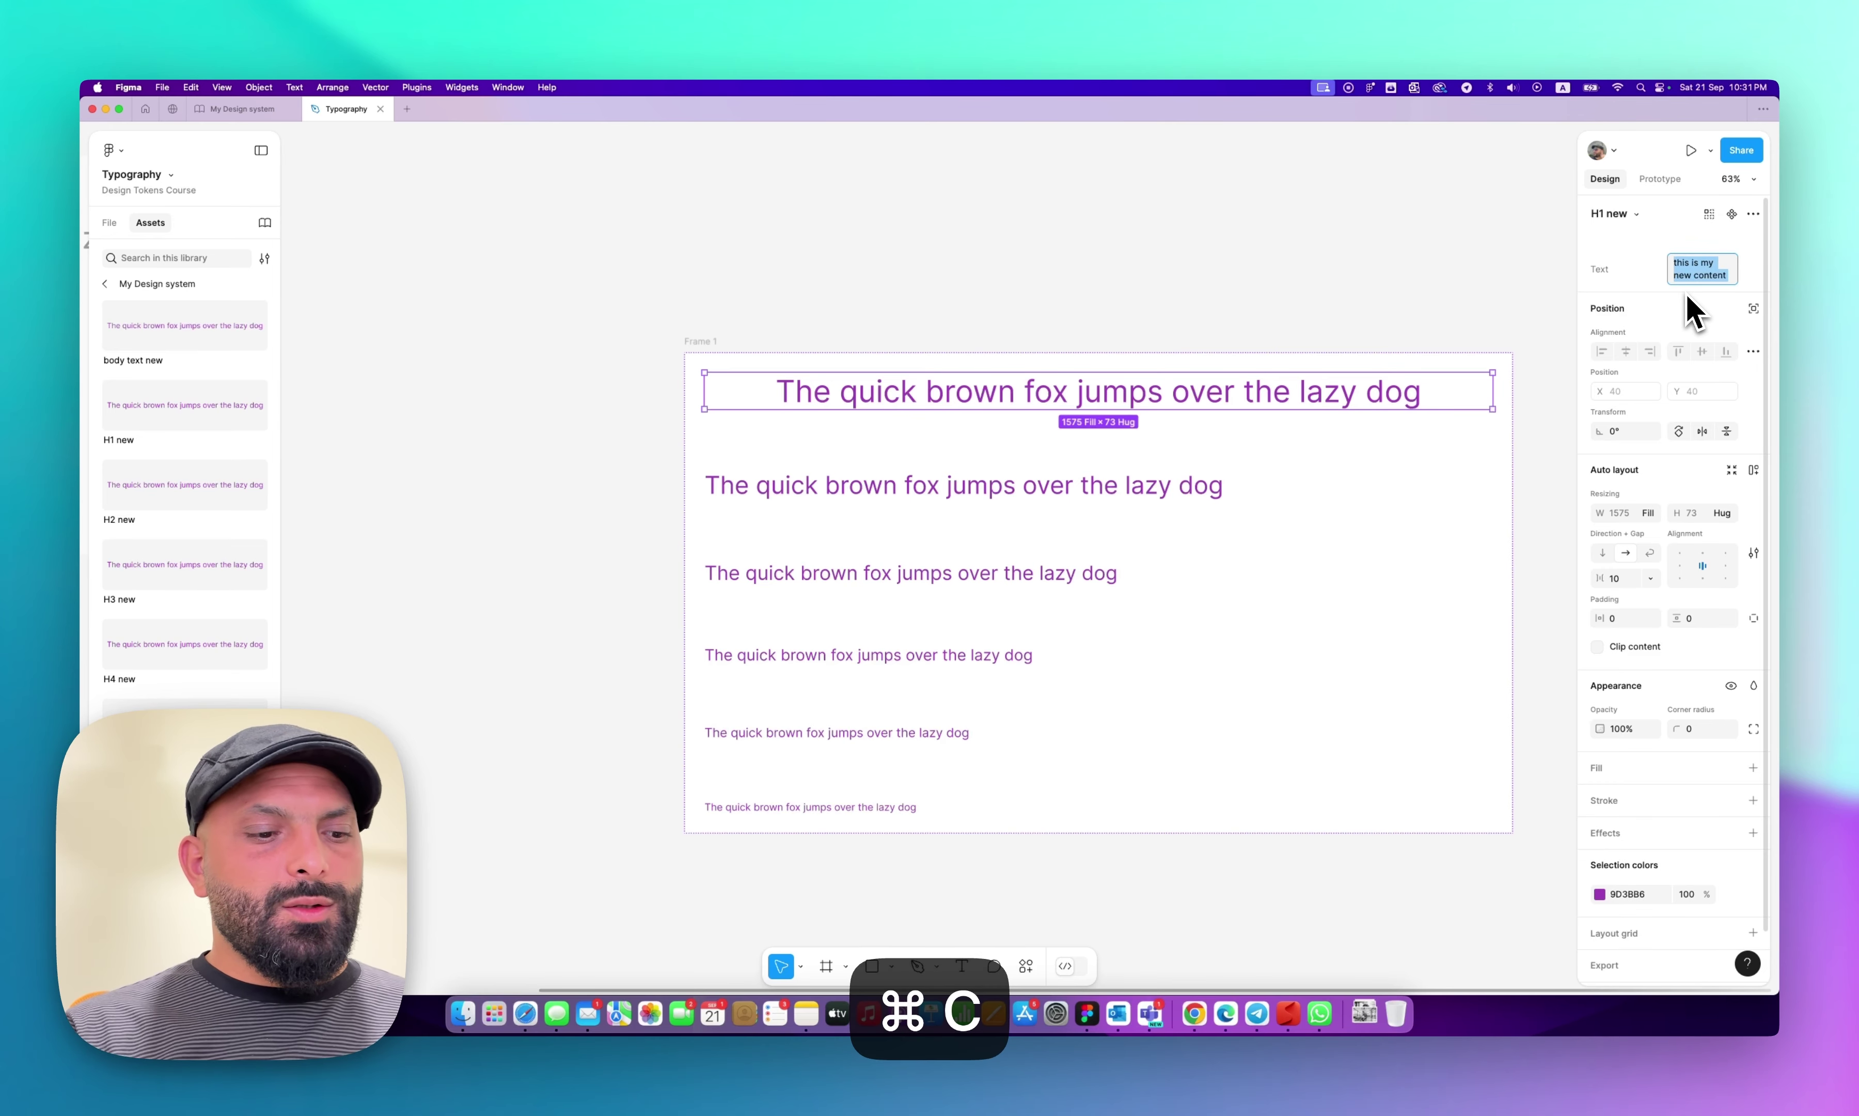
pyautogui.press('super+v')
pyautogui.press('super+v')
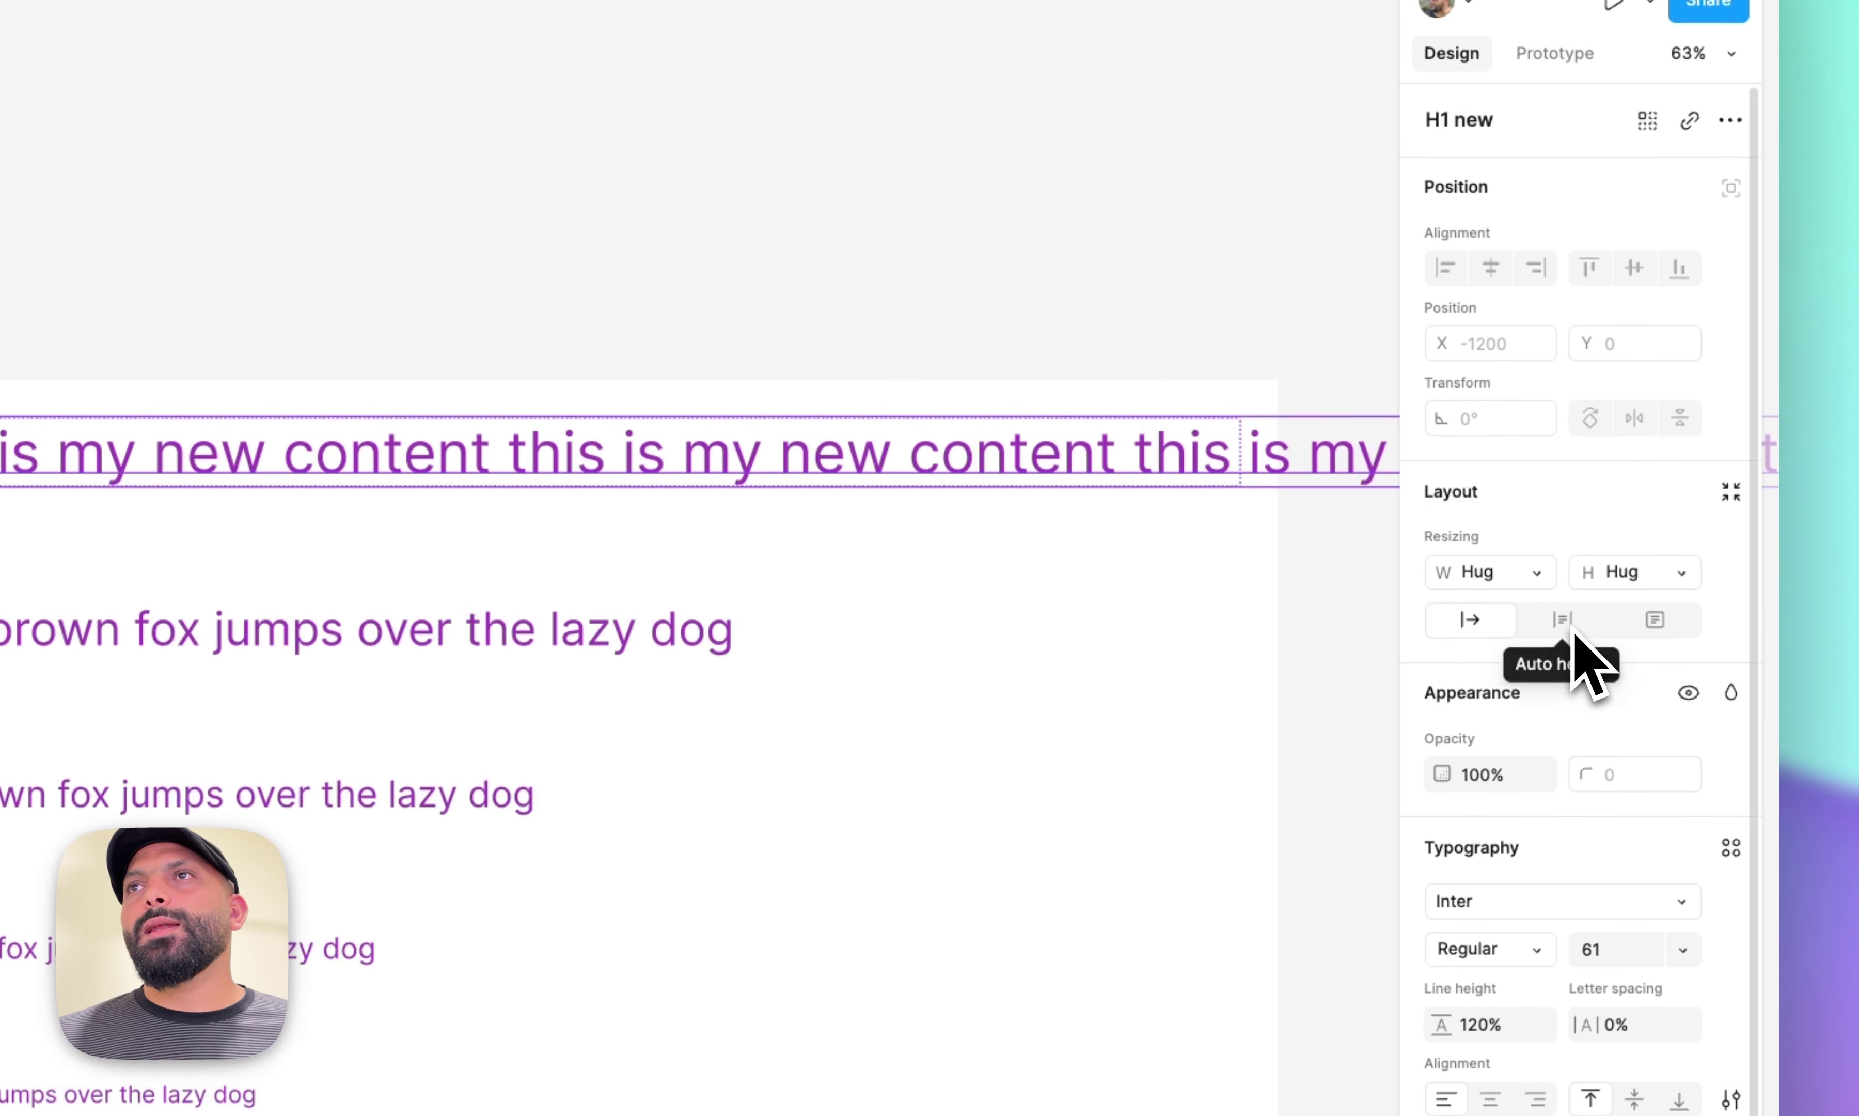
# Try setting the width of the text layer inside the H1 new instance to Fill container.
pyautogui.click(1540, 581)
pyautogui.click(1550, 606)
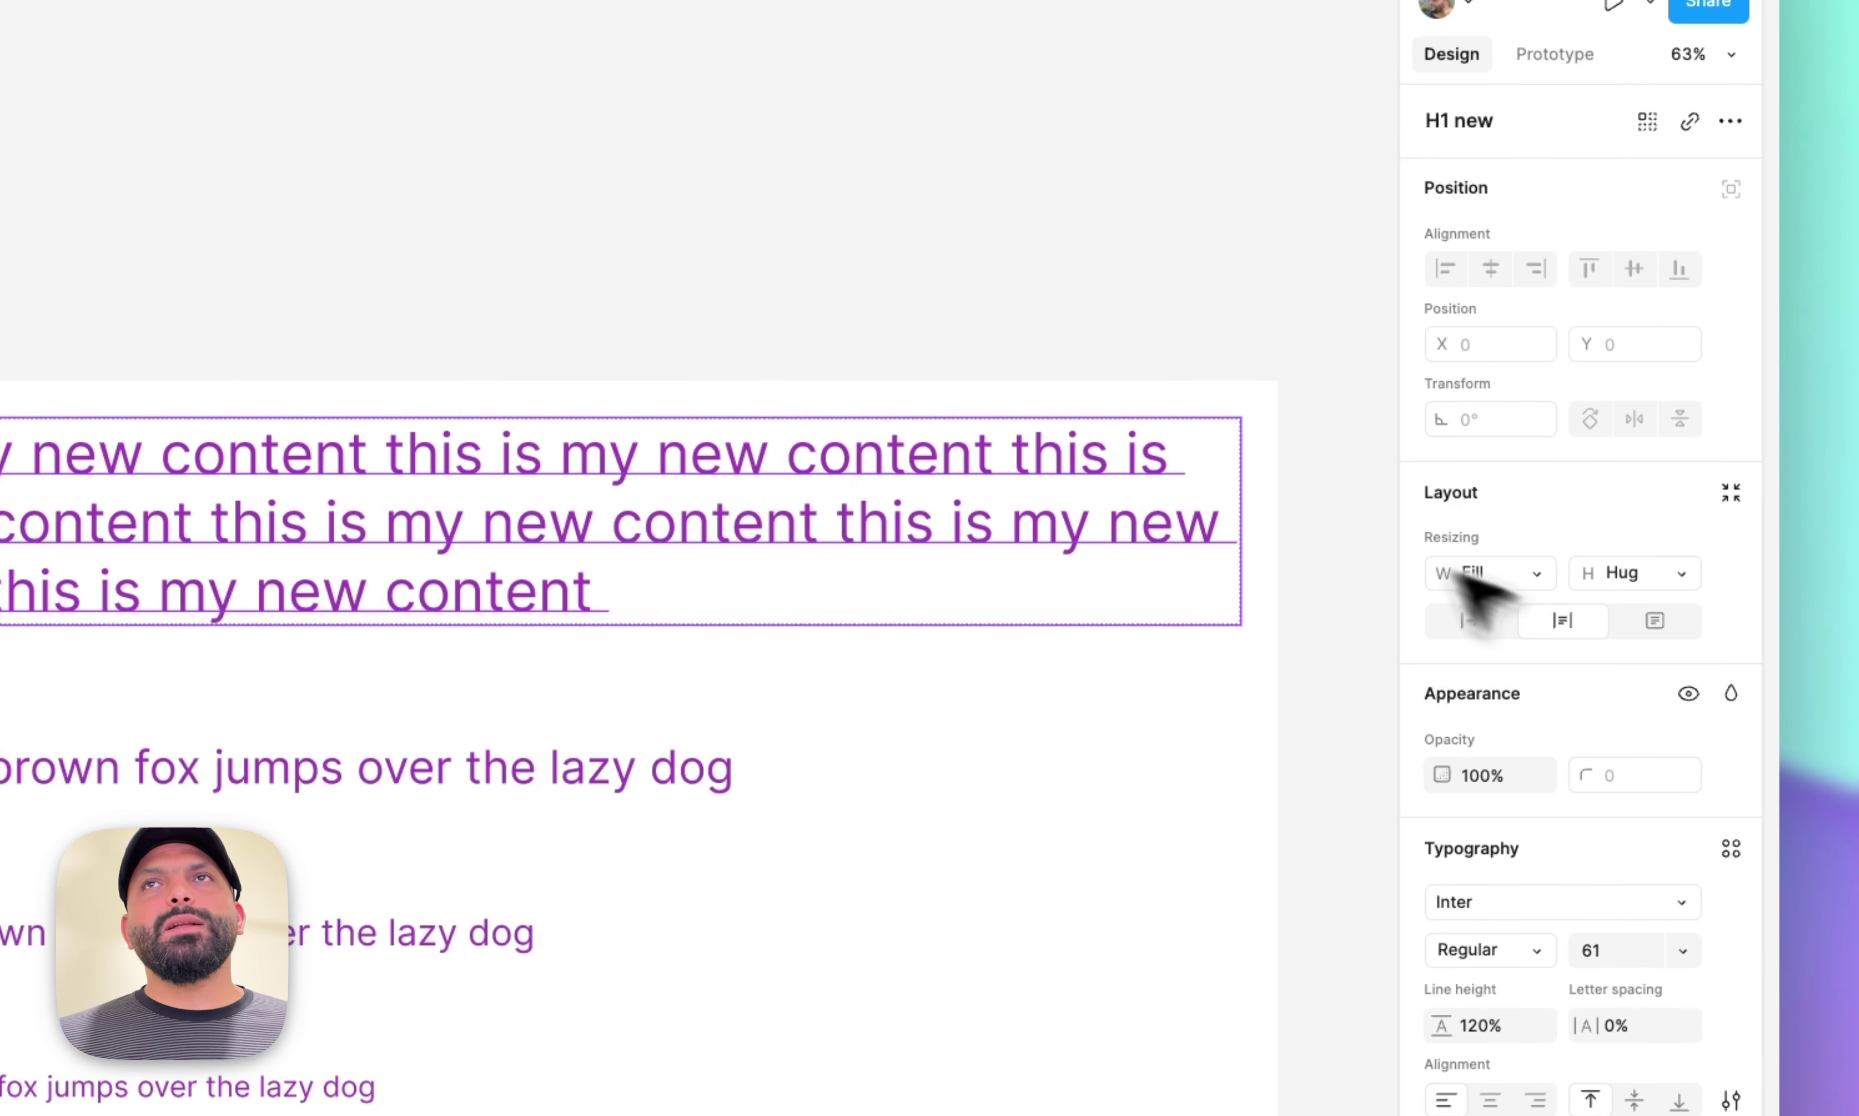
pyautogui.click(873, 275)
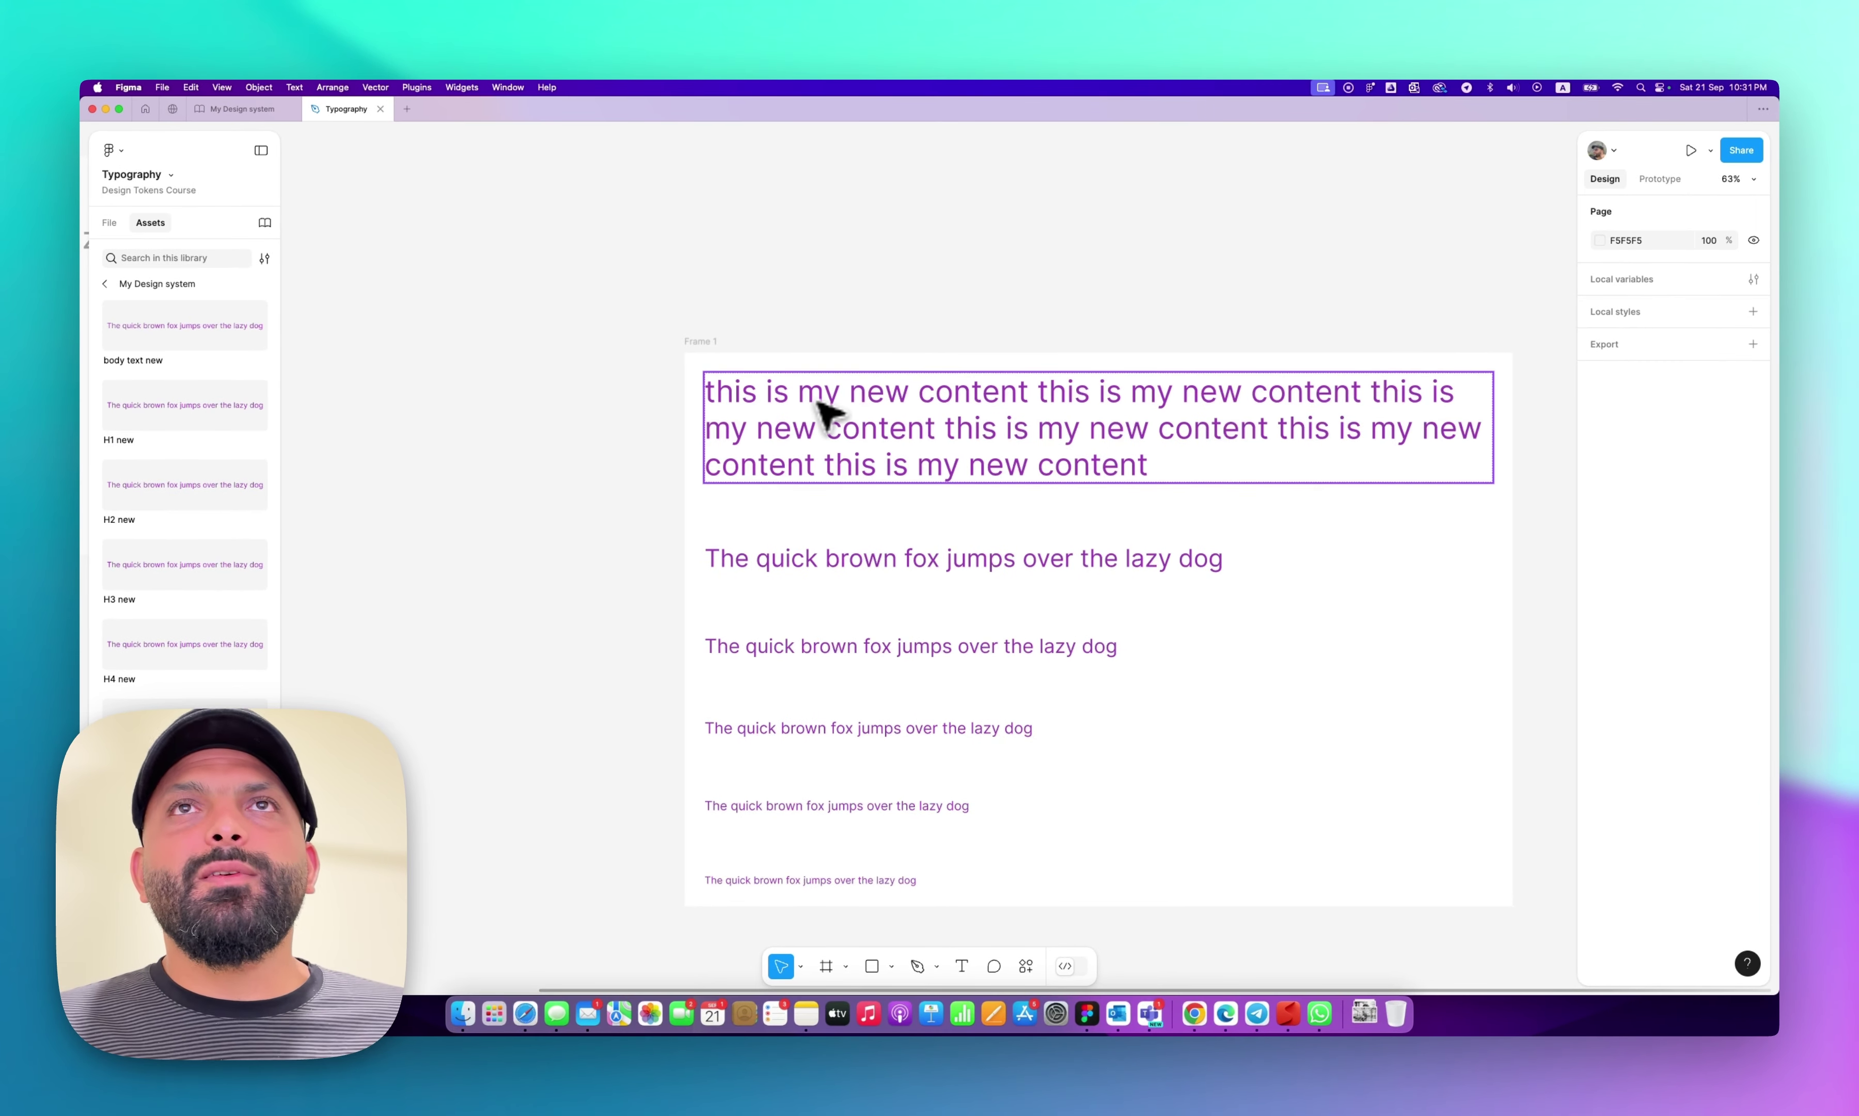
# Undo the Fill container width on the H1 new instance's text layer.
pyautogui.click(843, 412)
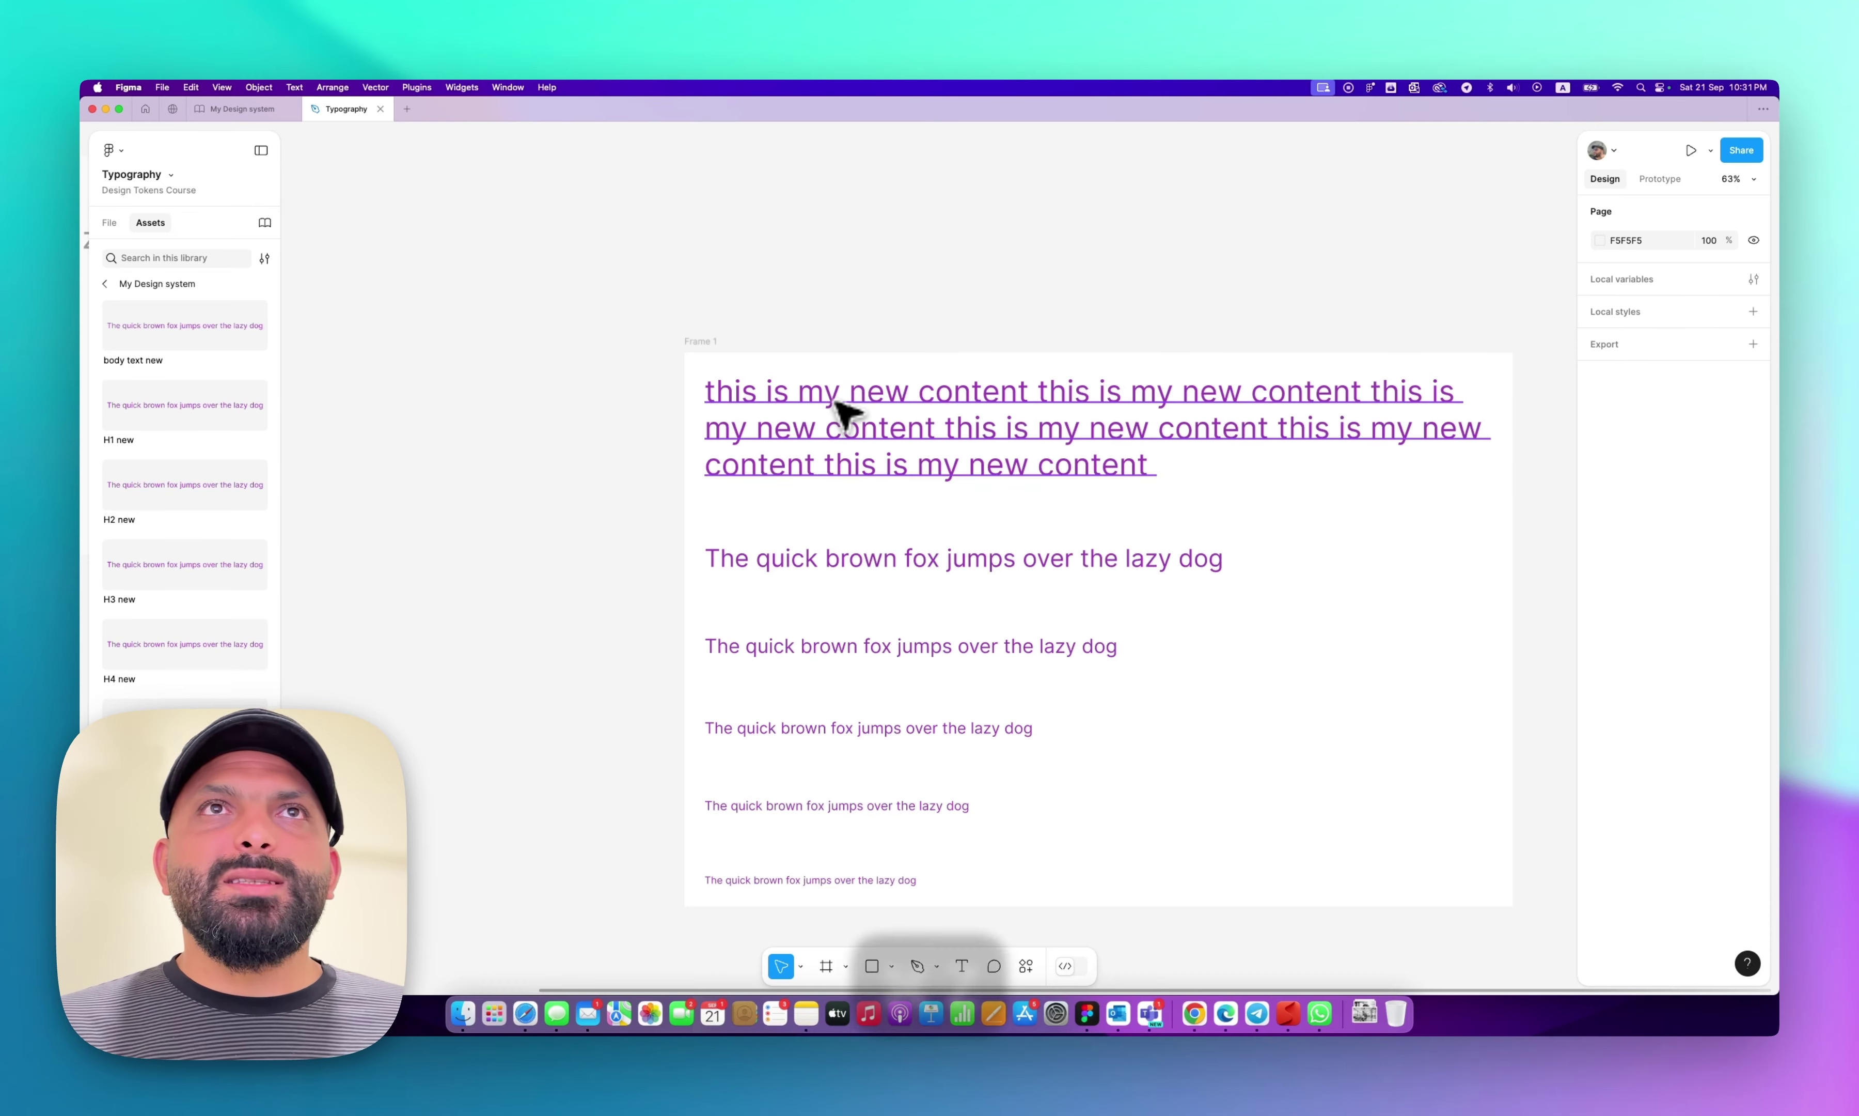
pyautogui.press('super+z')
pyautogui.click(708, 320)
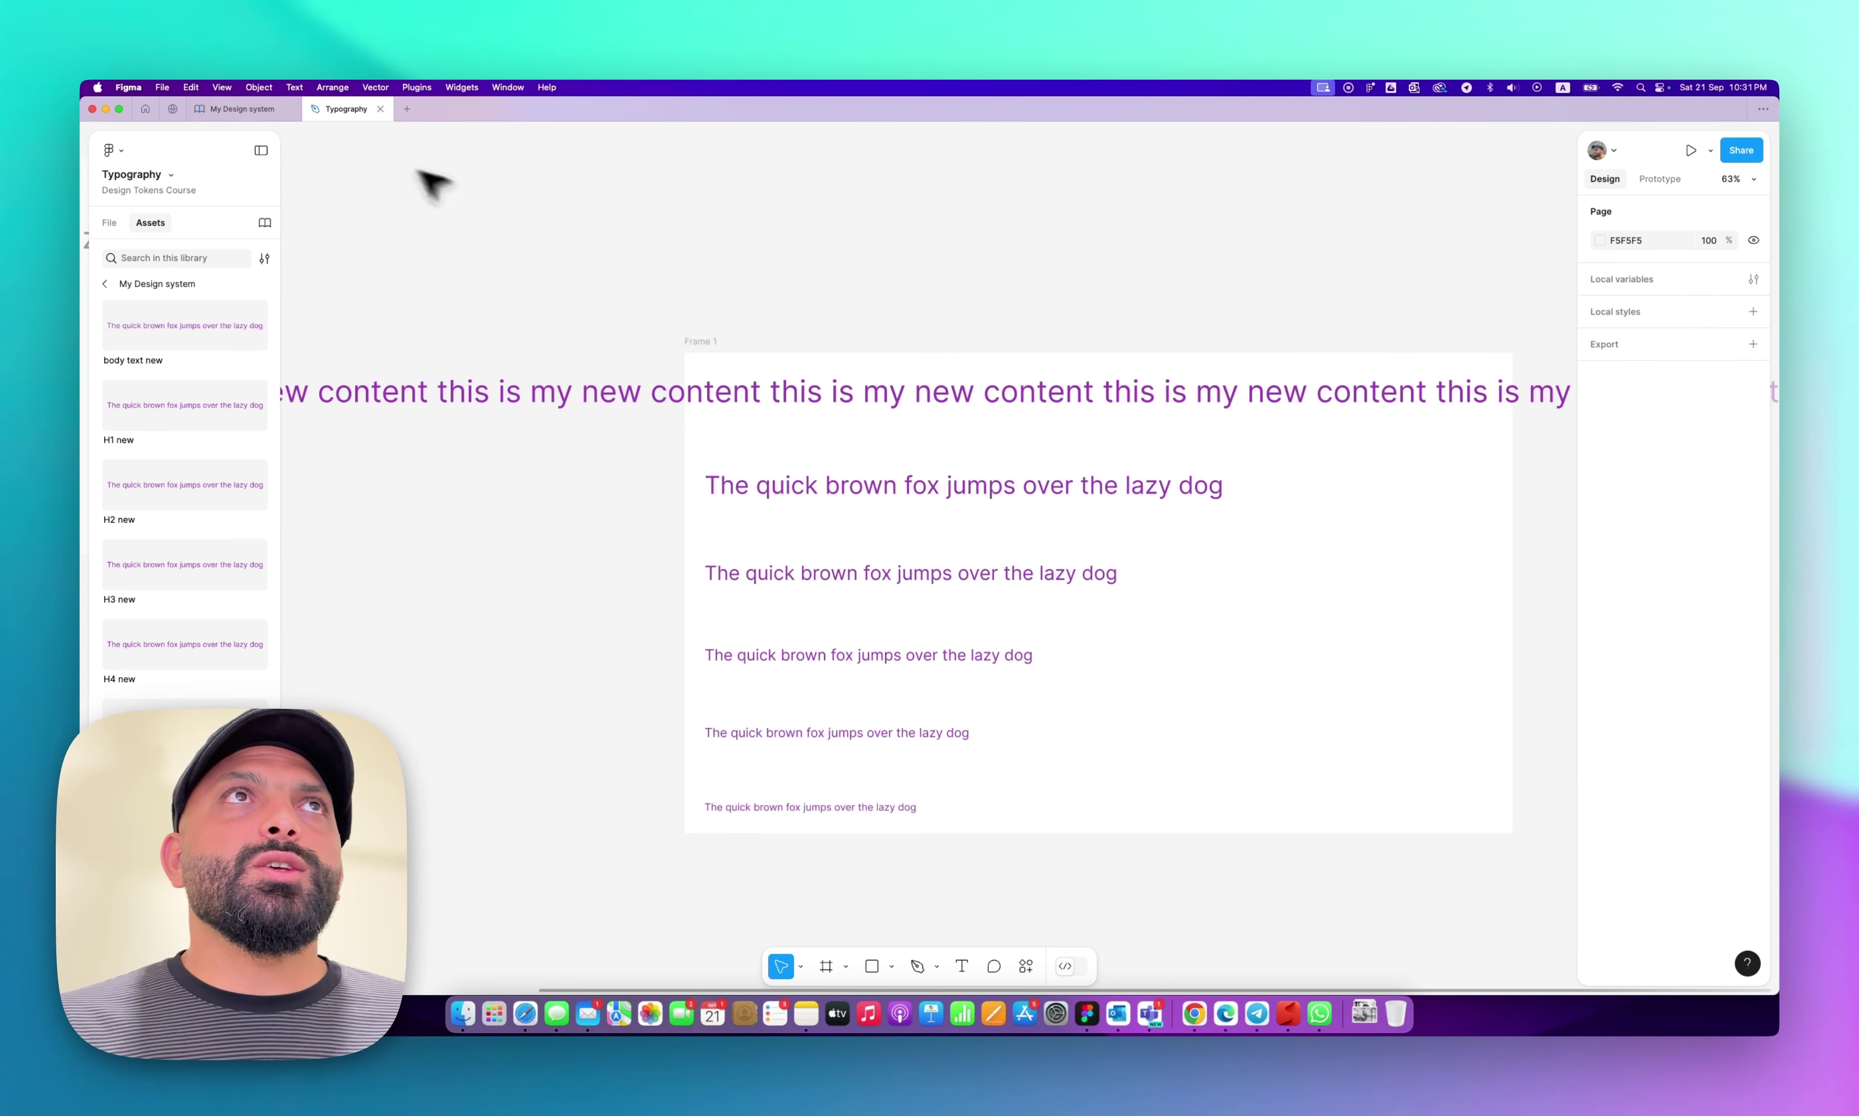
# In the My Design system file, set the H1 new component's auto layout alignment to top left.
pyautogui.click(265, 110)
pyautogui.click(843, 370)
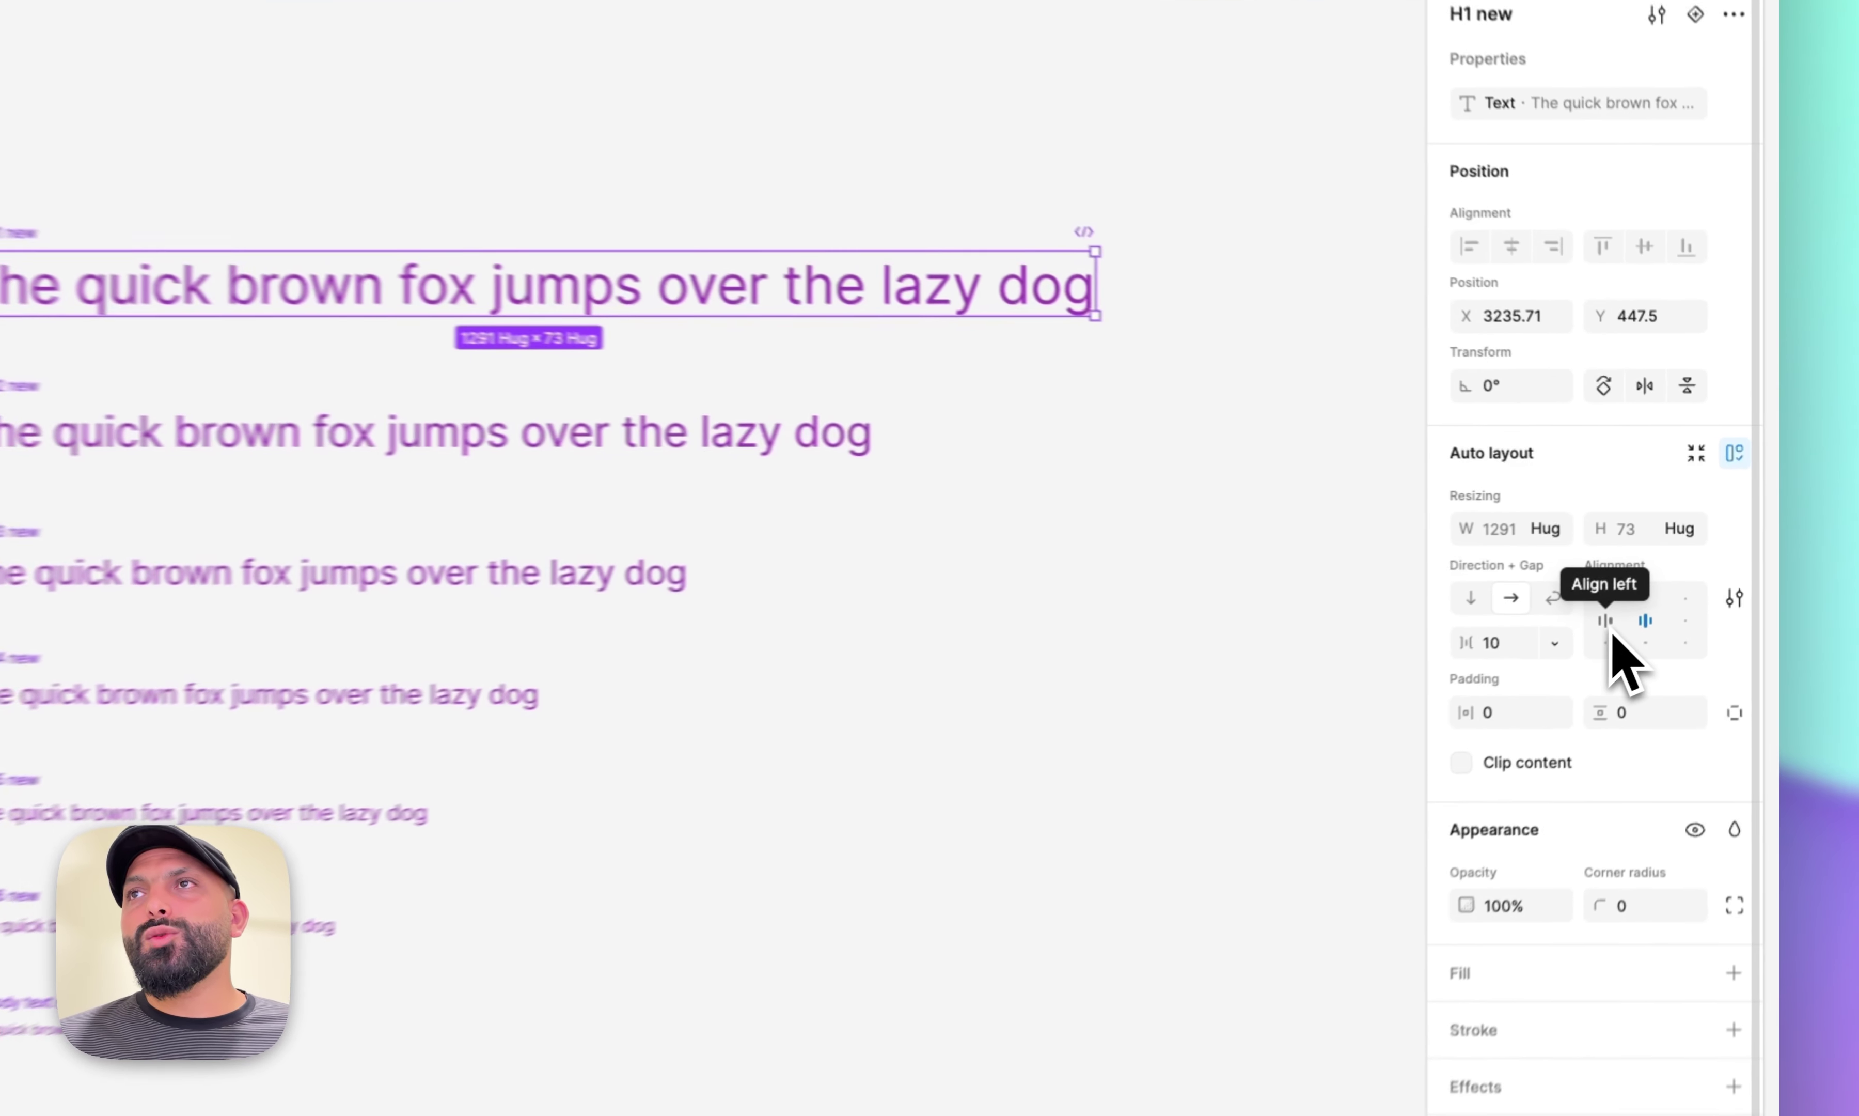
pyautogui.click(1679, 548)
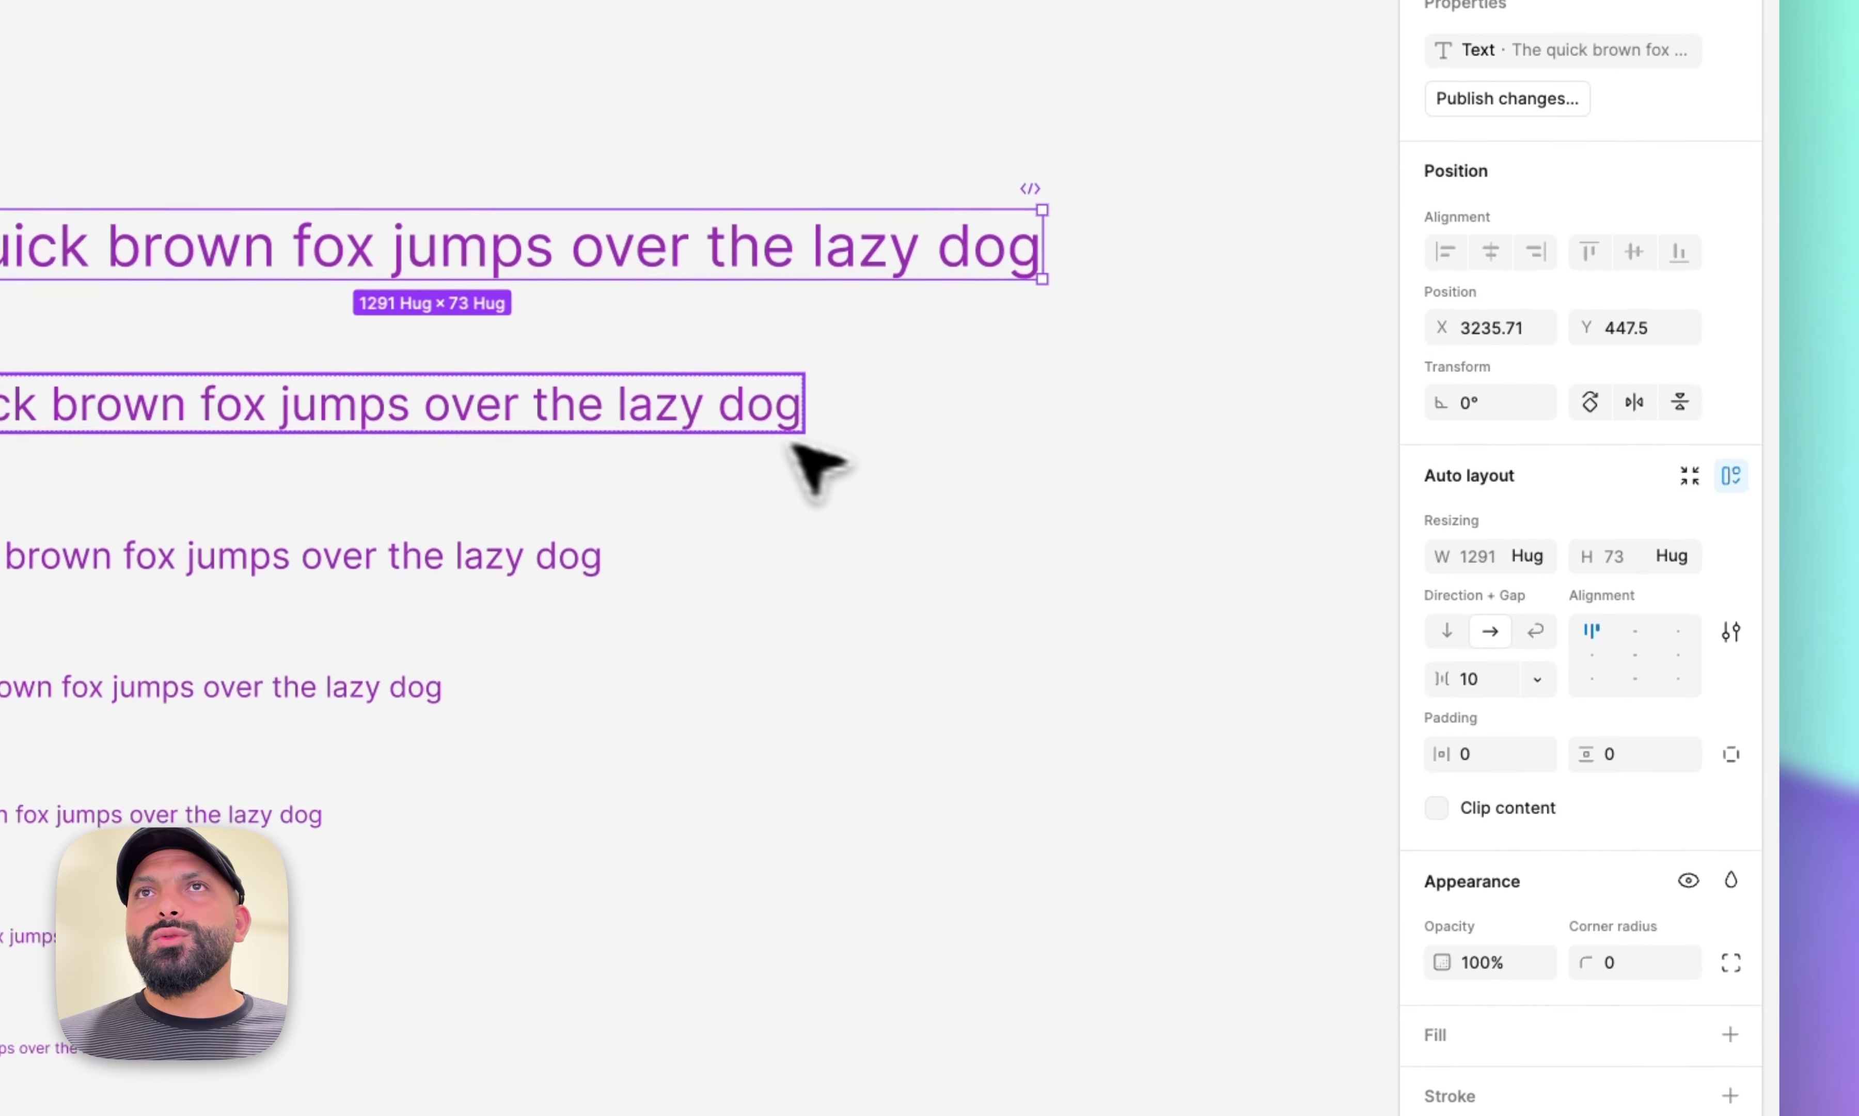
# Select the H2 new, H3 new, H4 new, H5 new, H6 new and body text new components together.
pyautogui.click(789, 445)
pyautogui.keyDown('shift'); pyautogui.click(754, 414); pyautogui.keyUp('shift')
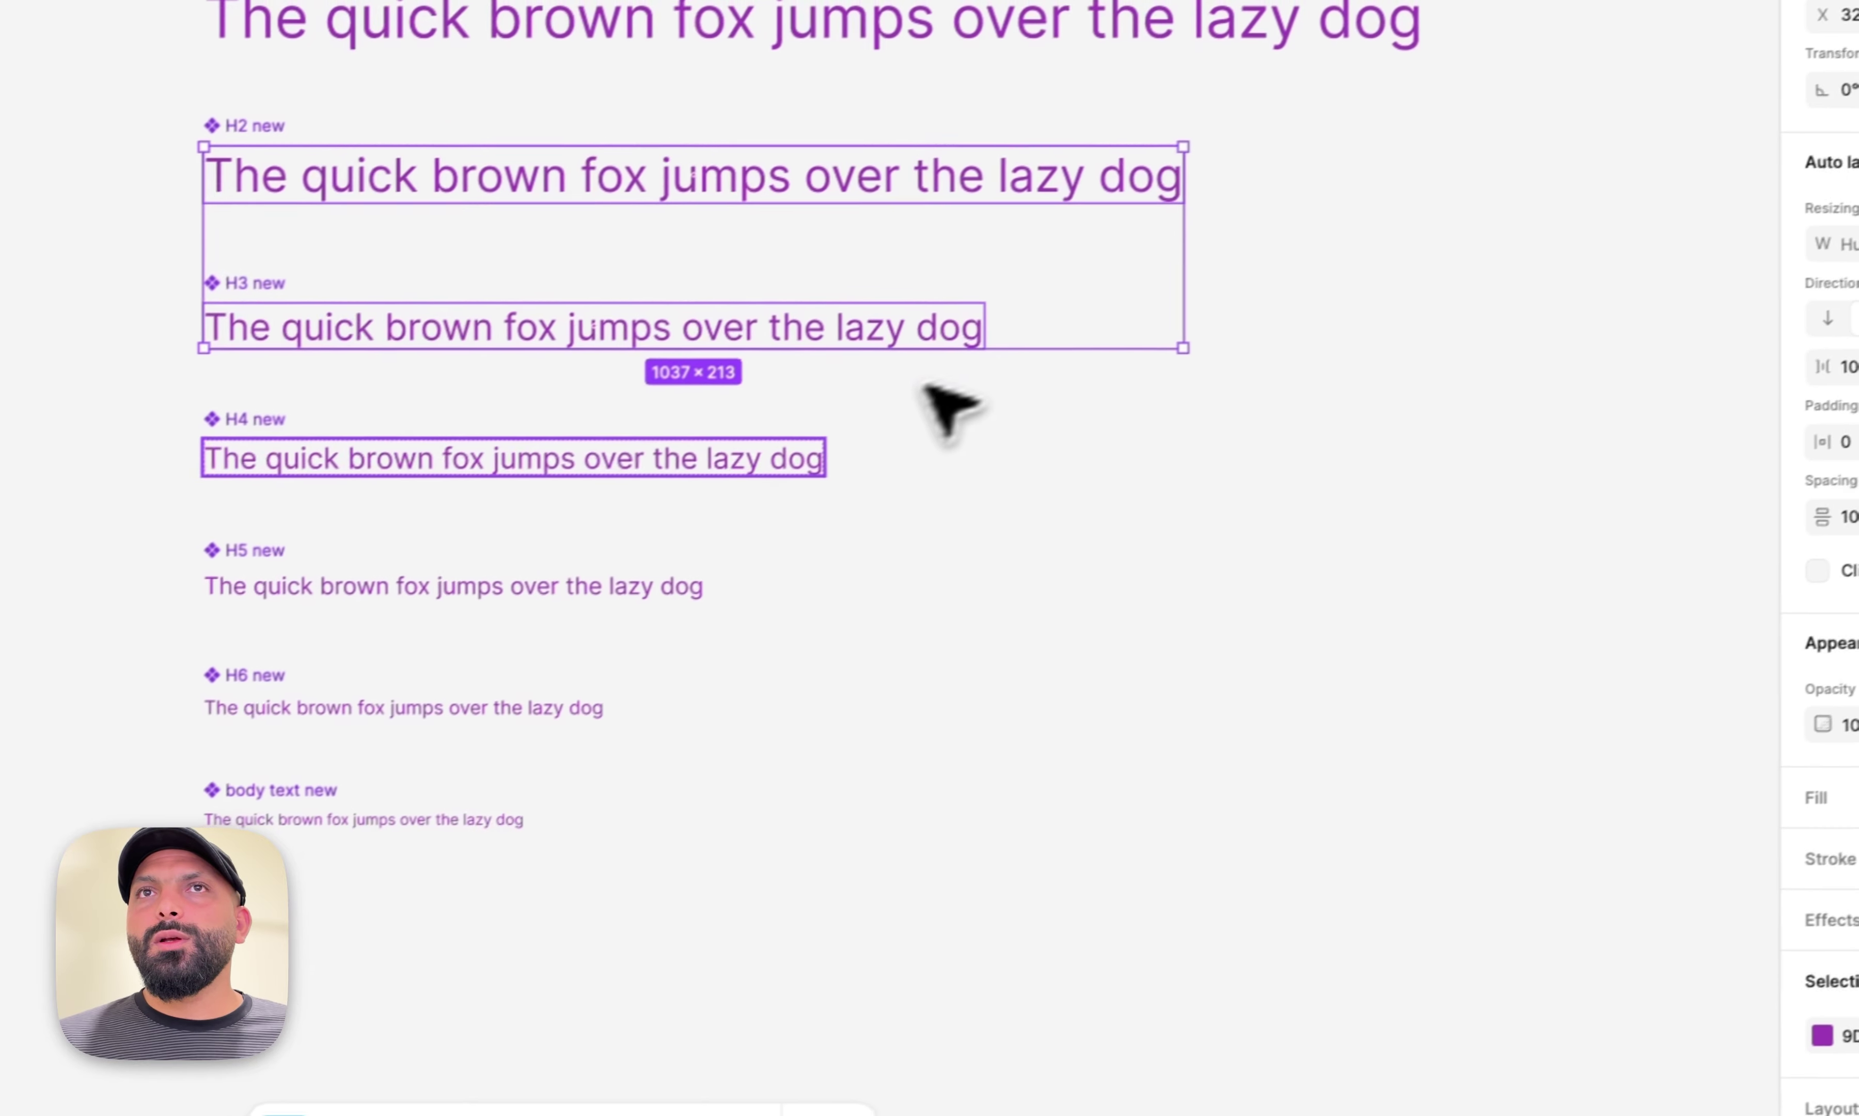
pyautogui.keyDown('shift'); pyautogui.click(529, 545); pyautogui.keyUp('shift')
pyautogui.keyDown('shift'); pyautogui.click(407, 672); pyautogui.keyUp('shift')
pyautogui.keyDown('shift'); pyautogui.click(381, 794); pyautogui.keyUp('shift')
pyautogui.keyDown('shift'); pyautogui.click(543, 809); pyautogui.keyUp('shift')
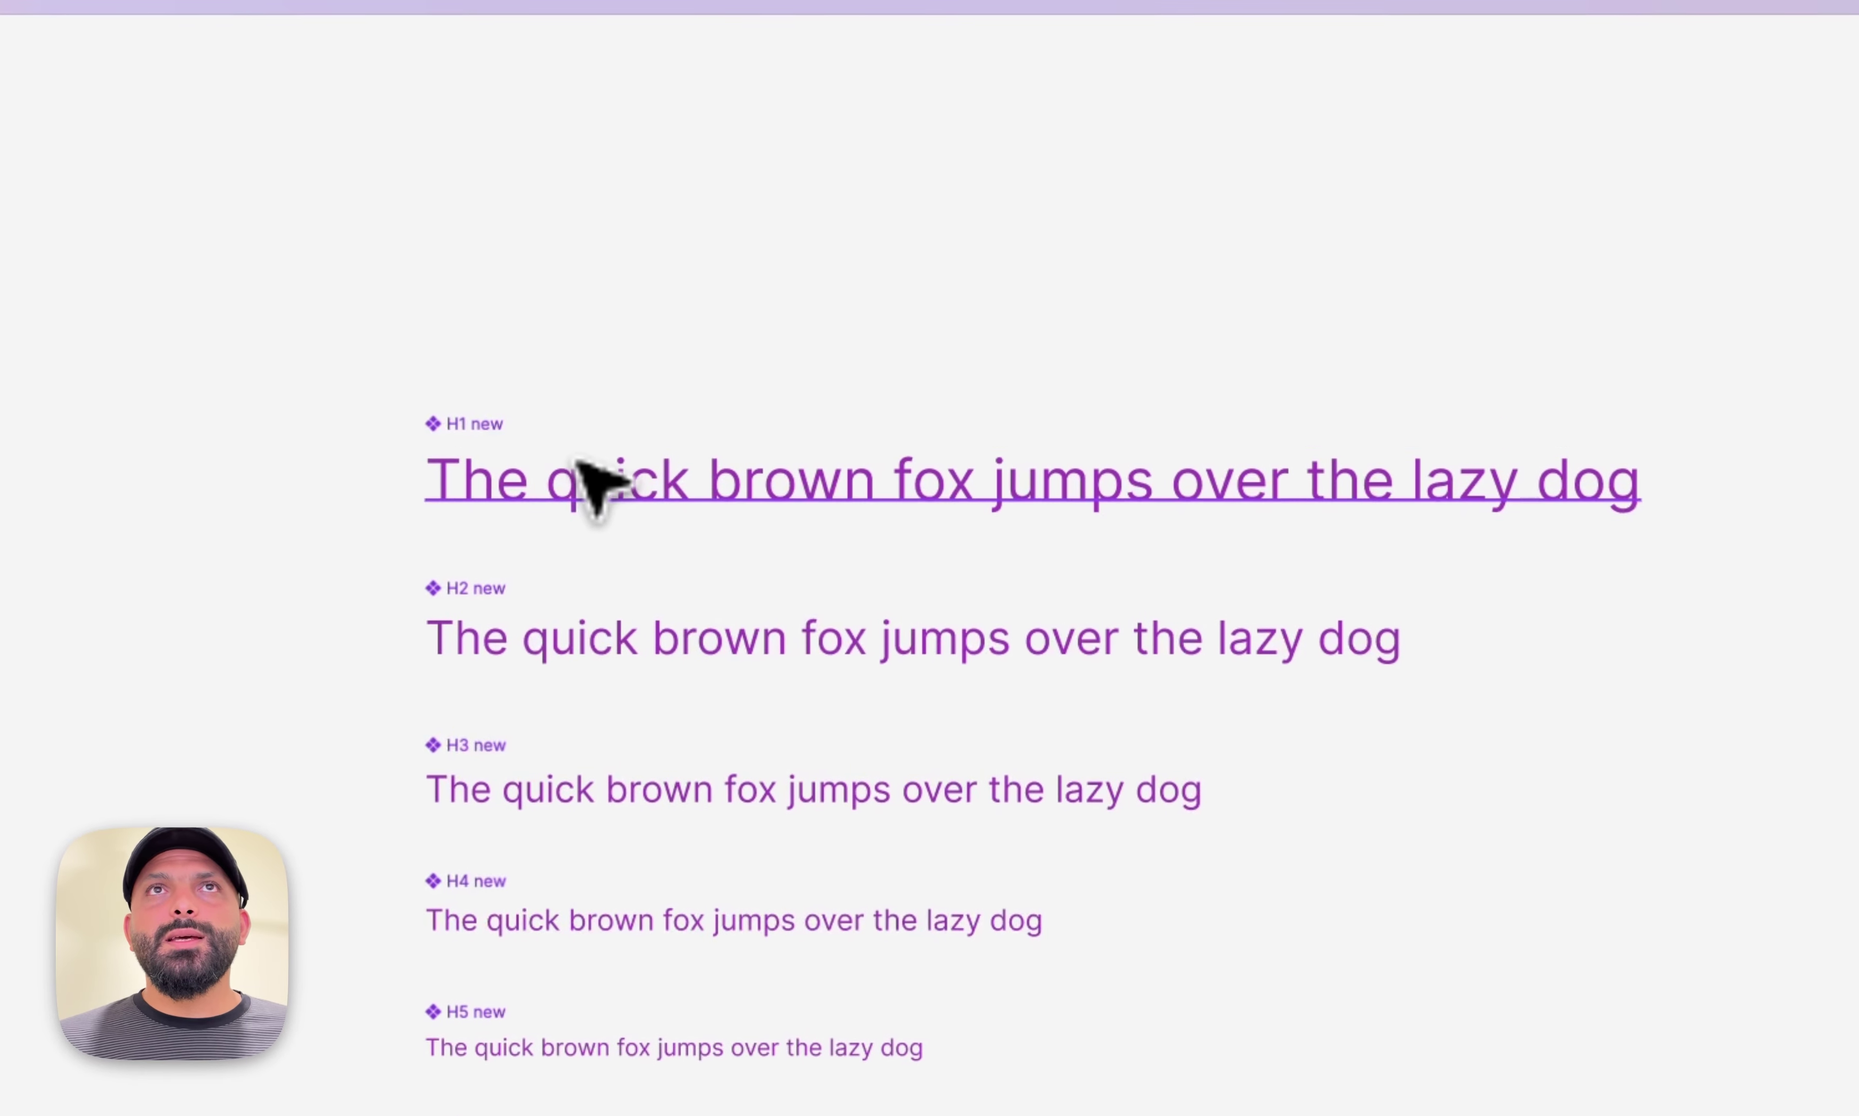
# Set the width of the text layer inside the H1 new component to Fill container.
pyautogui.click(594, 485)
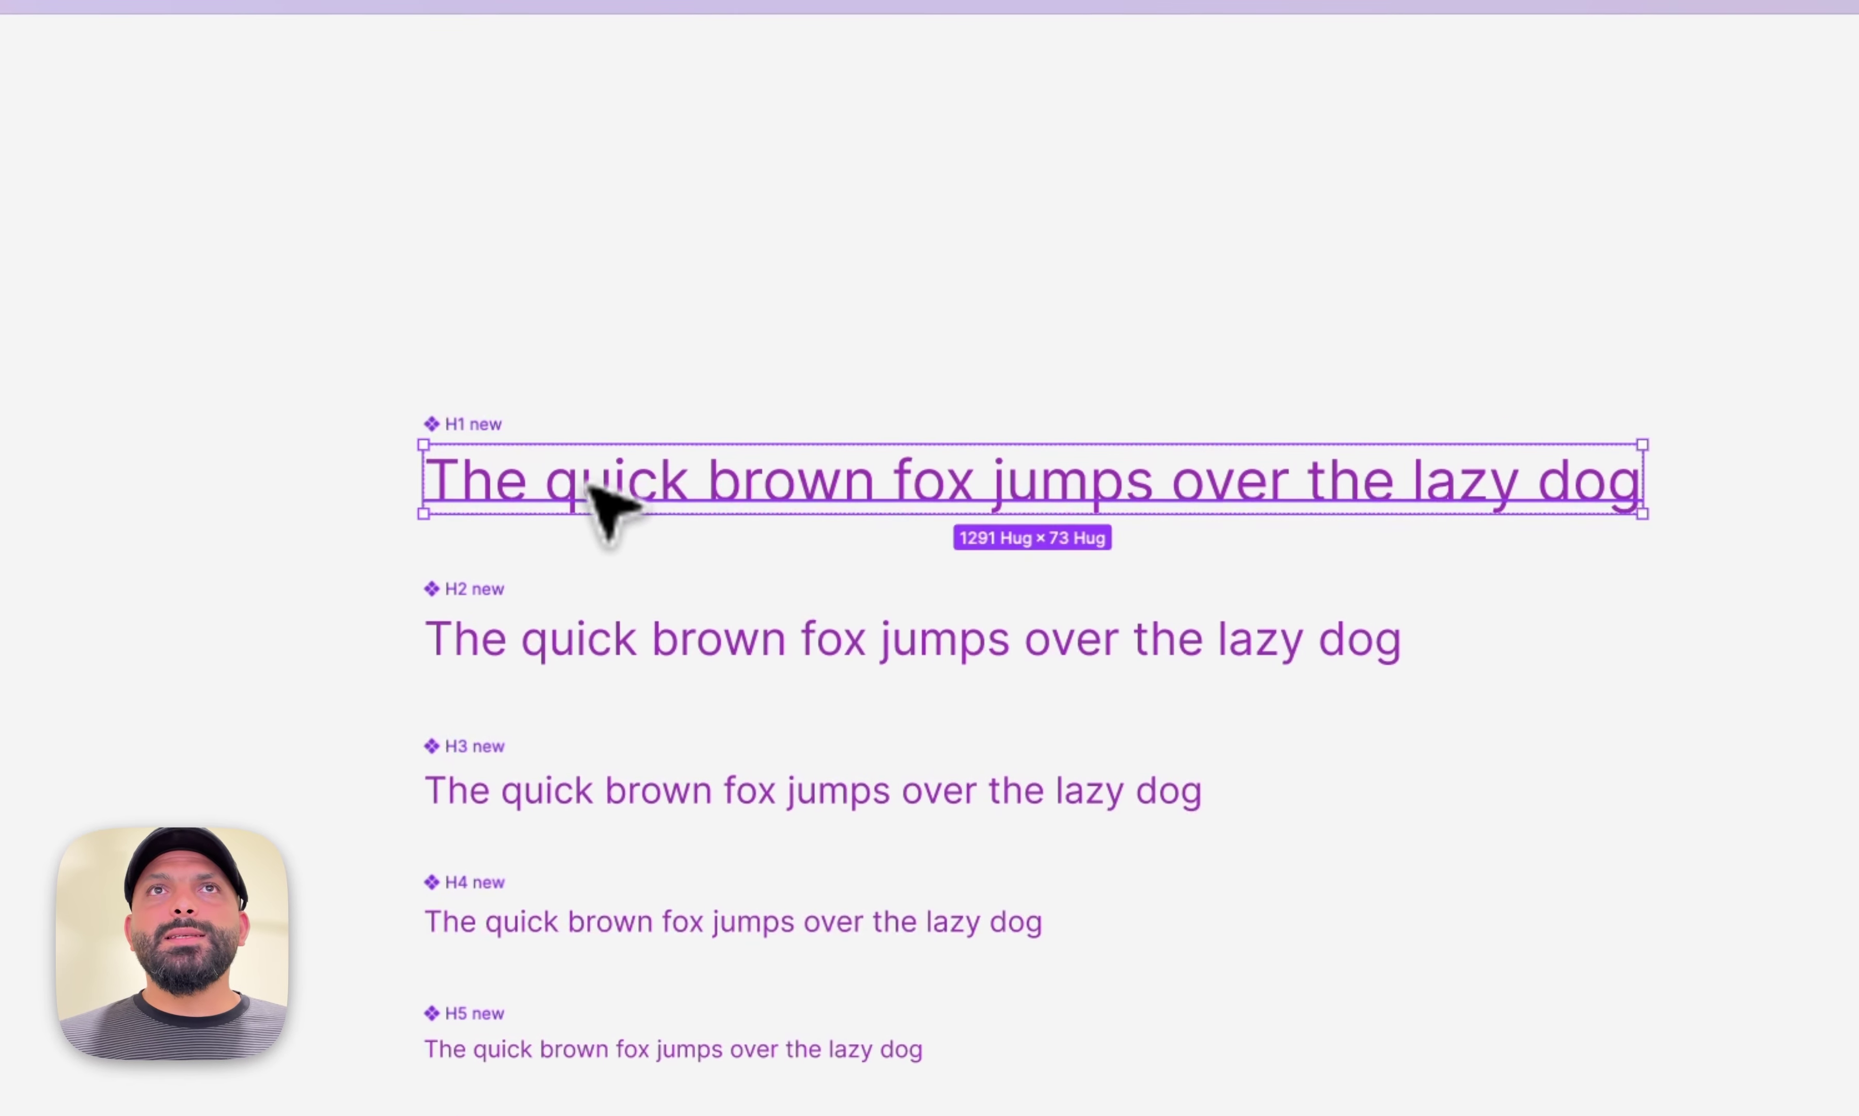
pyautogui.click(1540, 406)
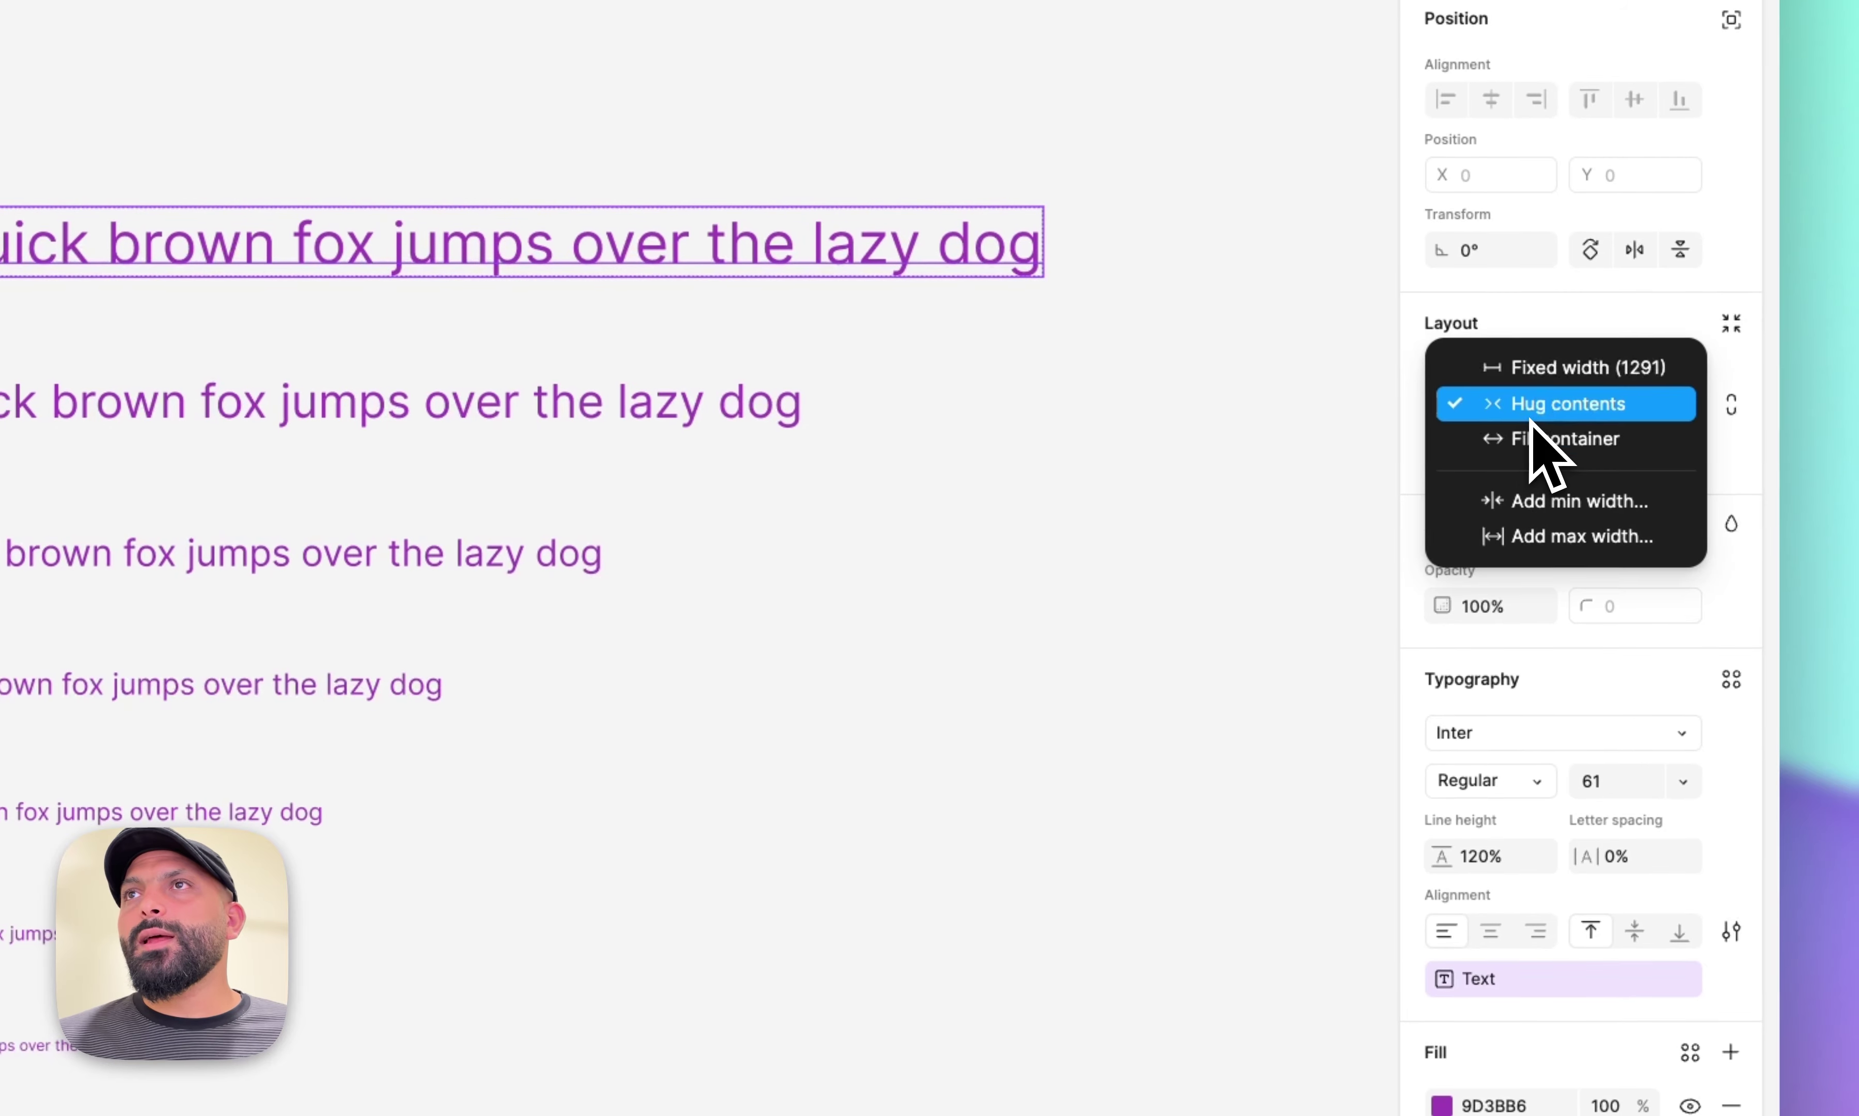
pyautogui.click(1536, 440)
# Set the width of the text layers inside the H2 new through H6 new and body text new components to Fill container.
pyautogui.press('Tab')
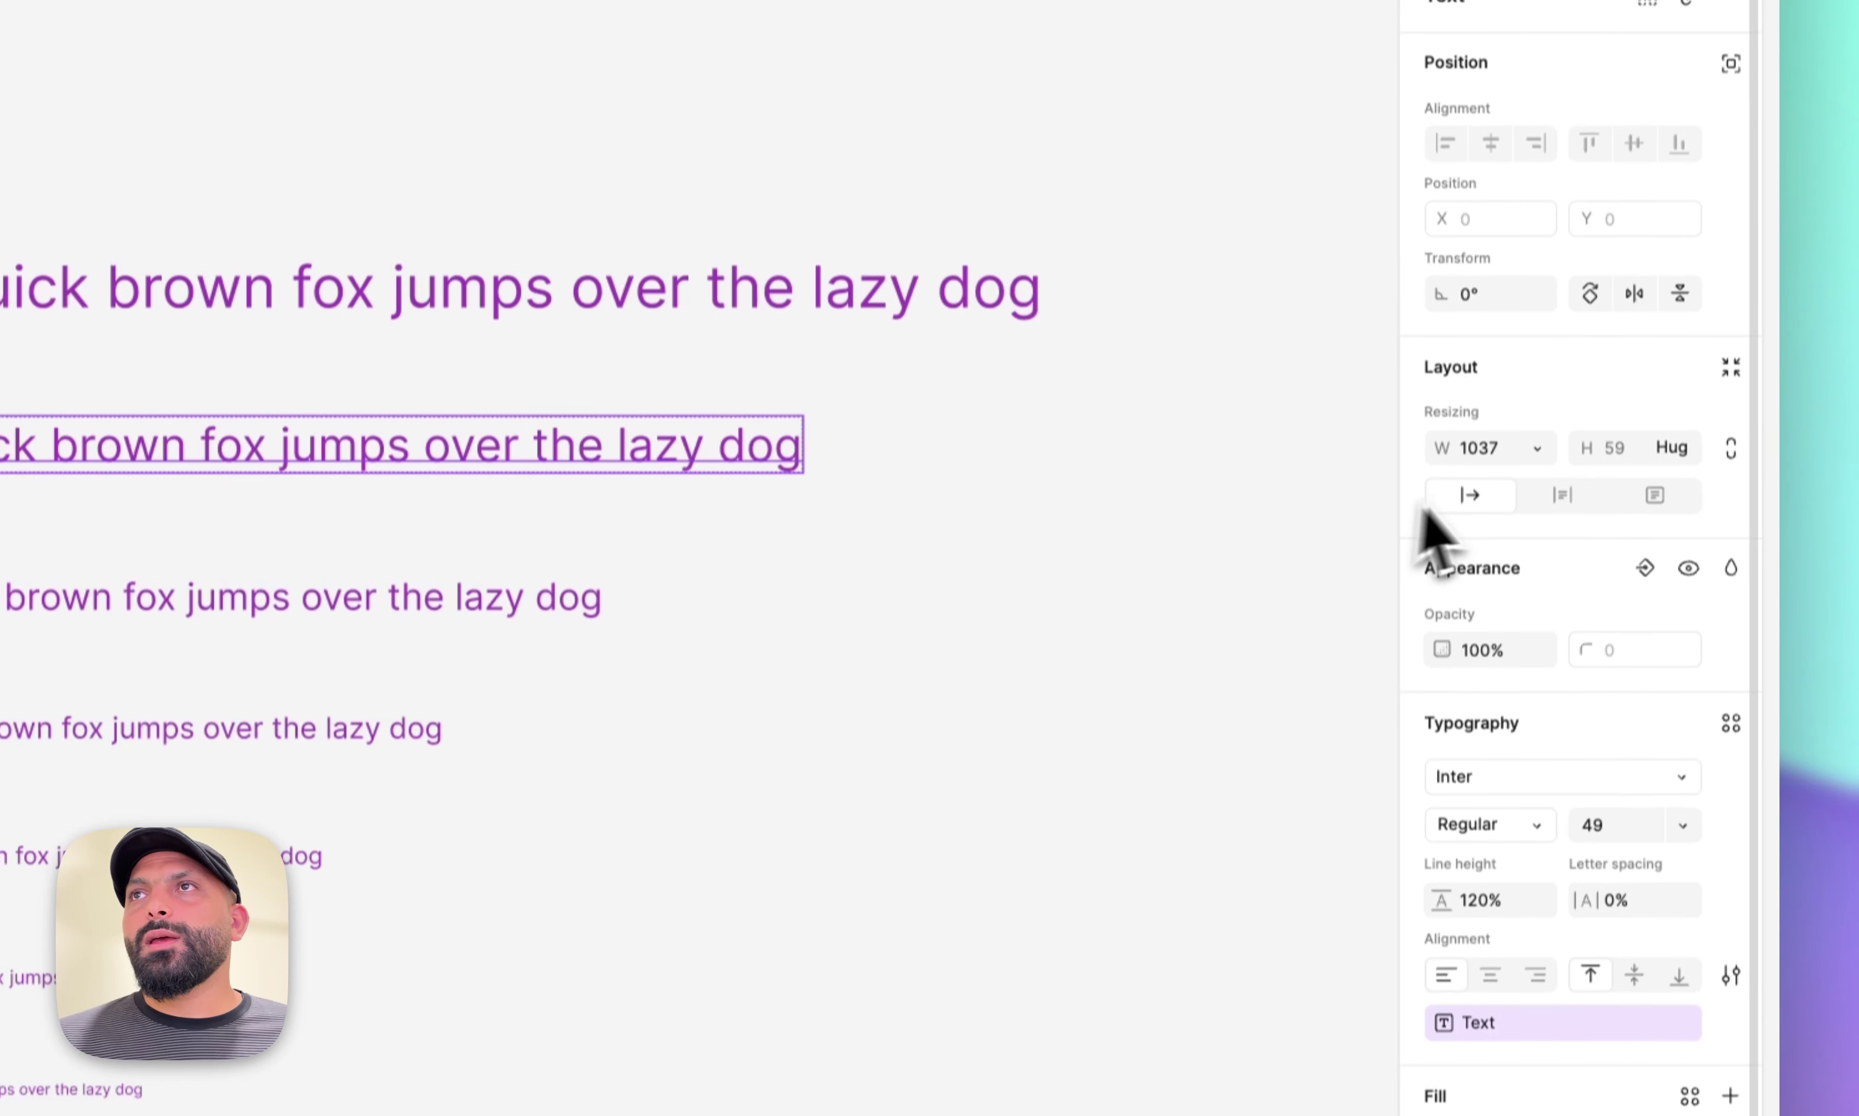
pyautogui.click(1536, 448)
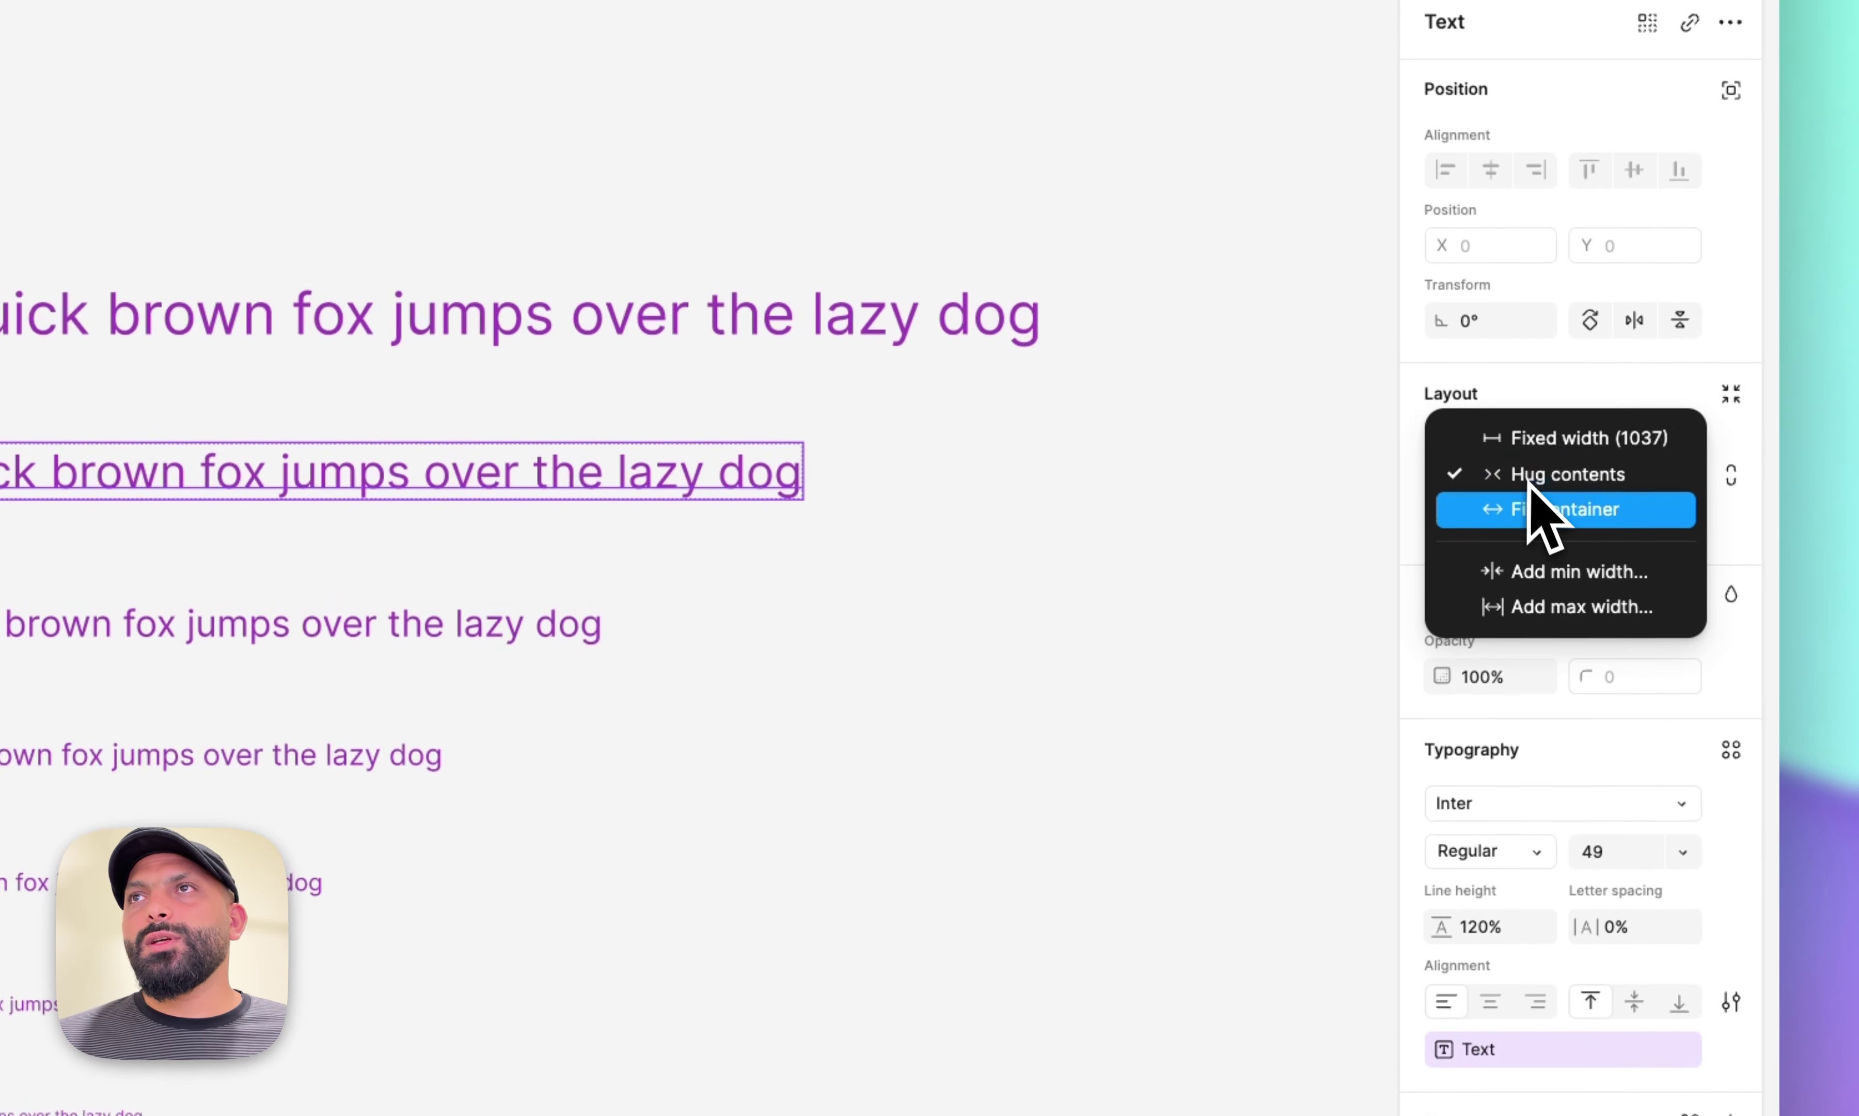
pyautogui.click(1535, 487)
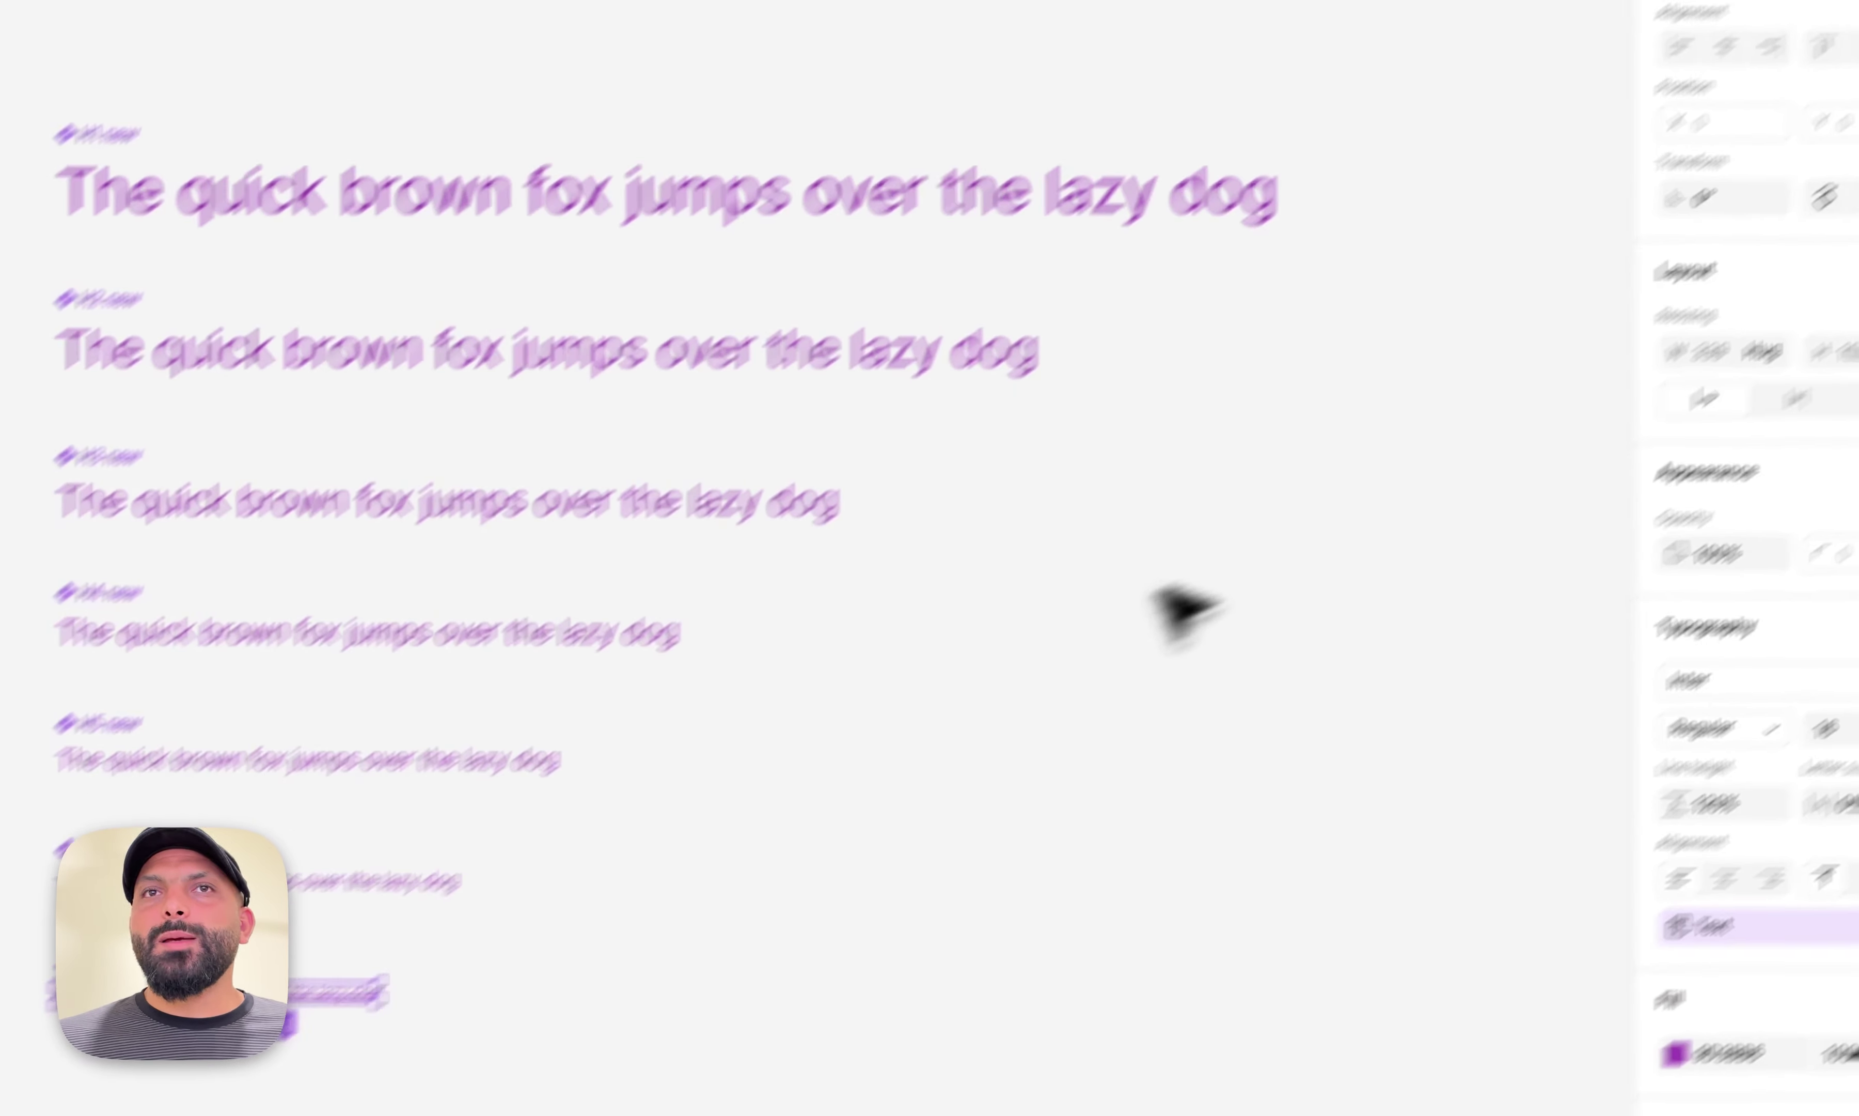
pyautogui.press('Escape')
# Publish the seven modified typography components to the My Design system library.
pyautogui.click(260, 221)
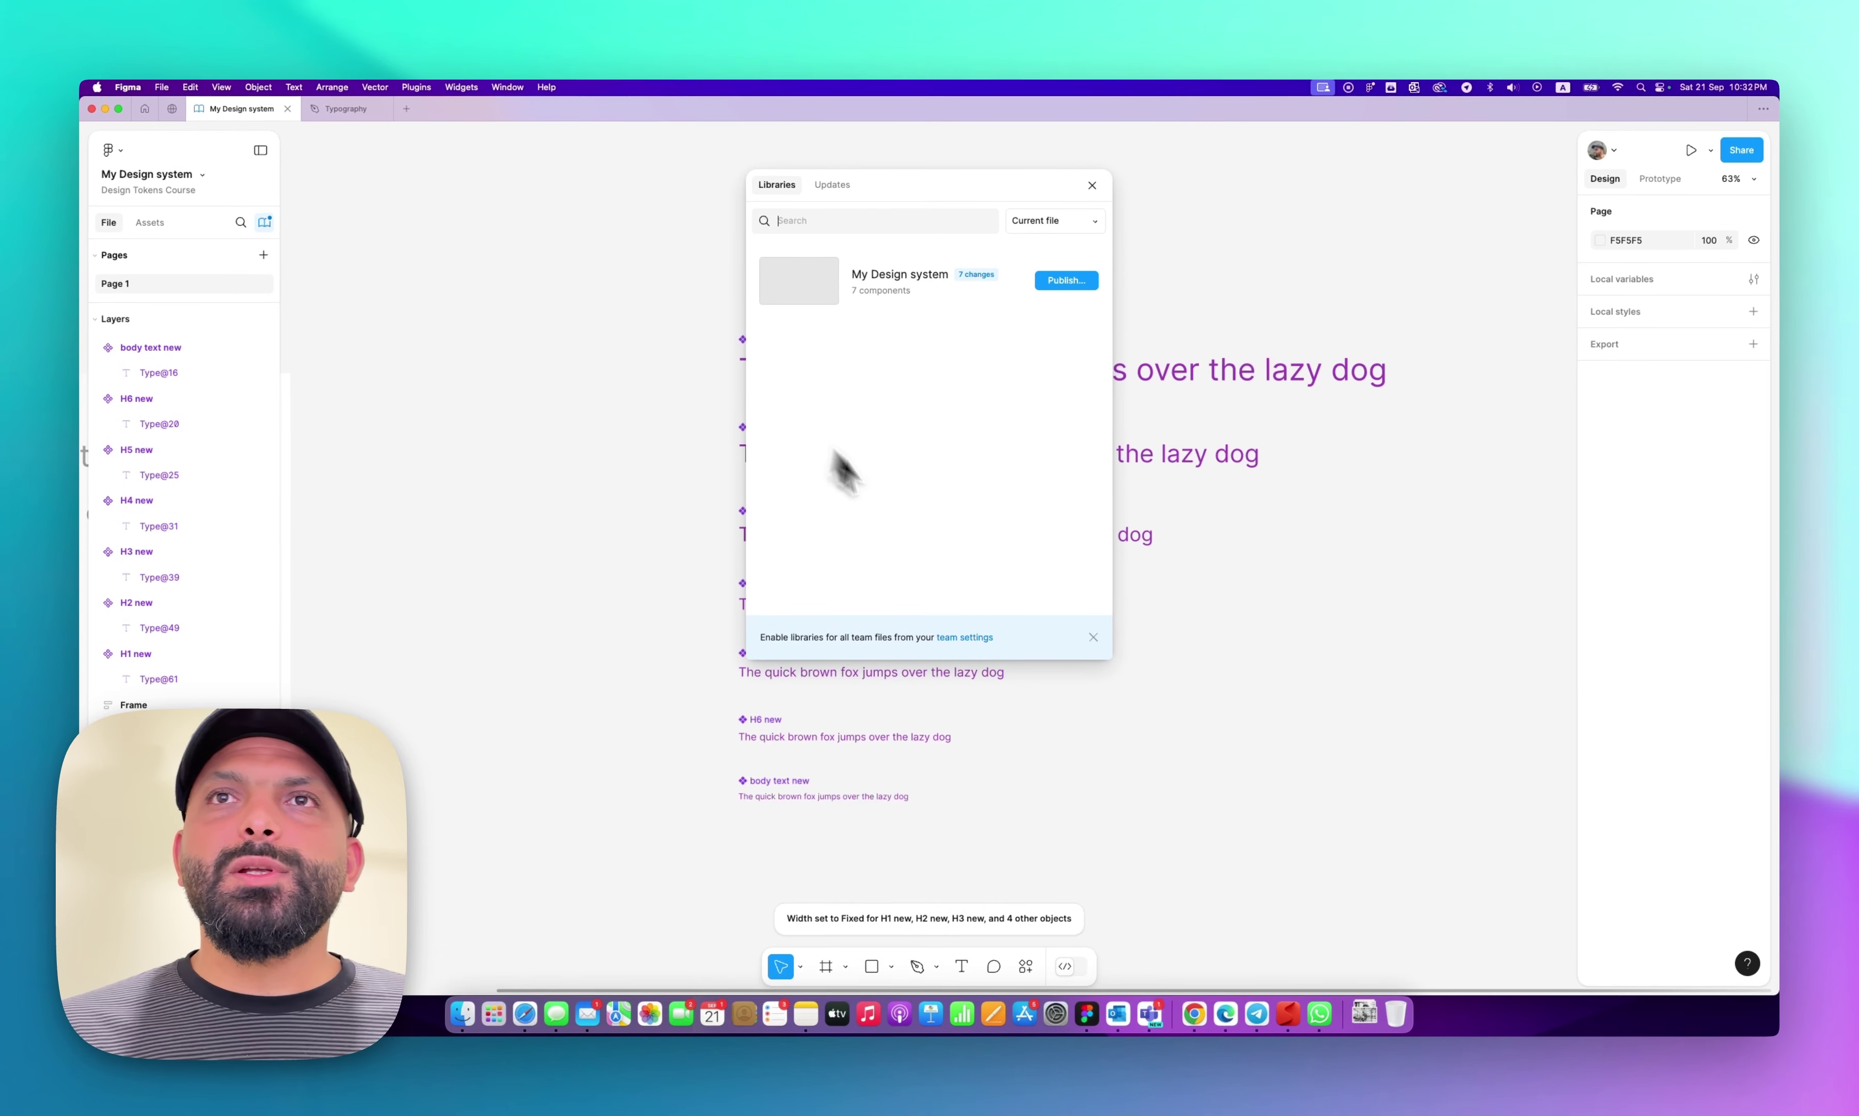
pyautogui.click(1064, 280)
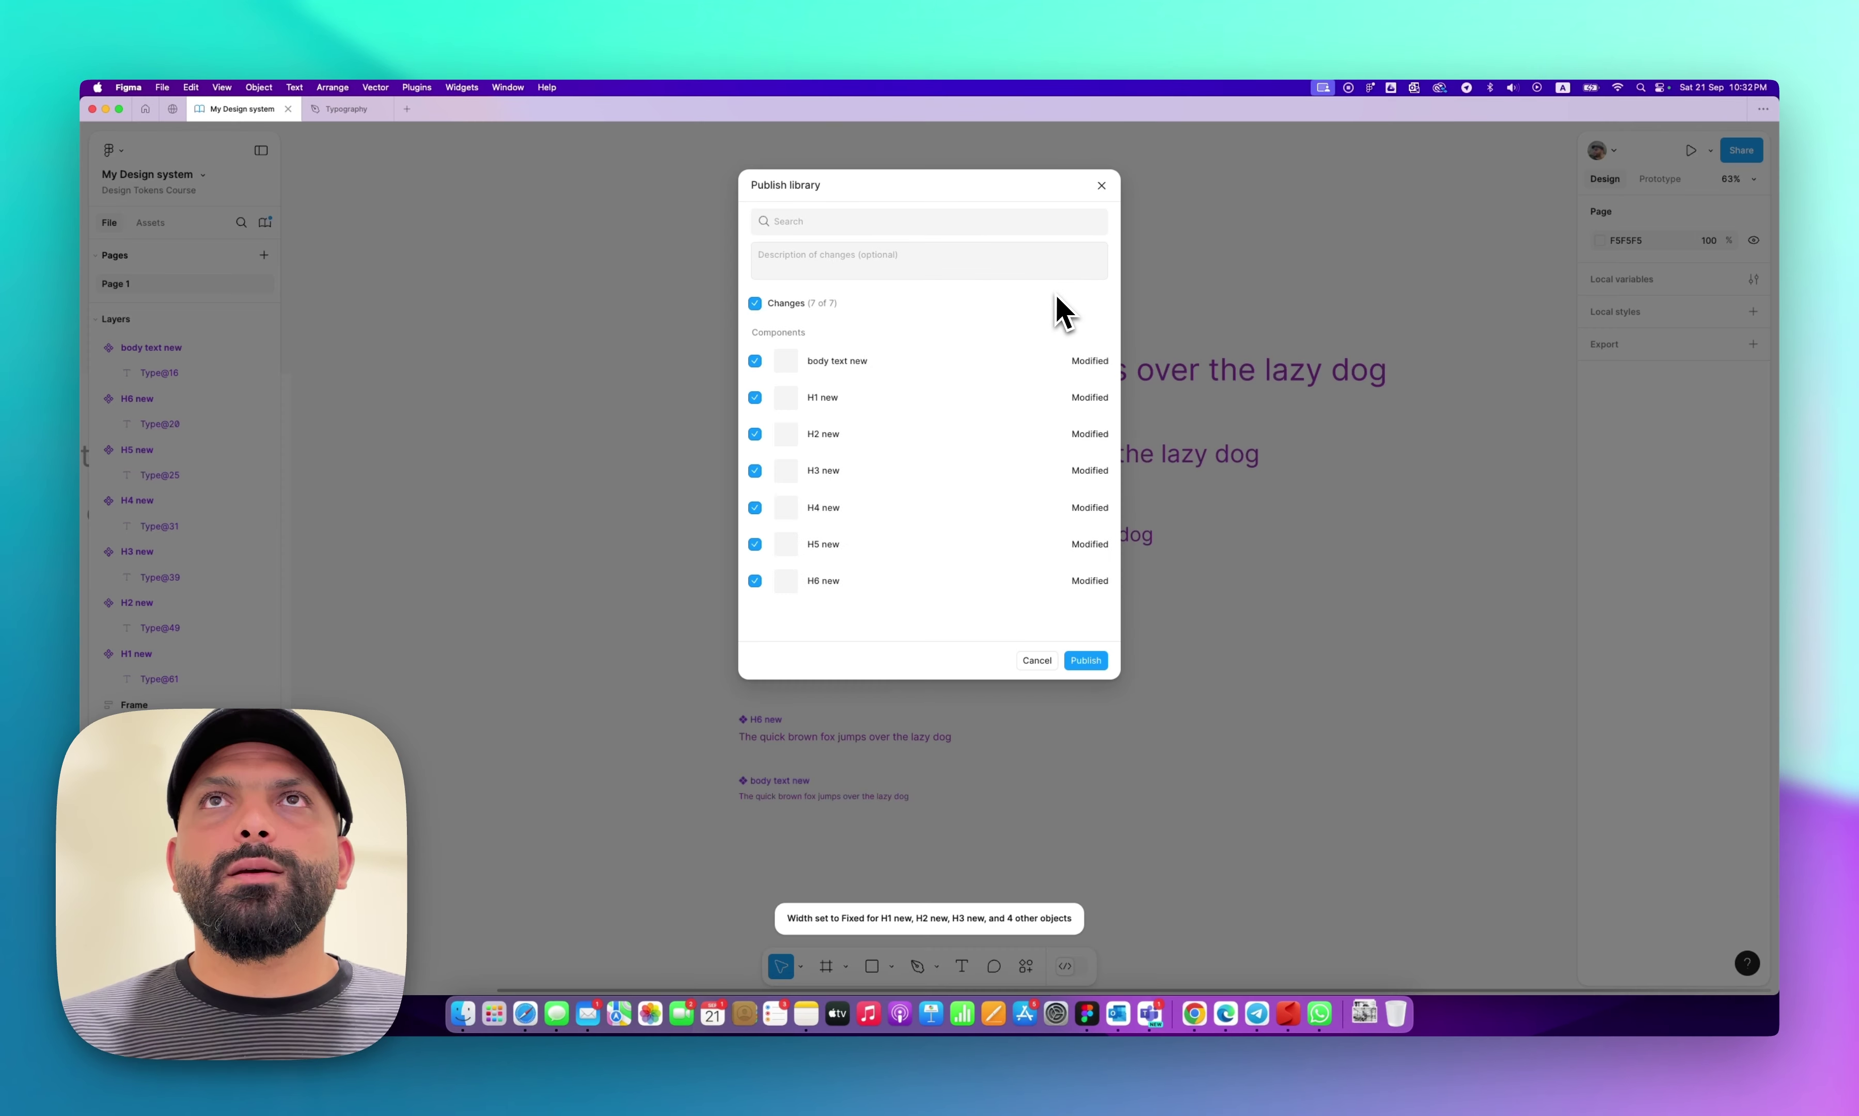
pyautogui.click(1086, 660)
# In the Typography file, apply all pending component updates from the My Design system library.
pyautogui.click(344, 108)
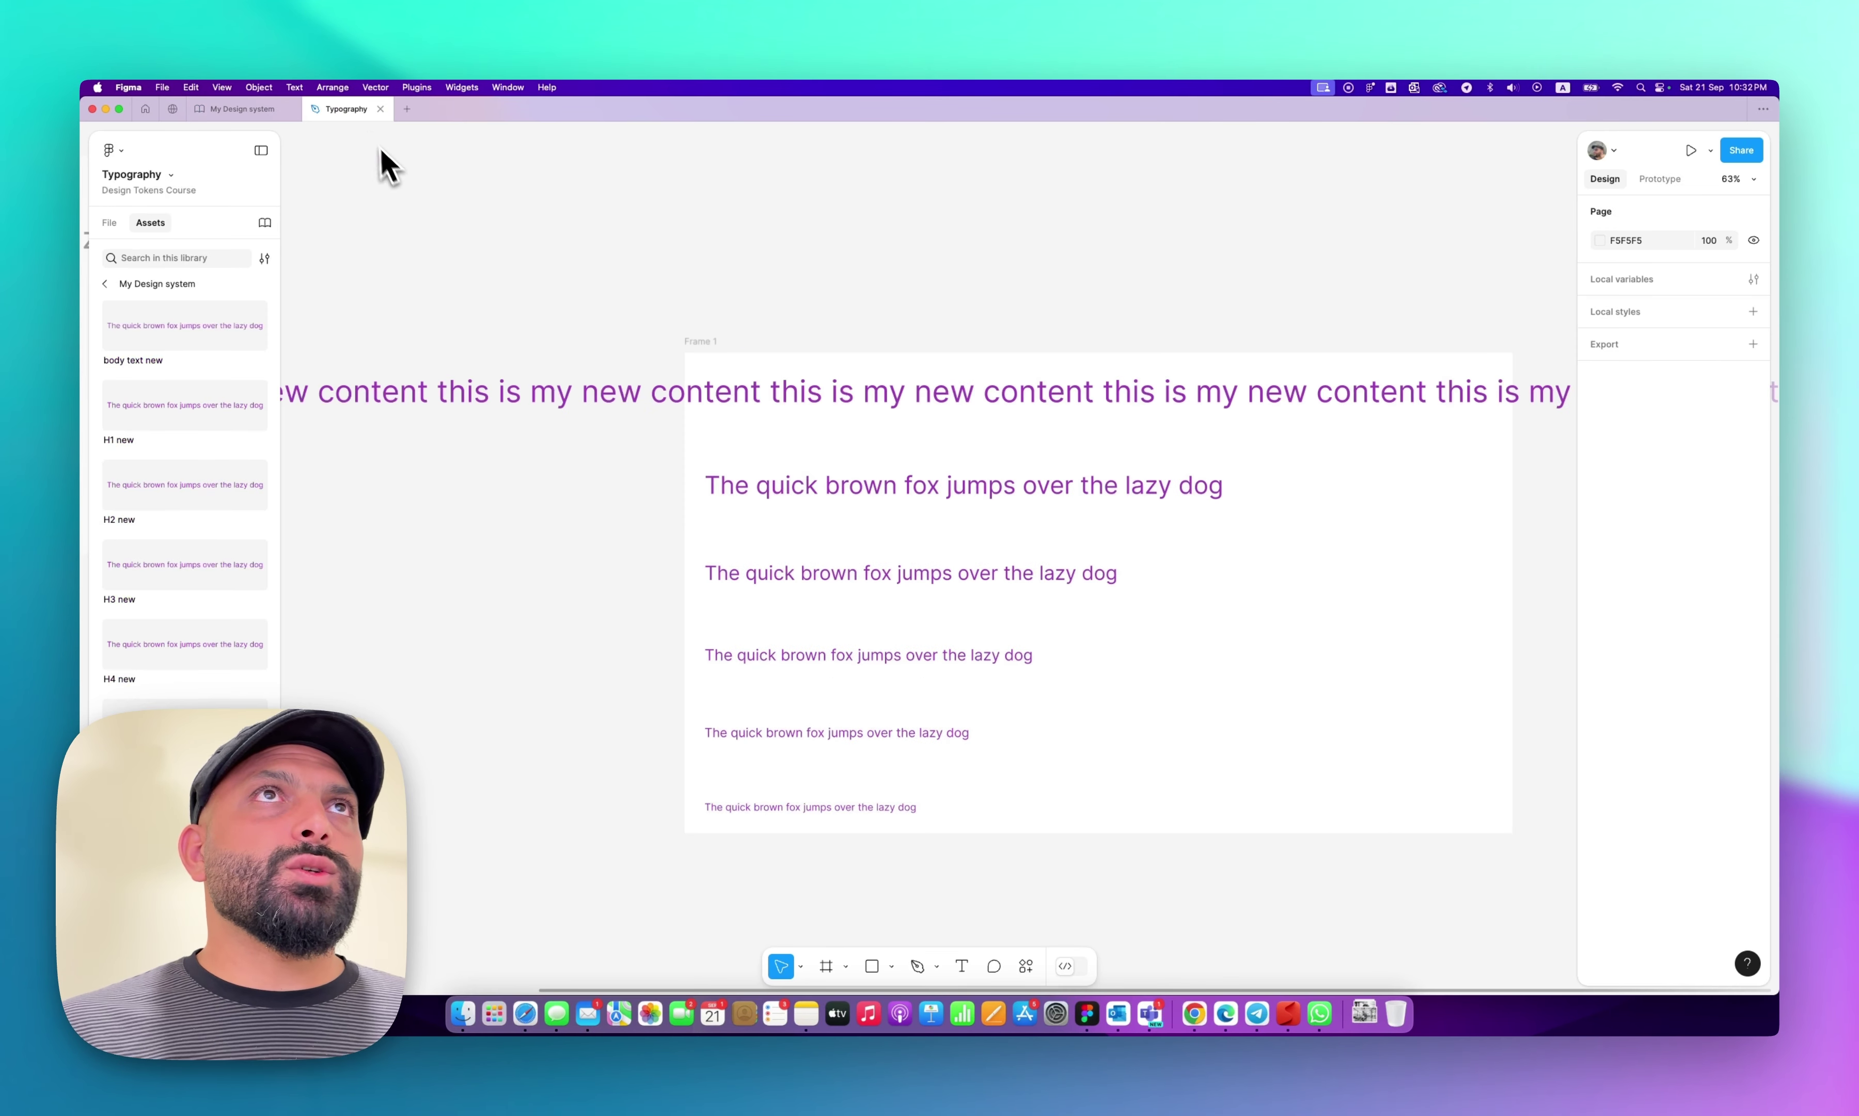
pyautogui.click(265, 222)
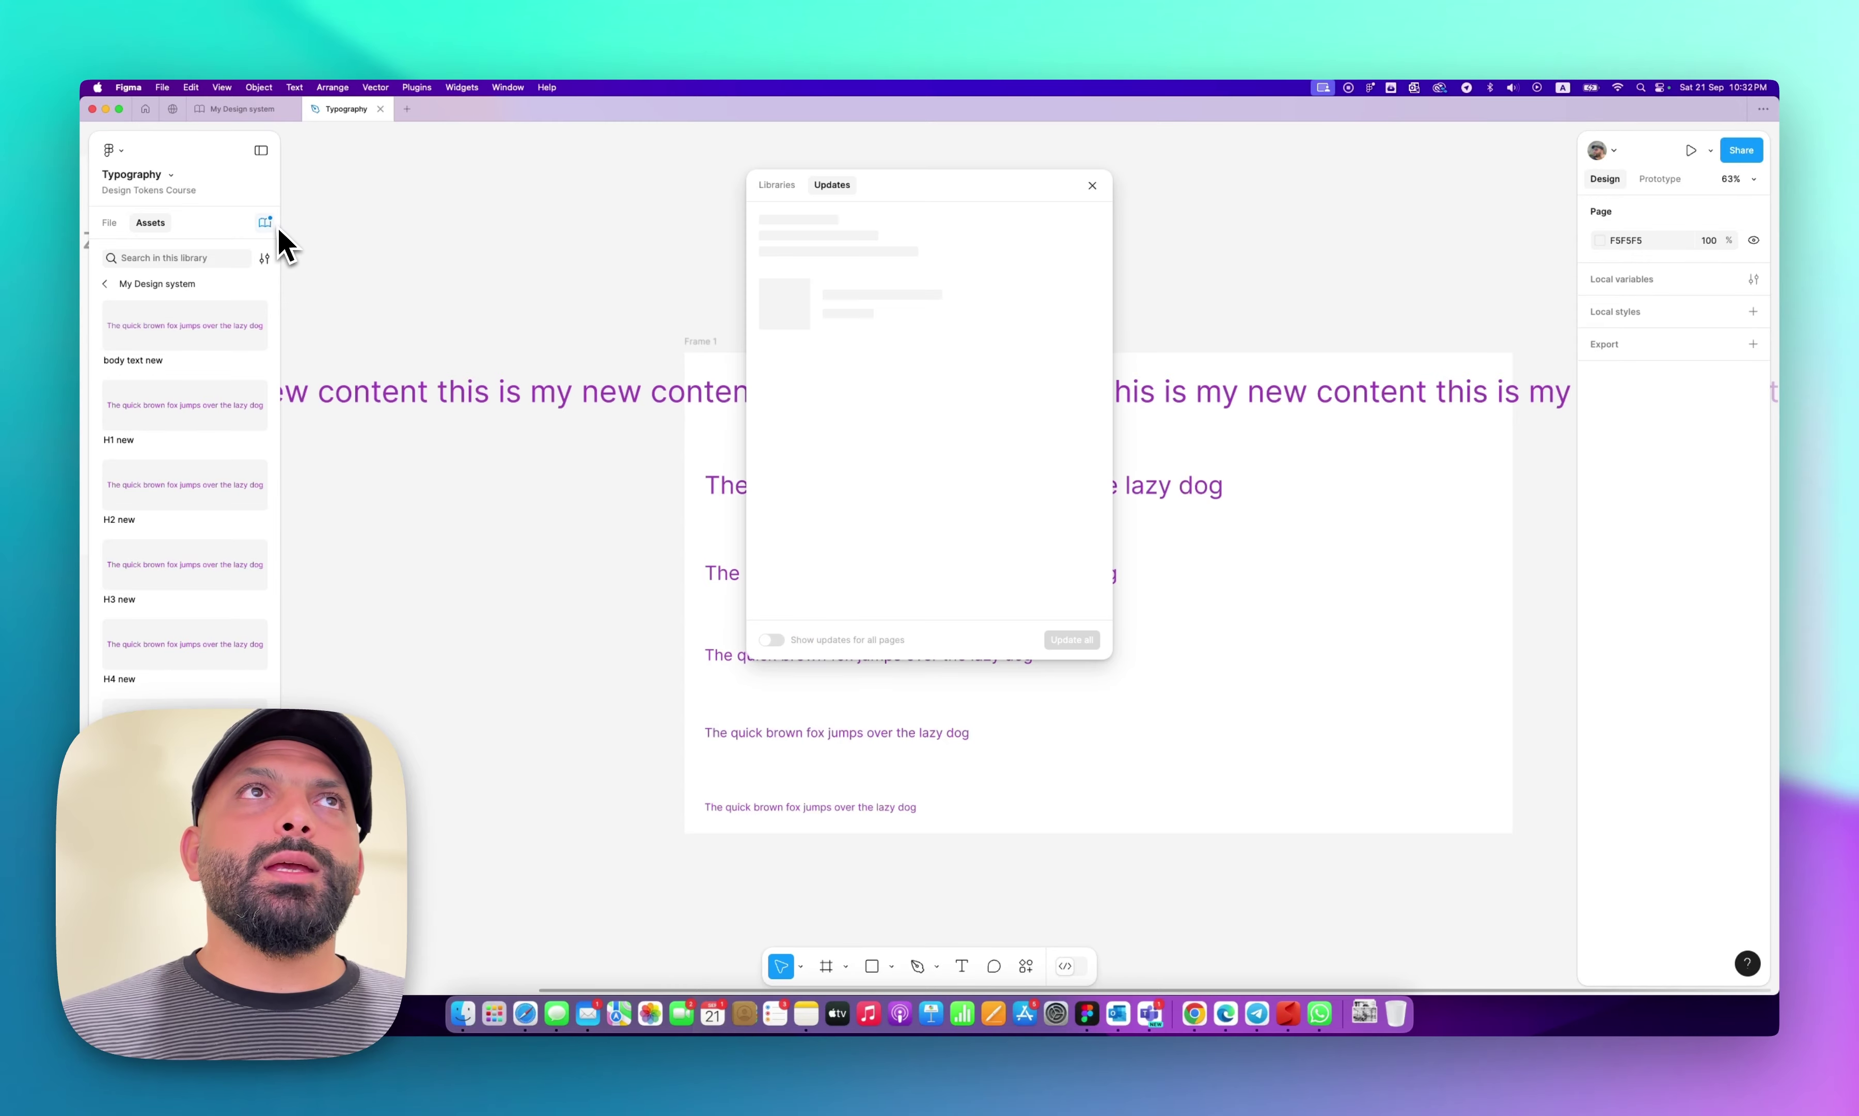
pyautogui.click(1070, 640)
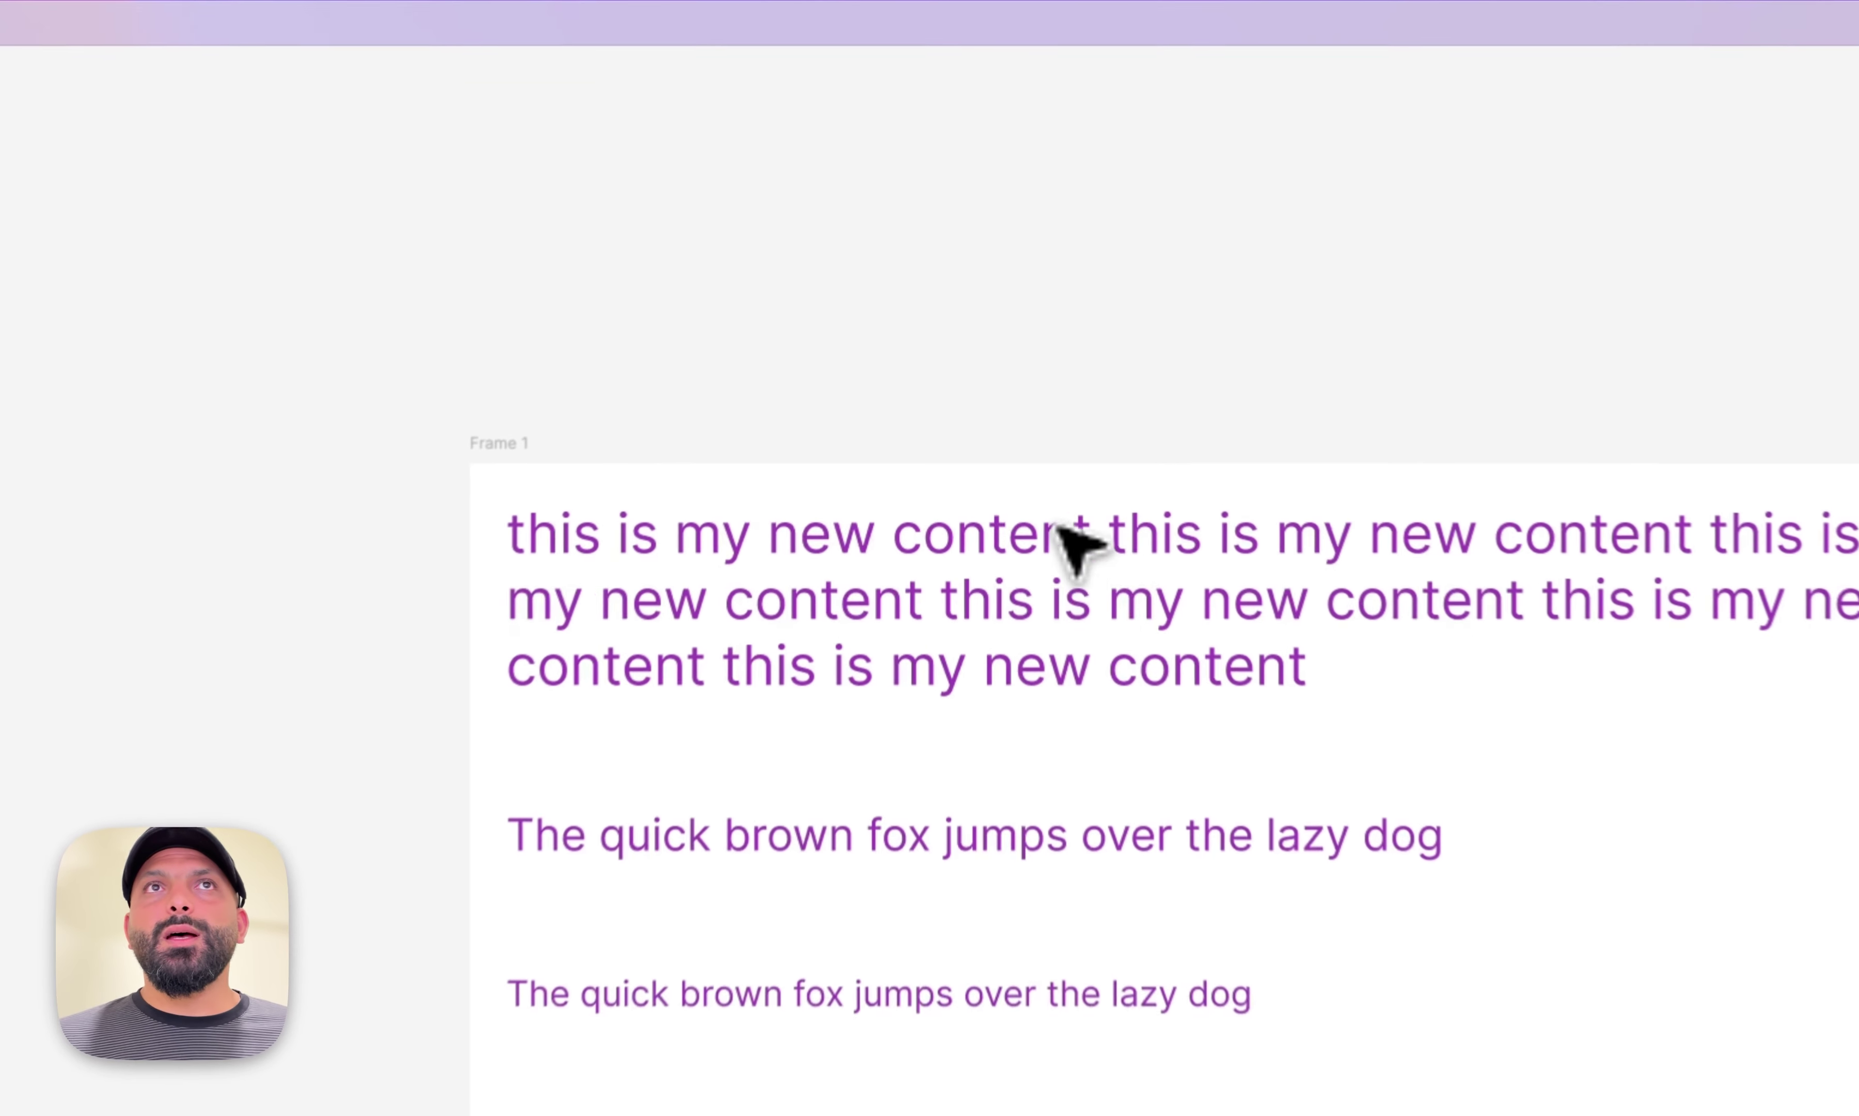
# Narrow Frame 1 to about 784 px wide to test how the H1 new instance's text wraps.
pyautogui.click(519, 443)
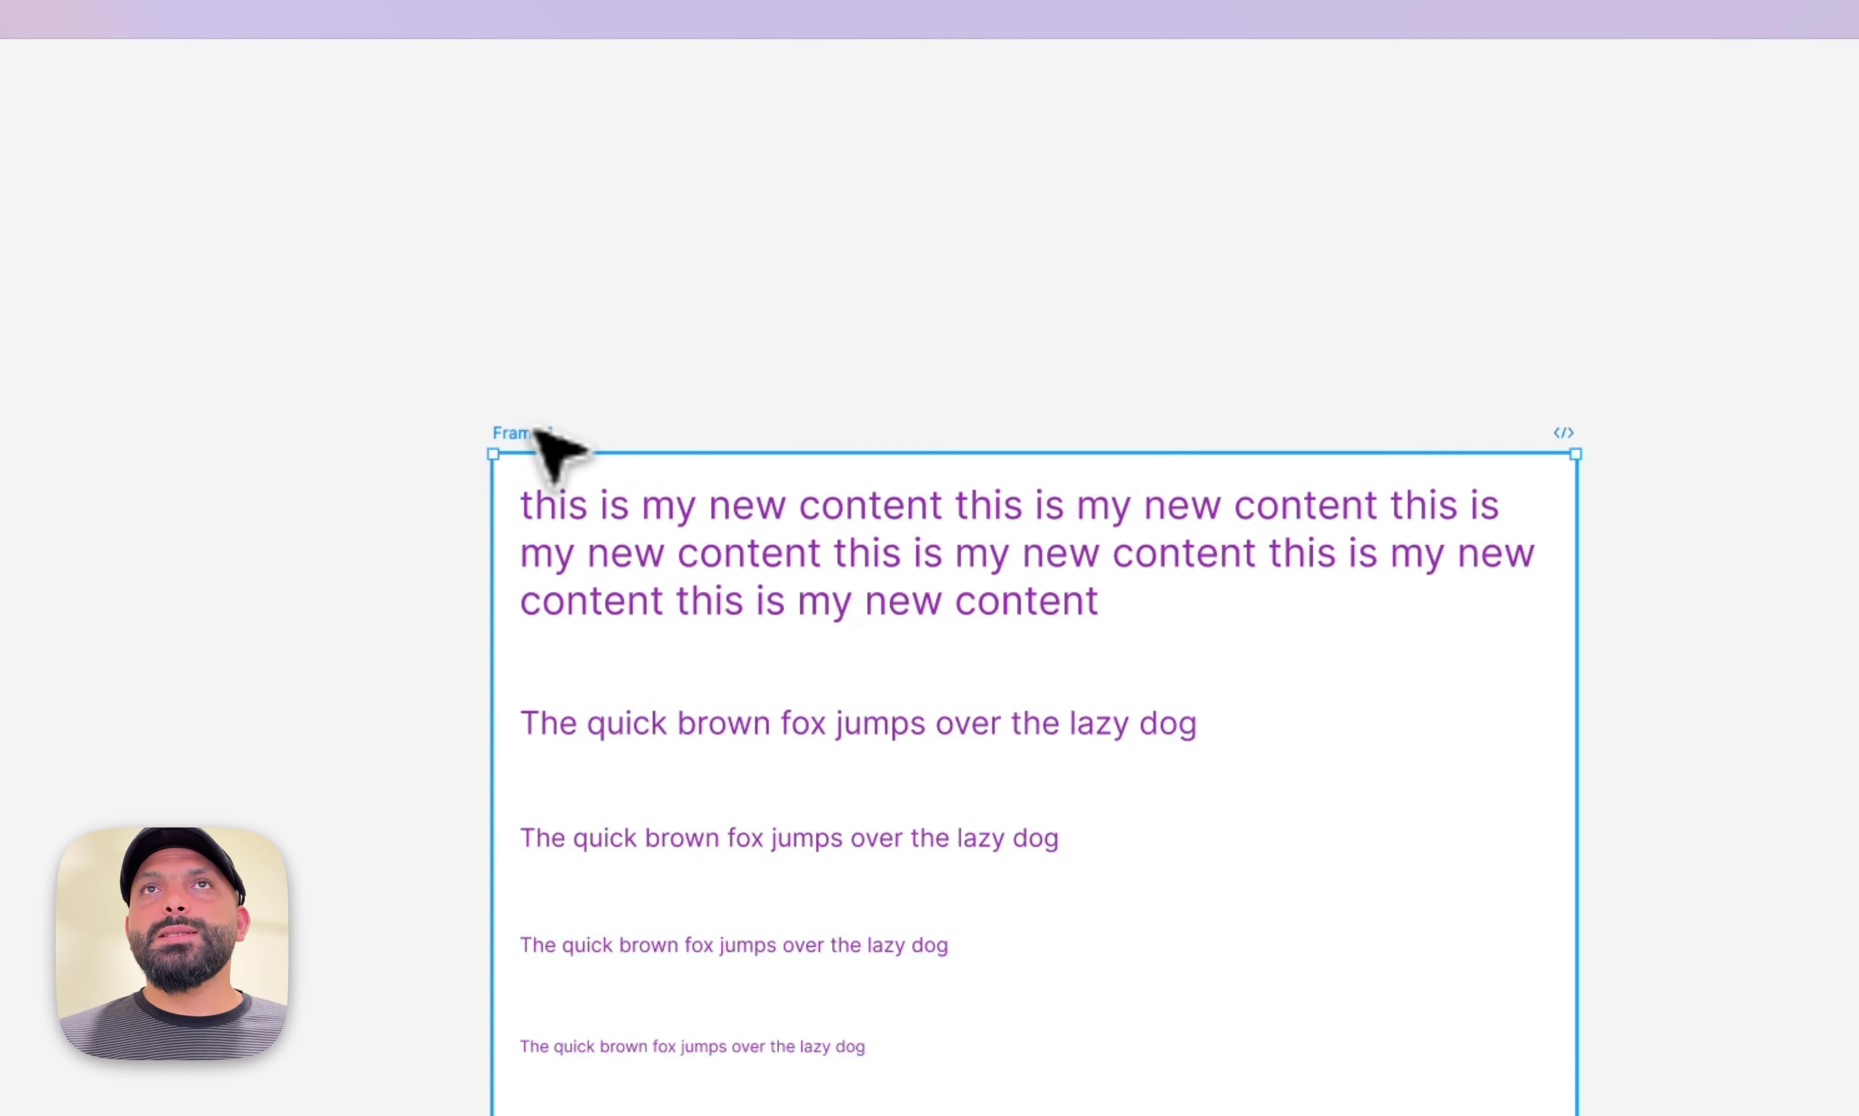
pyautogui.moveTo(1577, 724); pyautogui.dragTo(1280, 667)
pyautogui.moveTo(616, 521); pyautogui.dragTo(346, 528)
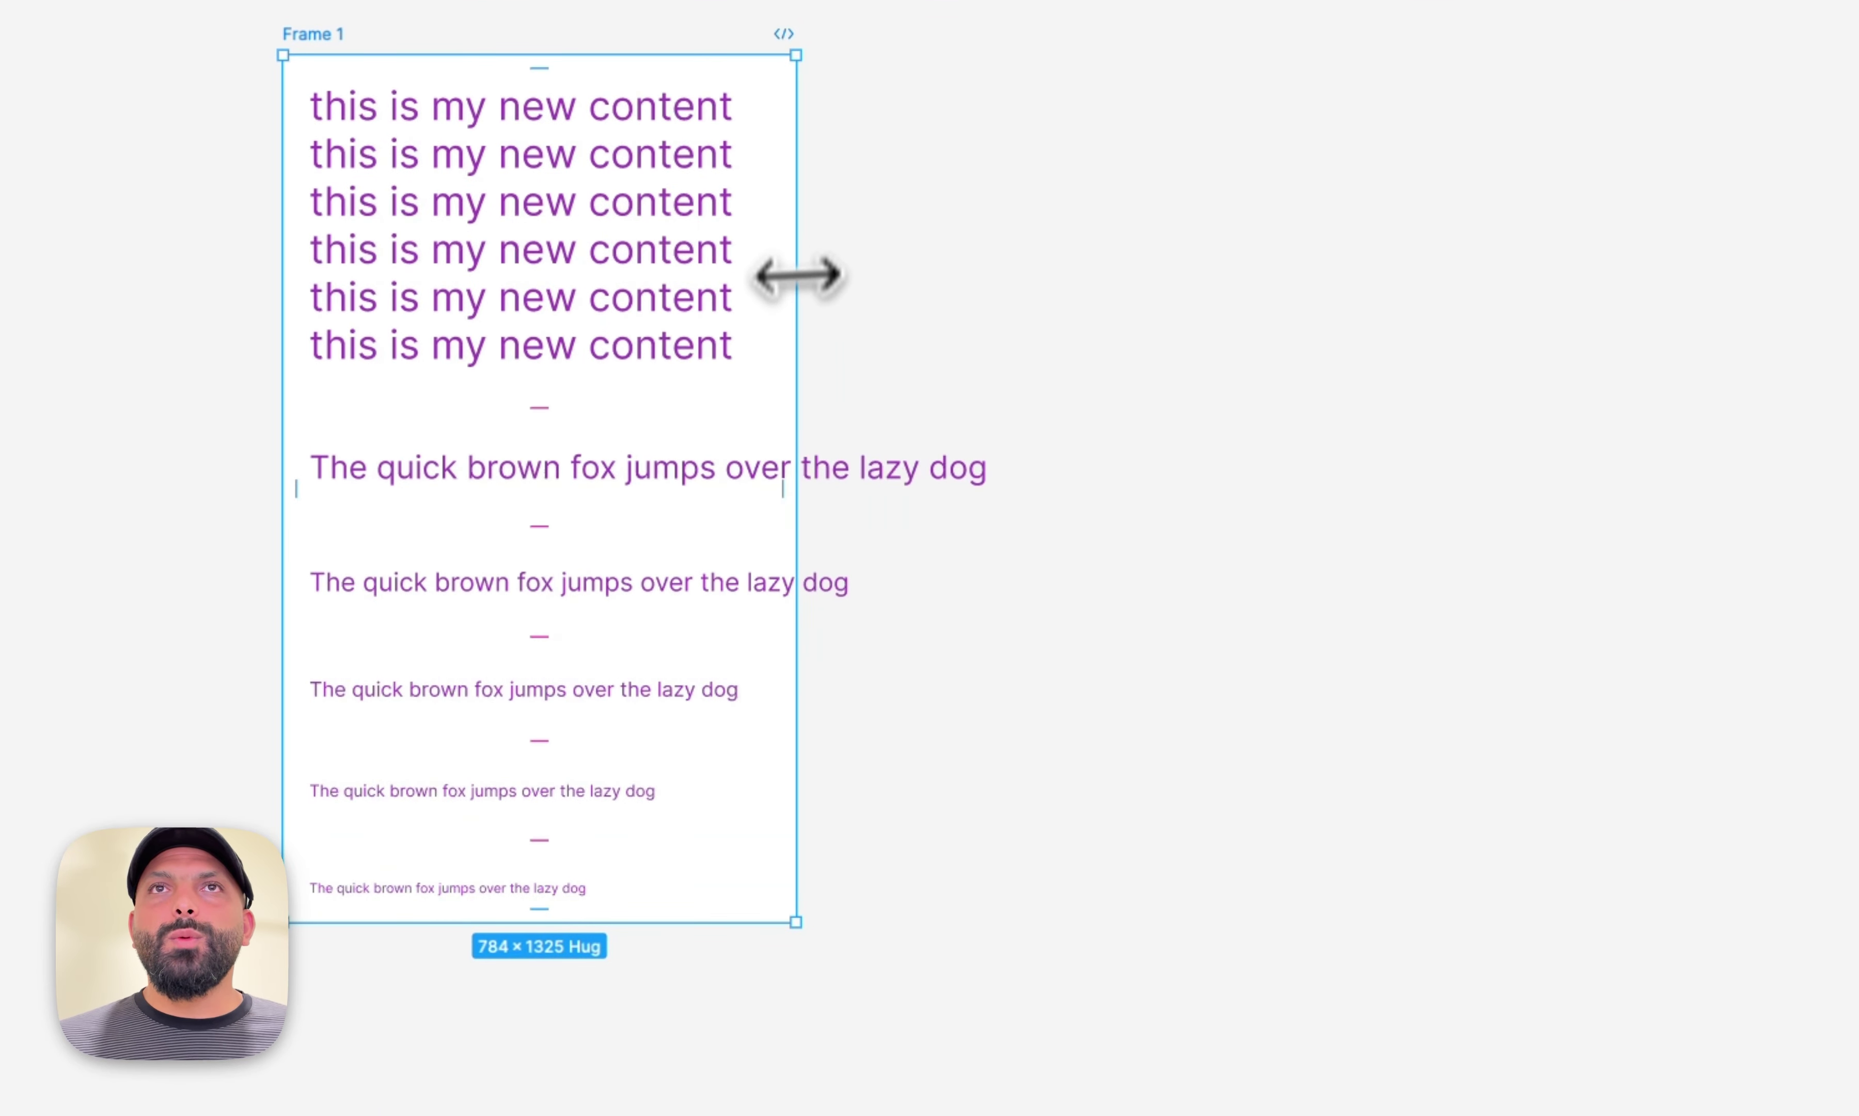
# Set the width of the H2 new, H3 new, H4 new, H5 new and H6 new instances in Frame 1 to Fill container.
pyautogui.click(772, 472)
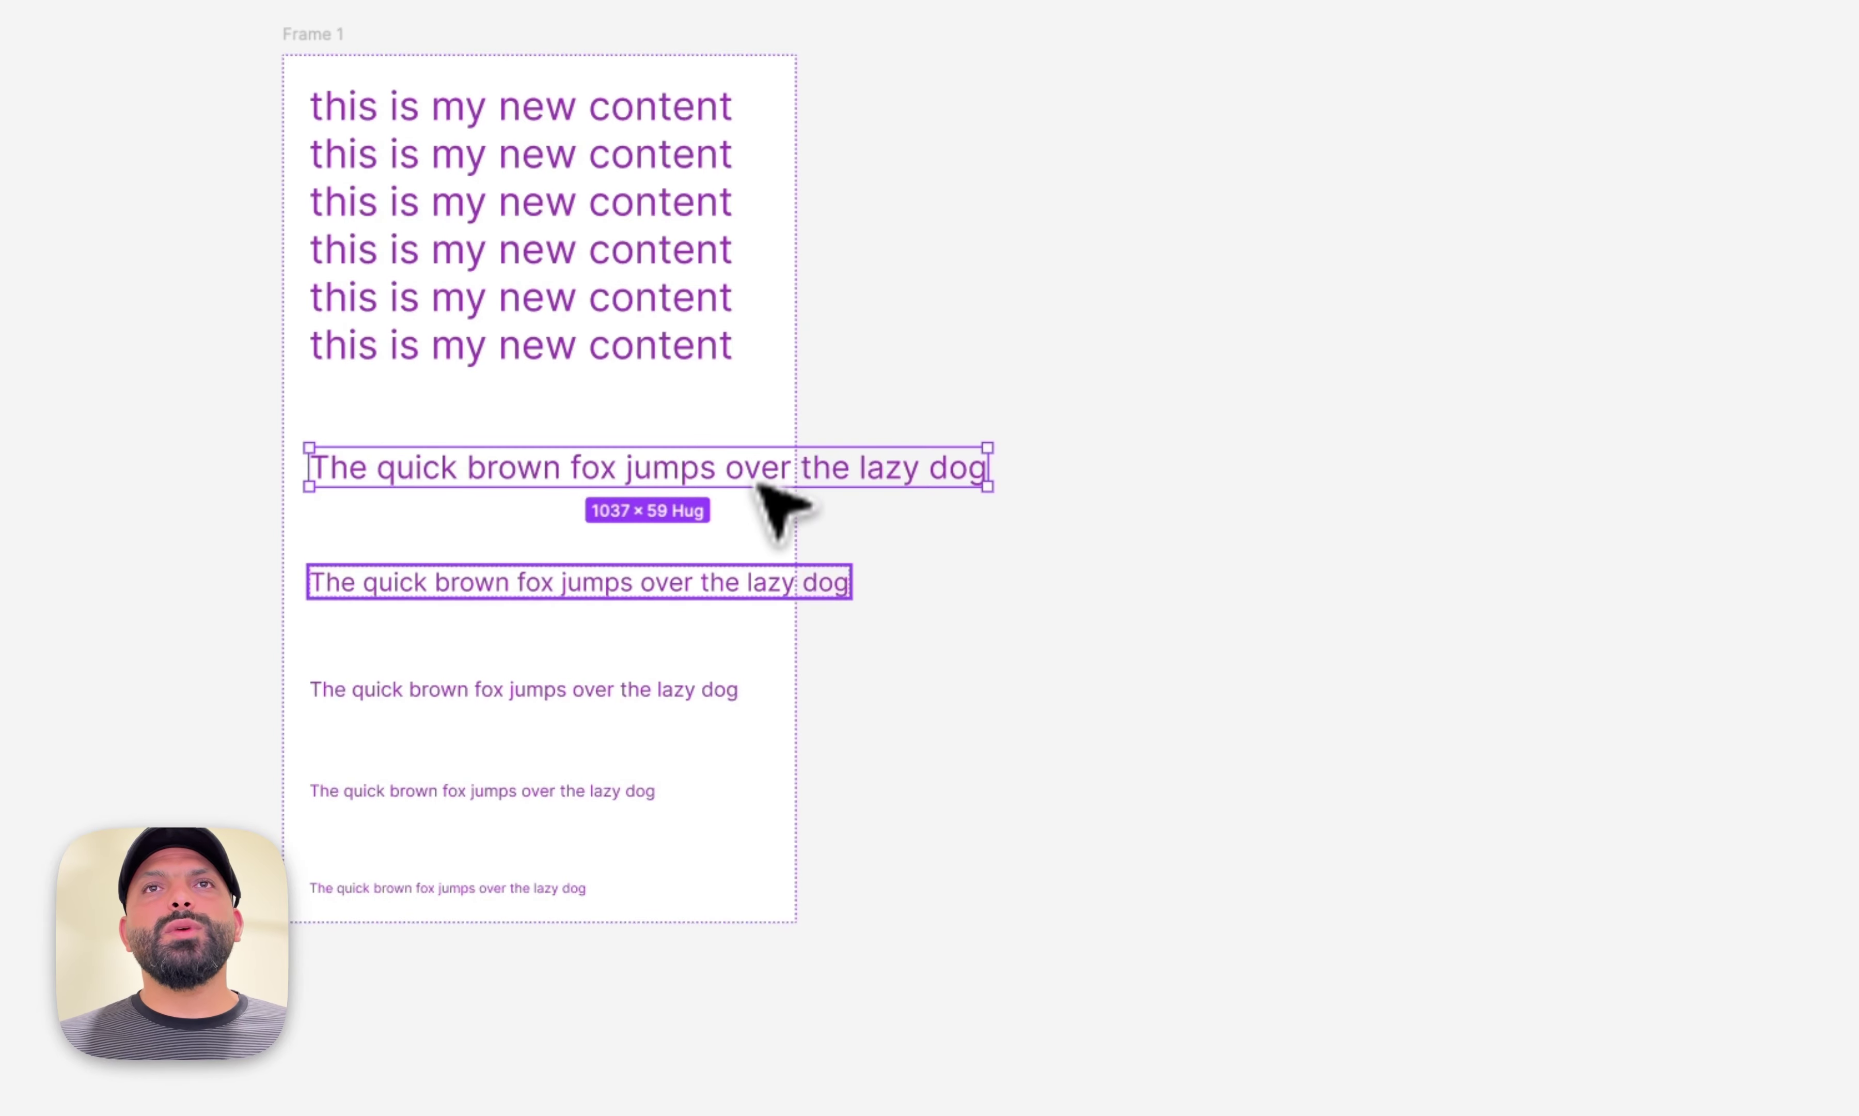
pyautogui.keyDown('shift'); pyautogui.click(764, 582); pyautogui.keyUp('shift')
pyautogui.keyDown('shift'); pyautogui.click(721, 689); pyautogui.keyUp('shift')
pyautogui.keyDown('shift'); pyautogui.click(650, 789); pyautogui.keyUp('shift')
pyautogui.keyDown('shift'); pyautogui.click(584, 887); pyautogui.keyUp('shift')
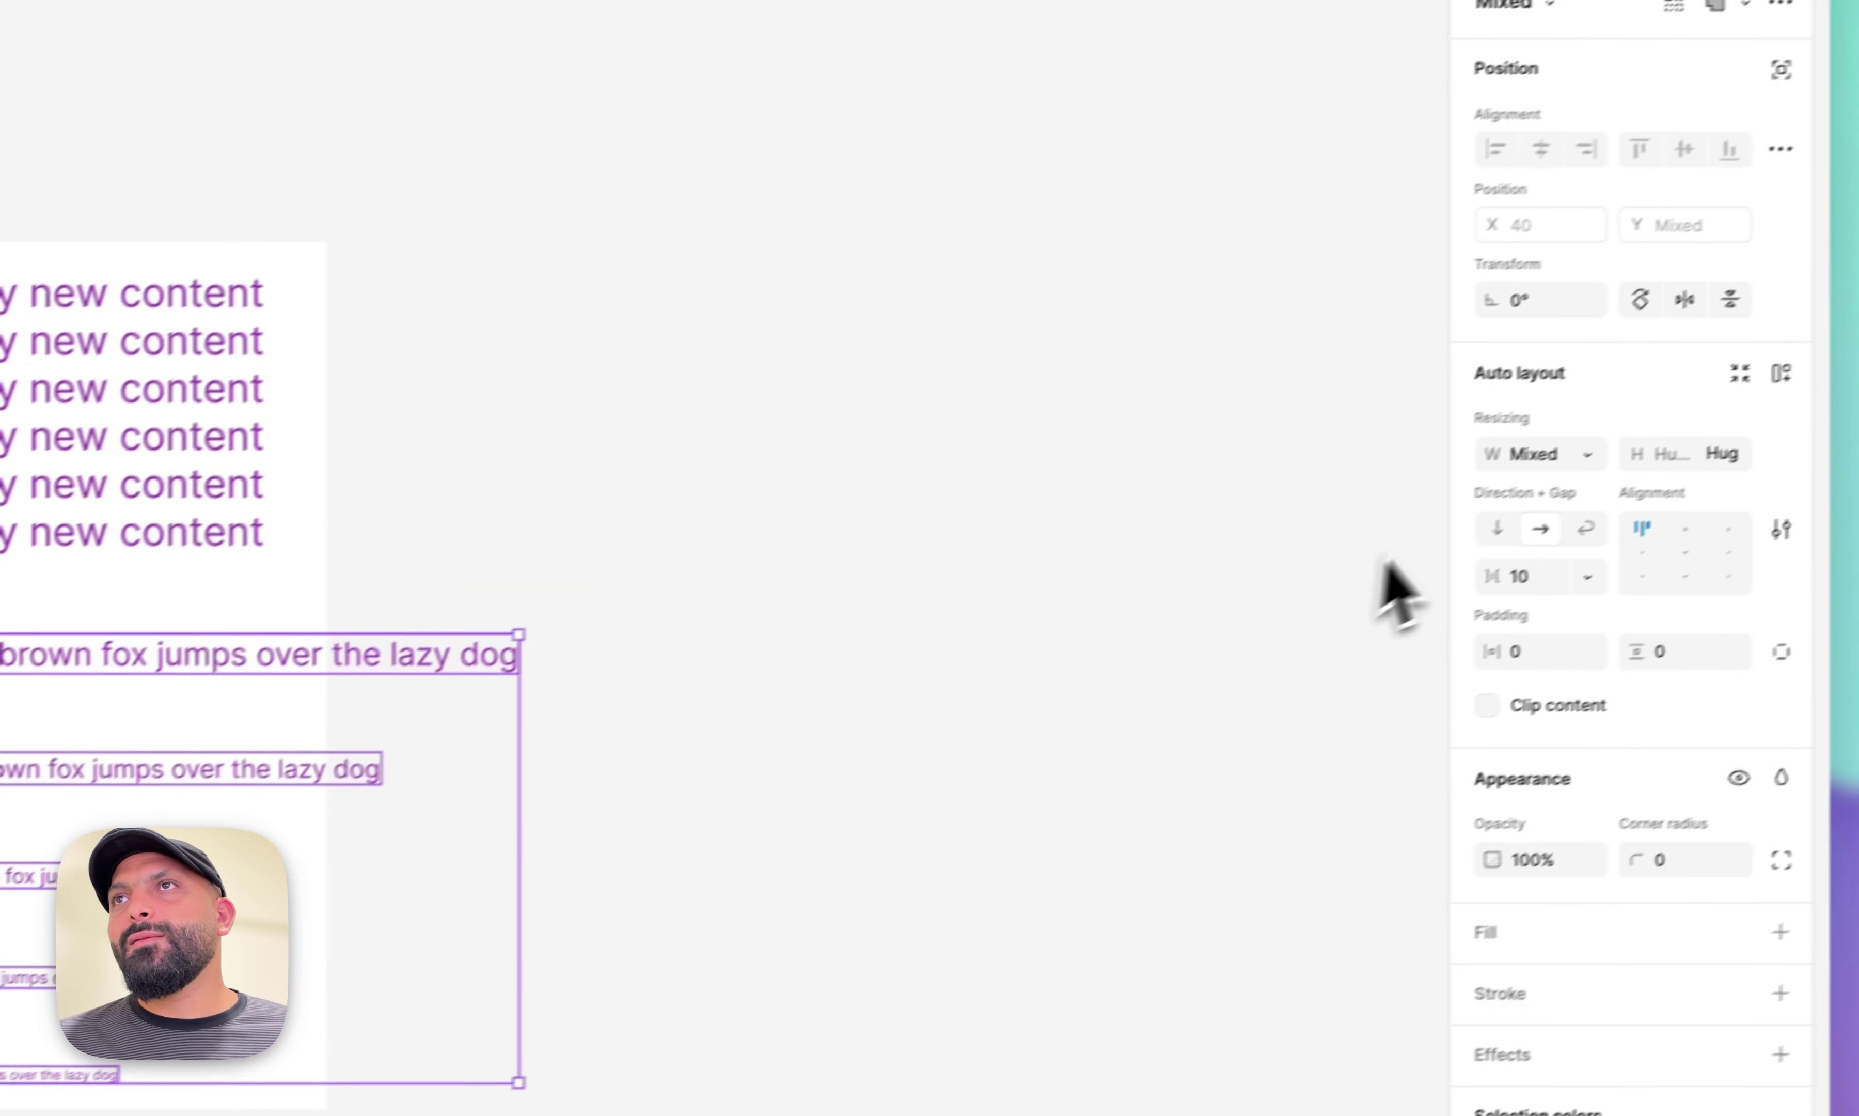
pyautogui.click(1523, 453)
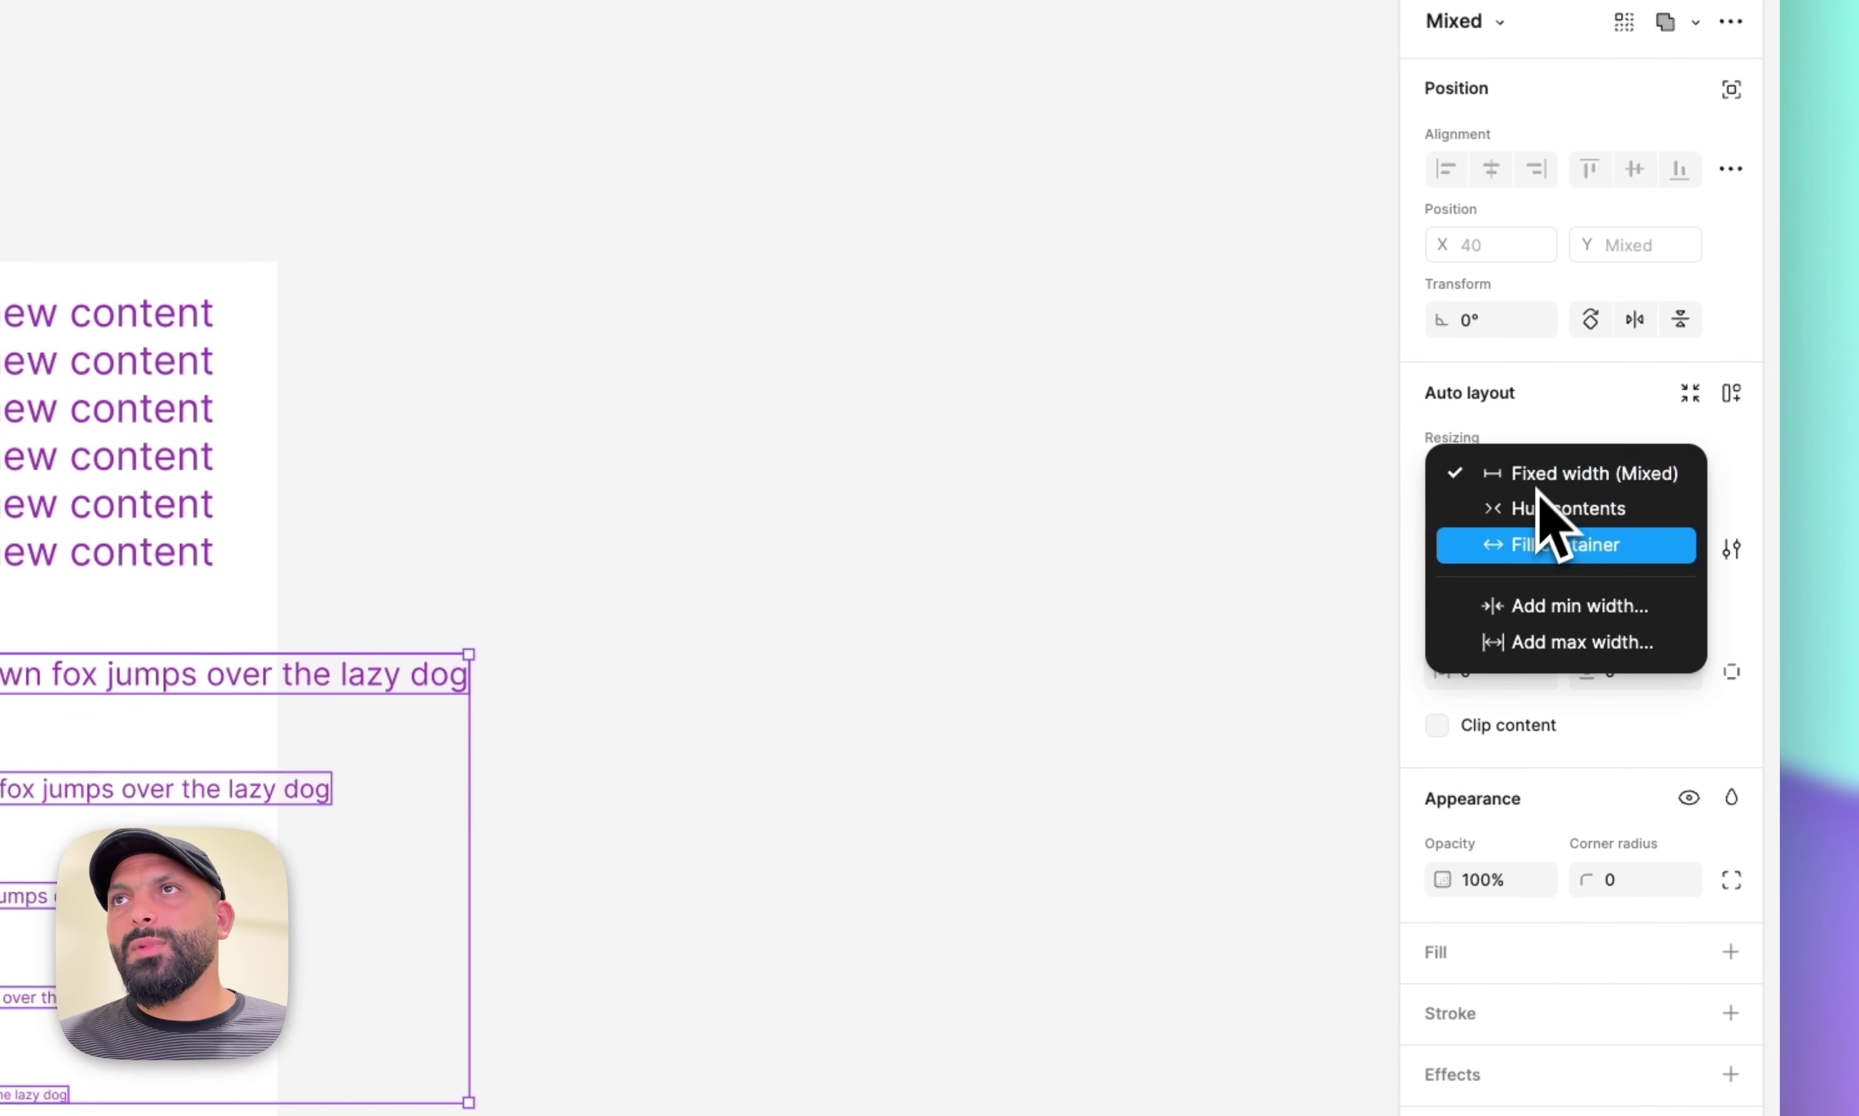
pyautogui.click(1557, 543)
pyautogui.click(475, 916)
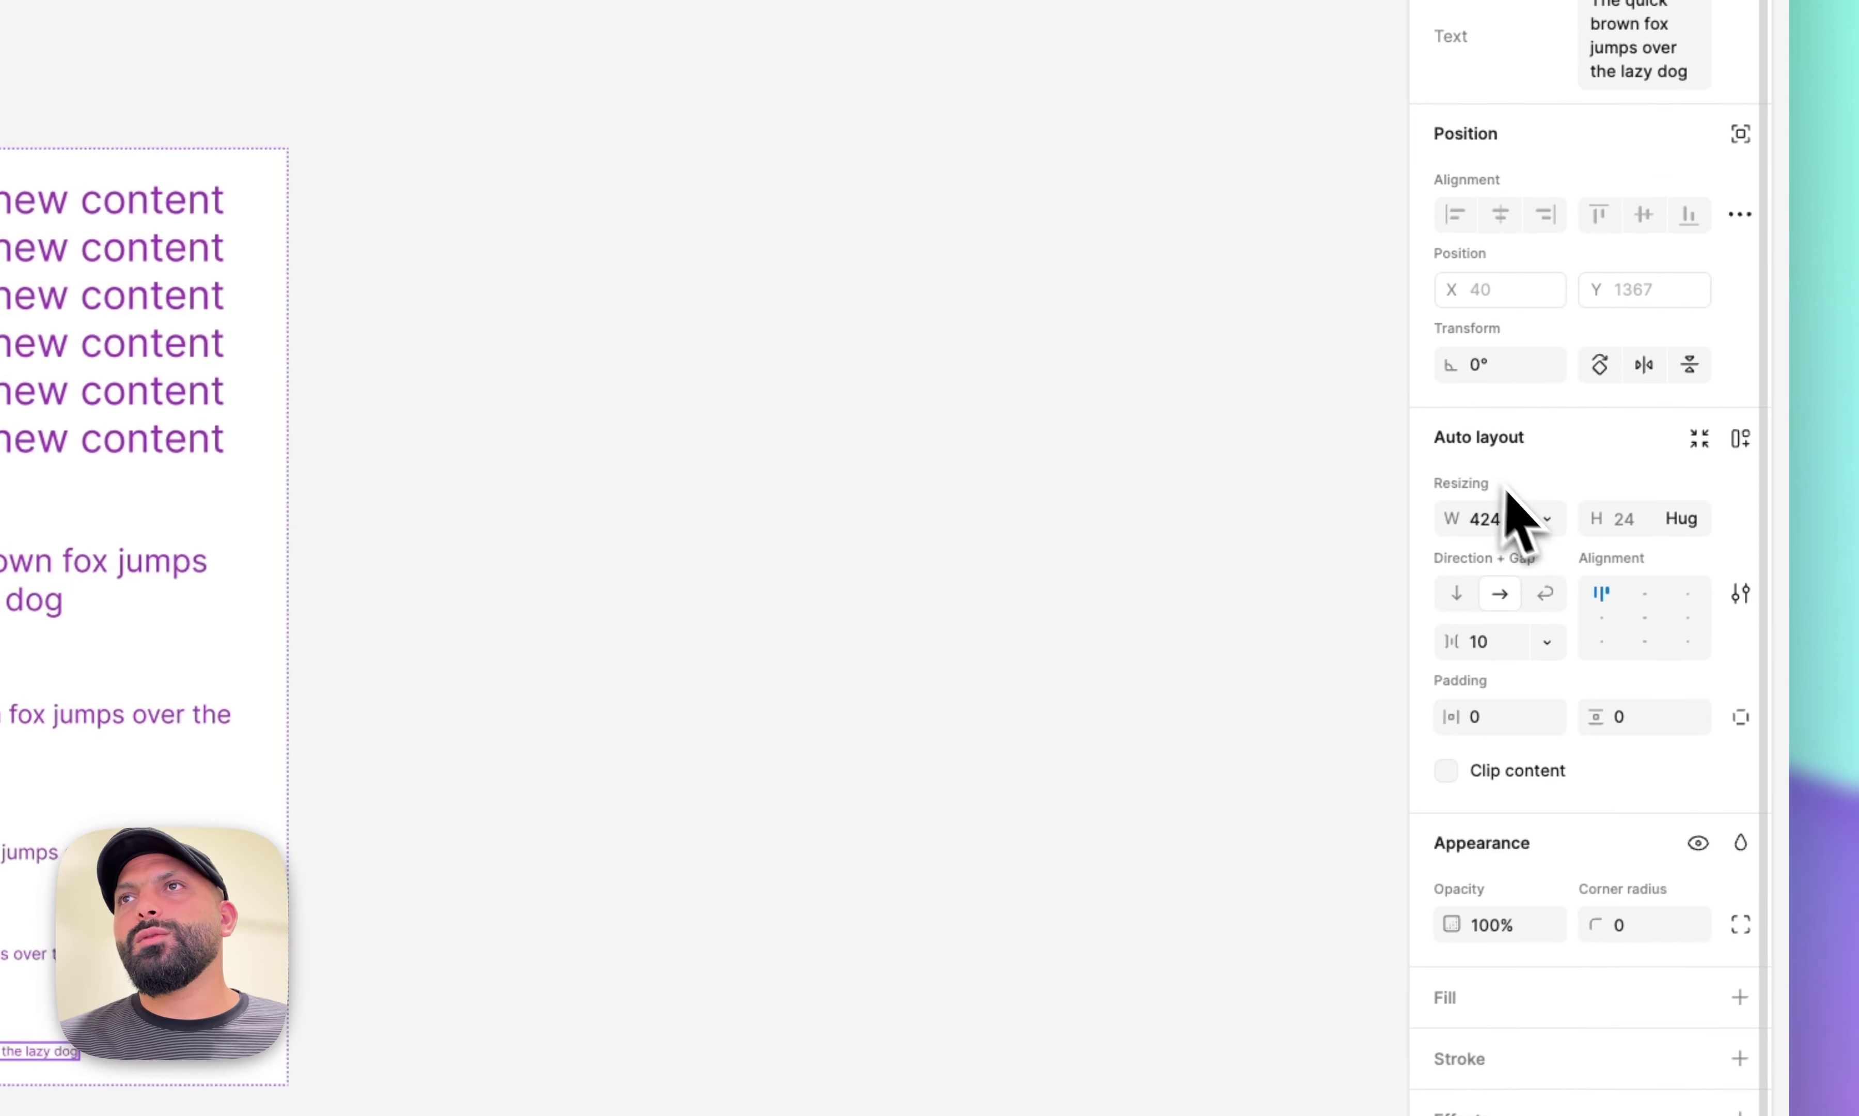
pyautogui.click(1598, 478)
pyautogui.click(1551, 594)
pyautogui.click(948, 556)
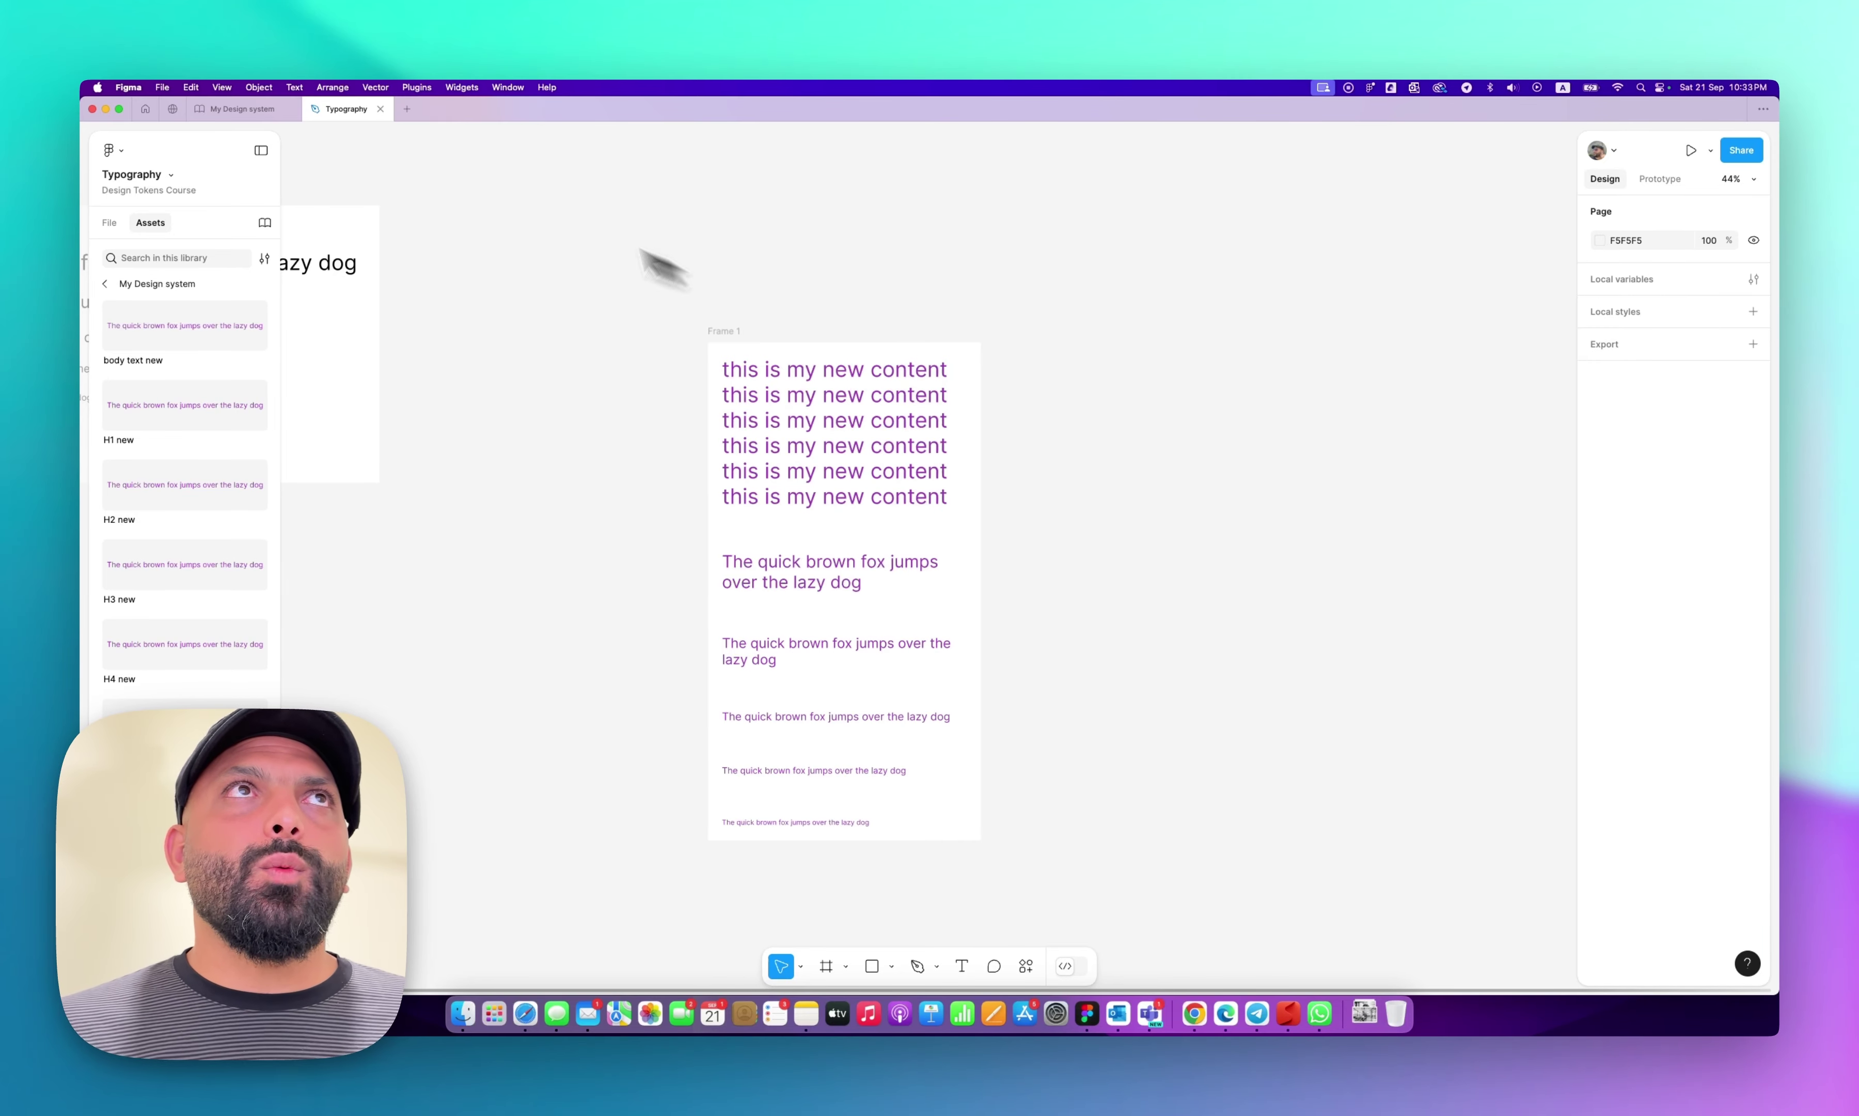
# In the My Design system file, change the font of the H1 new through H4 new text layers to Whyte Inktrap.
pyautogui.click(245, 123)
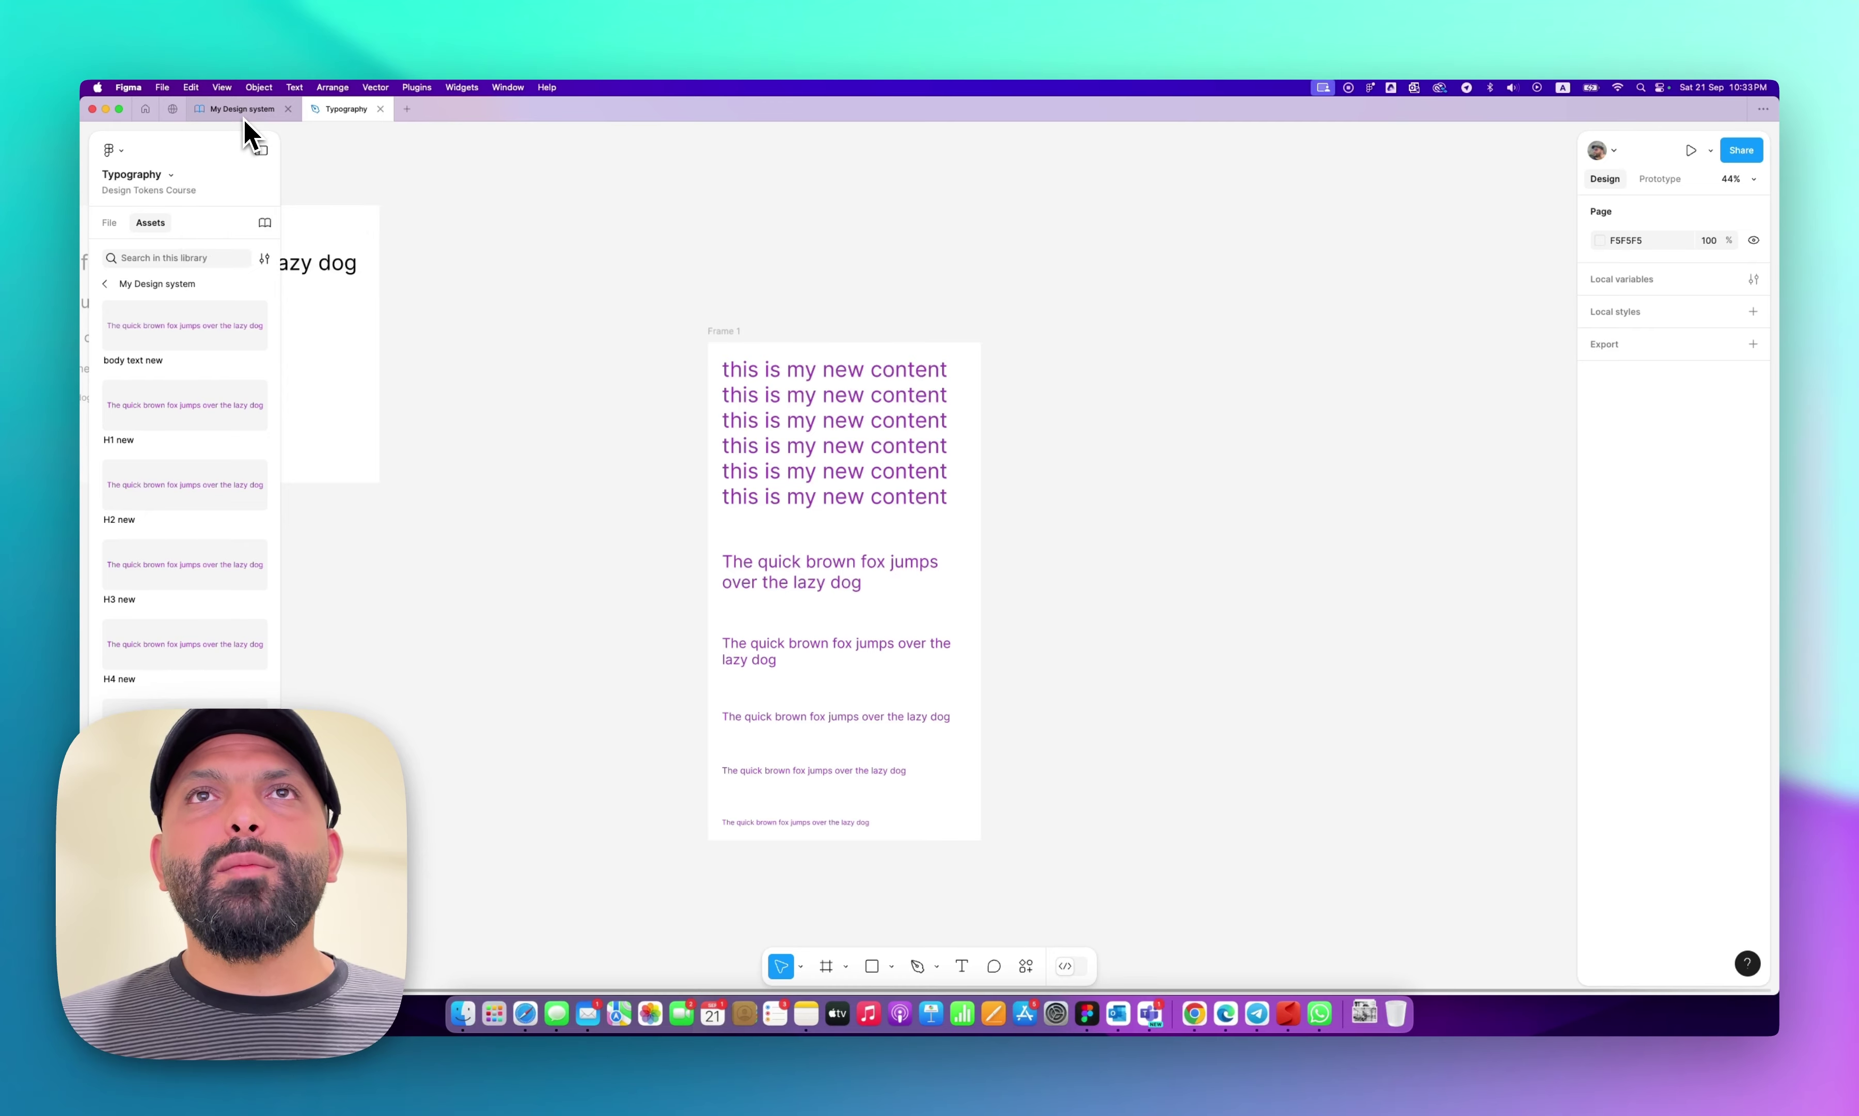
pyautogui.click(657, 221)
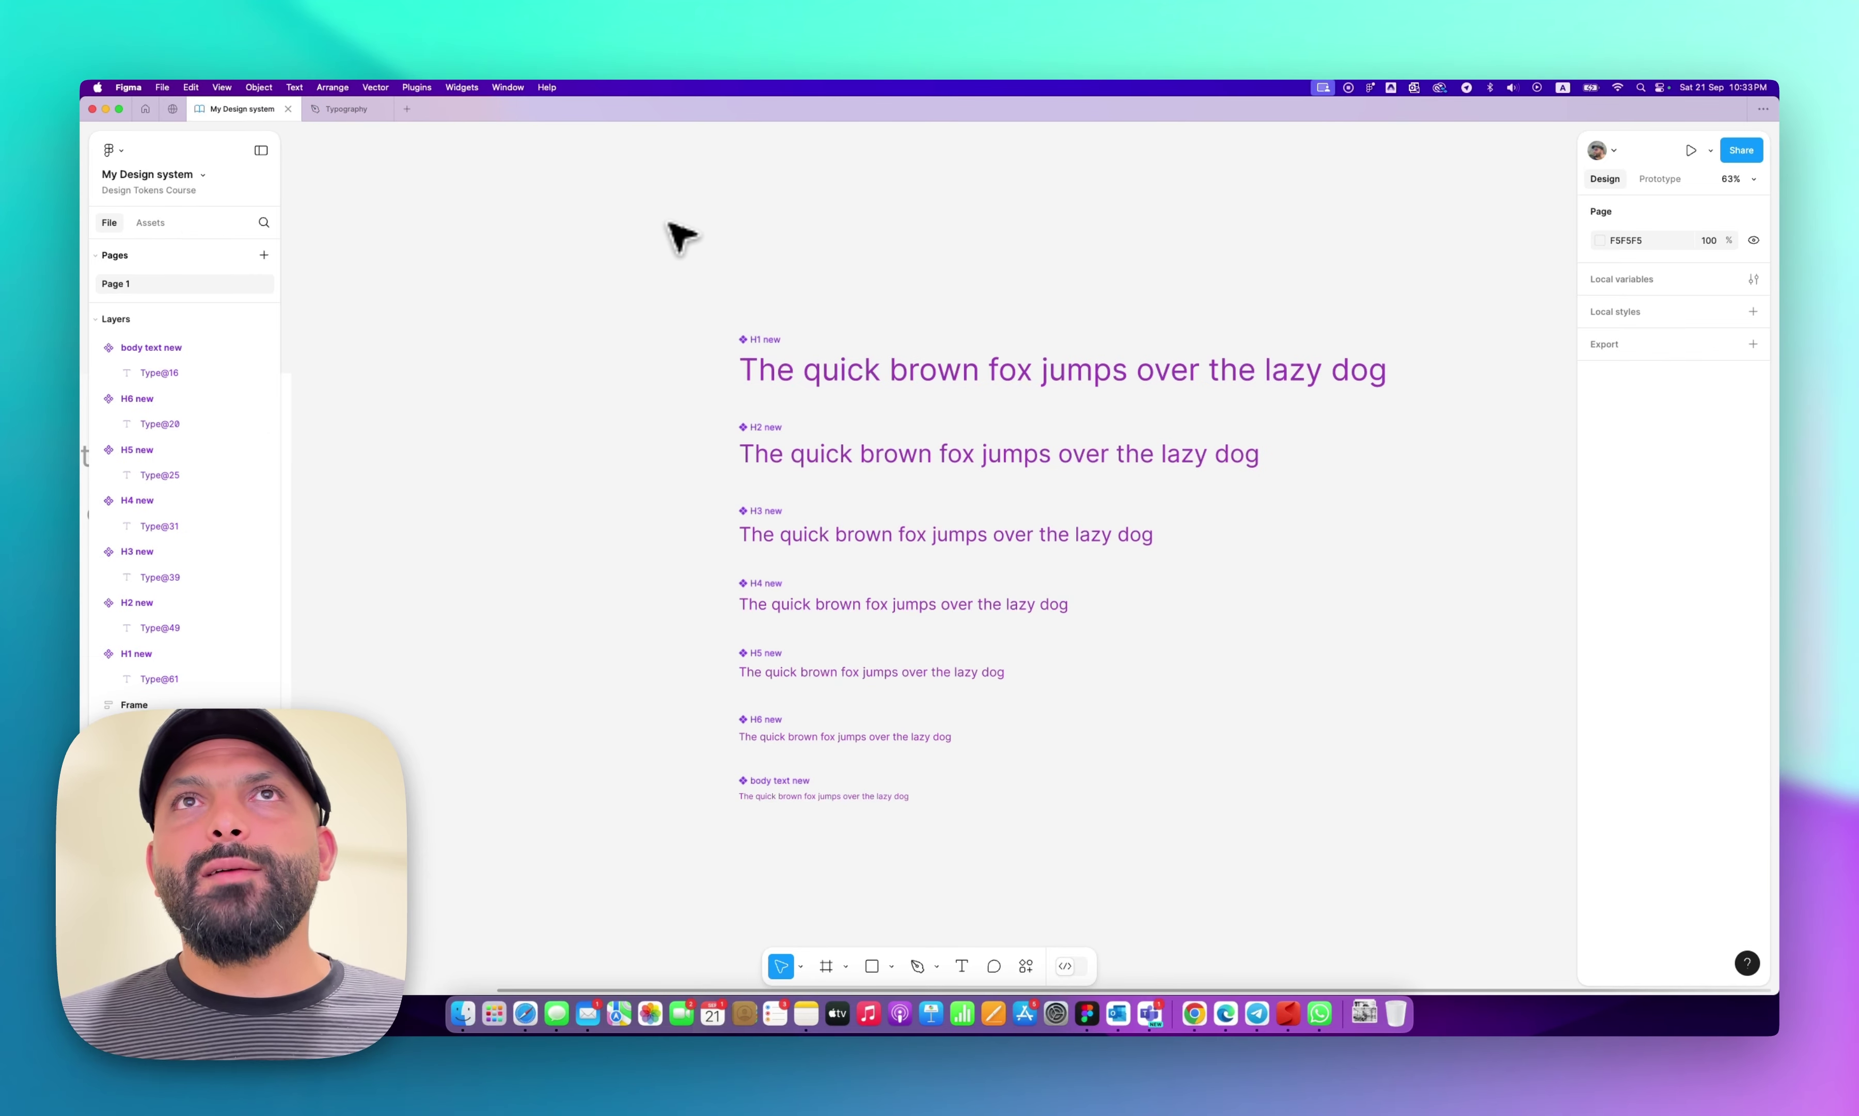
pyautogui.doubleClick(964, 378)
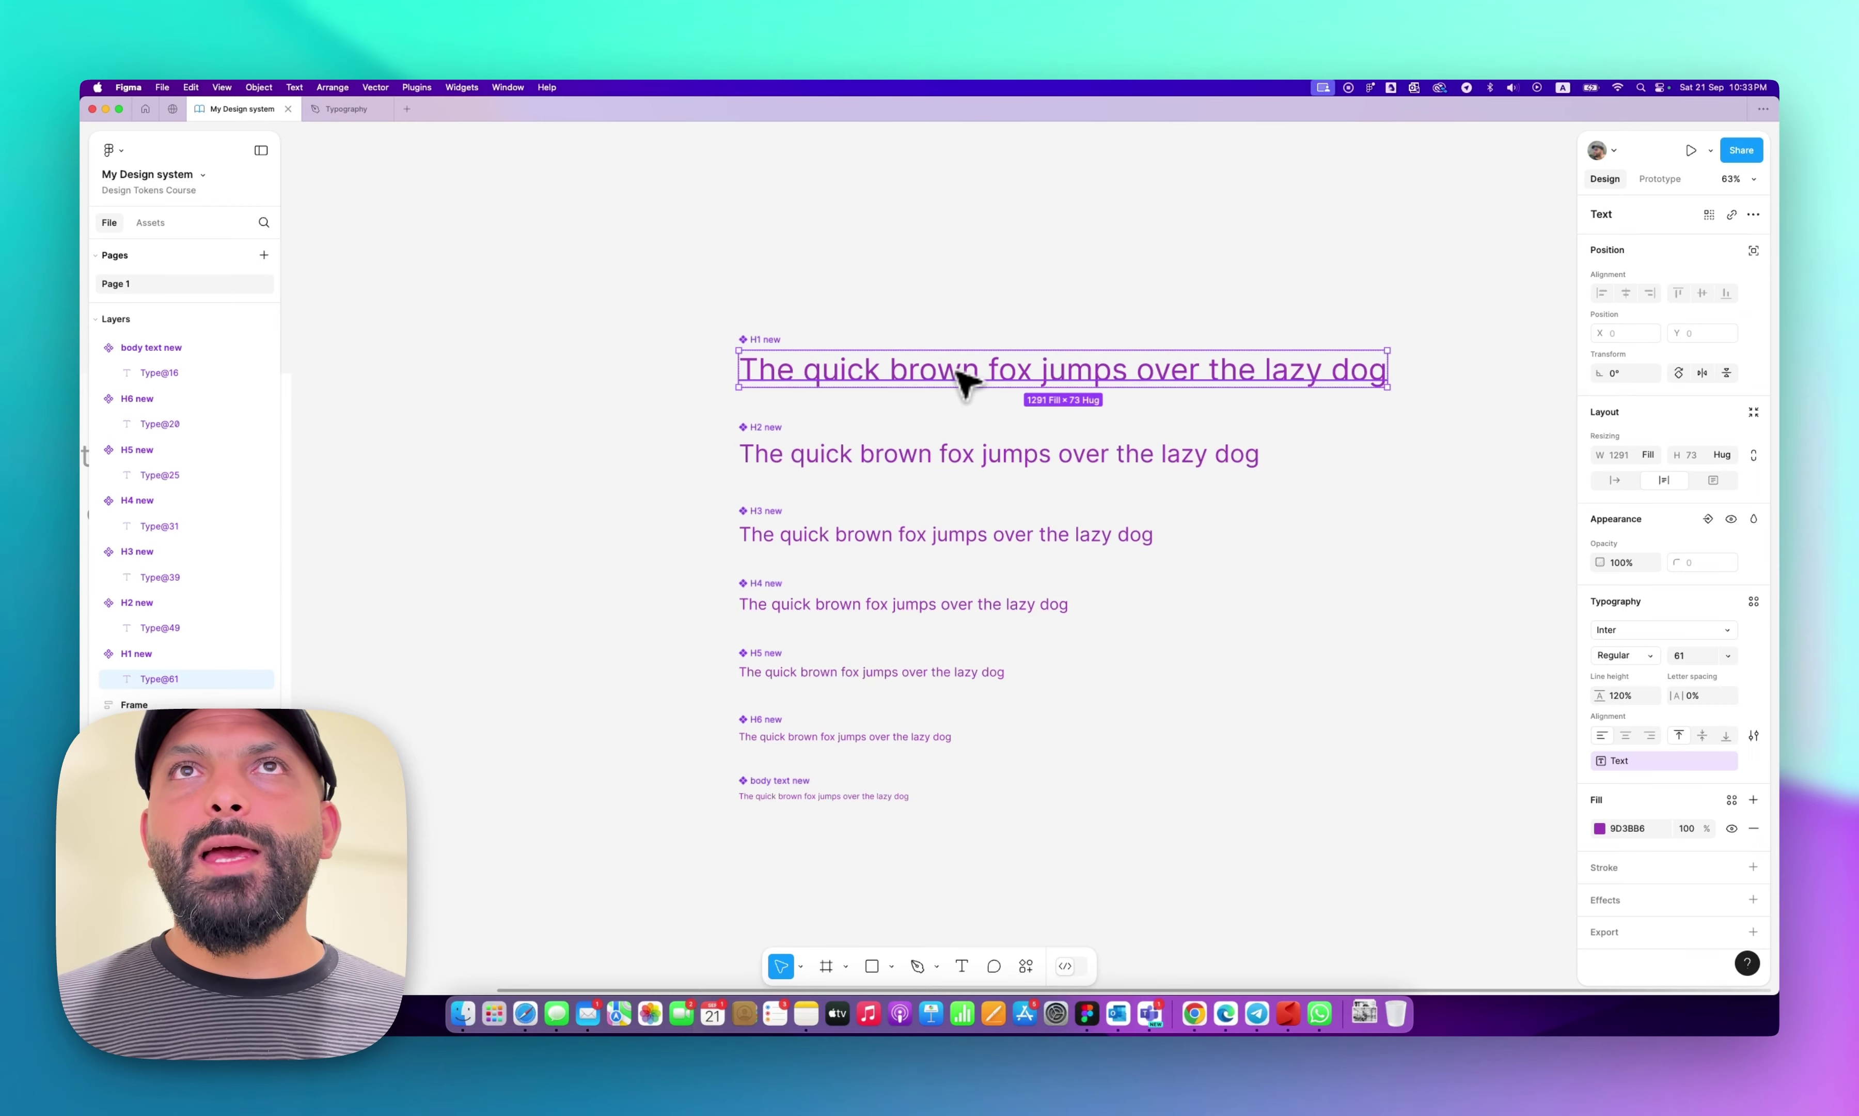
pyautogui.keyDown('shift'); pyautogui.click(974, 460); pyautogui.keyUp('shift')
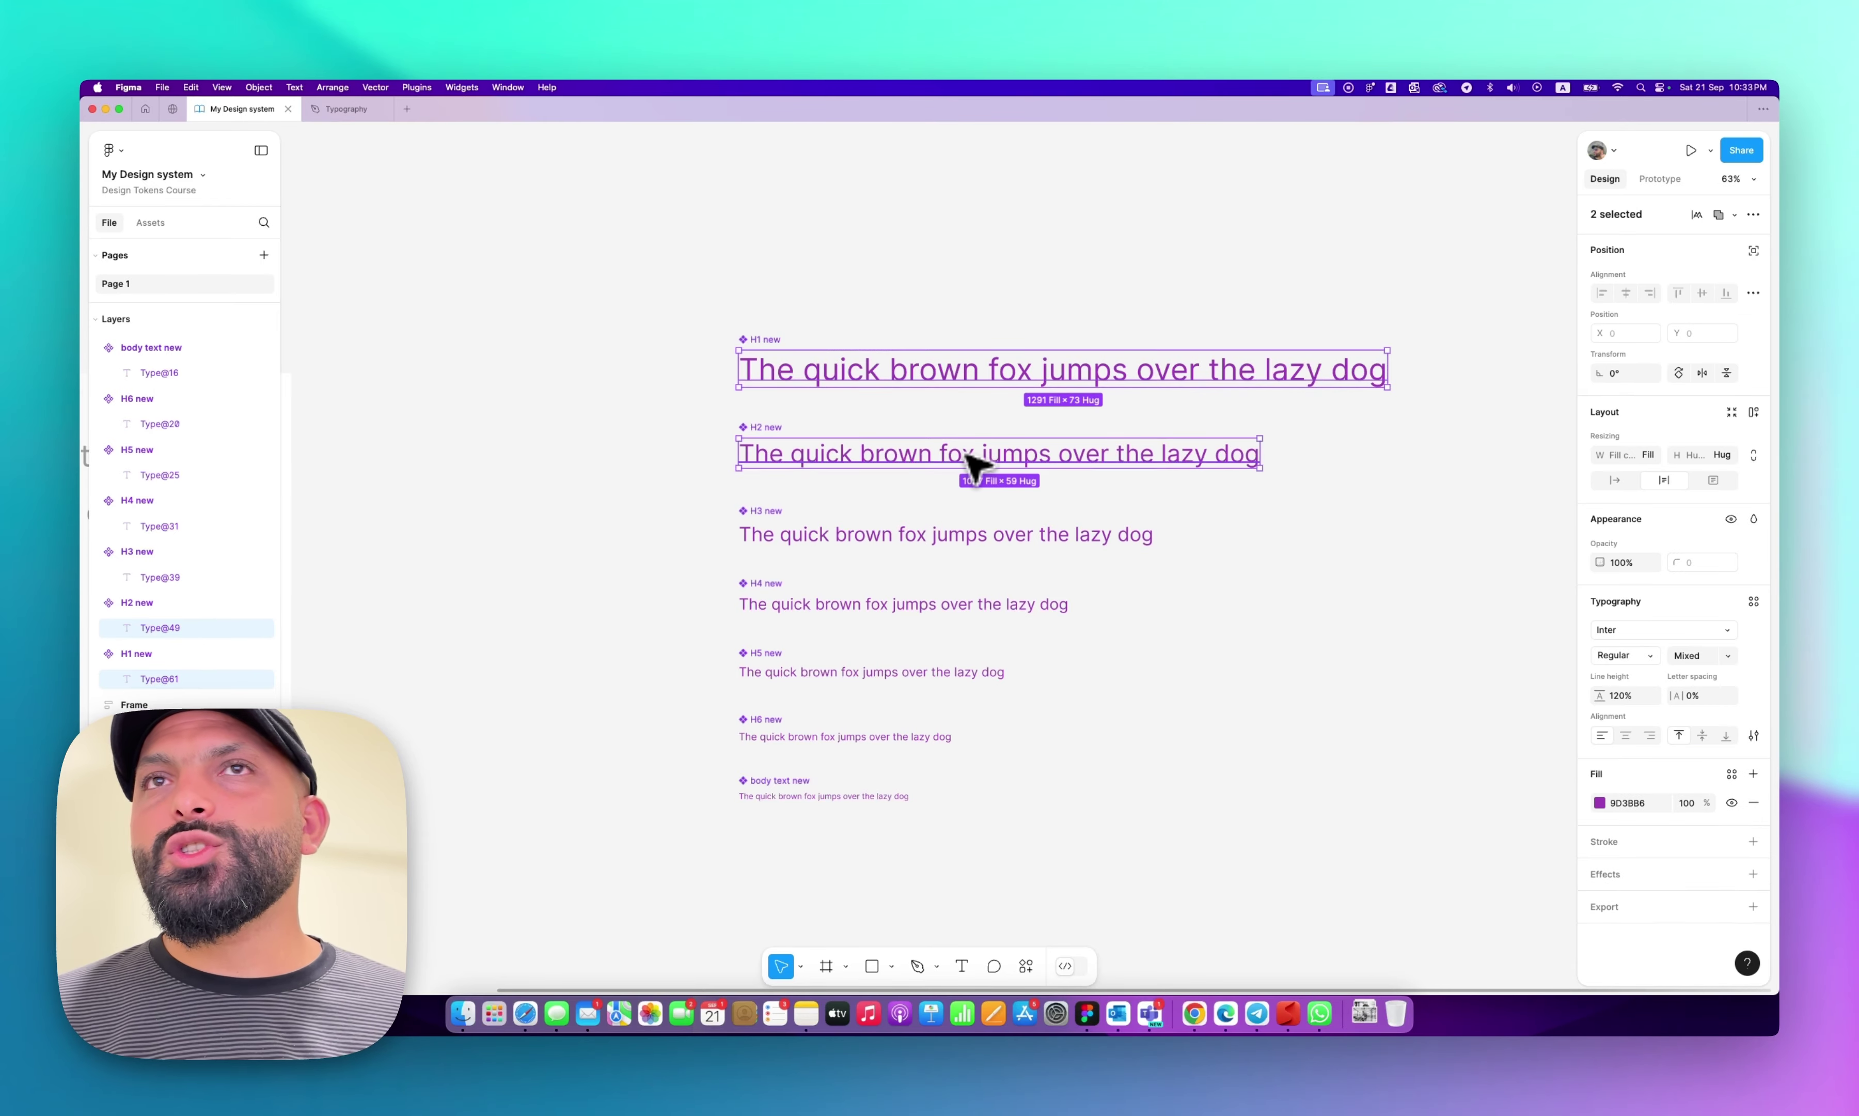
pyautogui.keyDown('shift'); pyautogui.click(984, 538); pyautogui.keyUp('shift')
pyautogui.click(1650, 635)
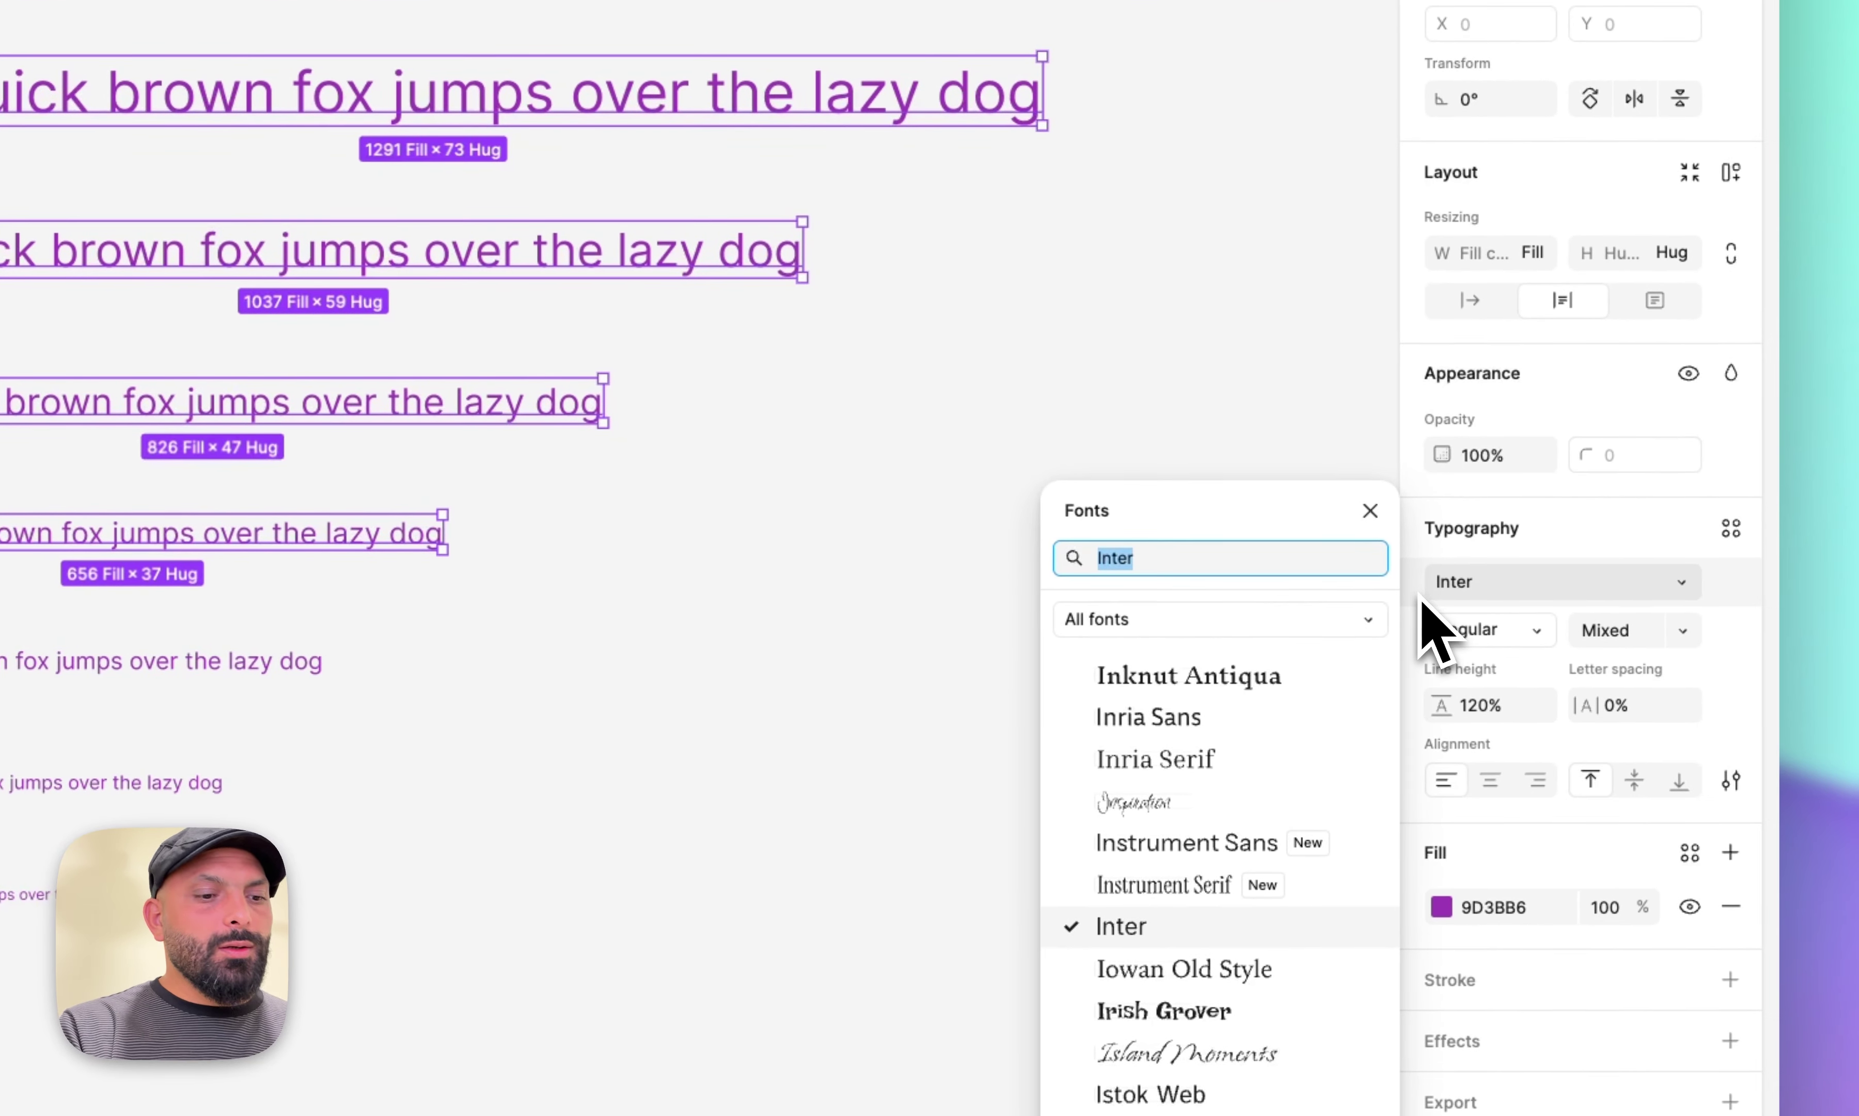
pyautogui.write('why')
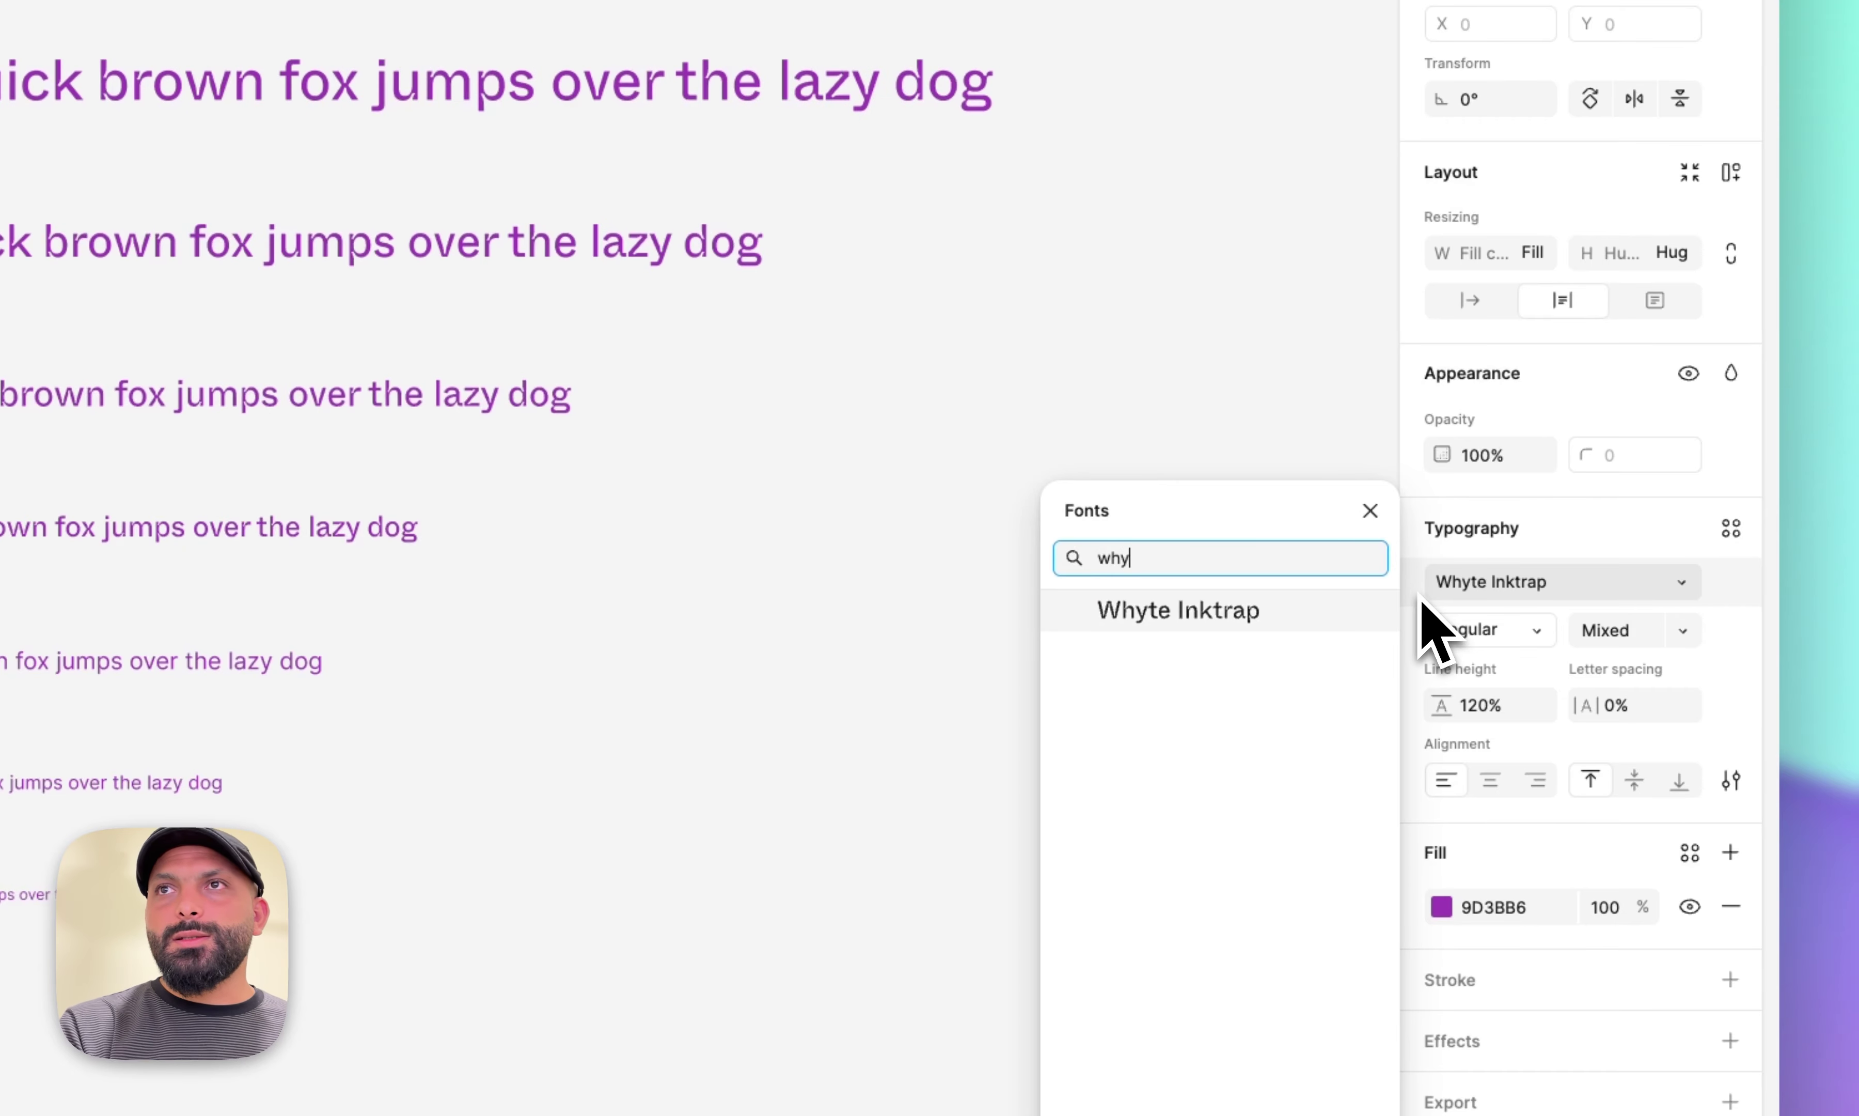
pyautogui.press('Return')
# Change the font of the H5 new, H6 new and body text new text layers to Whyte Inktrap.
pyautogui.click(272, 661)
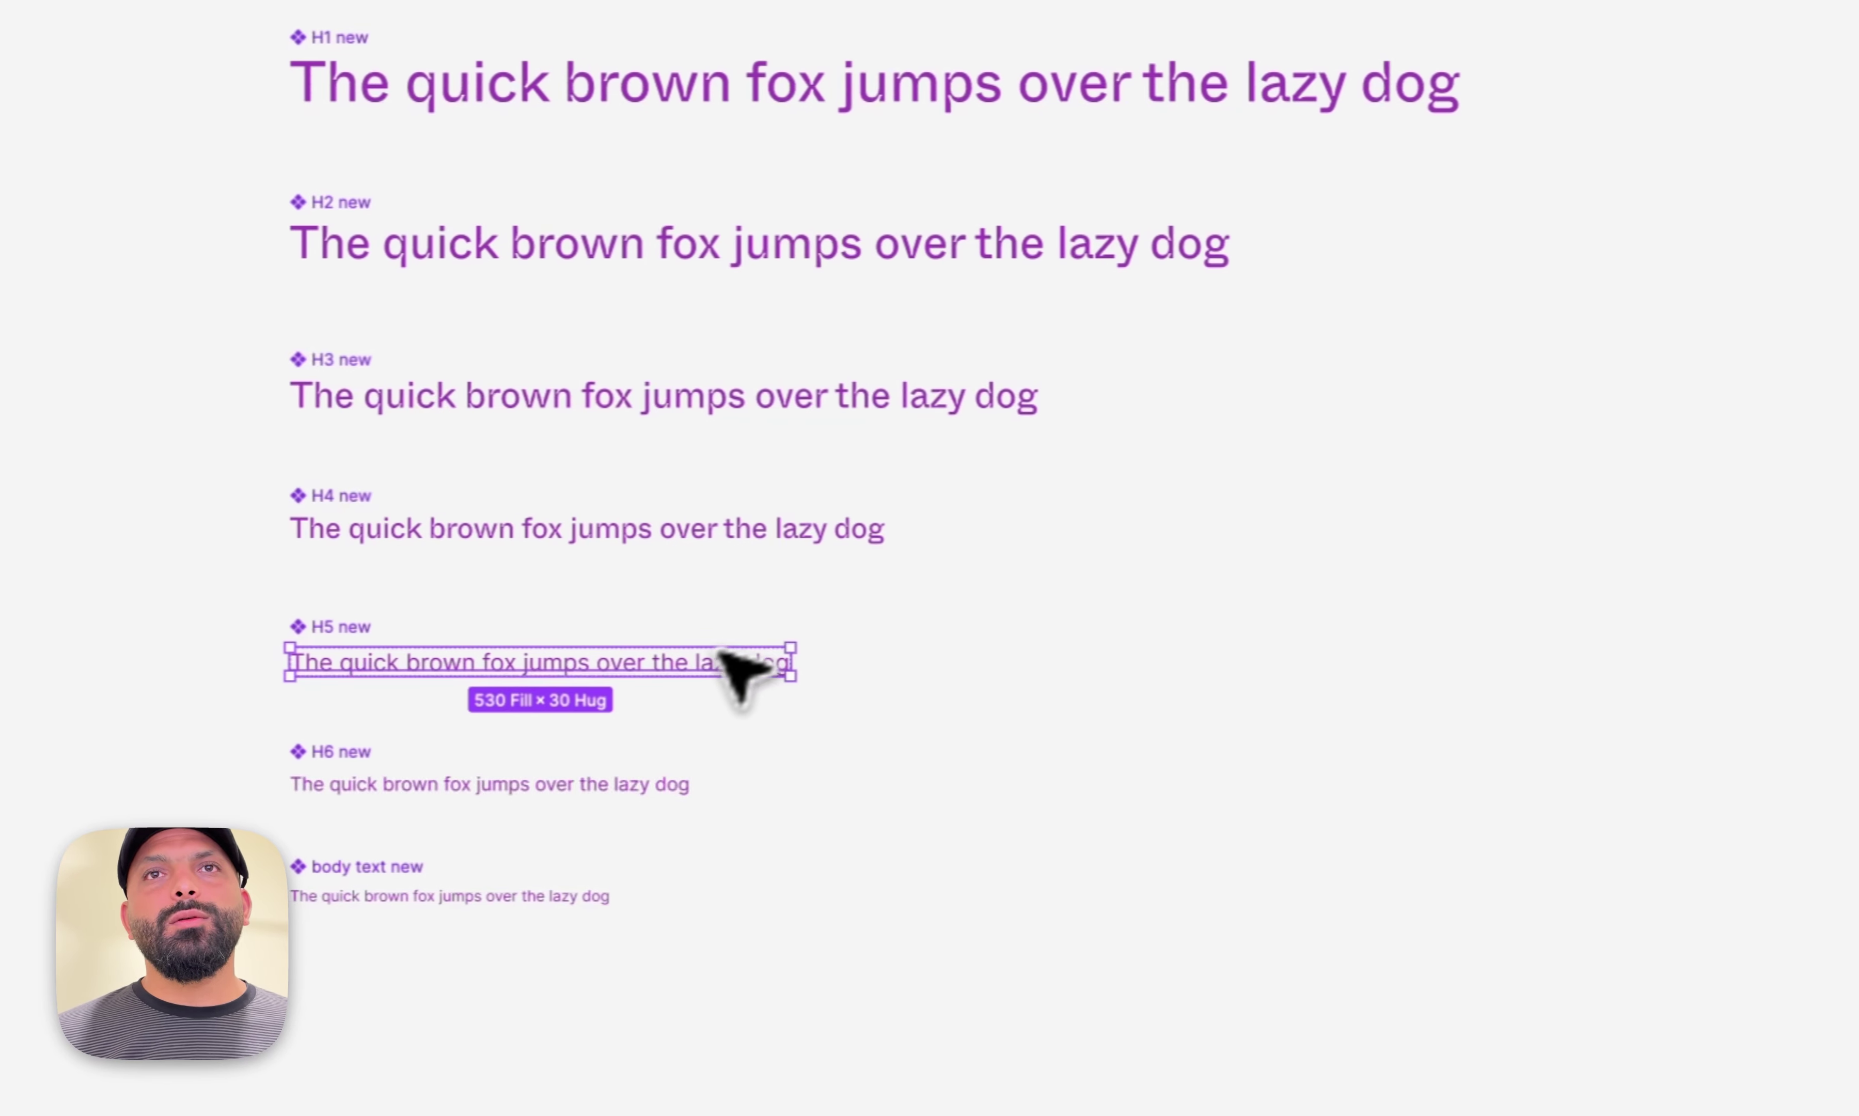
pyautogui.keyDown('shift'); pyautogui.click(208, 782); pyautogui.keyUp('shift')
pyautogui.keyDown('shift'); pyautogui.click(631, 894); pyautogui.keyUp('shift')
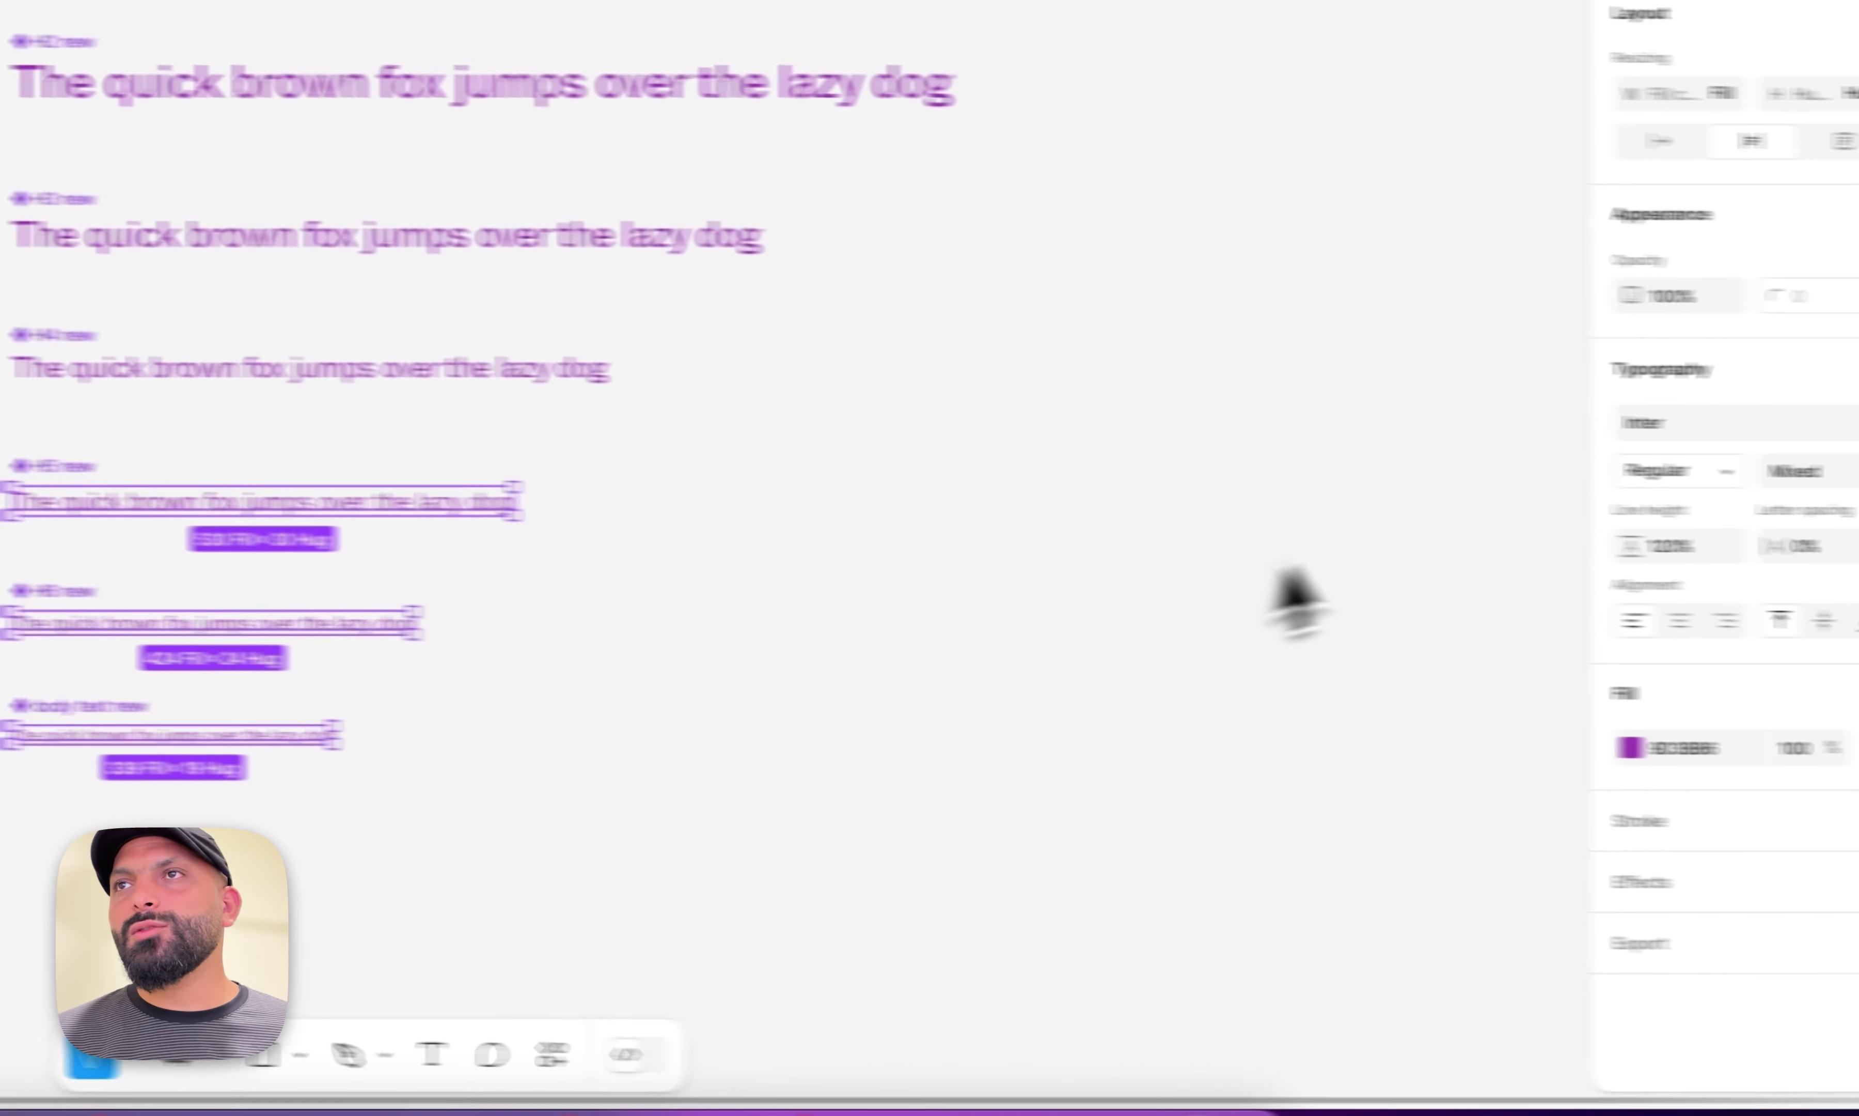
pyautogui.click(1707, 422)
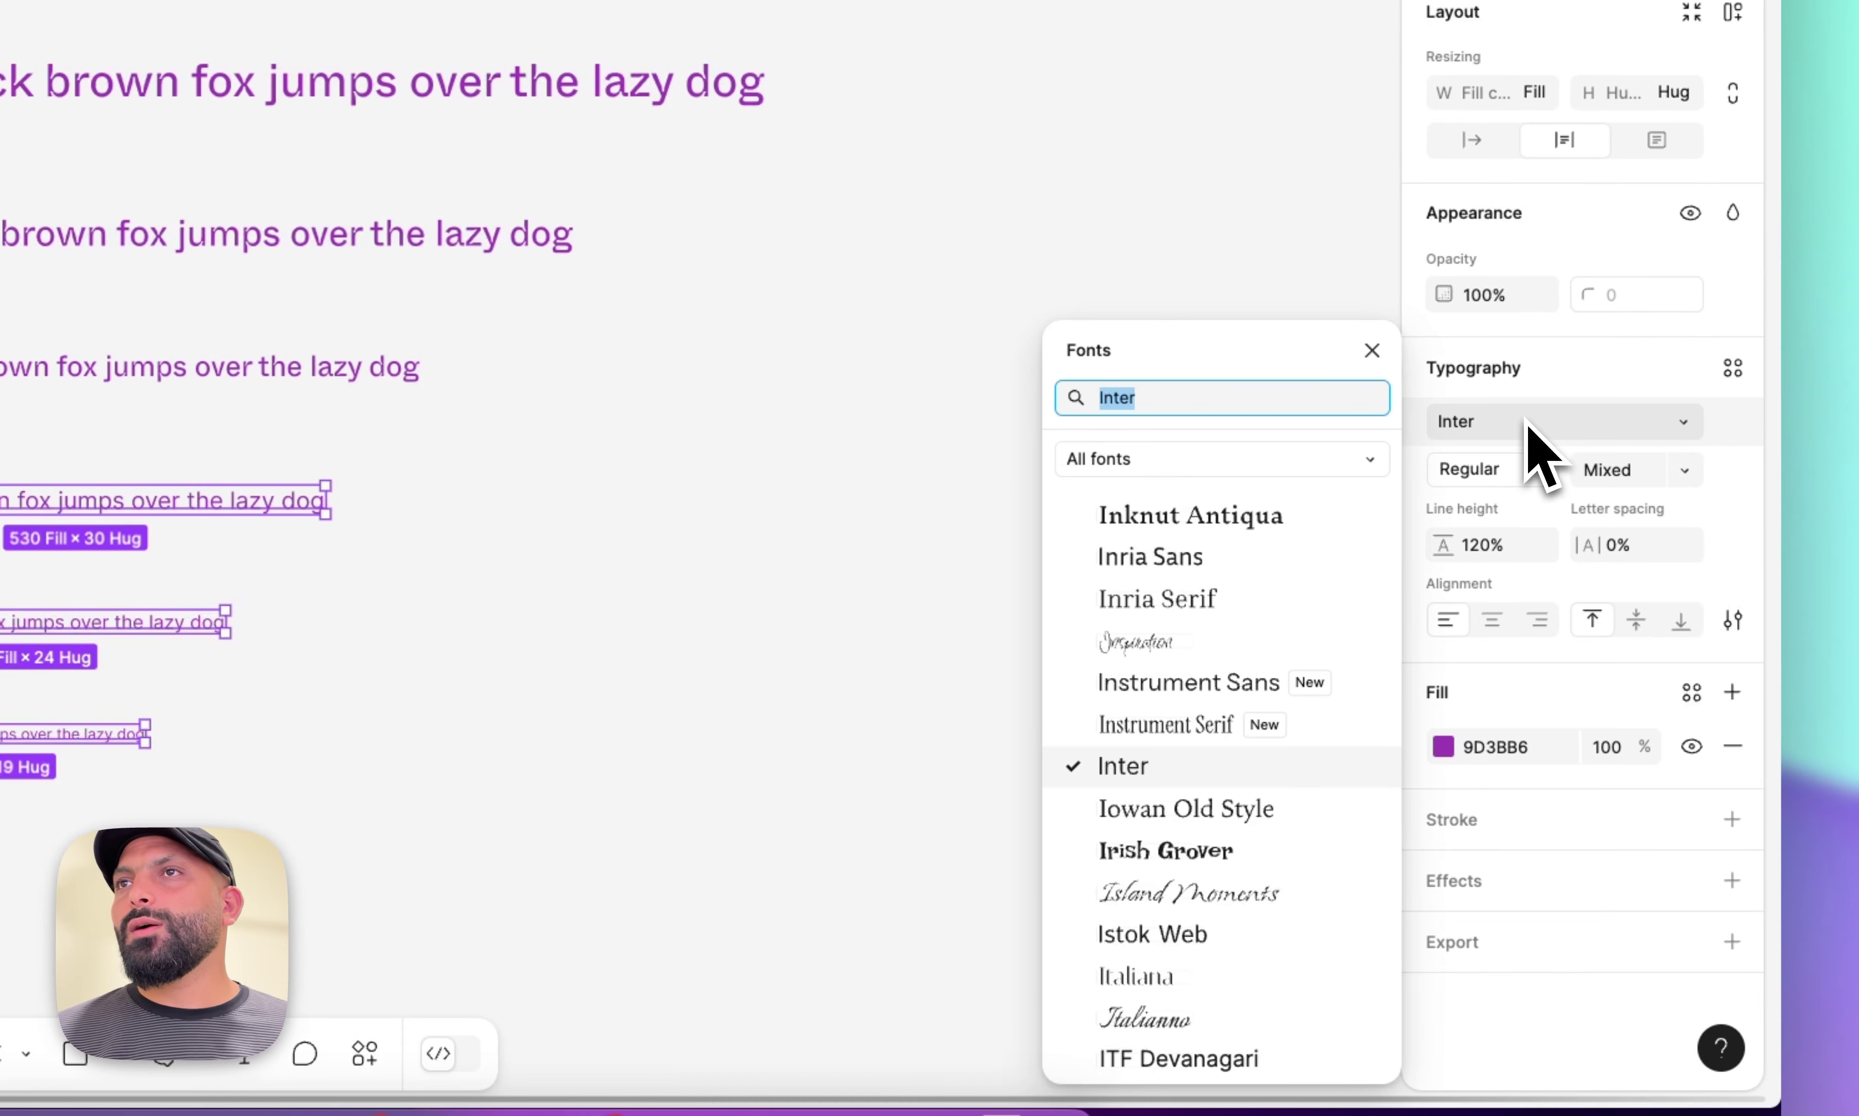
pyautogui.write('whyte')
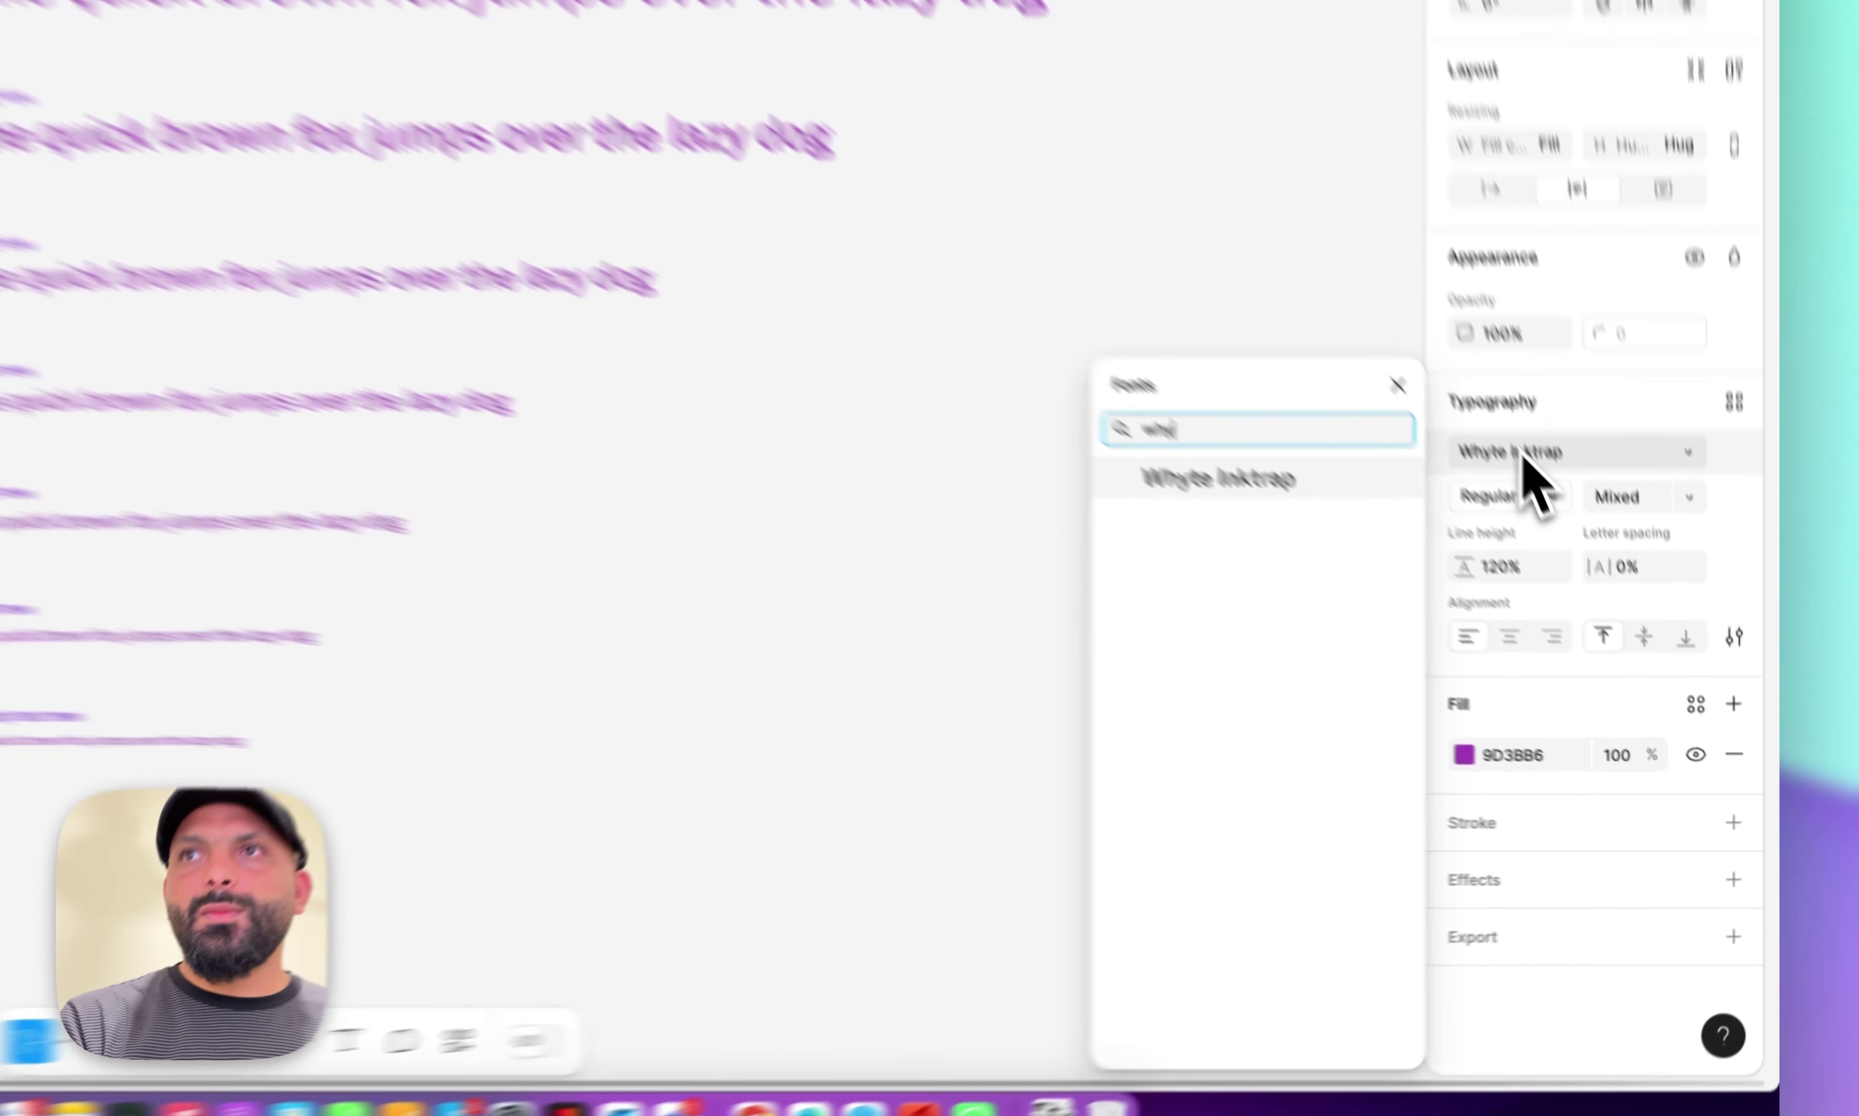
pyautogui.press('Return')
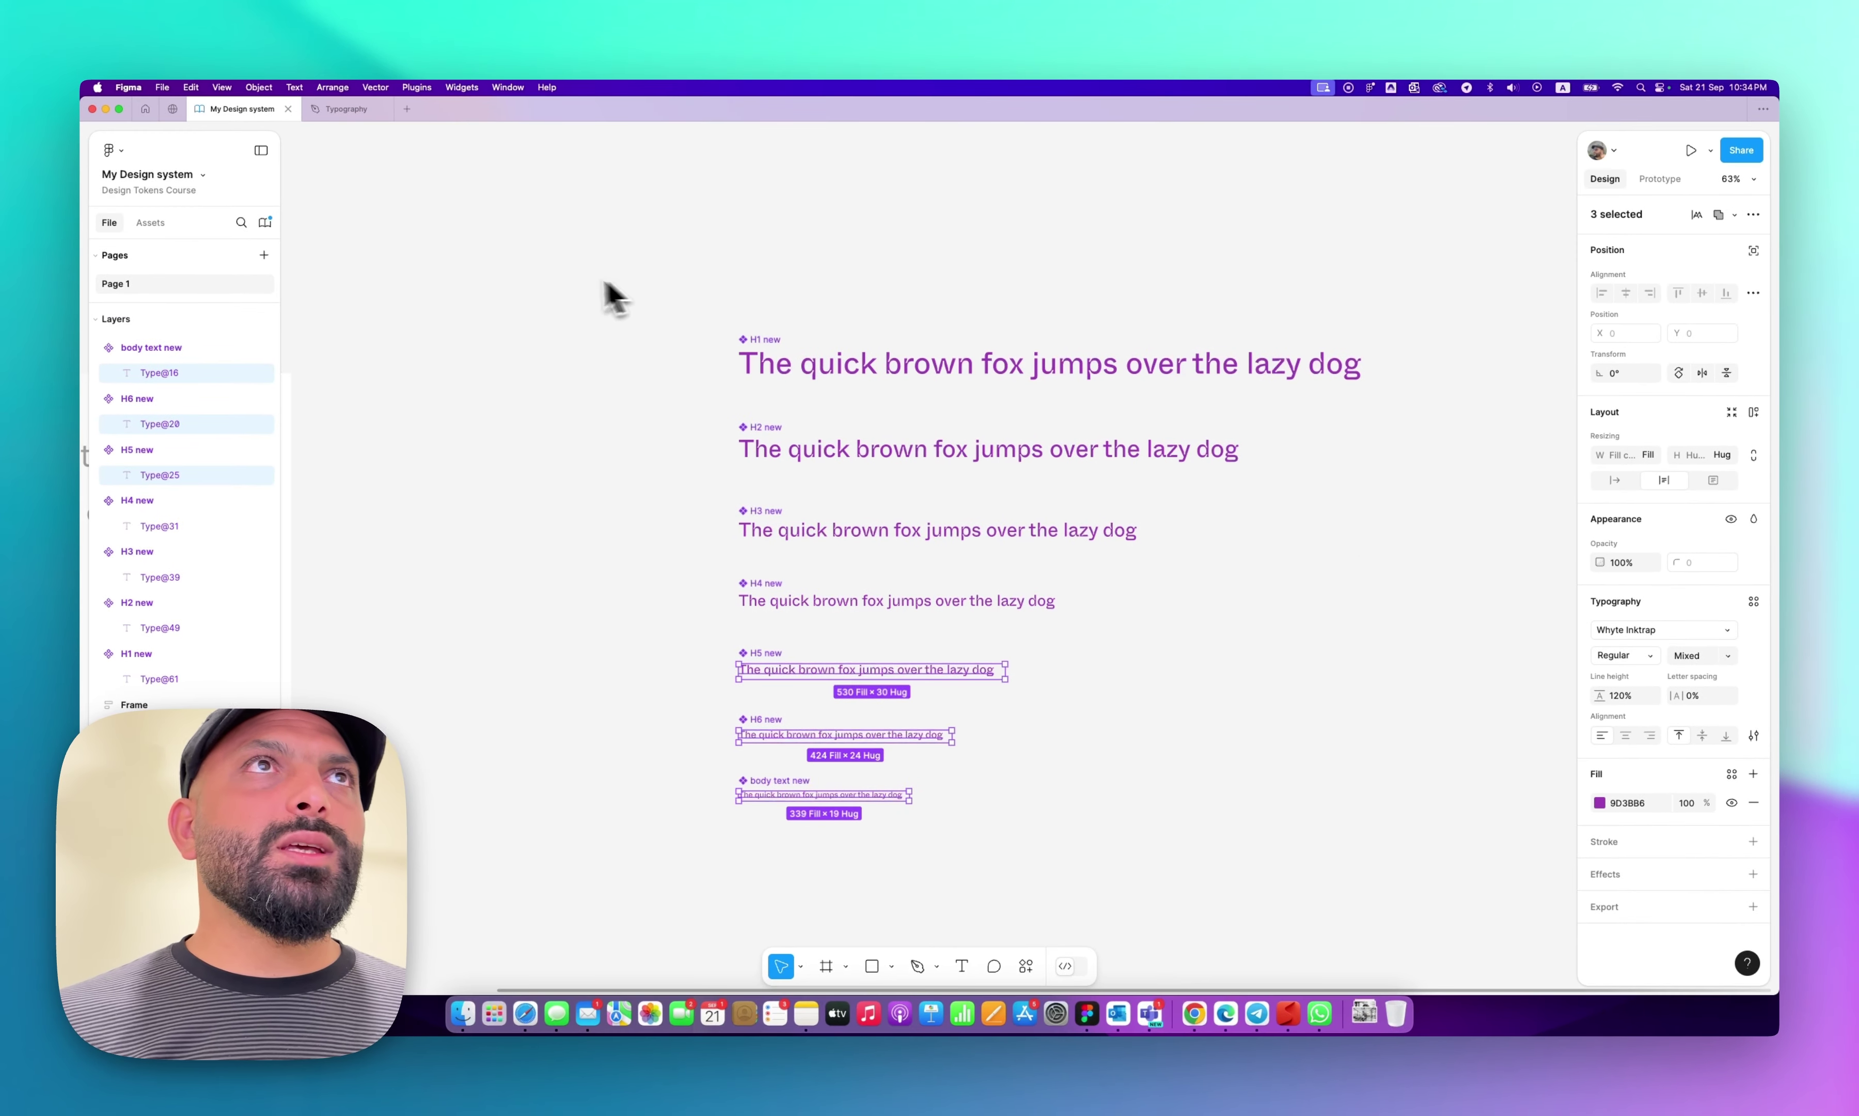
# Publish the components with the new font and apply all the library updates in the Typography file.
pyautogui.click(261, 224)
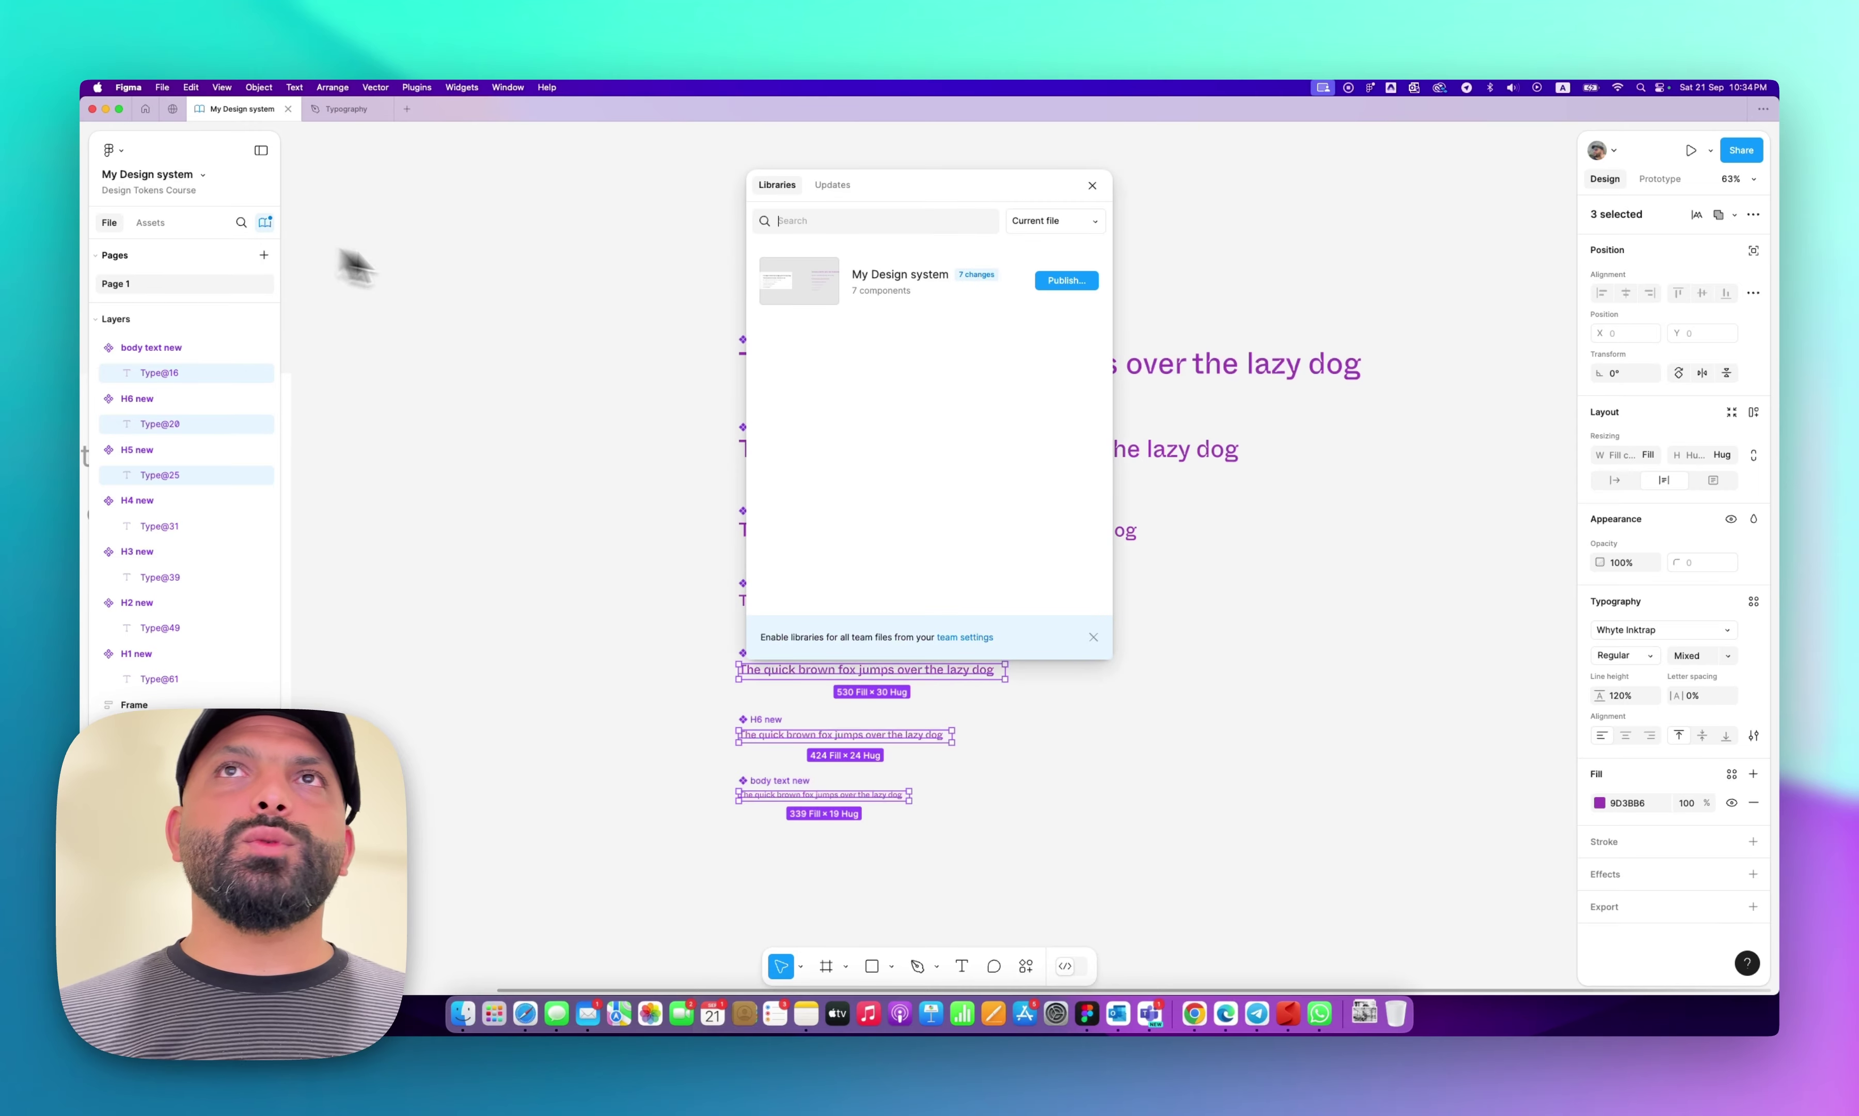
pyautogui.click(1066, 281)
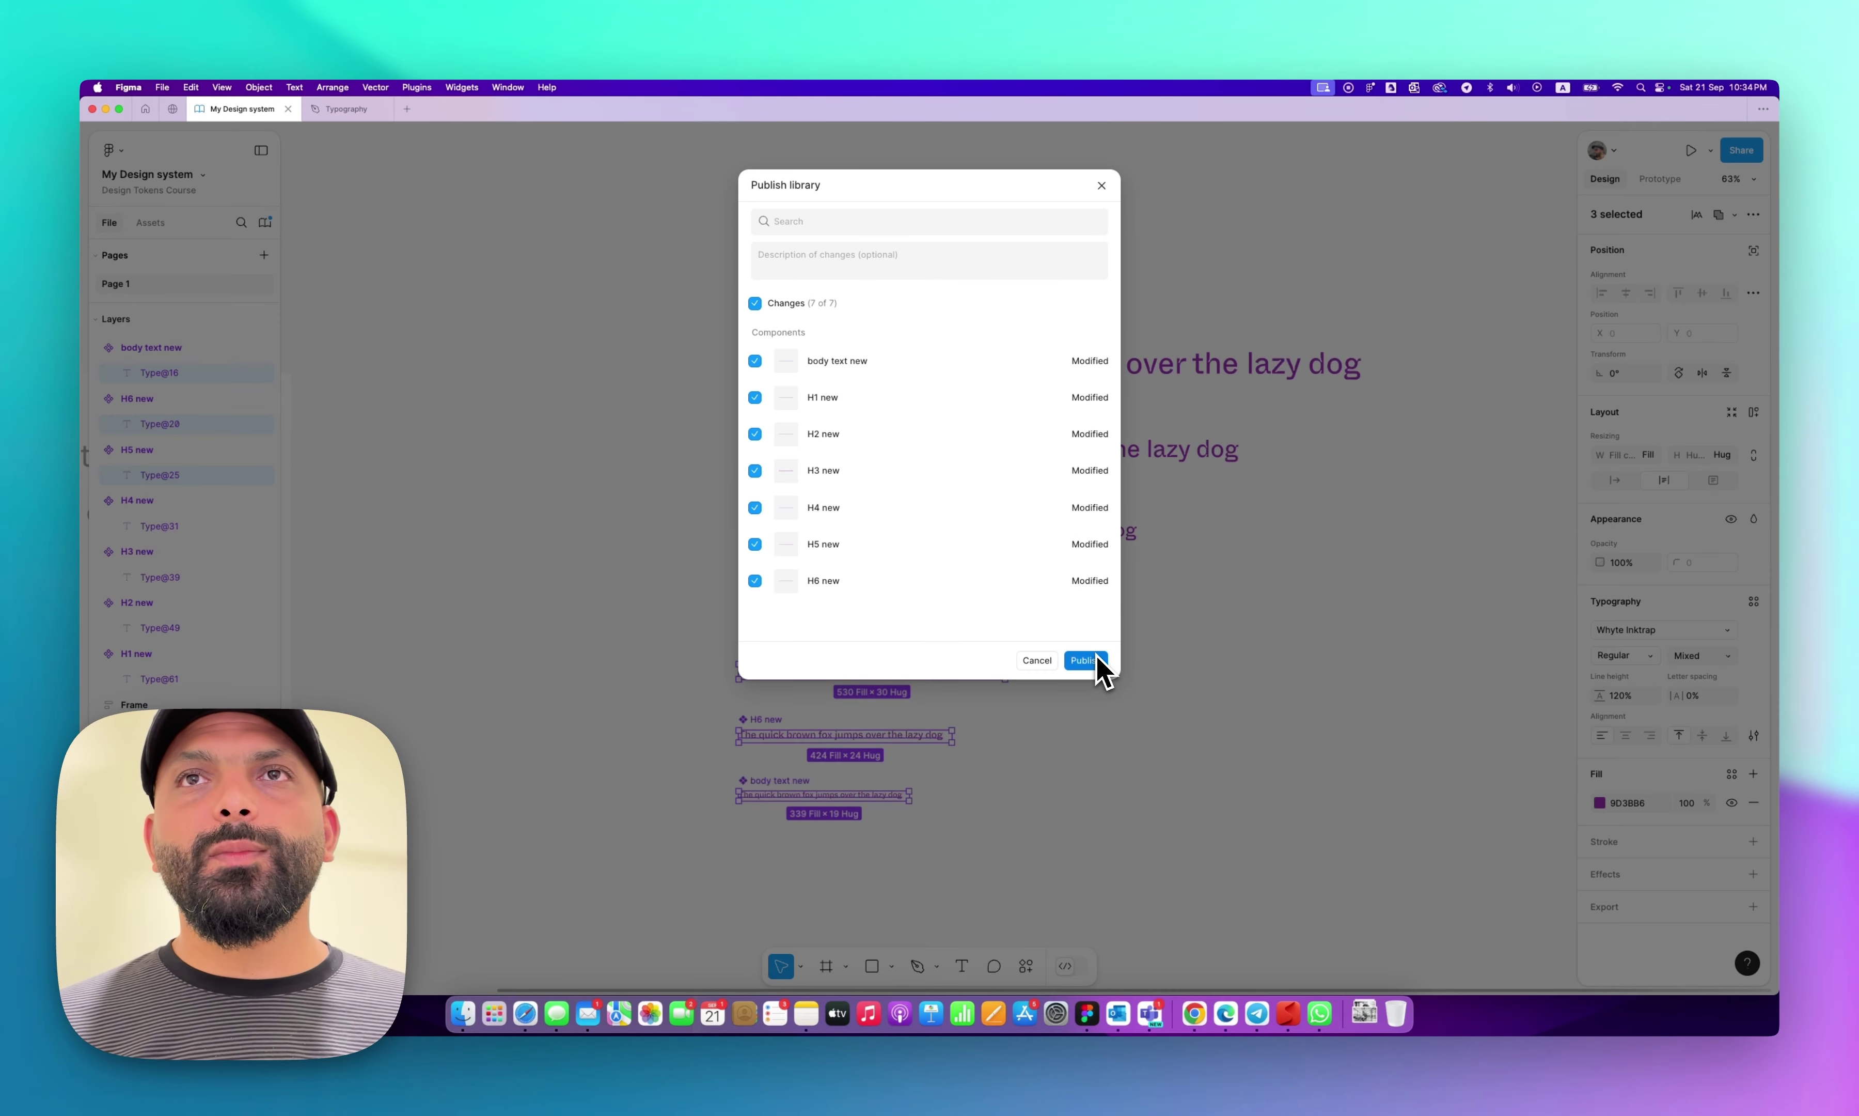
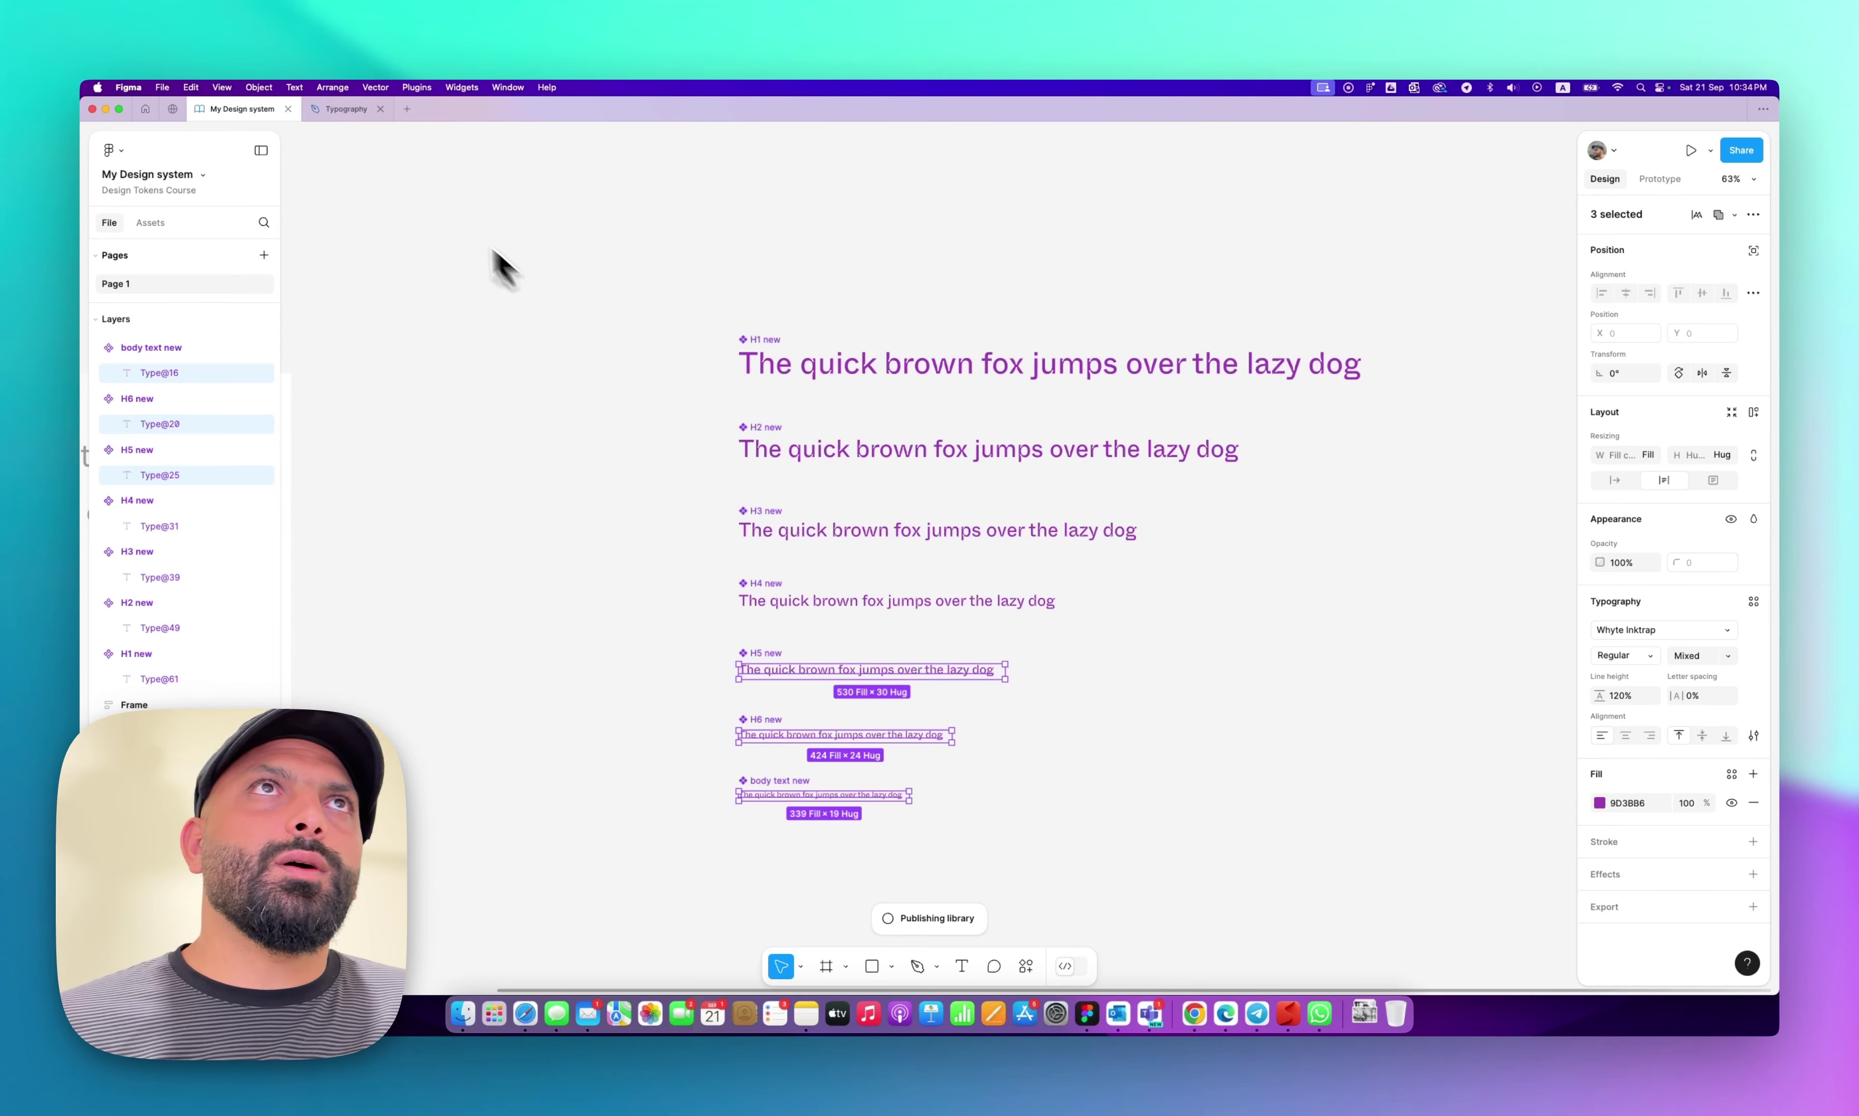
pyautogui.click(354, 112)
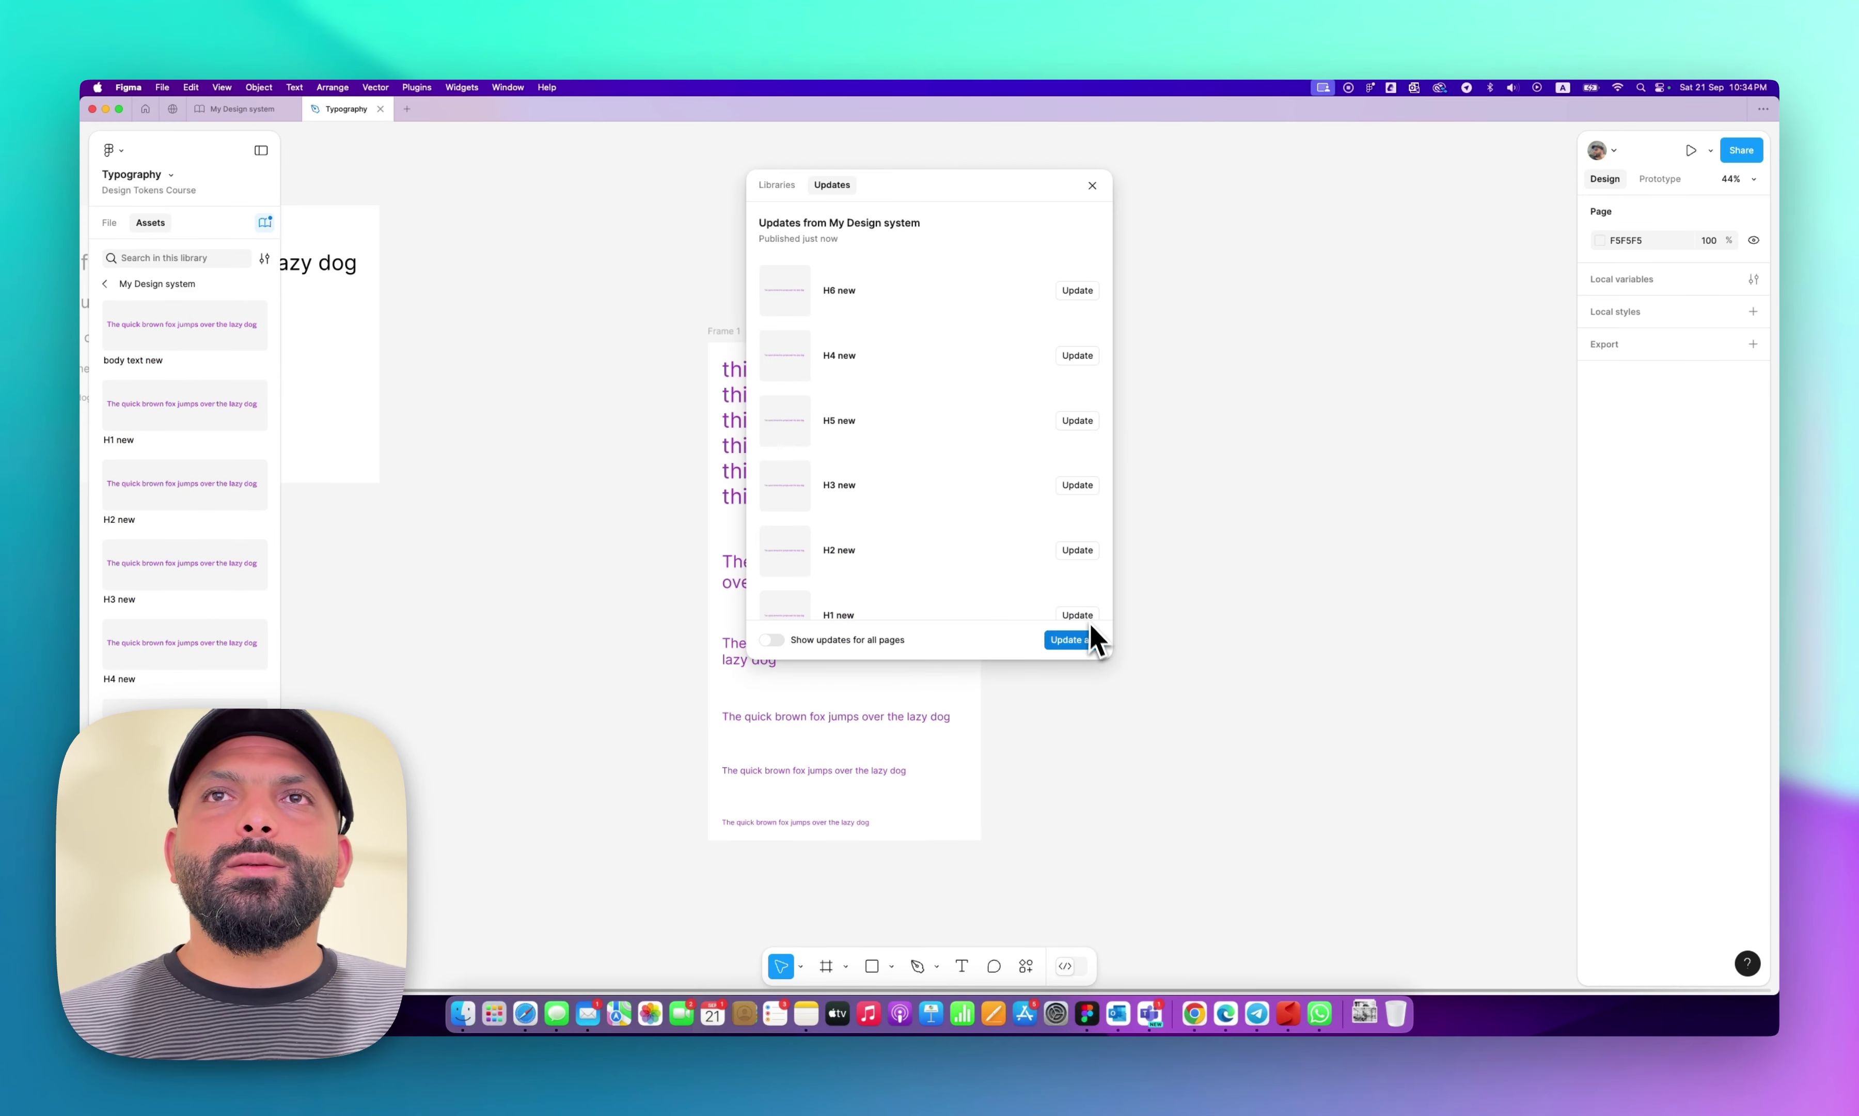
pyautogui.click(1092, 637)
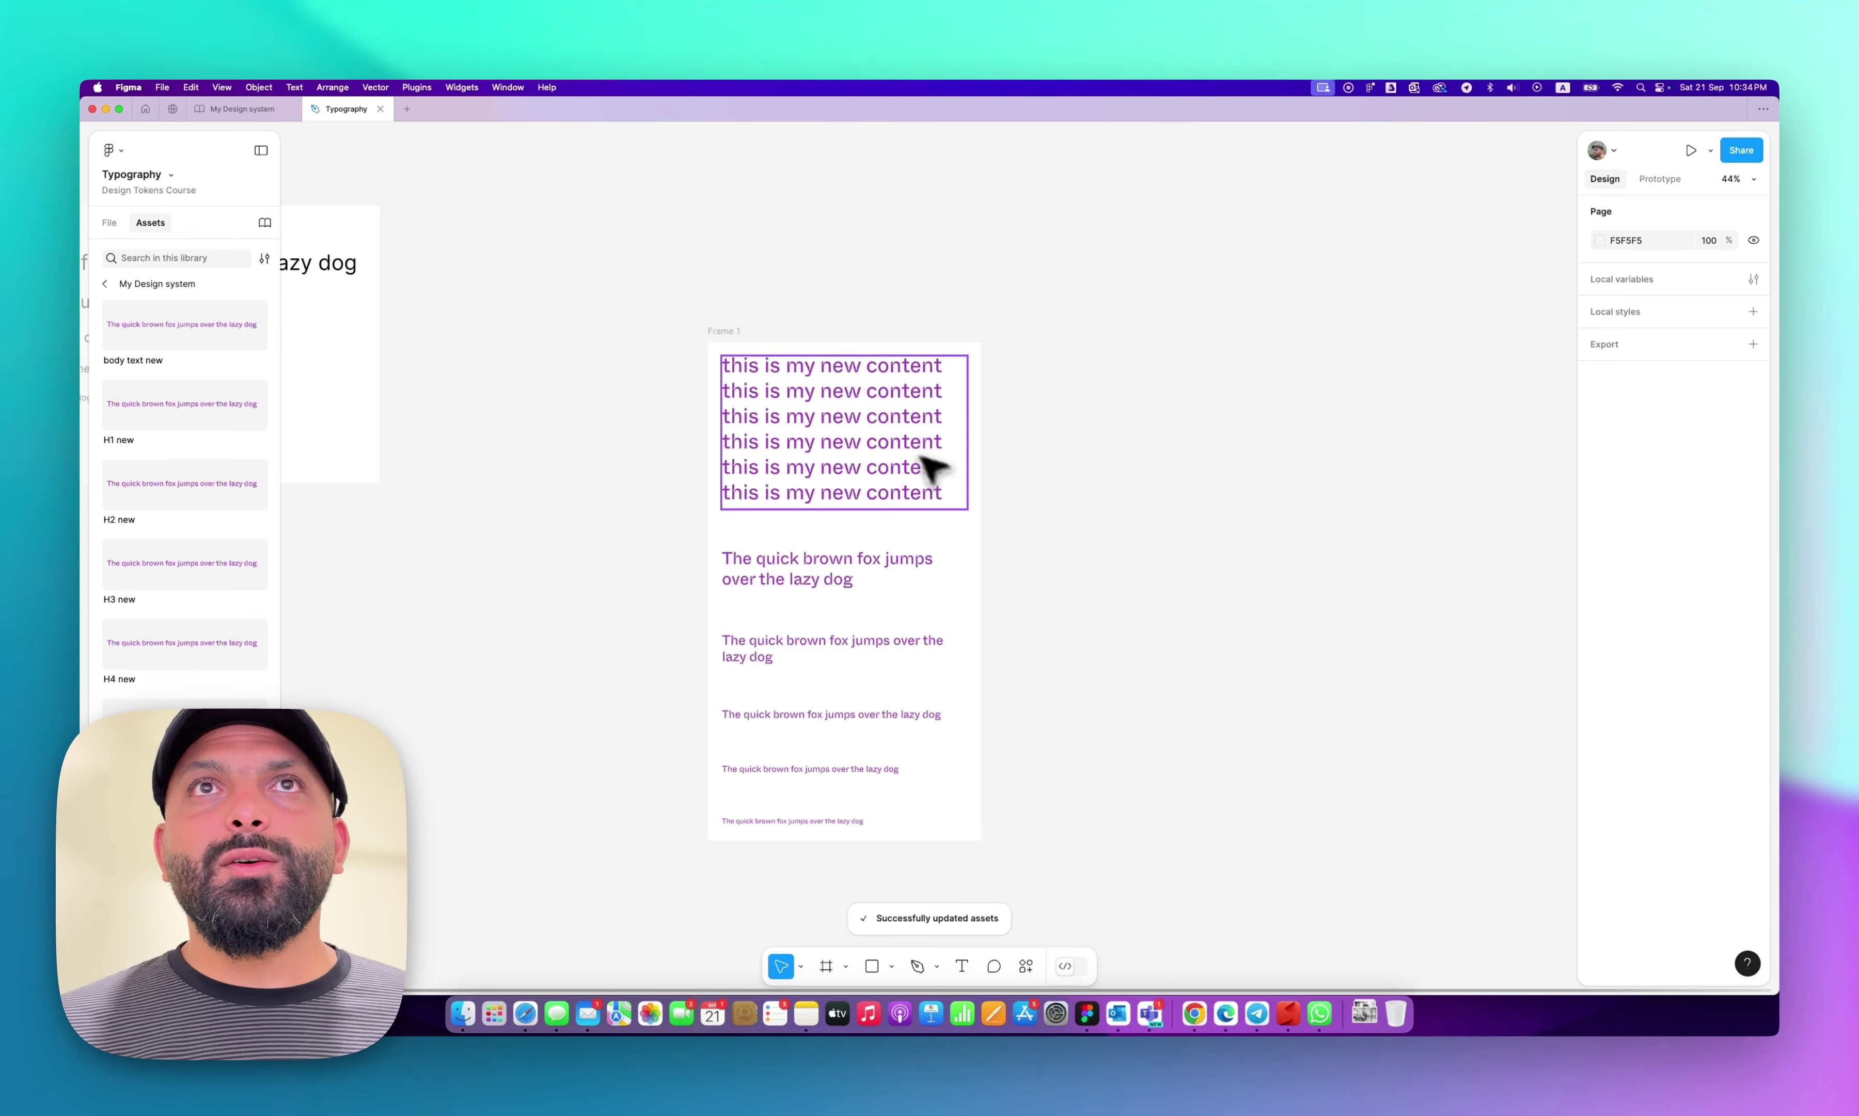
pyautogui.scroll(5, 863, 424)
pyautogui.scroll(-3, 863, 424)
pyautogui.scroll(-4, 863, 424)
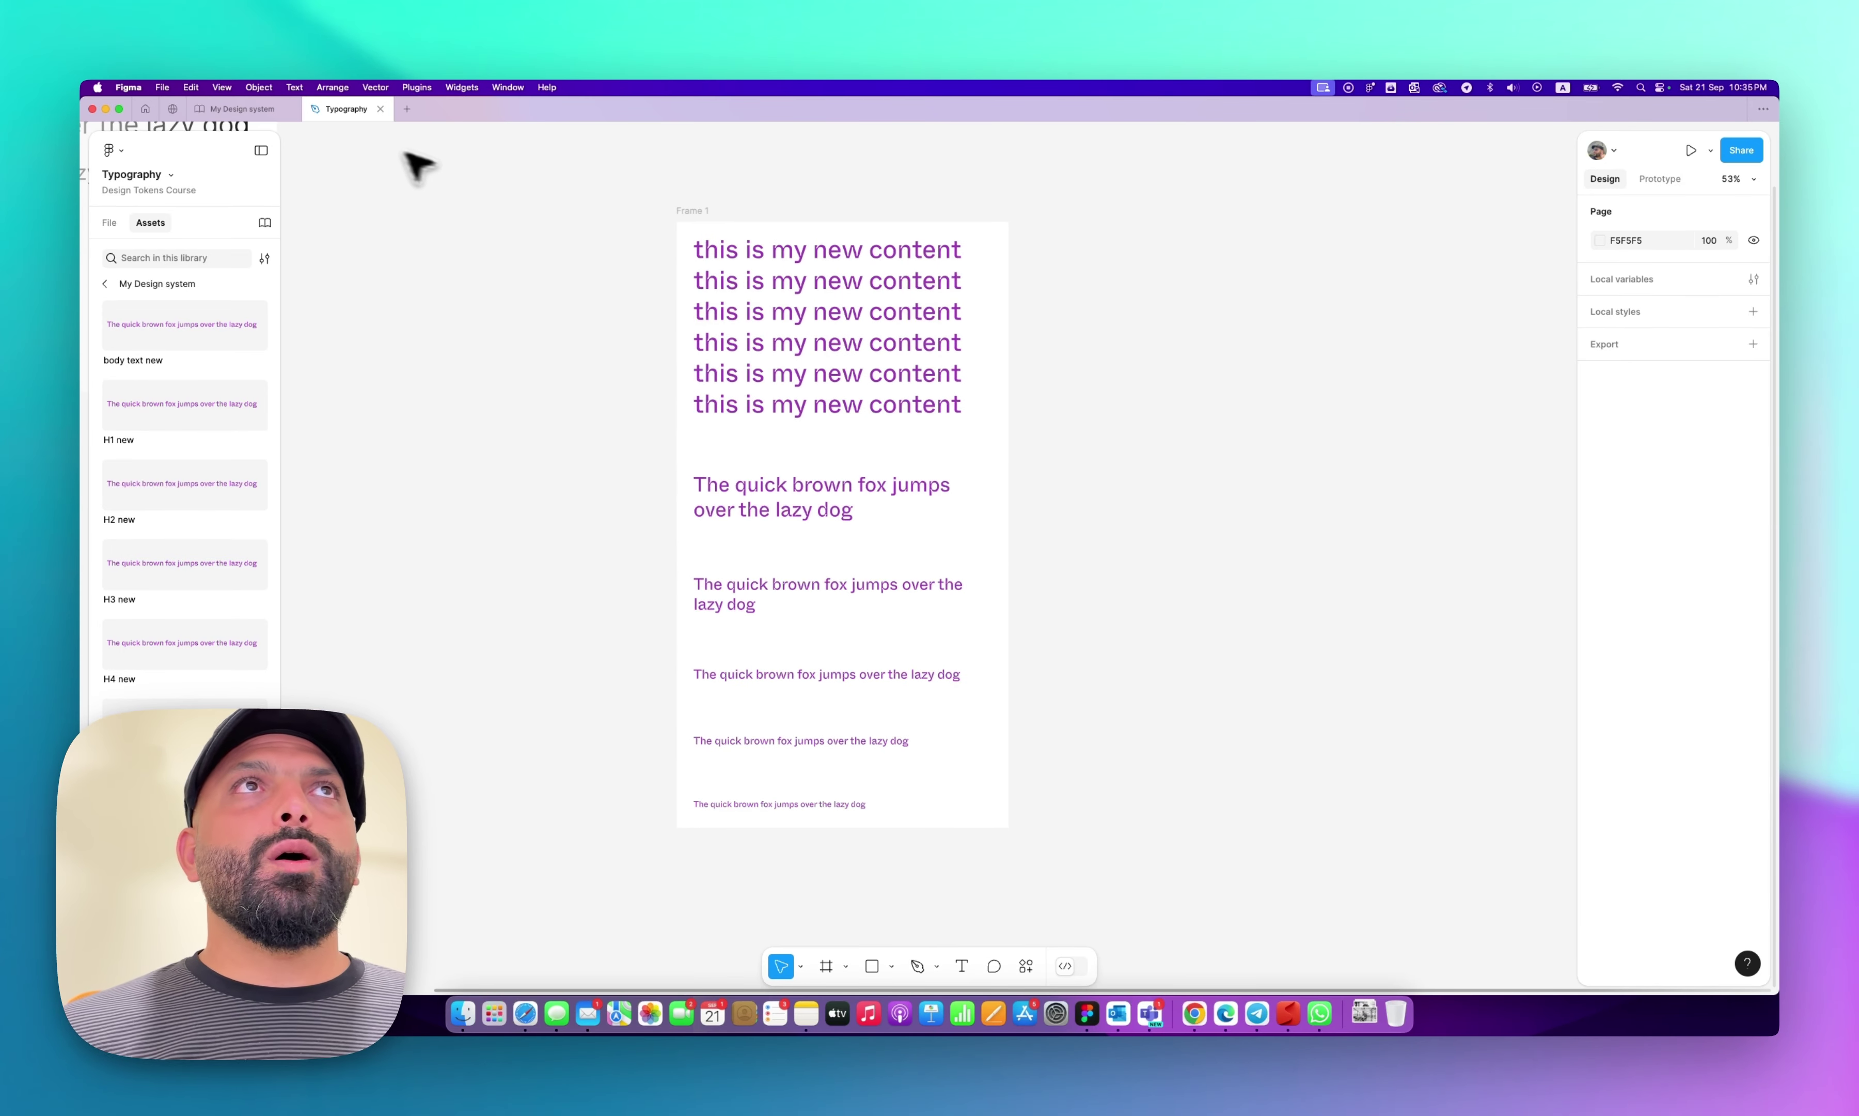
# In the My Design system file, undo the Whyte Inktrap font changes on the typography components.
pyautogui.click(268, 110)
pyautogui.click(452, 177)
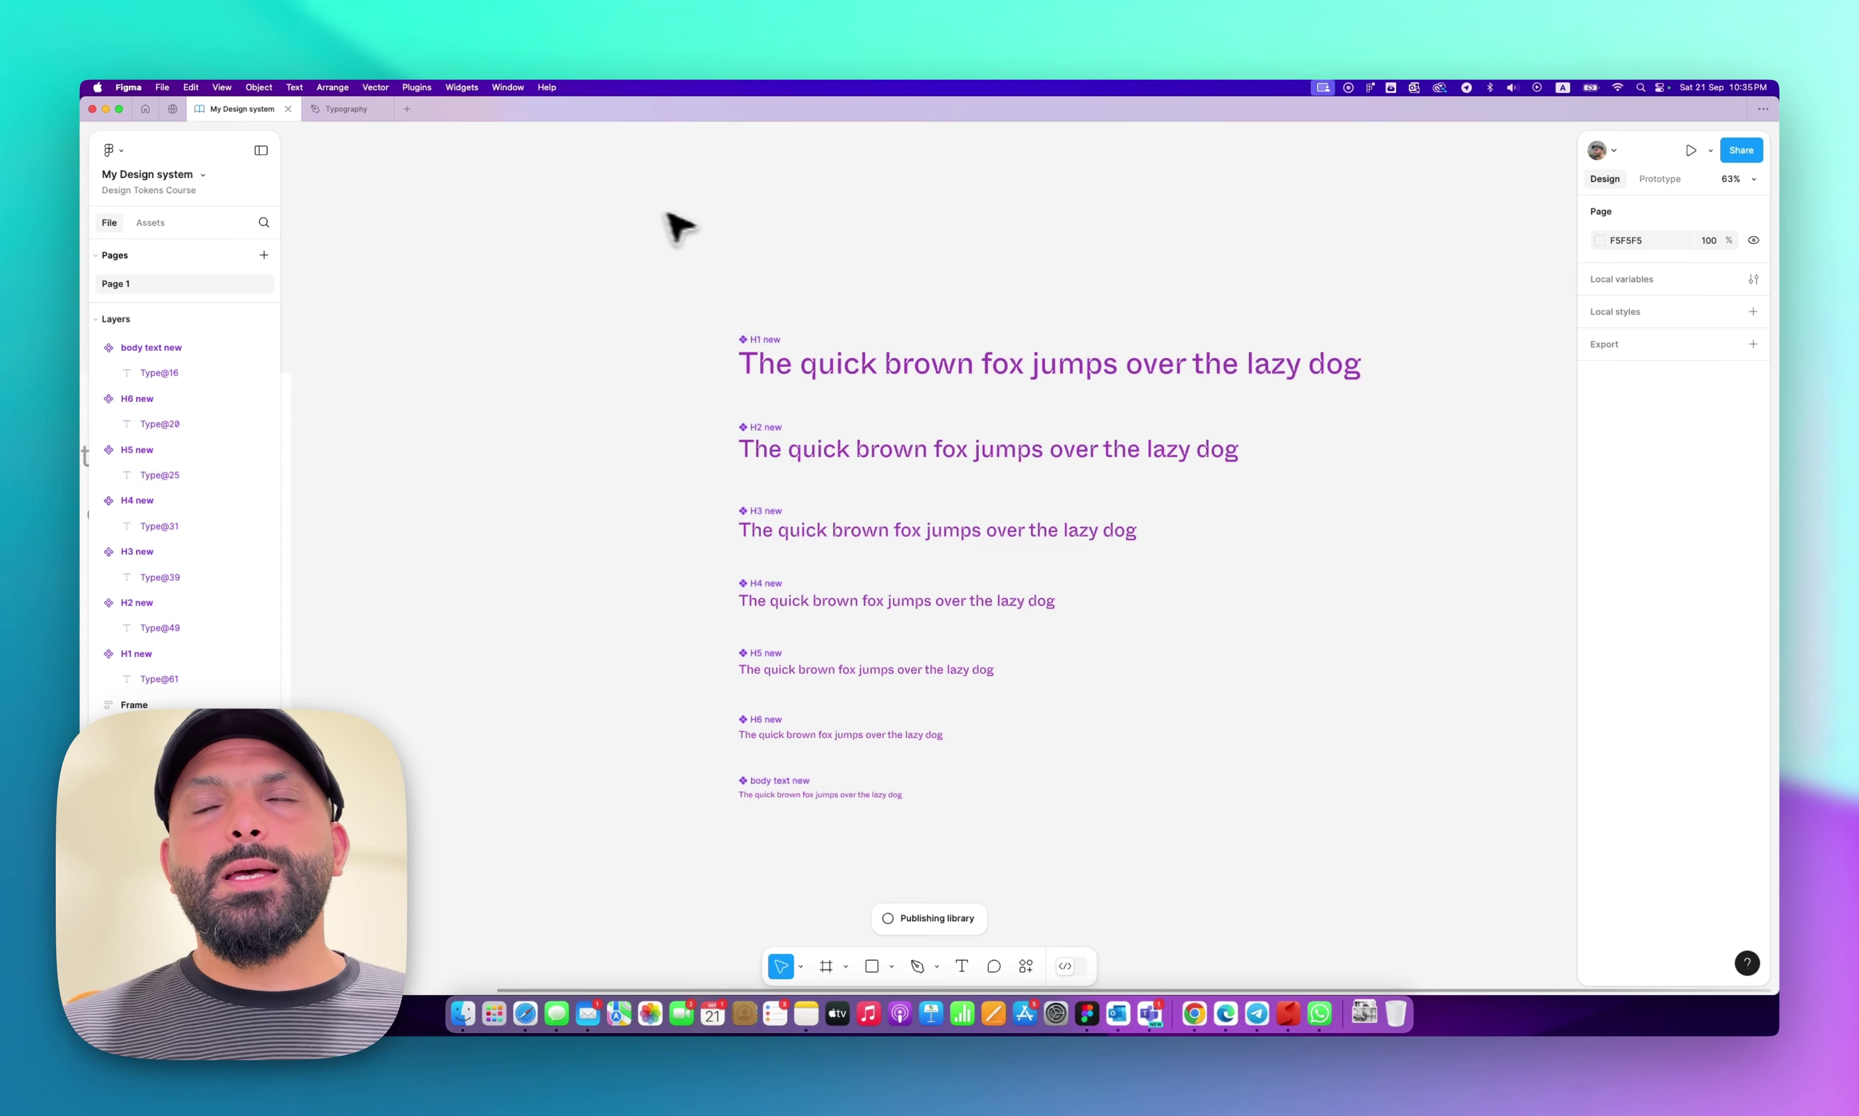
pyautogui.hscroll(2, 718, 226)
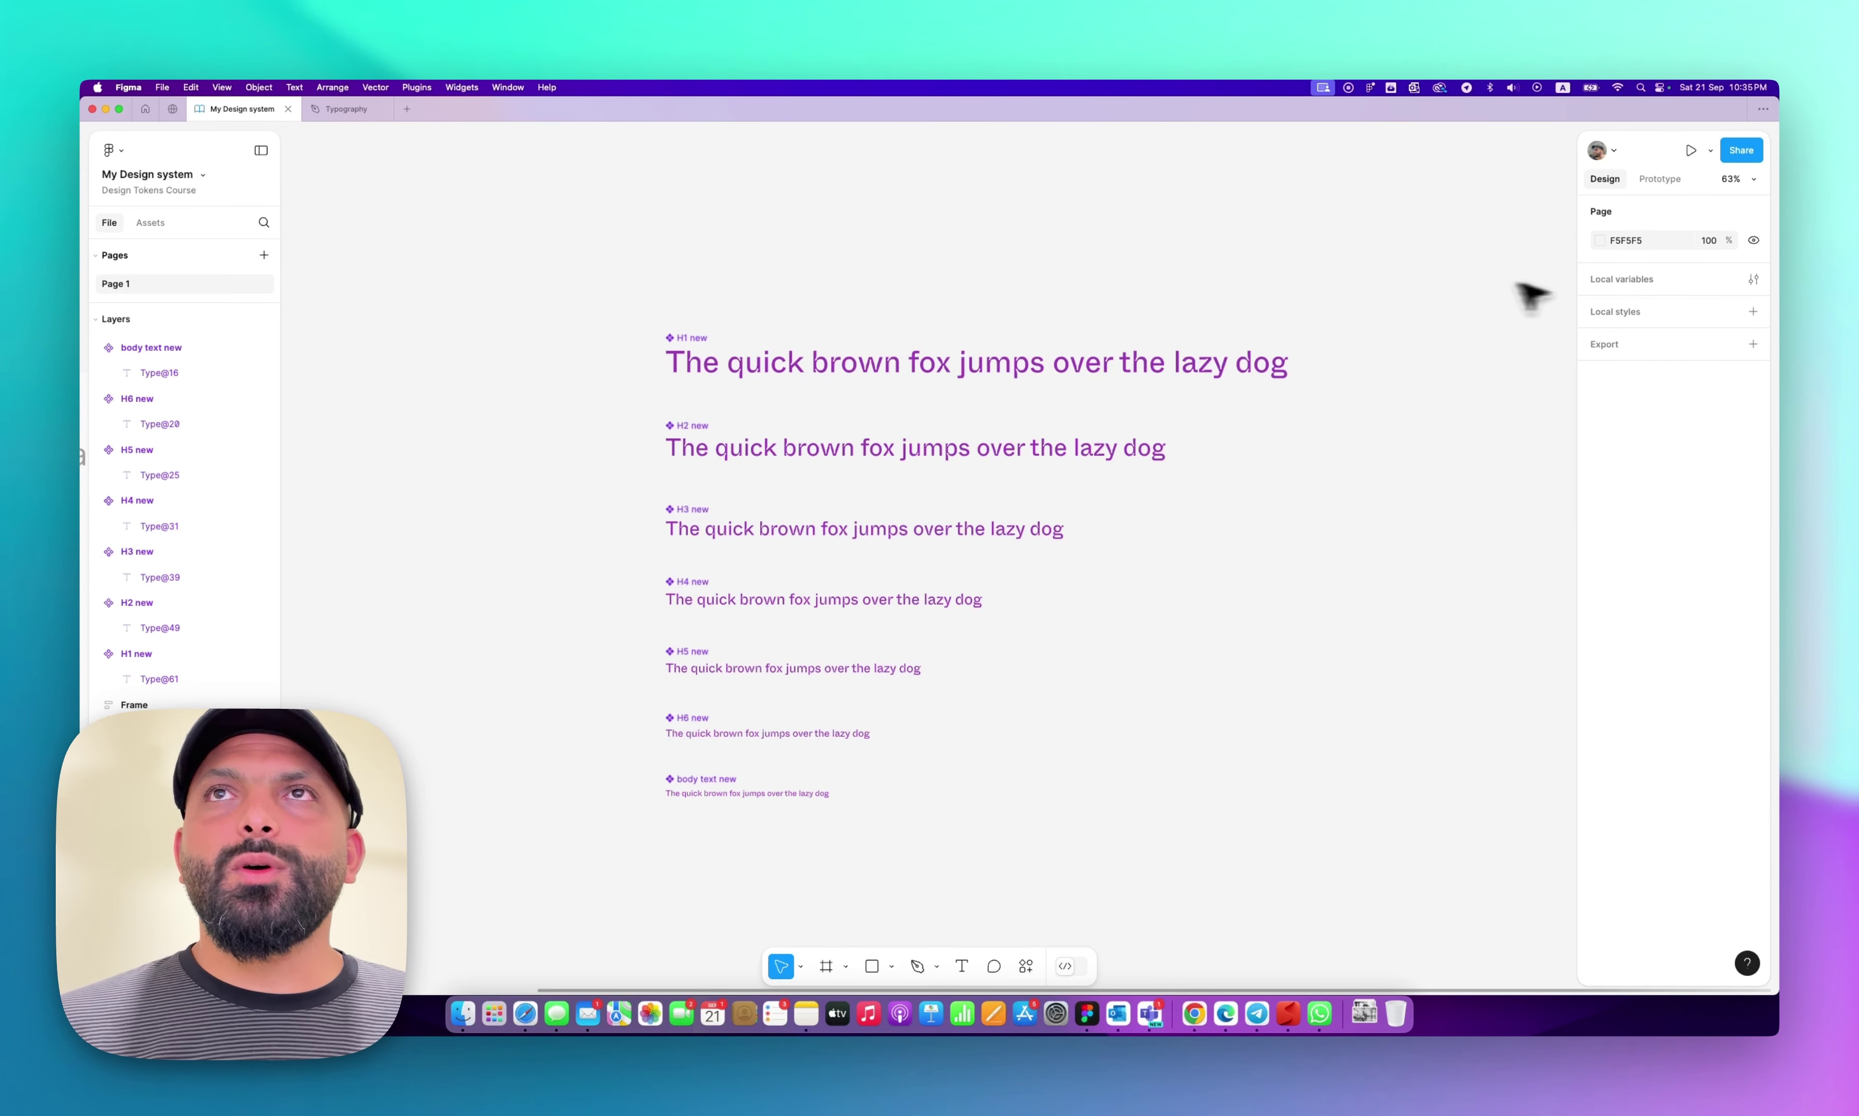
pyautogui.press('super+z')
pyautogui.press('super+z')
pyautogui.press('super+z')
pyautogui.press('super+z')
pyautogui.press('super+z')
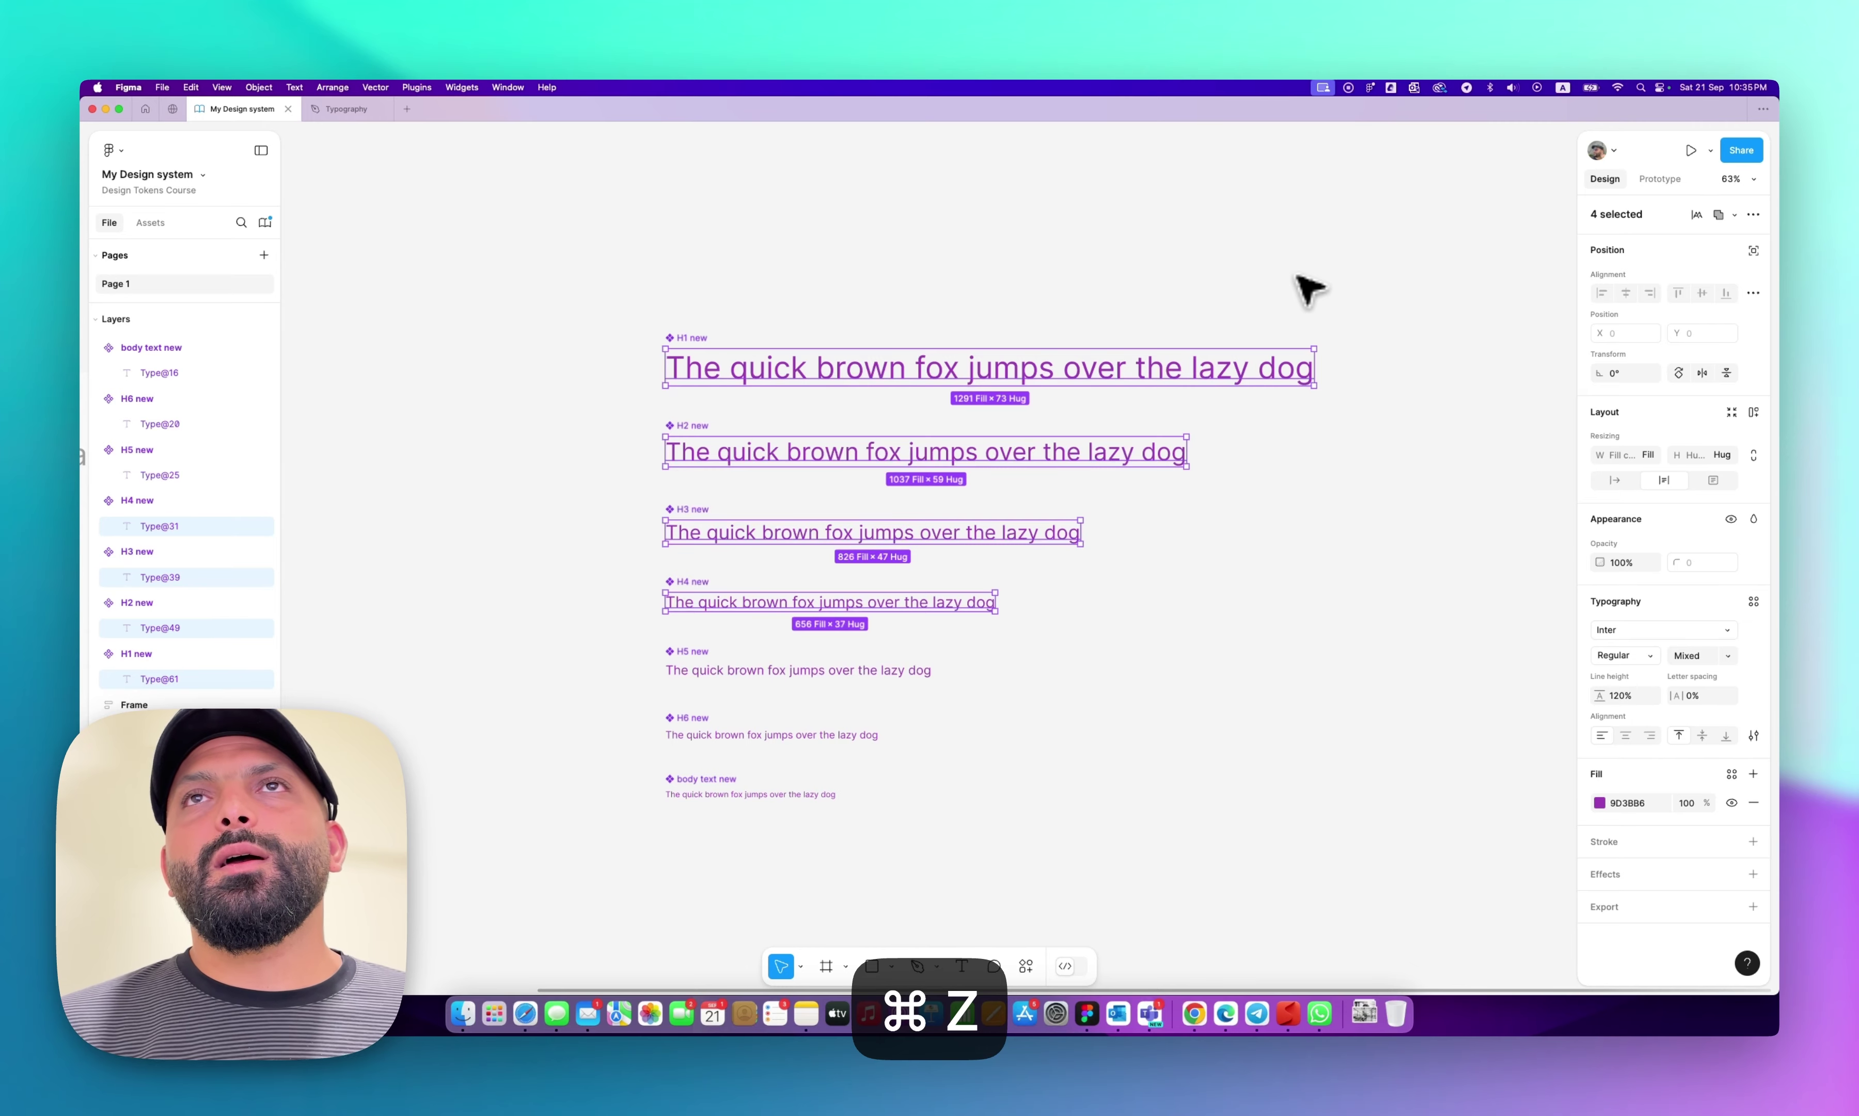
# Open the file's local variables with nothing selected and rename the default collection as Option.
pyautogui.click(1309, 289)
pyautogui.hscroll(3, 1240, 532)
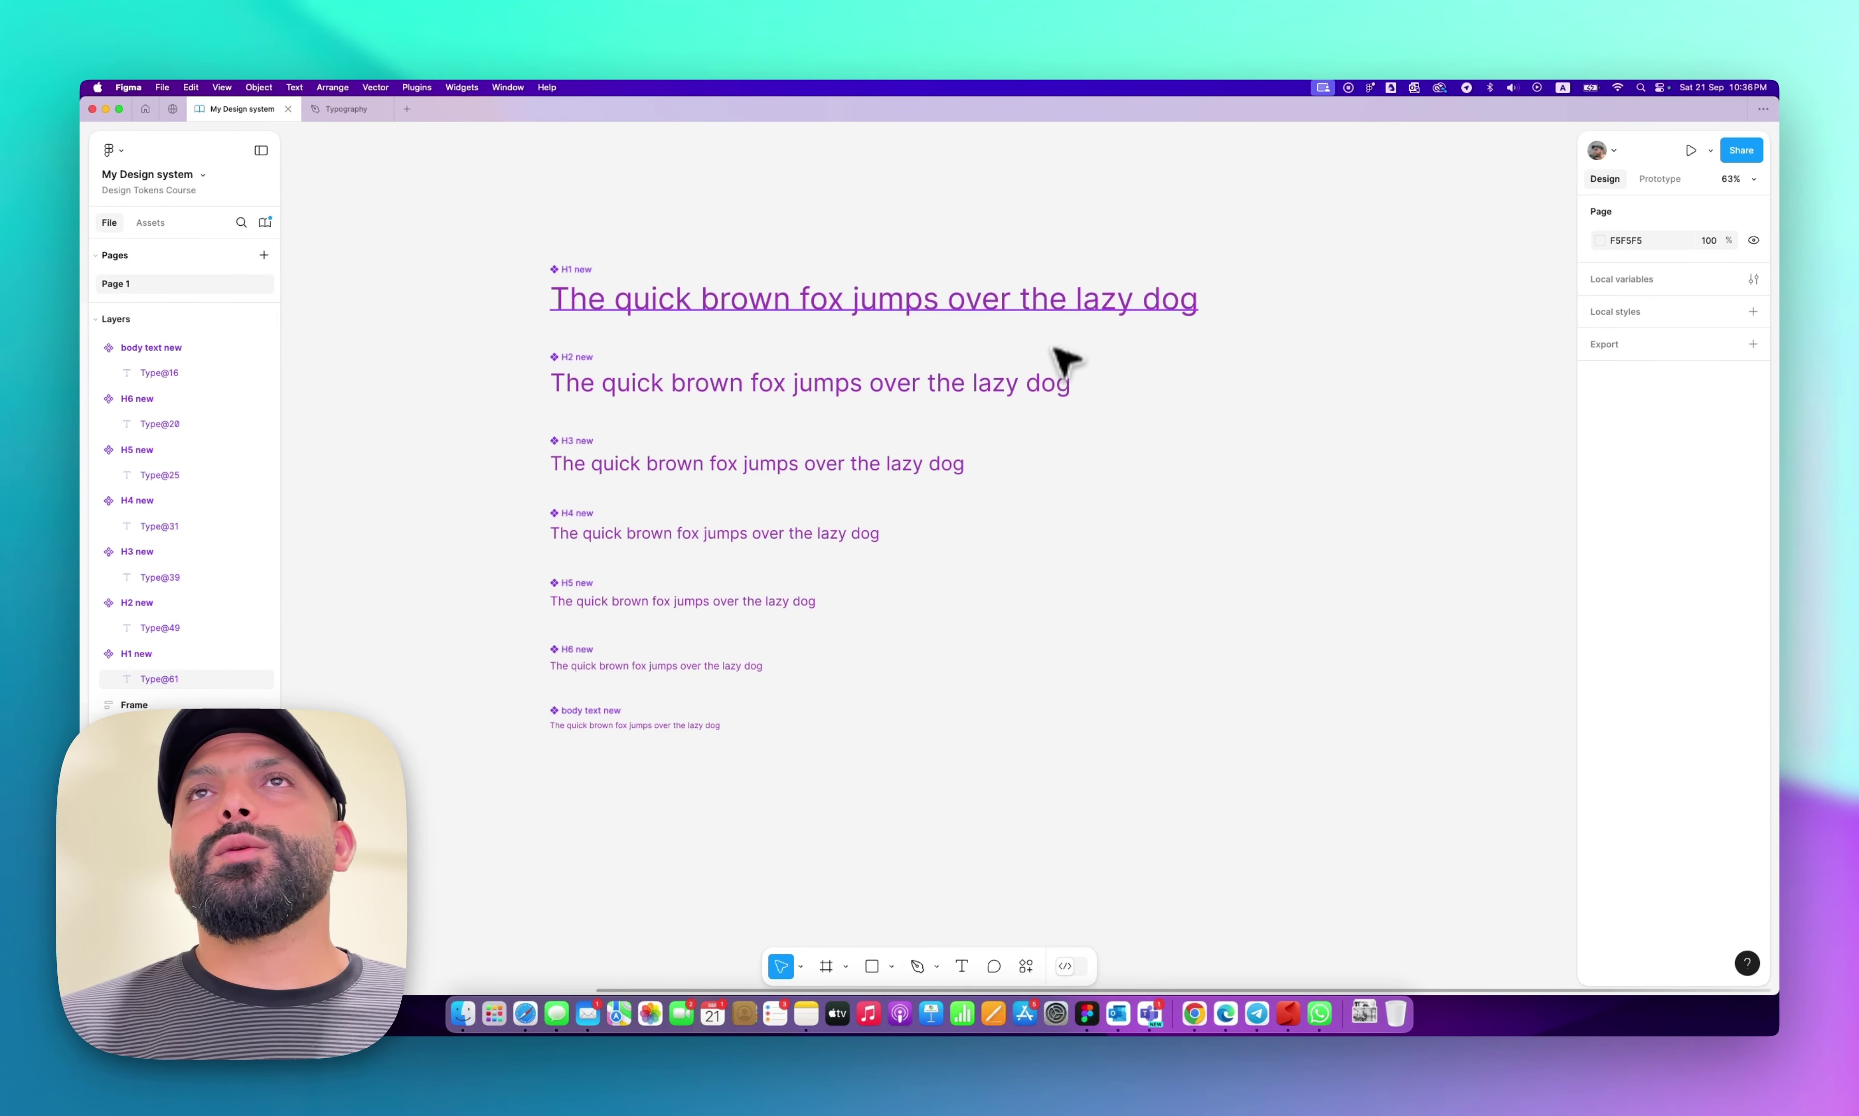
pyautogui.click(1593, 281)
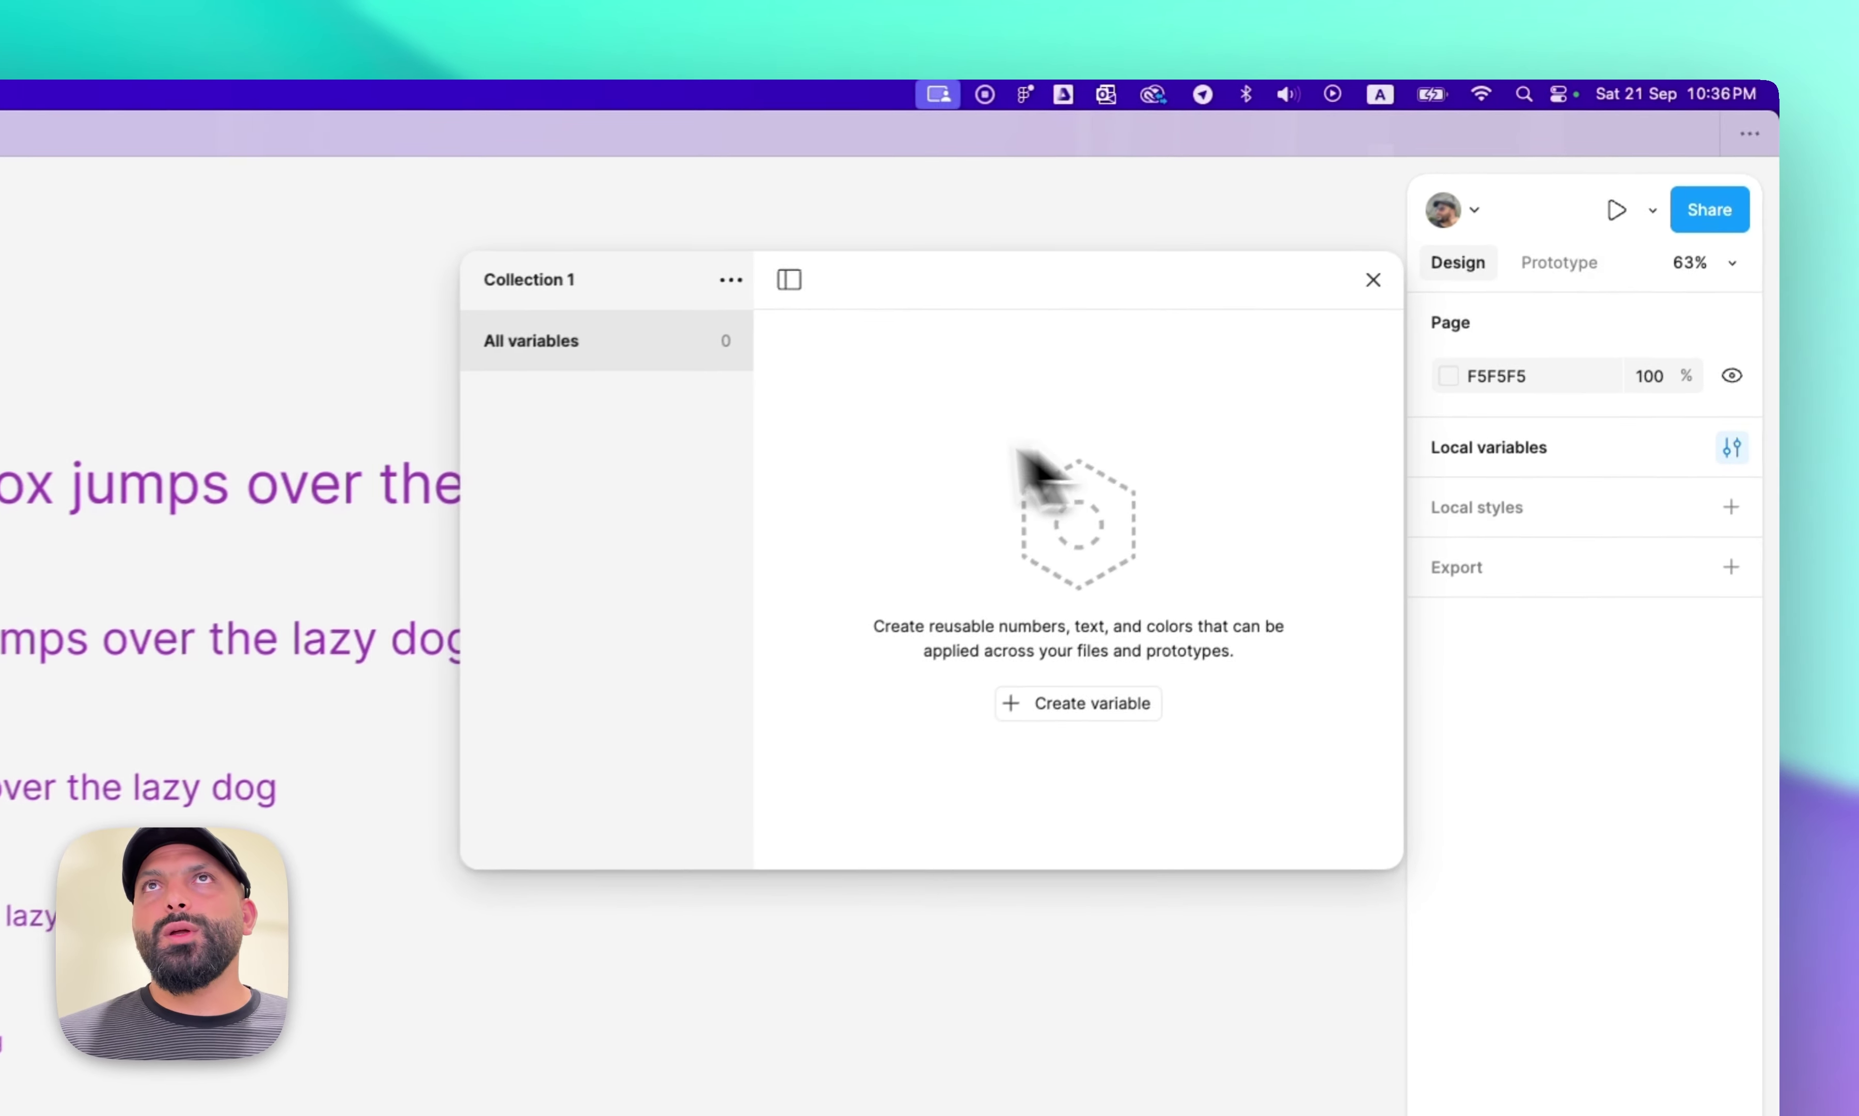
pyautogui.click(840, 270)
pyautogui.click(828, 322)
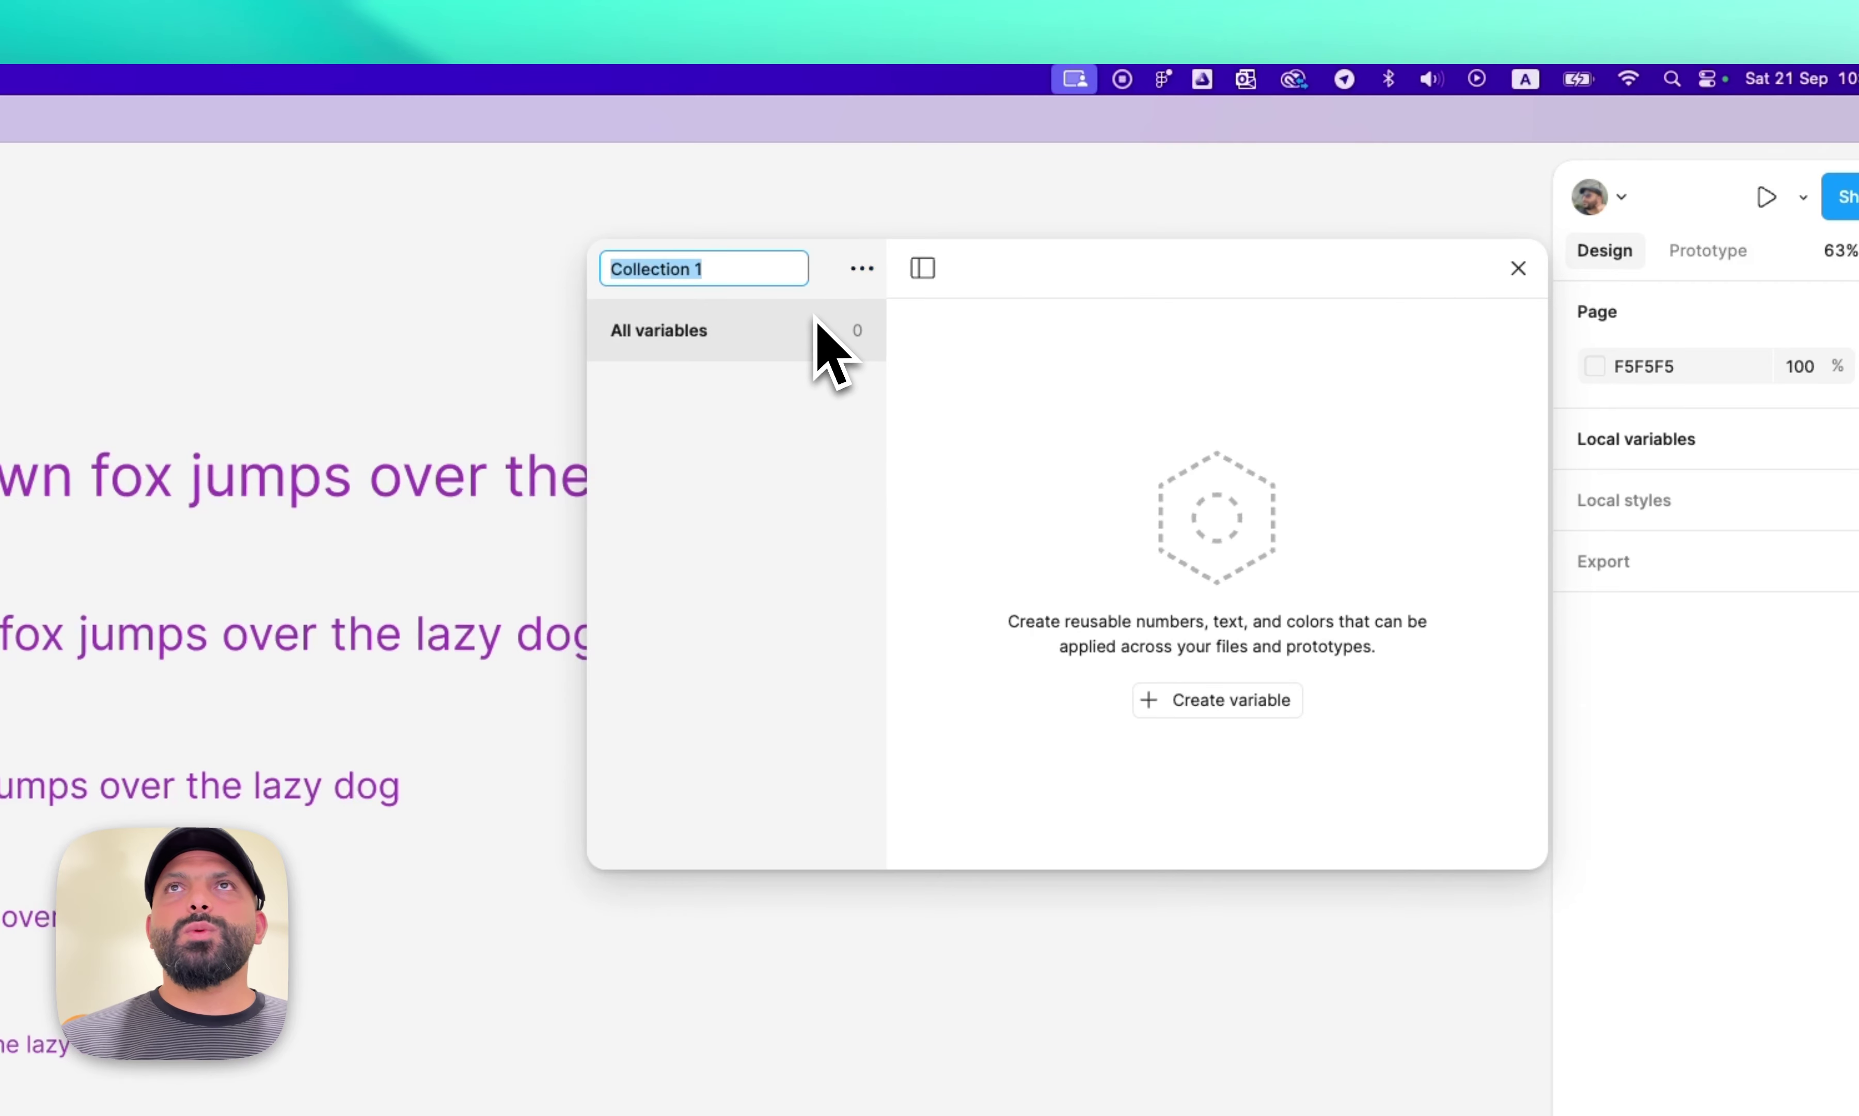
pyautogui.write('Option')
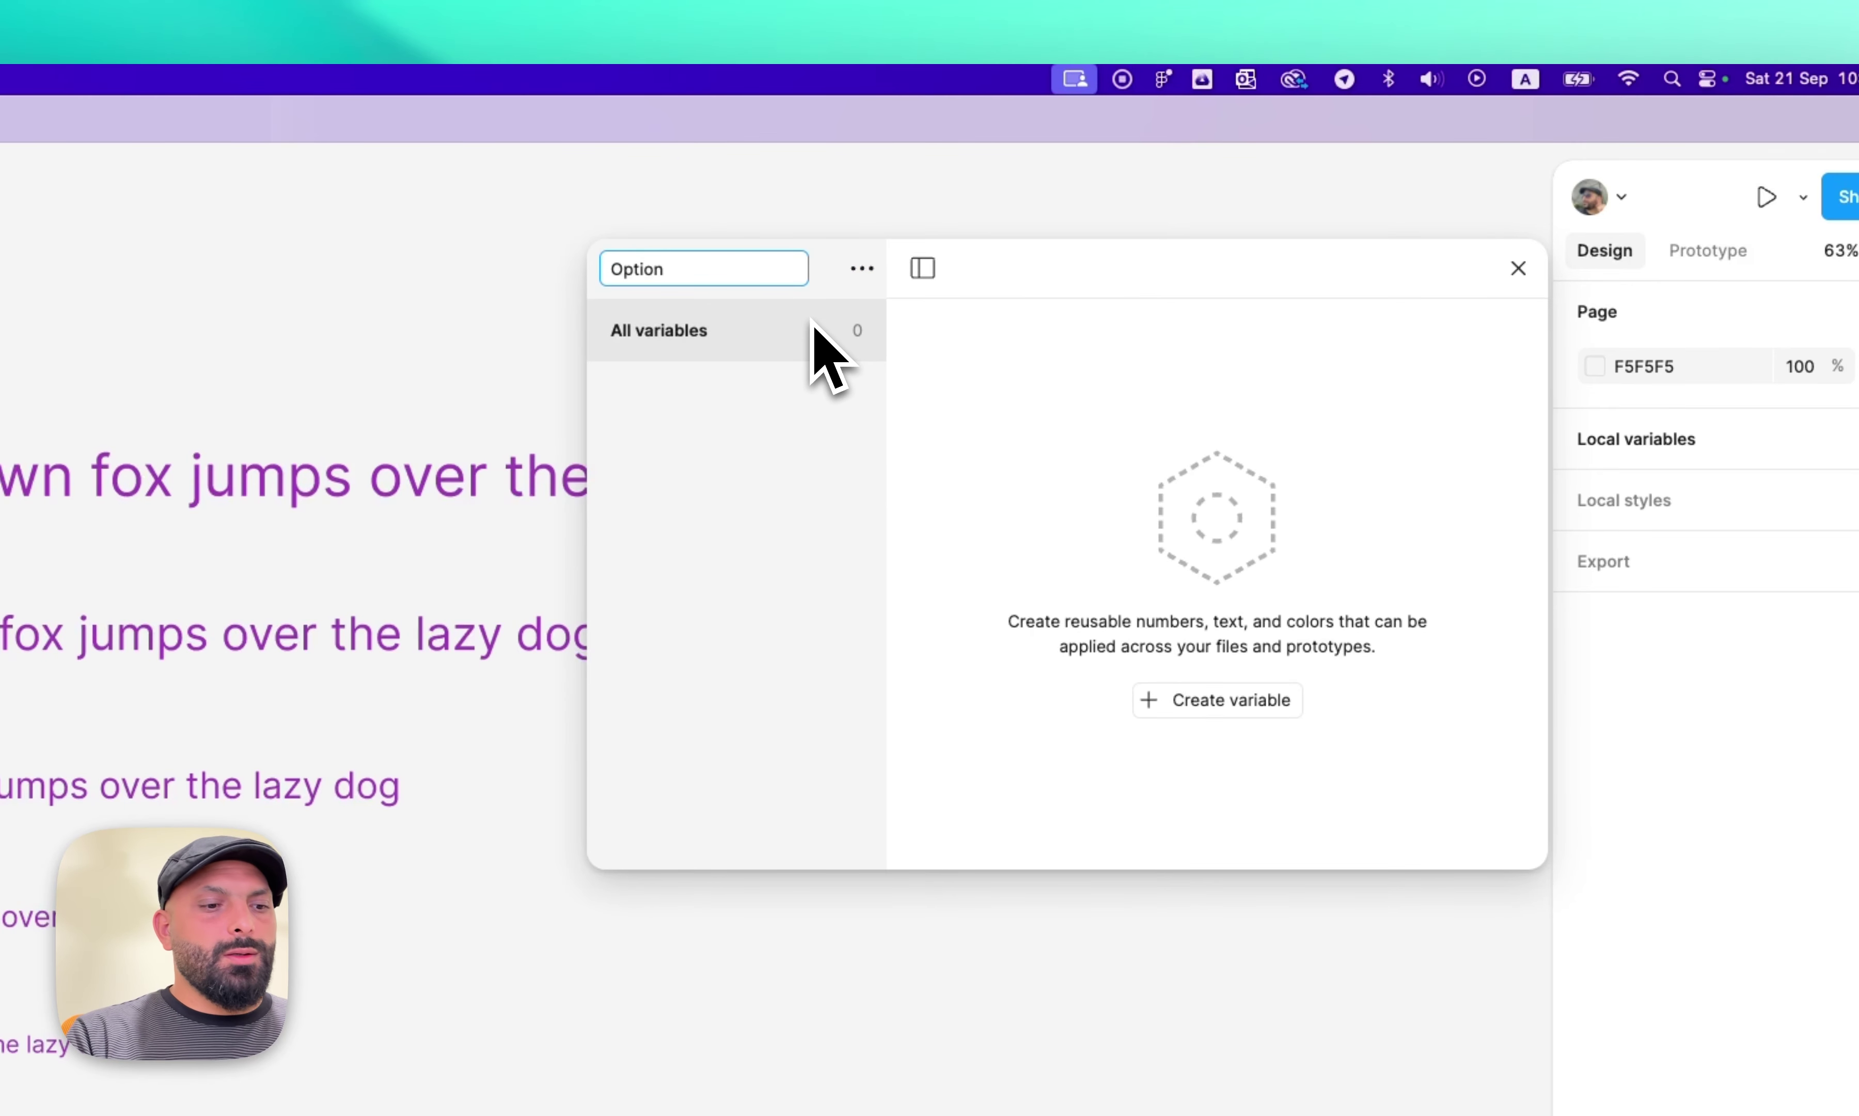
pyautogui.write(' to')
pyautogui.press('BackSpace')
pyautogui.press('BackSpace')
pyautogui.press('BackSpace')
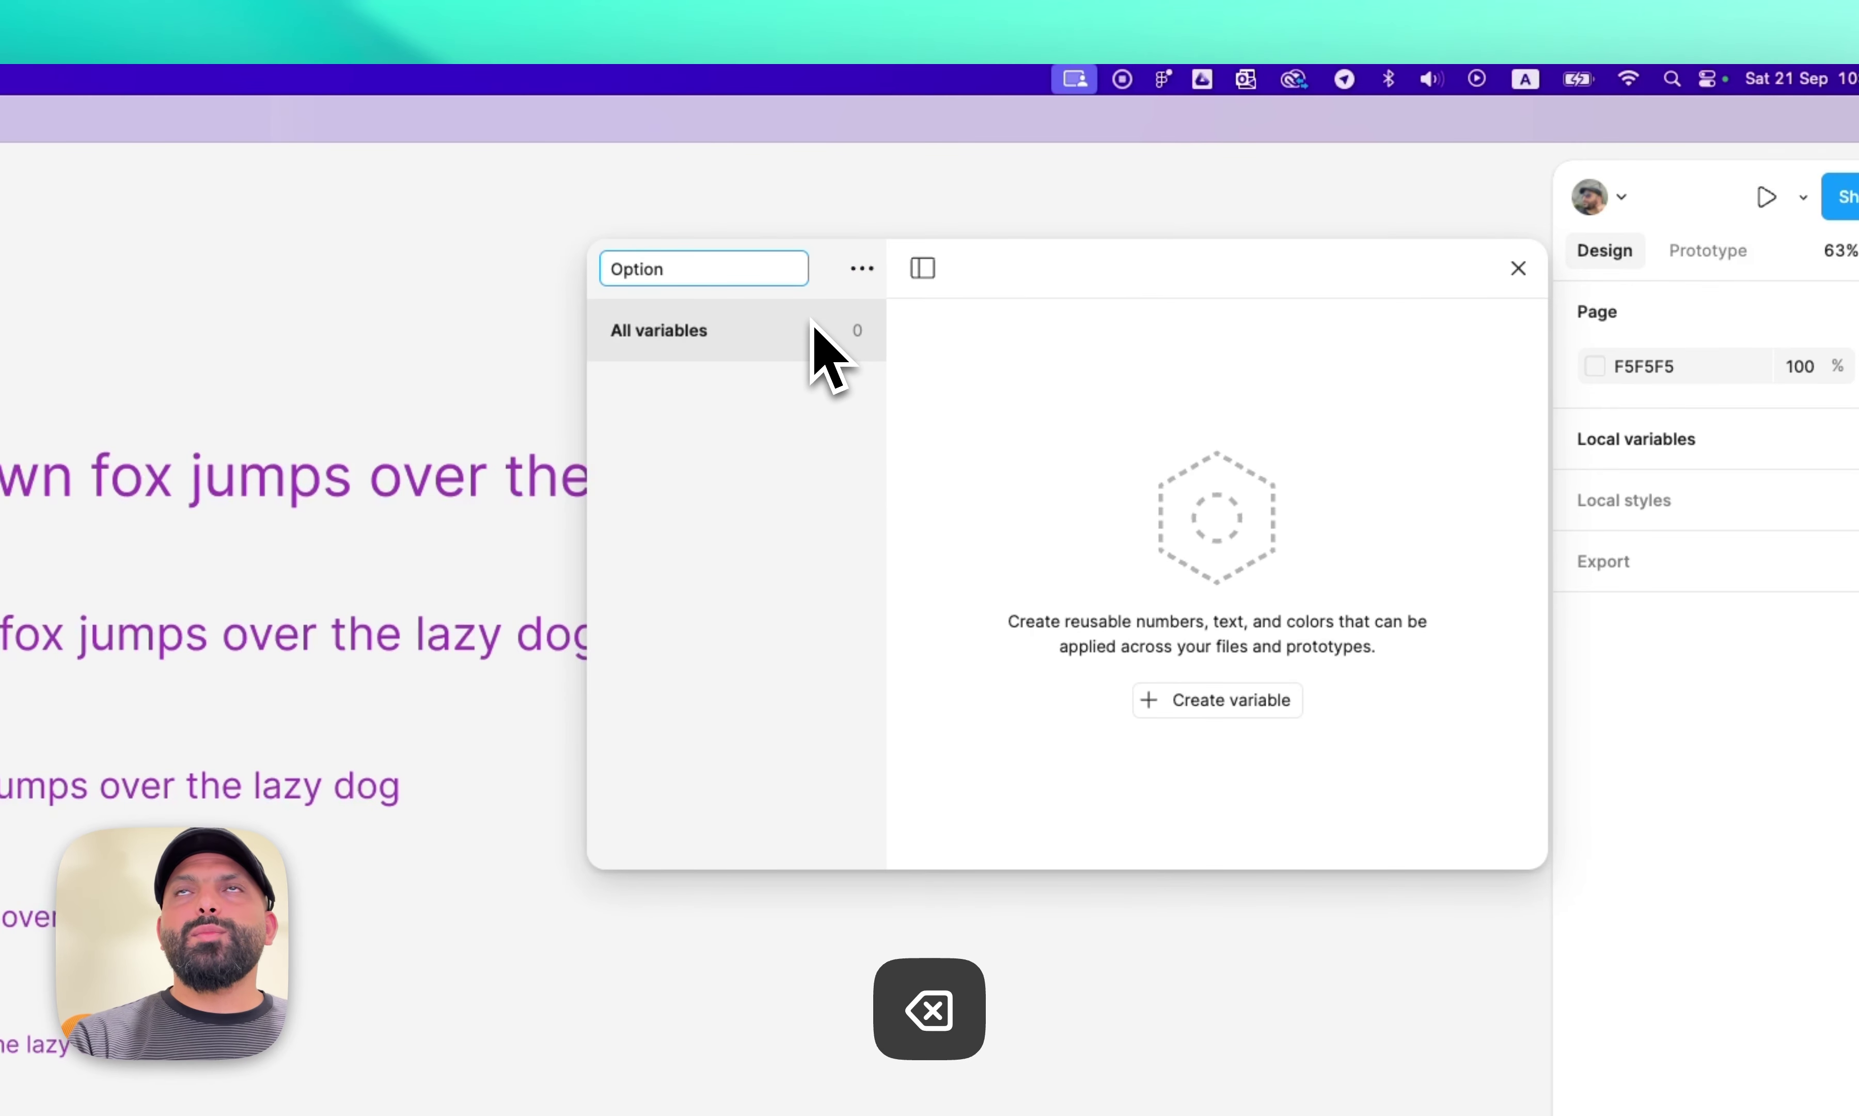
pyautogui.click(812, 320)
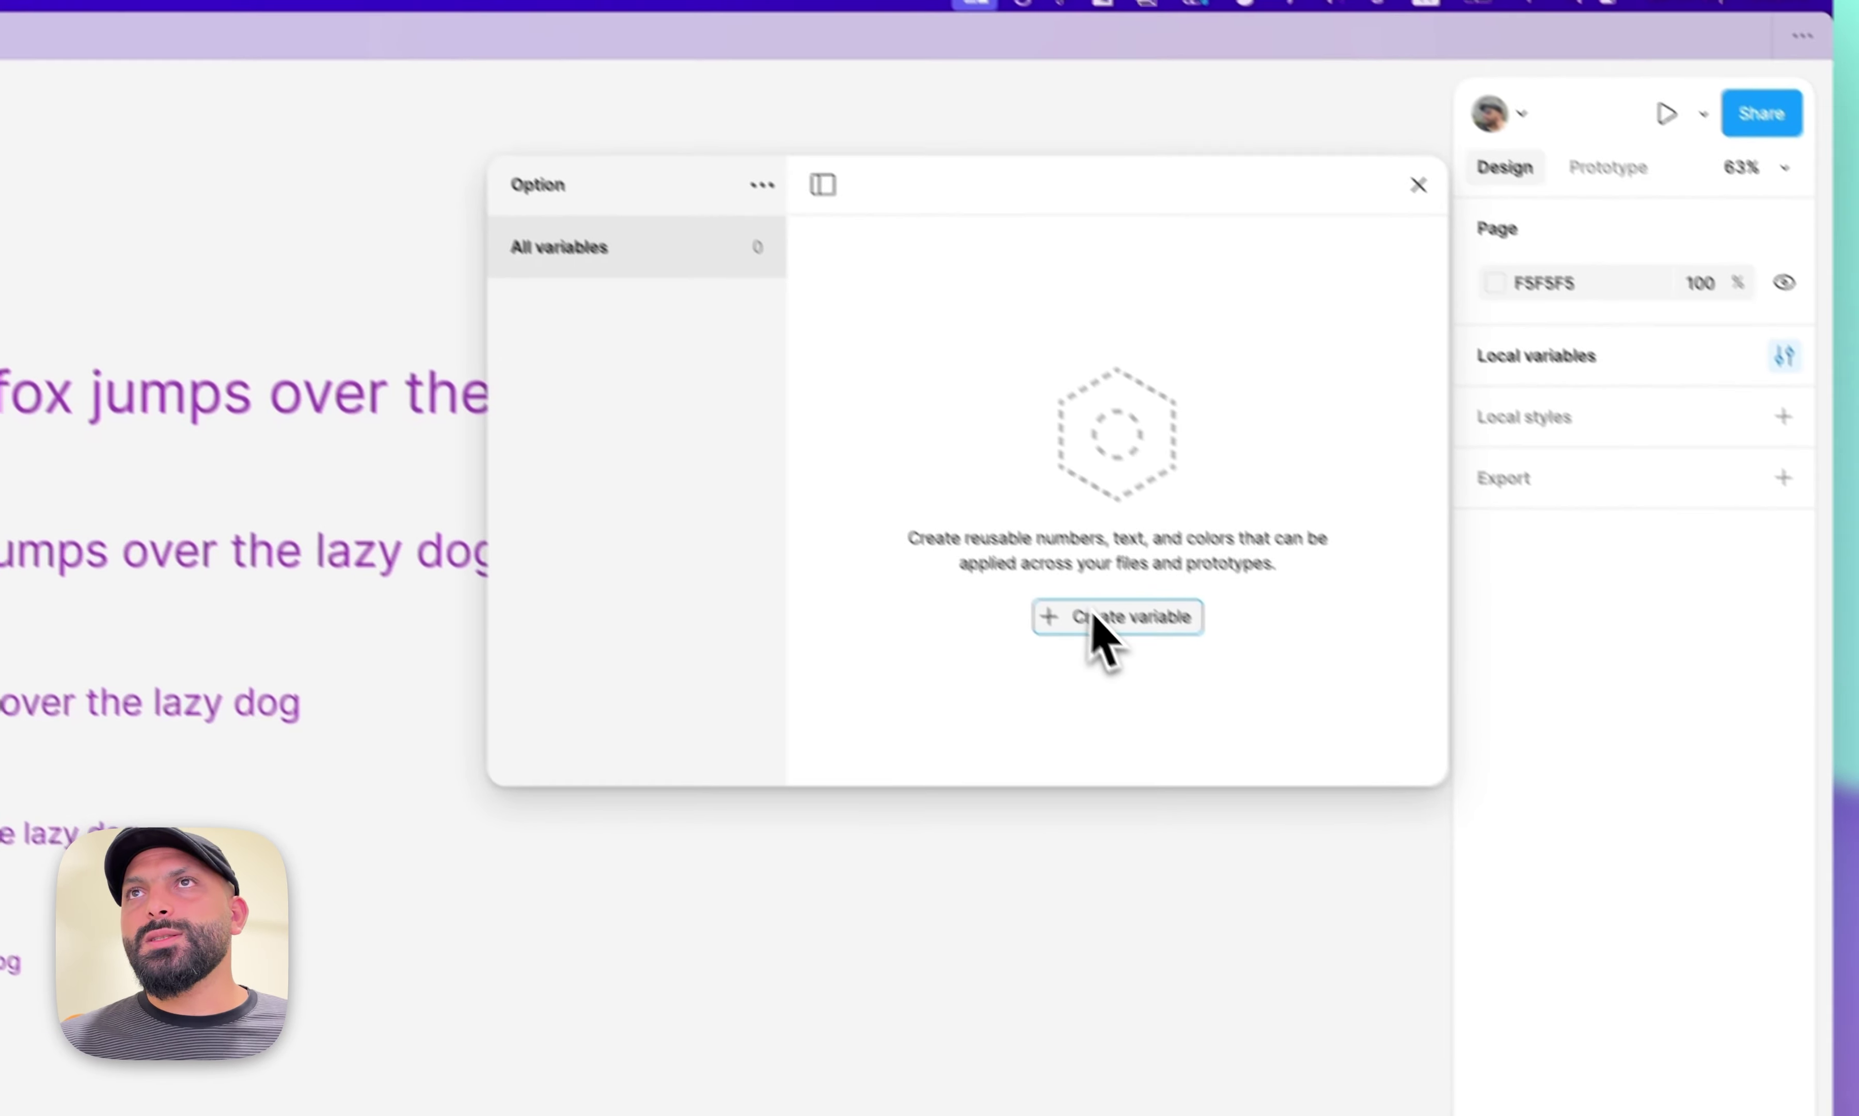
# Create a string variable named Fonts/Inter in the Option collection.
pyautogui.click(1226, 704)
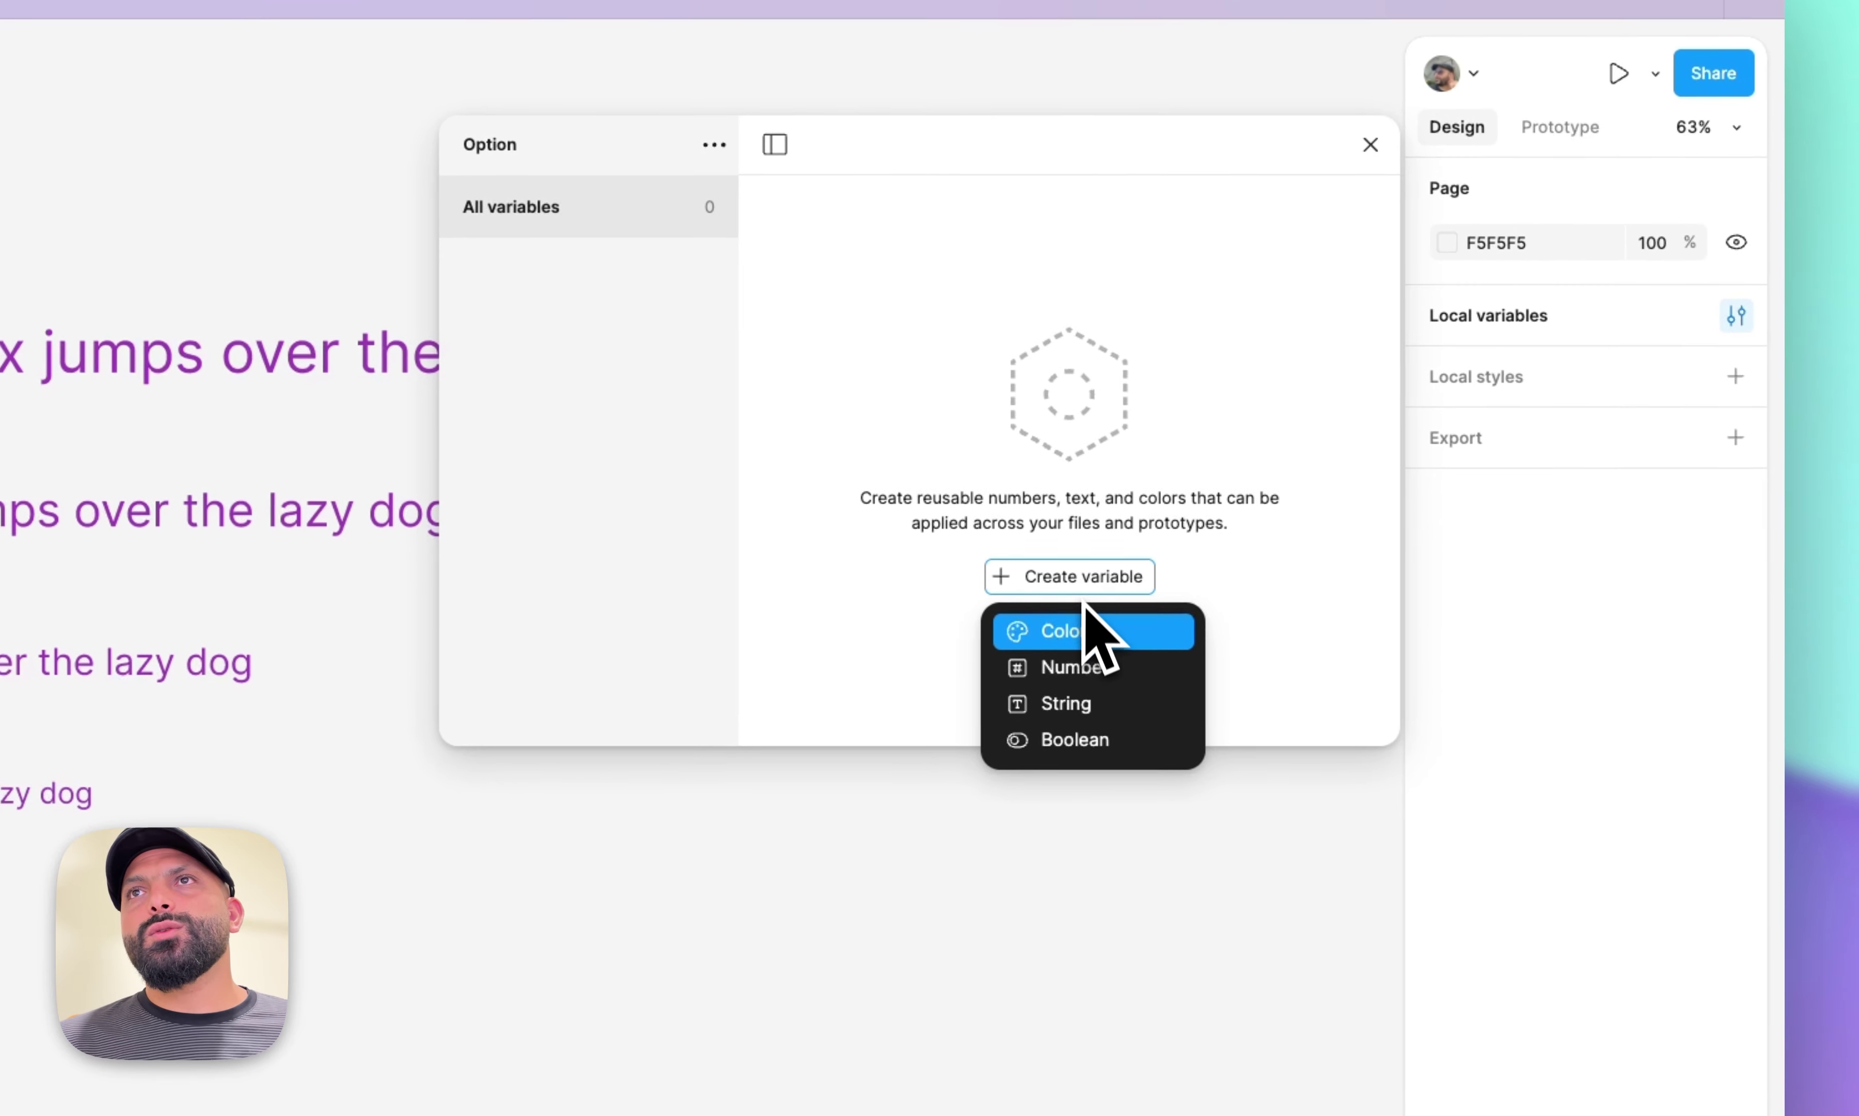
pyautogui.click(1075, 703)
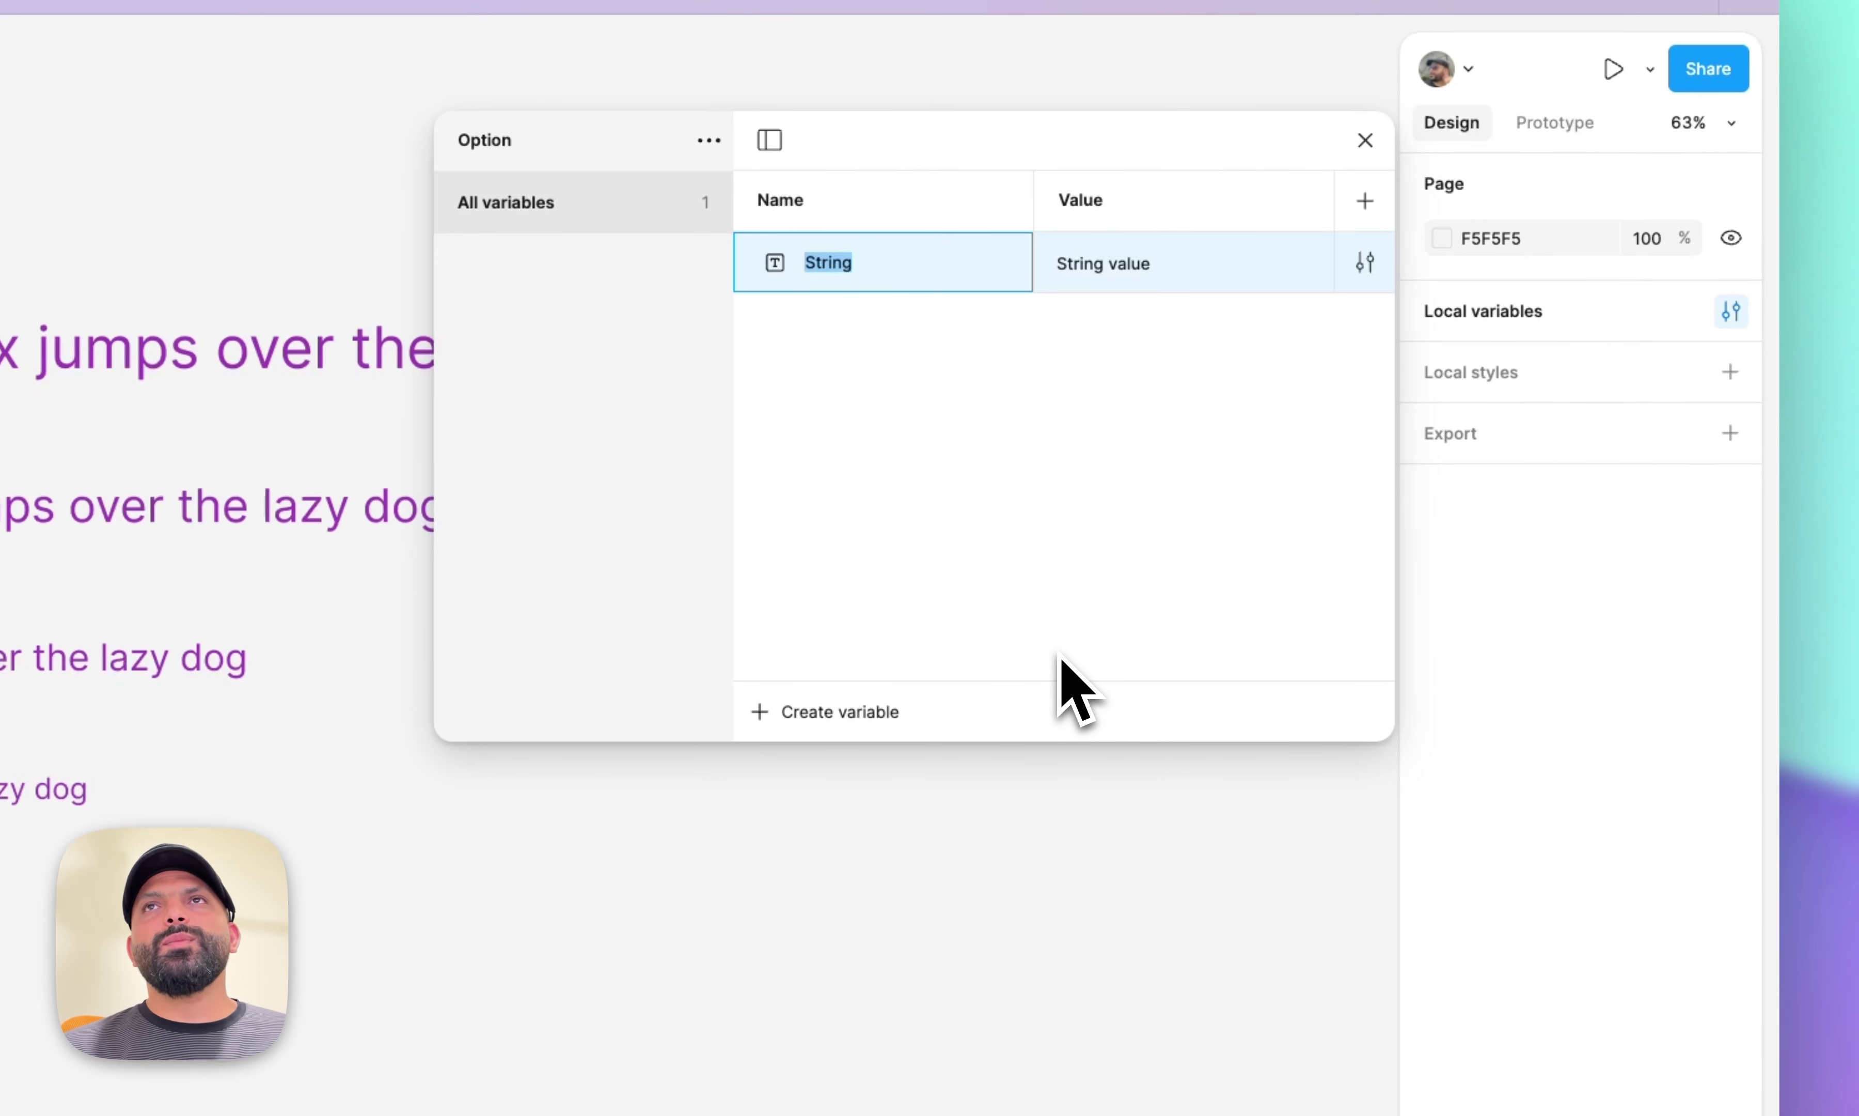
pyautogui.write('Fonts/i')
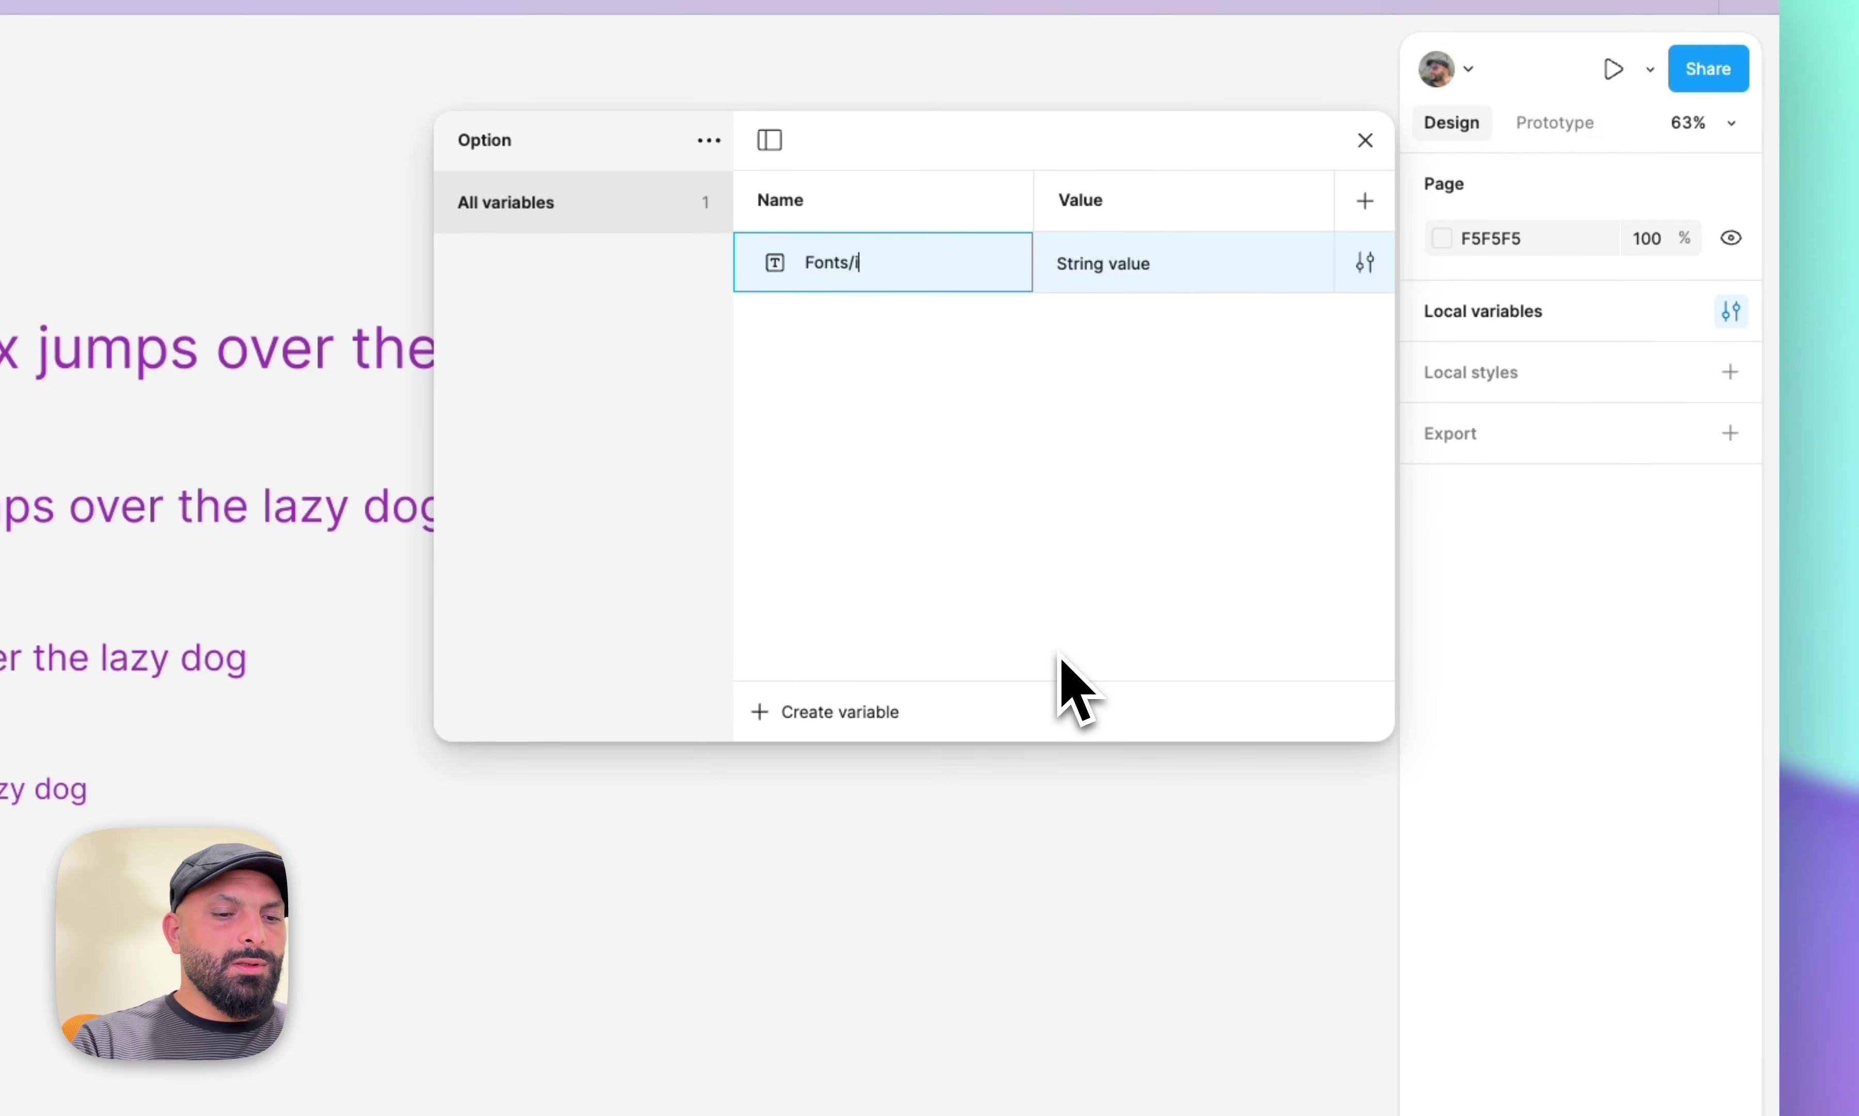
pyautogui.press('BackSpace')
pyautogui.write('Inter')
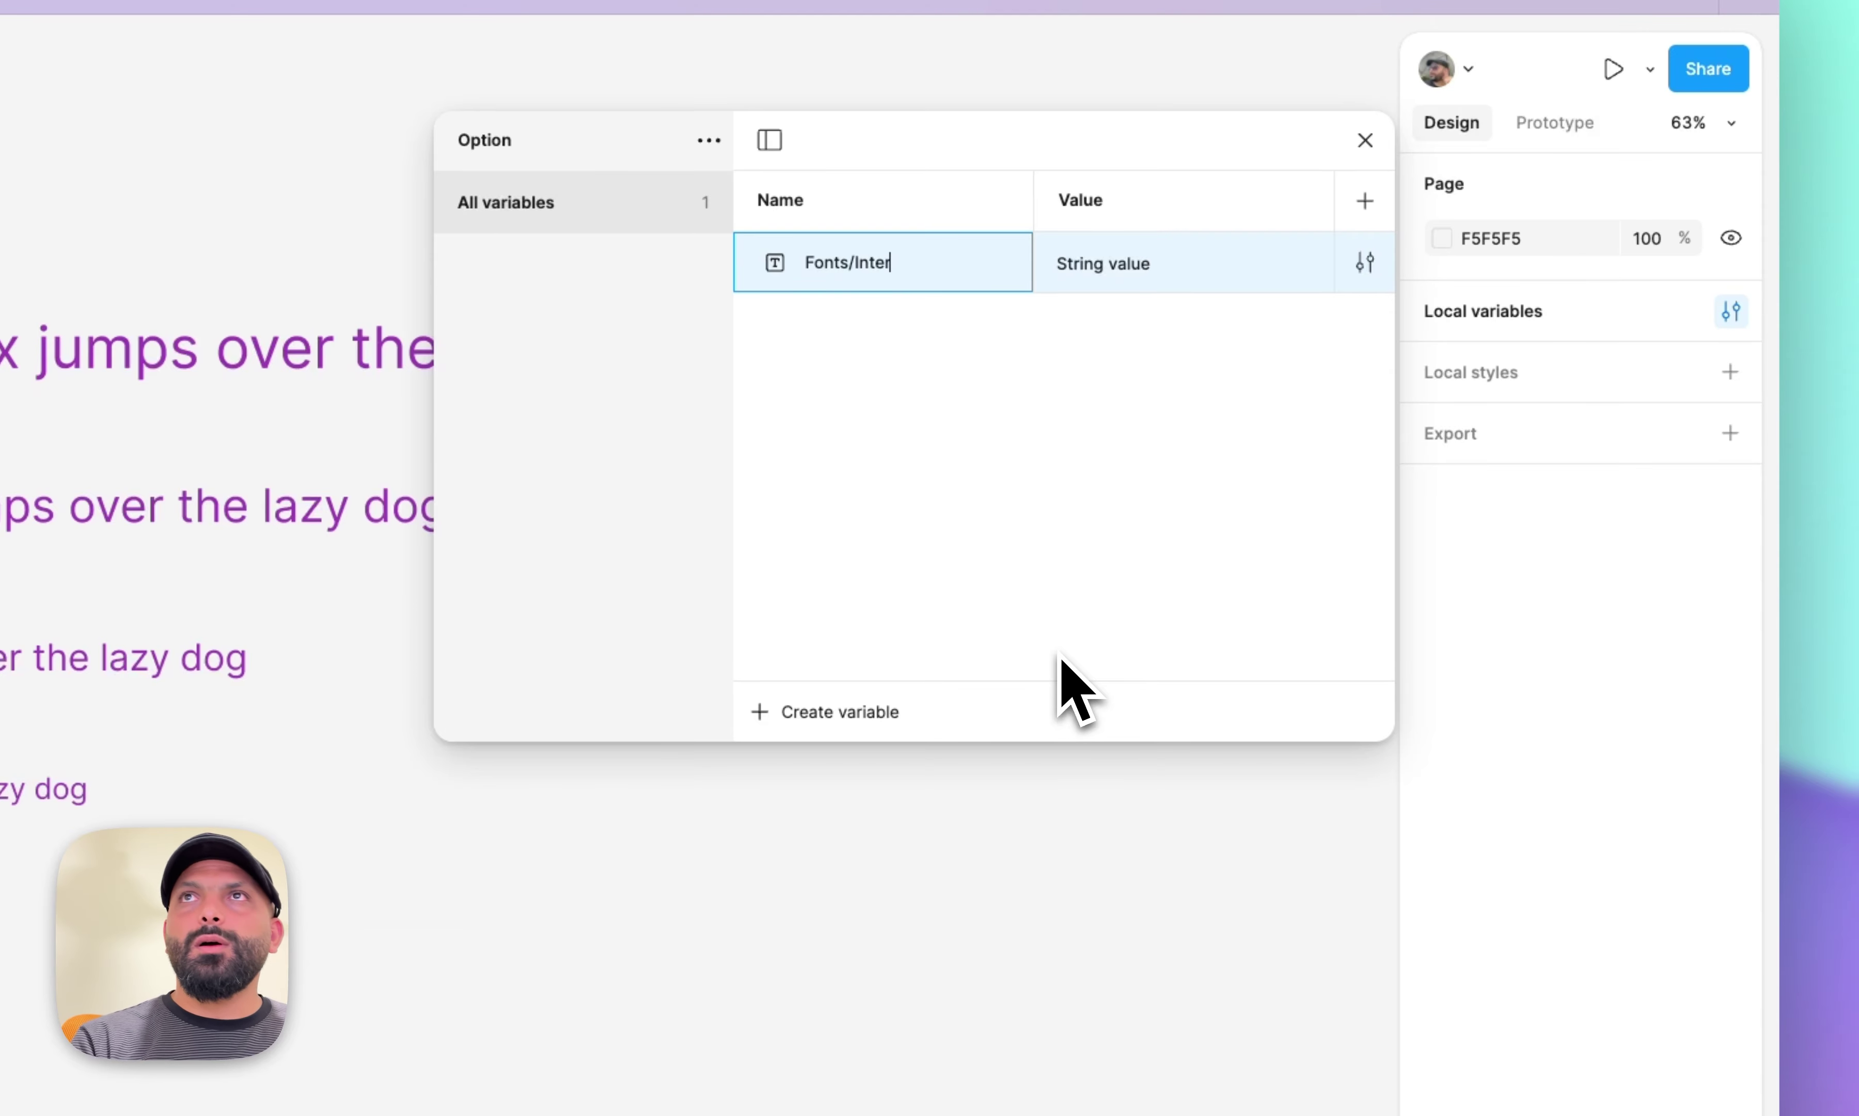
pyautogui.press('Return')
# Set the value of the Inter string variable in the Fonts group to Inter.
pyautogui.moveTo(1054, 349); pyautogui.dragTo(1099, 401)
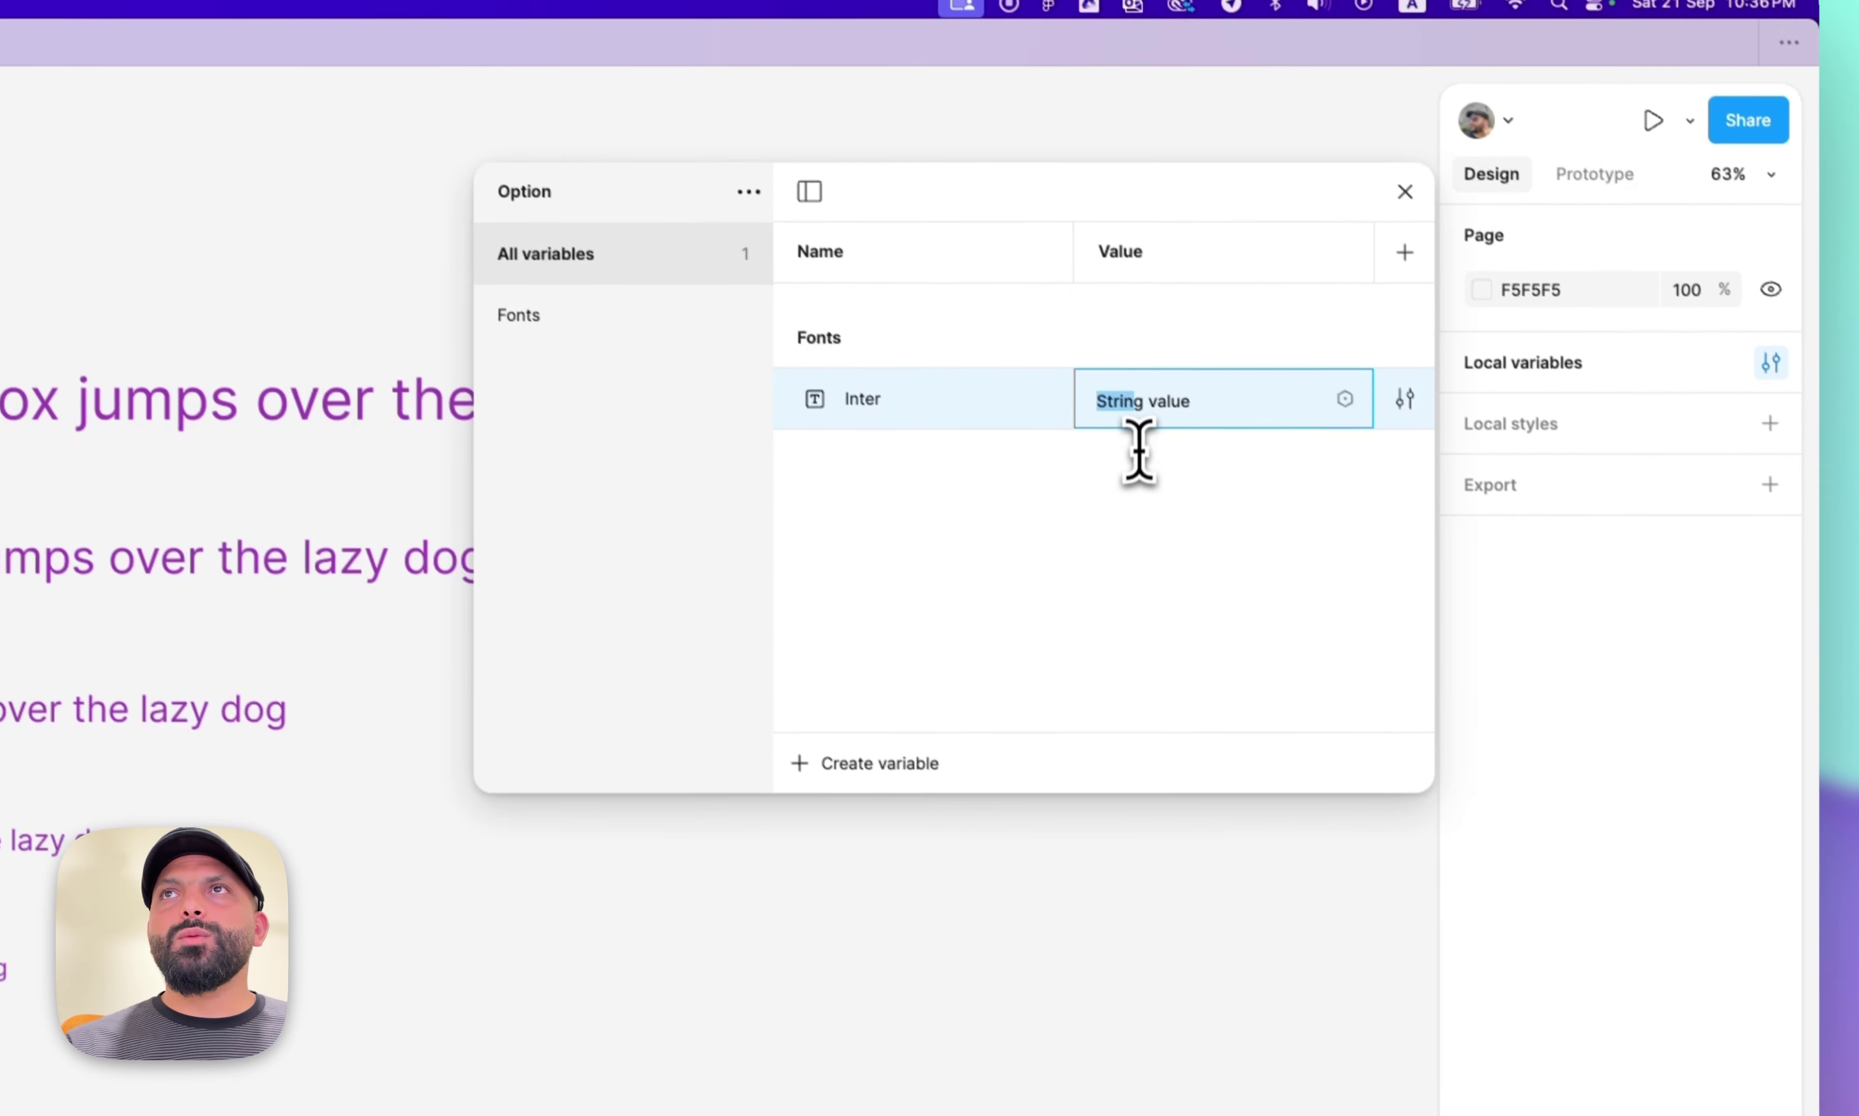
pyautogui.press('super+a')
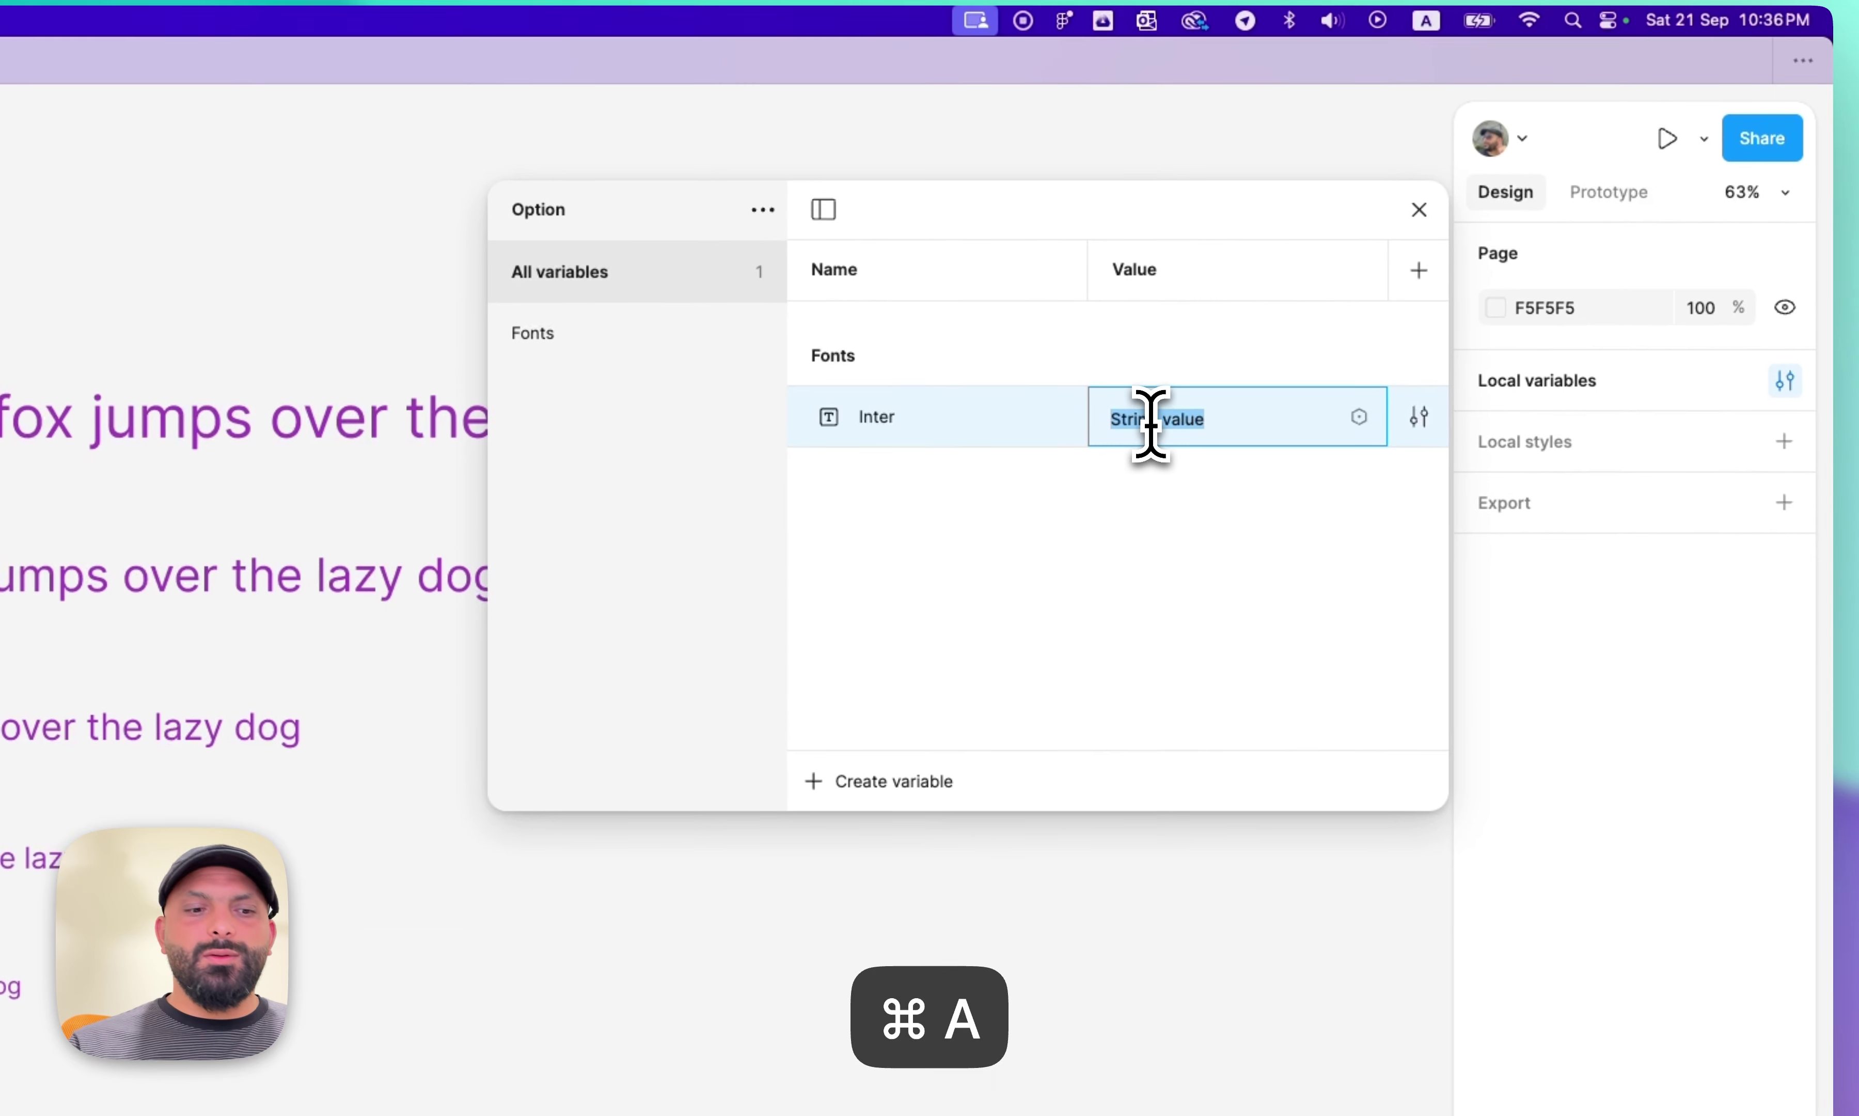
pyautogui.write('Inter')
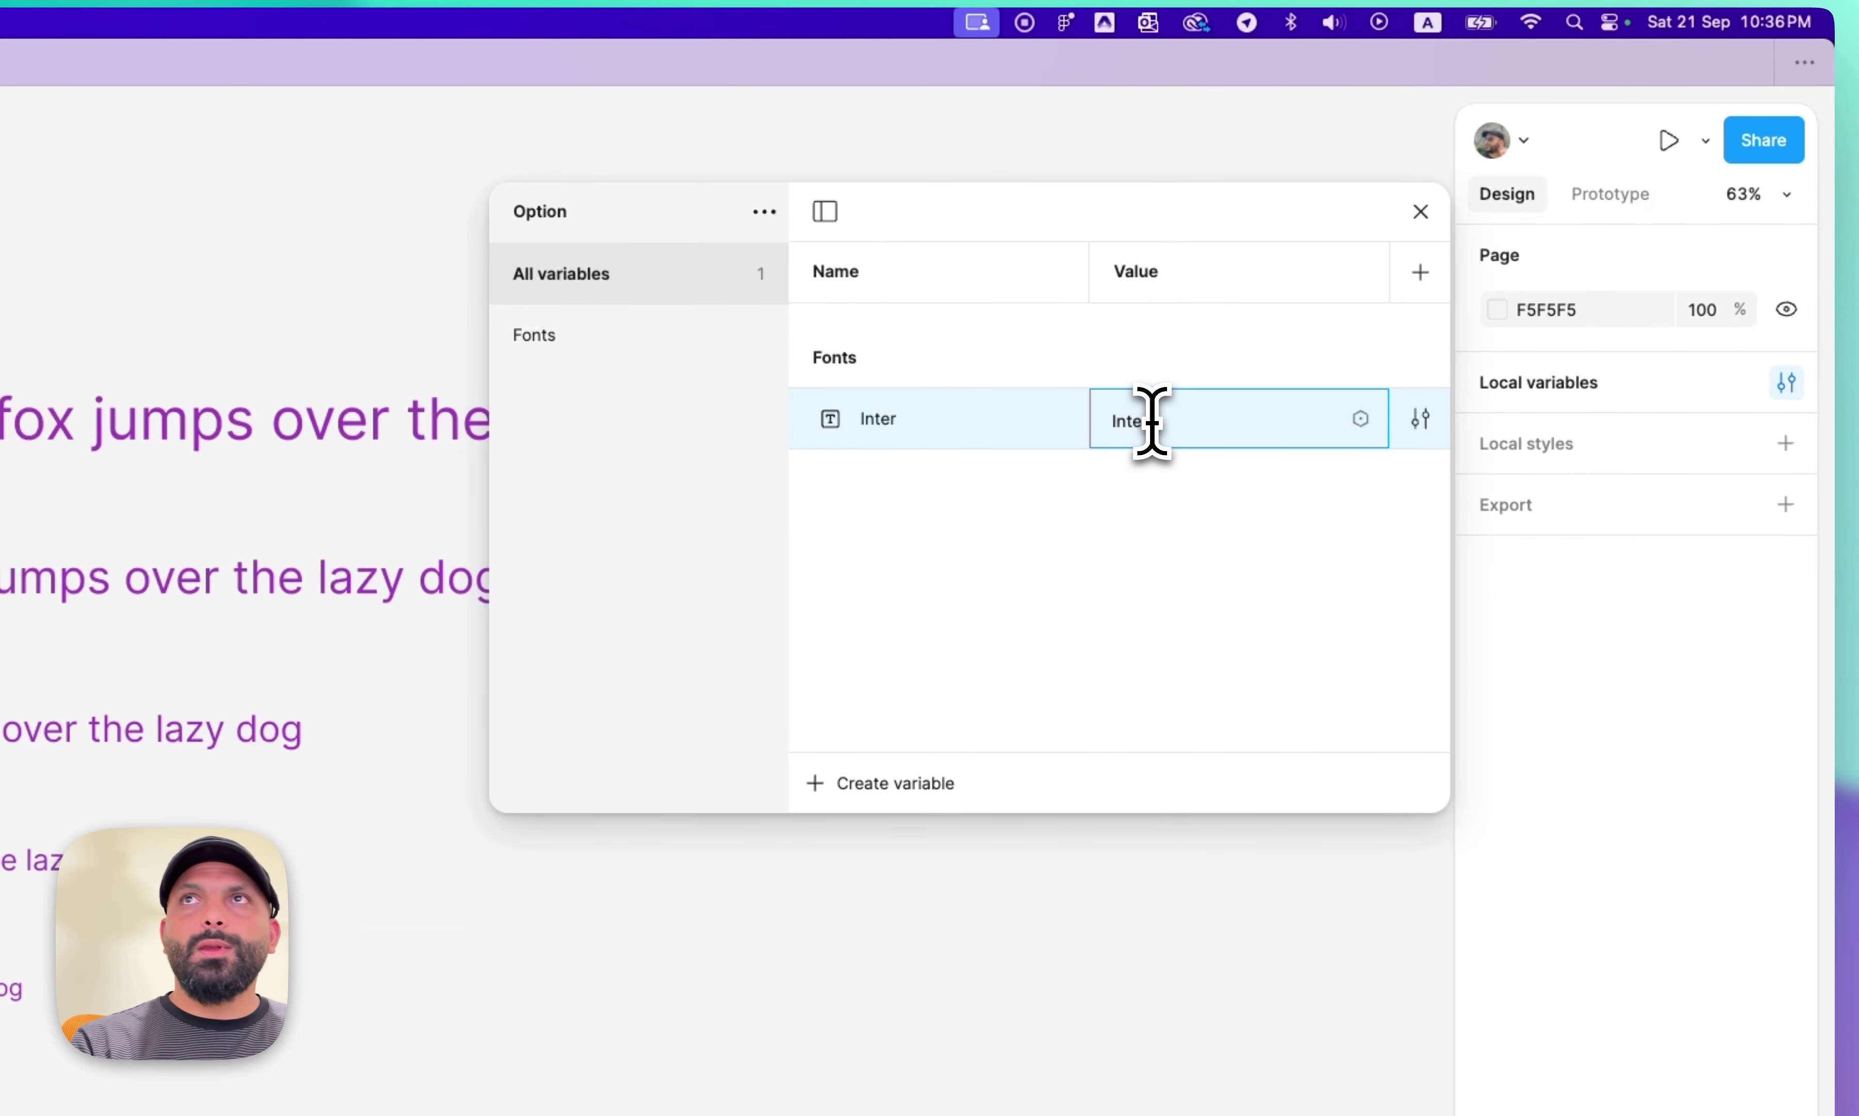
pyautogui.press('Return')
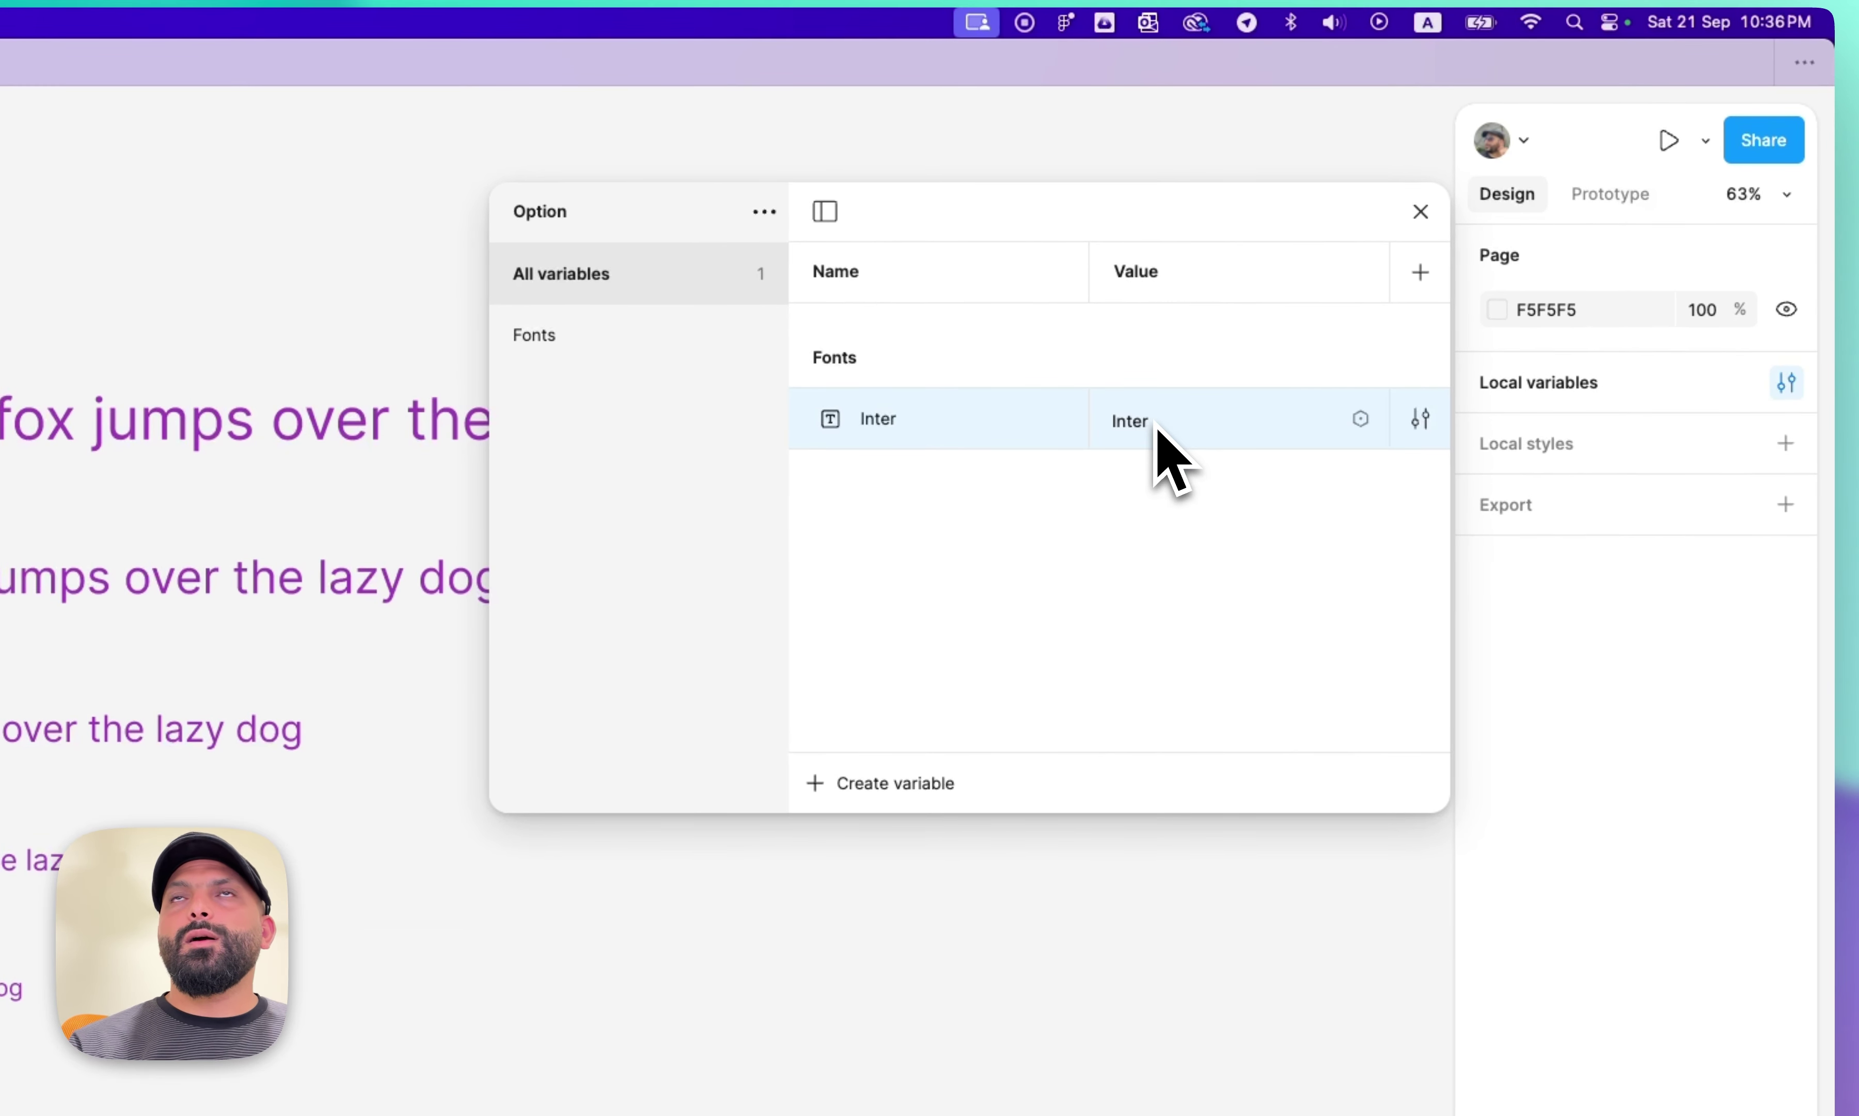
# Create a second variable collection named Alias.
pyautogui.click(765, 211)
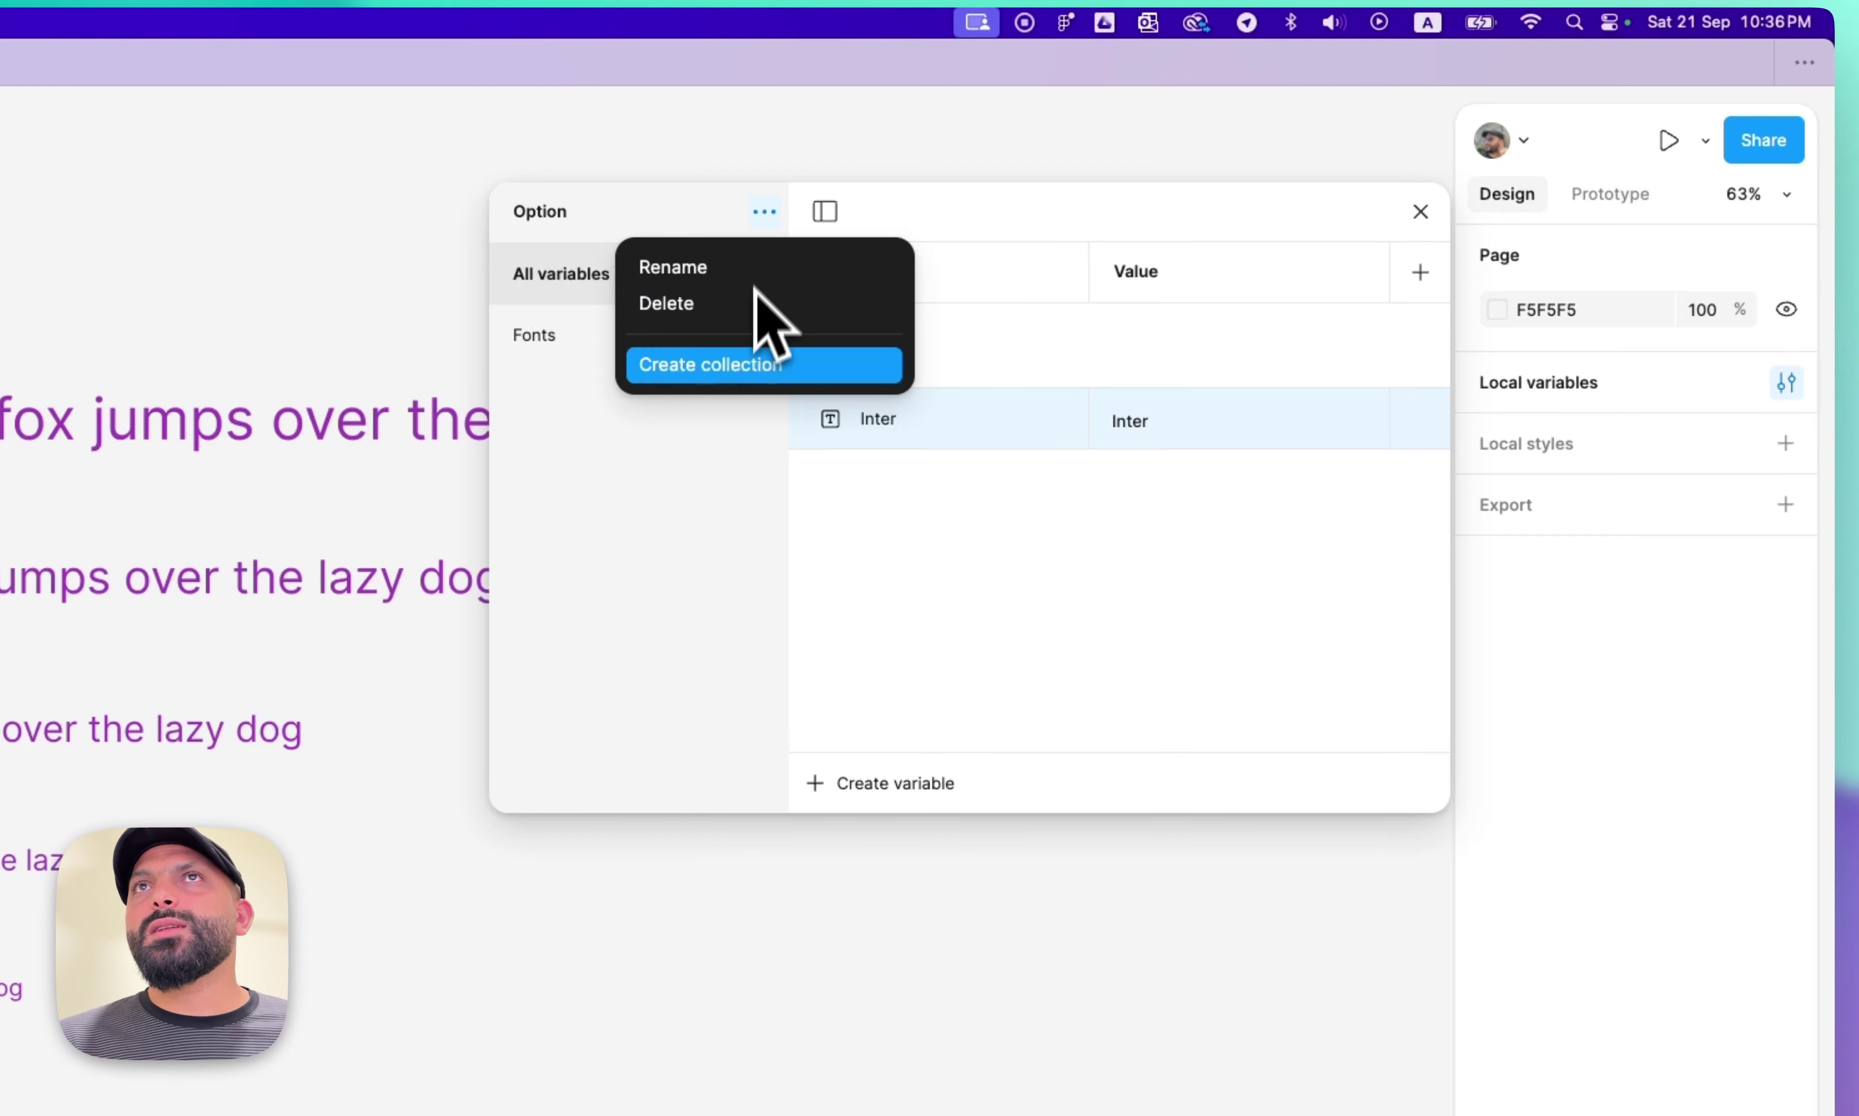
pyautogui.click(763, 358)
pyautogui.press('super+a')
pyautogui.write('Alias')
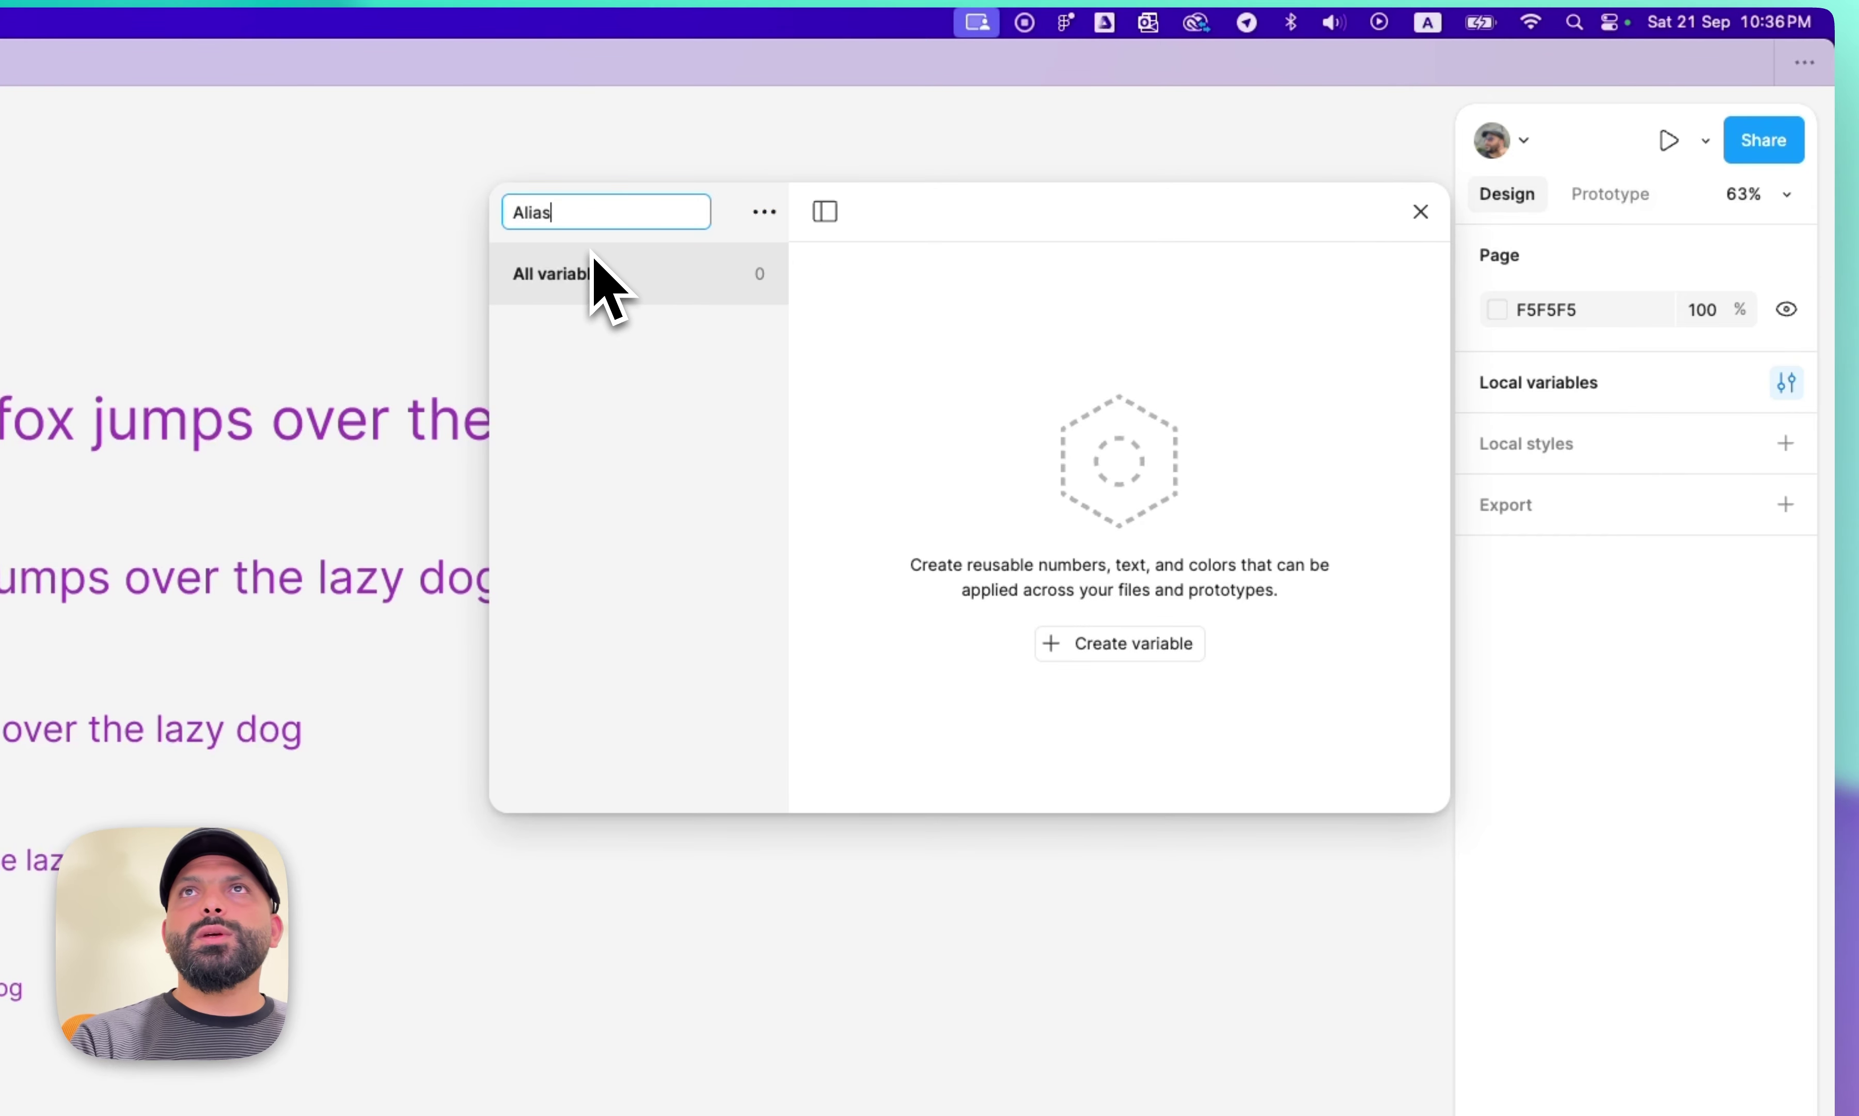
pyautogui.press('Return')
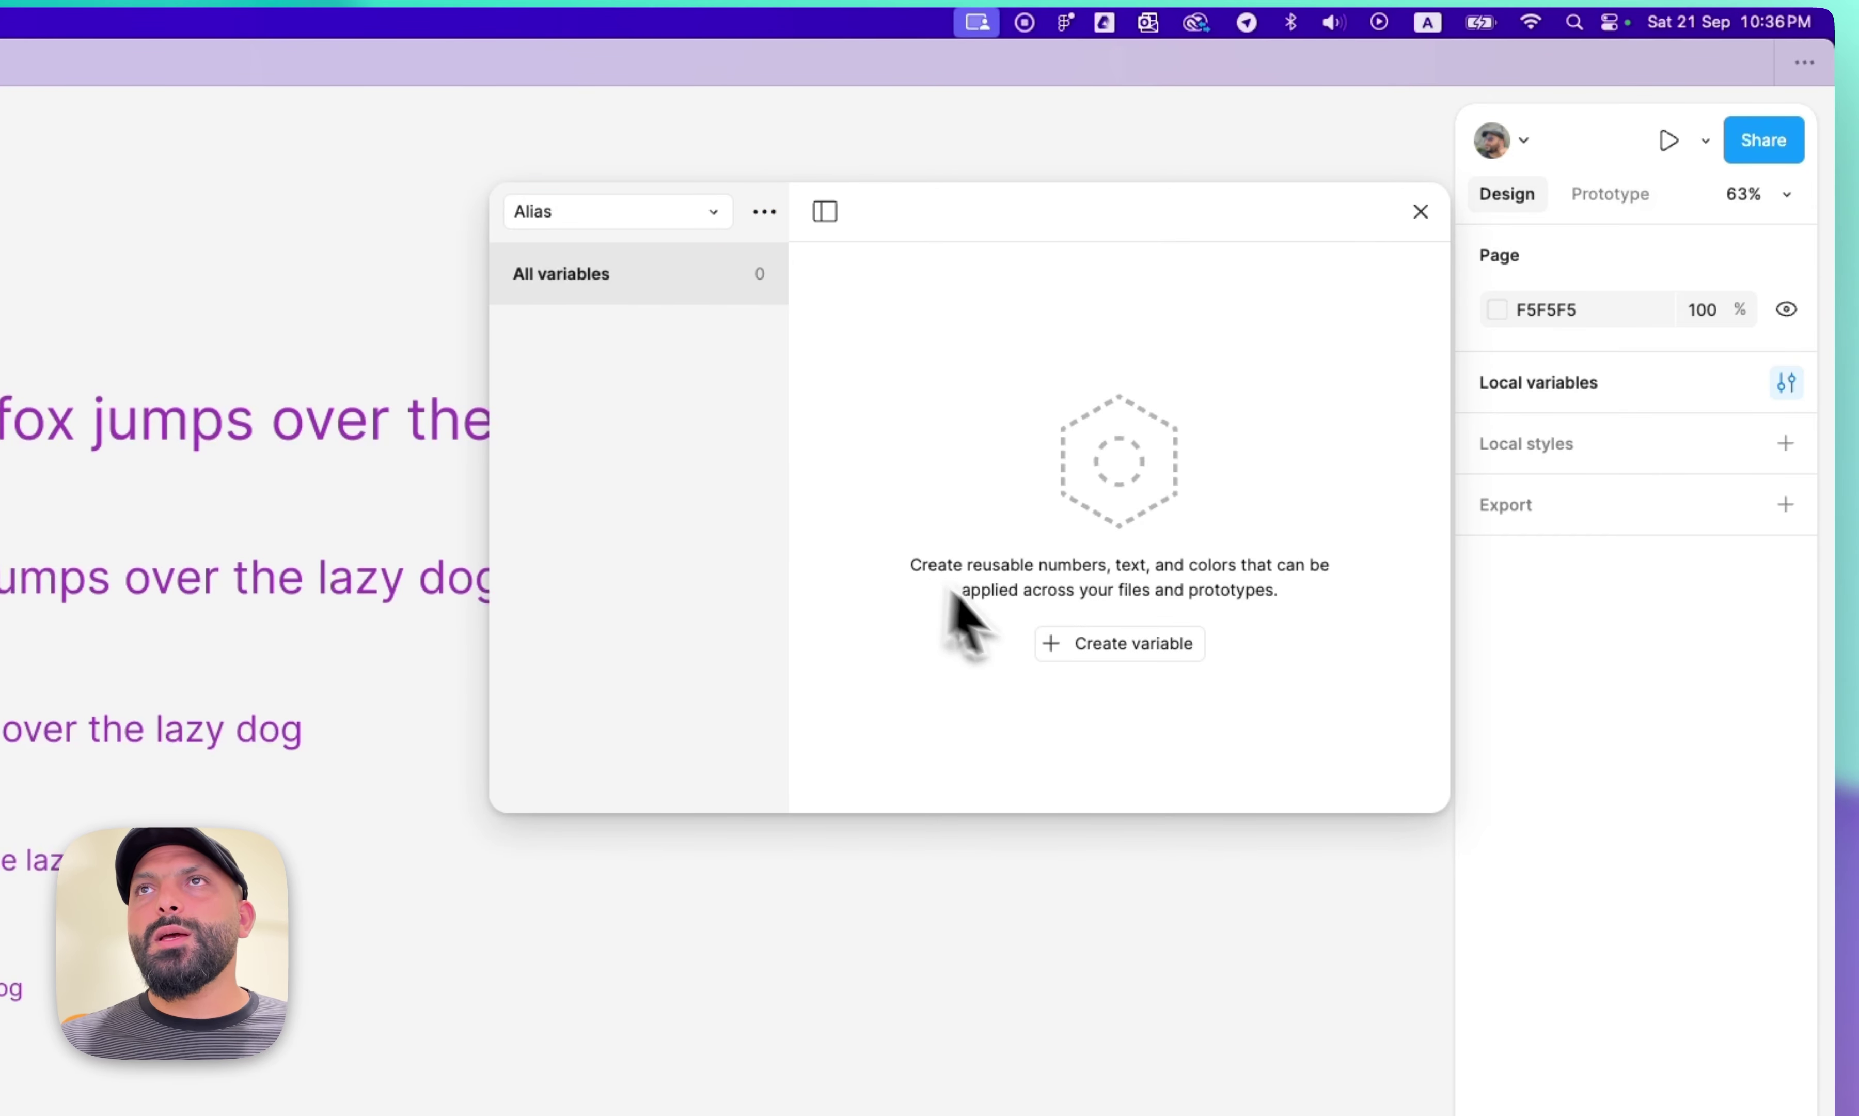
# Create a string variable named Typography/PrimaryFont in the Alias collection and link its value to the Fonts/Inter variable.
pyautogui.click(1102, 649)
pyautogui.click(1102, 772)
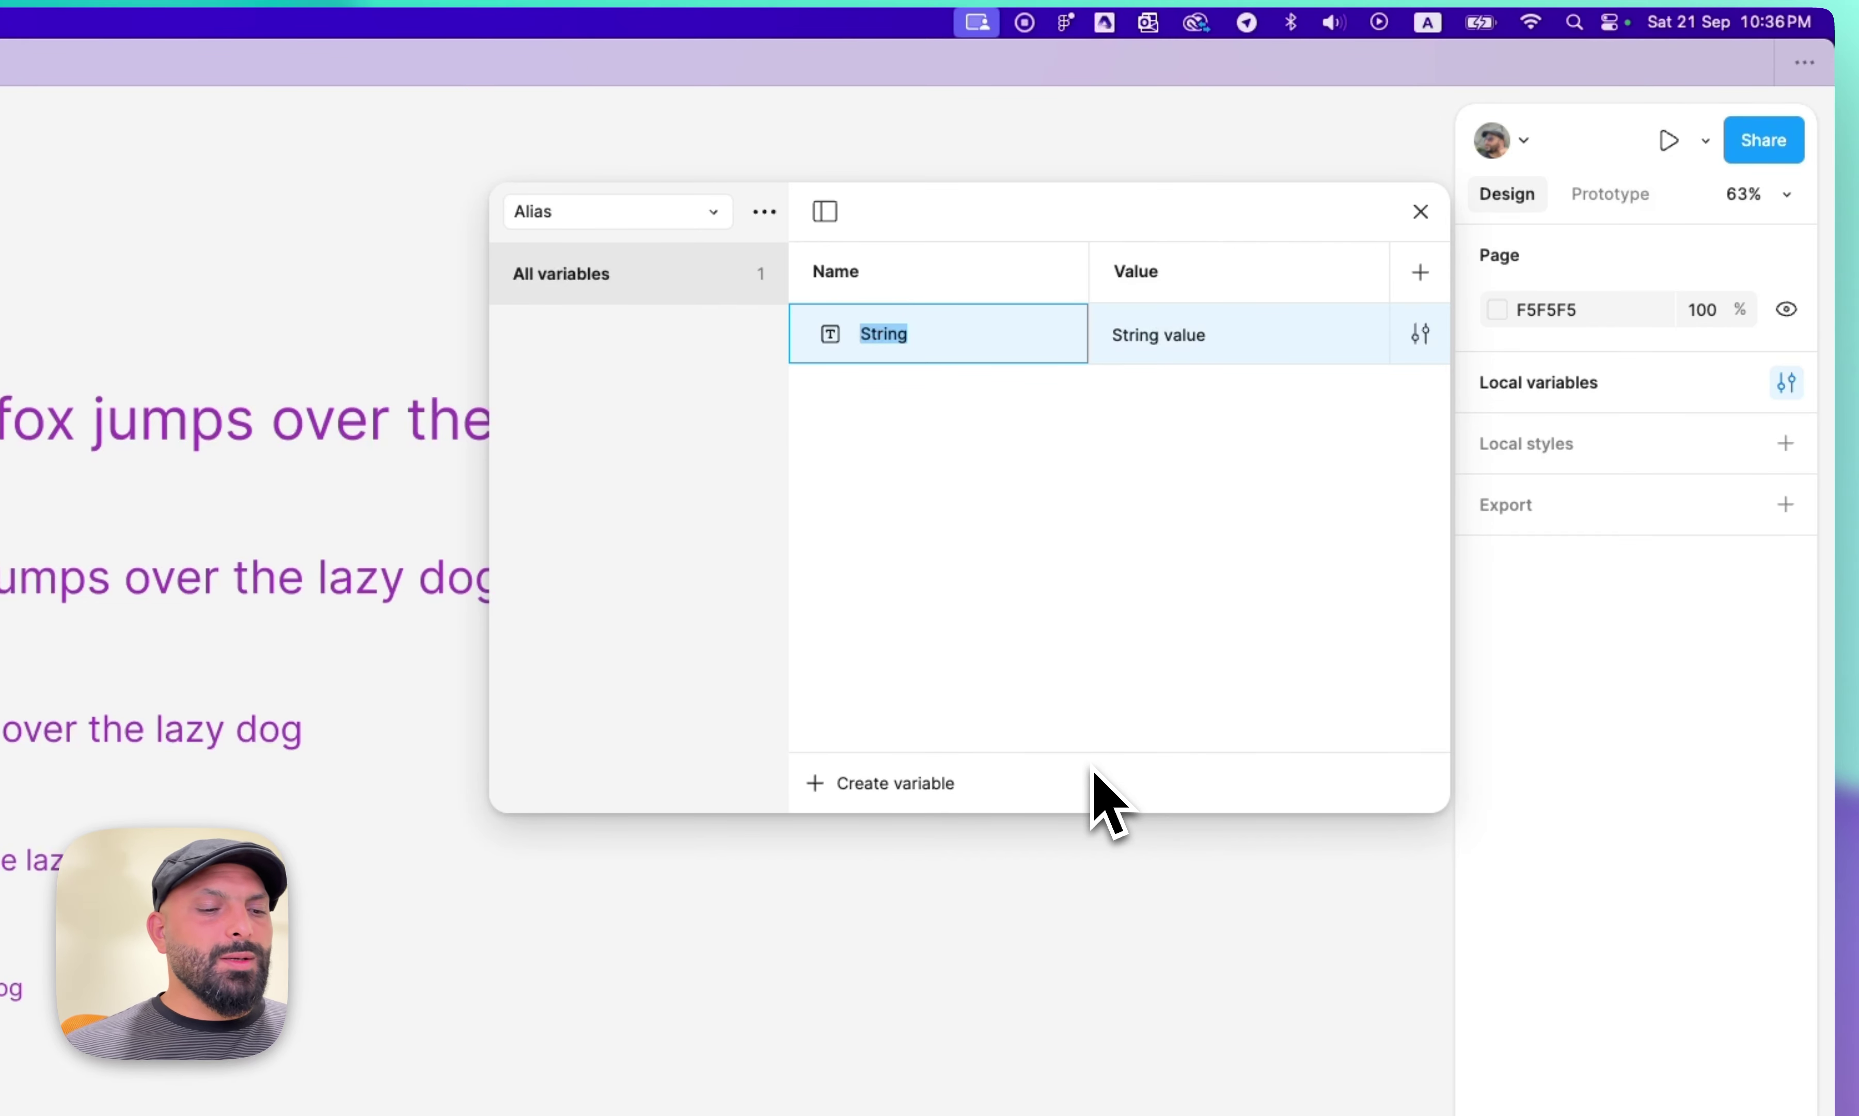
pyautogui.write('Typography/Primar')
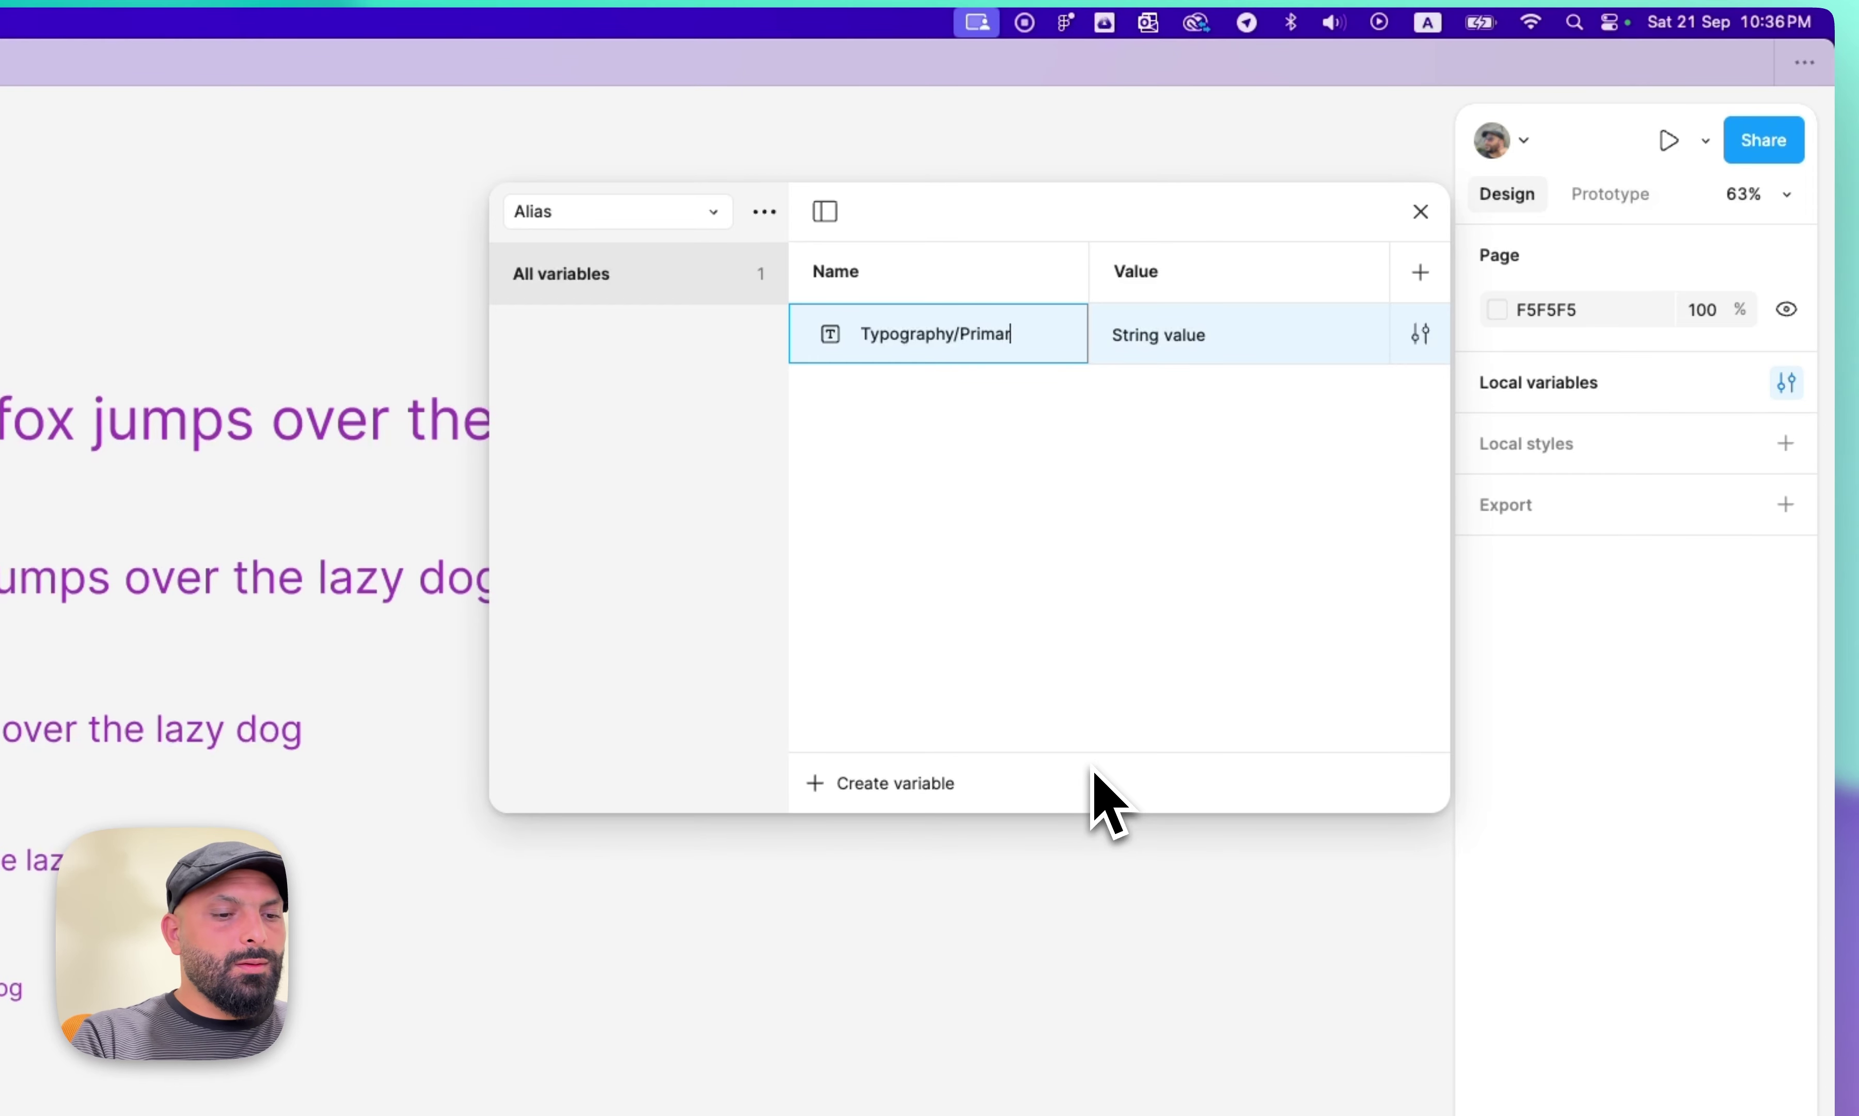
pyautogui.write('yFont')
pyautogui.press('Return')
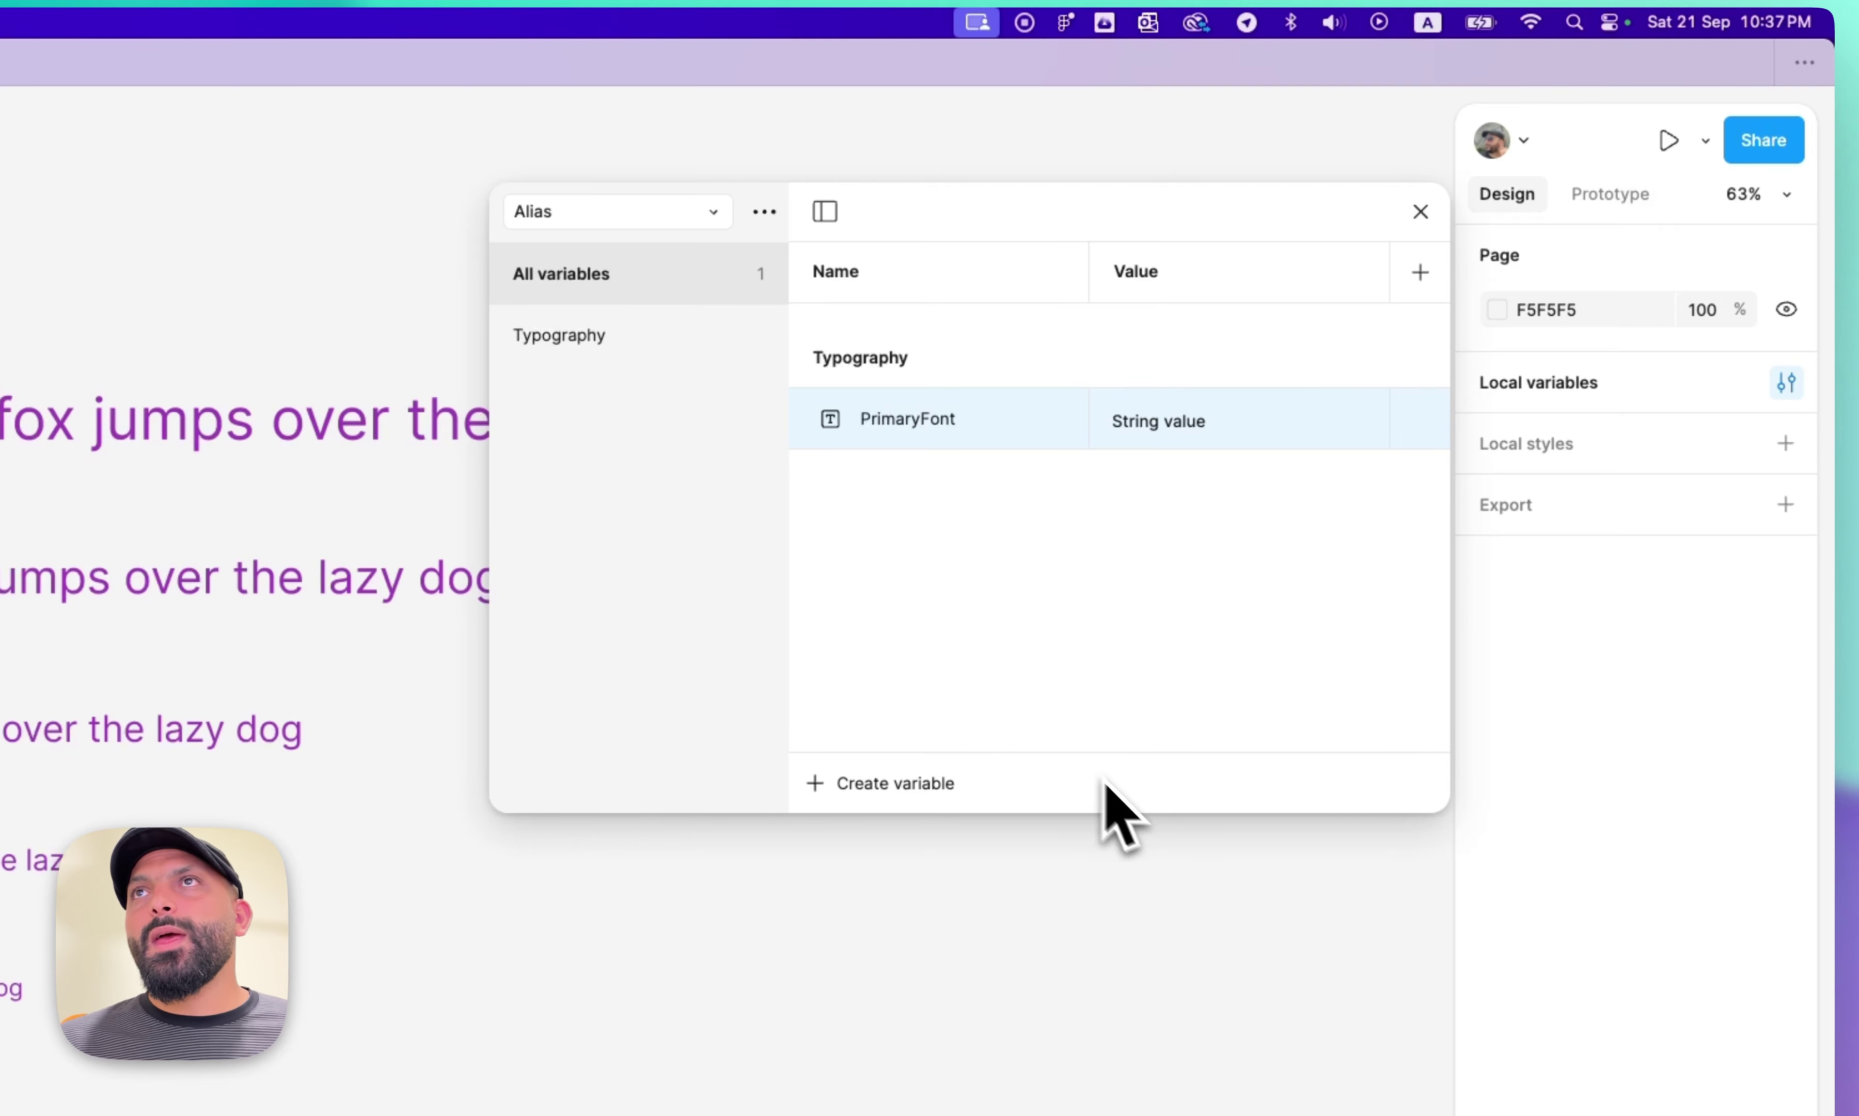
pyautogui.click(1360, 419)
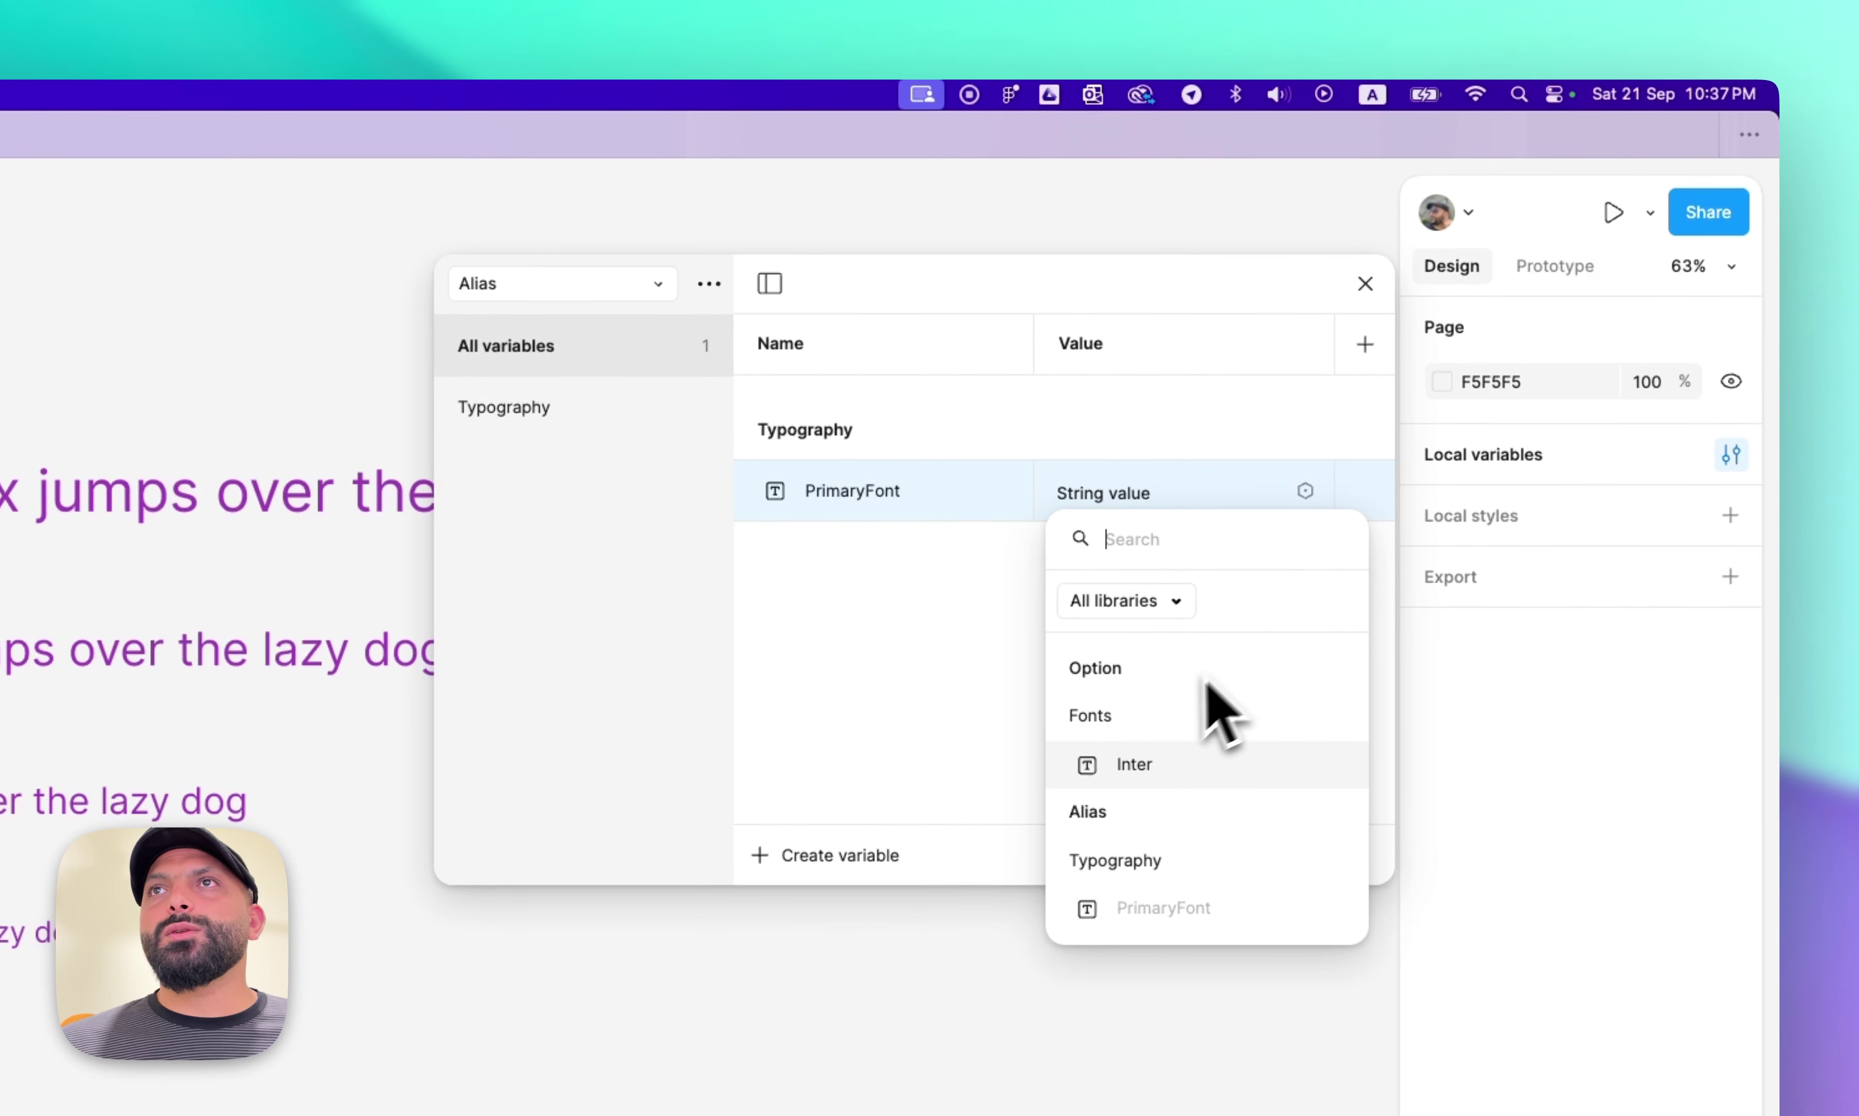
pyautogui.click(1134, 761)
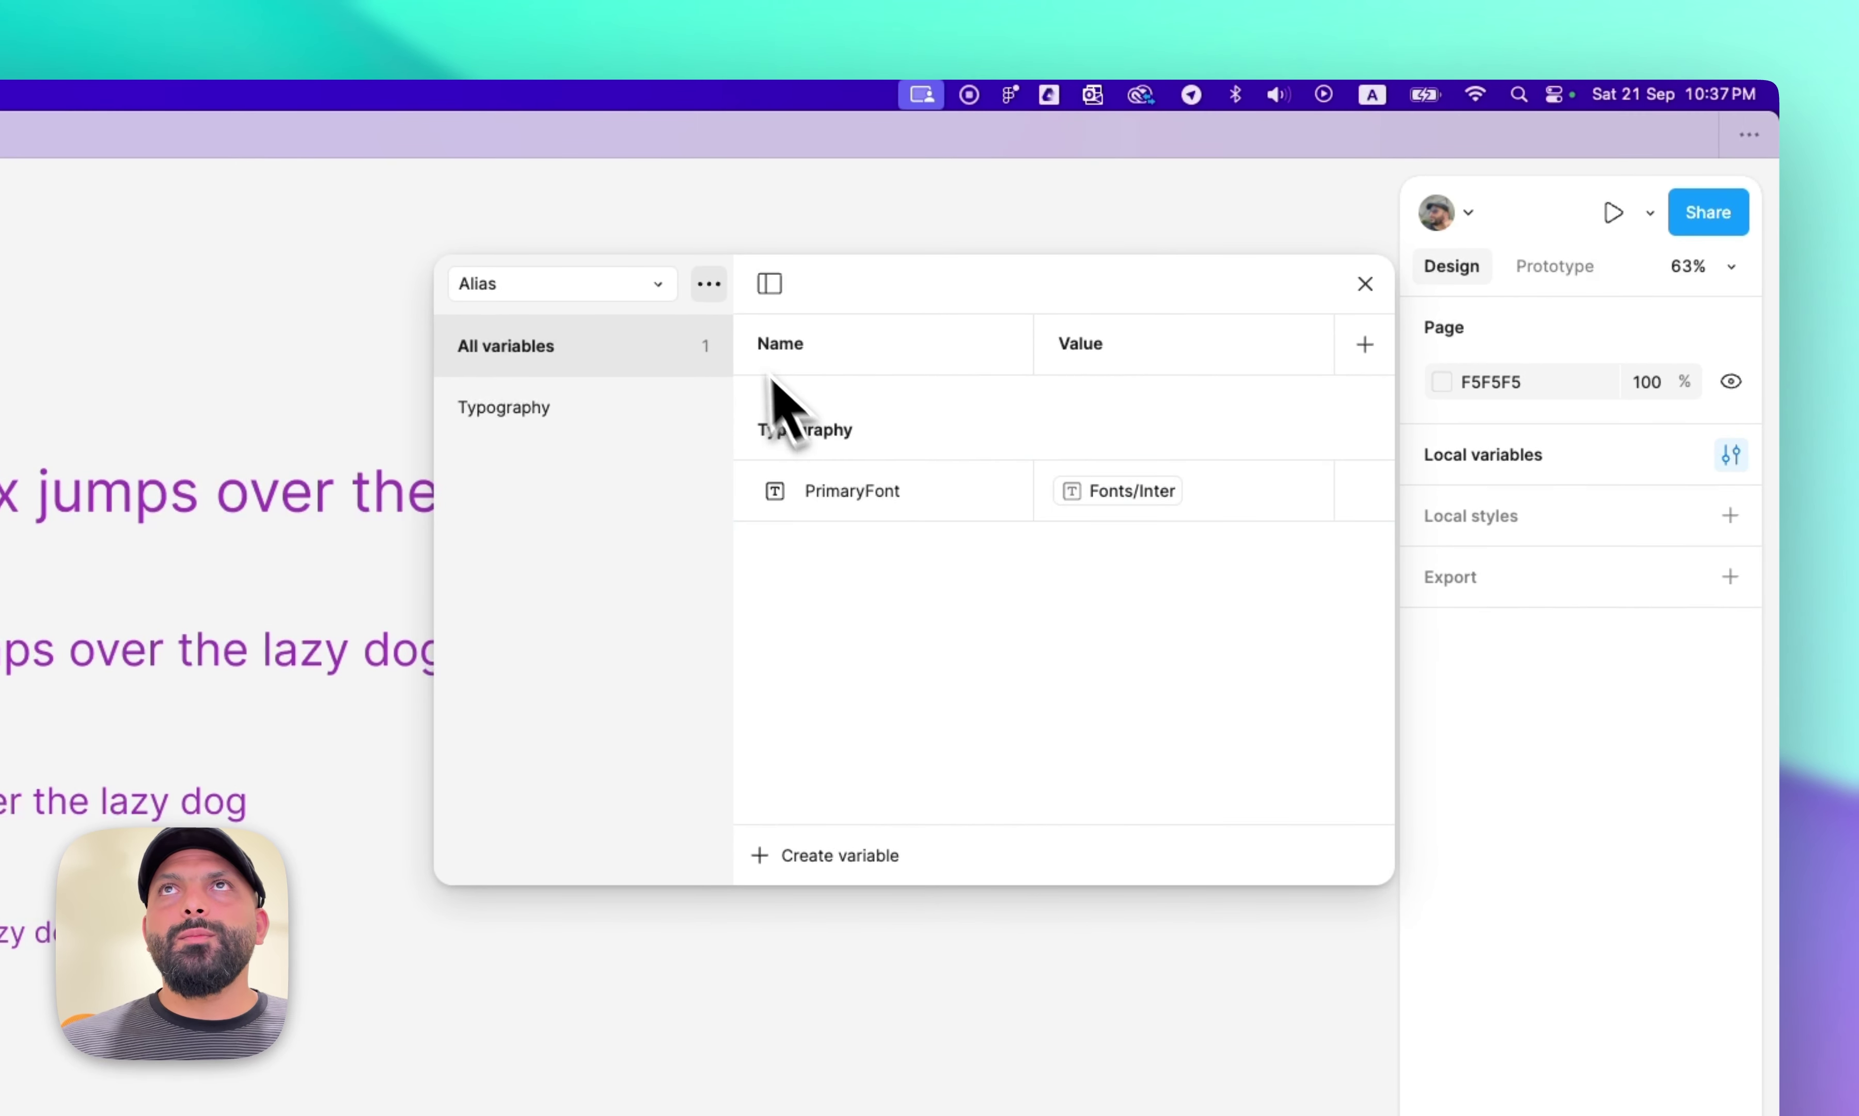
# Create a third variable collection named Tokens.
pyautogui.click(709, 283)
pyautogui.click(704, 436)
pyautogui.press('super+a')
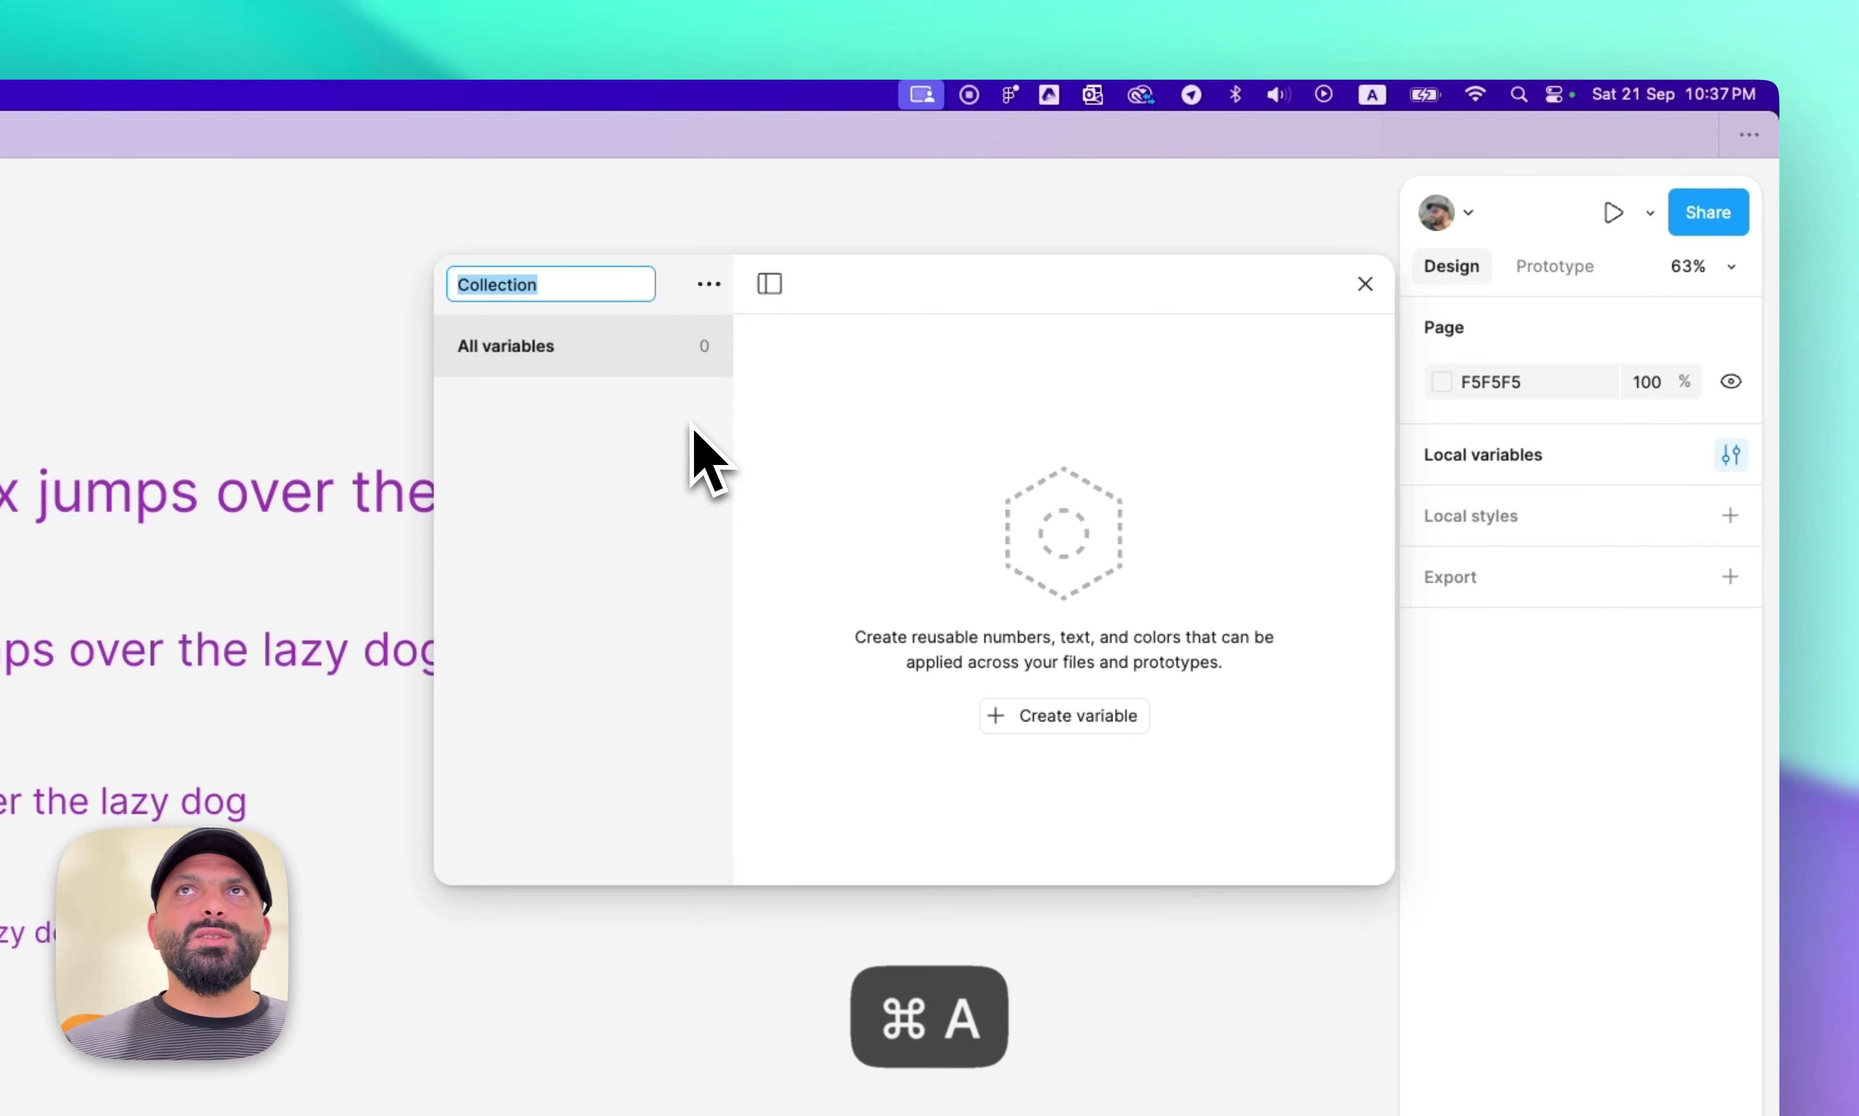
pyautogui.write('Tokens')
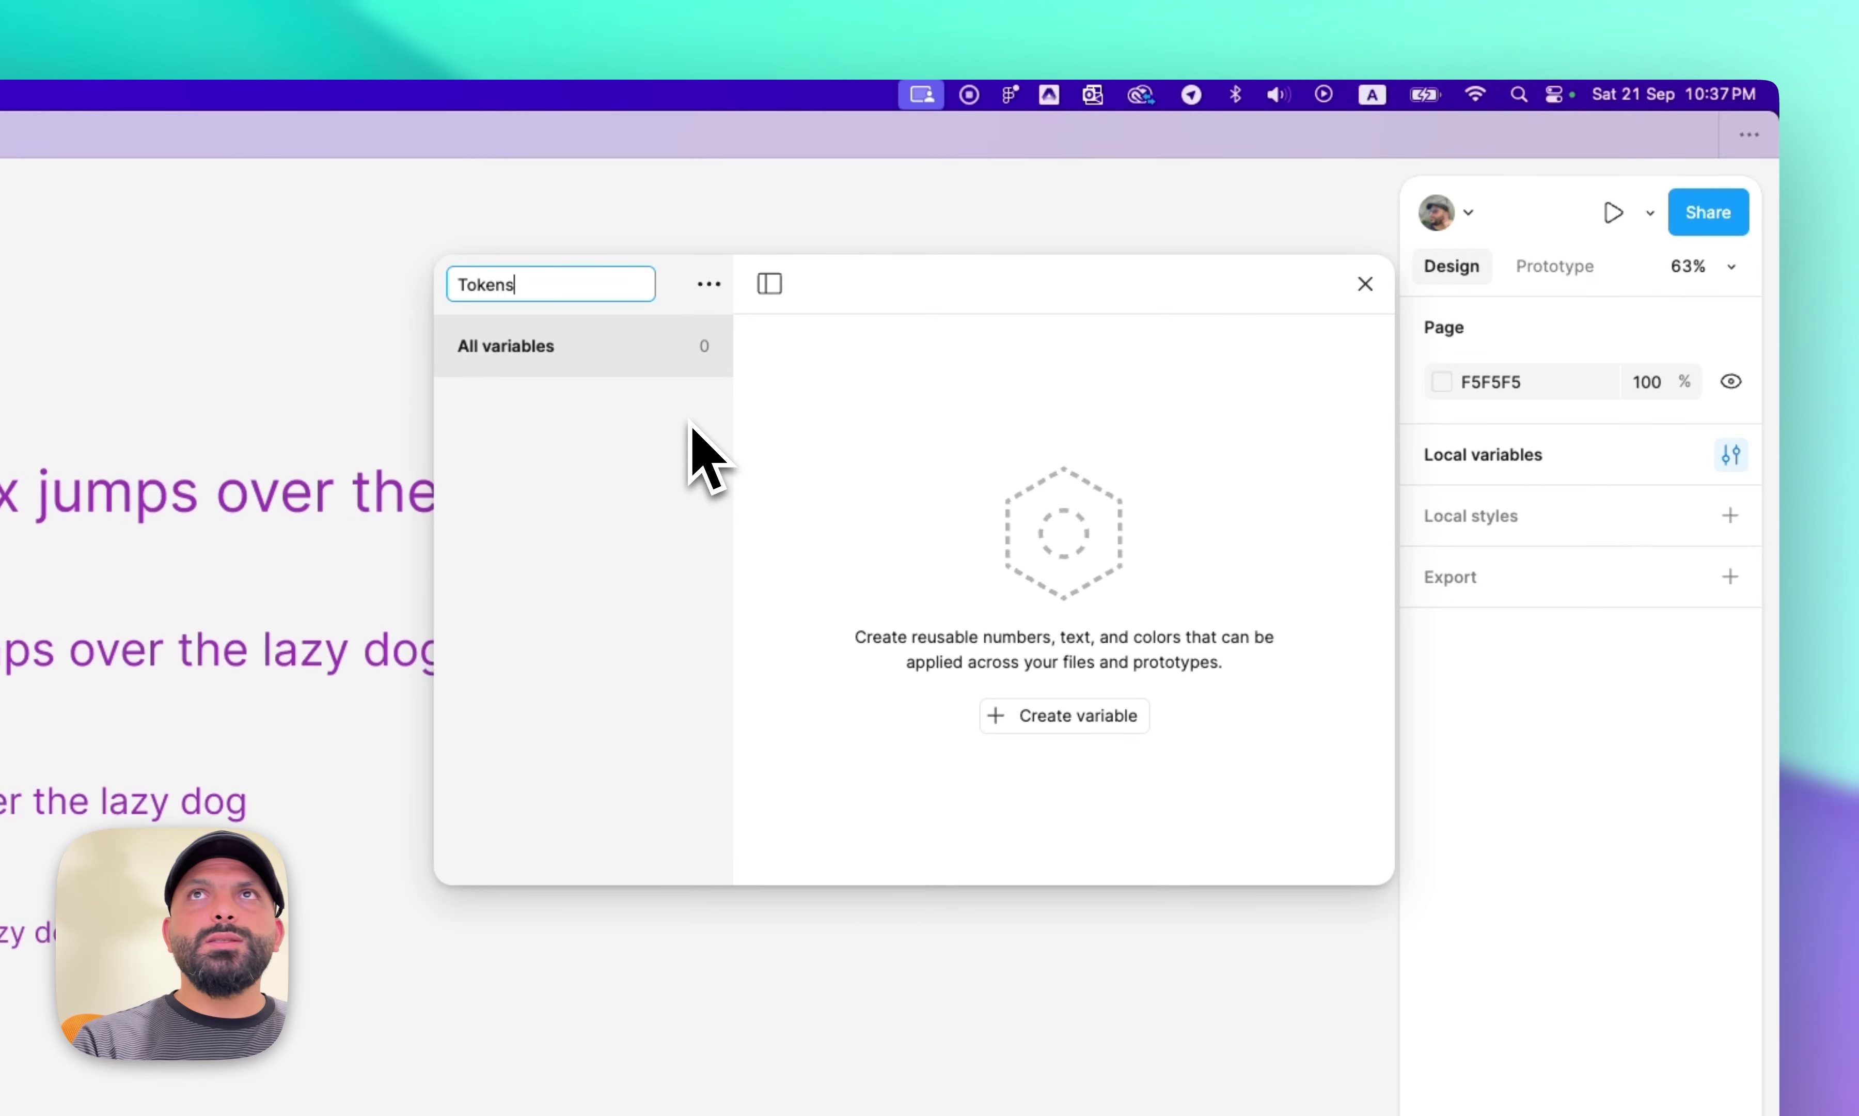
pyautogui.press('Return')
# Create a string variable named H1/FontFamily in the Tokens collection and link its value to the Typography/PrimaryFont variable.
pyautogui.click(1019, 717)
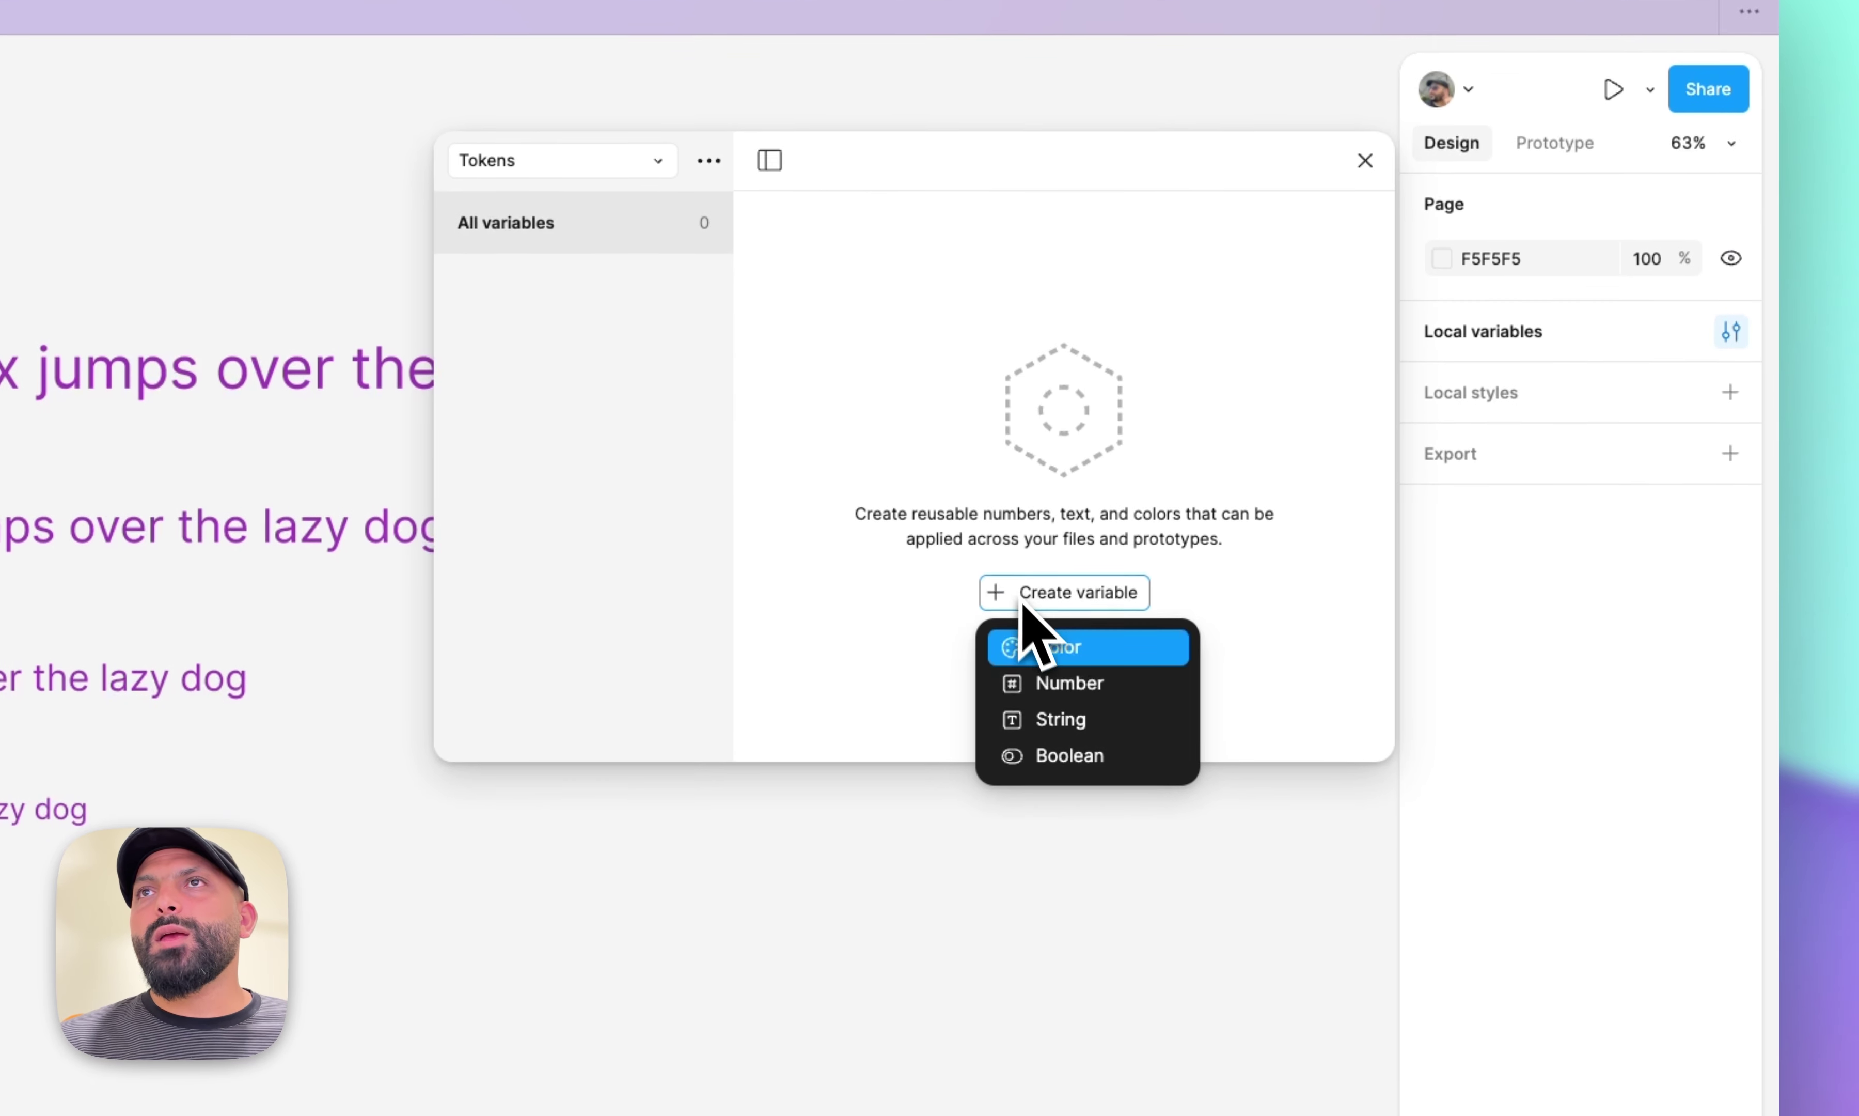
pyautogui.click(1053, 719)
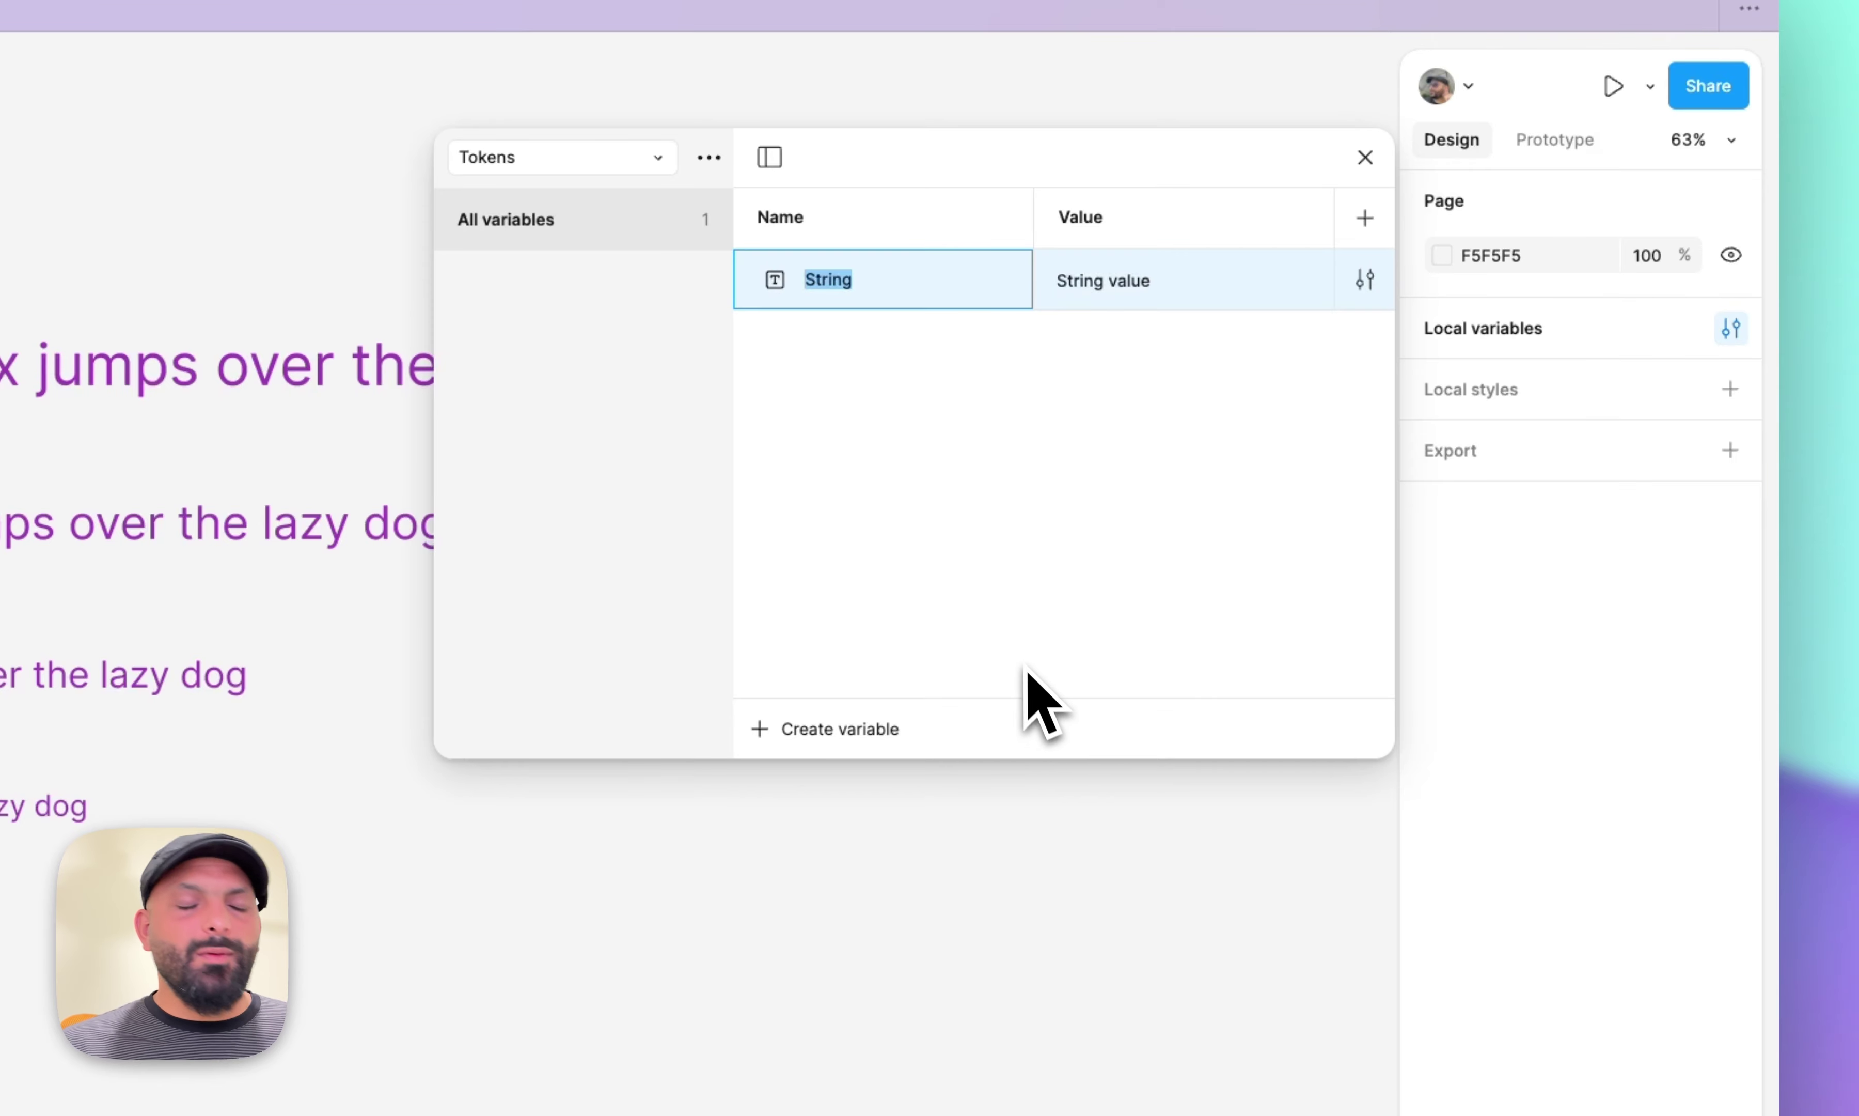
pyautogui.write('H1/F')
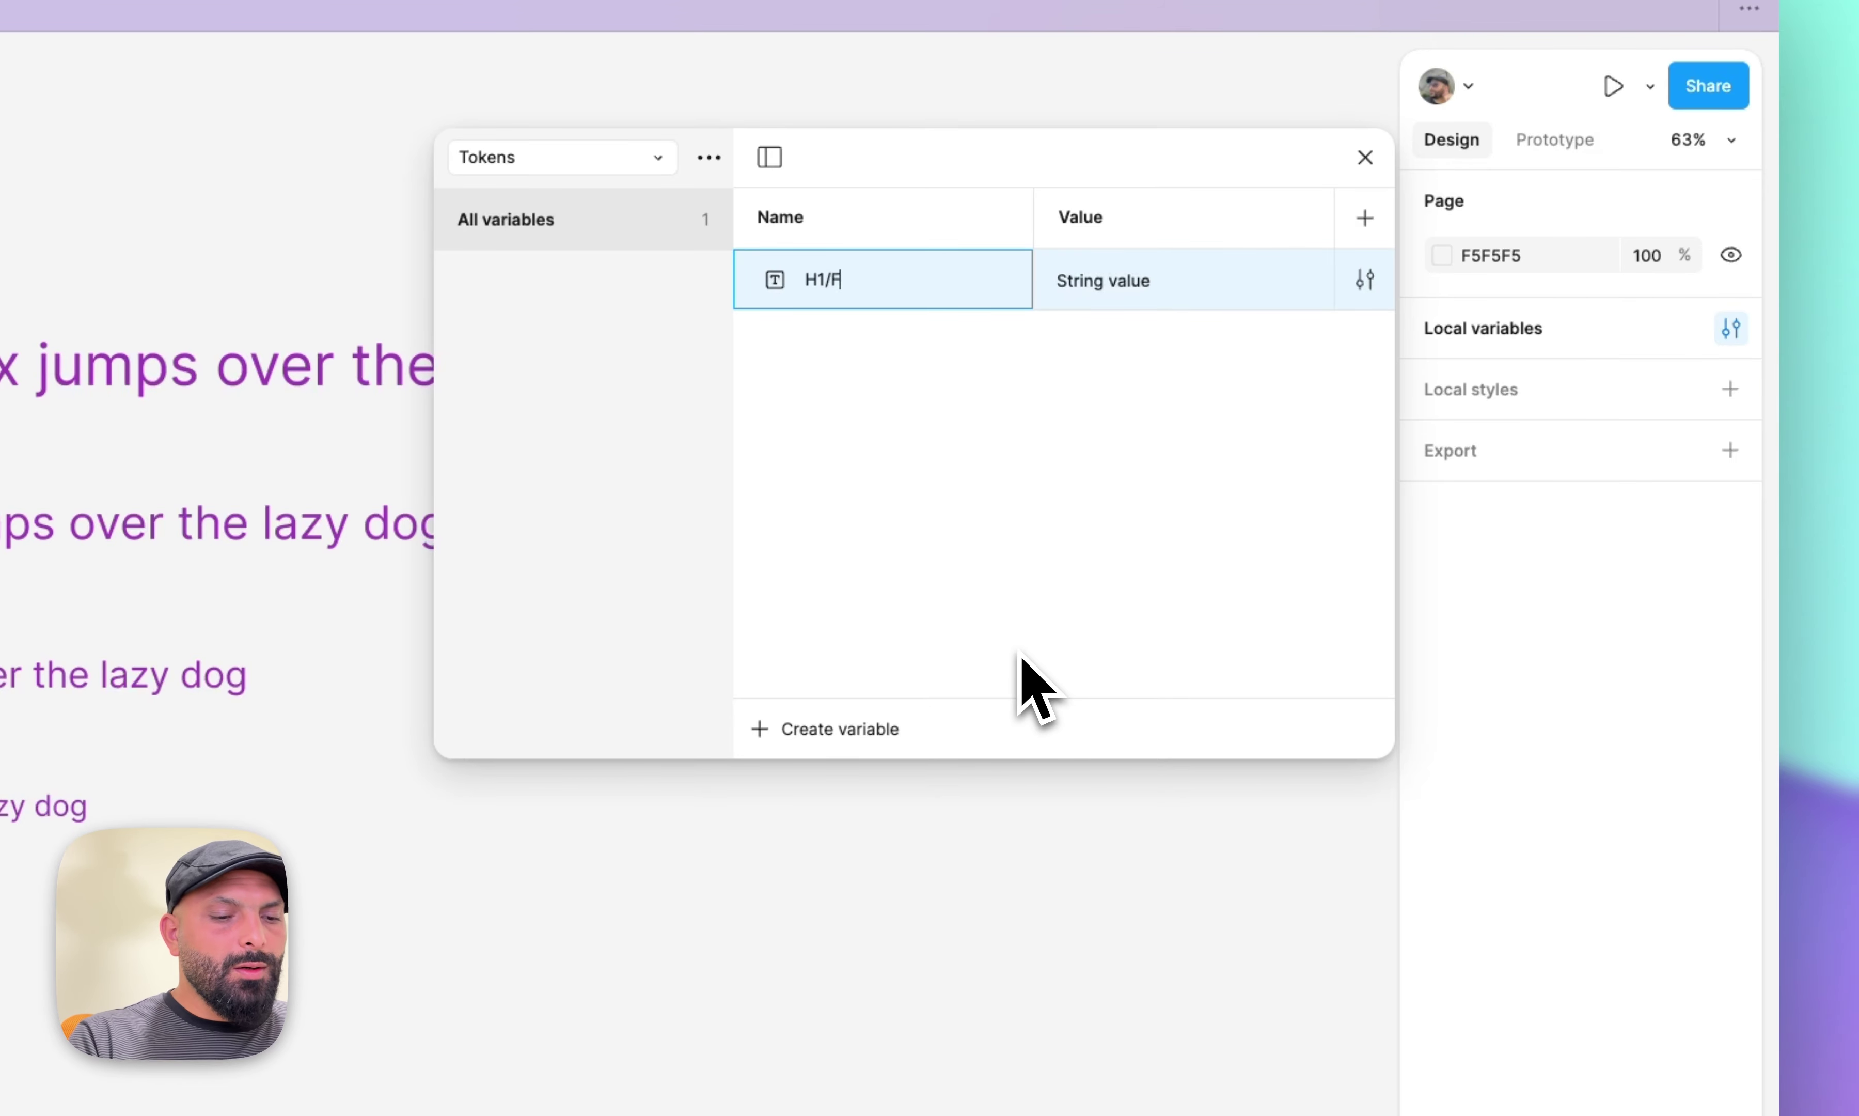
pyautogui.write('ontFamily')
pyautogui.press('Return')
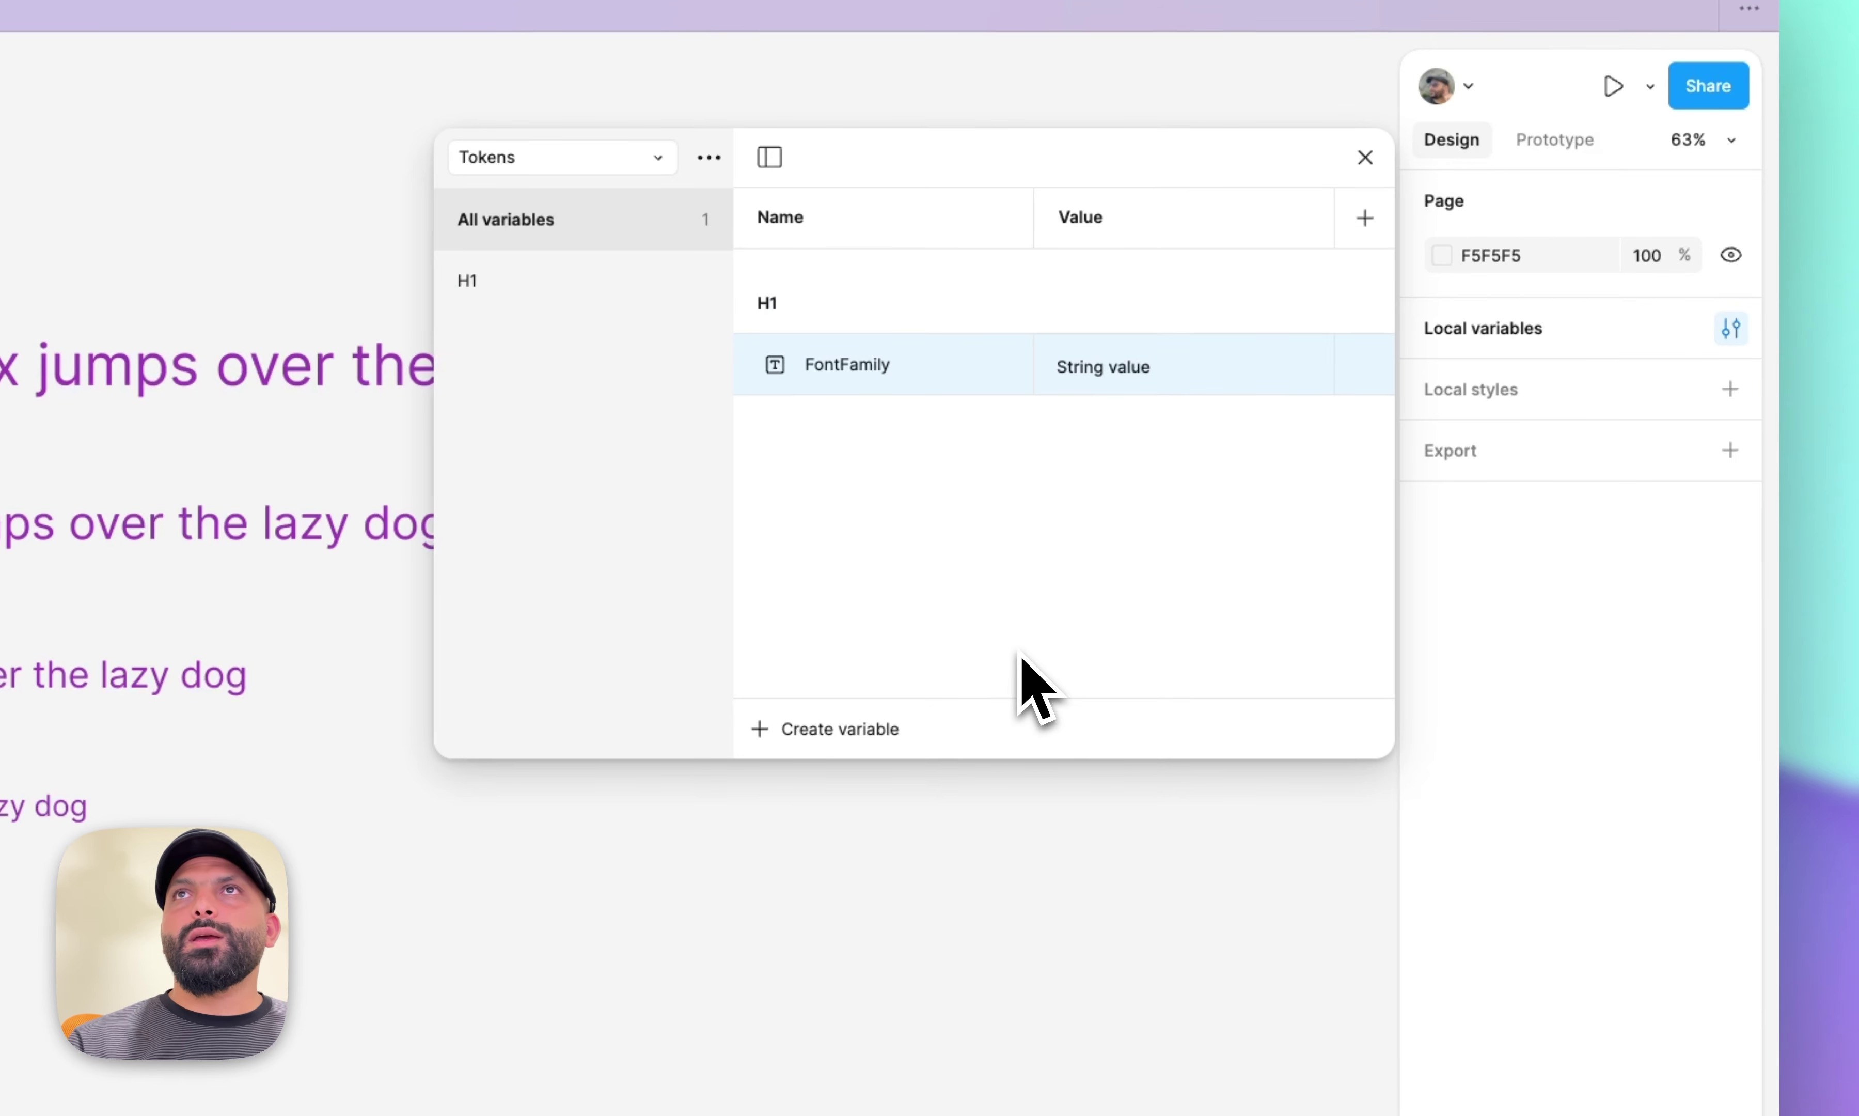
pyautogui.click(1304, 365)
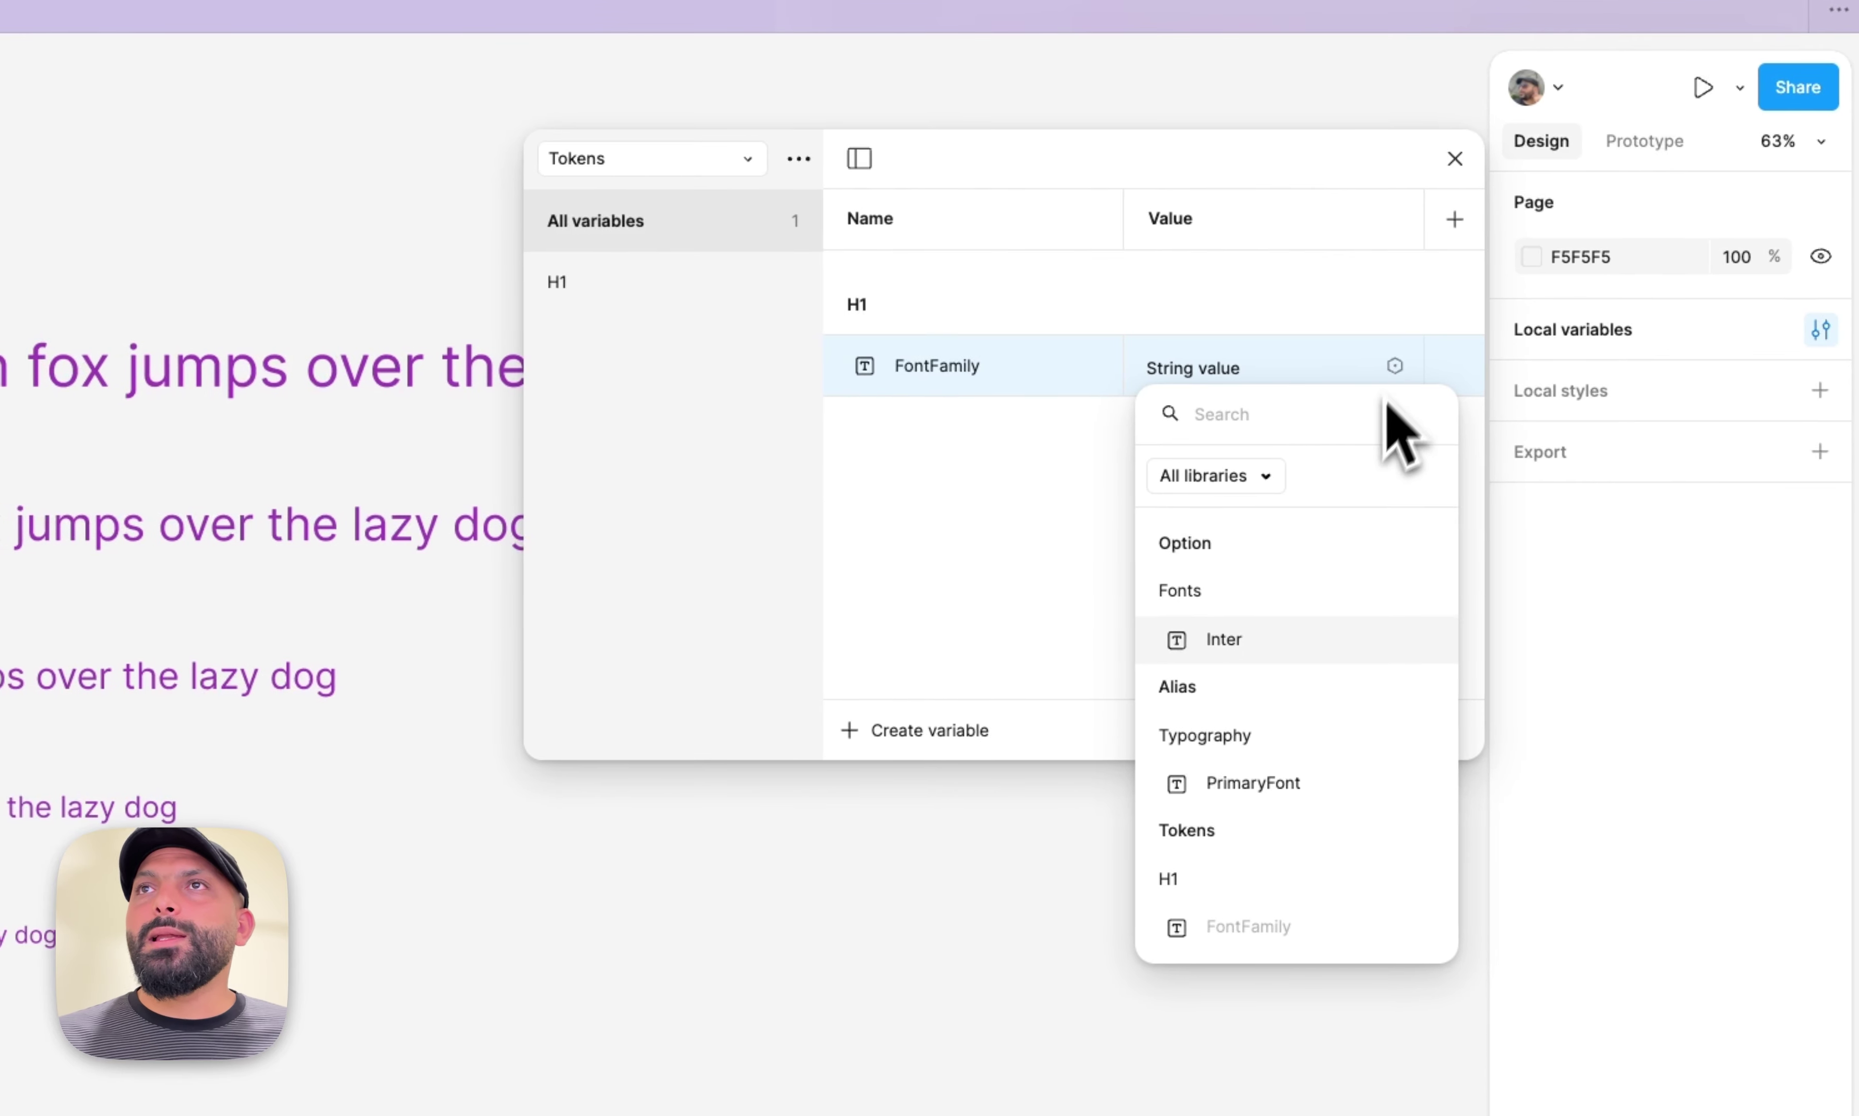
pyautogui.click(1238, 783)
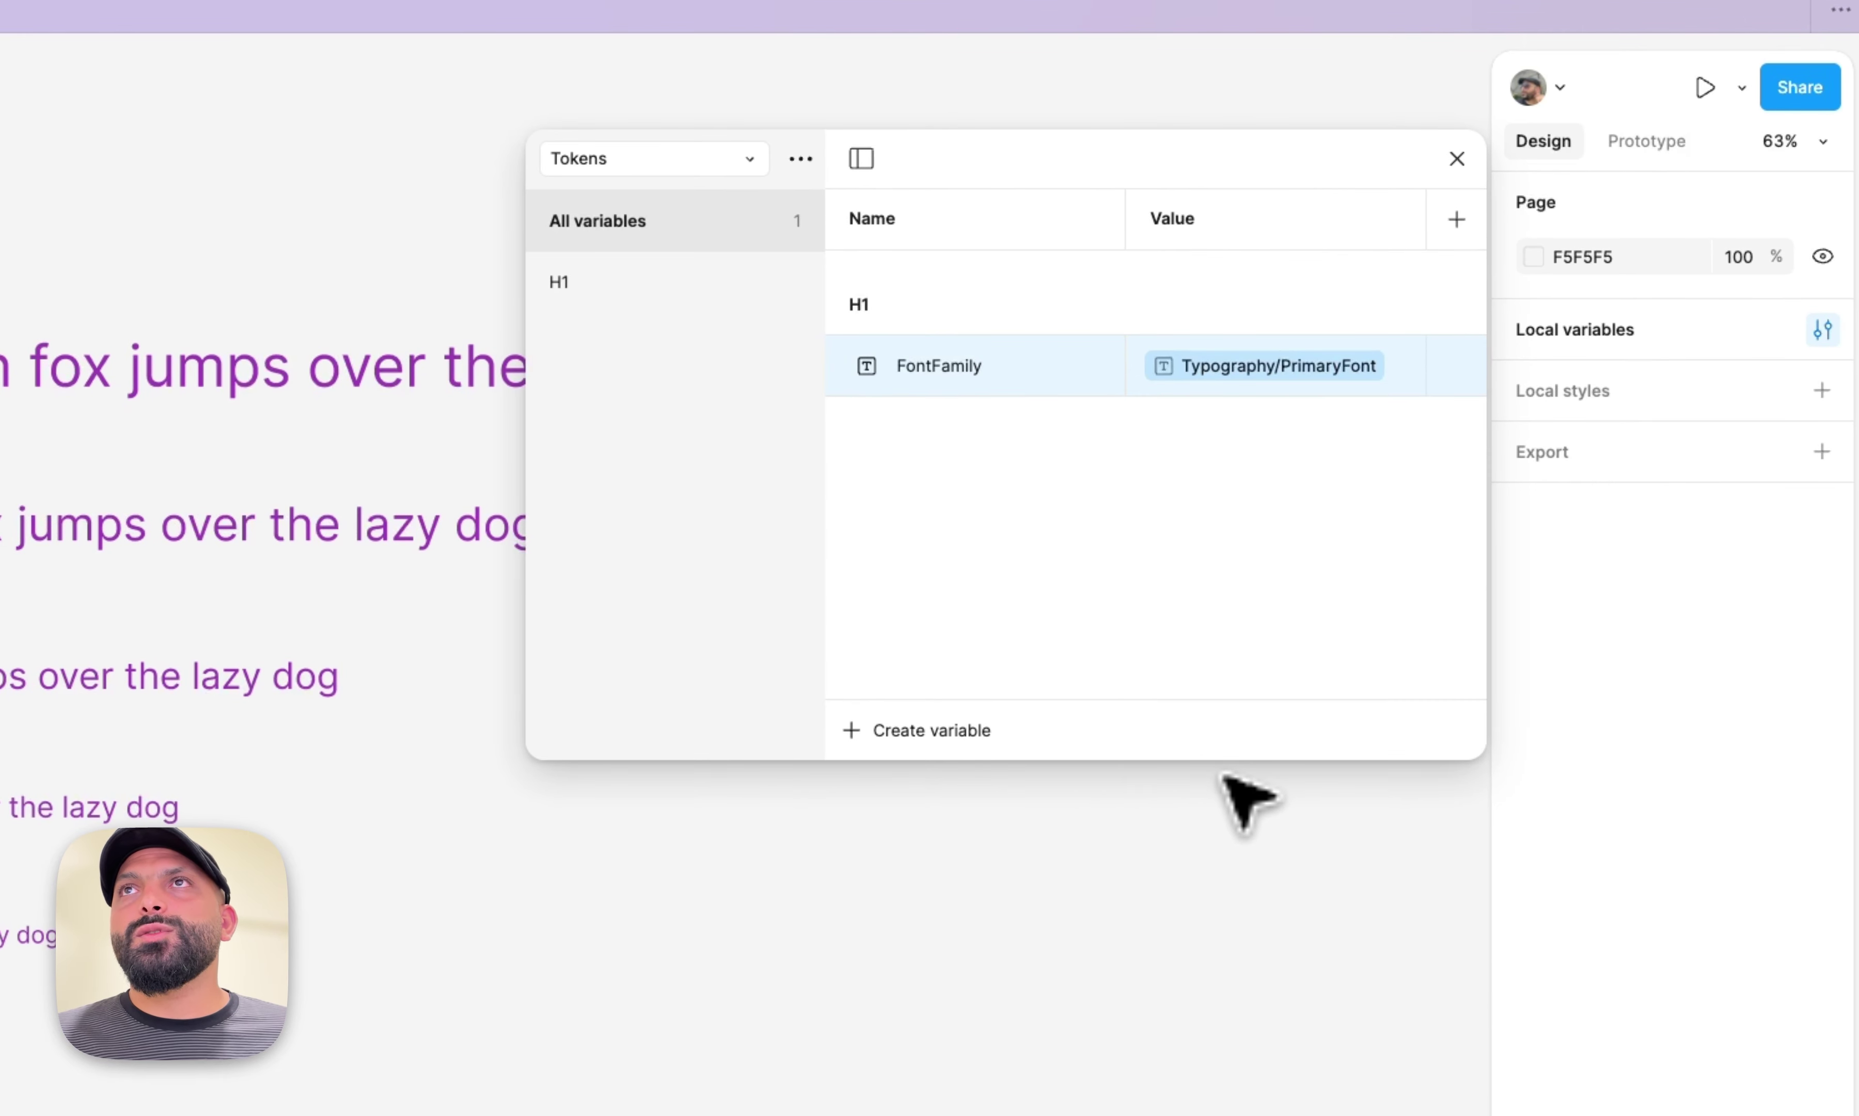
# Duplicate the H1 variable group in the Tokens collection and name the copy H2.
pyautogui.click(648, 298)
pyautogui.rightClick(634, 297)
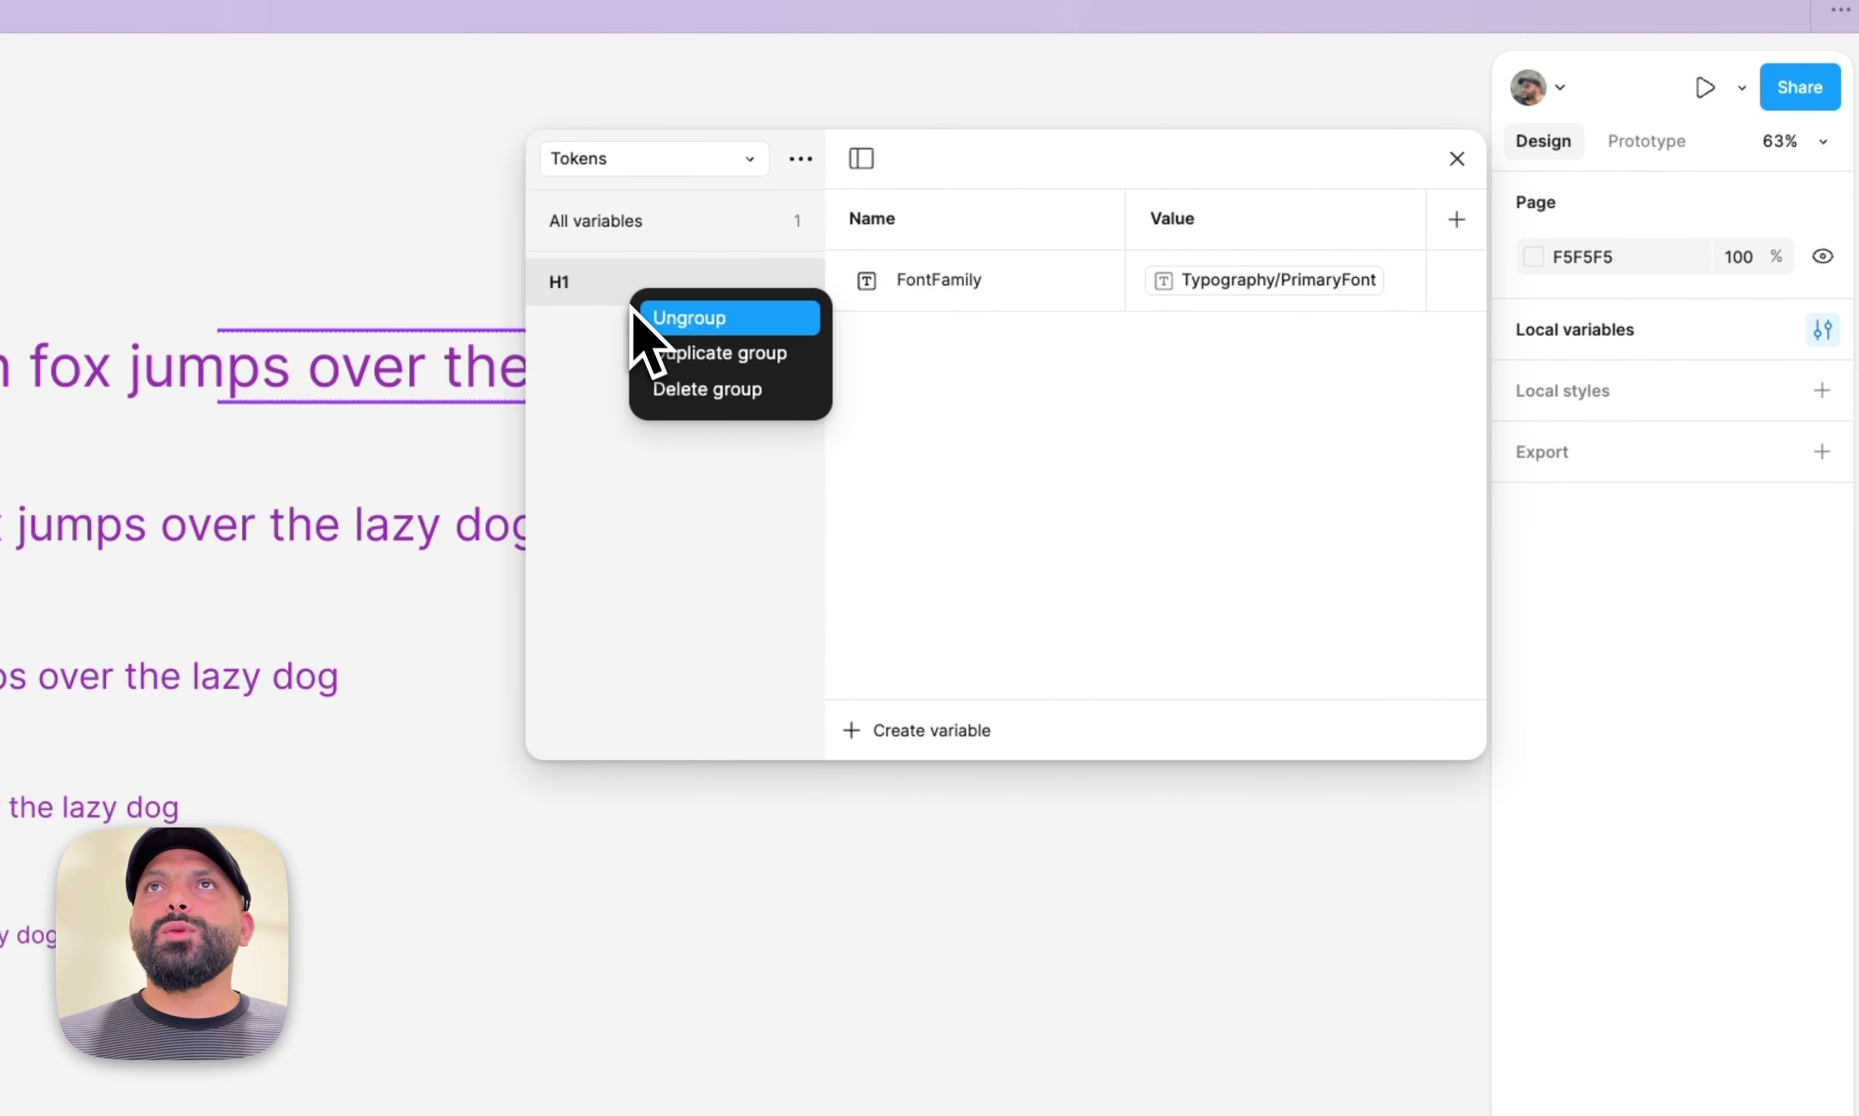
pyautogui.click(664, 352)
pyautogui.click(582, 343)
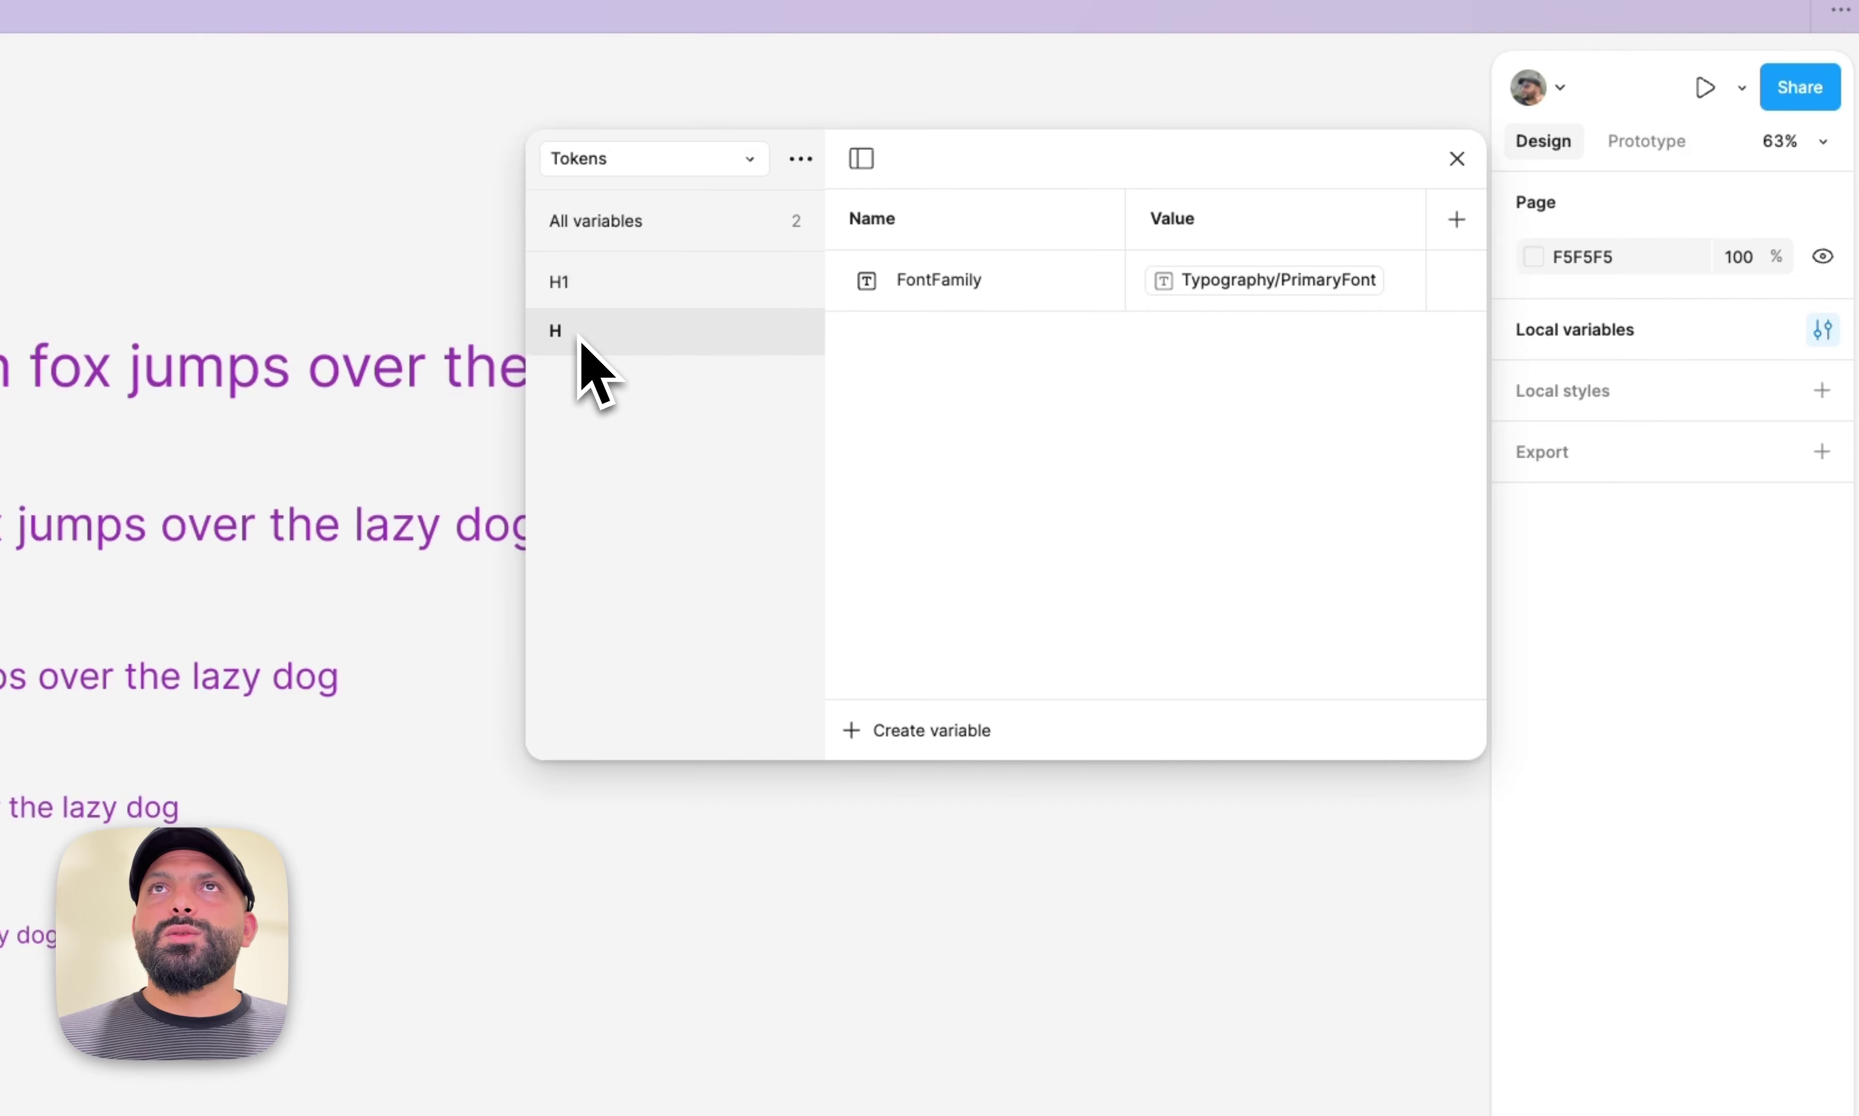
pyautogui.doubleClick(582, 344)
pyautogui.write('H2')
pyautogui.press('Return')
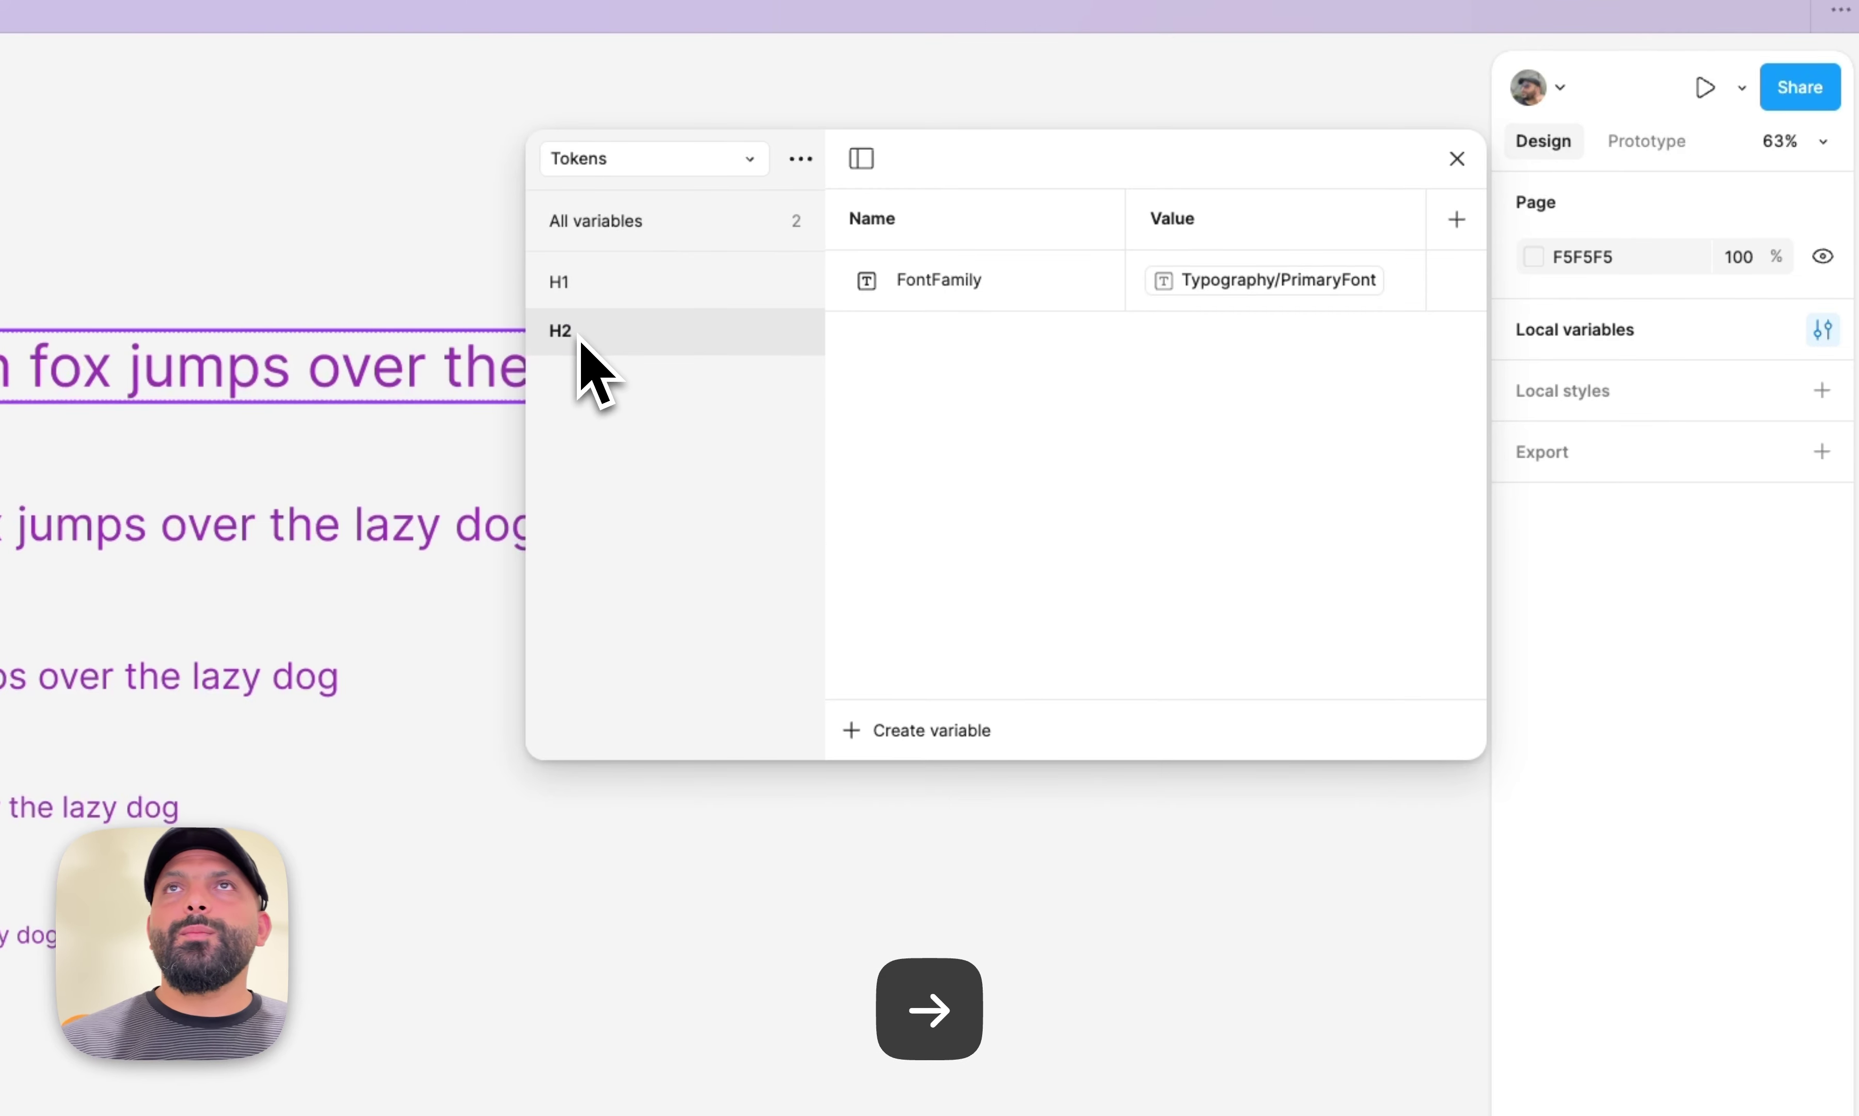
# Duplicate the heading groups in the Tokens collection up to H6, plus one more copy named Body.
pyautogui.rightClick(586, 429)
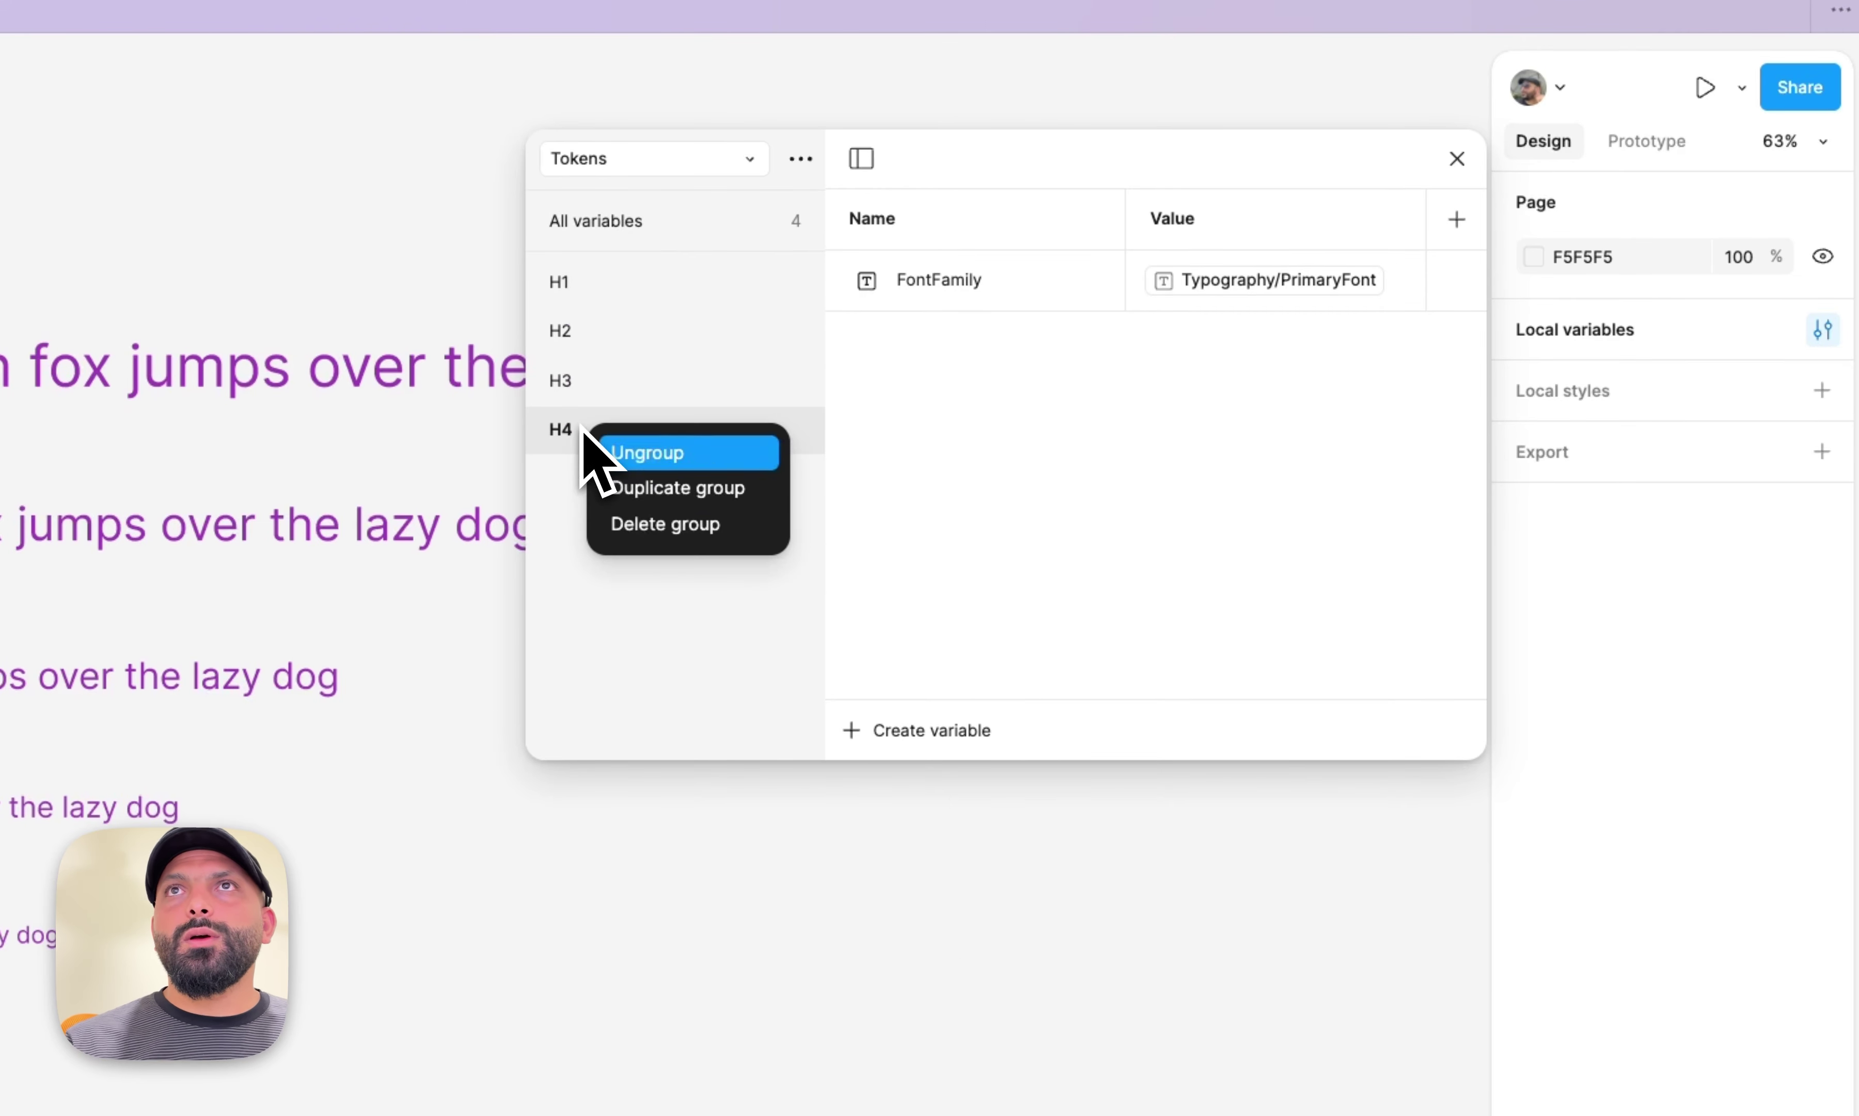
pyautogui.click(665, 487)
pyautogui.rightClick(604, 476)
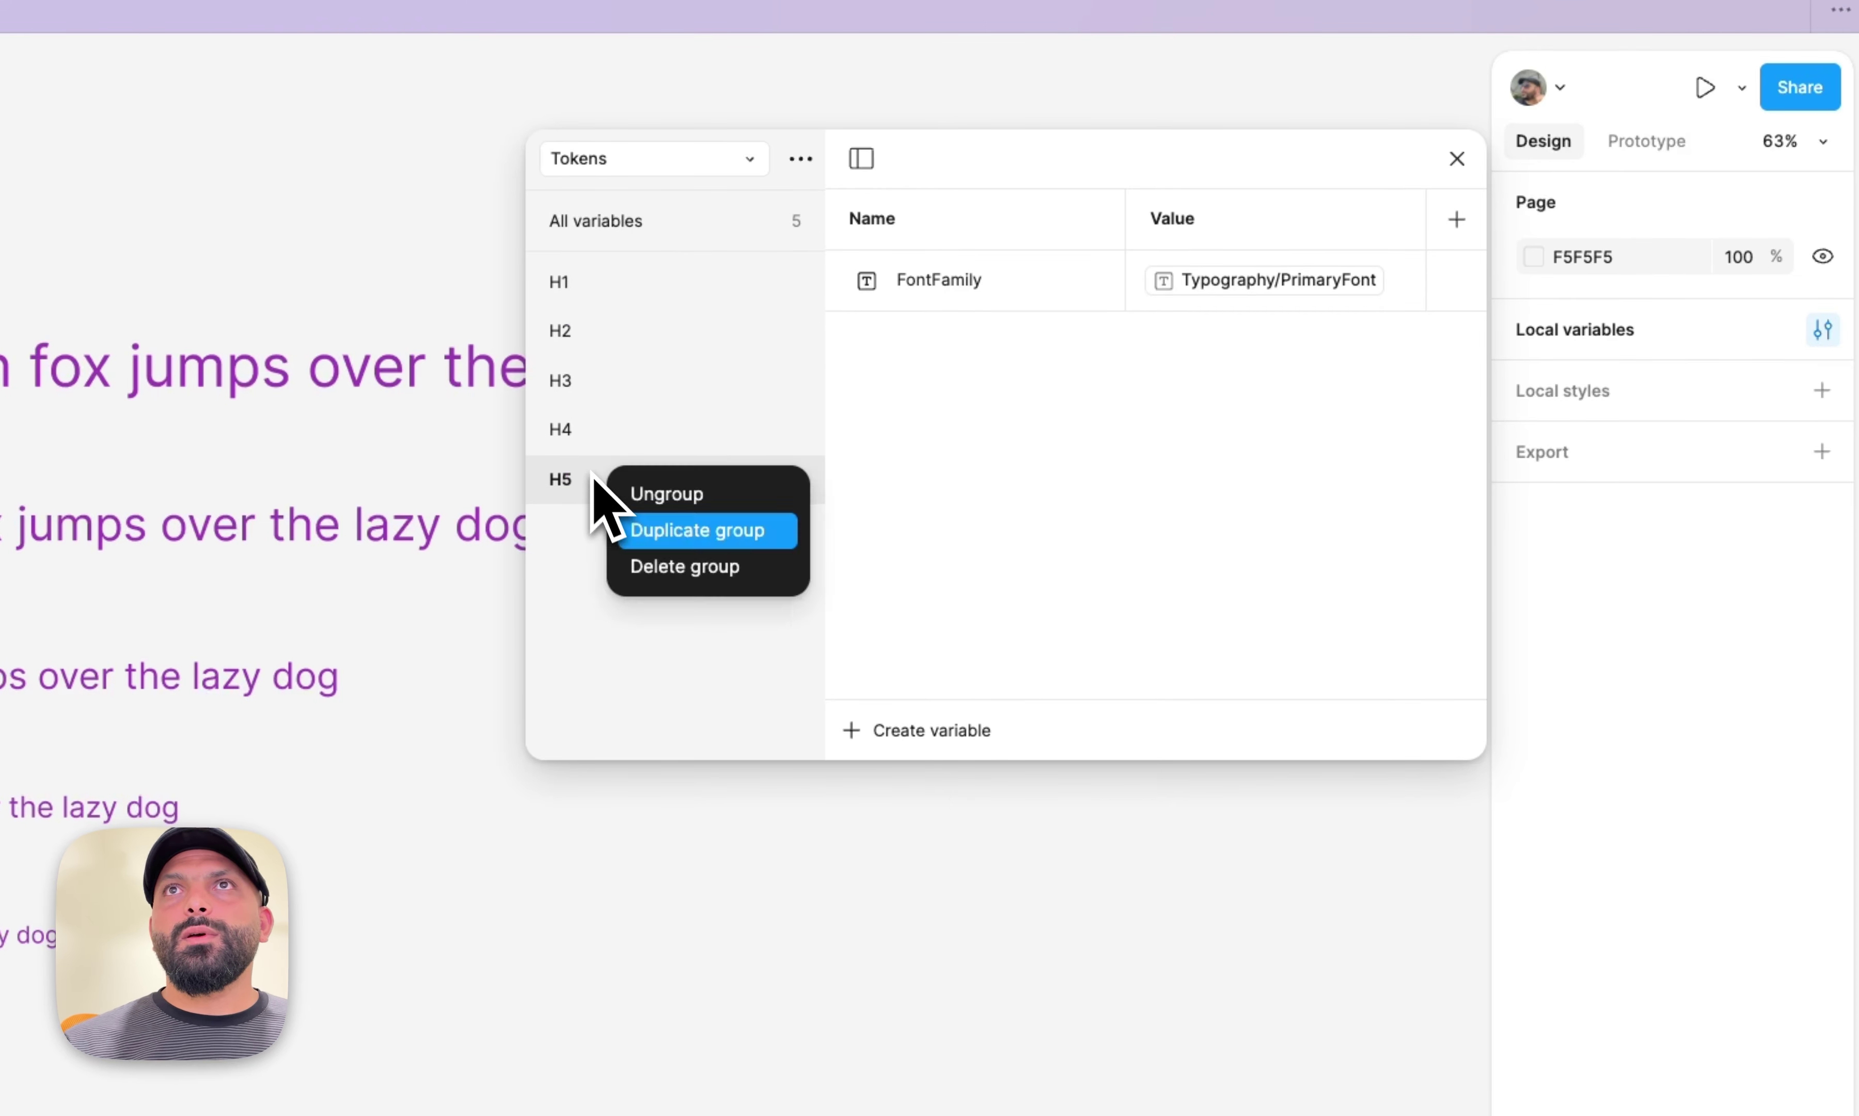
pyautogui.click(649, 527)
pyautogui.rightClick(604, 528)
pyautogui.click(615, 589)
pyautogui.doubleClick(611, 589)
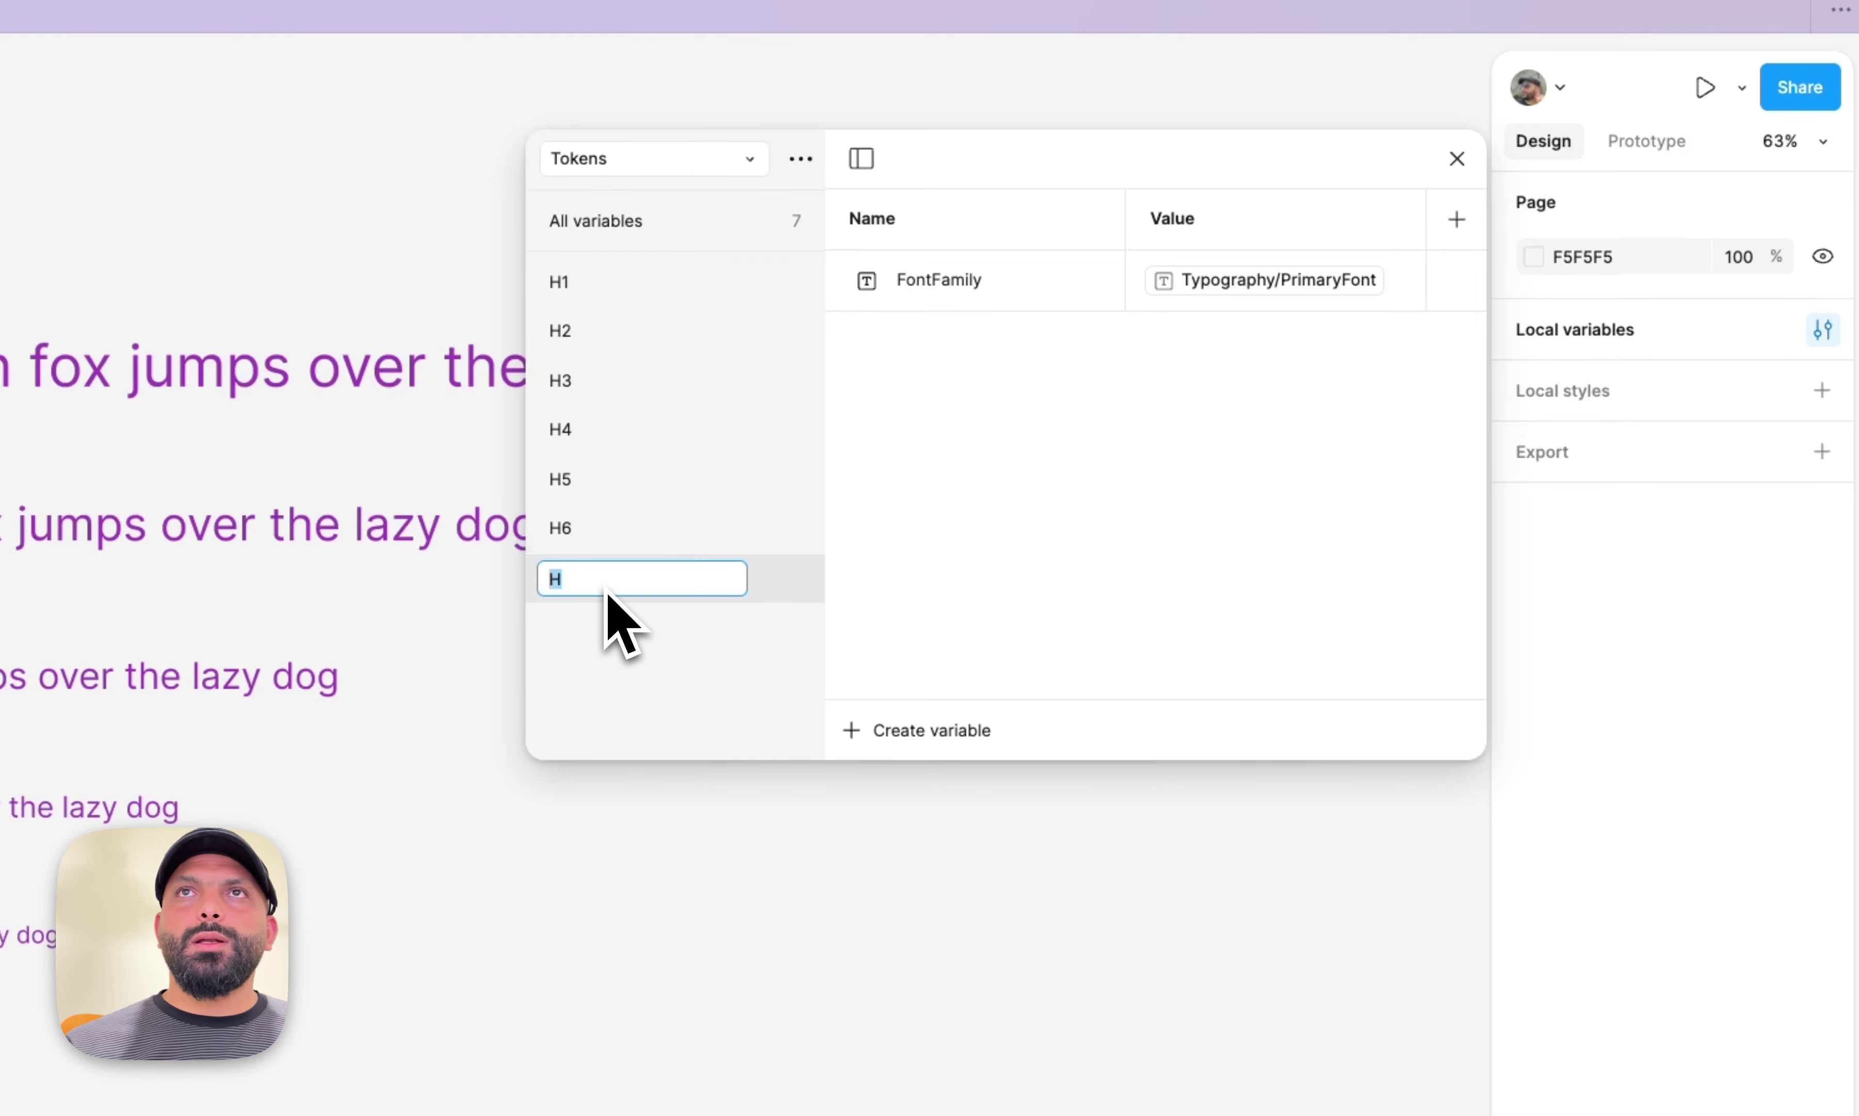
pyautogui.press('Return')
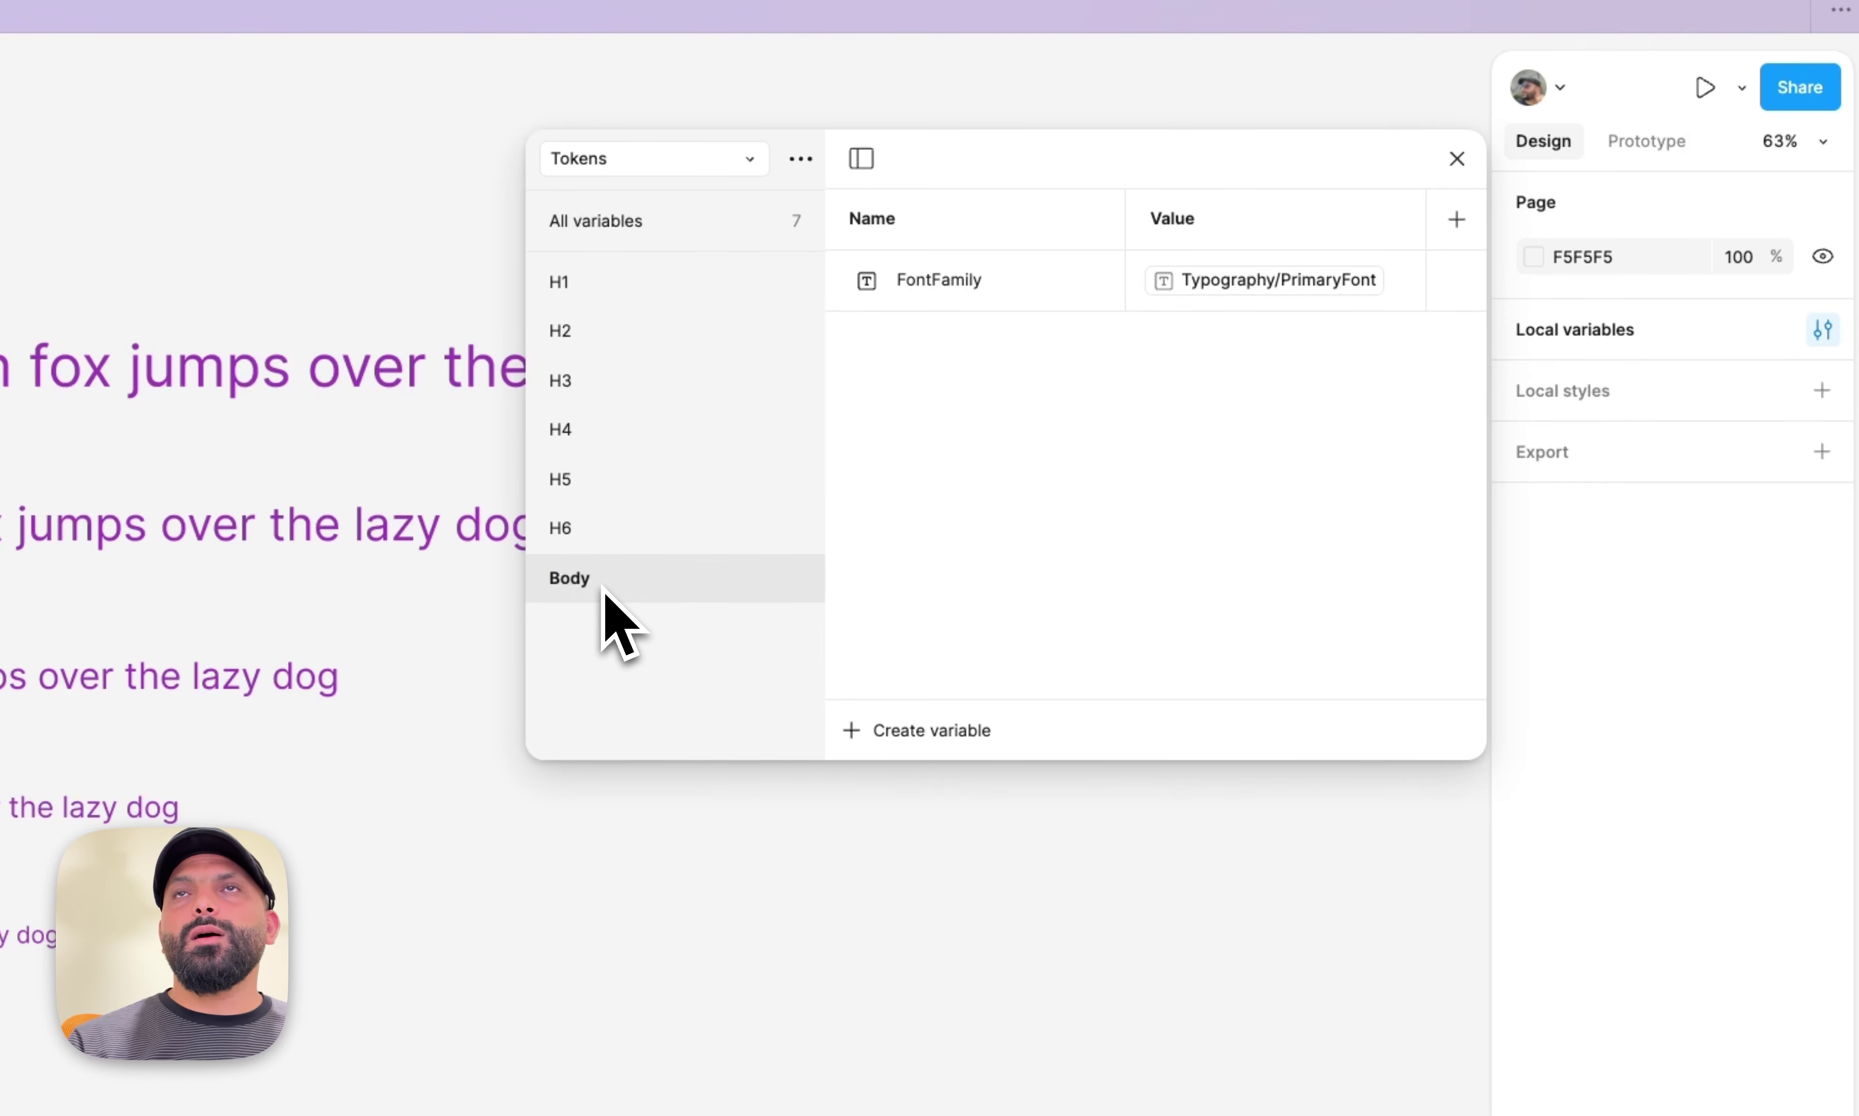
# Link the font family of the H1 component's text to the H1/FontFamily variable from the Tokens collection.
pyautogui.hscroll(5, 294, 281)
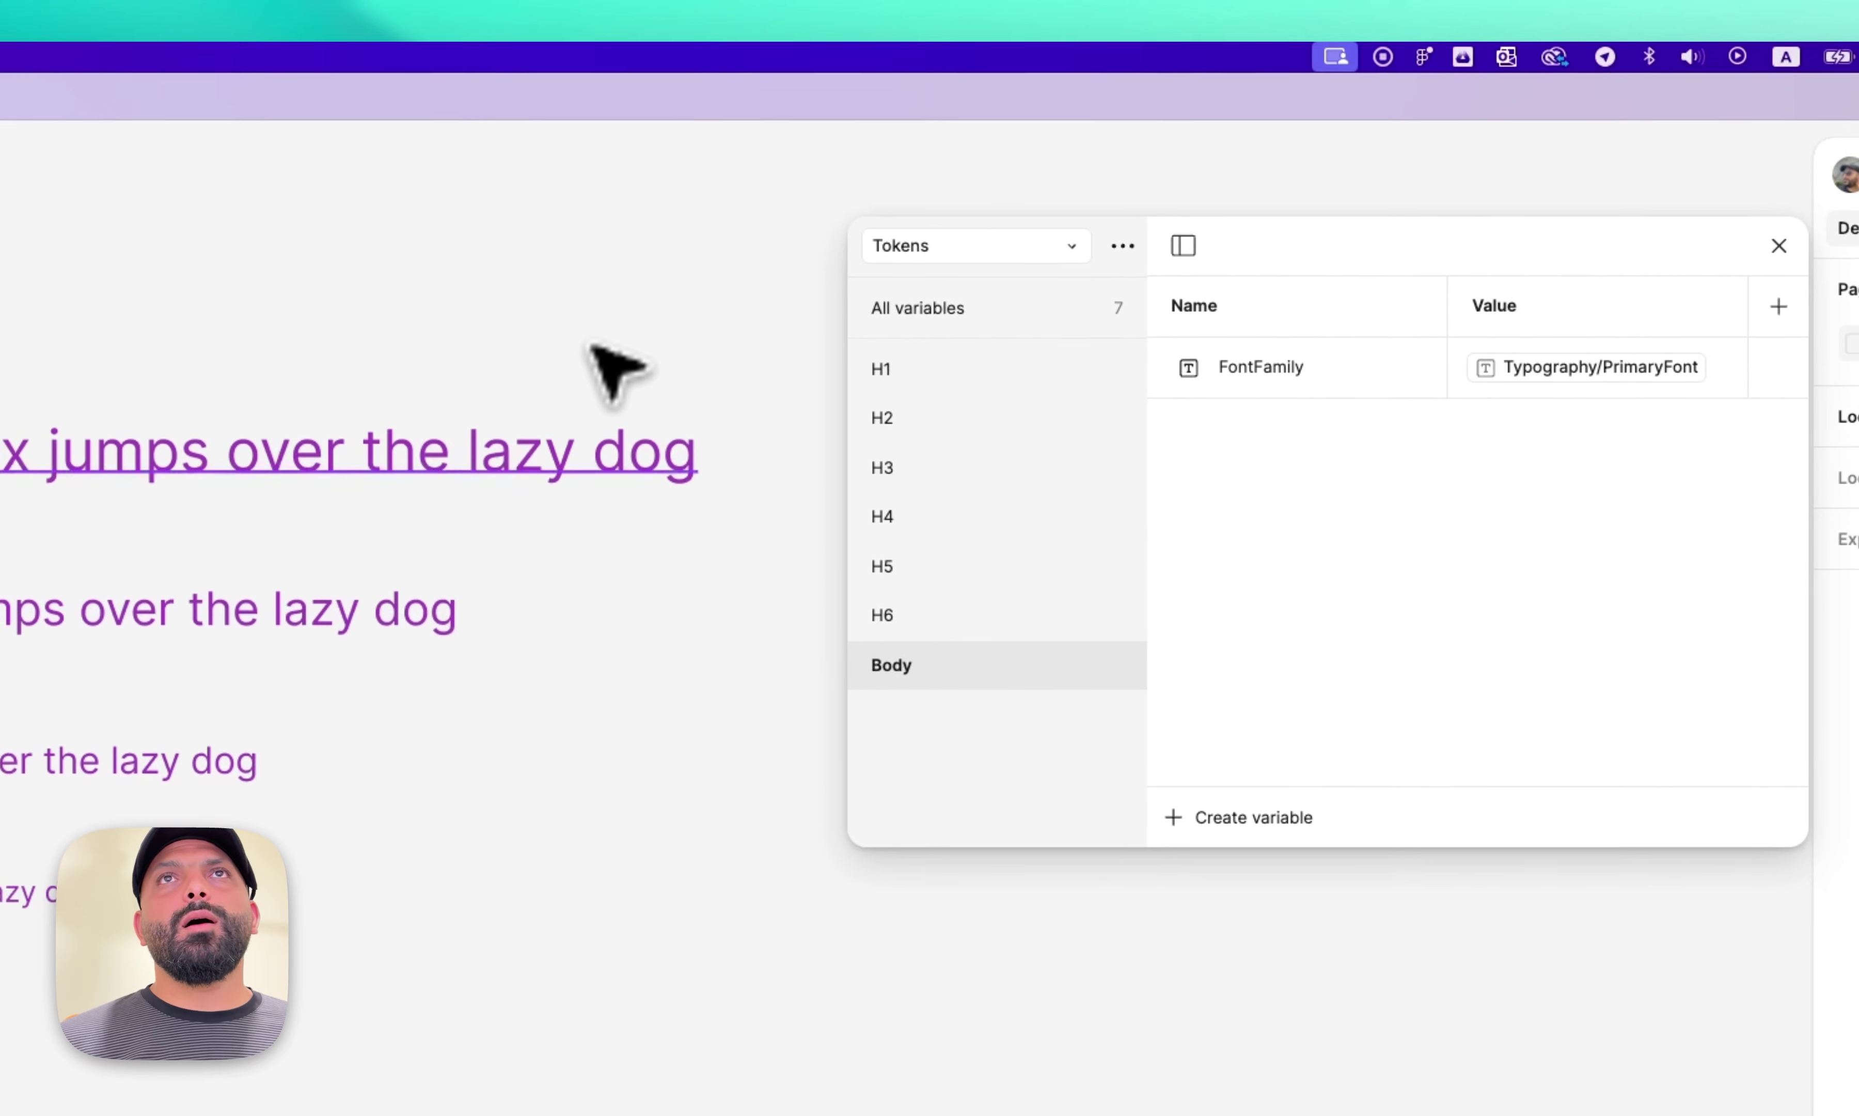
pyautogui.click(551, 453)
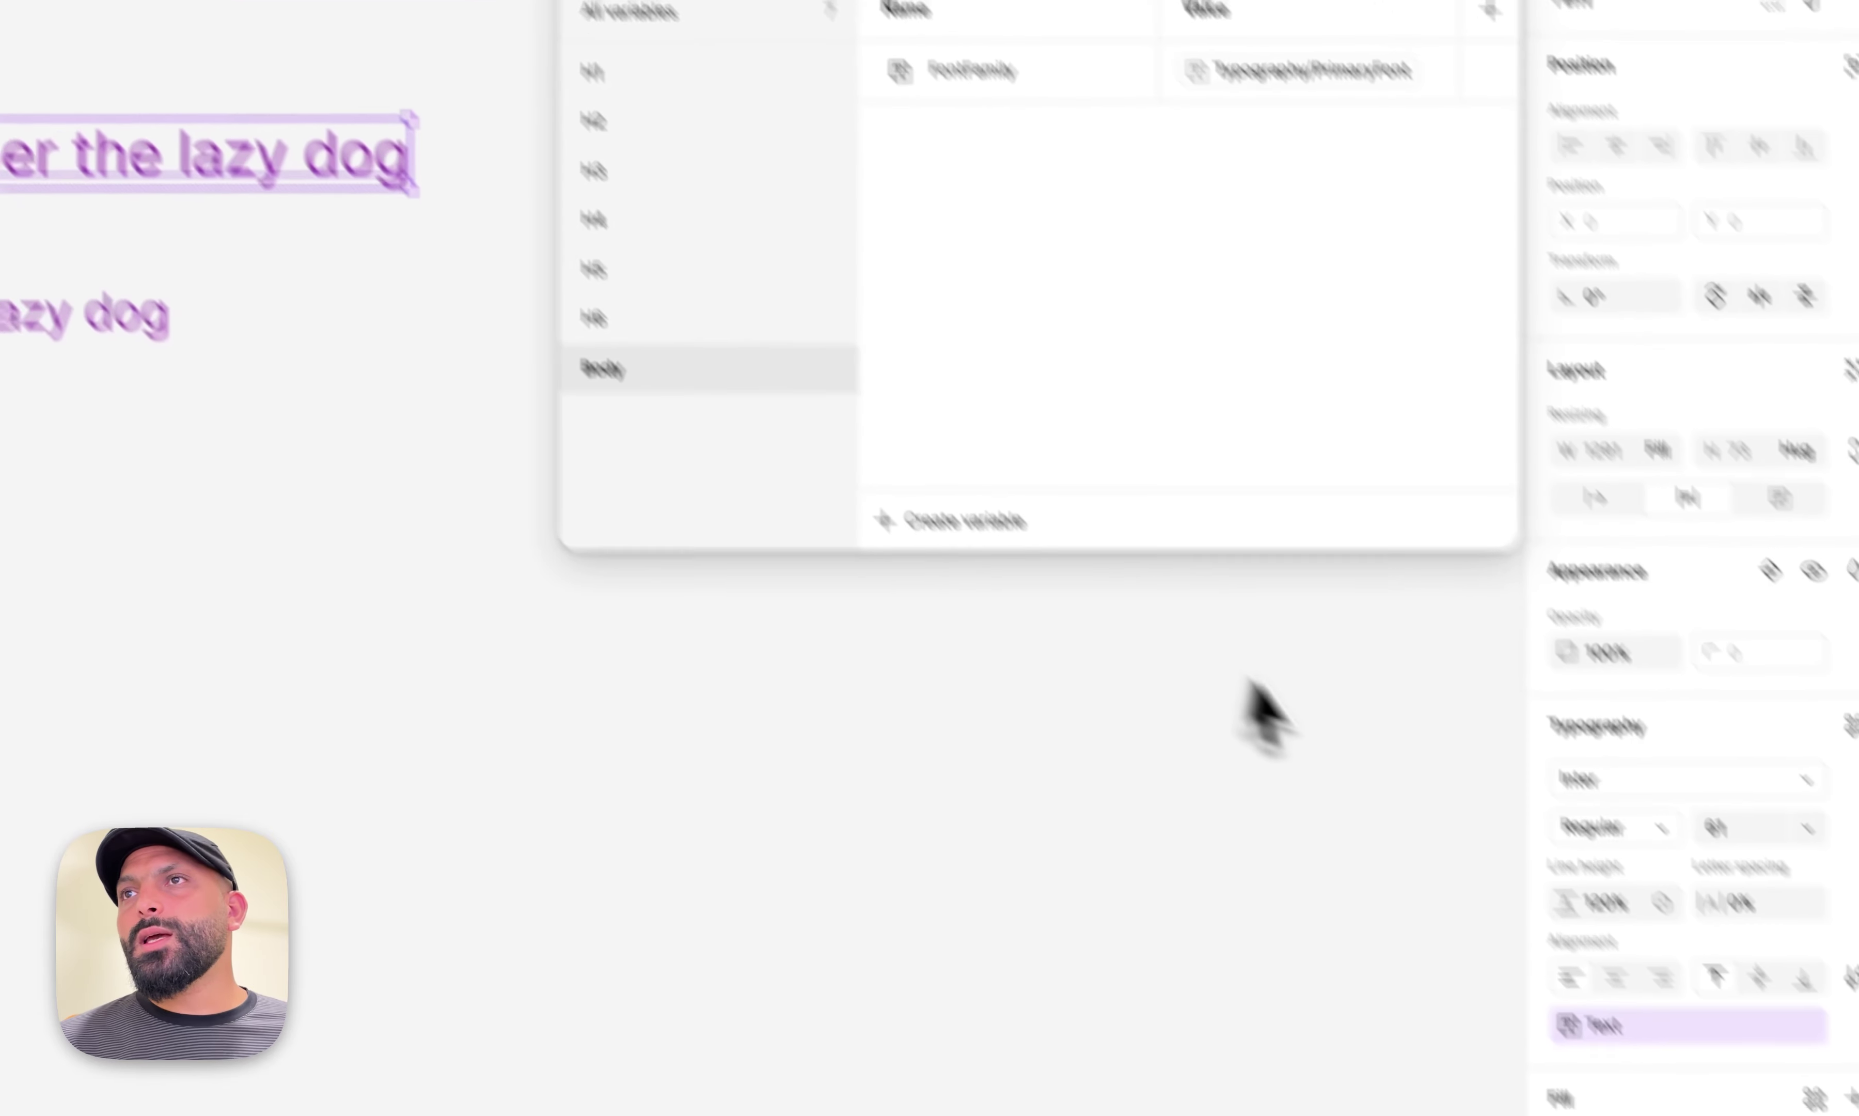
pyautogui.click(1683, 664)
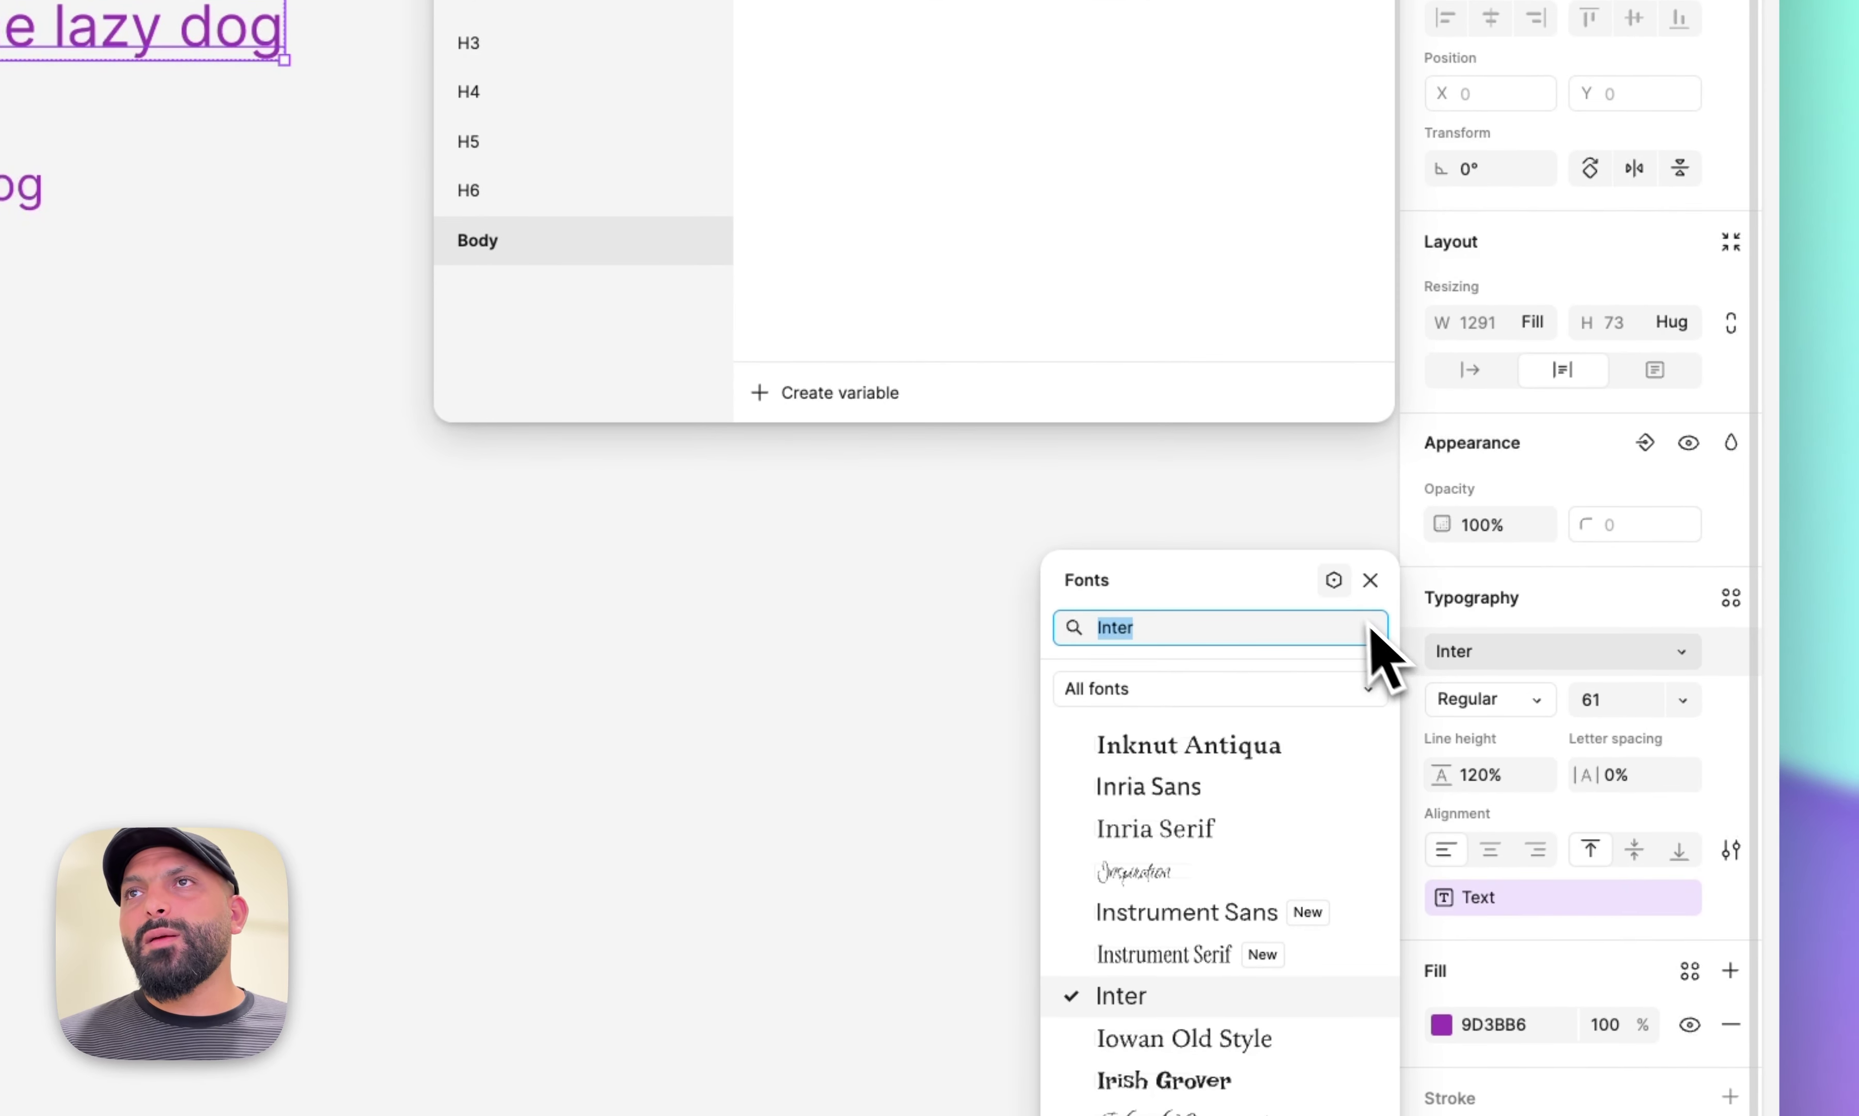
pyautogui.click(1346, 592)
pyautogui.scroll(-3, 845, 785)
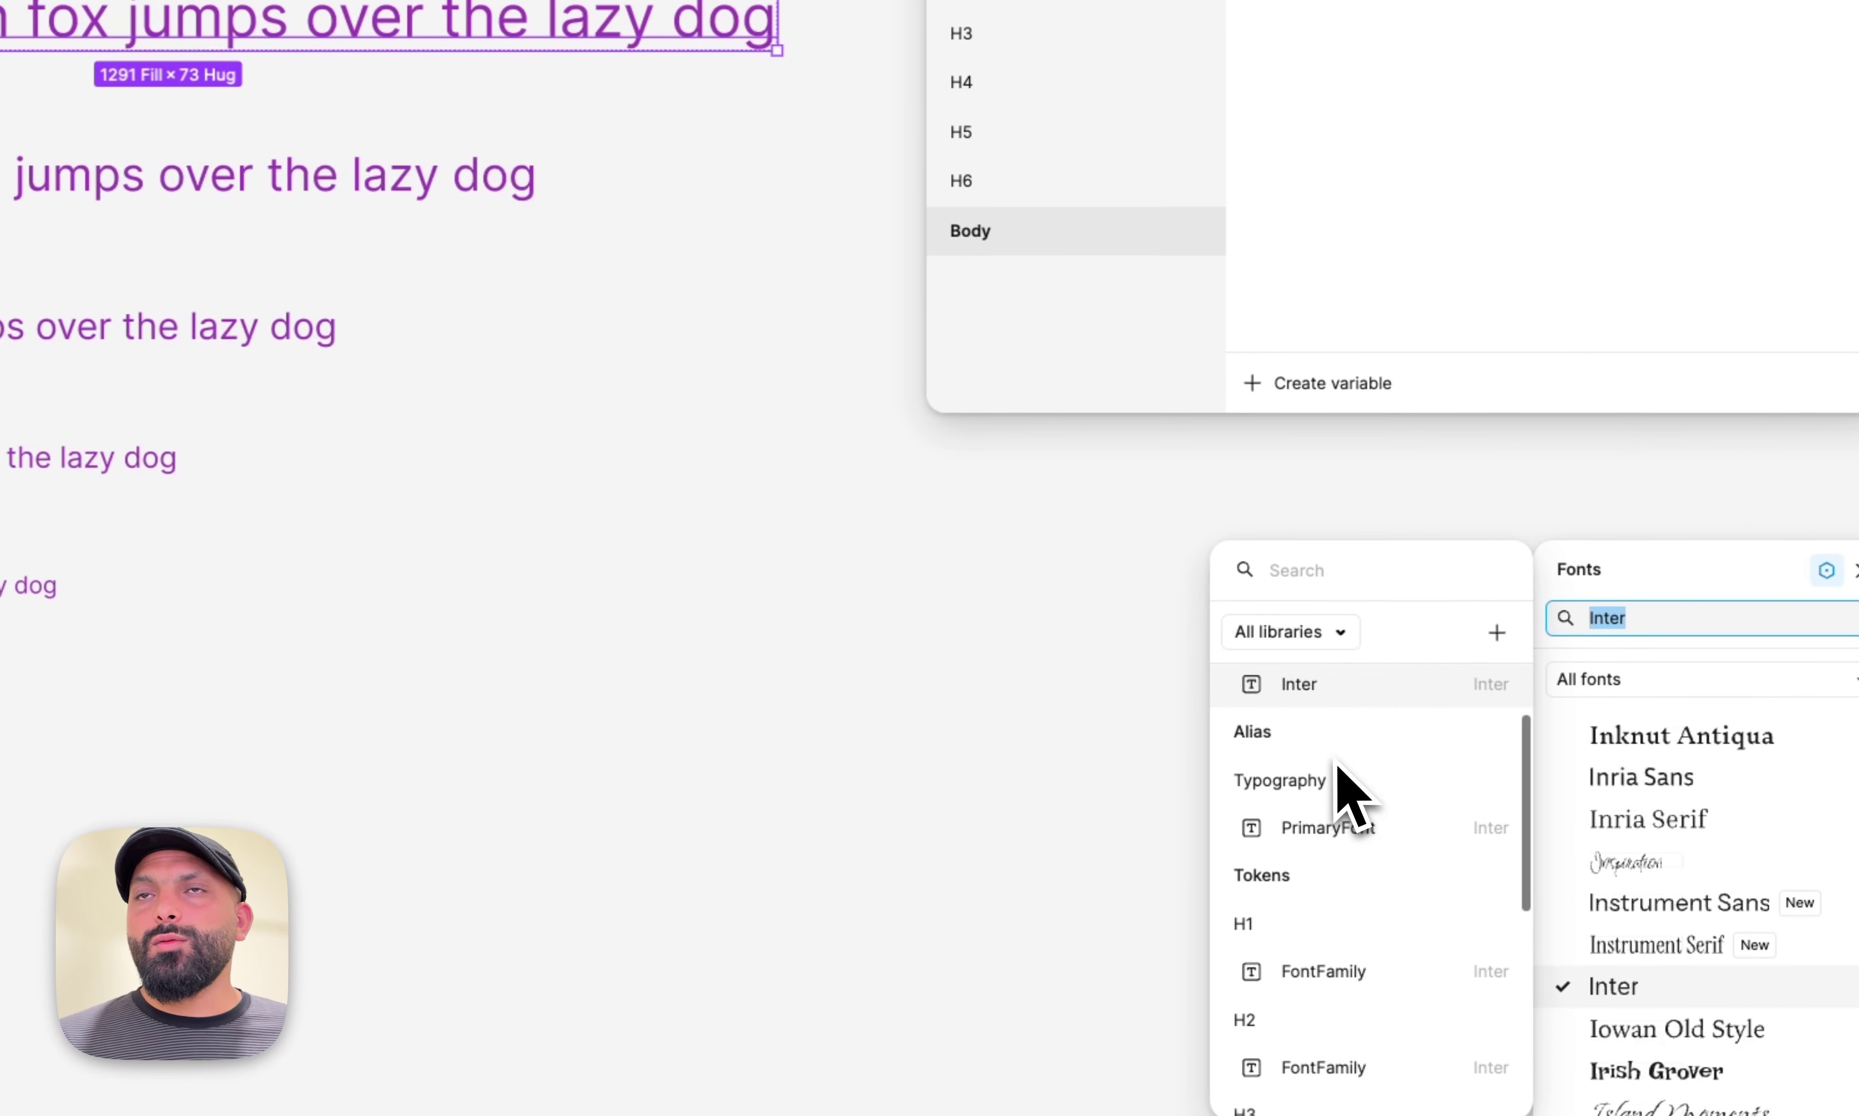
pyautogui.click(1310, 847)
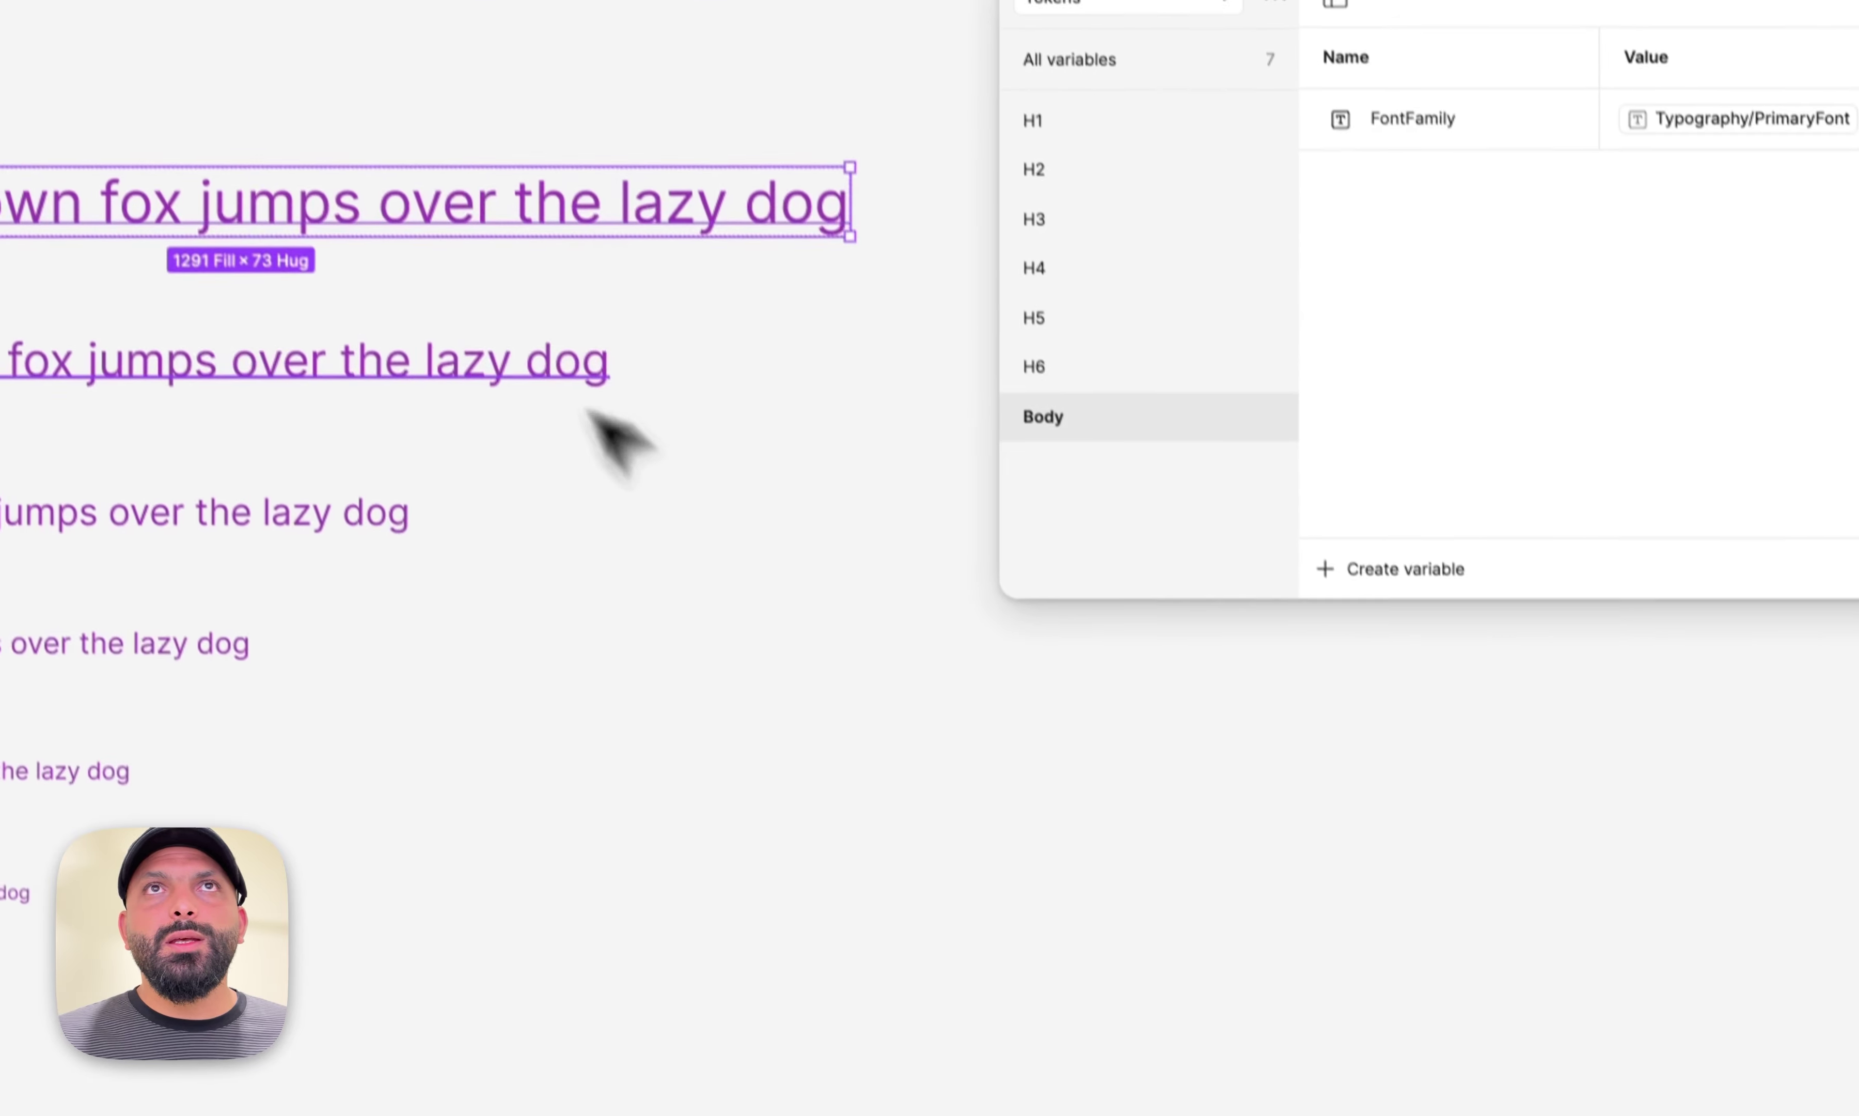
# Link the font family of the H2 to H6 and body texts to their matching FontFamily variables in Tokens.
pyautogui.click(1502, 483)
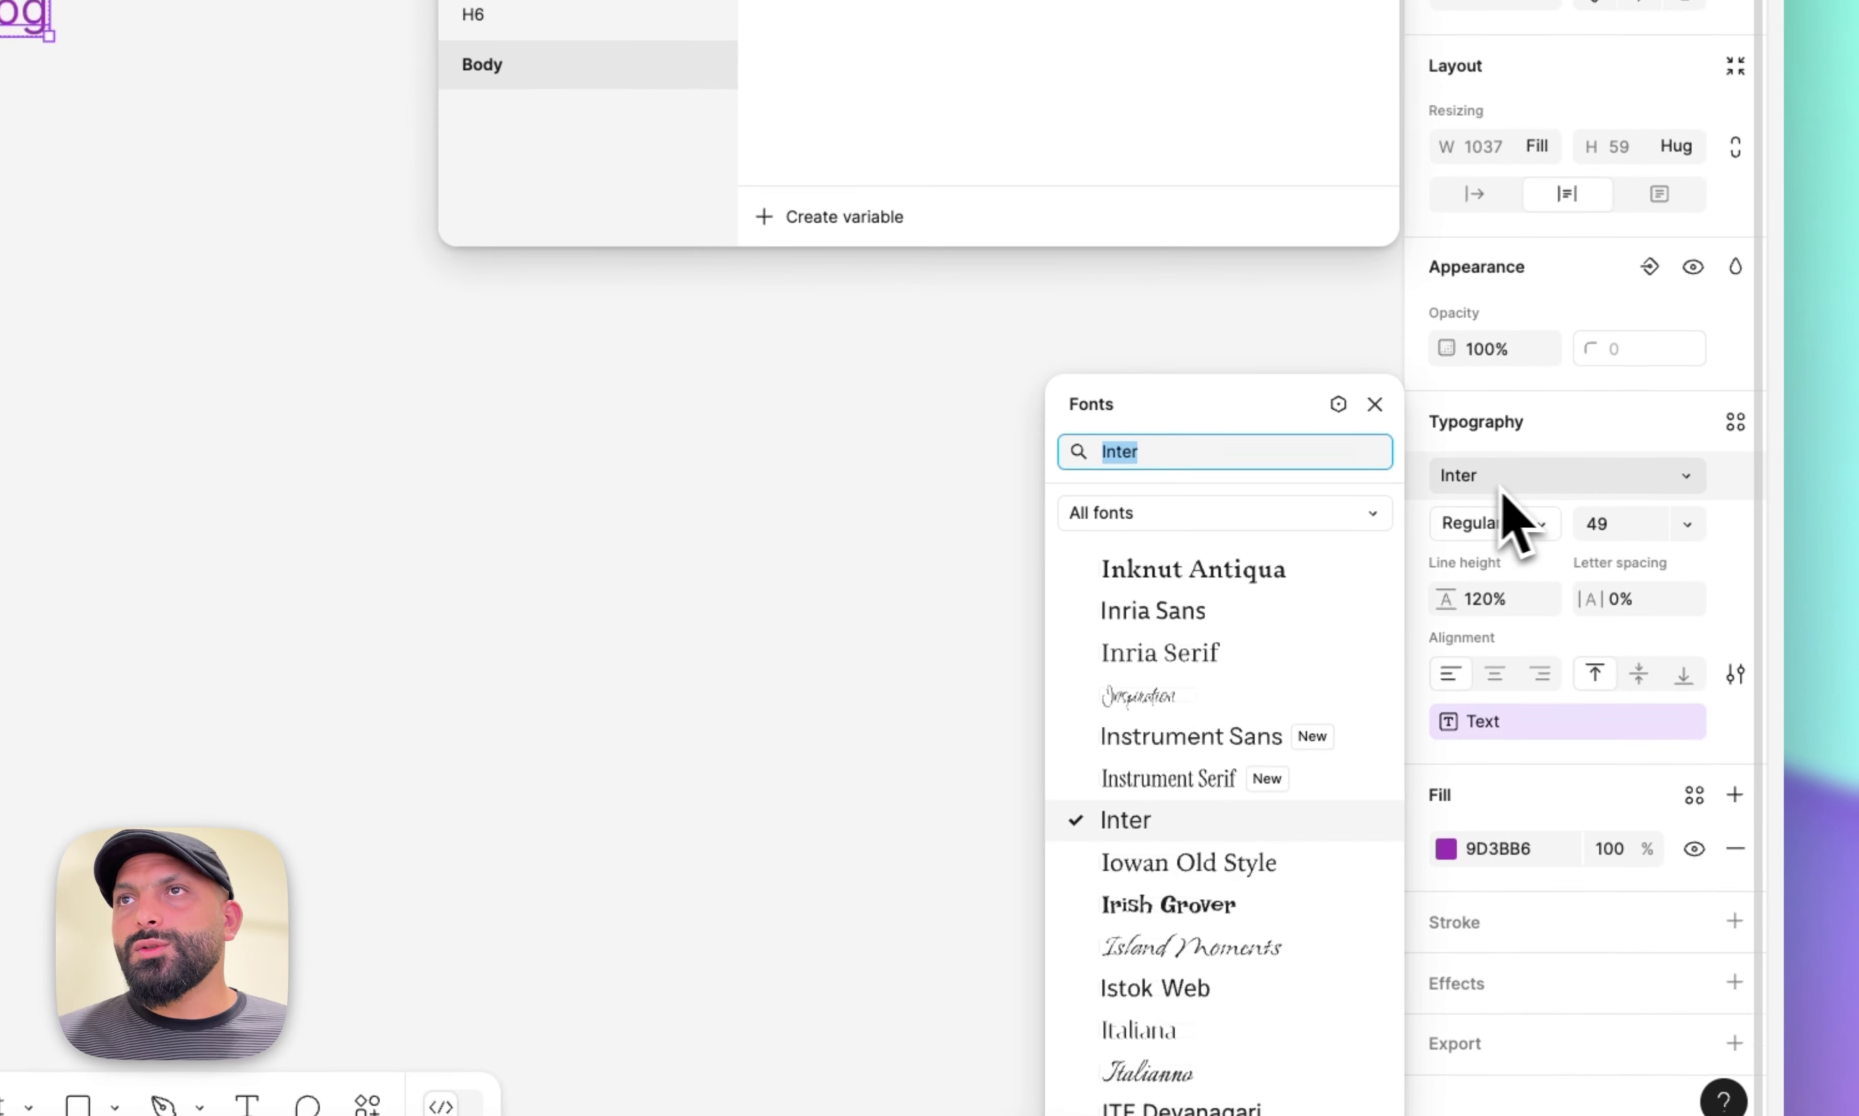
pyautogui.click(1334, 401)
pyautogui.scroll(-5, 950, 596)
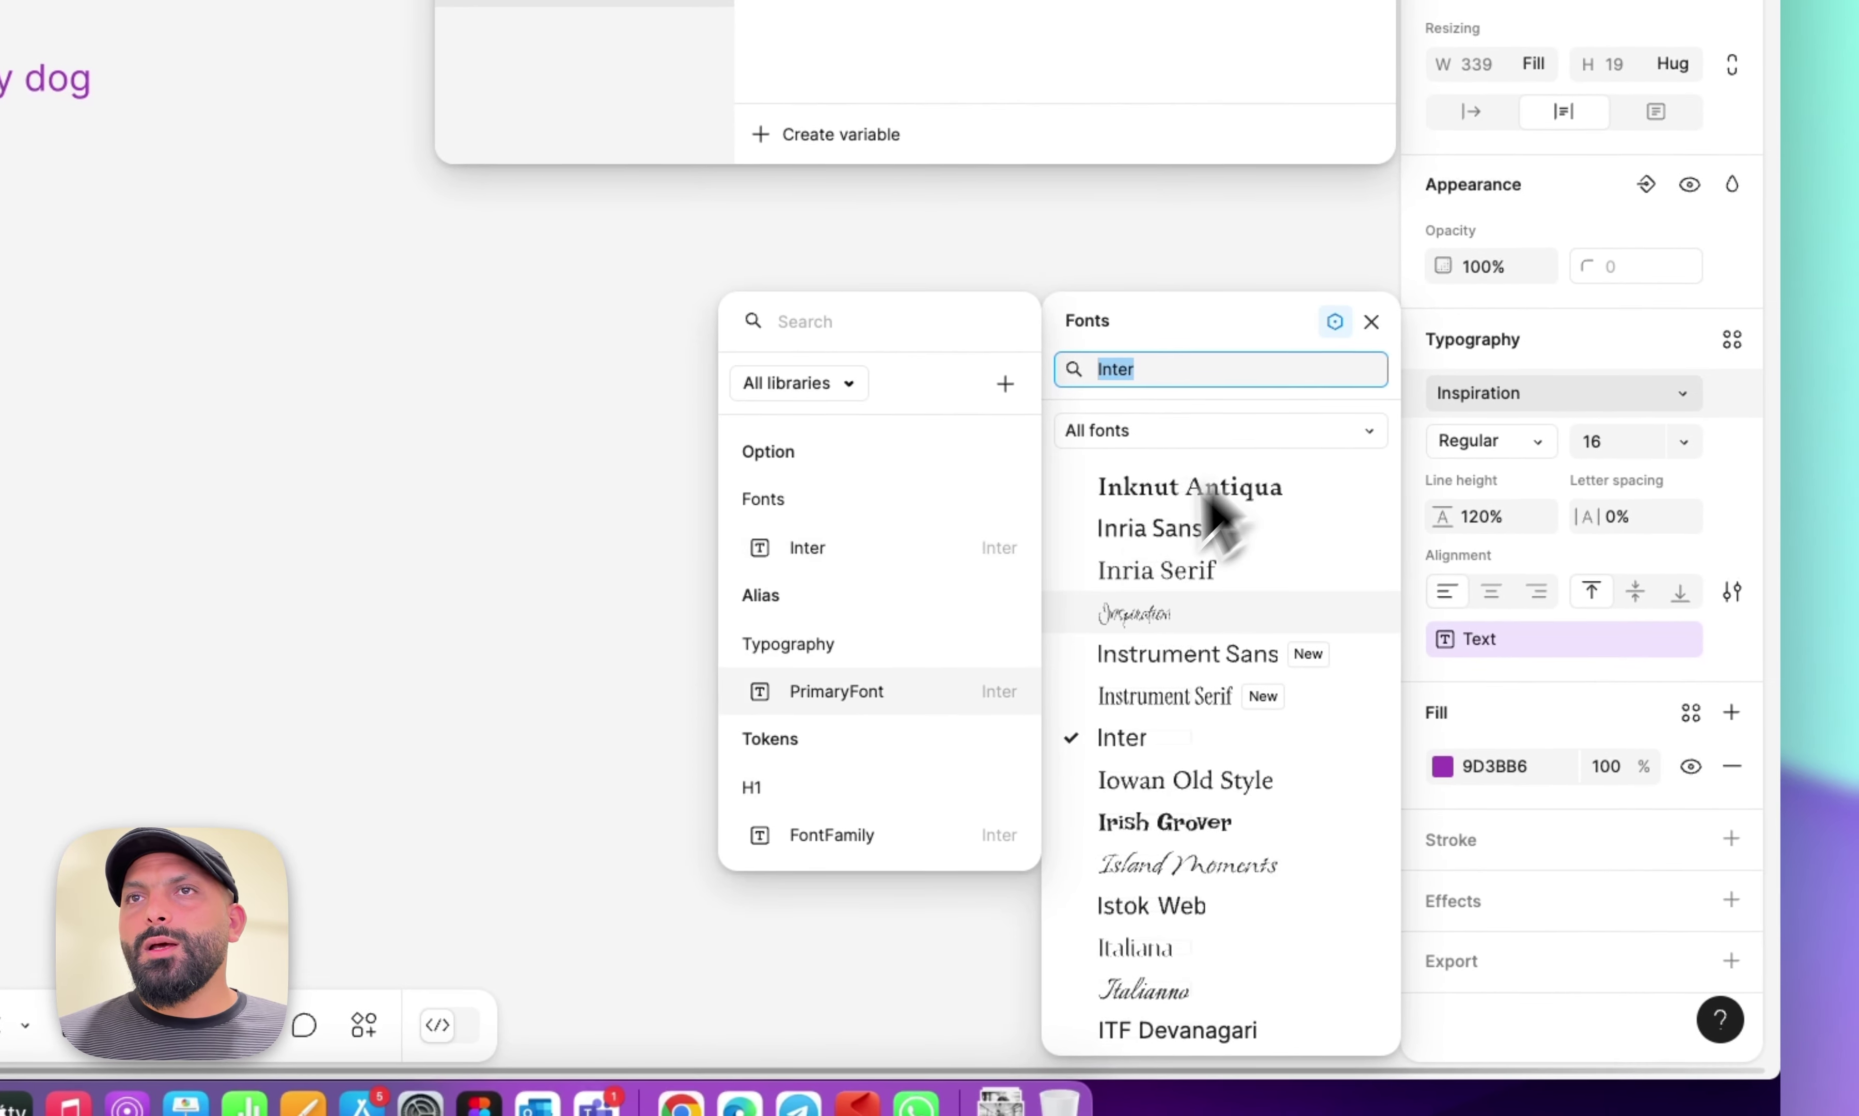
pyautogui.scroll(-5, 879, 724)
pyautogui.click(826, 831)
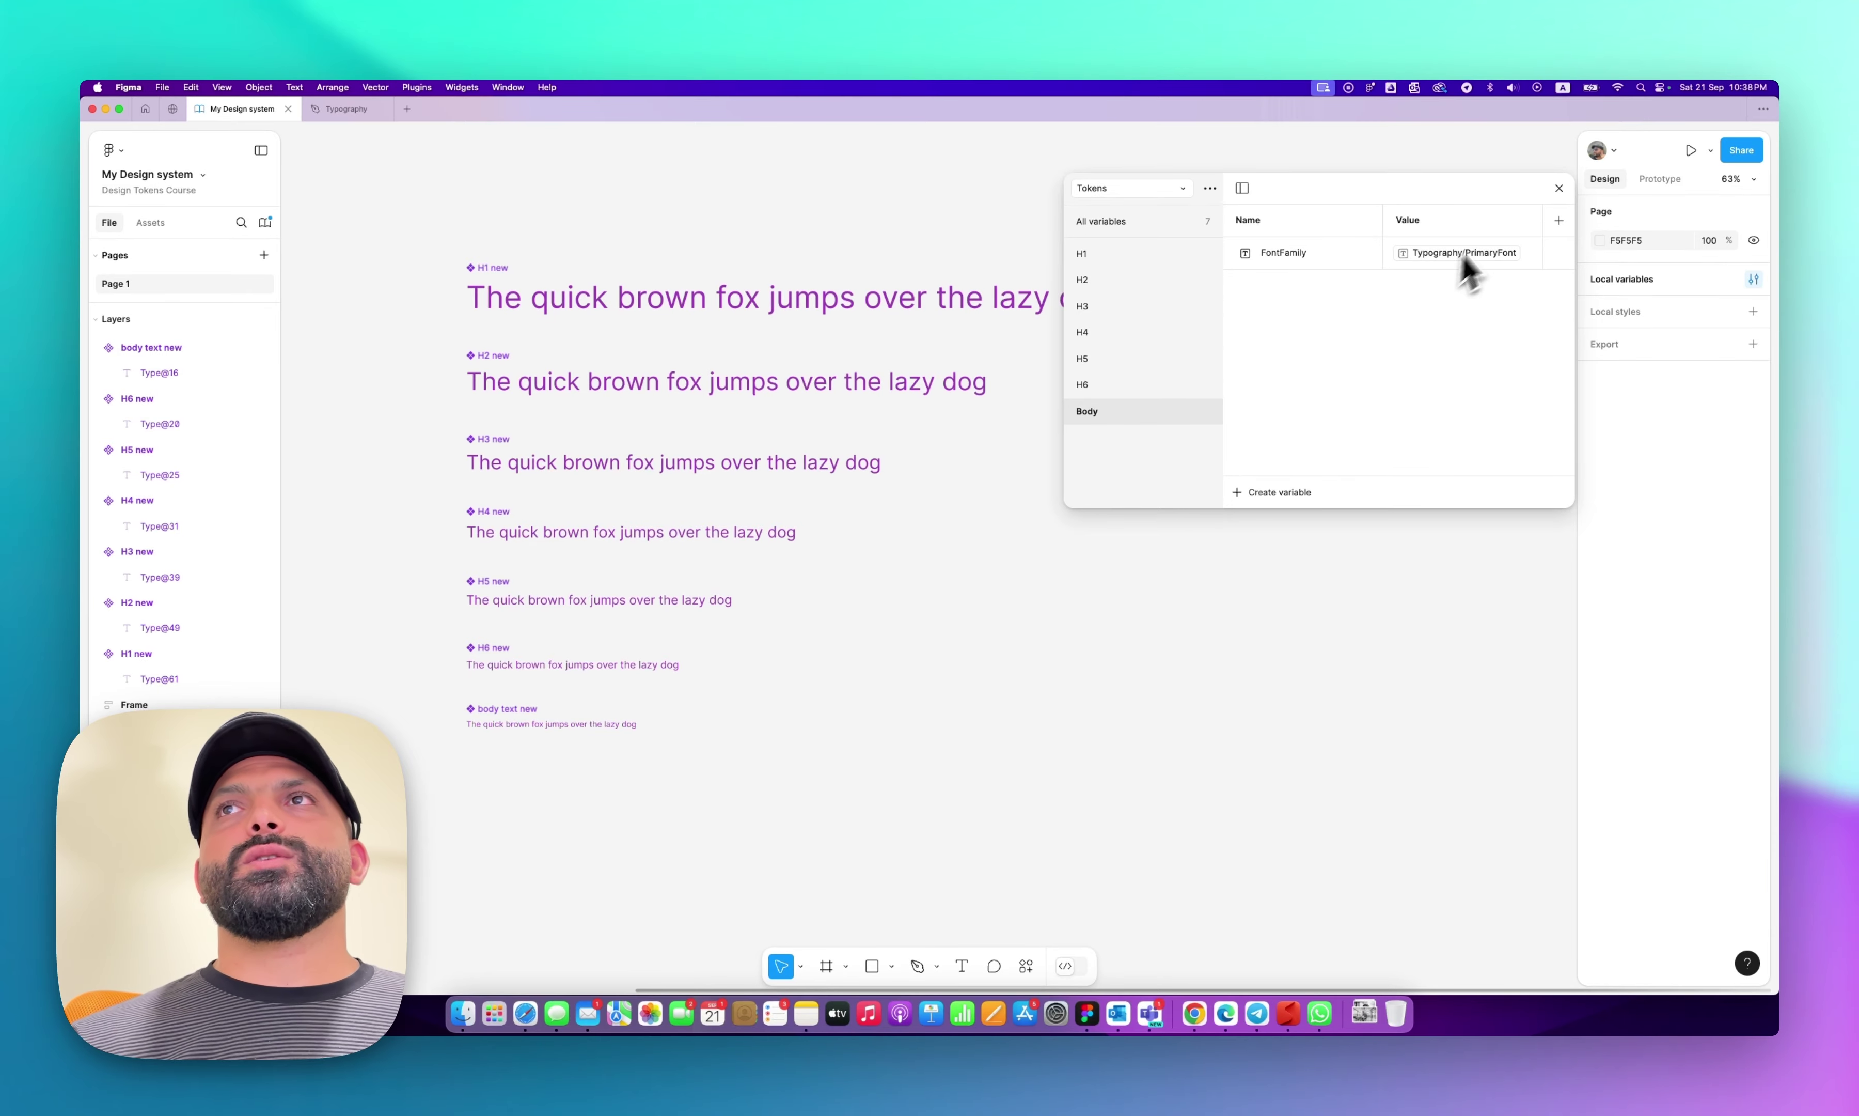
# Close the variables window and publish all variable collection and component changes to the library.
pyautogui.click(1559, 188)
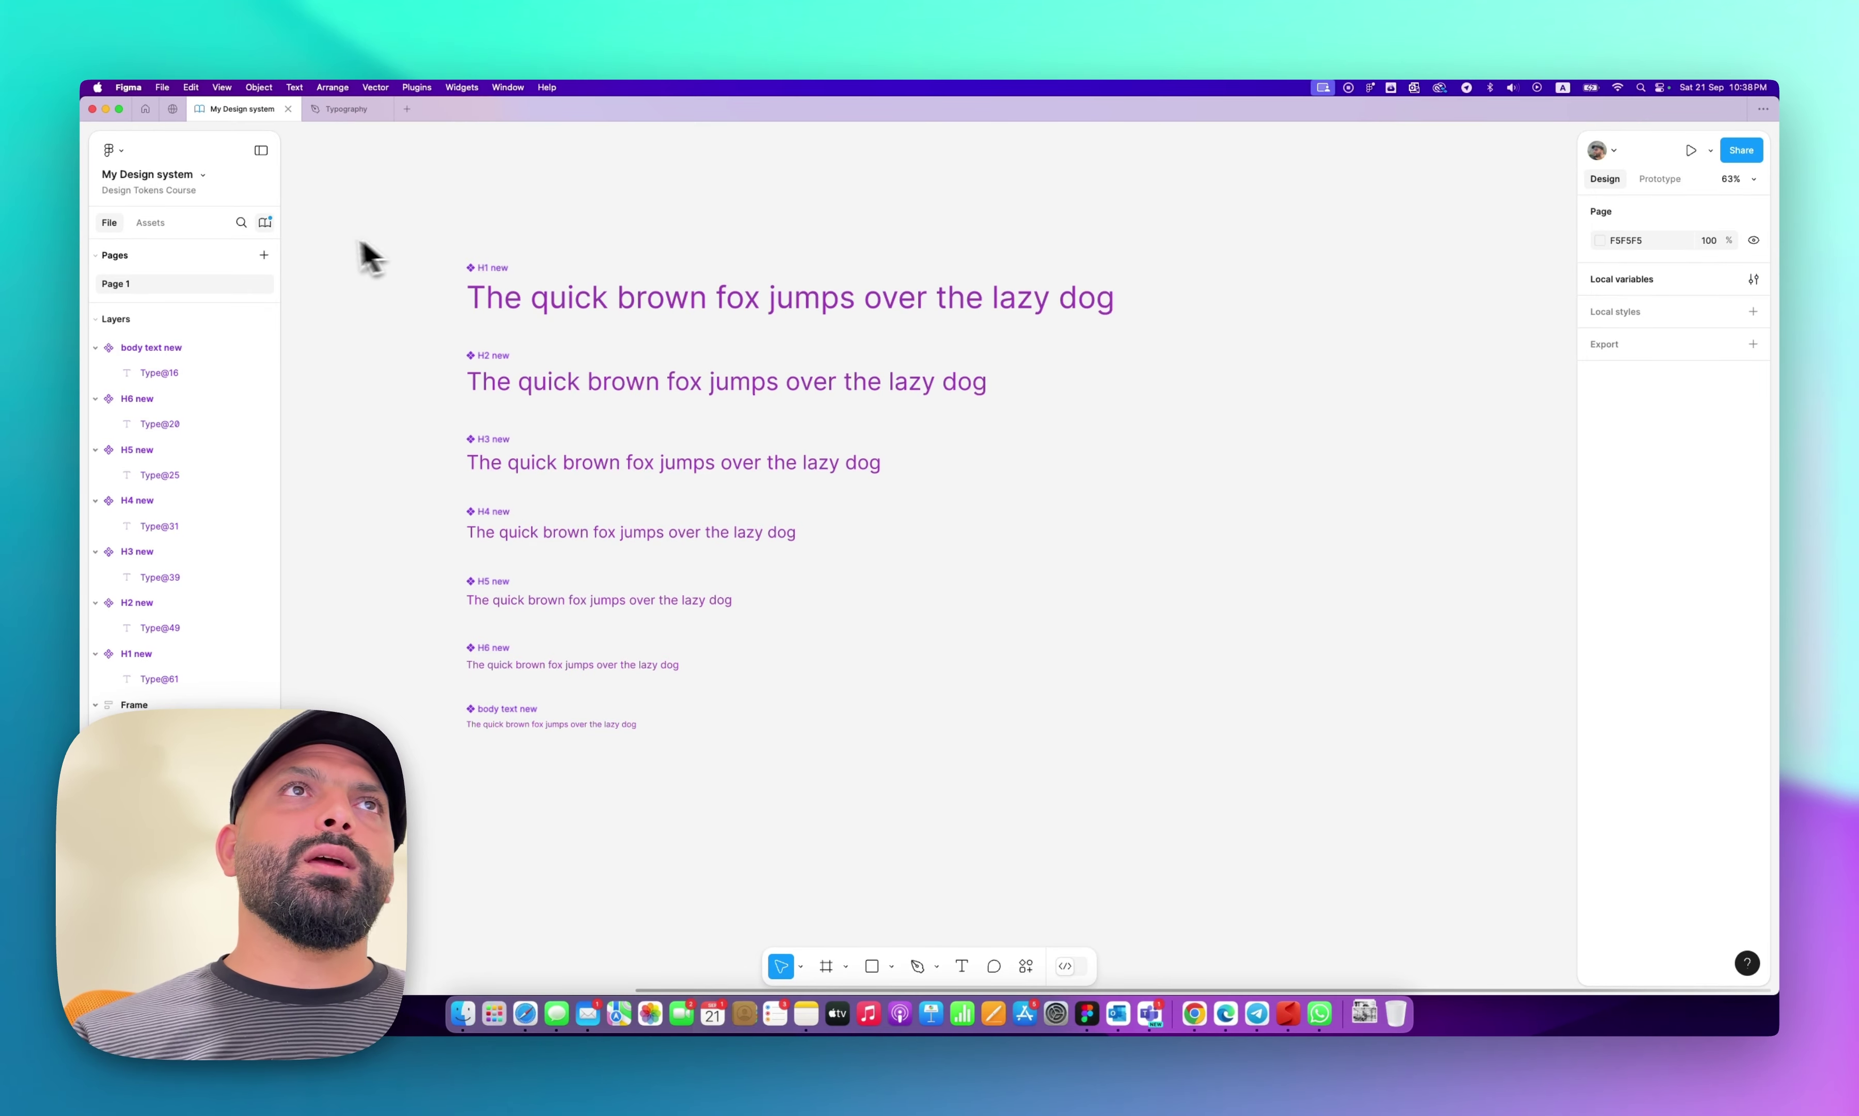
pyautogui.click(265, 222)
pyautogui.click(1062, 278)
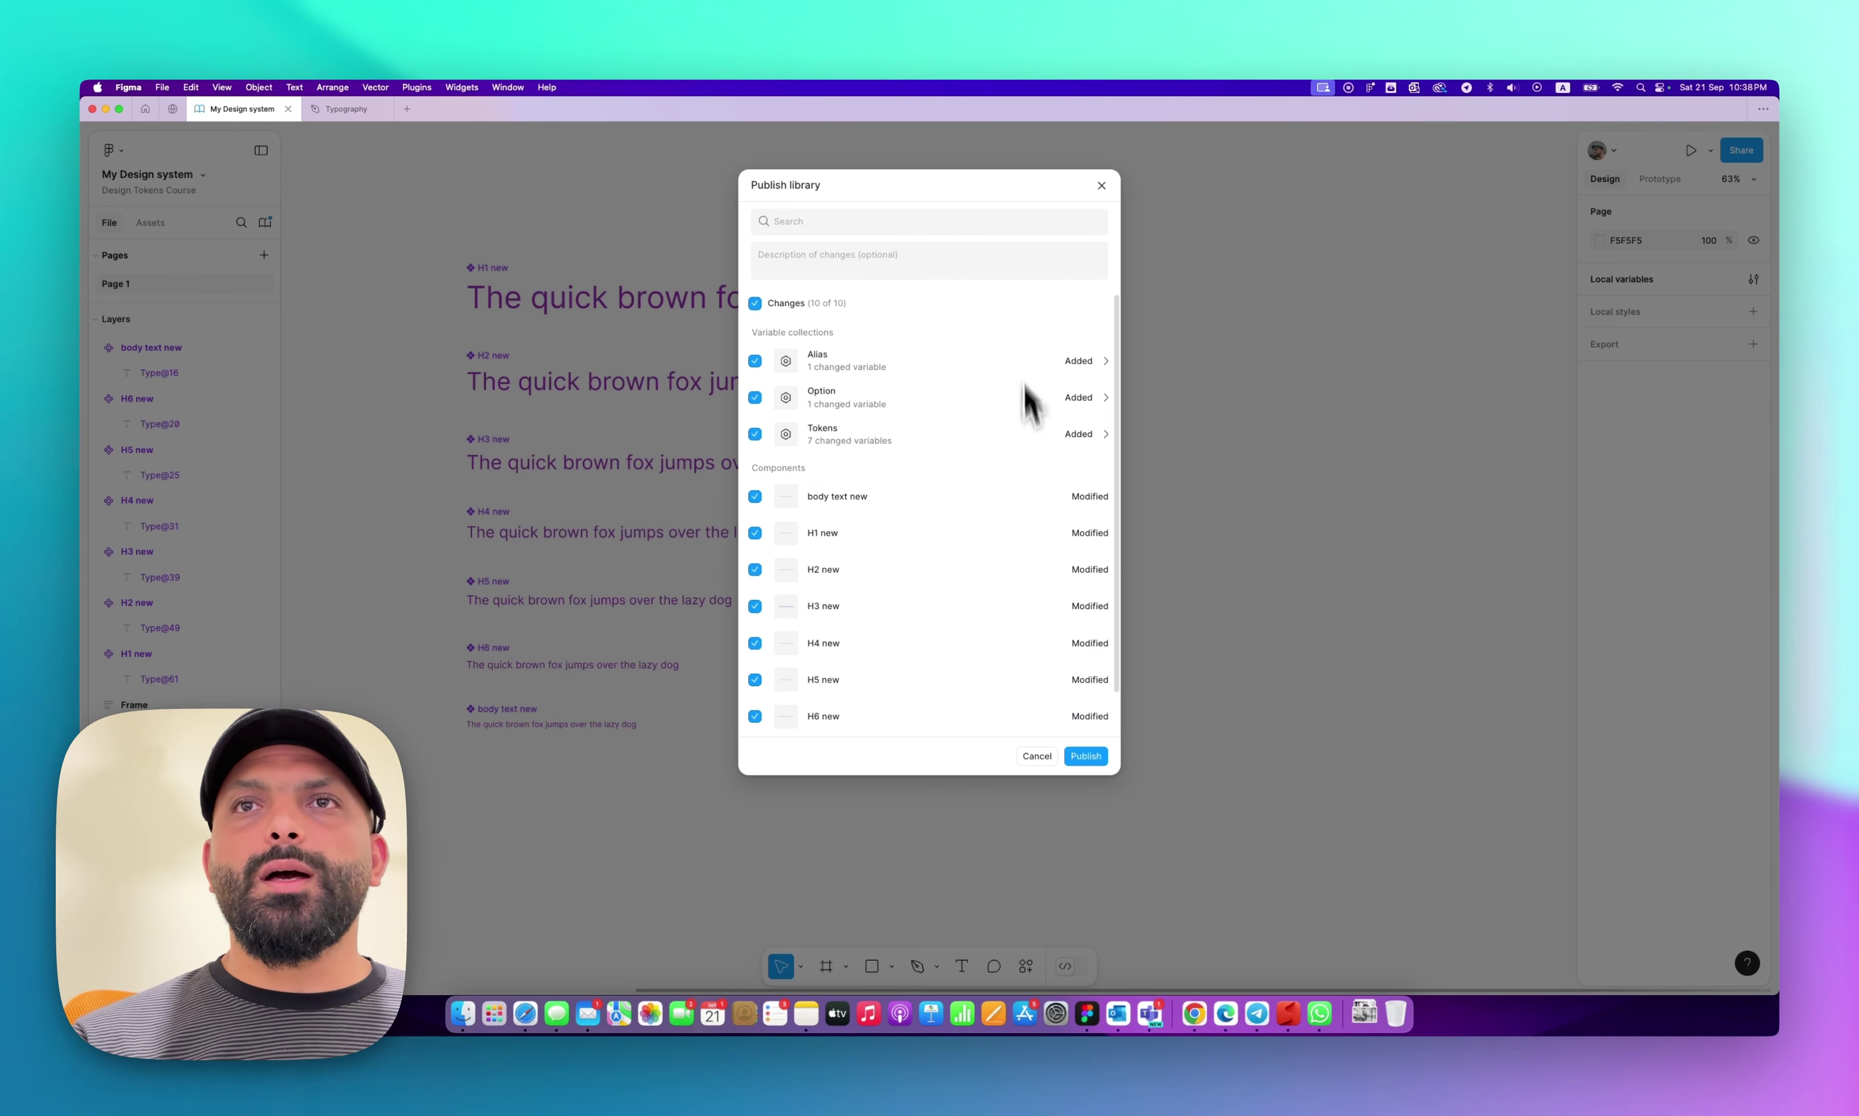
pyautogui.click(1086, 756)
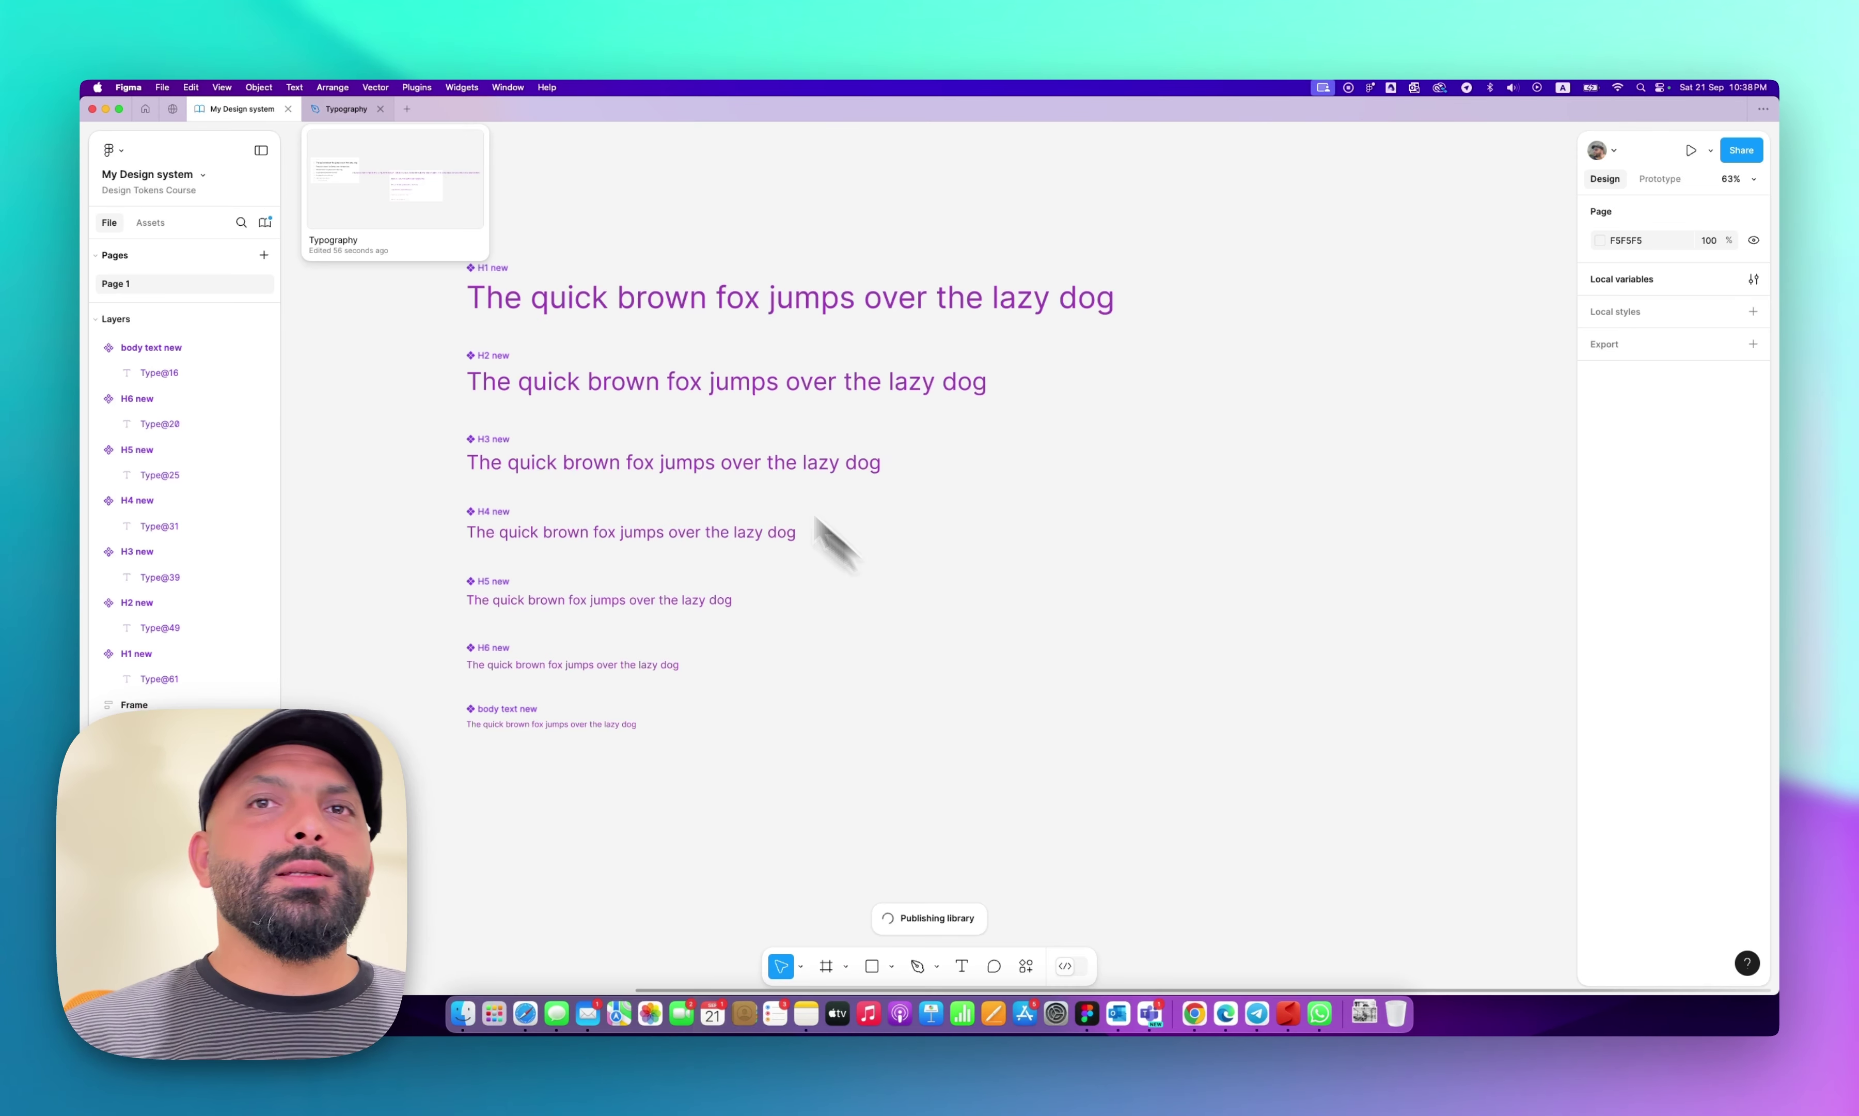
# Switch to the Typography file and apply all component updates from the My Design system library.
pyautogui.click(351, 116)
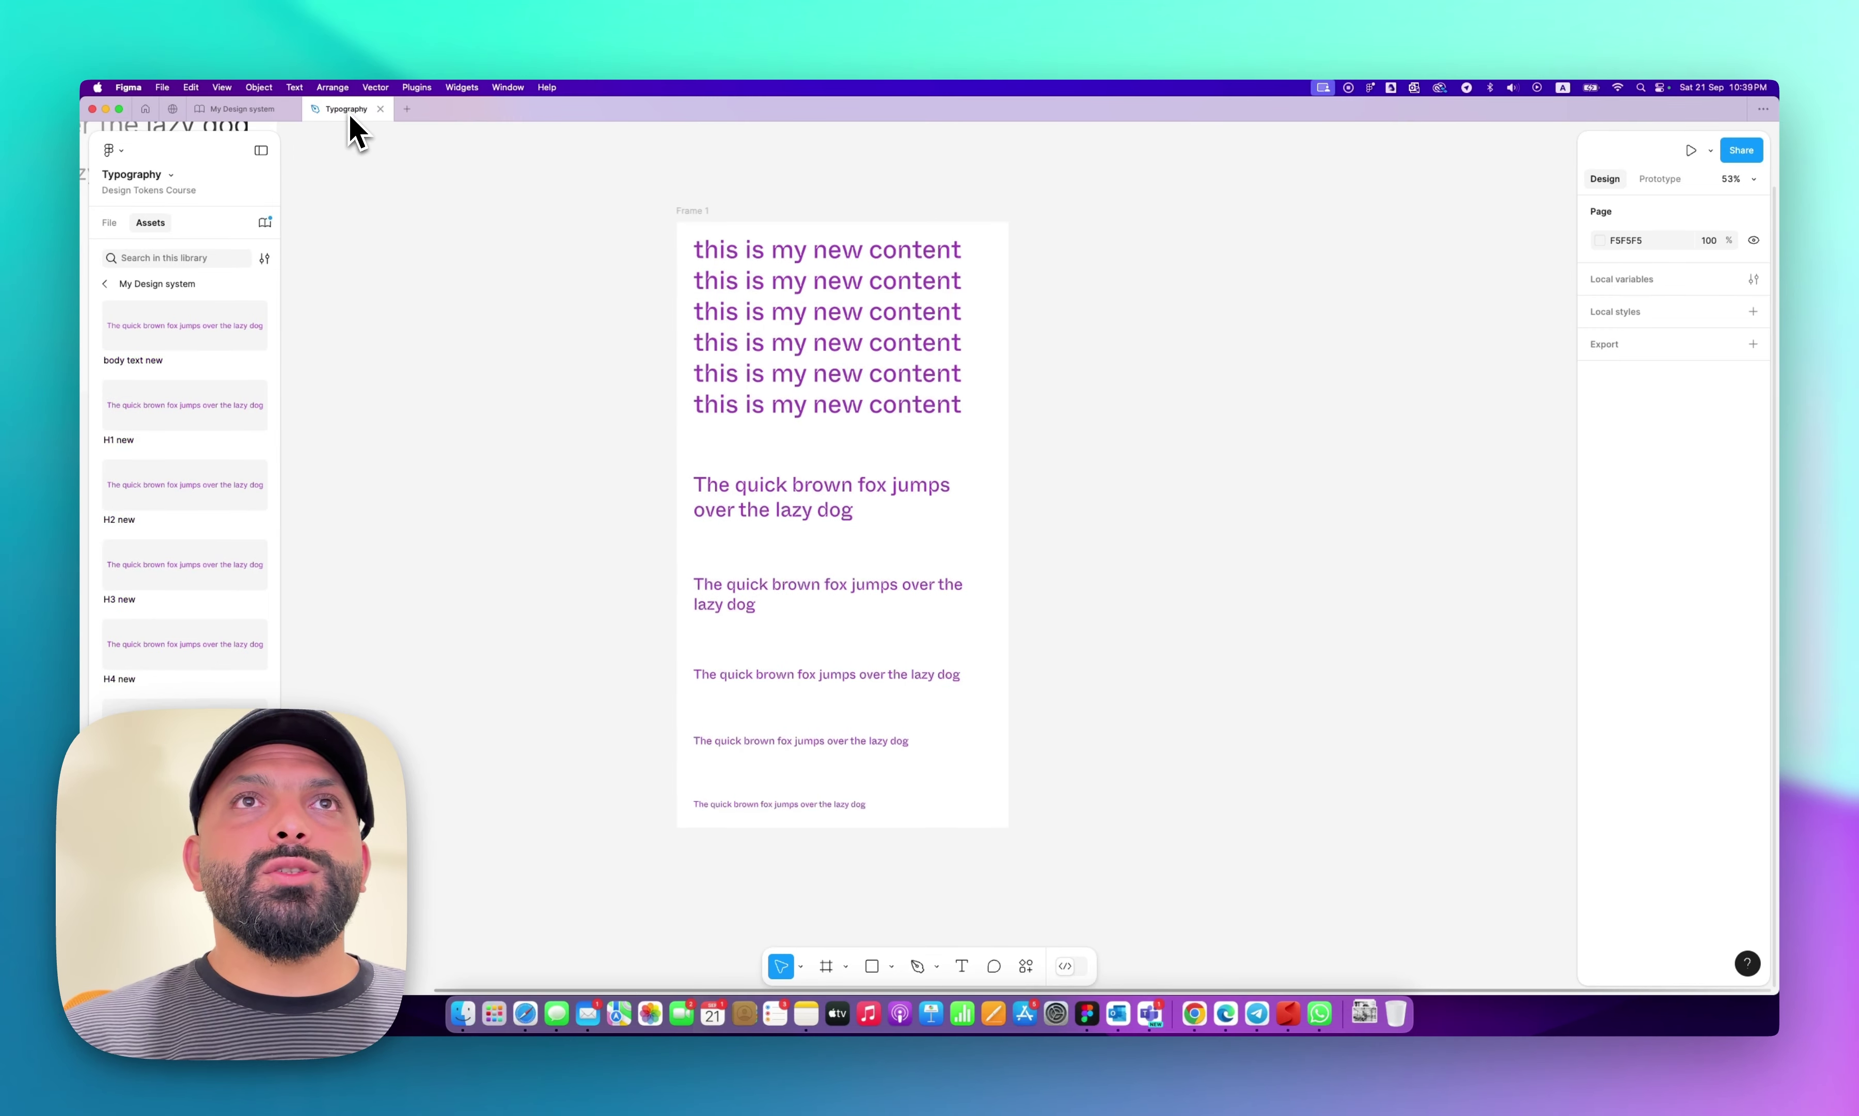
pyautogui.click(264, 224)
pyautogui.press('Escape')
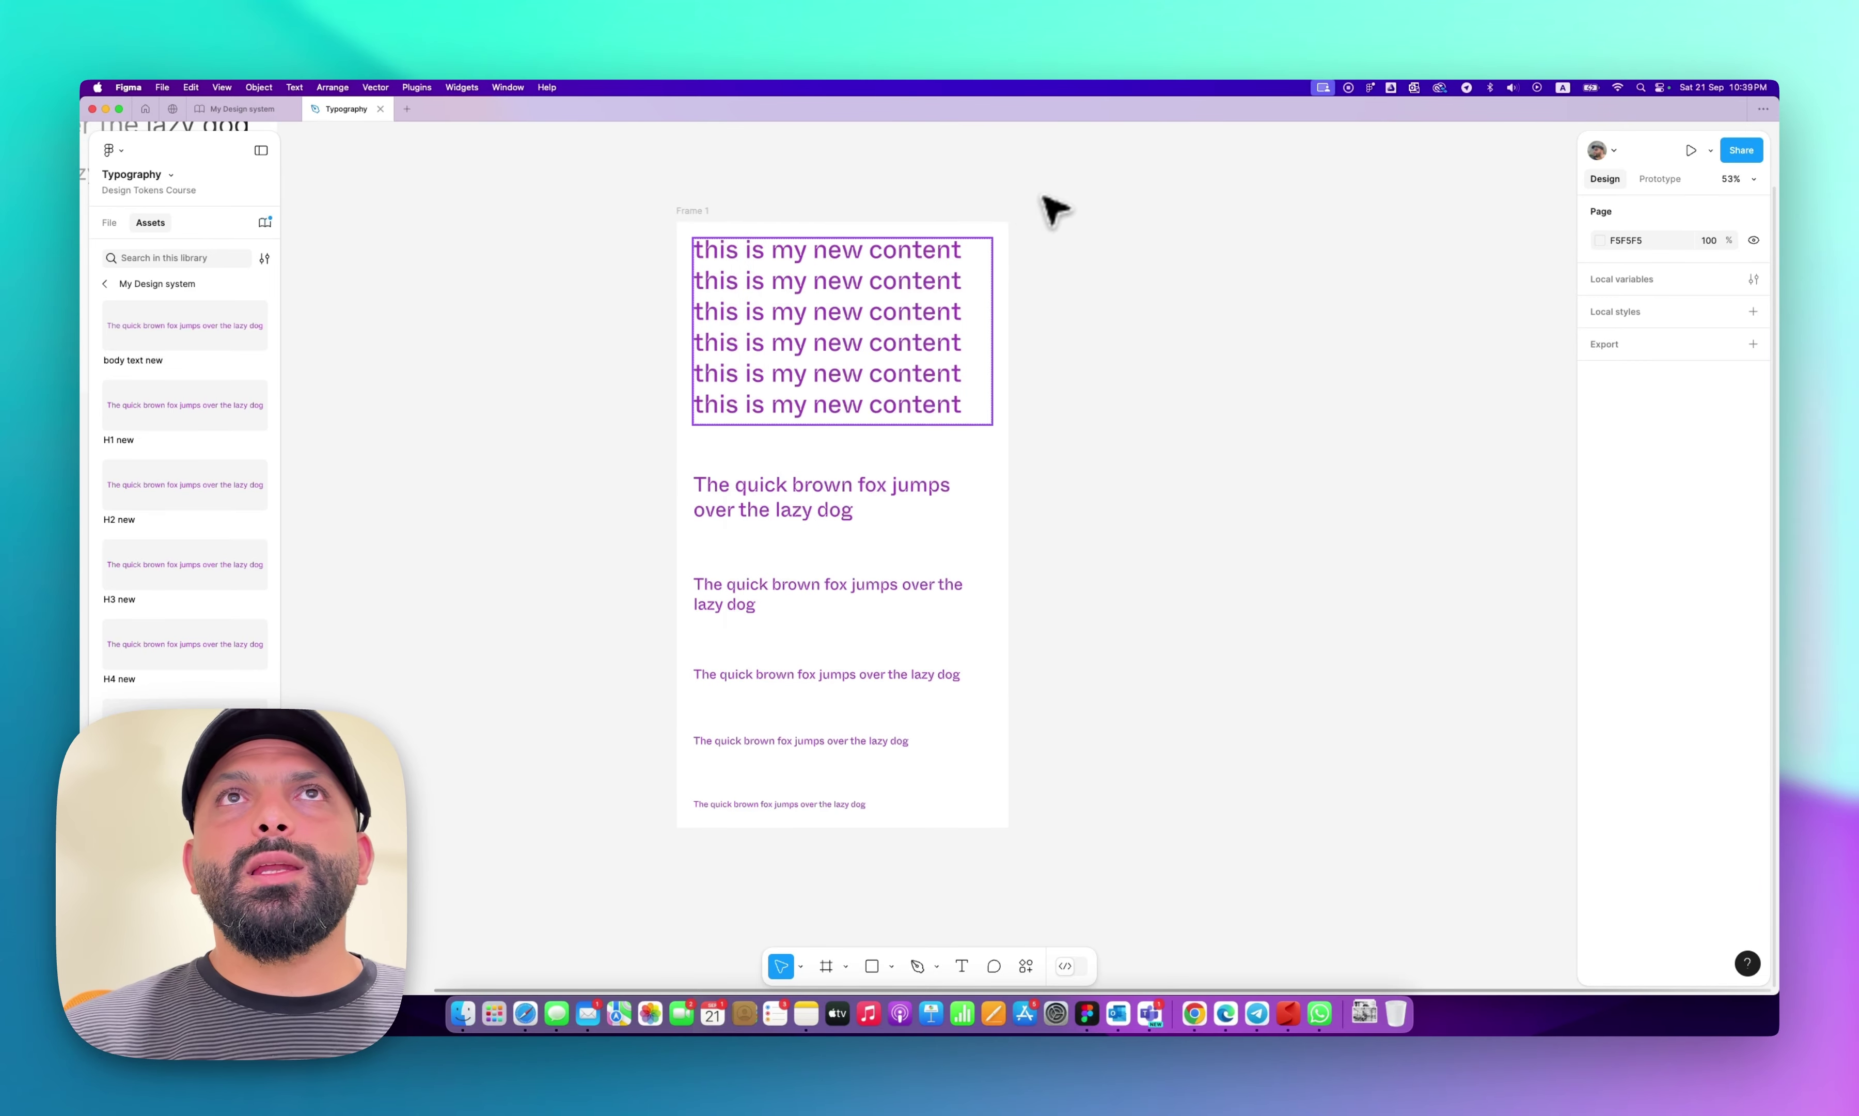
pyautogui.click(879, 280)
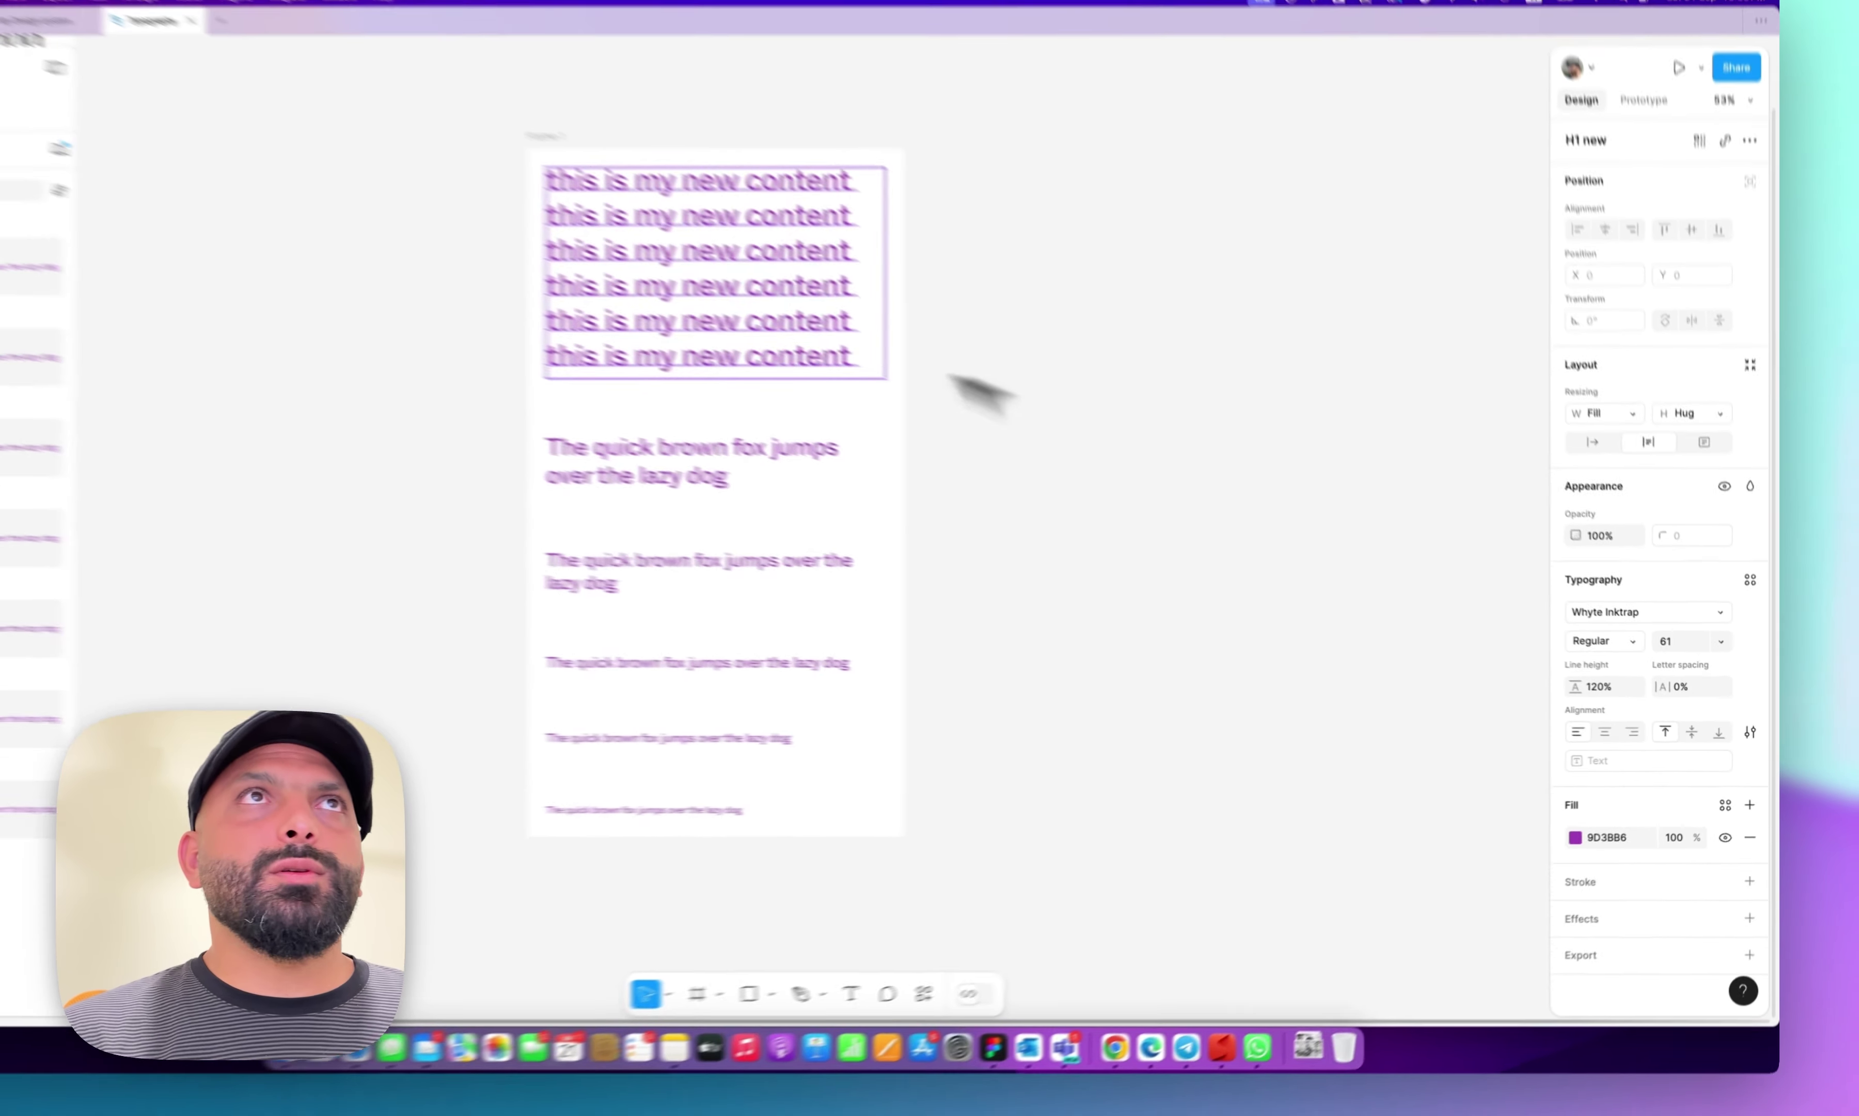
pyautogui.press('Escape')
pyautogui.click(262, 221)
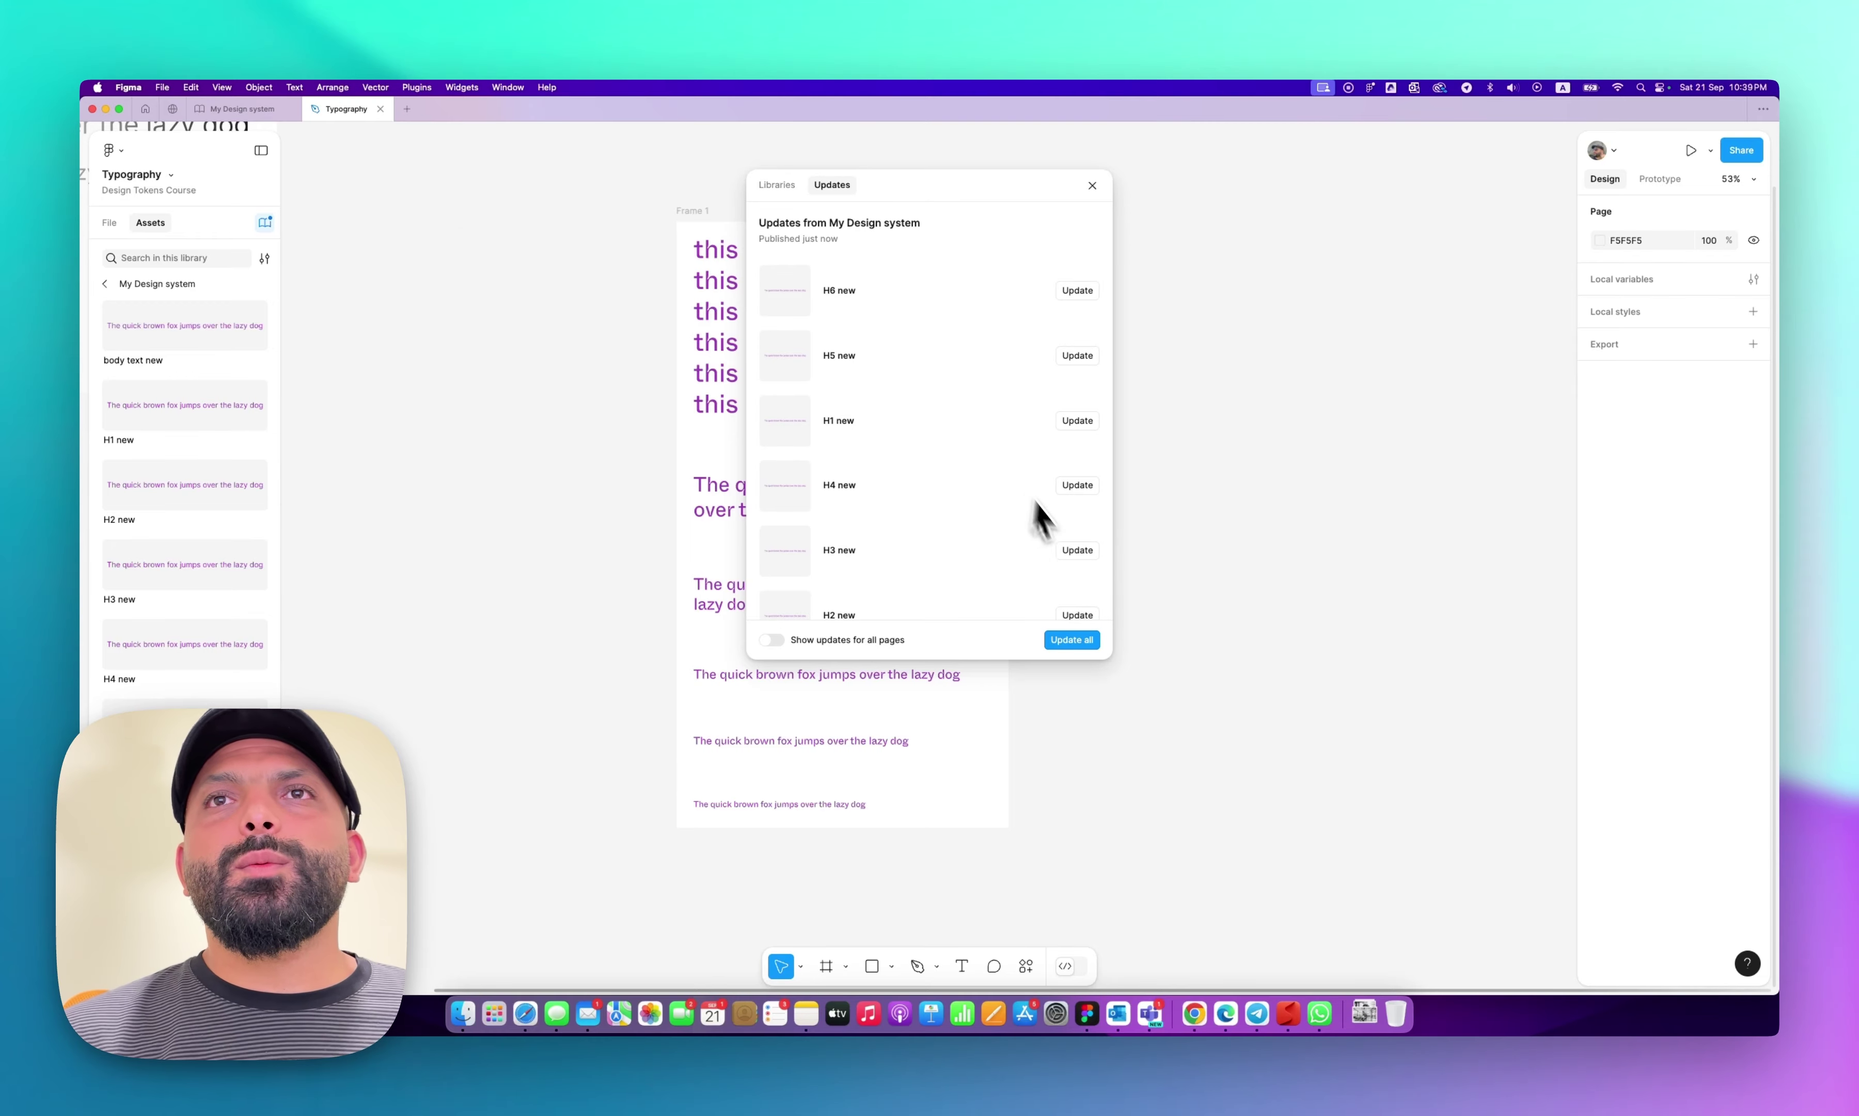
pyautogui.click(1079, 639)
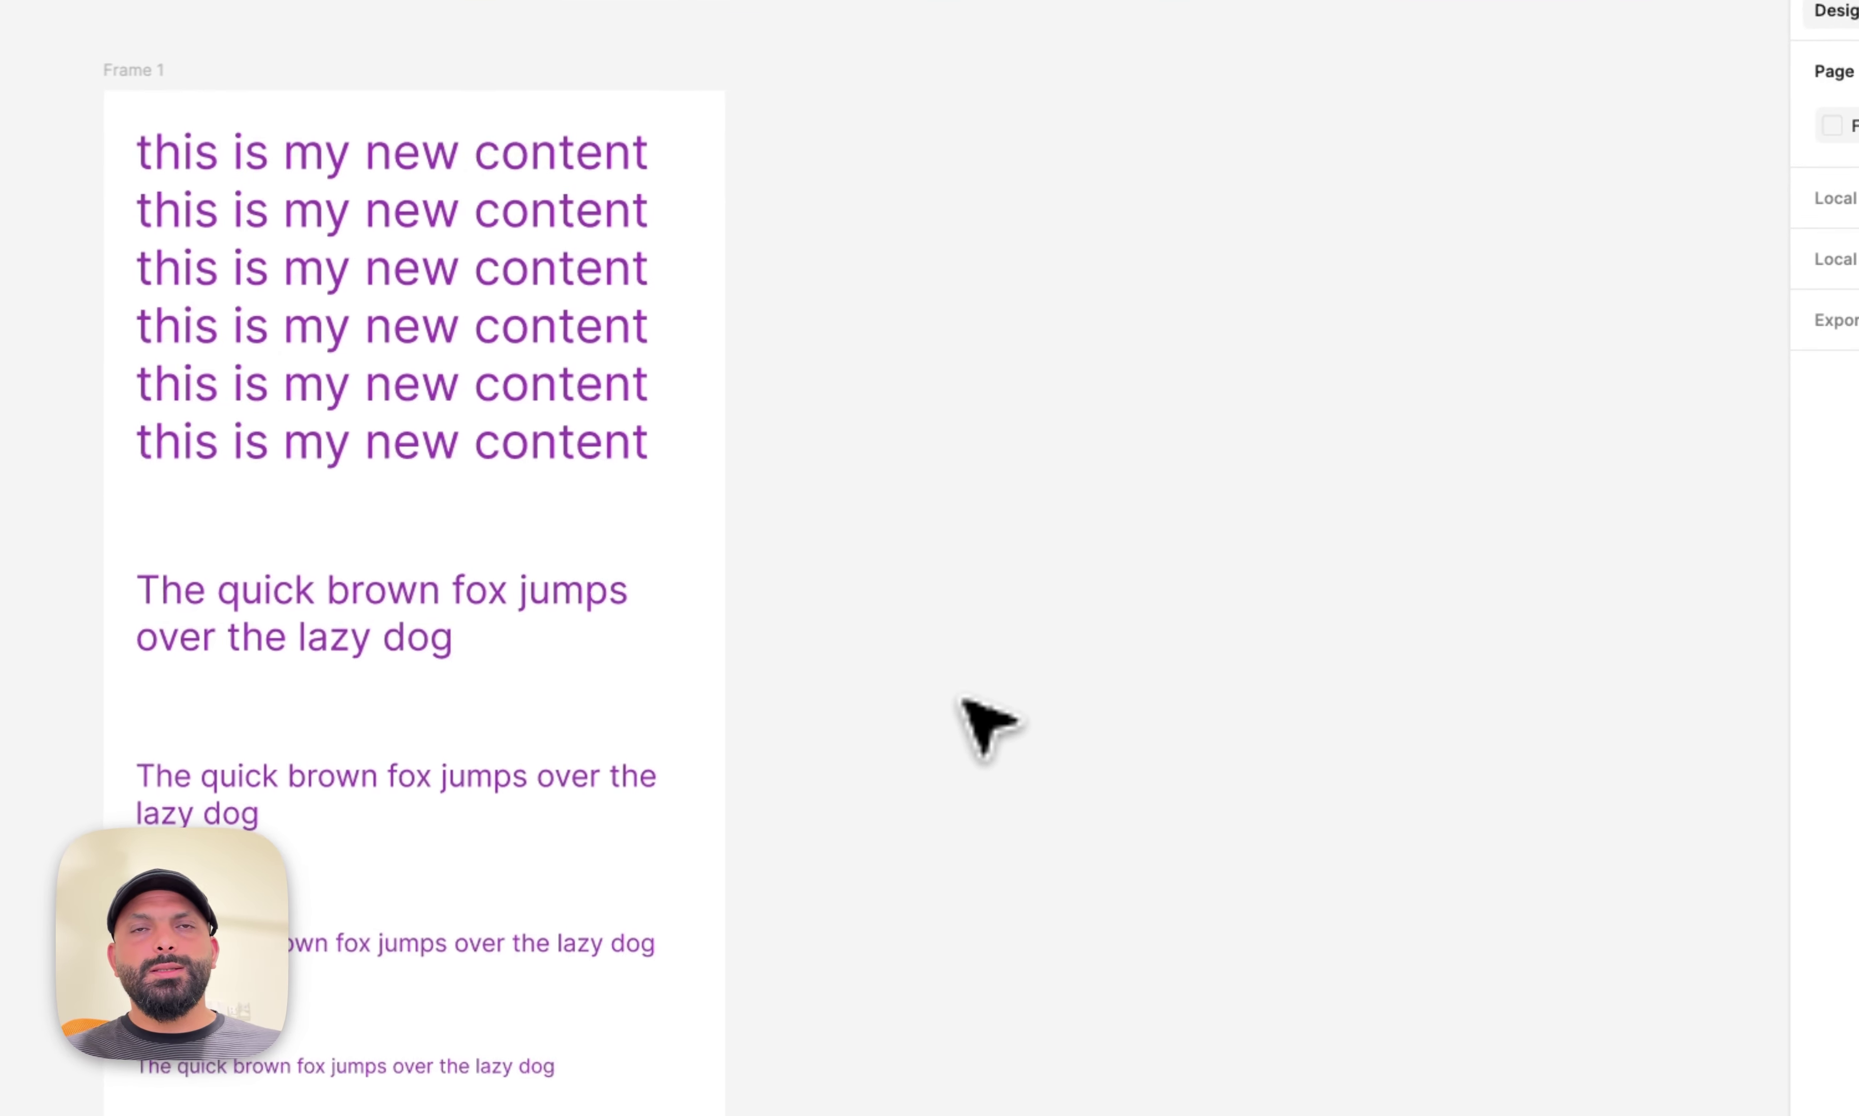
# Inspect which font family variable the H1 text instance in Frame 1 uses.
pyautogui.click(610, 395)
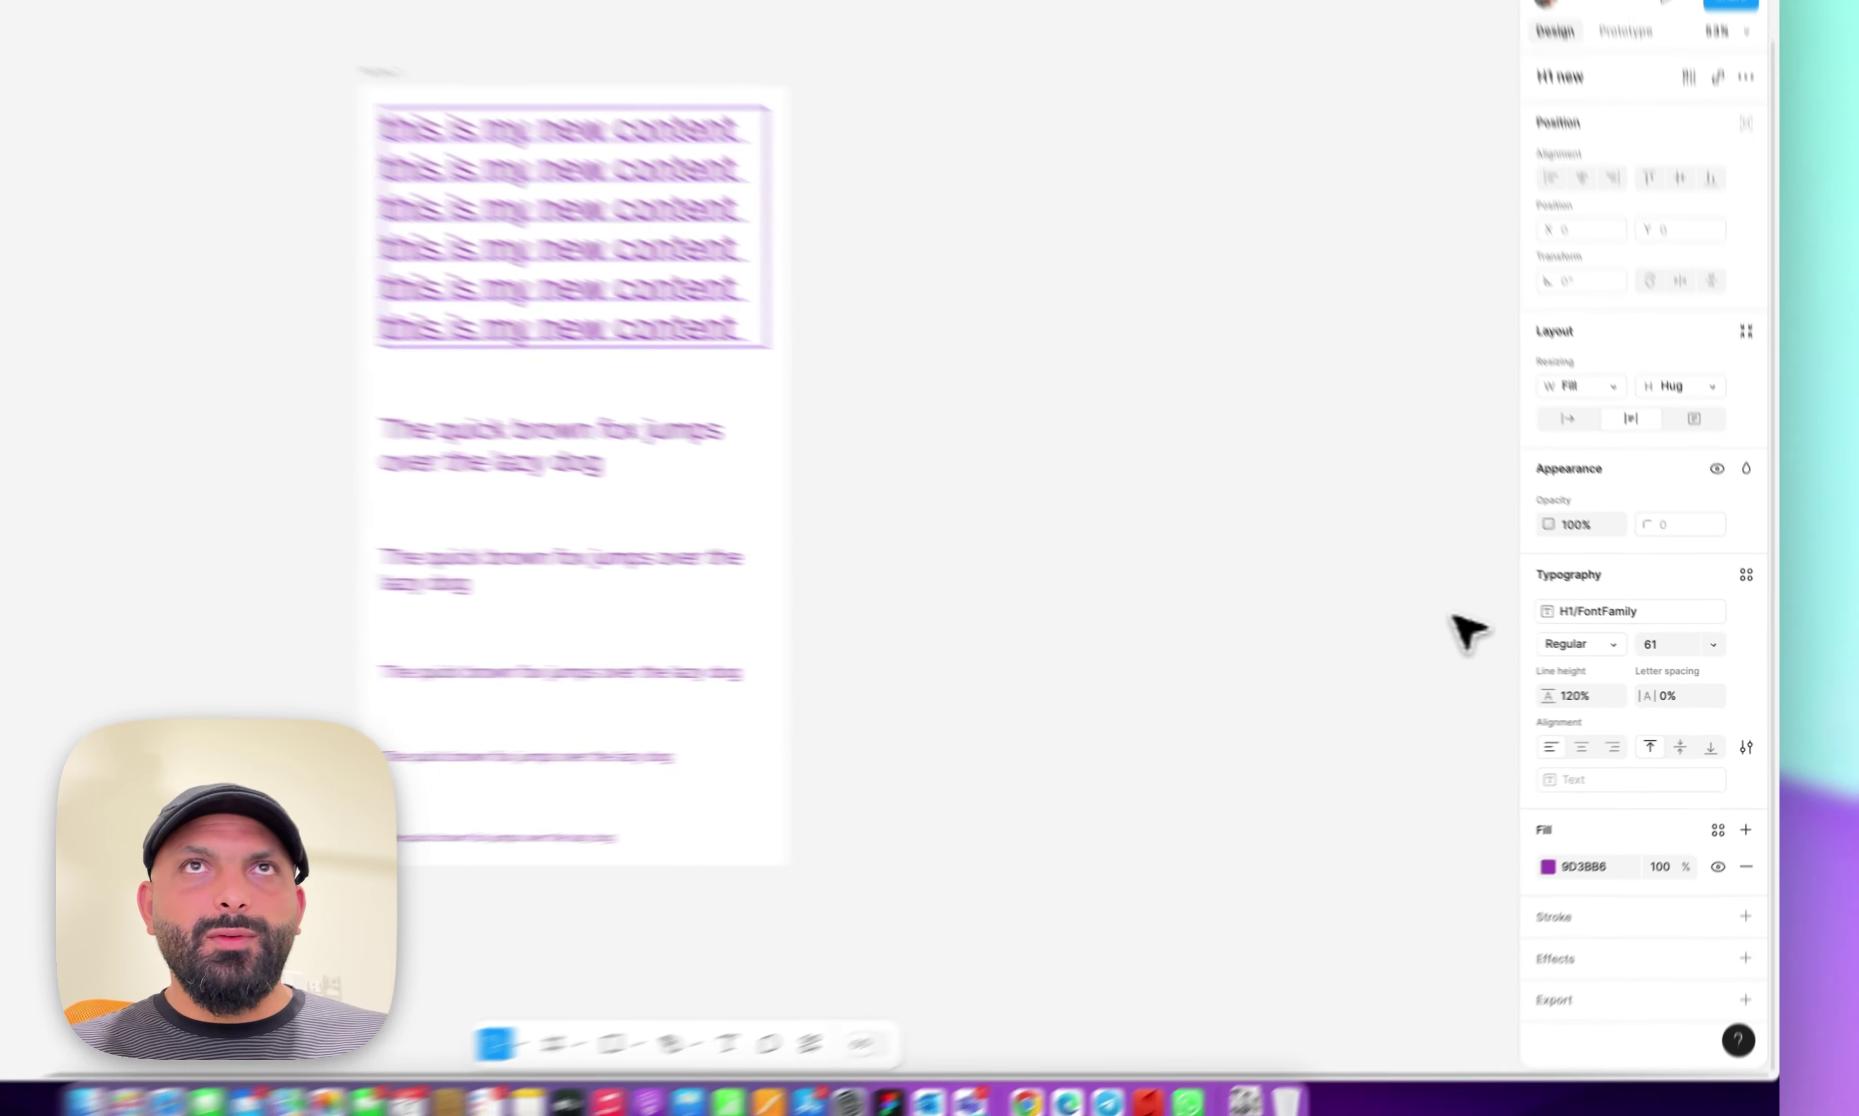
pyautogui.click(1329, 584)
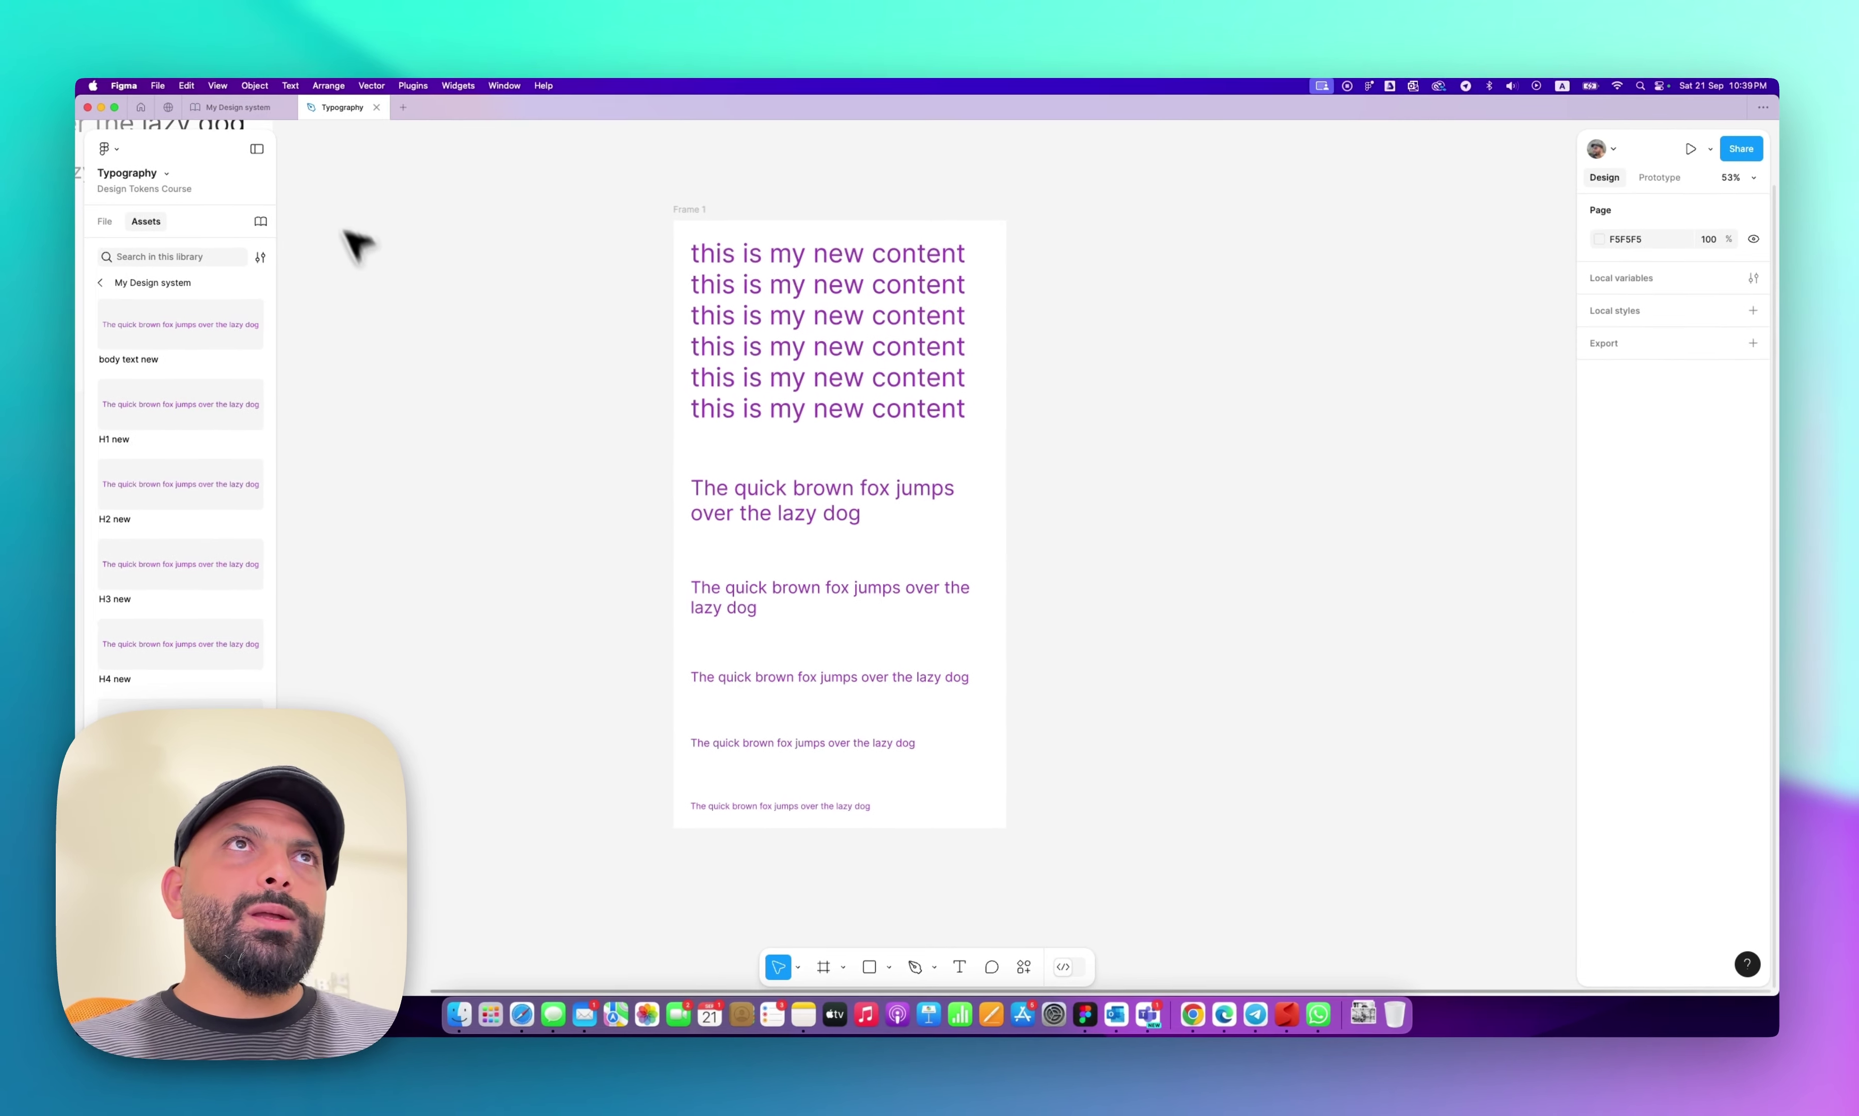
pyautogui.click(696, 285)
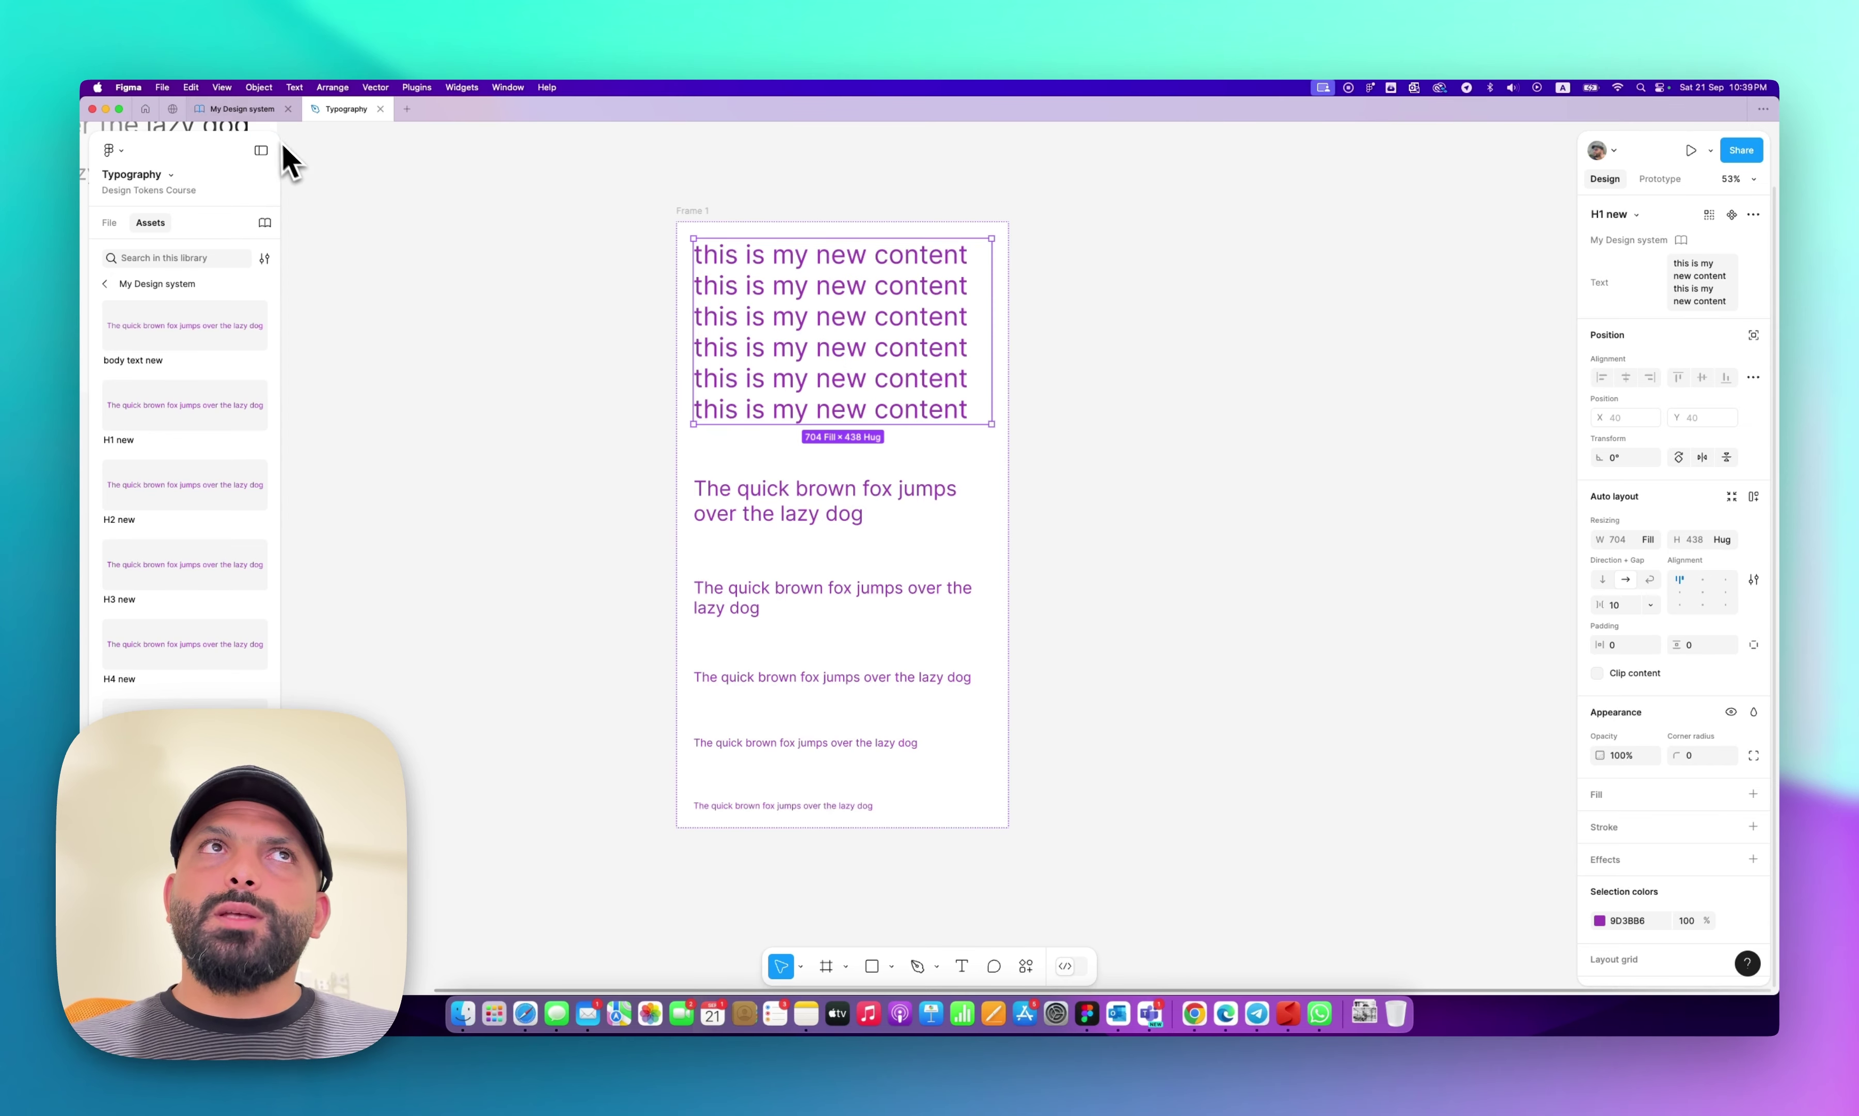
# Switch back to the My Design system file, show its local variables, and add a "Text" layer set in Whyte Inktrap.
pyautogui.click(259, 121)
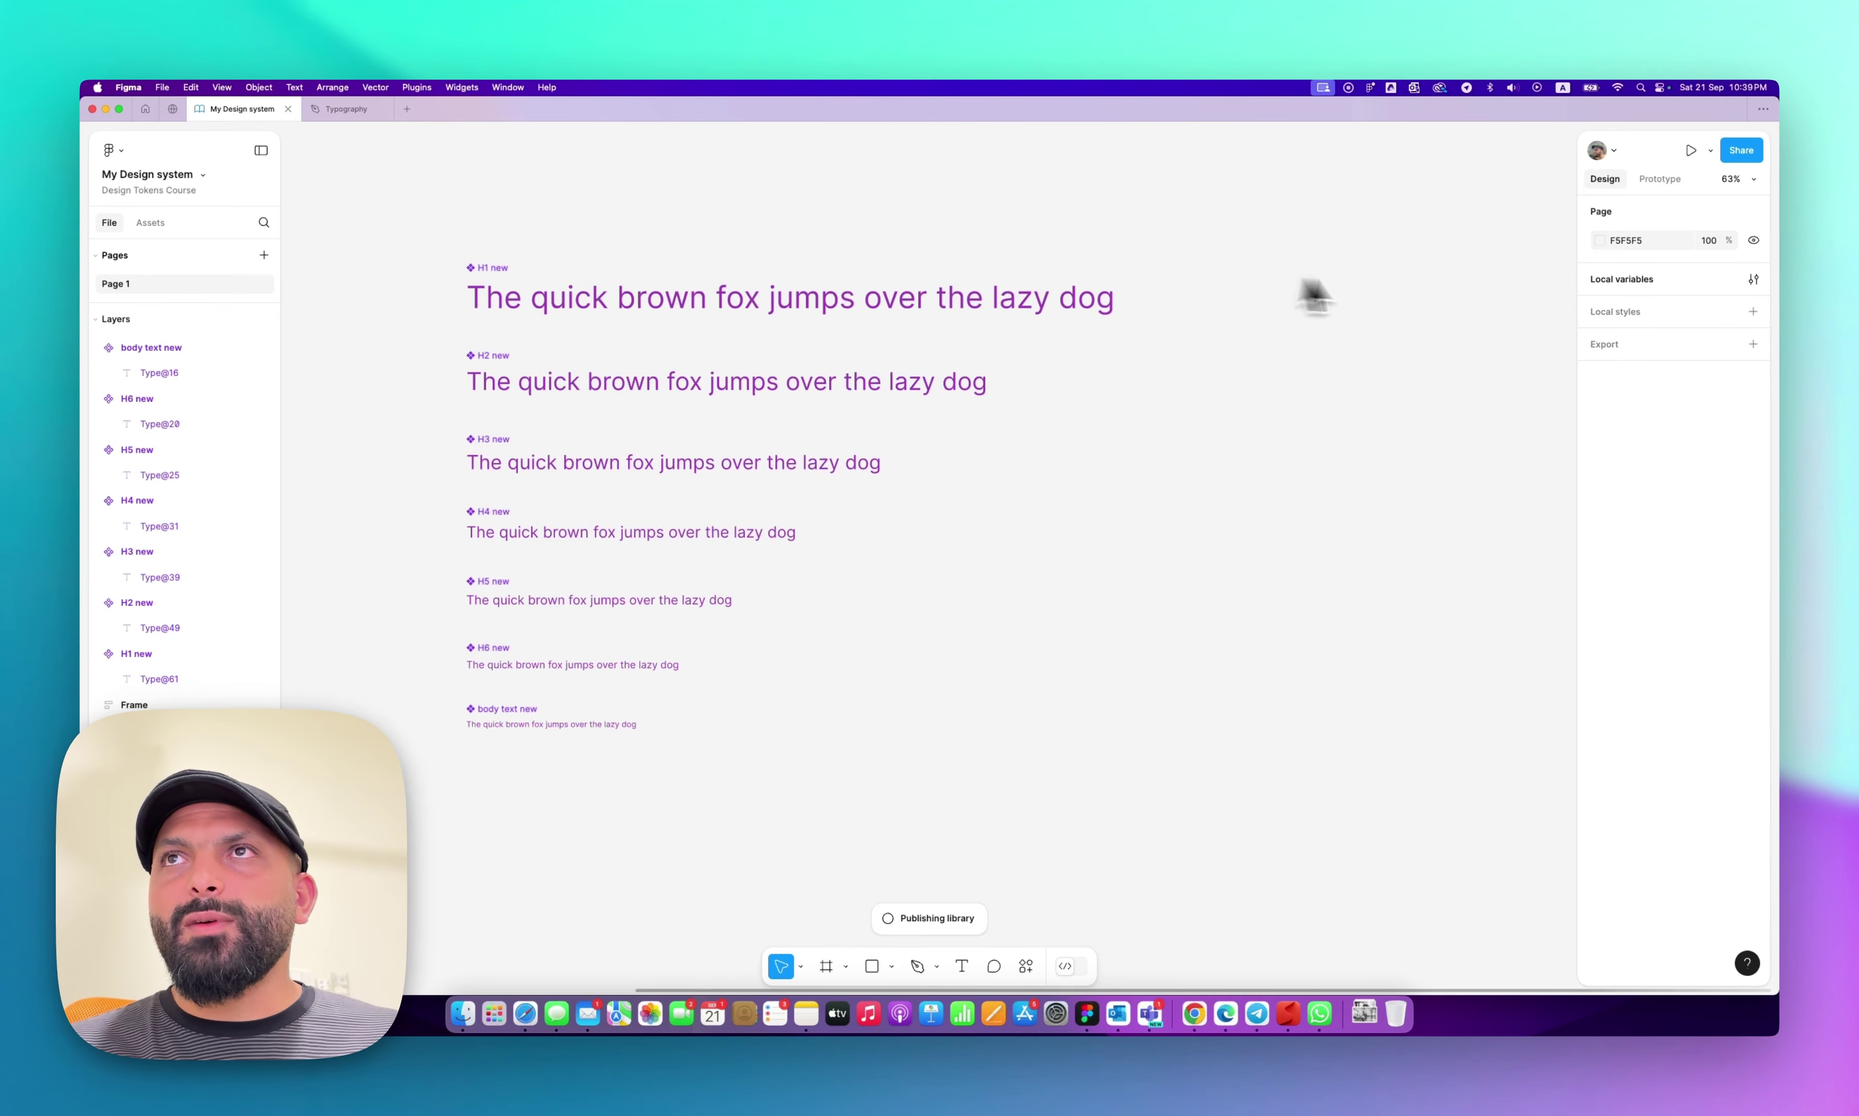
pyautogui.click(1753, 279)
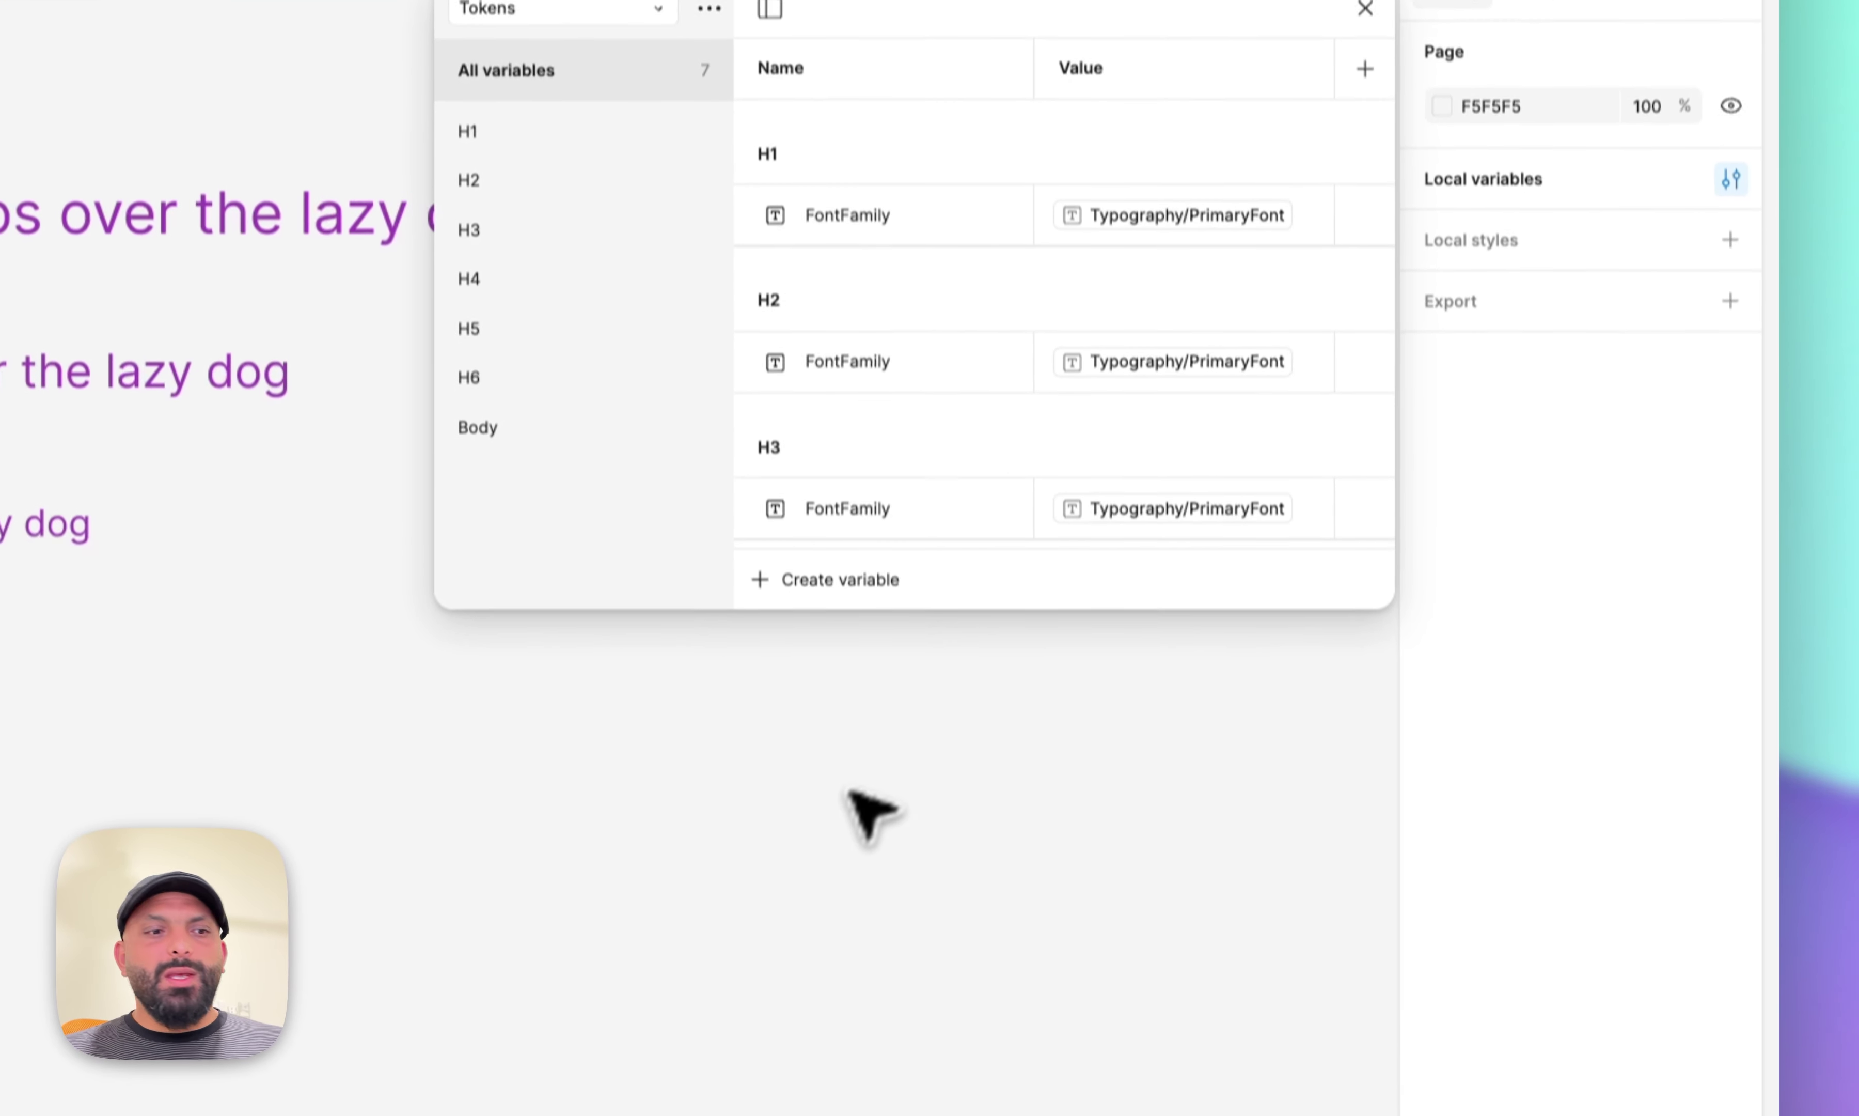
pyautogui.press('t')
pyautogui.click(771, 904)
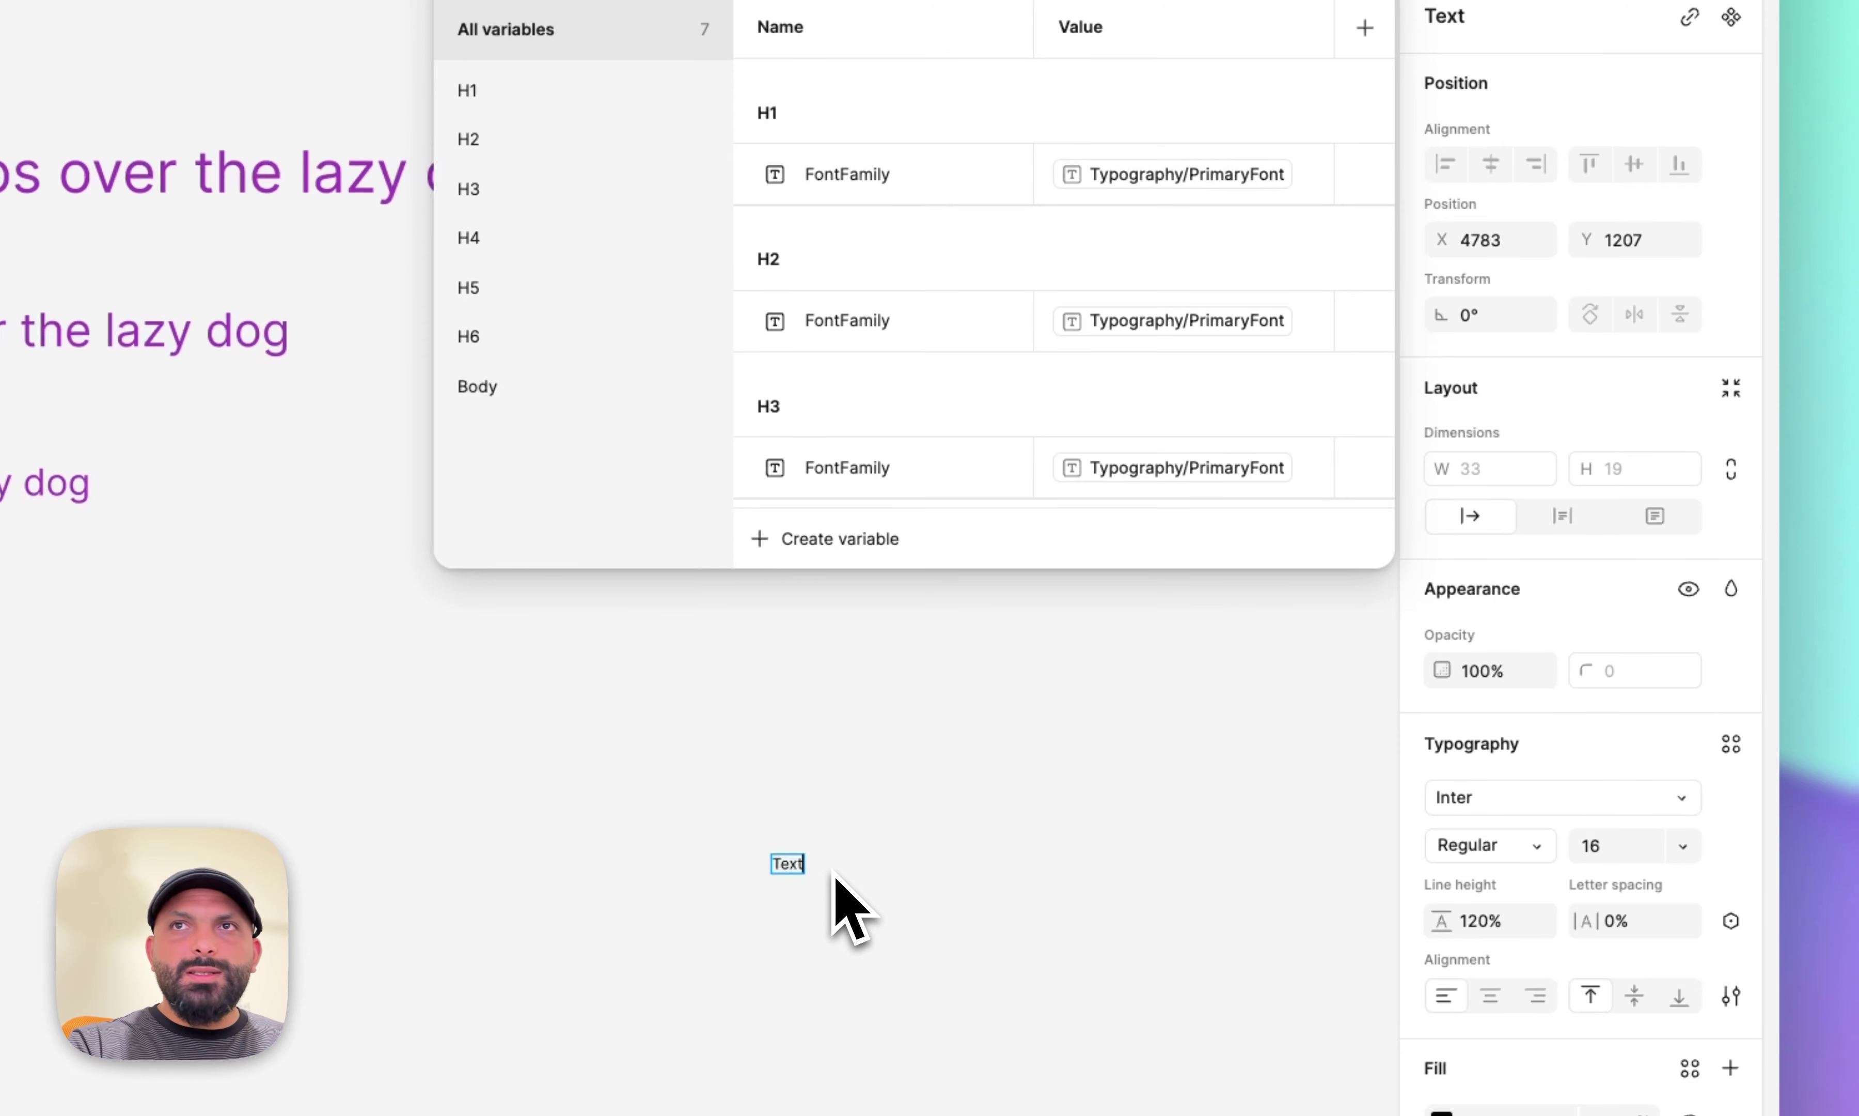
pyautogui.press('Escape')
pyautogui.click(1513, 799)
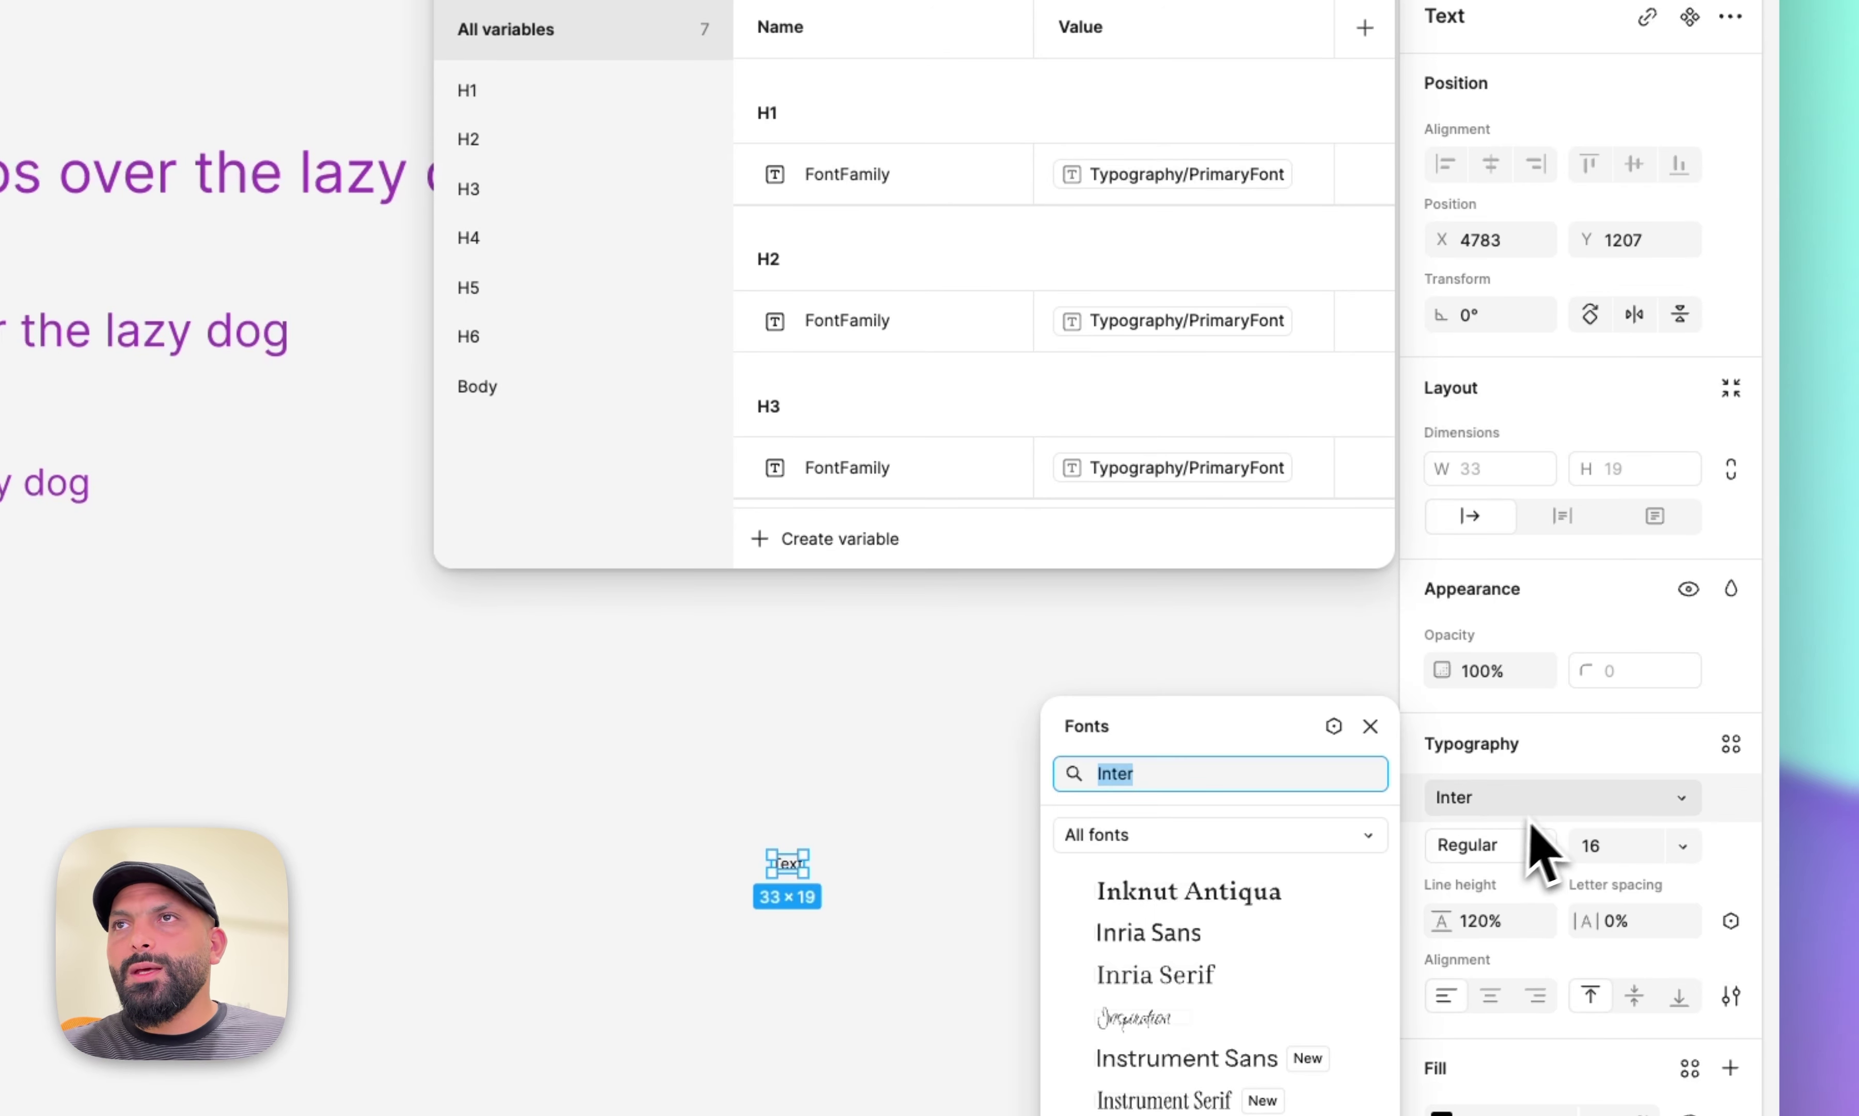
pyautogui.write('whyt')
pyautogui.press('Return')
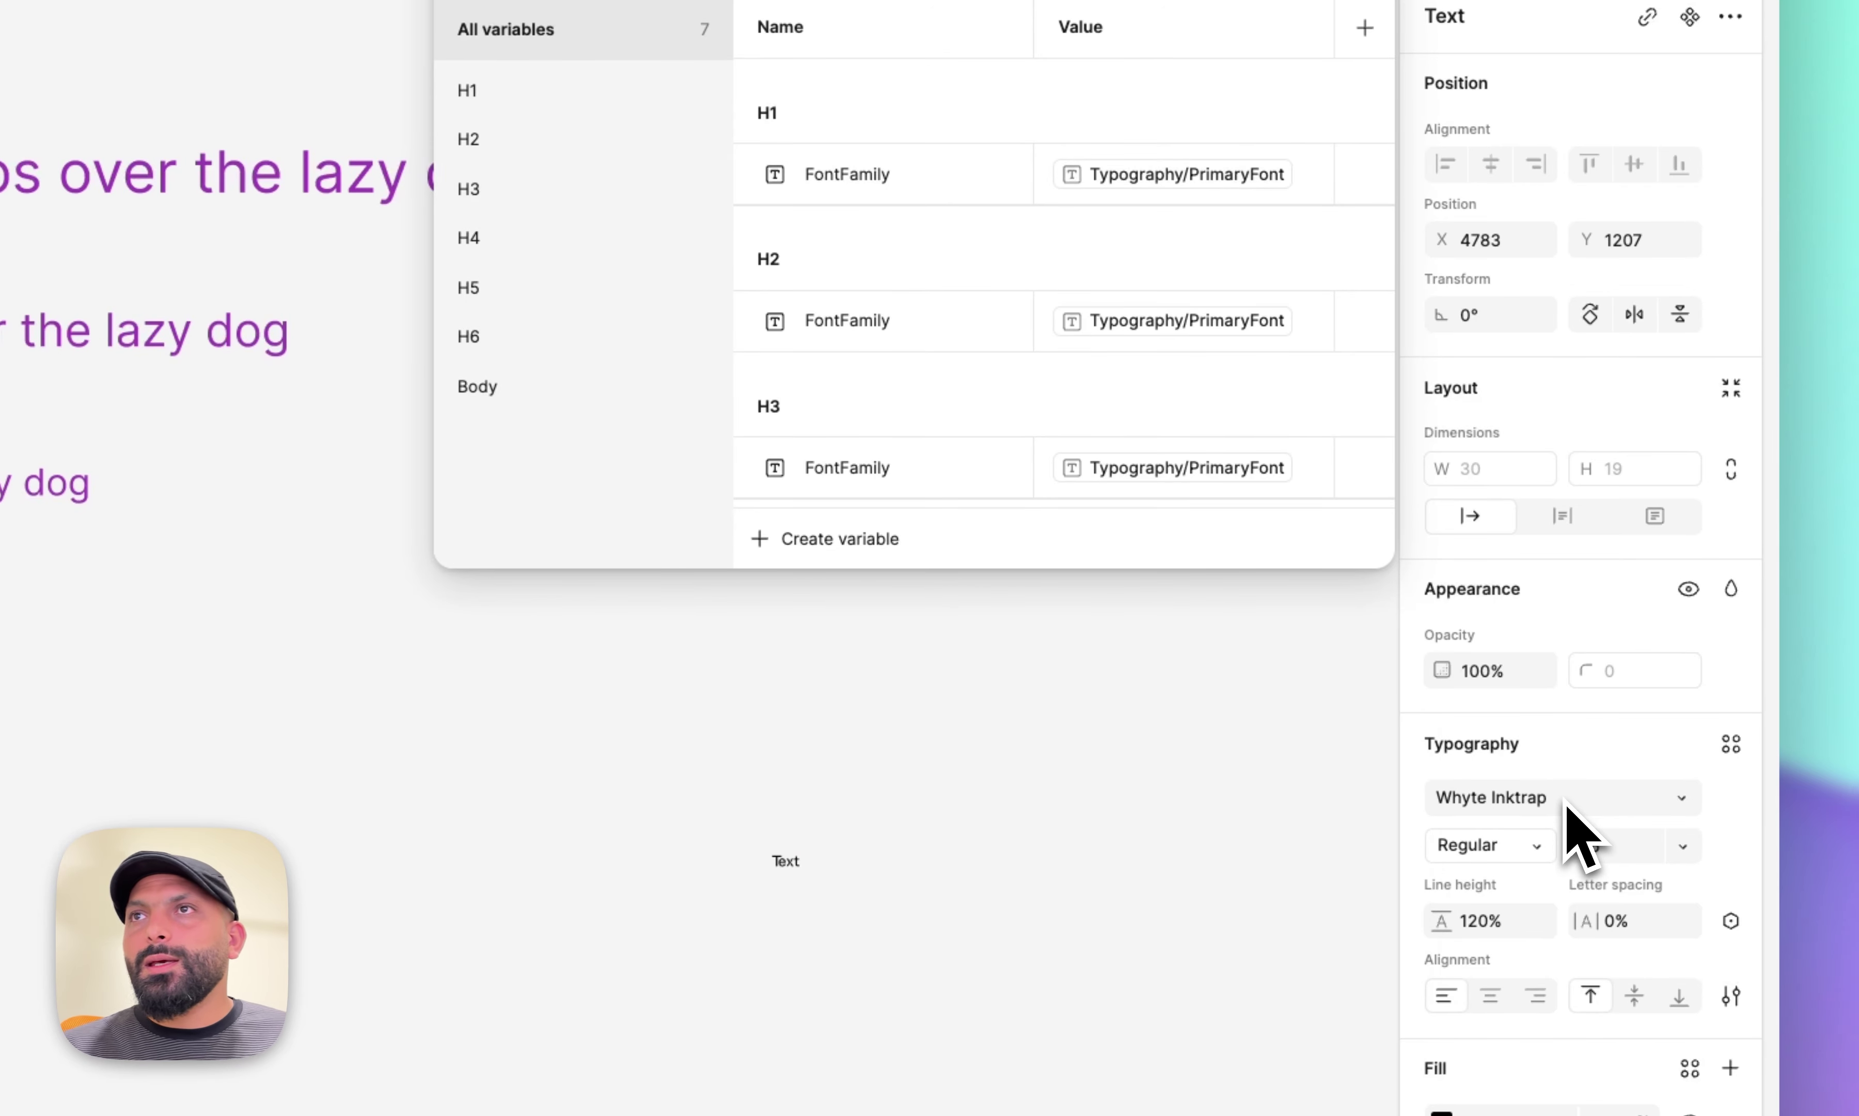
# Copy the font name Whyte Inktrap from the scratch text layer and delete that layer.
pyautogui.click(1488, 801)
pyautogui.press('super+c')
pyautogui.click(946, 824)
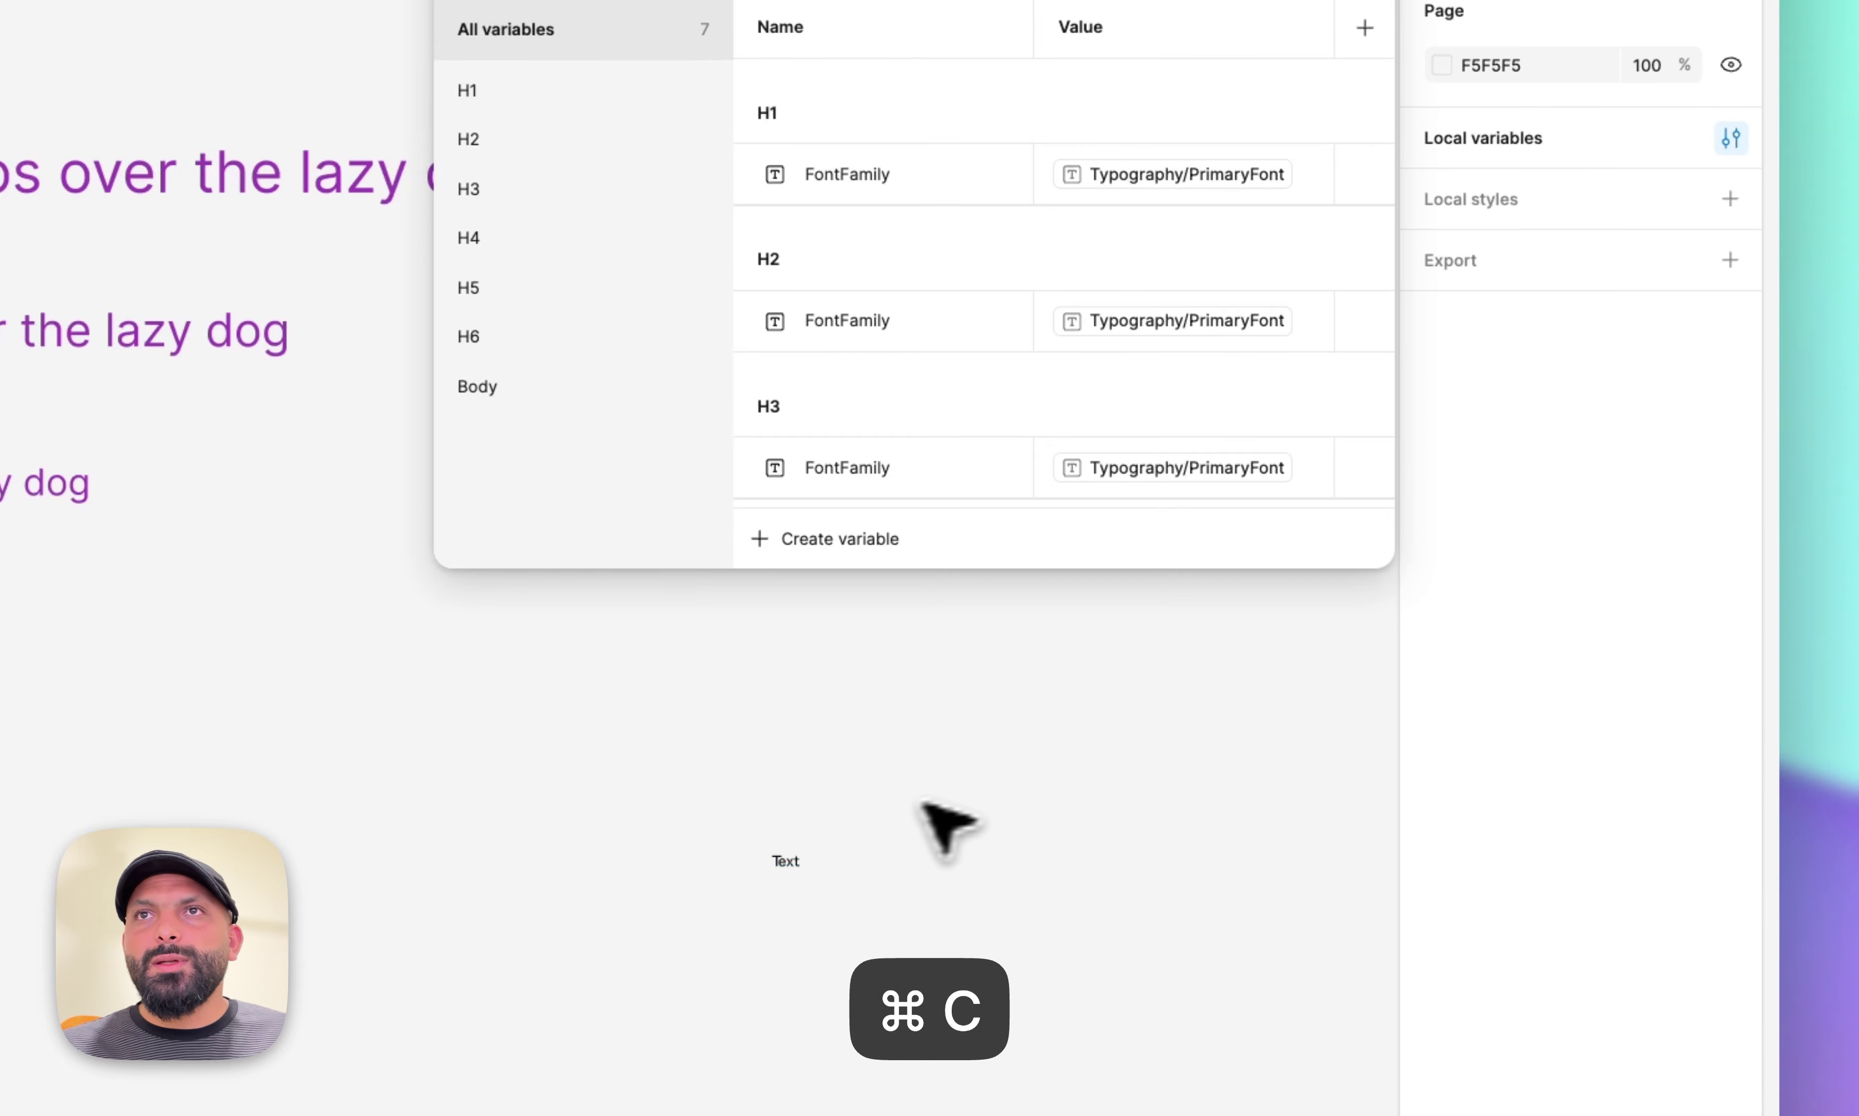
pyautogui.click(789, 861)
pyautogui.press('BackSpace')
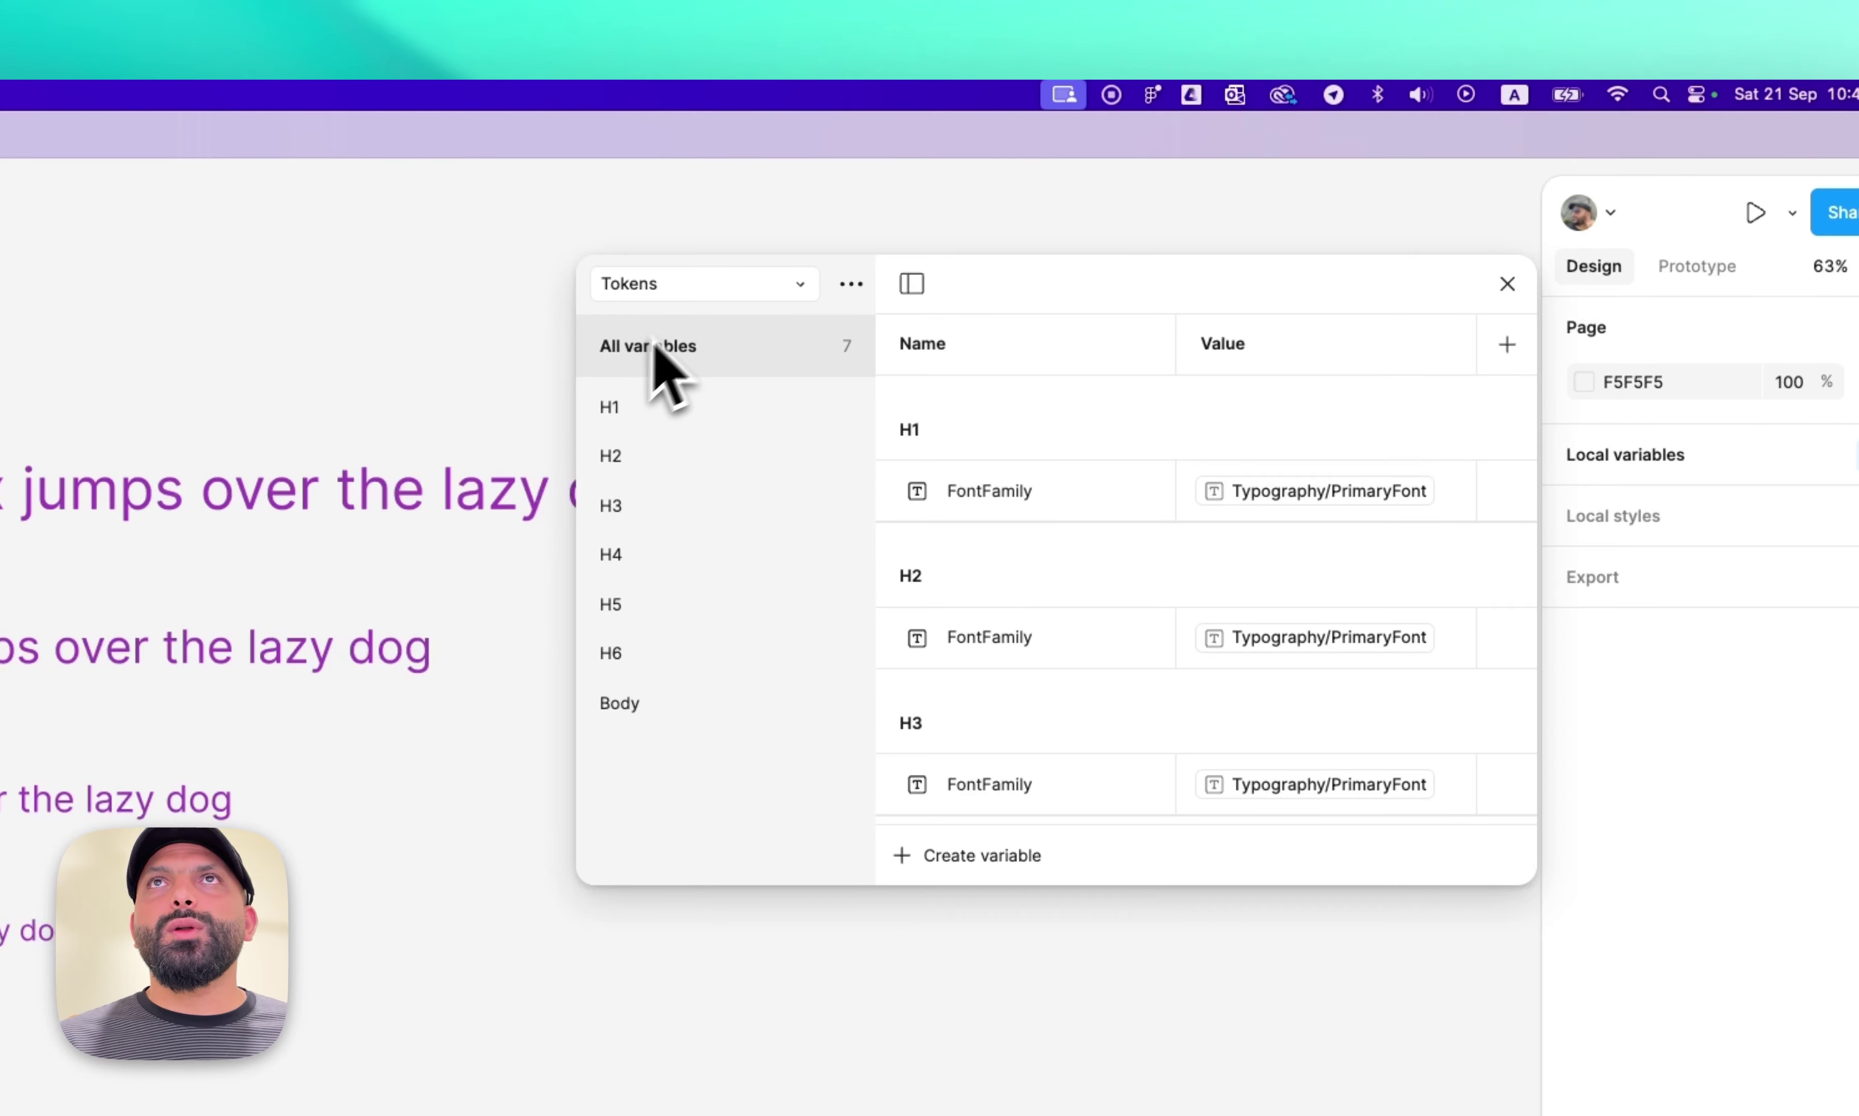
# Duplicate the Inter variable in the Option collection's Fonts group, giving the copy the name and value Whyte Inktrap.
pyautogui.click(709, 288)
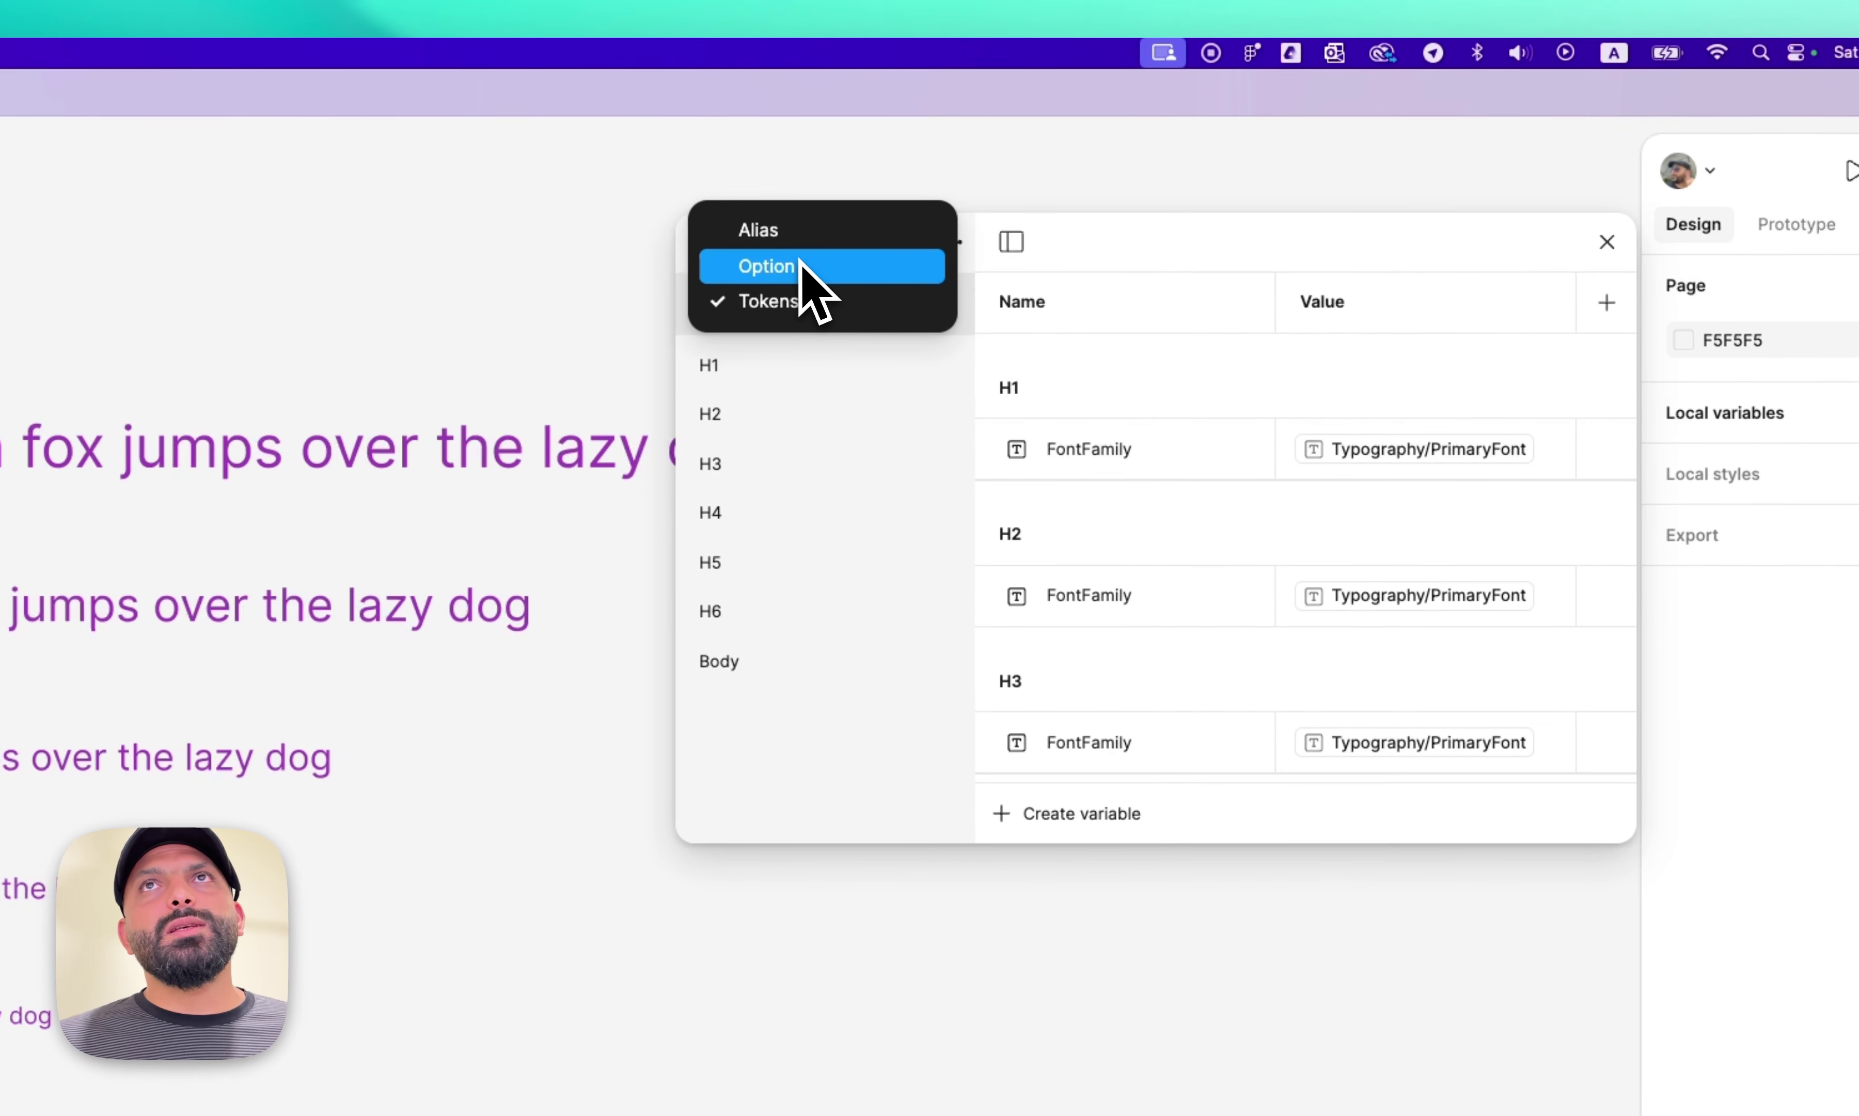
pyautogui.click(802, 266)
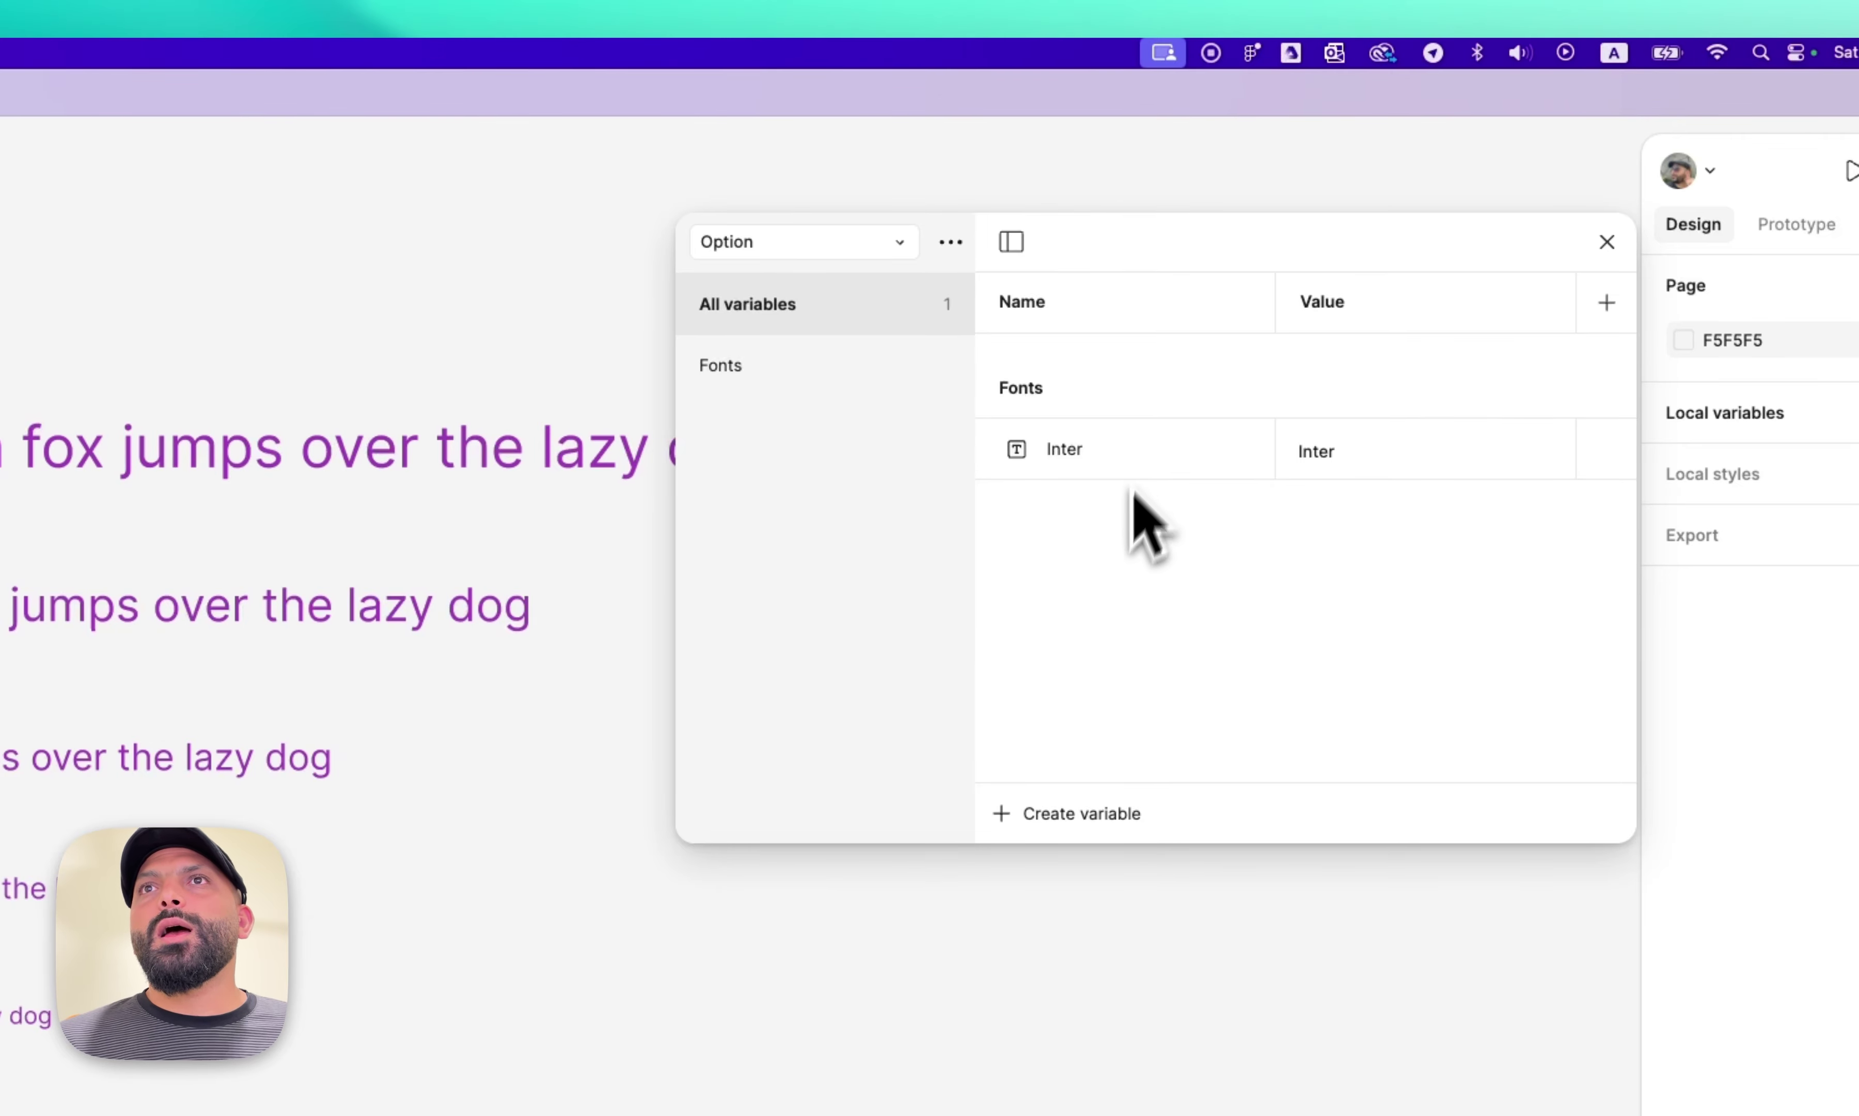
pyautogui.click(1109, 453)
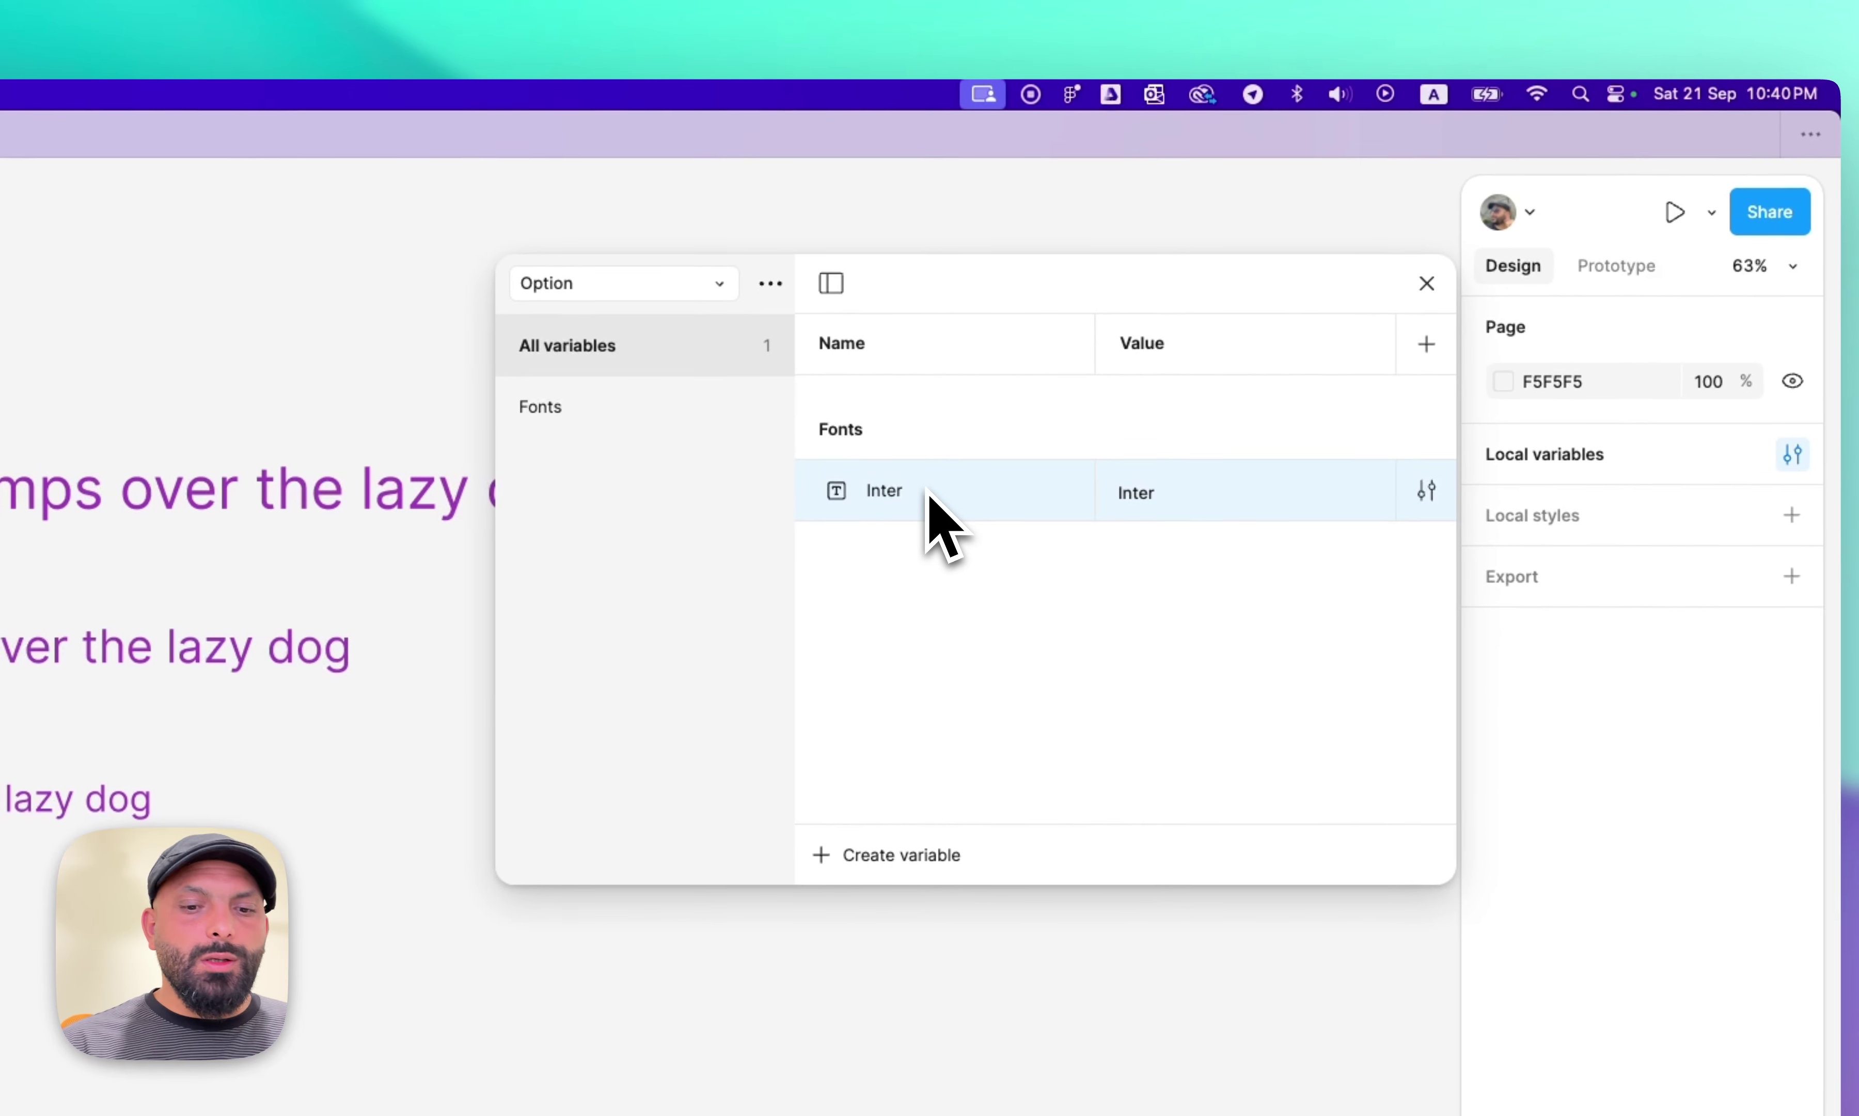
pyautogui.hotkey('shift', 'Return')
pyautogui.press('super+v')
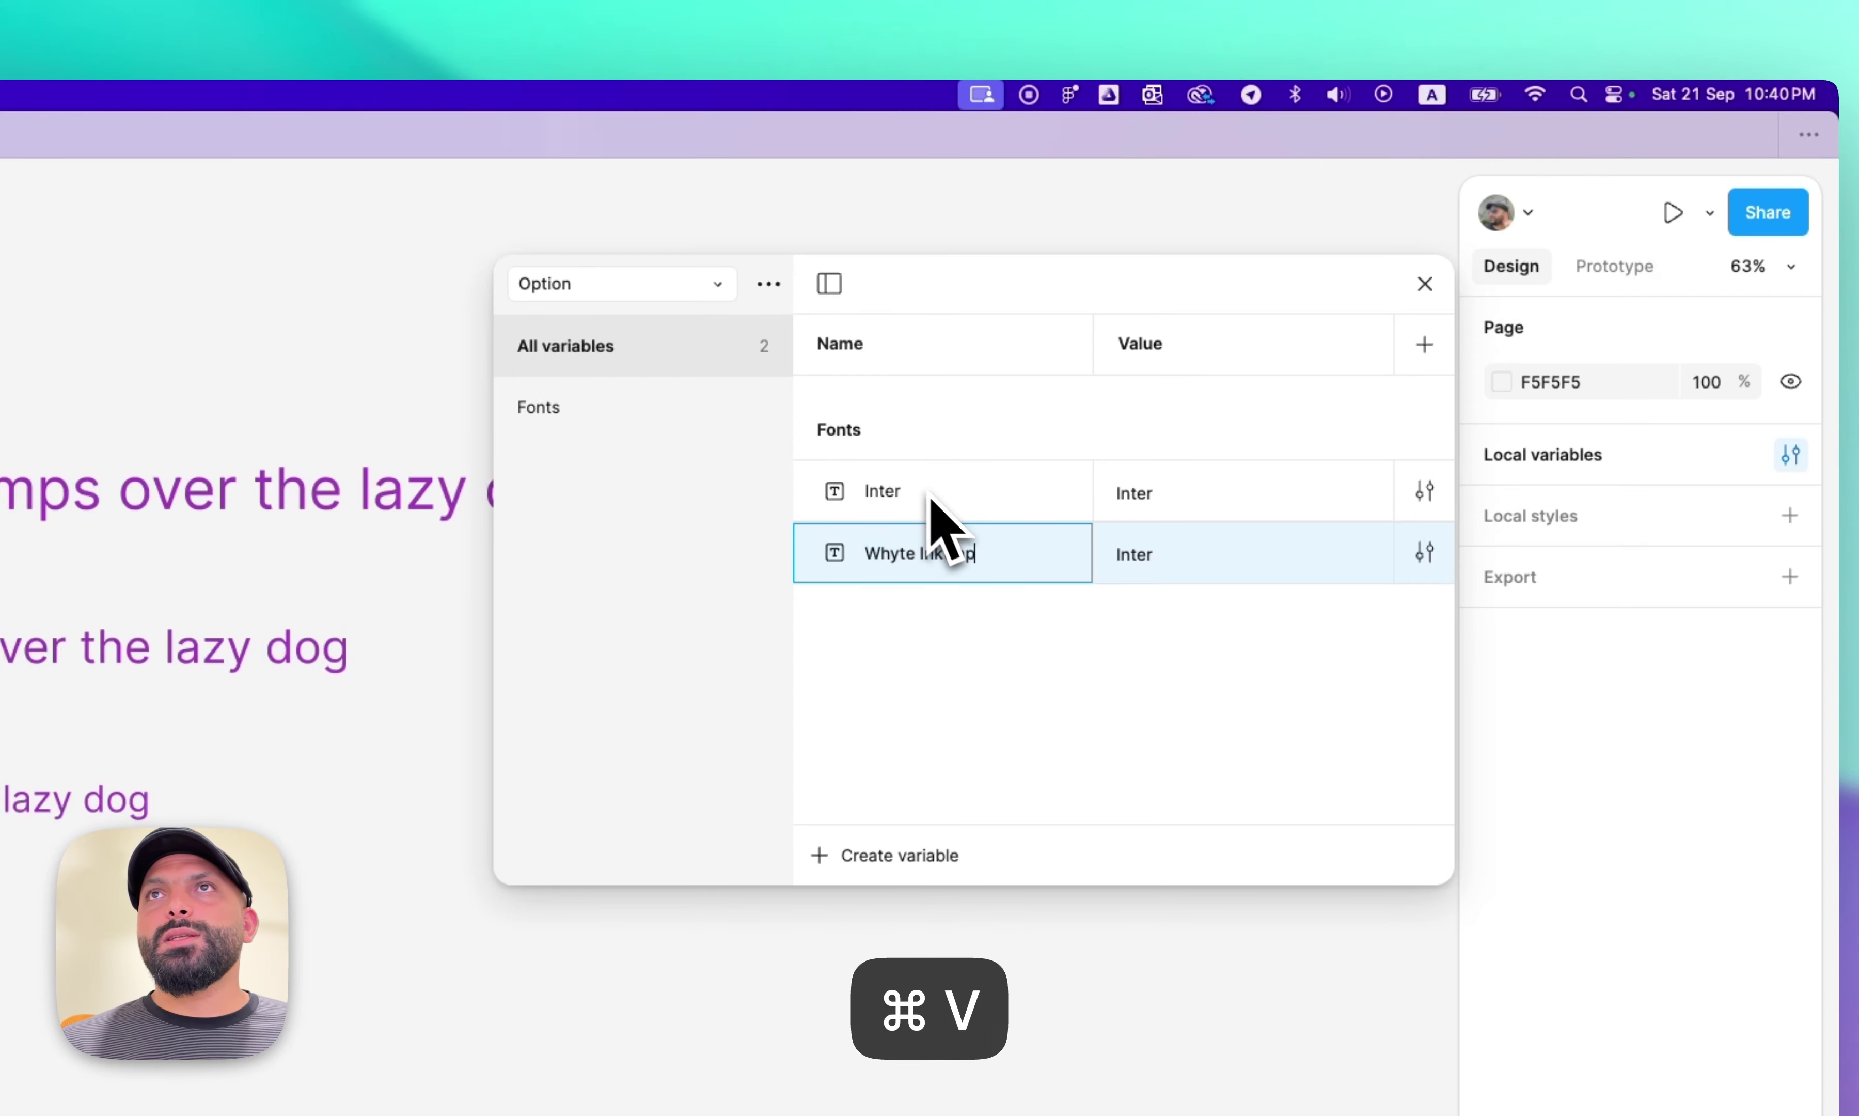
pyautogui.click(1116, 556)
pyautogui.press('super+b')
pyautogui.press('super+v')
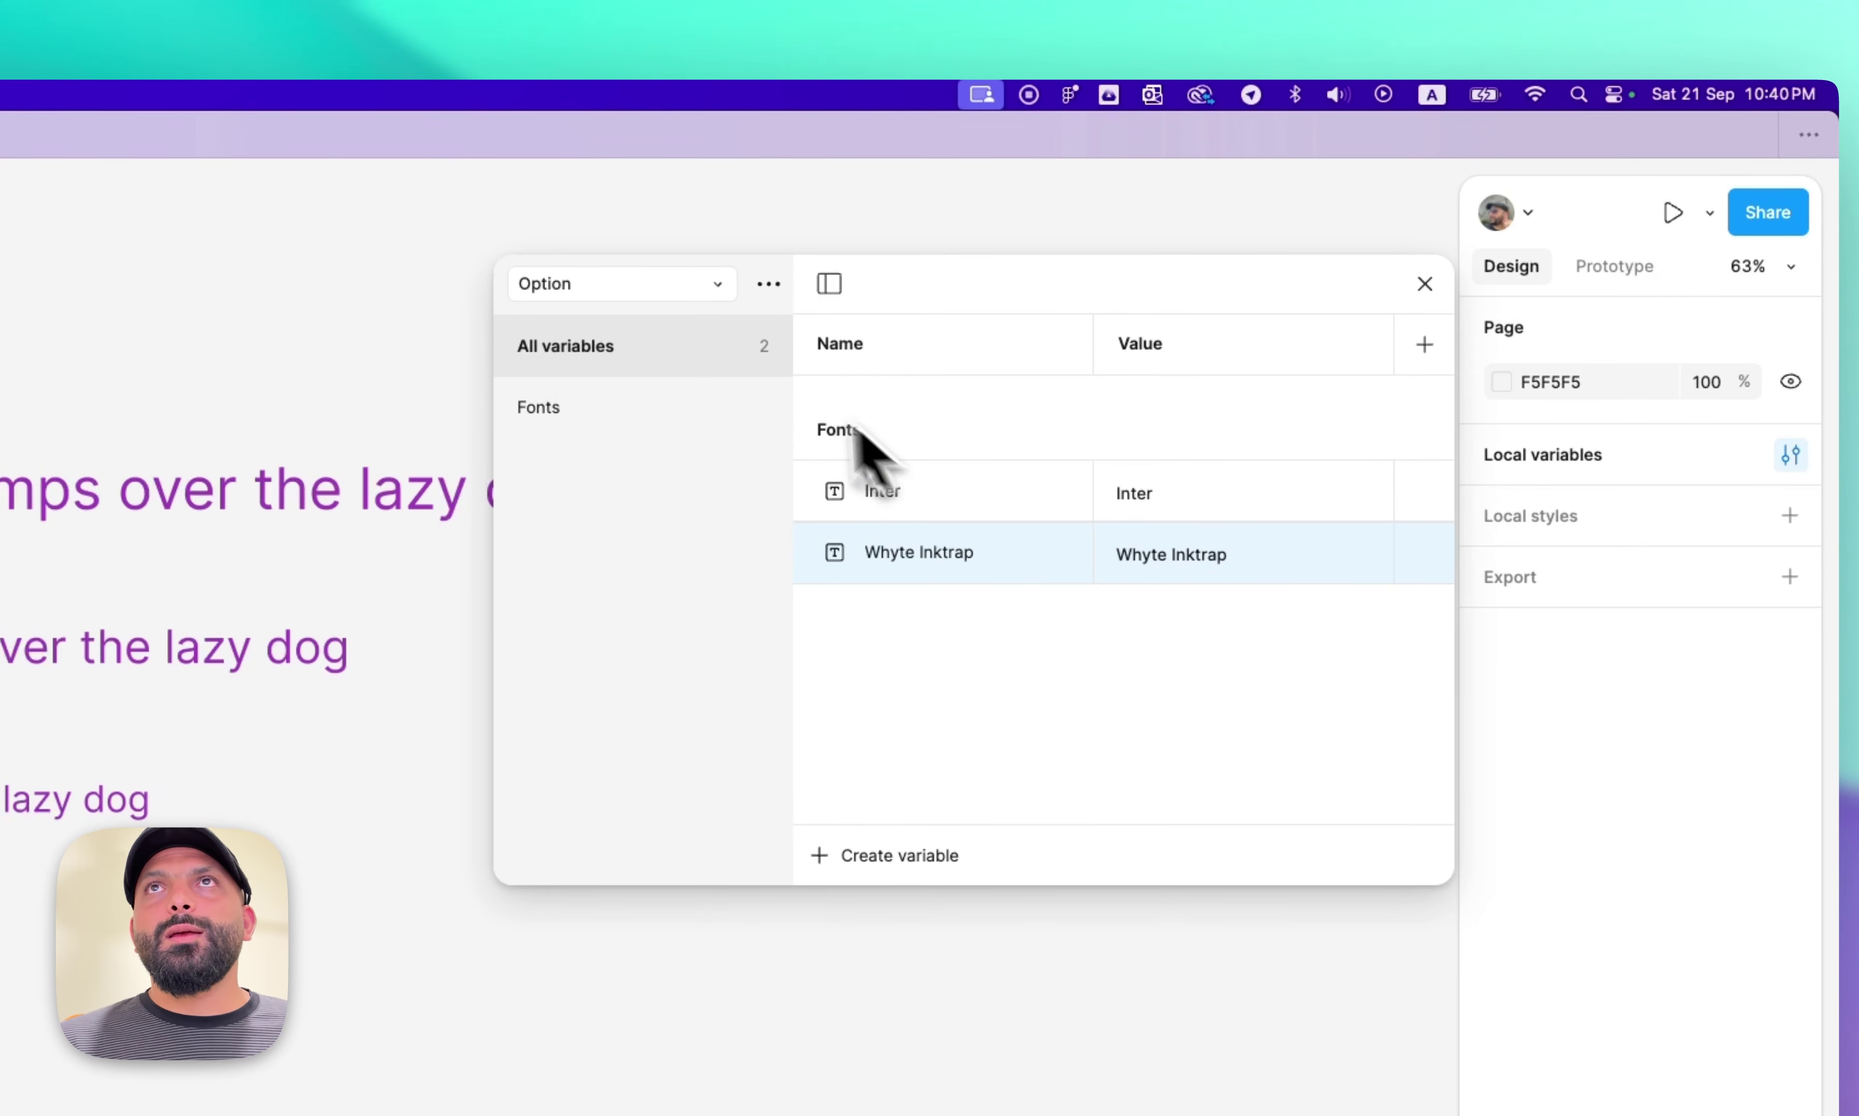
# Link the PrimaryFont variable in the Alias collection to Fonts/Whyte Inktrap.
pyautogui.click(628, 285)
pyautogui.click(631, 341)
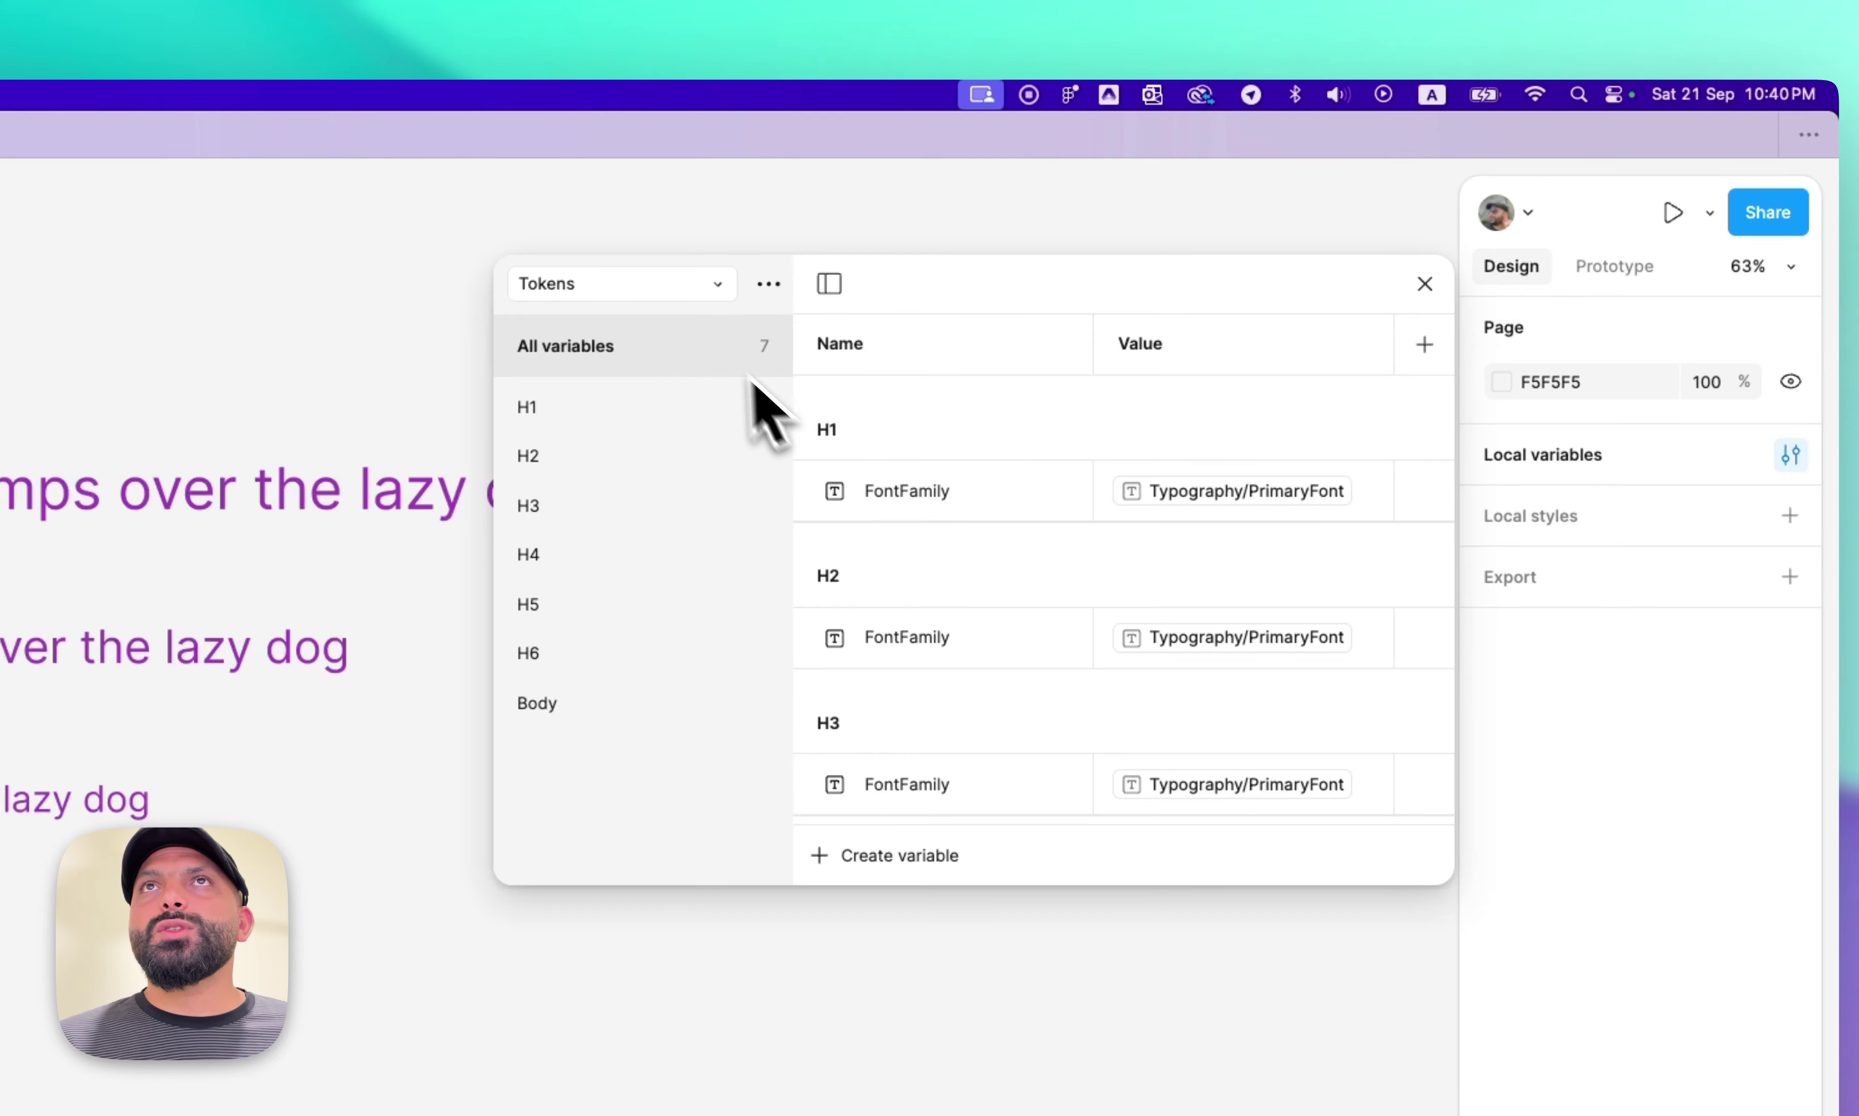
pyautogui.click(646, 284)
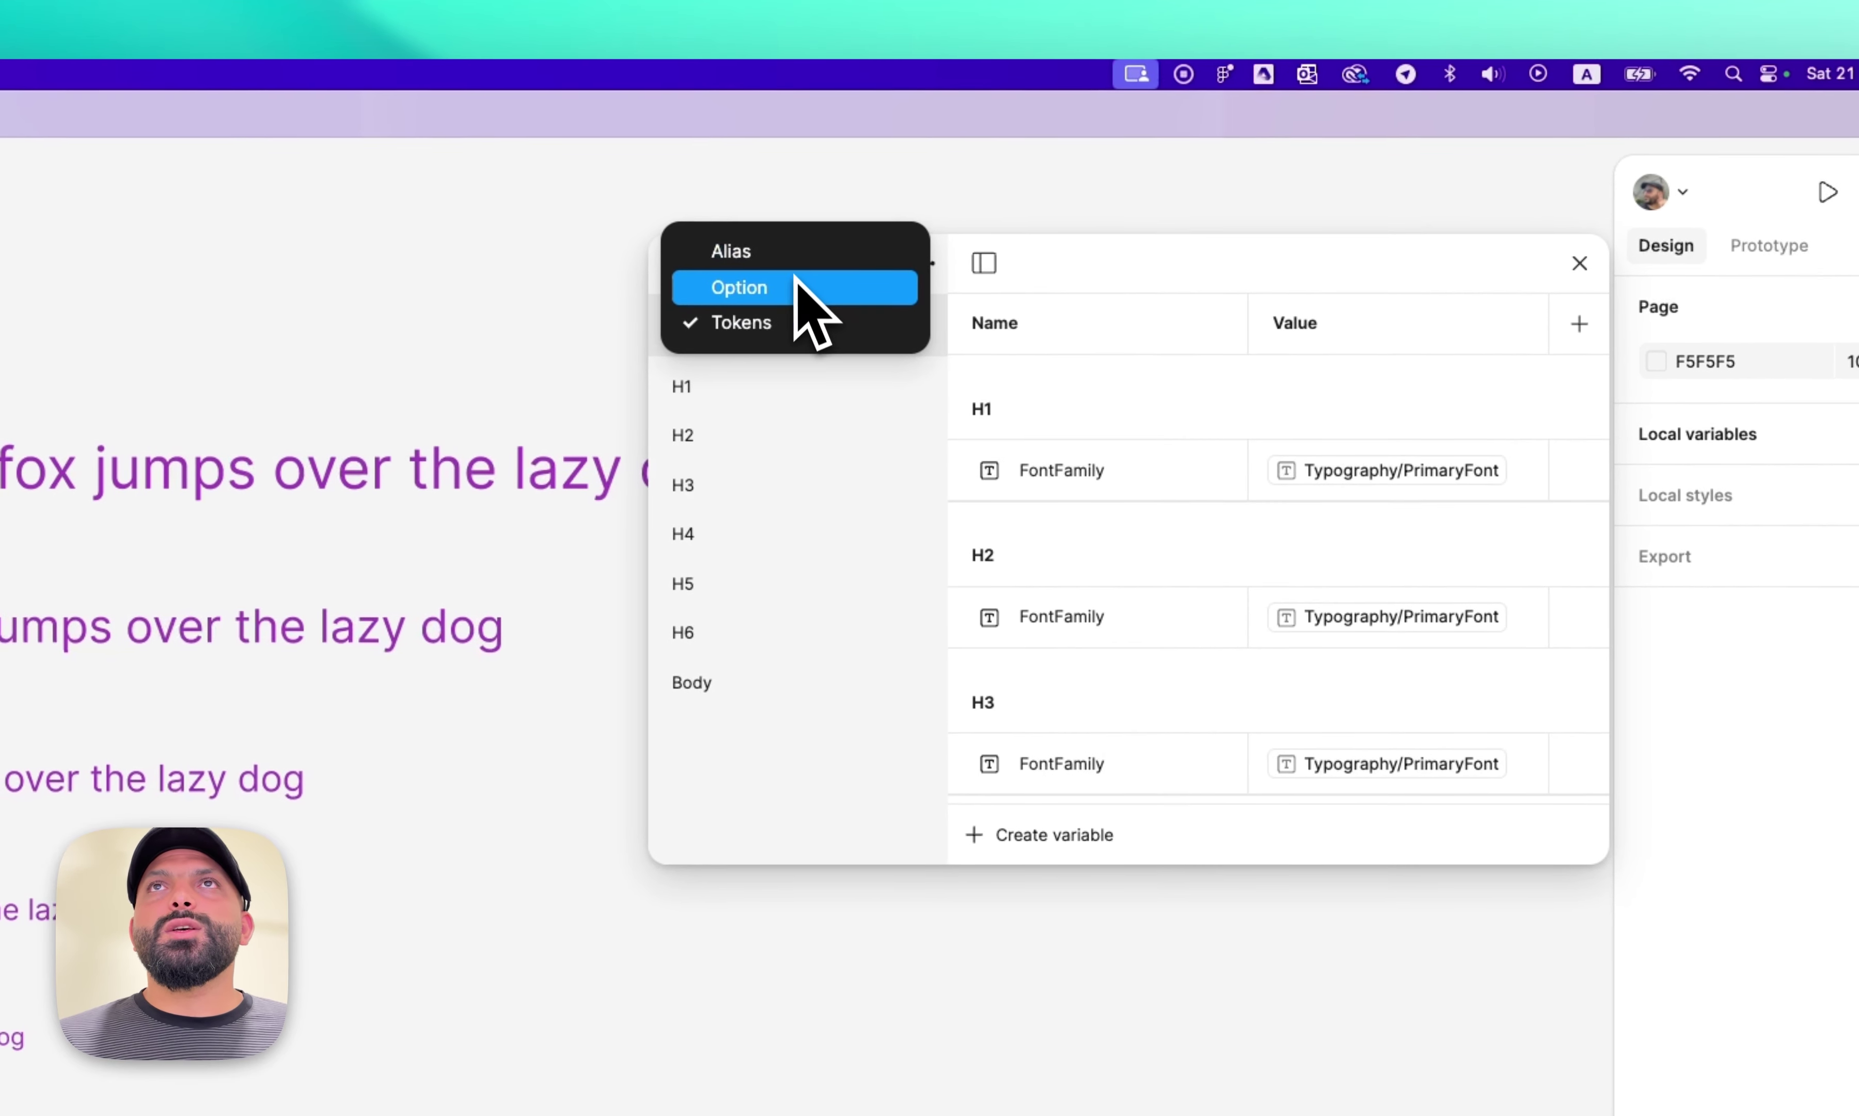
pyautogui.click(785, 261)
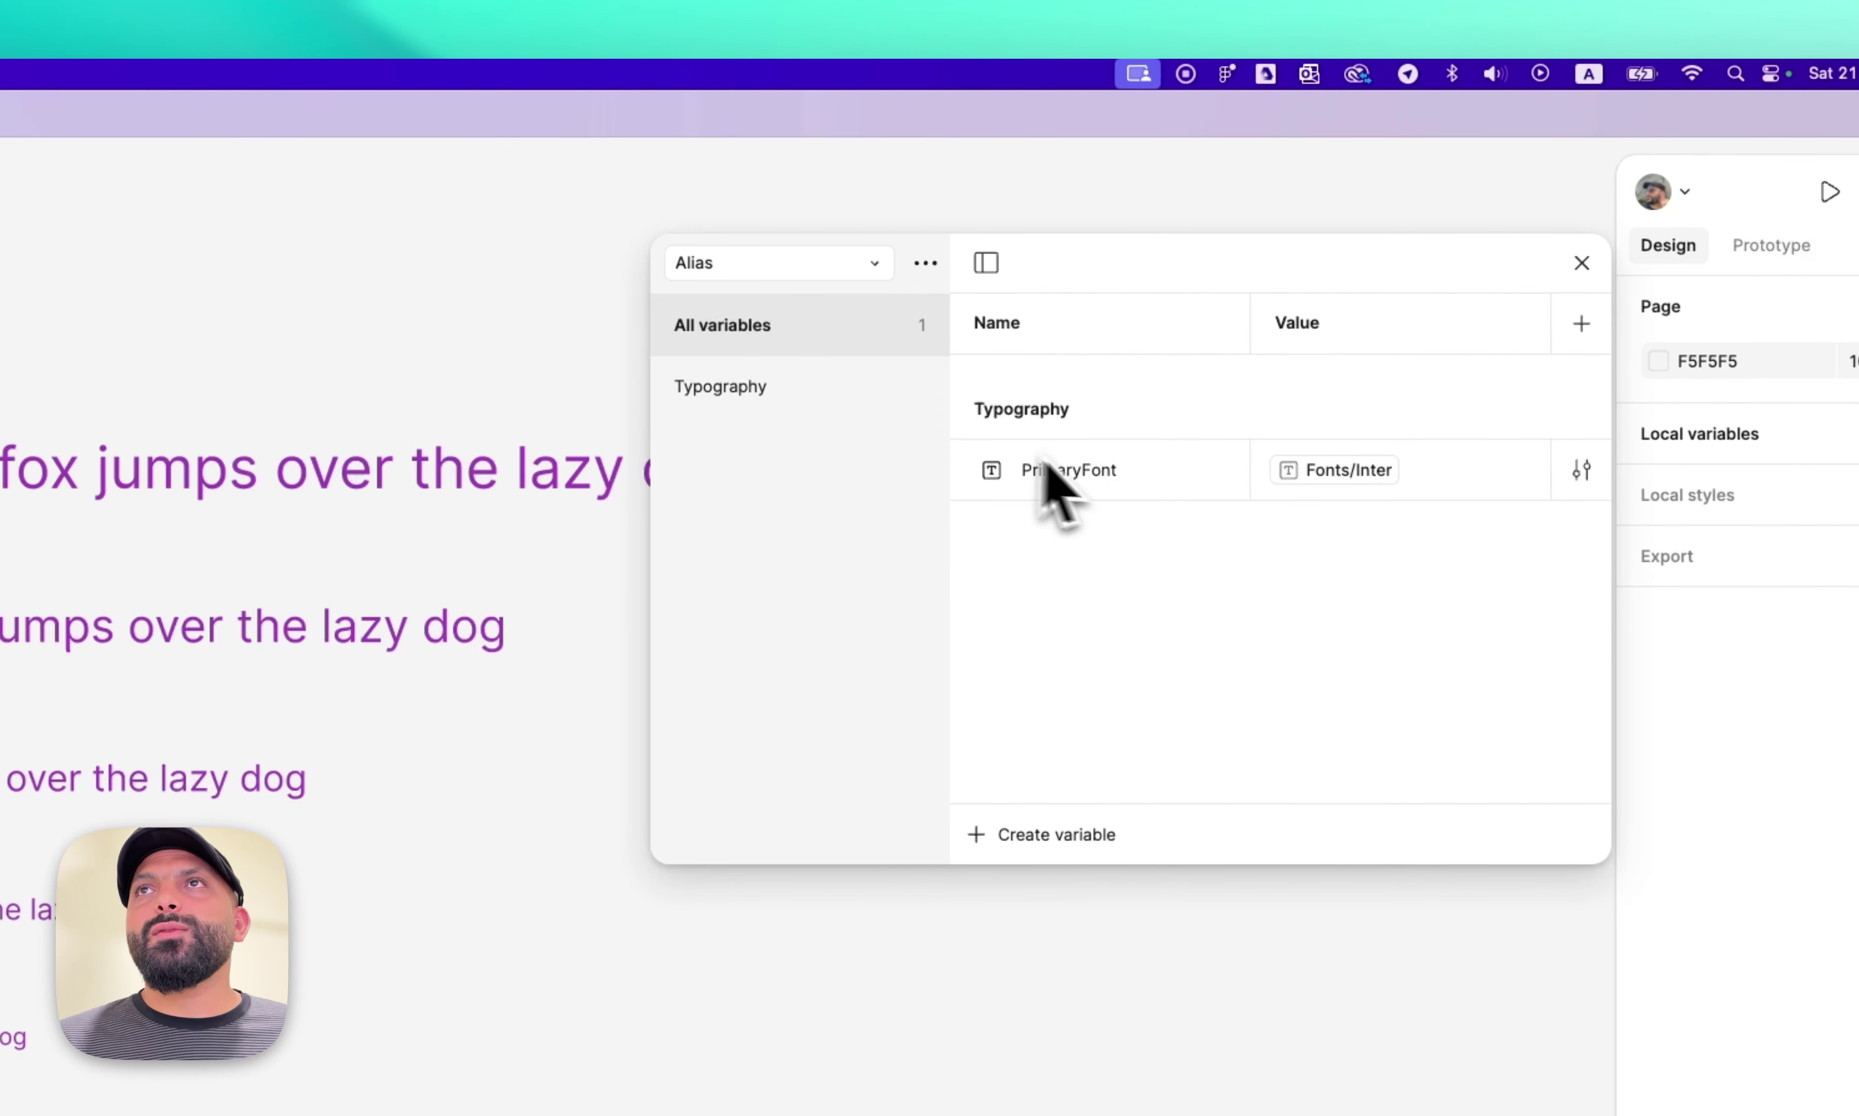
pyautogui.click(1369, 490)
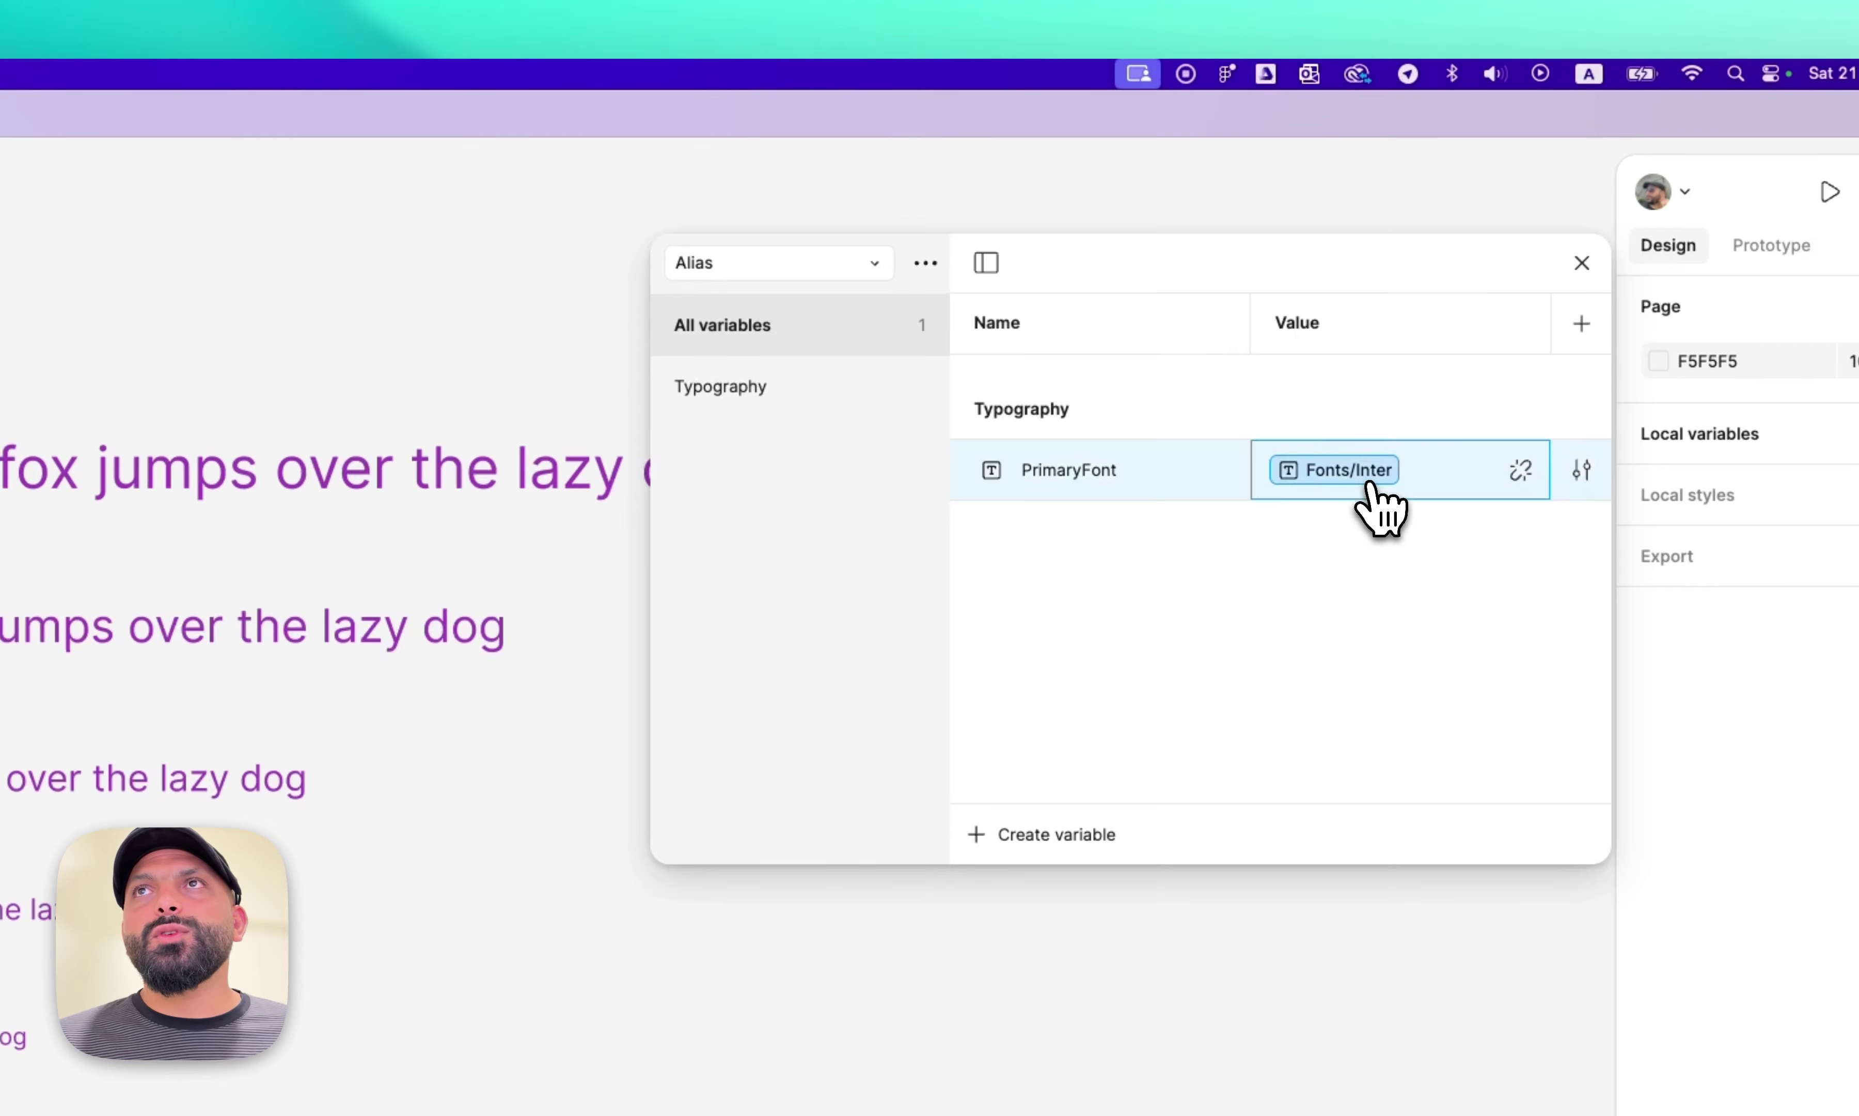
pyautogui.click(1375, 804)
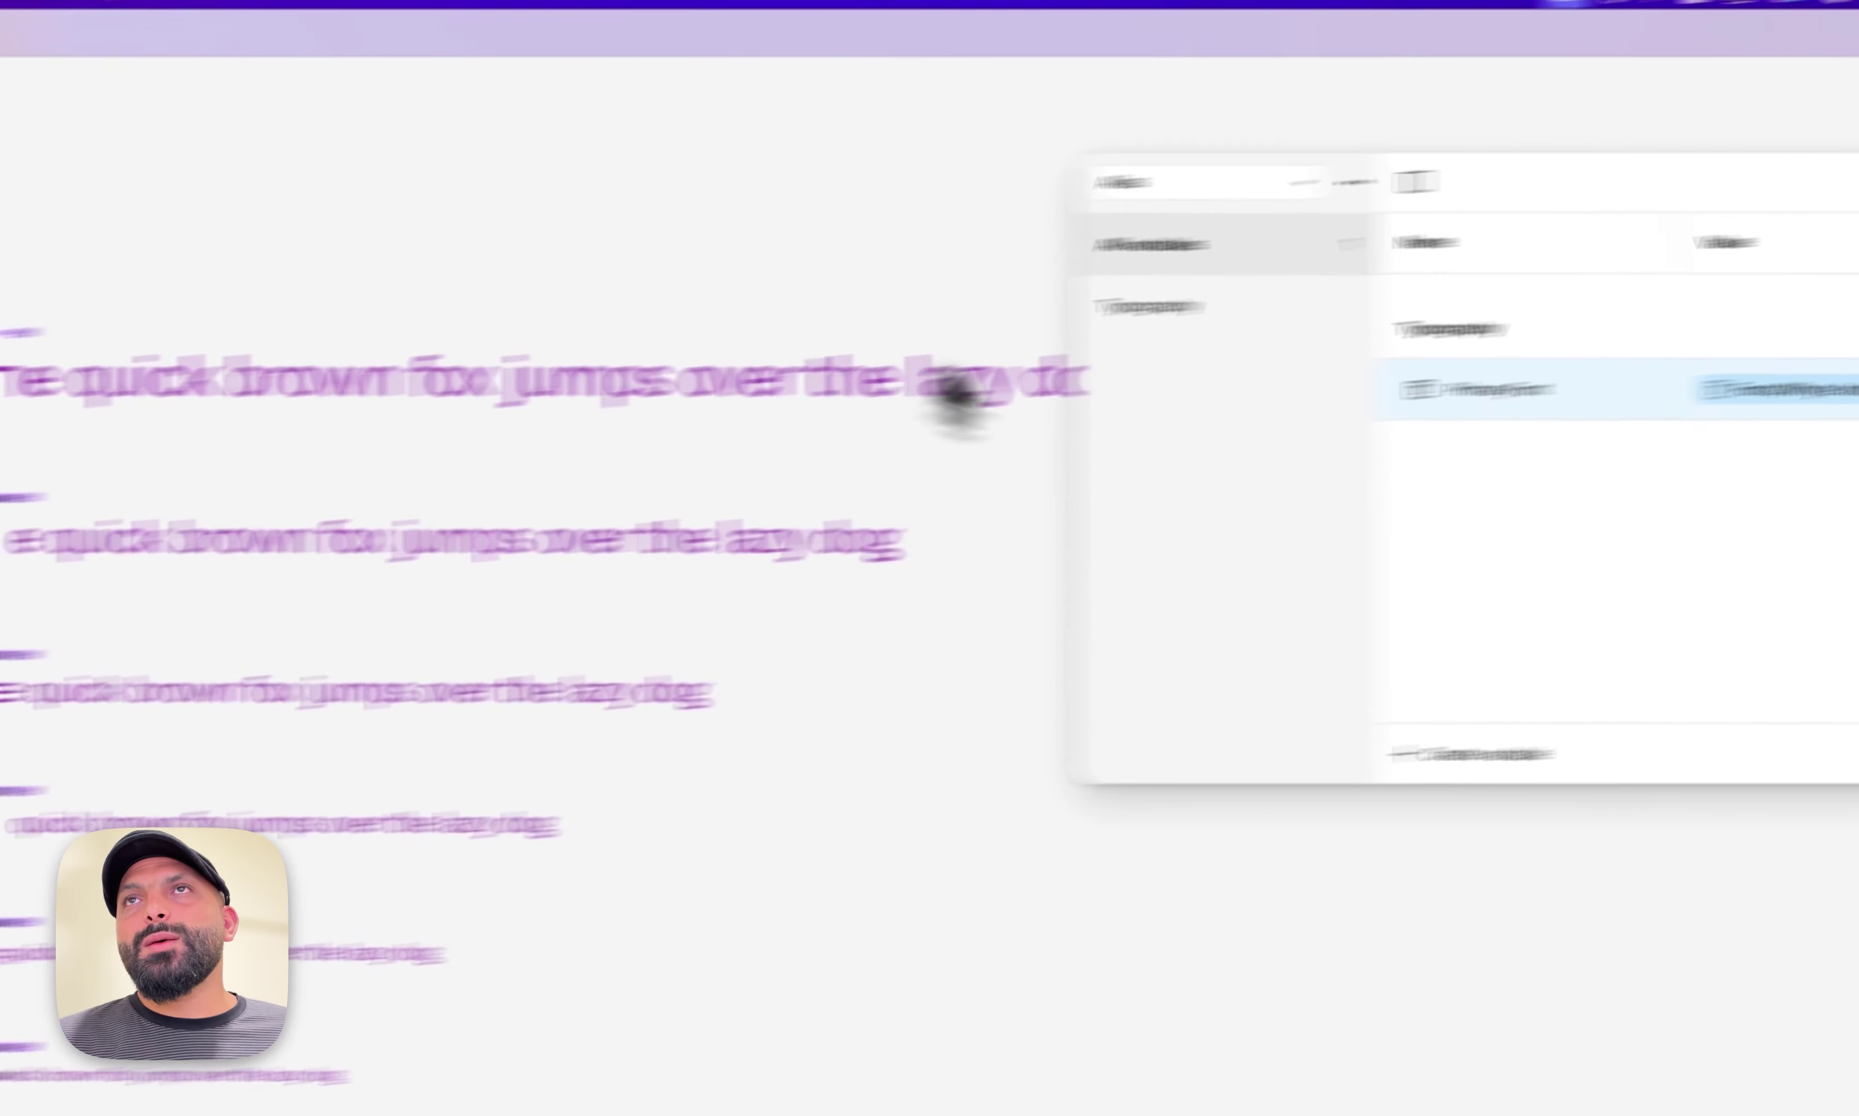
# Add a SecondaryFont variable to the Alias collection's Typography group and link it to Fonts/Inter.
pyautogui.hotkey('shift', 'Return')
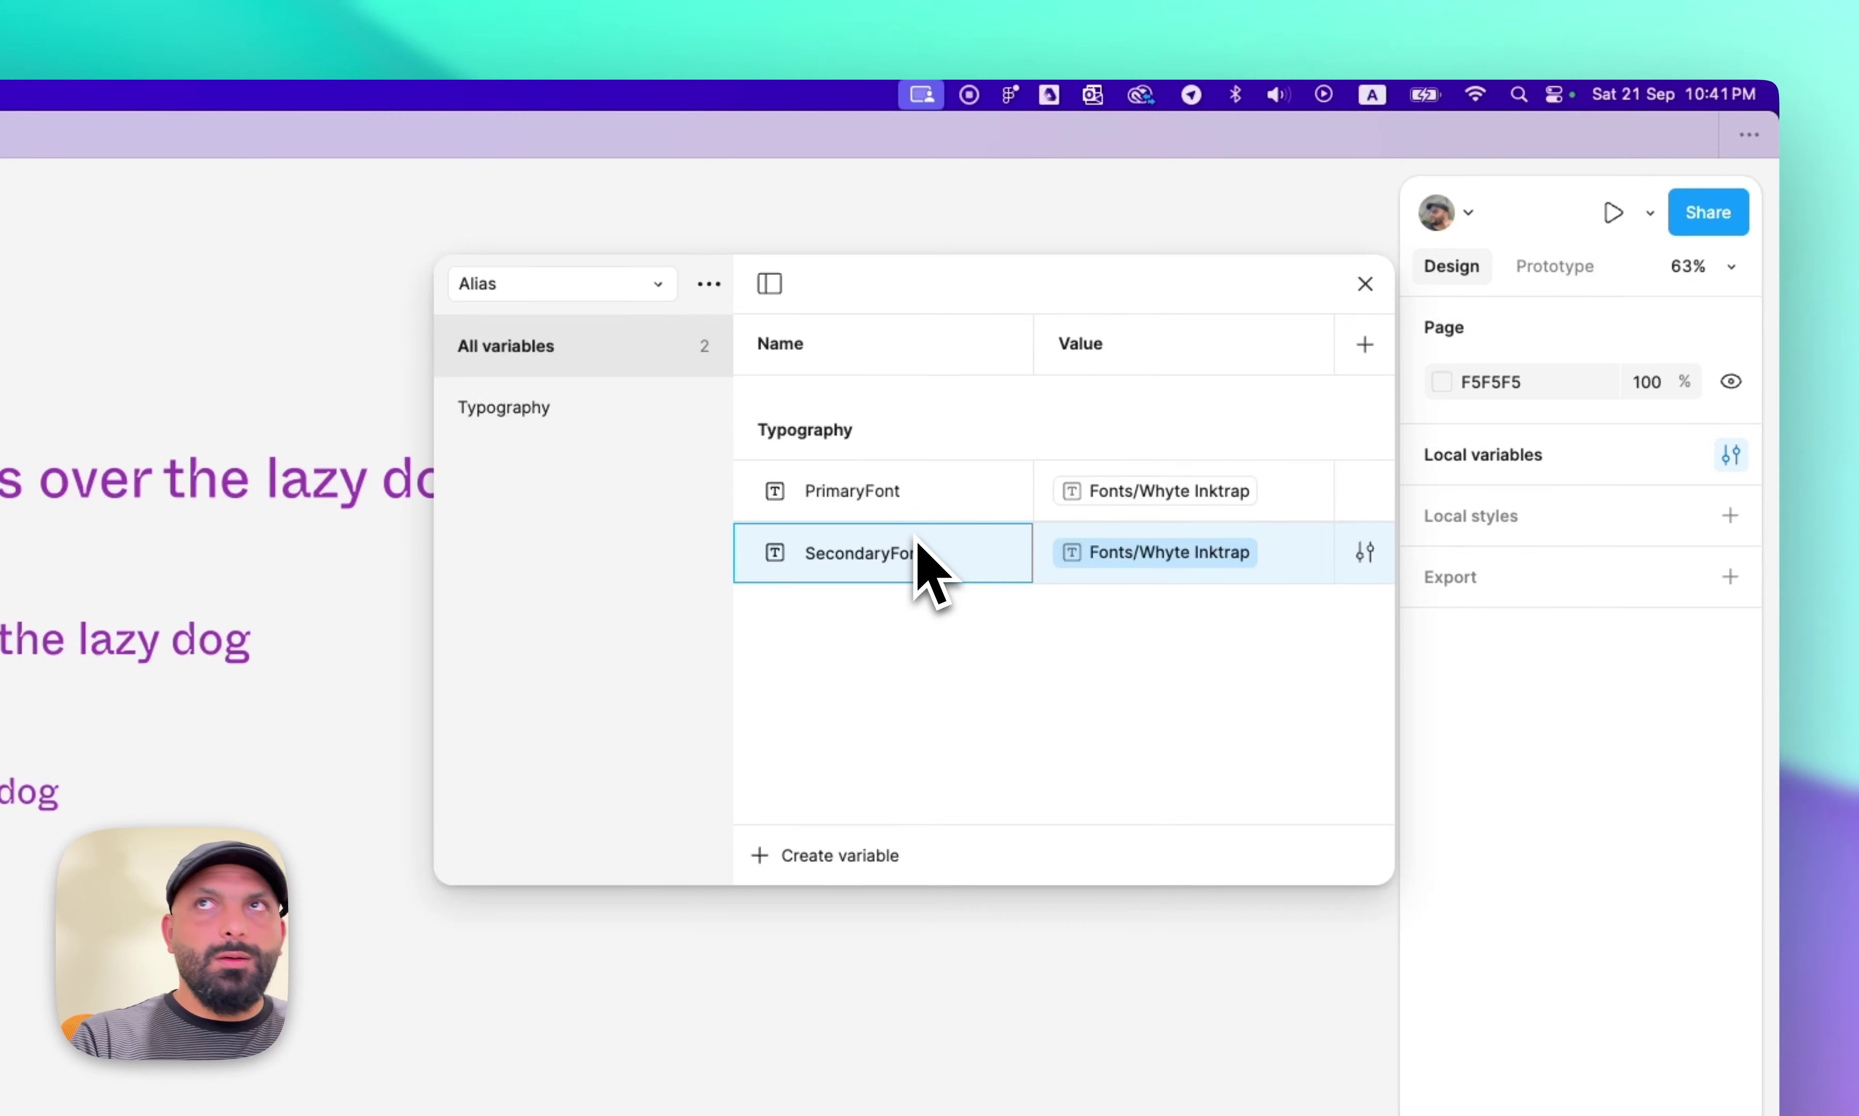
pyautogui.click(1087, 552)
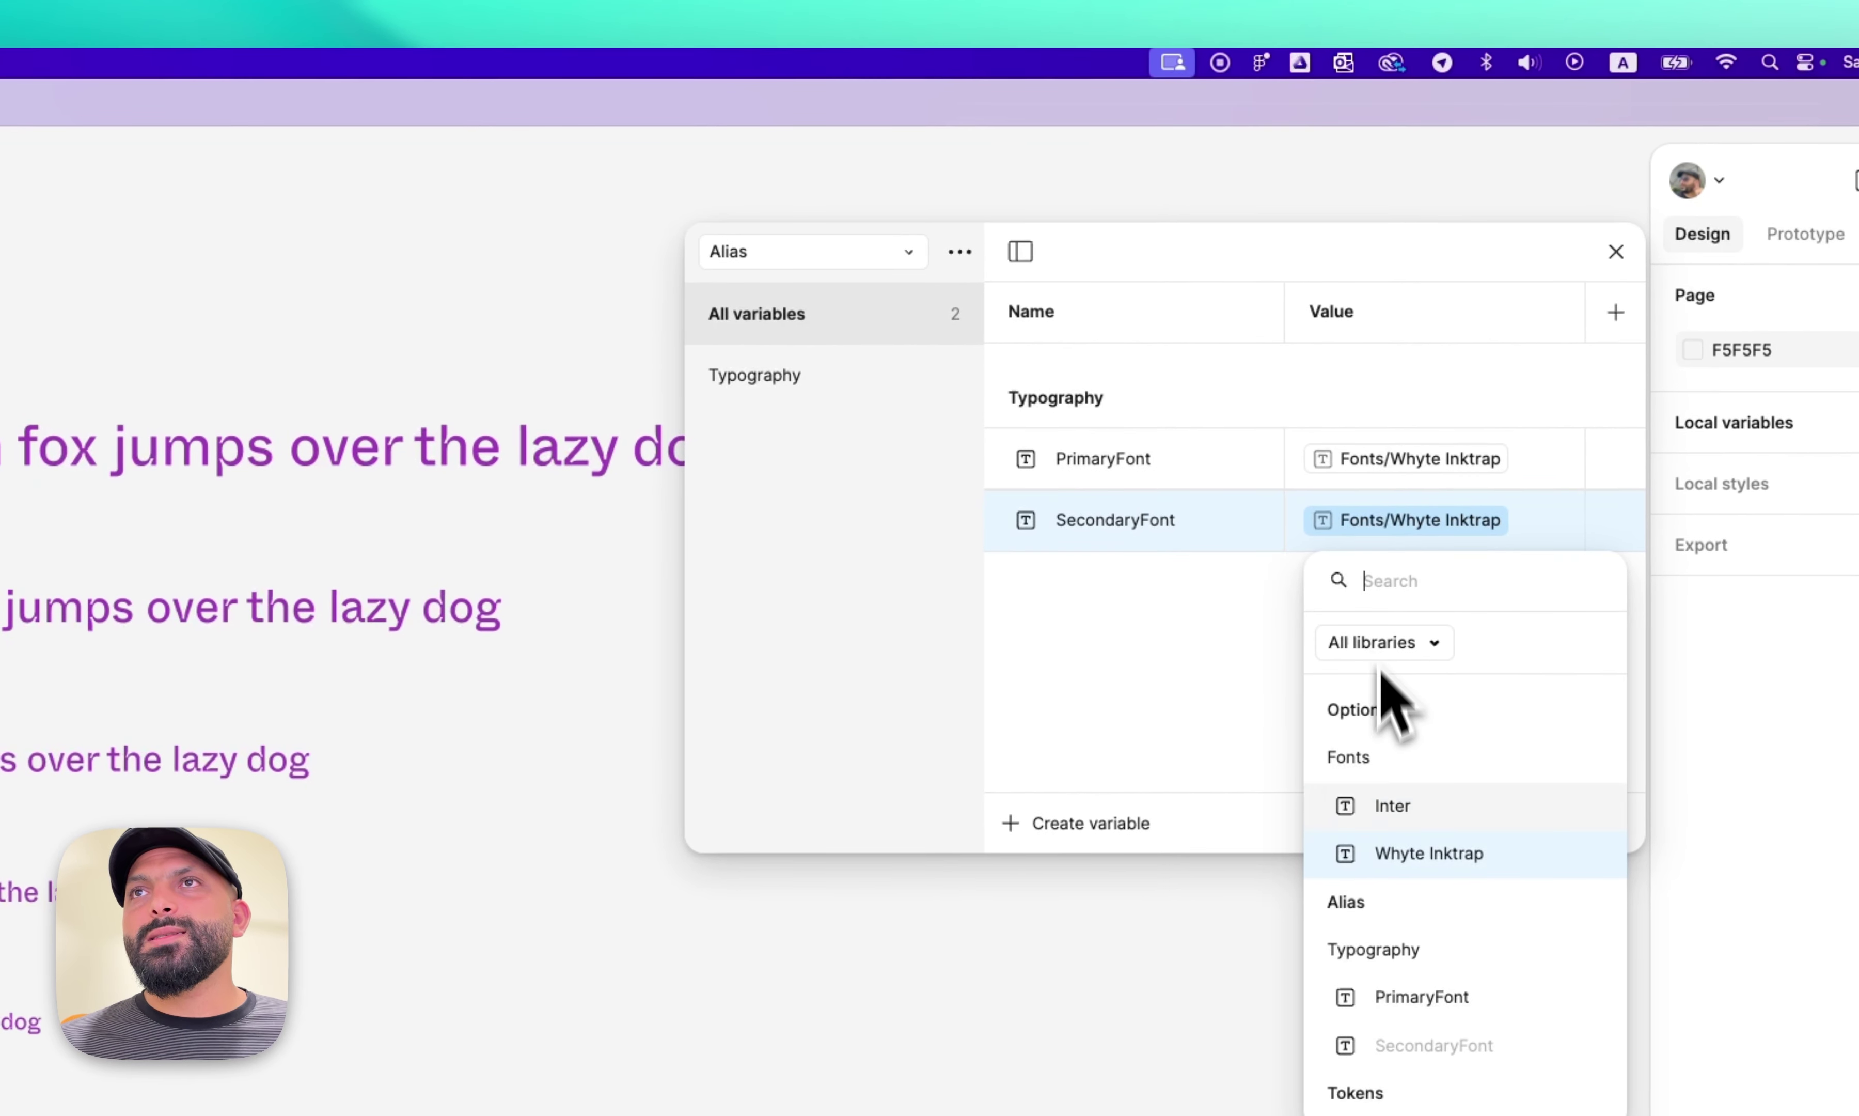
pyautogui.click(1393, 805)
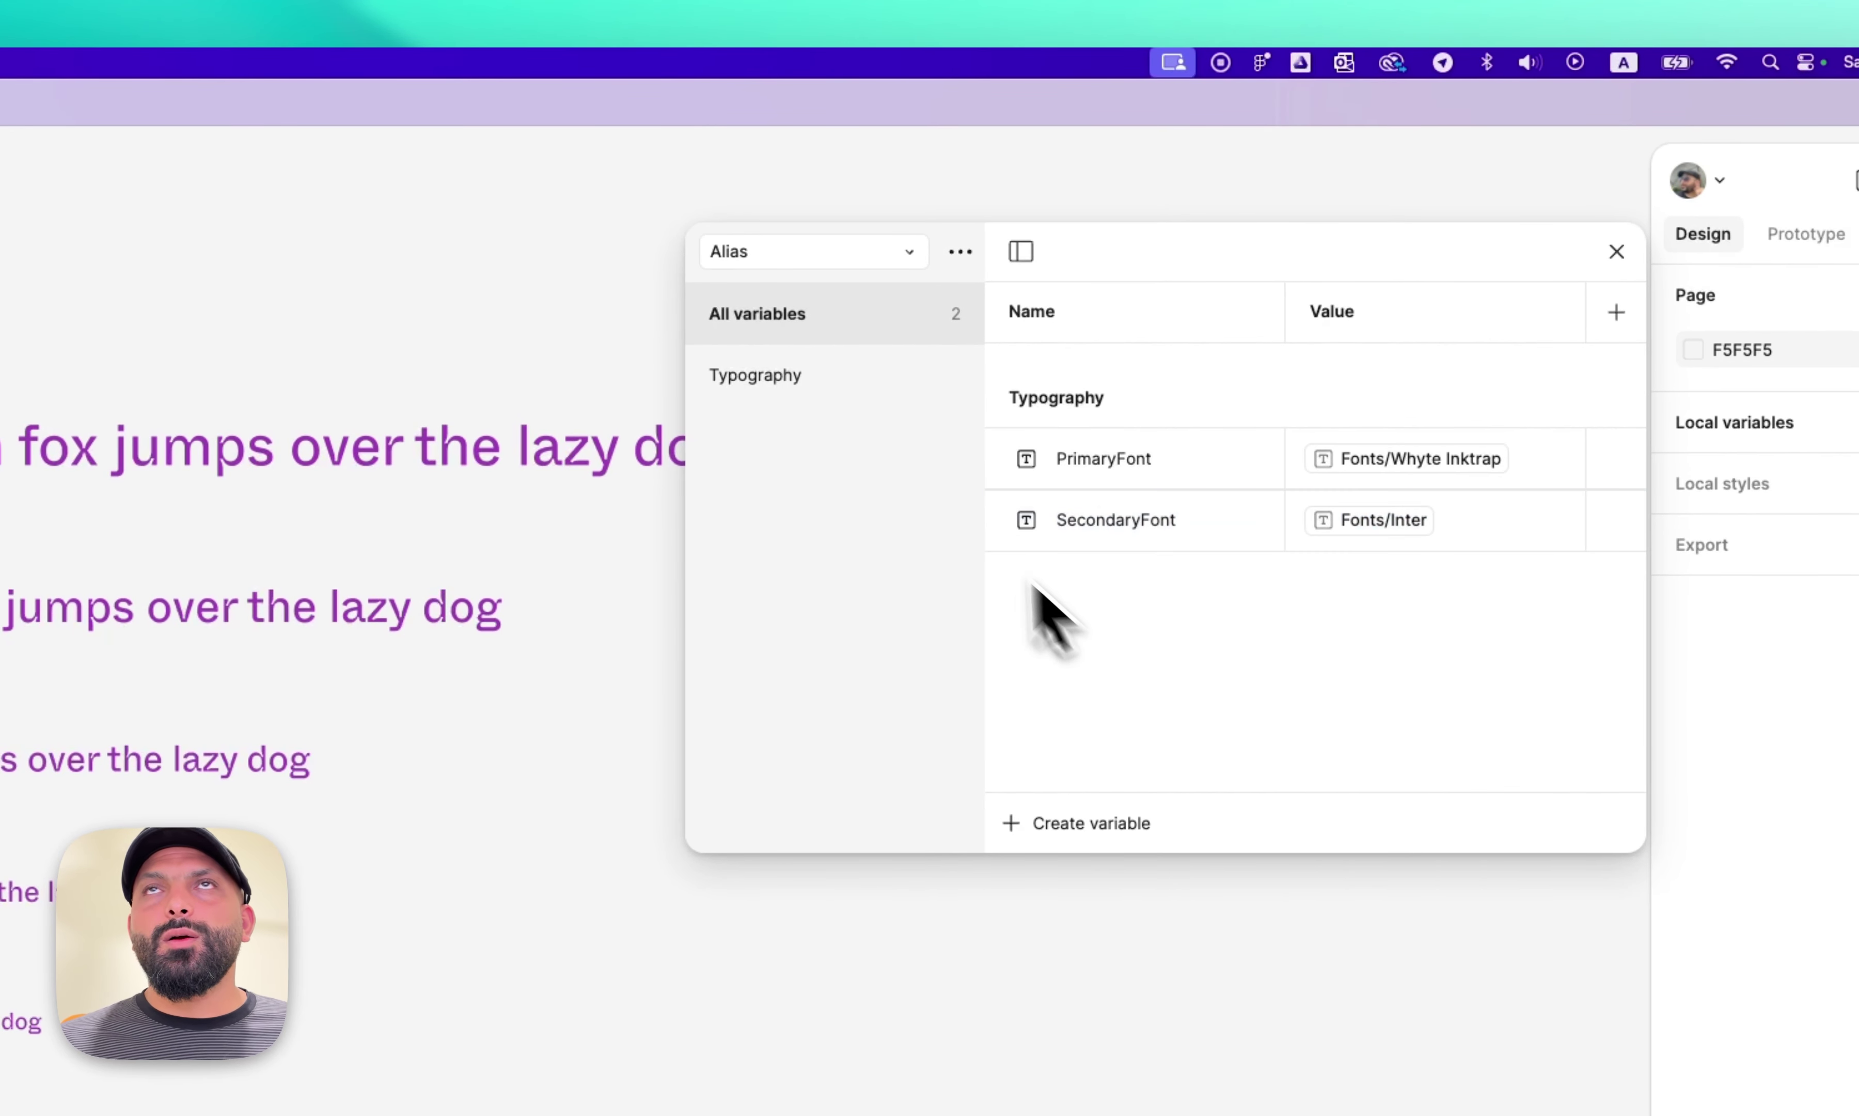
# Link the Body group's FontFamily variable in the Tokens collection to Typography/SecondaryFont.
pyautogui.click(804, 252)
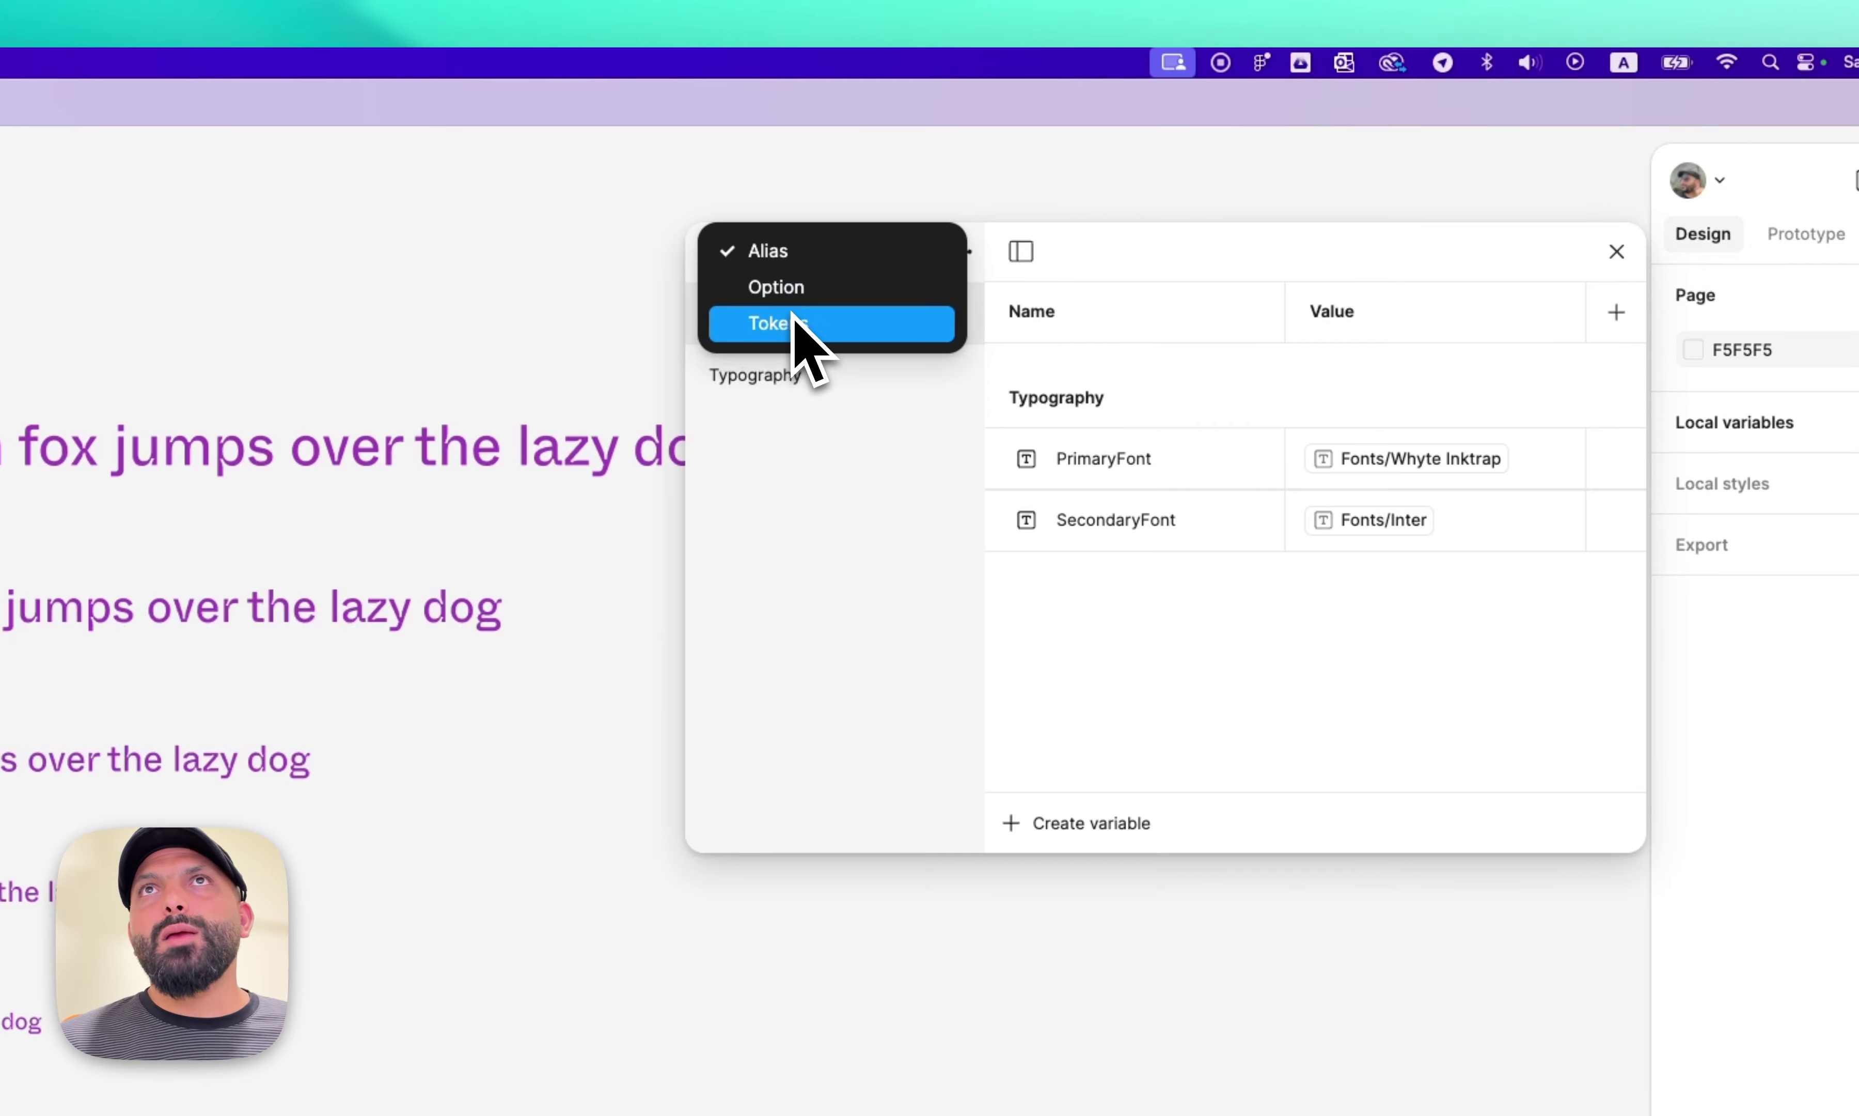
pyautogui.click(844, 326)
pyautogui.scroll(-8, 1011, 717)
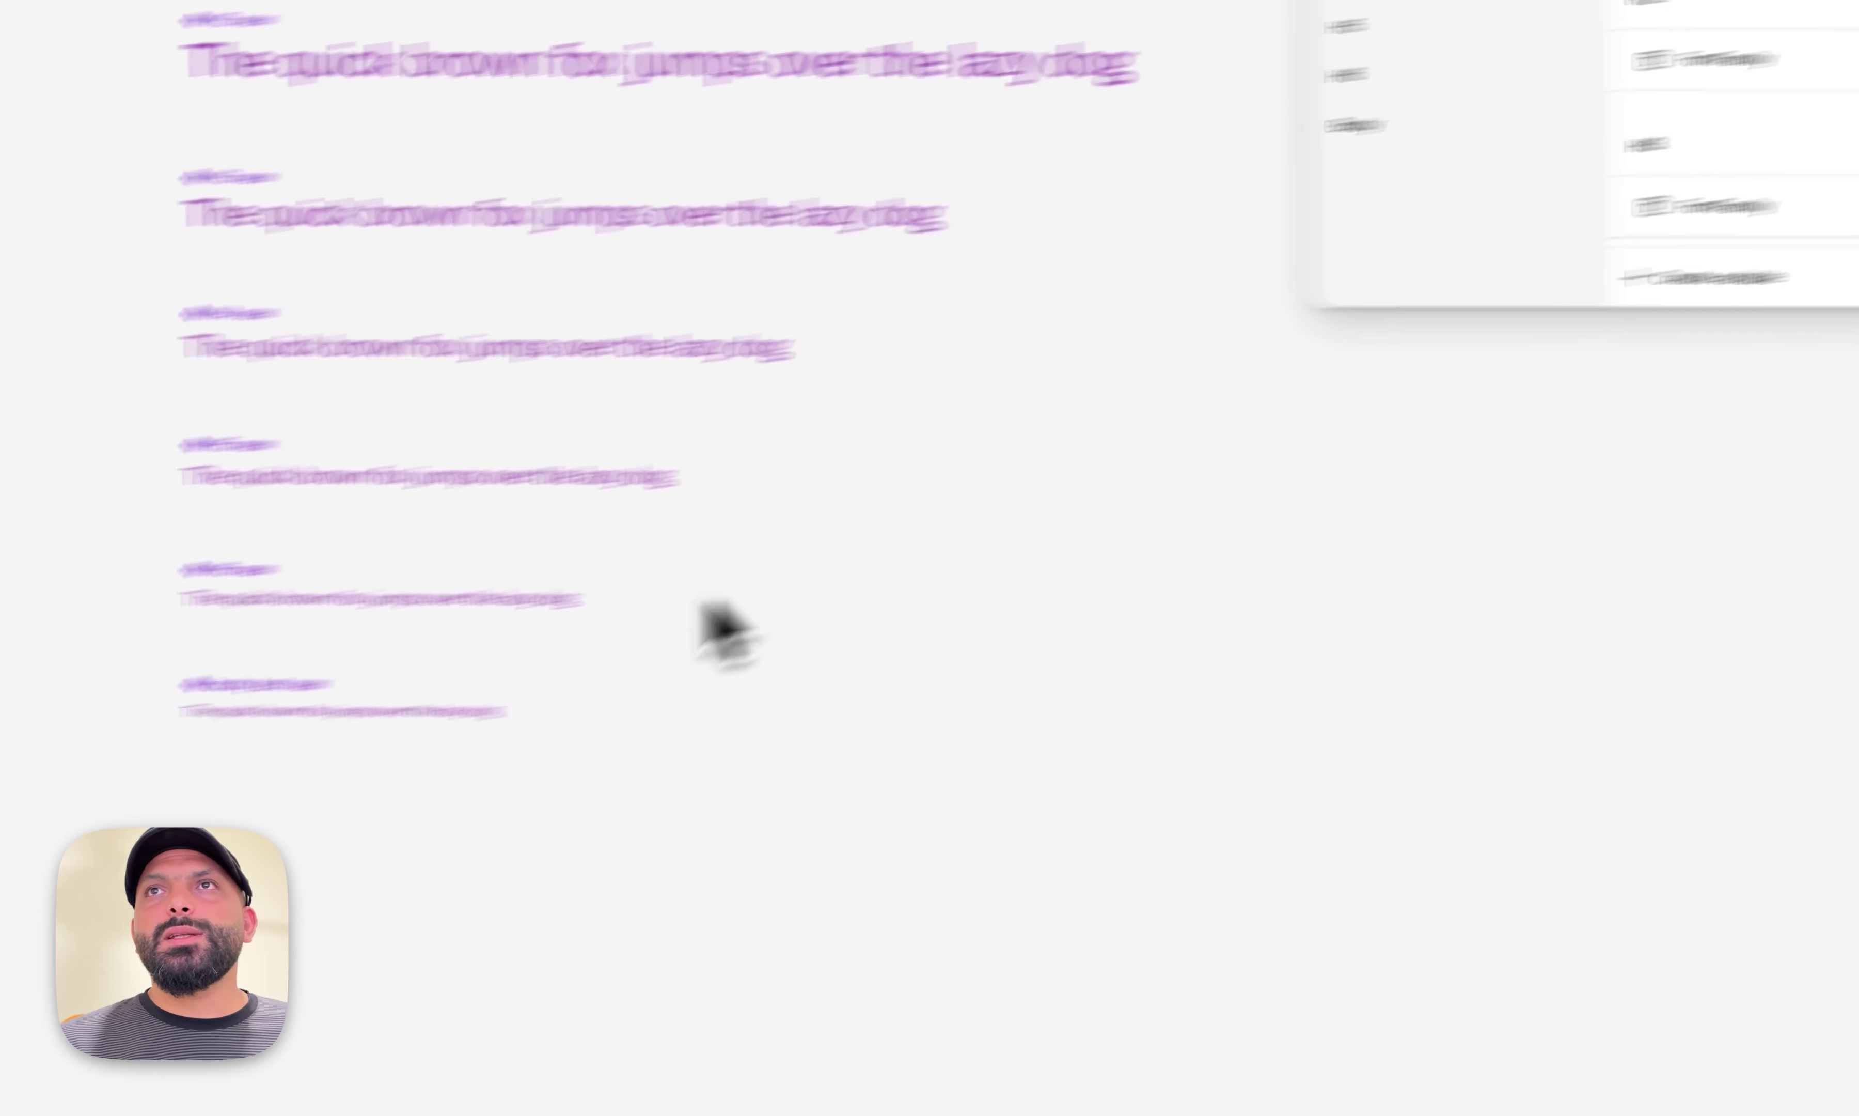
pyautogui.click(1381, 337)
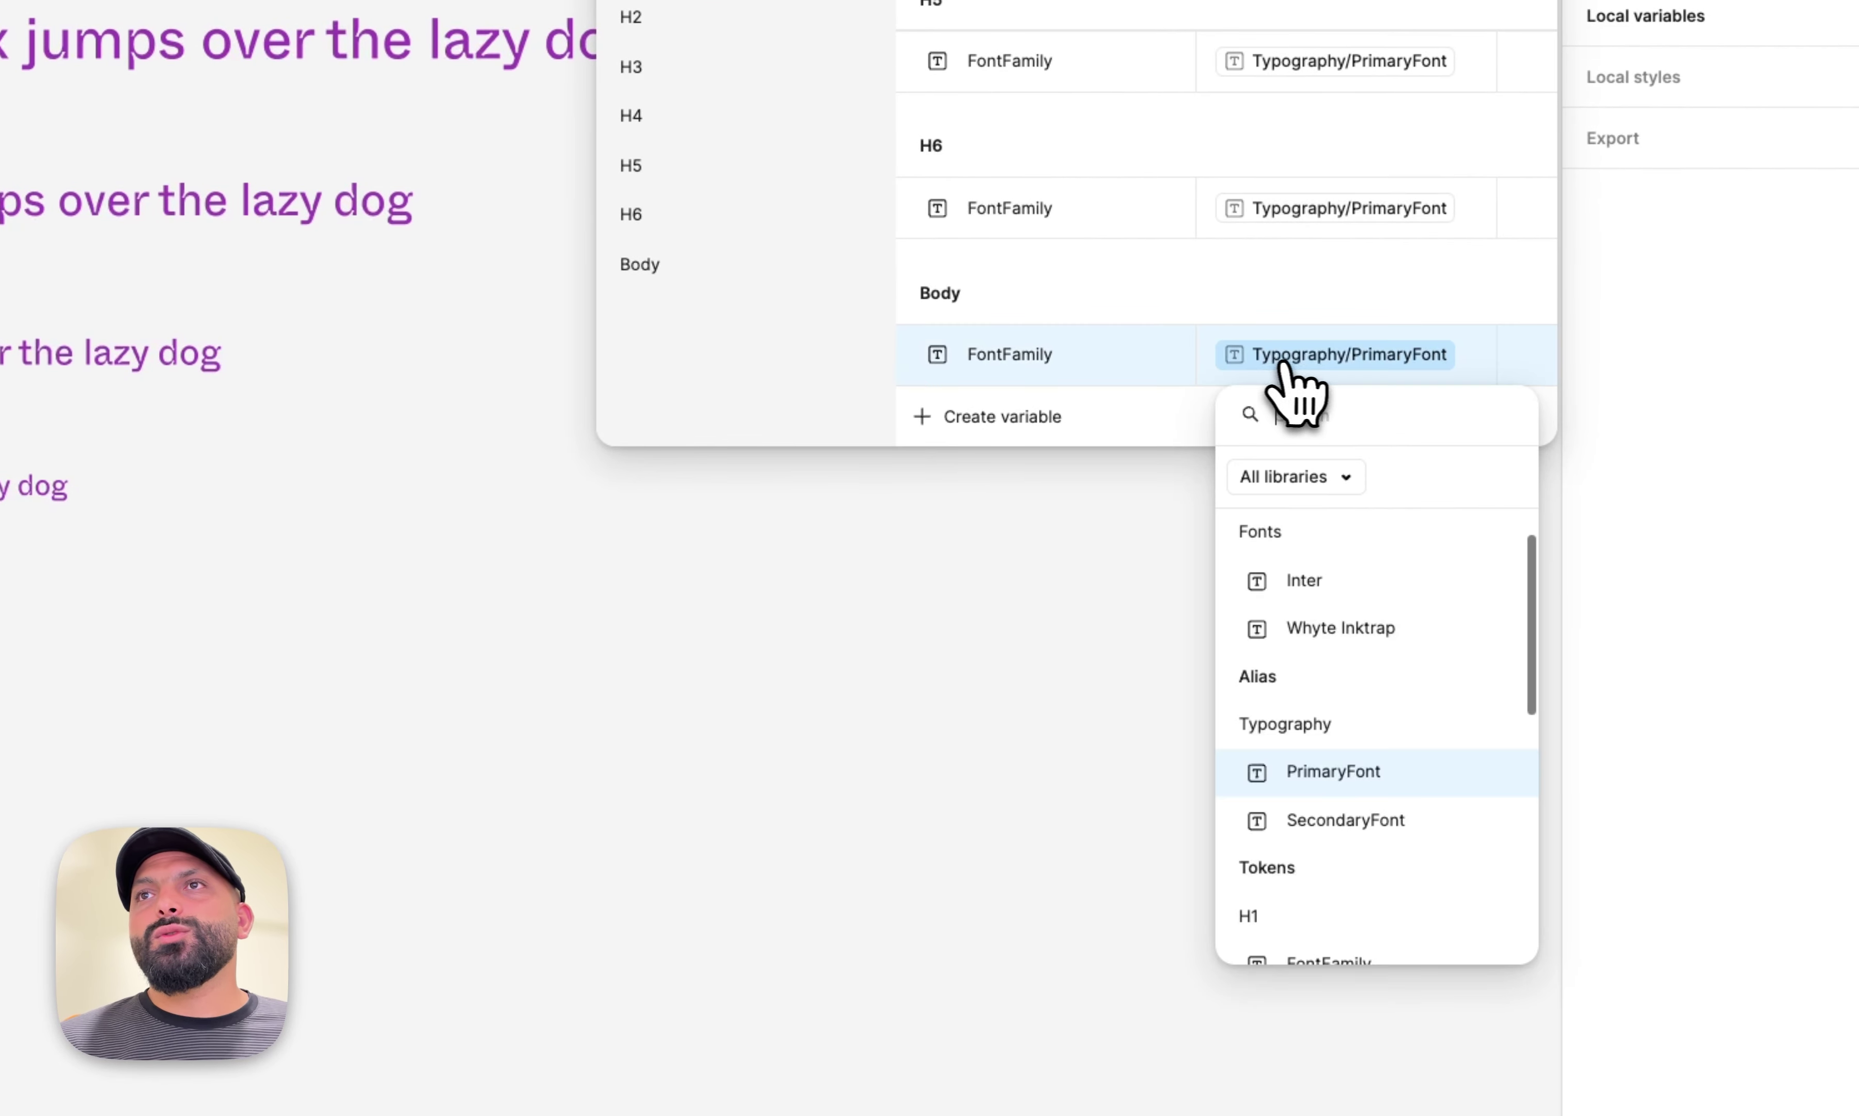
pyautogui.click(1345, 820)
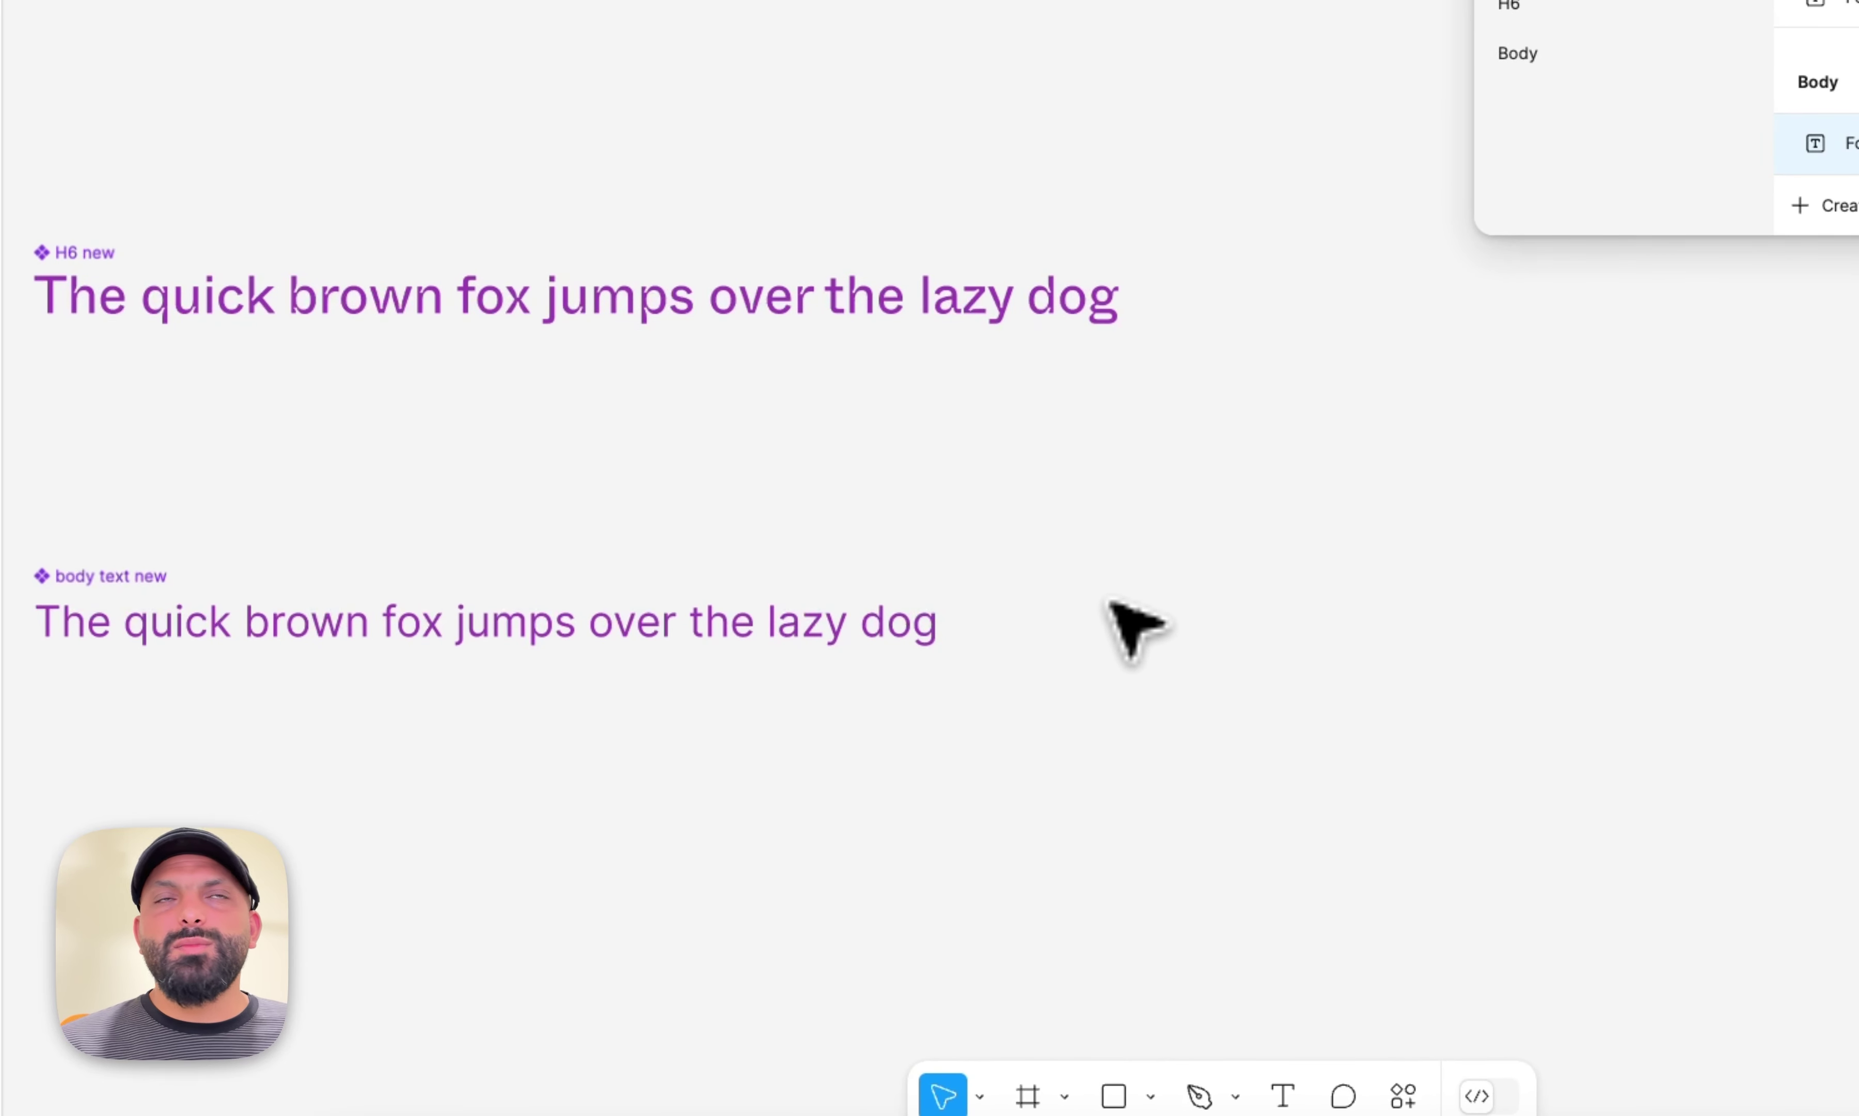
pyautogui.press('super+z')
pyautogui.press('super+shift+z')
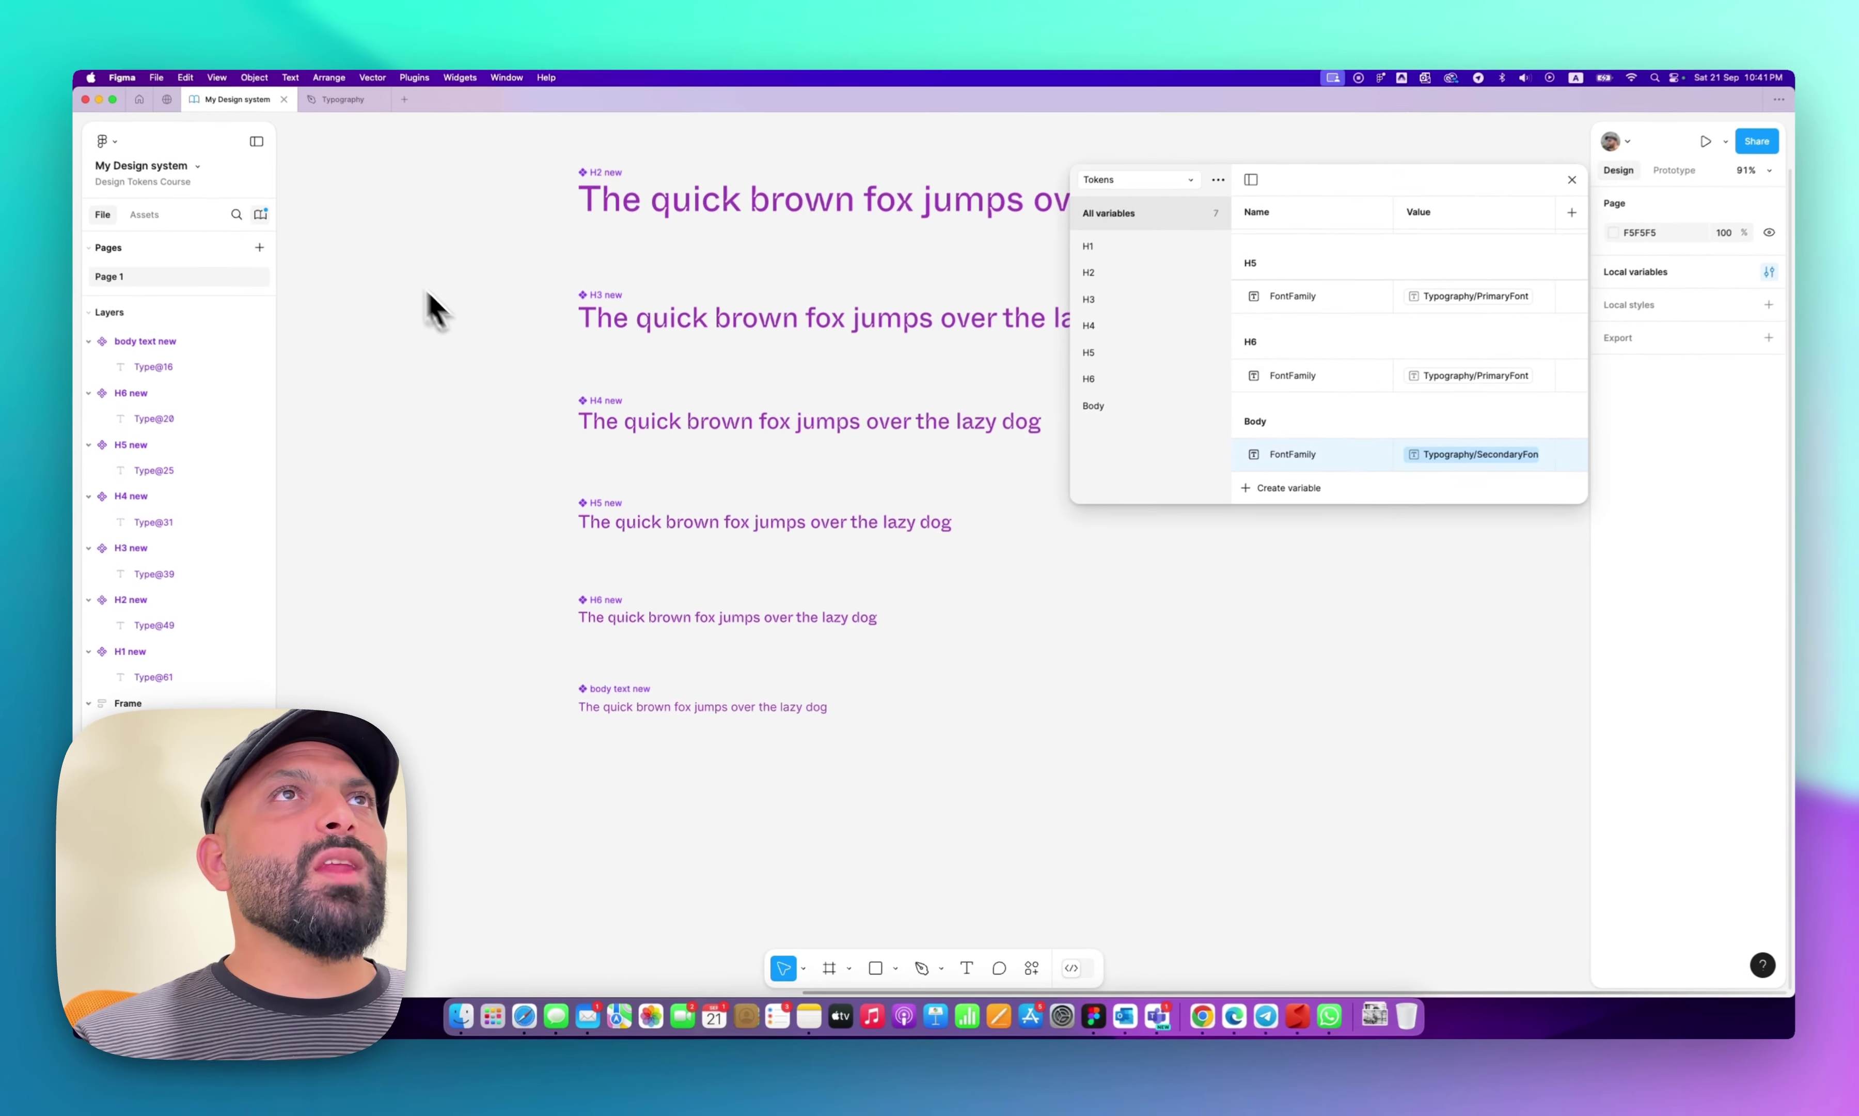
# Publish all variable and component changes of the My Design system library.
pyautogui.hotkey('alt', '3')
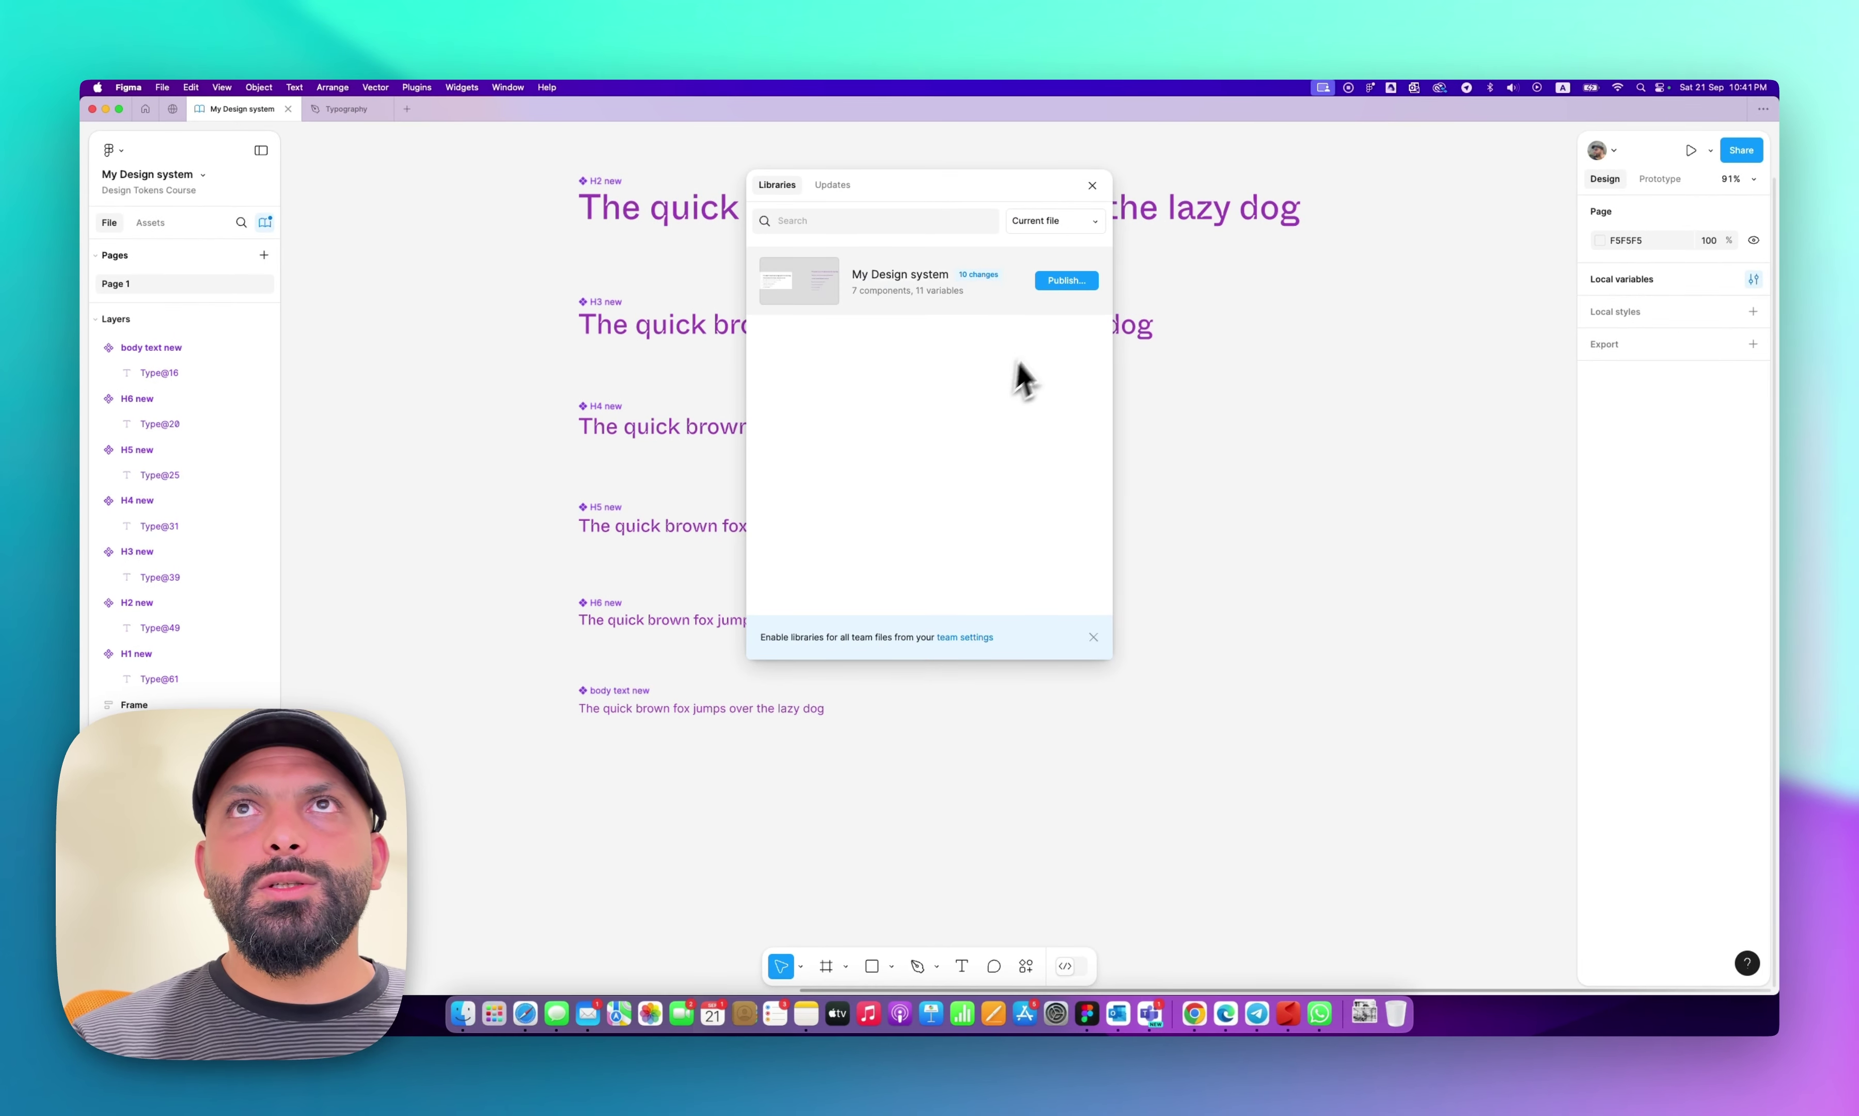
pyautogui.click(1064, 278)
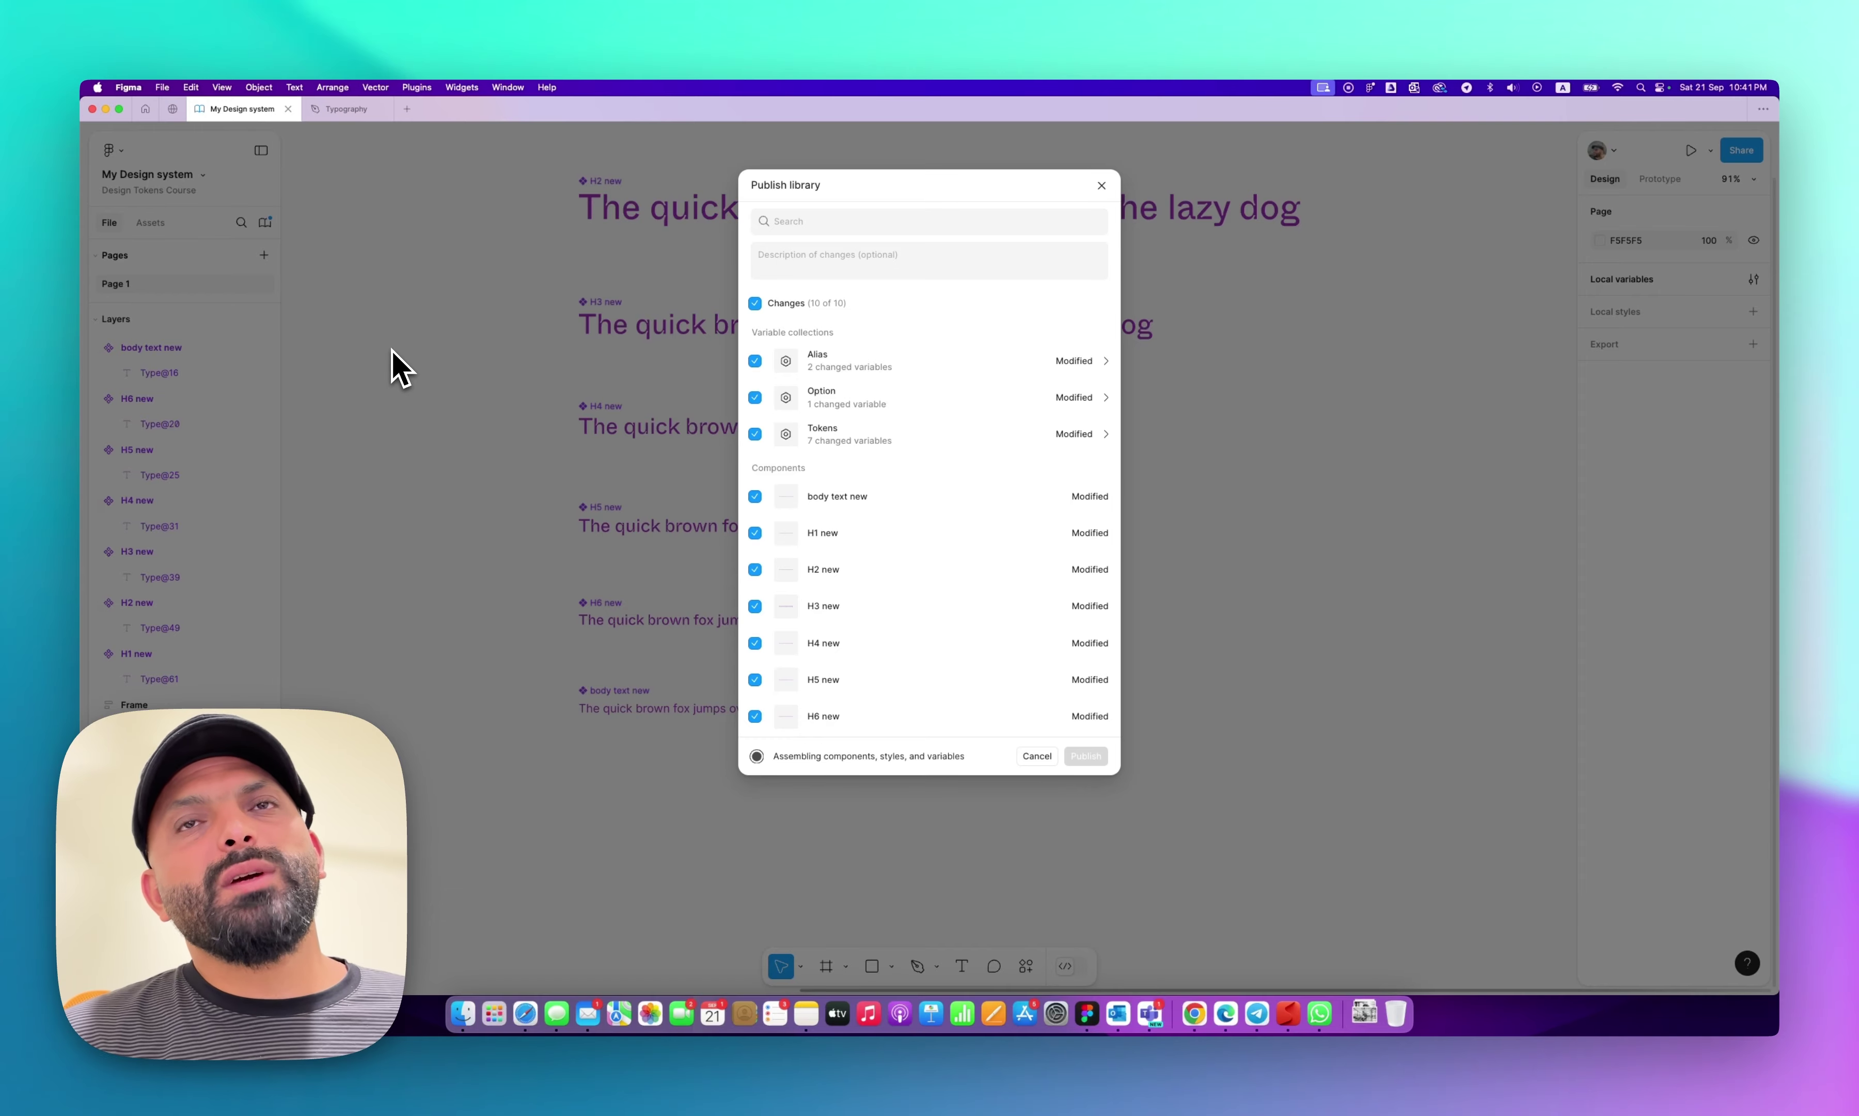
pyautogui.press('Return')
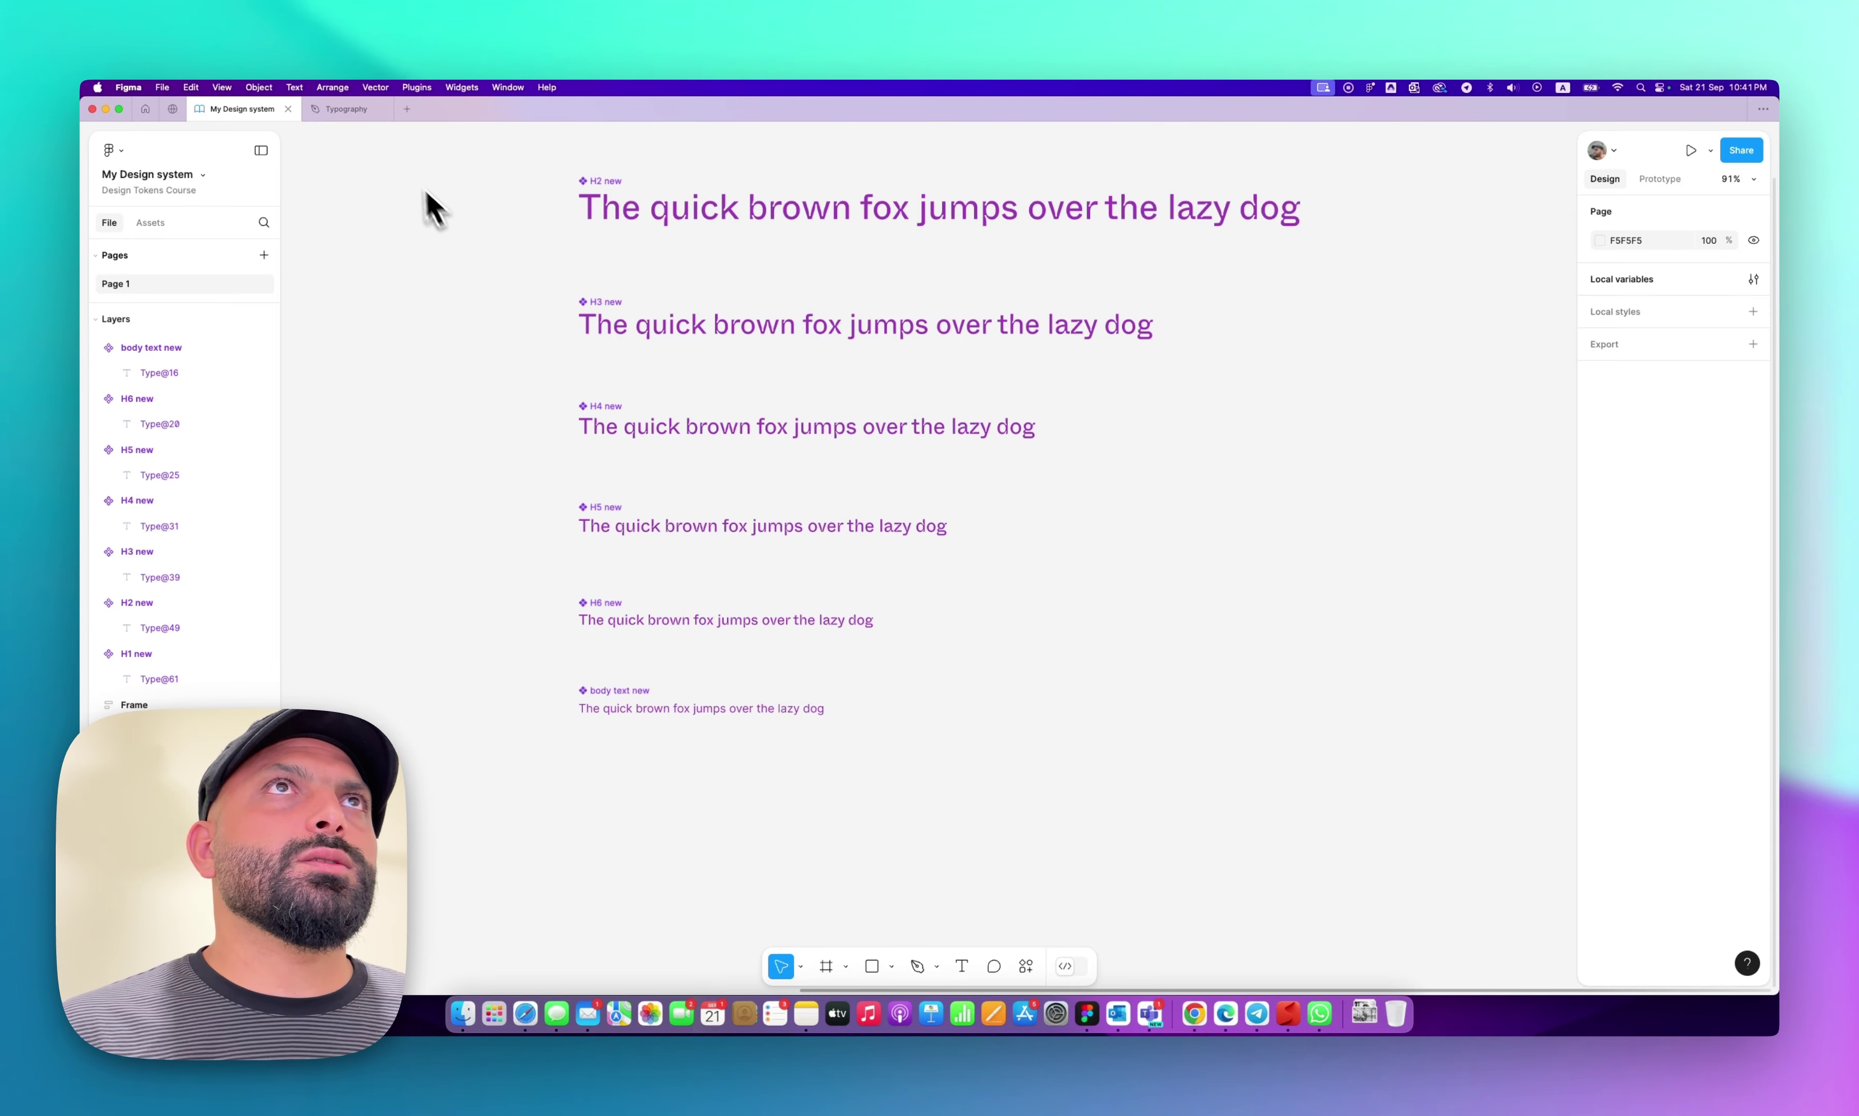
# Switch to the Typography file, apply all updates from My Design system, and check the texts in Frame 1.
pyautogui.click(361, 111)
pyautogui.click(265, 222)
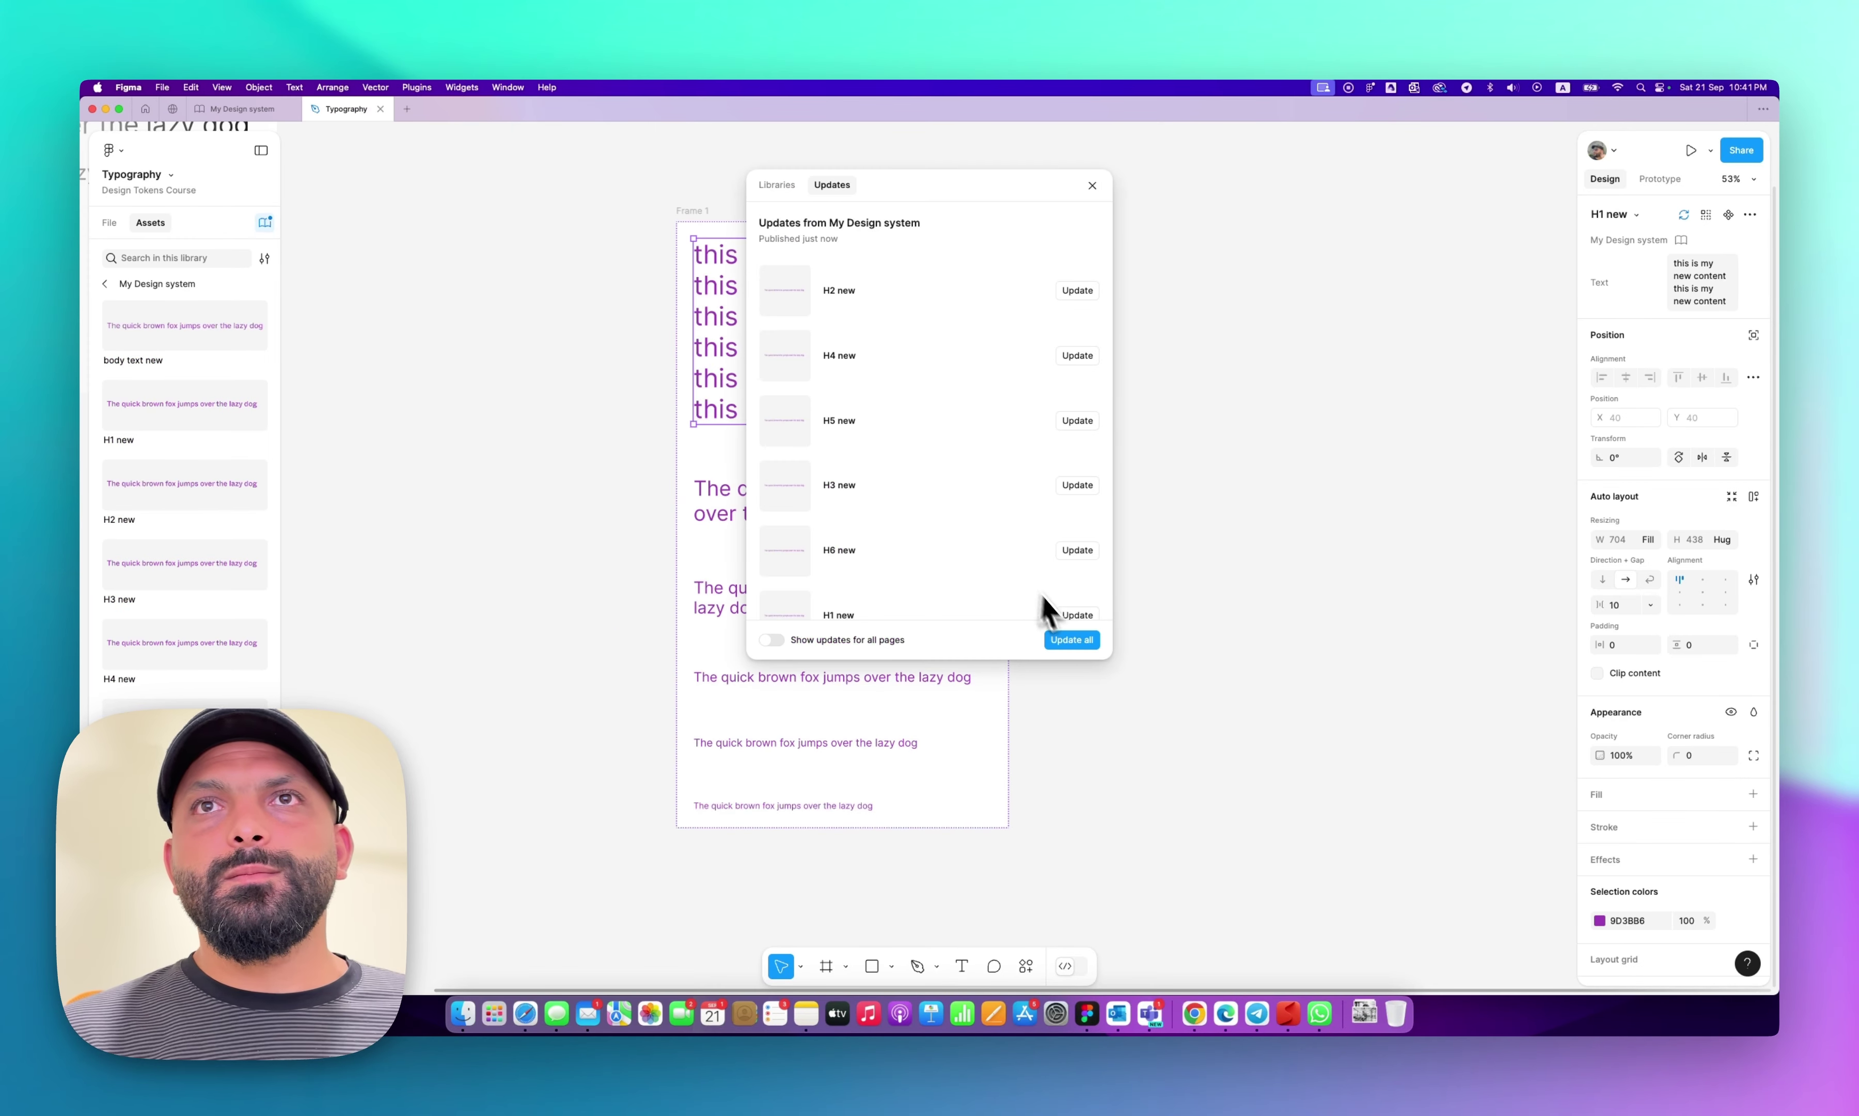
pyautogui.click(1067, 636)
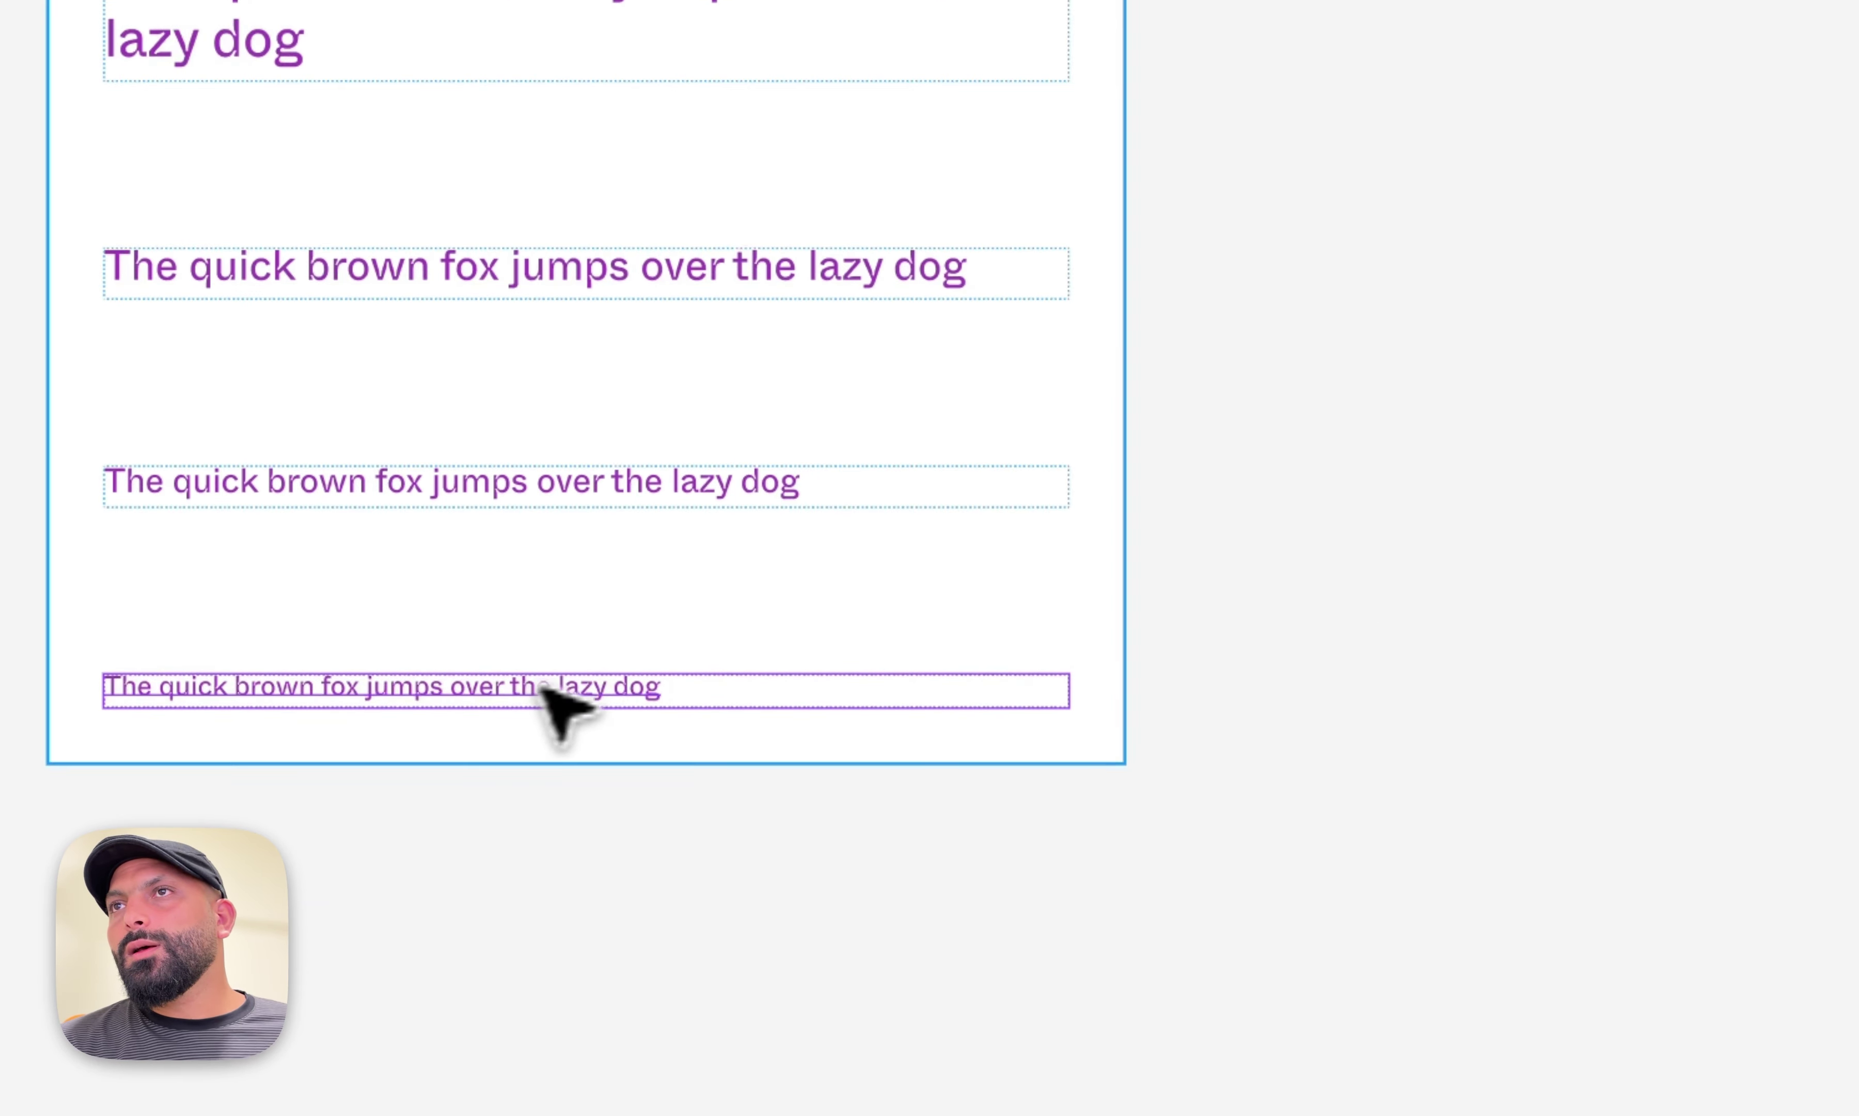
pyautogui.click(1528, 551)
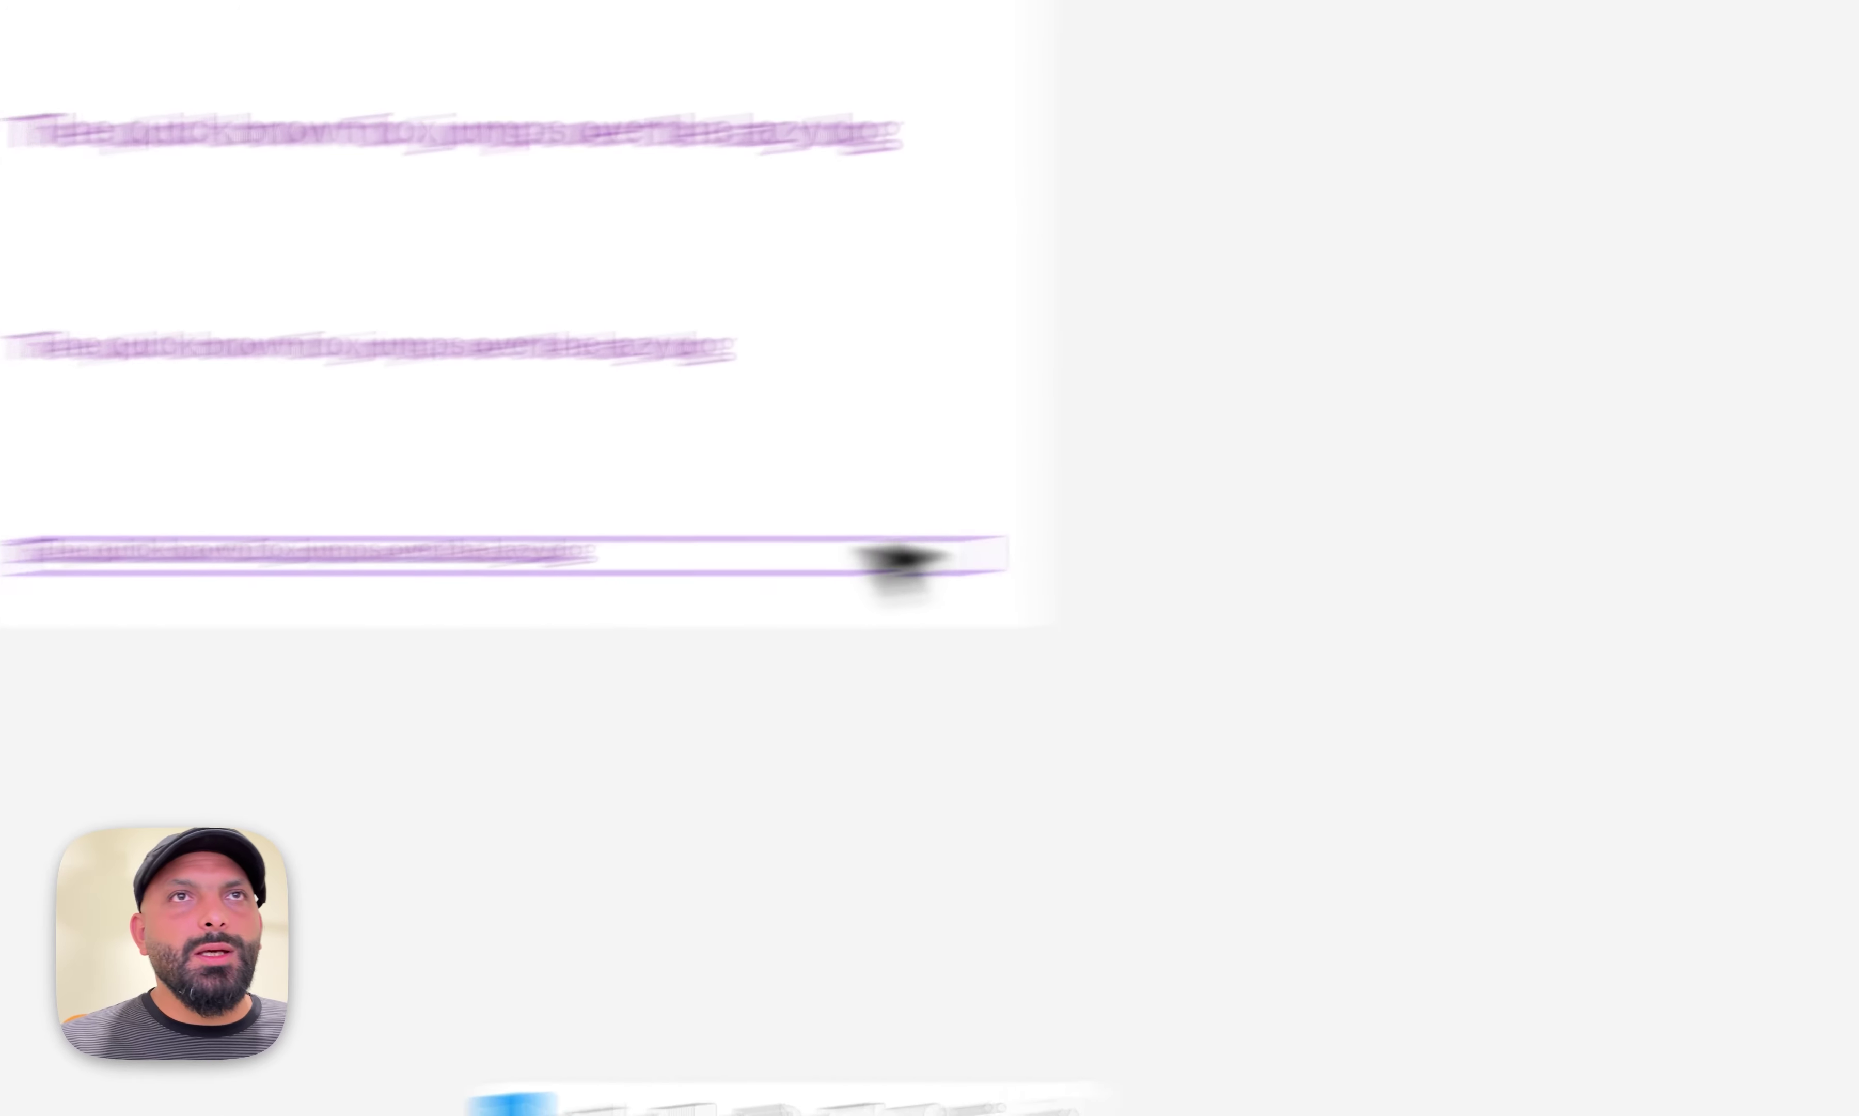
pyautogui.click(923, 595)
pyautogui.keyDown('super'); pyautogui.scroll(5, 1019, 468); pyautogui.keyUp('super')
pyautogui.scroll(-5, 1028, 472)
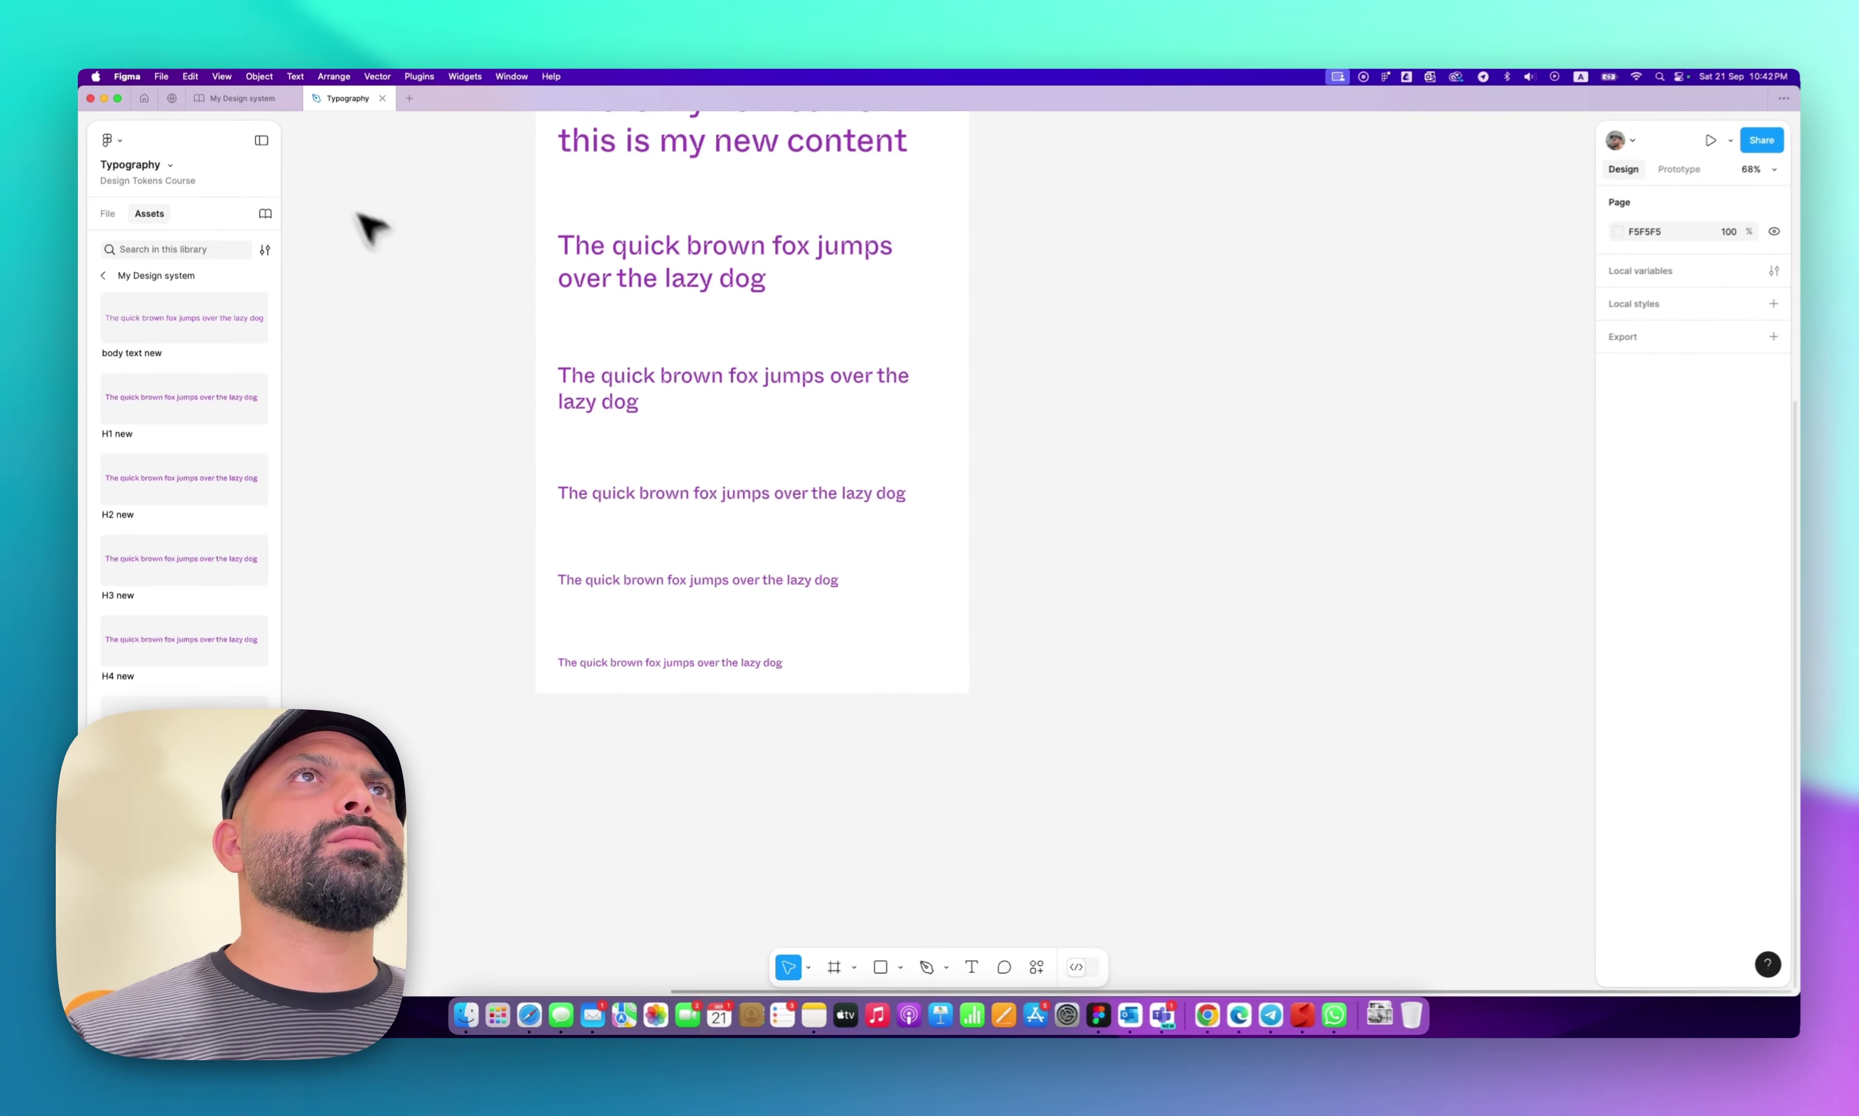
# Switch back to My Design system and check the font variable of the body text new component and the Tokens collection's Body group.
pyautogui.click(240, 98)
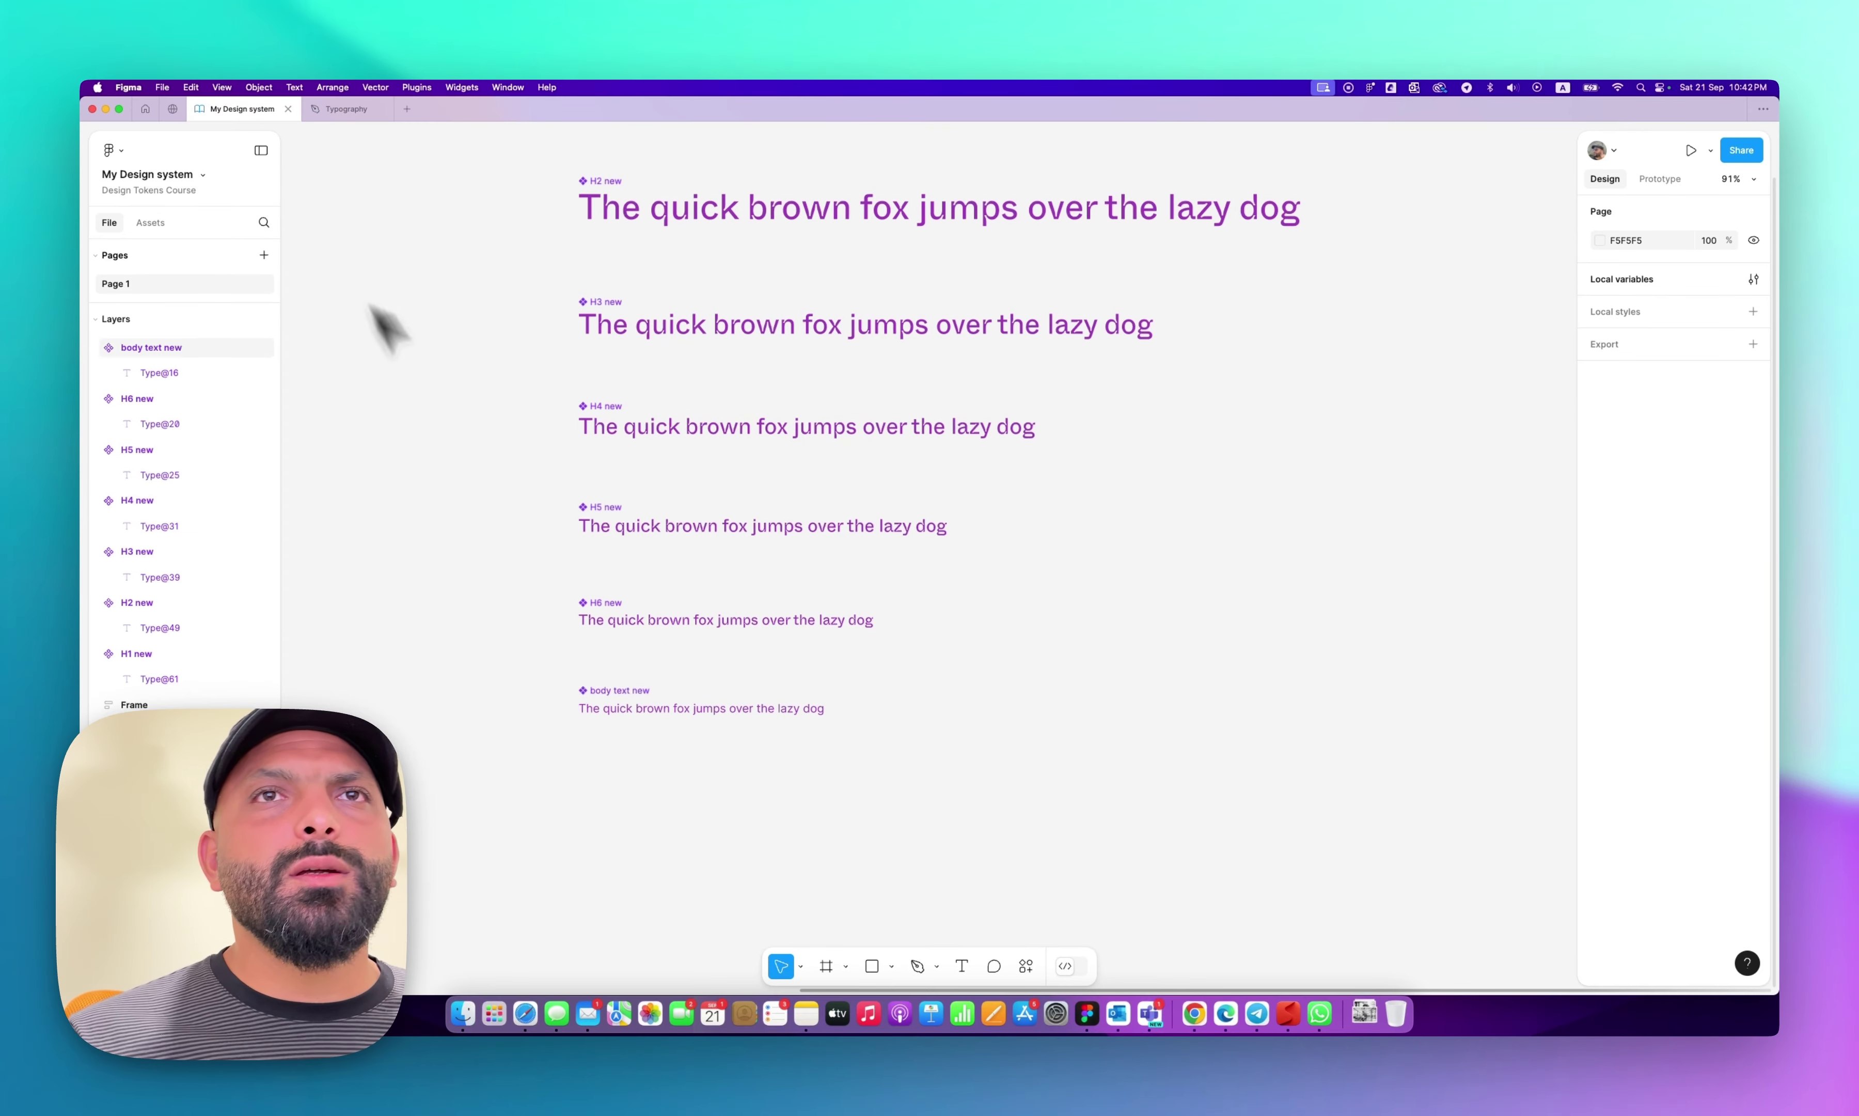
pyautogui.scroll(5, 747, 702)
pyautogui.click(779, 674)
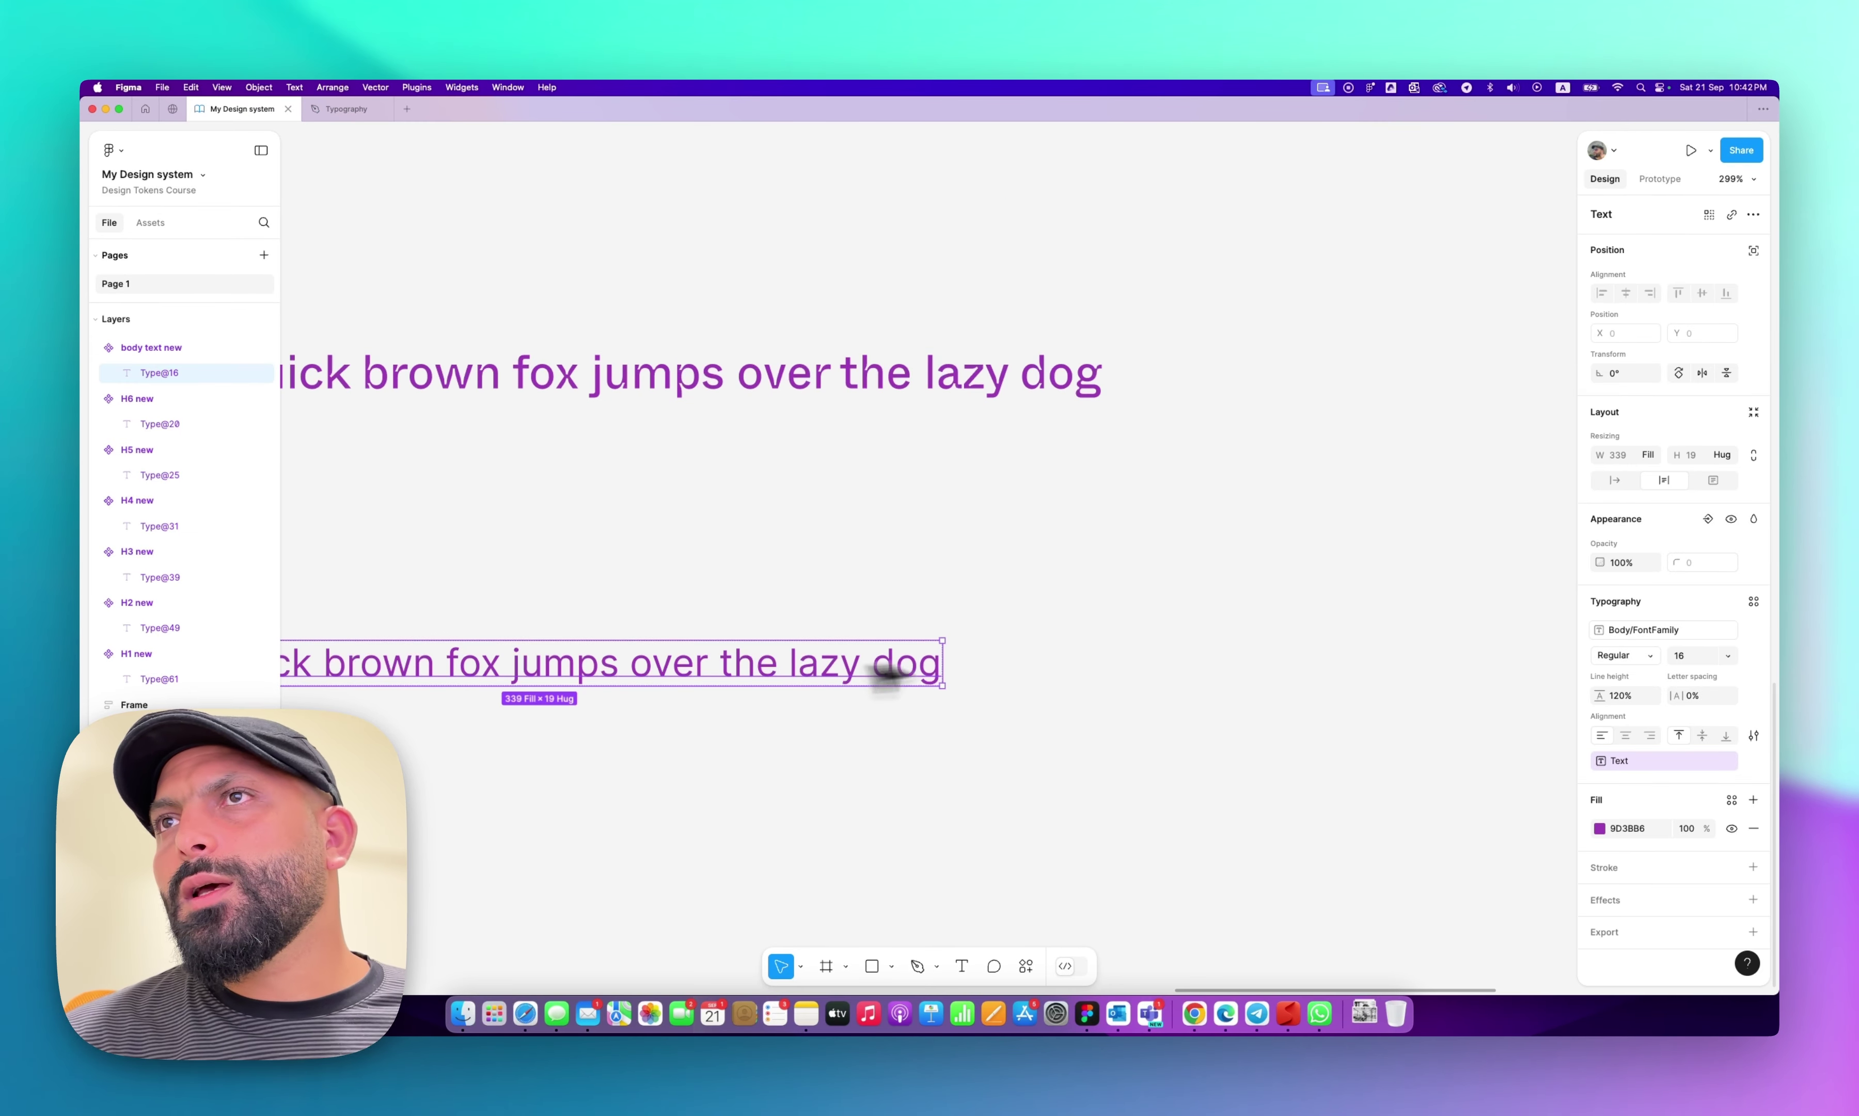
pyautogui.click(1441, 585)
pyautogui.click(1615, 293)
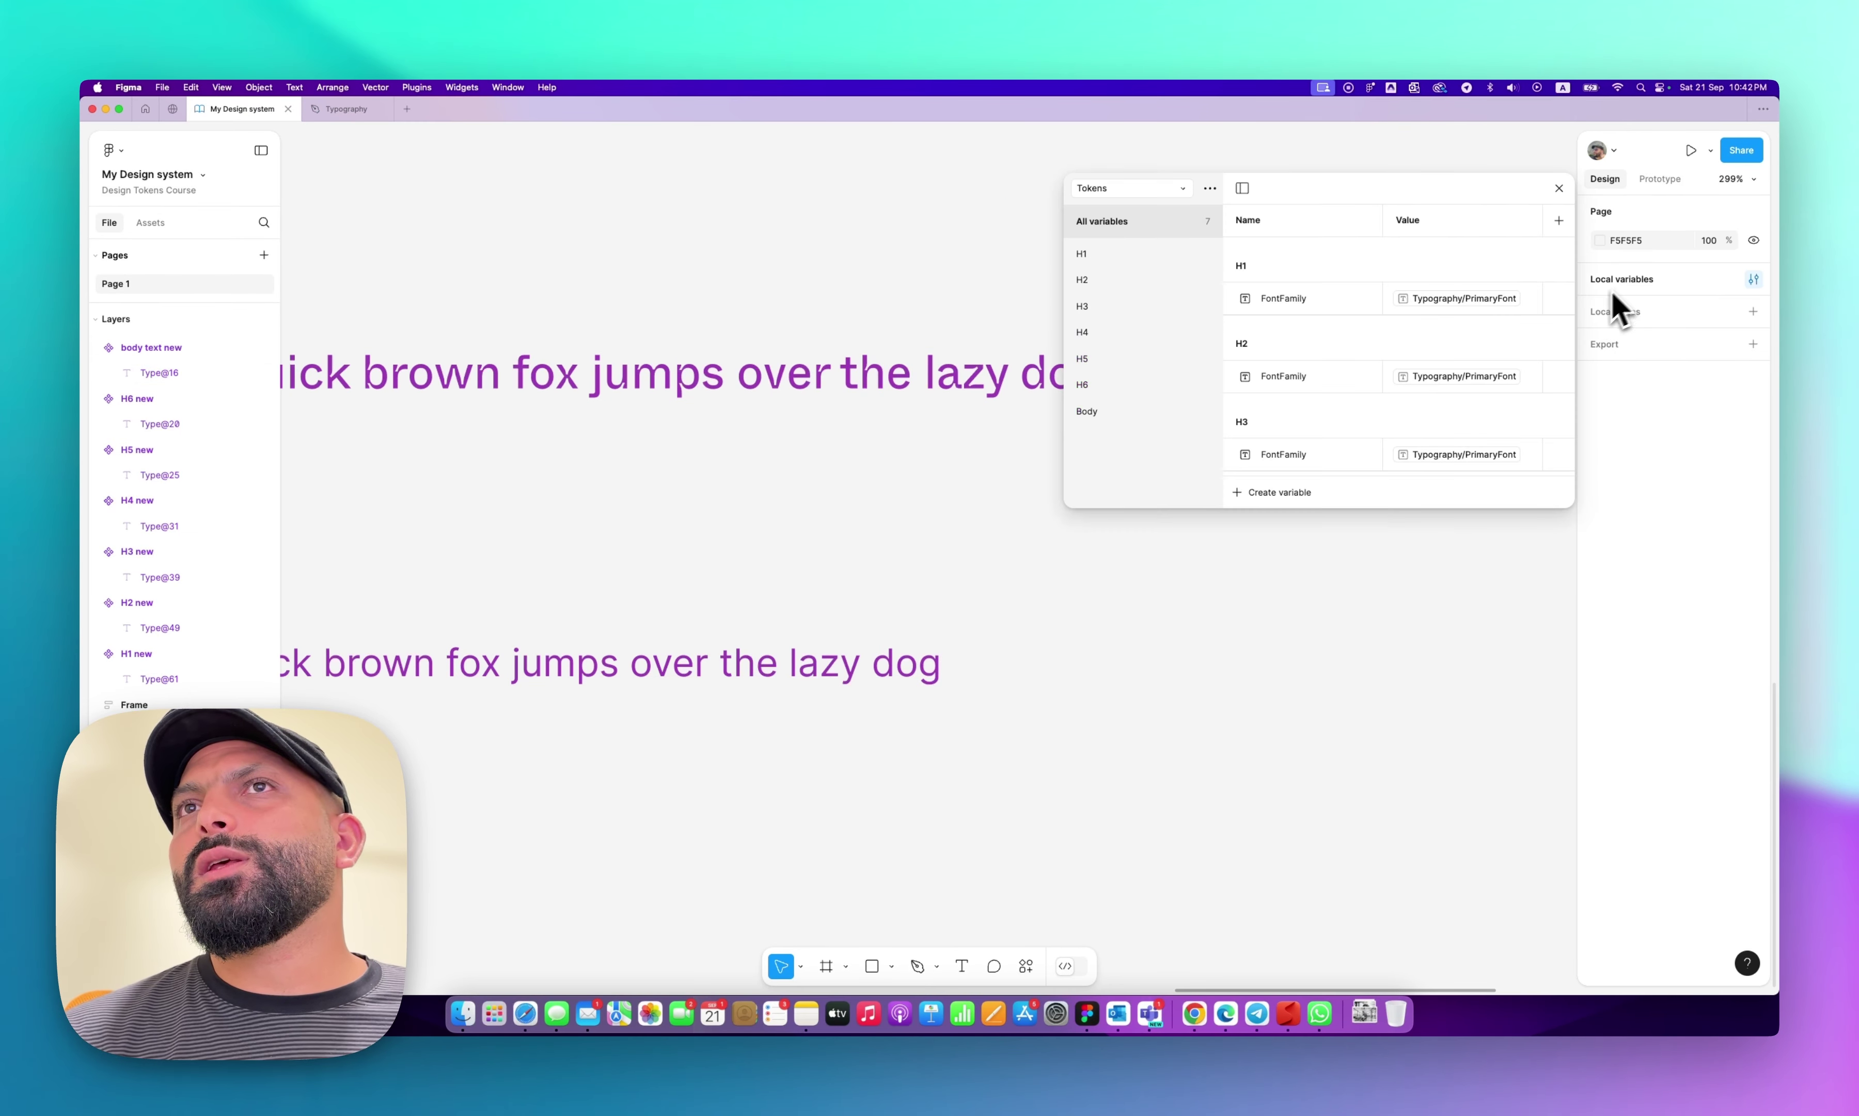
pyautogui.click(1087, 411)
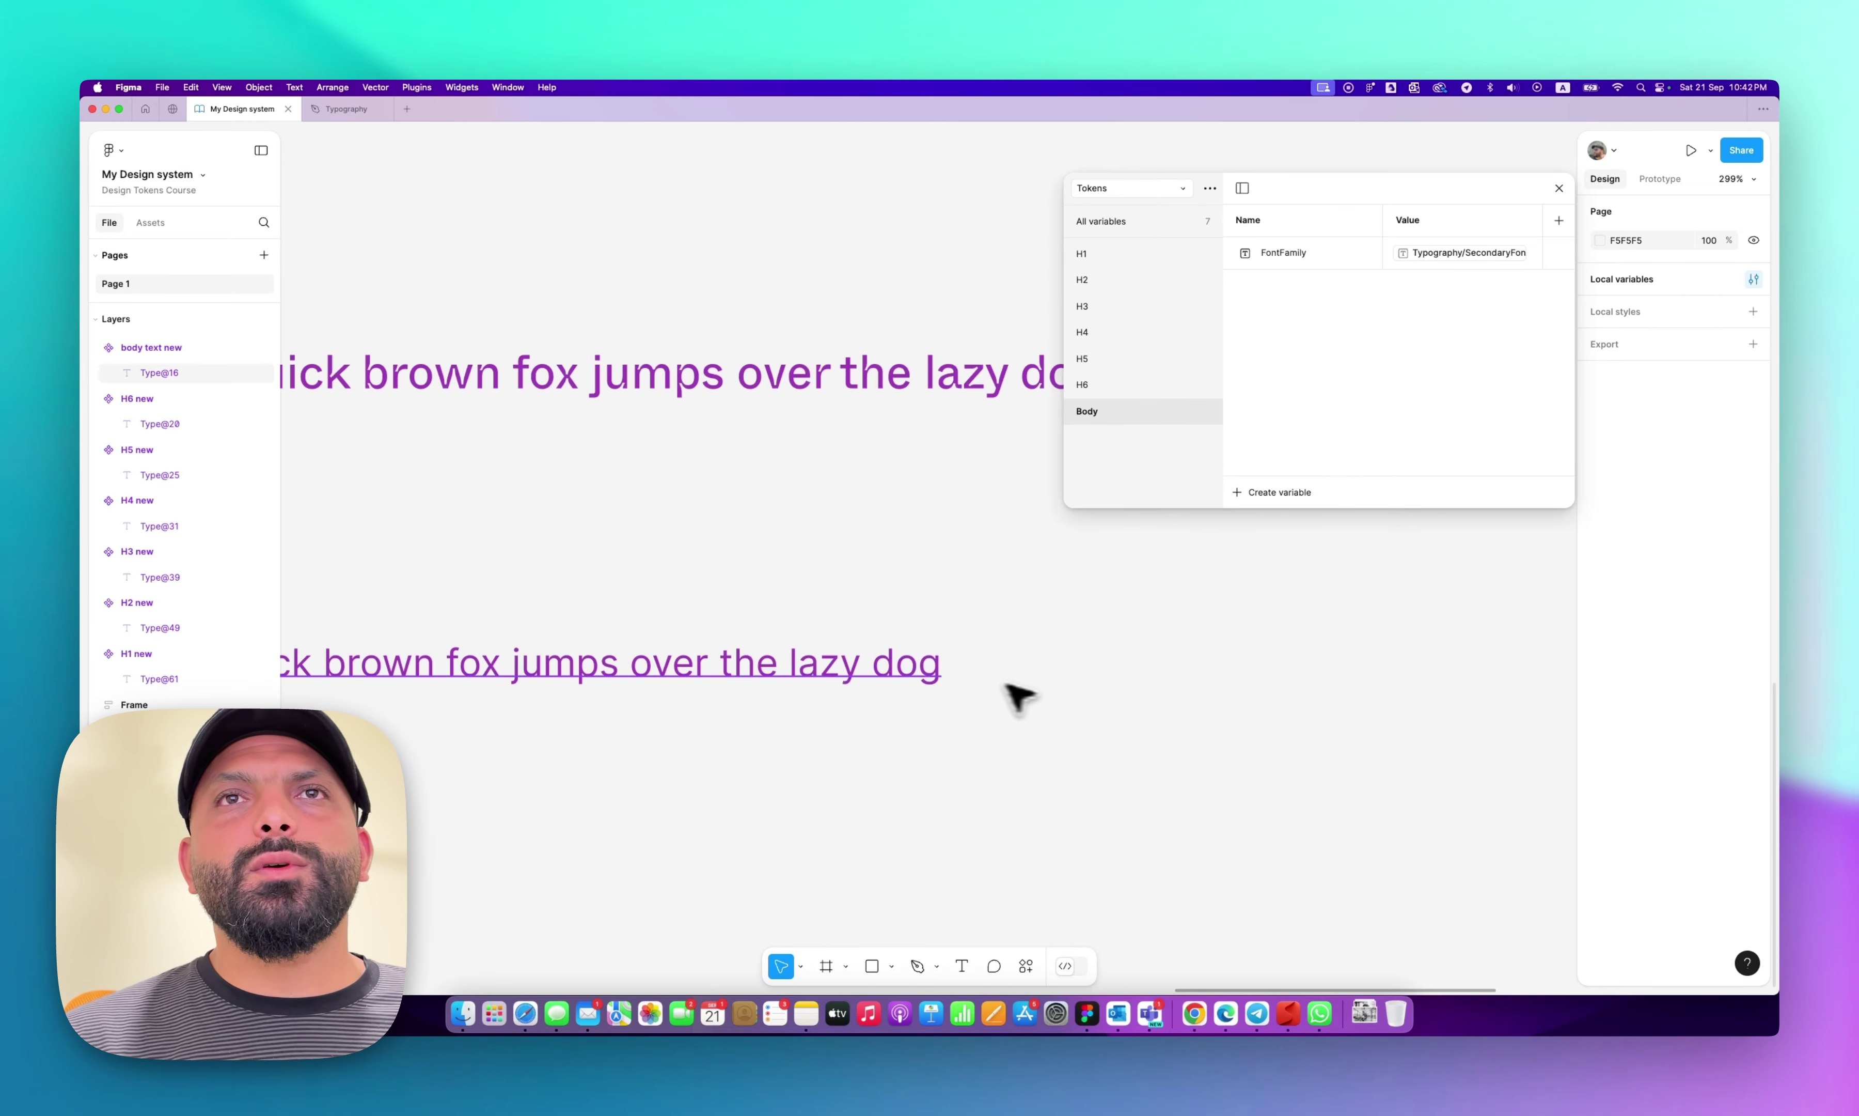
# Return to the Typography file and inspect which font family variables the two lowest text instances in Frame 1 use.
pyautogui.scroll(-10, 947, 676)
pyautogui.click(347, 109)
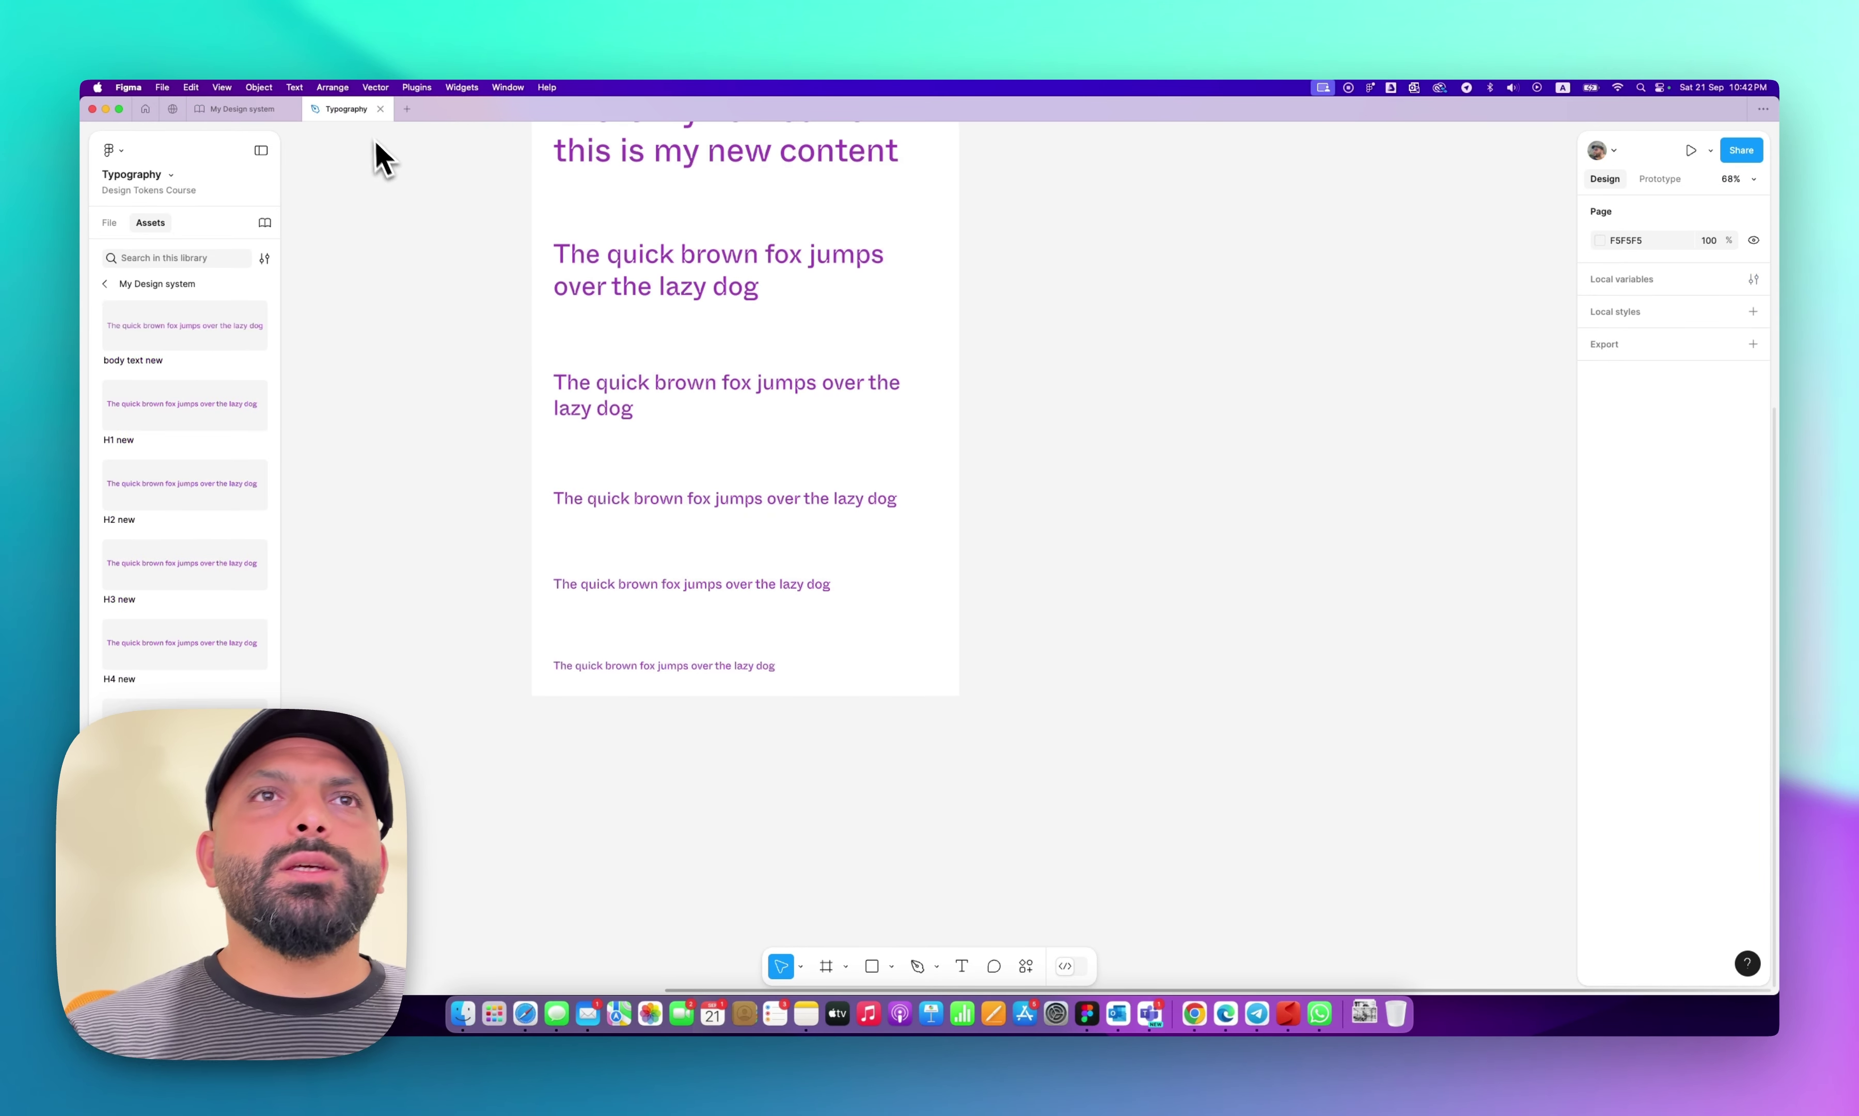
pyautogui.click(635, 658)
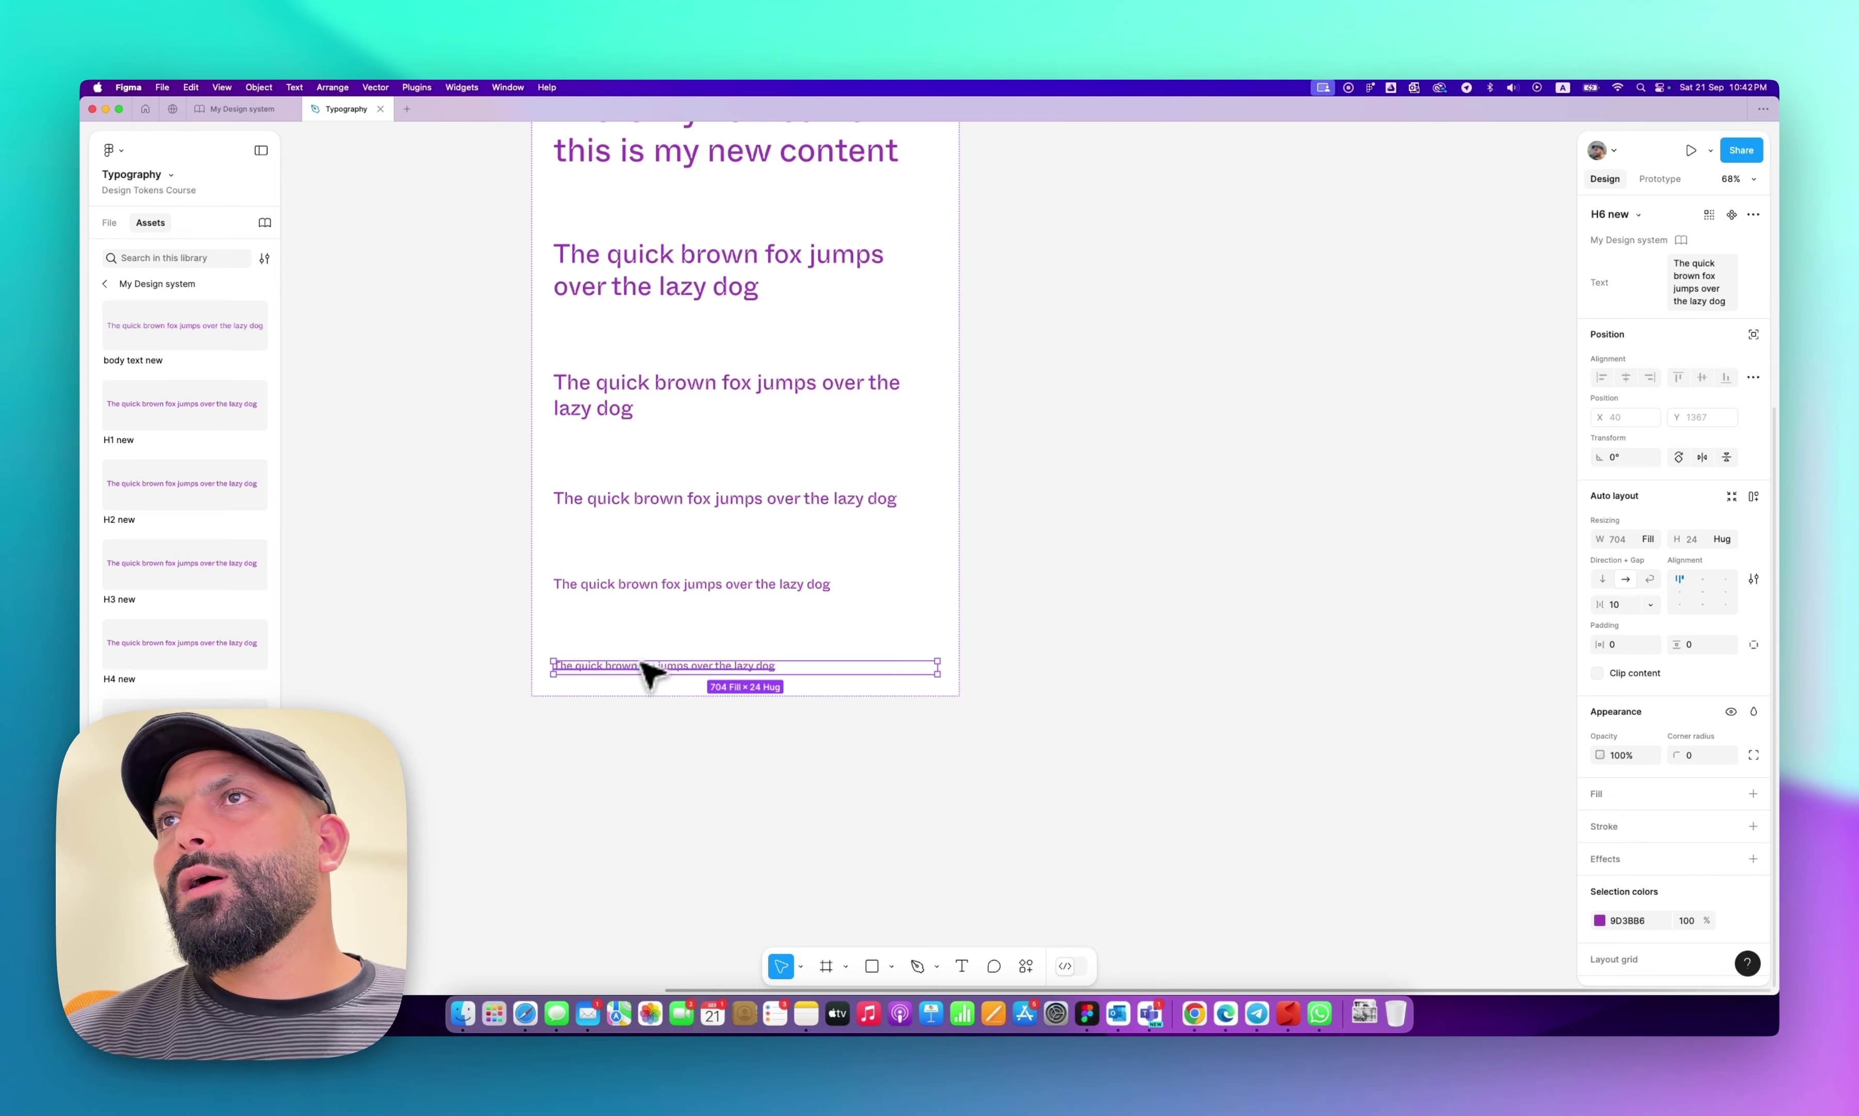
pyautogui.doubleClick(643, 664)
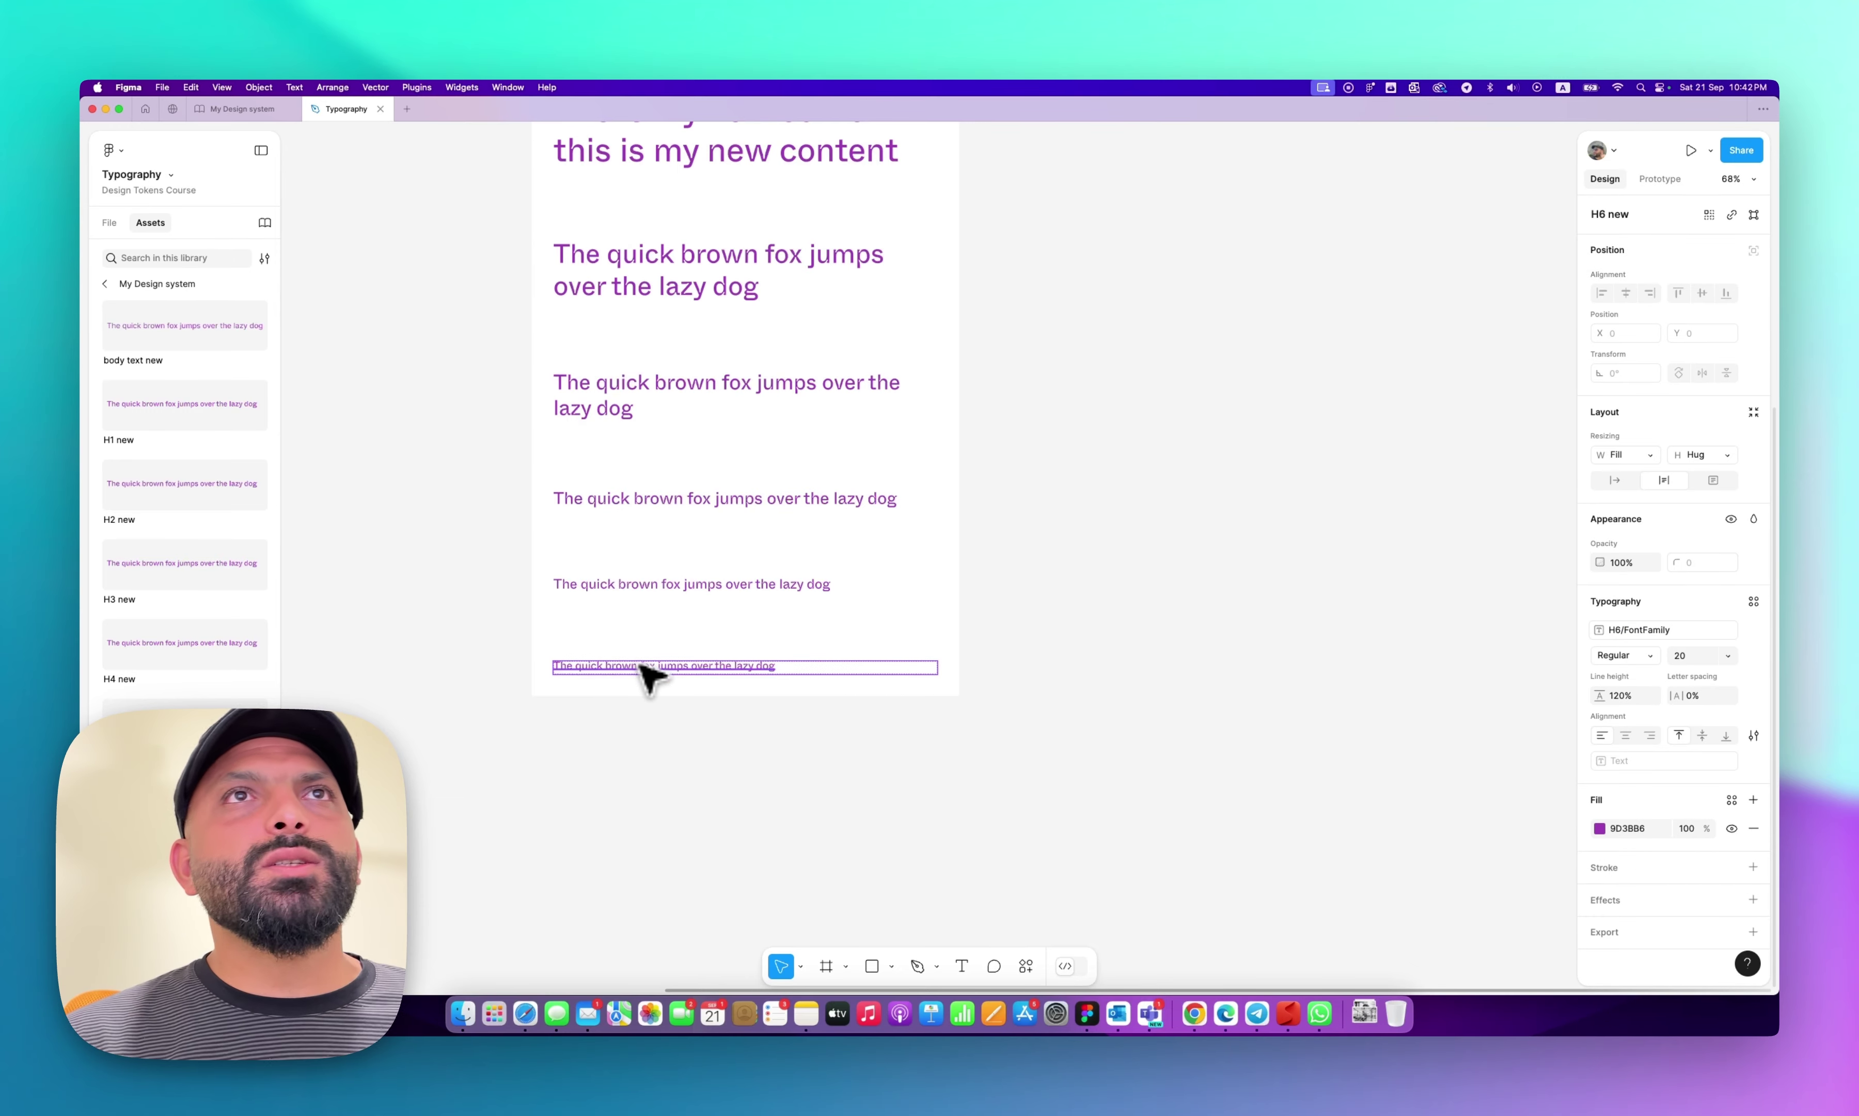
pyautogui.scroll(5, 649, 668)
pyautogui.scroll(-4, 651, 664)
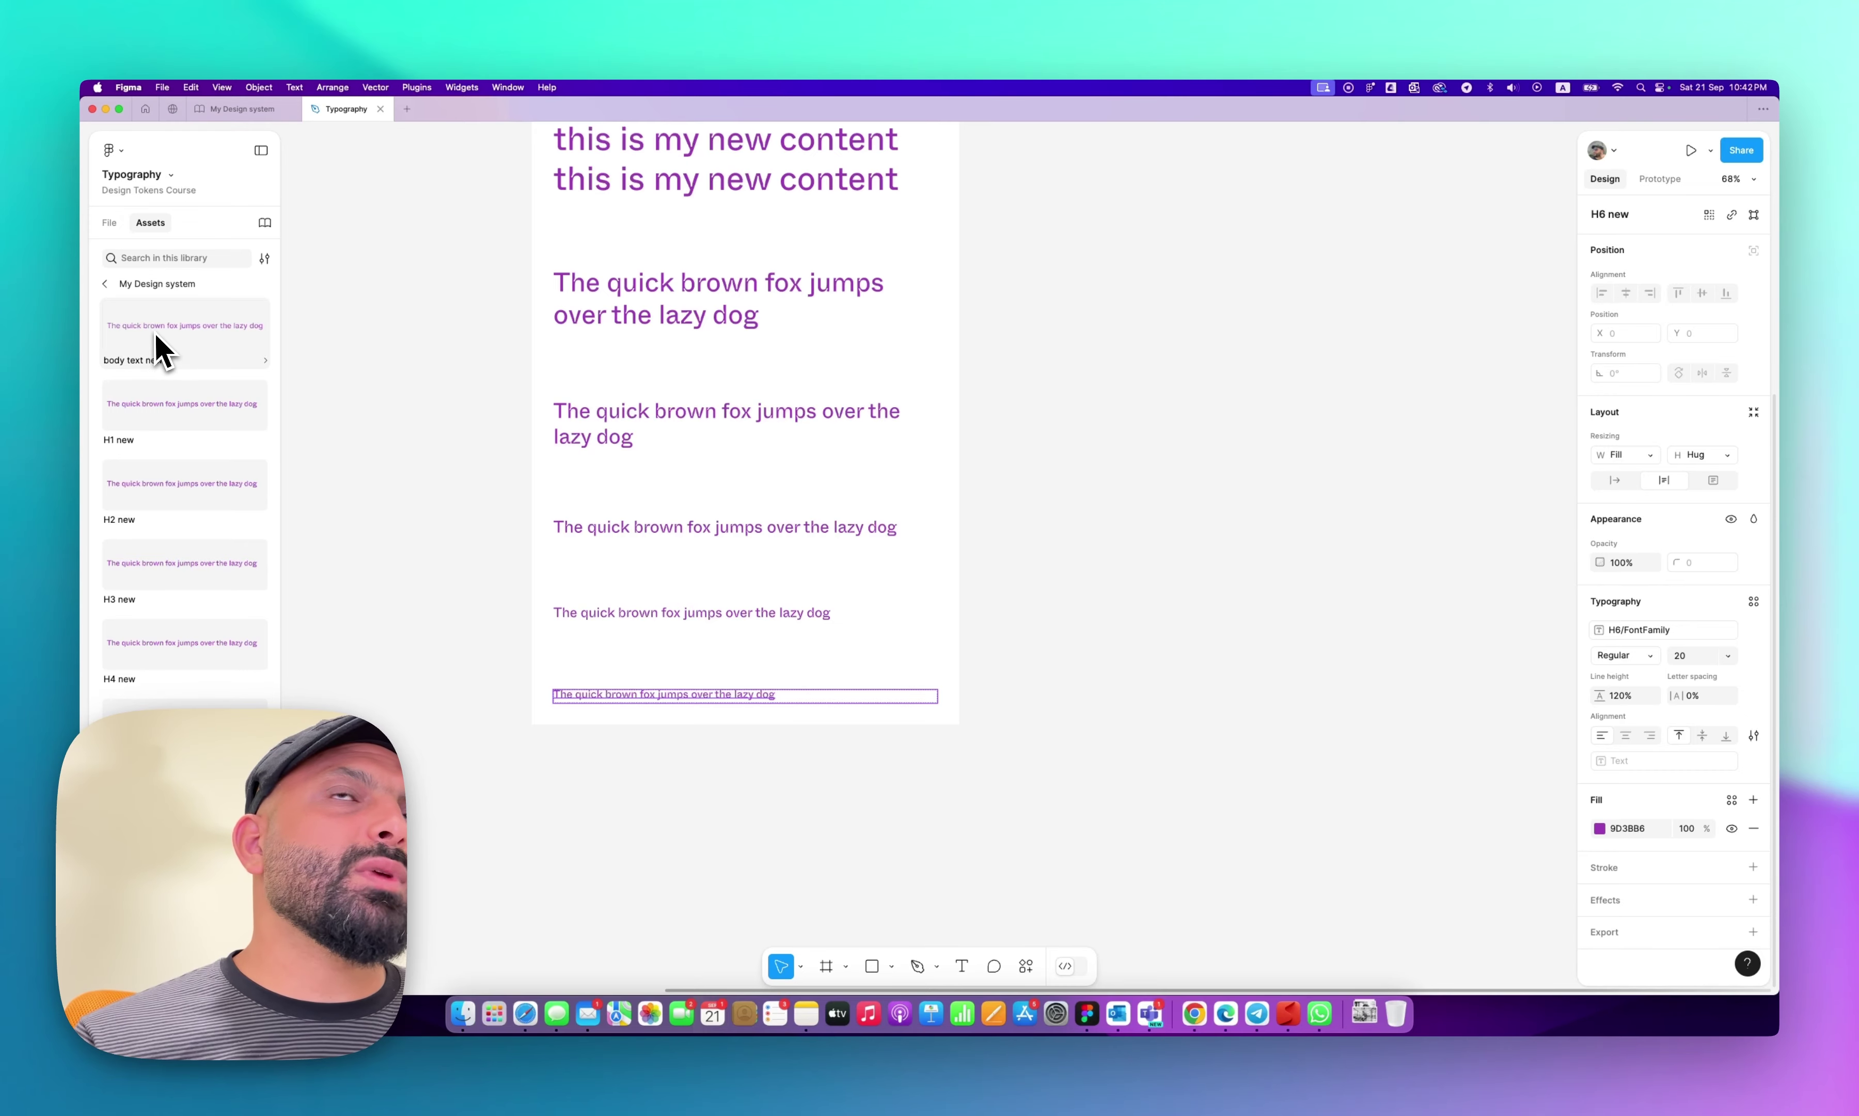
pyautogui.click(658, 610)
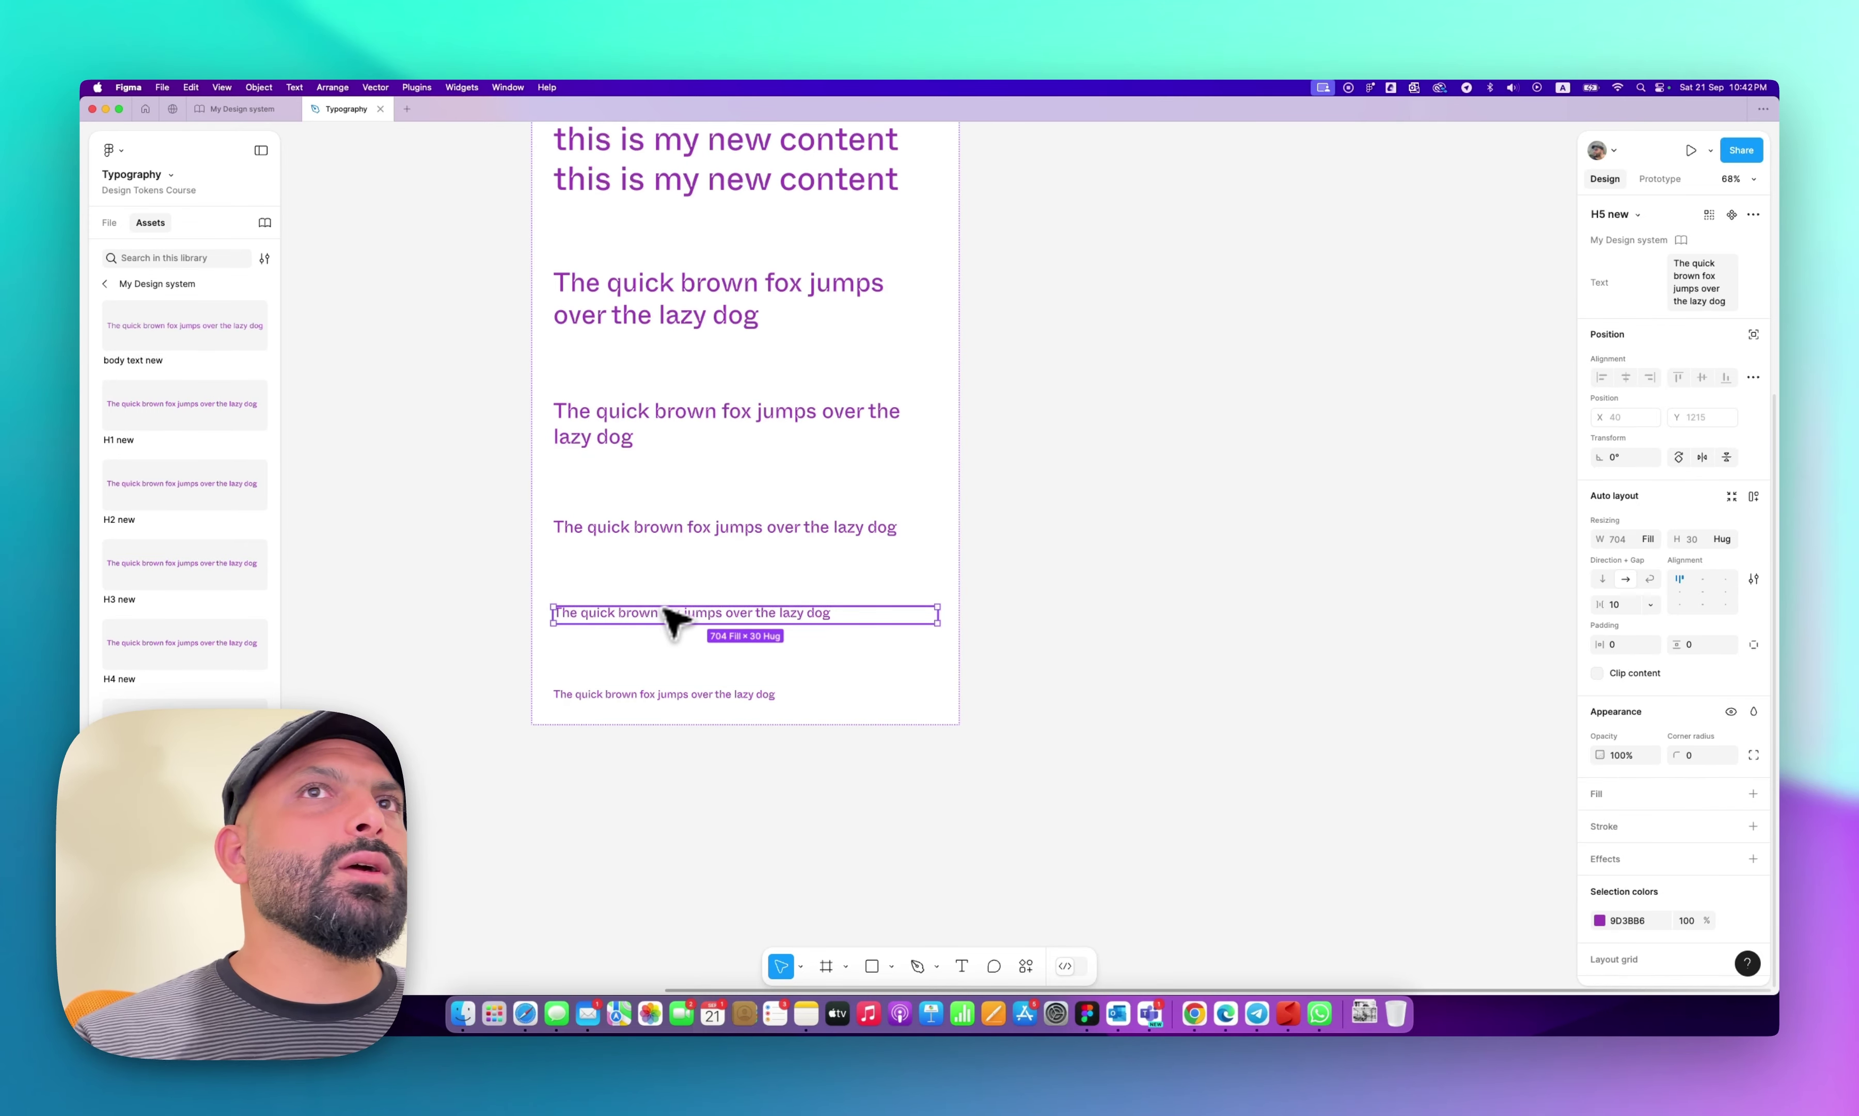
pyautogui.doubleClick(671, 615)
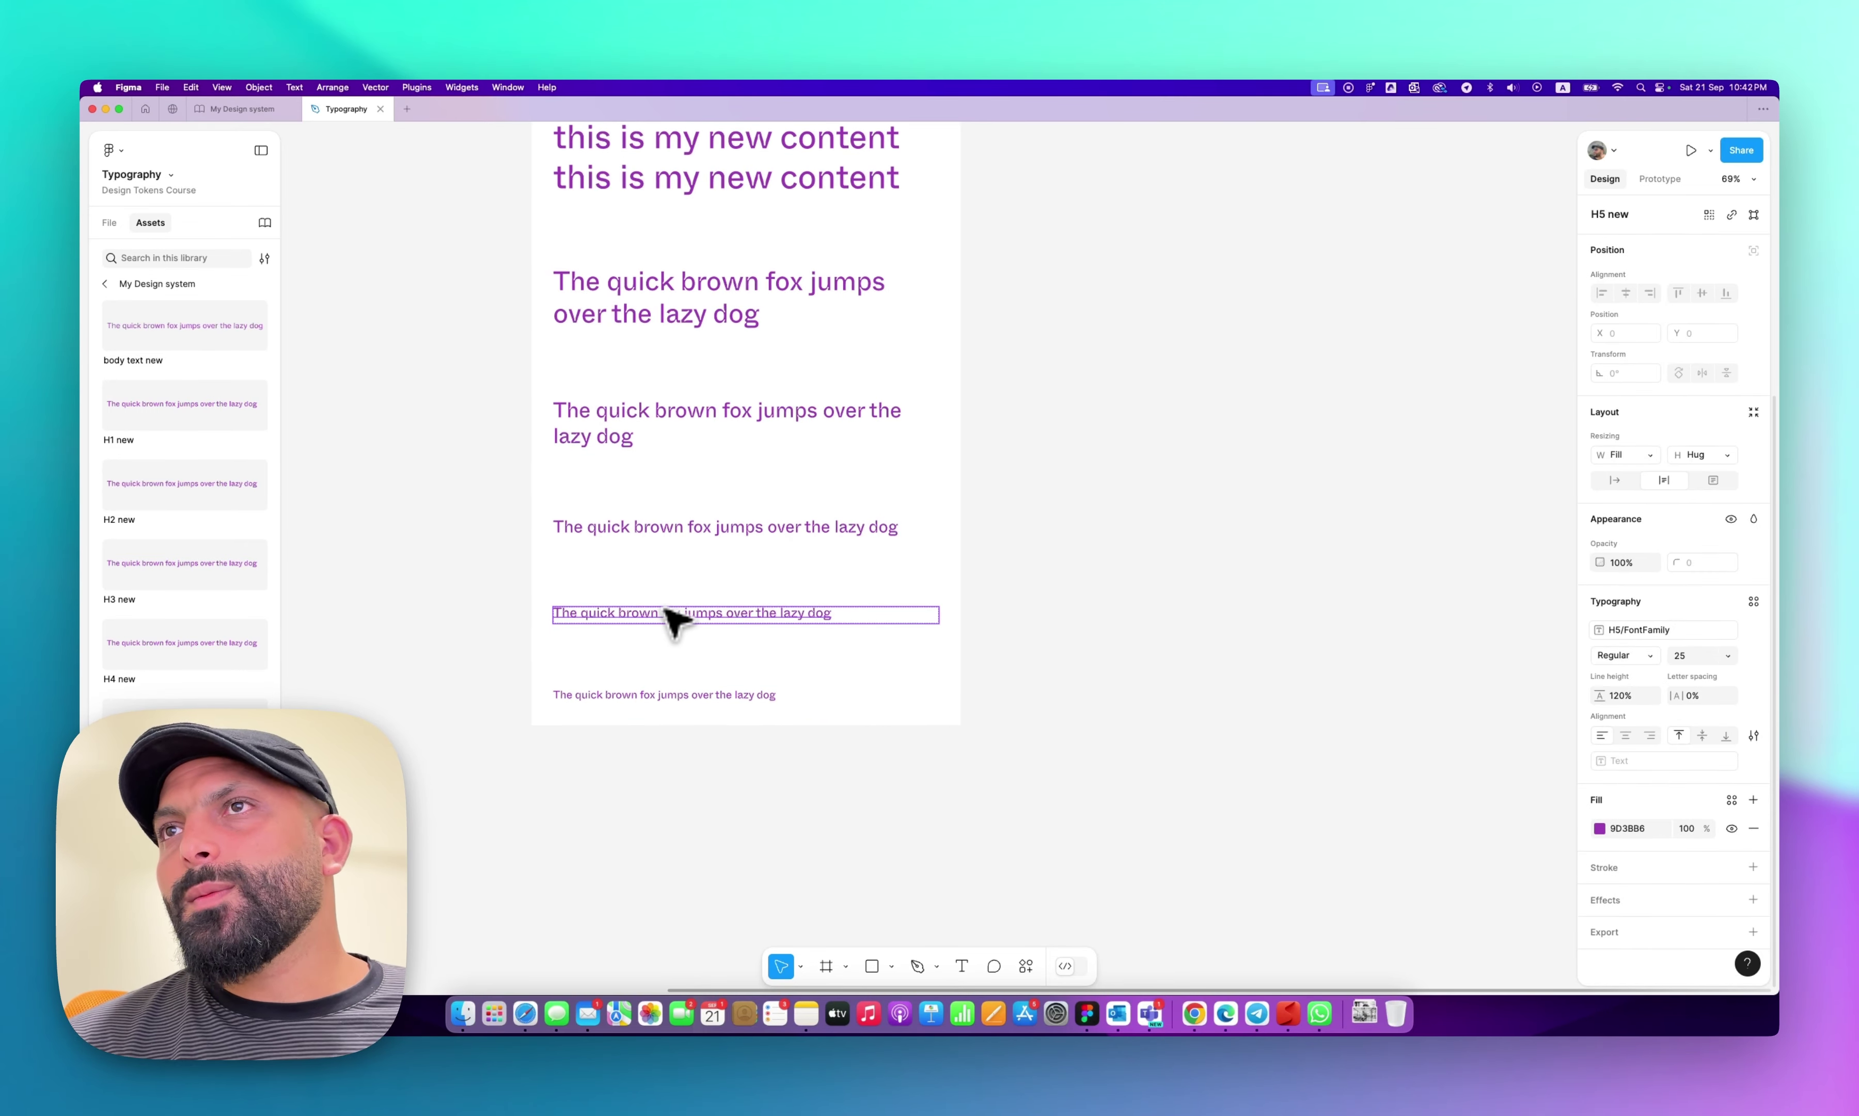
pyautogui.scroll(-5, 680, 695)
pyautogui.click(879, 468)
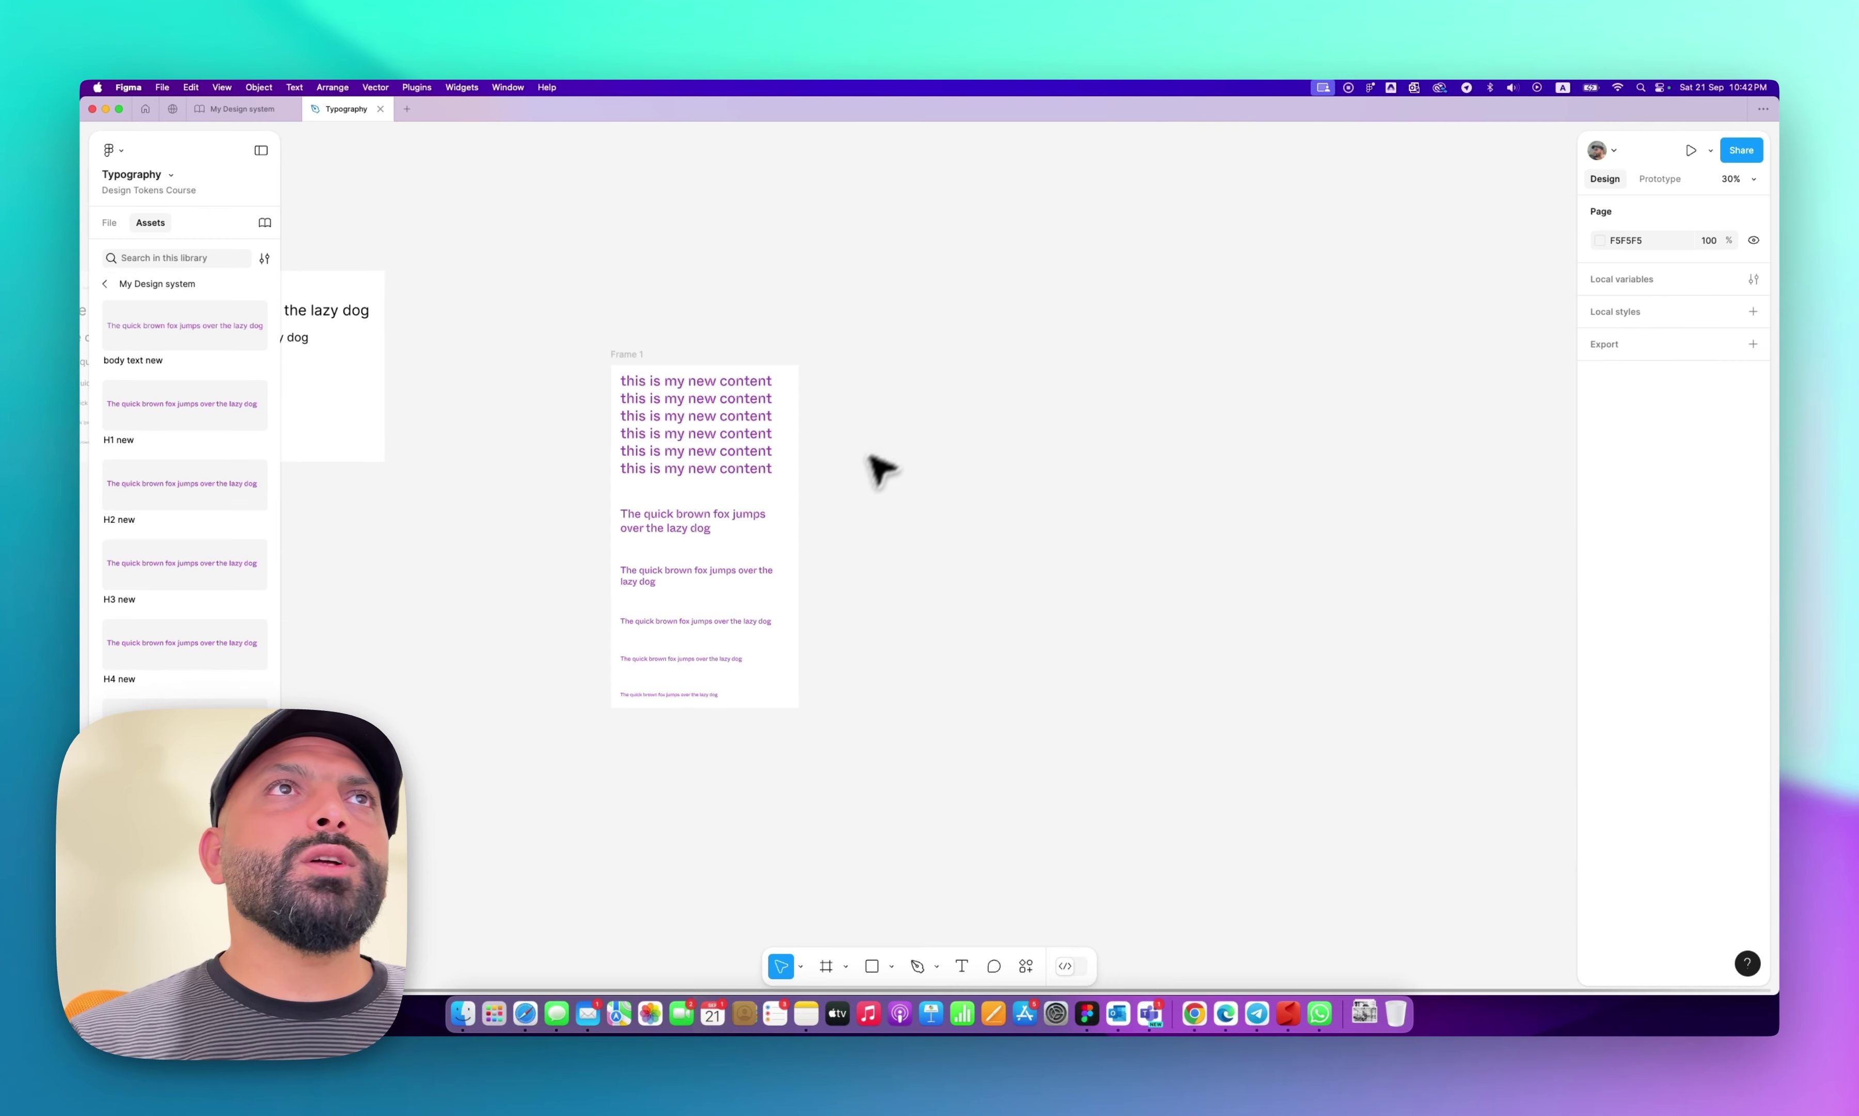
# Insert a body text new instance below the last text in Frame 1 and inspect its font family variable.
pyautogui.scroll(4, 879, 468)
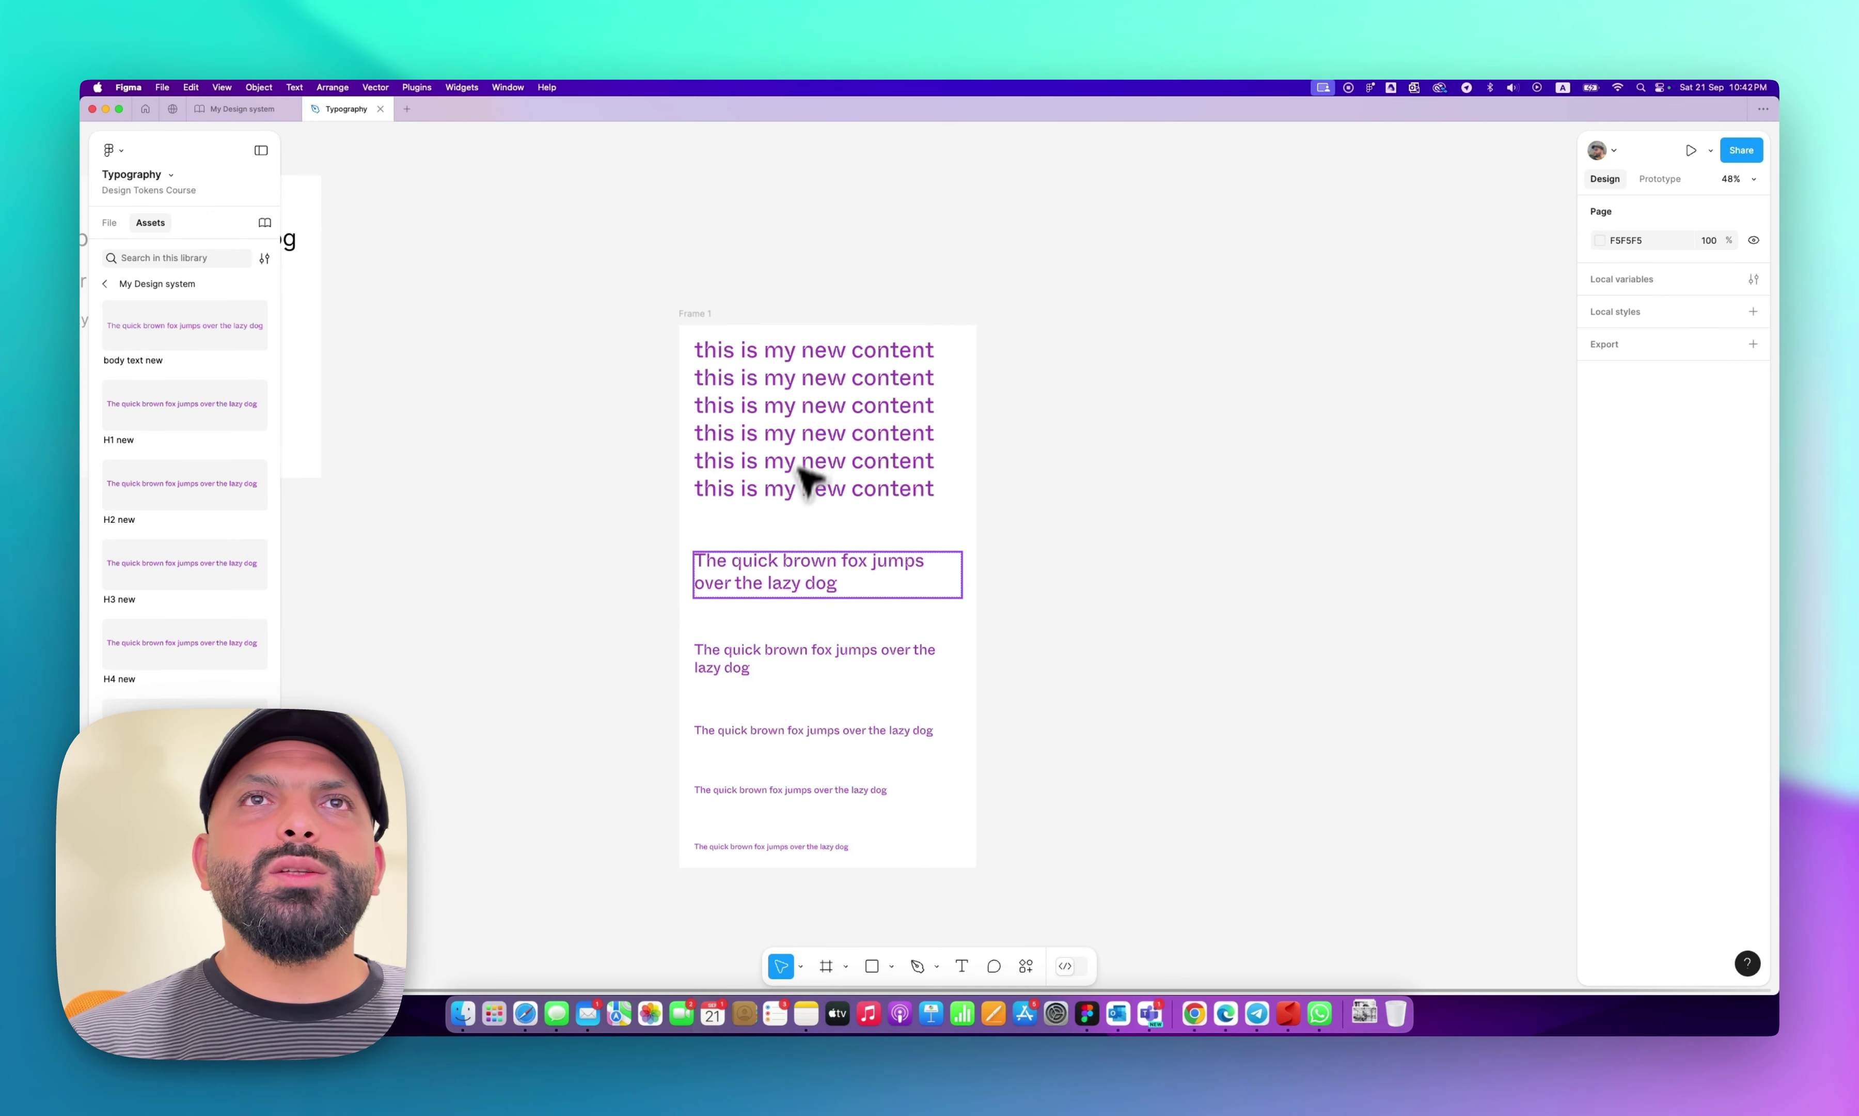
pyautogui.moveTo(185, 326); pyautogui.dragTo(863, 809)
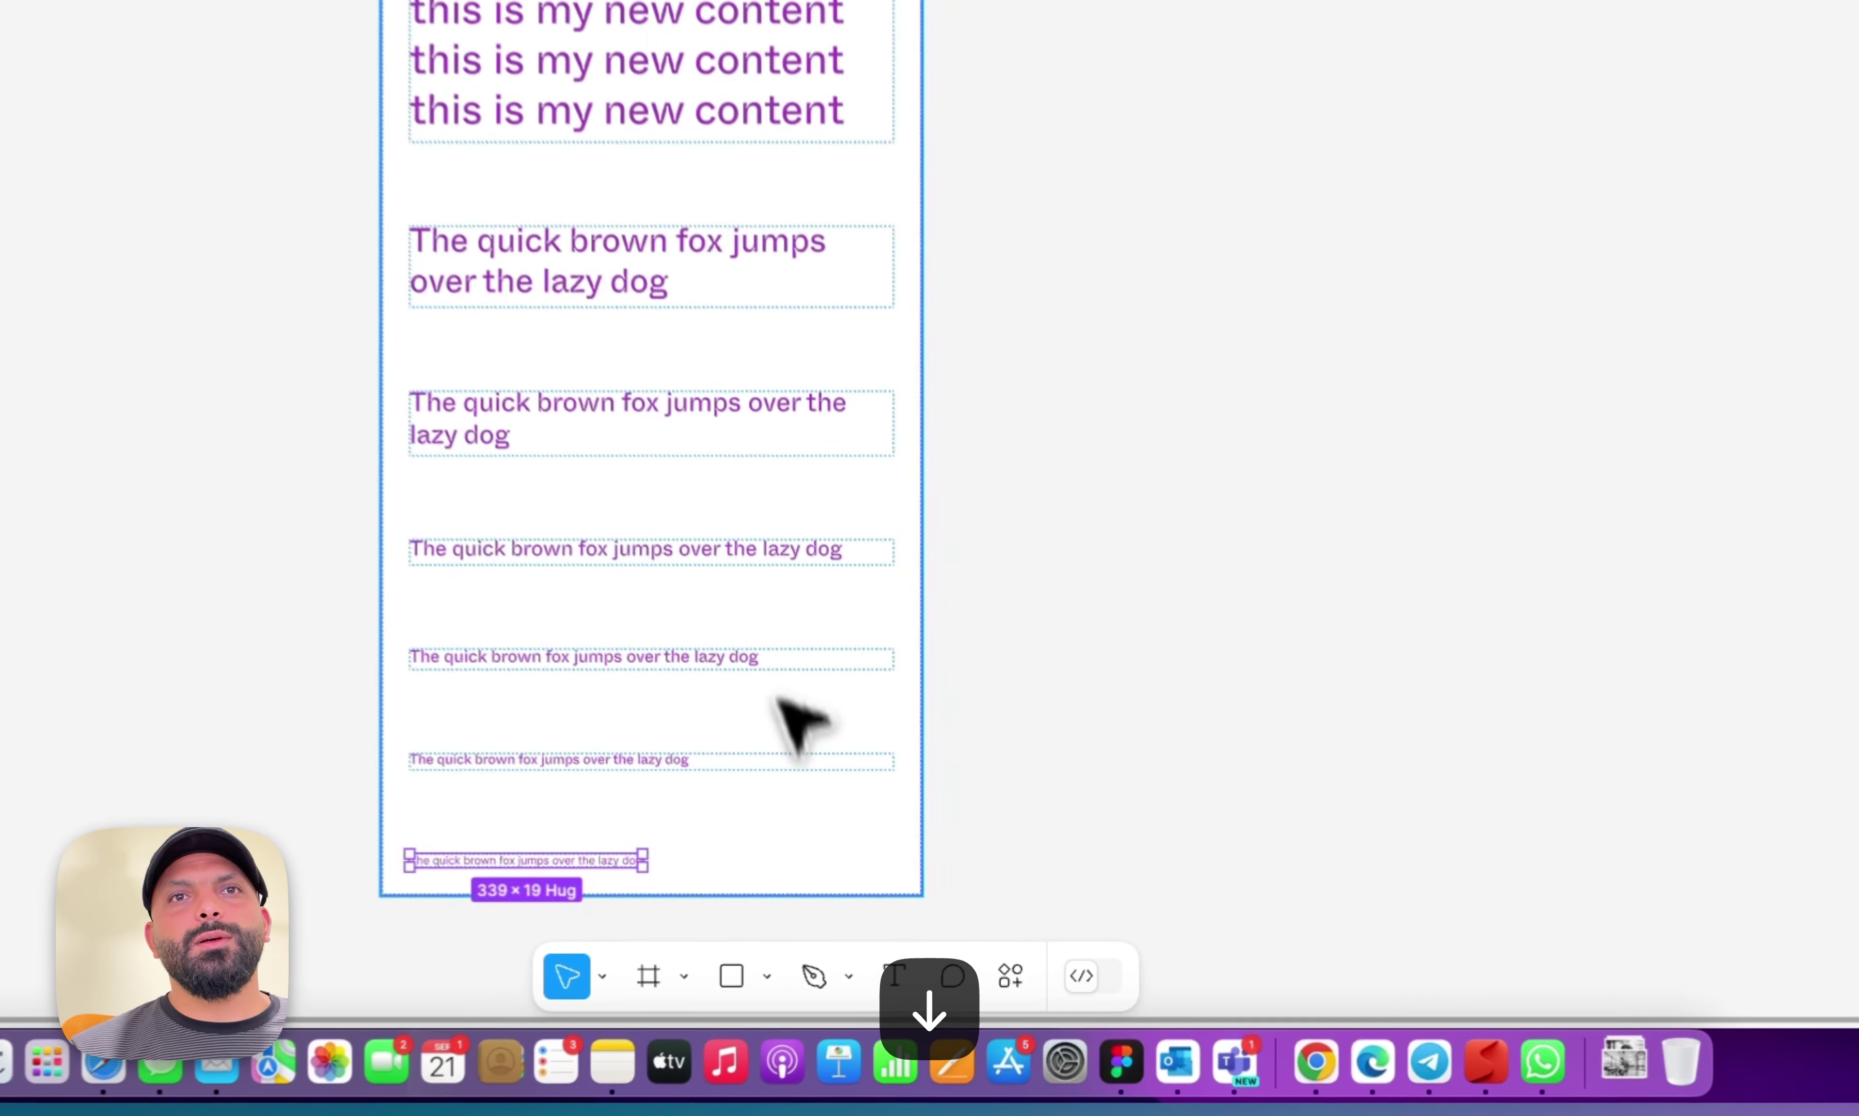
pyautogui.scroll(-4, 777, 698)
pyautogui.scroll(10, 612, 615)
pyautogui.doubleClick(628, 366)
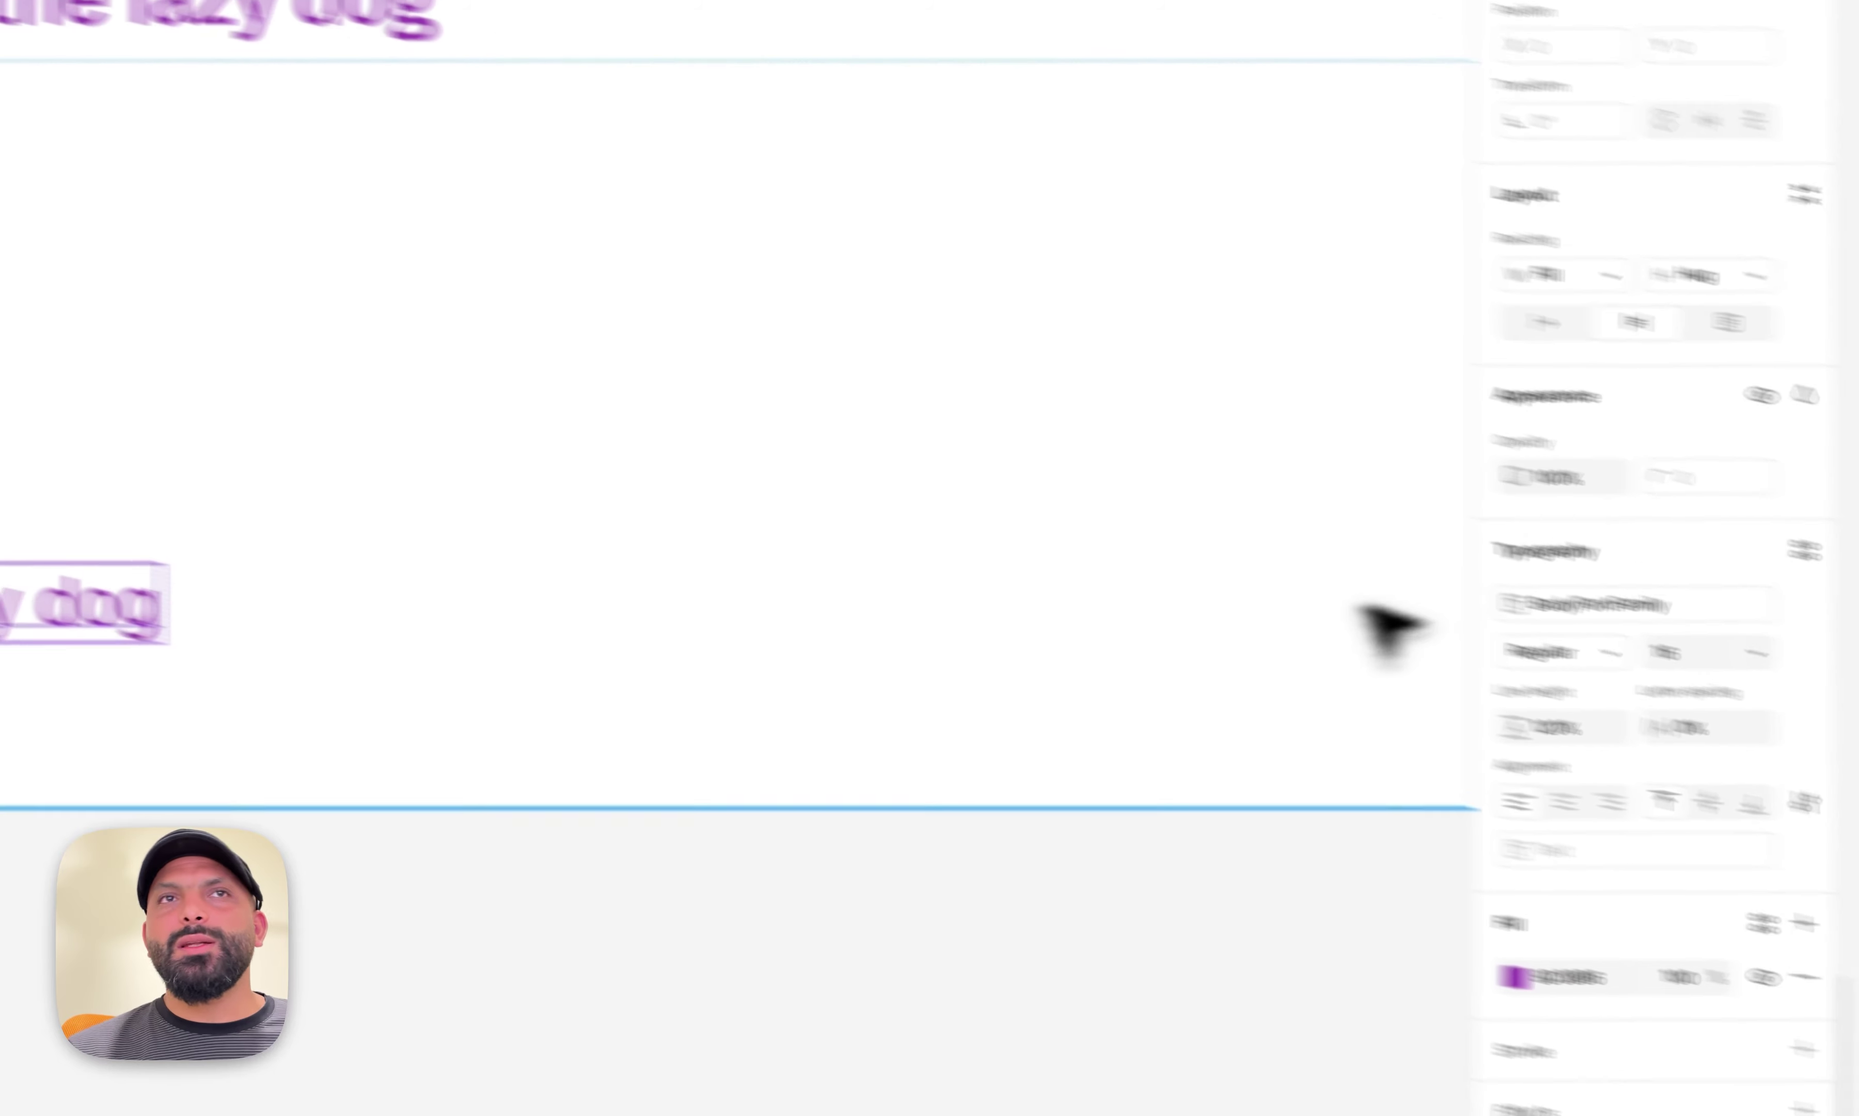
pyautogui.click(283, 1087)
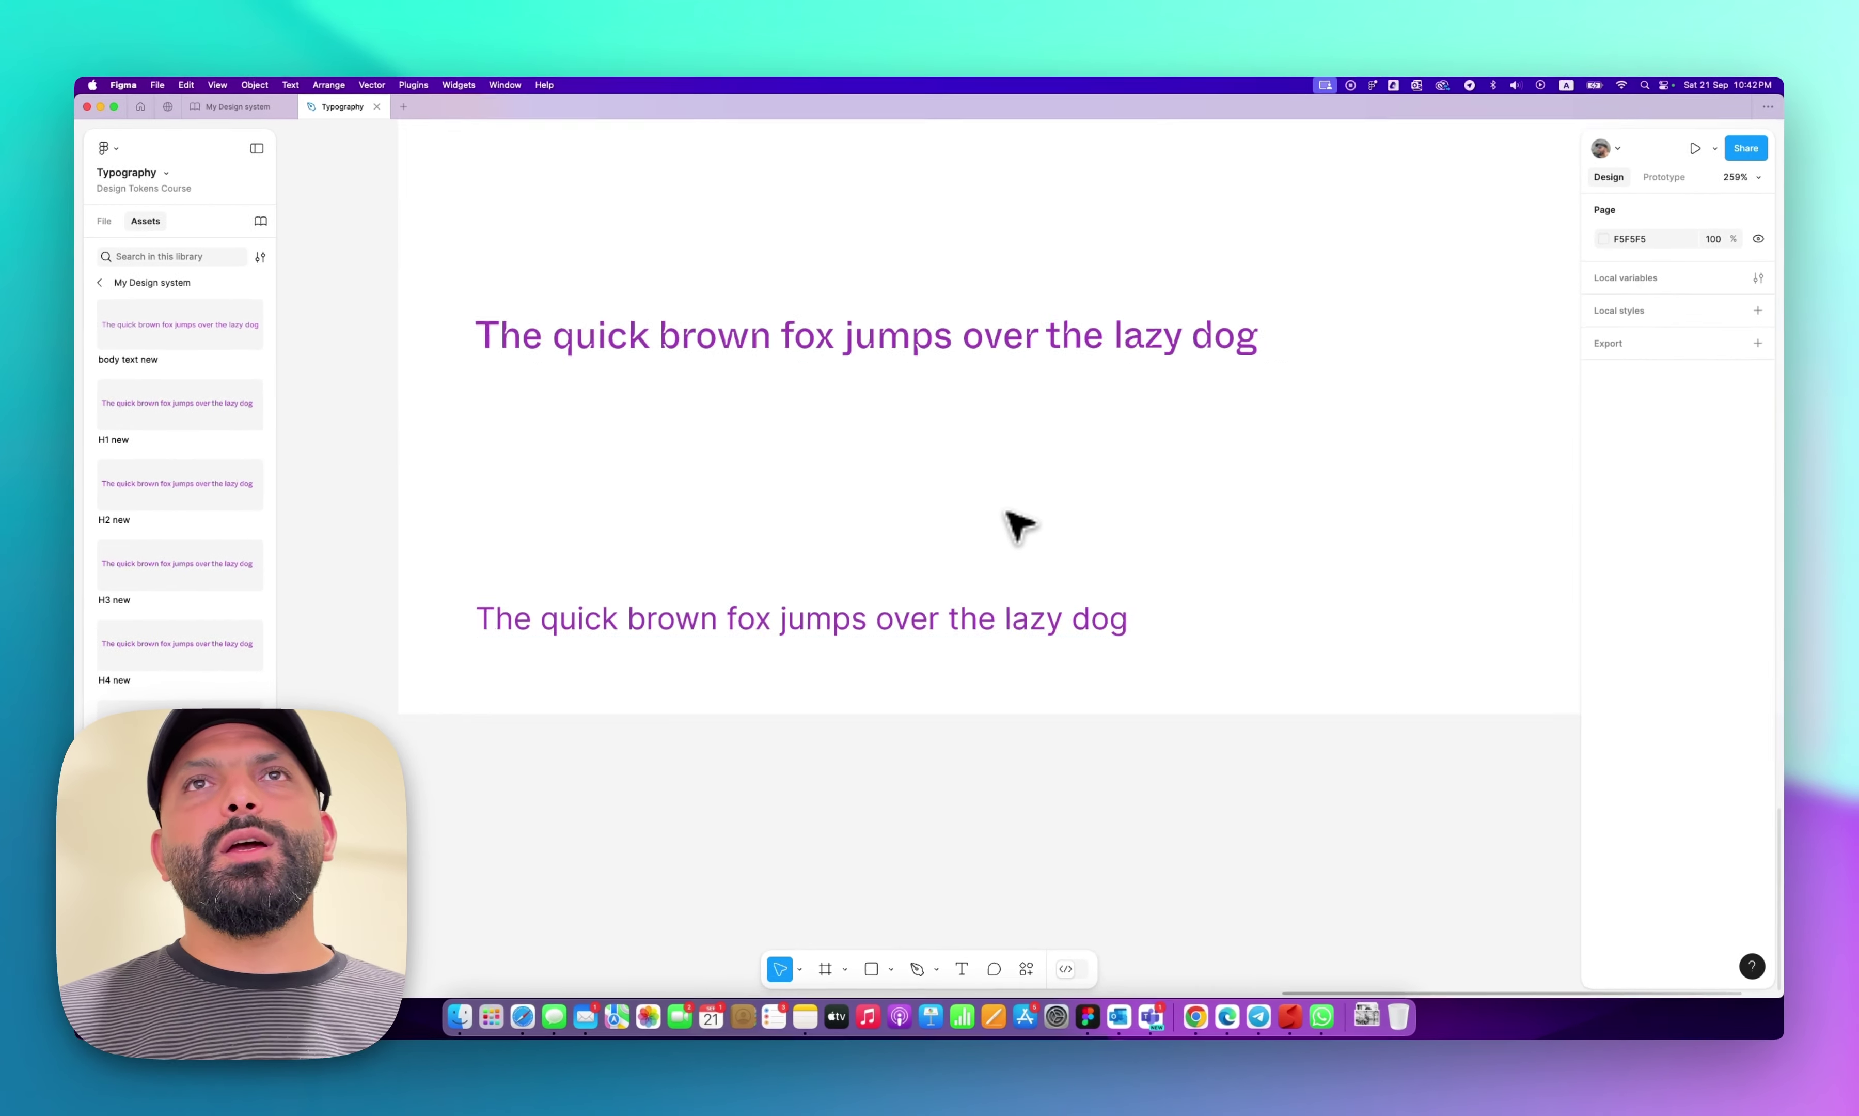
pyautogui.scroll(-10, 1006, 512)
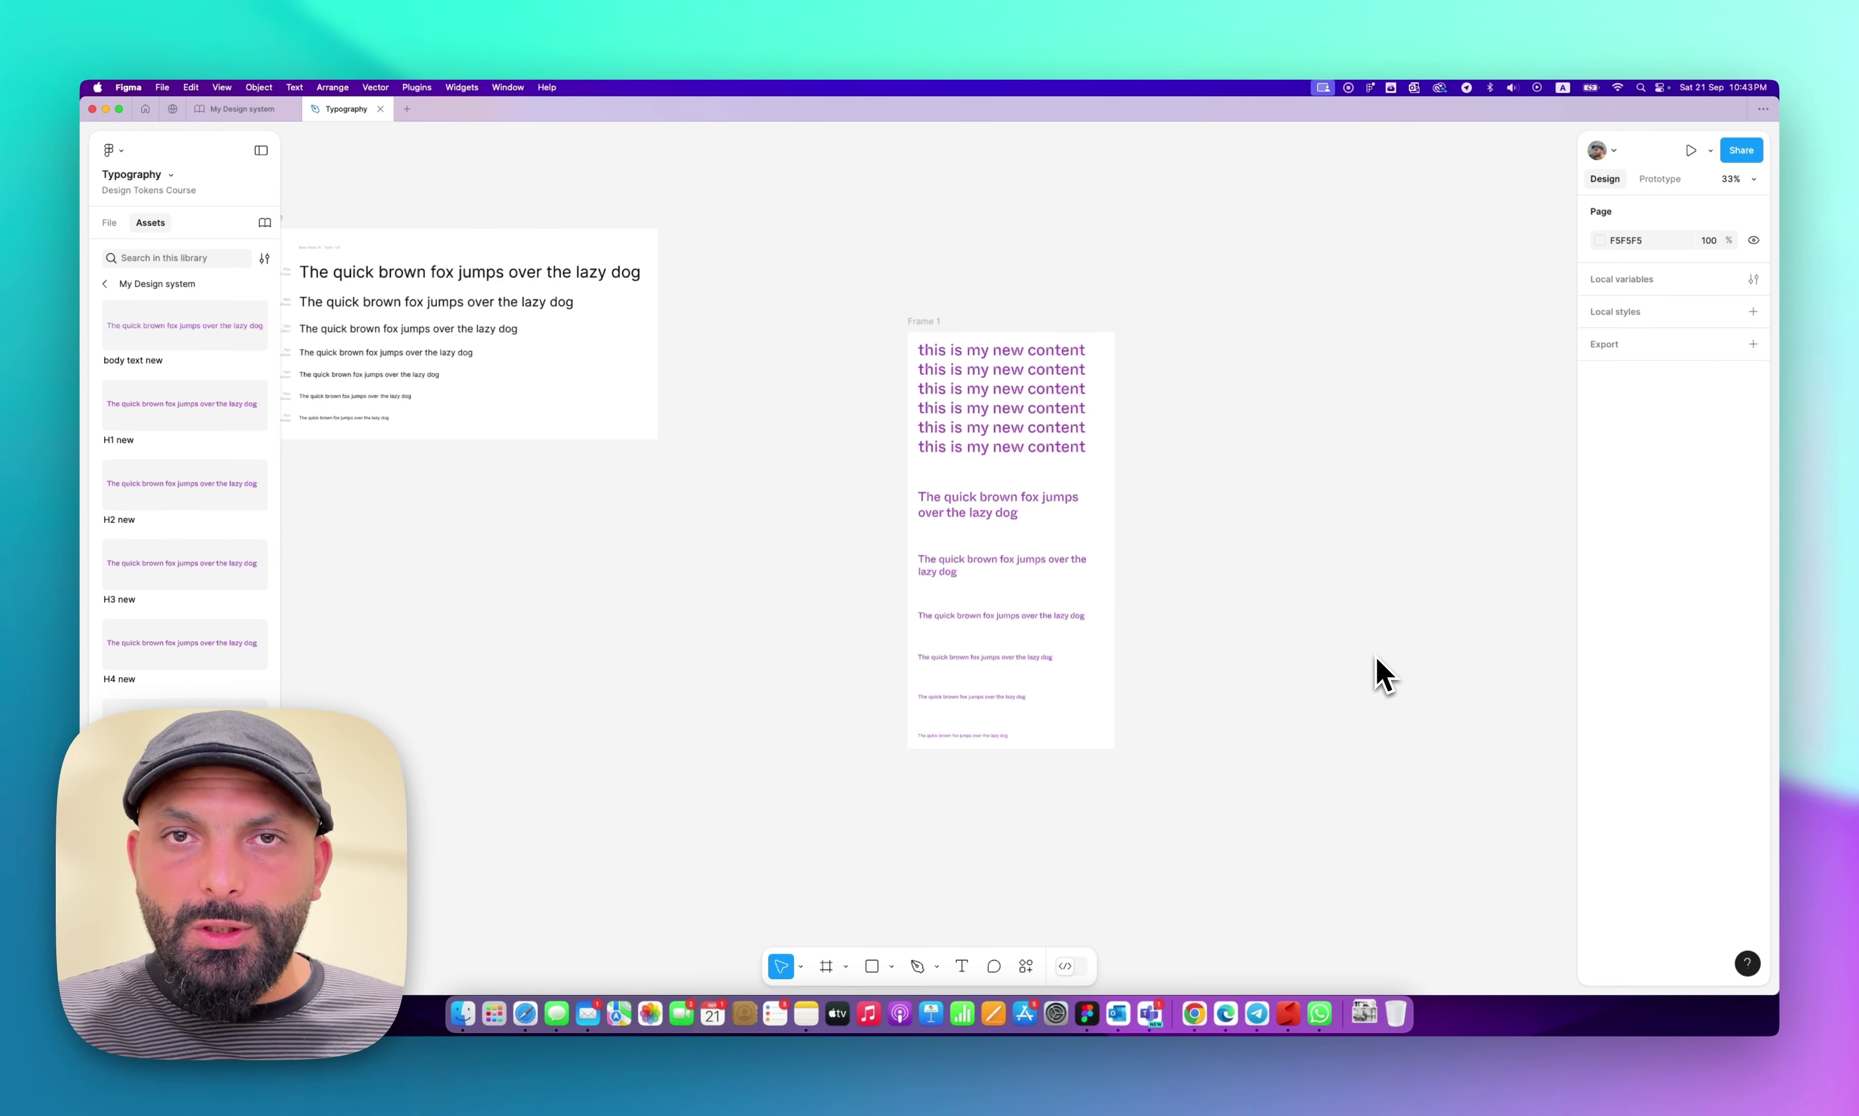
pyautogui.scroll(2, 1375, 658)
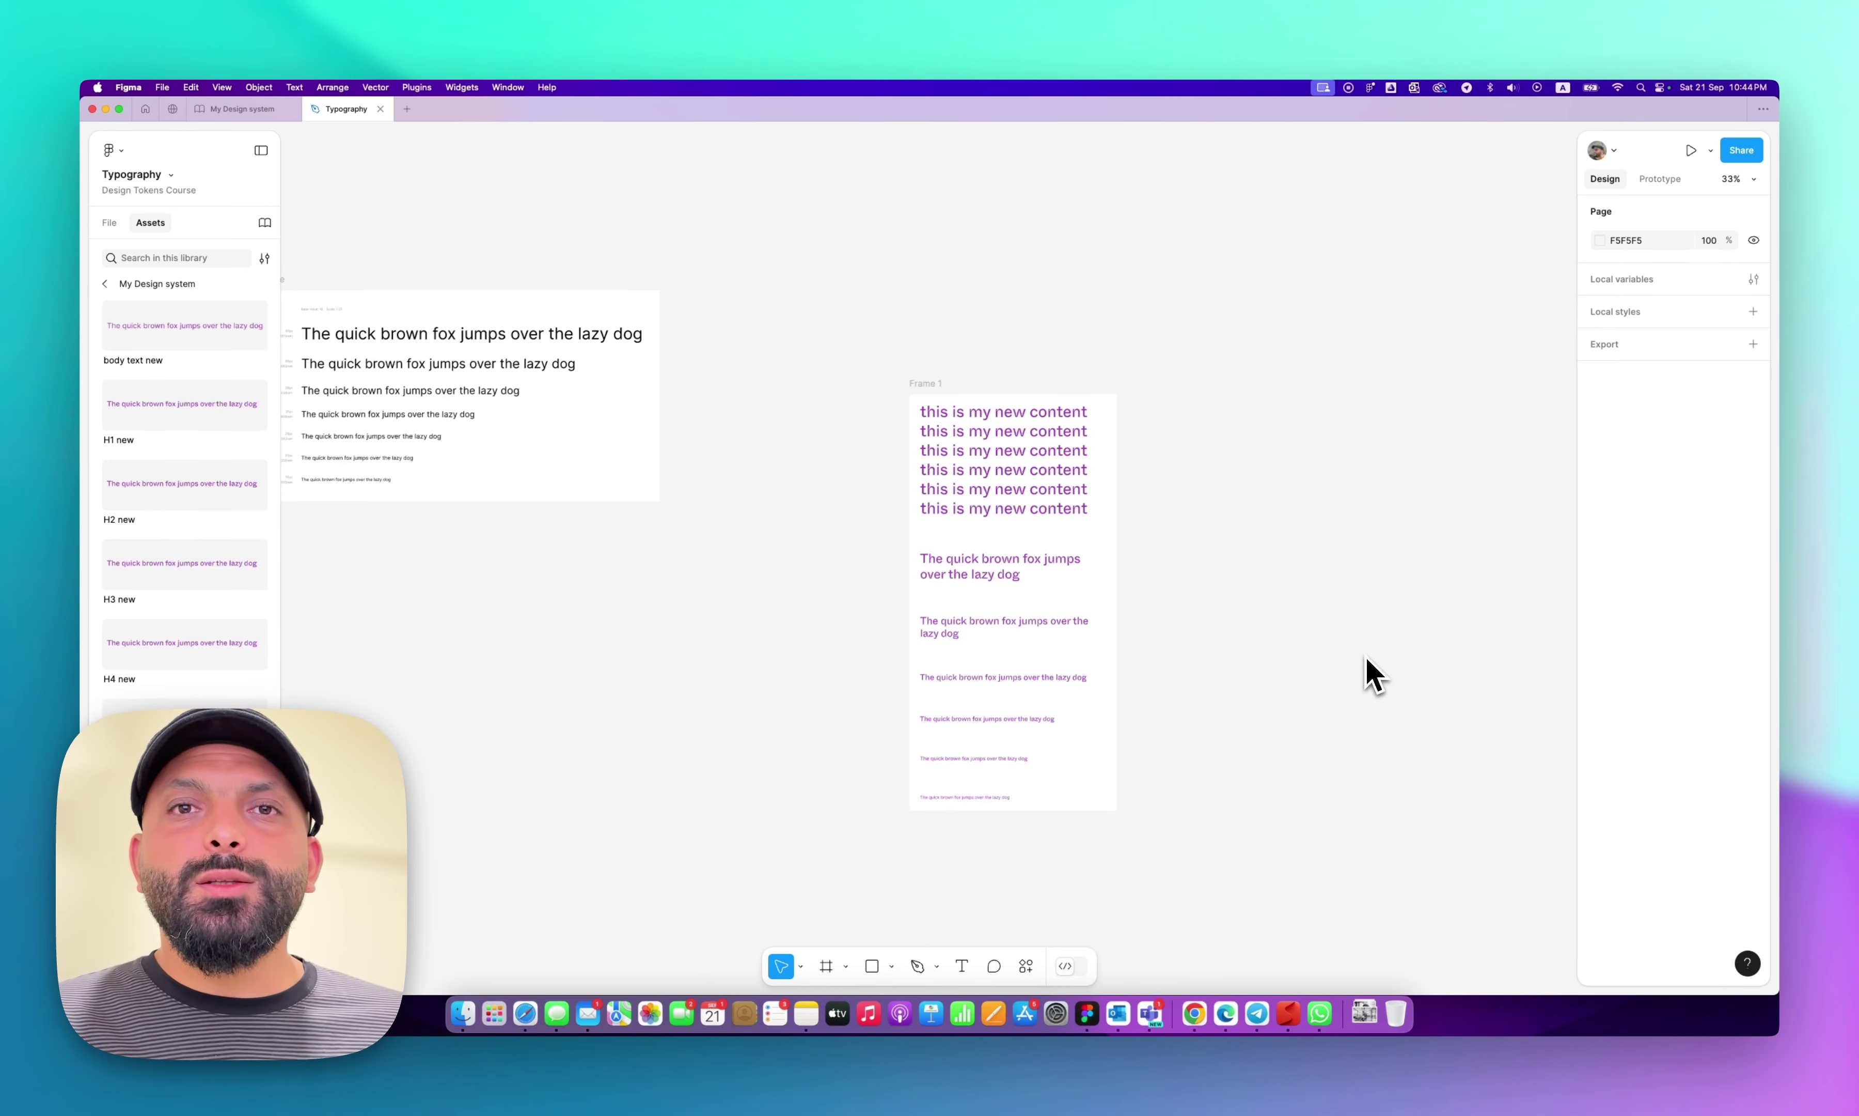
# Switch to Chrome, open the Design Tokens From Basic to Mastery course from the courses page, and review what it includes.
pyautogui.press('super+Tab')
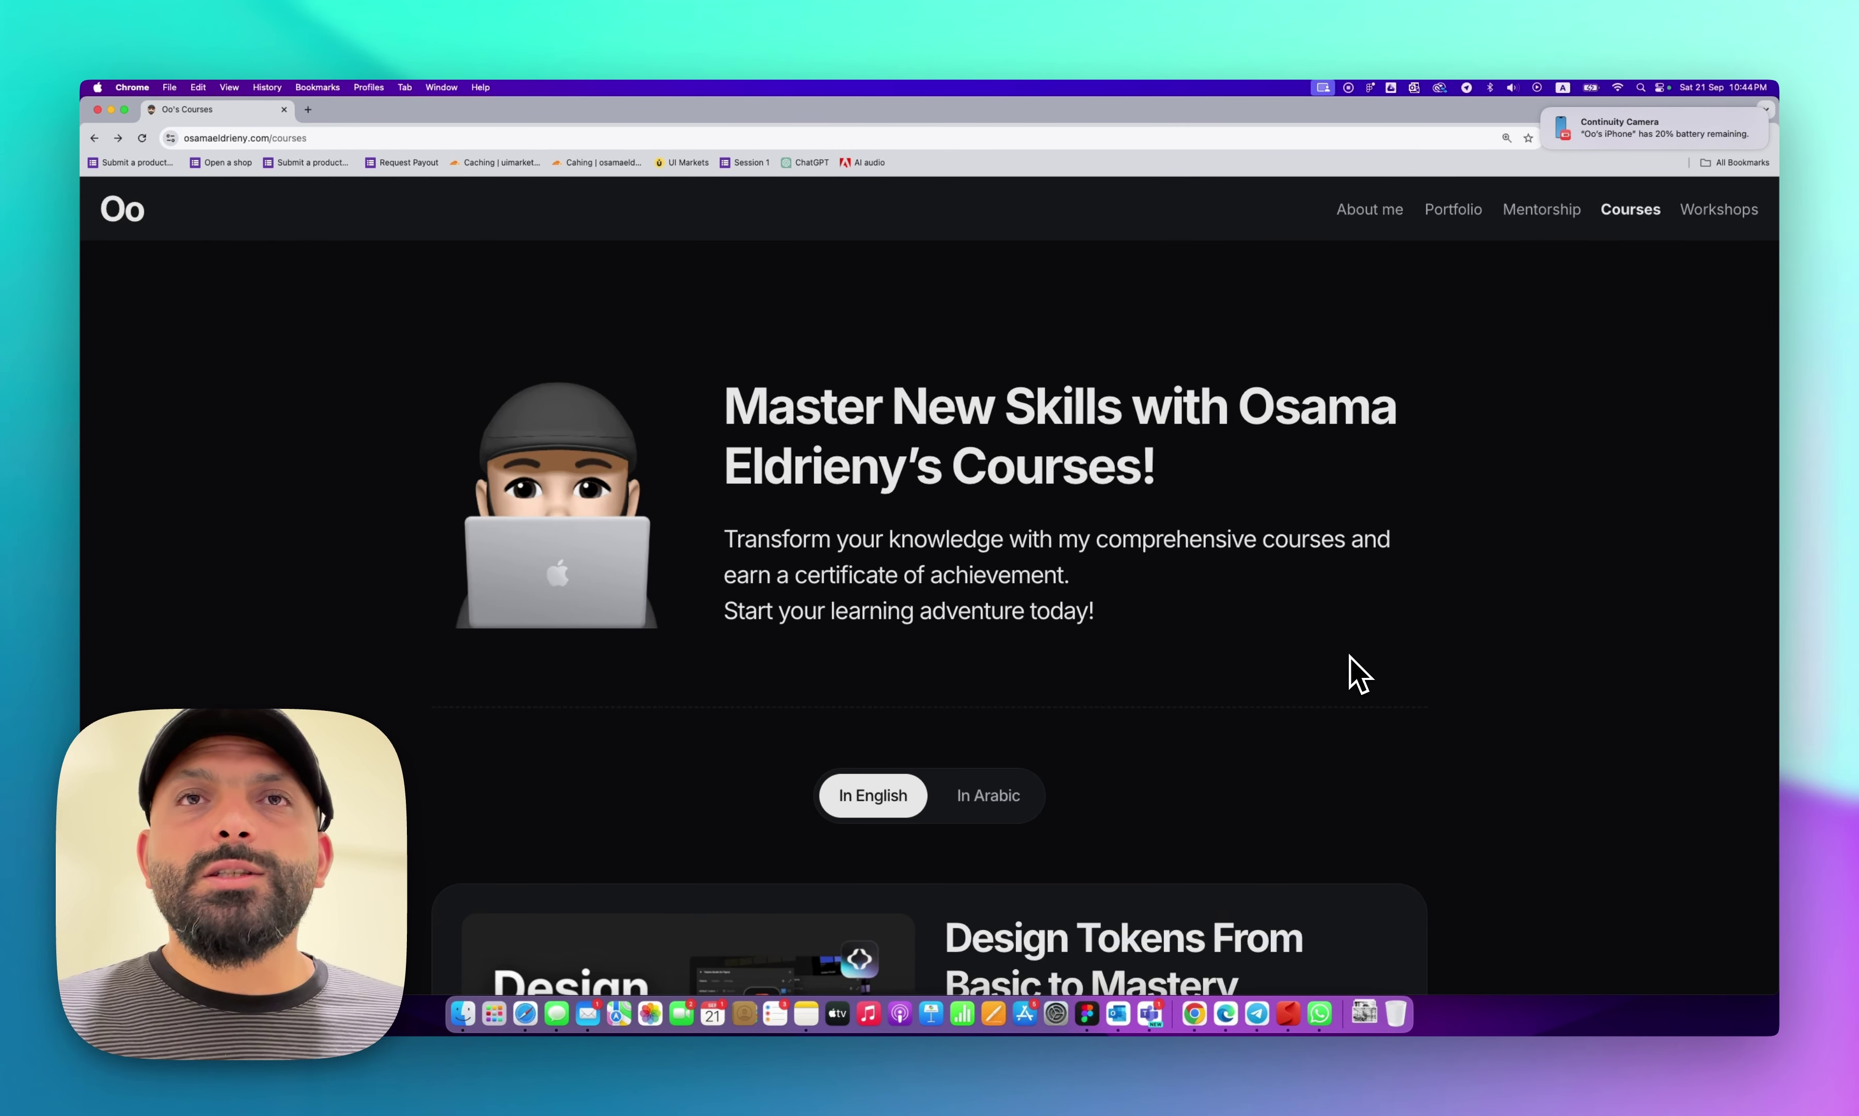
pyautogui.scroll(-5, 1350, 657)
pyautogui.scroll(-3, 1351, 675)
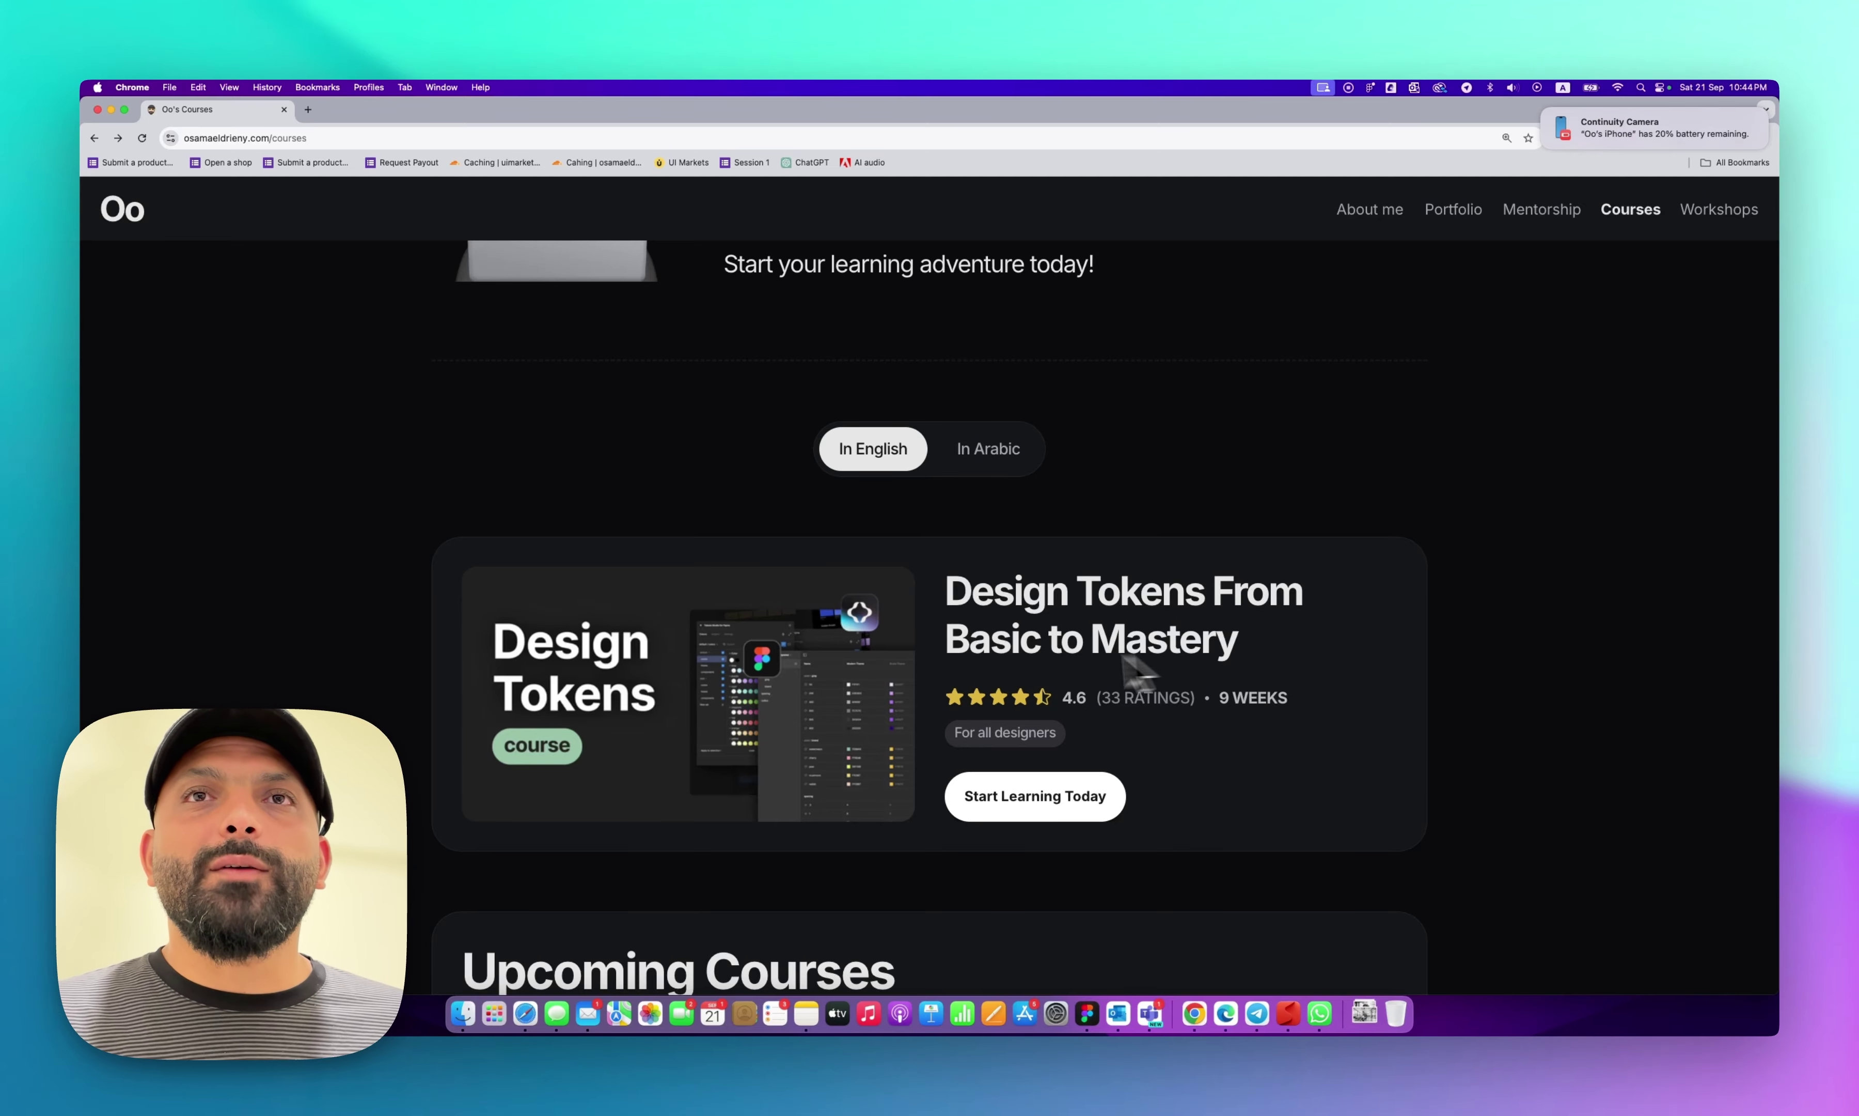
pyautogui.click(1000, 792)
pyautogui.scroll(-2, 981, 800)
pyautogui.scroll(-4, 936, 774)
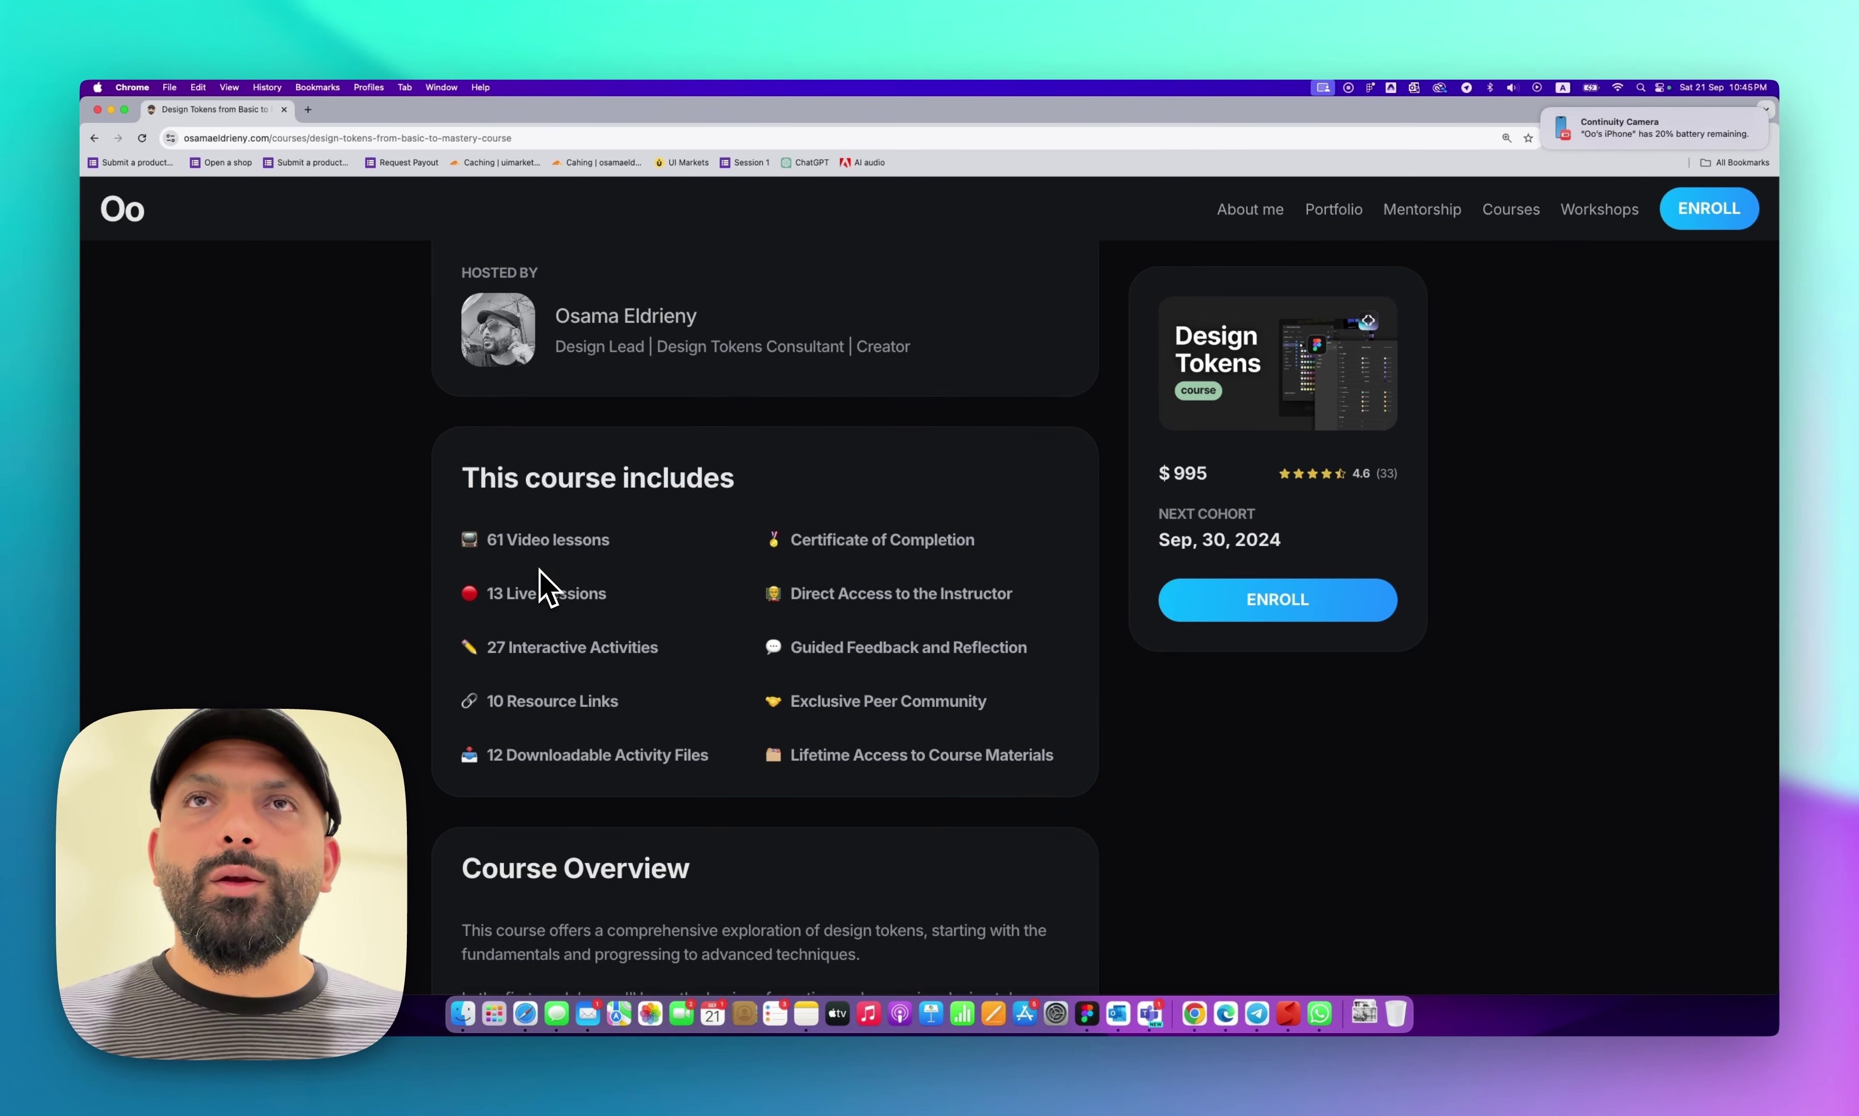
# Expand Week 1 in the course curriculum and look through its lessons, live session and resources.
pyautogui.scroll(-10, 540, 585)
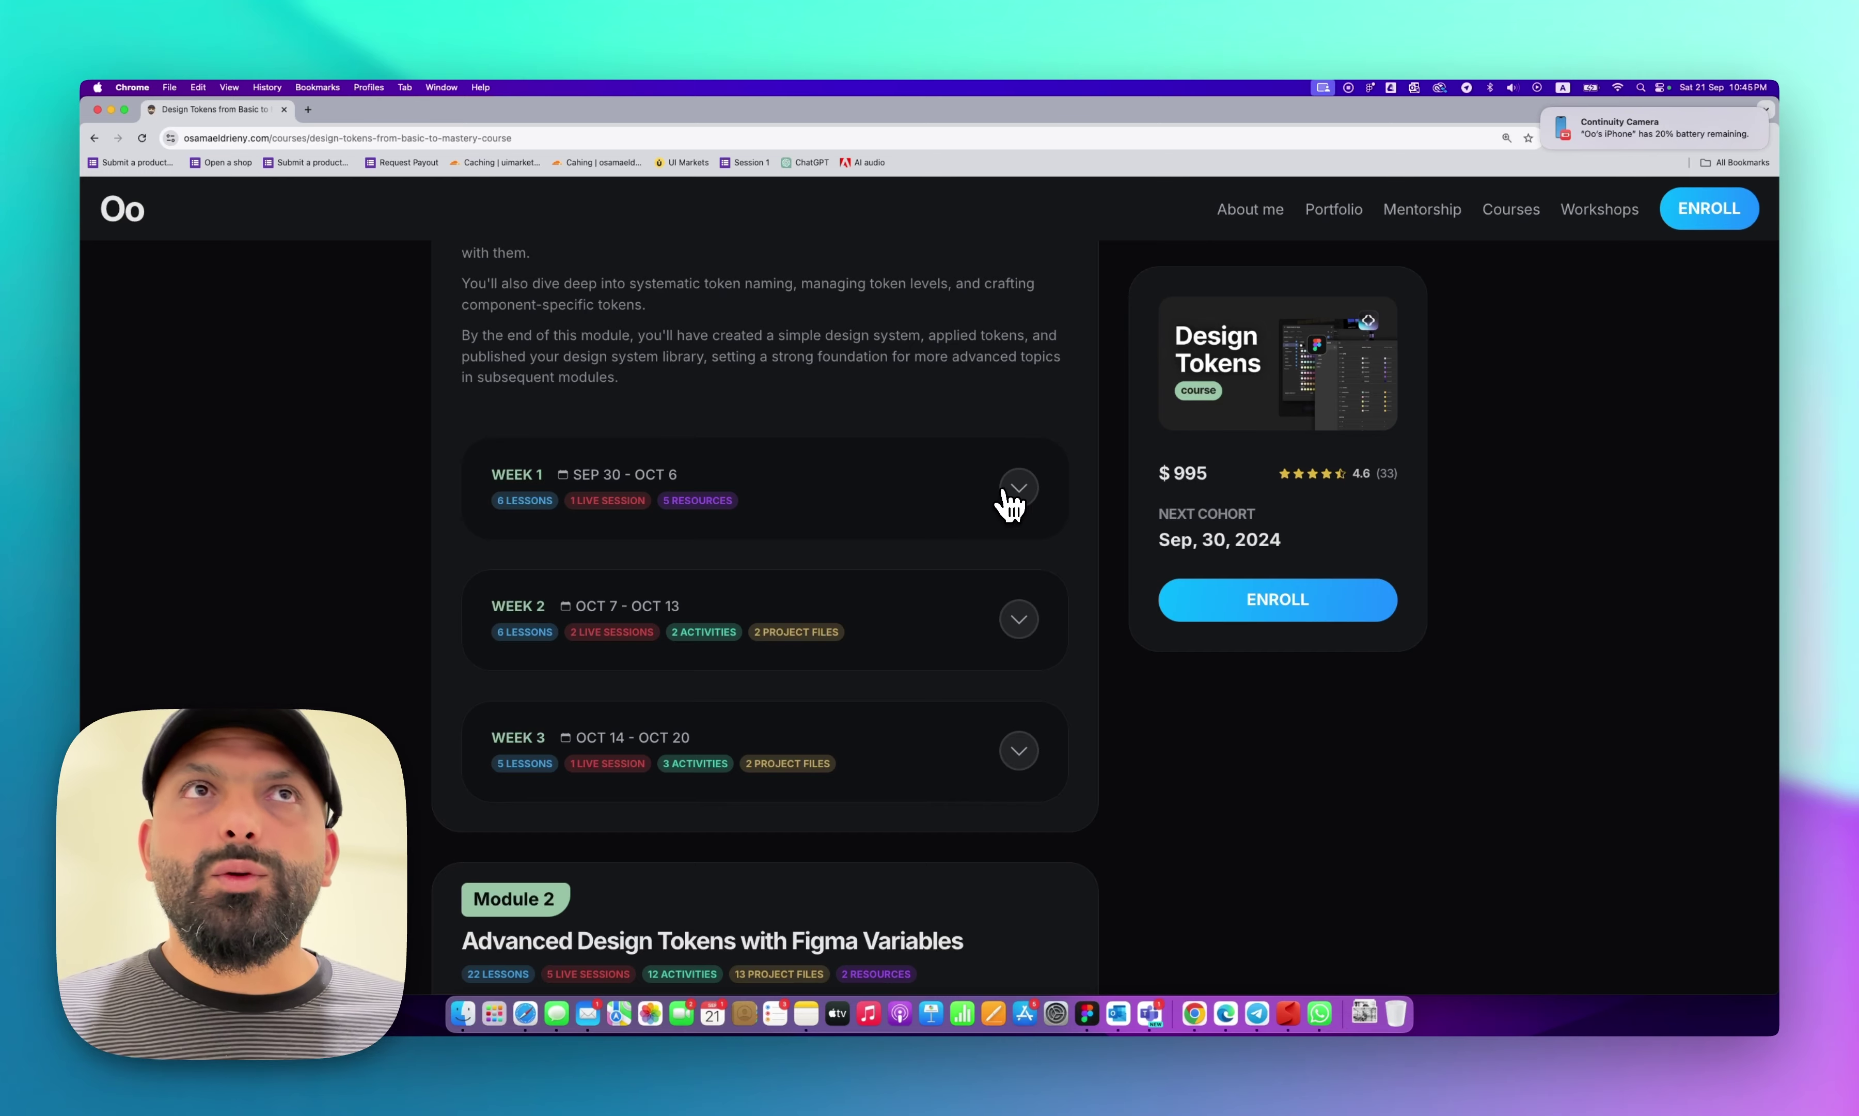
pyautogui.click(1018, 488)
pyautogui.scroll(-2, 1015, 504)
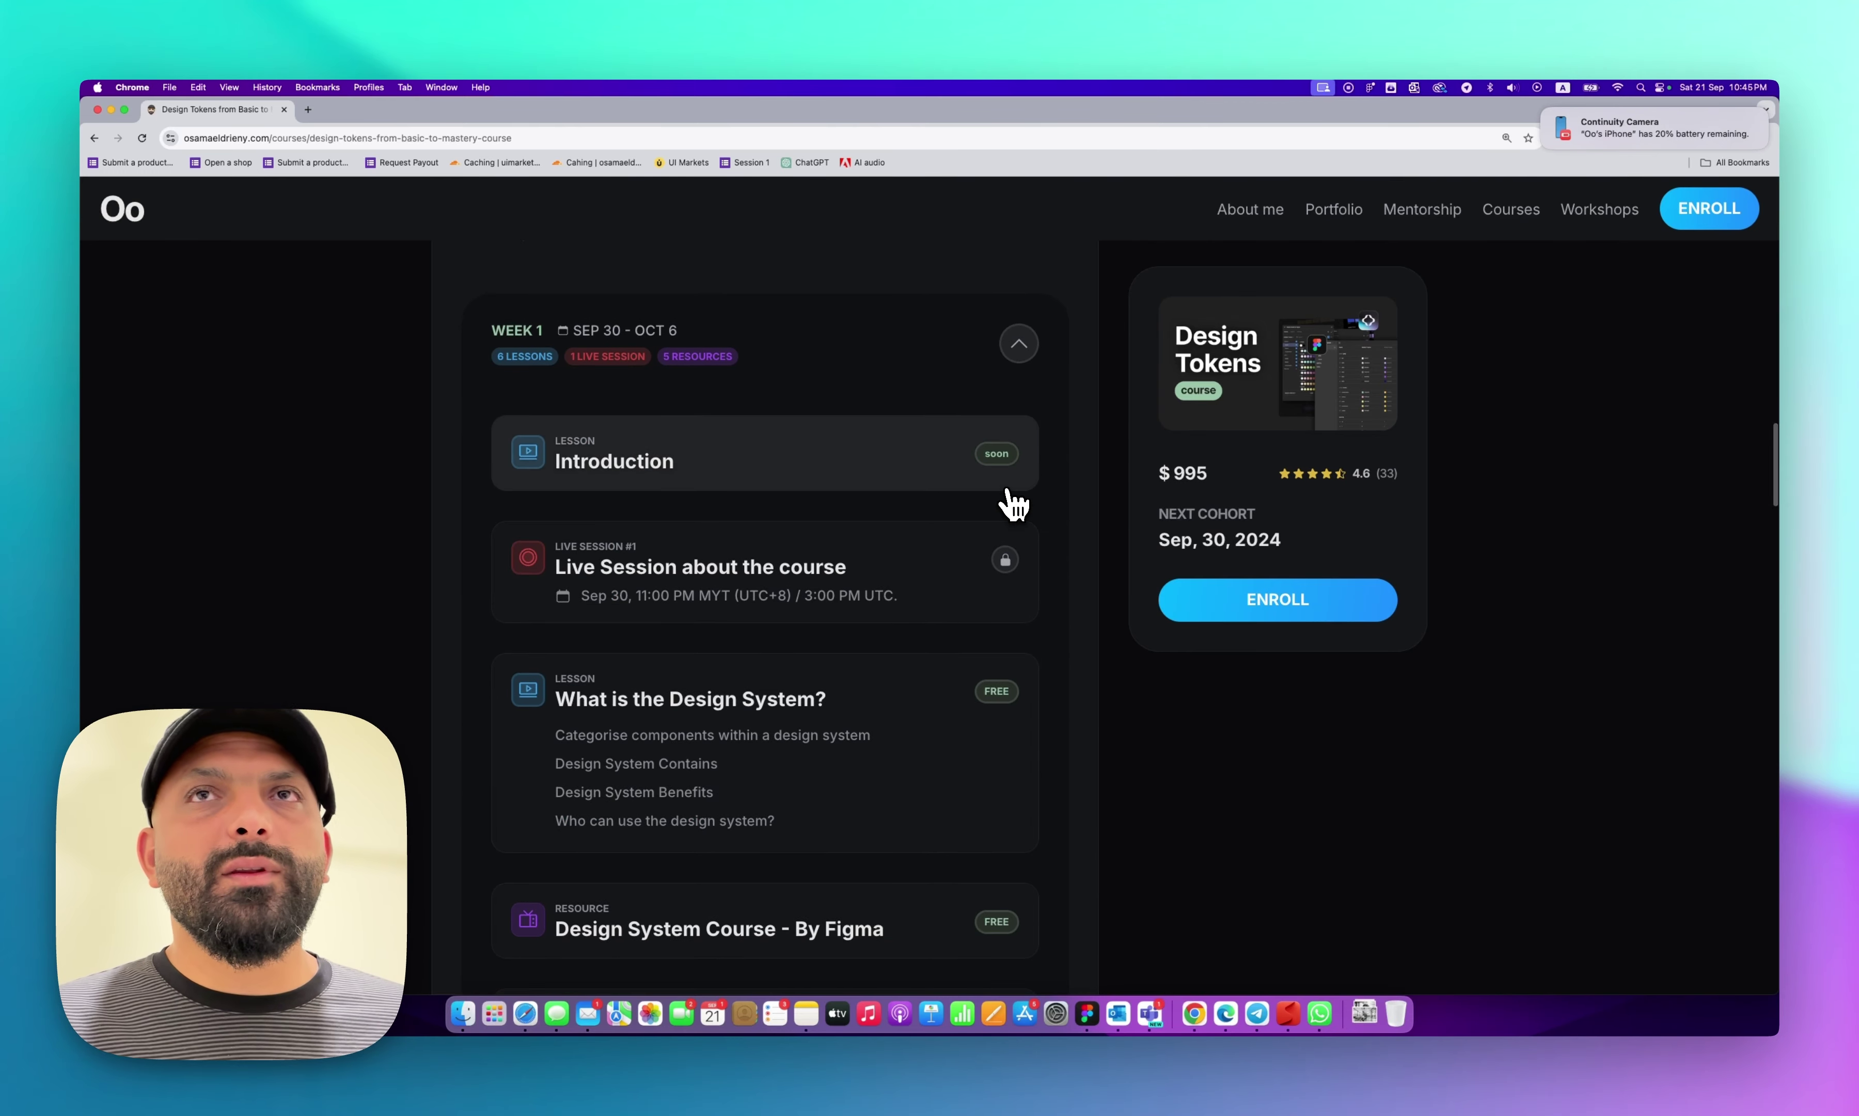
pyautogui.scroll(-2, 936, 574)
pyautogui.scroll(-1, 913, 633)
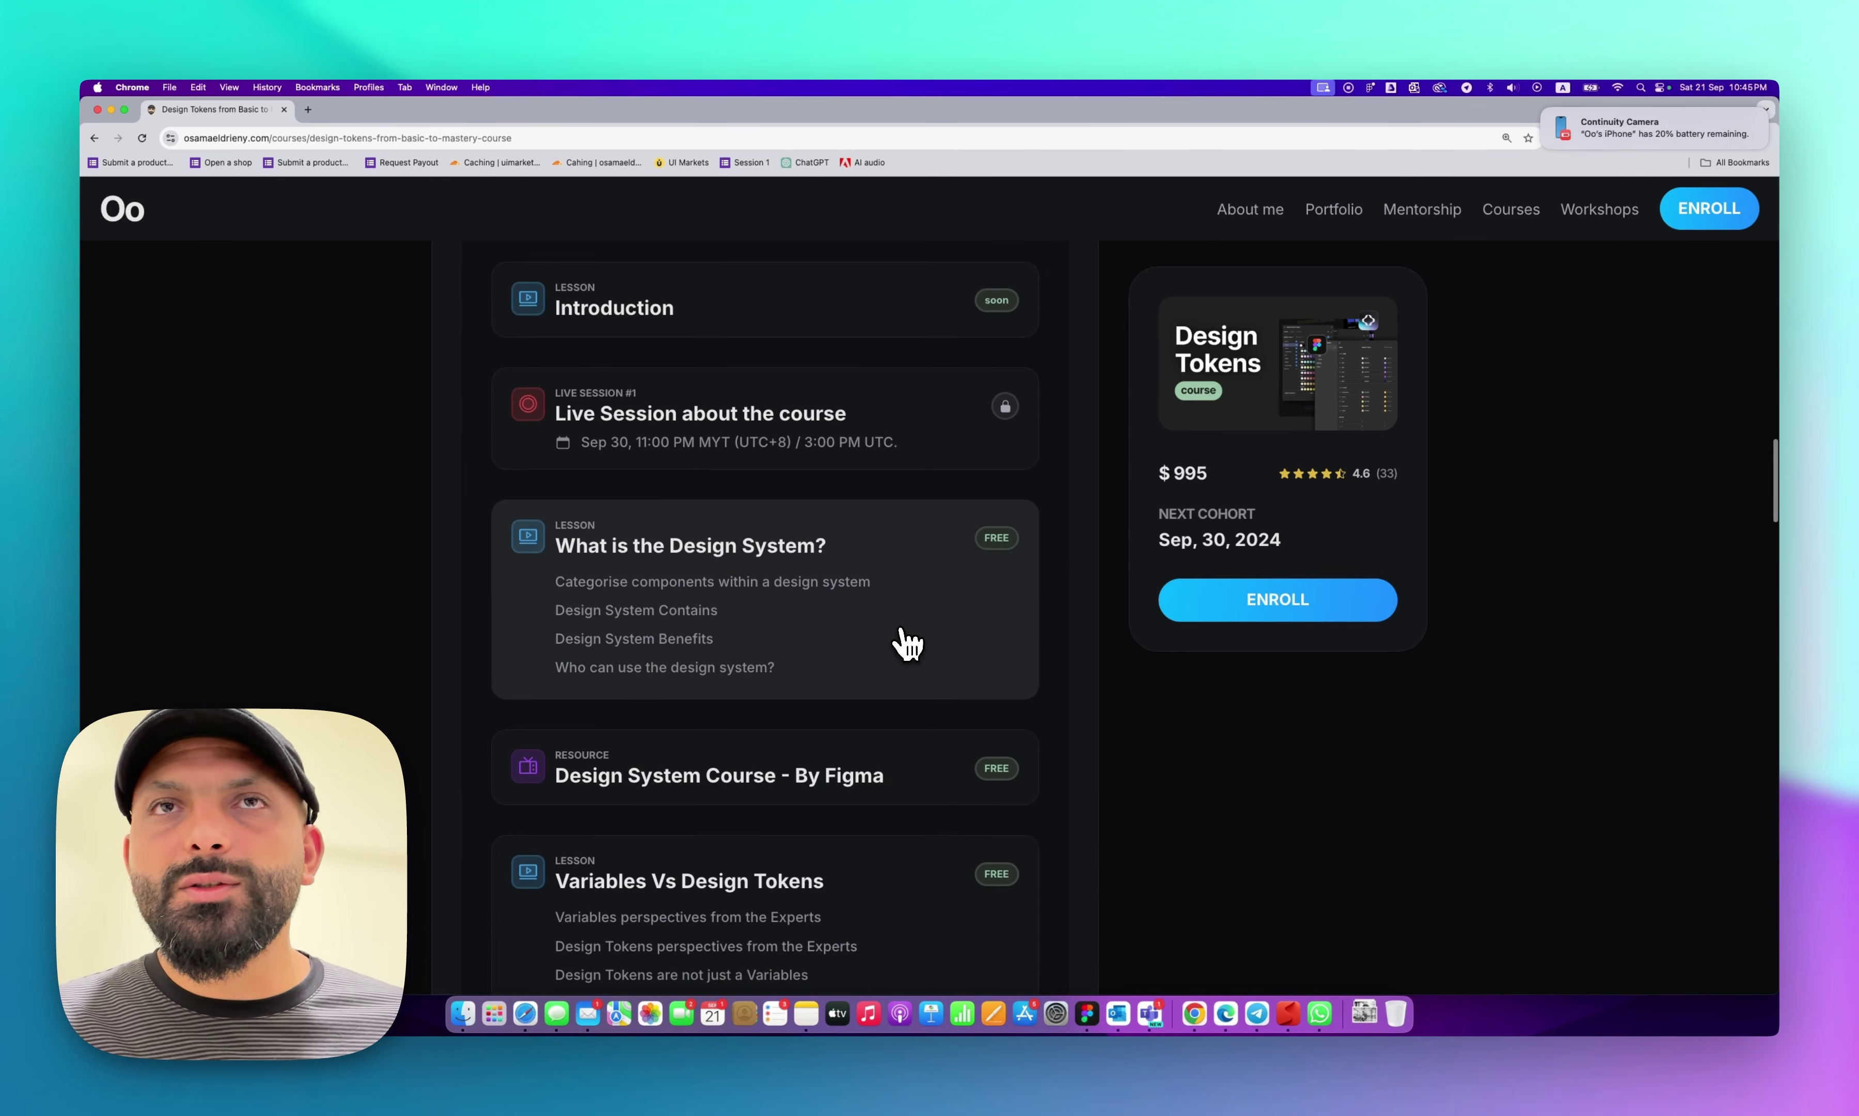